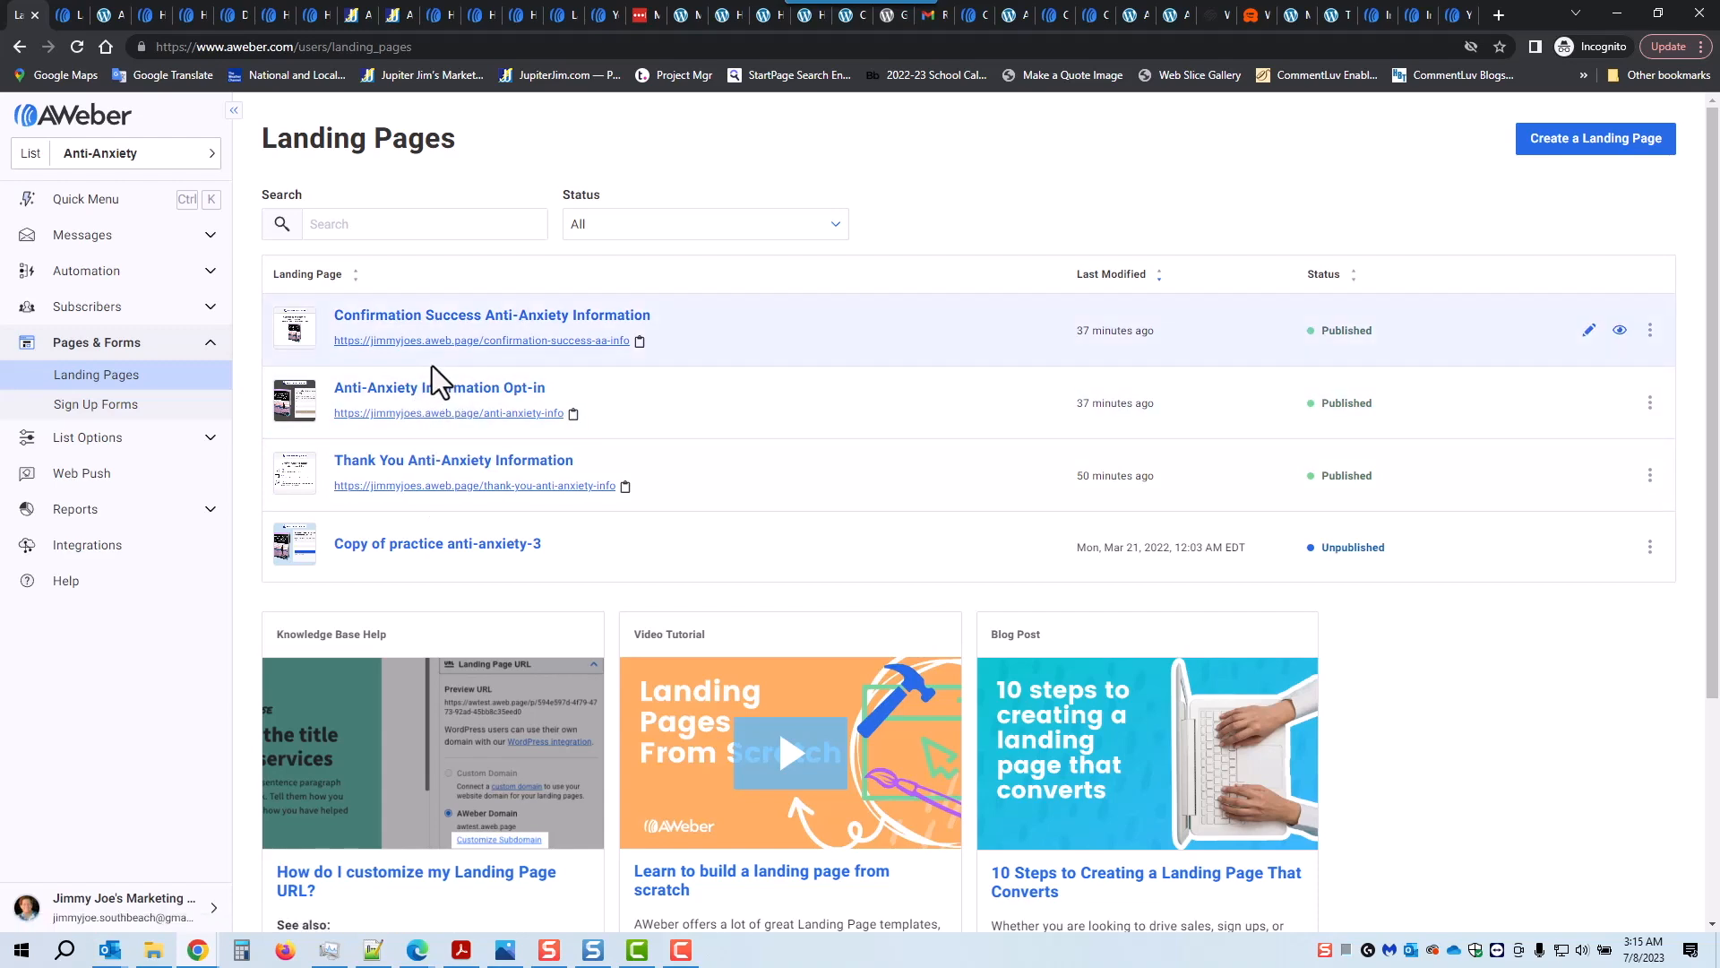
# Step: Preview the Personal Promotion template, then start the new landing page from it
pyautogui.click(1593, 143)
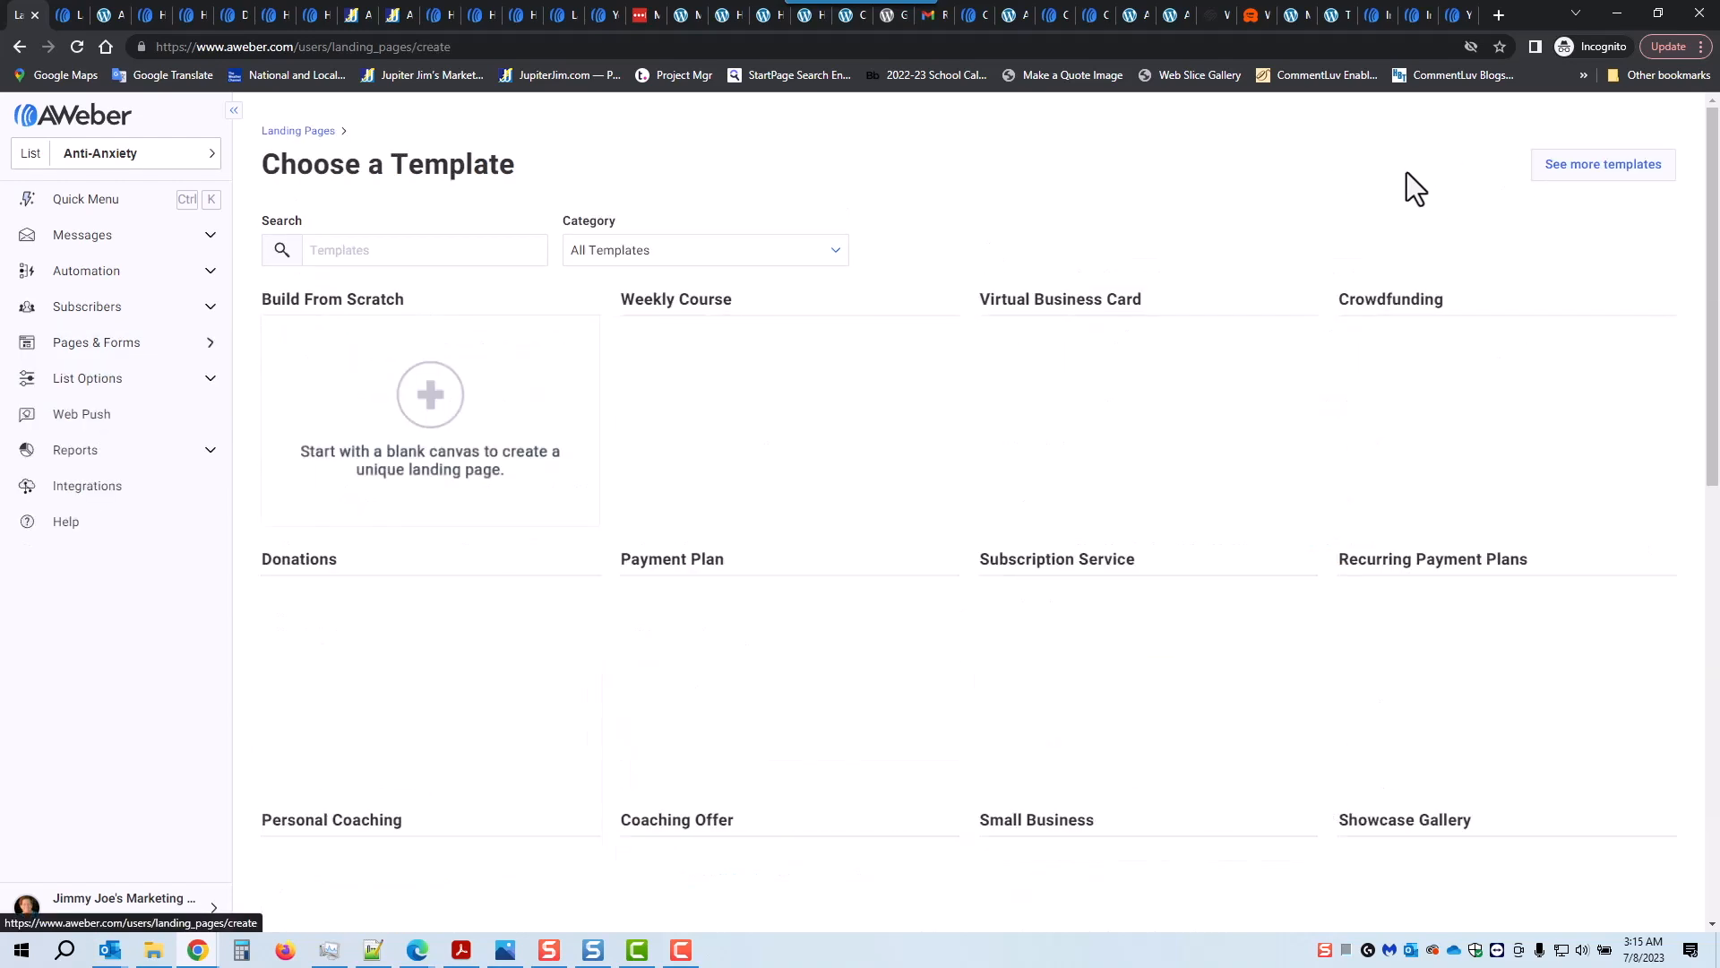
pyautogui.scroll(-1, 619, 464)
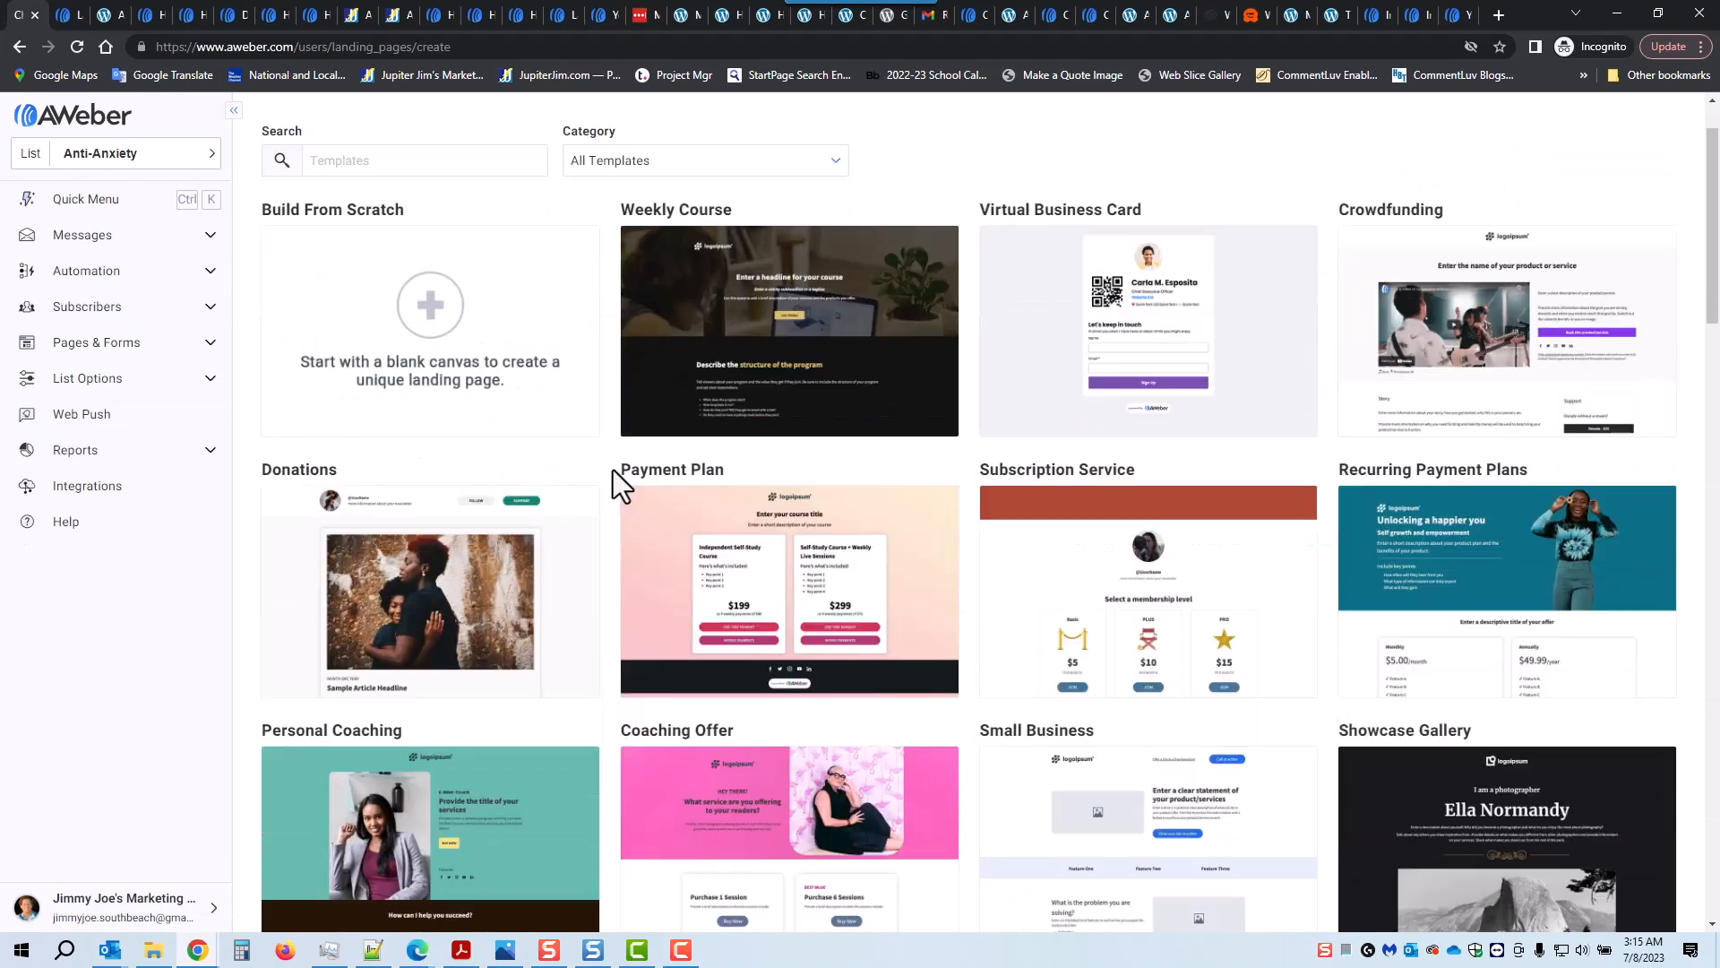
pyautogui.click(744, 168)
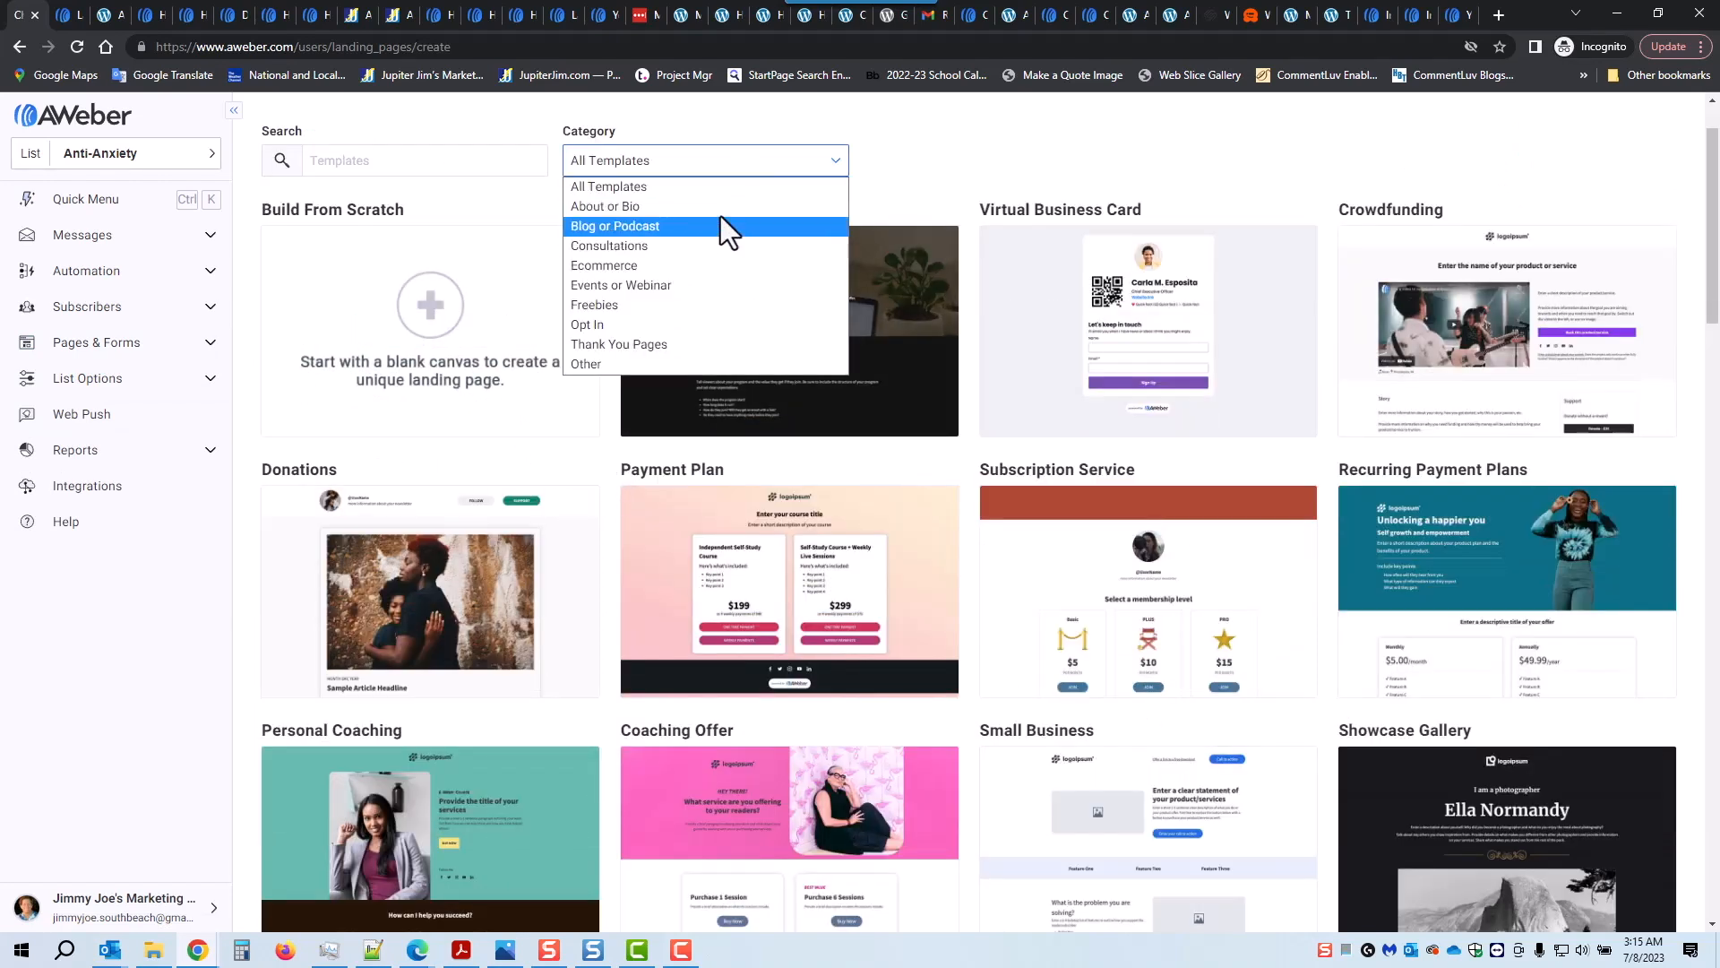
pyautogui.click(907, 158)
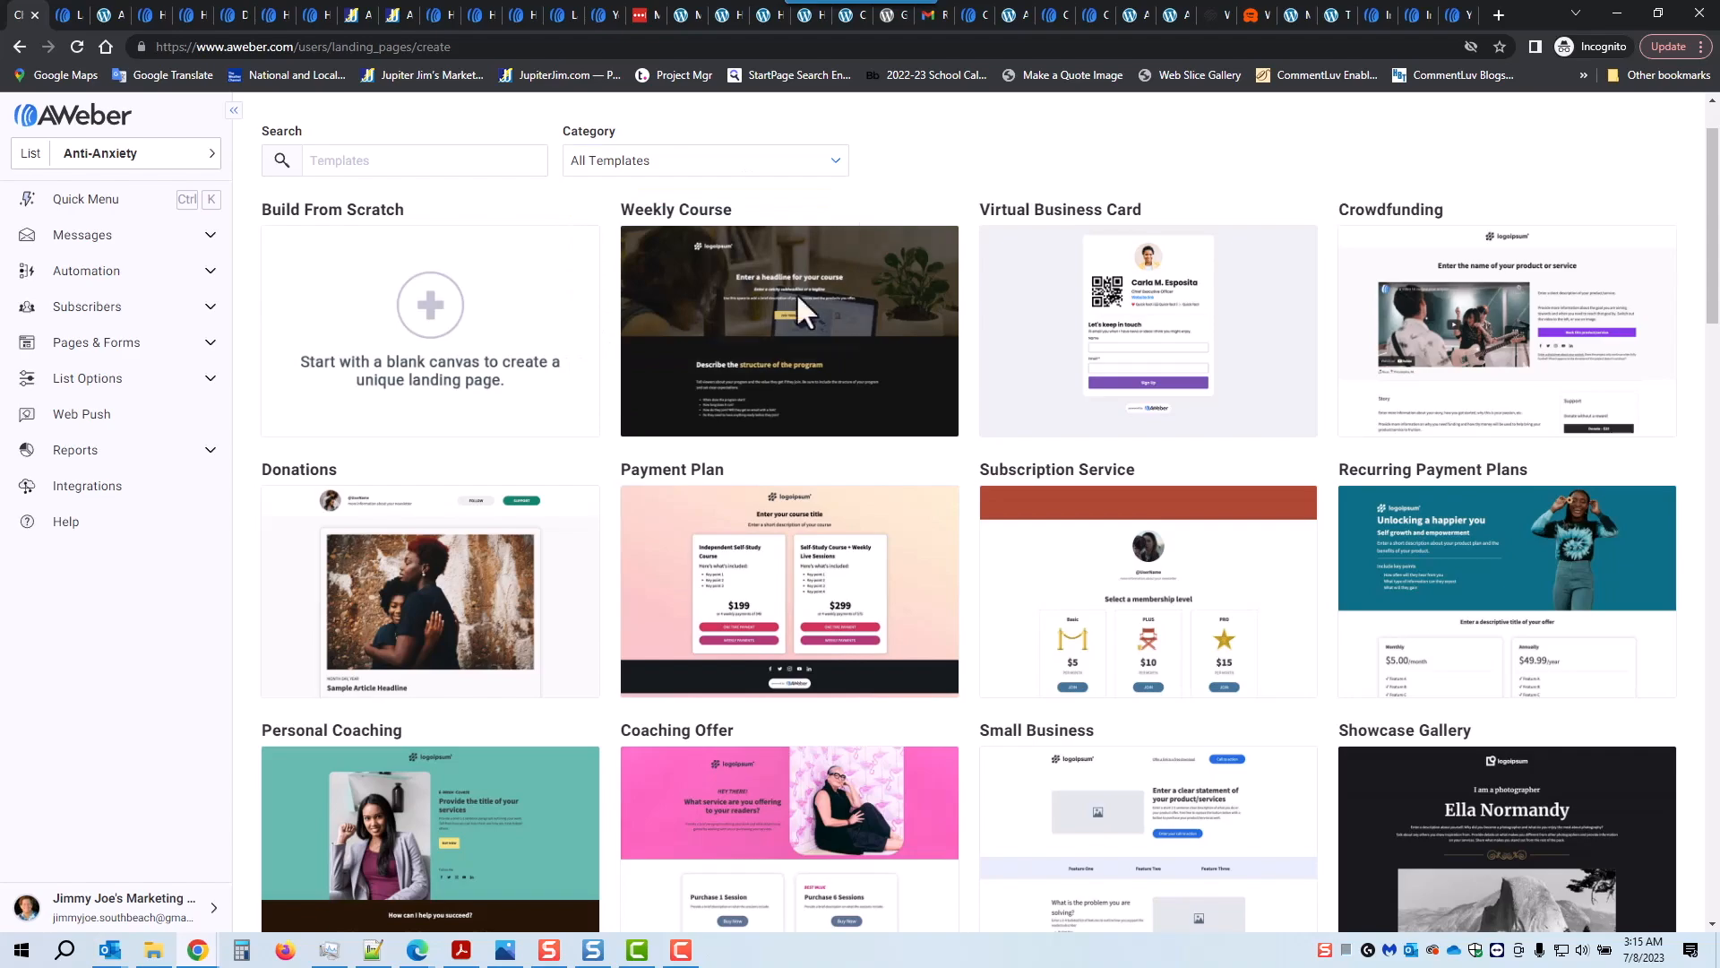
pyautogui.scroll(-16, 761, 322)
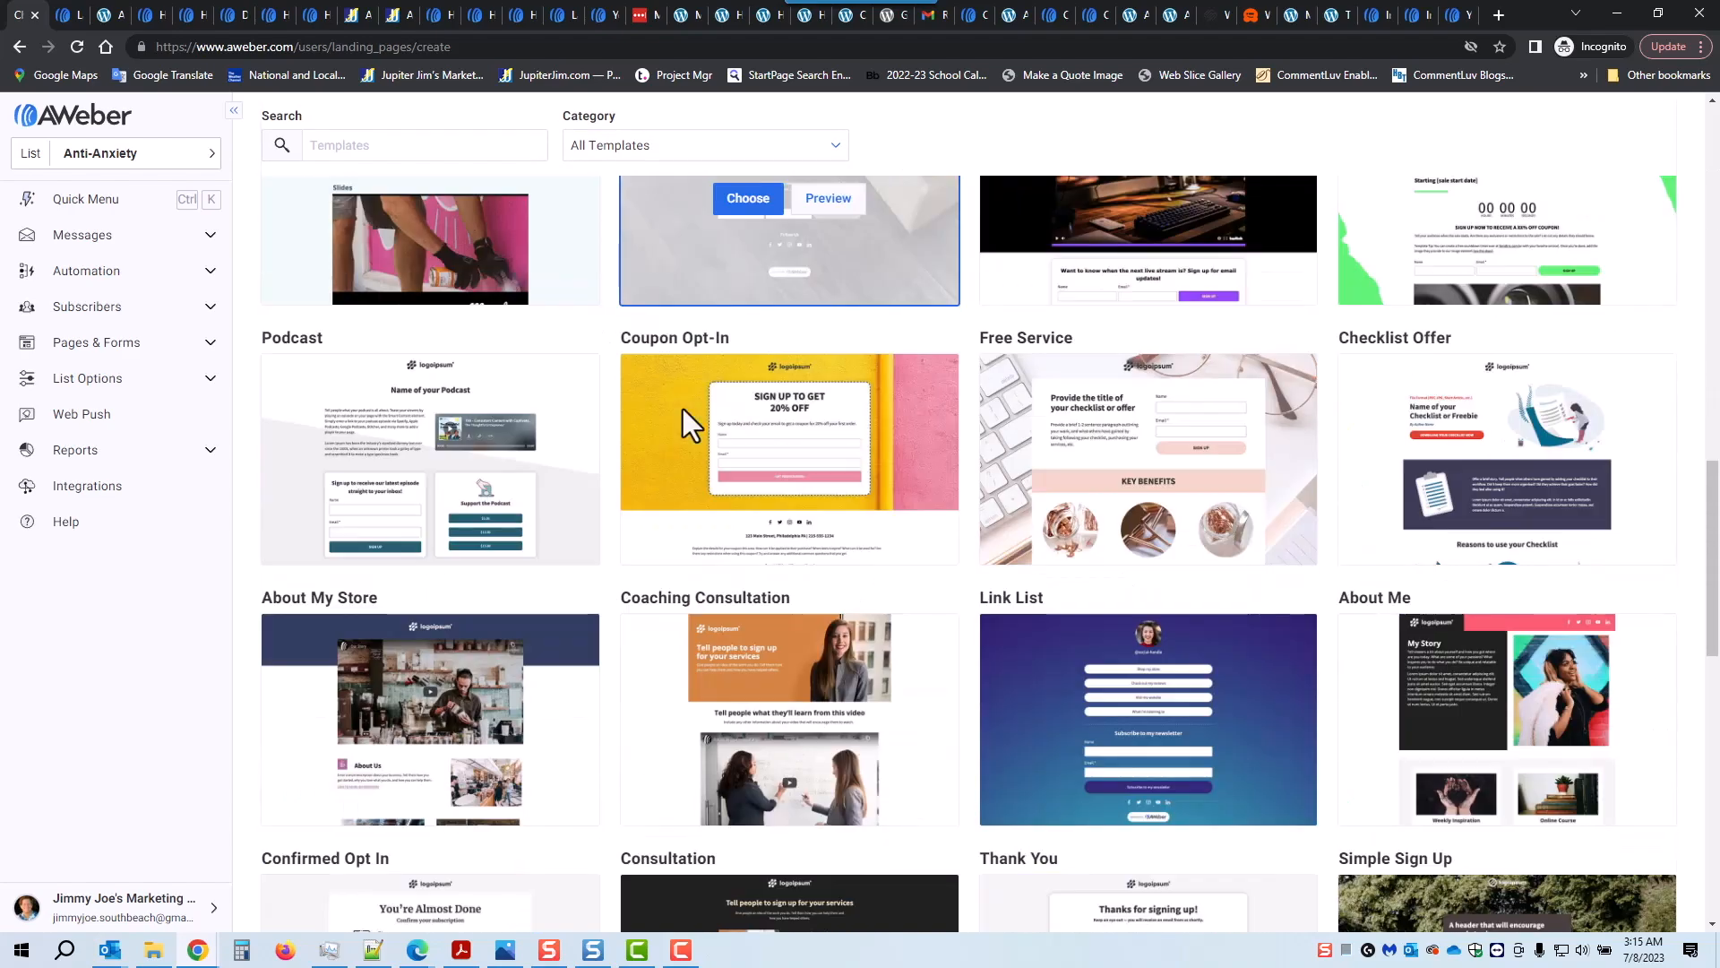
pyautogui.scroll(-8, 683, 408)
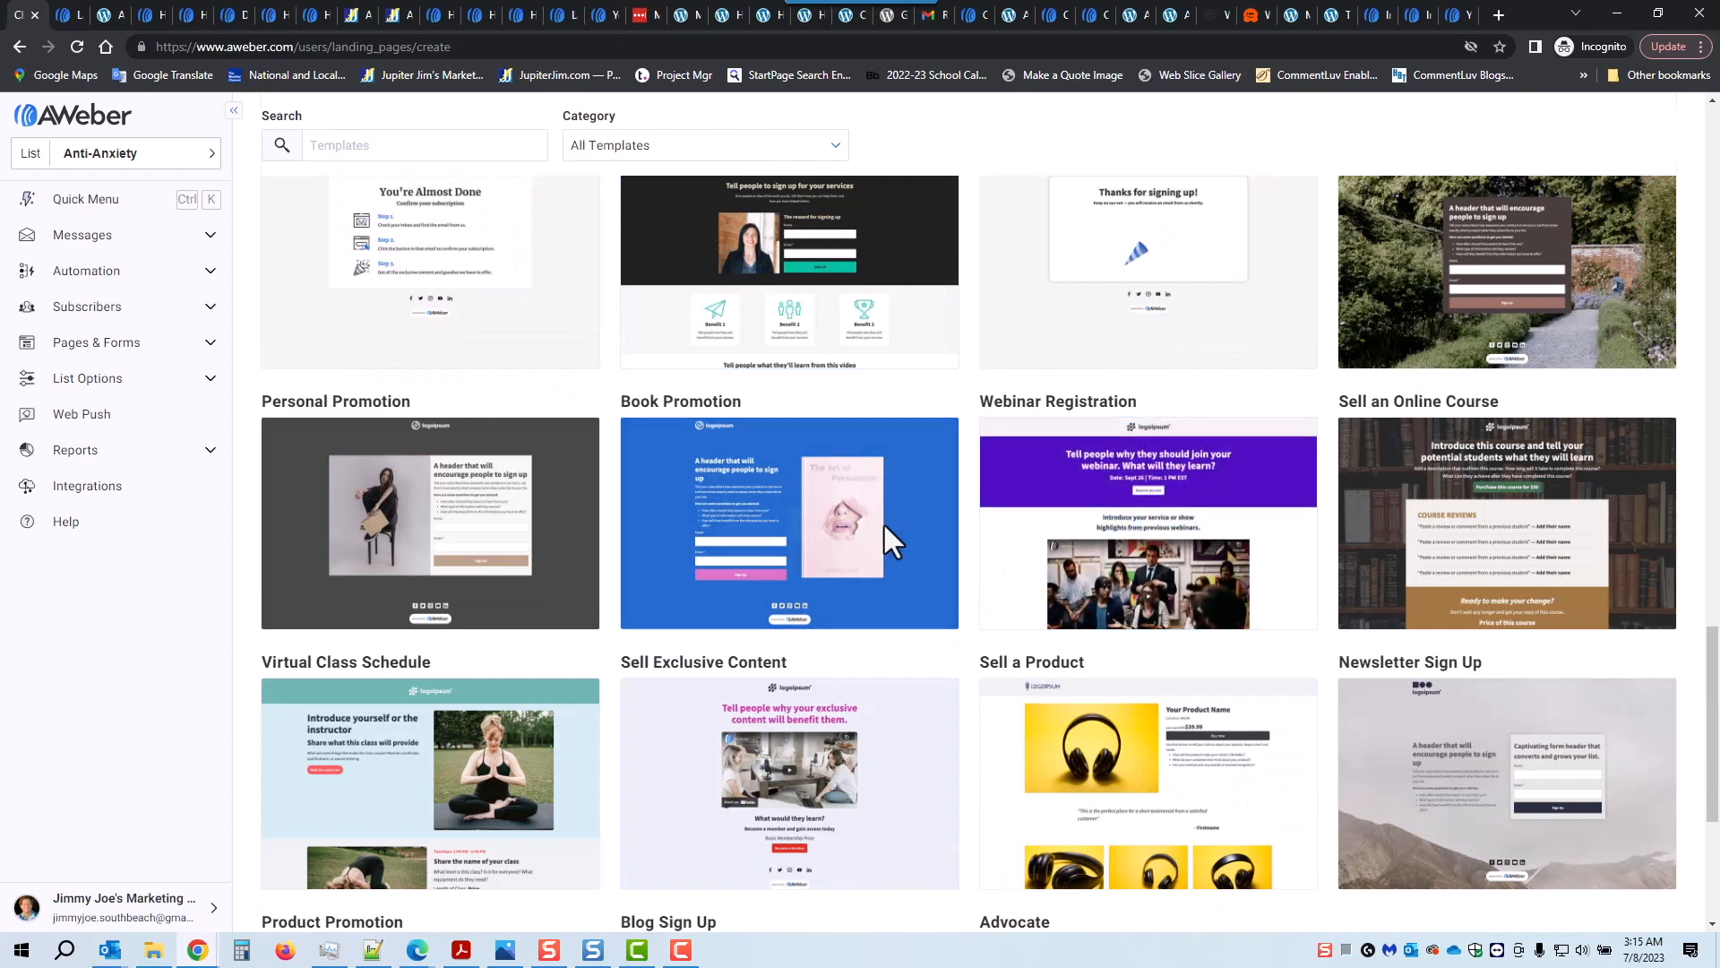
pyautogui.moveTo(449, 519)
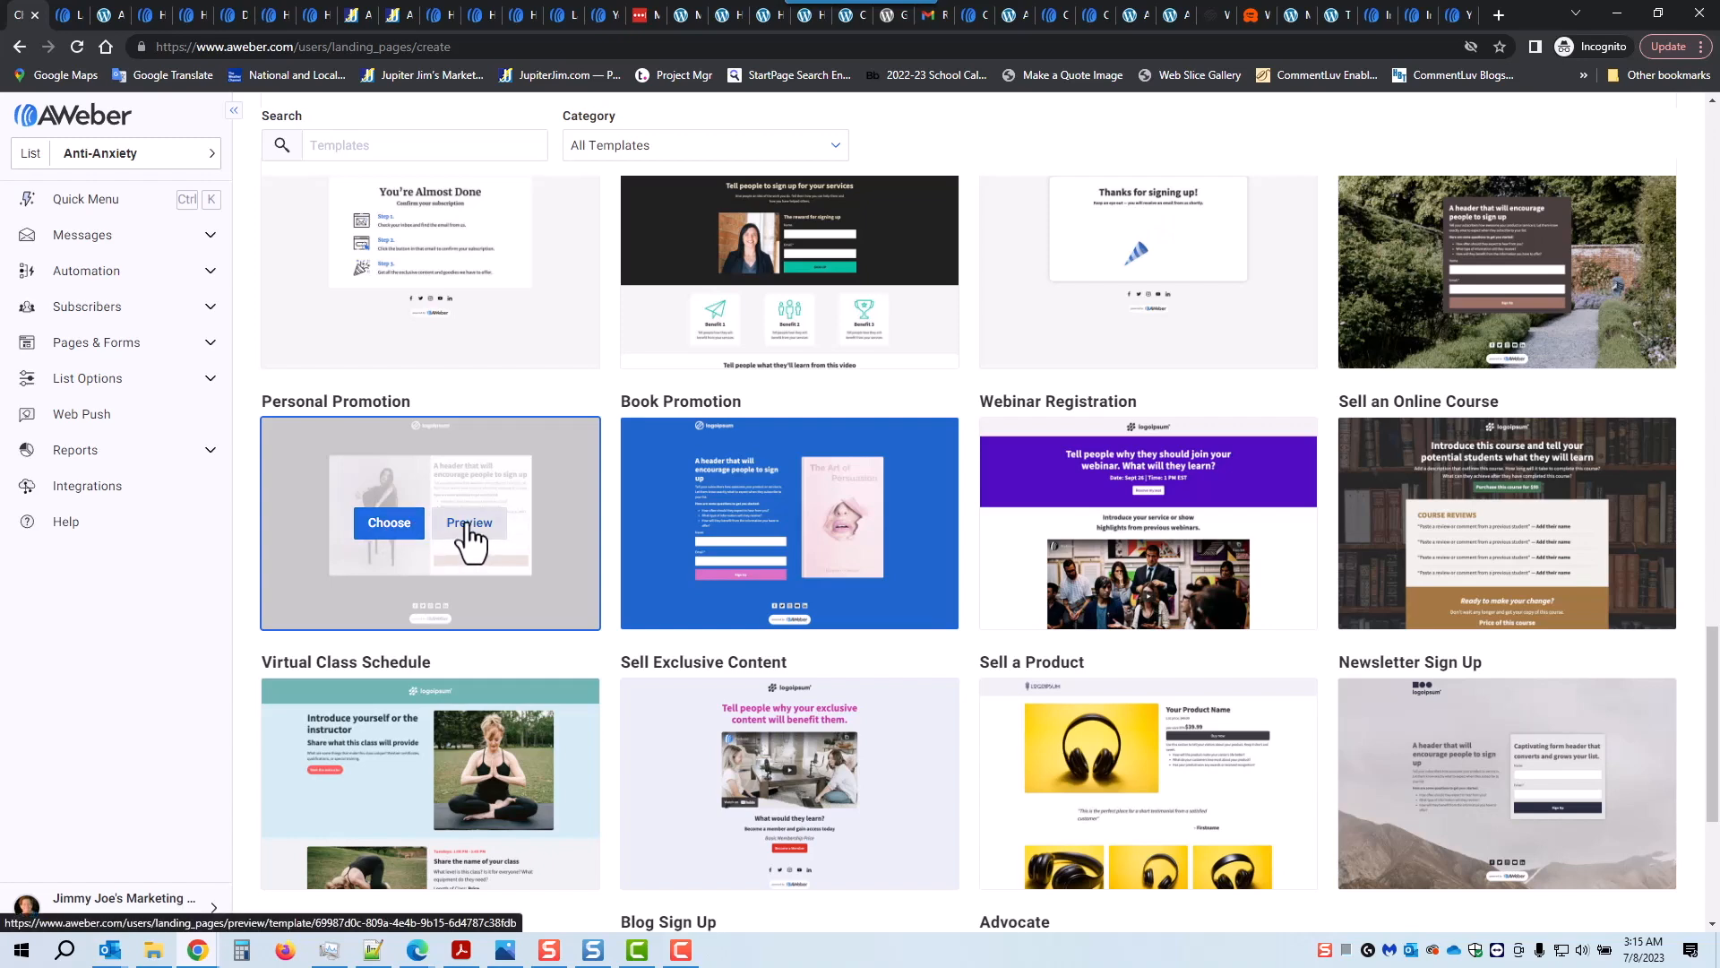
pyautogui.click(467, 525)
pyautogui.click(21, 46)
pyautogui.click(406, 537)
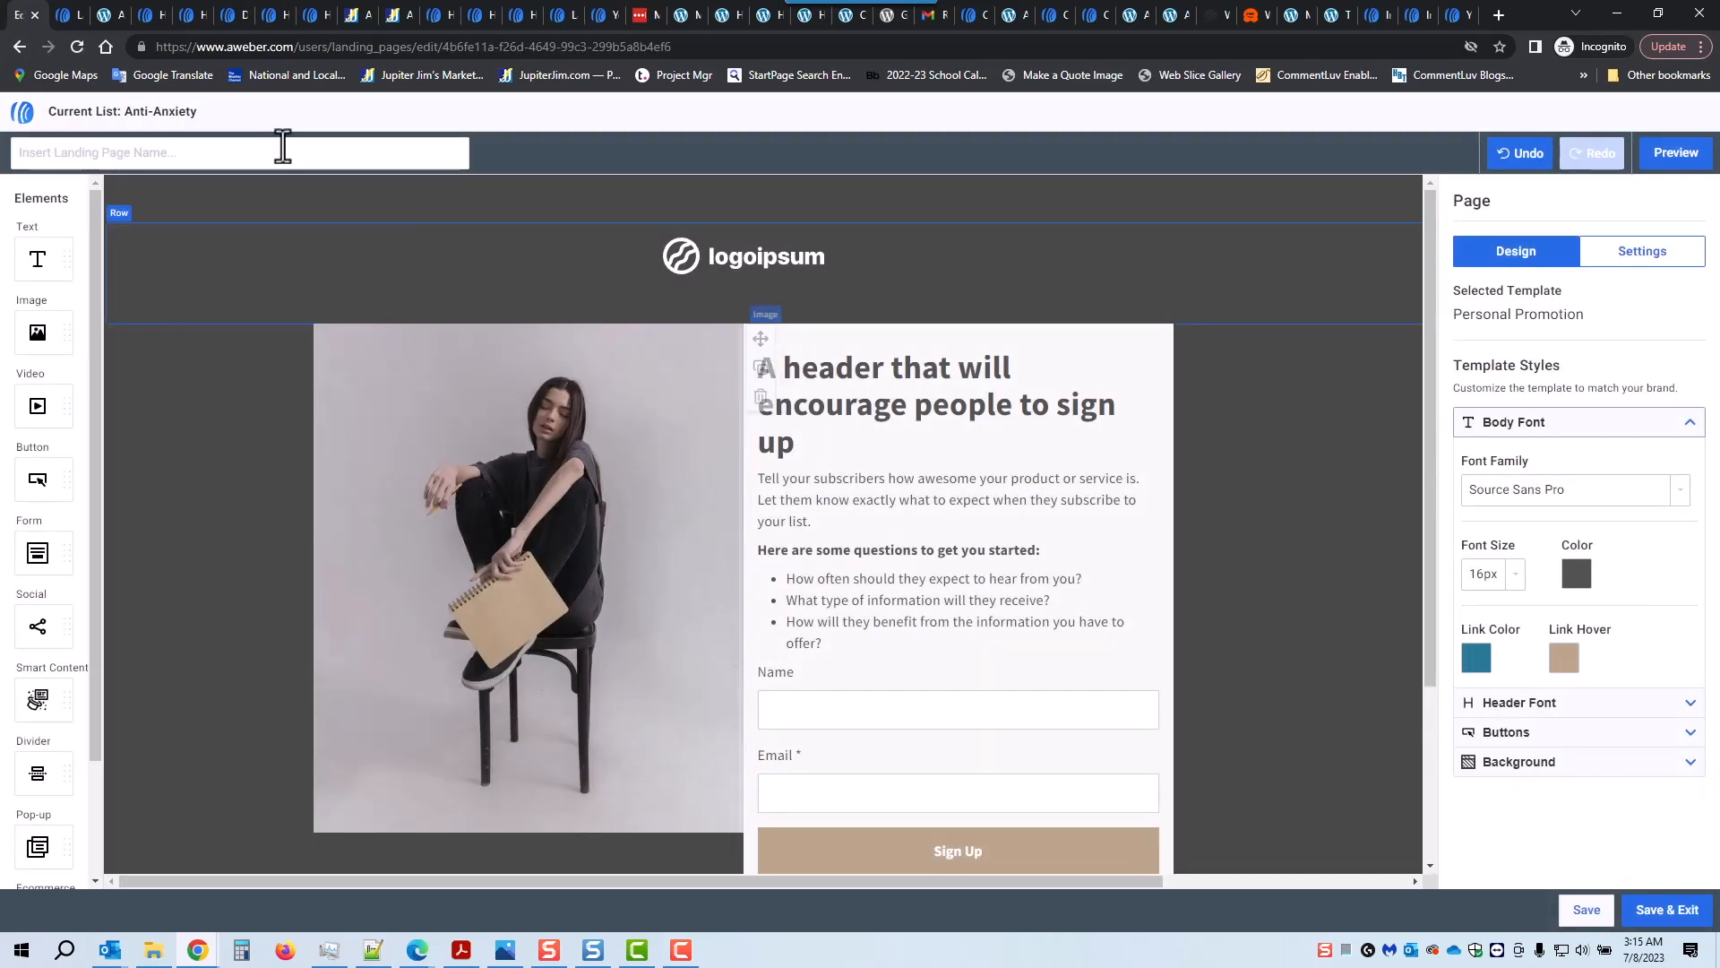
# Step: Enter 'opt-in aa information' as the landing page's name
pyautogui.click(166, 148)
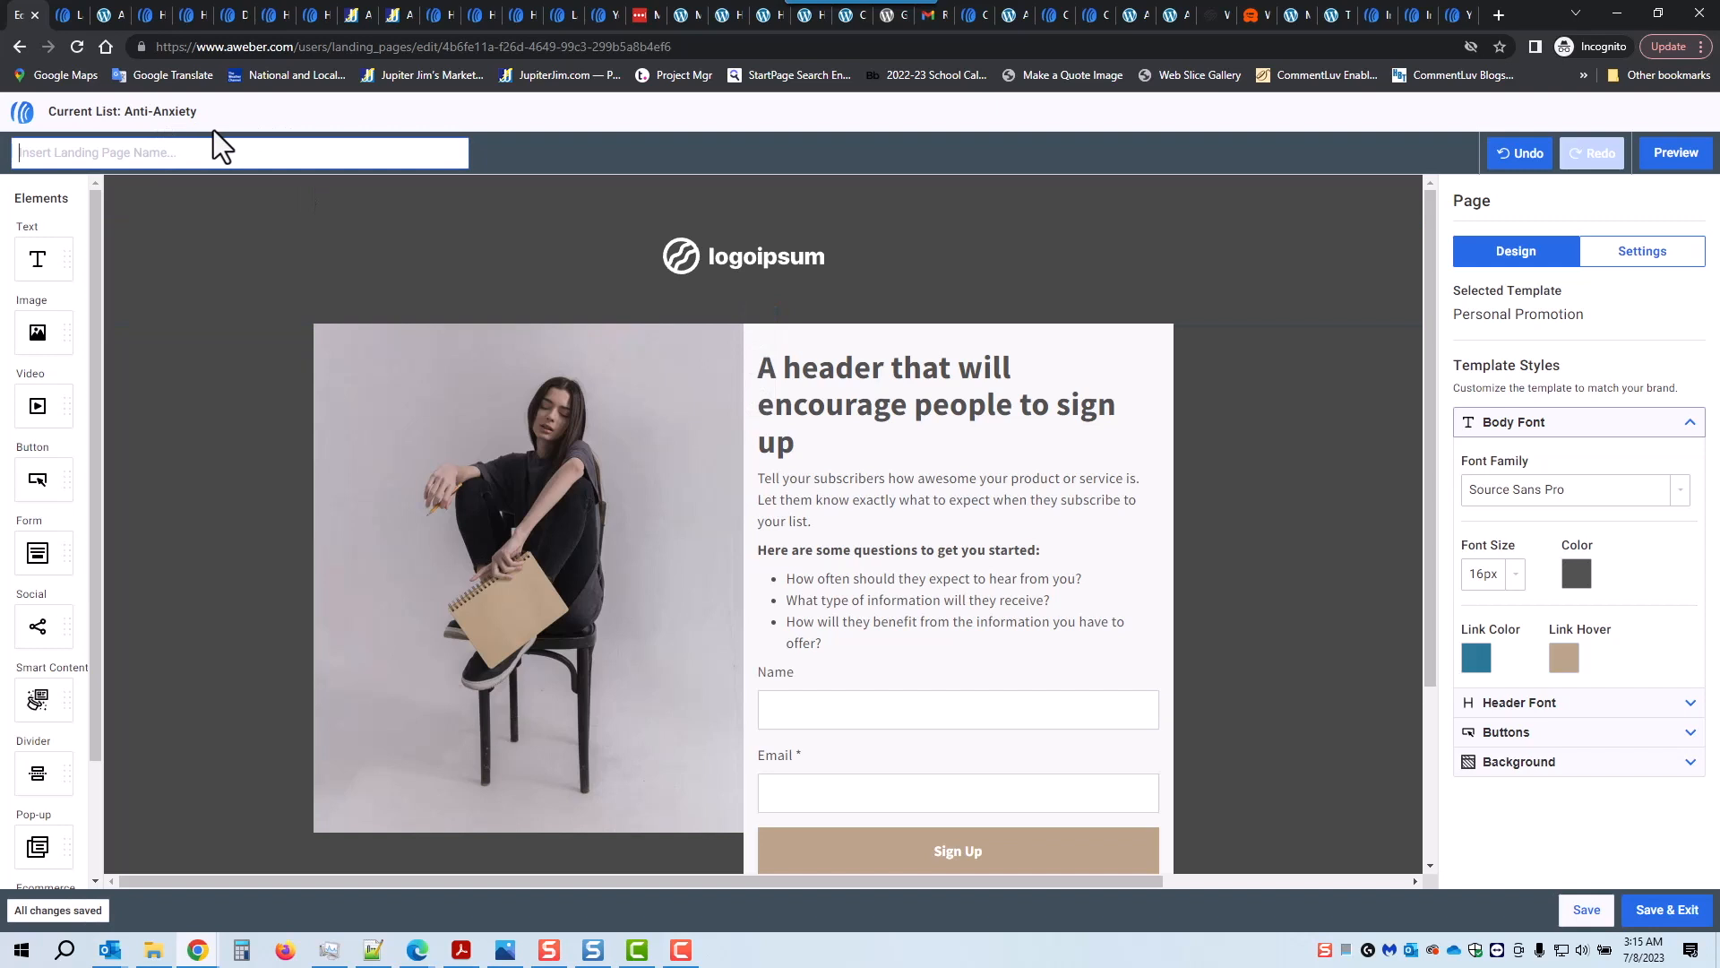
pyautogui.write('opt-in aa information')
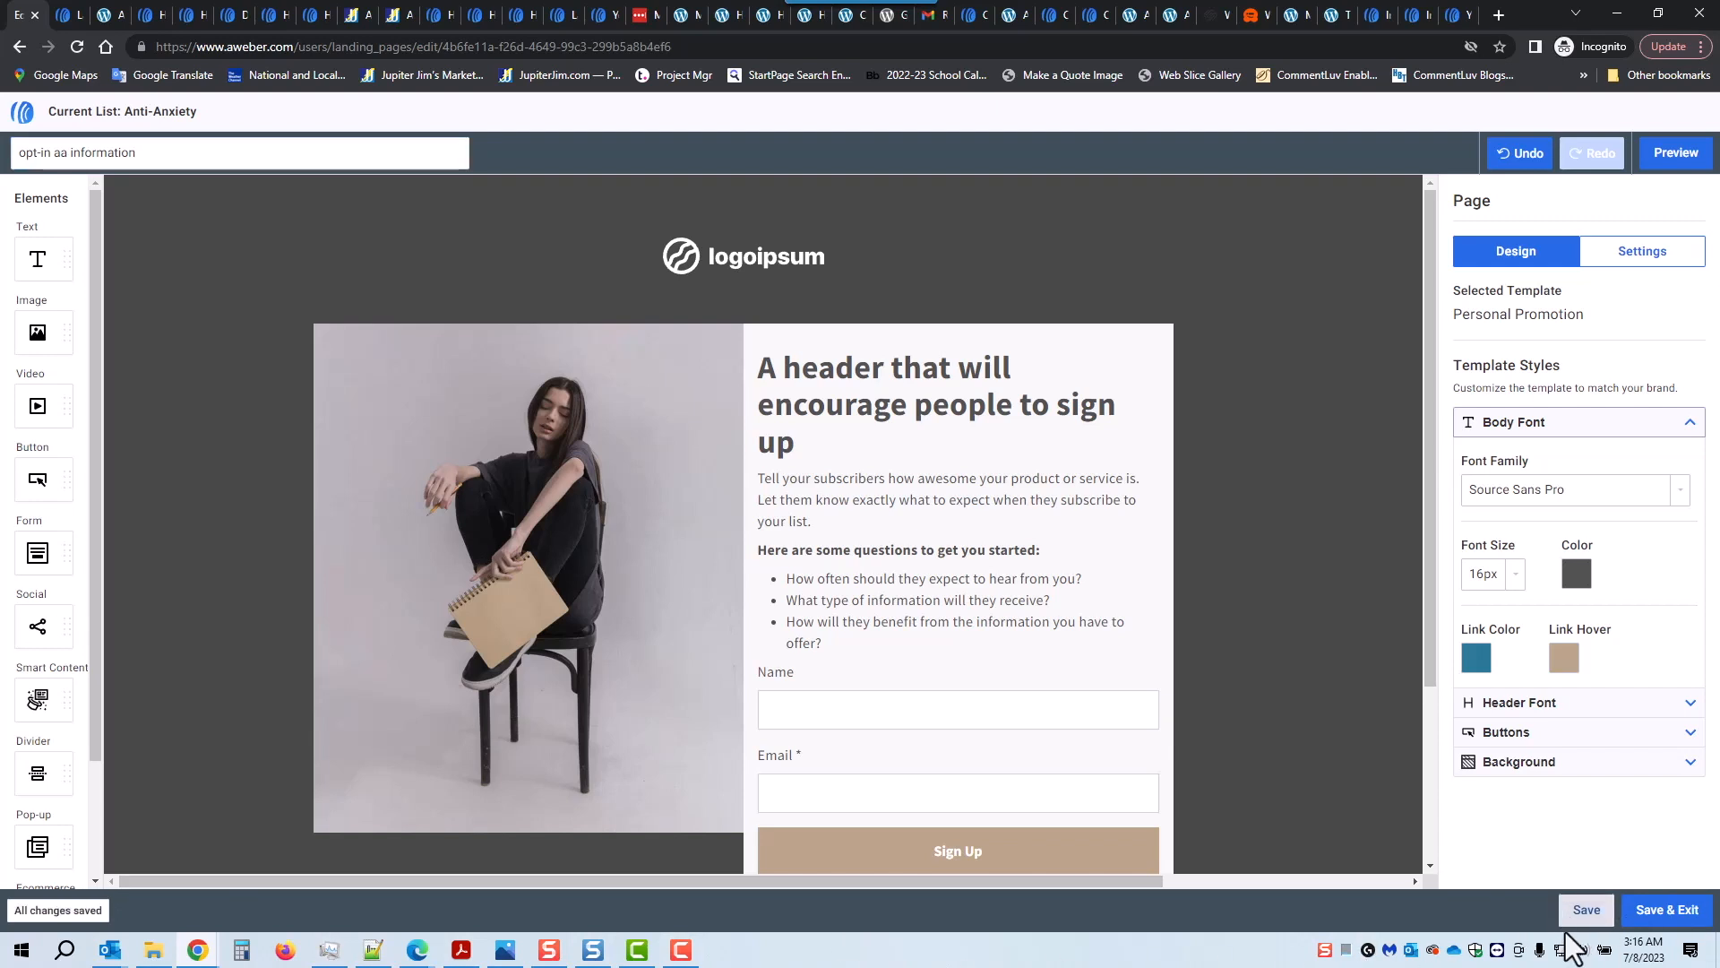
# Step: Replace the placeholder logo with the company logo from My Images, resized to about 474 px wide
pyautogui.click(743, 261)
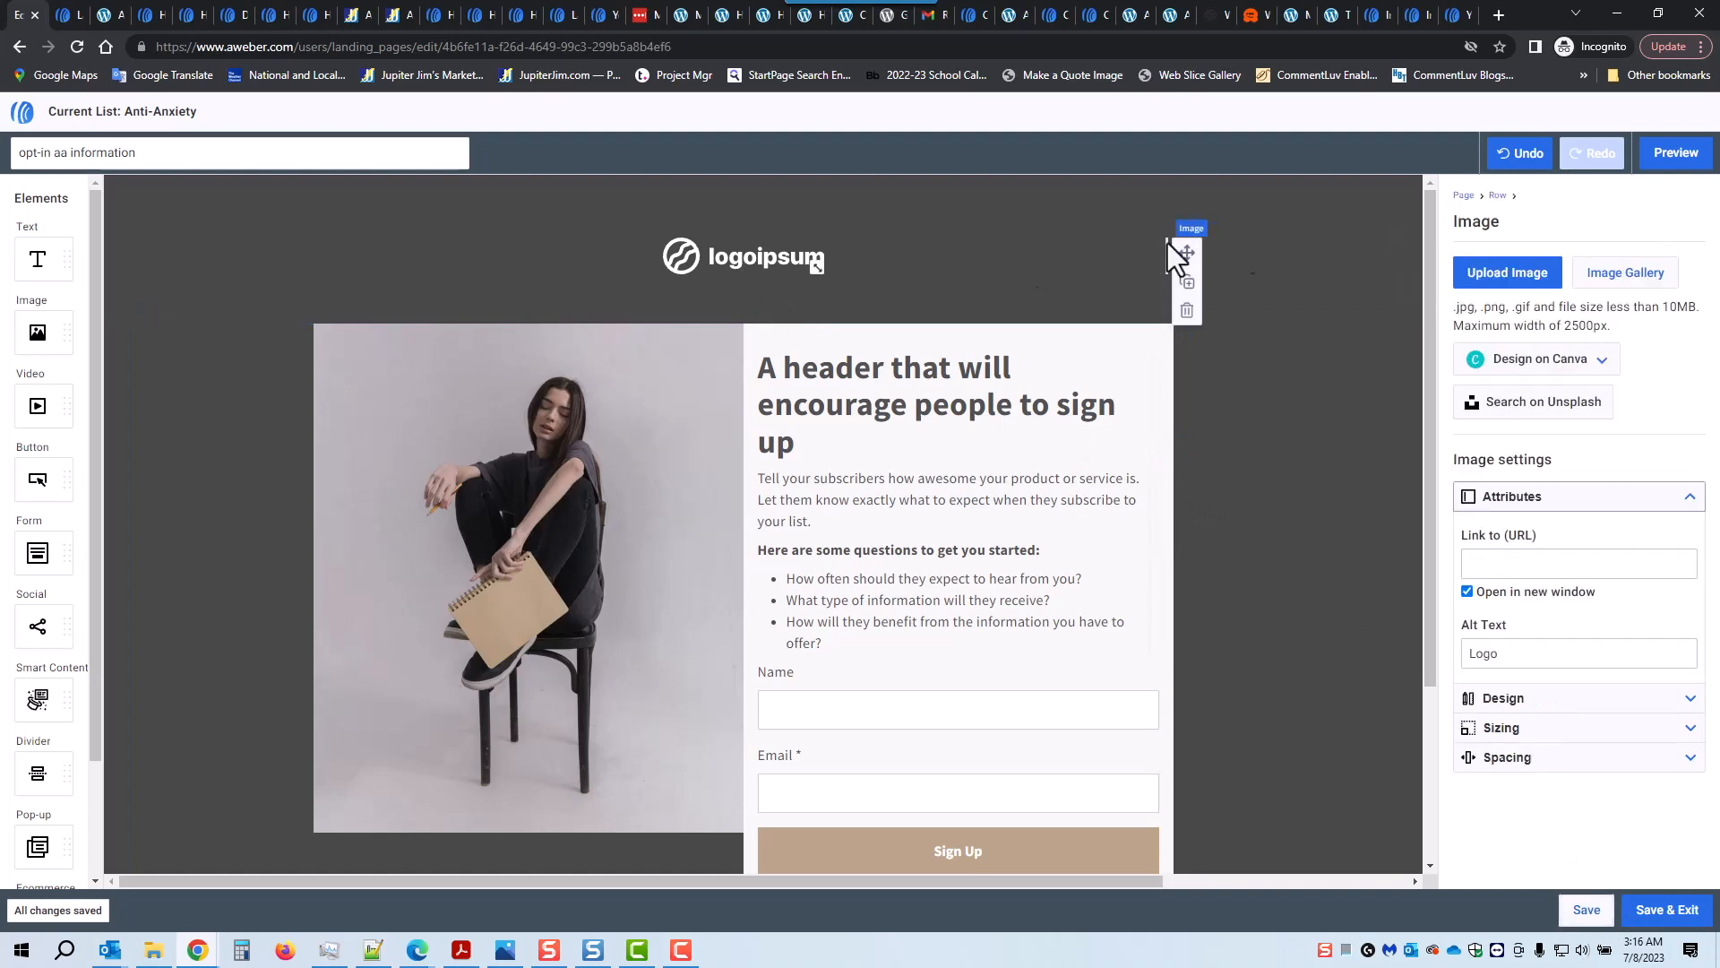
pyautogui.click(1628, 272)
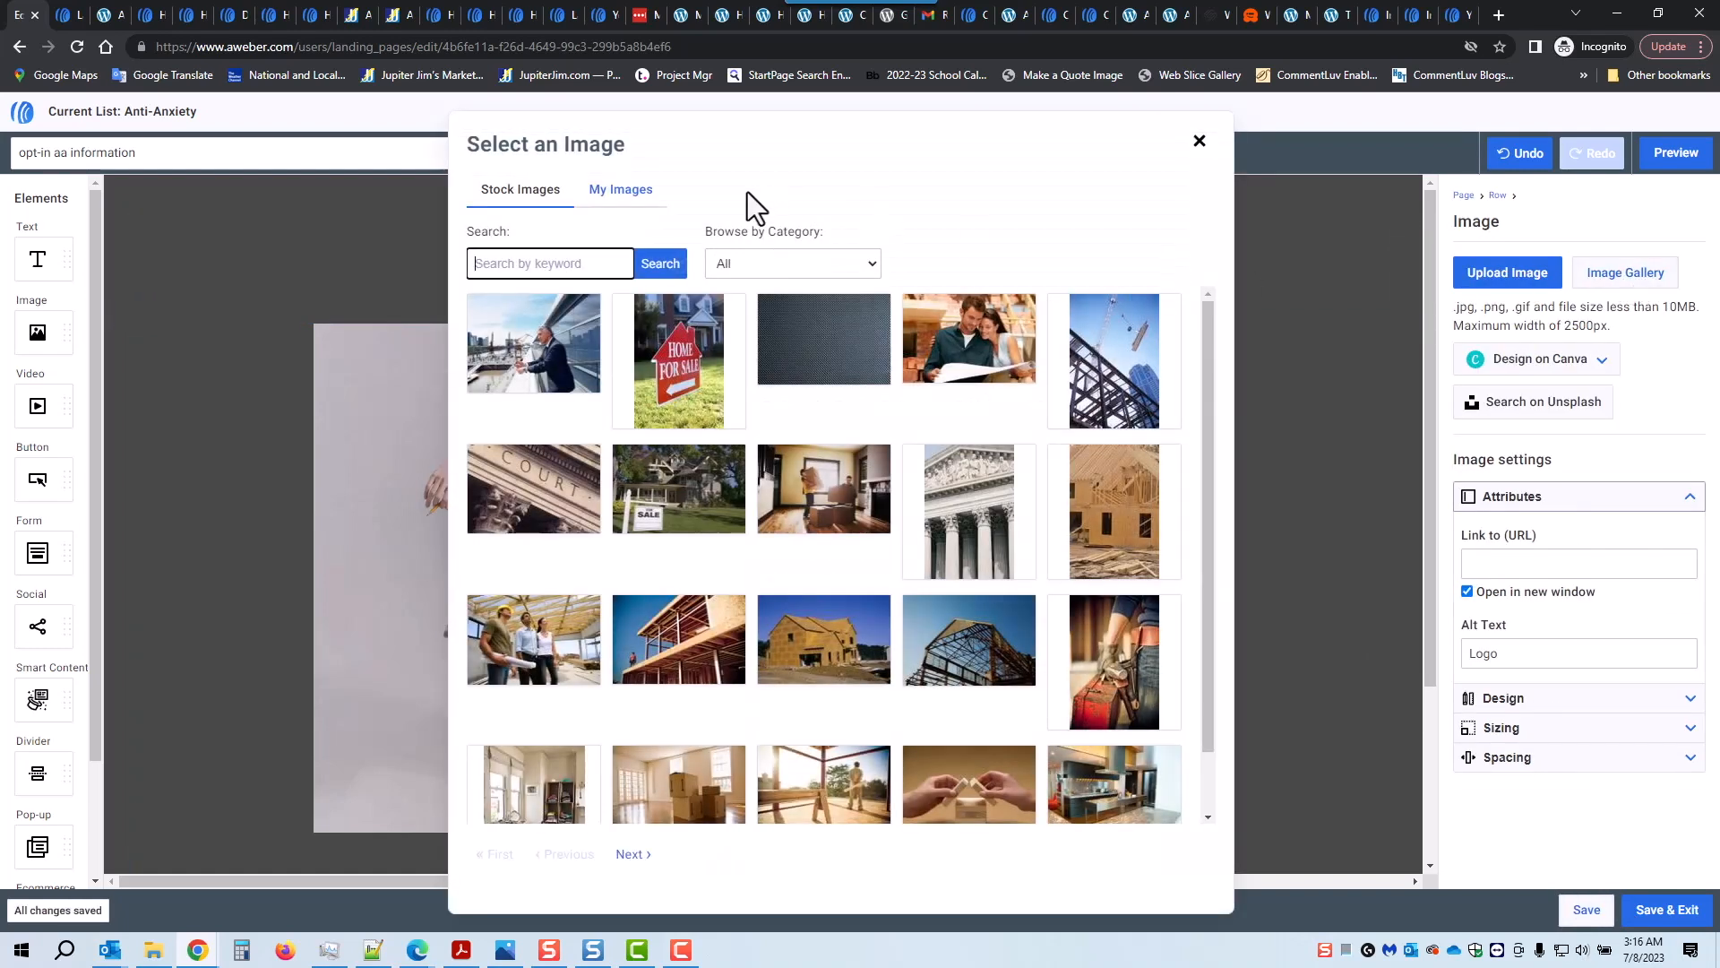
pyautogui.click(626, 193)
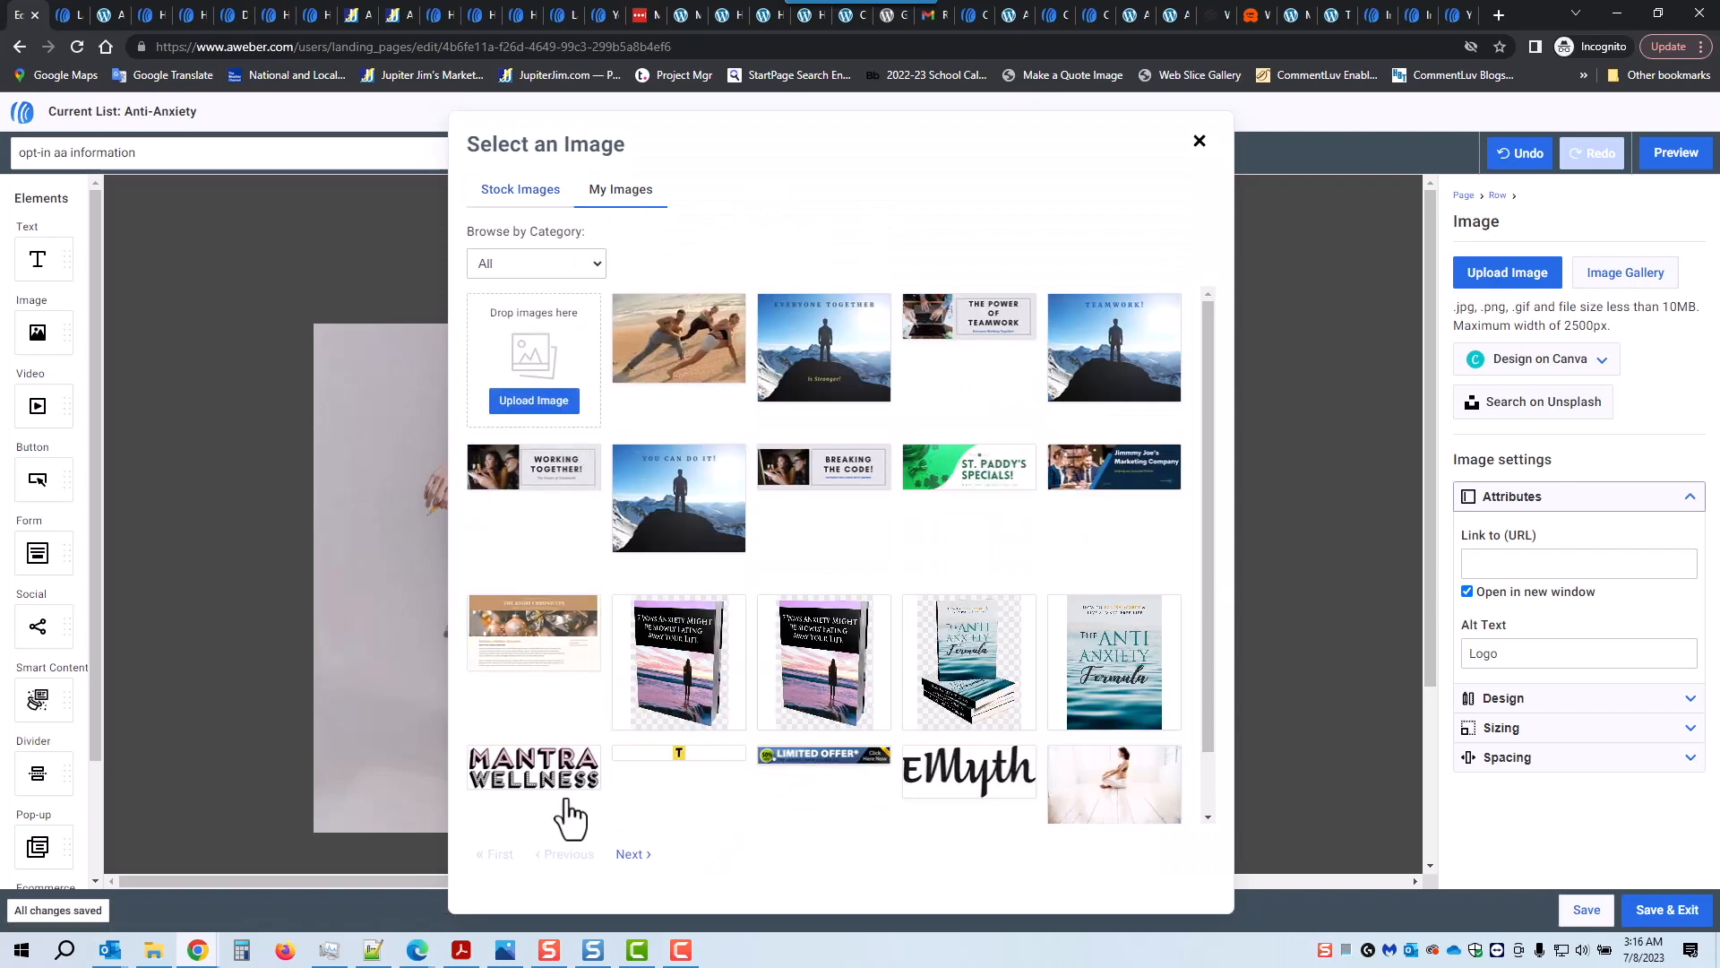
pyautogui.click(631, 860)
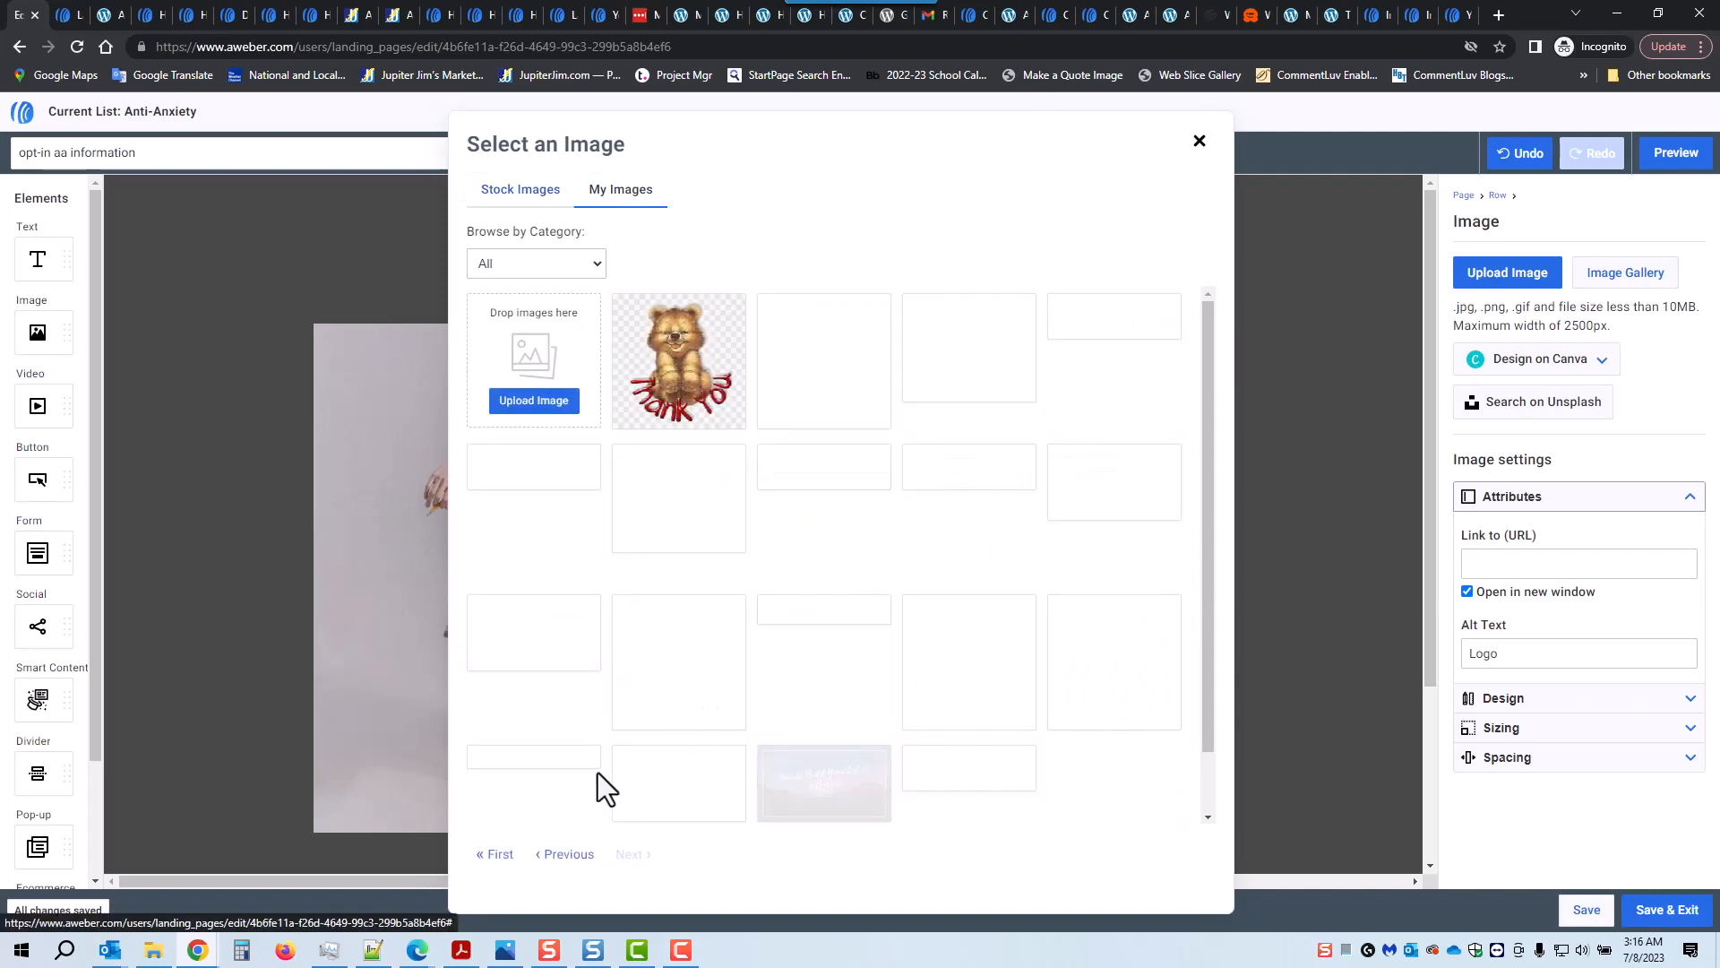
pyautogui.click(530, 772)
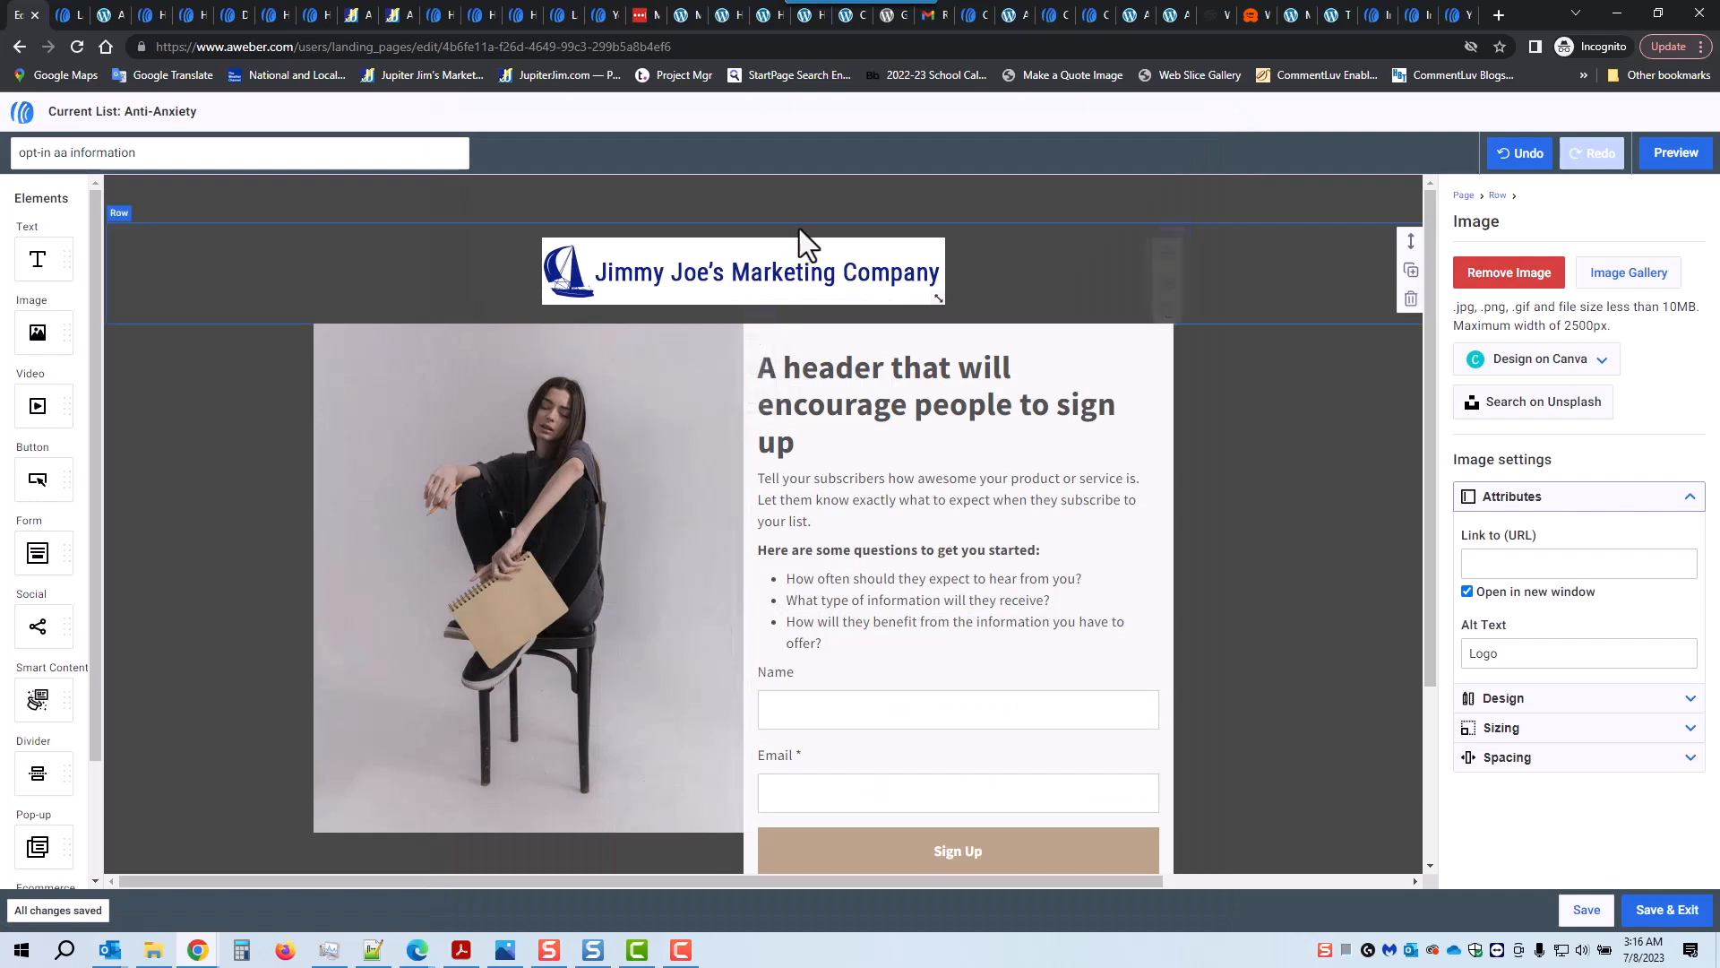
pyautogui.moveTo(938, 301)
pyautogui.mouseDown()
pyautogui.moveTo(922, 289)
pyautogui.moveTo(944, 296)
pyautogui.mouseUp()
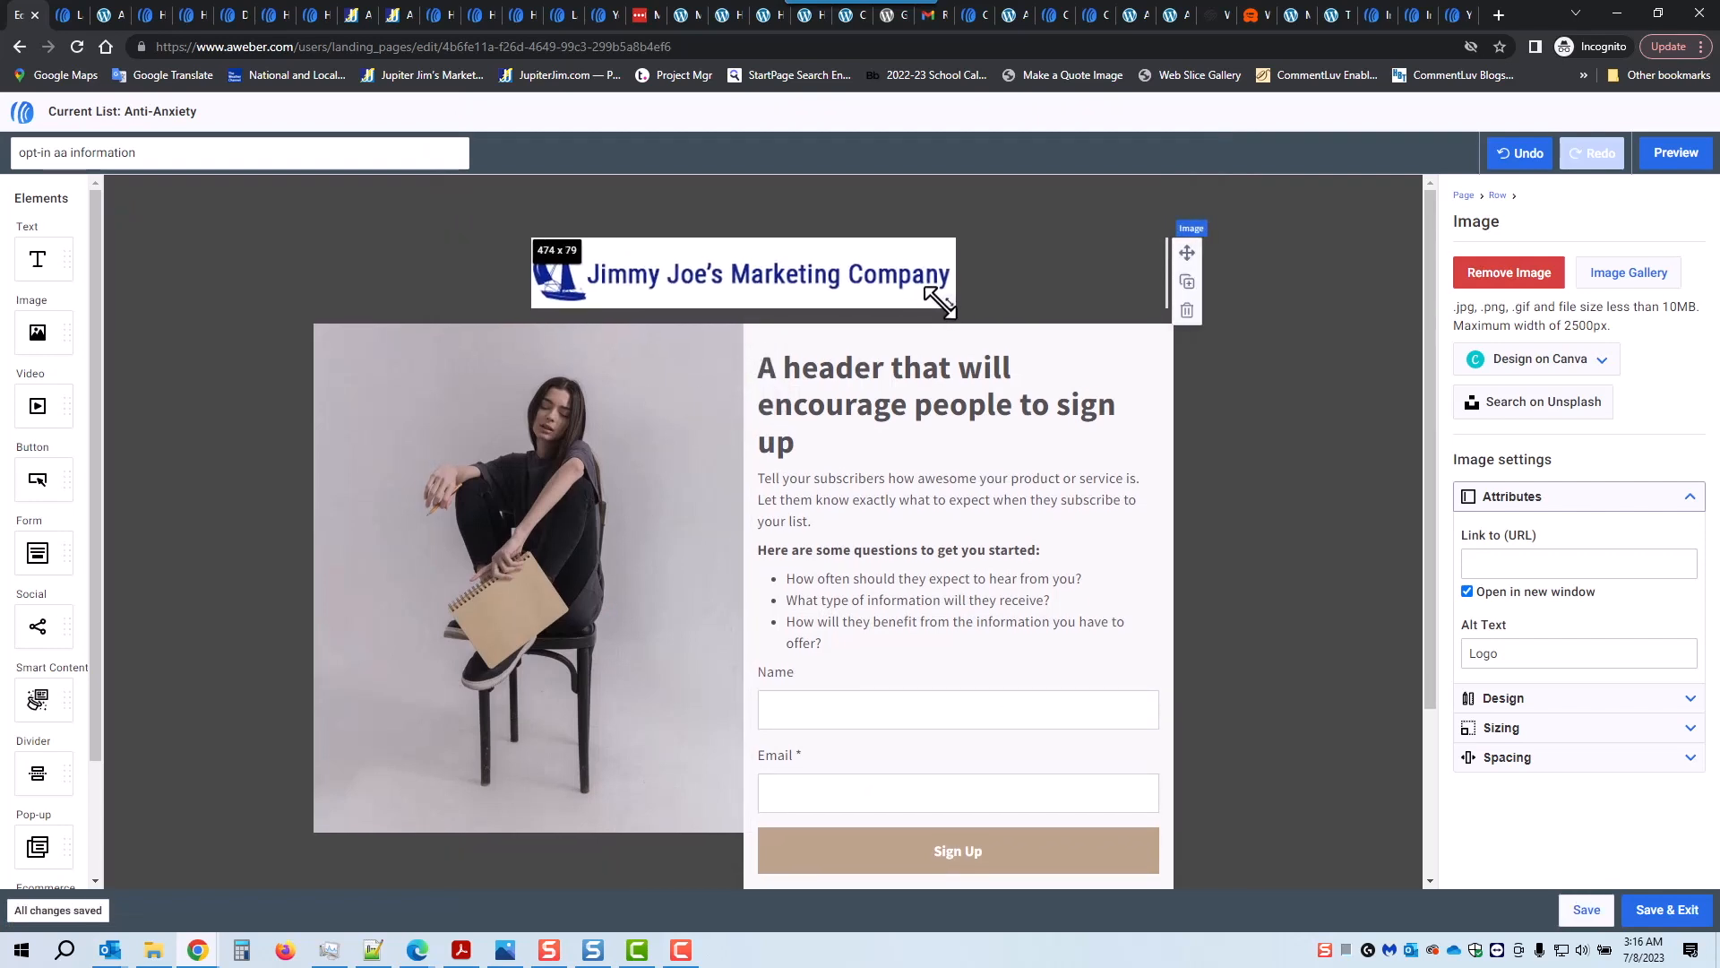
# Step: Check the logo's link and alt text, then give it a corner radius of 15
pyautogui.click(1513, 566)
pyautogui.click(1685, 658)
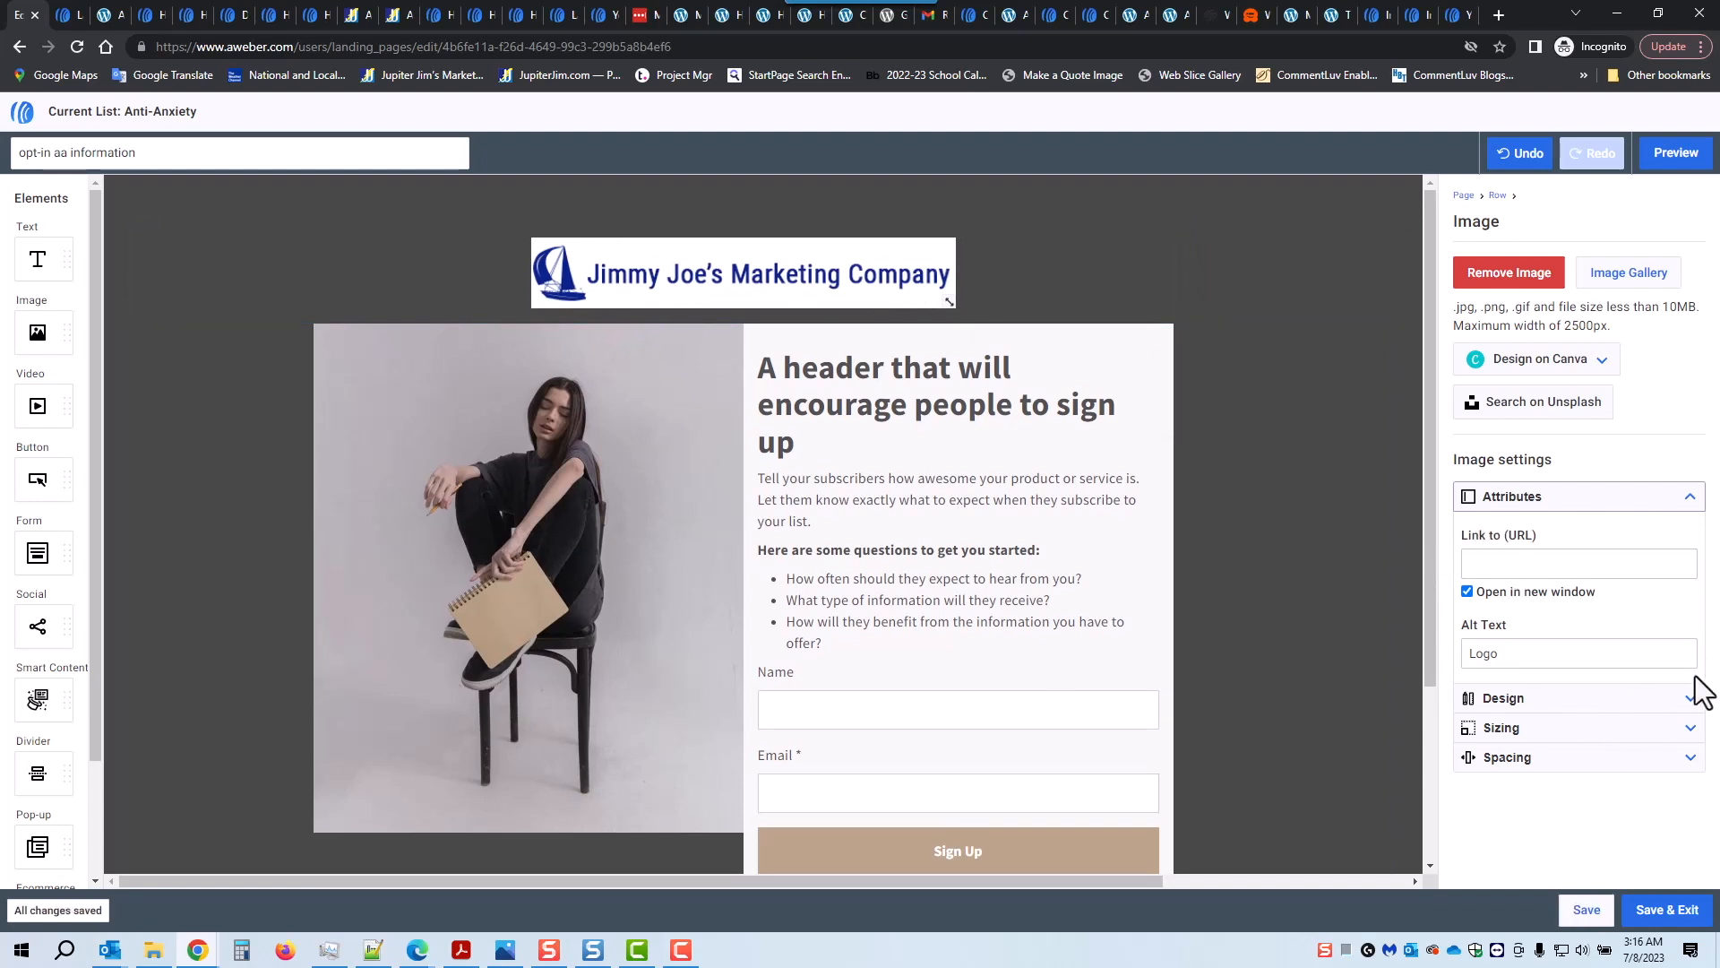
pyautogui.click(1688, 707)
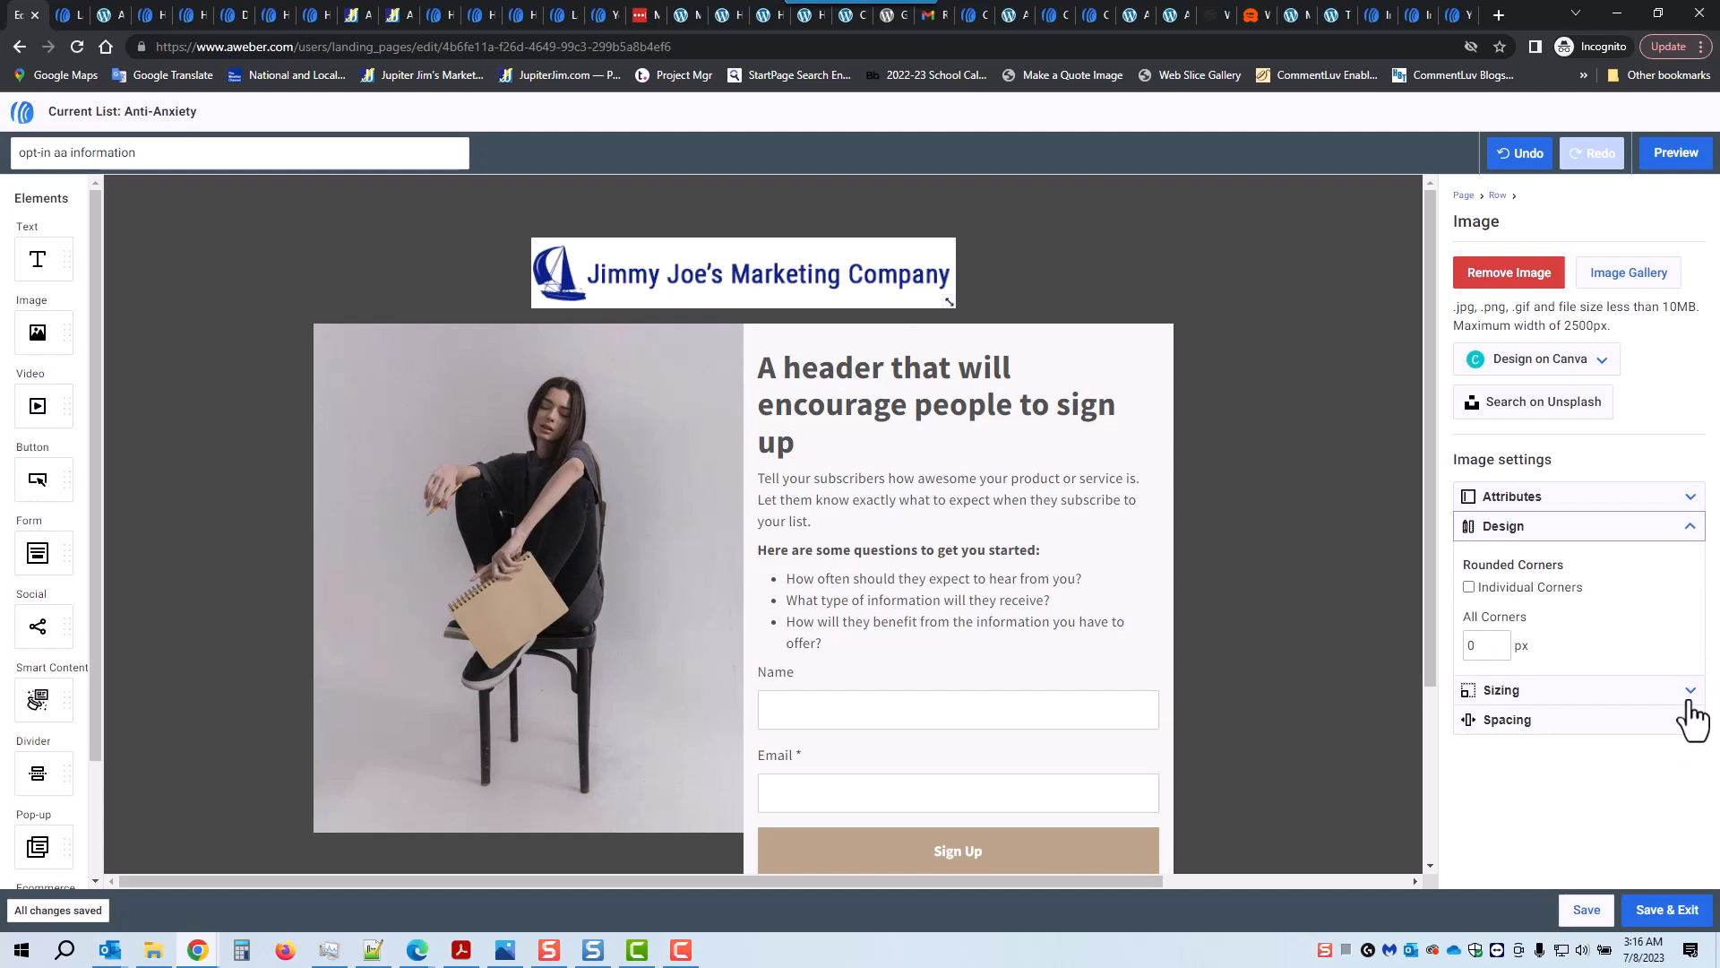
pyautogui.doubleClick(1484, 645)
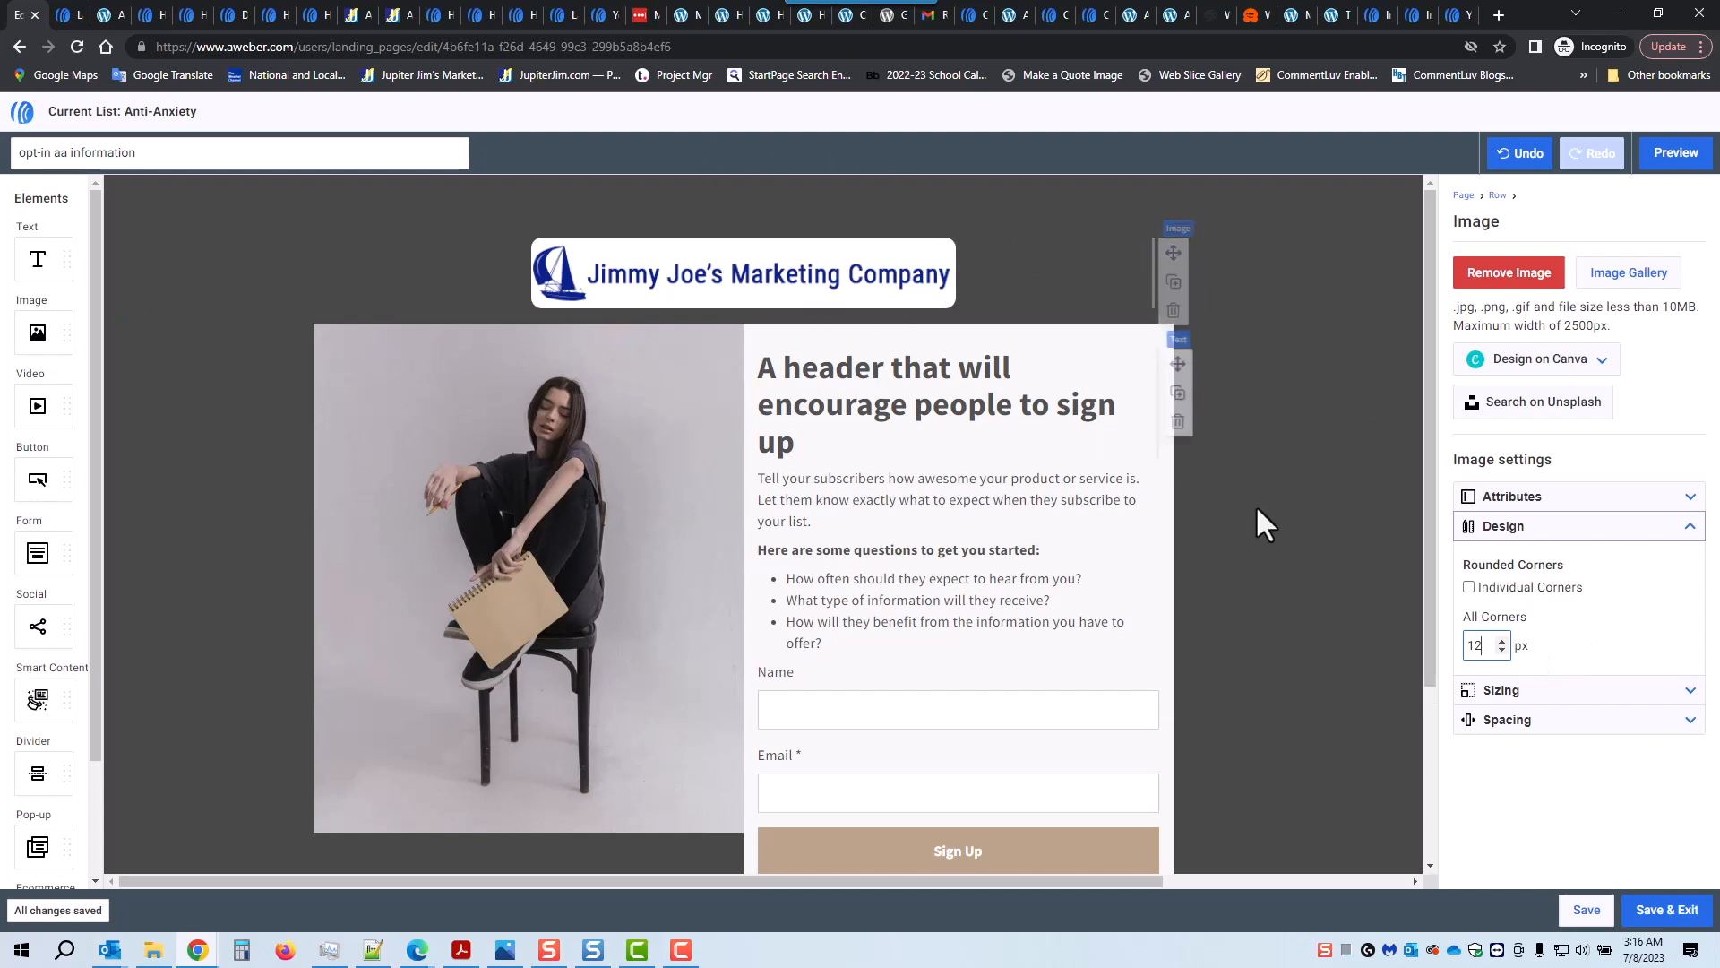
pyautogui.moveTo(1493, 645); pyautogui.dragTo(1467, 642)
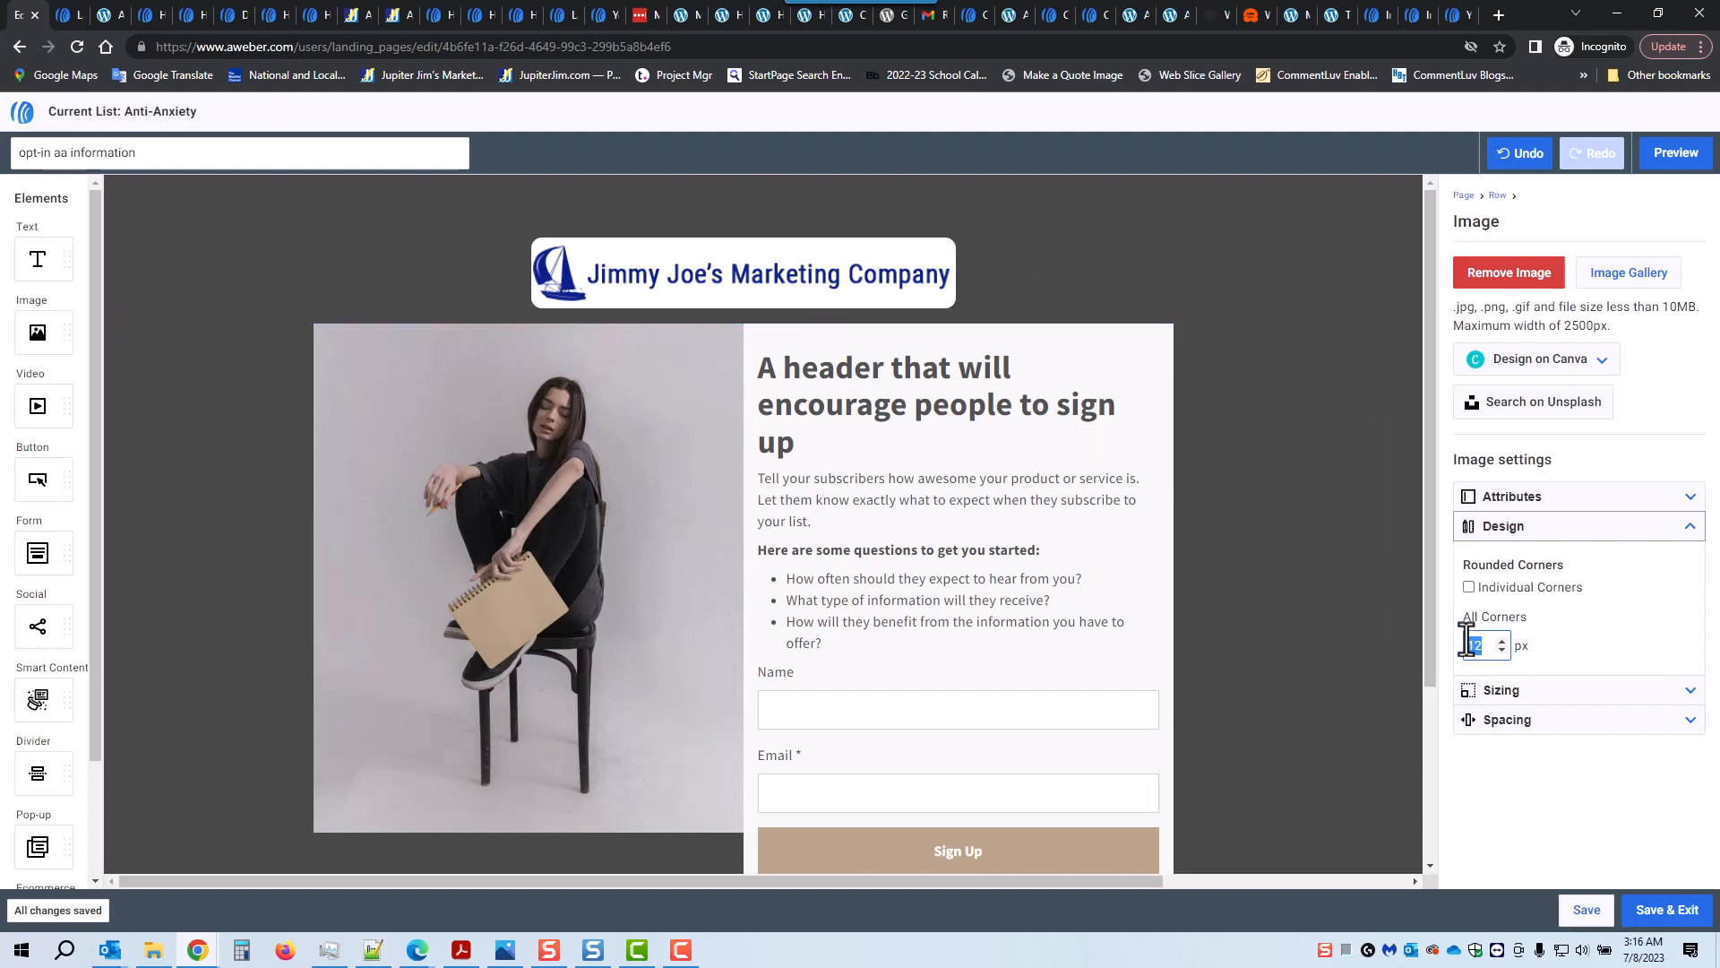
pyautogui.write('15')
# Step: Switch on Auto Width in the logo's sizing options
pyautogui.click(1690, 691)
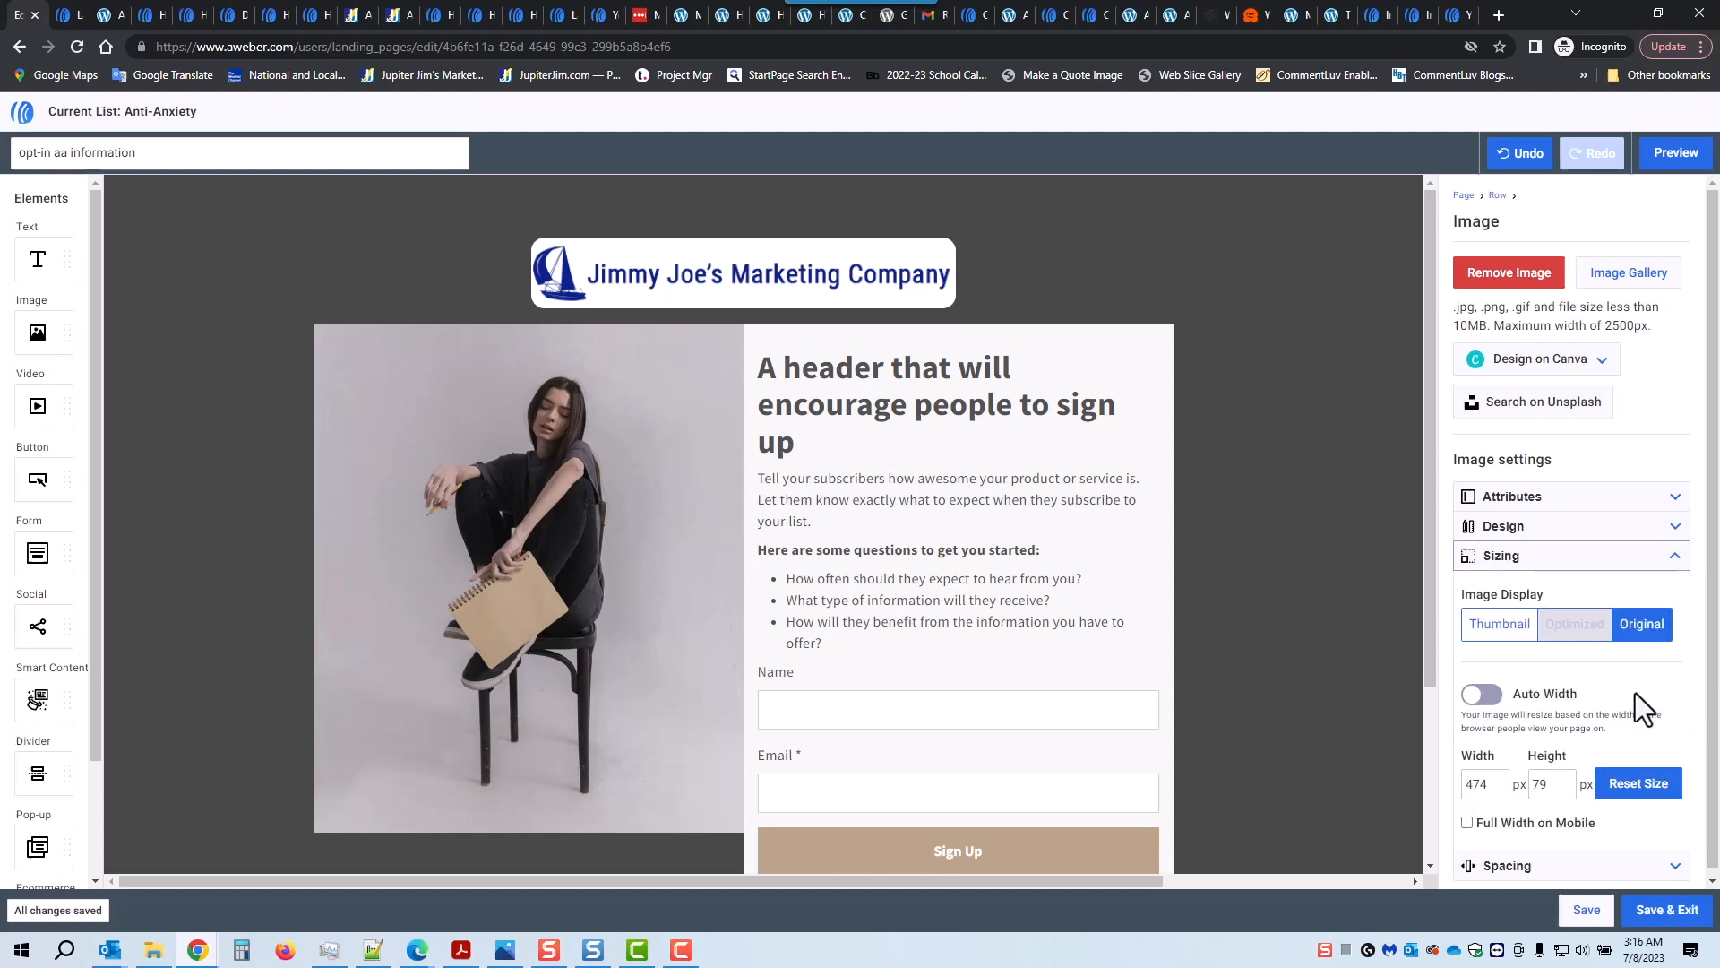
pyautogui.click(1483, 694)
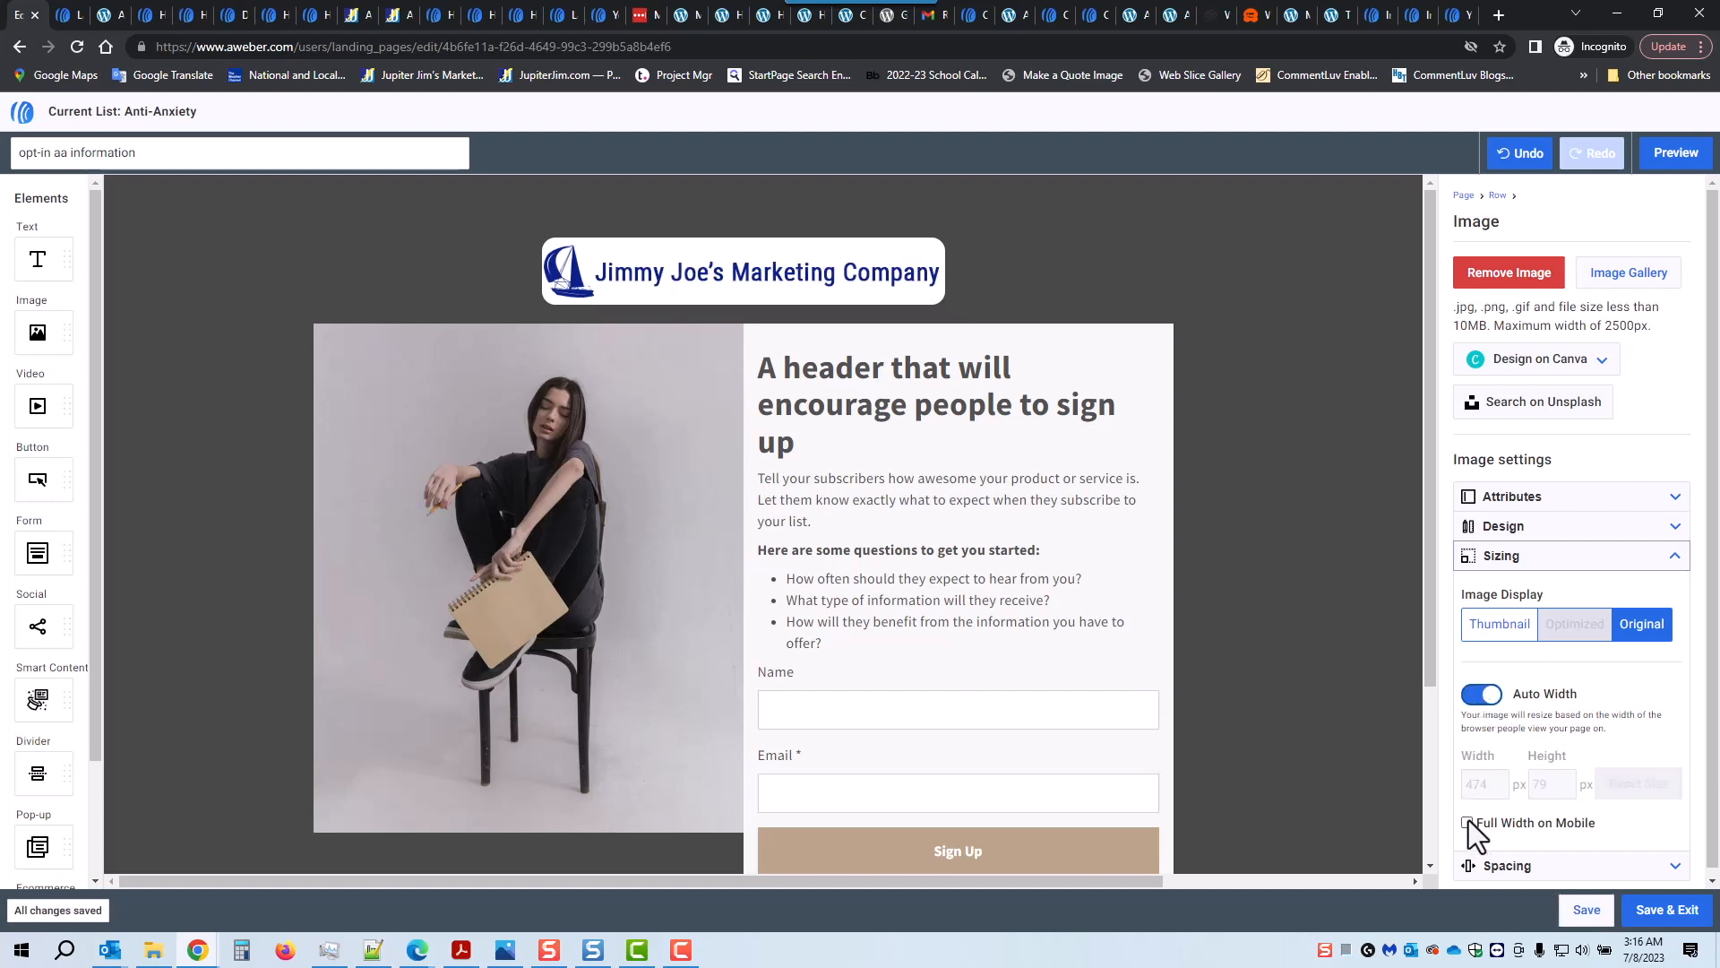
pyautogui.scroll(-1, 1541, 681)
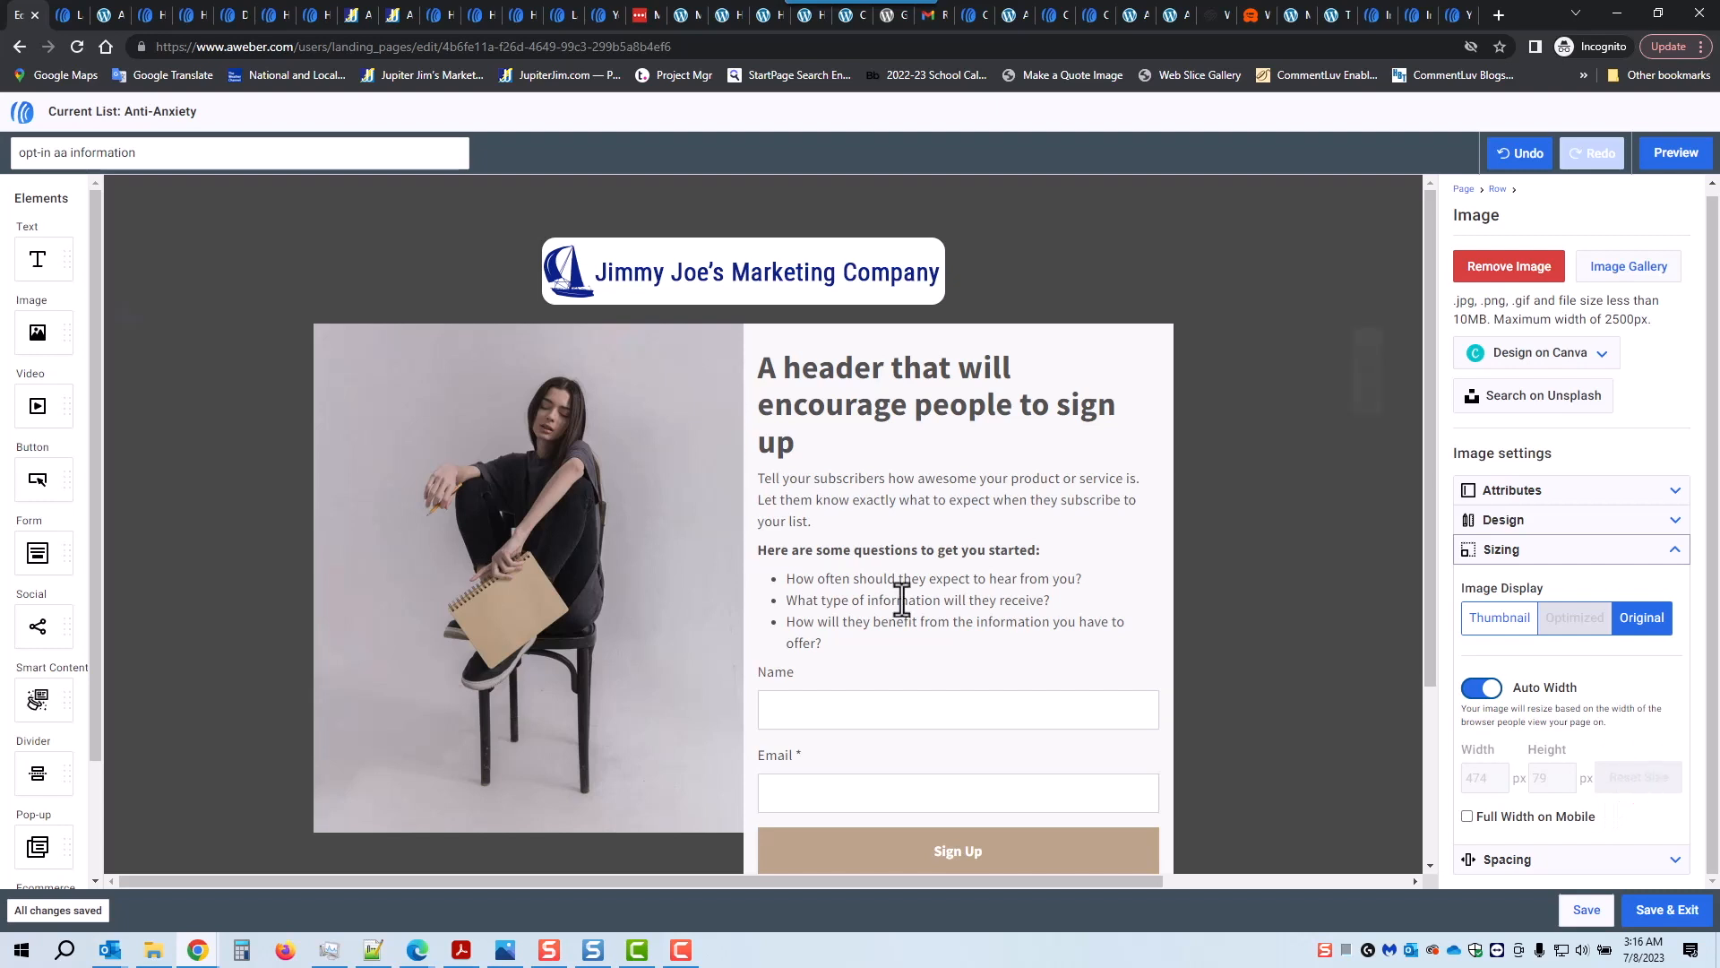
pyautogui.click(476, 511)
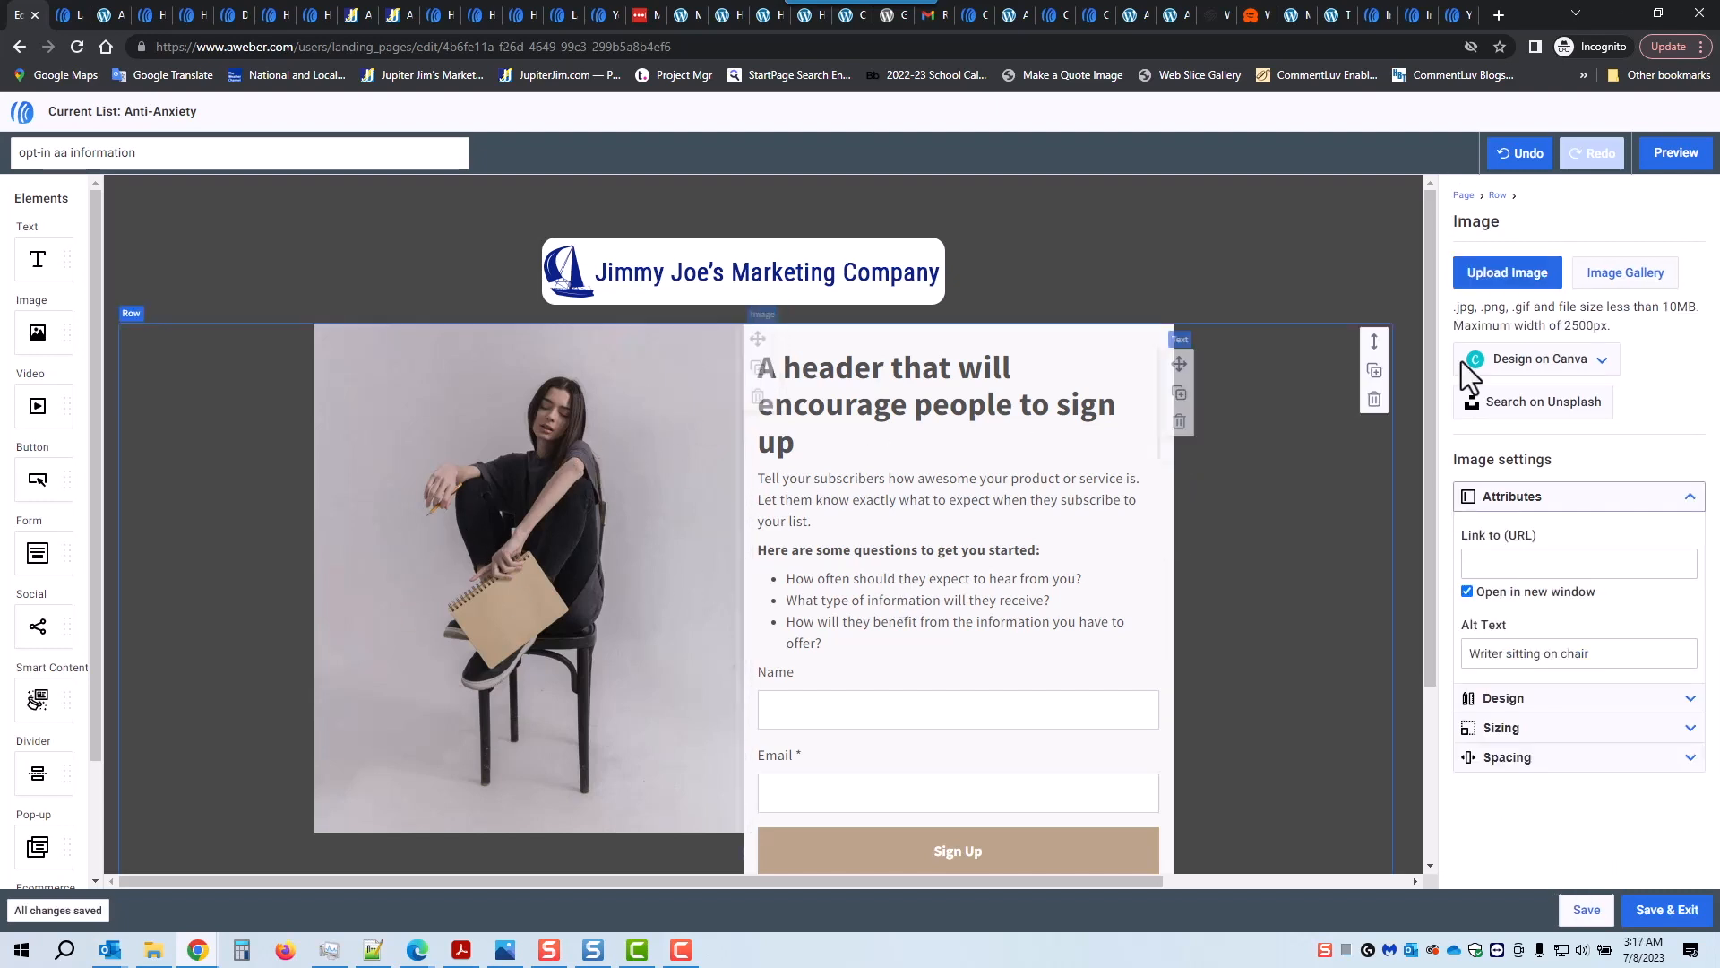
# Step: Replace the seated woman photo with the anxiety book cover, set to Auto Width
pyautogui.click(1627, 289)
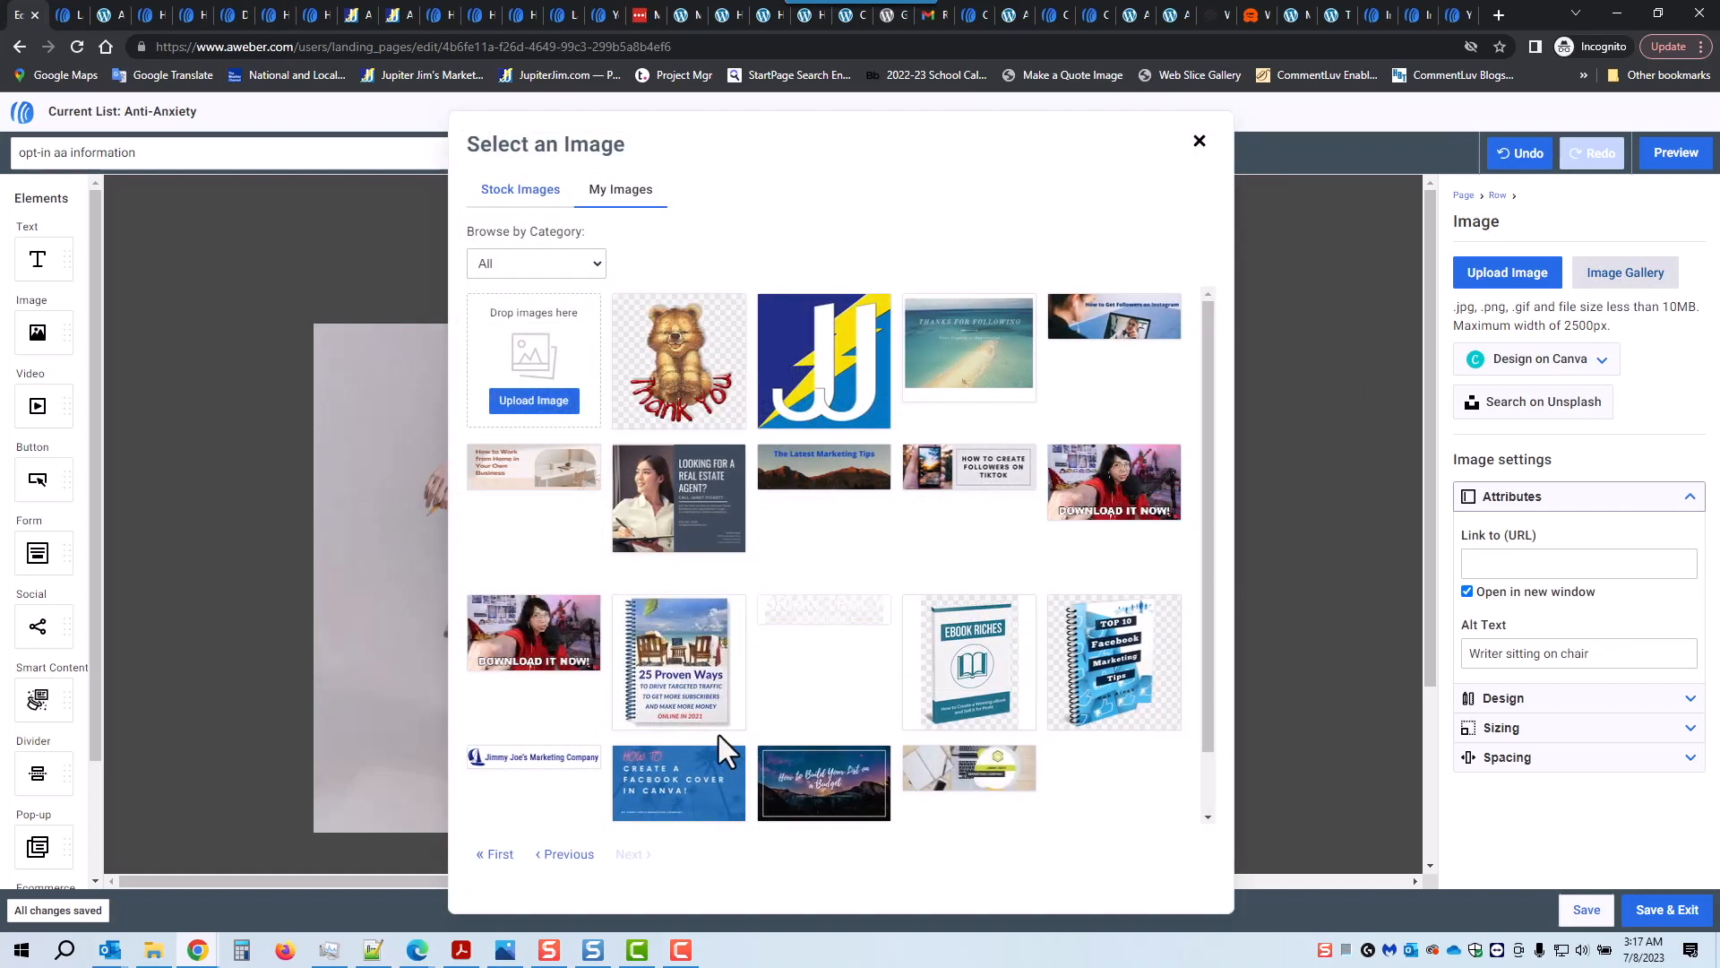
pyautogui.click(500, 855)
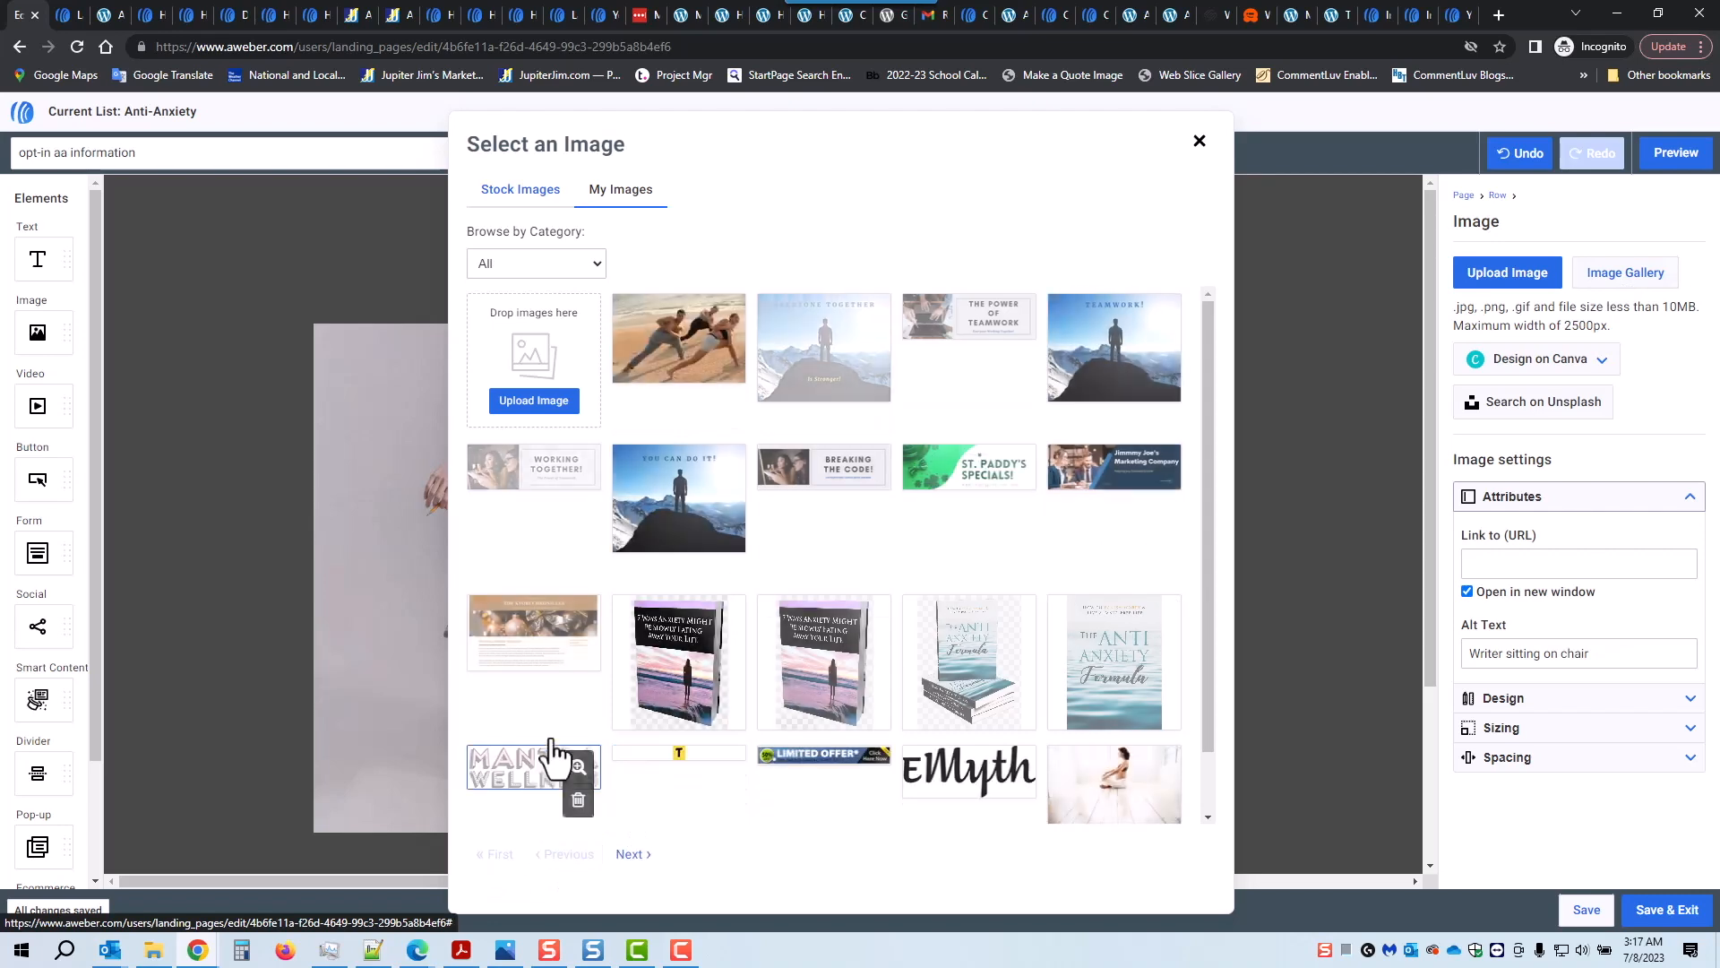
pyautogui.click(696, 681)
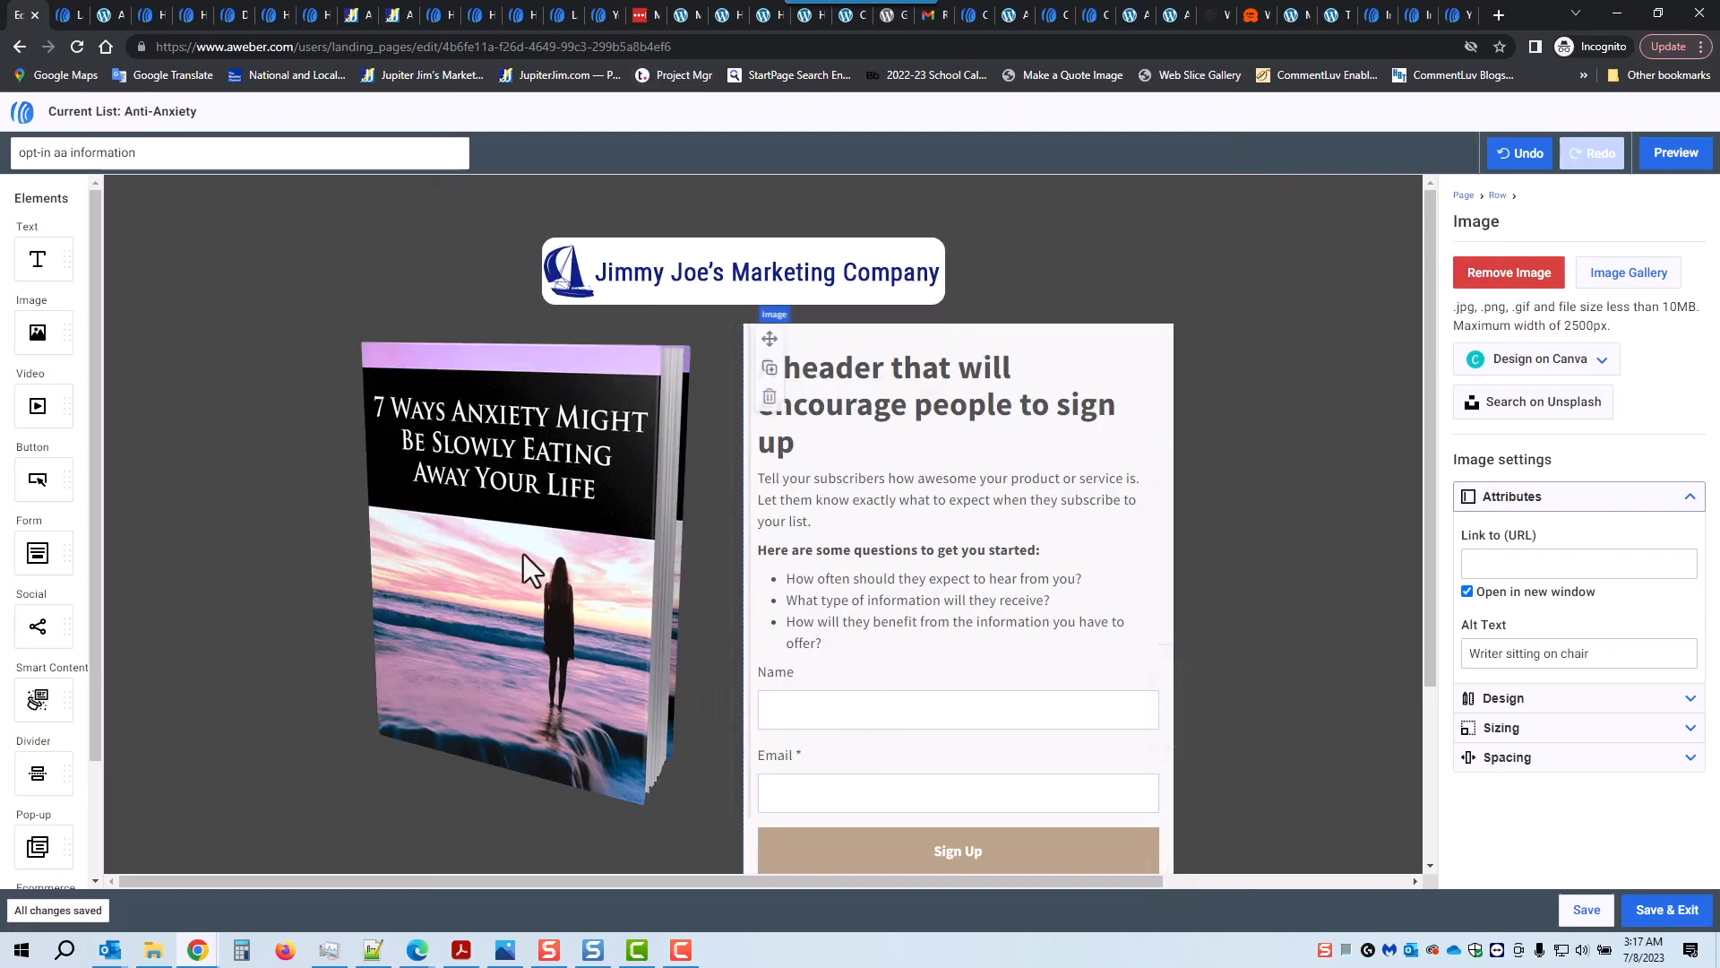
pyautogui.click(1582, 730)
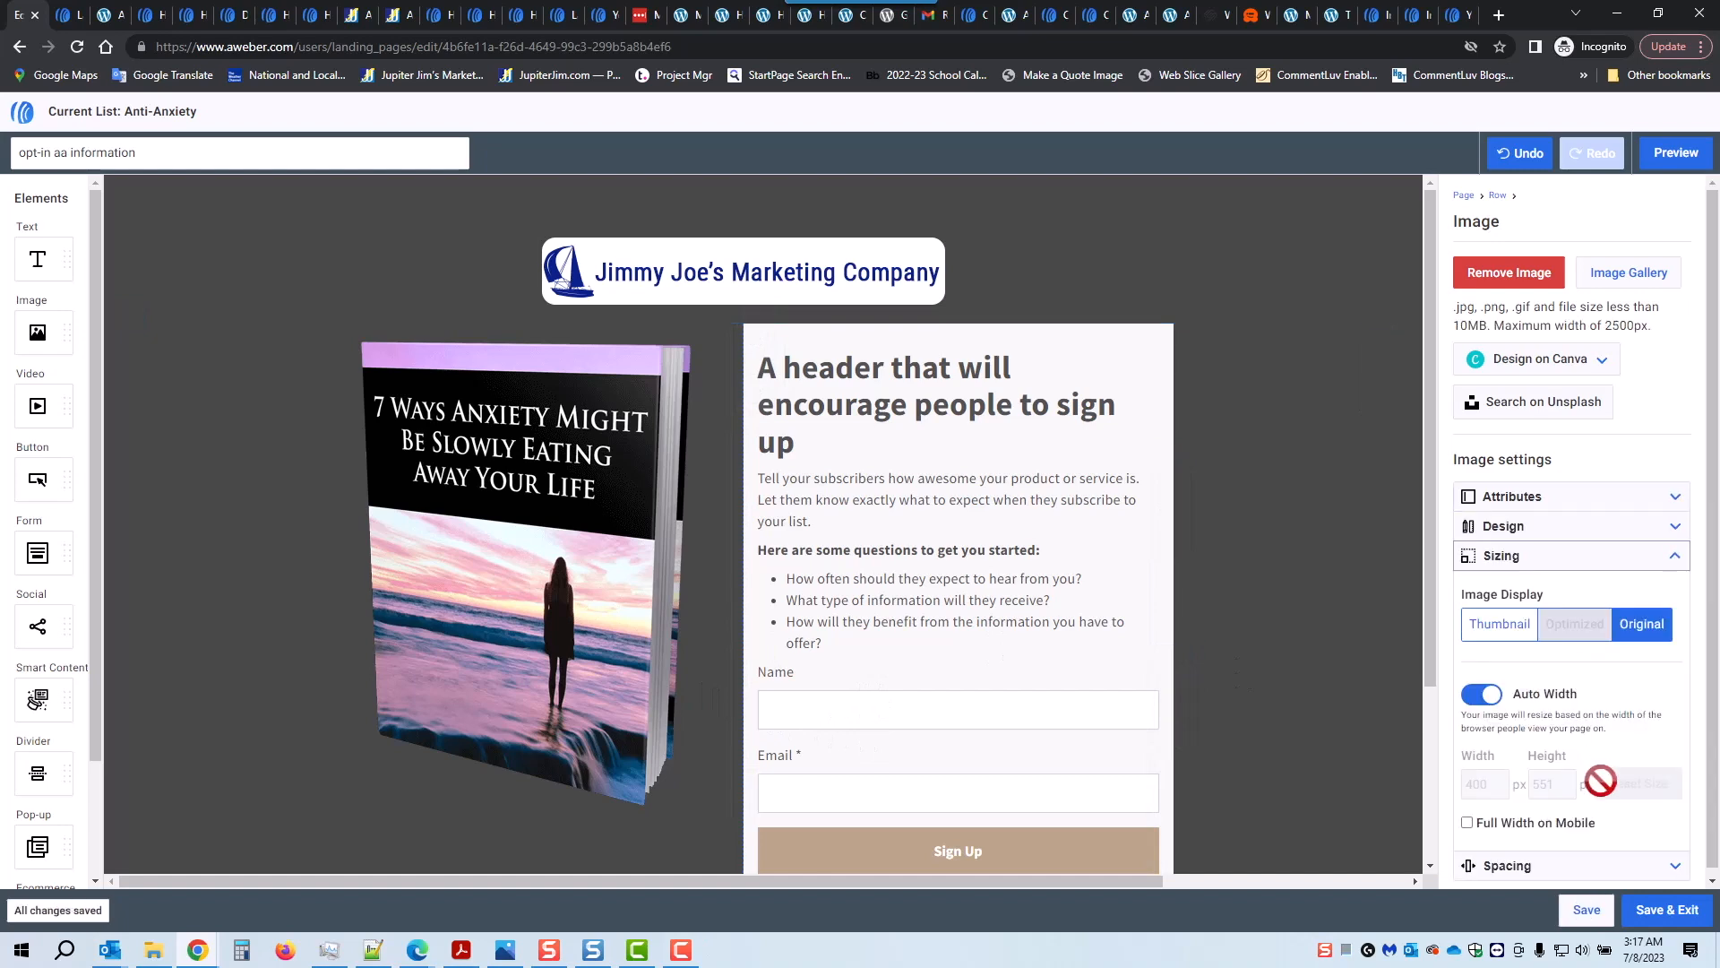
pyautogui.click(1481, 694)
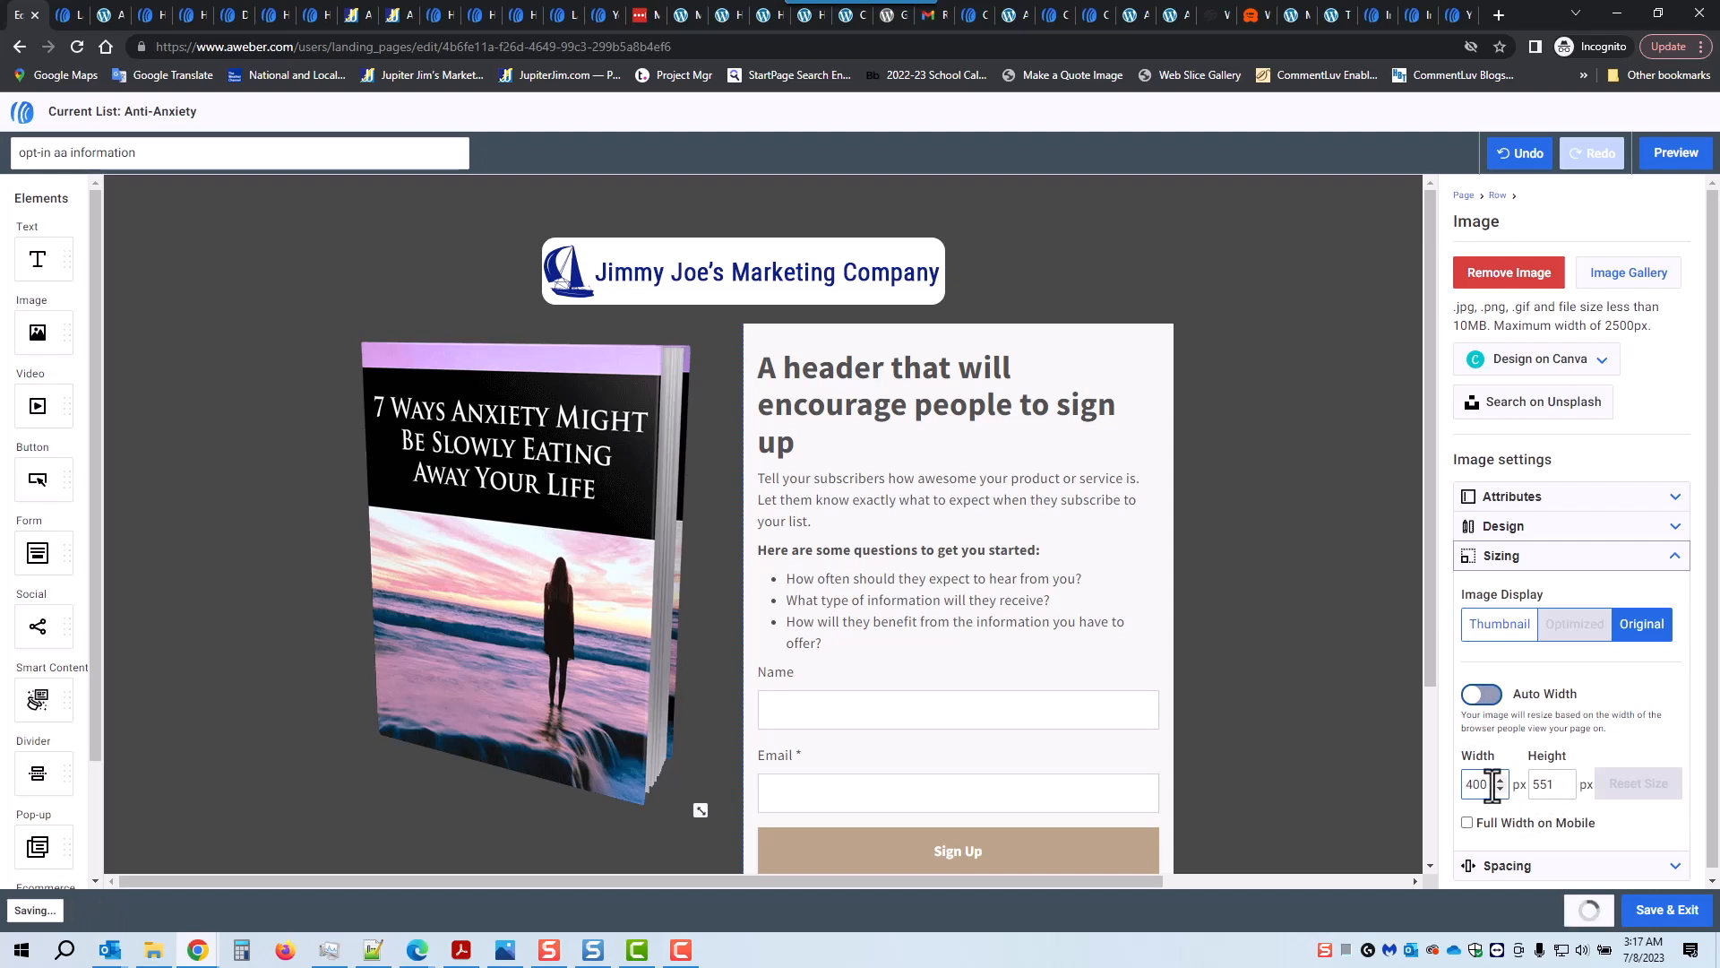
pyautogui.moveTo(1491, 784); pyautogui.dragTo(1439, 783)
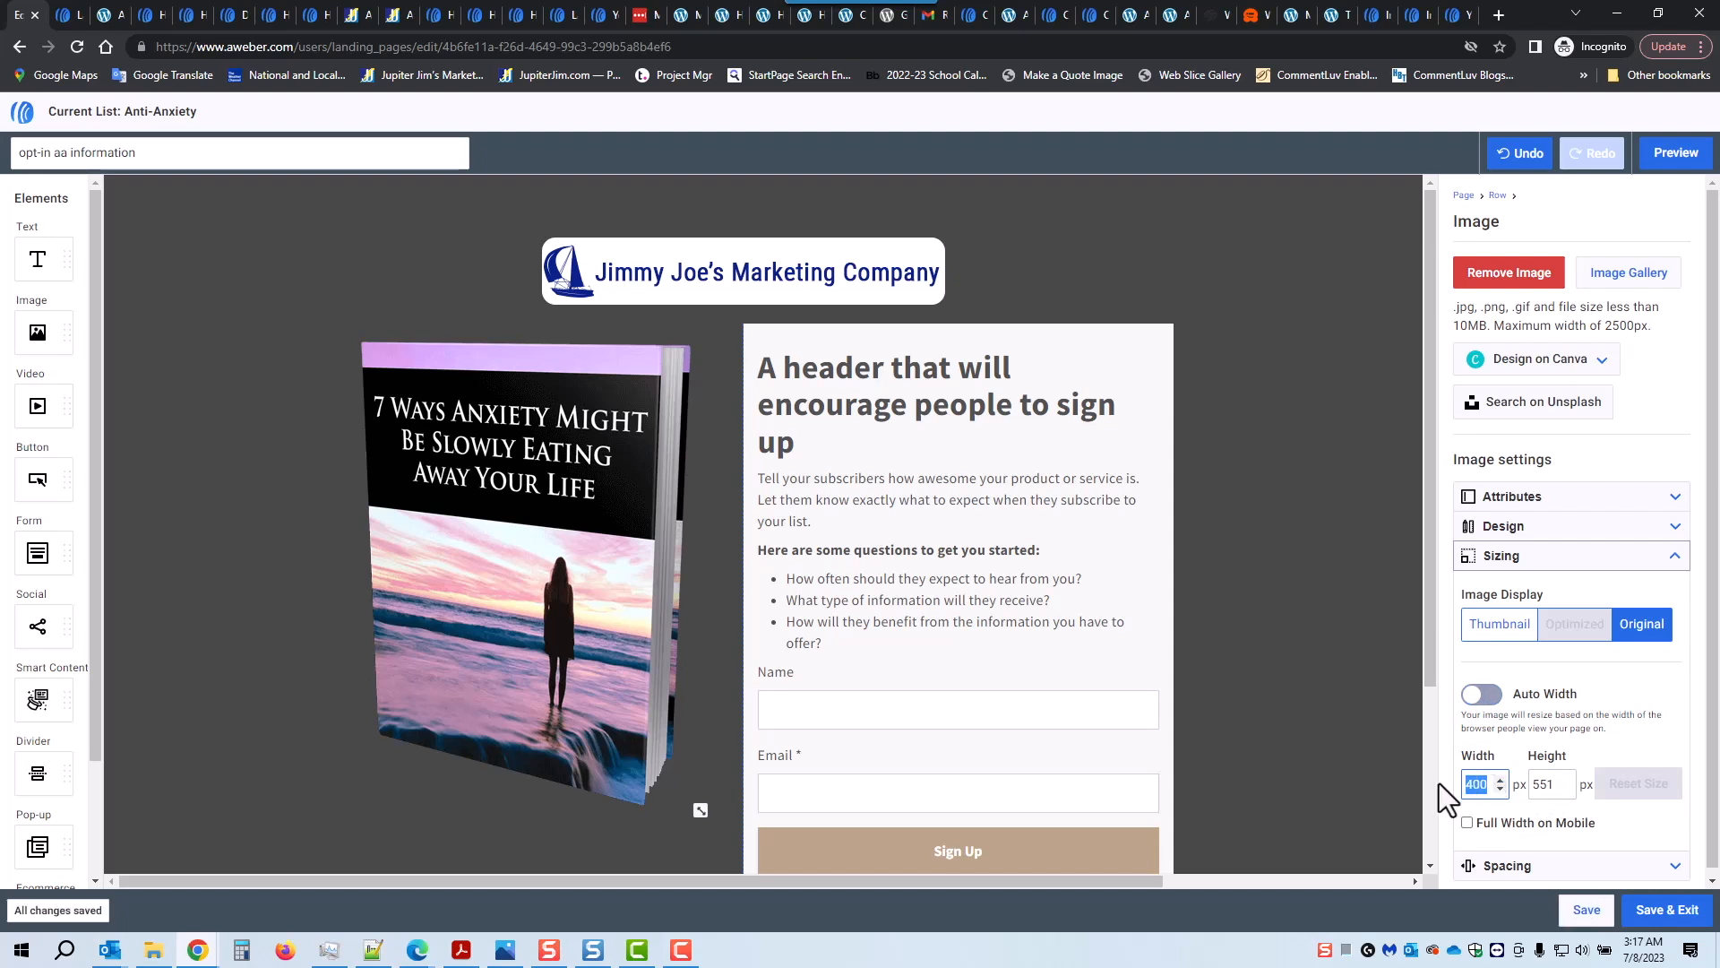
pyautogui.click(1490, 697)
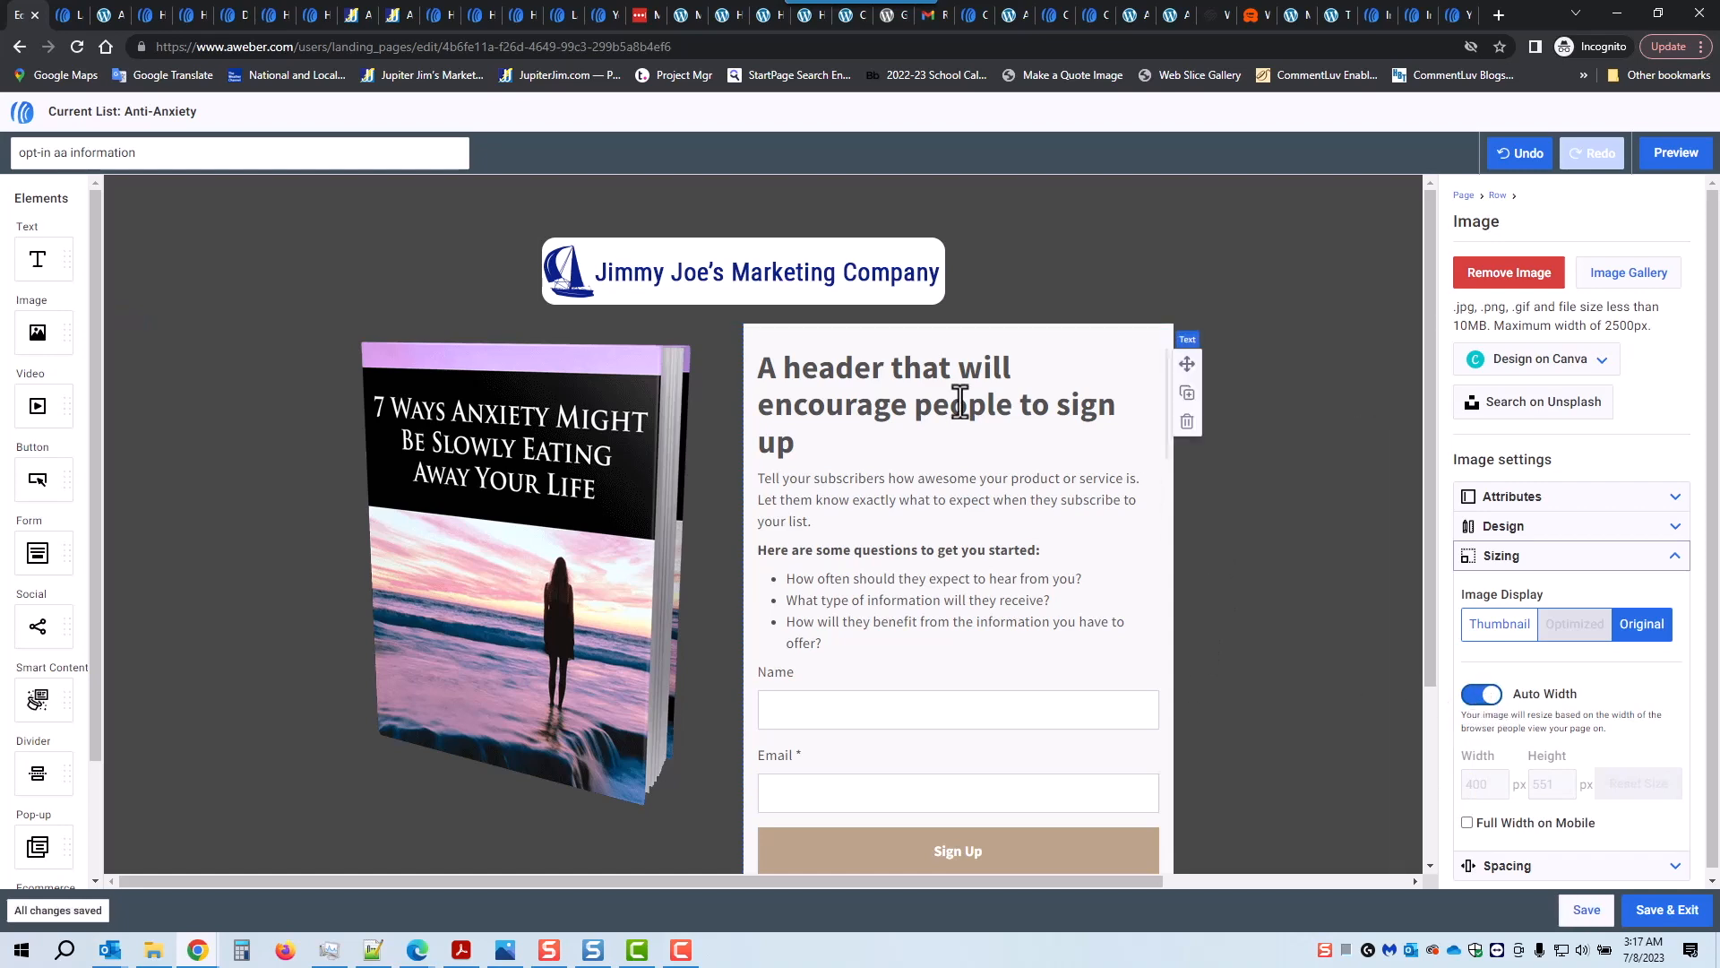
pyautogui.scroll(-1, 960, 399)
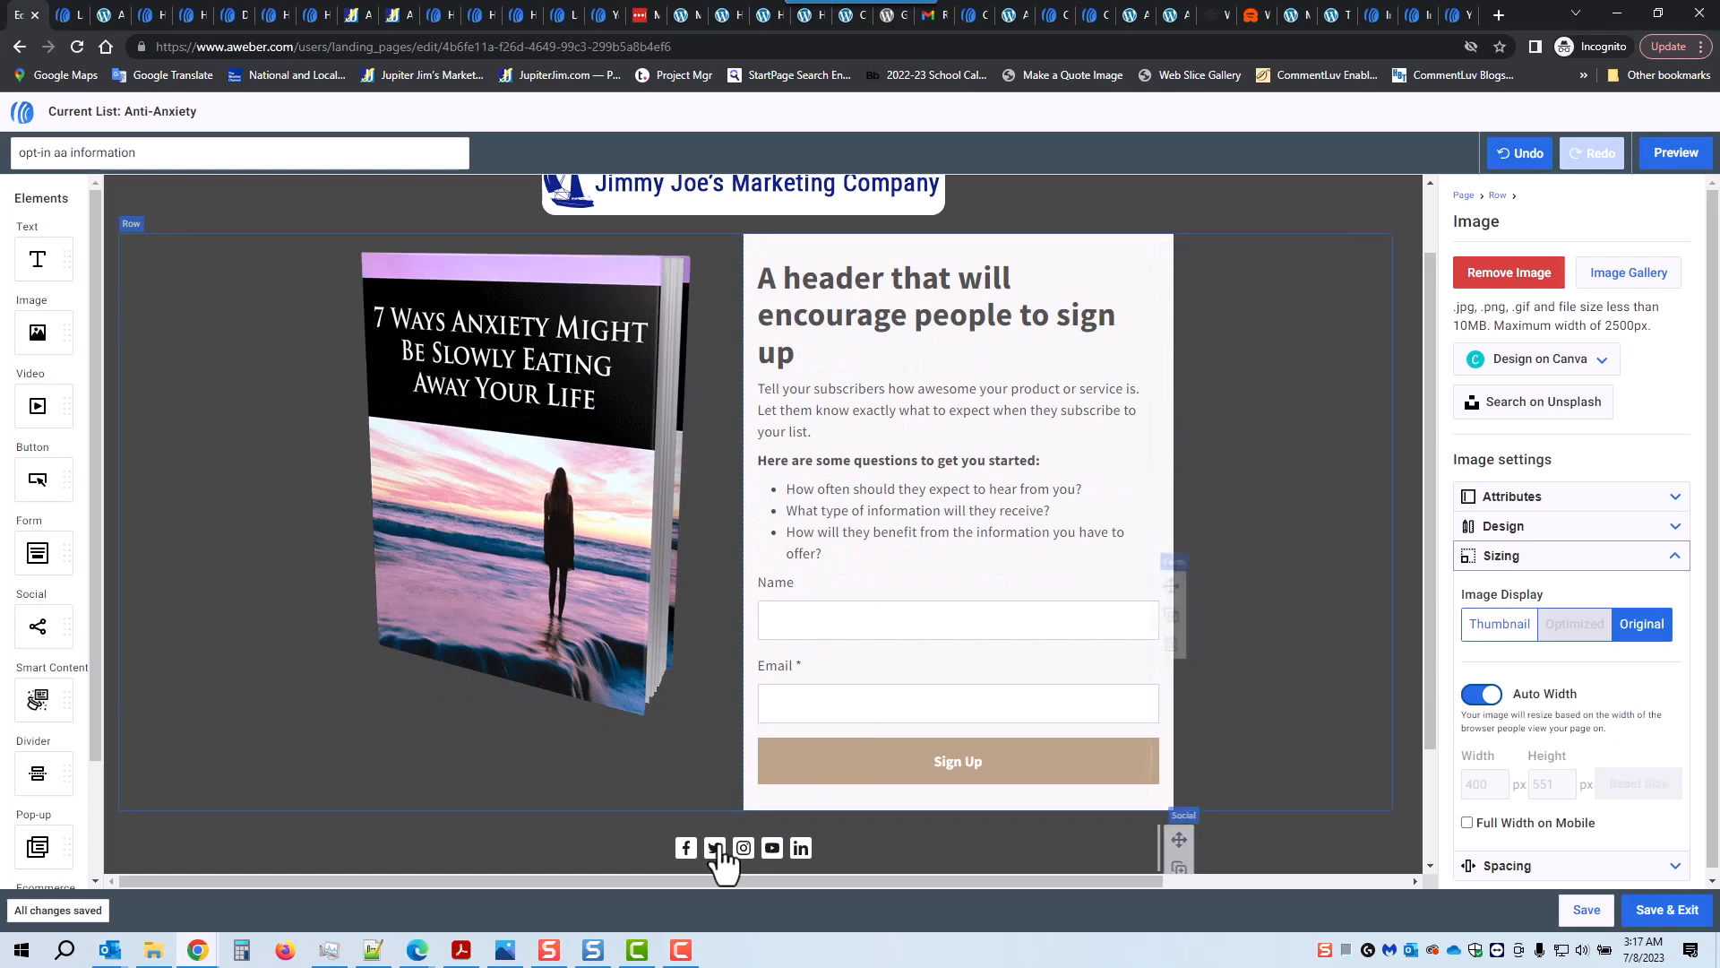
# Step: Copy the headline 'How to Easily Overcome Anxiety' from the Notepad++ notes
pyautogui.click(373, 949)
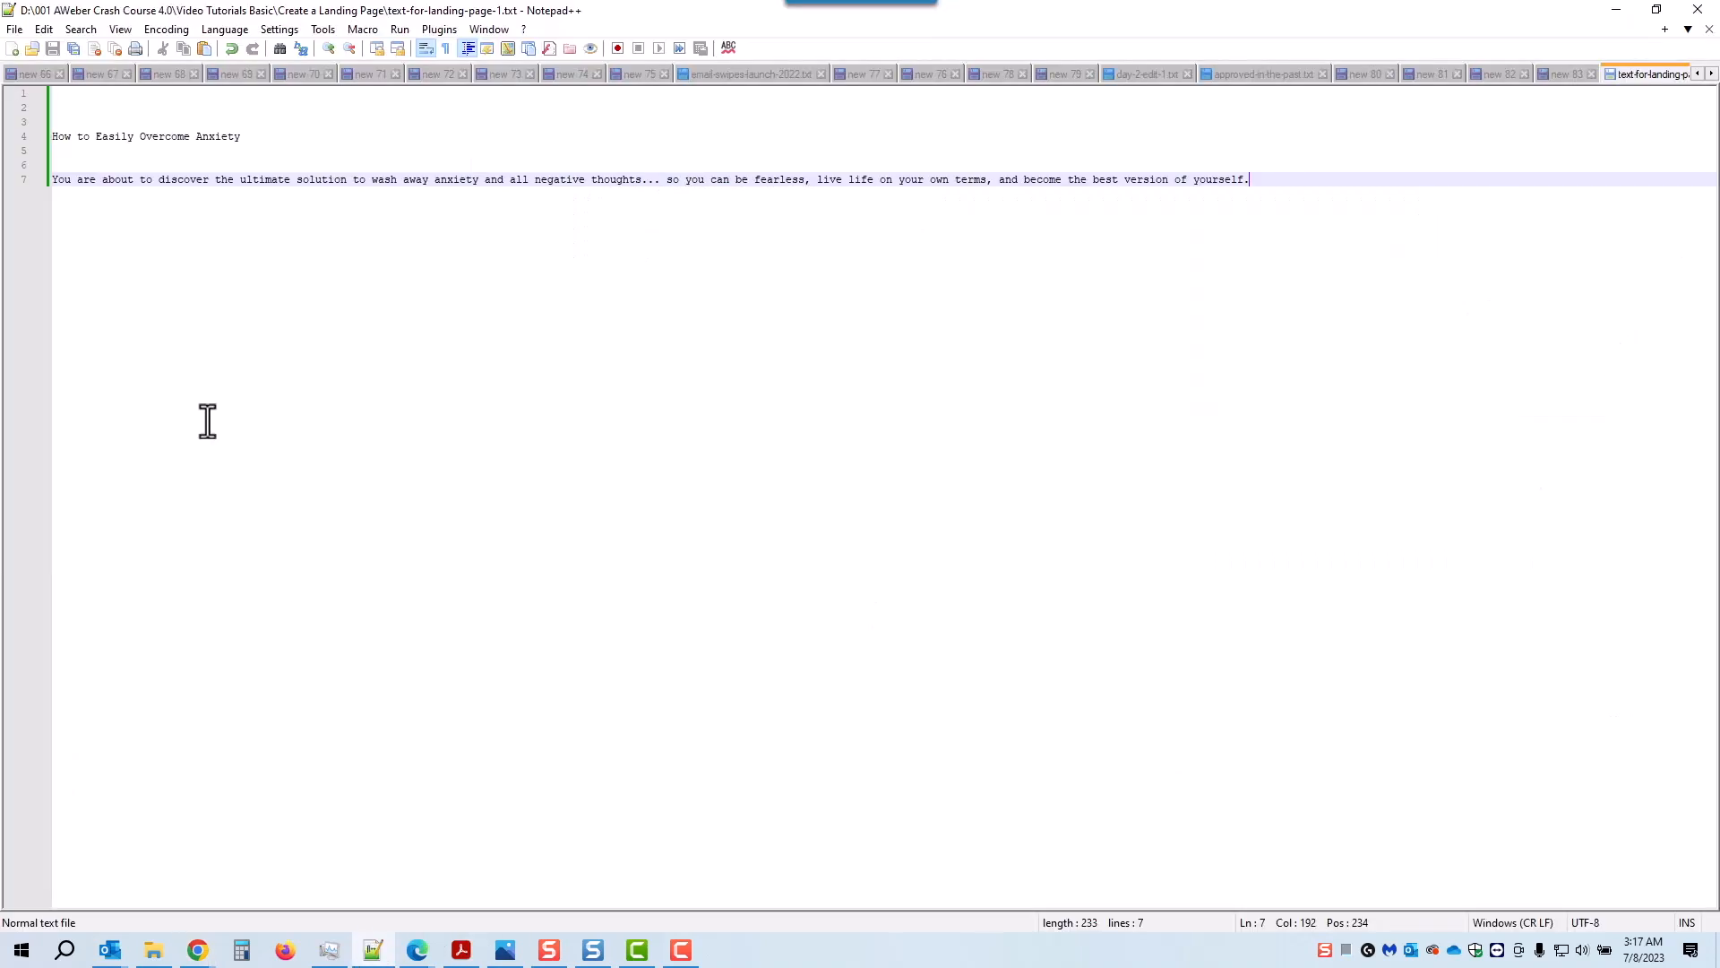
pyautogui.moveTo(243, 139); pyautogui.dragTo(31, 142)
pyautogui.hotkey('ctrl', 'c')
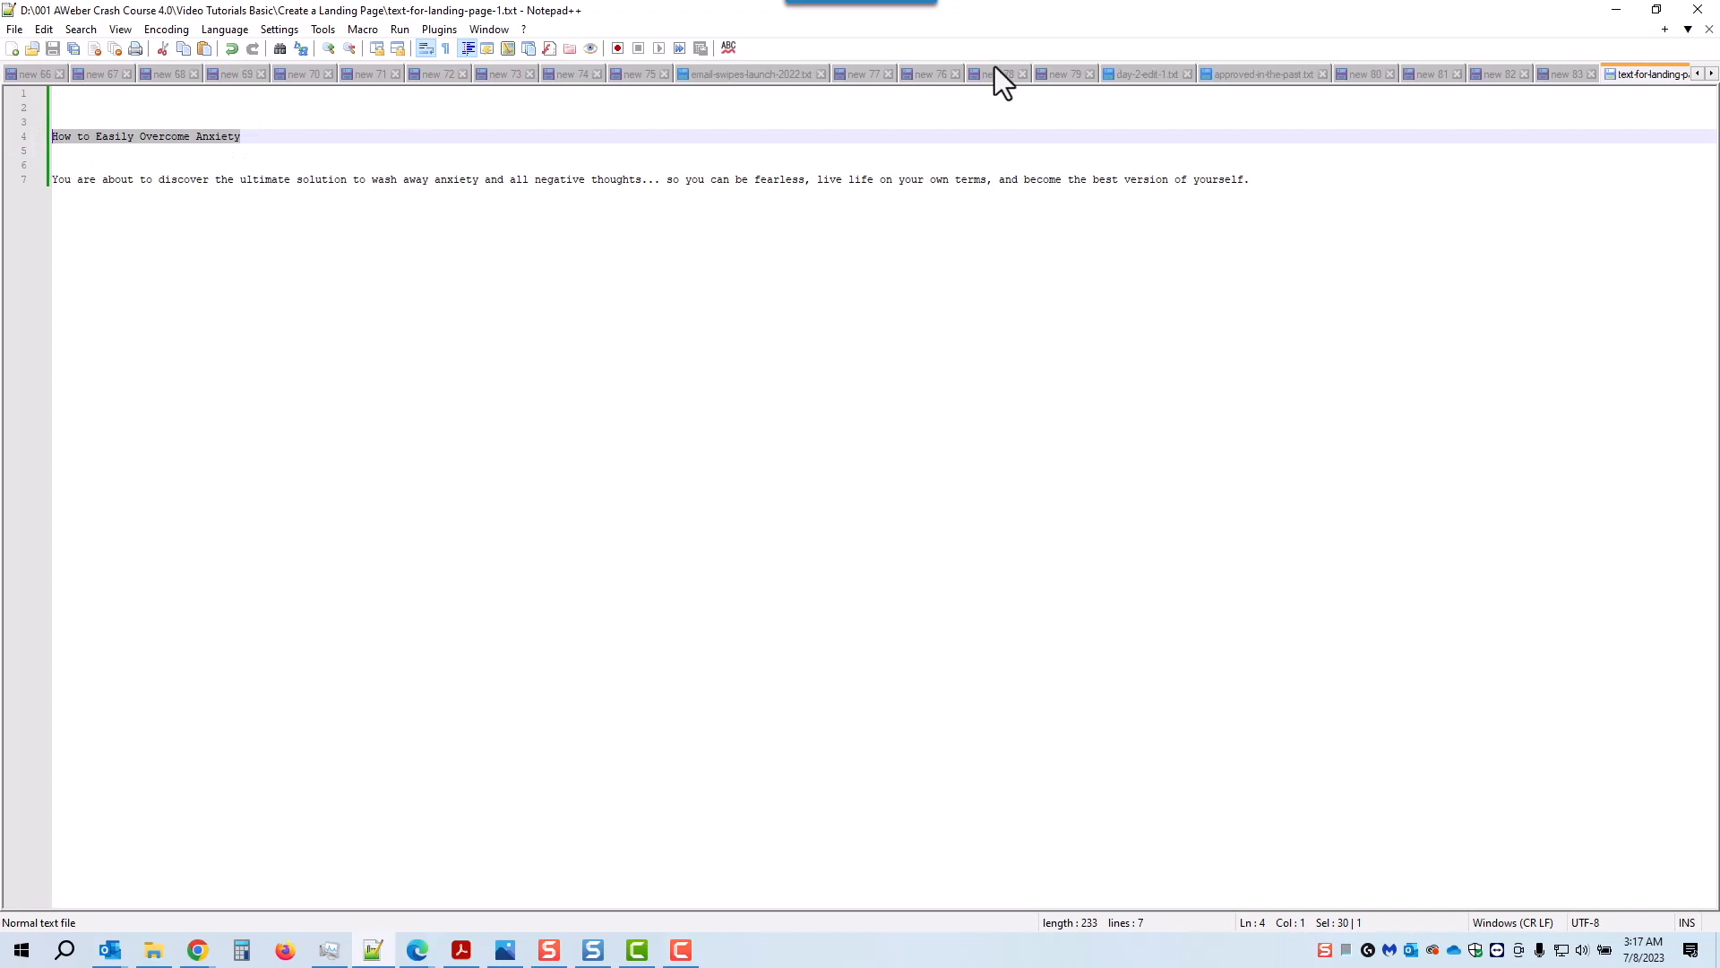
pyautogui.click(1618, 11)
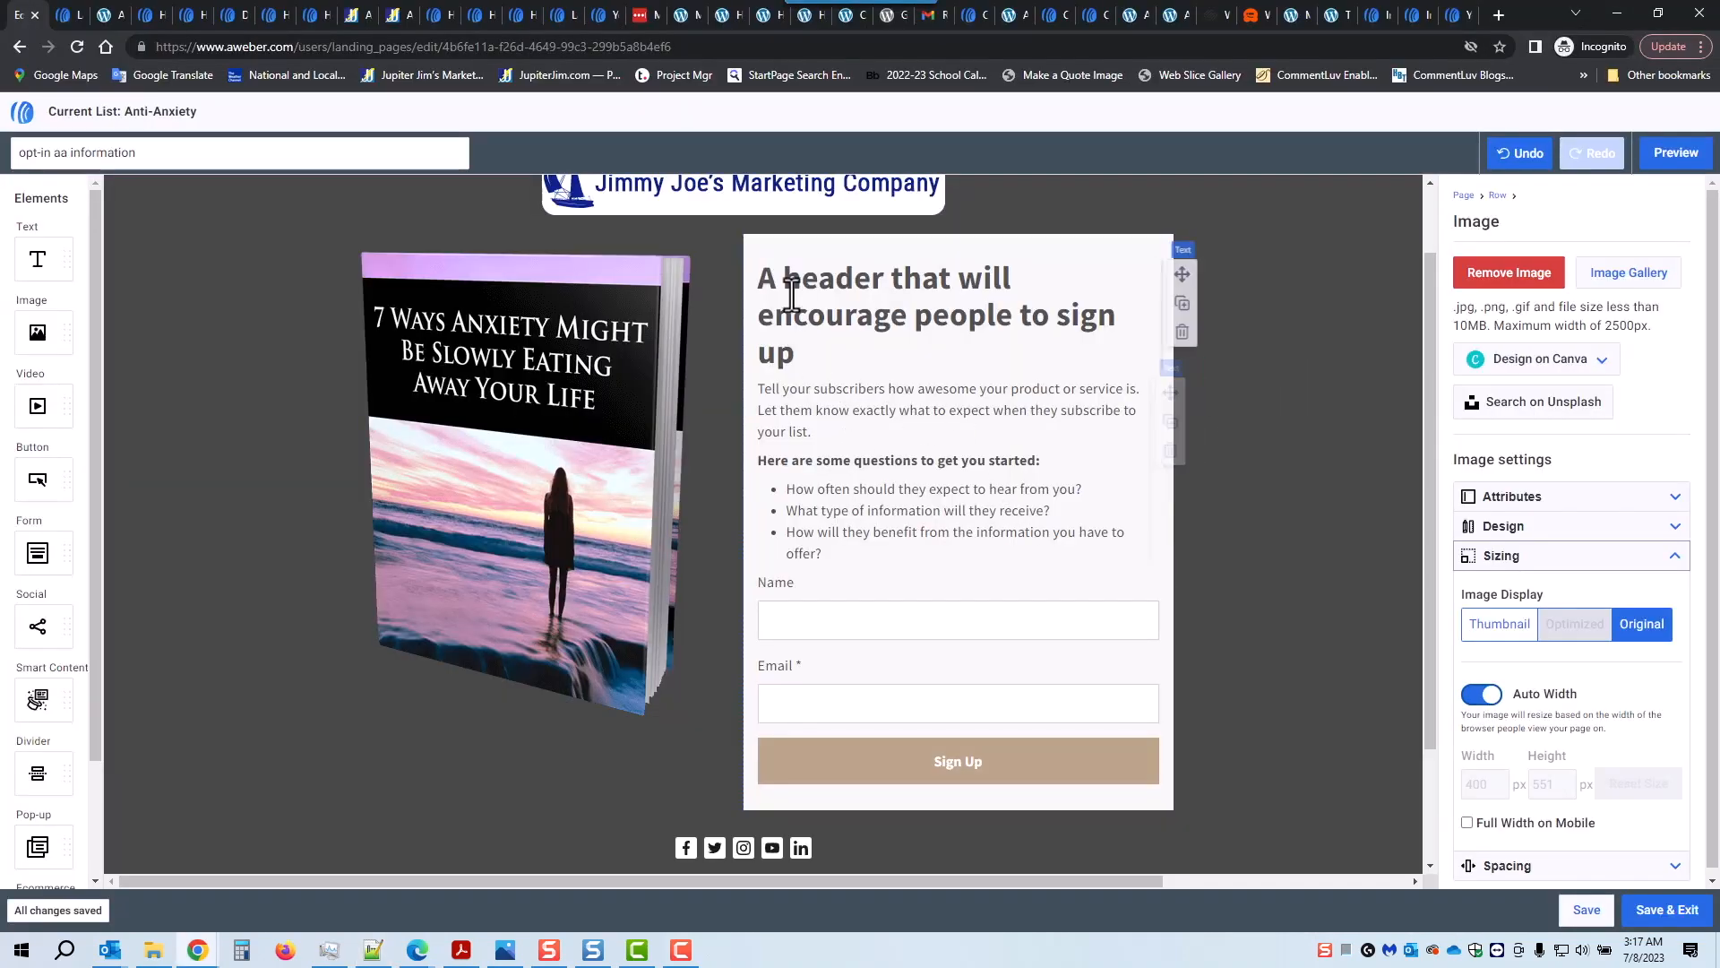
# Step: Paste 'How to Easily Overcome Anxiety' over the placeholder headline, removing the leftover 'A '
pyautogui.moveTo(779, 278); pyautogui.dragTo(811, 352)
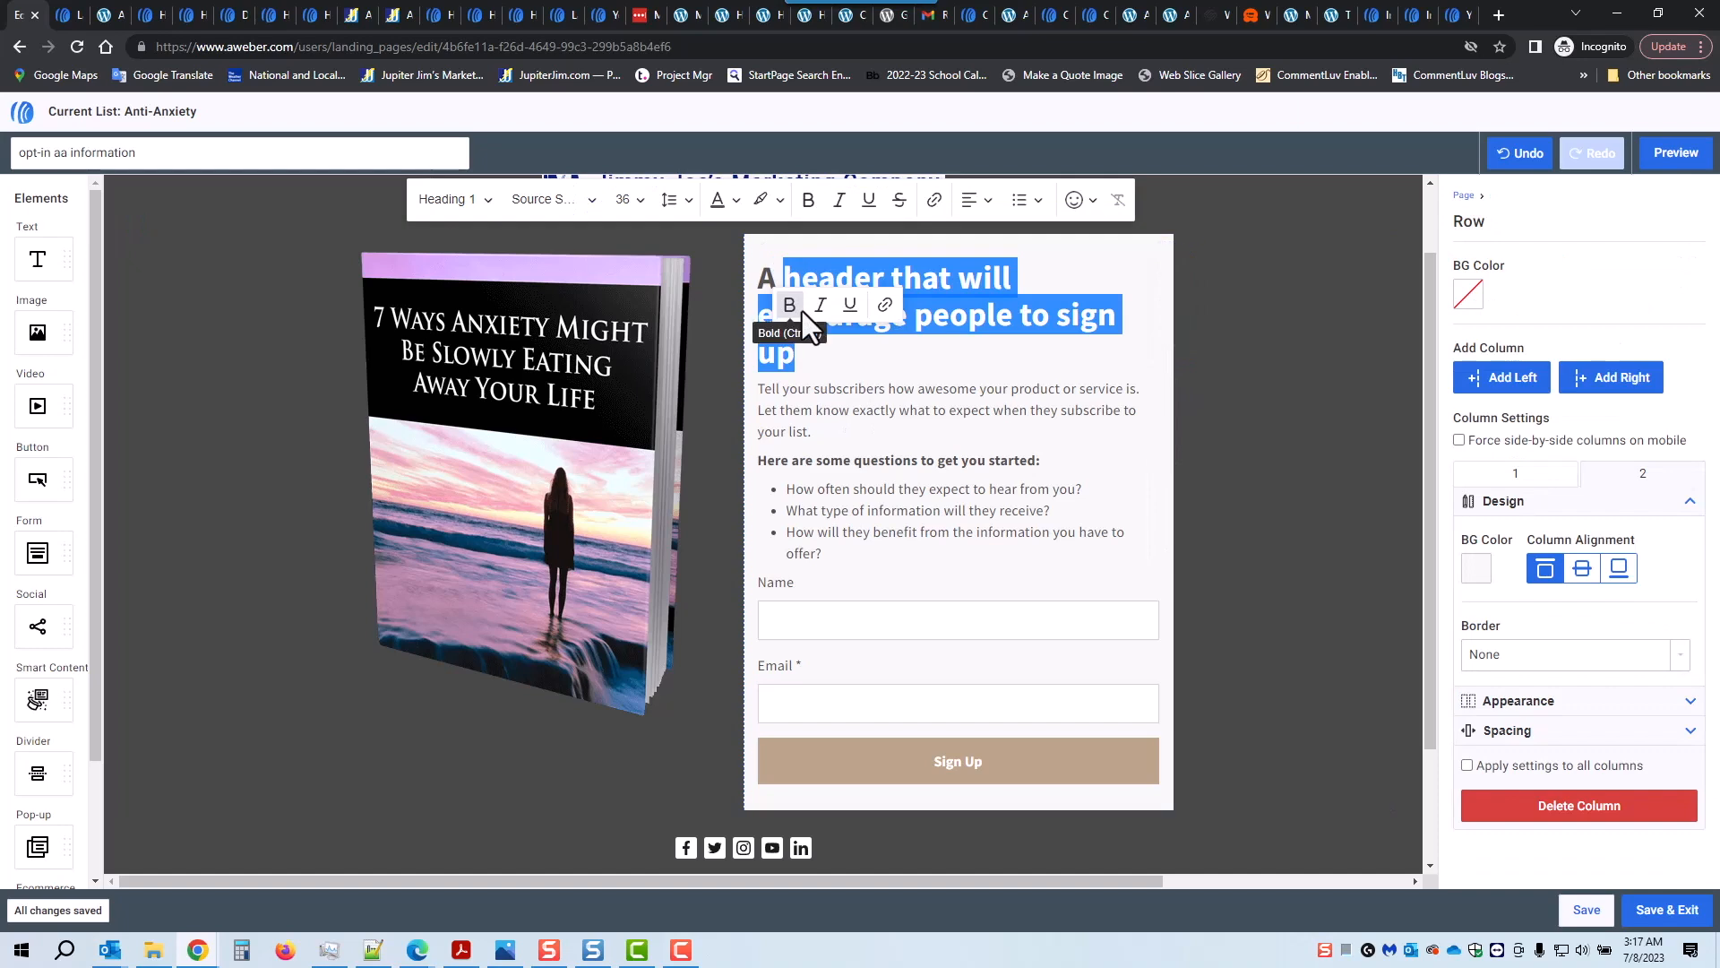
pyautogui.hotkey('ctrl', 'v')
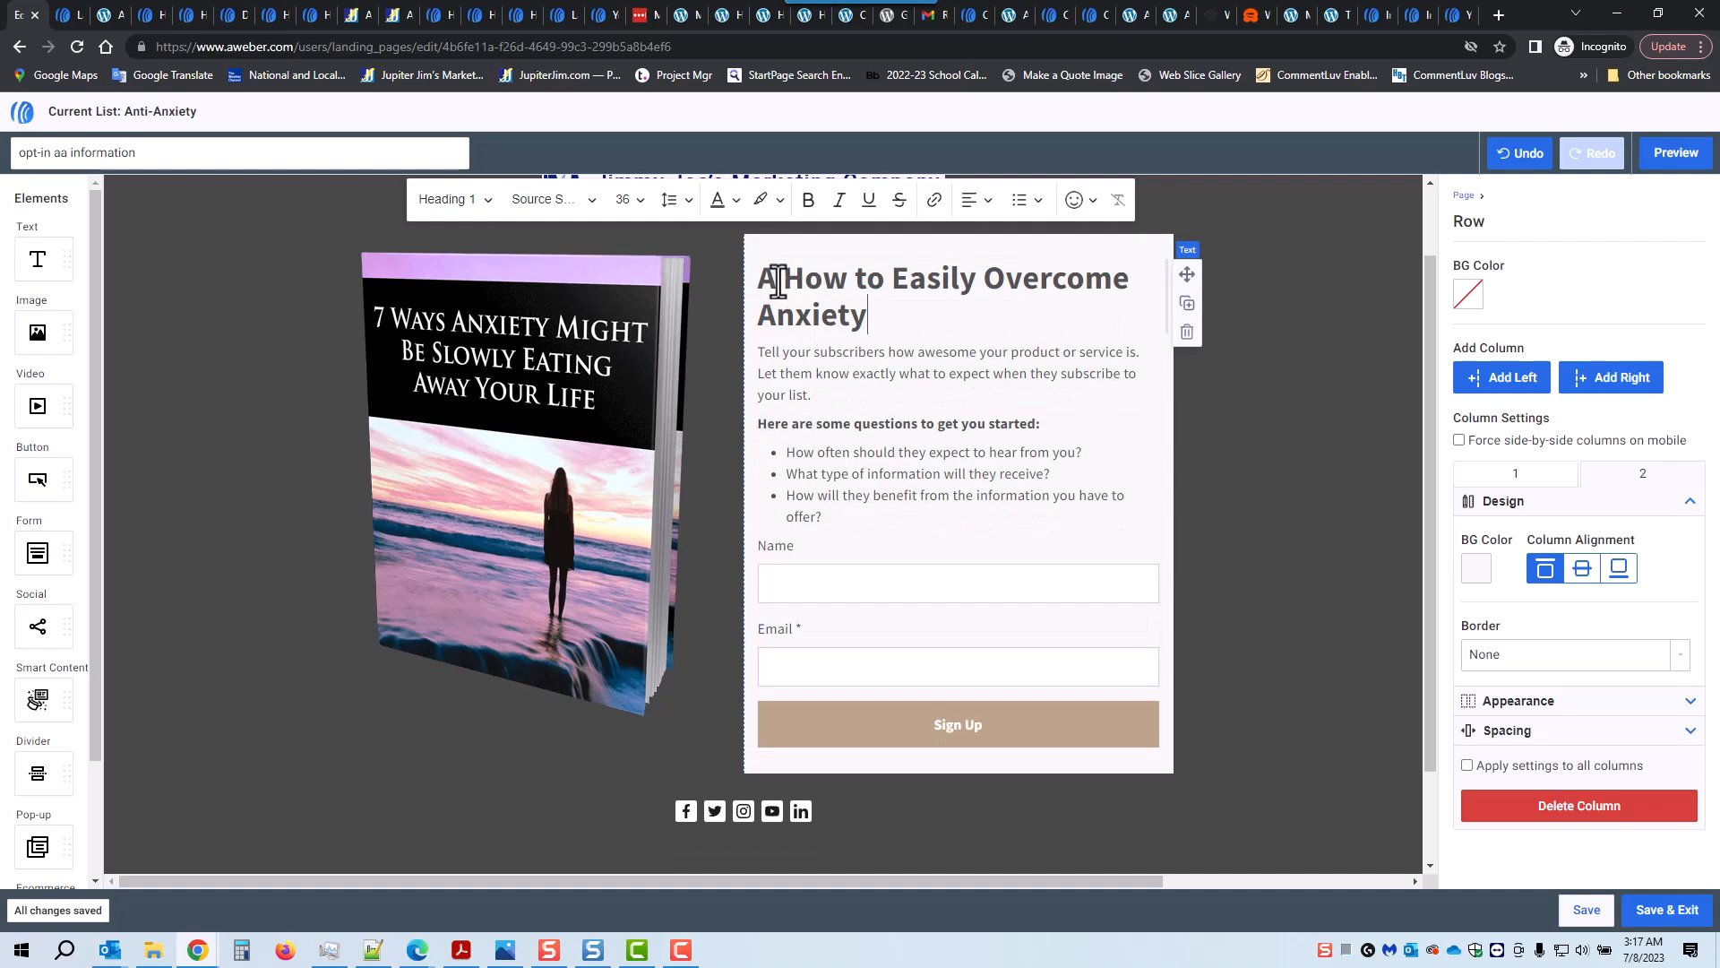
pyautogui.press('Delete')
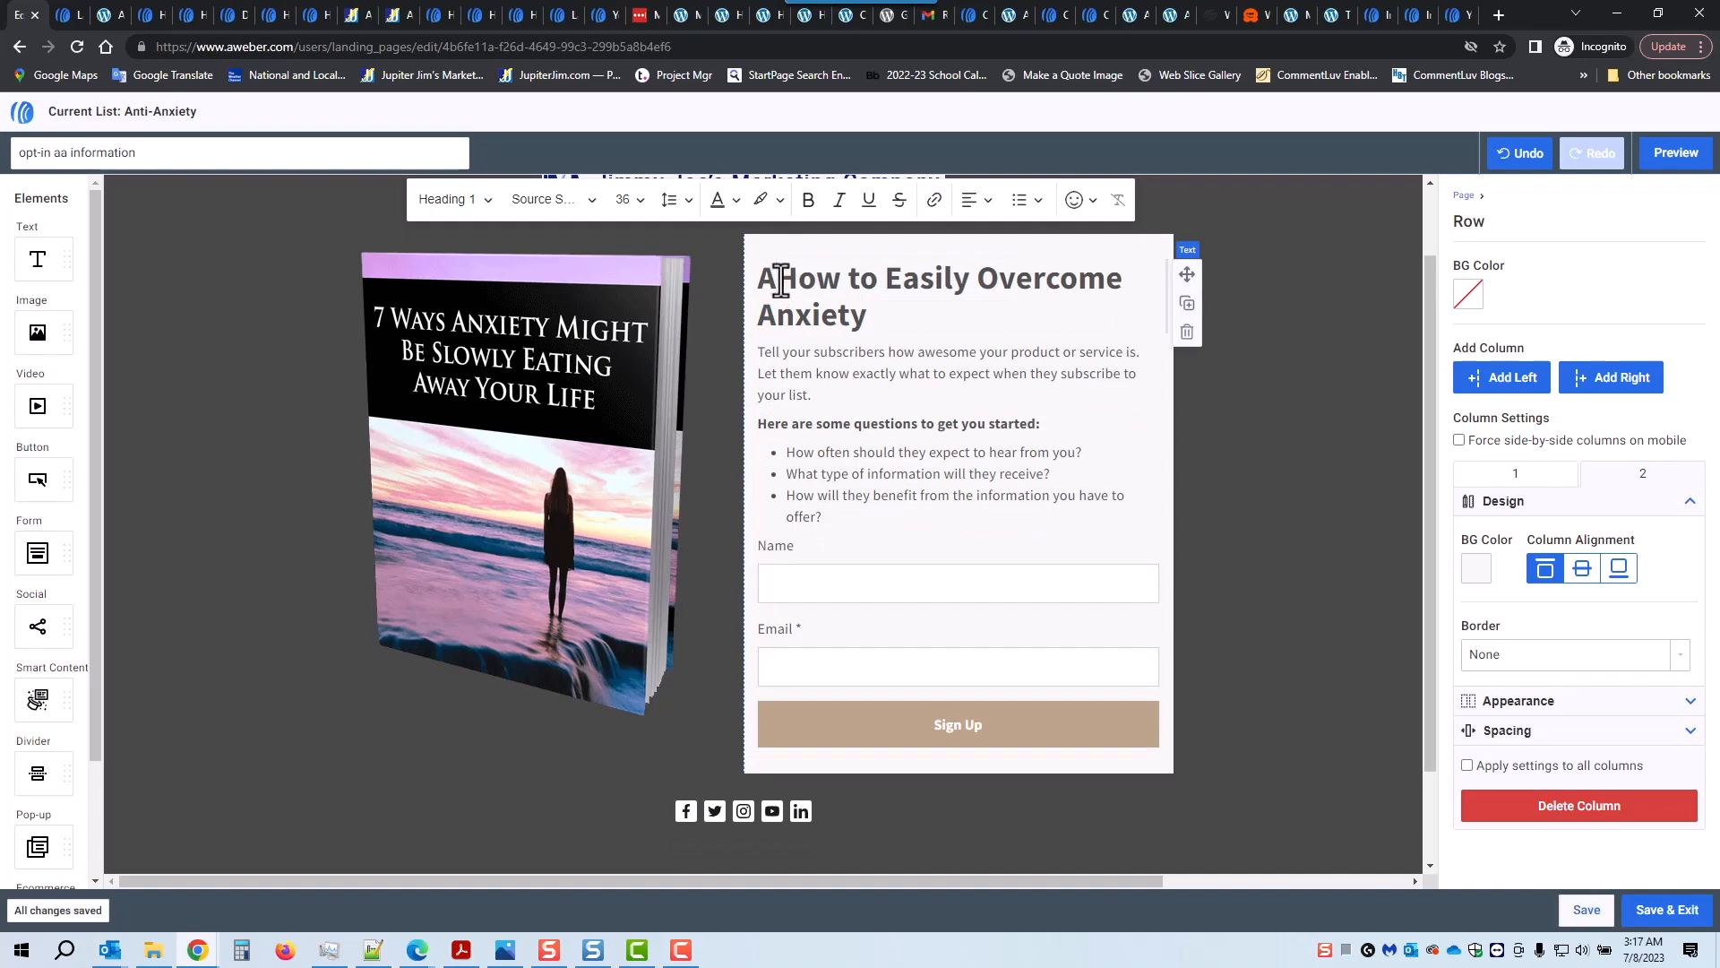
pyautogui.press('BackSpace')
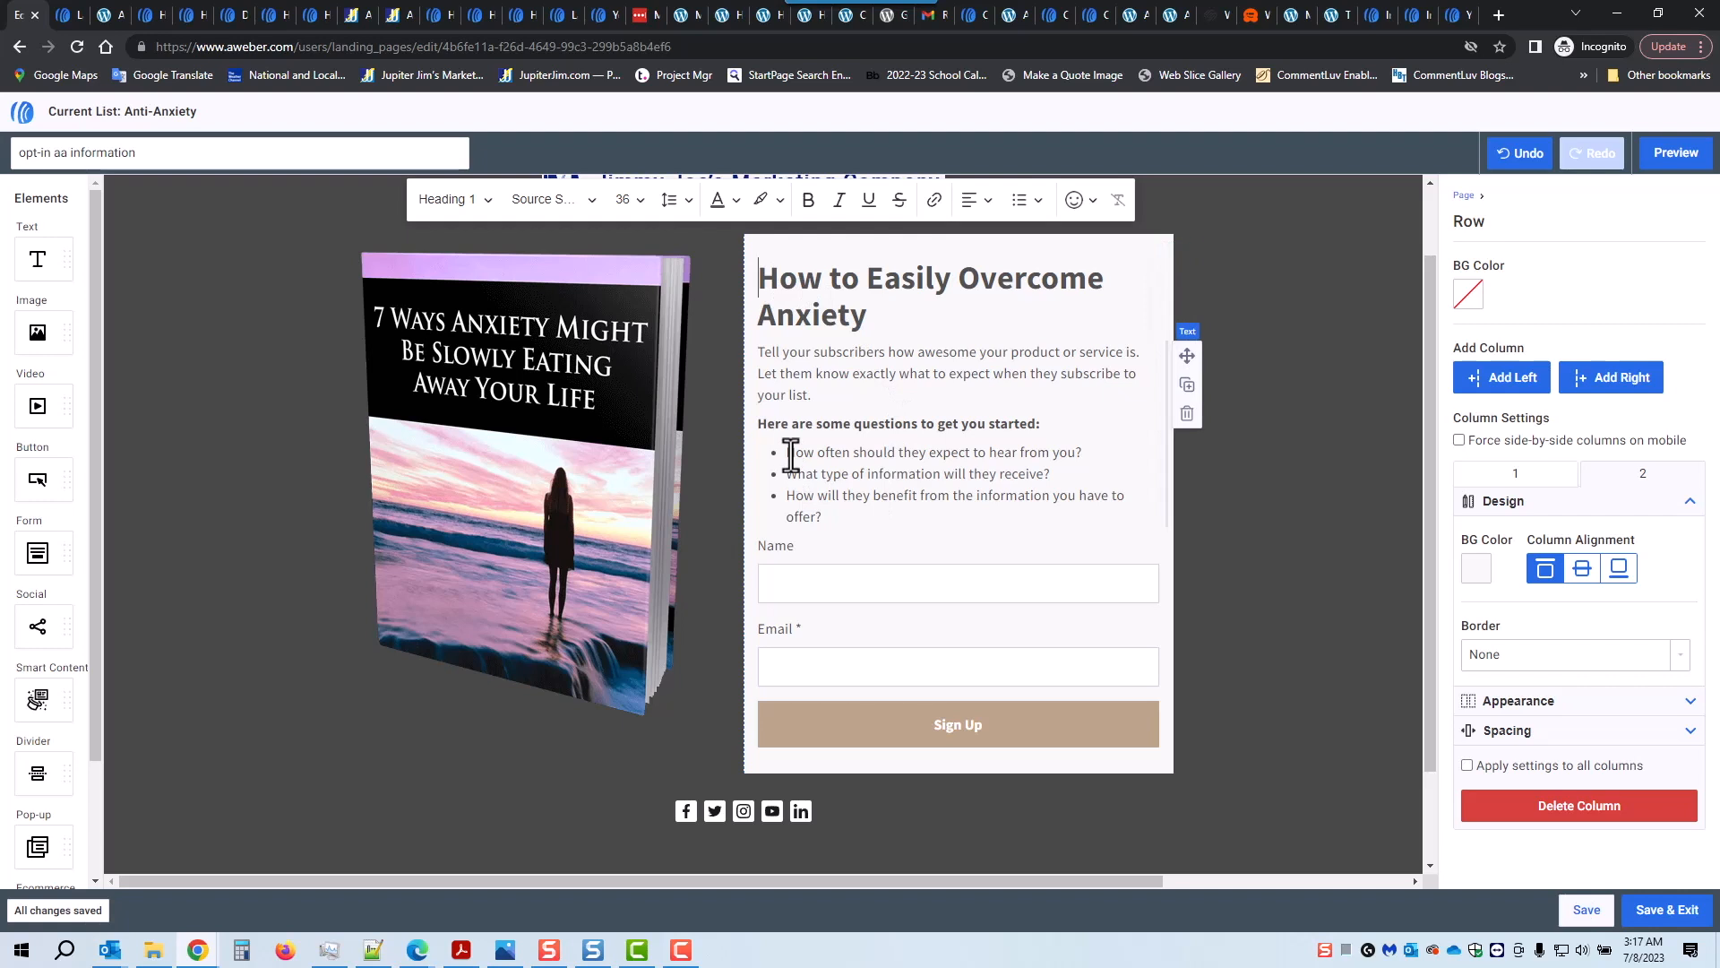
# Step: Delete the questions heading and its bulleted list
pyautogui.click(836, 517)
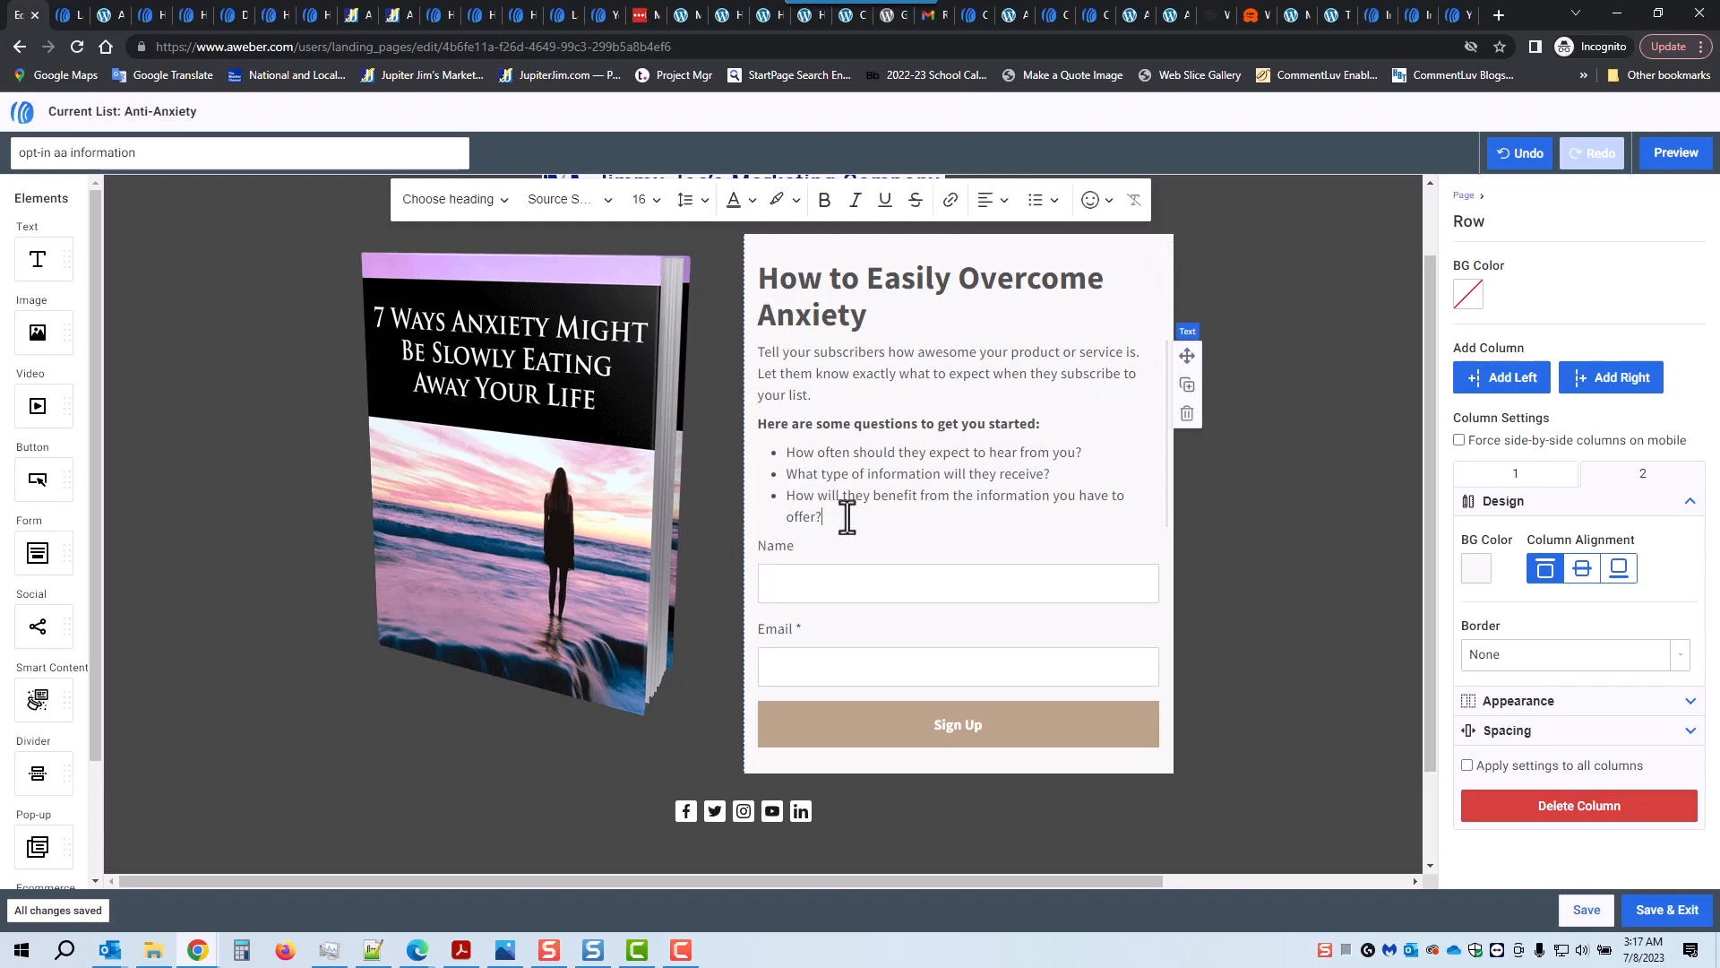
pyautogui.press('Return')
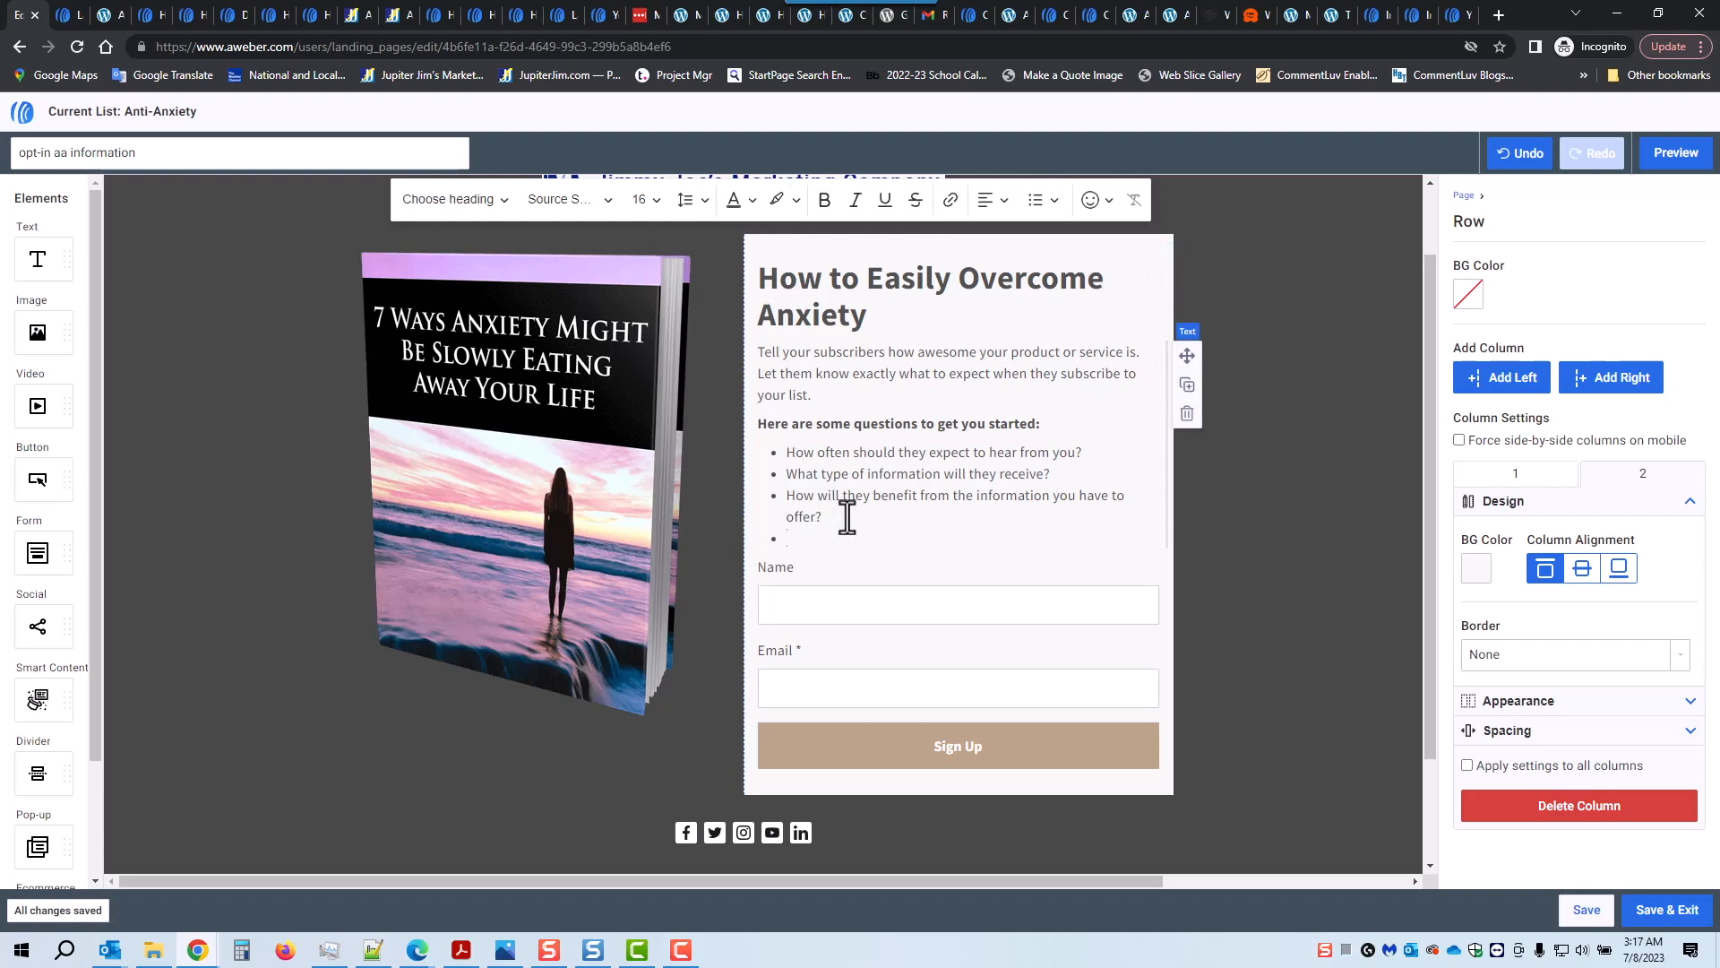
pyautogui.write('looki heere')
pyautogui.moveTo(758, 425); pyautogui.dragTo(878, 574)
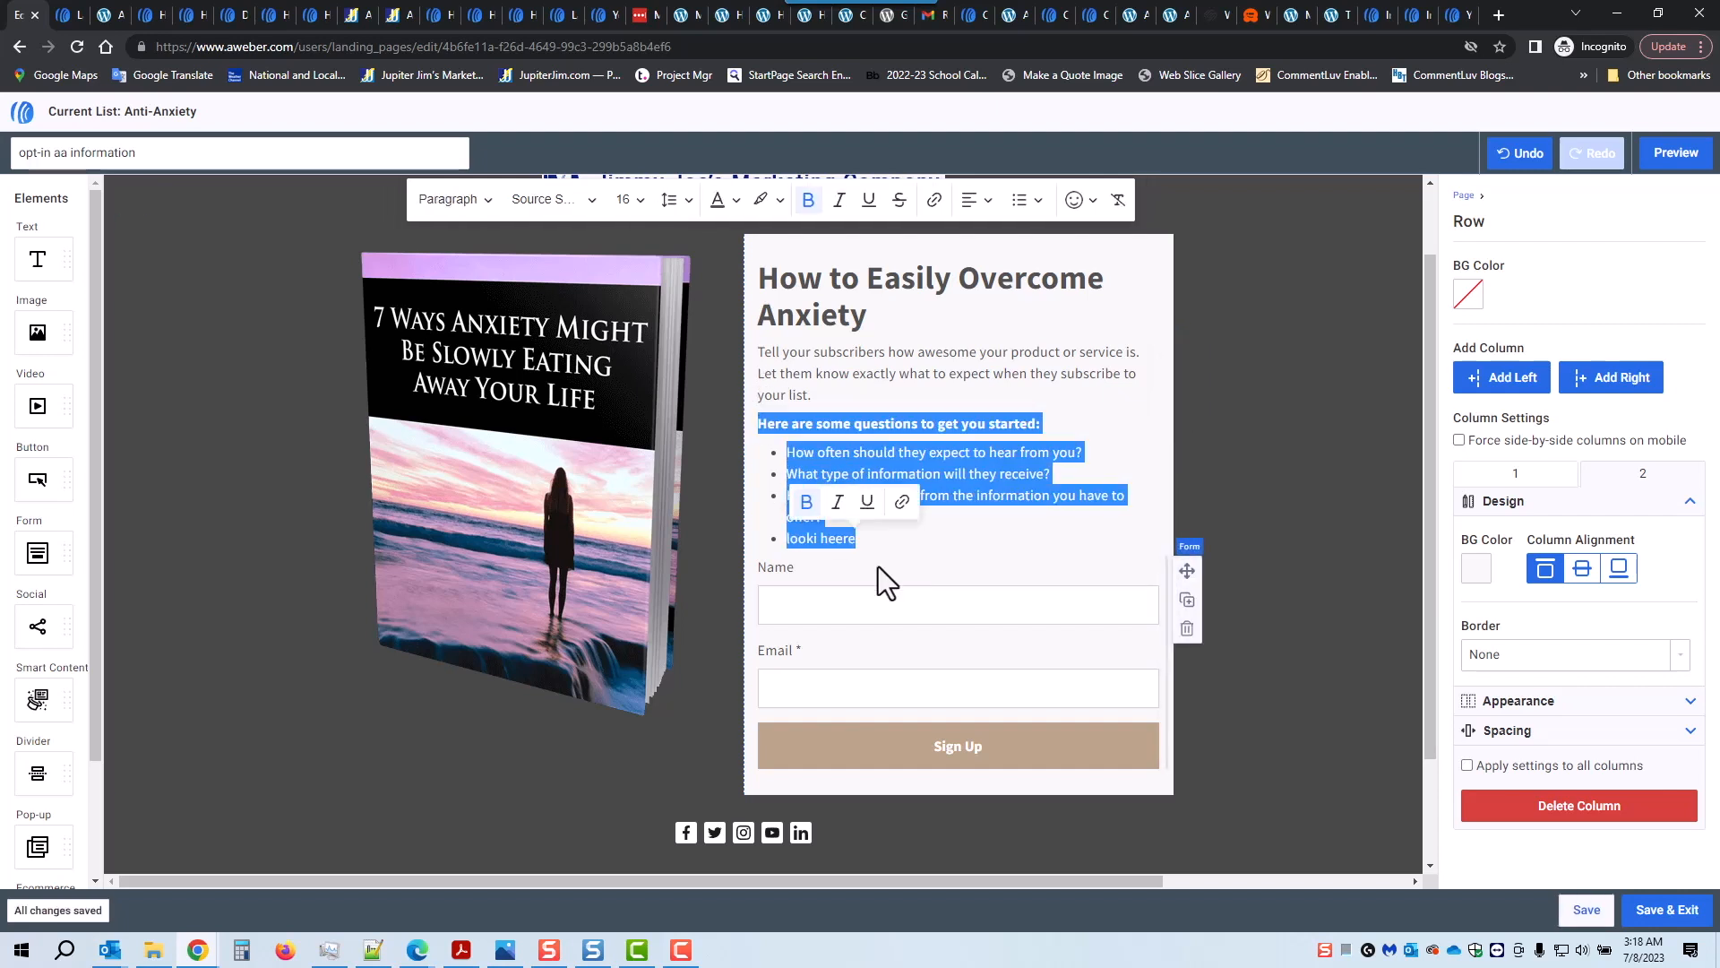
pyautogui.press('BackSpace')
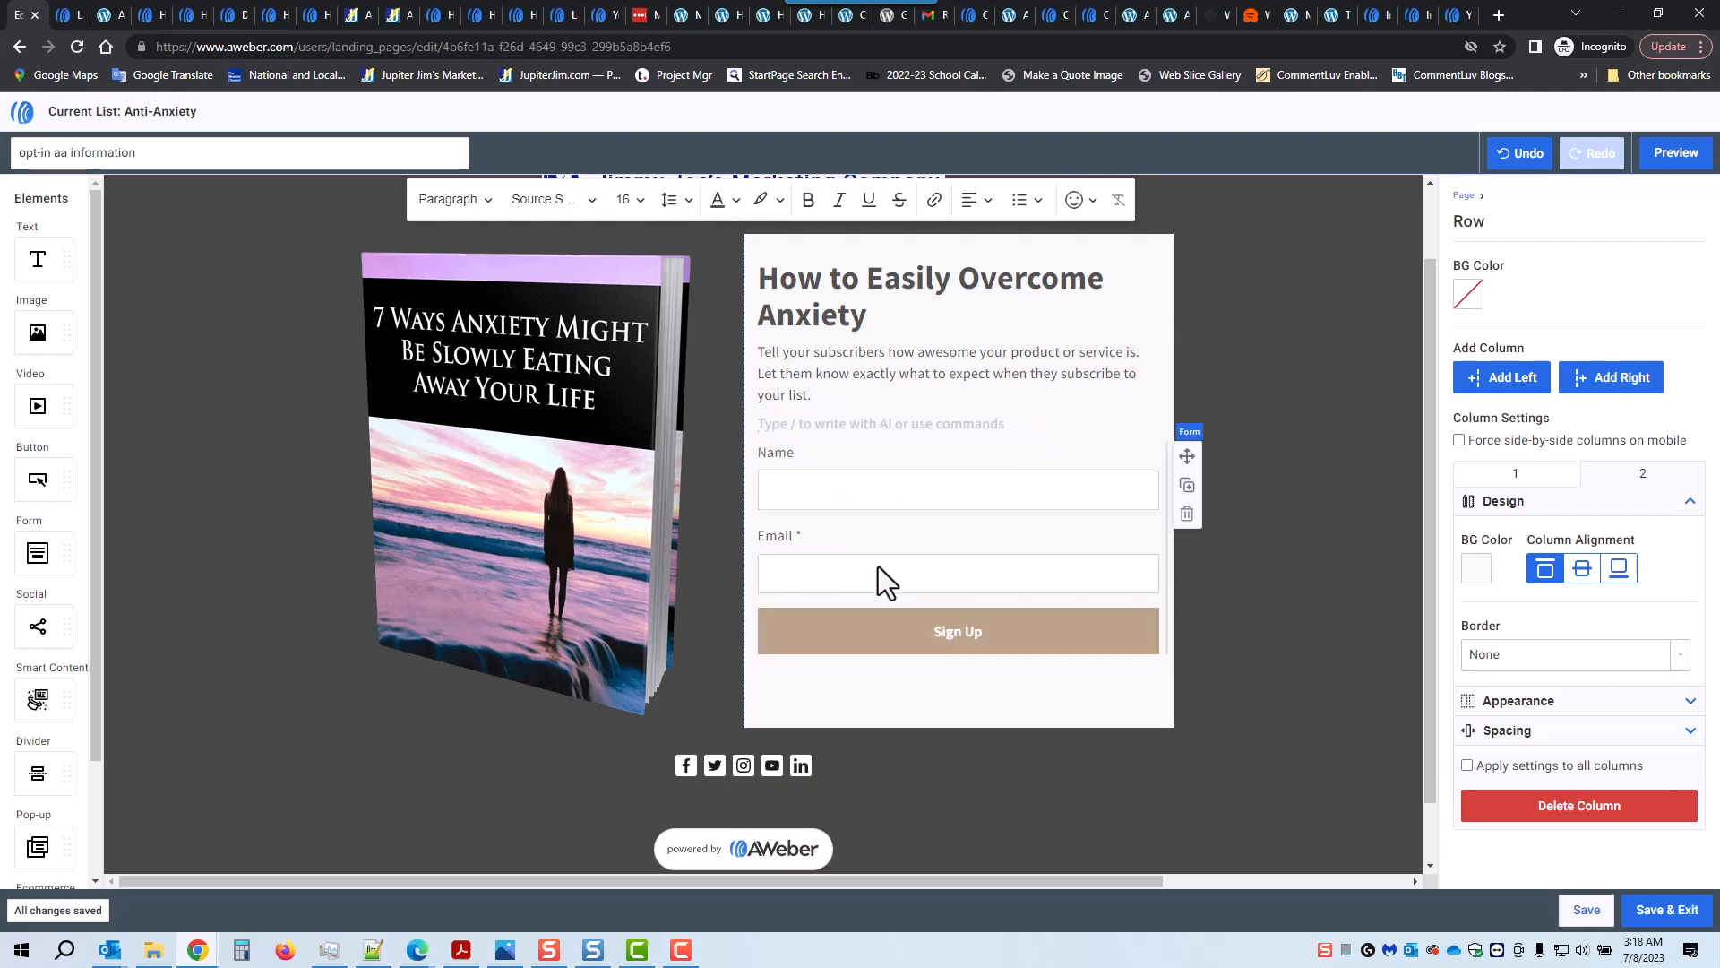
# Step: Copy the 'You are about to discover…' intro paragraph from text-for-landing-page-1.txt
pyautogui.click(388, 955)
pyautogui.moveTo(57, 168); pyautogui.dragTo(271, 251)
pyautogui.hotkey('ctrl', 'c')
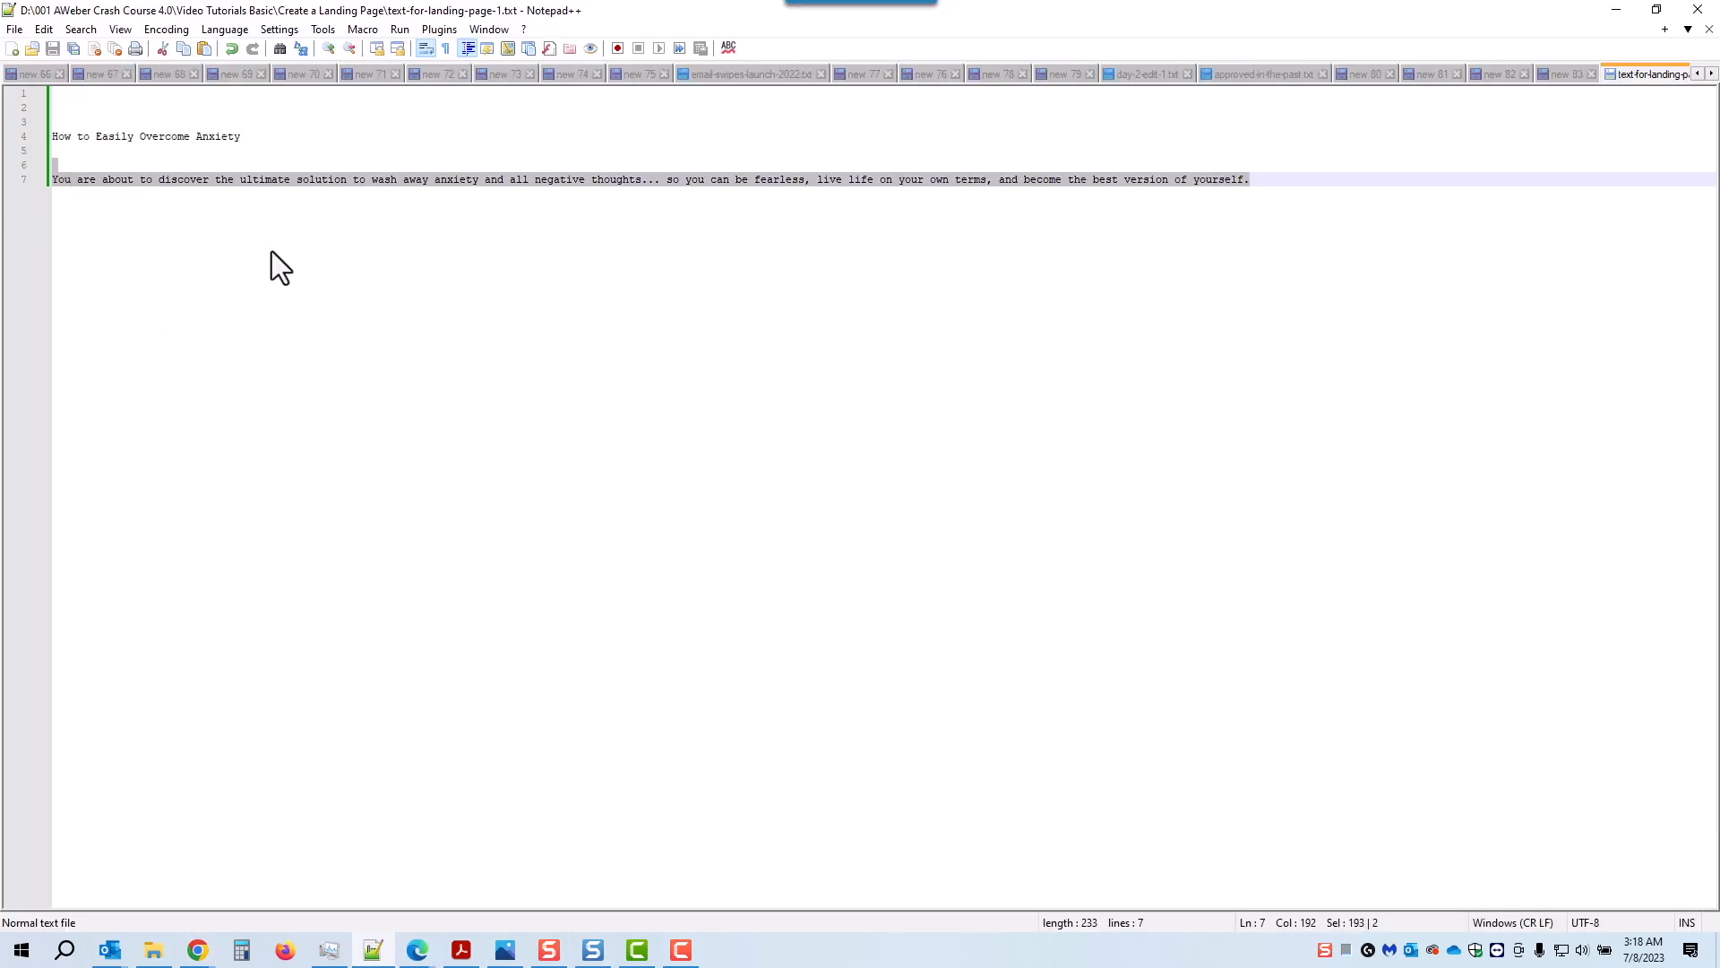
pyautogui.click(1353, 378)
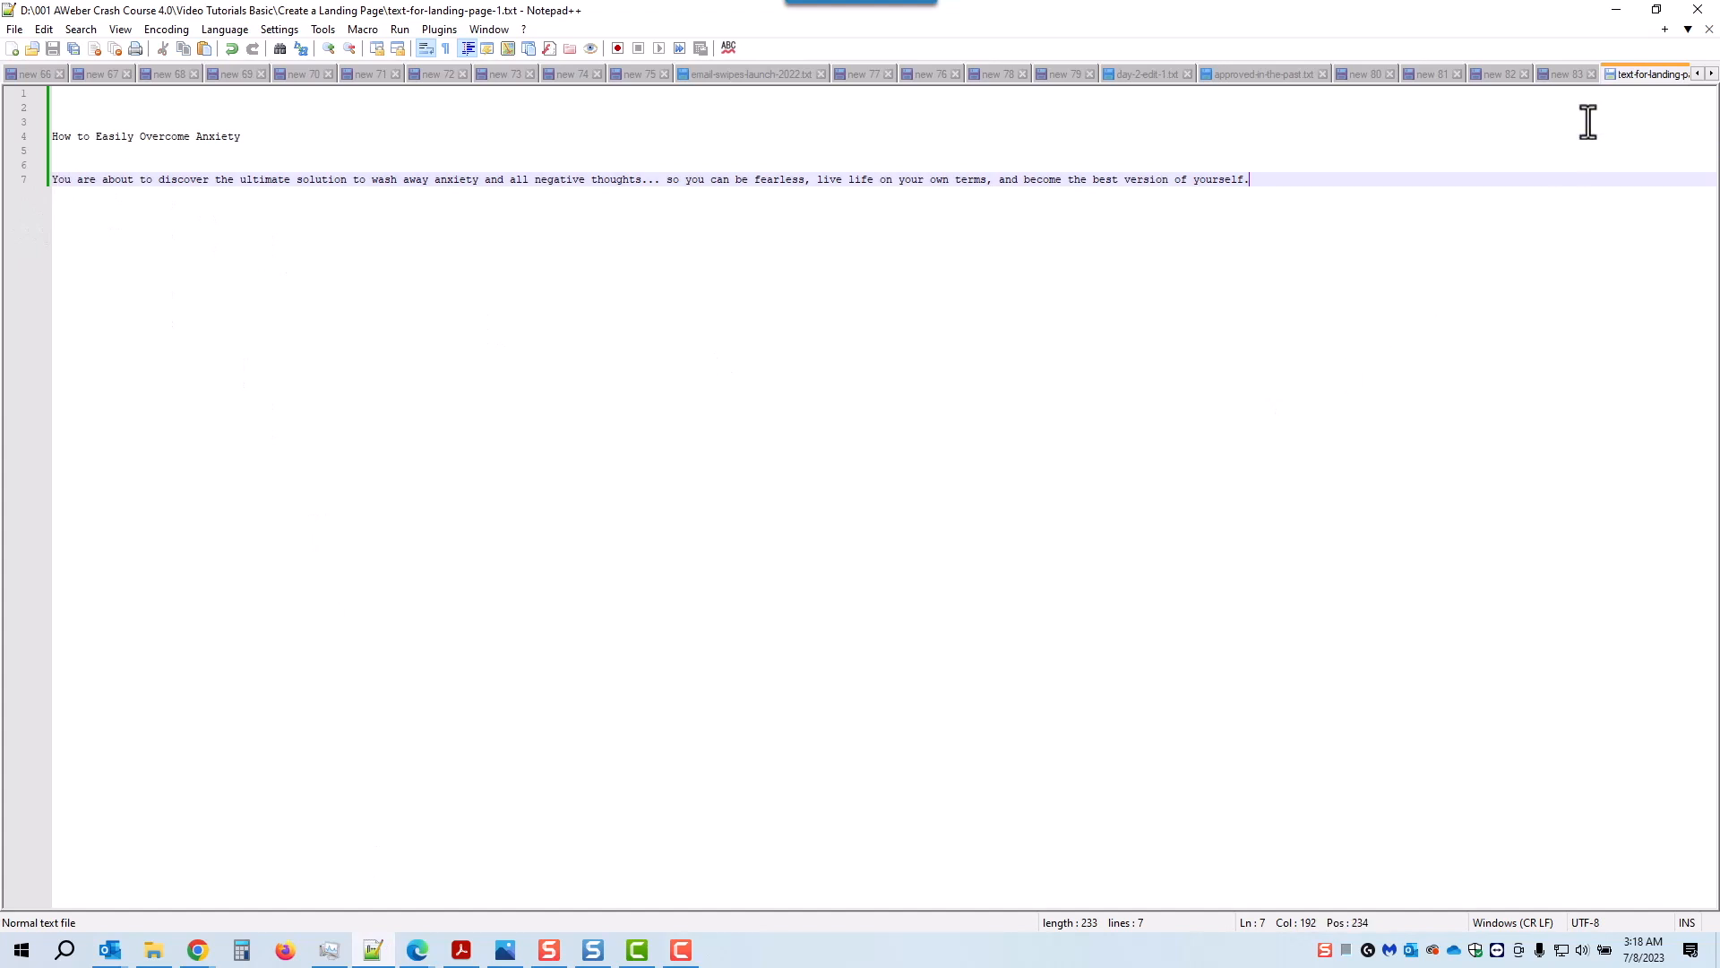
pyautogui.click(1616, 11)
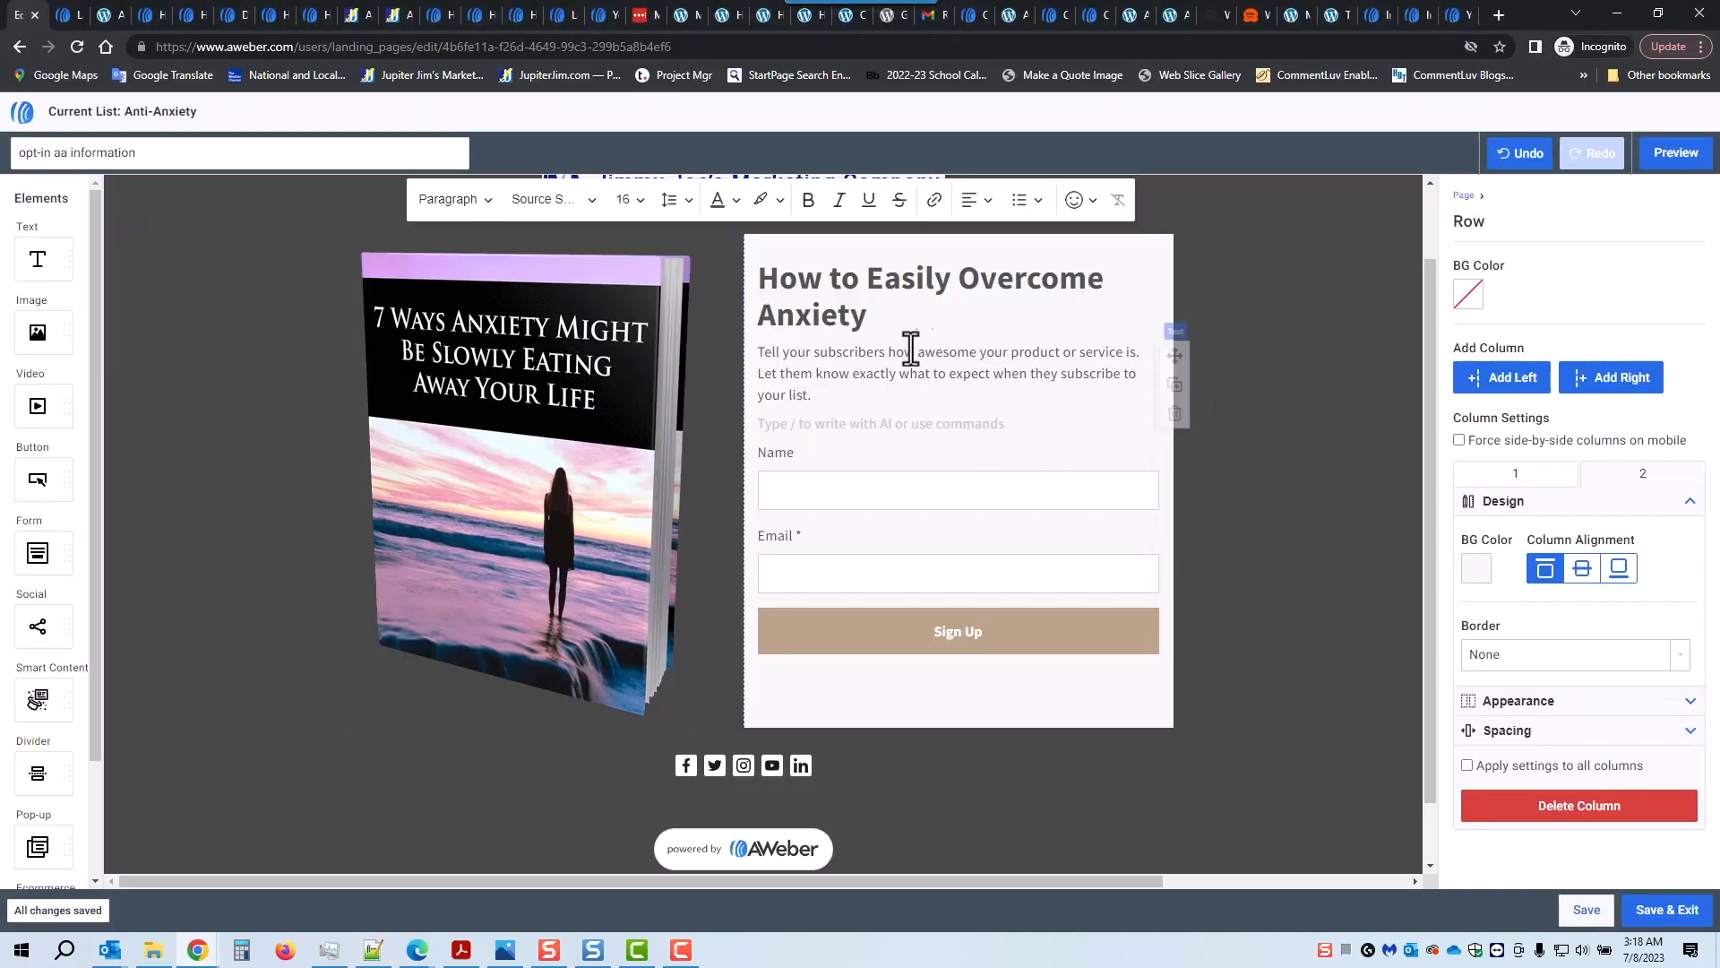
# Step: Paste the 'You are about to discover…' text over the placeholder intro, removing the blank line above
pyautogui.tripleClick(935, 351)
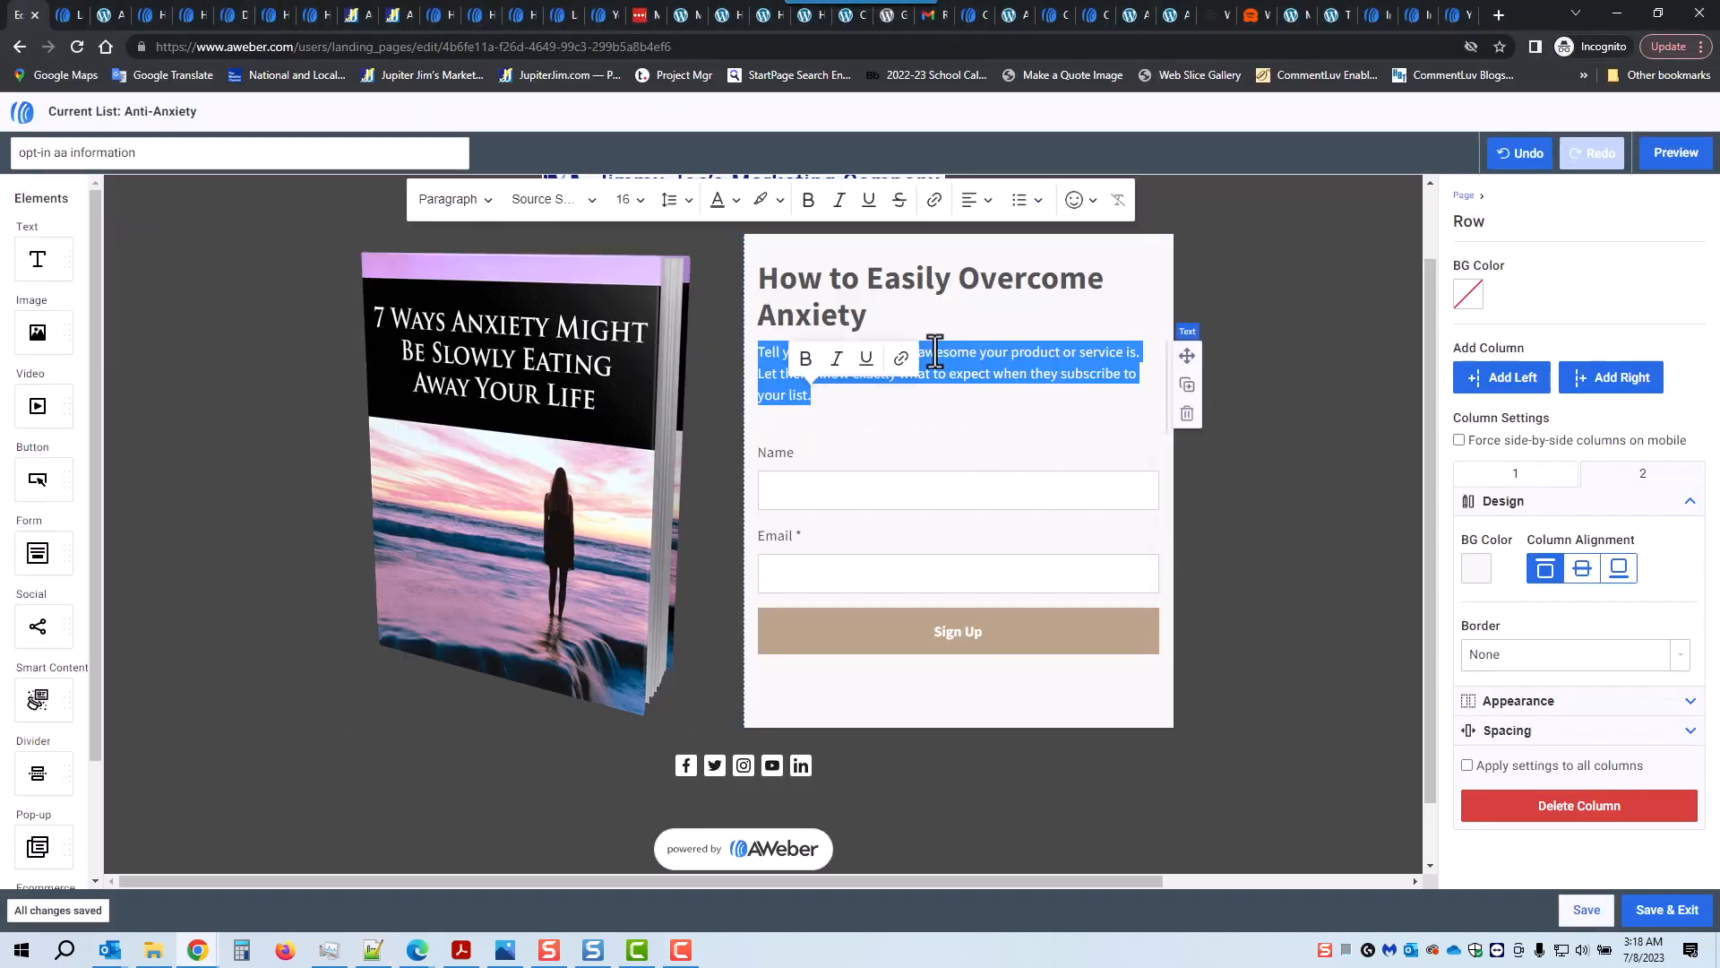
pyautogui.hotkey('ctrl', 'v')
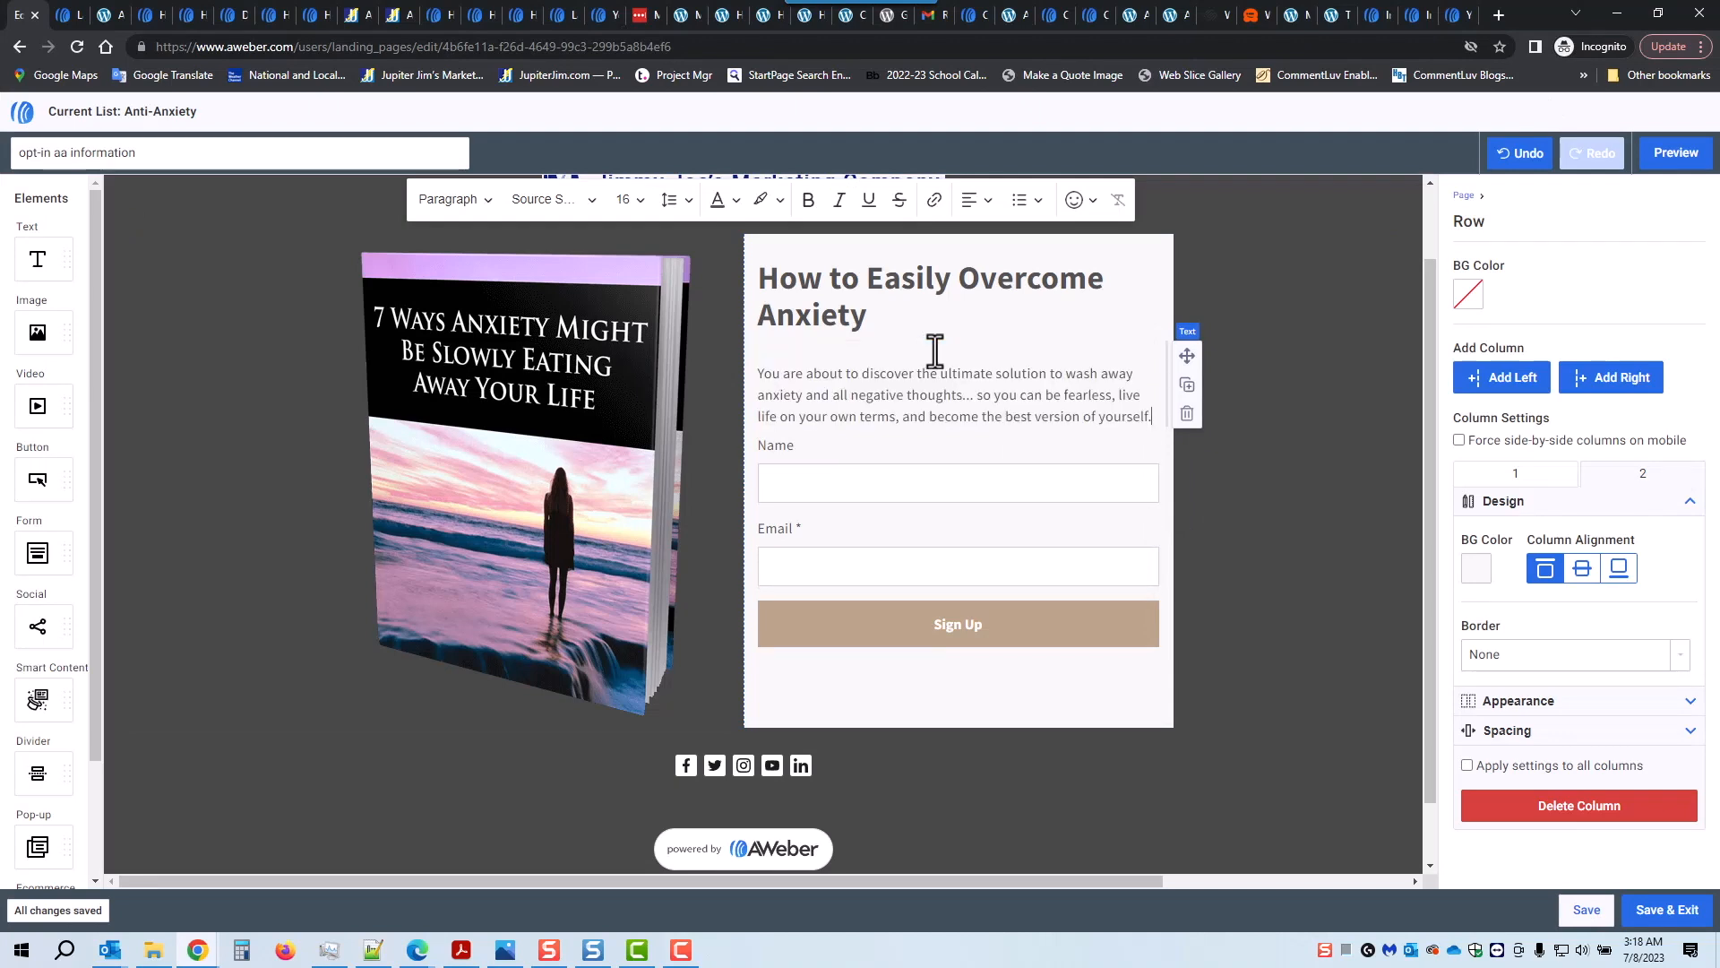
pyautogui.click(759, 373)
pyautogui.click(756, 375)
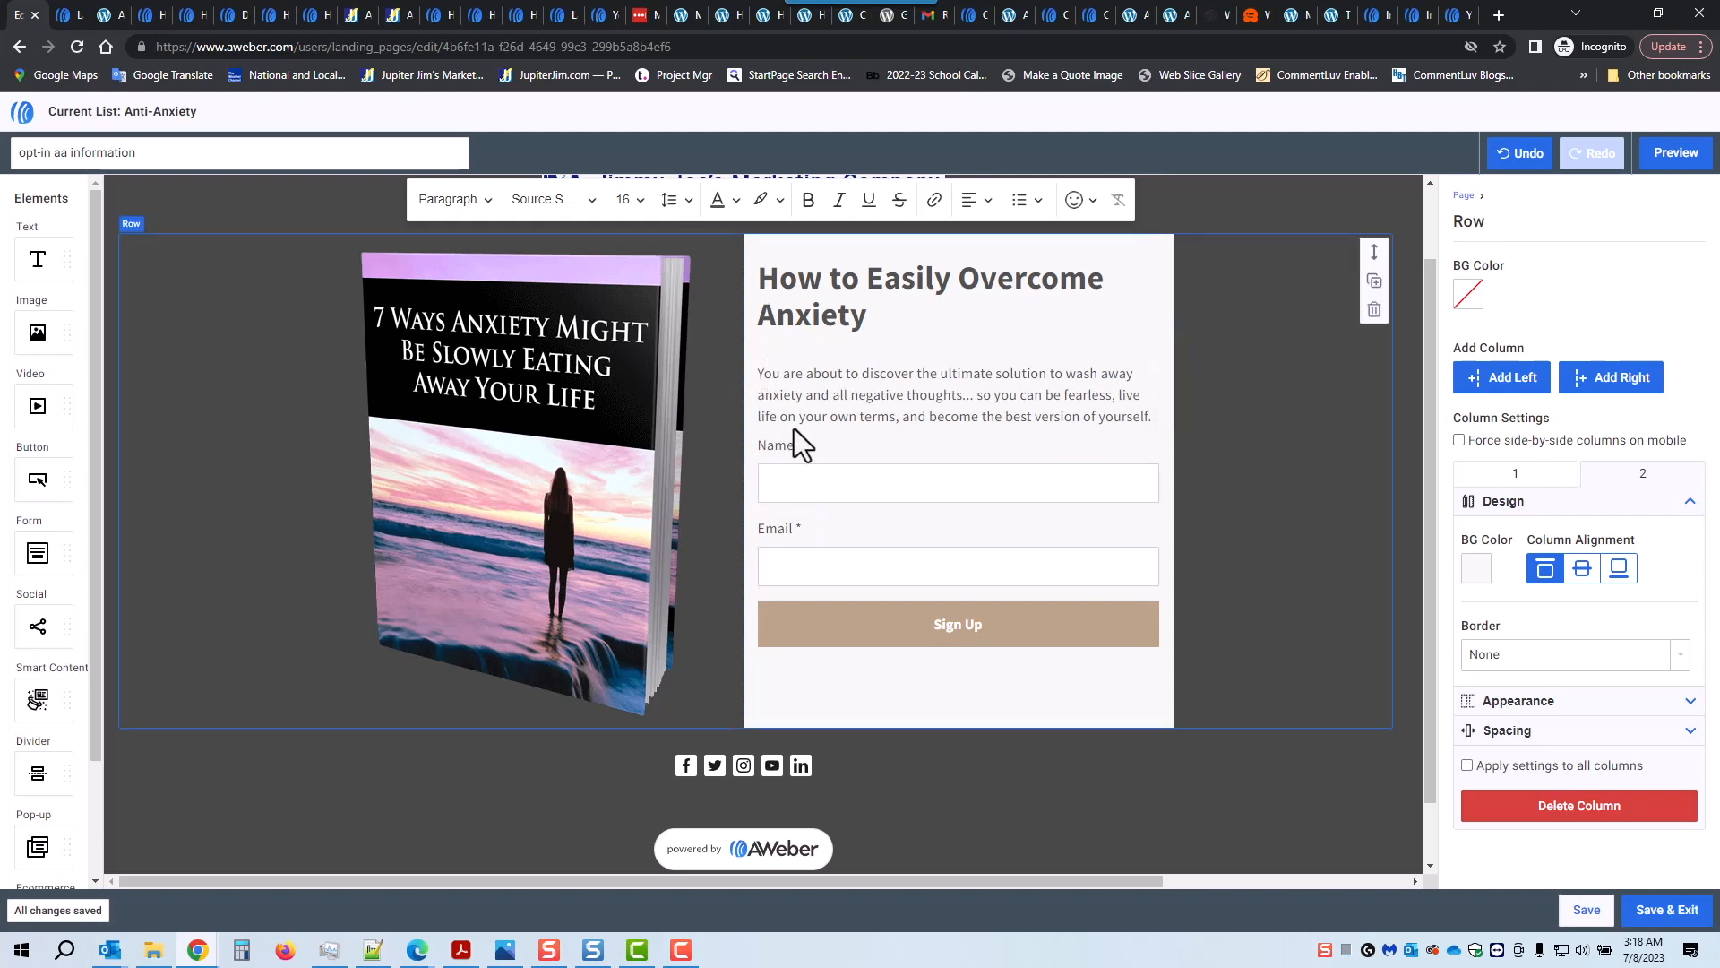
pyautogui.press('BackSpace')
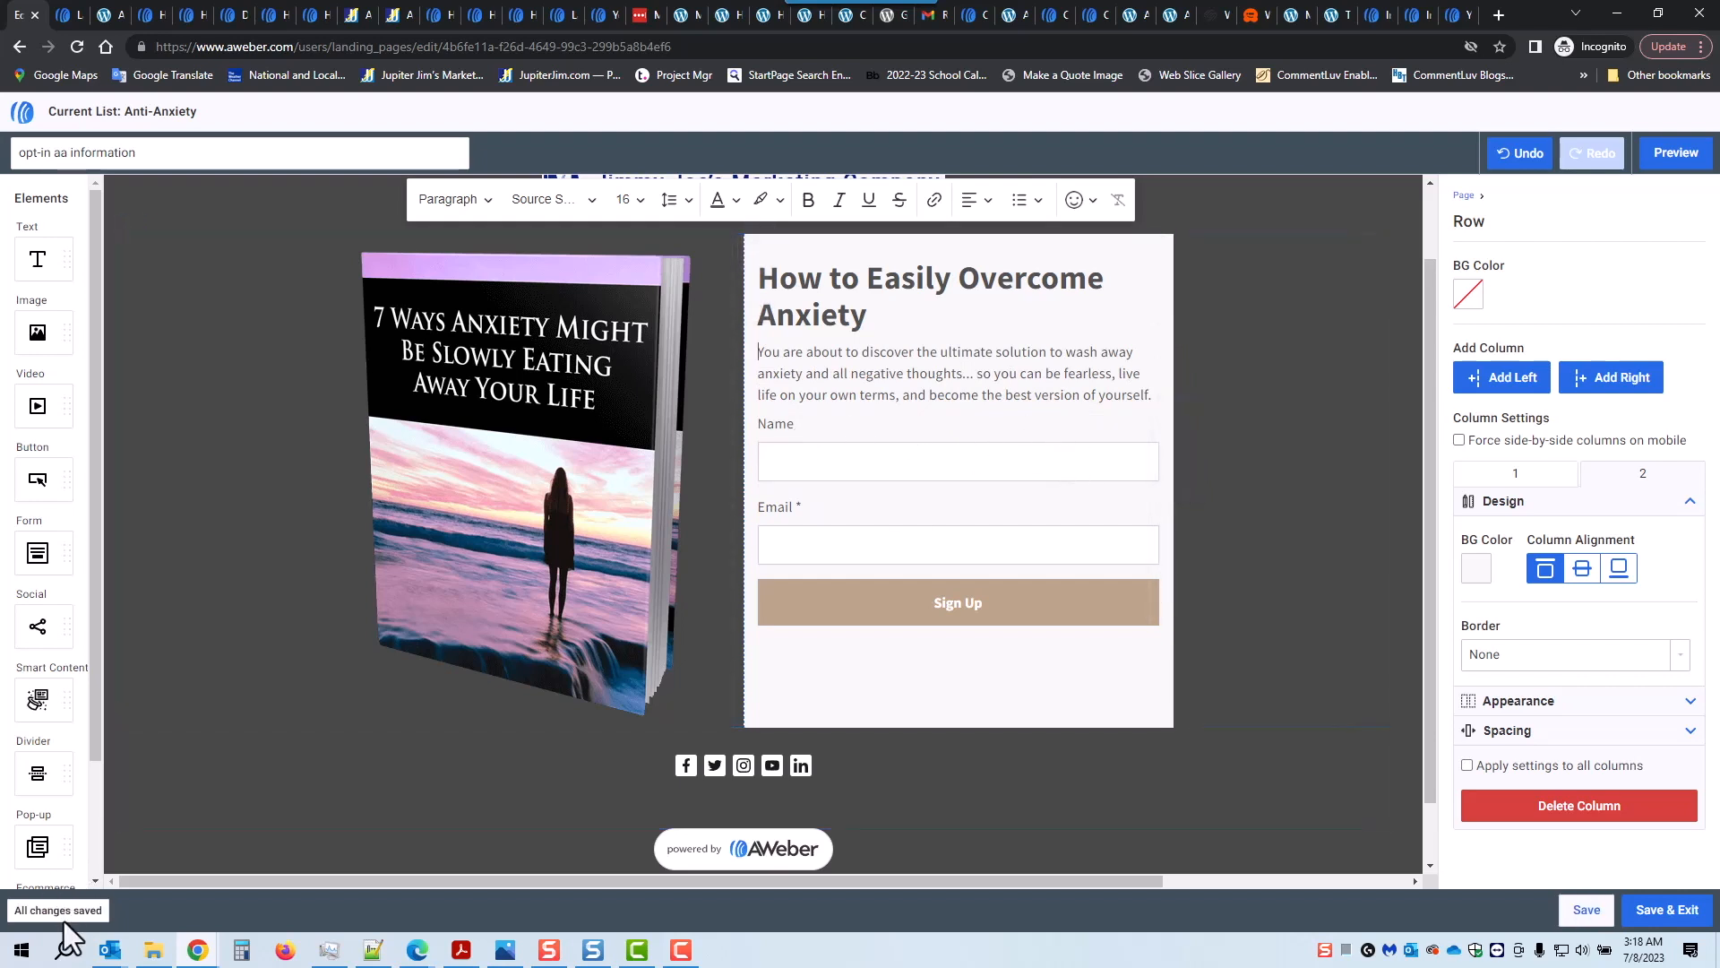
pyautogui.click(1585, 910)
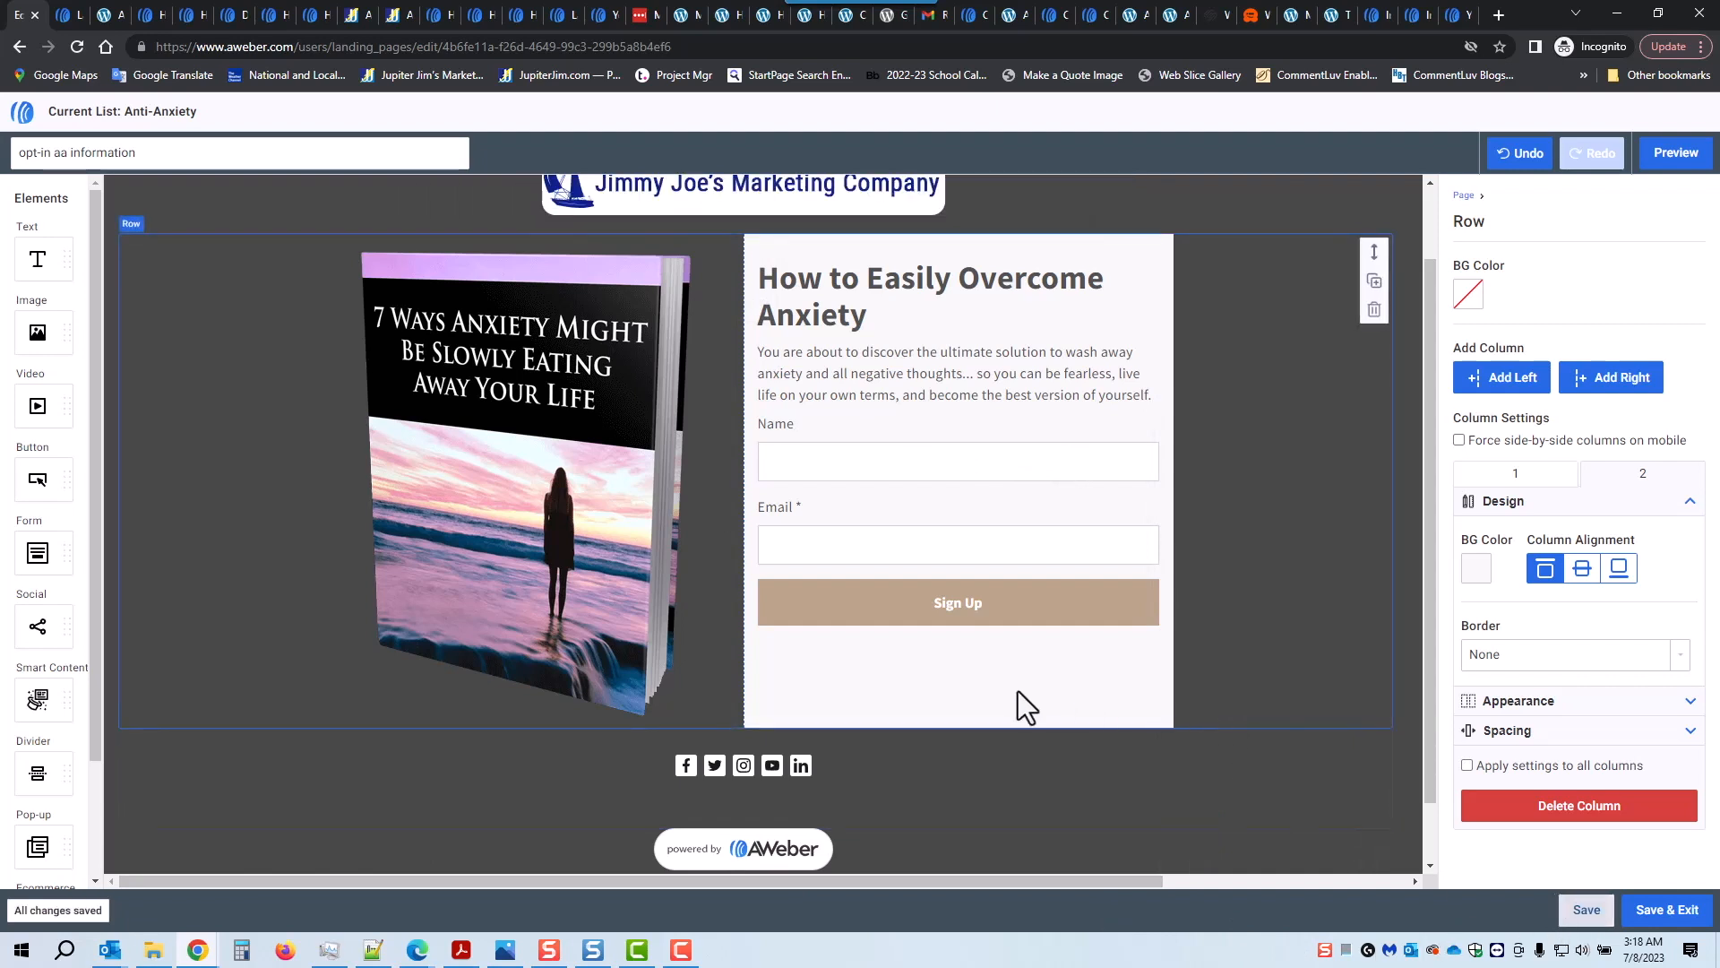
pyautogui.click(1007, 621)
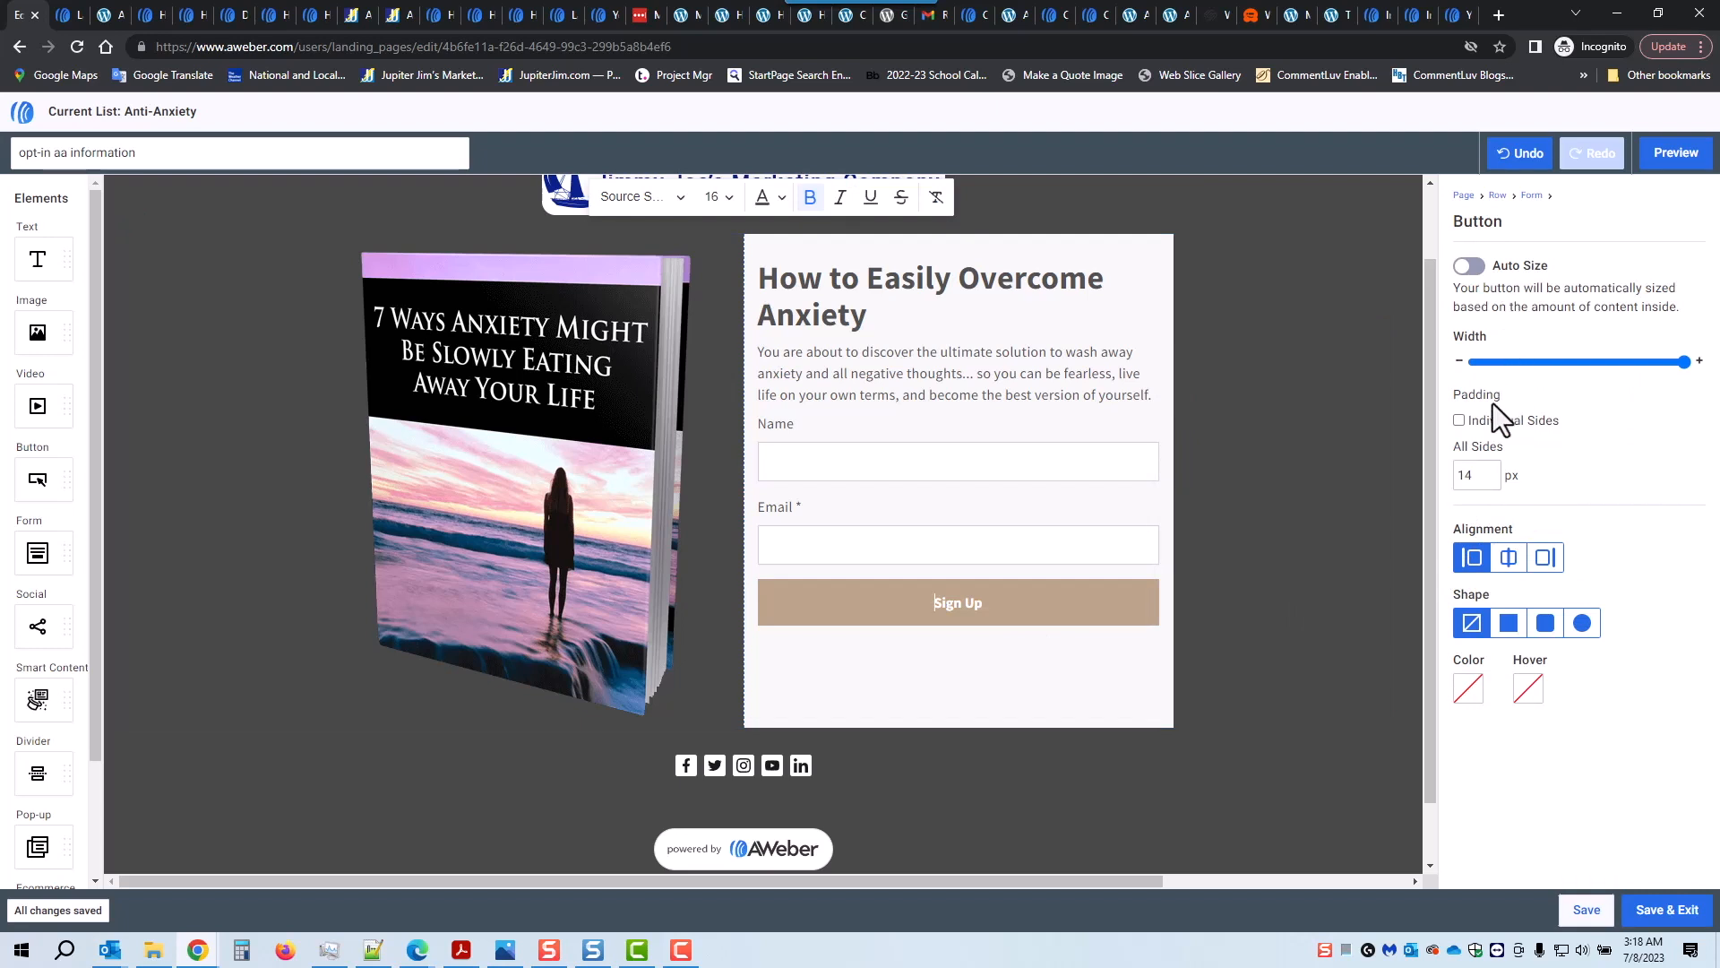
# Step: Relabel the Sign Up button 'Gimme My Free Report!' in bold, size 18
pyautogui.tripleClick(961, 608)
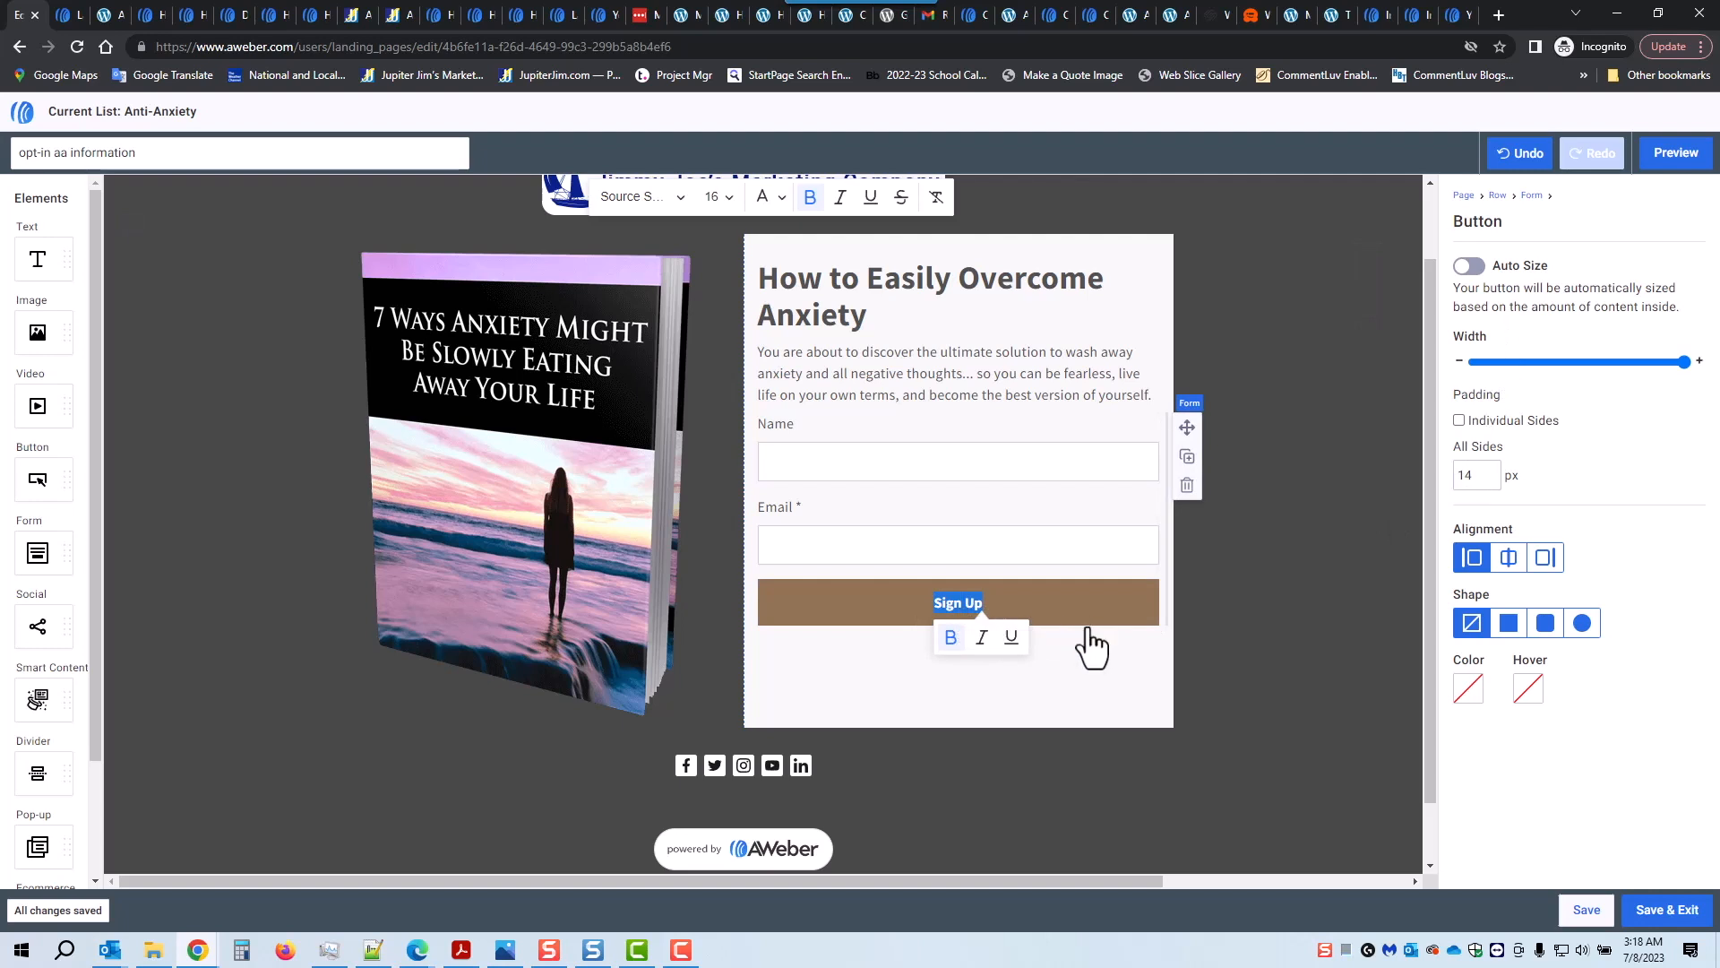
pyautogui.press('BackSpace')
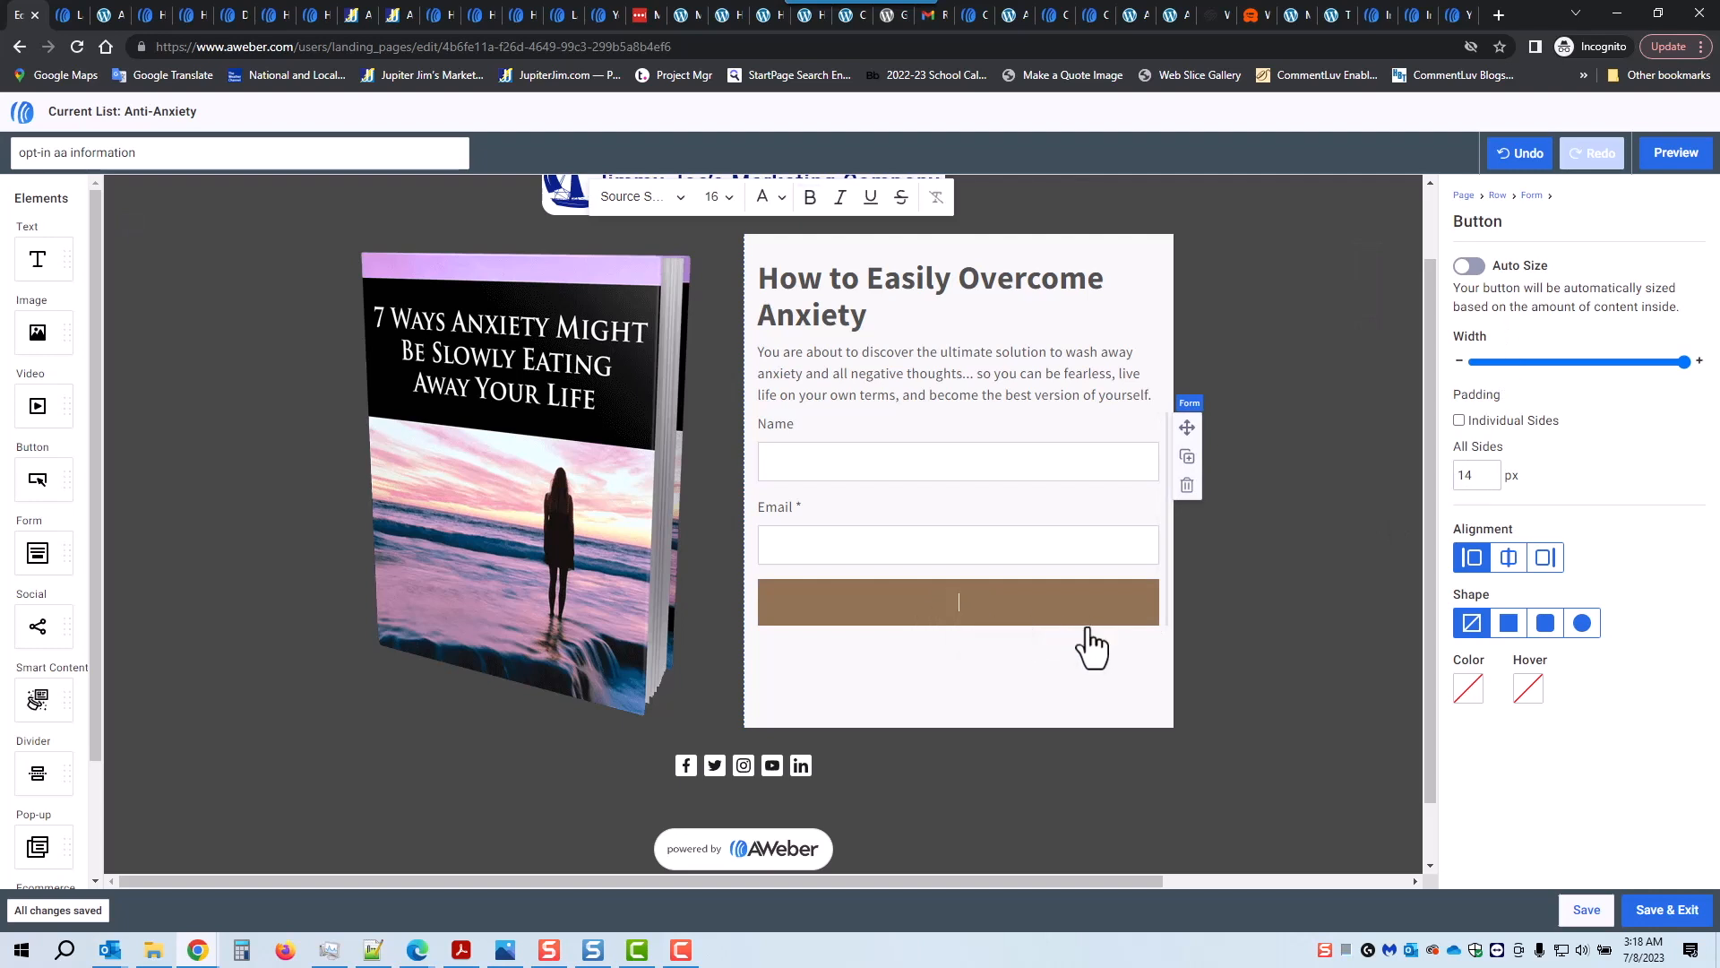
pyautogui.write('Gimme My Free Report!')
pyautogui.tripleClick(941, 603)
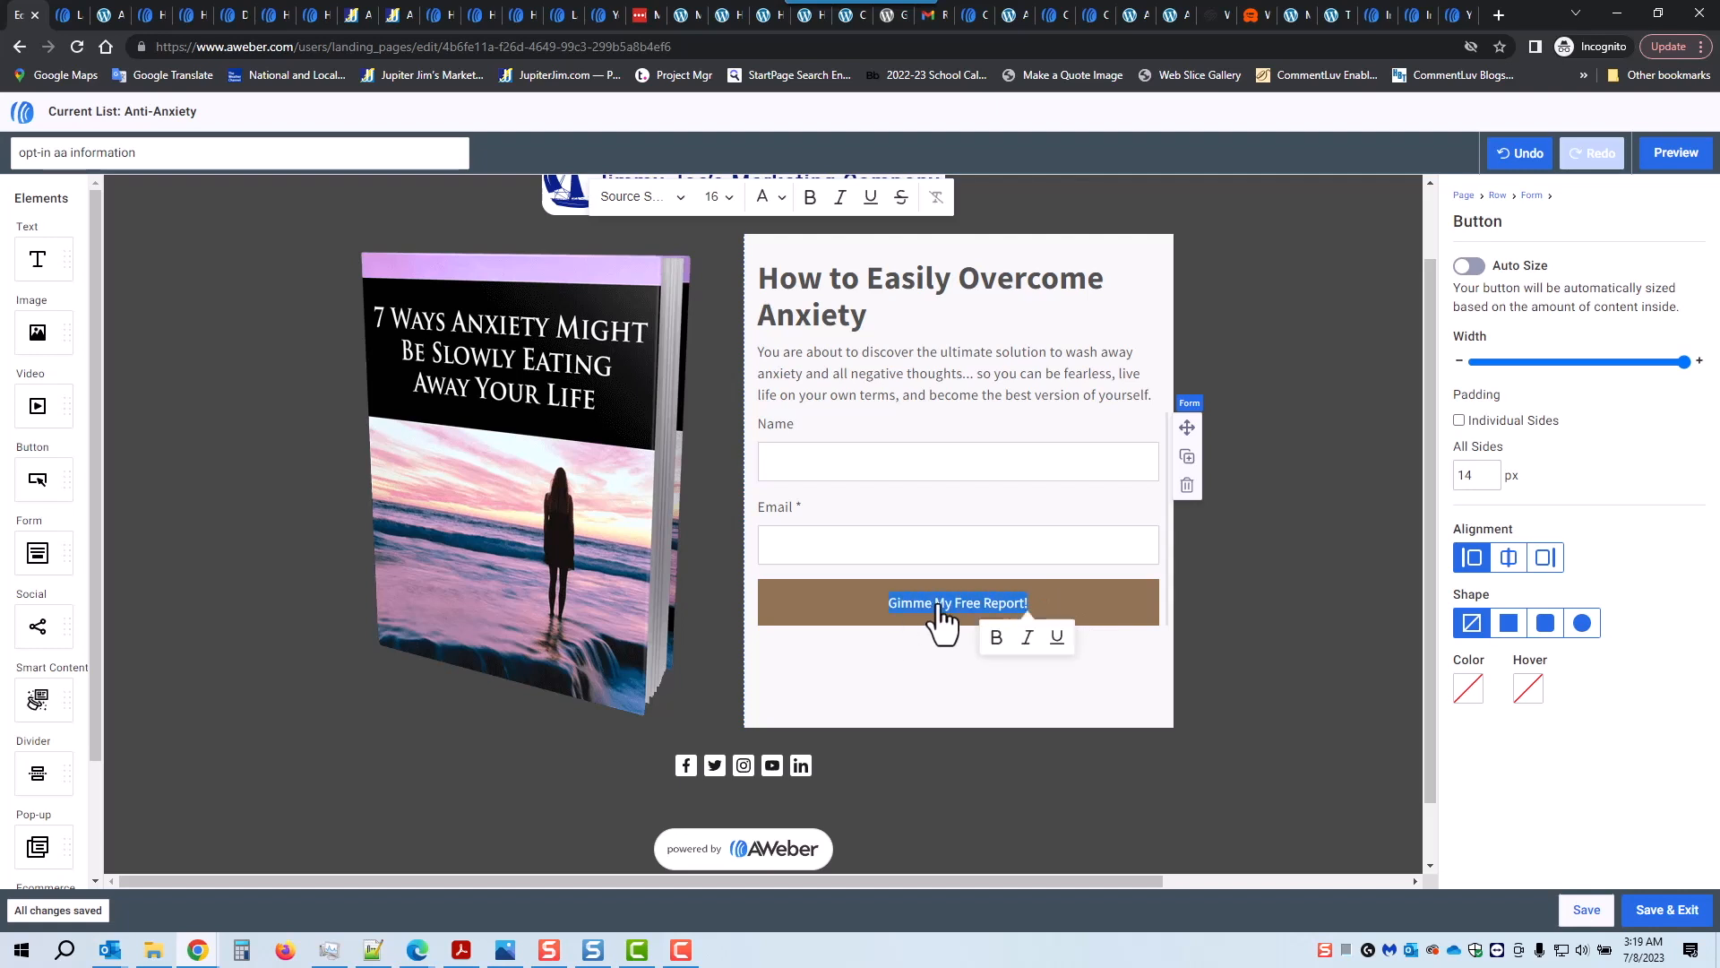
pyautogui.click(998, 643)
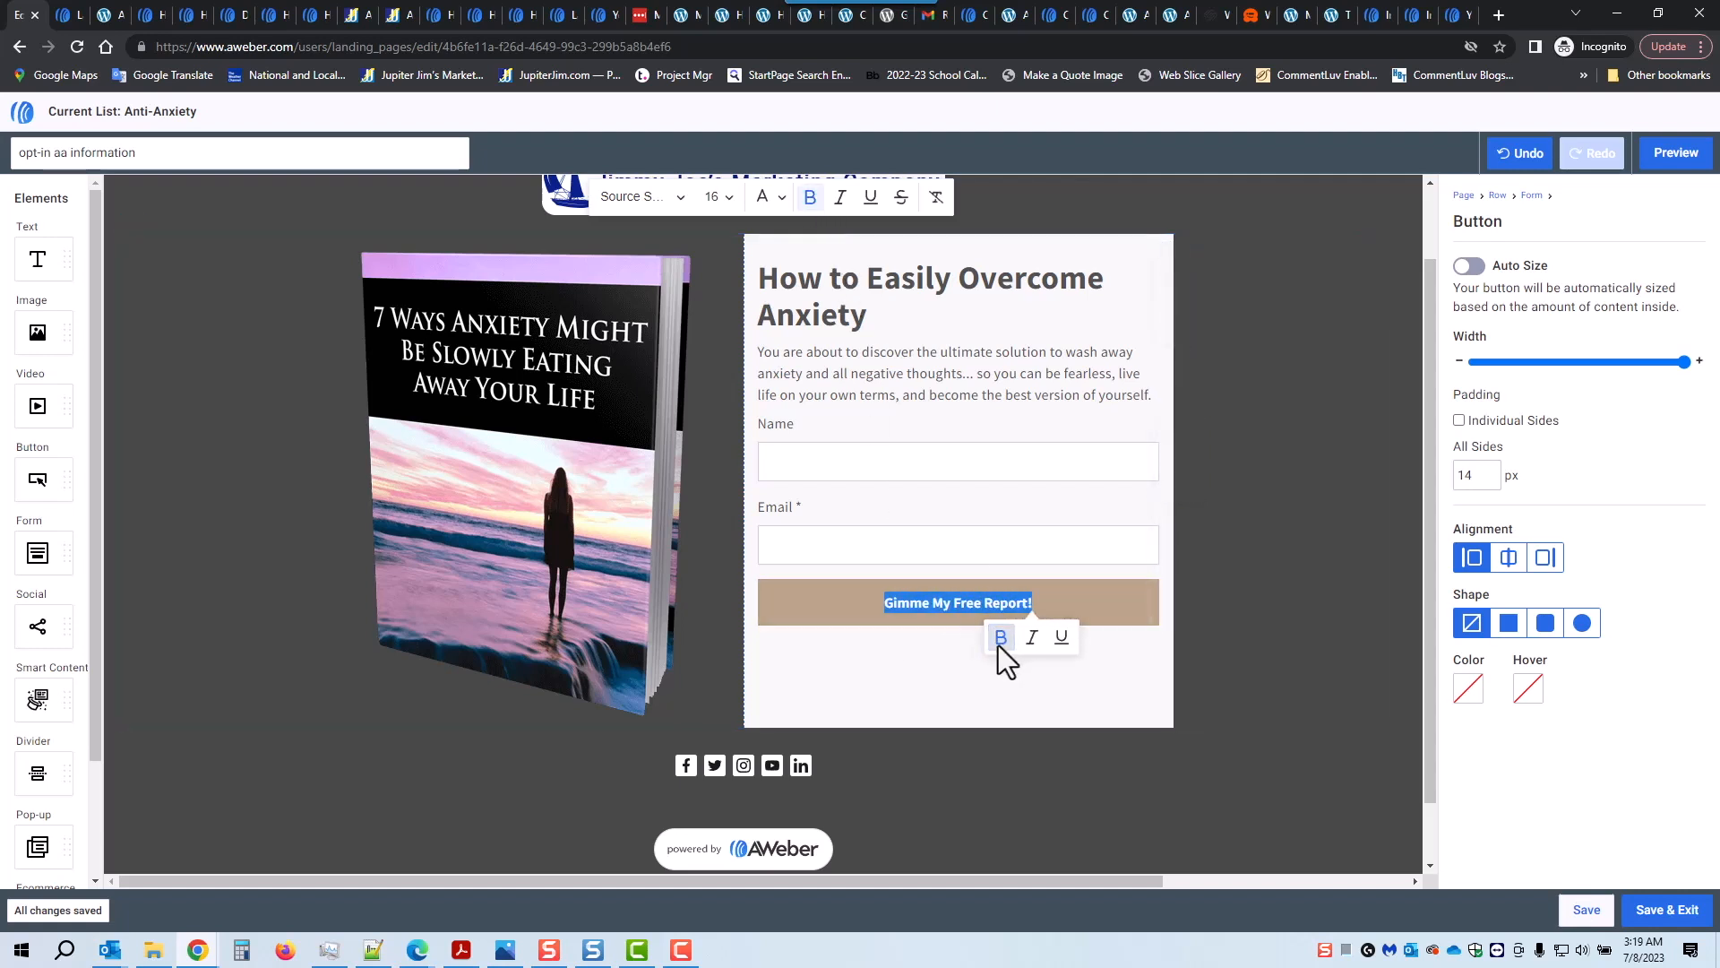
pyautogui.click(733, 201)
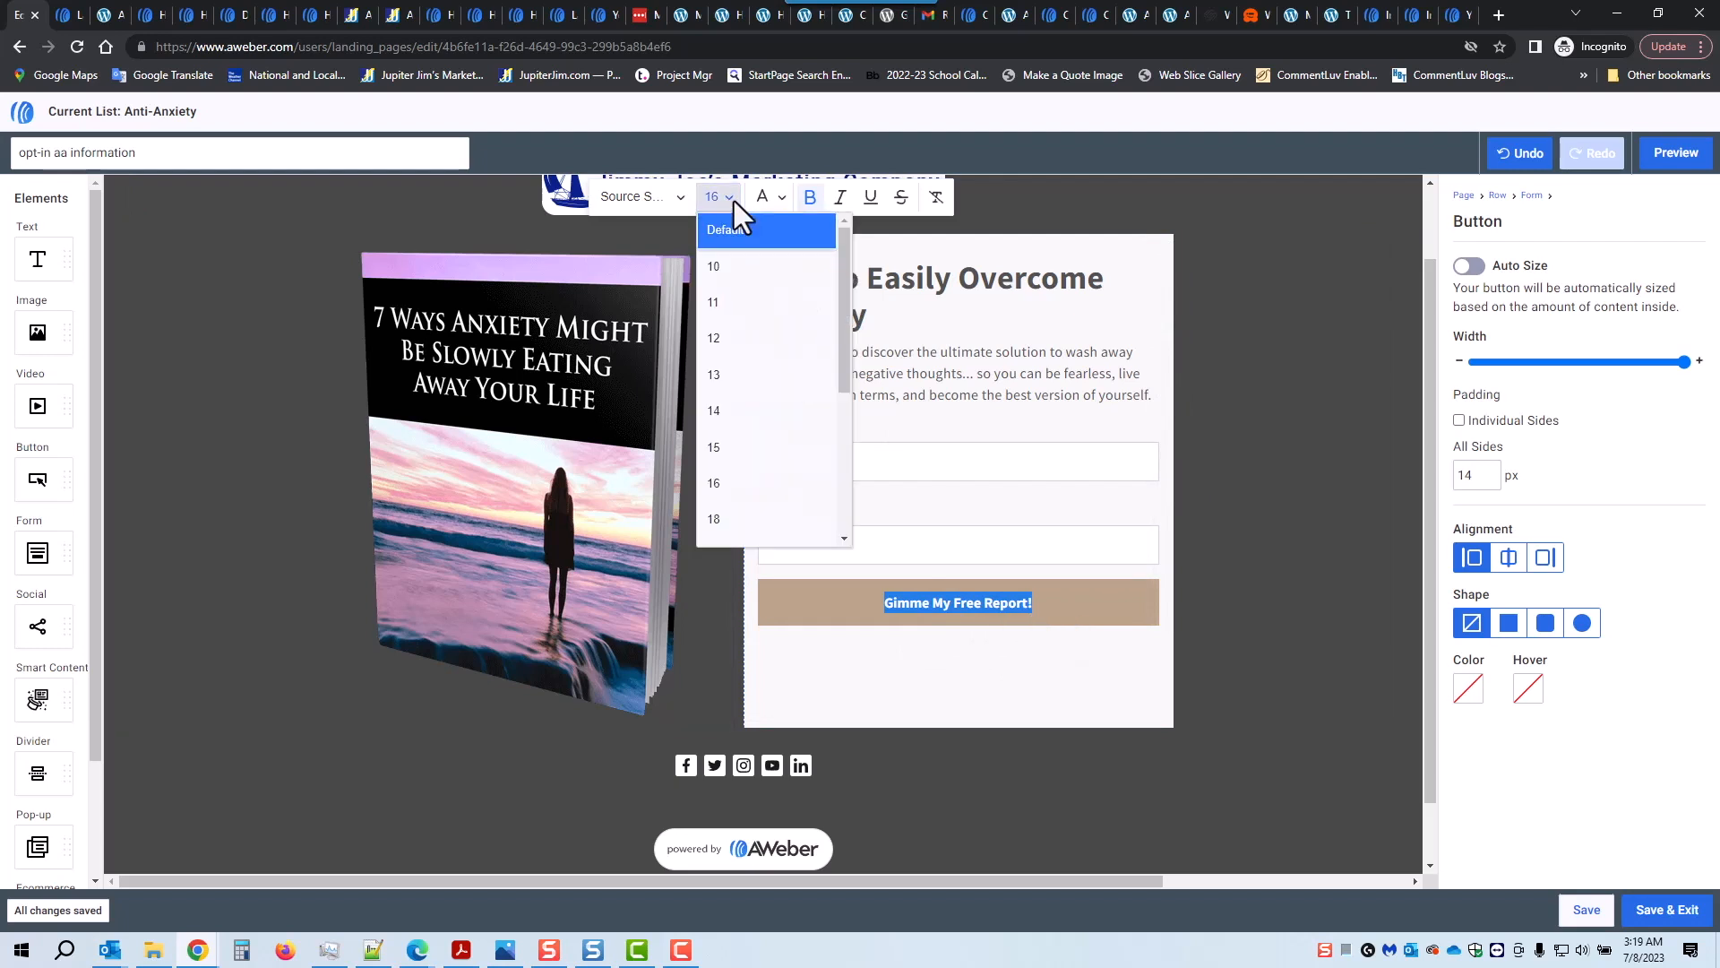
pyautogui.click(752, 518)
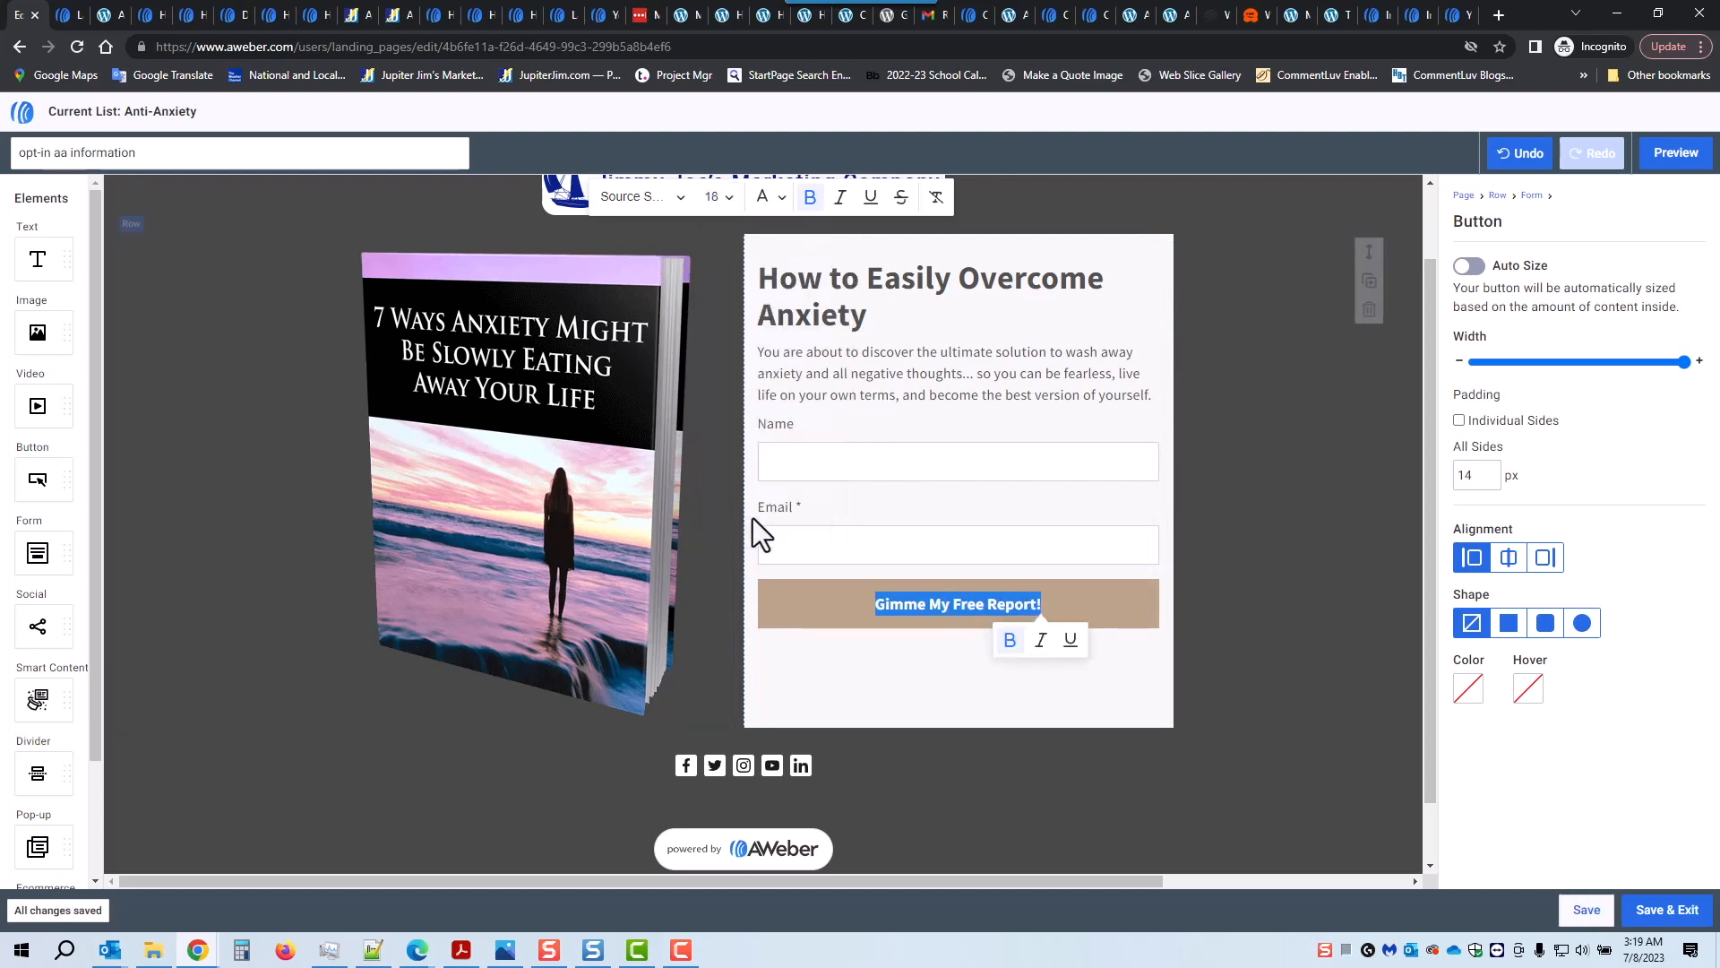
# Step: Set the button text font to Geneva, after trying Comic Sans MS
pyautogui.click(680, 195)
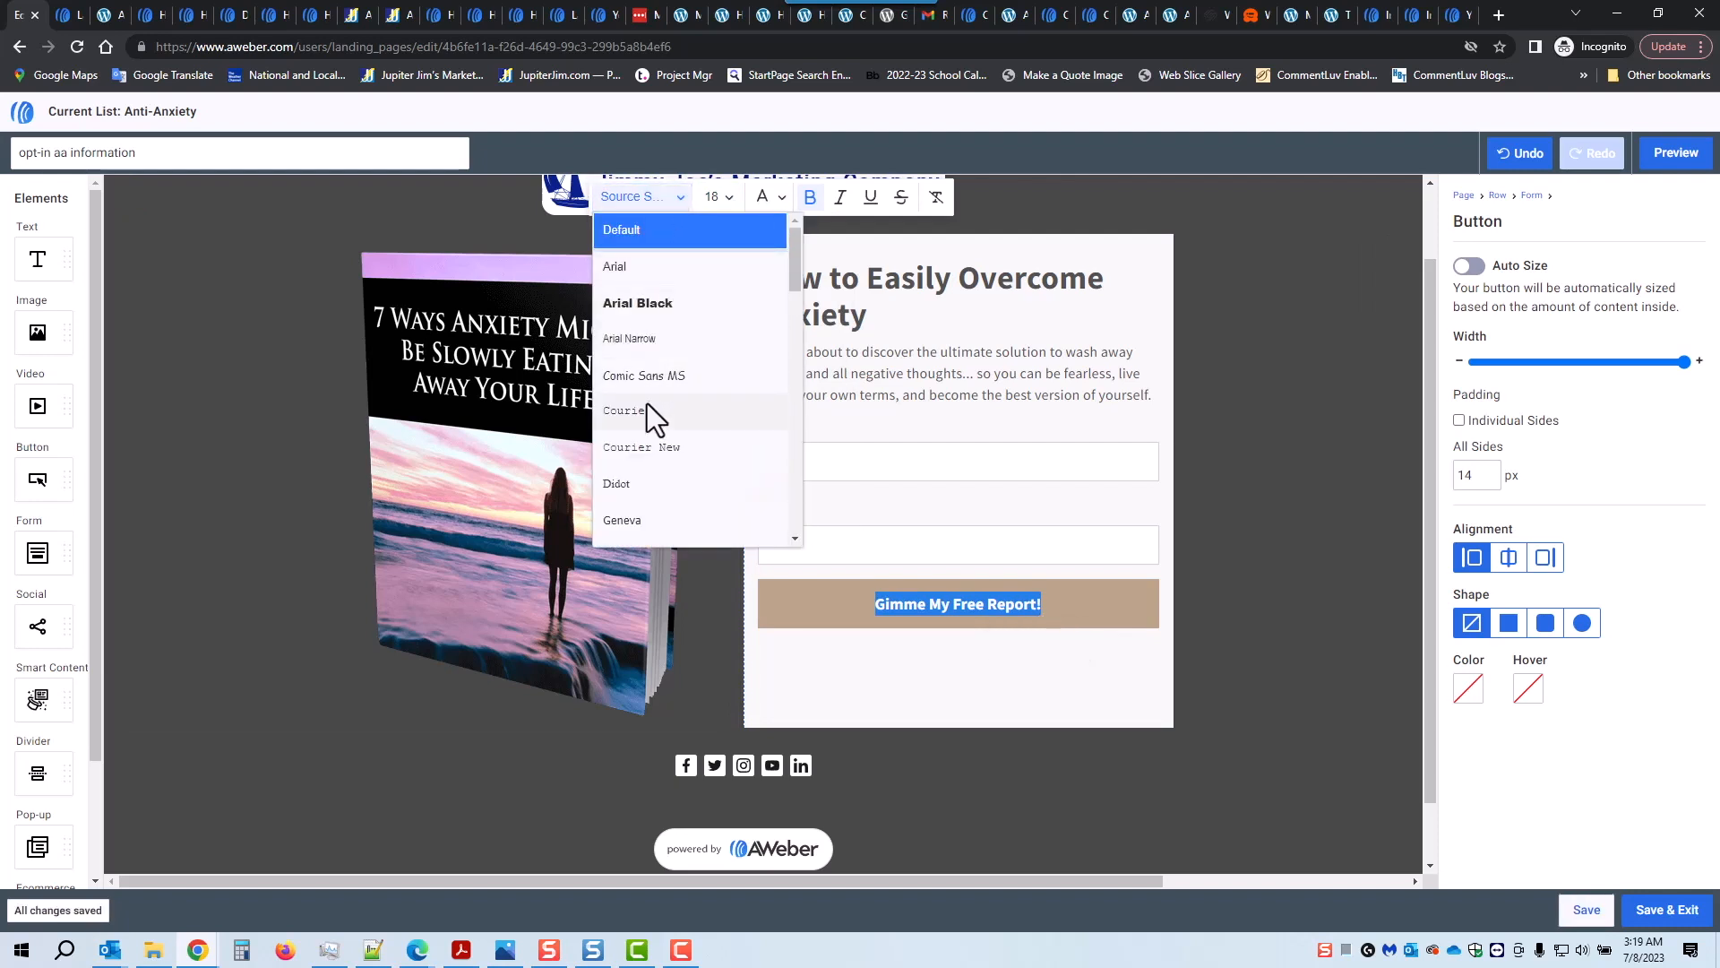
pyautogui.click(654, 380)
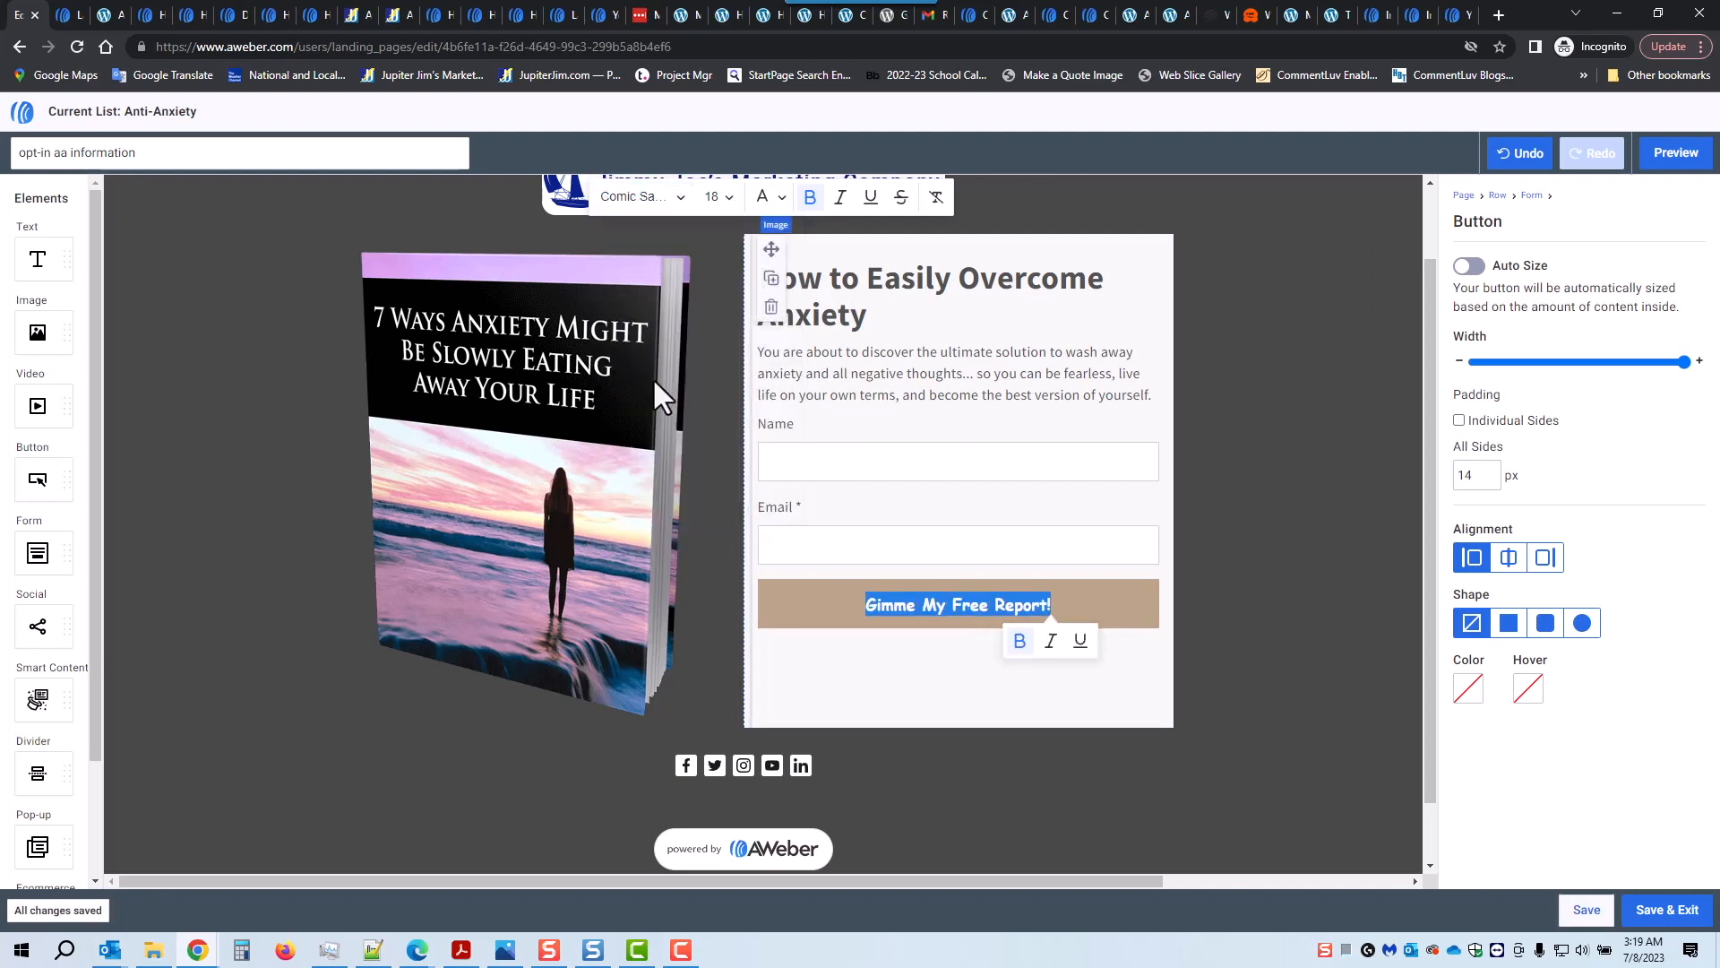
pyautogui.click(680, 196)
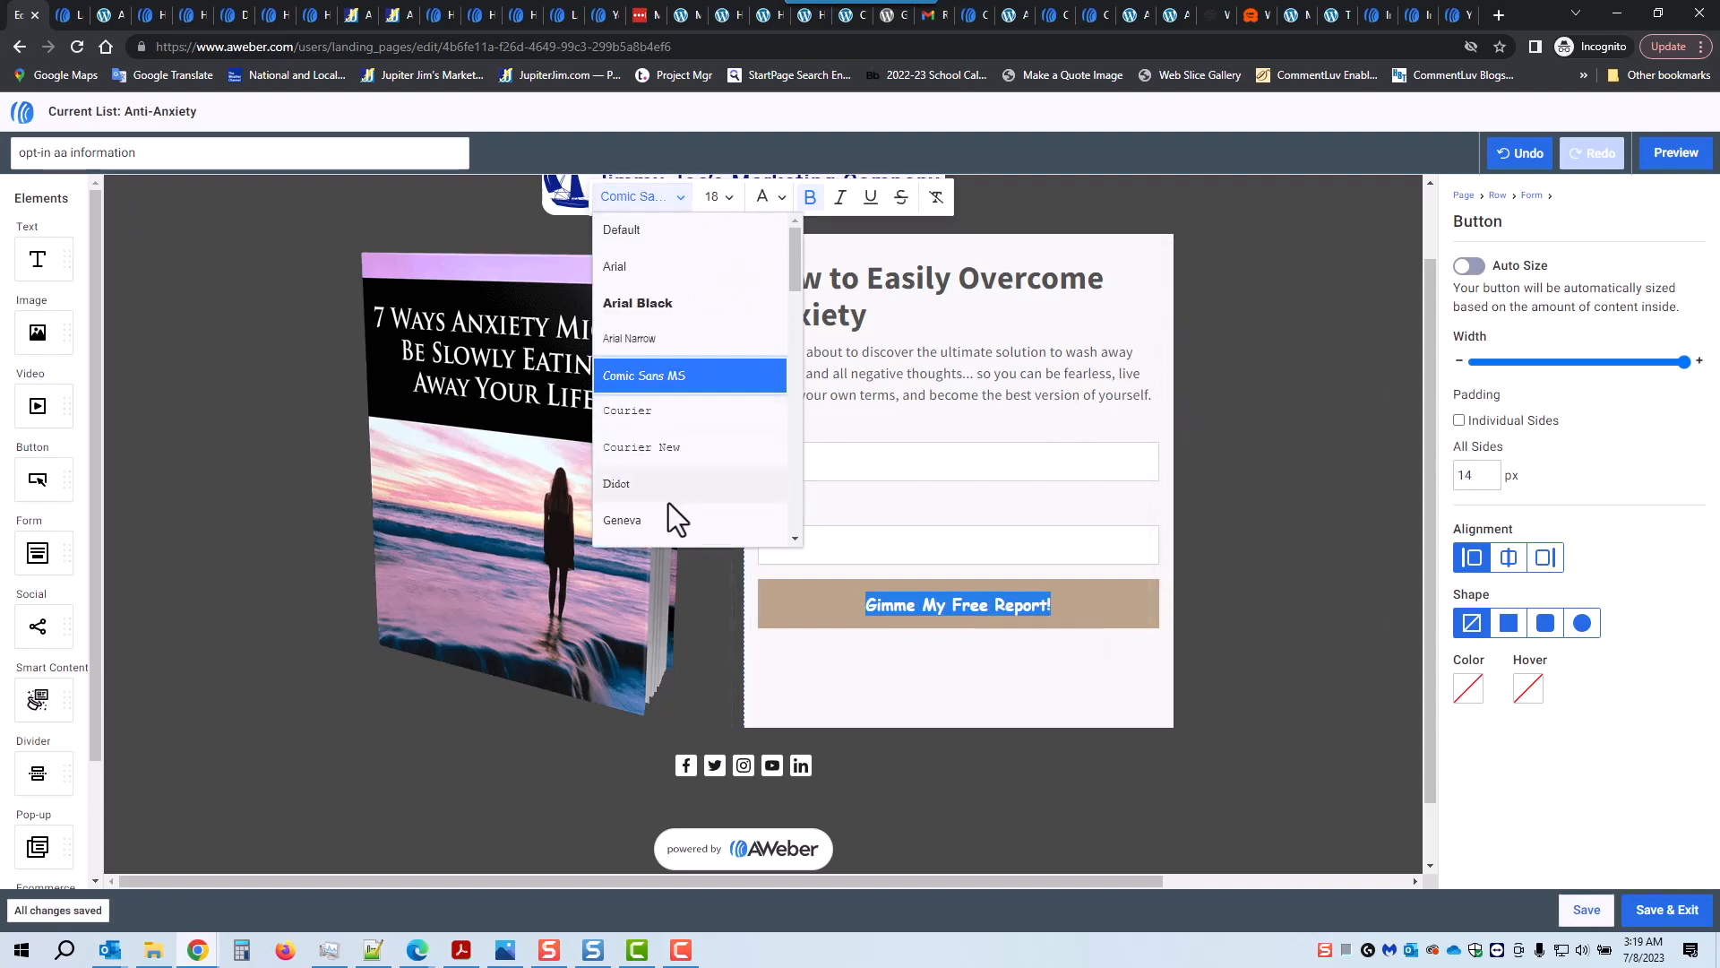
pyautogui.scroll(-1, 663, 520)
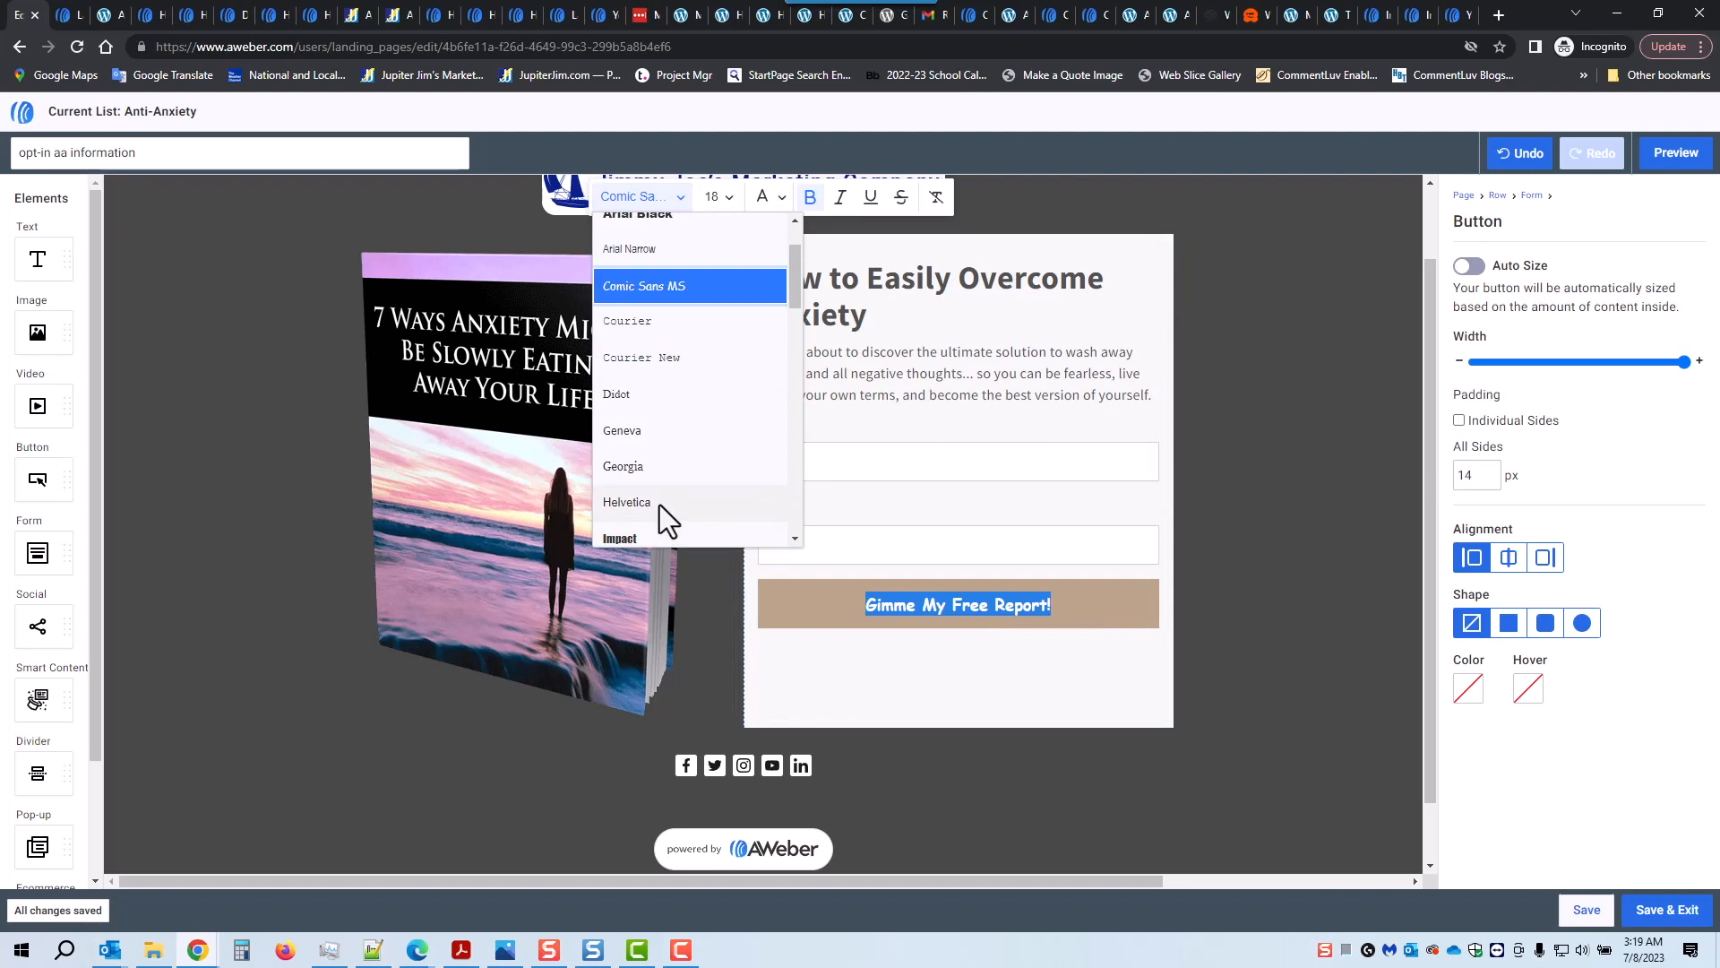
pyautogui.click(652, 428)
pyautogui.click(930, 658)
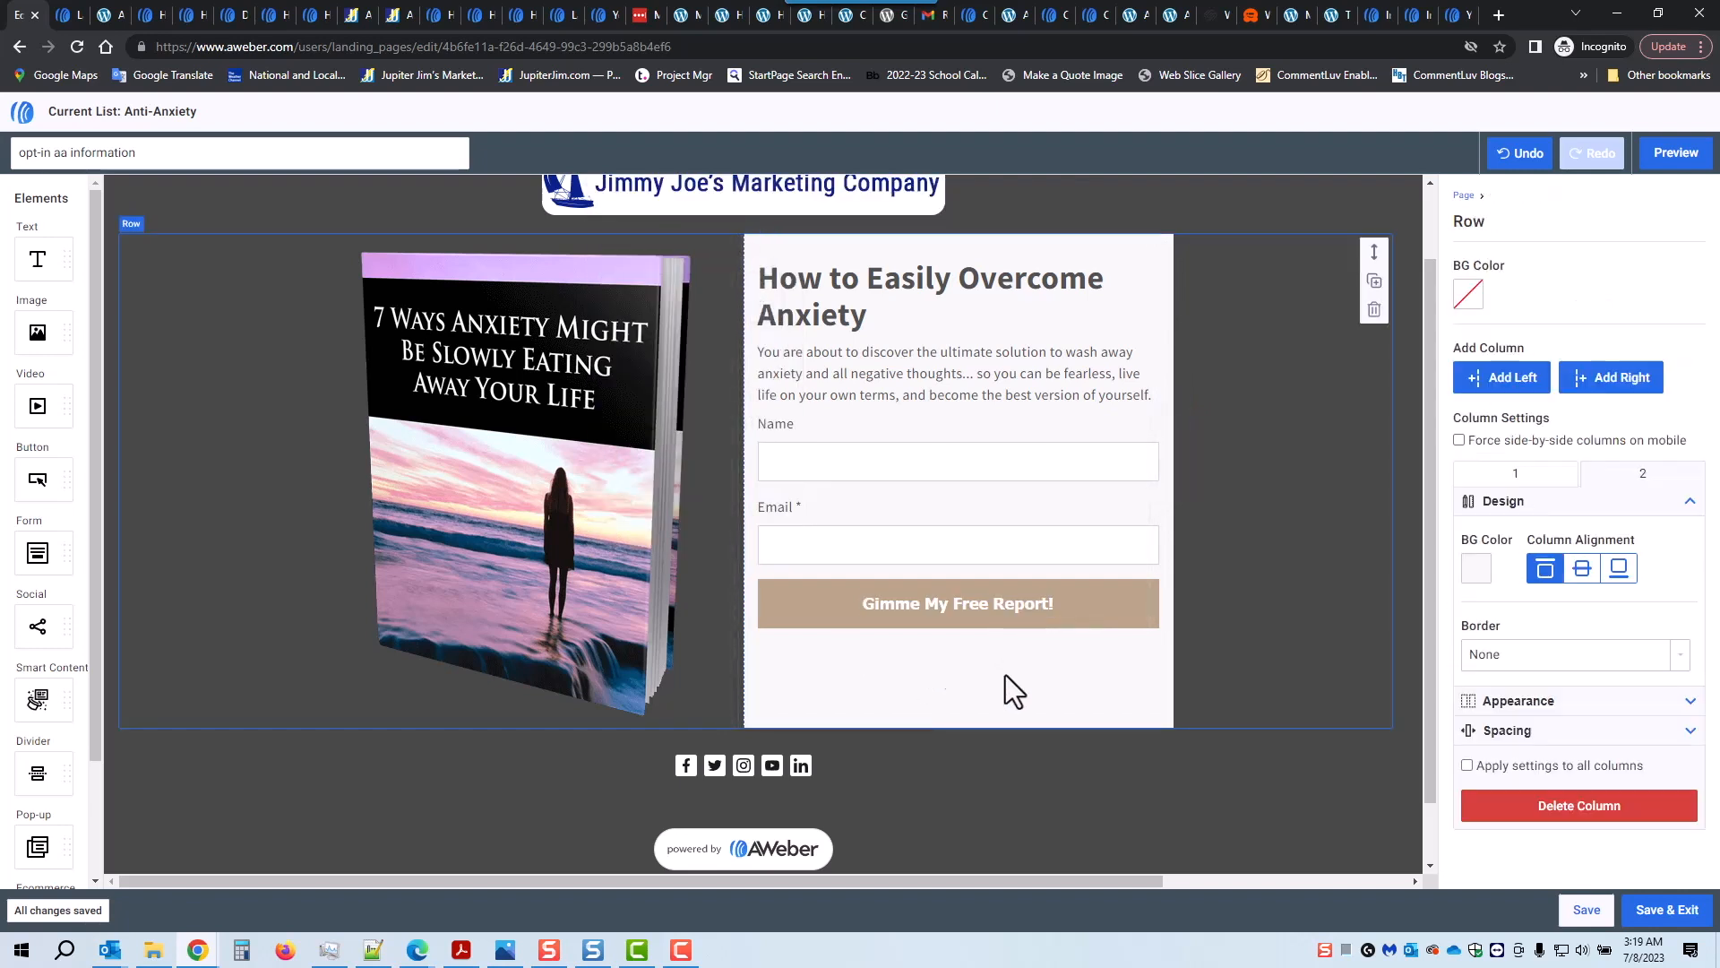
# Step: Colour the submit button light purple #B76CF5
pyautogui.click(1114, 630)
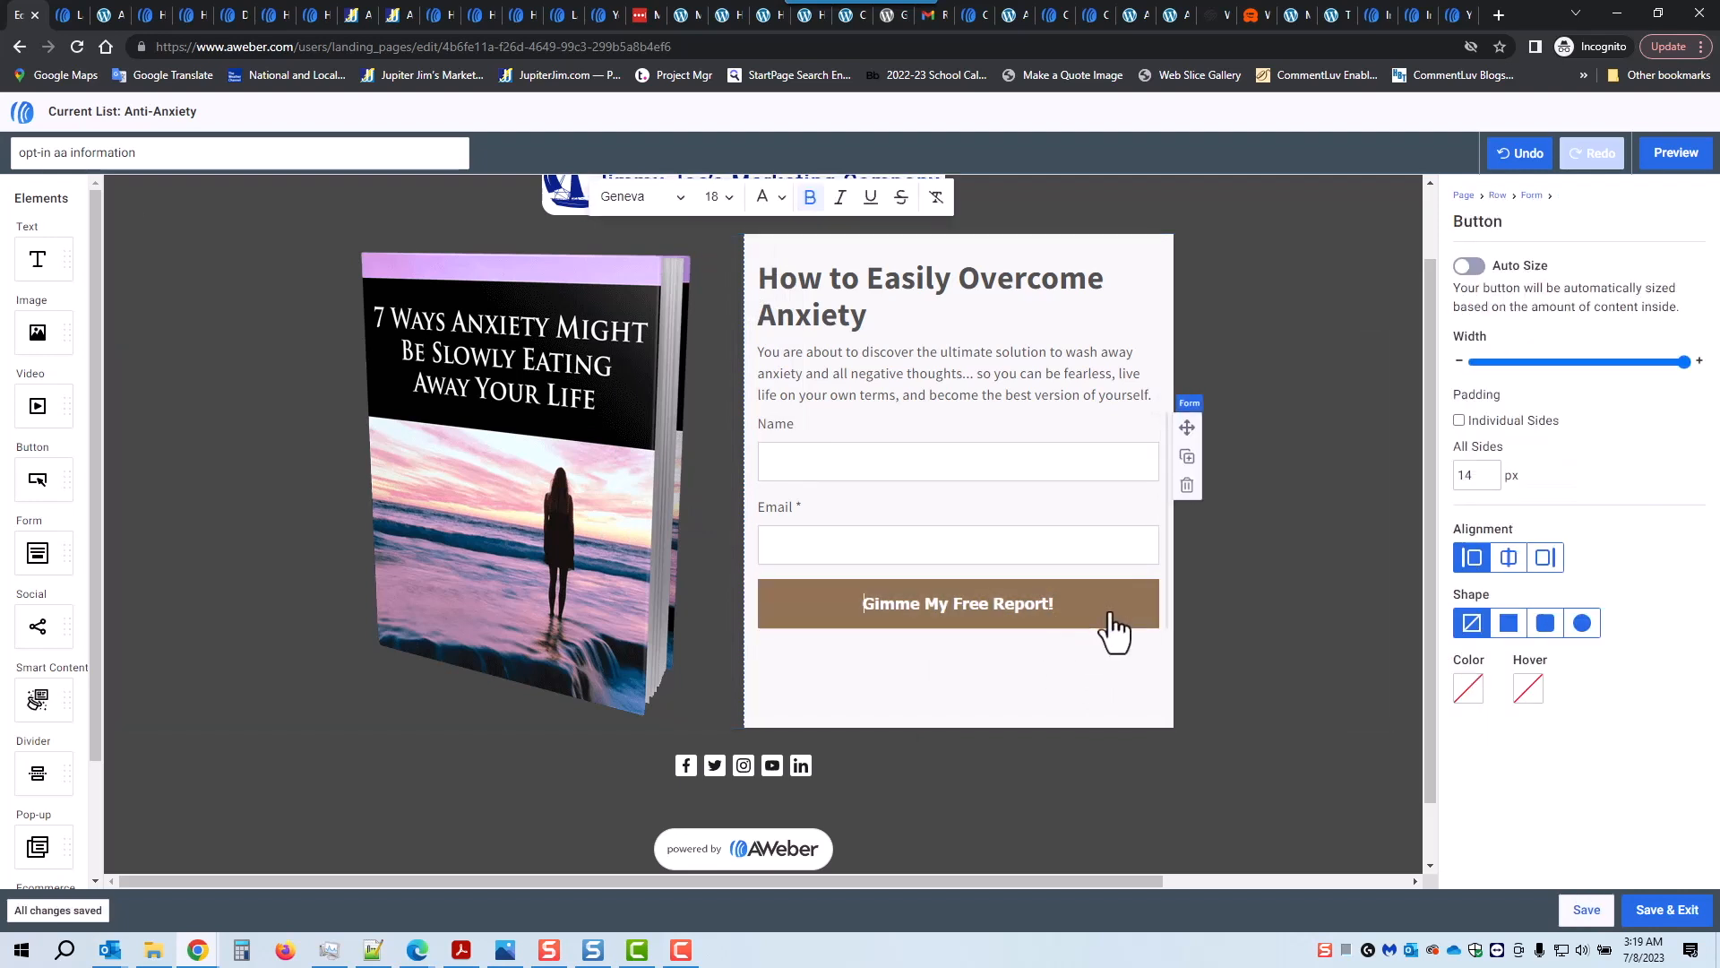
pyautogui.click(1468, 687)
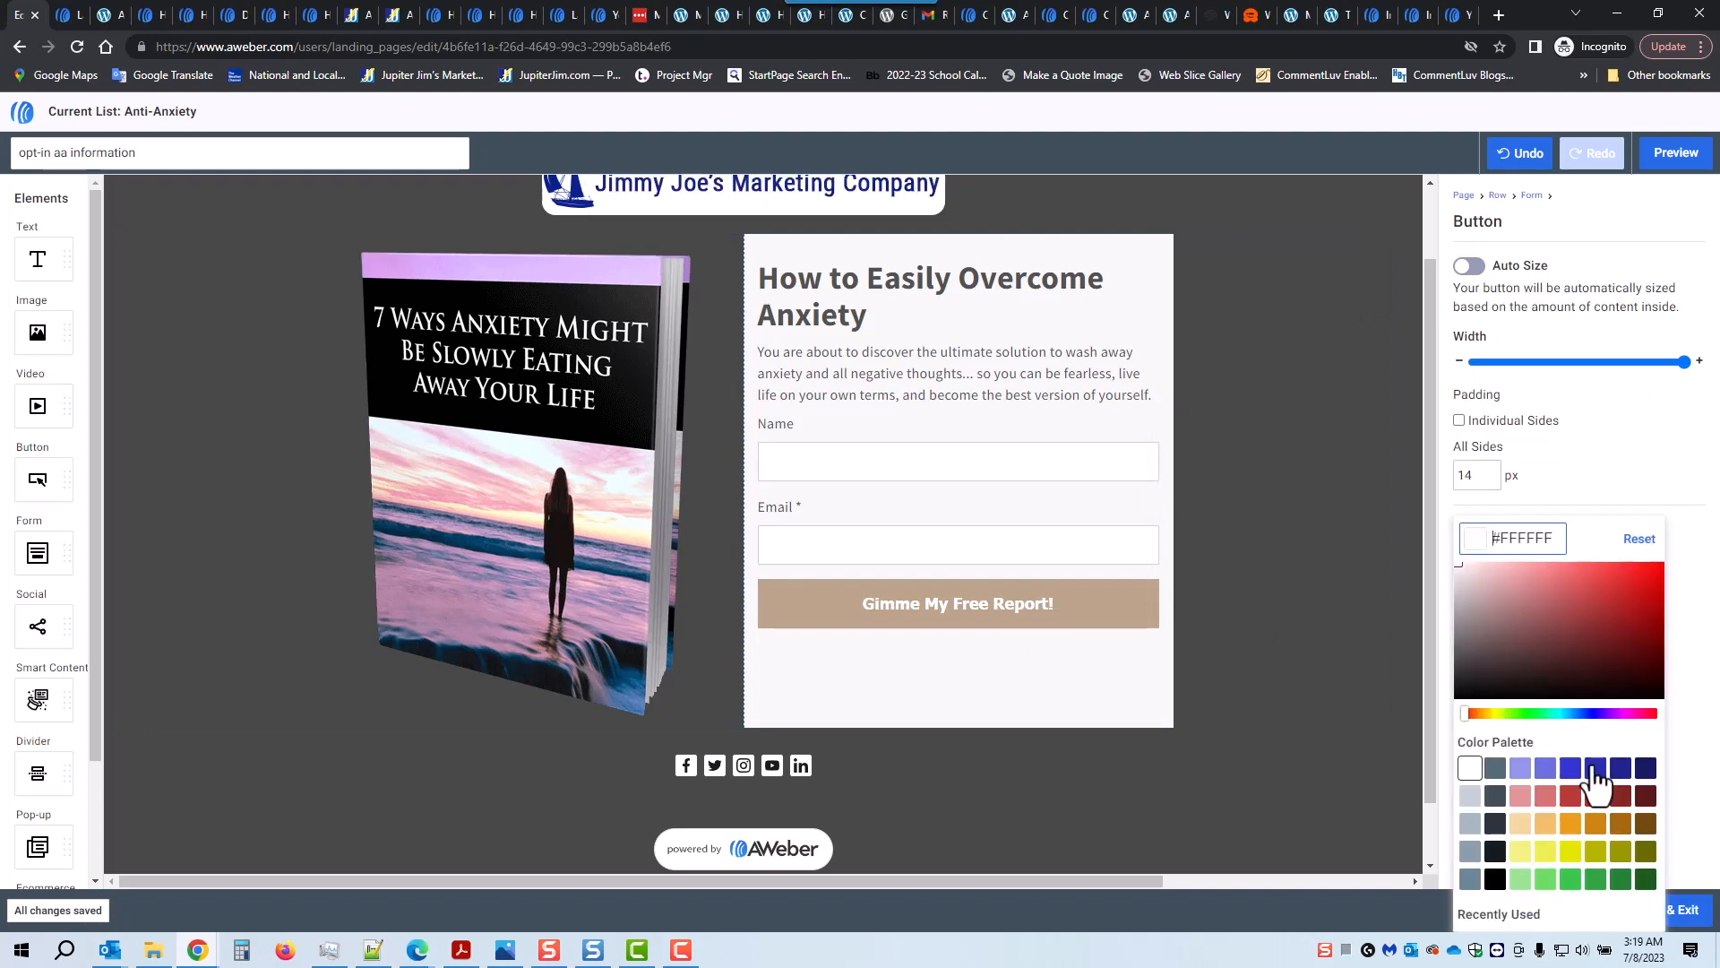
pyautogui.click(1606, 714)
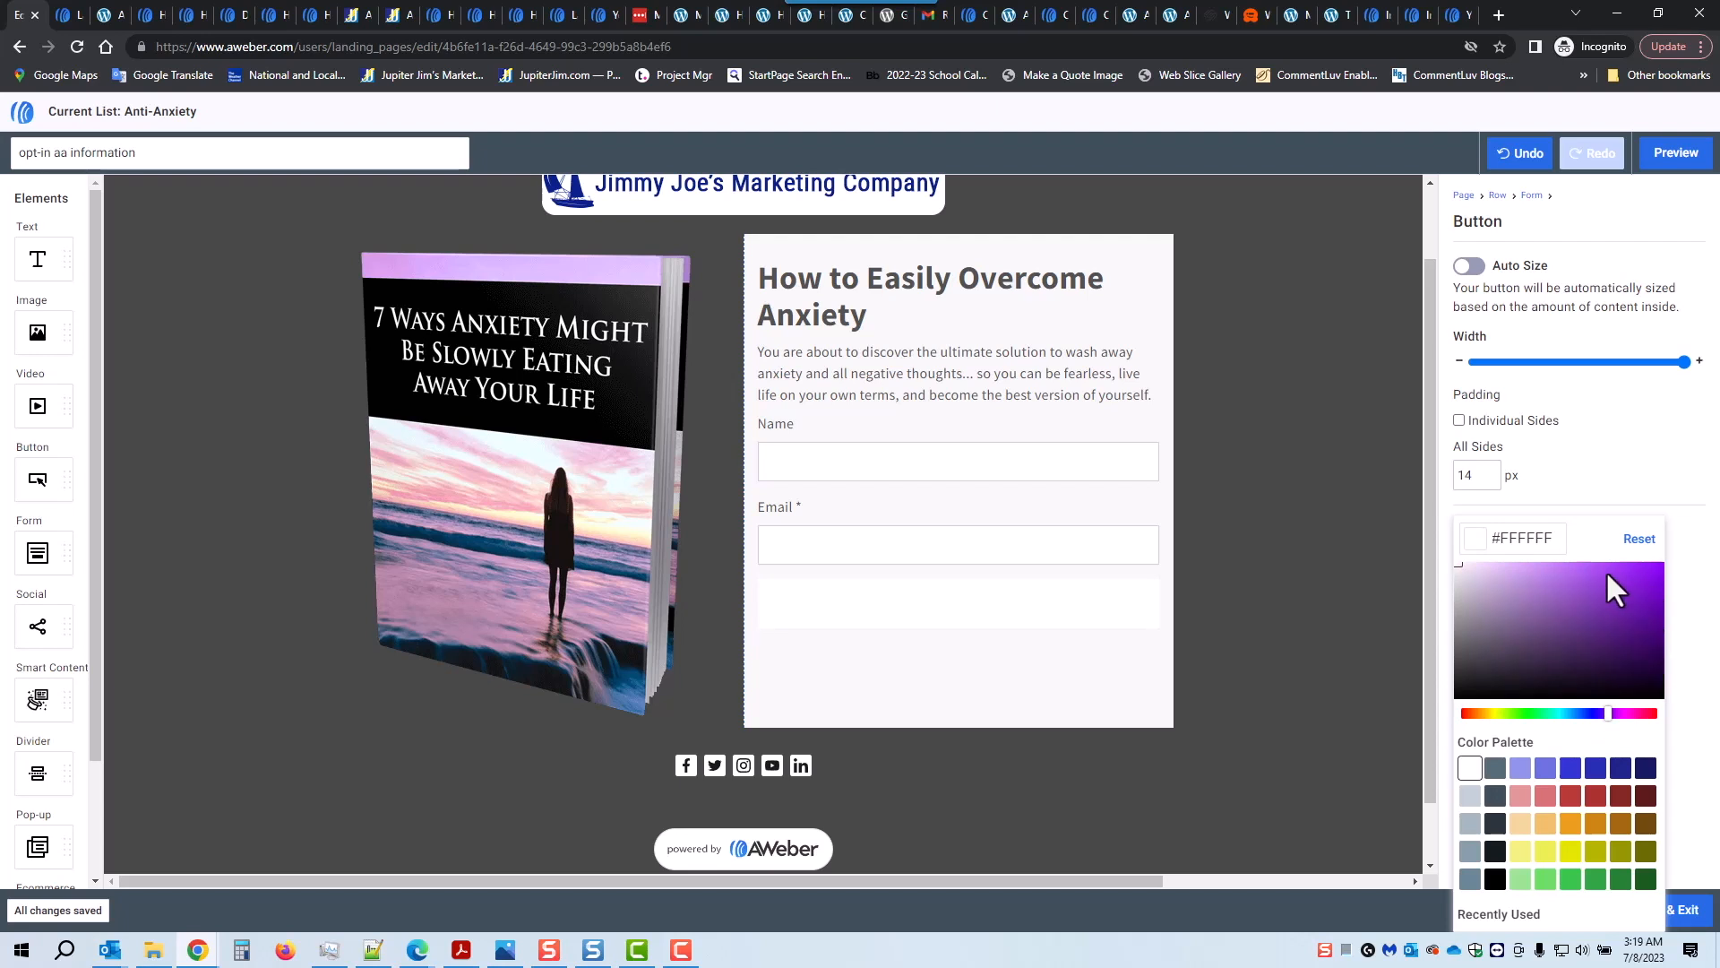
pyautogui.click(1572, 567)
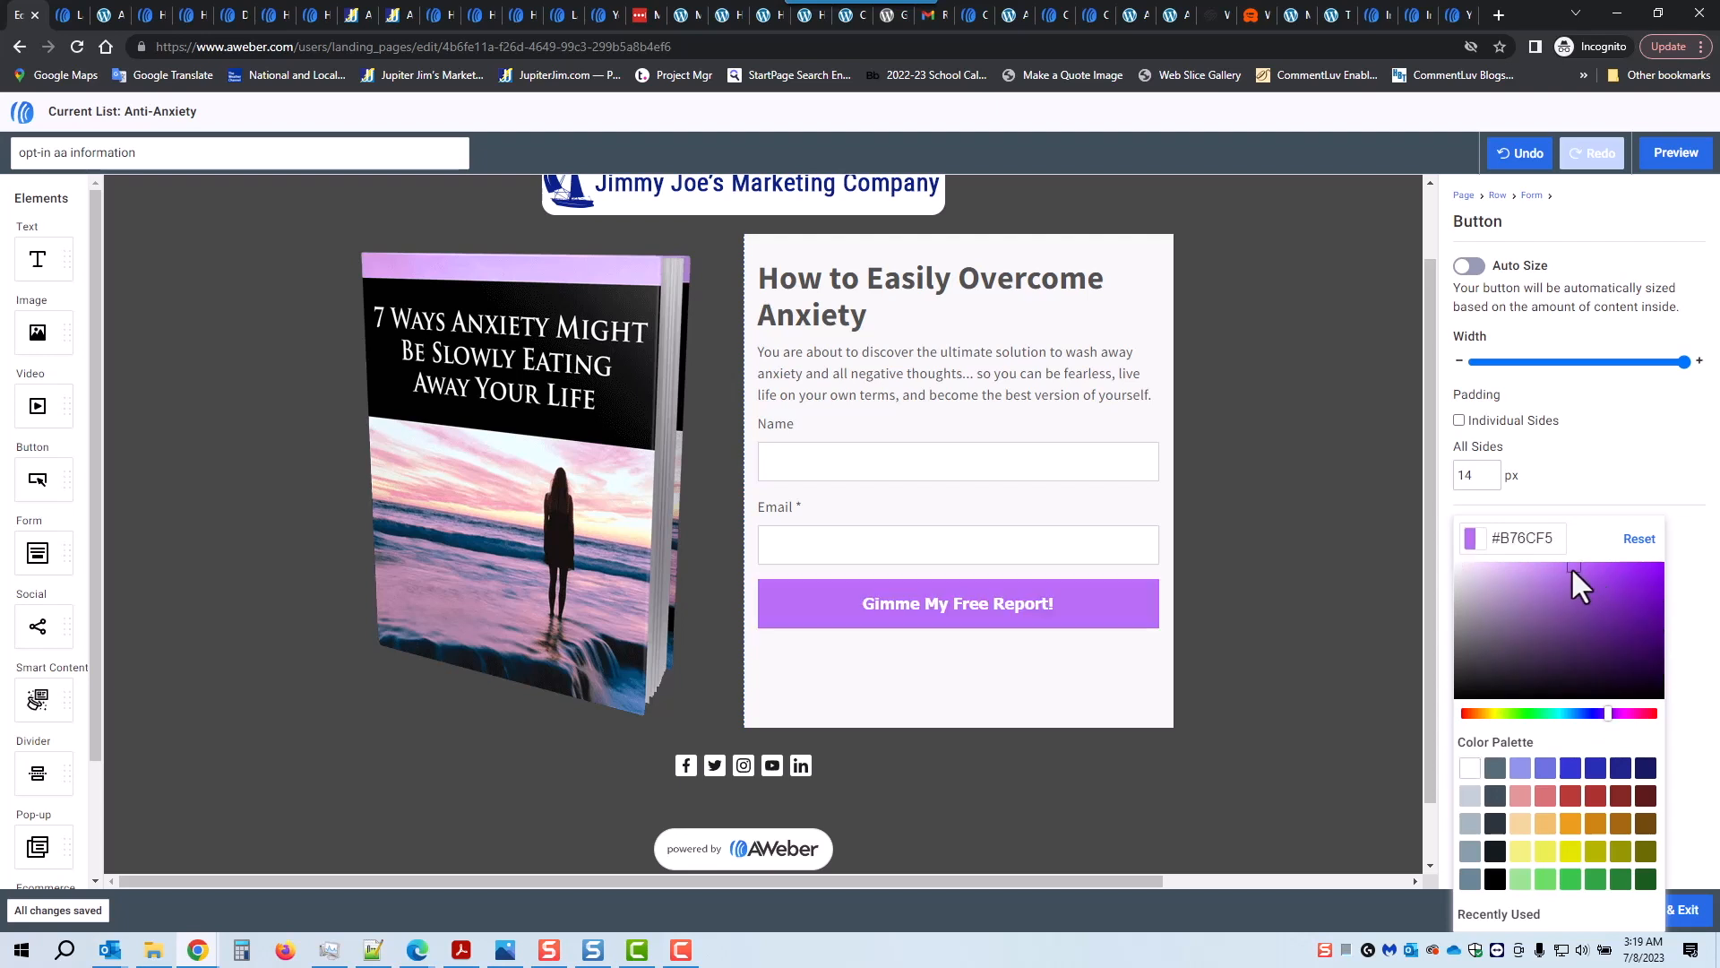
pyautogui.click(1688, 554)
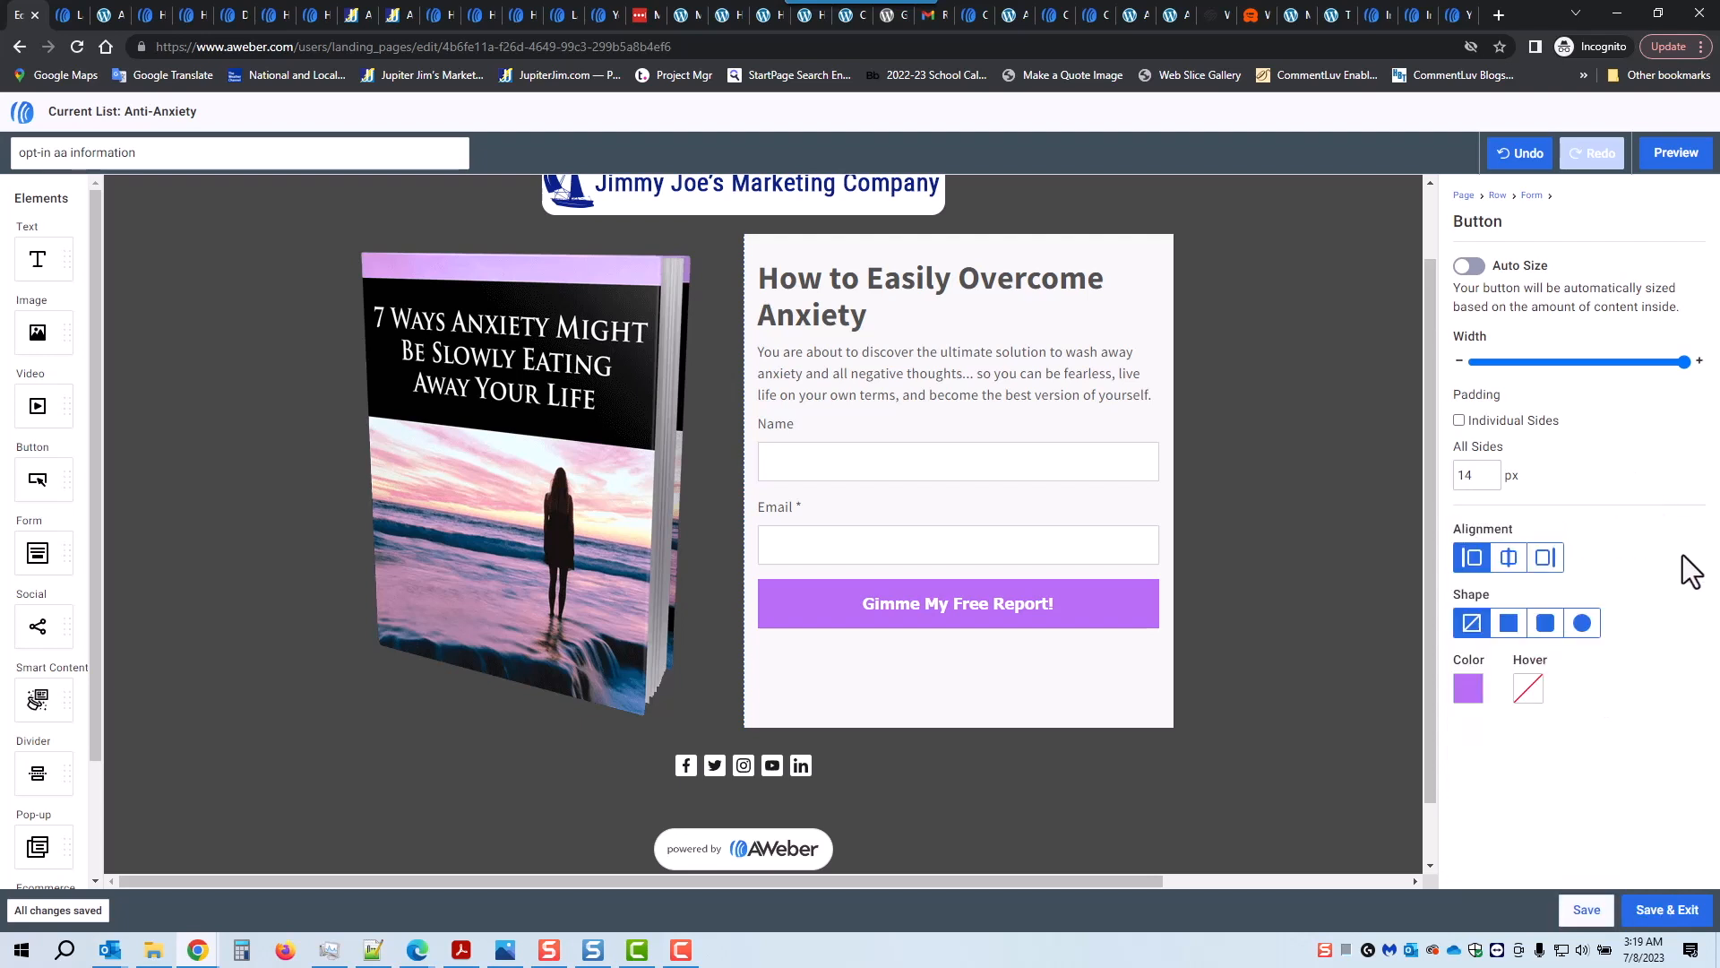
# Step: Set the button's hover colour to dark purple #6C0E9C
pyautogui.click(1528, 689)
pyautogui.click(1665, 687)
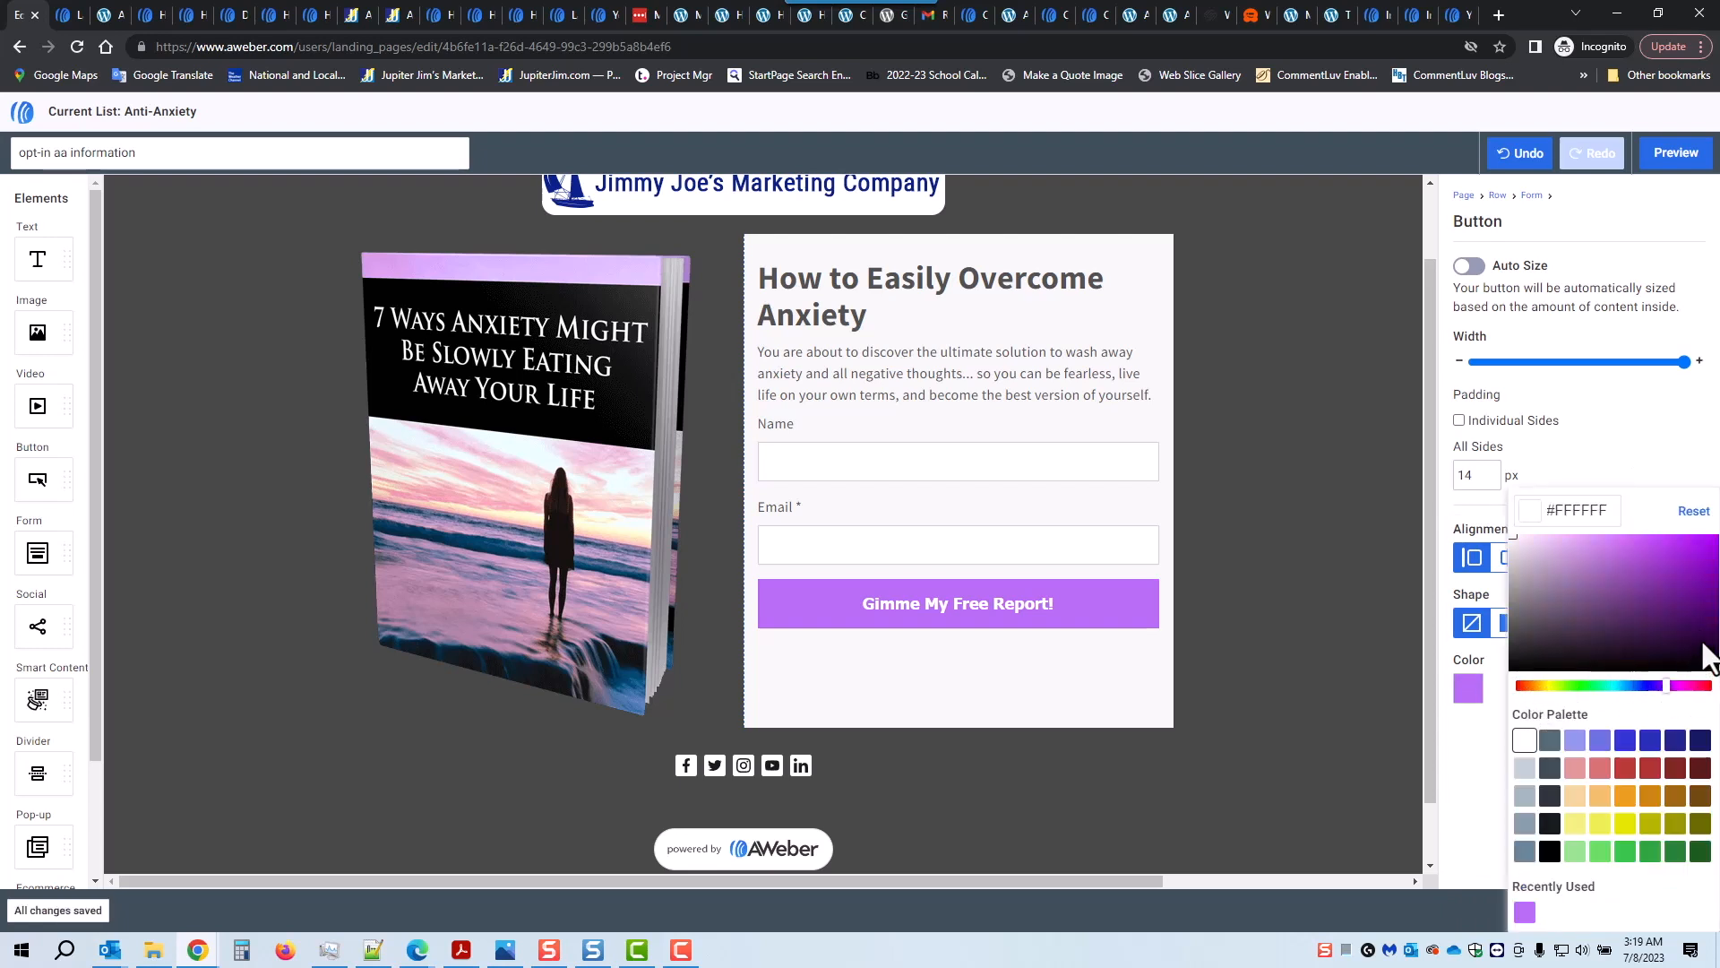
pyautogui.click(1703, 646)
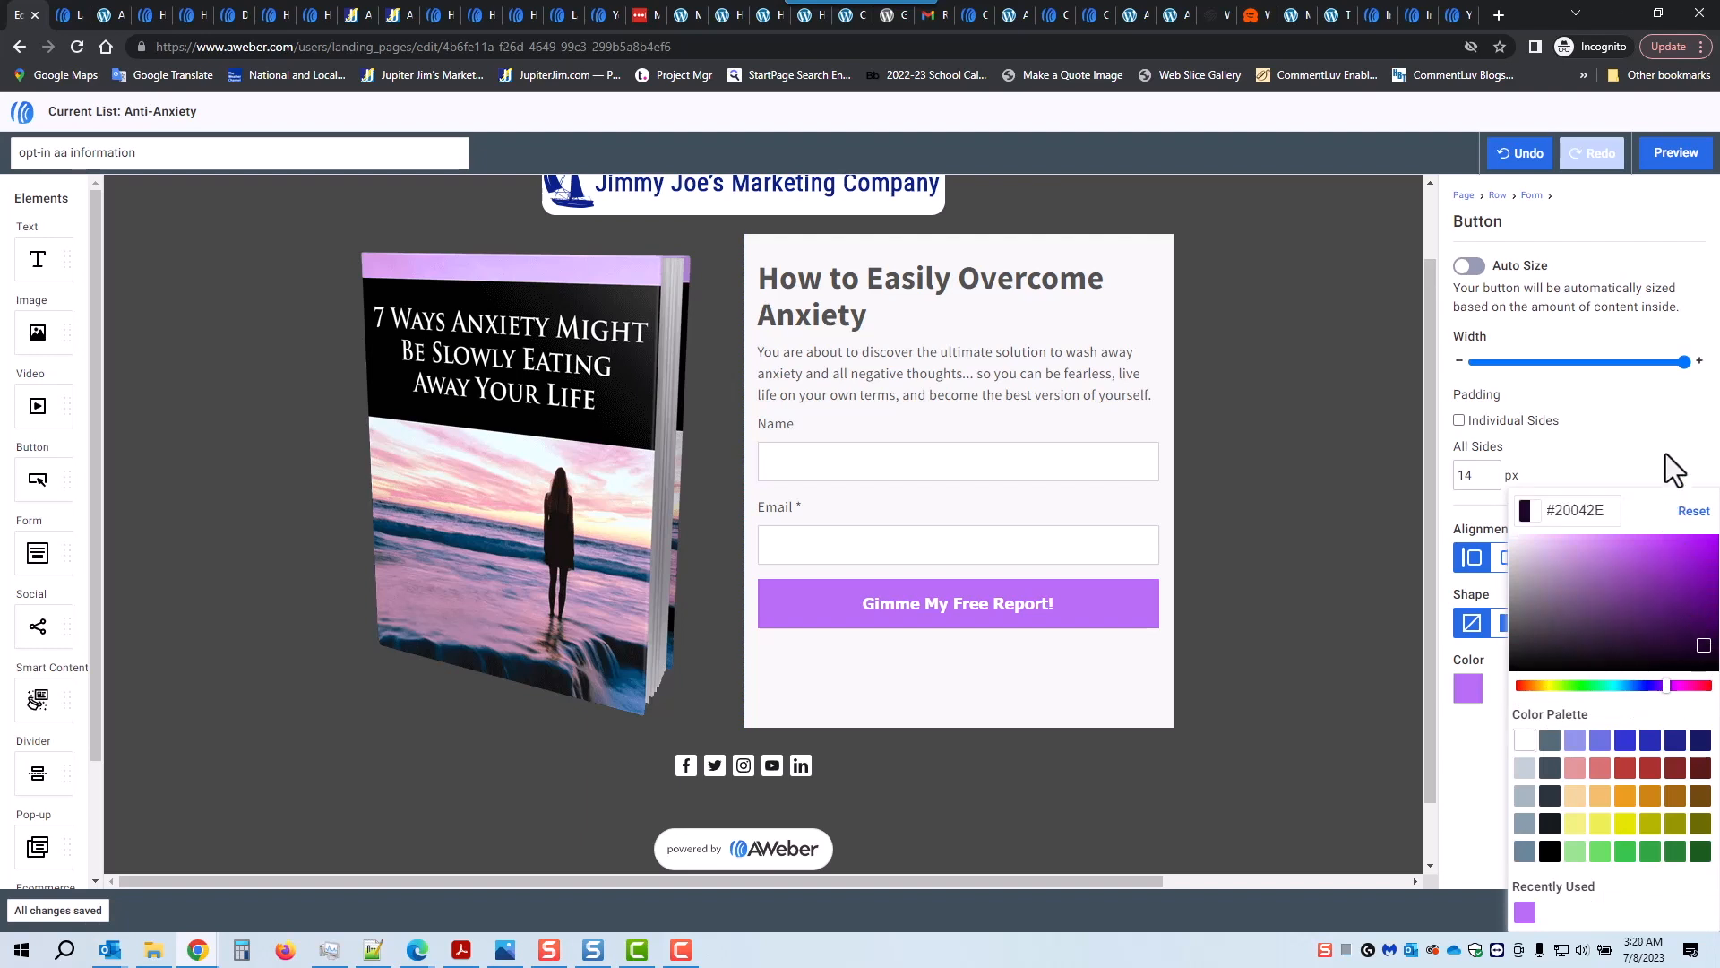
pyautogui.click(1626, 464)
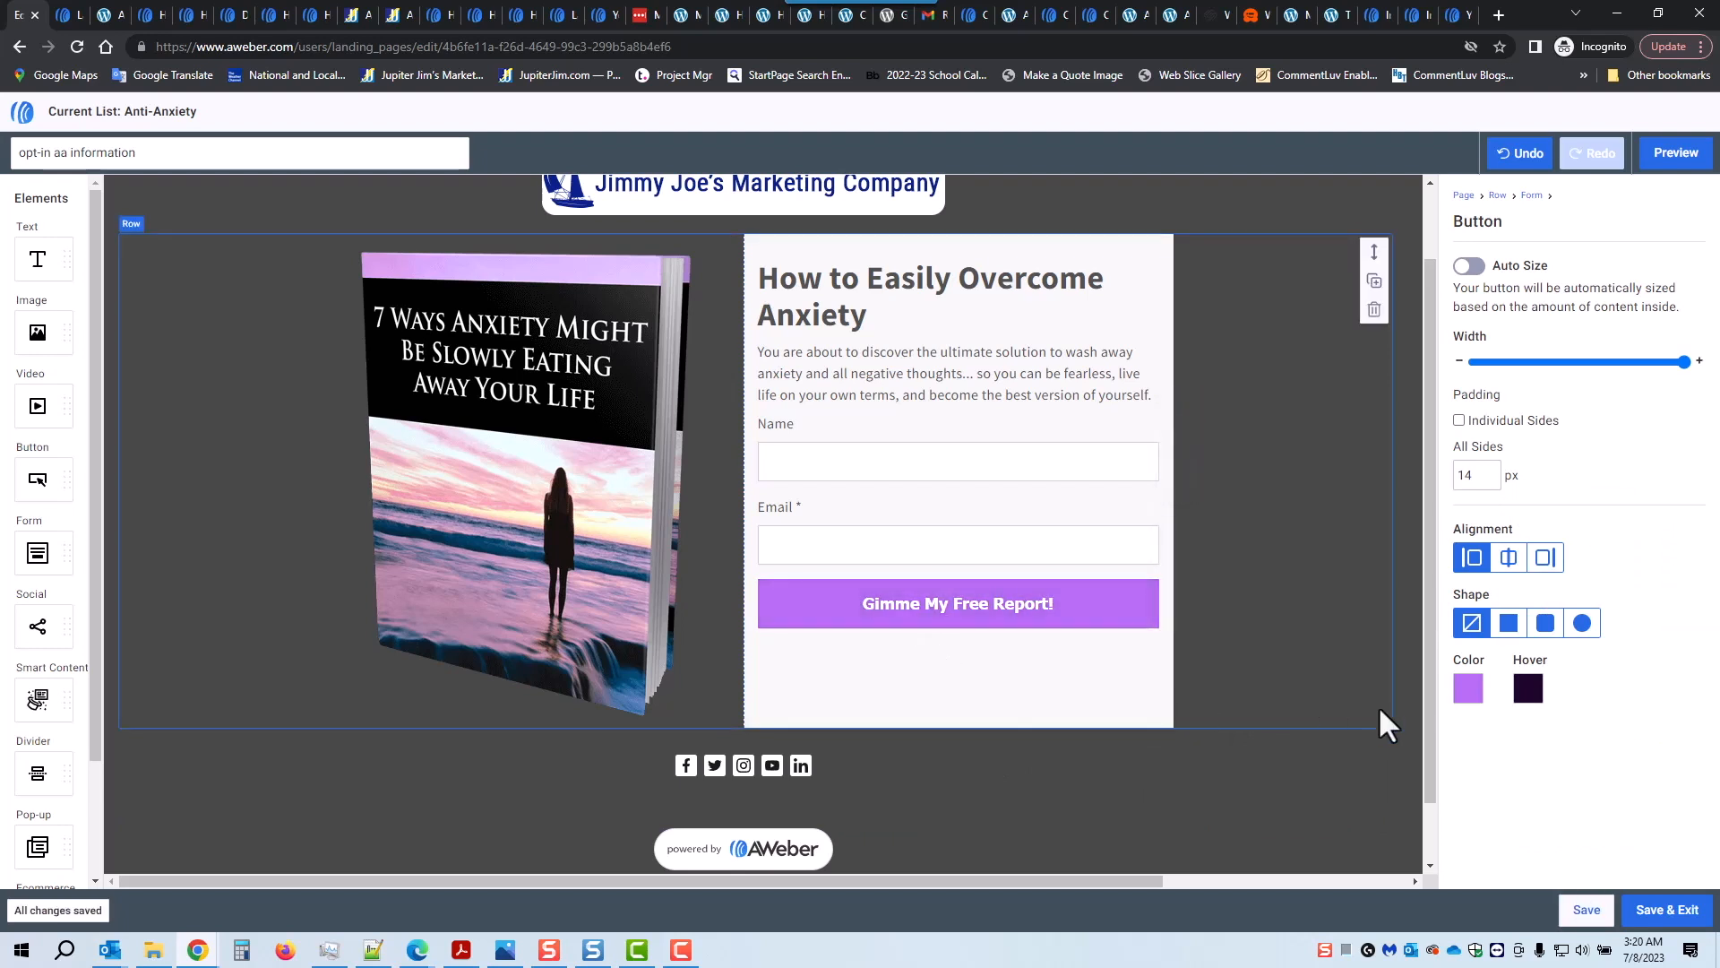
pyautogui.click(1528, 689)
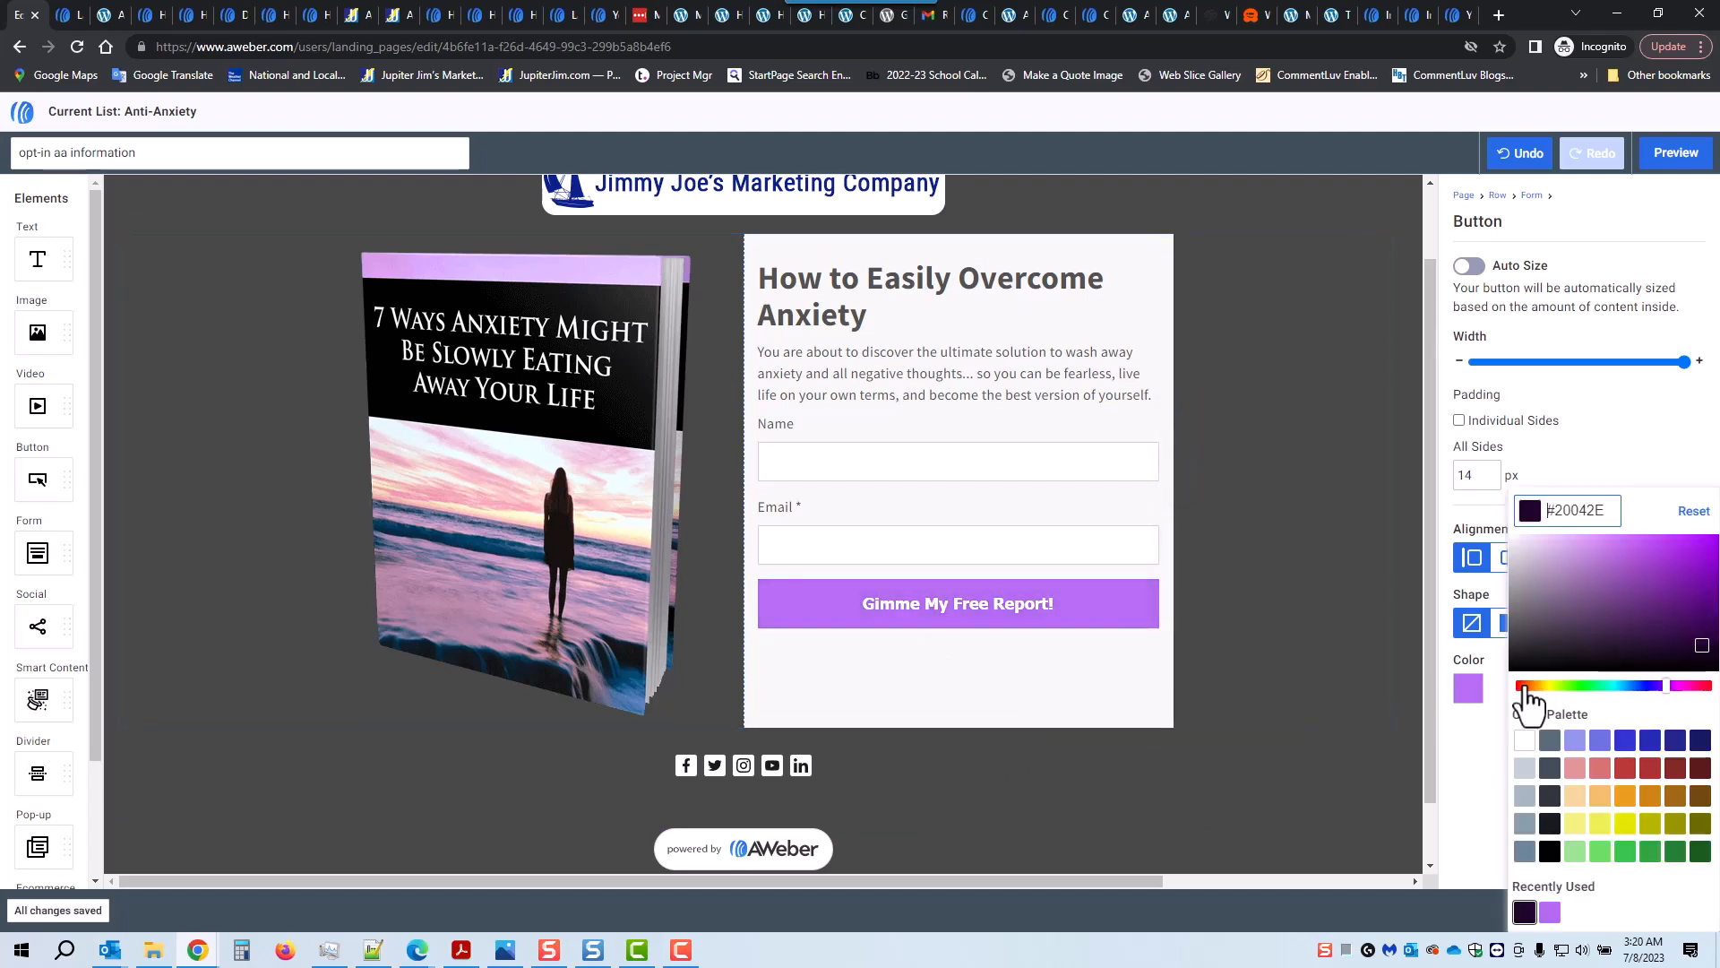
pyautogui.click(1701, 586)
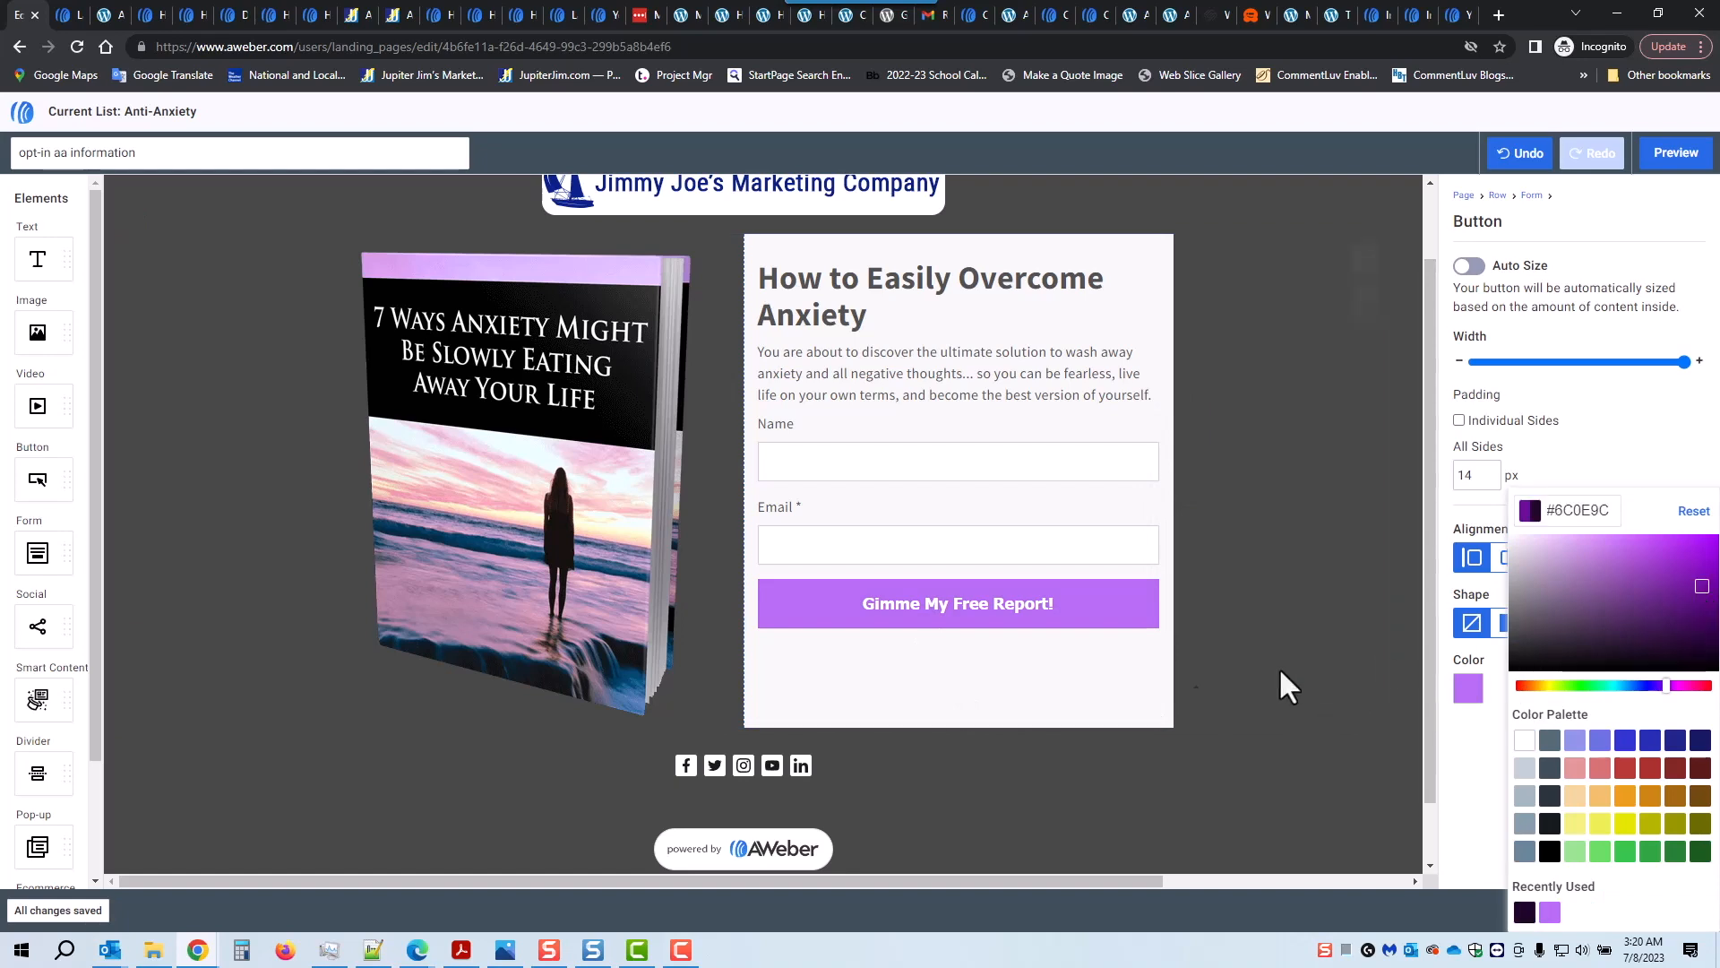
pyautogui.click(1652, 444)
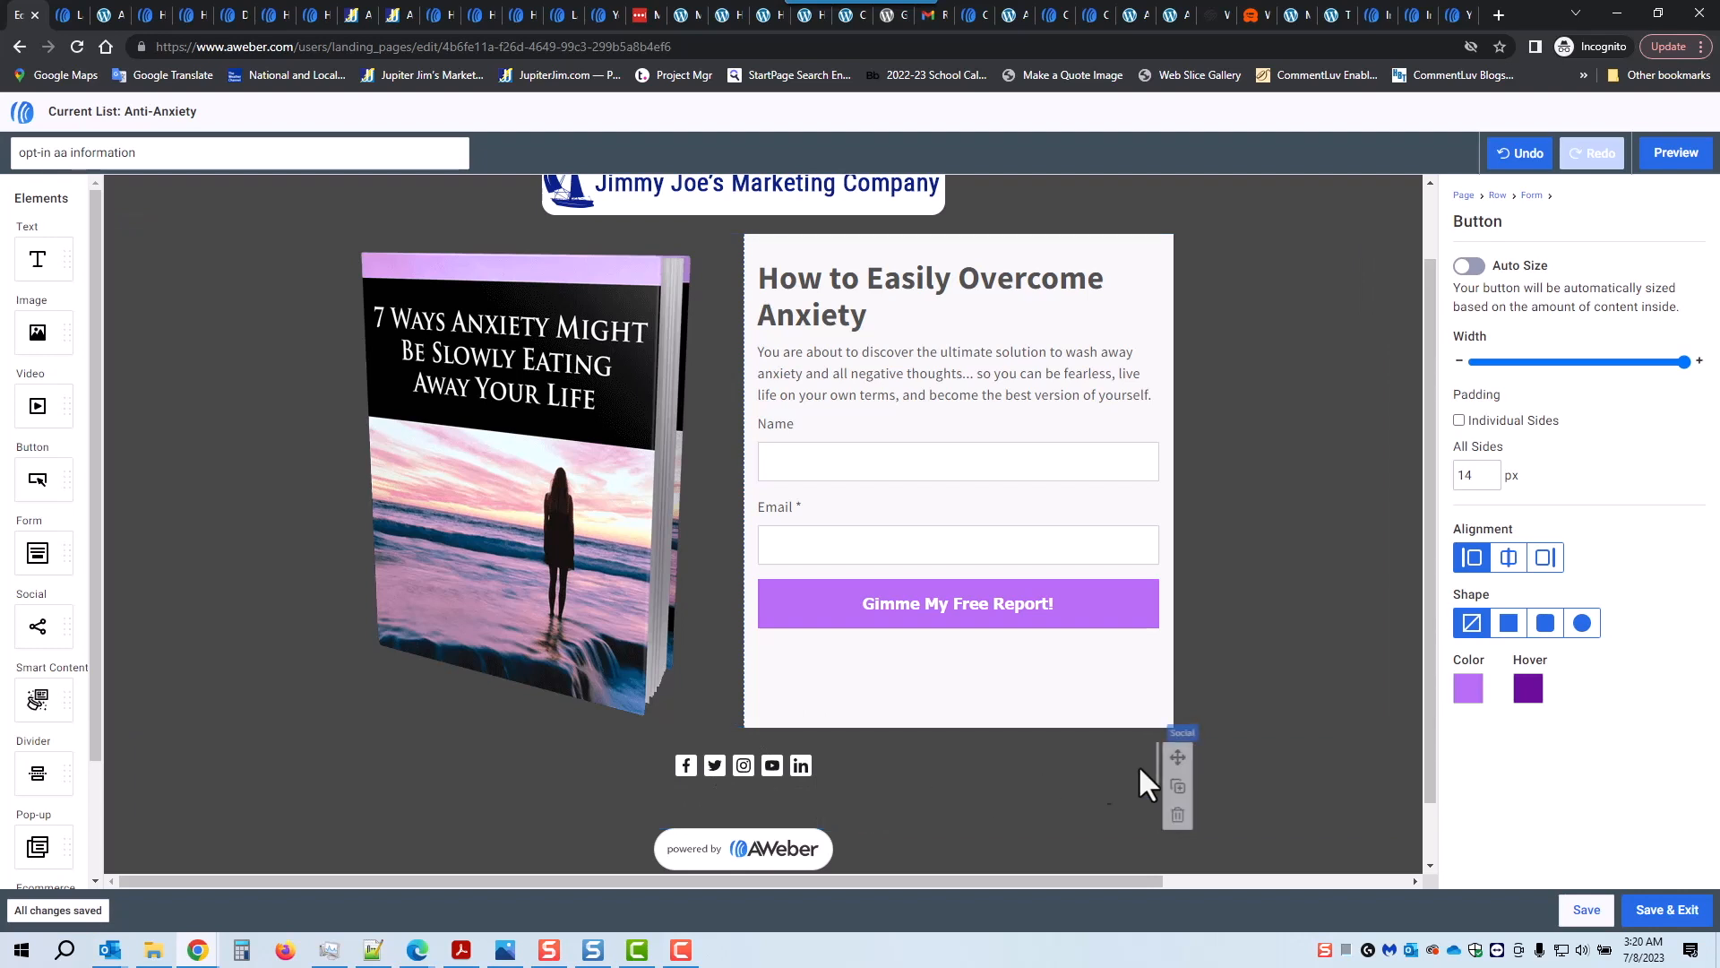
# Step: Delete the social icons row and the powered-by AWeber badge
pyautogui.click(1375, 803)
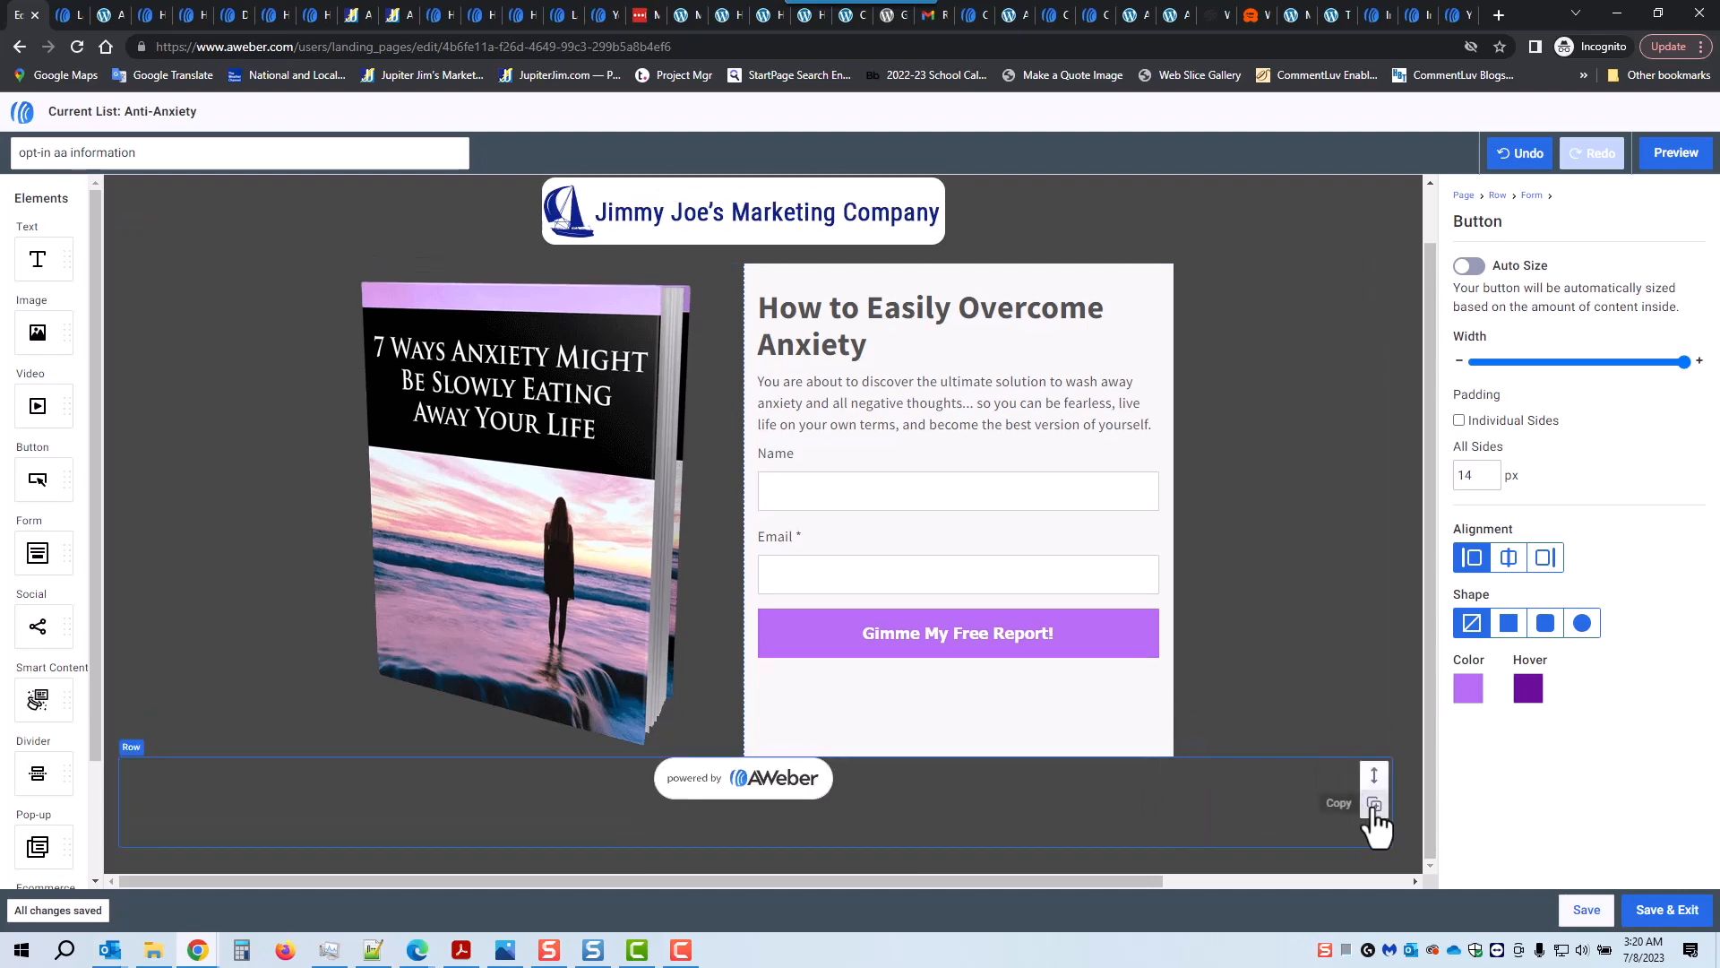
pyautogui.click(1181, 793)
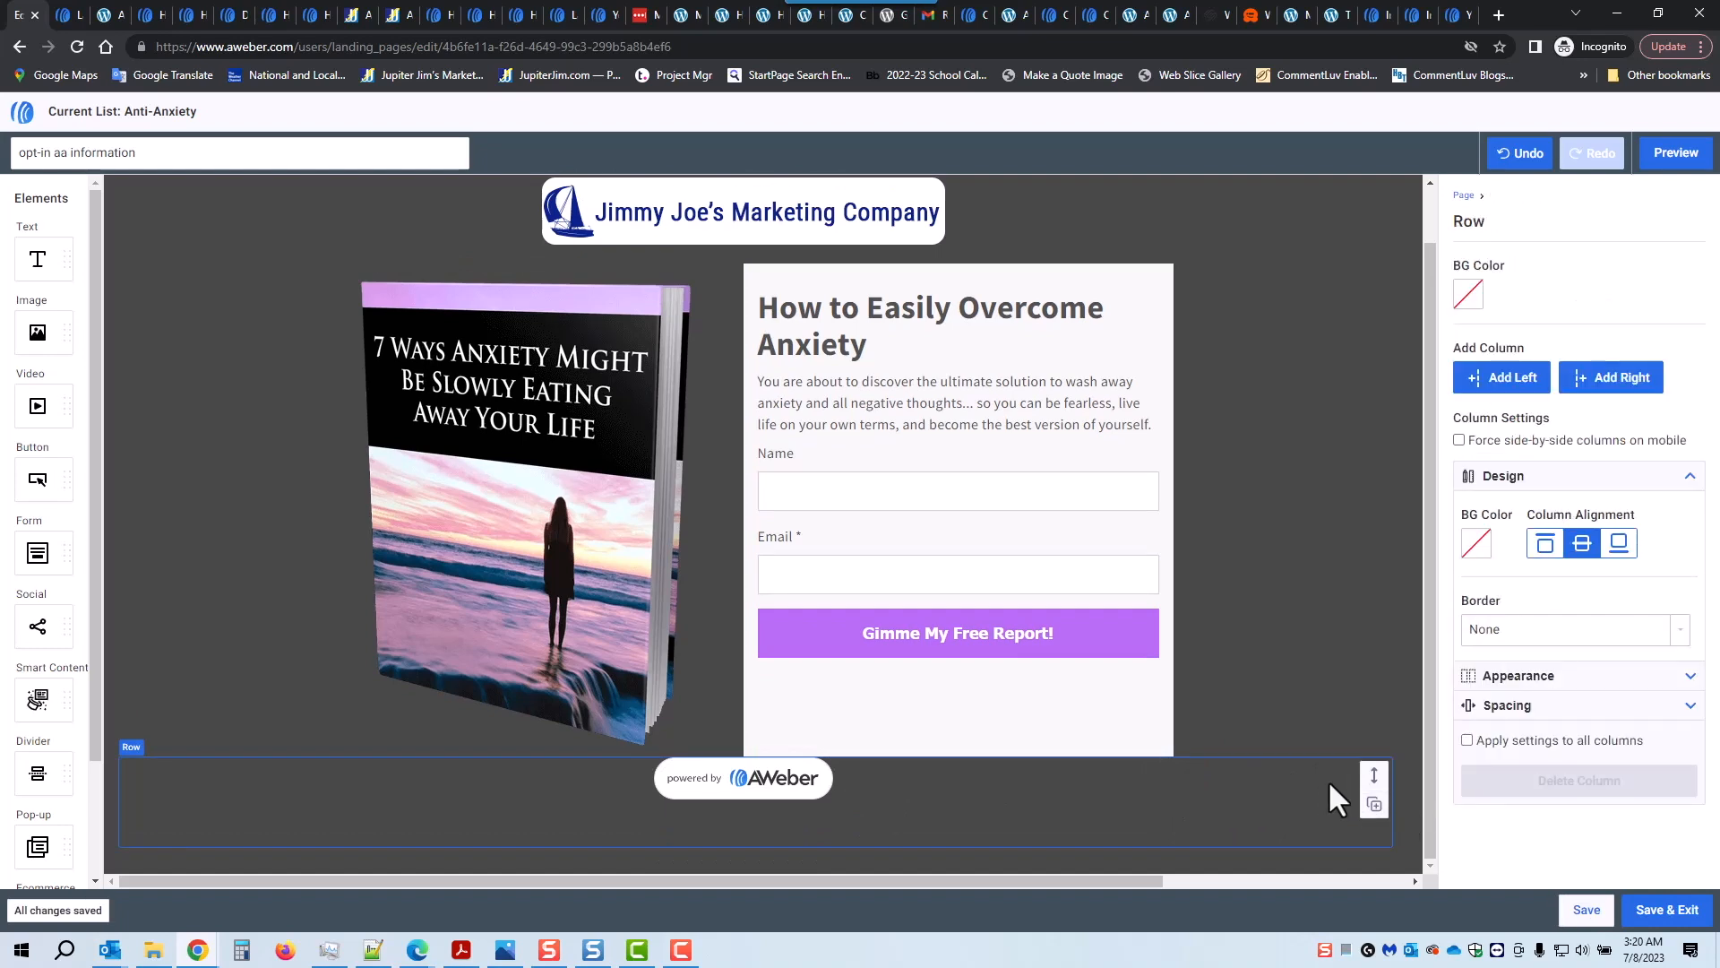
pyautogui.moveTo(749, 781)
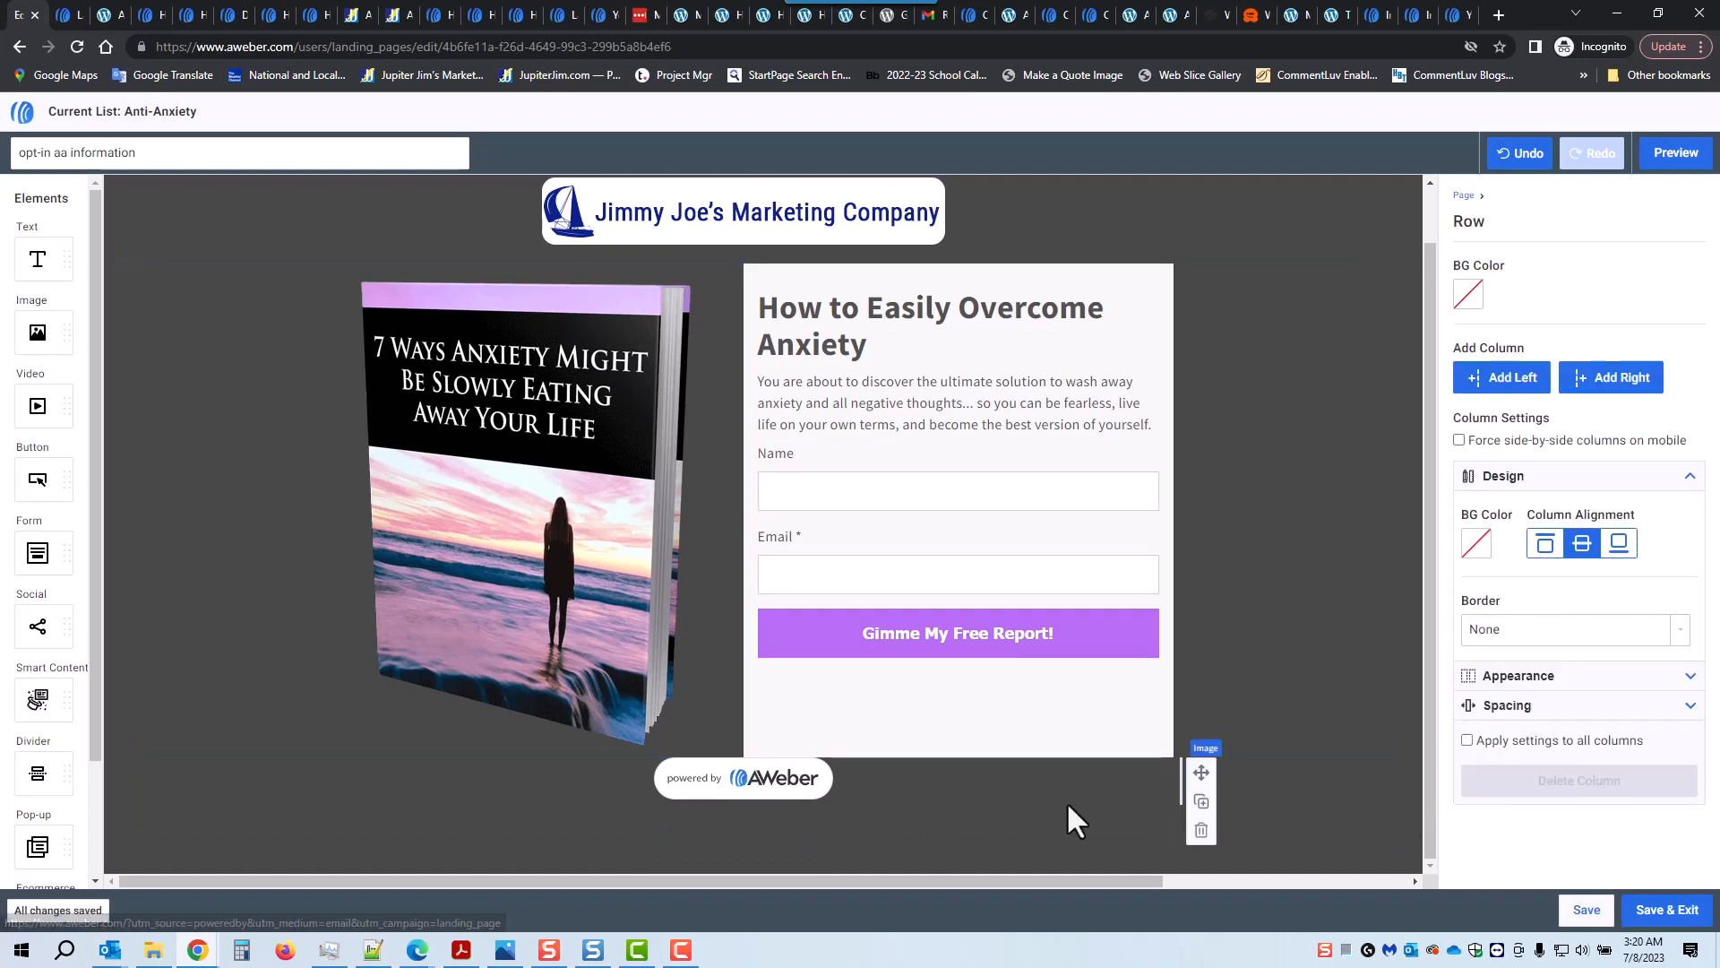
pyautogui.click(1198, 832)
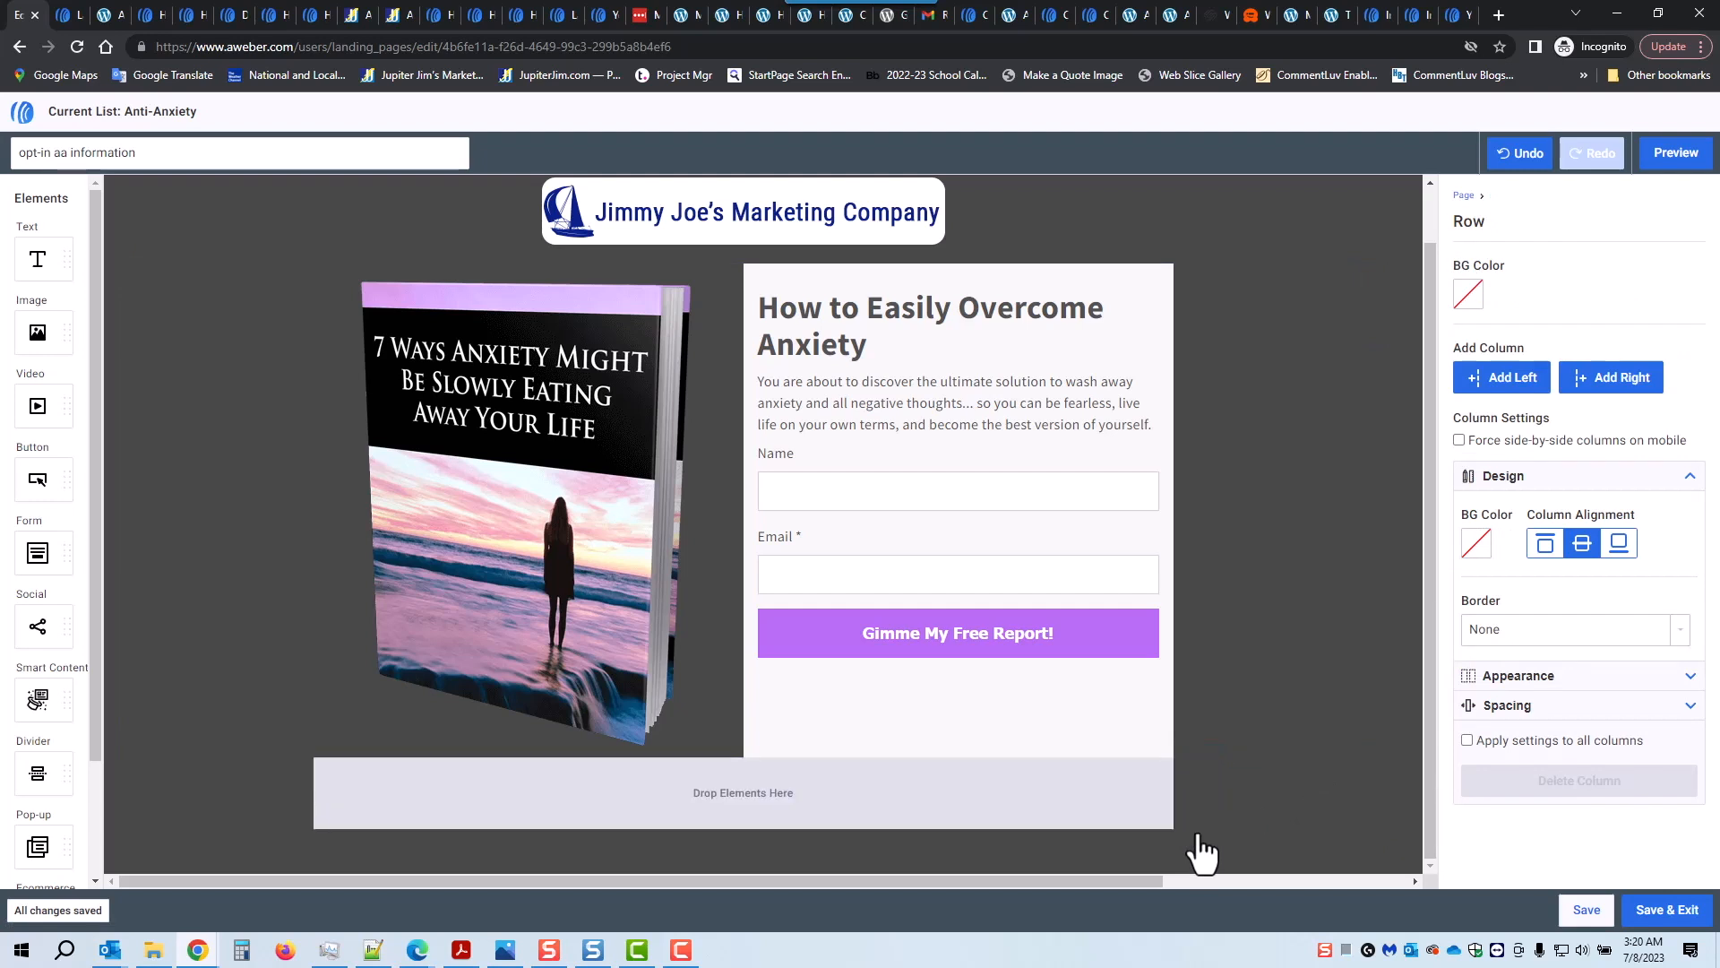
# Step: Try a light yellow background on the logo row, then undo it
pyautogui.click(1304, 554)
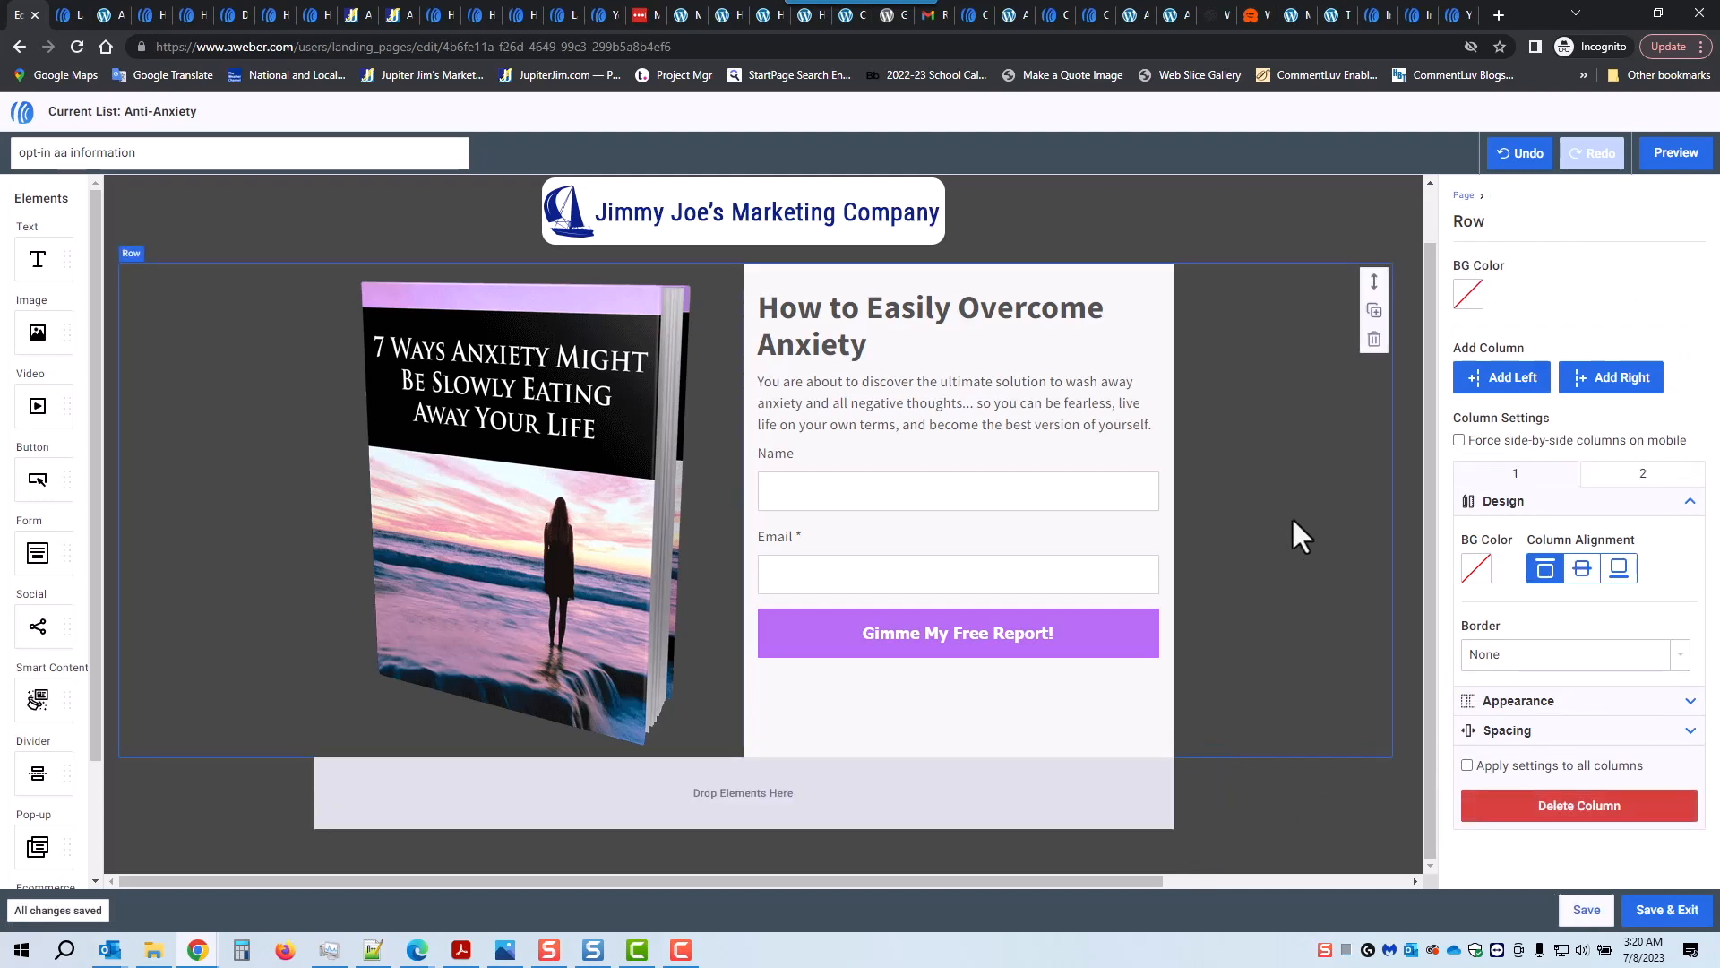
pyautogui.click(1294, 217)
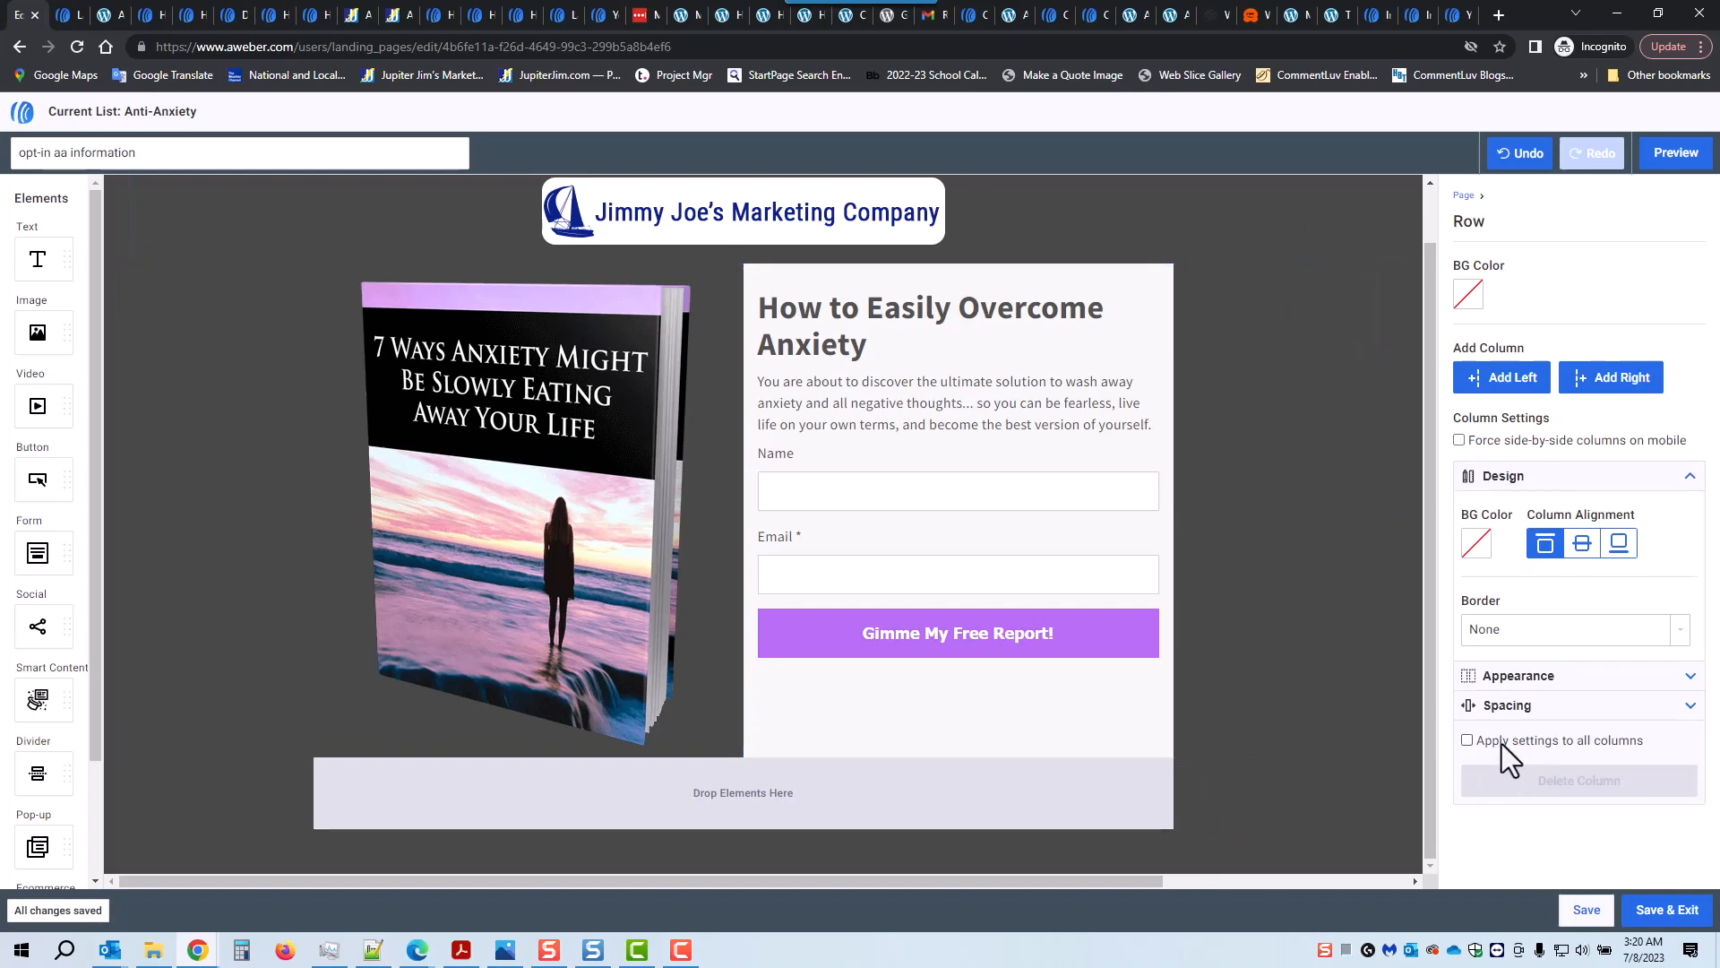
pyautogui.click(1478, 544)
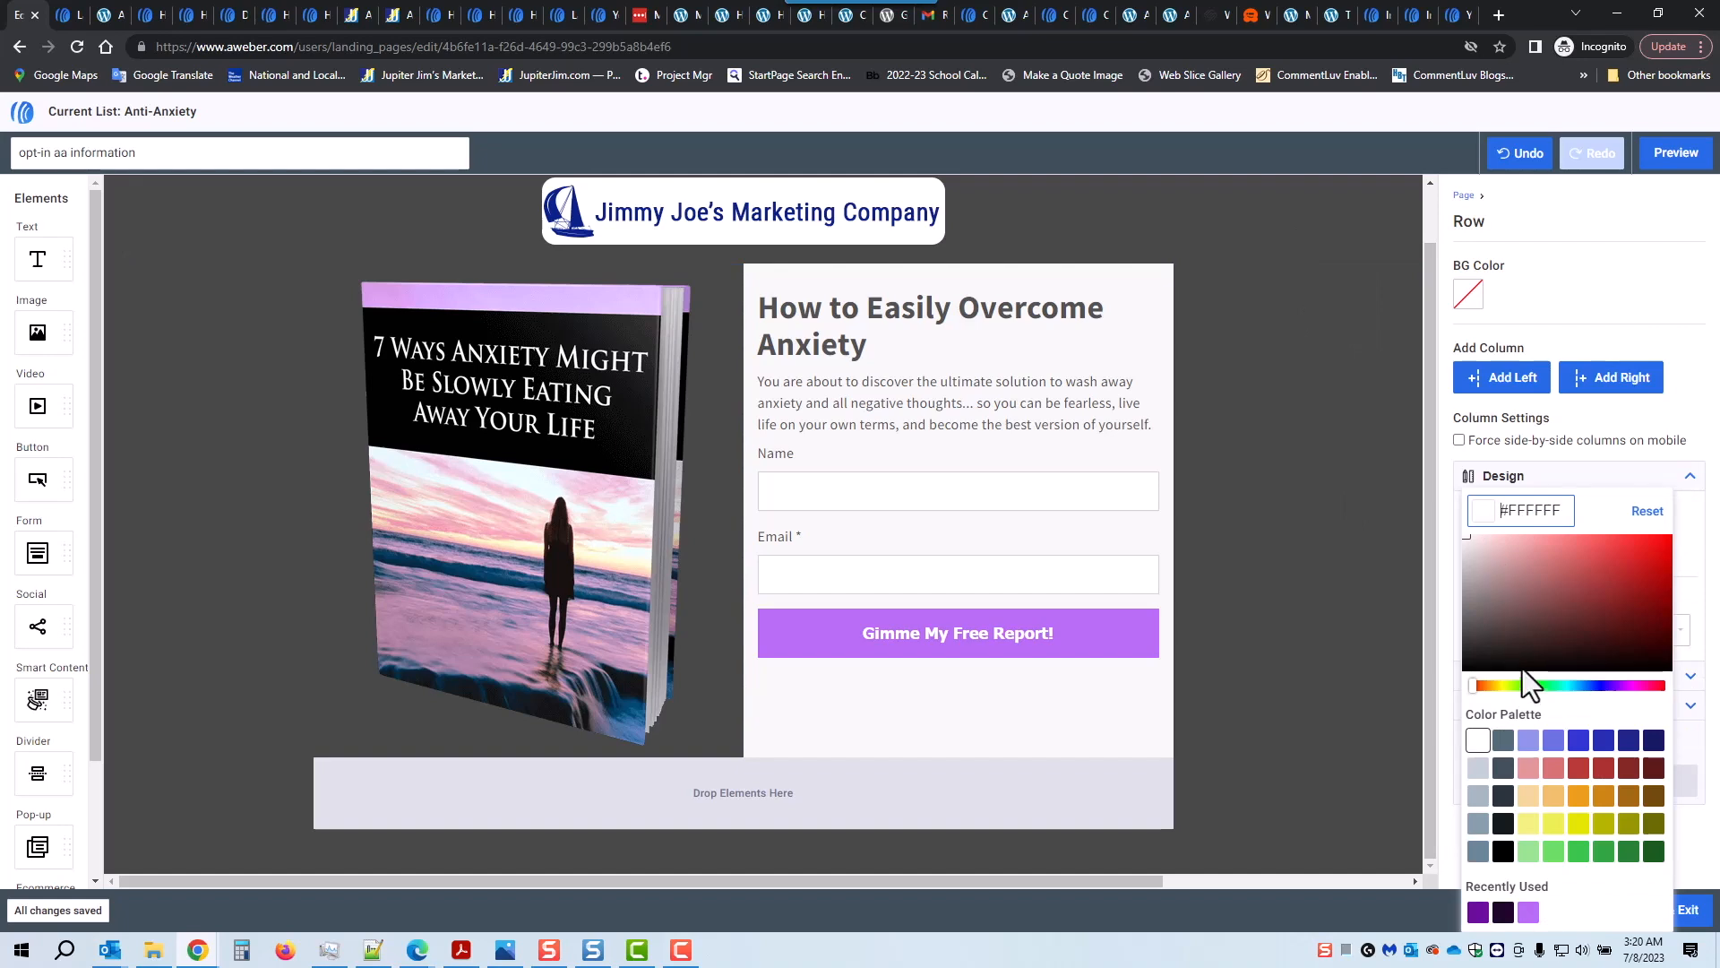
pyautogui.click(1532, 824)
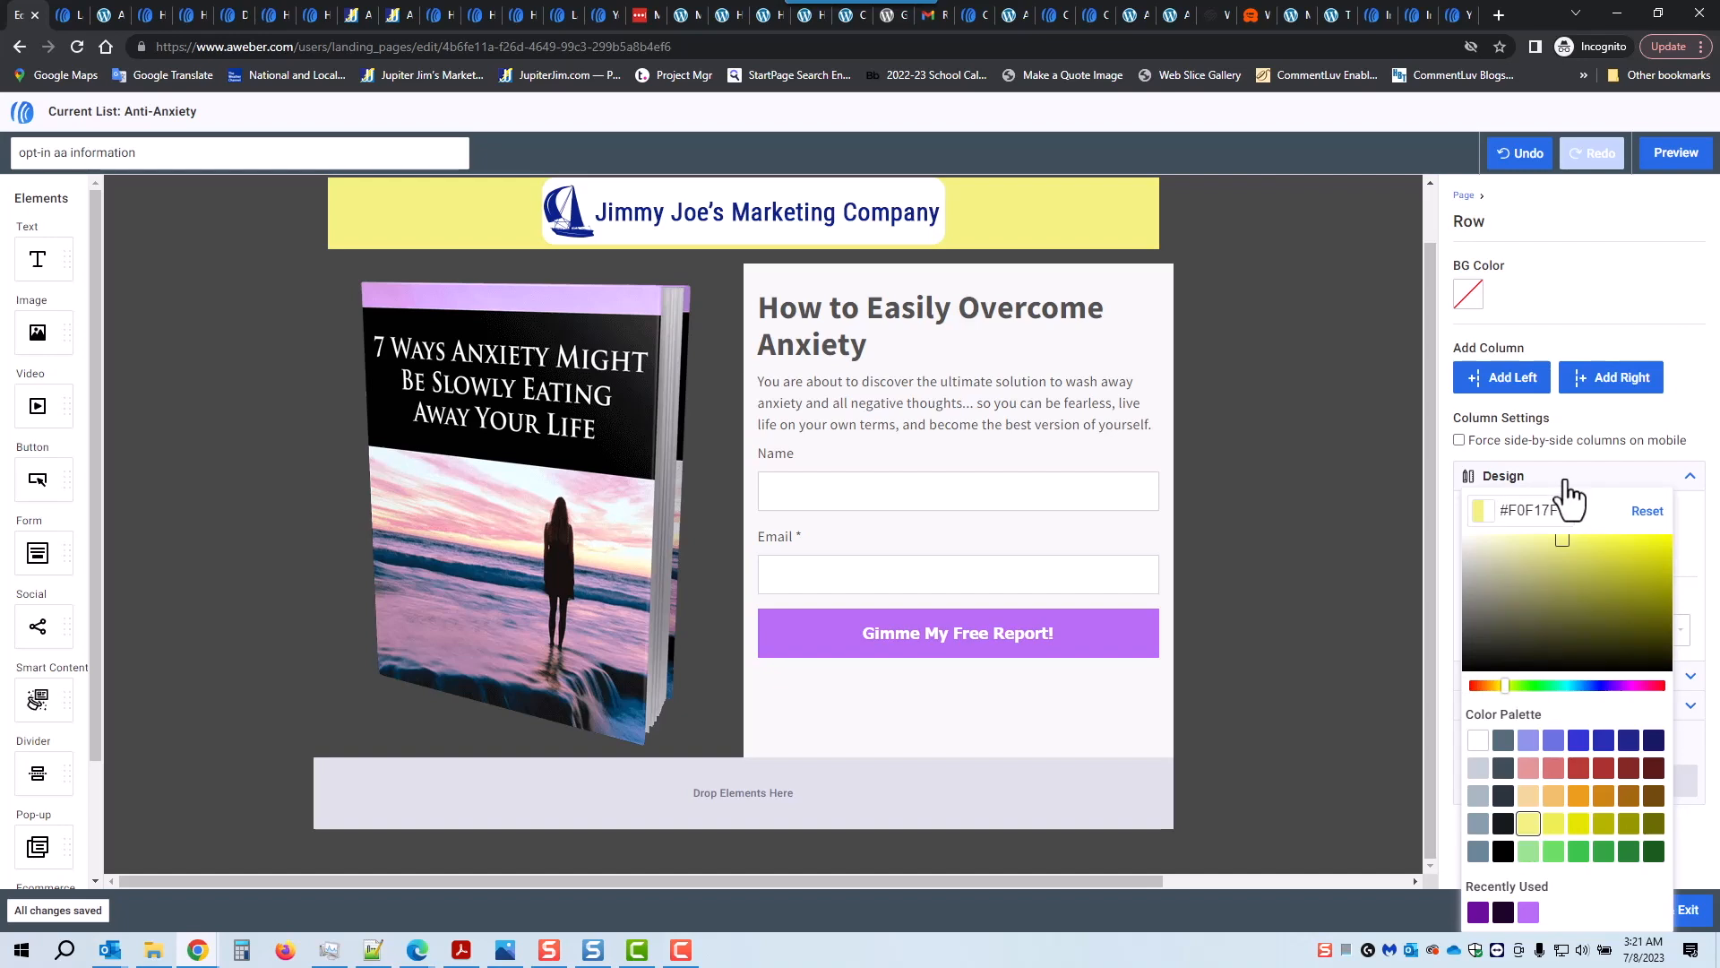
pyautogui.click(1519, 154)
pyautogui.click(1331, 355)
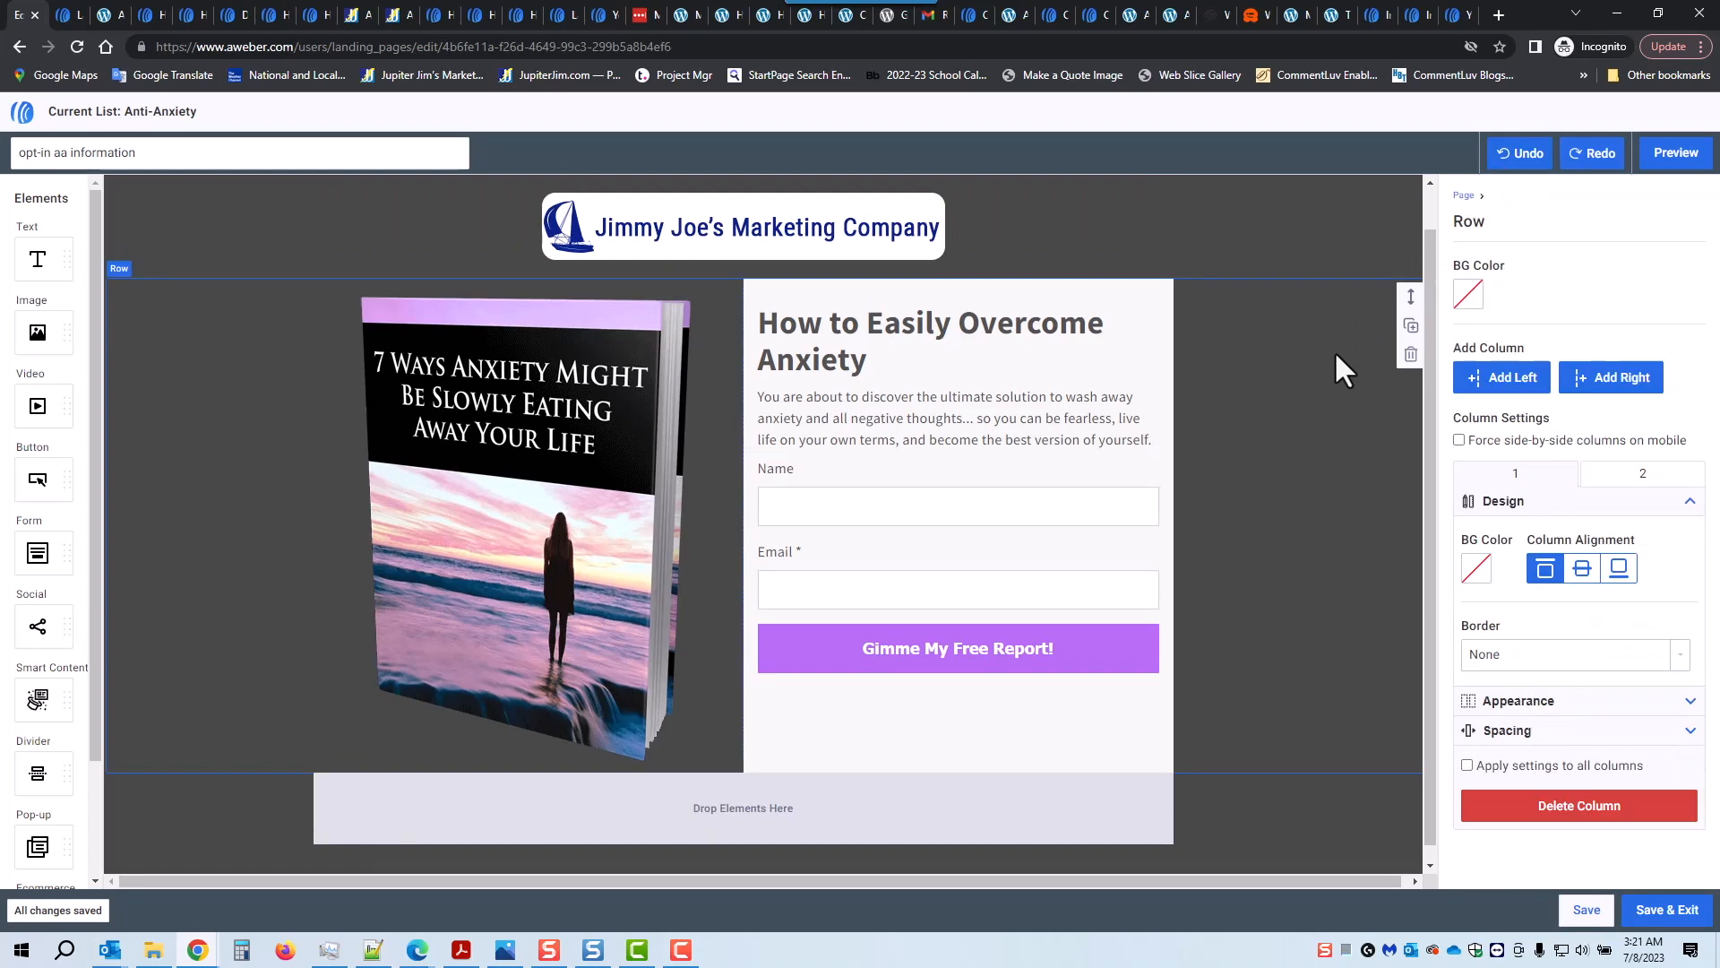
# Step: In Template Styles, change the page background colour to light purple-blue #9DA1ED
pyautogui.click(1468, 195)
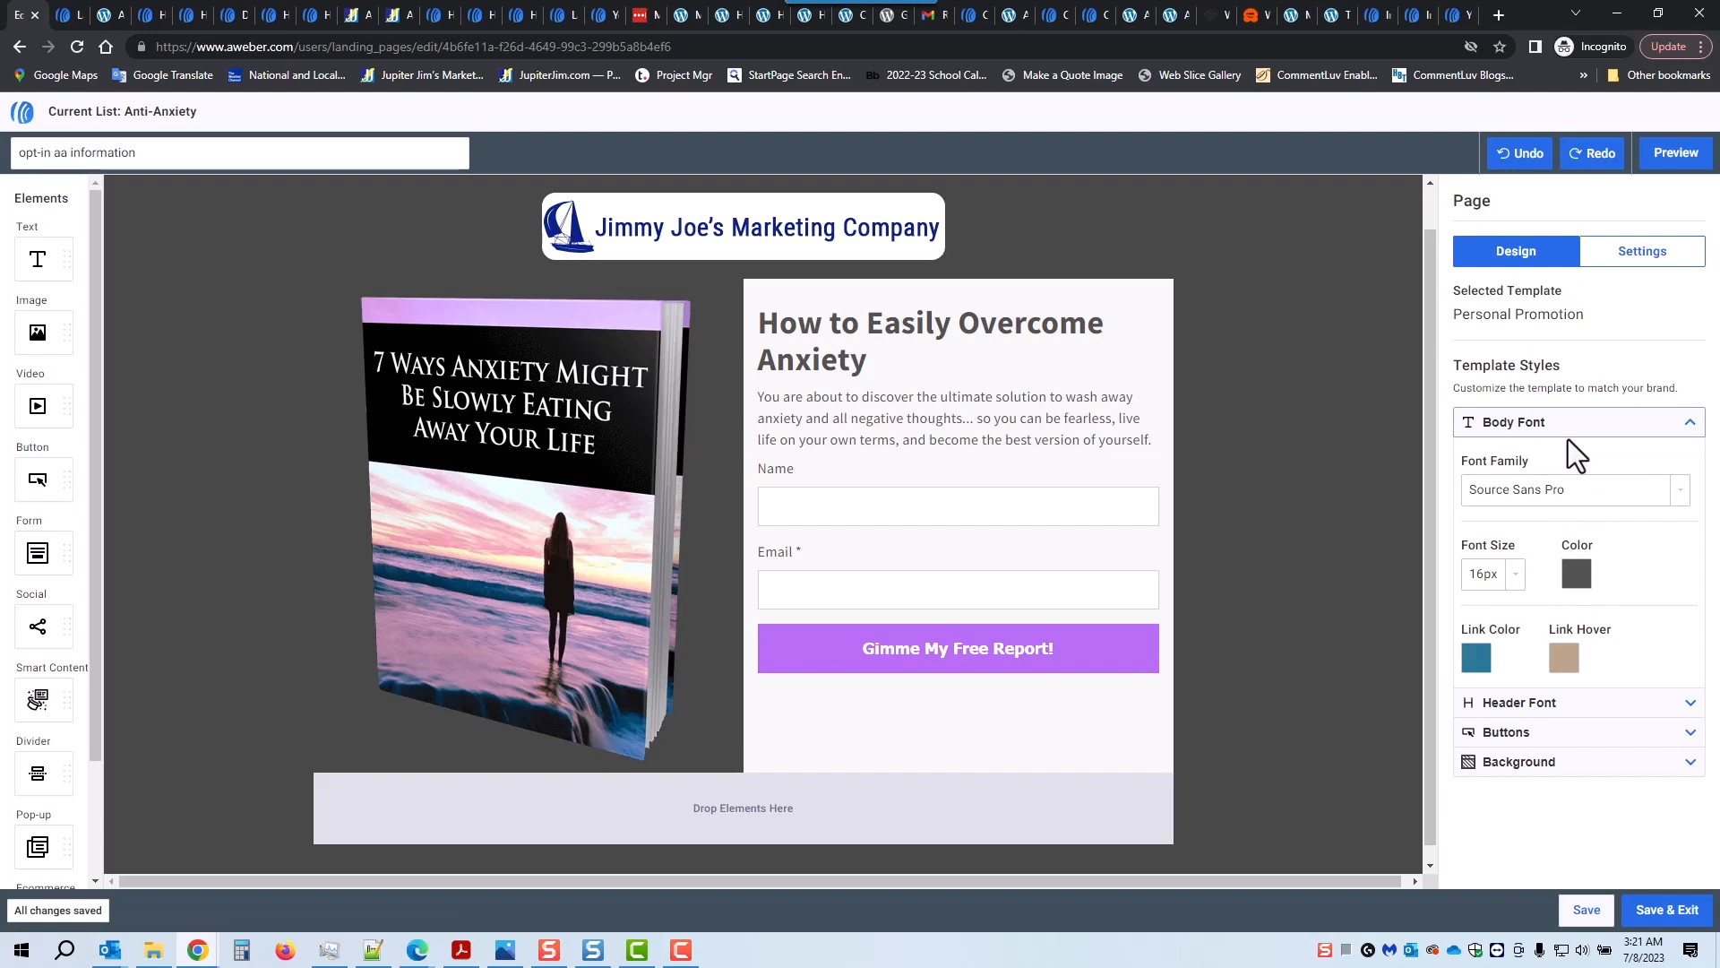
pyautogui.click(1608, 766)
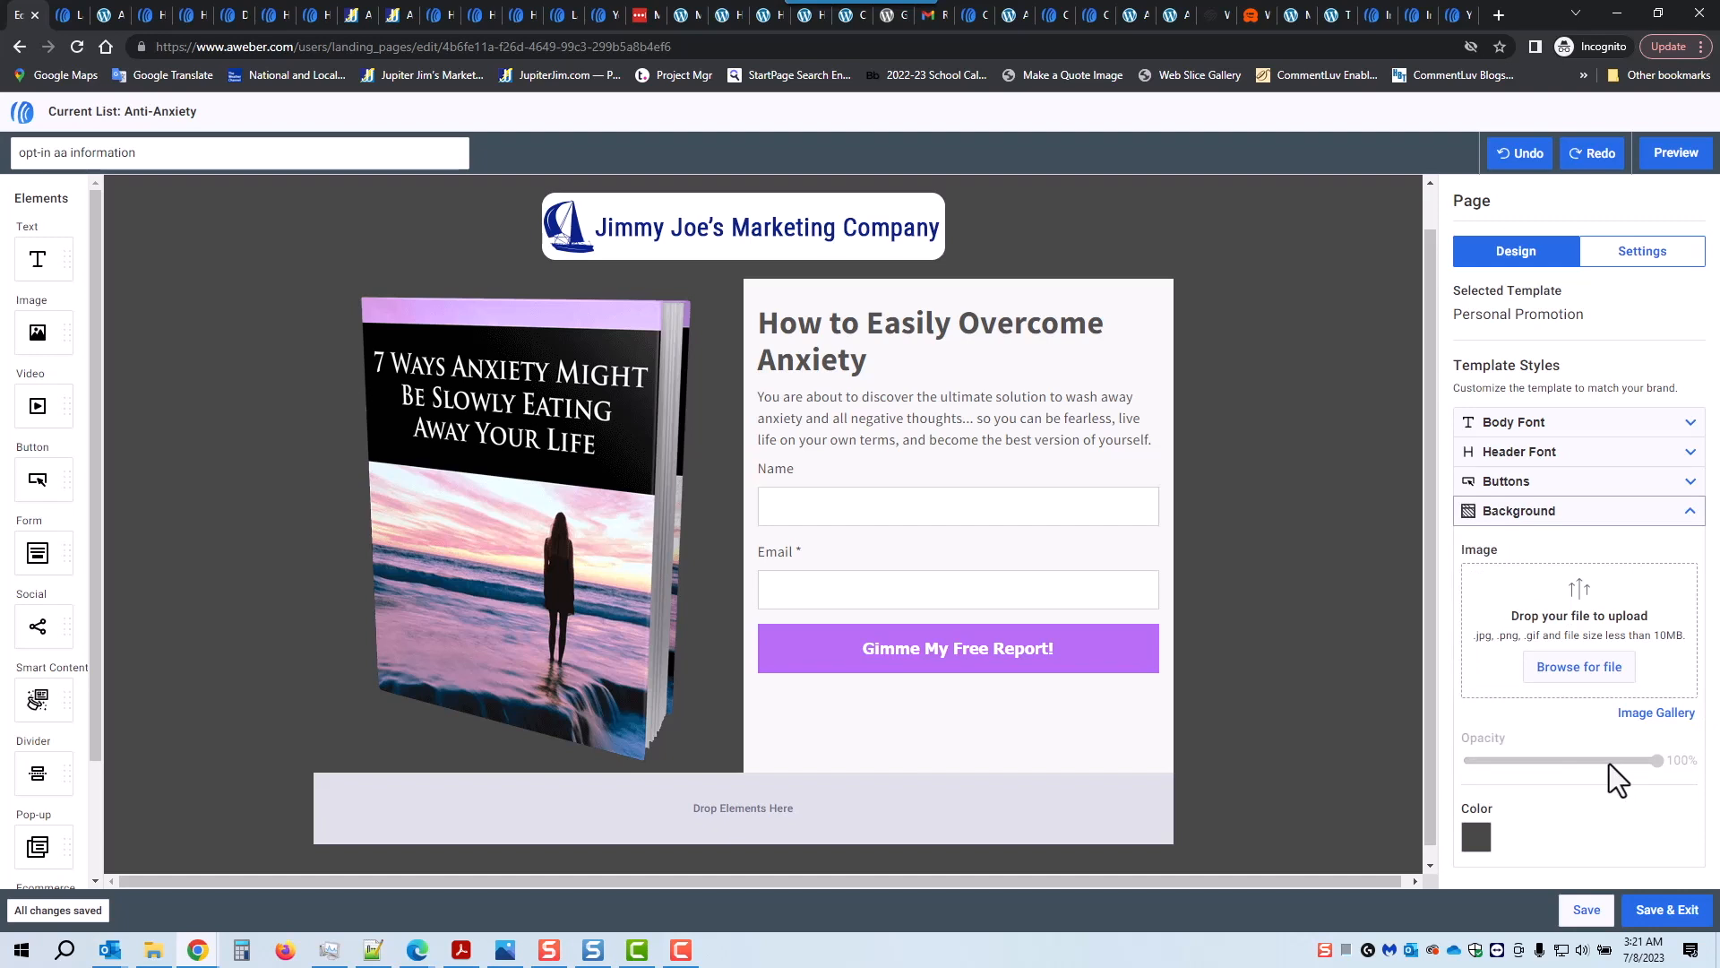
pyautogui.click(1485, 841)
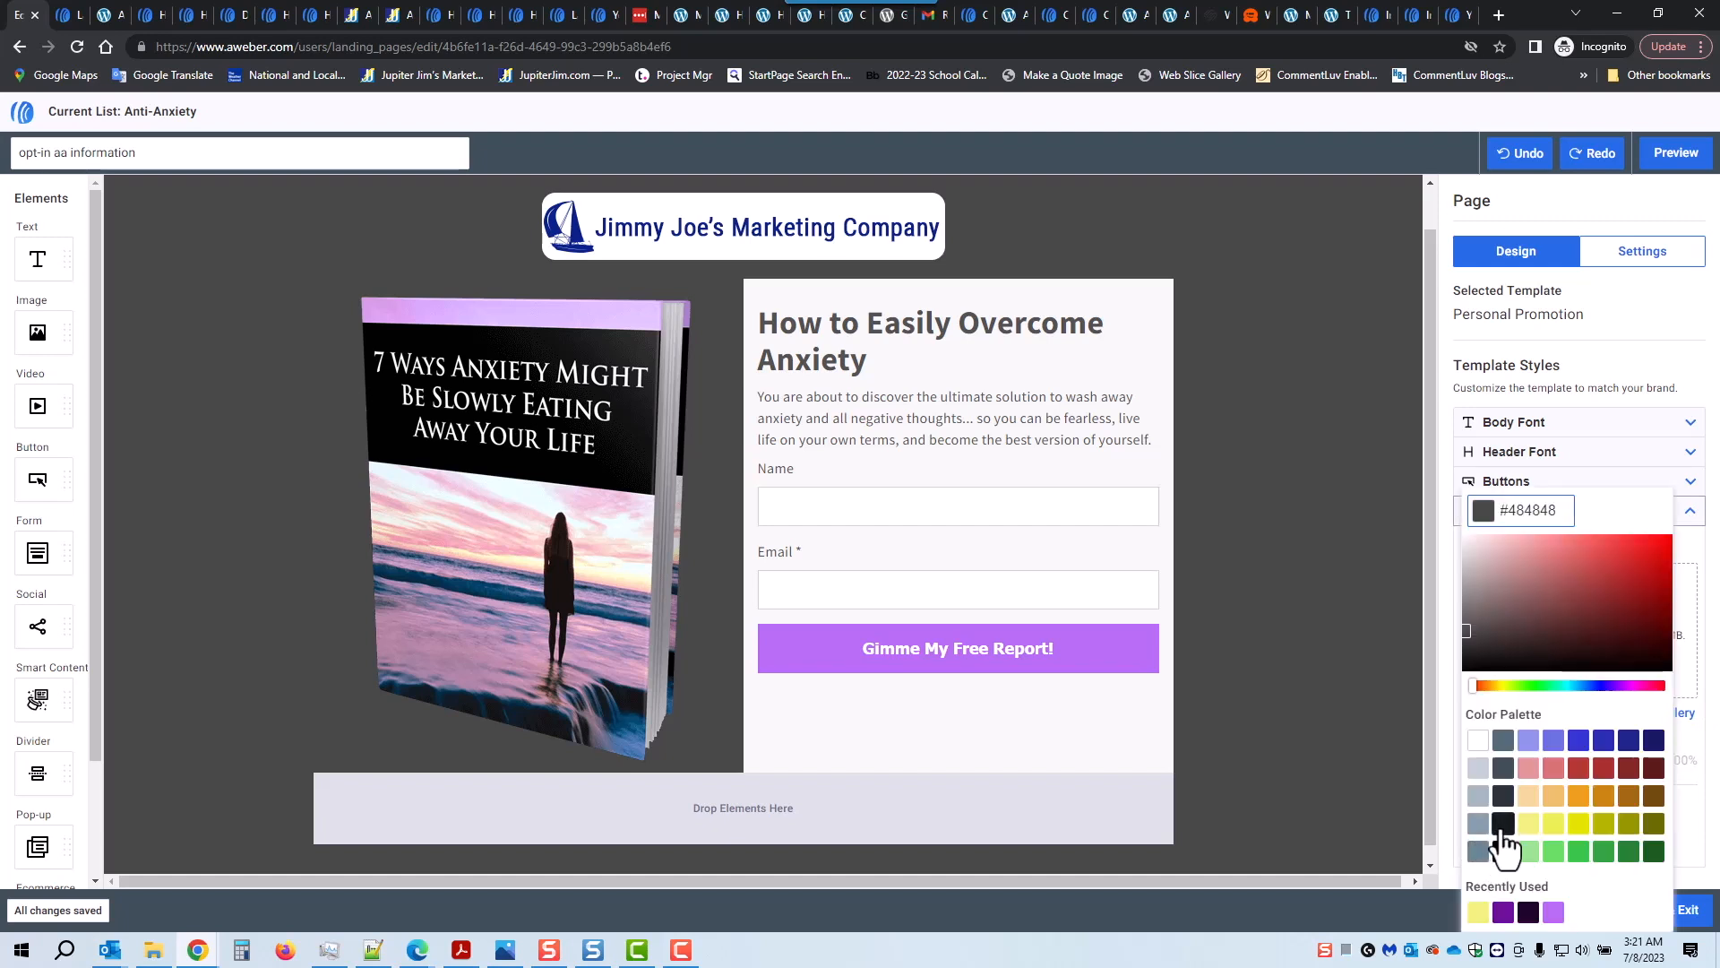
pyautogui.click(1529, 742)
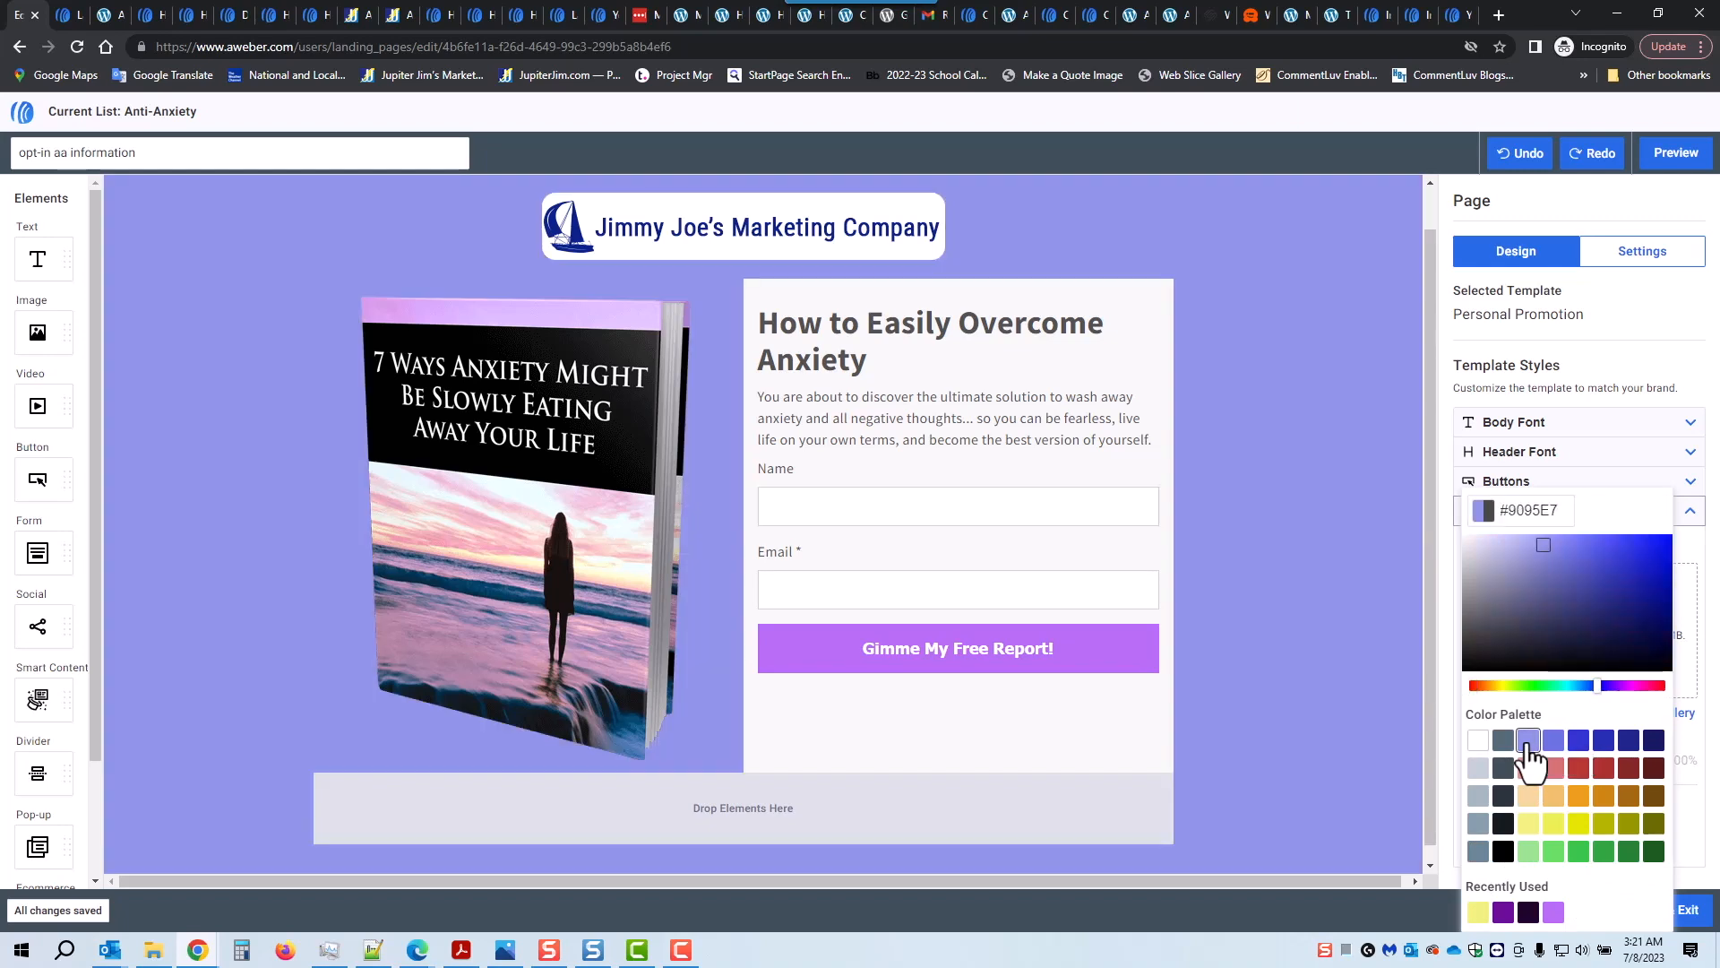
pyautogui.click(1536, 542)
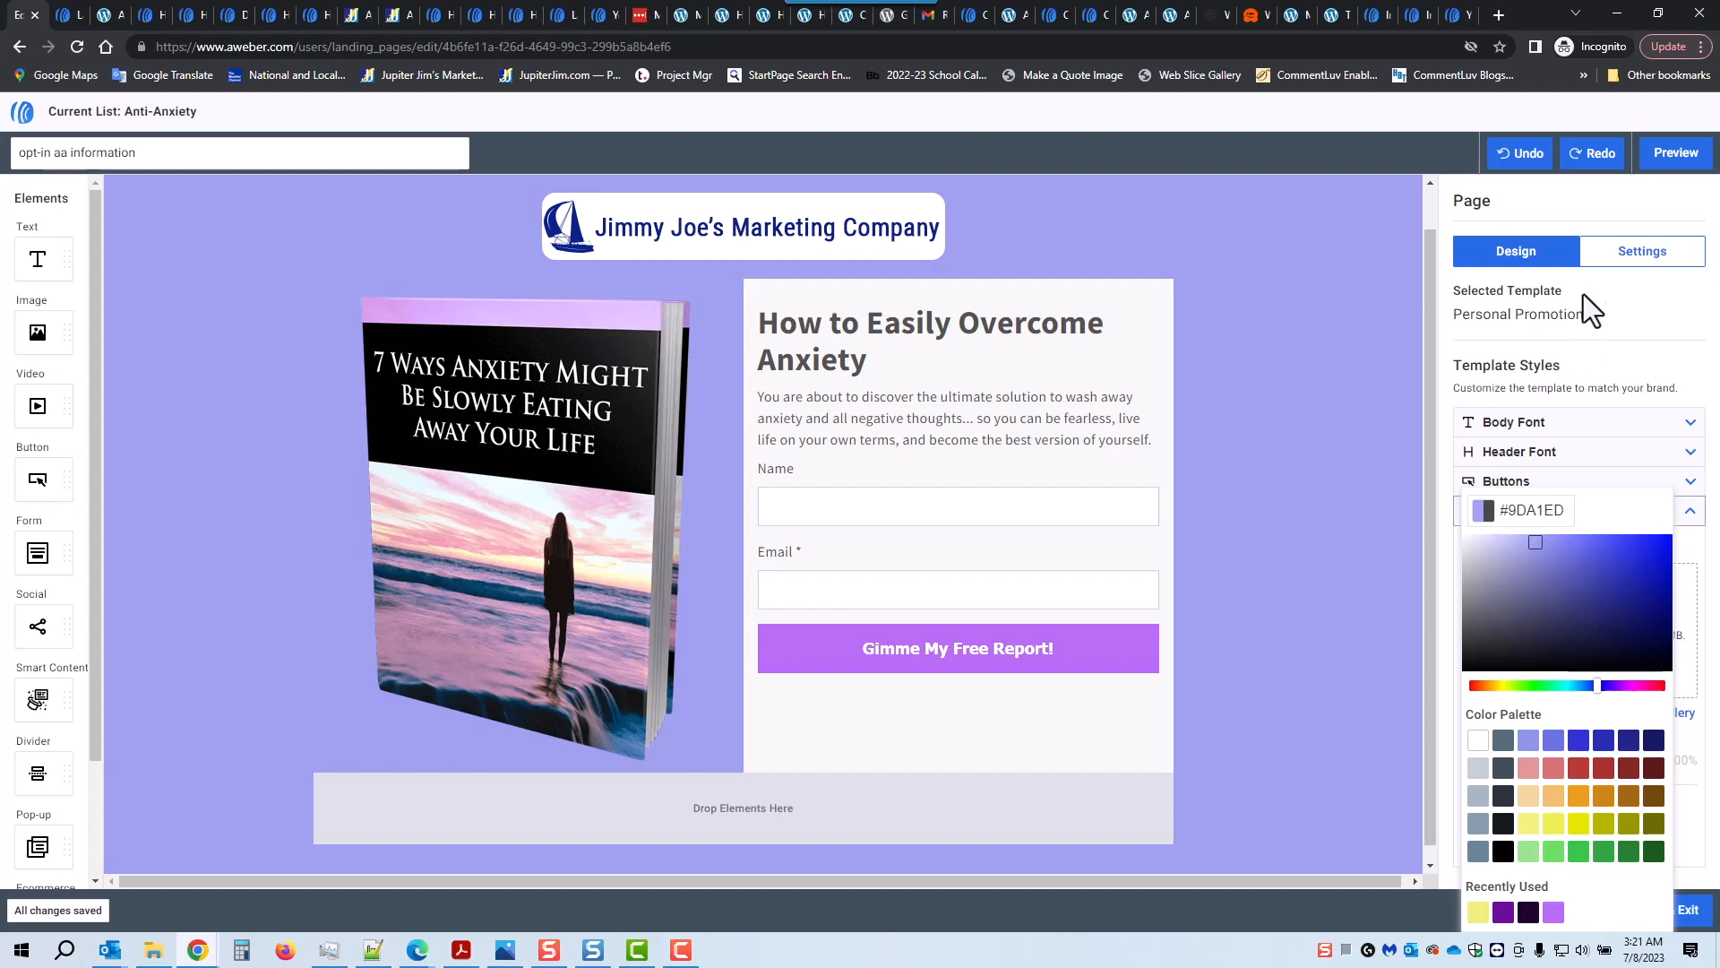
pyautogui.click(1588, 198)
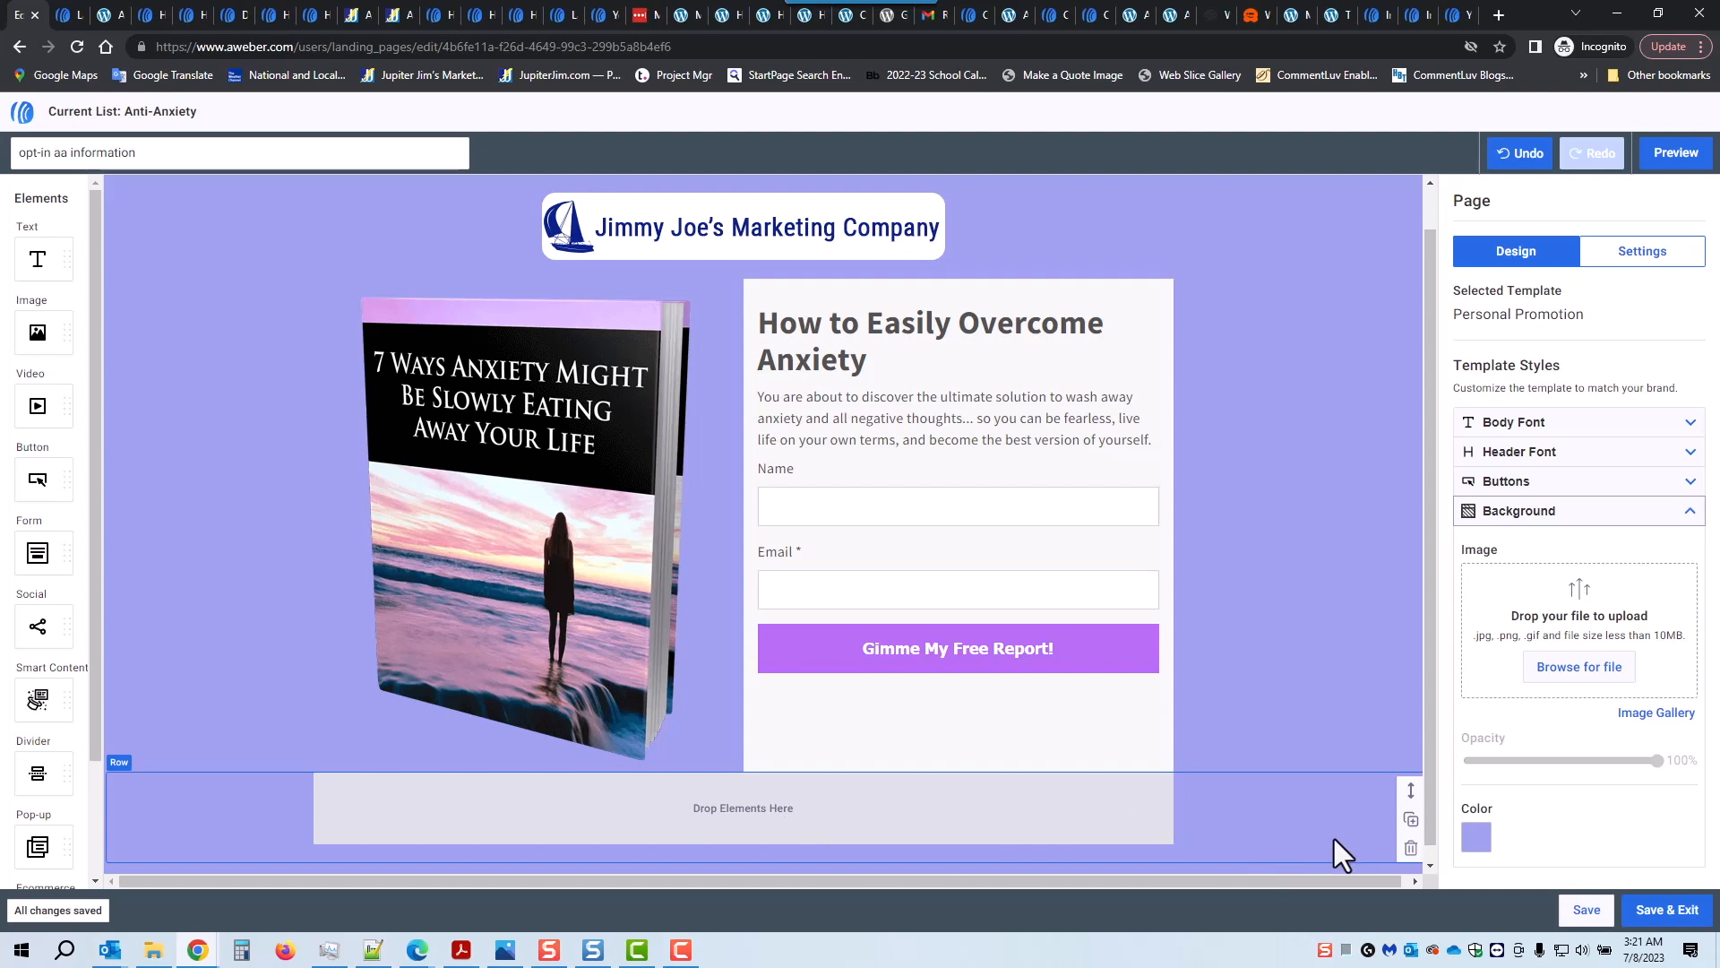
pyautogui.click(1412, 849)
pyautogui.scroll(-1, 951, 794)
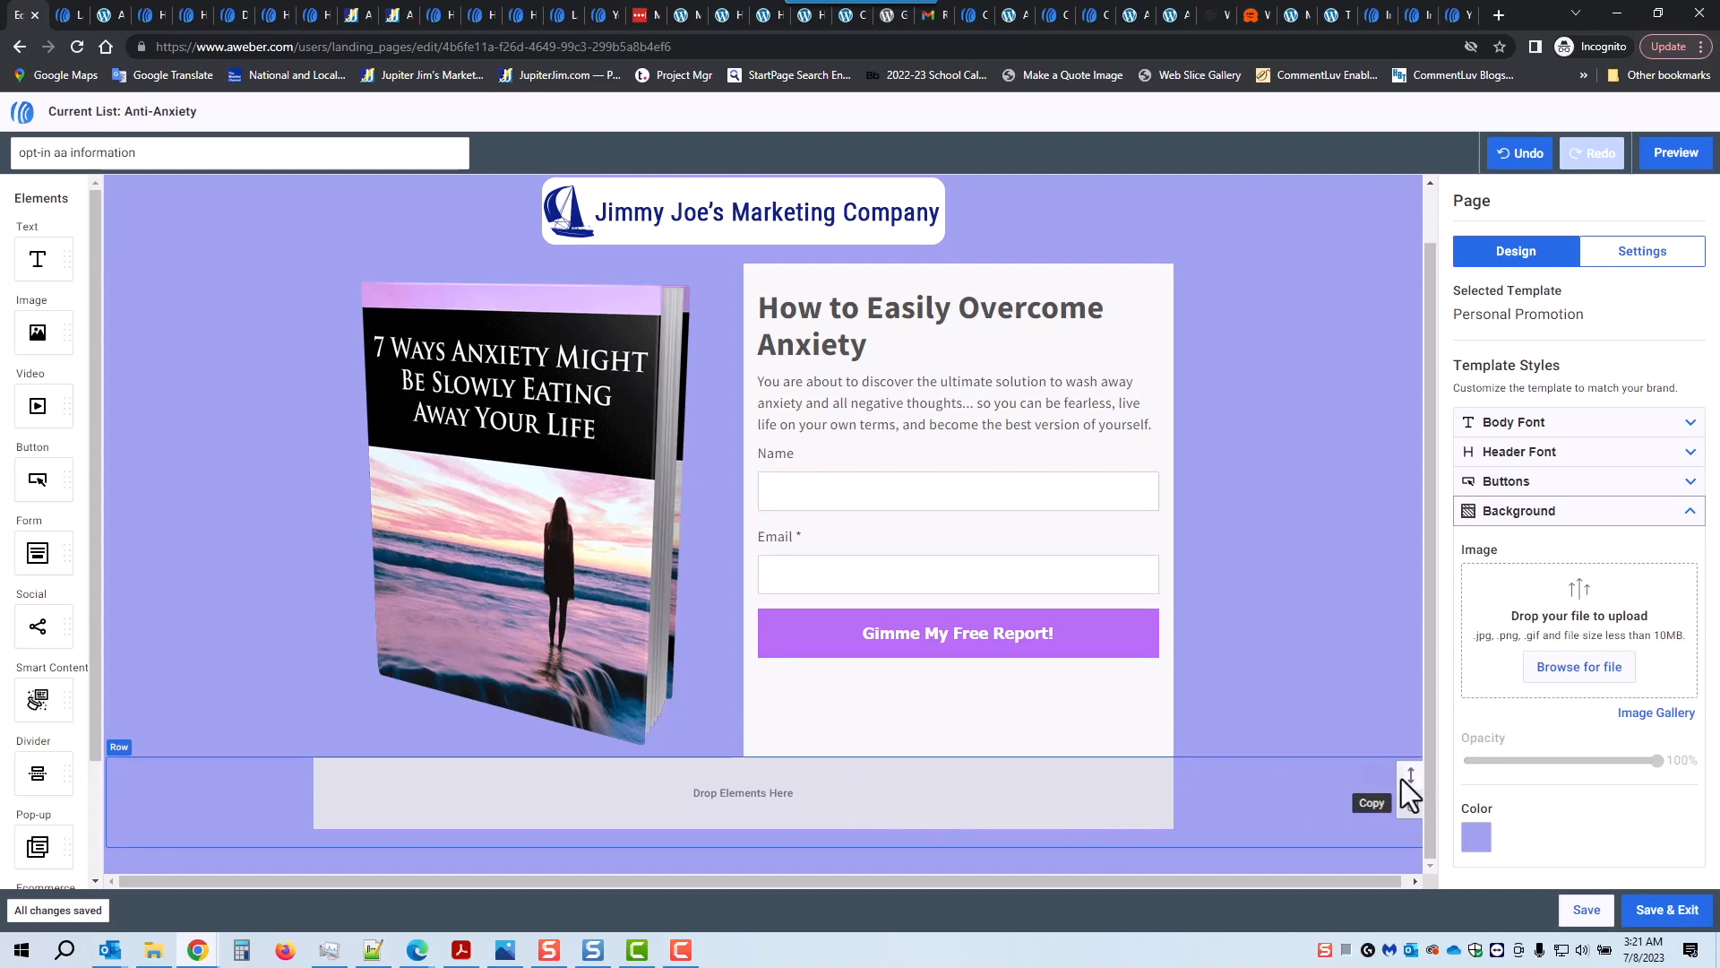
pyautogui.moveTo(1407, 769); pyautogui.dragTo(1389, 880)
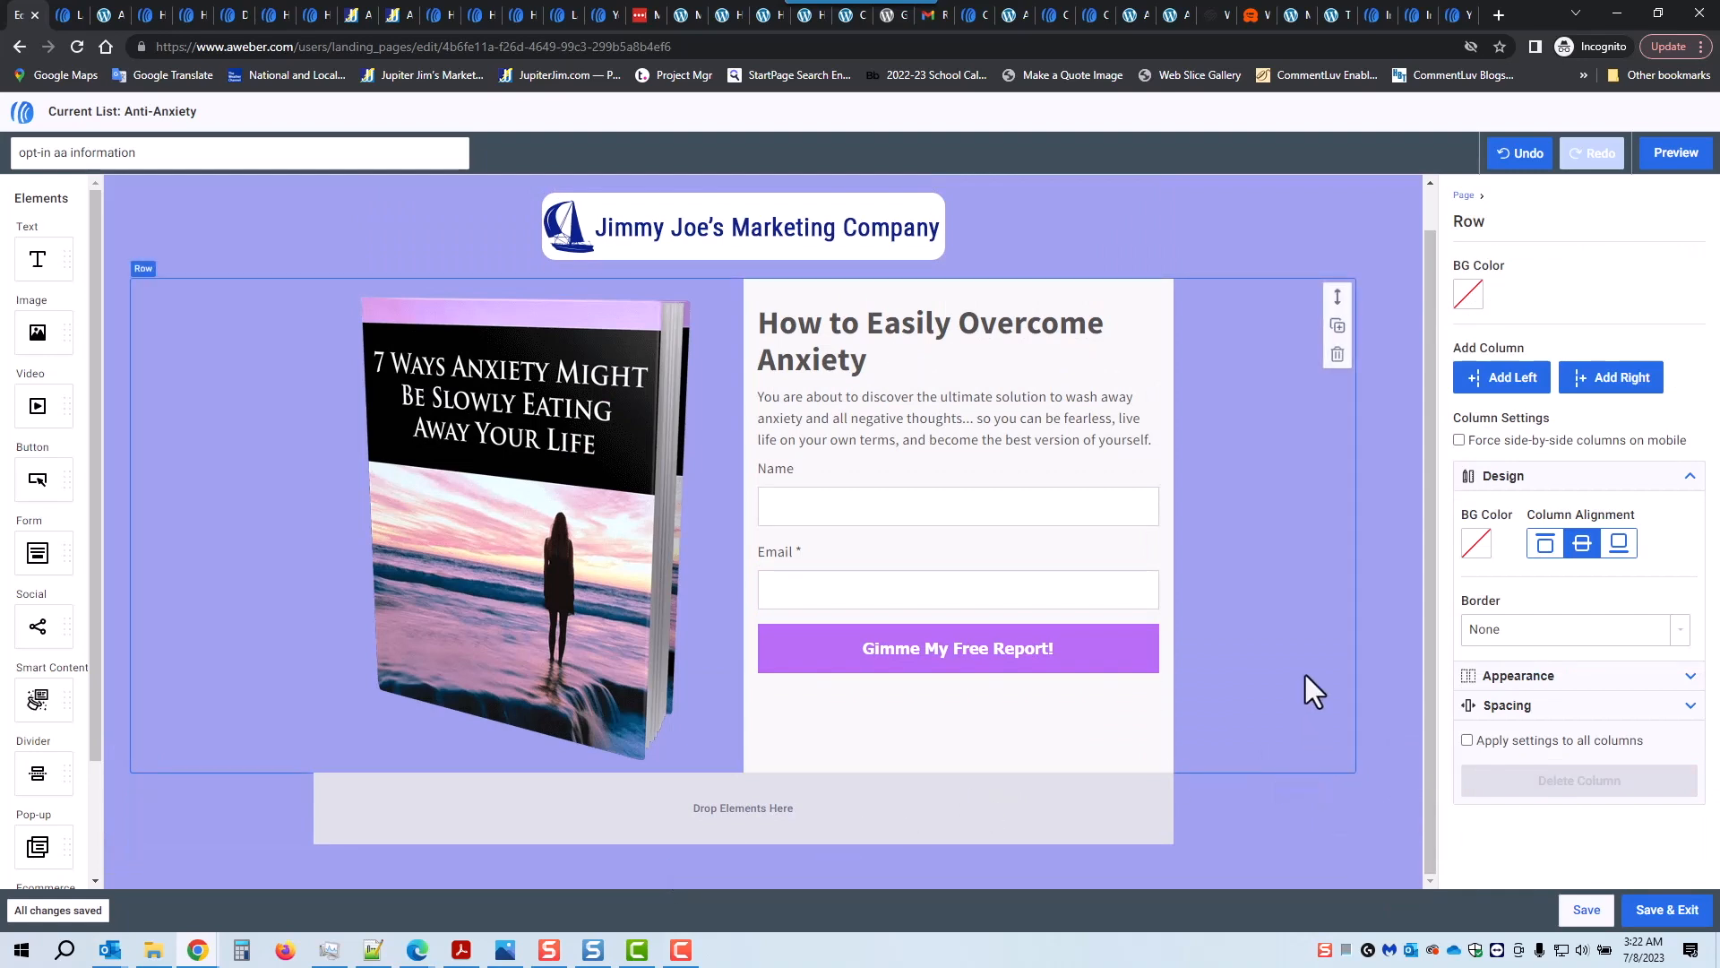
pyautogui.click(1668, 157)
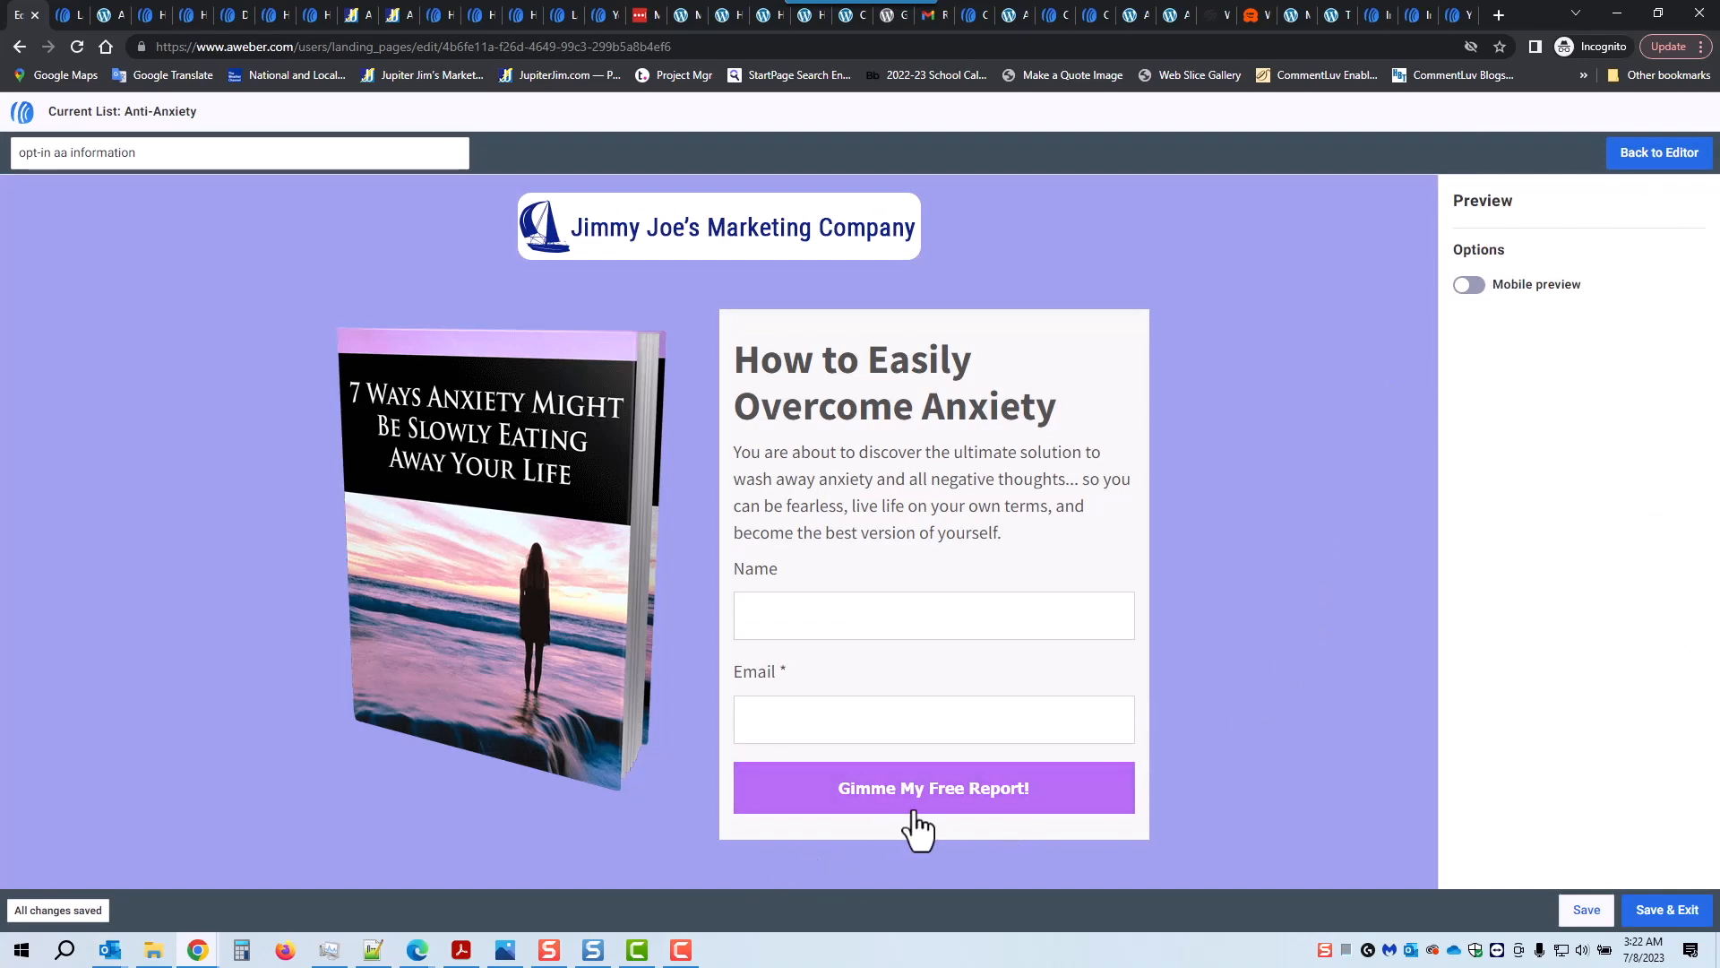
pyautogui.click(1474, 287)
pyautogui.moveTo(853, 350); pyautogui.dragTo(876, 711)
pyautogui.click(1662, 159)
# Step: Save the opt-in aa information page, exit the editor, and review the setup flowchart
pyautogui.click(1586, 910)
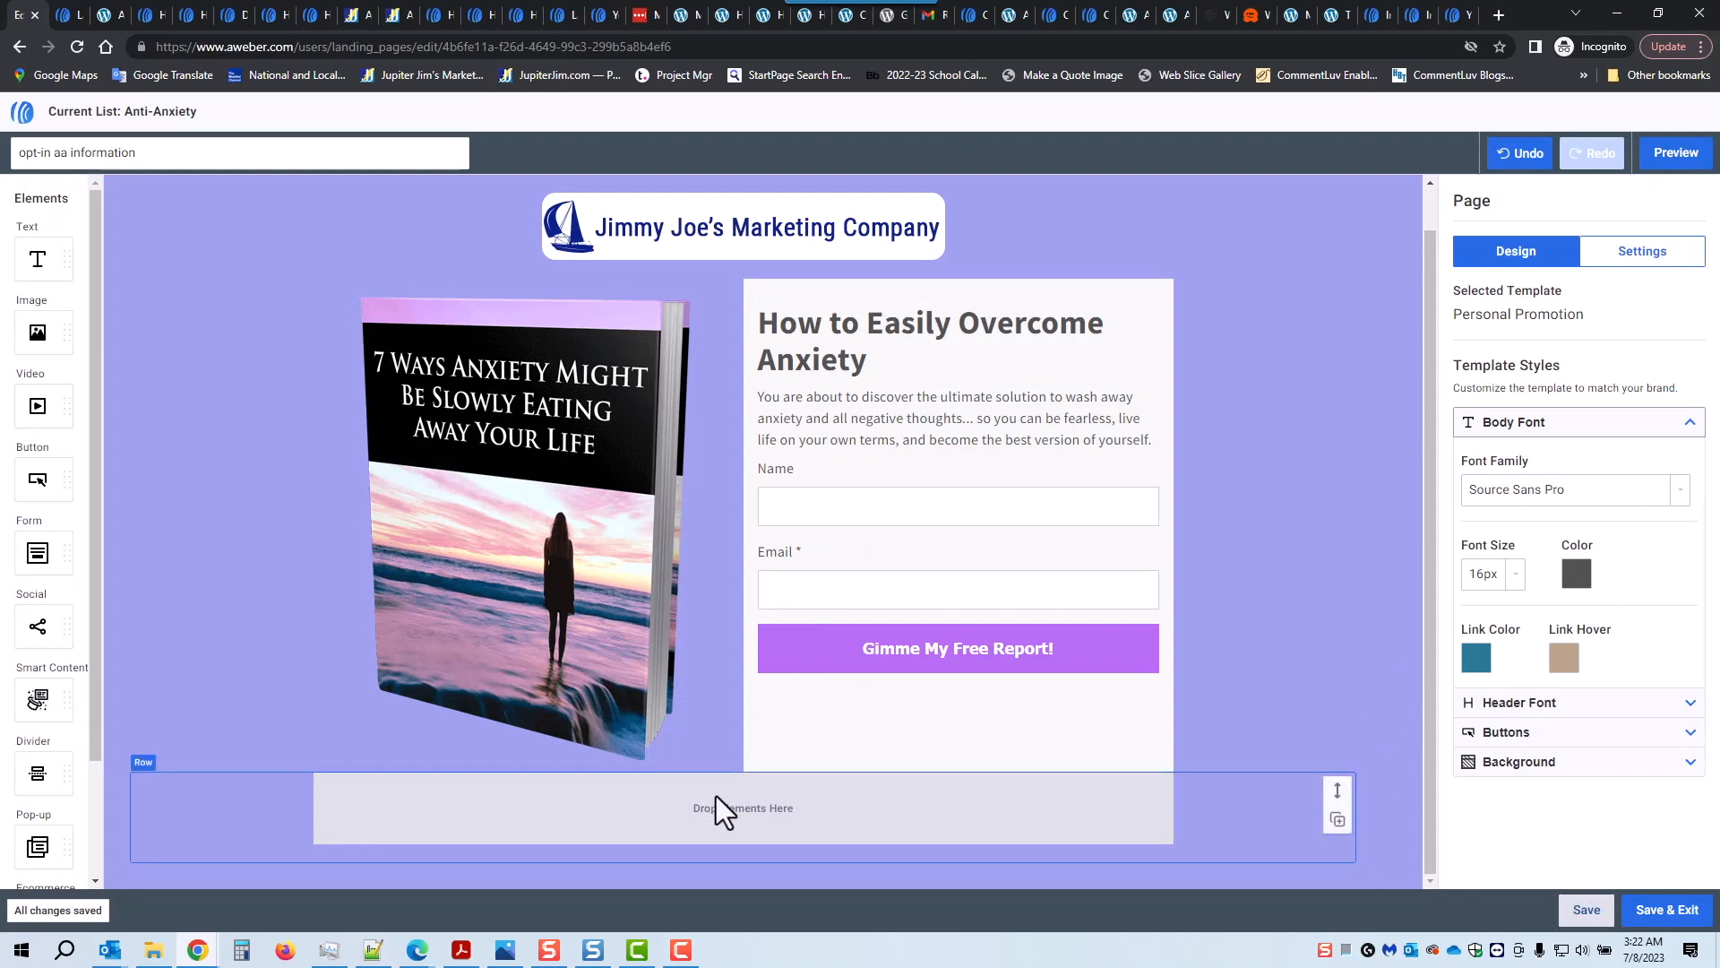
pyautogui.click(1667, 918)
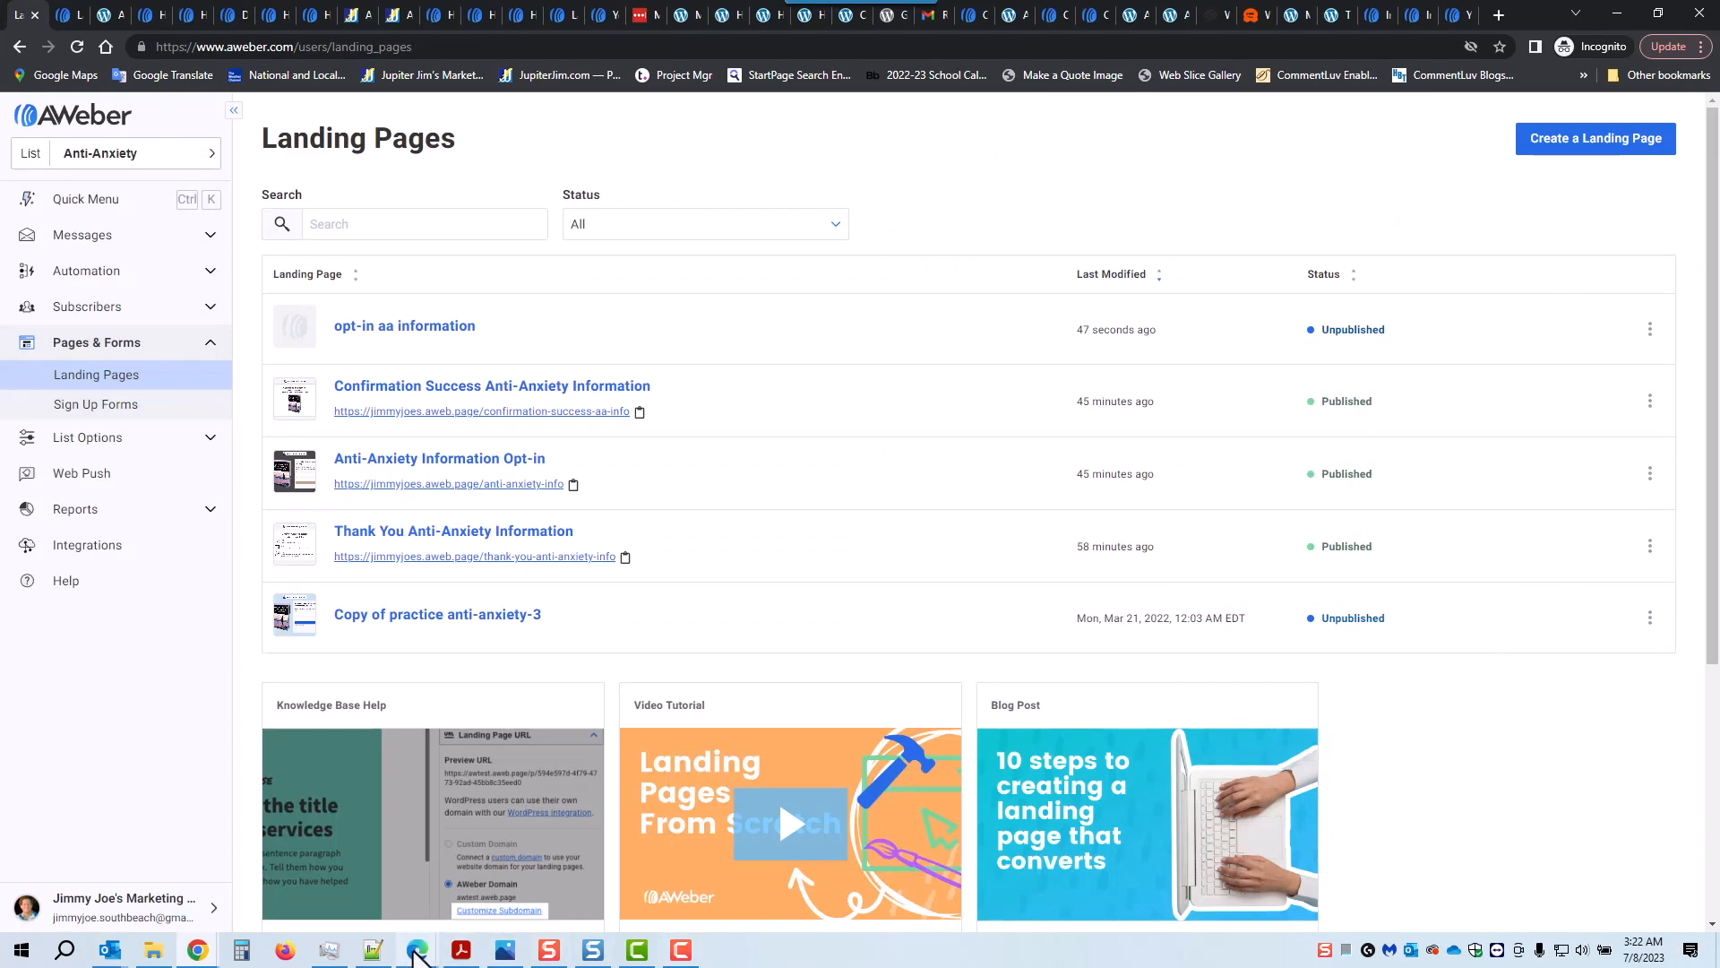
pyautogui.click(505, 949)
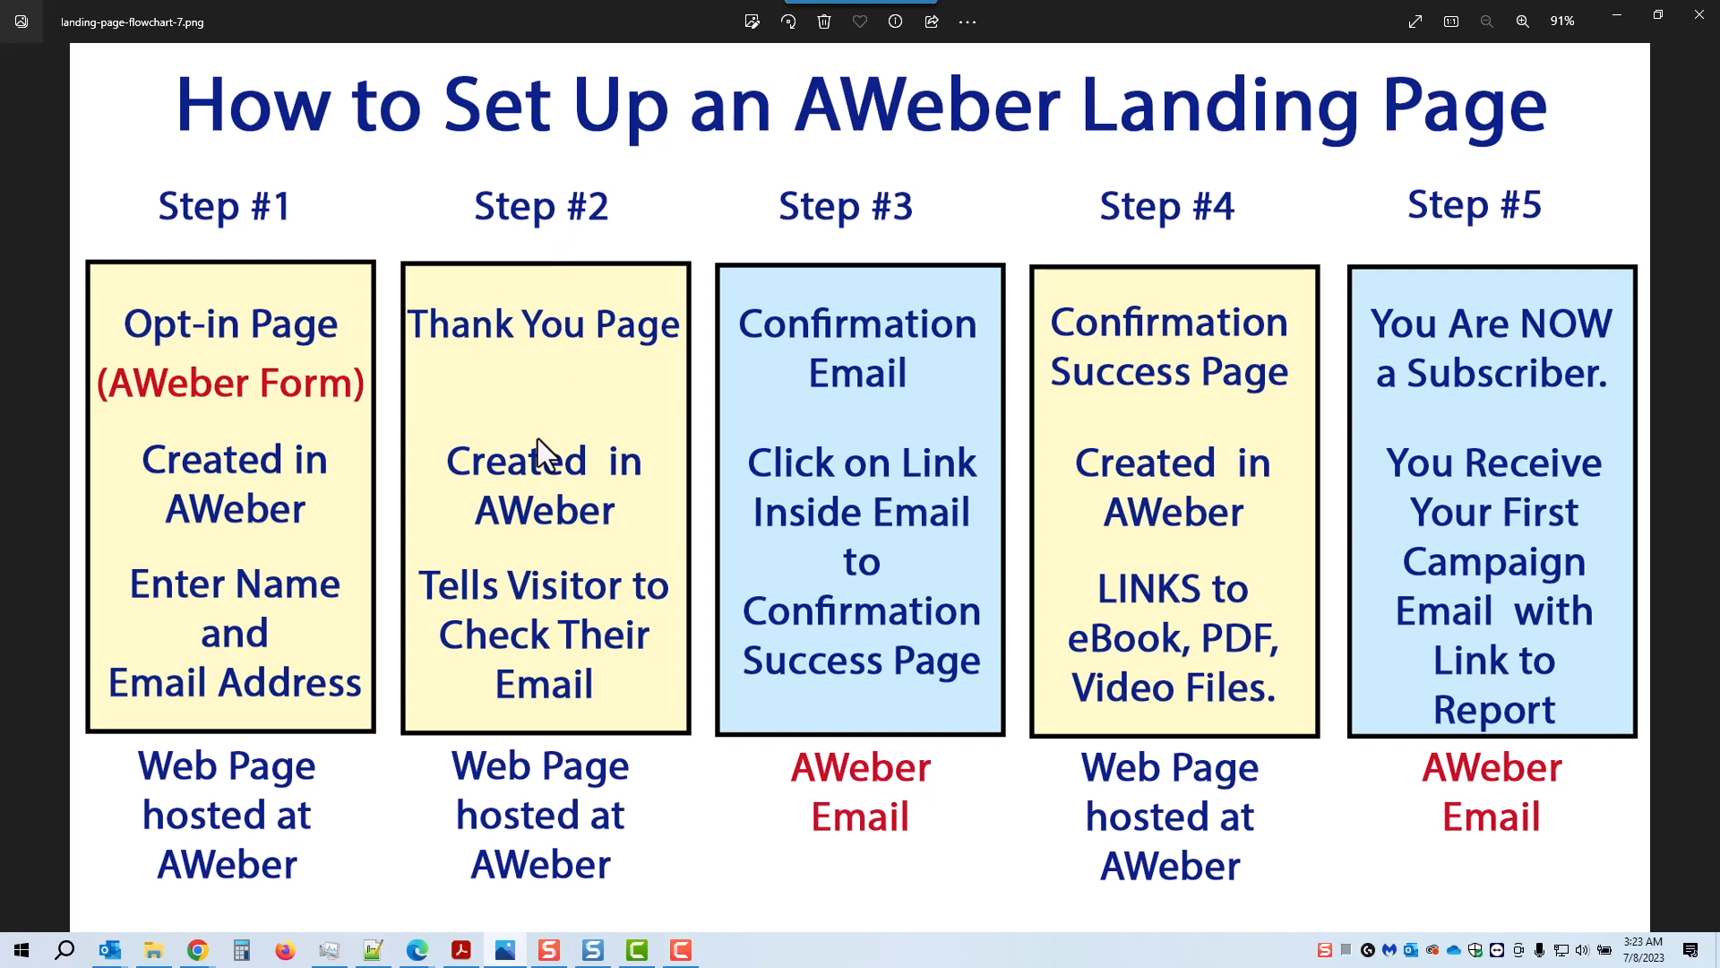
pyautogui.click(1612, 15)
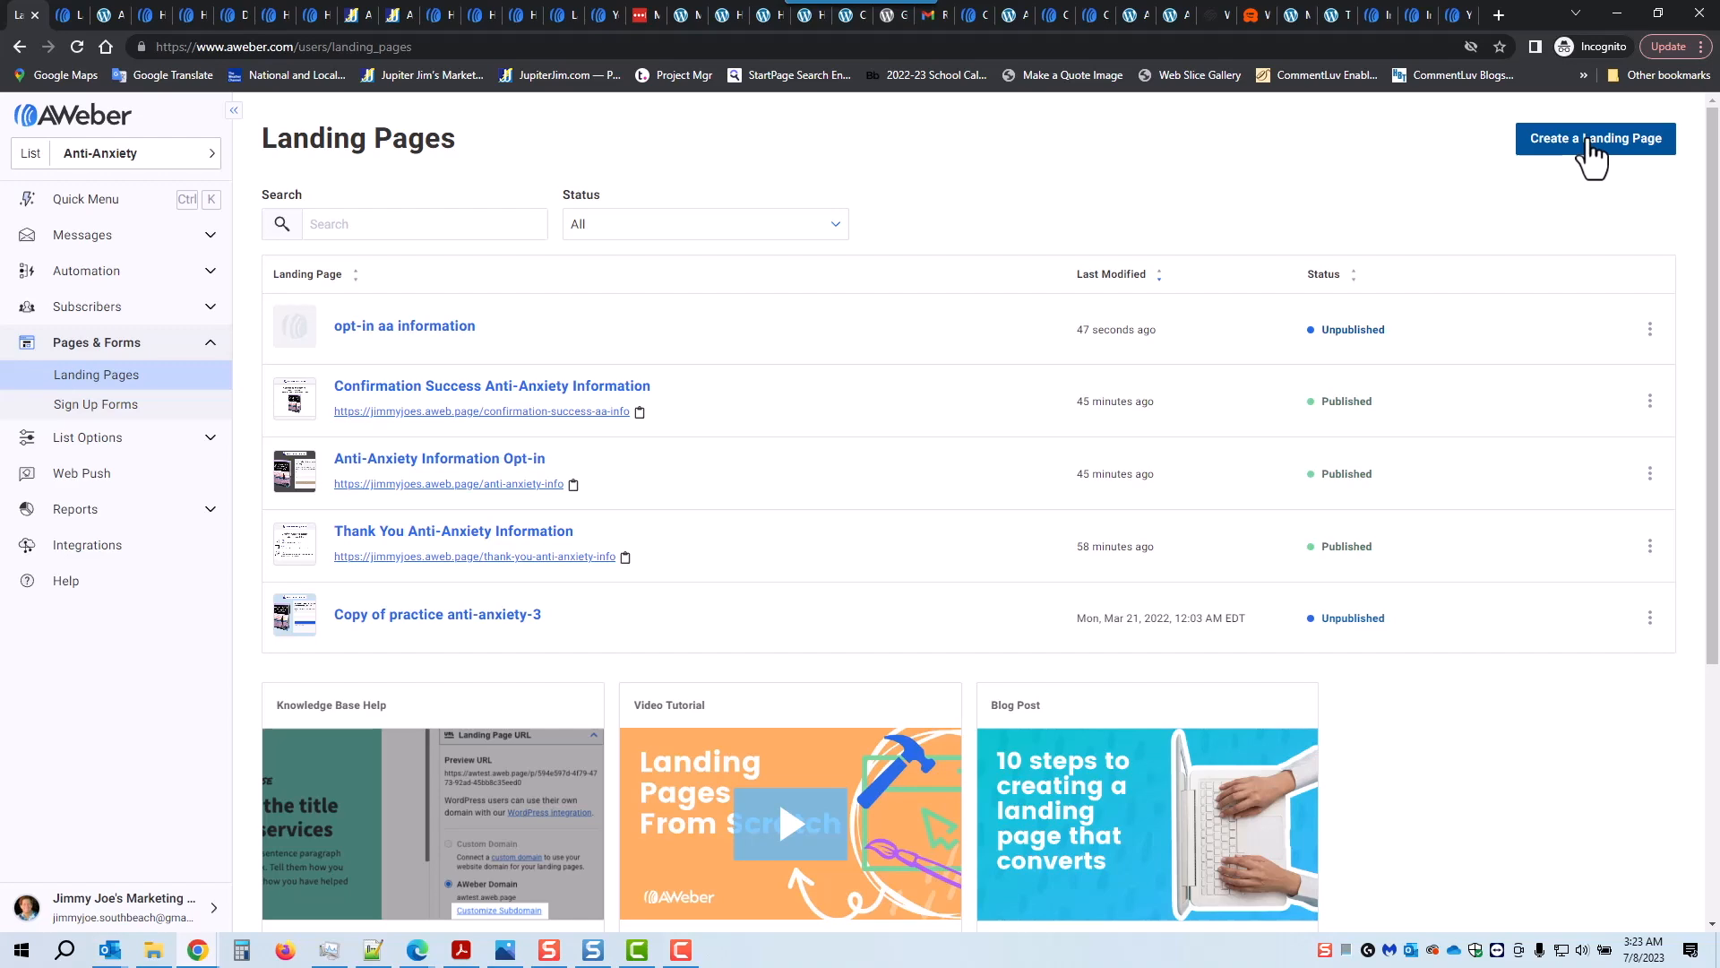
pyautogui.click(1588, 149)
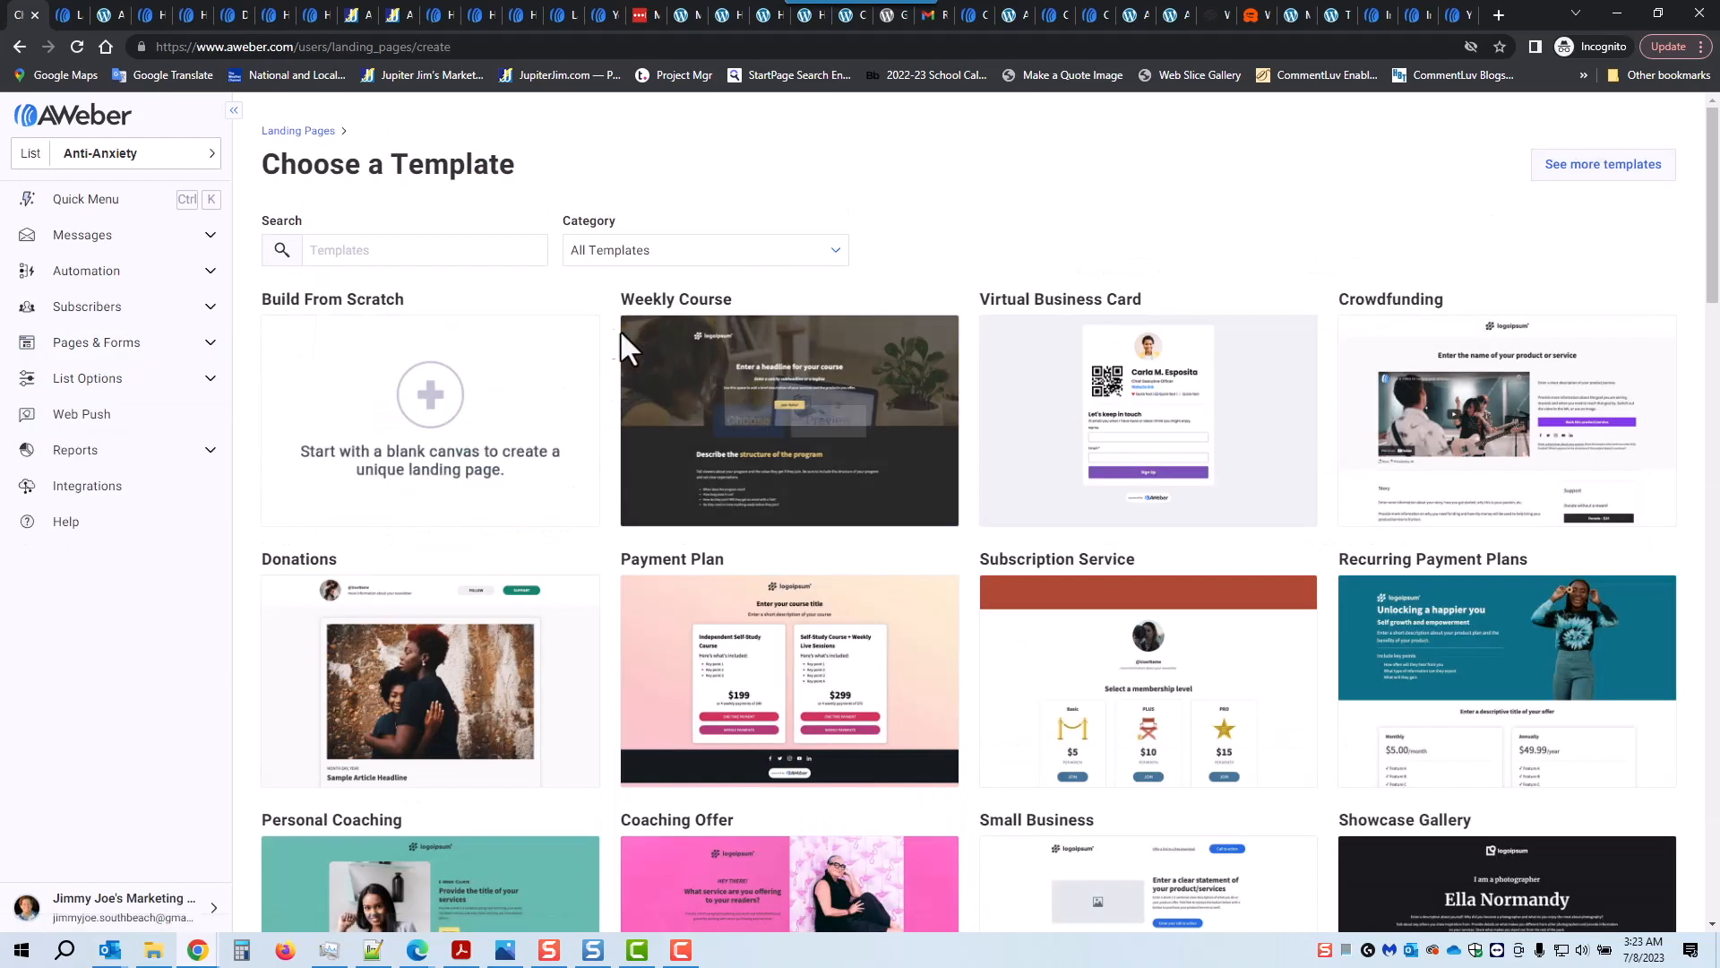
# Step: Filter templates to the Opt In category and choose Confirmed Opt In
pyautogui.click(647, 246)
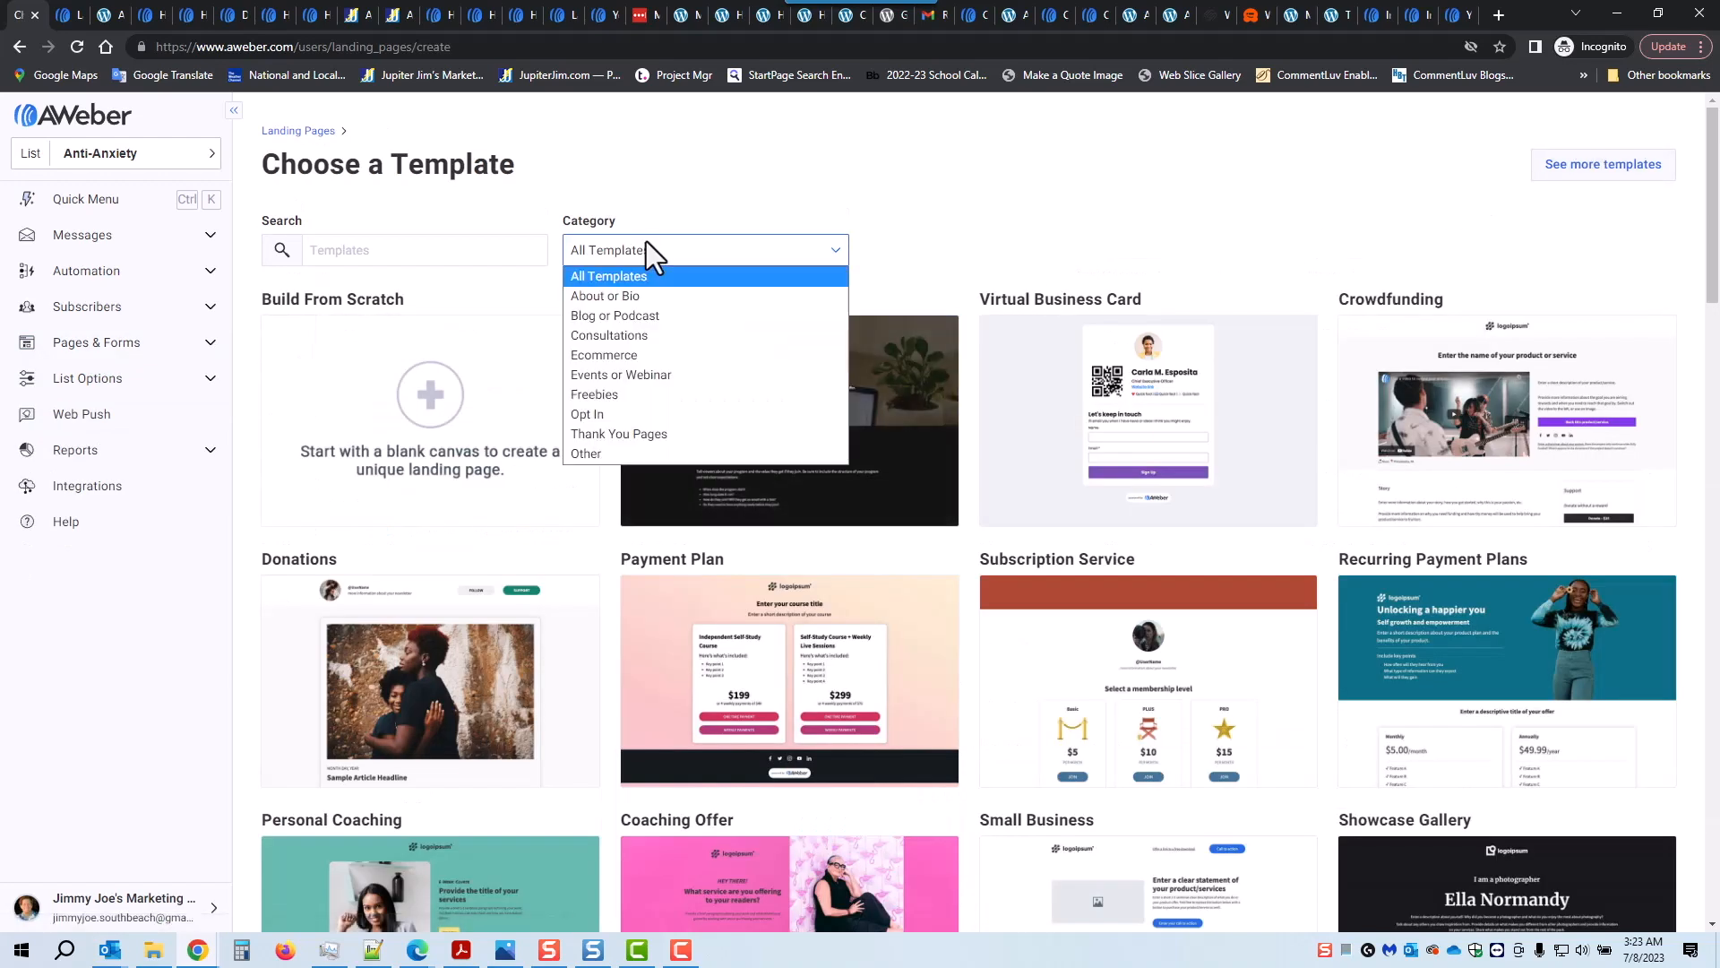
pyautogui.click(620, 418)
pyautogui.moveTo(668, 419)
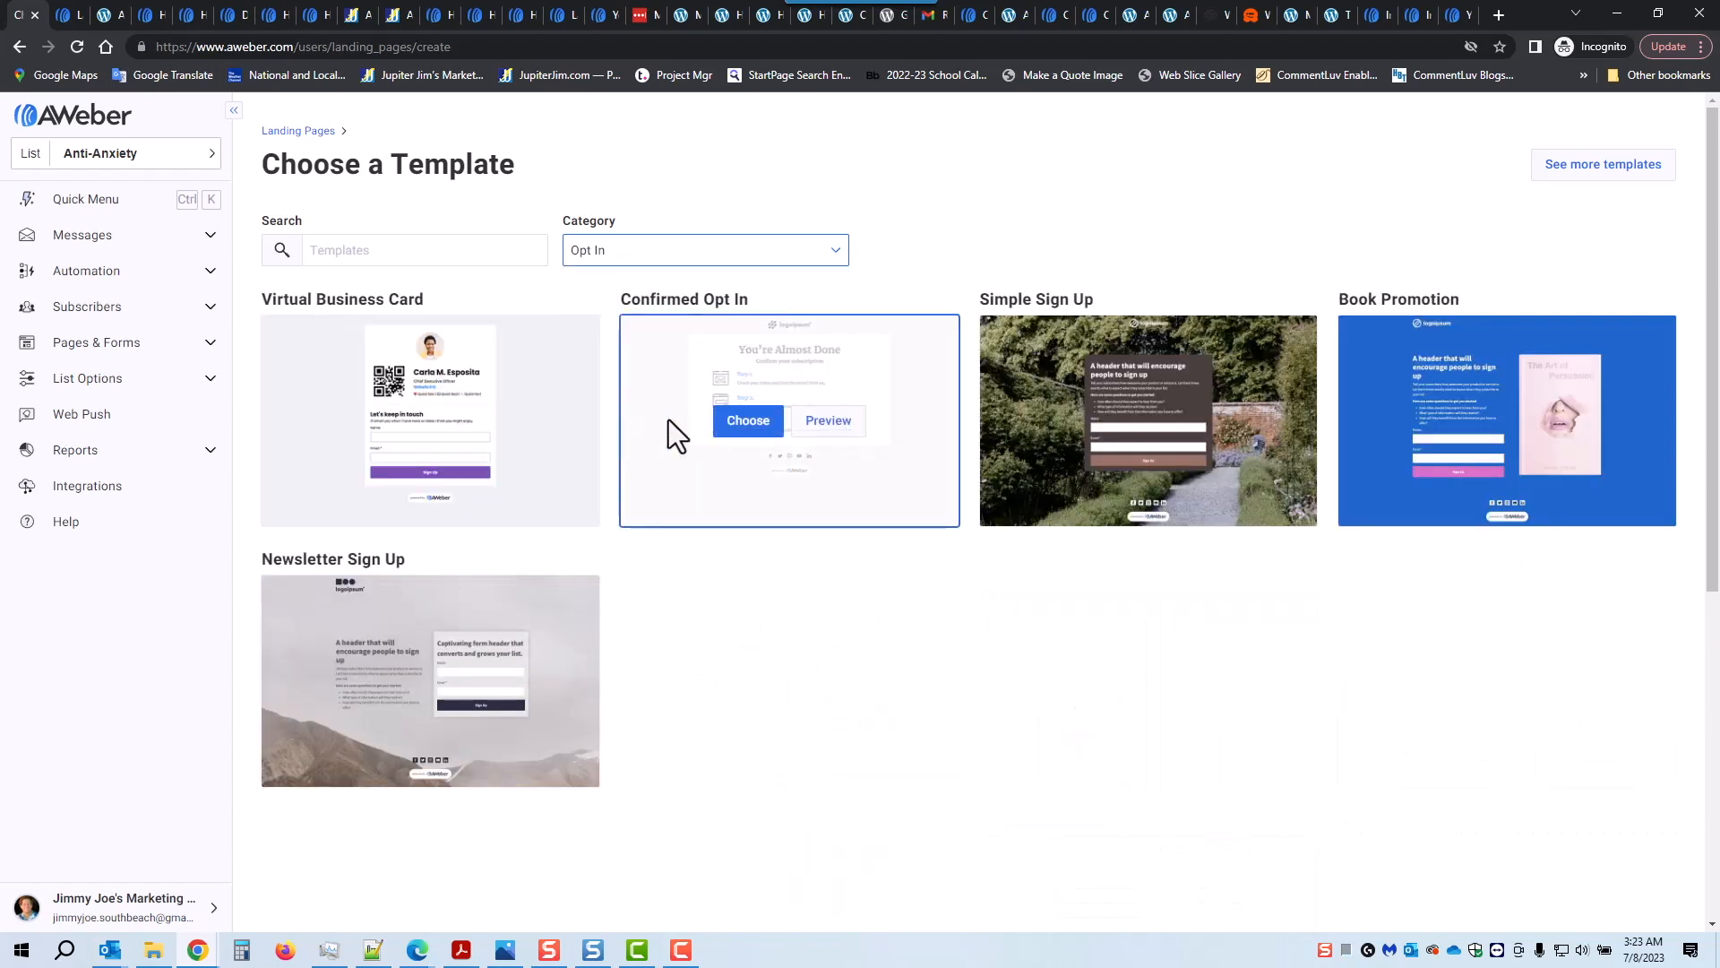
pyautogui.click(749, 424)
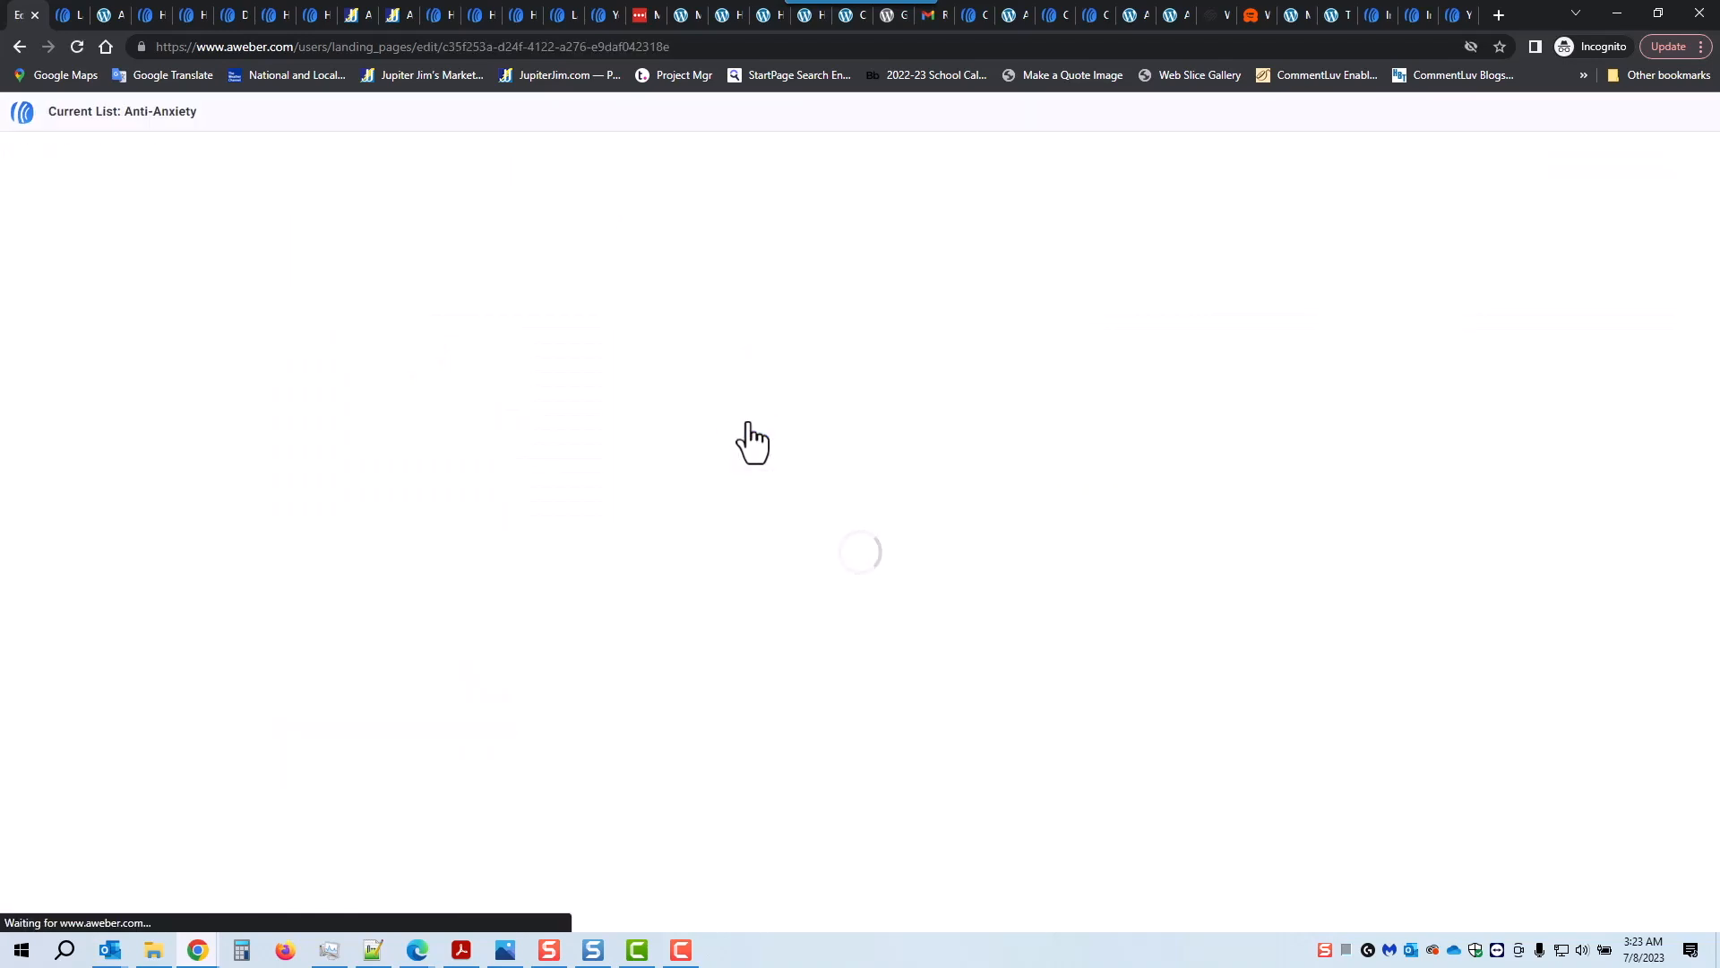
# Step: Swap the placeholder for the Jimmy Joe's Marketing Company logo from My Images, resized to 468 x 78
pyautogui.click(745, 262)
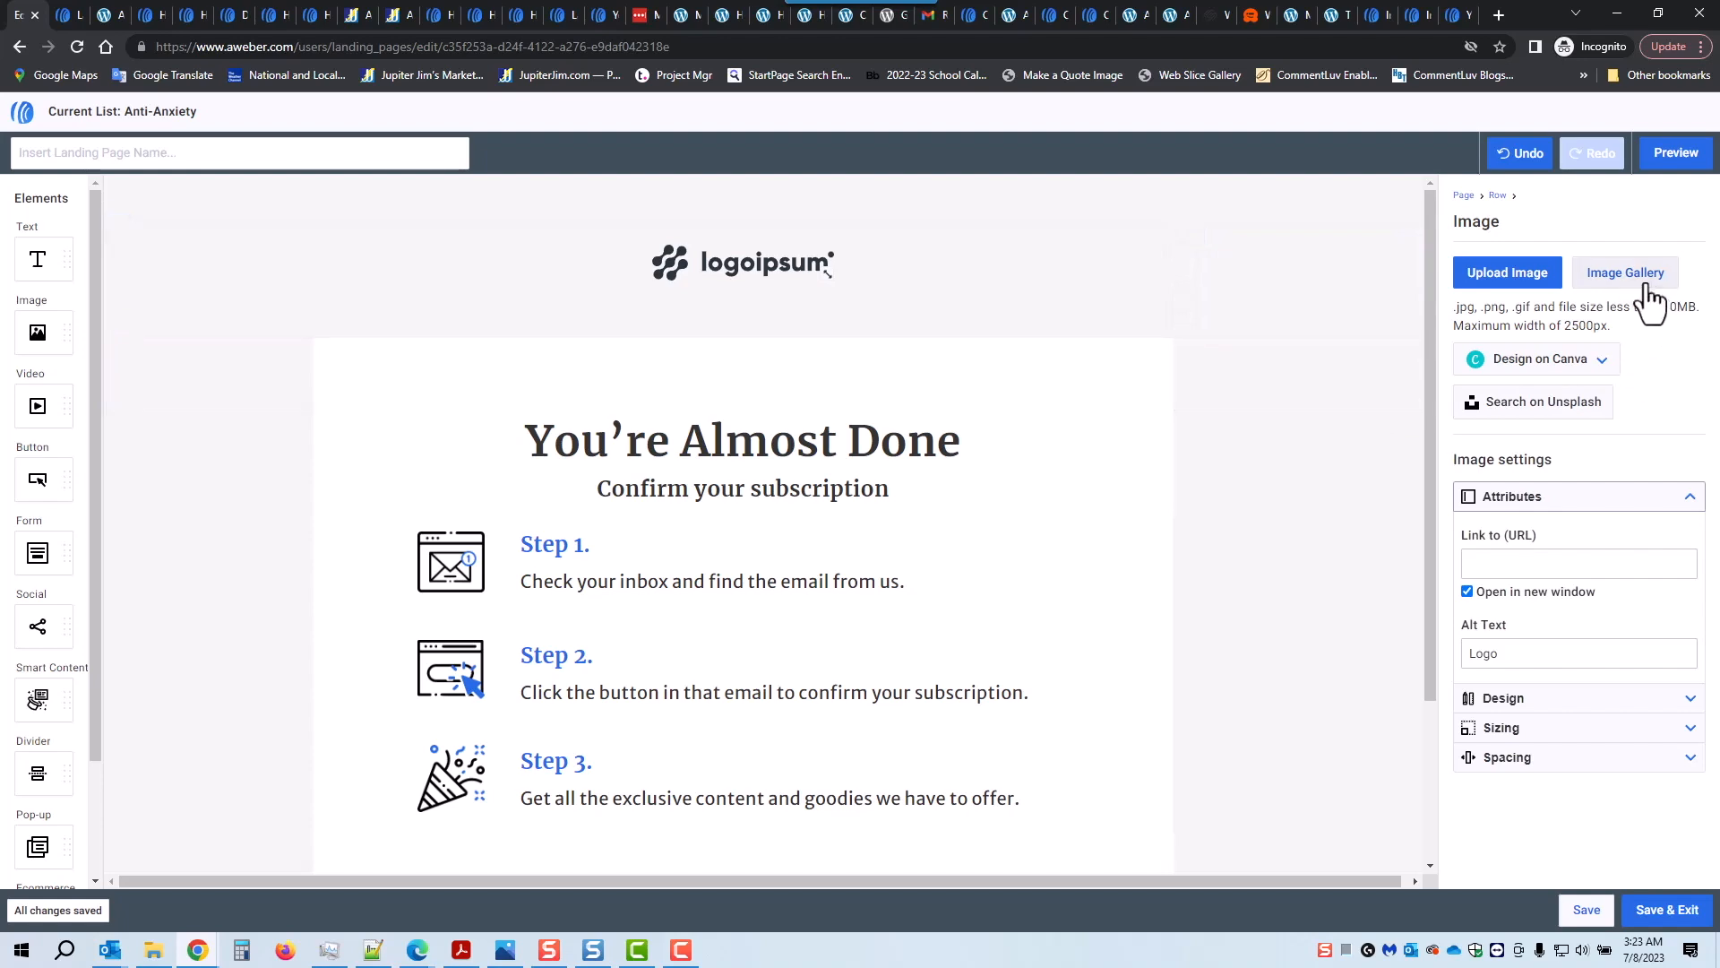
pyautogui.click(1645, 283)
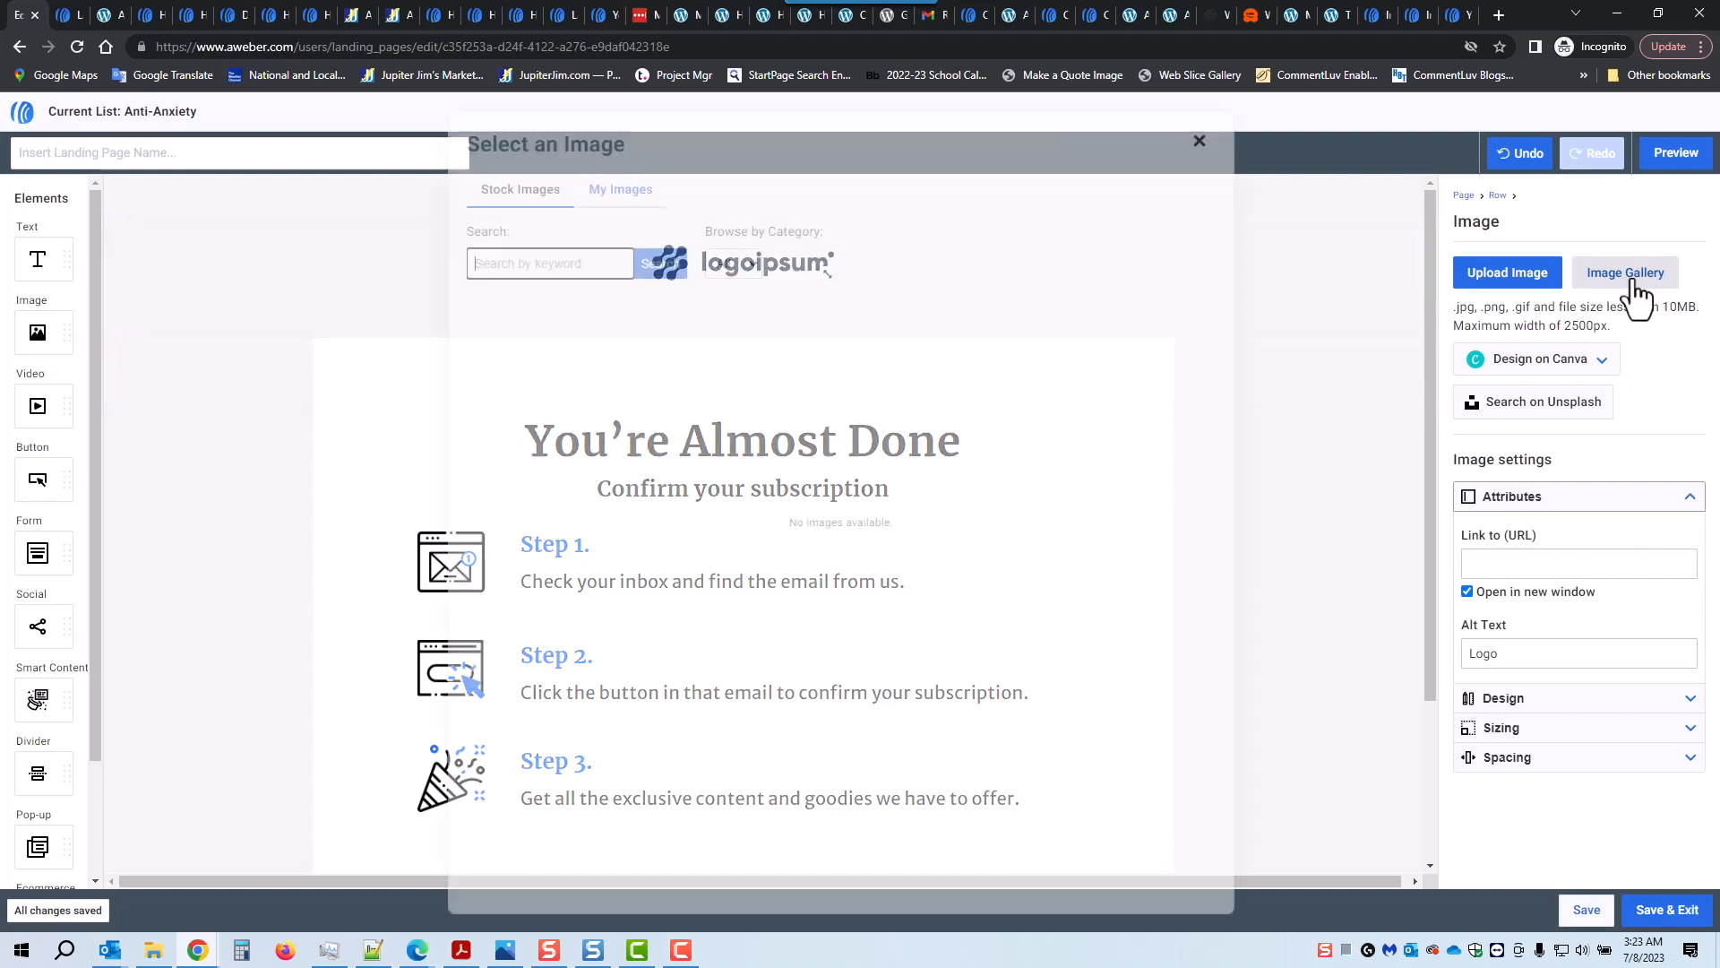
pyautogui.click(644, 204)
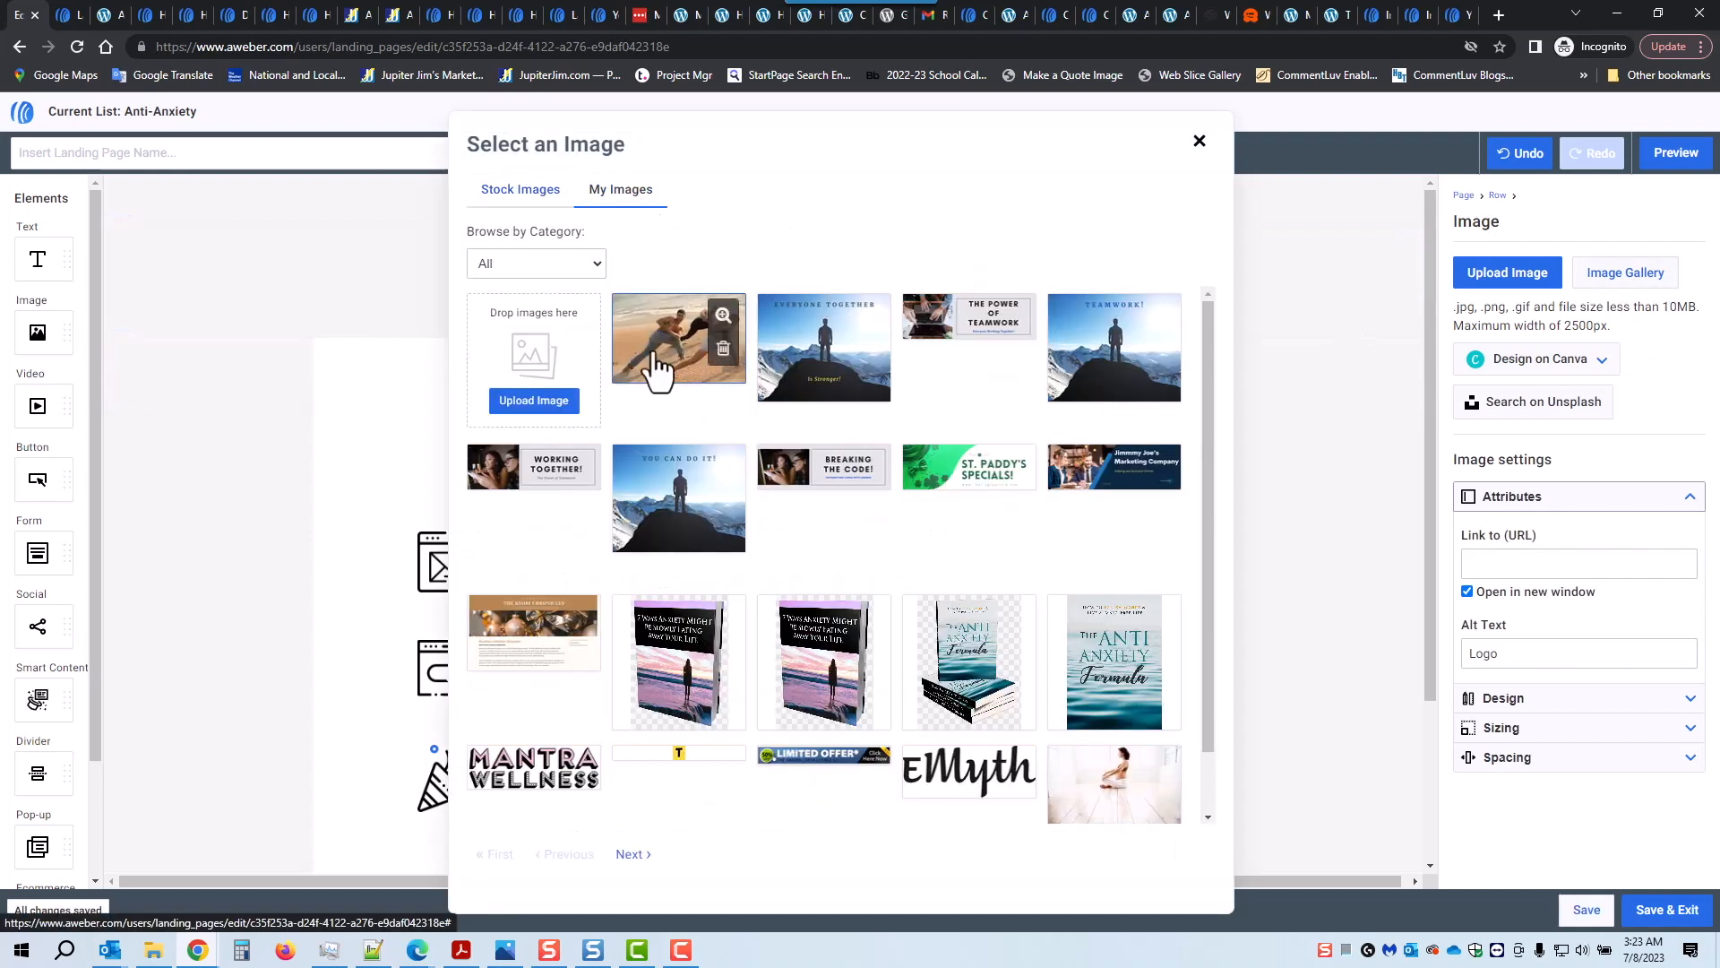
pyautogui.click(632, 850)
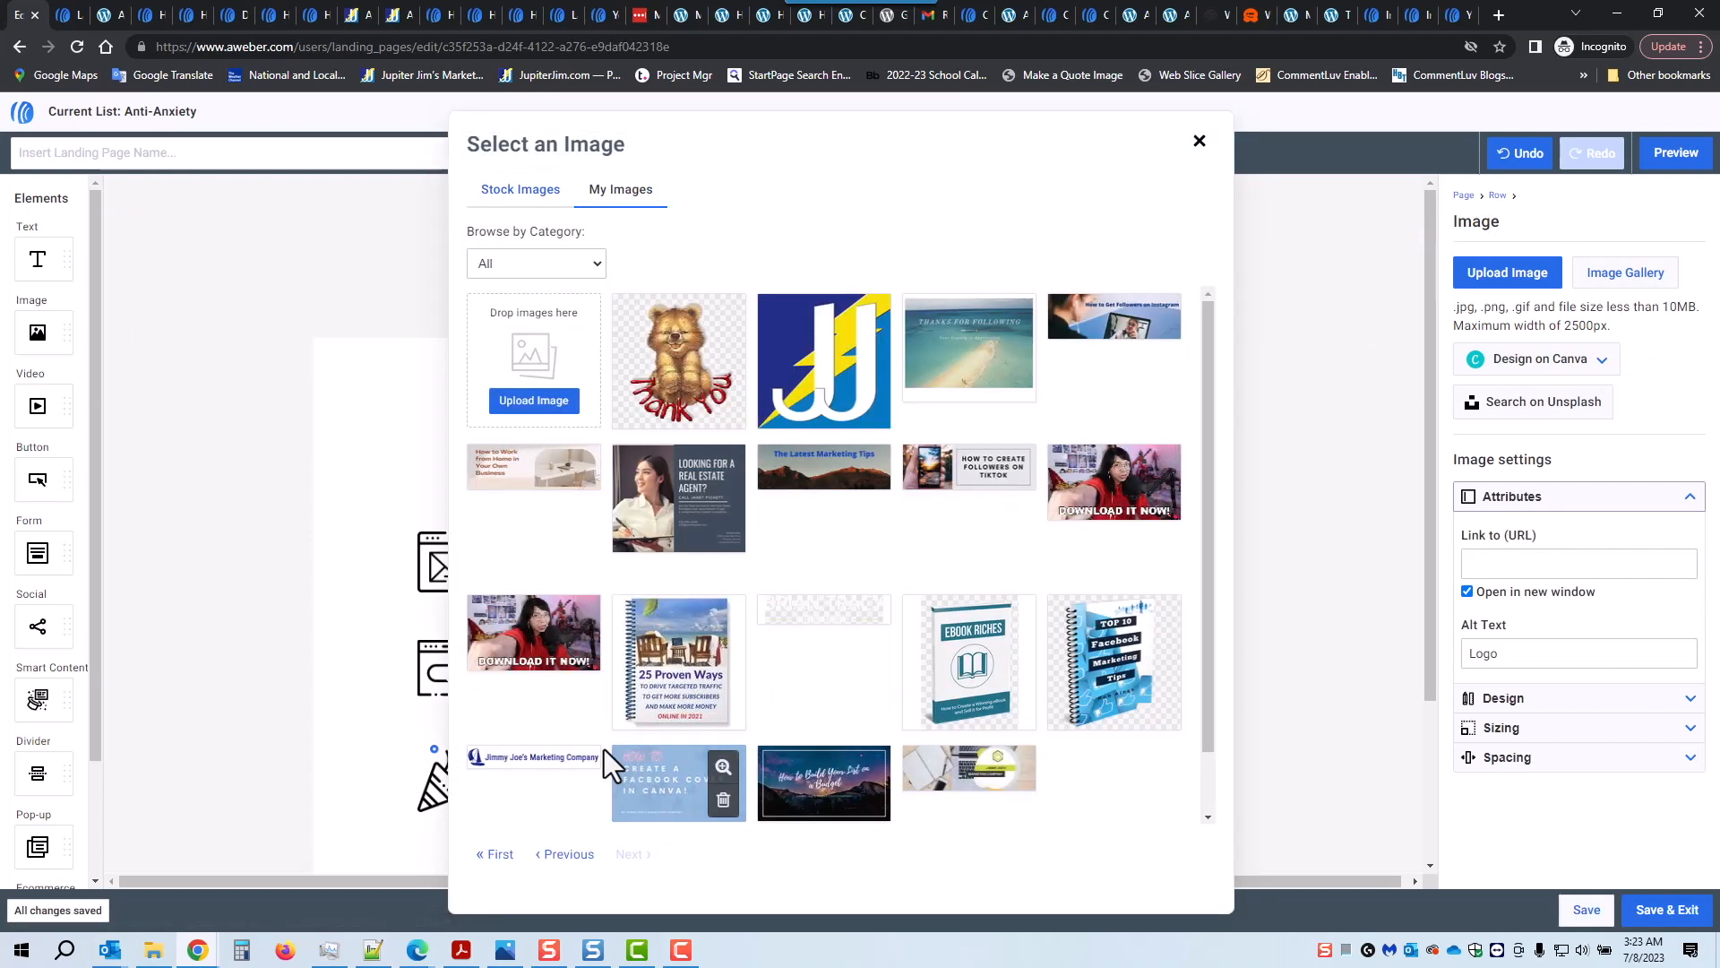
pyautogui.click(532, 767)
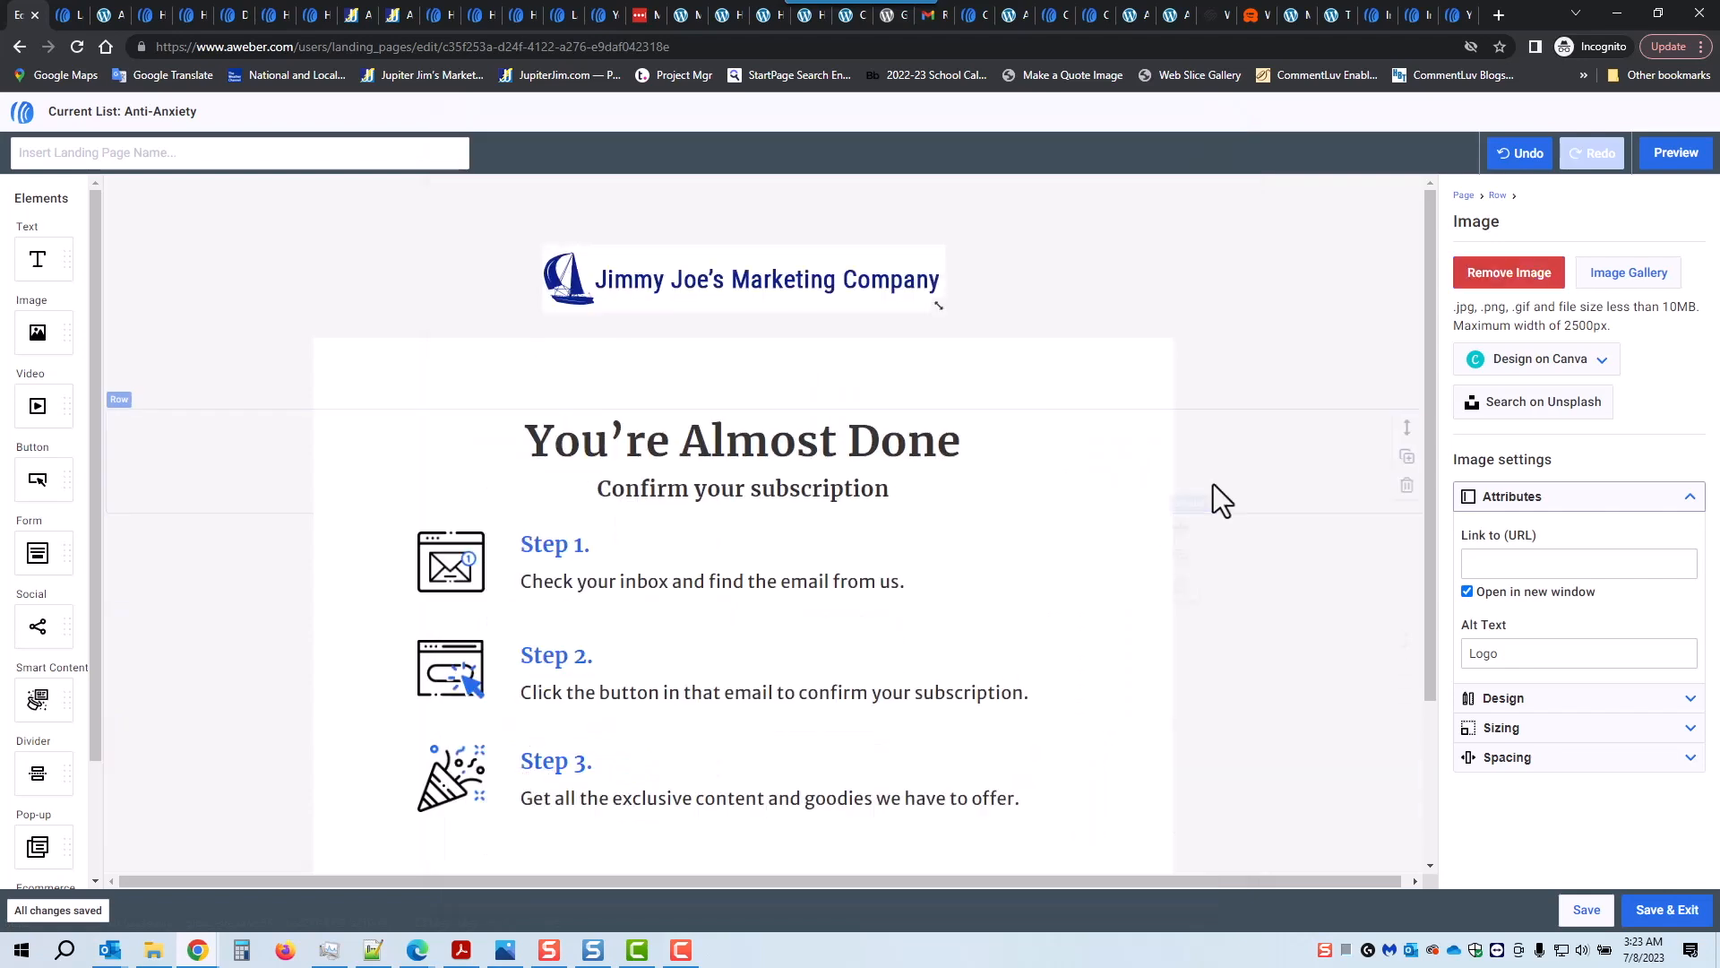
pyautogui.moveTo(941, 308)
pyautogui.mouseDown()
pyautogui.moveTo(960, 310)
pyautogui.moveTo(930, 314)
pyautogui.mouseUp()
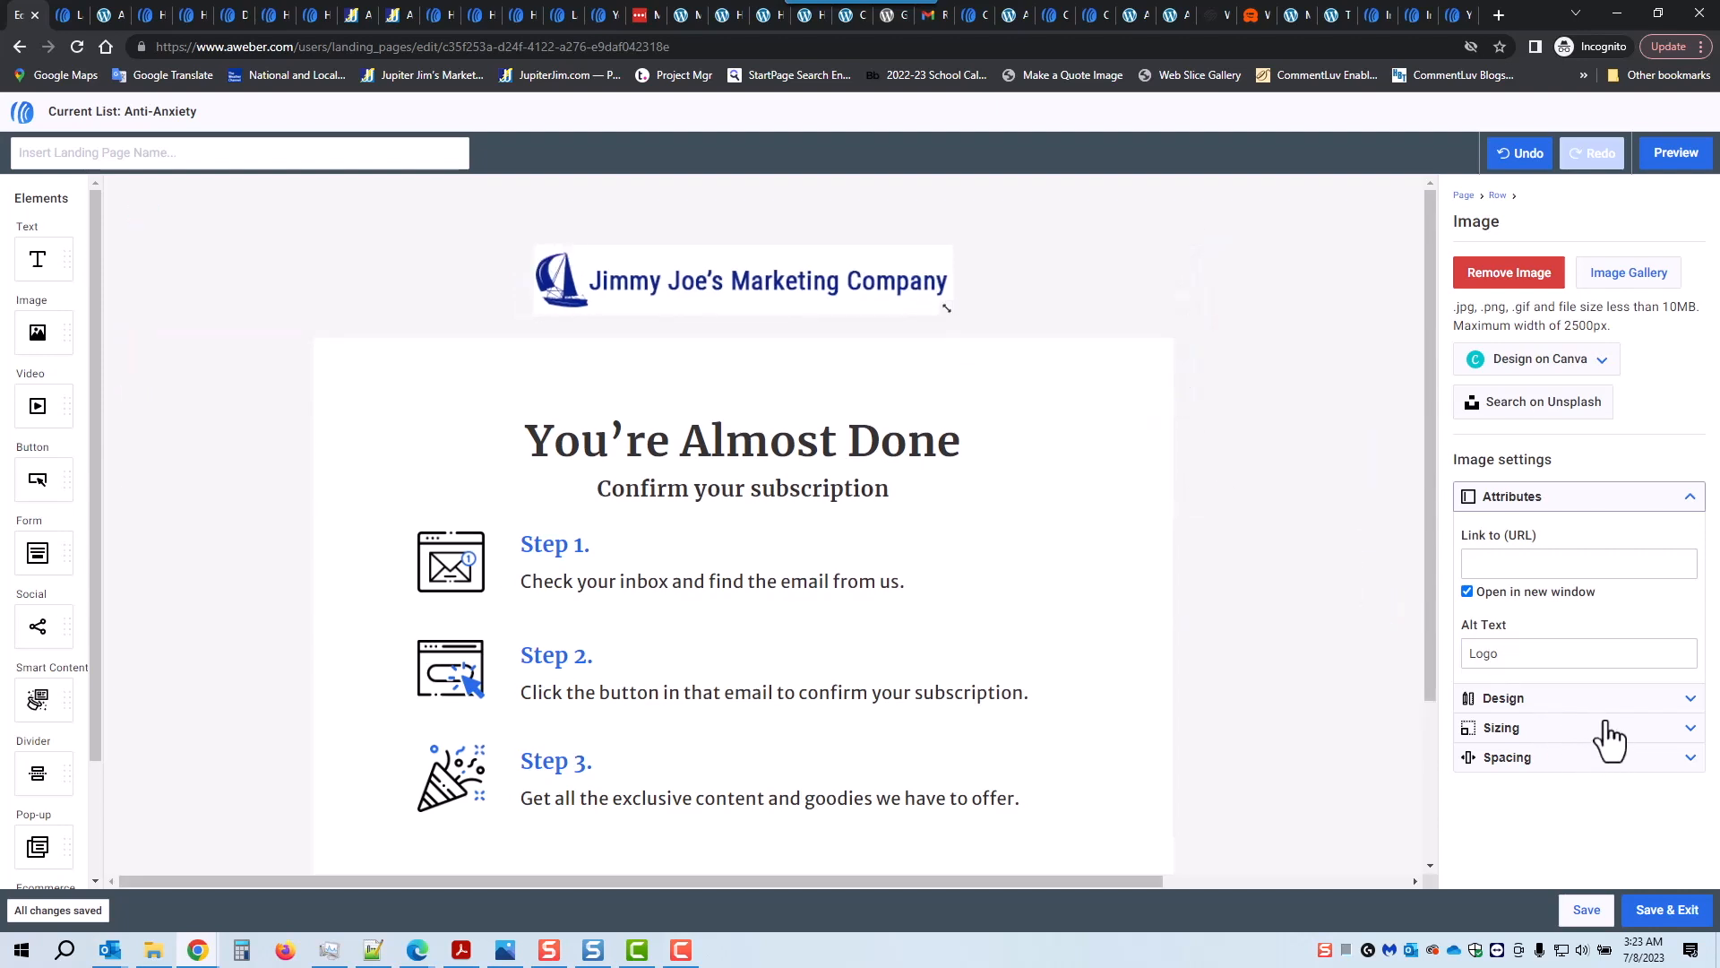
# Step: Give the logo 15 px corners, end Step 3 with 'and the free report!', and begin the page name
pyautogui.click(1692, 708)
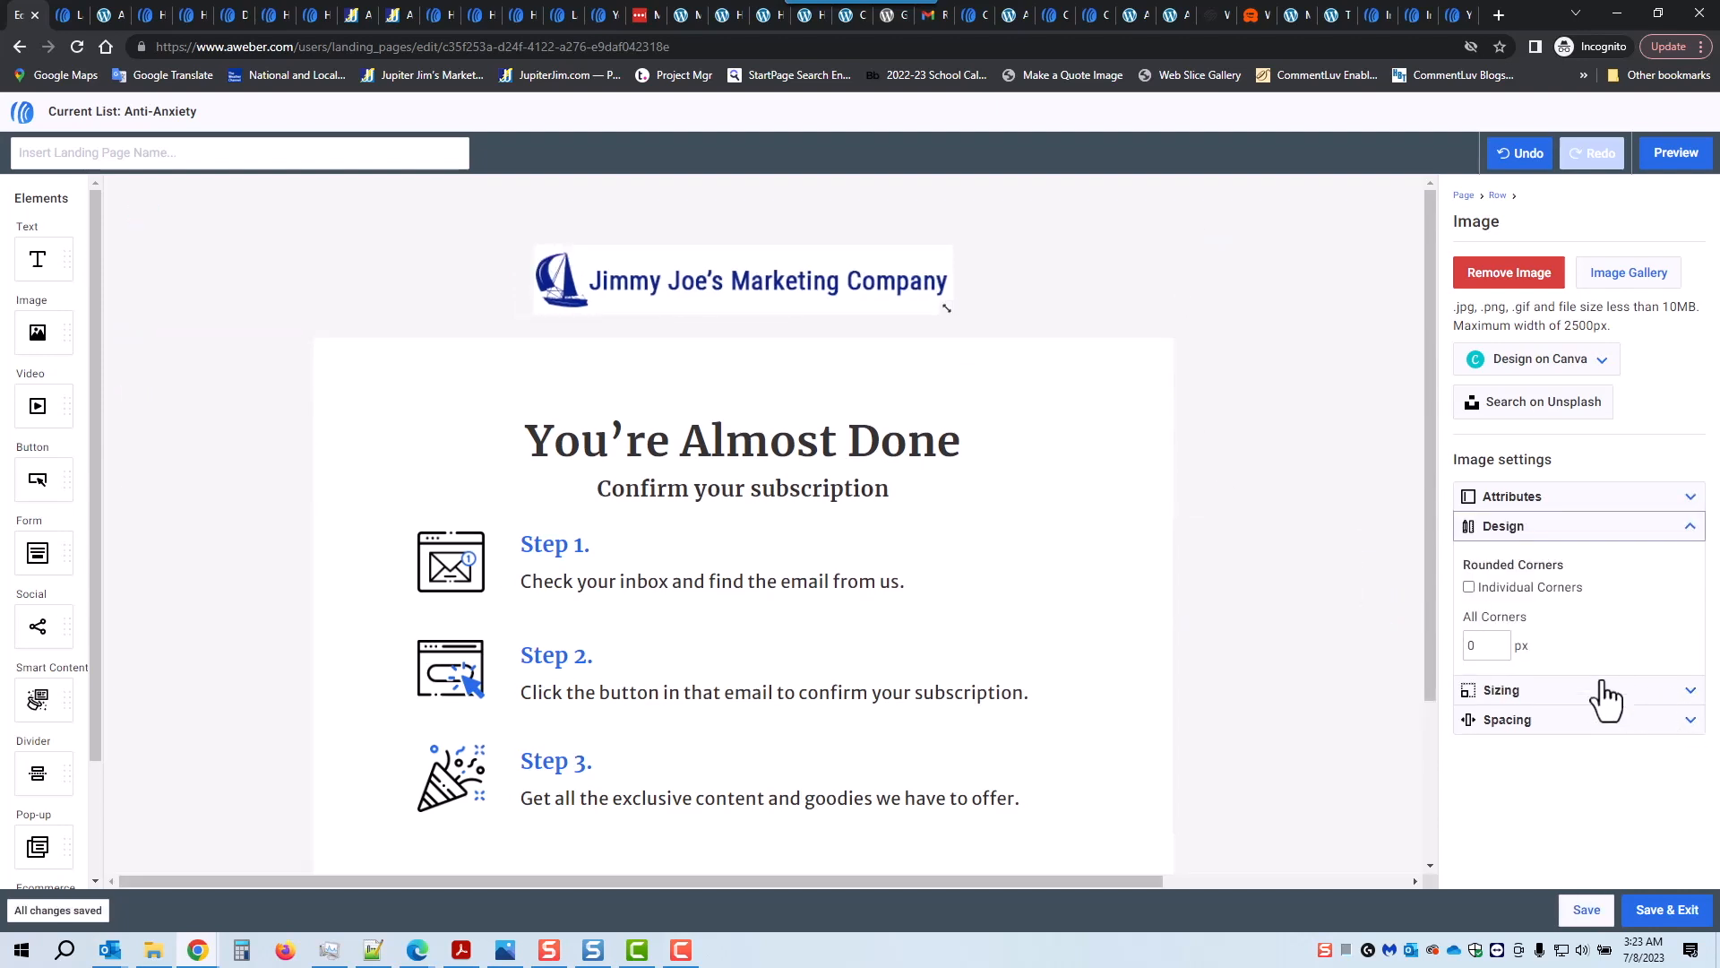
pyautogui.doubleClick(1476, 646)
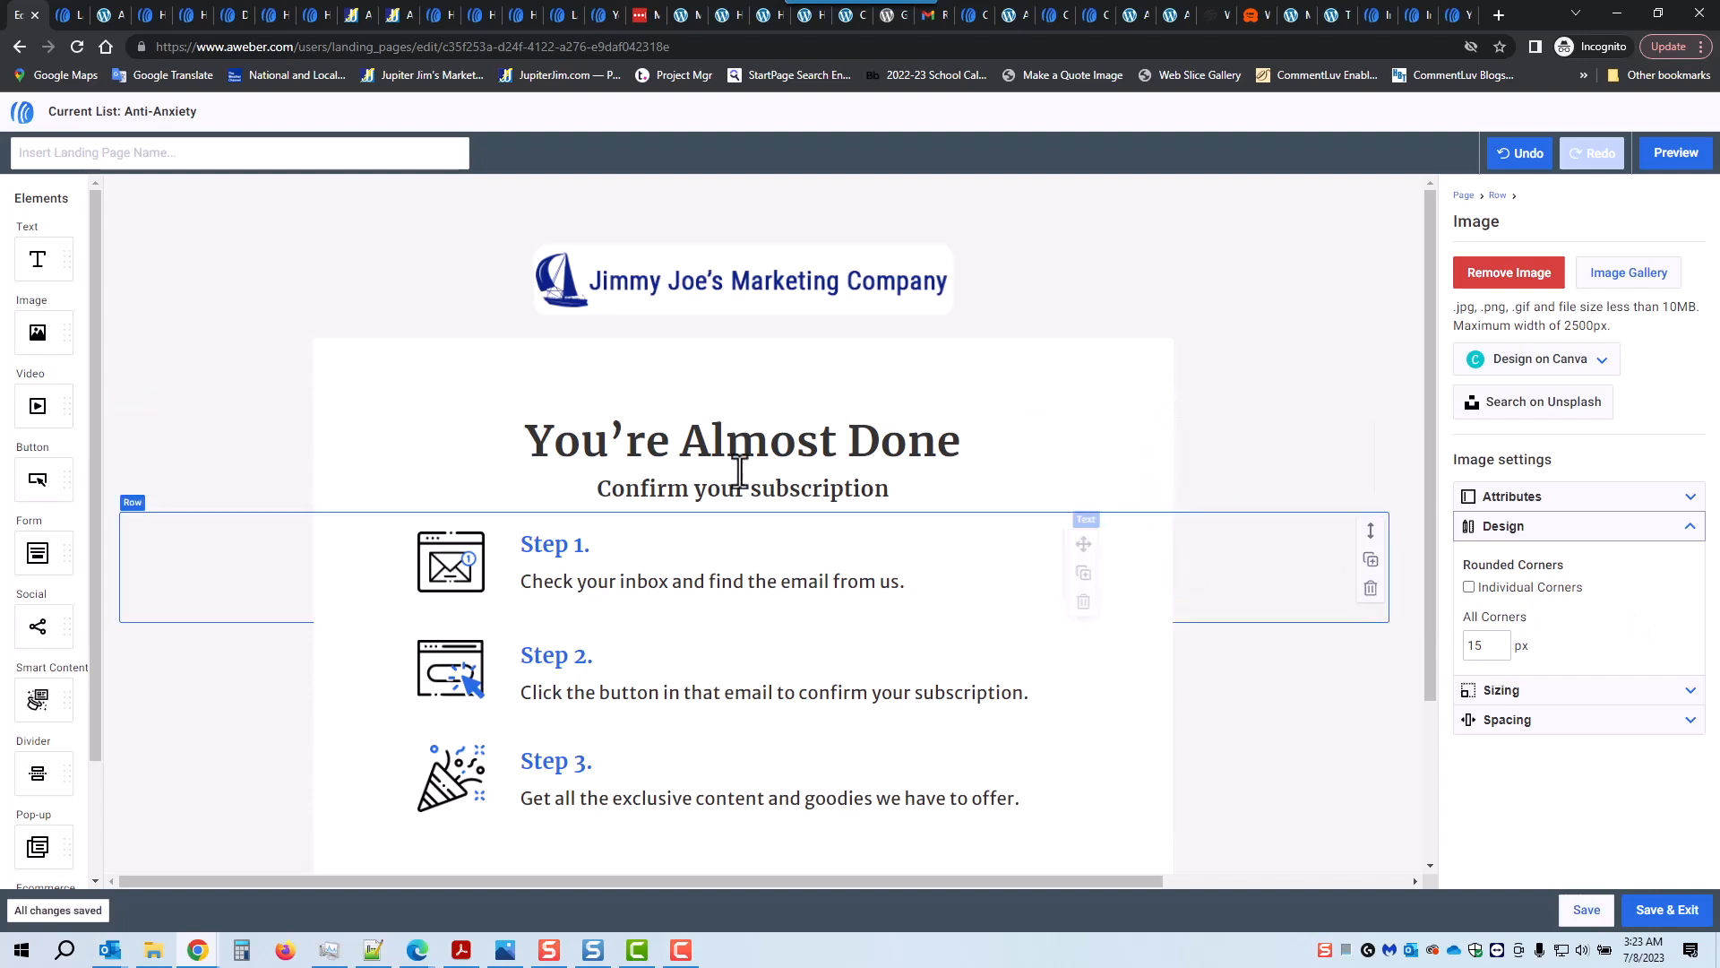
pyautogui.click(681, 797)
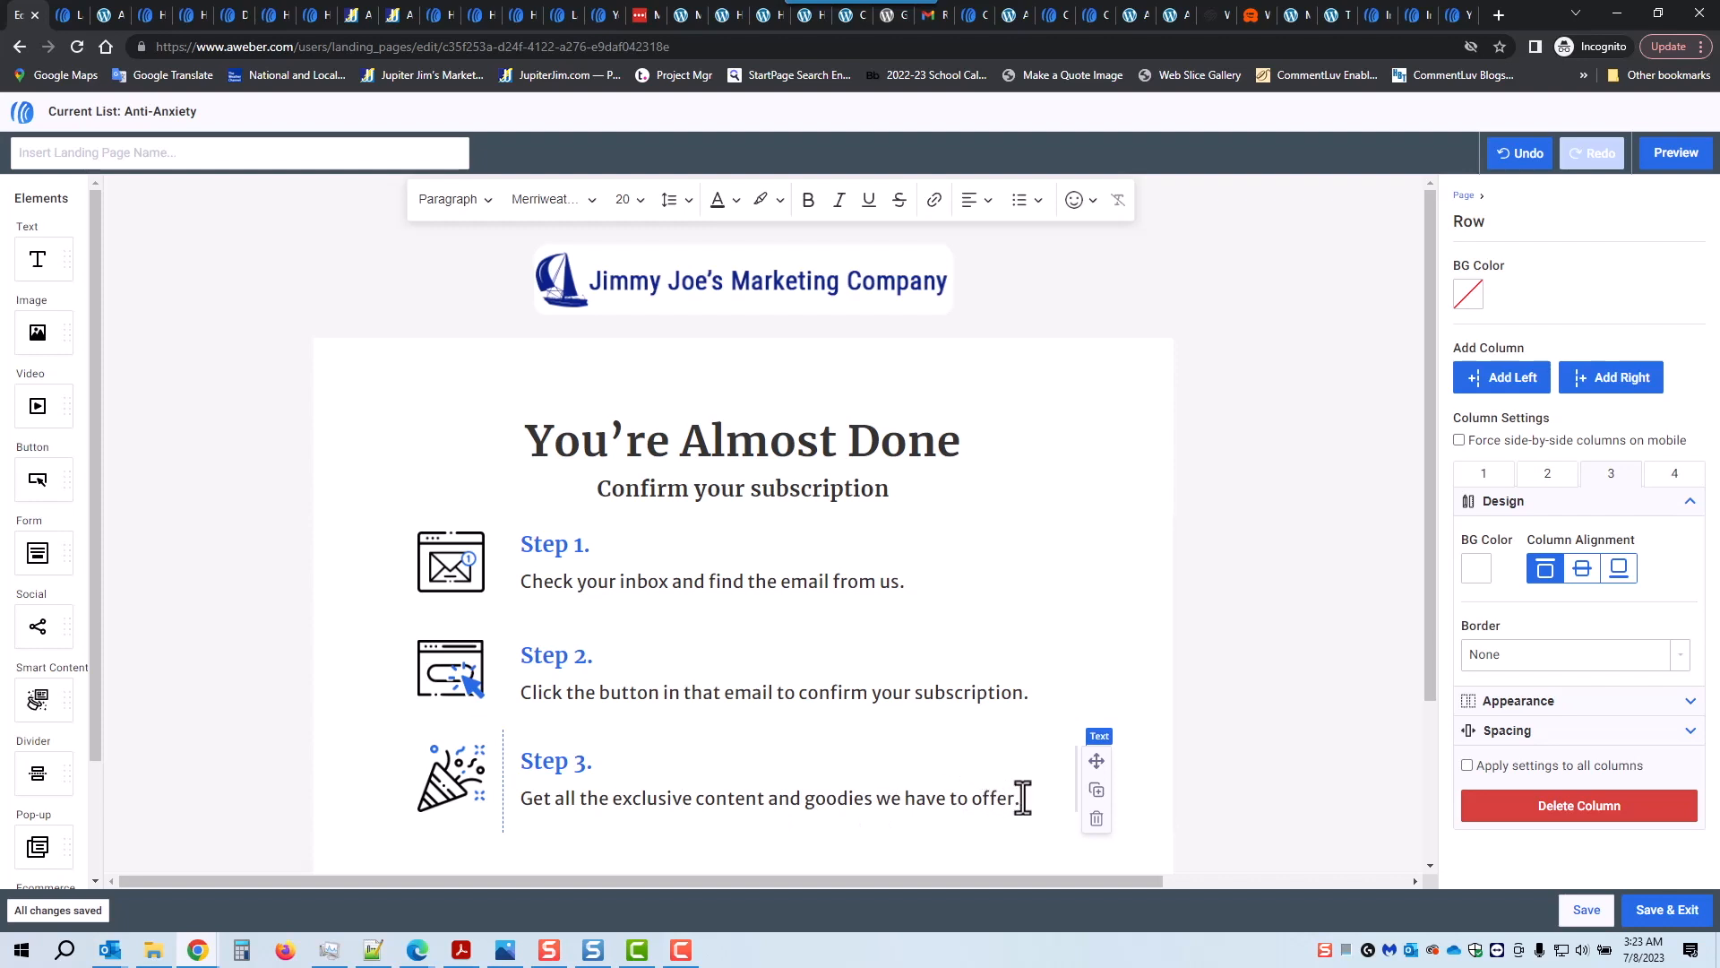
pyautogui.moveTo(806, 798); pyautogui.dragTo(1036, 798)
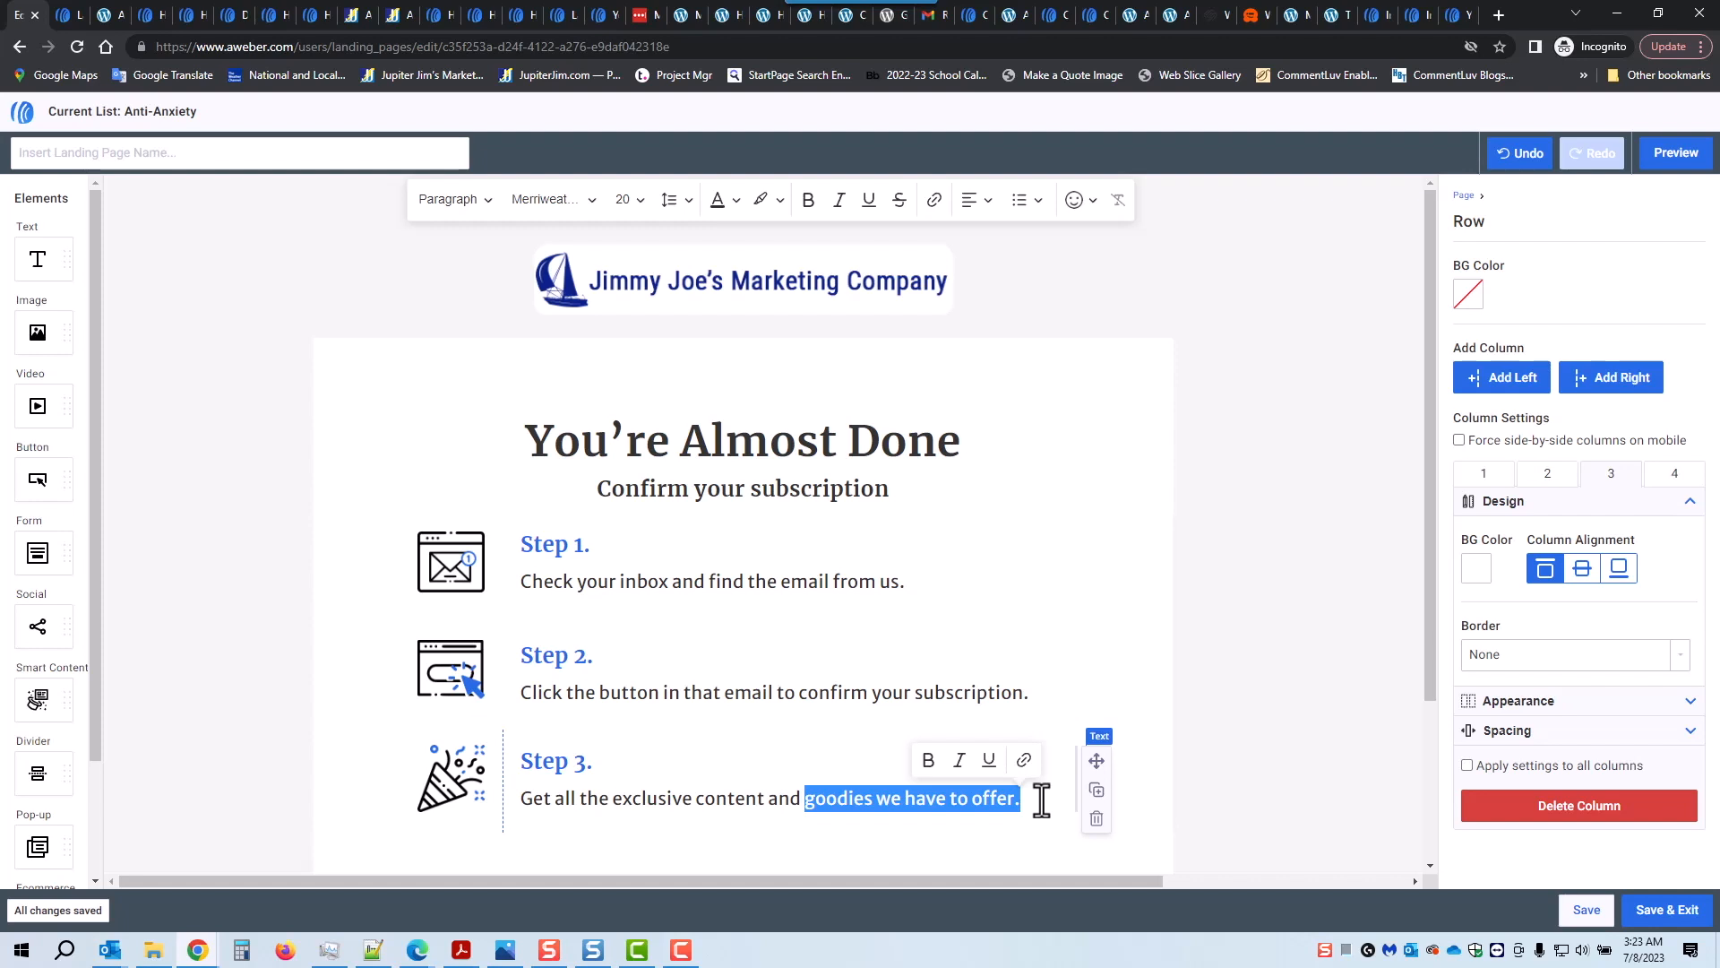
pyautogui.write('and the free report!')
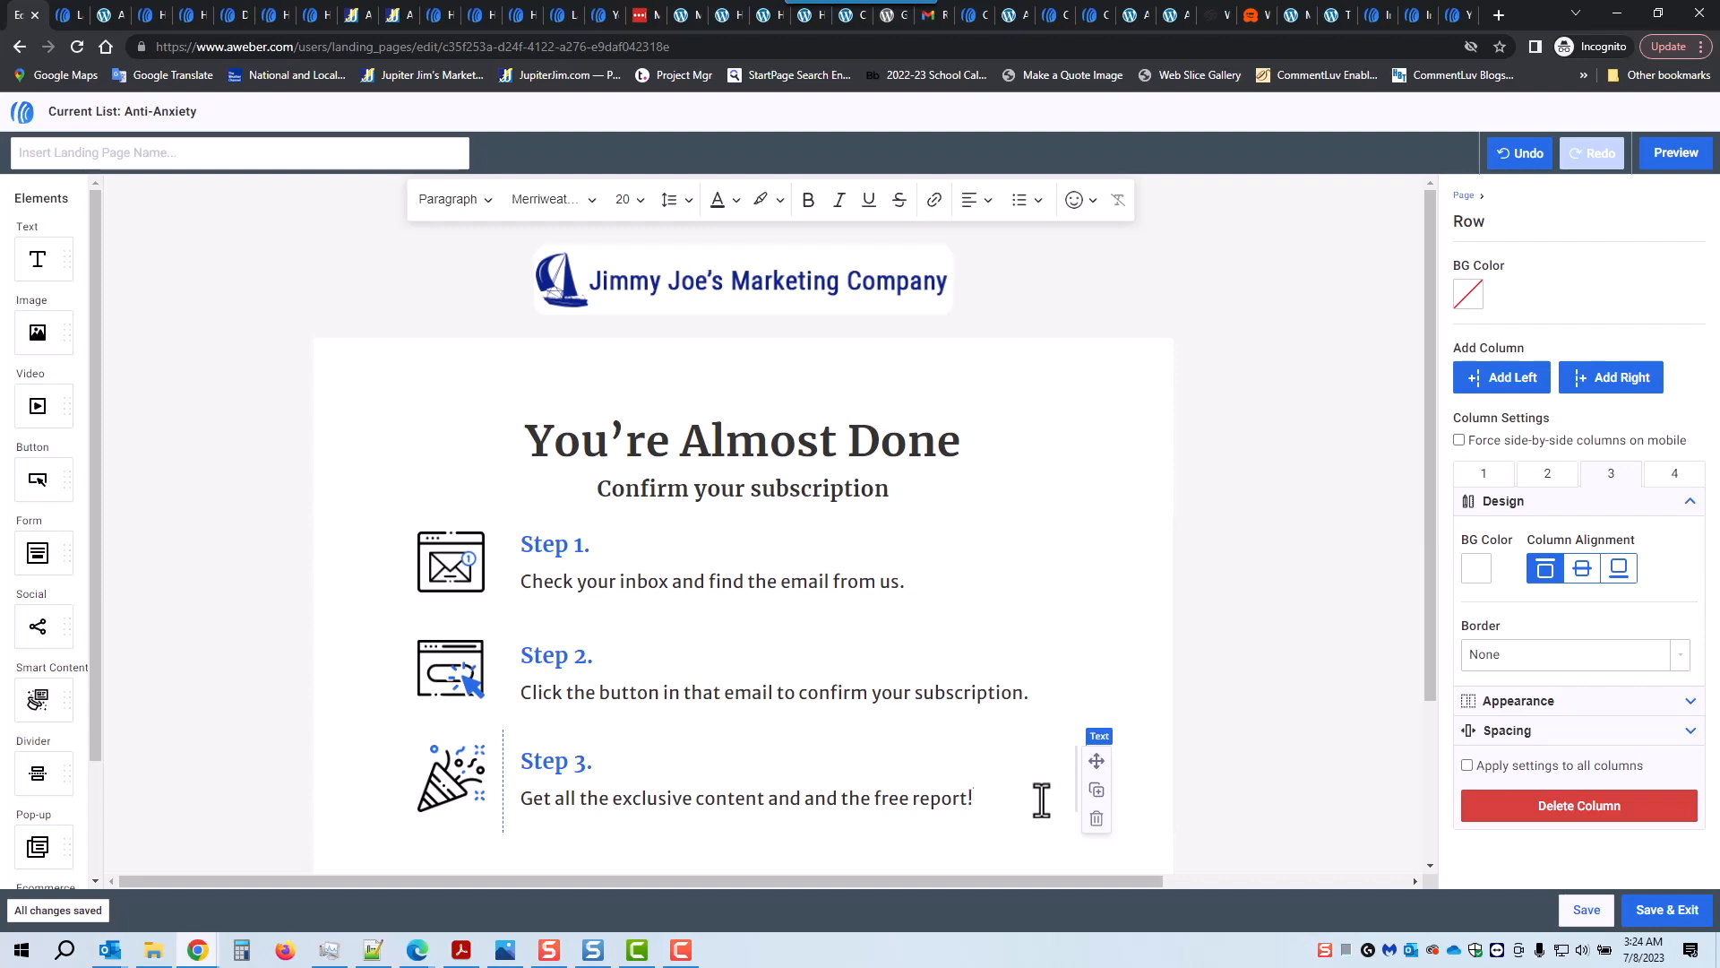
pyautogui.click(193, 154)
pyautogui.write('Thank You')
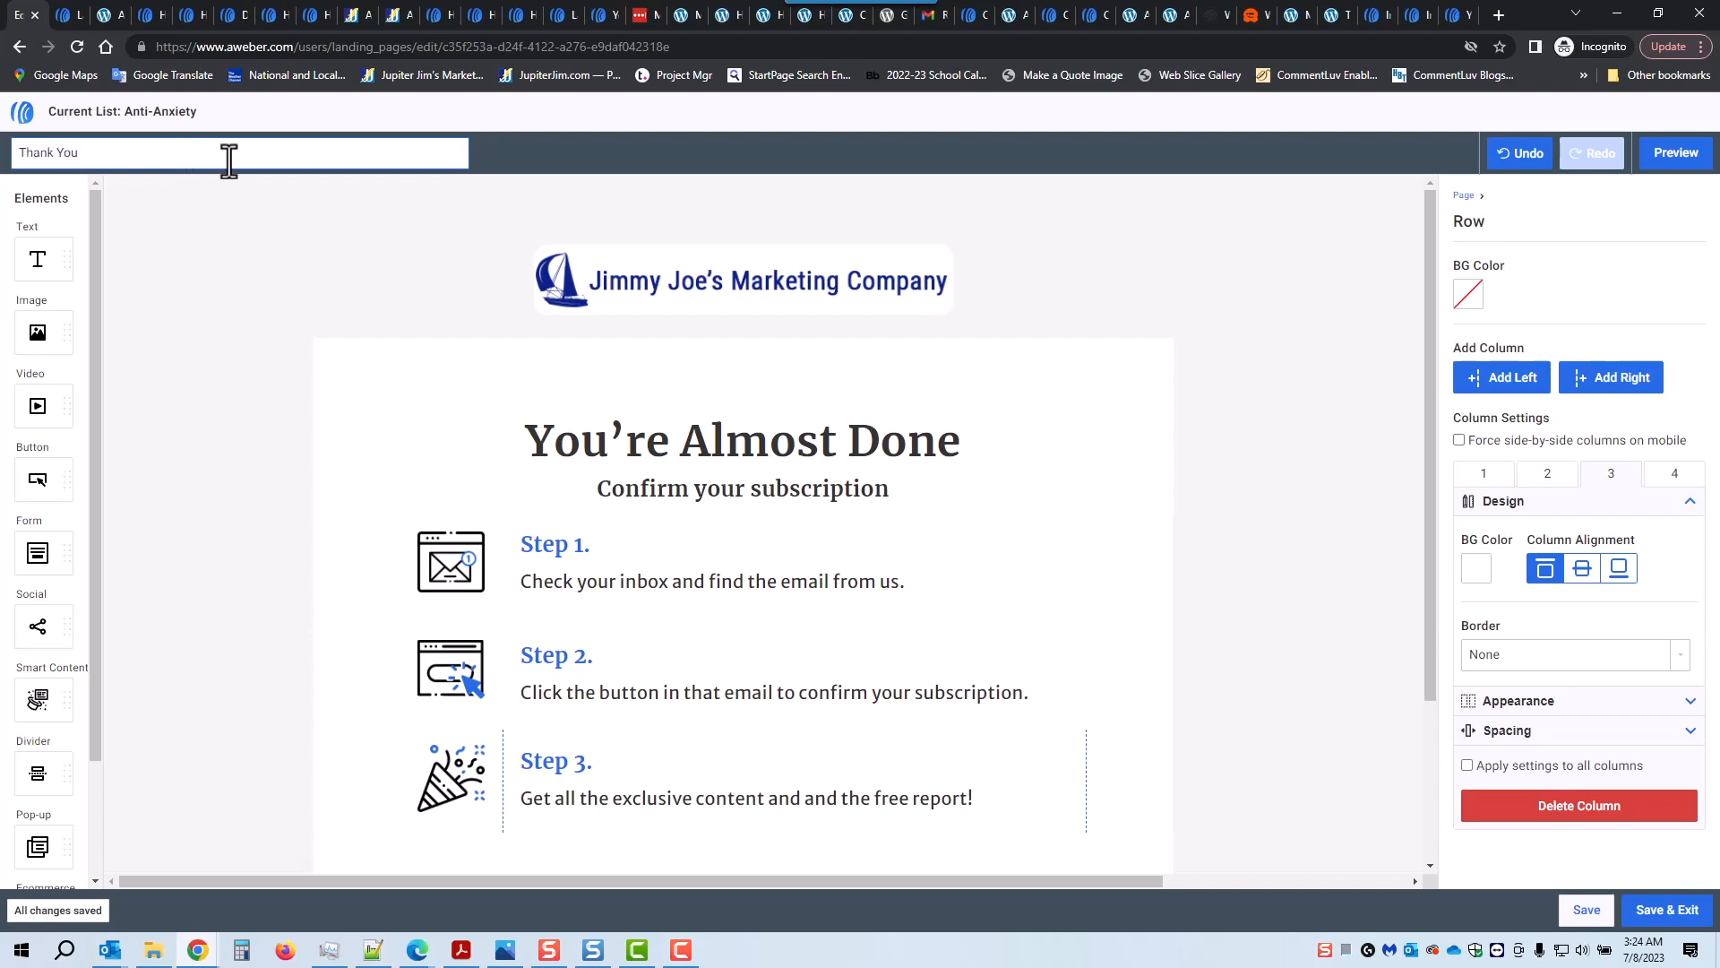
# Step: Name the page 'Thank You AA Information', save and exit, and check the flowchart
pyautogui.write('AA Information')
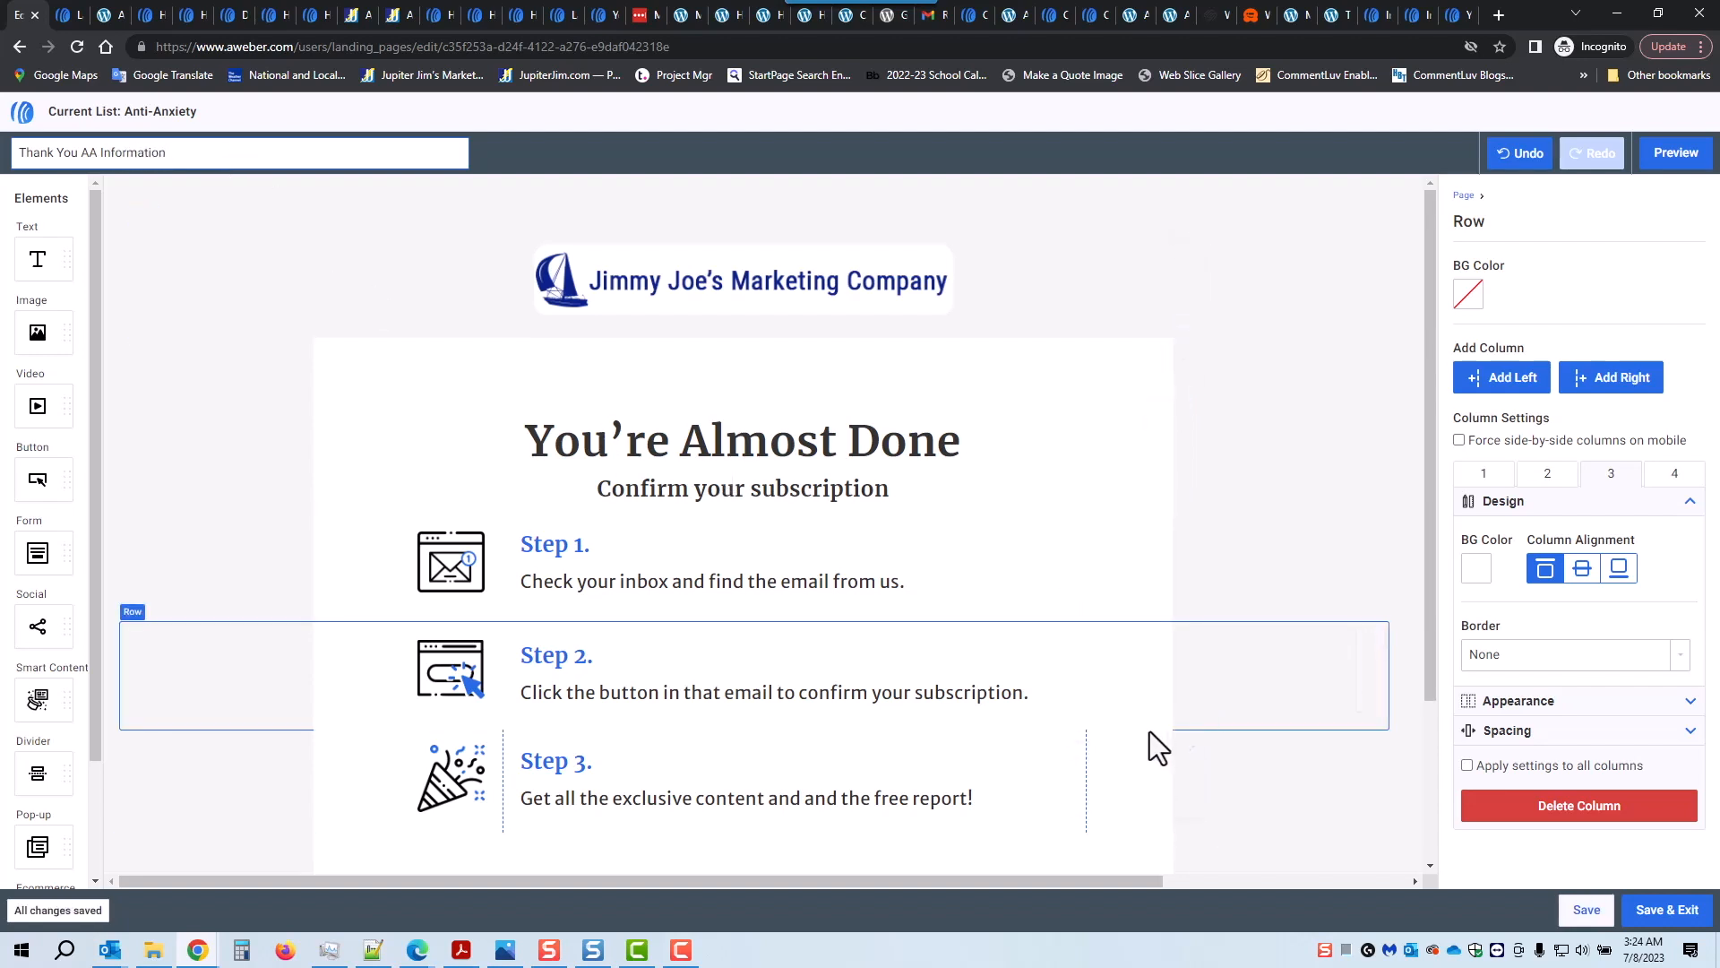
pyautogui.click(1668, 912)
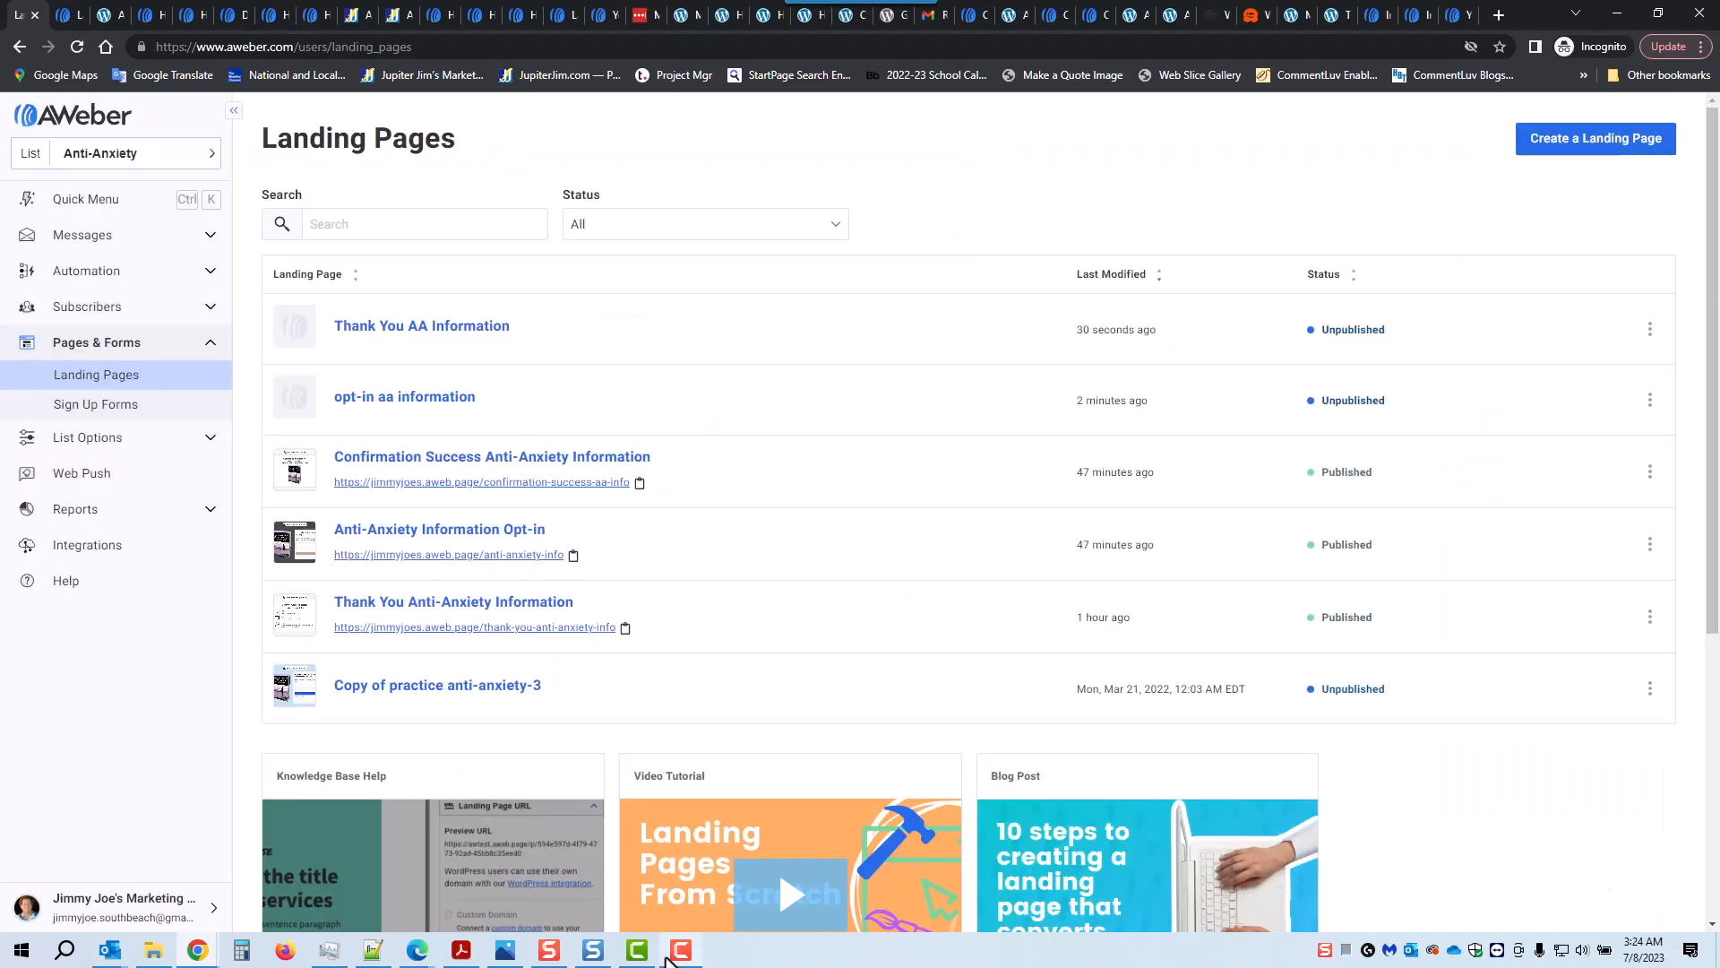
pyautogui.click(508, 951)
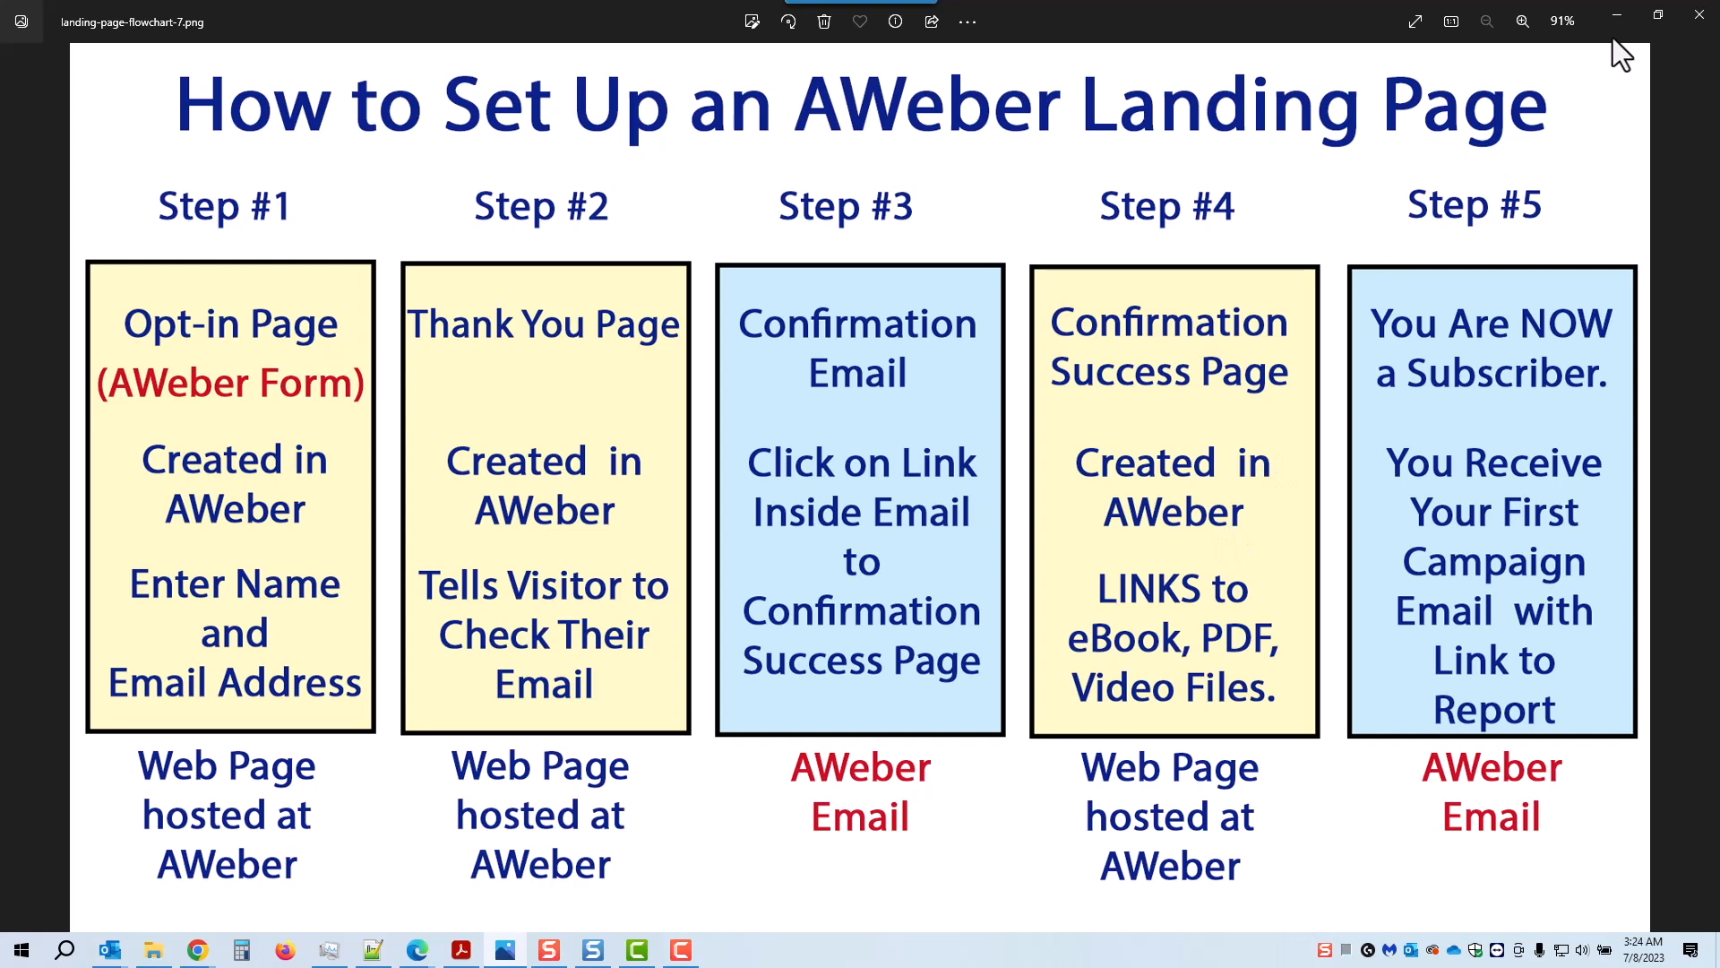
pyautogui.click(1618, 15)
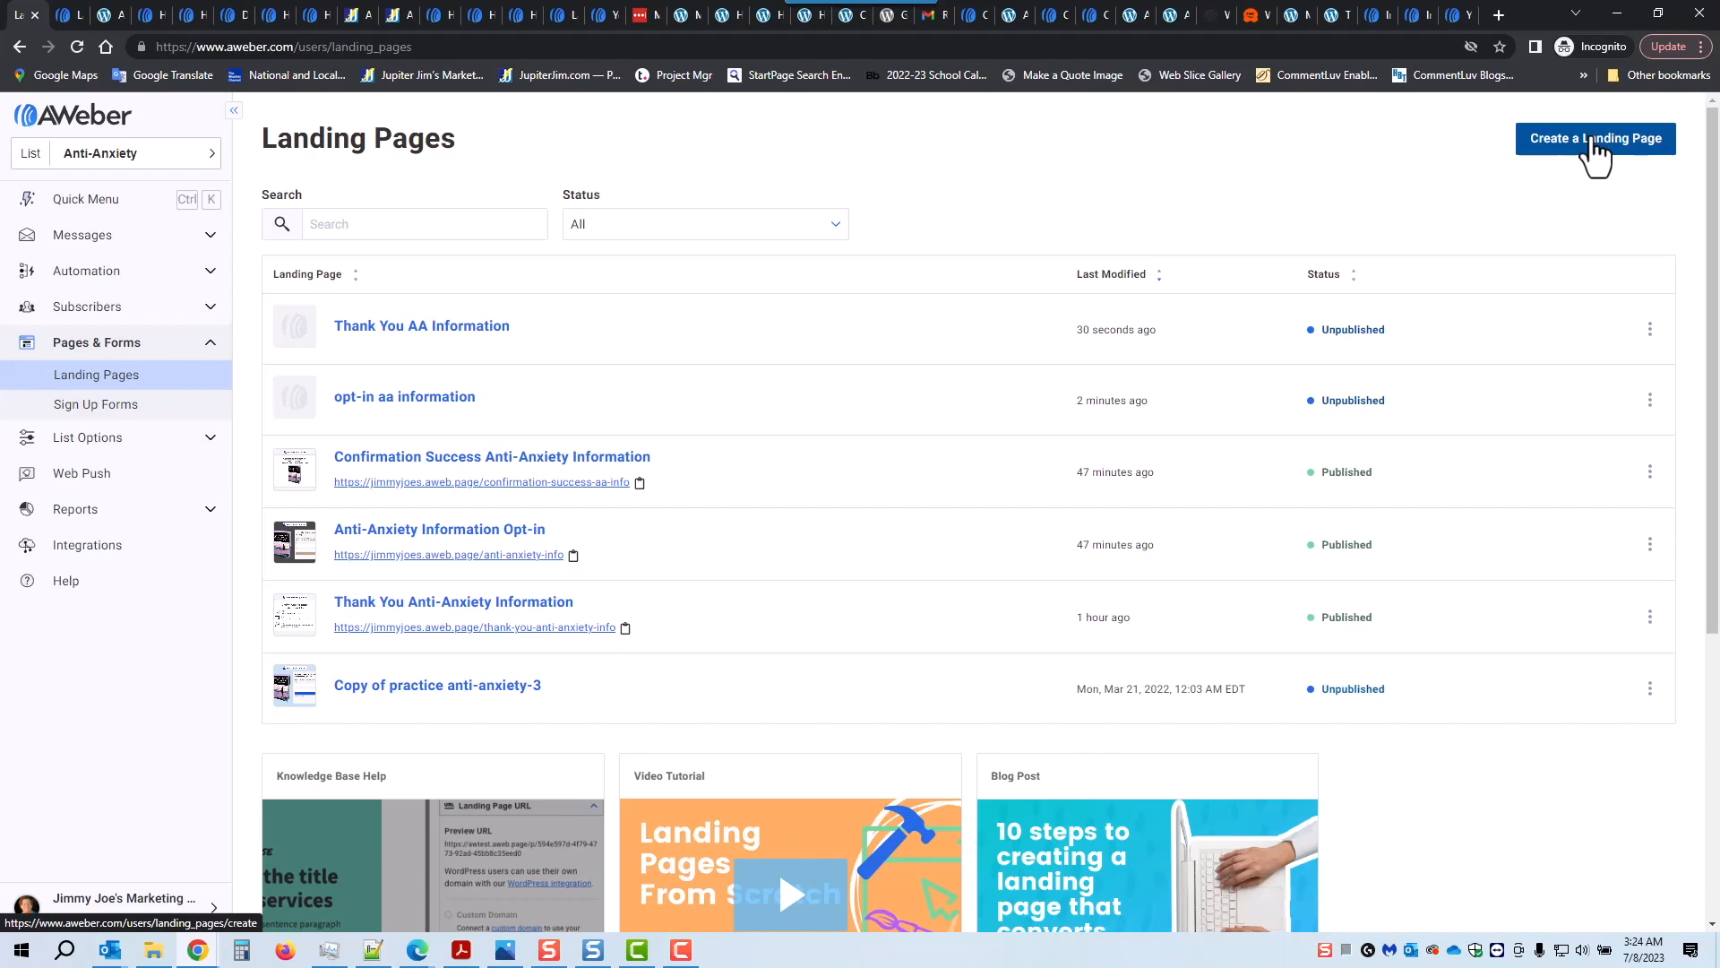
pyautogui.click(1595, 148)
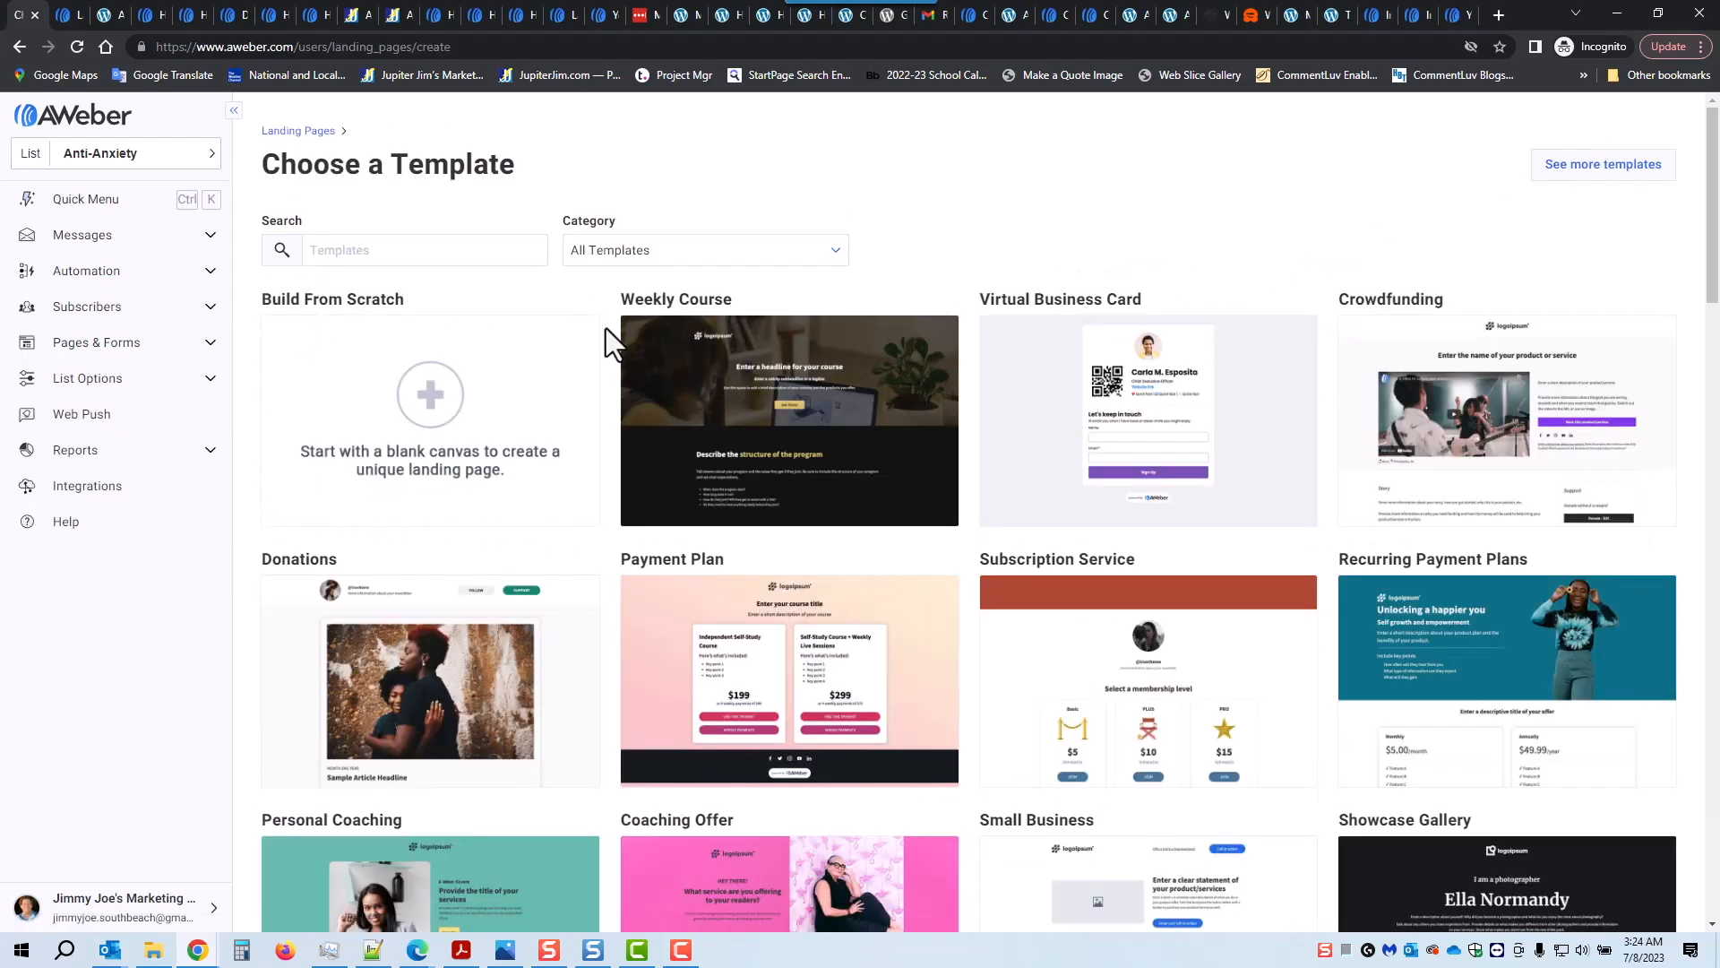
# Step: Scroll the template gallery down and build a new page from the Thank You template
pyautogui.scroll(-8, 834, 457)
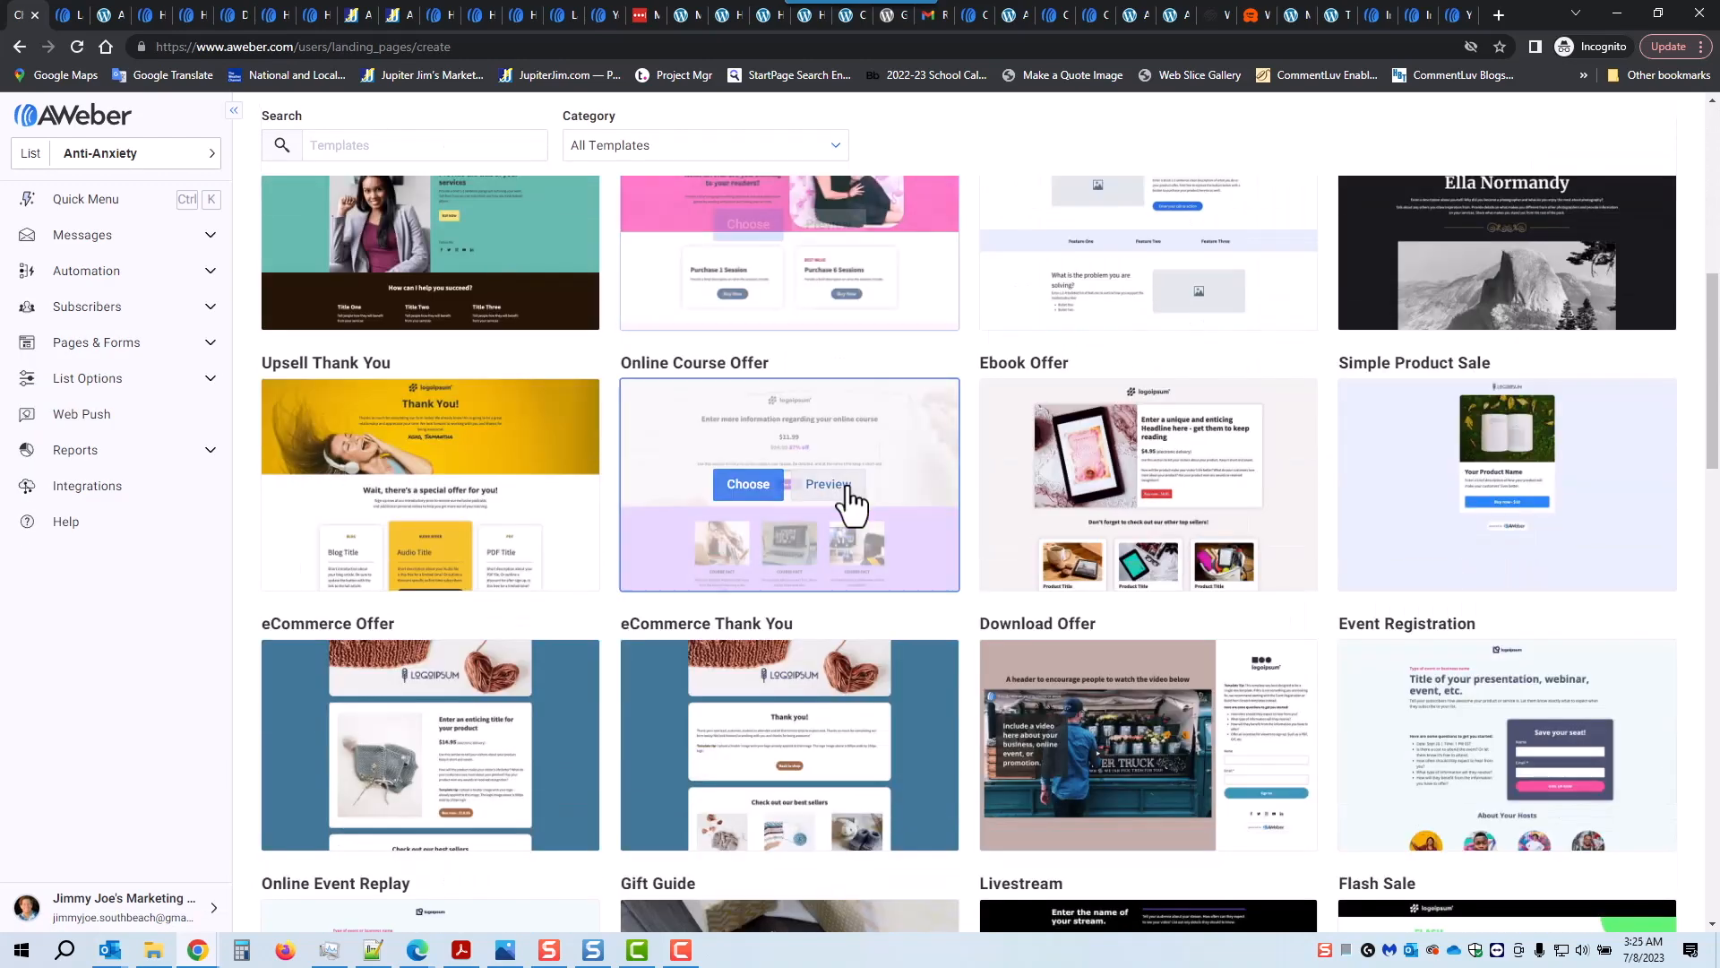
pyautogui.scroll(-13, 847, 491)
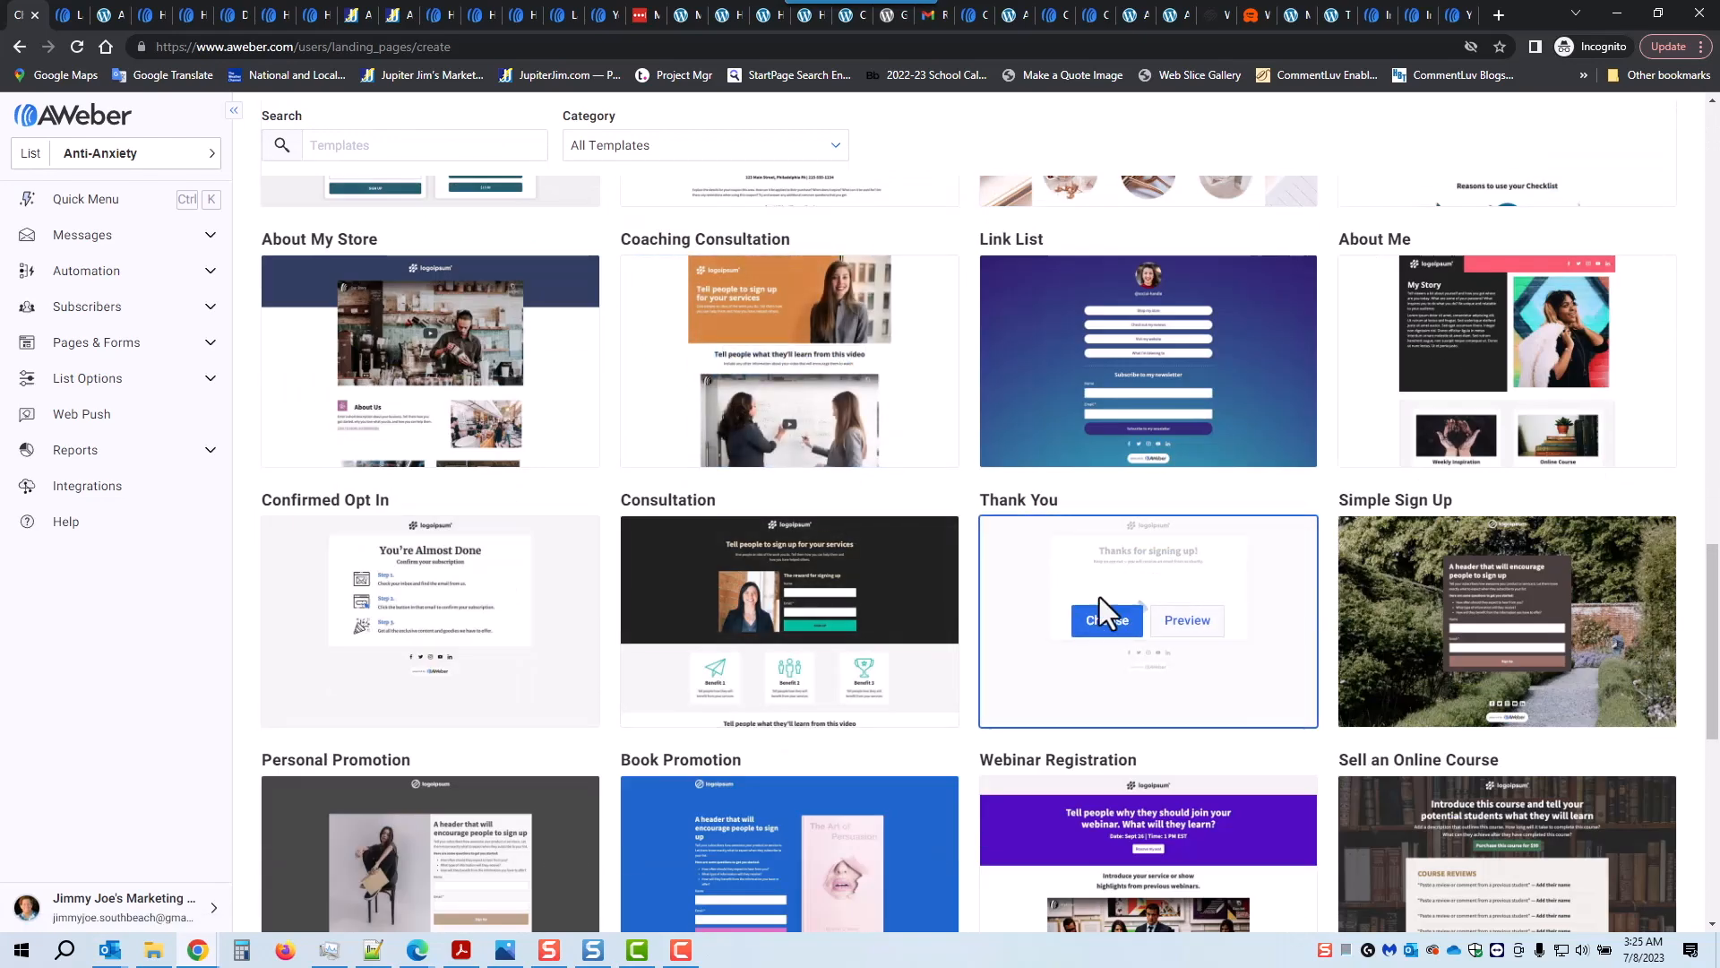
pyautogui.click(1111, 623)
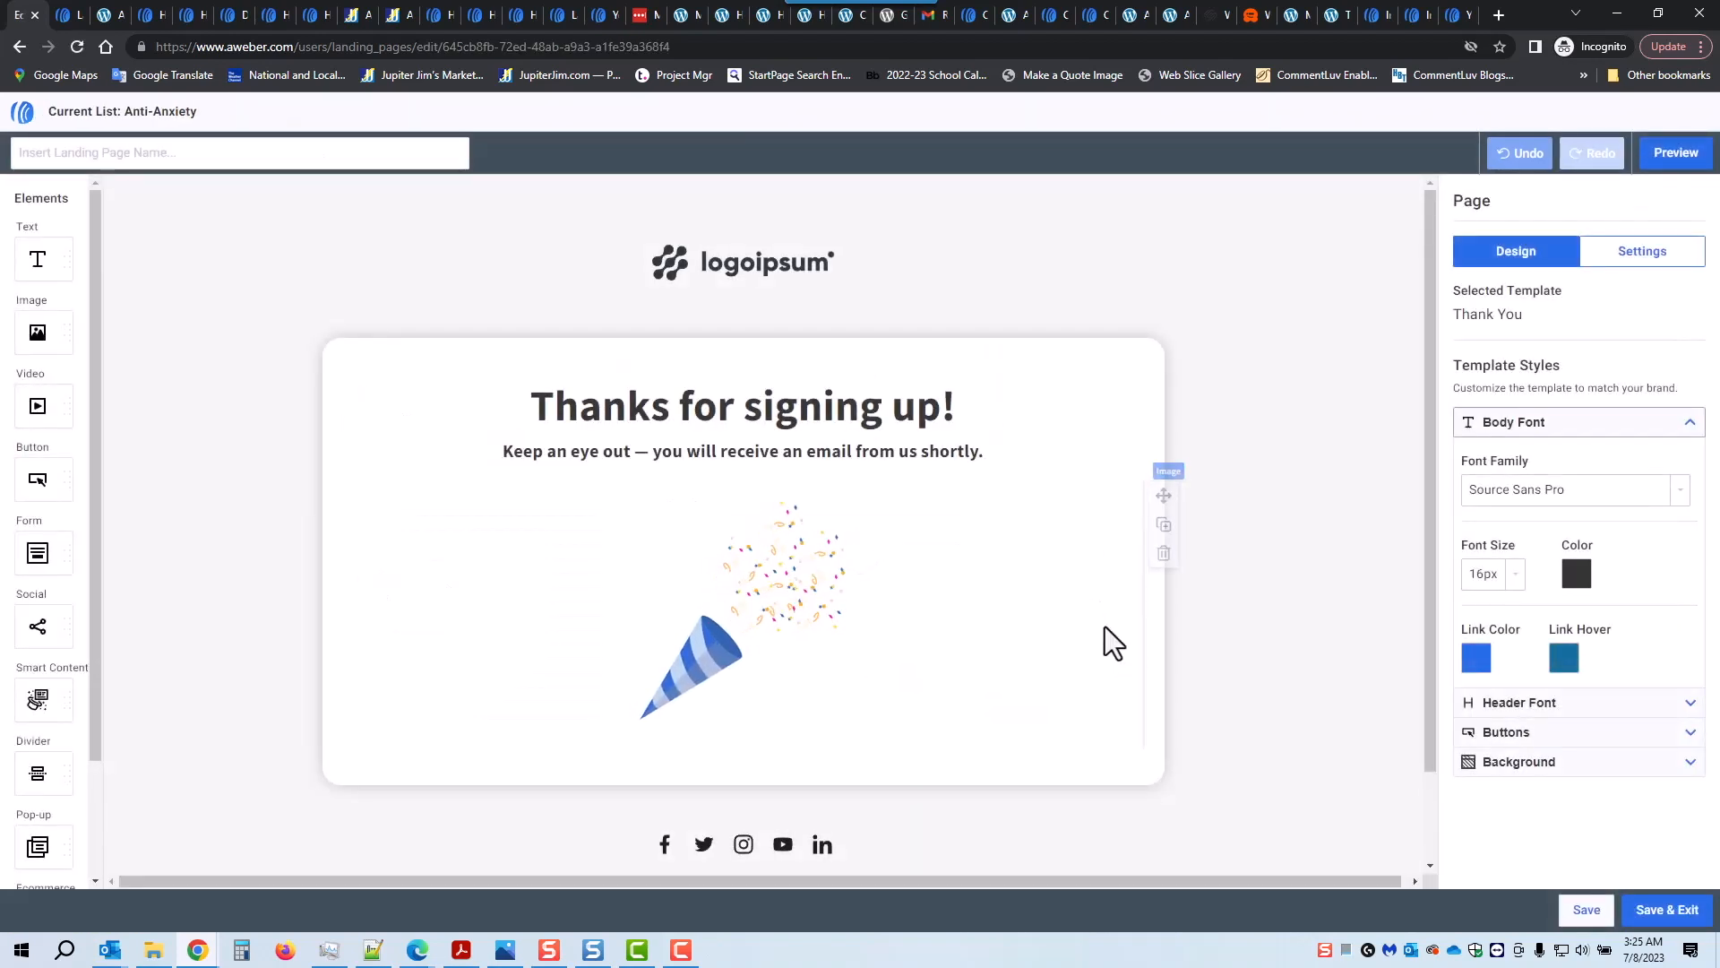
# Step: Delete the party-horn image and replace the placeholder logo with the company logo
pyautogui.click(703, 656)
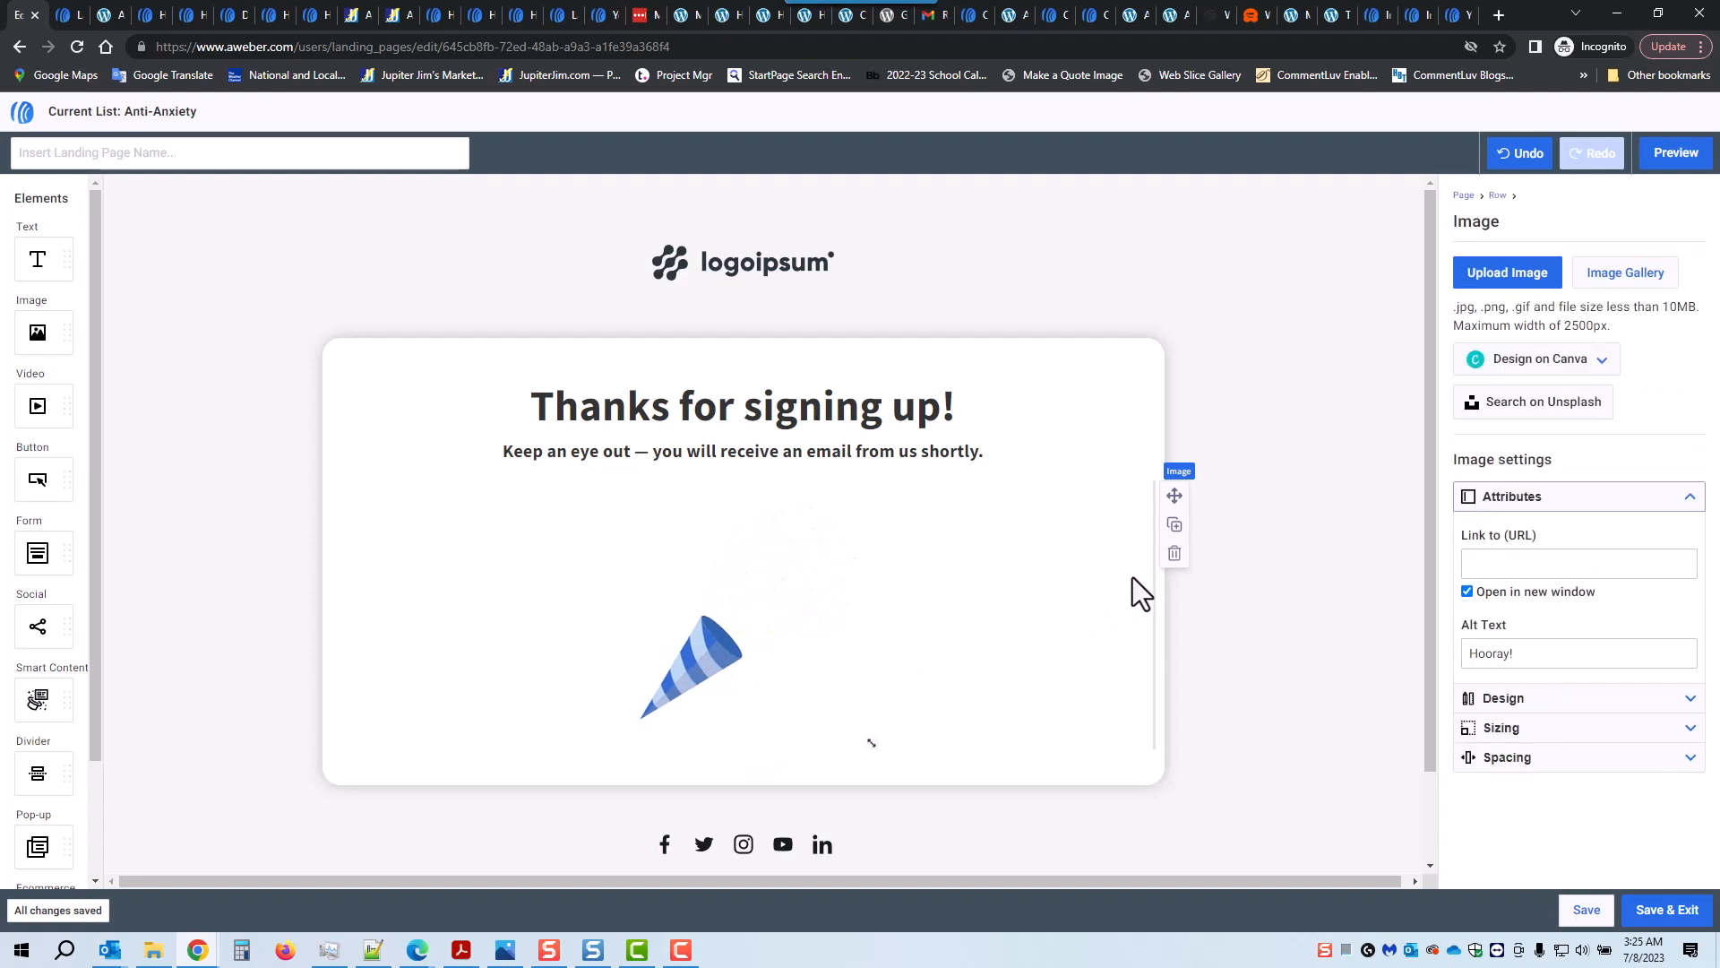
pyautogui.click(1175, 553)
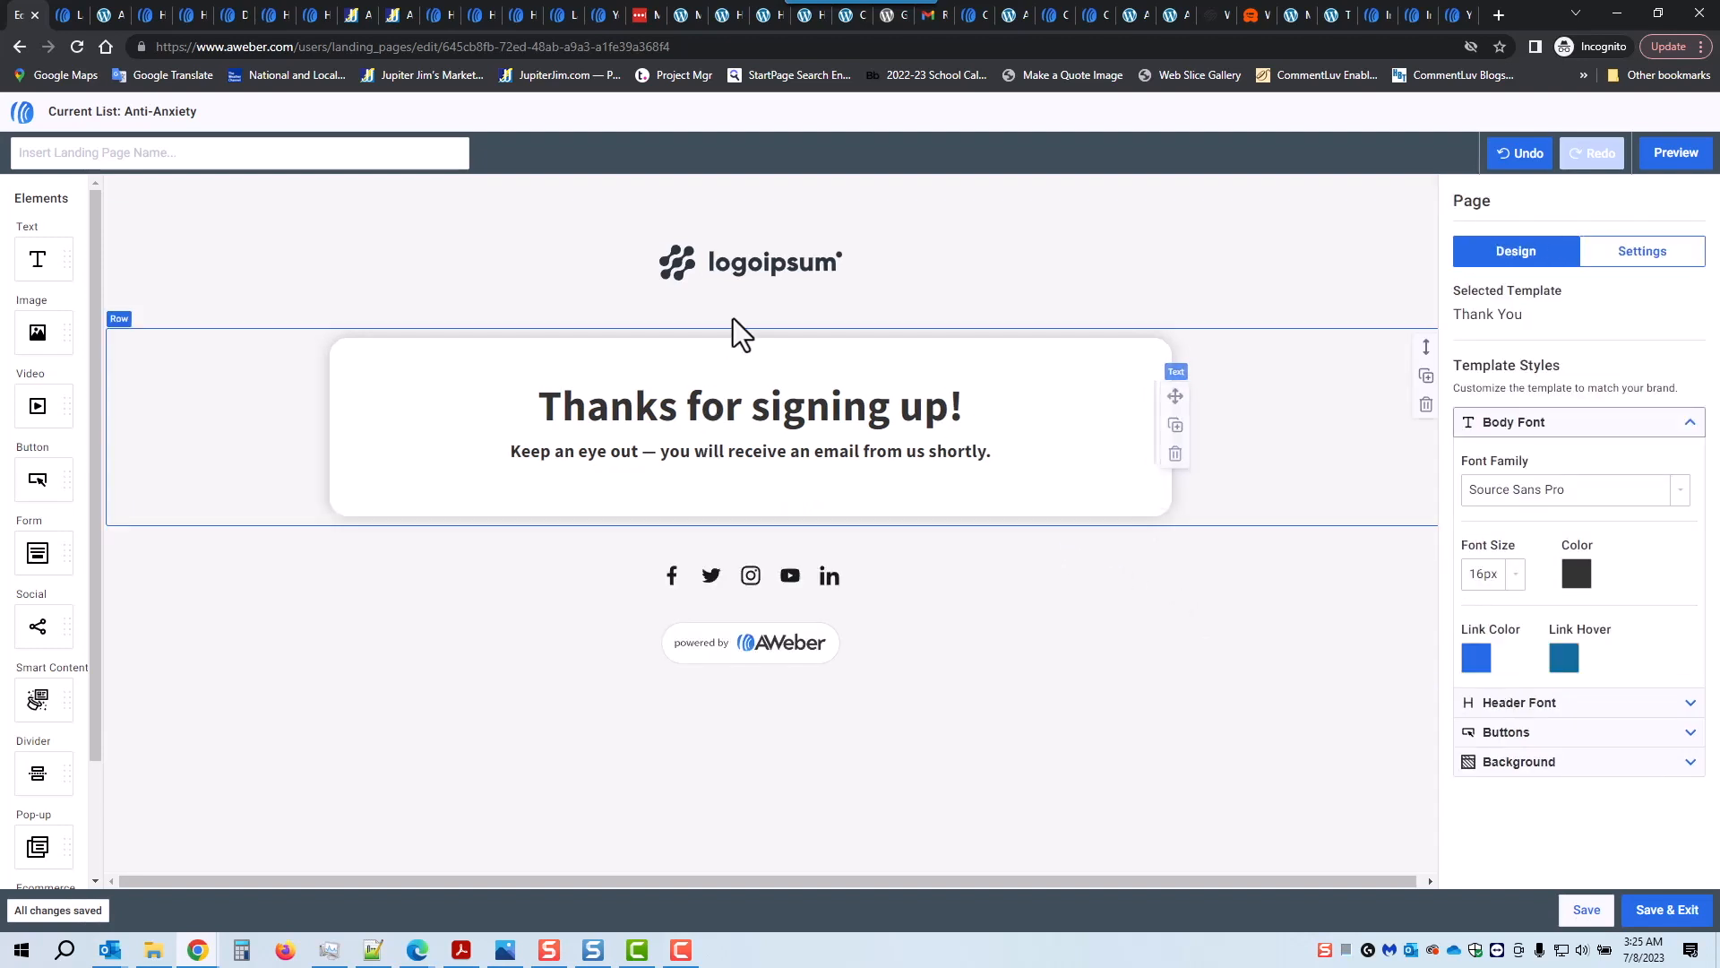
pyautogui.click(739, 276)
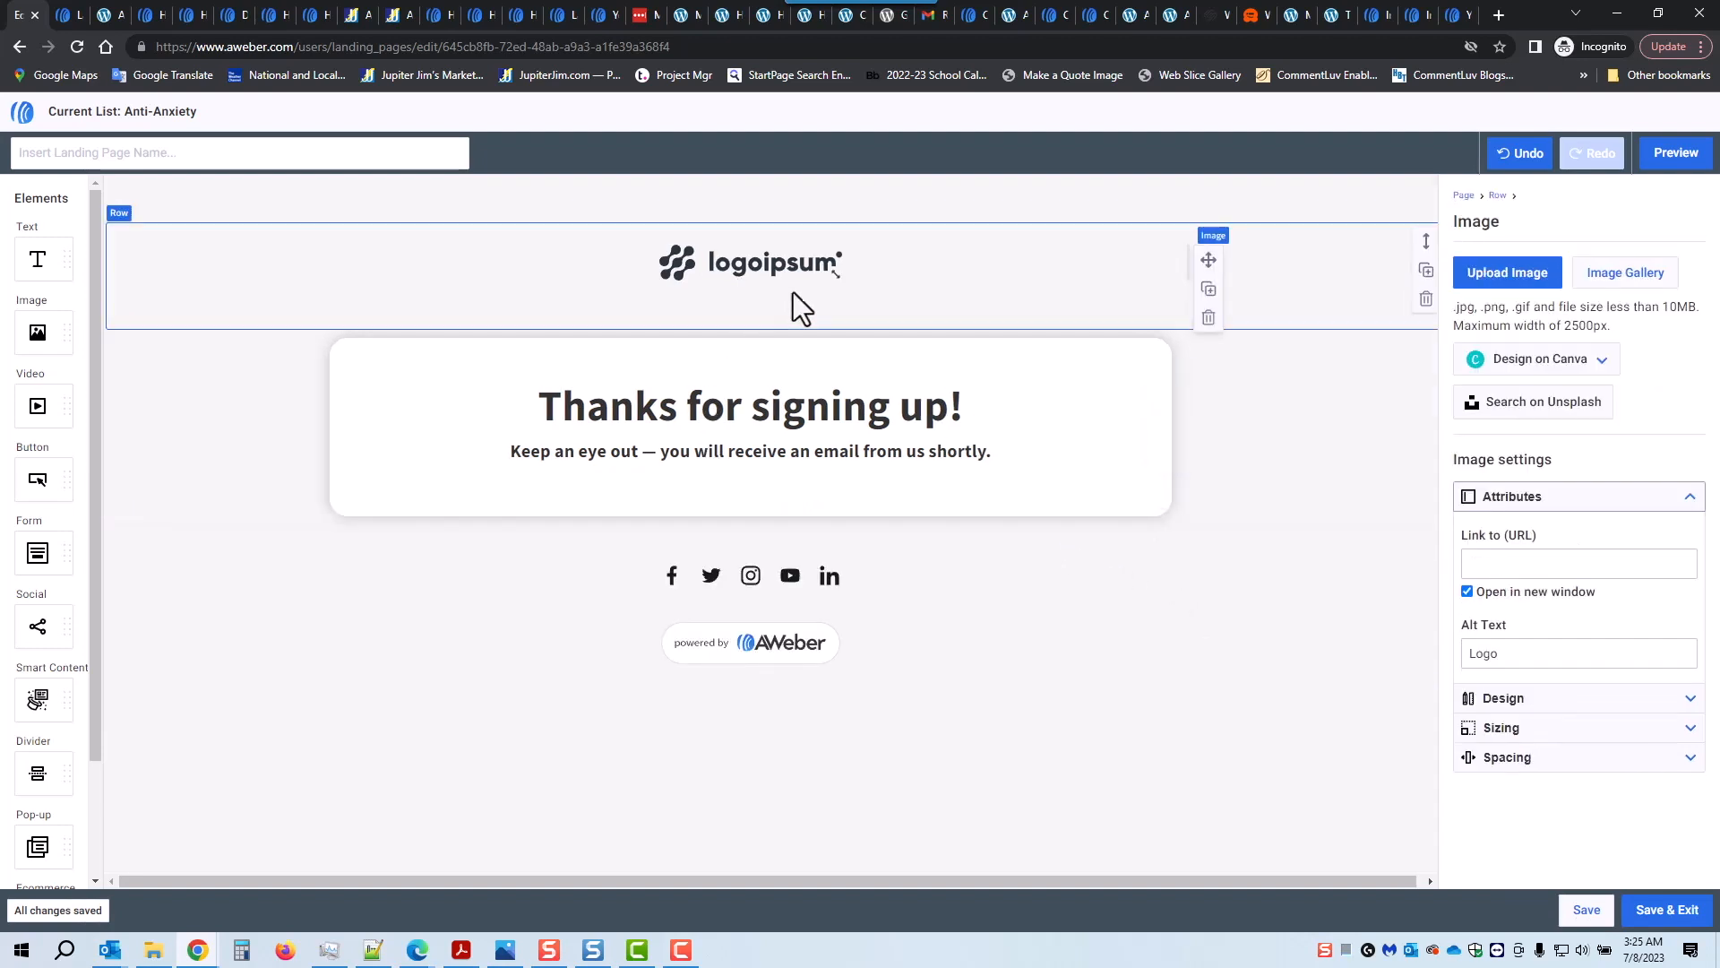
pyautogui.click(1636, 272)
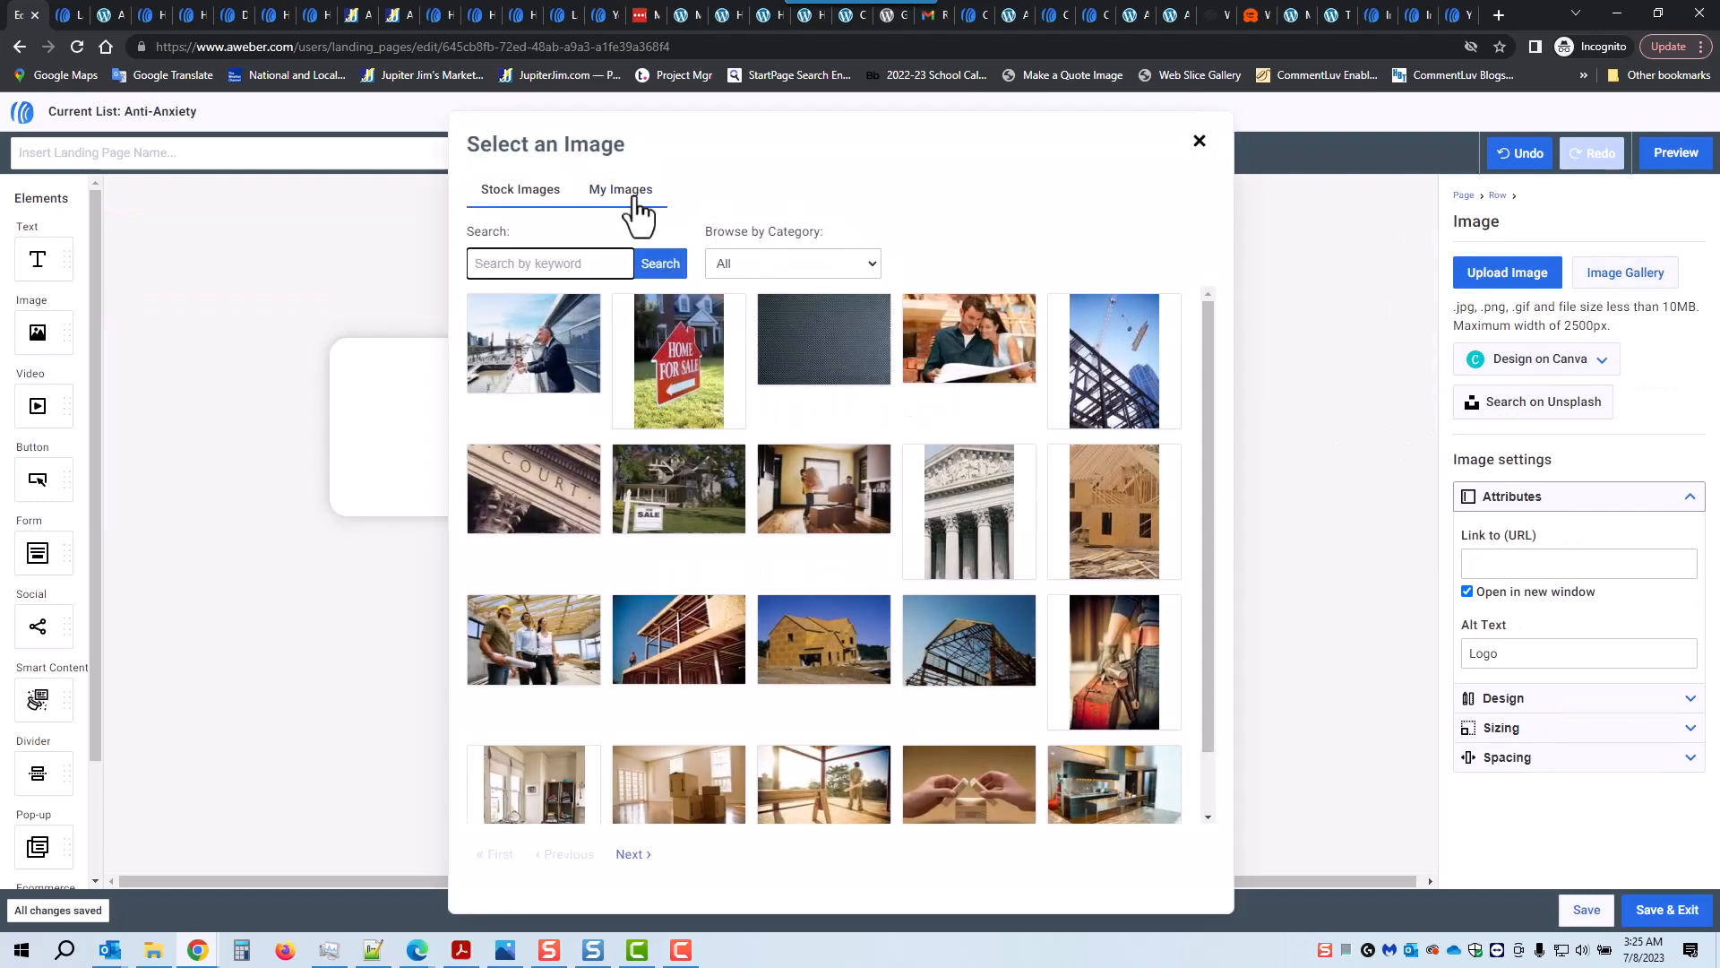
pyautogui.click(635, 201)
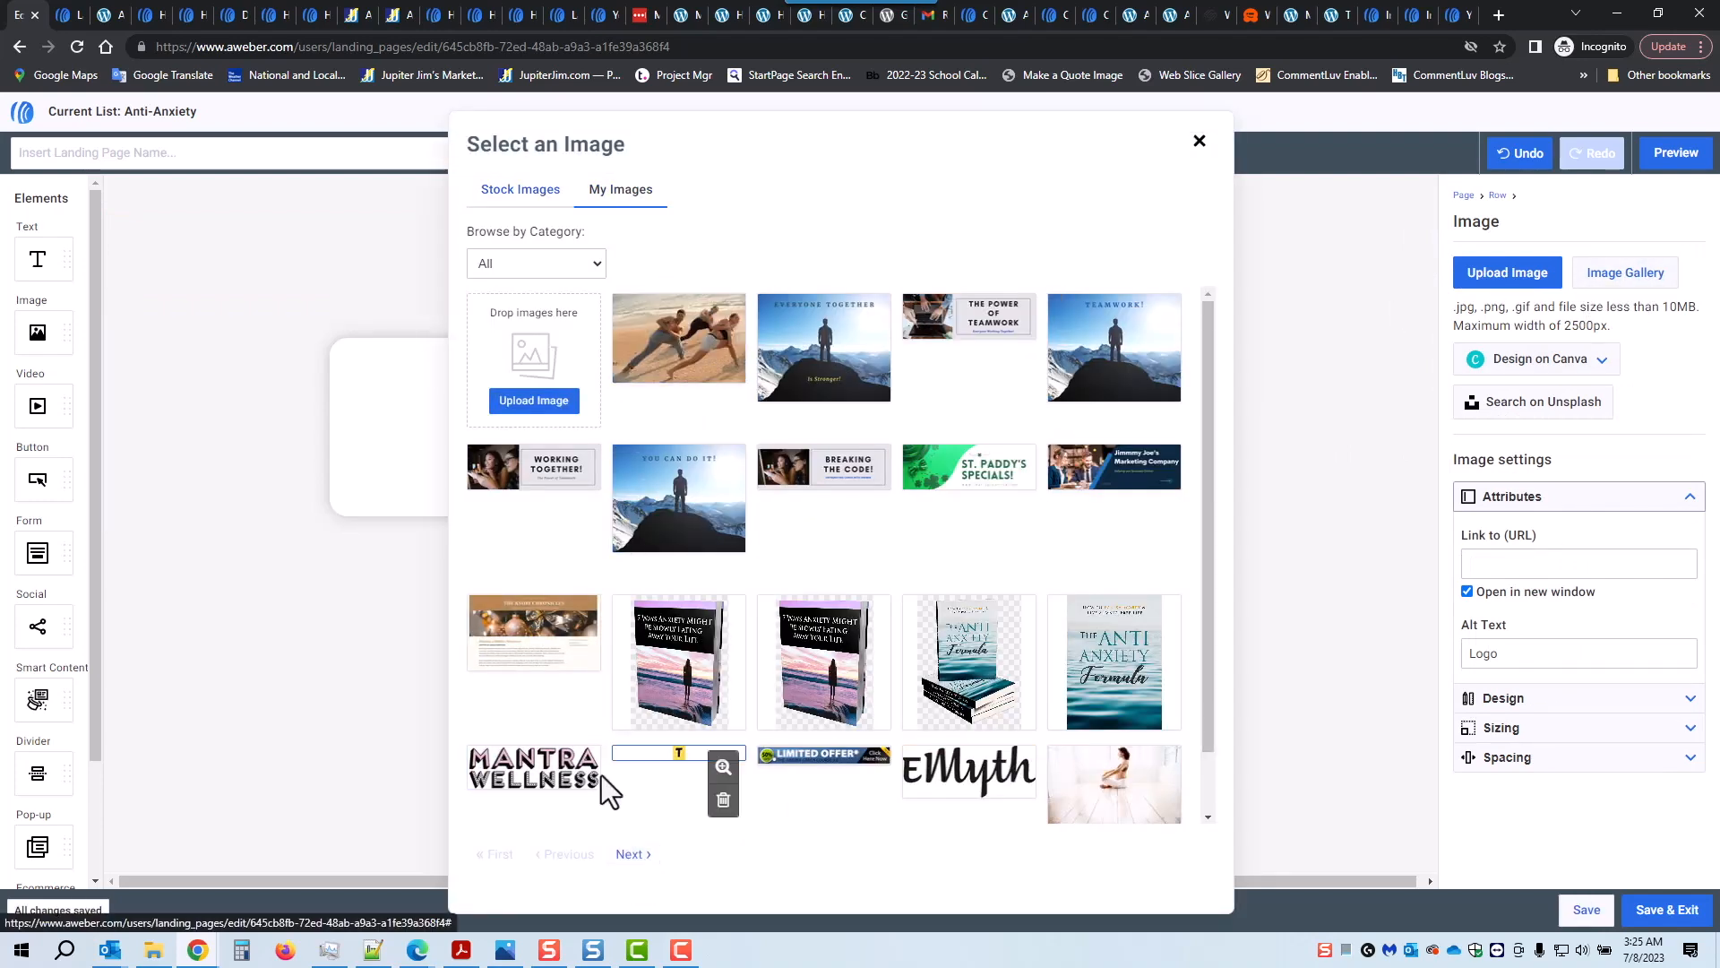
pyautogui.click(536, 772)
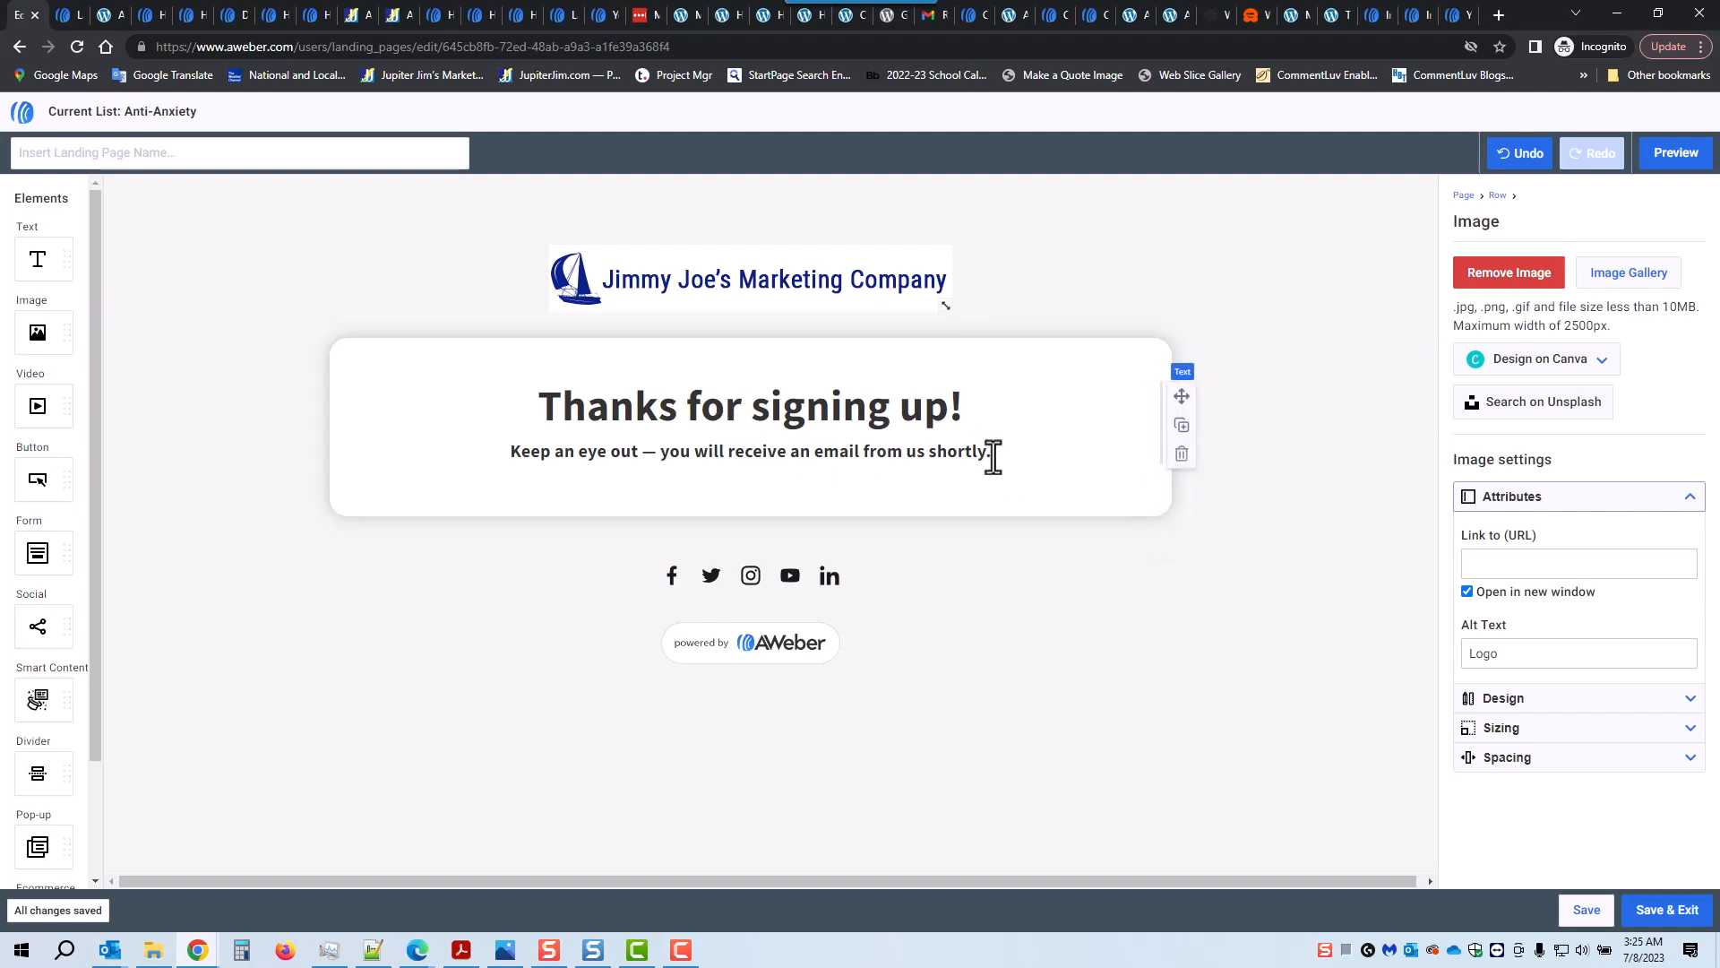
# Step: Retype the heading as 'Confirmation Success Page'
pyautogui.moveTo(539, 405); pyautogui.dragTo(943, 417)
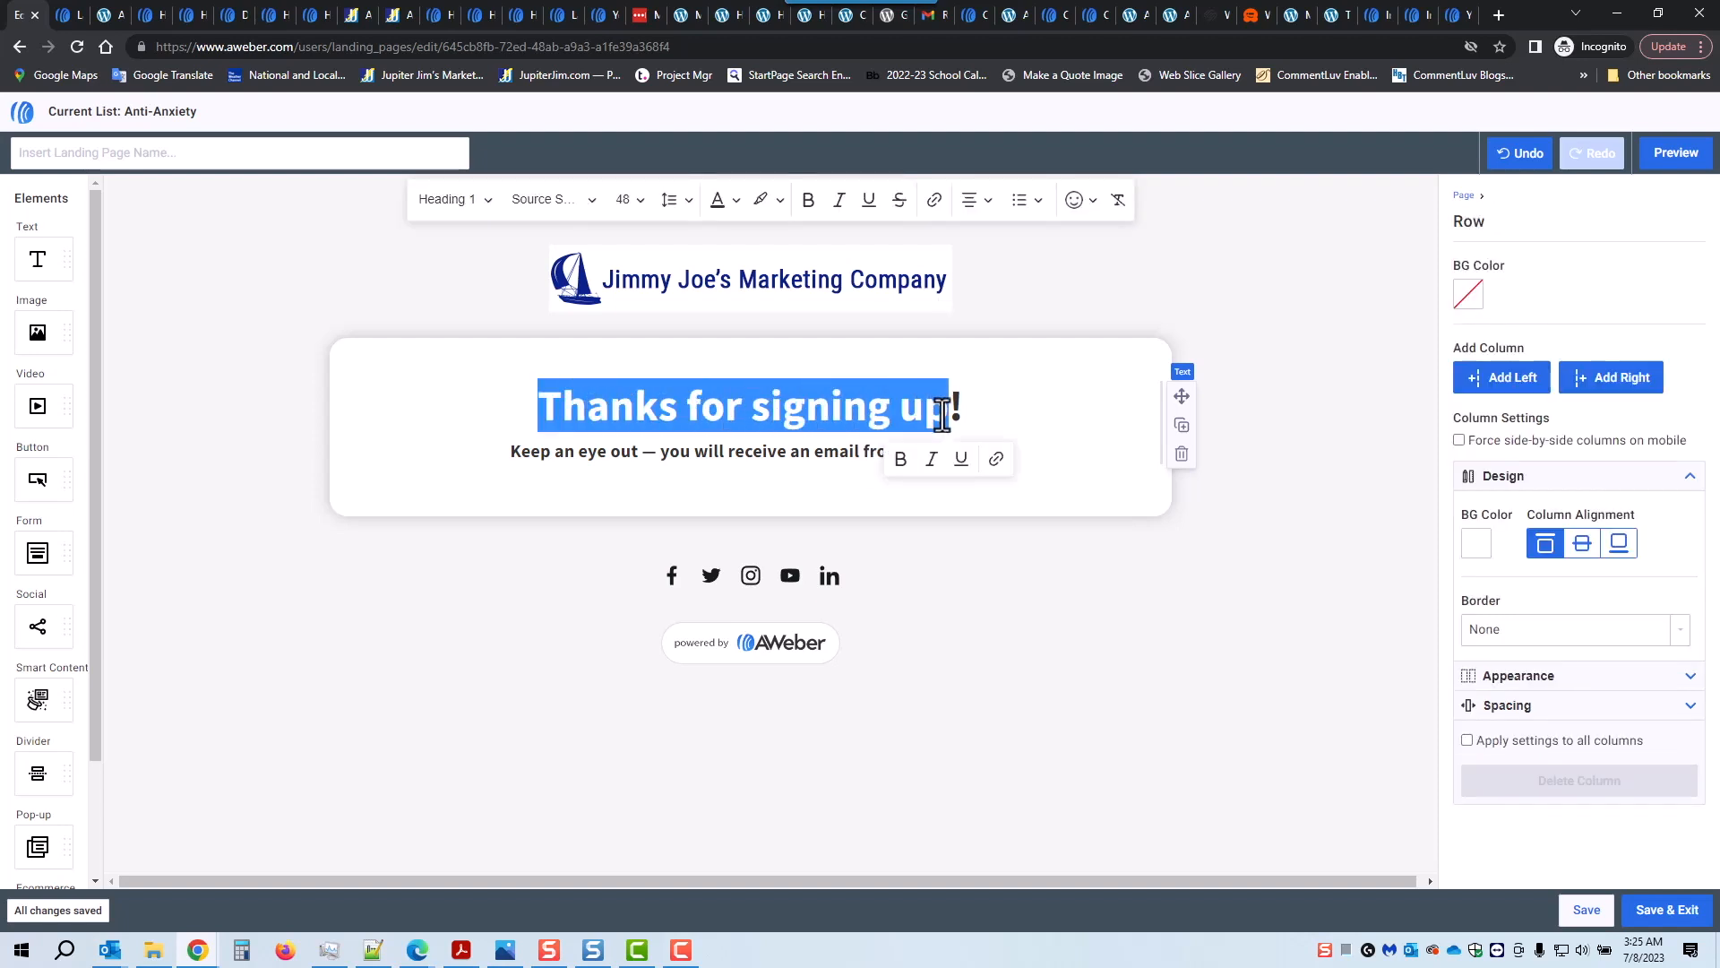
pyautogui.write('Con')
pyautogui.write('ri')
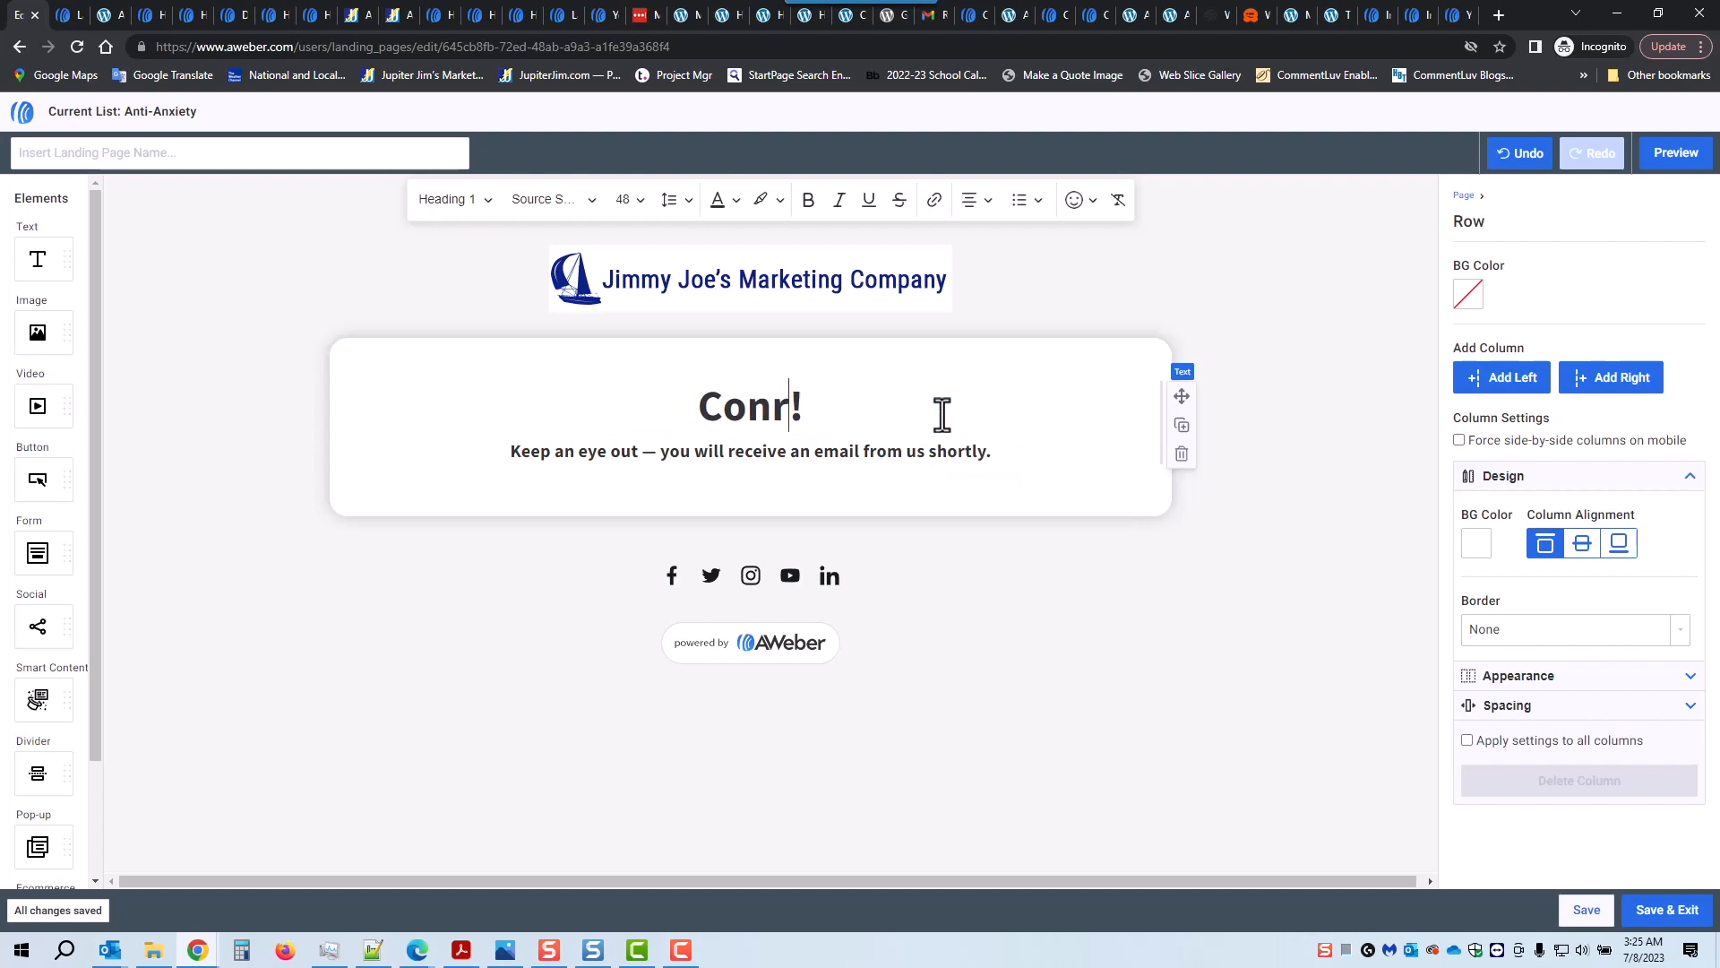
pyautogui.press('BackSpace')
pyautogui.press('BackSpace')
pyautogui.write('firmation ')
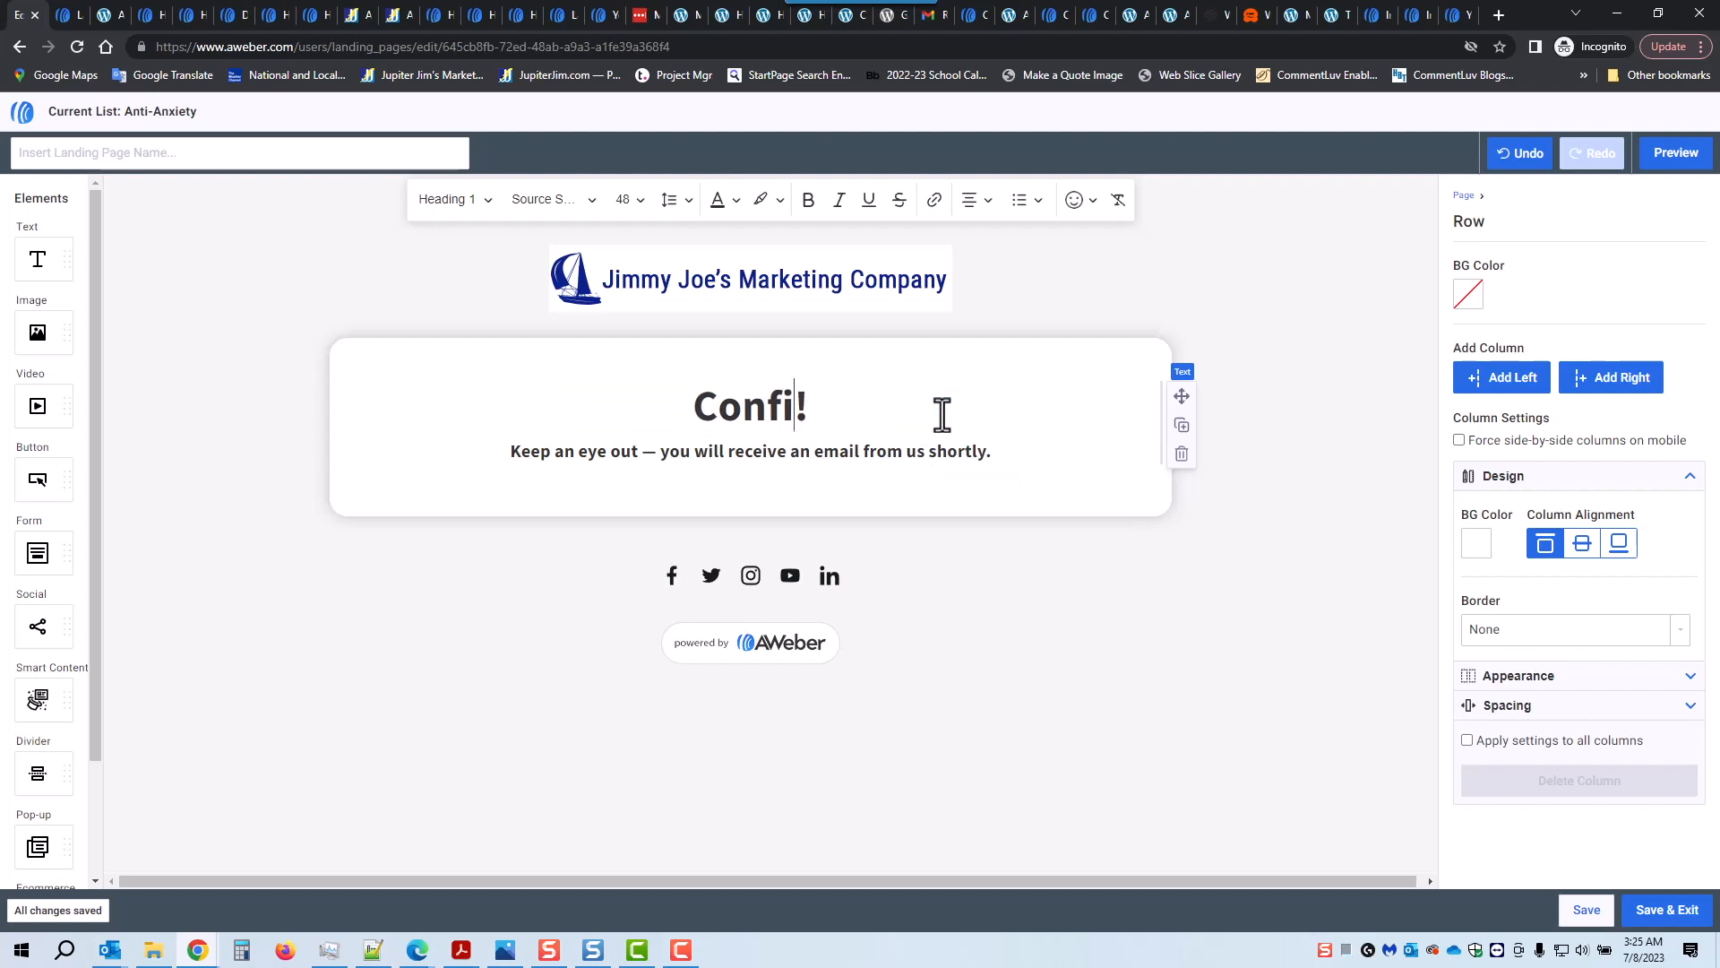
pyautogui.write('Success Page')
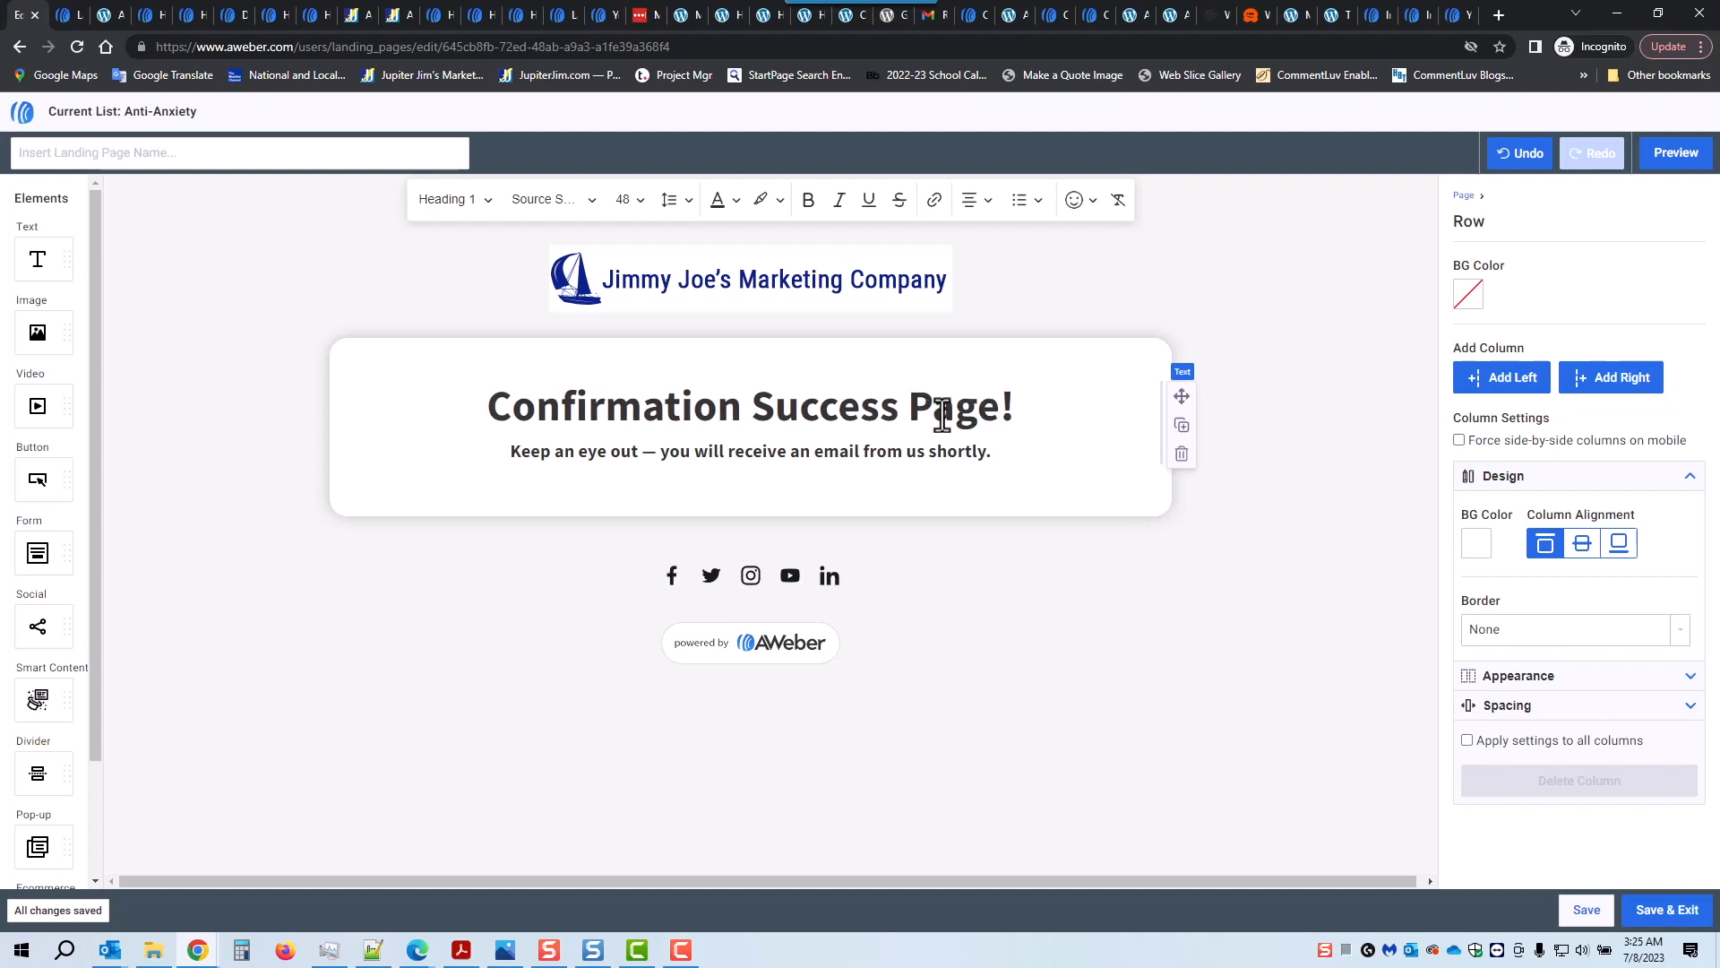
# Step: Replace the subheading with 'Click on the Image Below to Access the Free Report'
pyautogui.moveTo(506, 452); pyautogui.dragTo(995, 464)
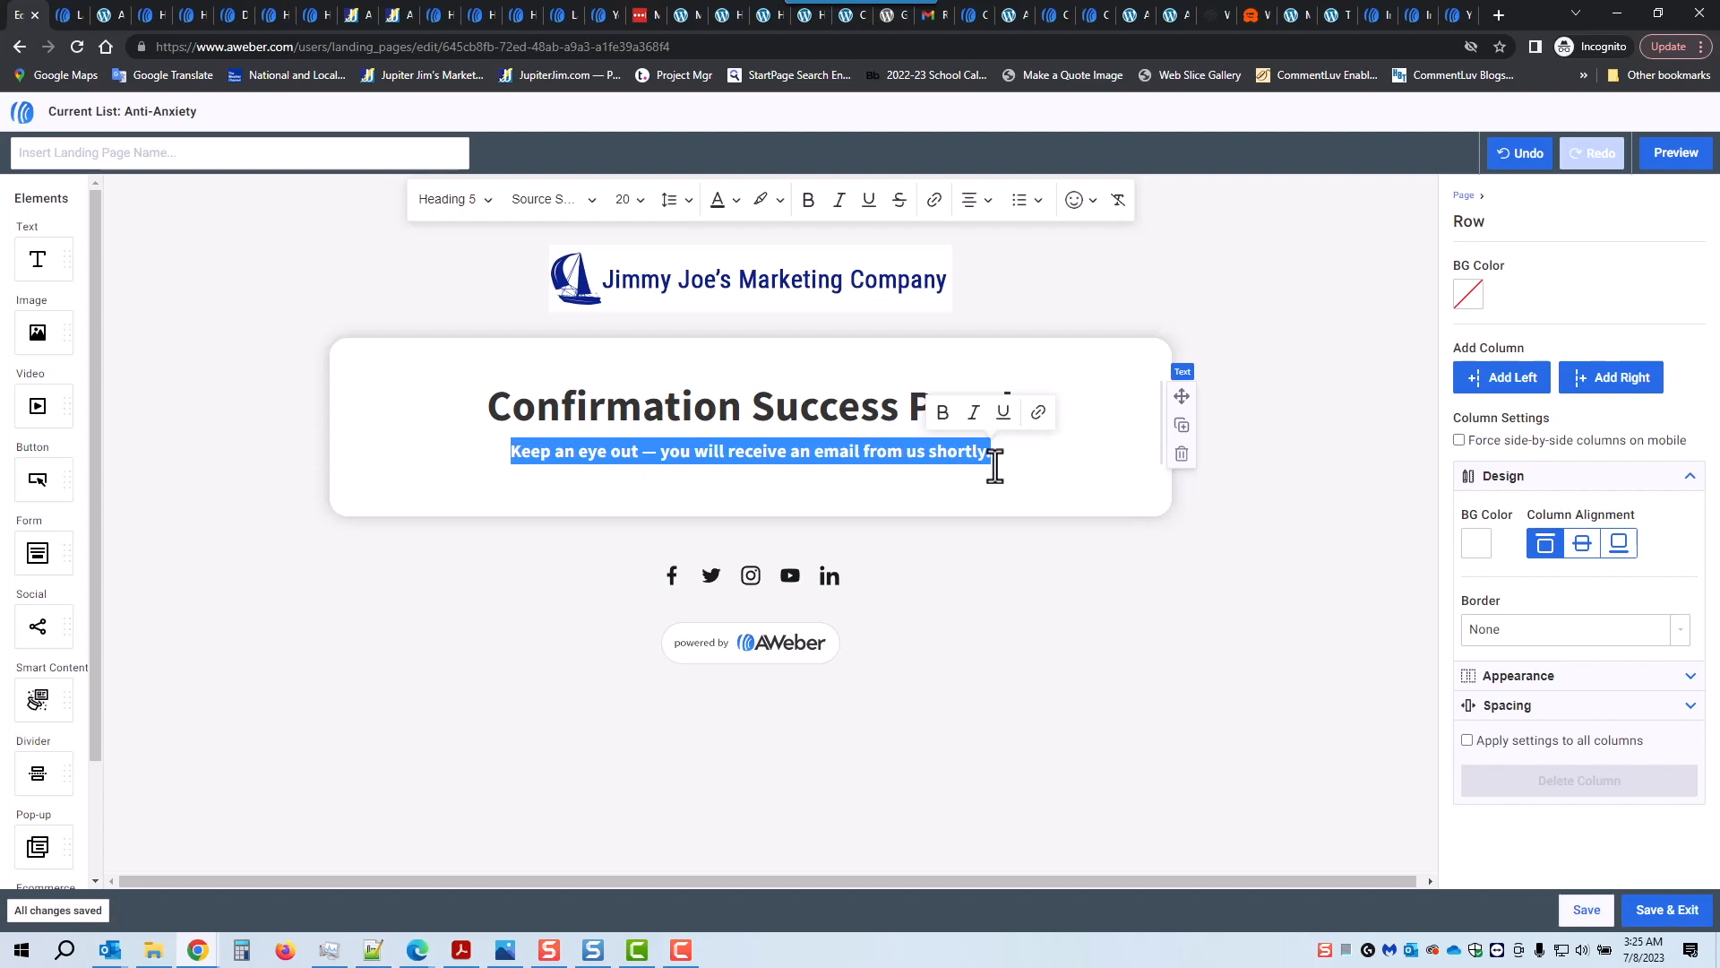
pyautogui.write('Cli')
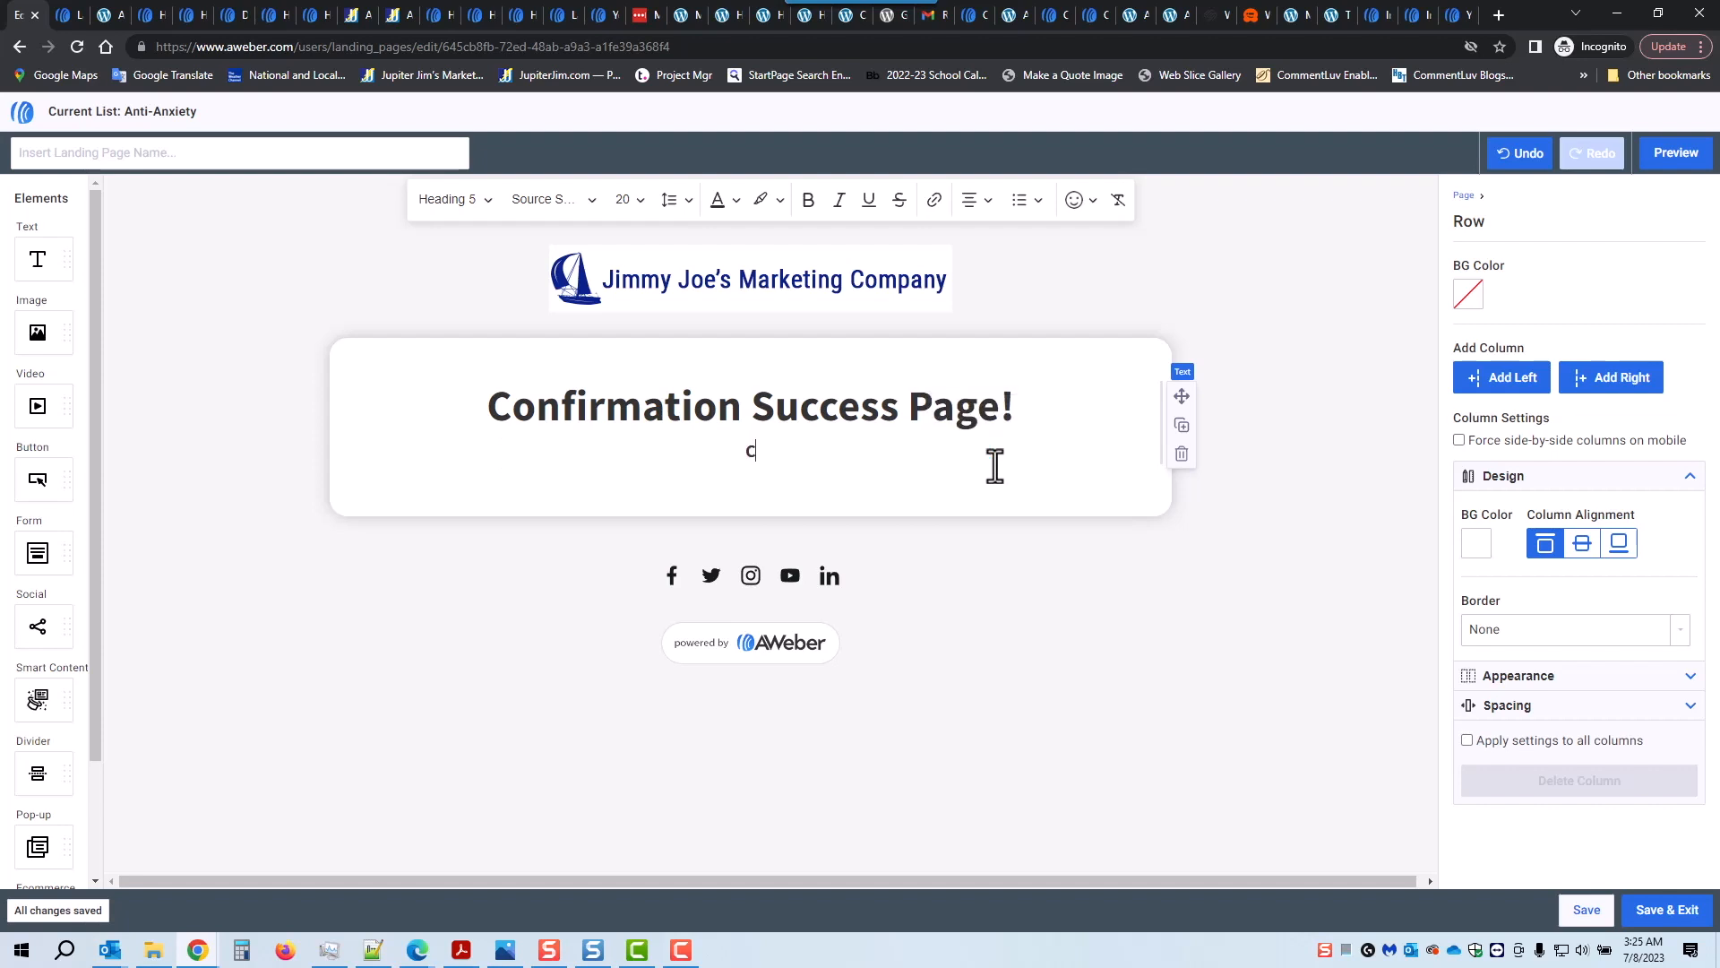
pyautogui.write('ck on the Image Belo')
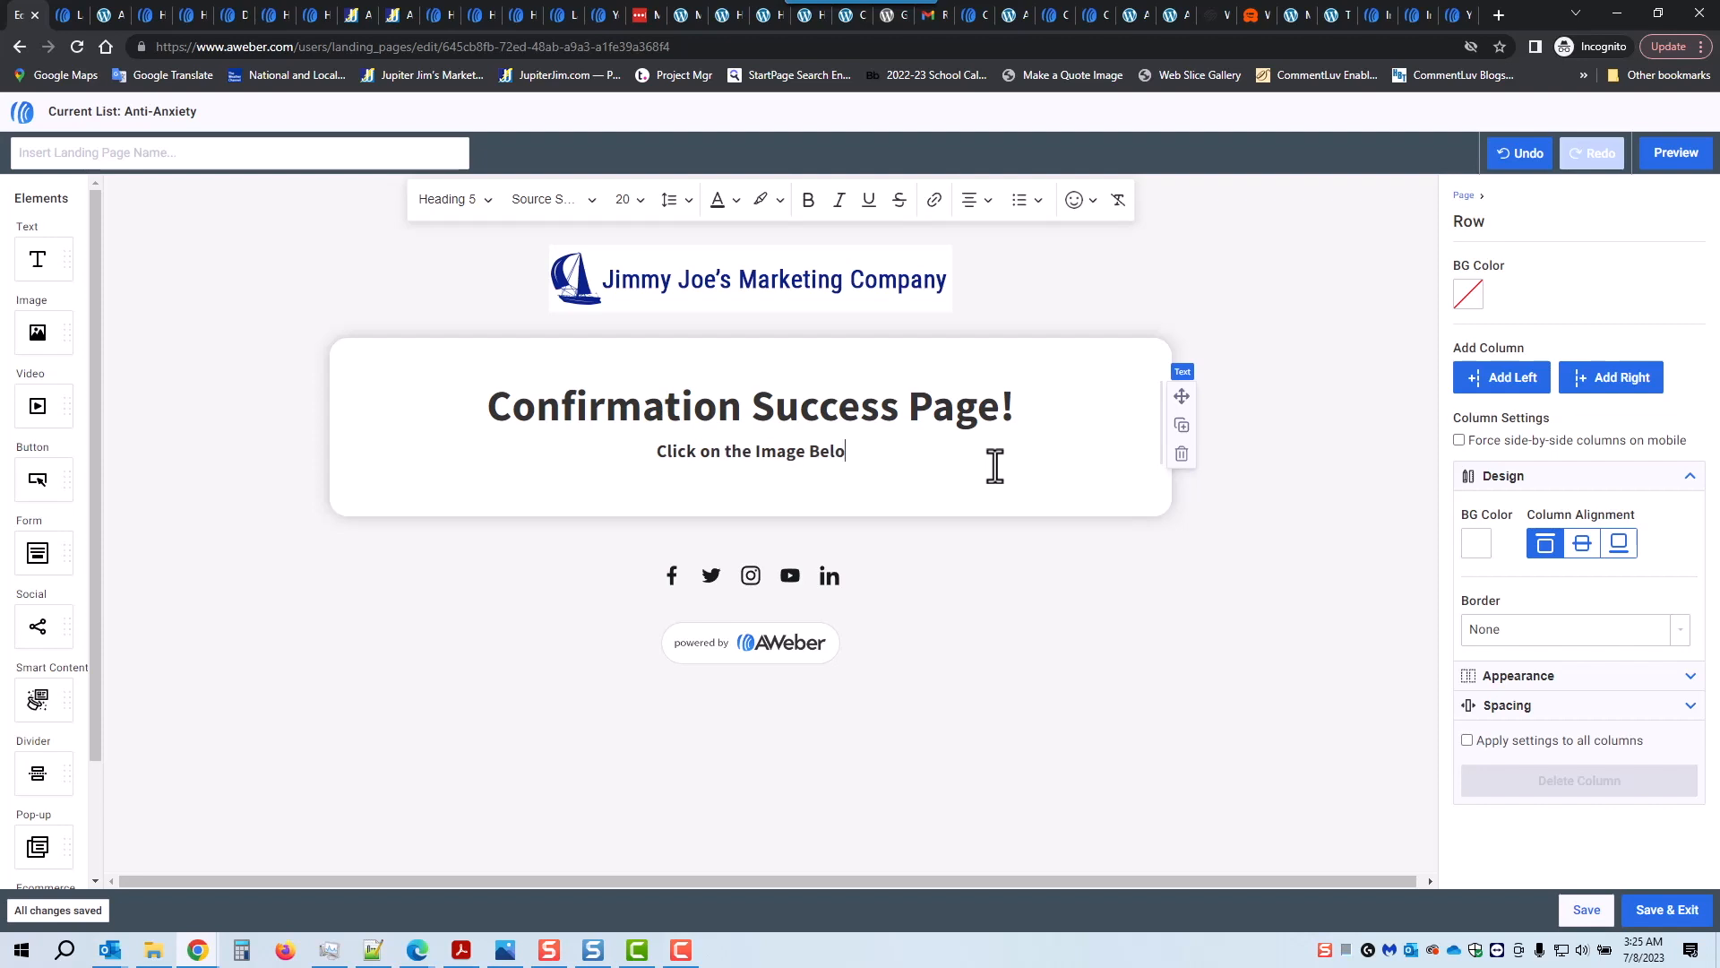
pyautogui.write('w to Access the Free Report')
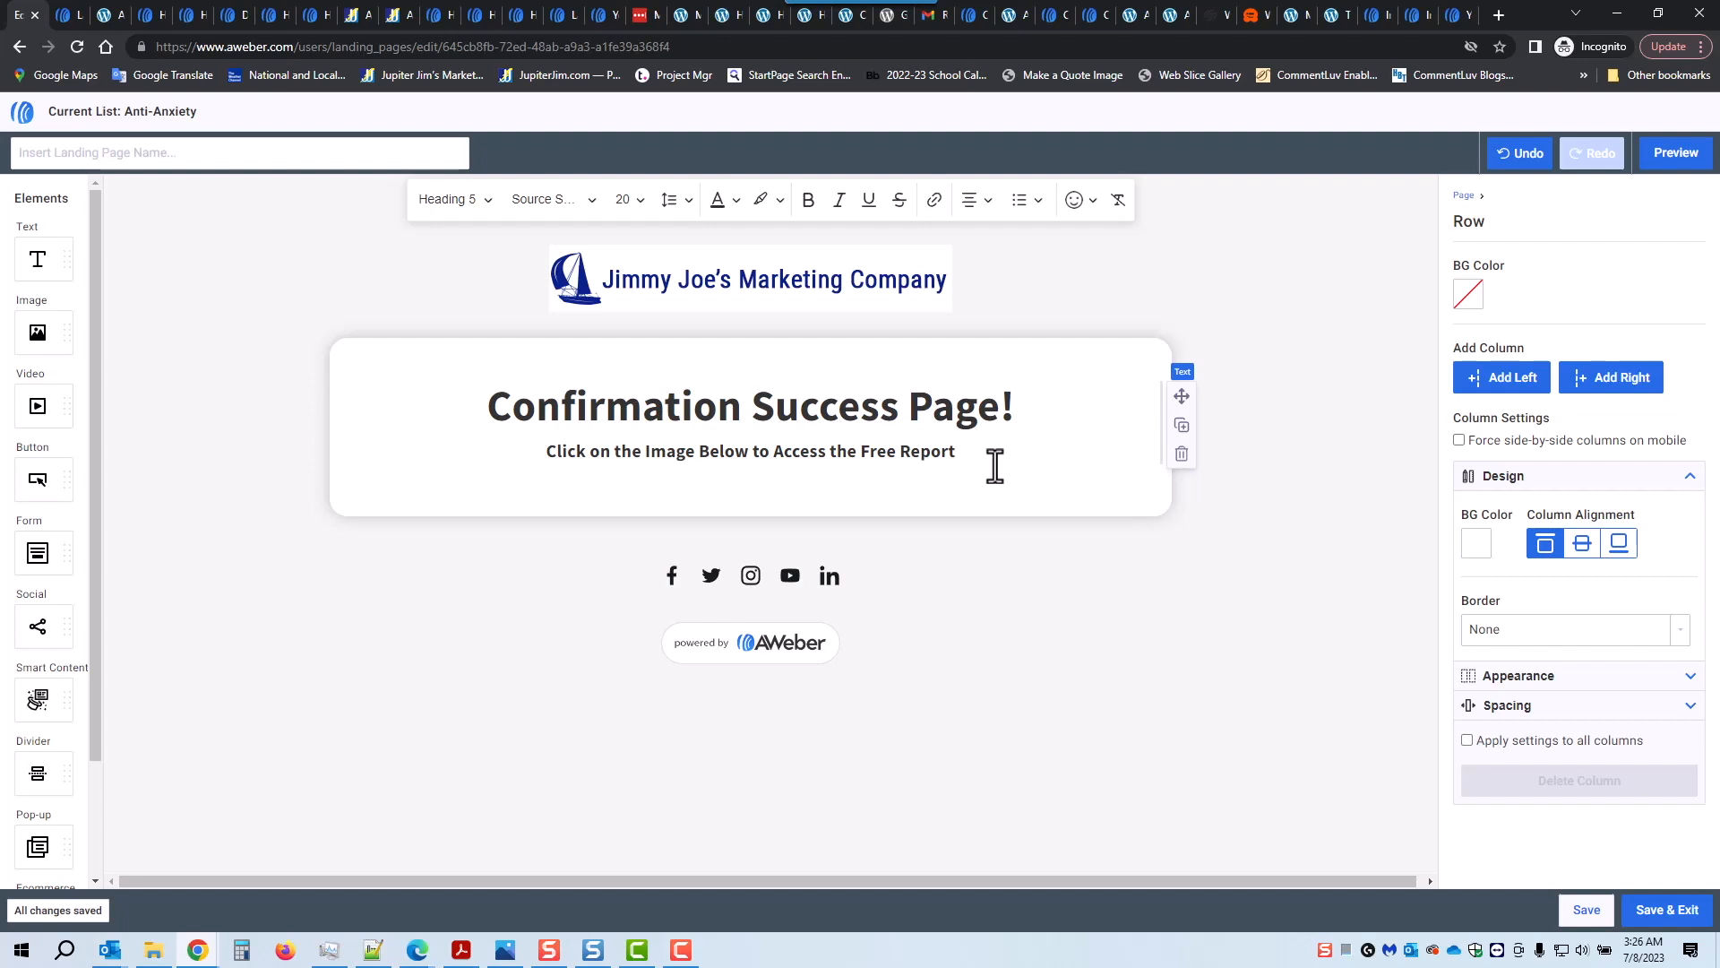
# Step: Add an empty paragraph beneath the subheading and browse the slash command menu
pyautogui.press('Return')
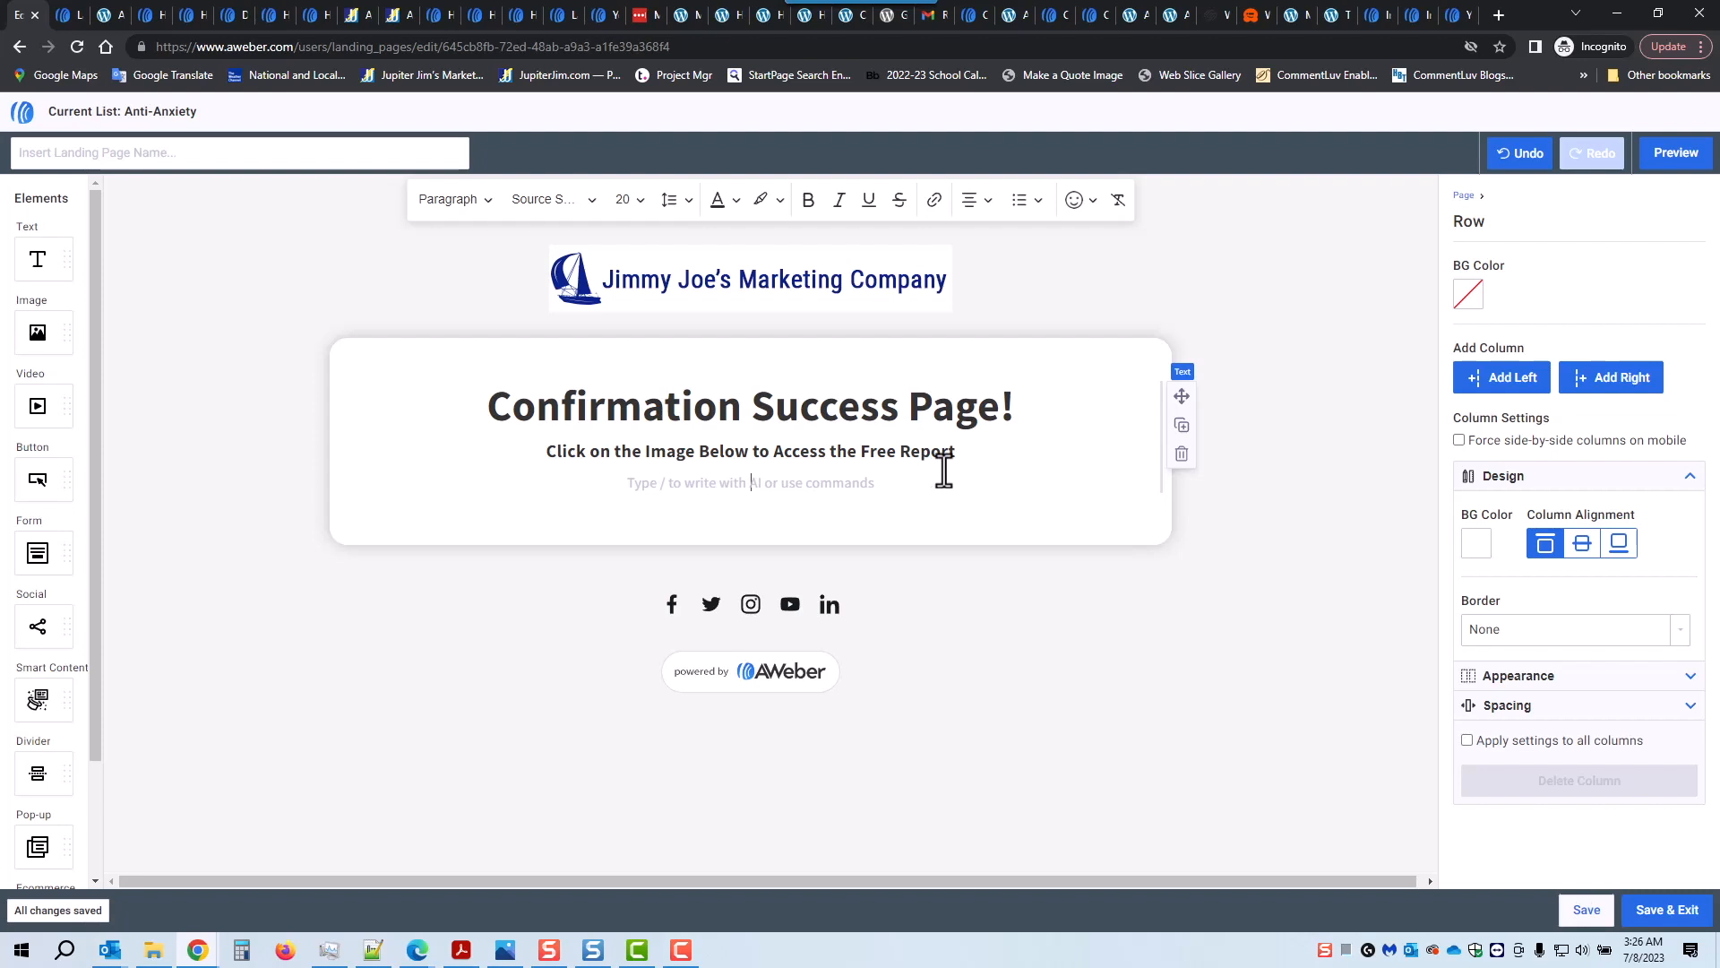
pyautogui.write('/')
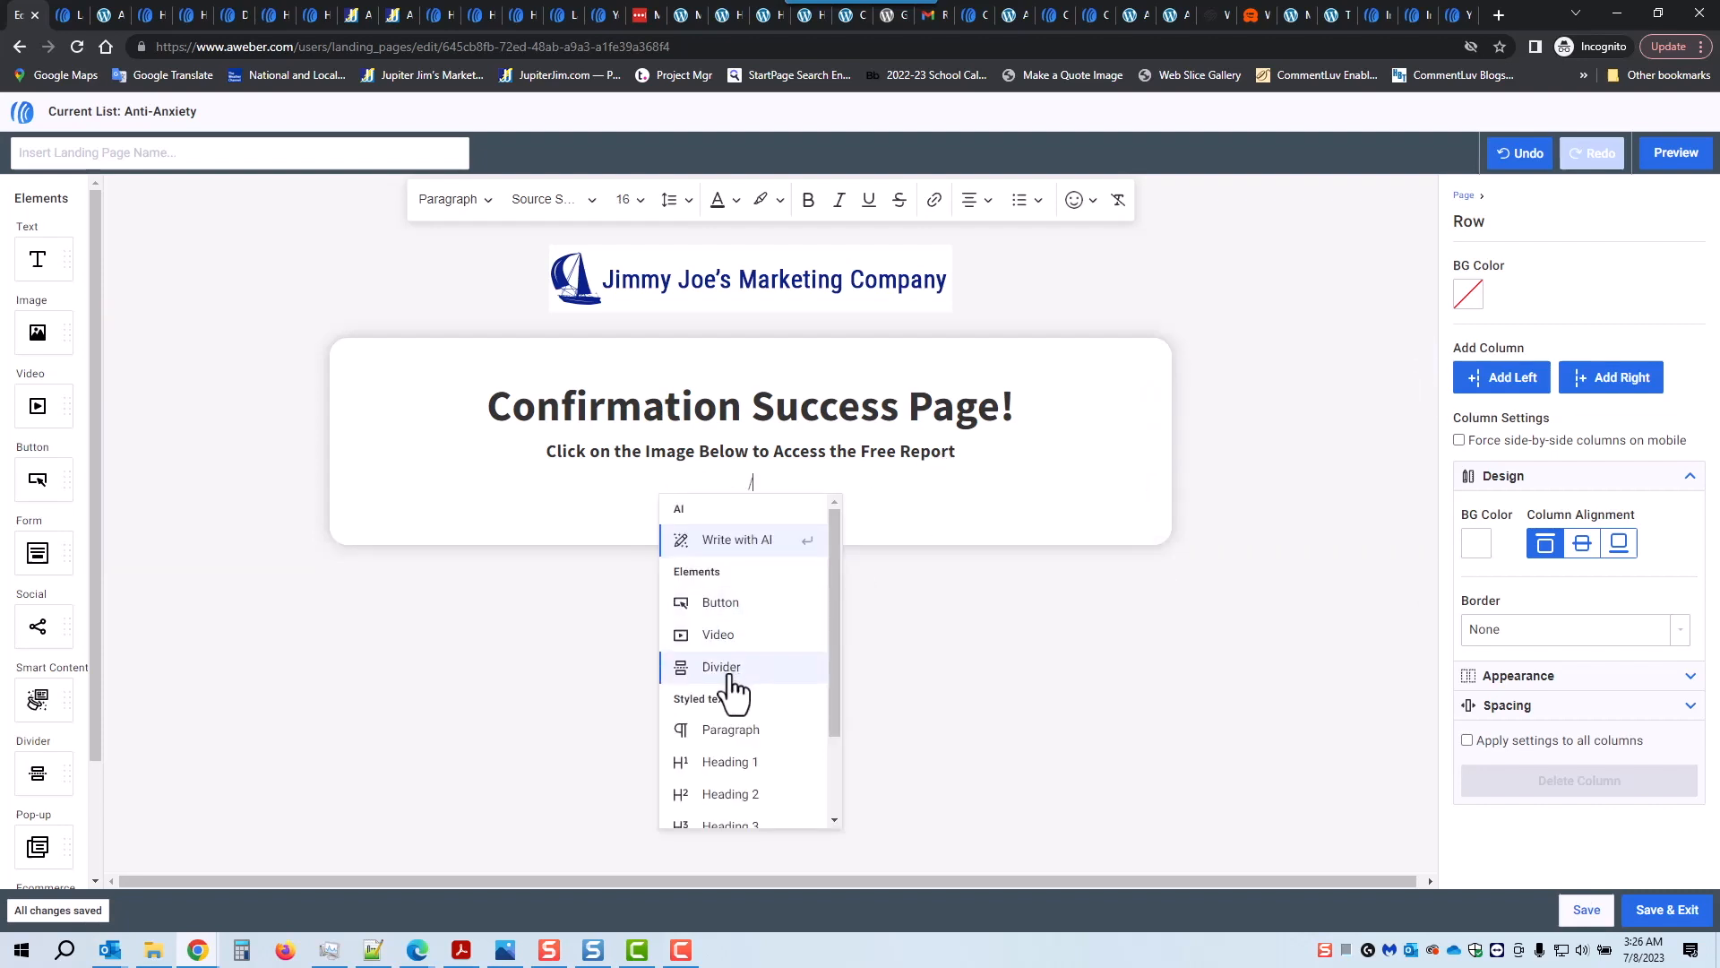
pyautogui.scroll(-2, 757, 717)
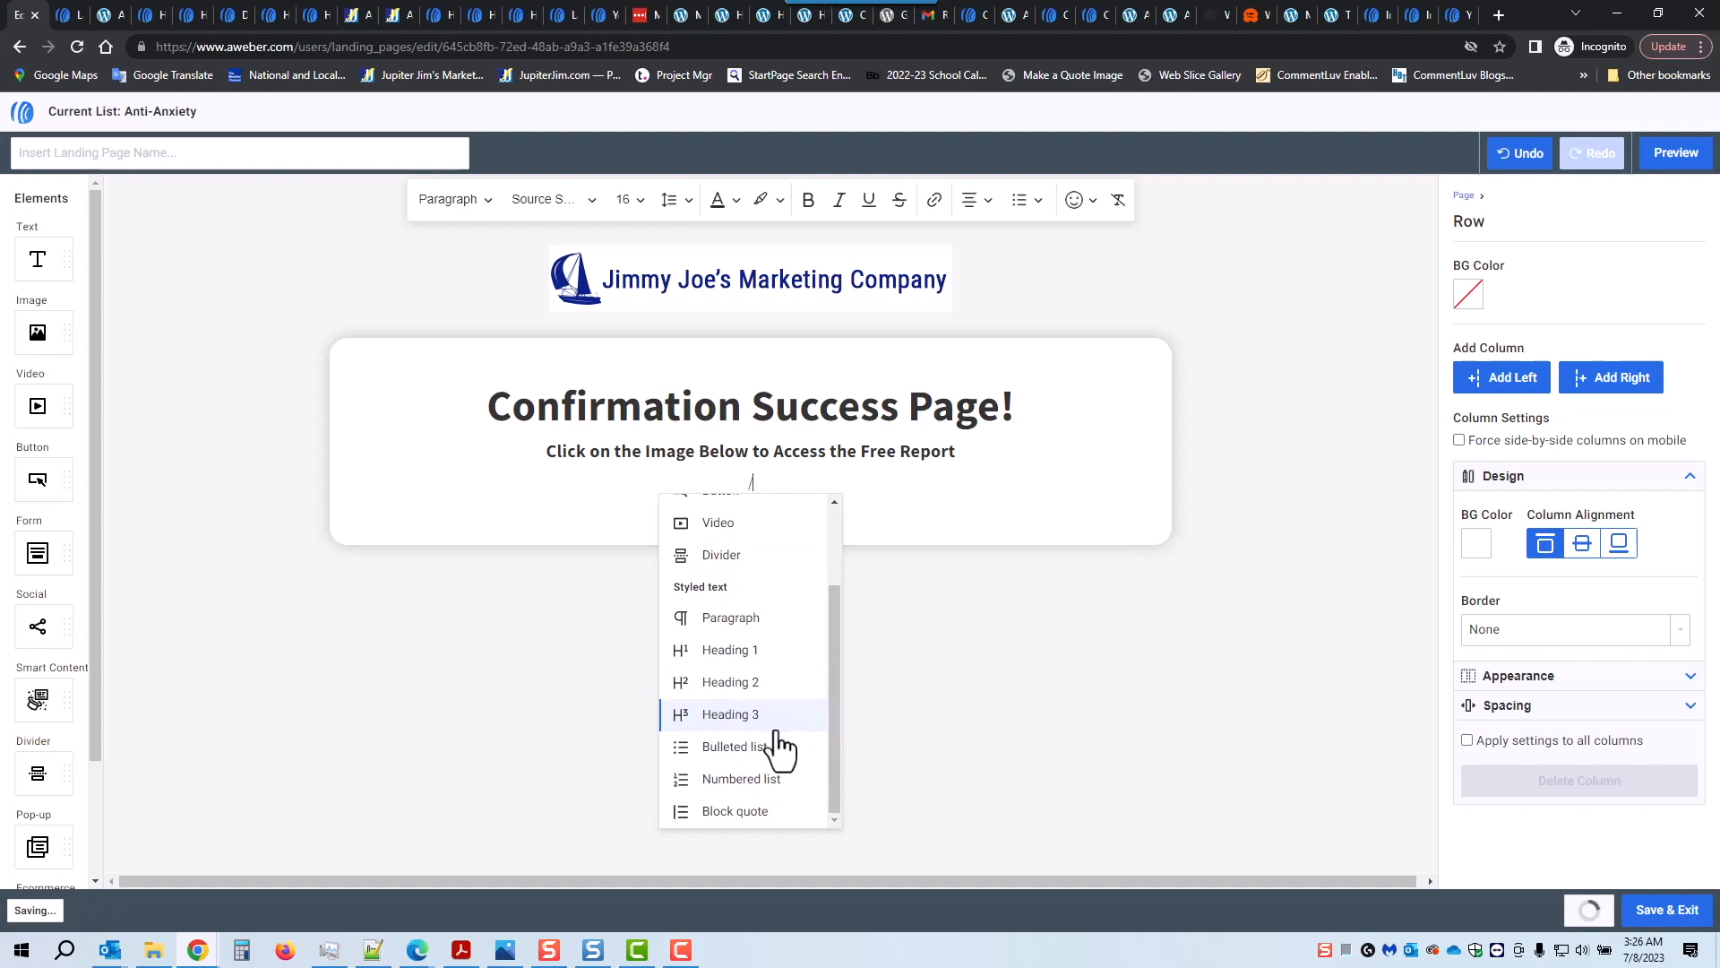
pyautogui.scroll(2, 784, 753)
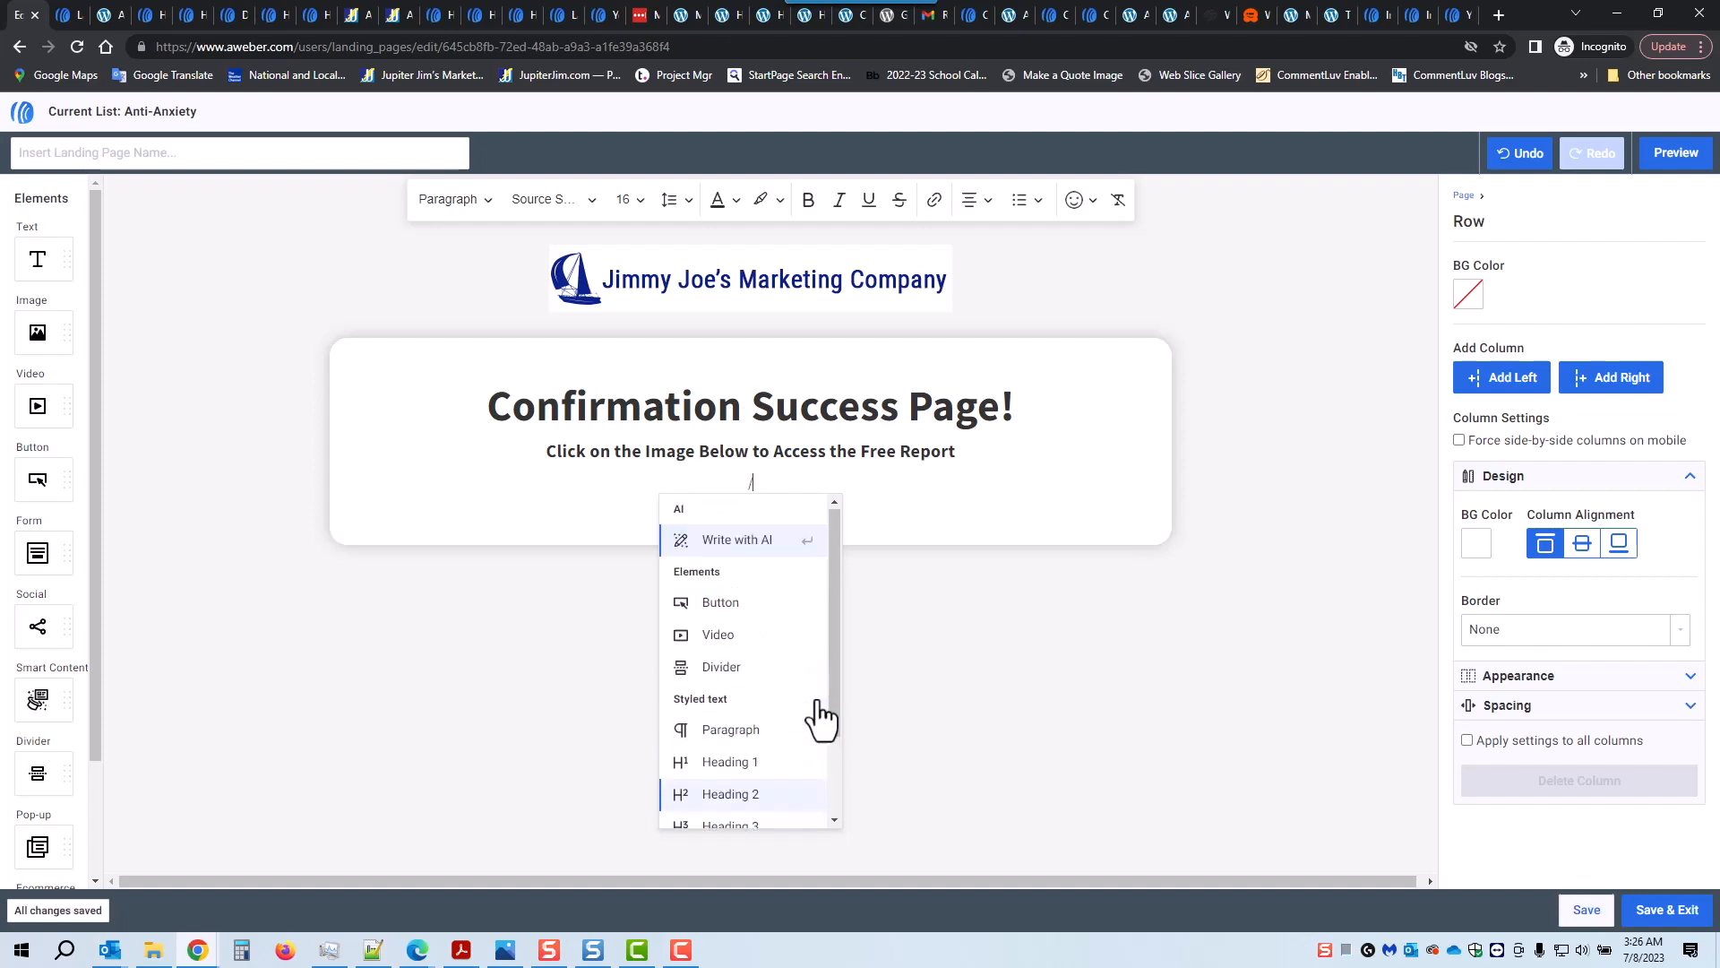
# Step: Remove the stray slash and add an Image block holding the 7 Ways Anxiety book cover
pyautogui.click(861, 495)
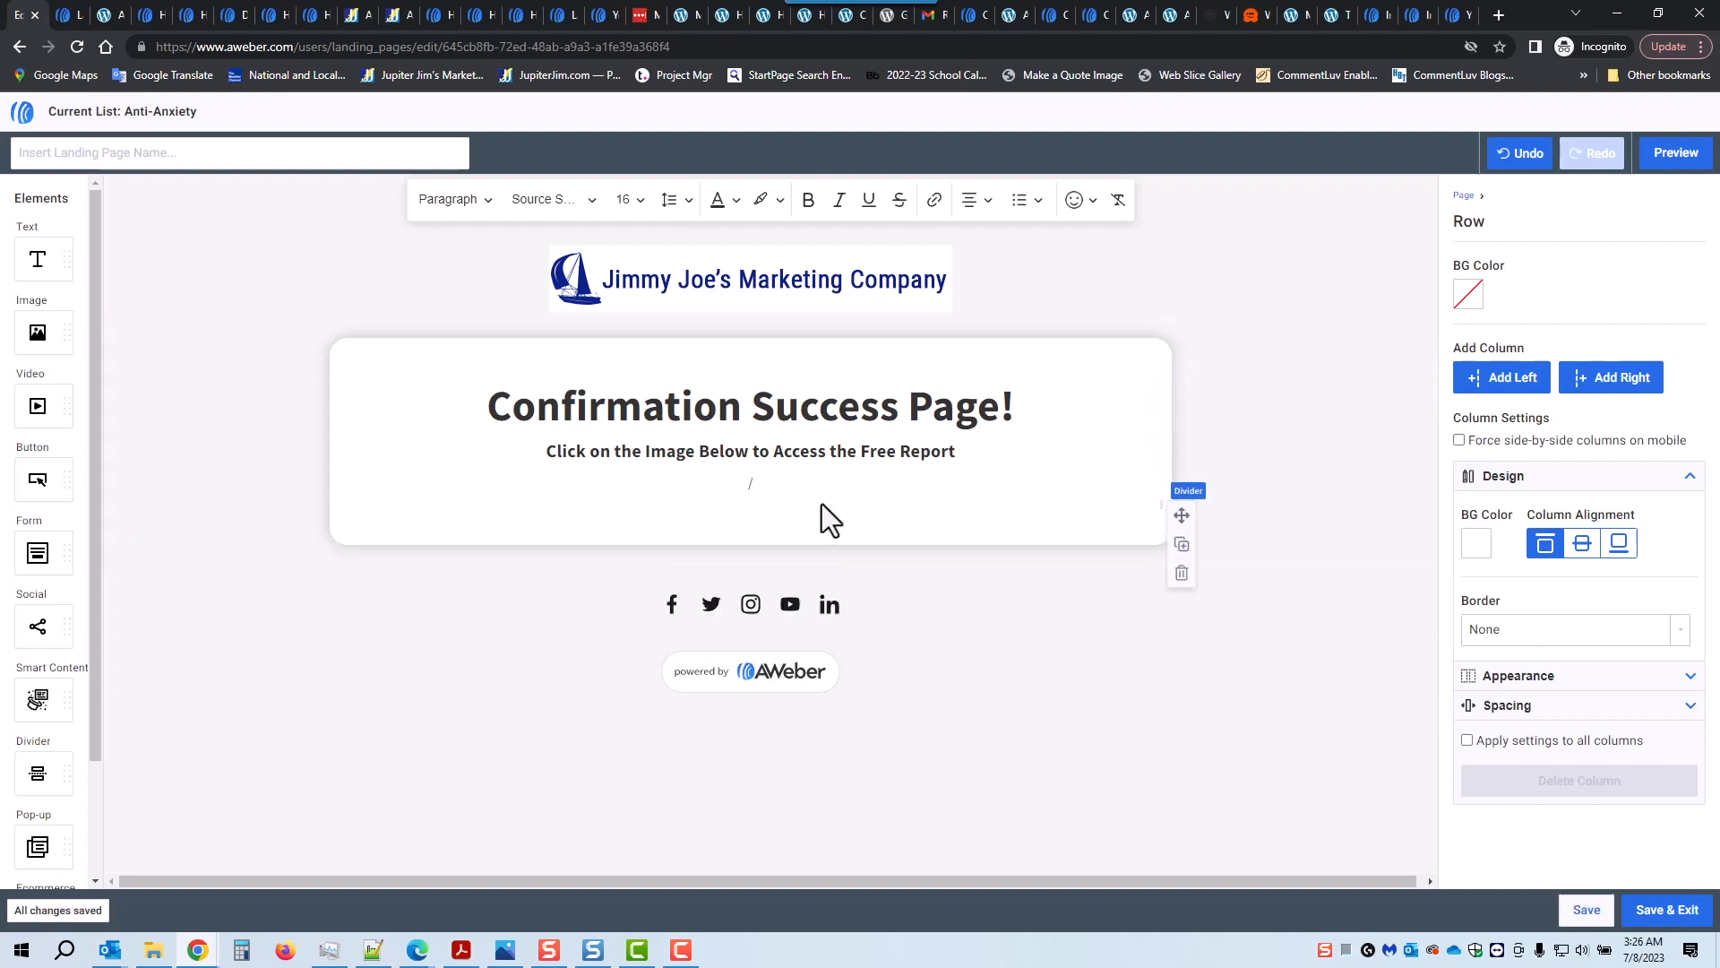
pyautogui.press('BackSpace')
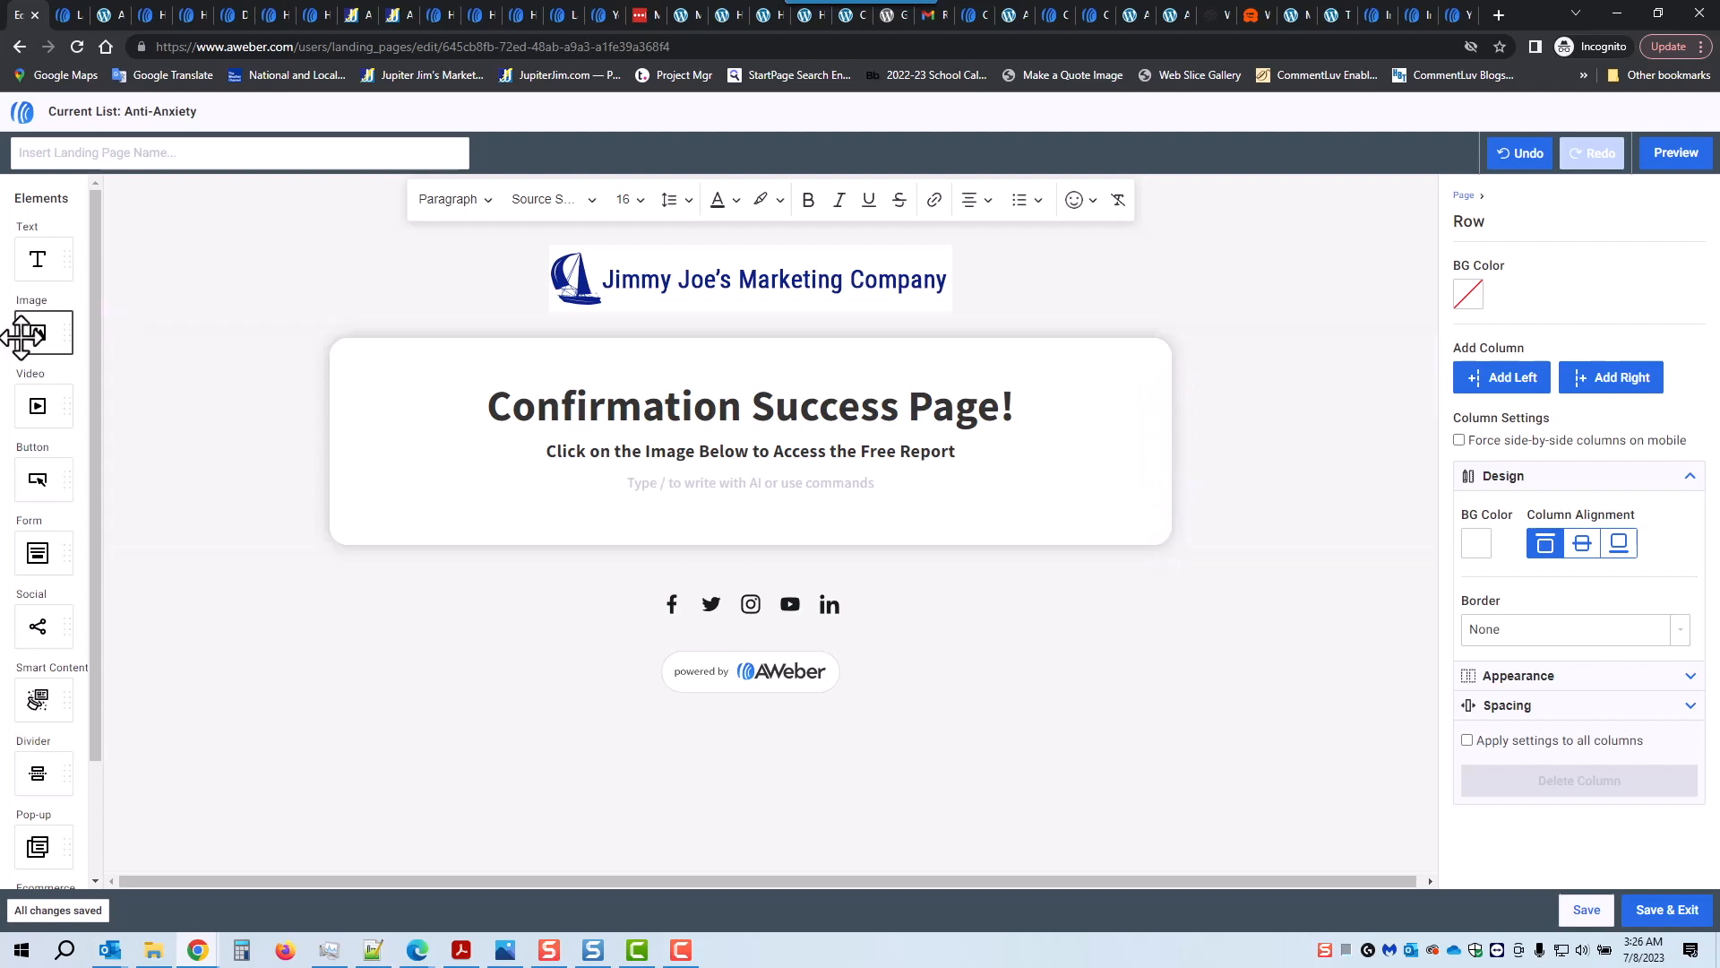
pyautogui.moveTo(36, 334); pyautogui.dragTo(784, 502)
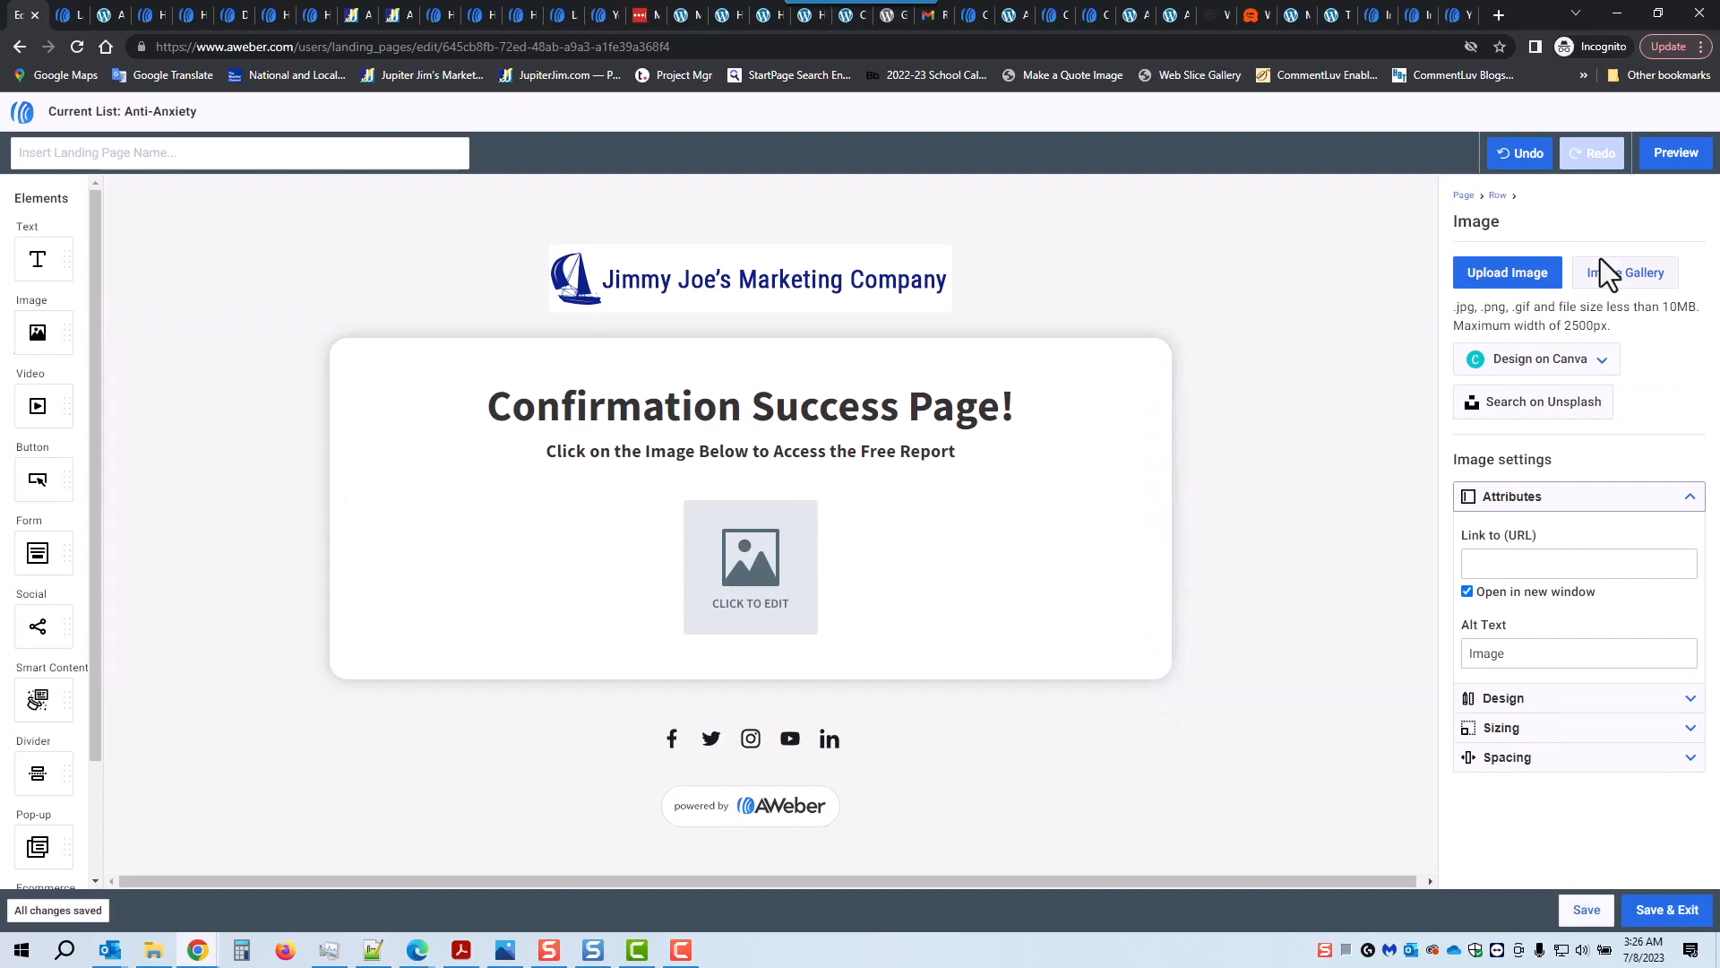
pyautogui.click(1624, 276)
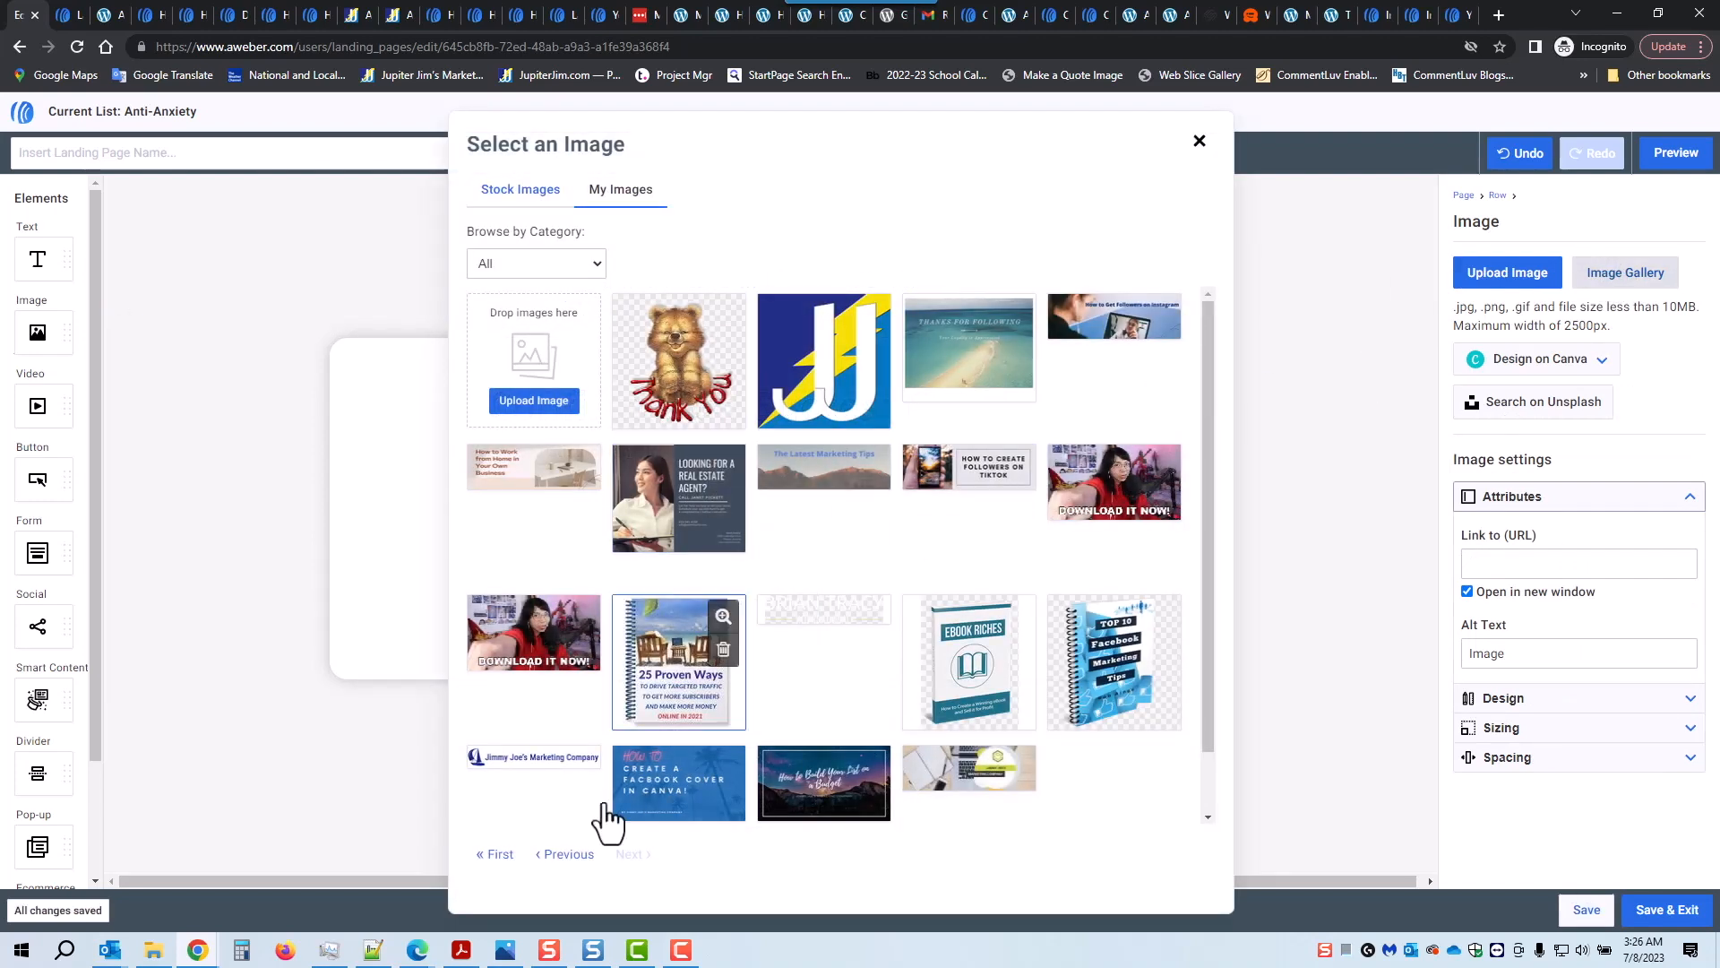
pyautogui.click(498, 856)
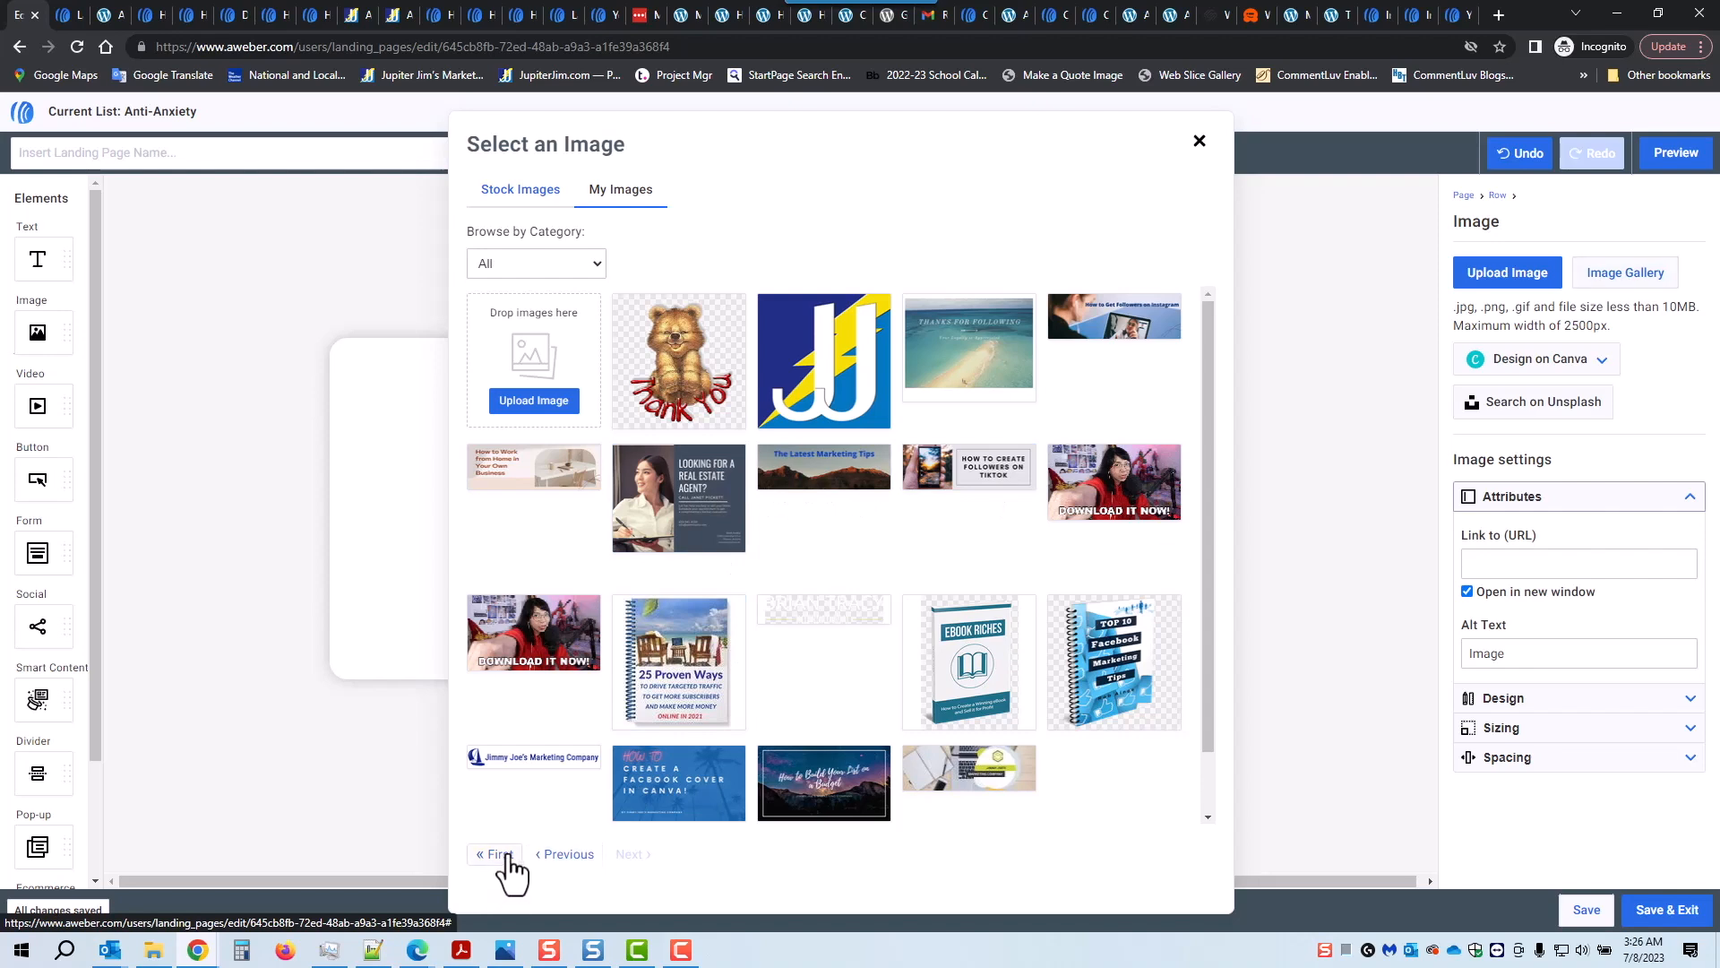
pyautogui.click(708, 681)
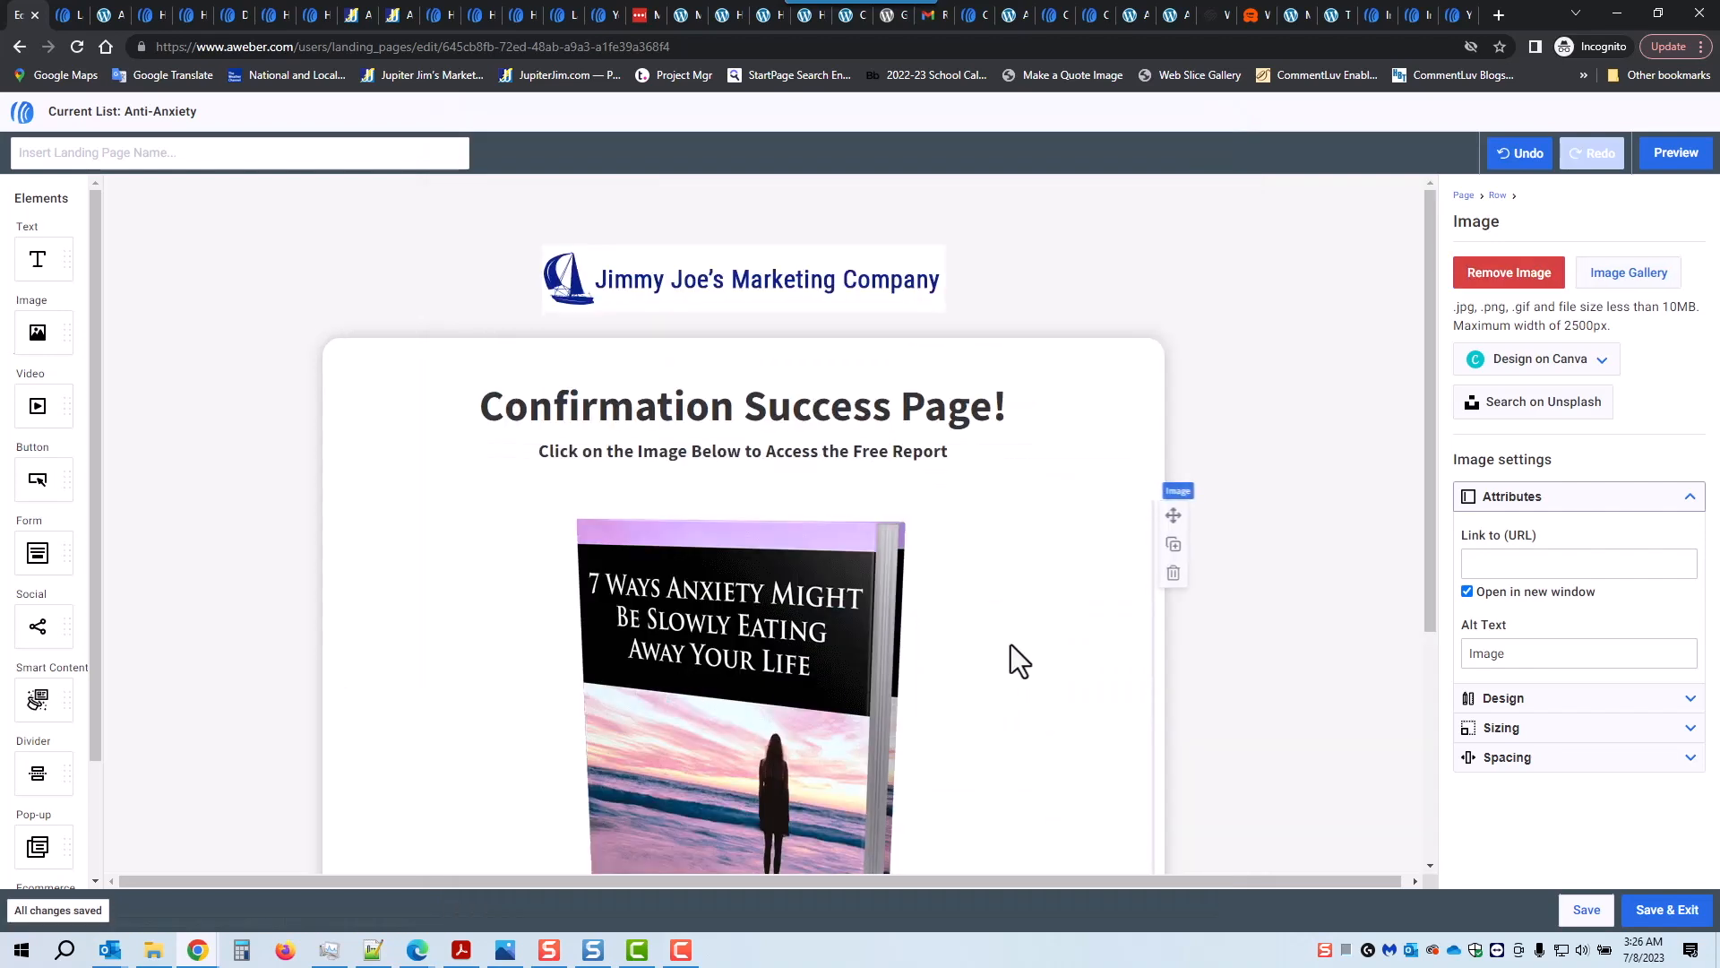
pyautogui.scroll(-3, 993, 633)
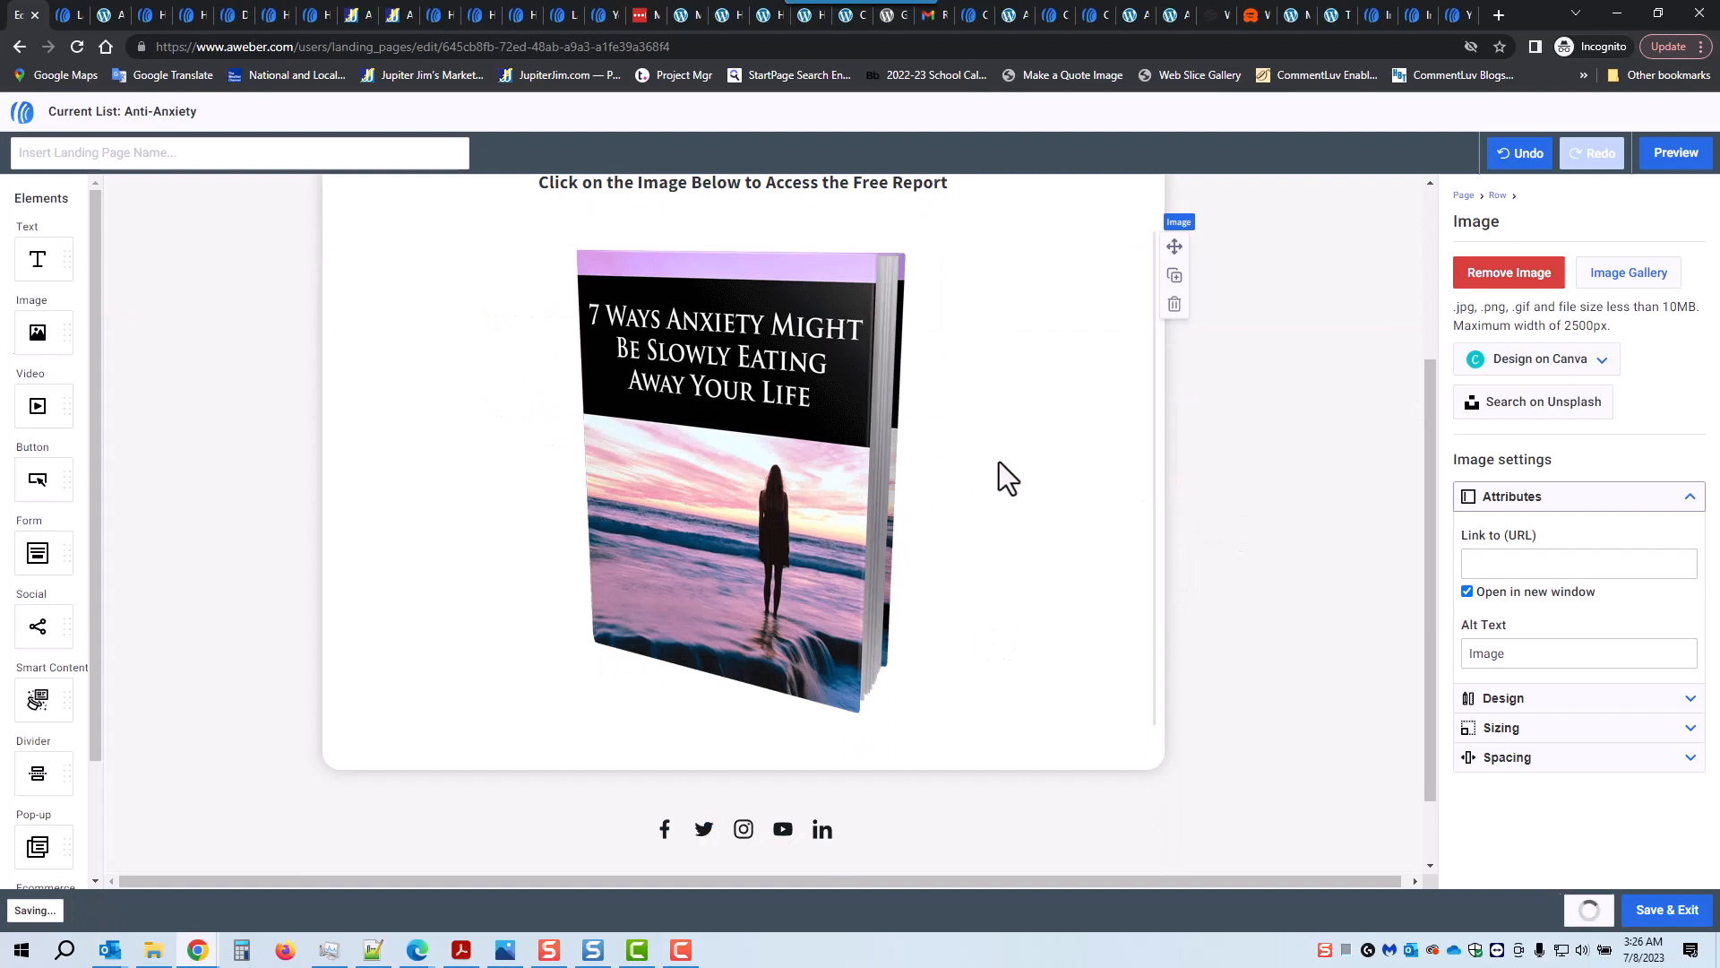
pyautogui.click(1689, 730)
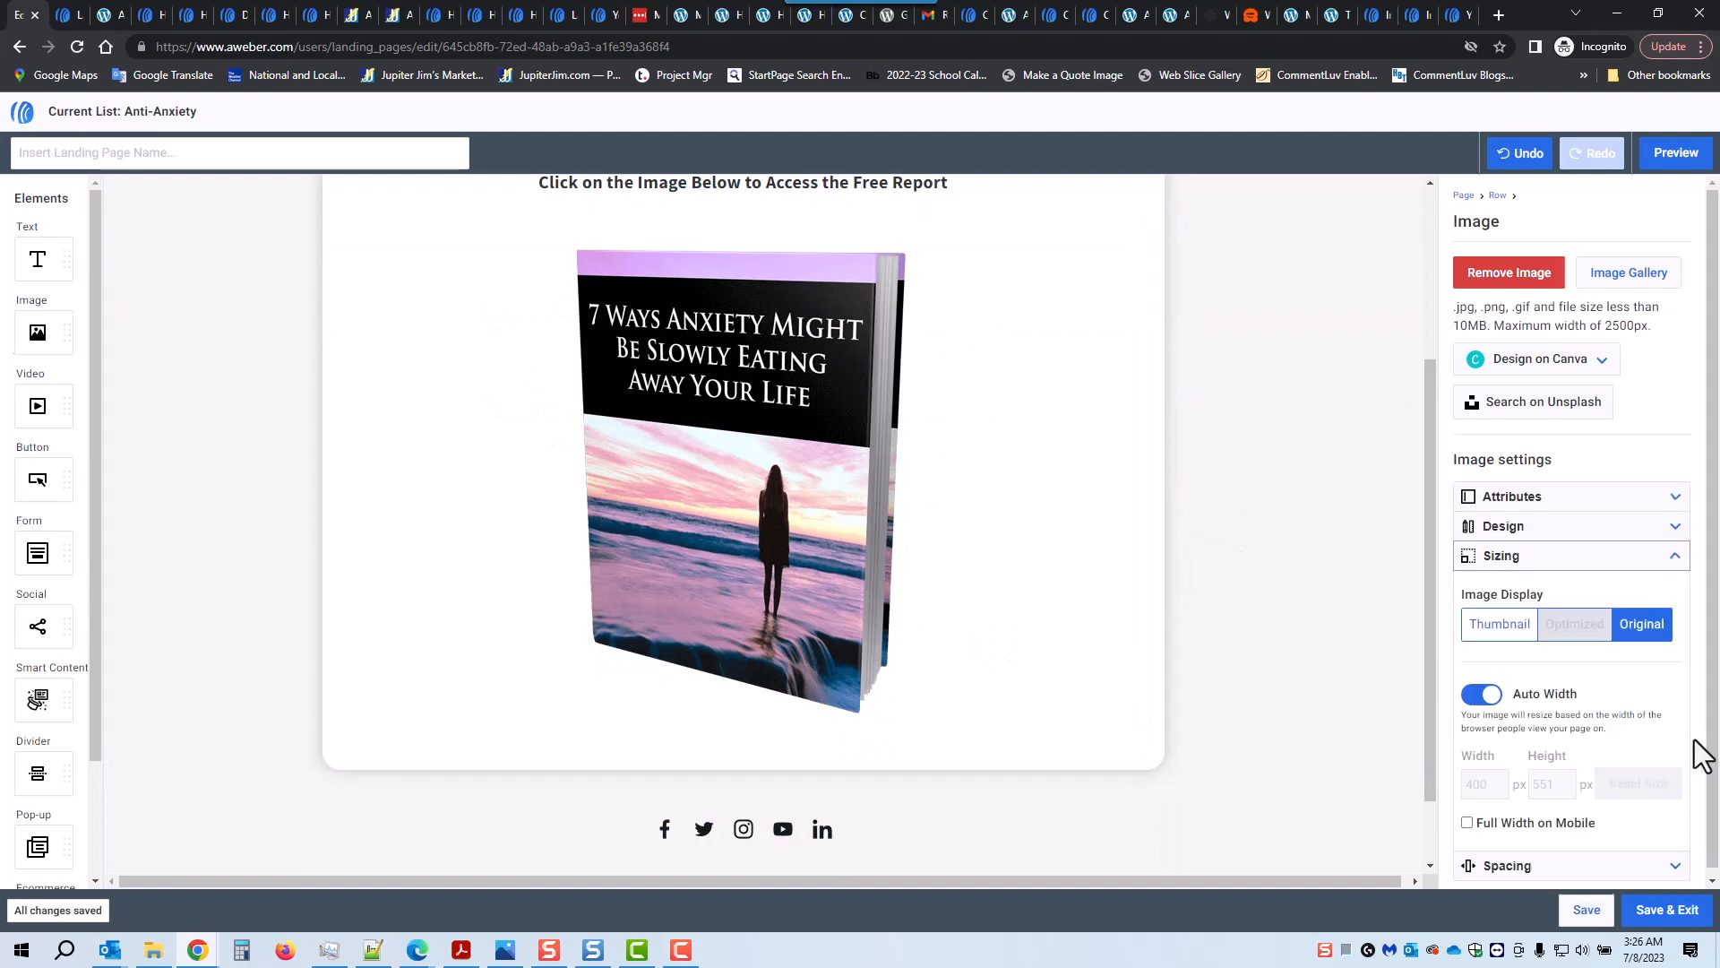
# Step: Turn off auto width on the book cover image and set its width to 300 px
pyautogui.click(1480, 697)
pyautogui.moveTo(1488, 784); pyautogui.dragTo(1437, 782)
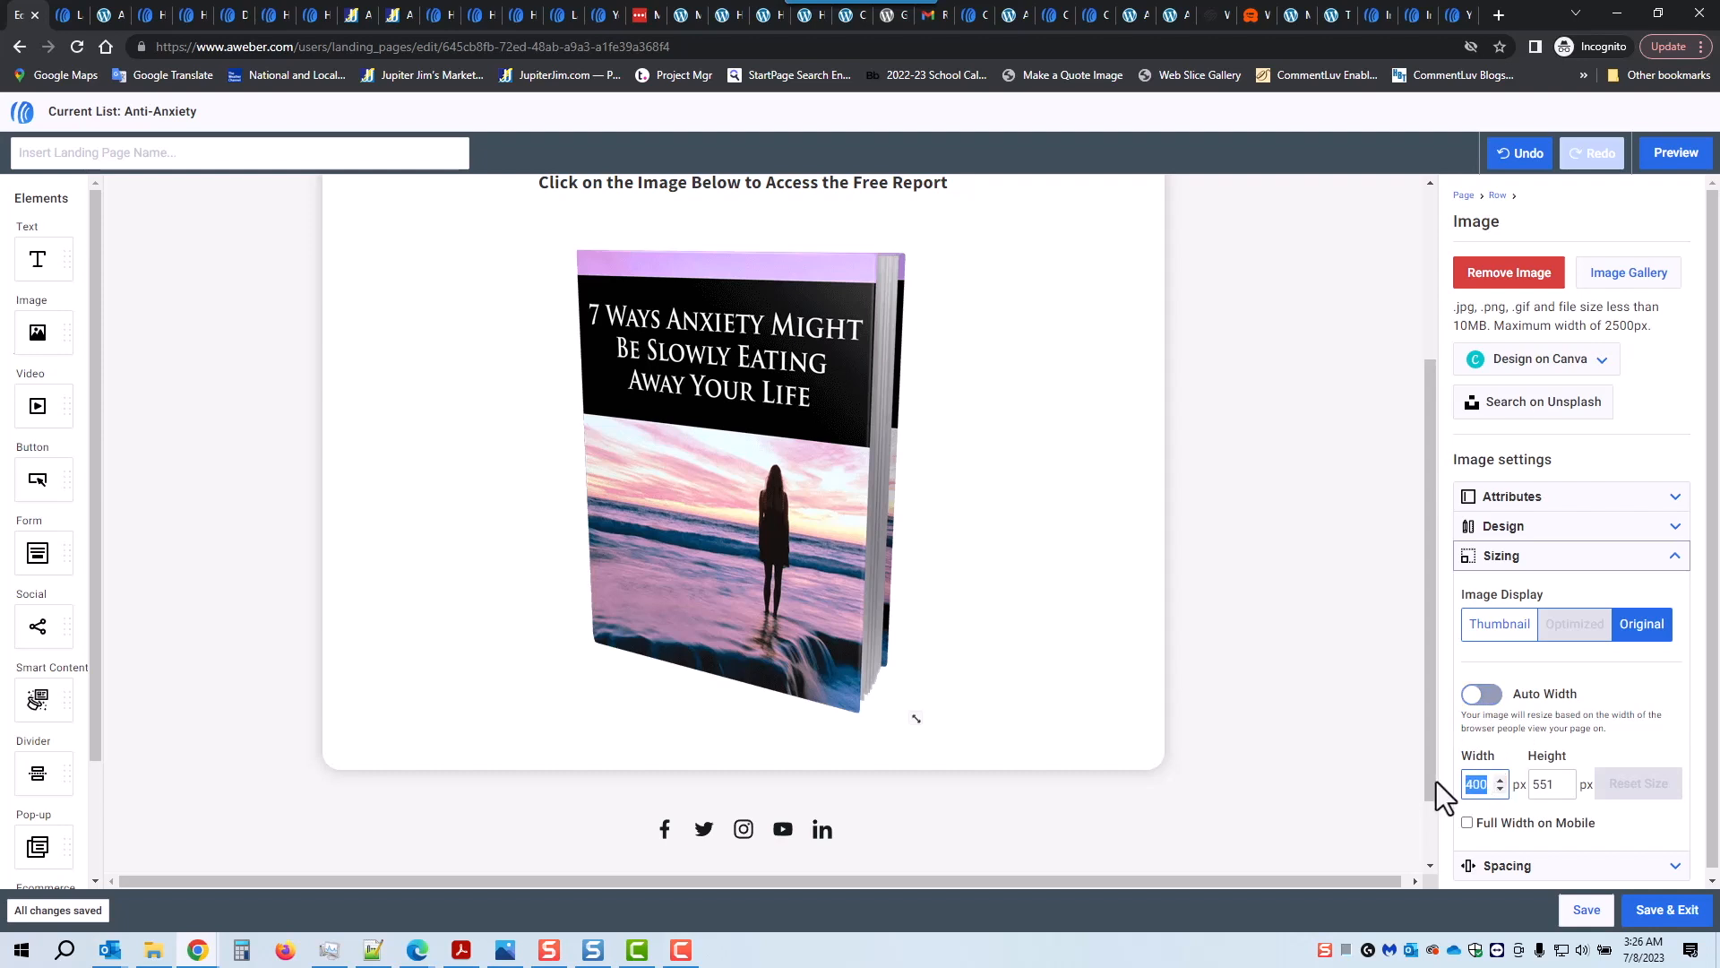
pyautogui.write('300')
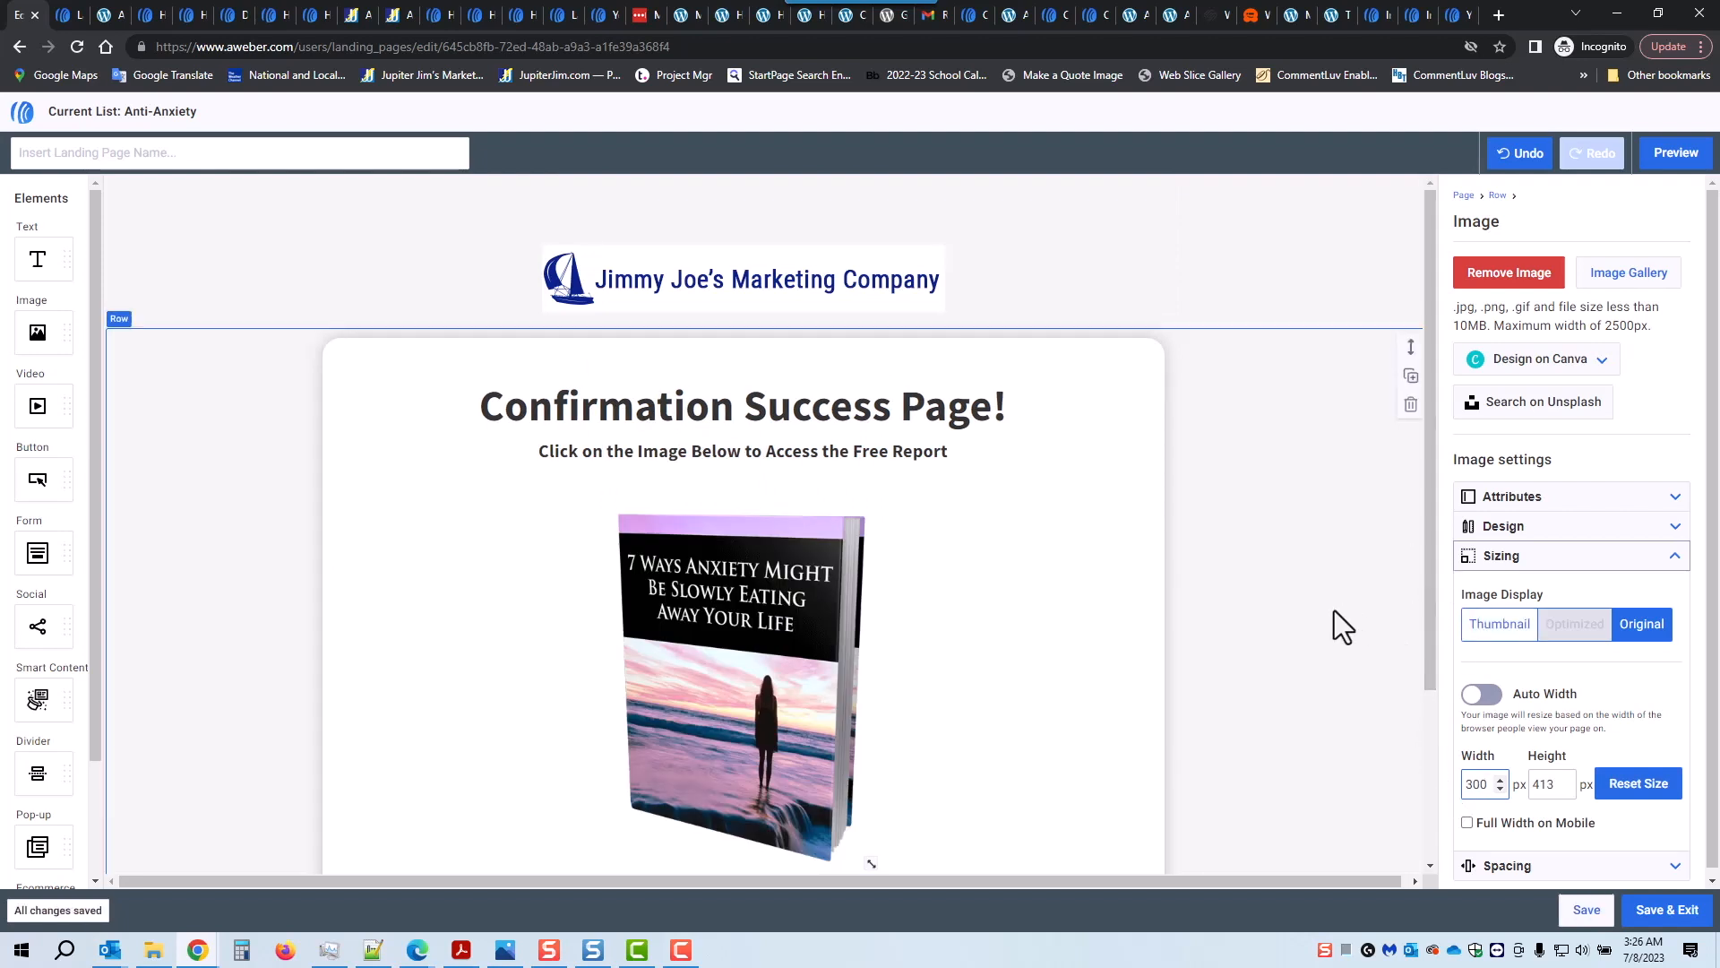
# Step: Delete the social icons row and the Powered by AWeber badge below the card
pyautogui.scroll(-2, 1337, 616)
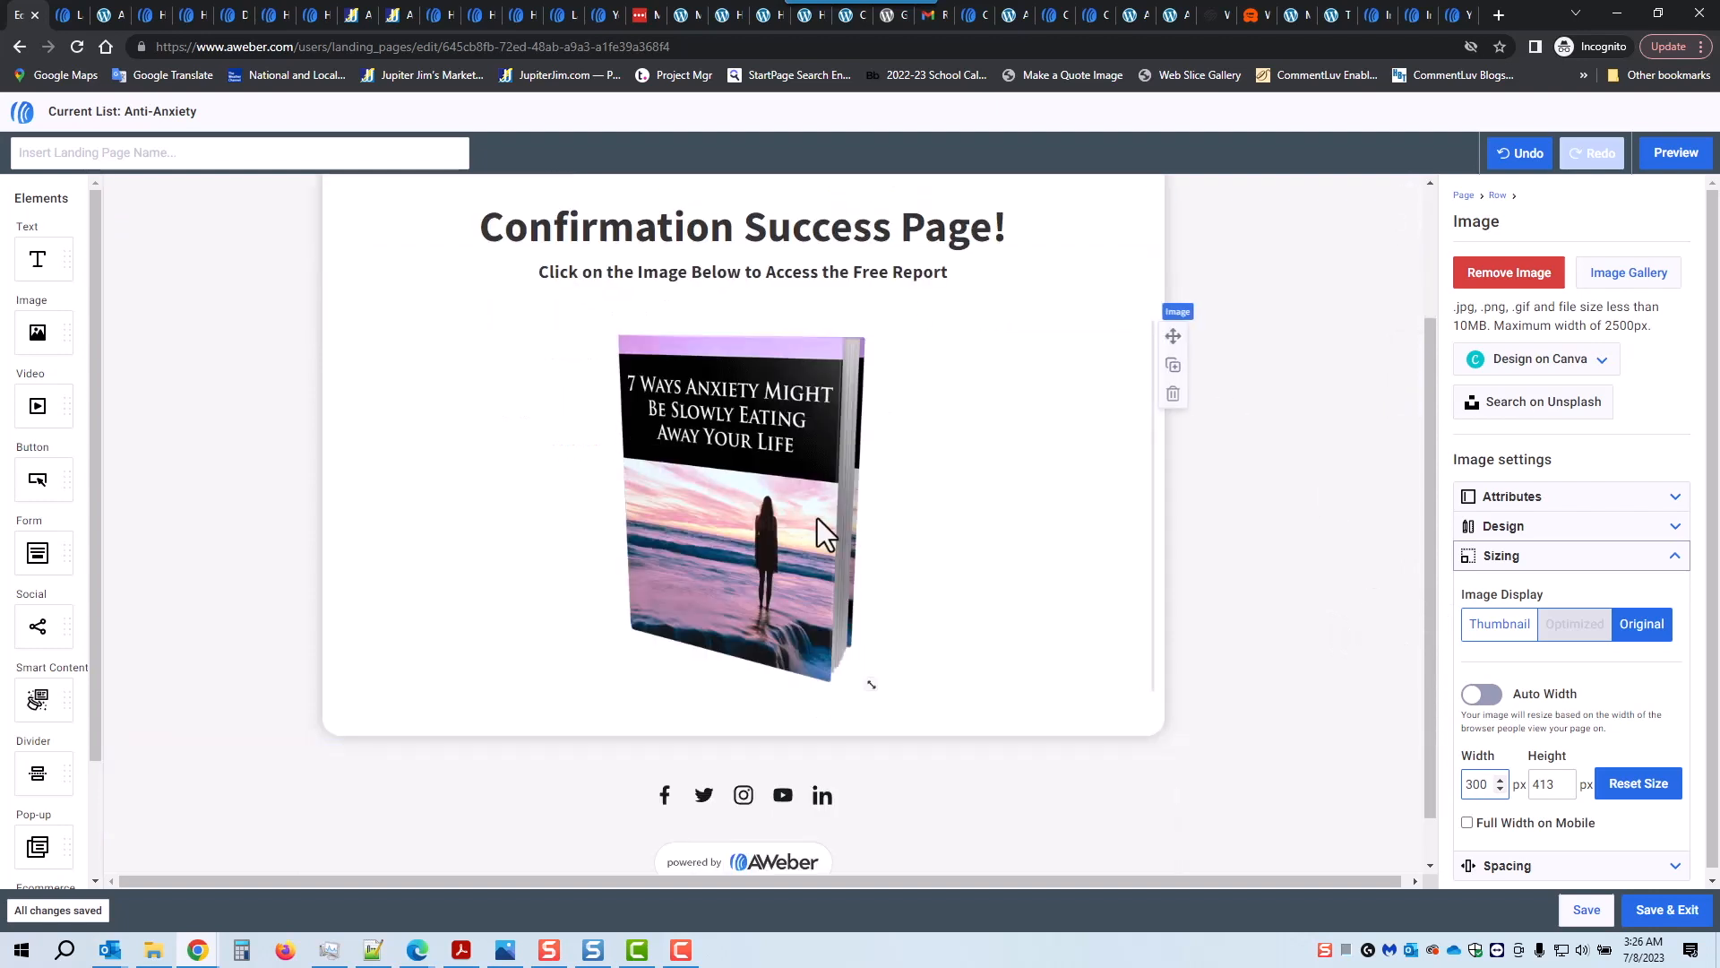
pyautogui.scroll(-1, 1234, 772)
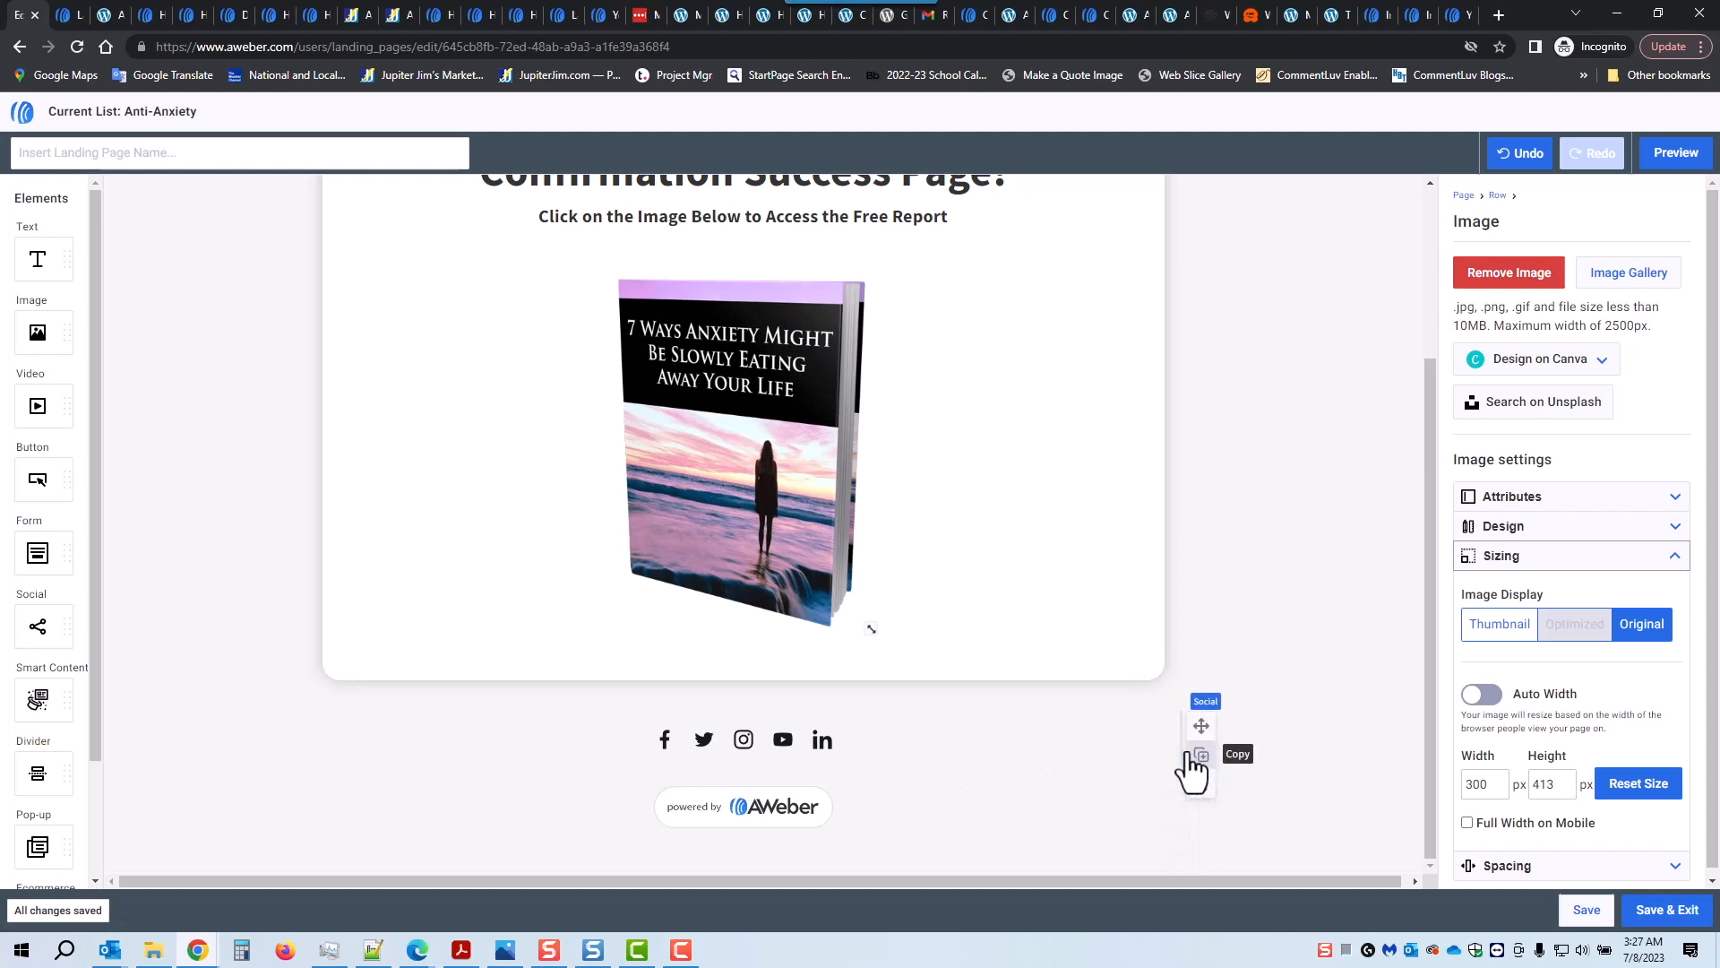
pyautogui.click(1202, 785)
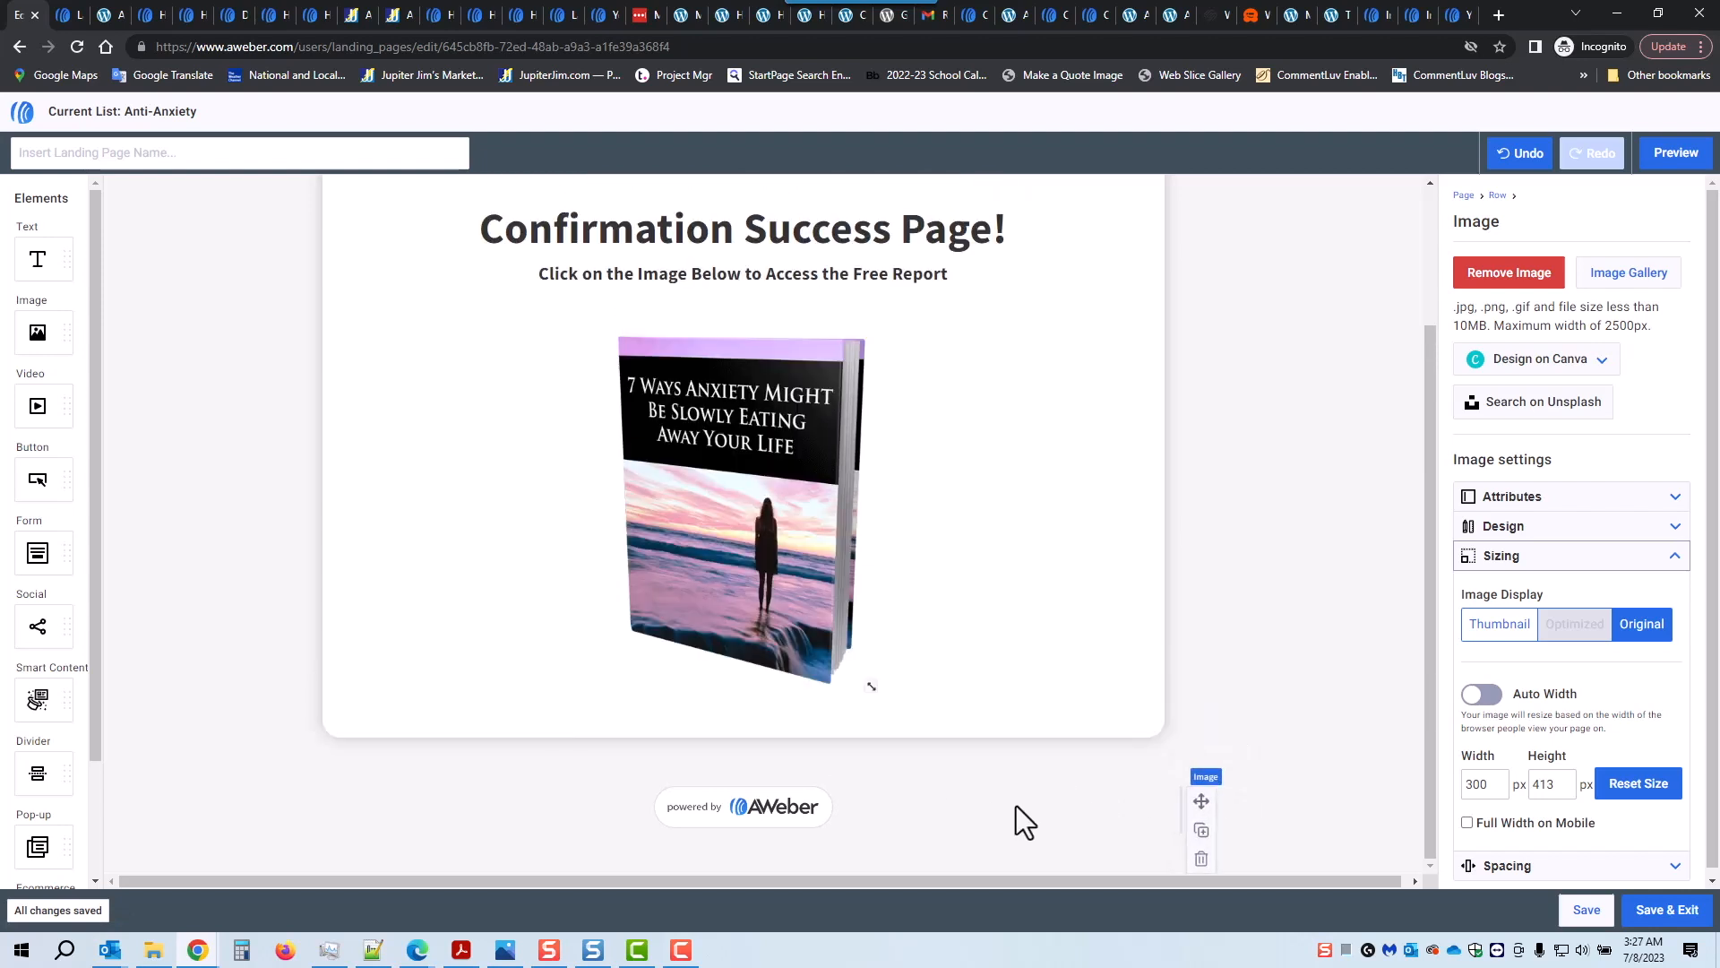
pyautogui.click(1202, 859)
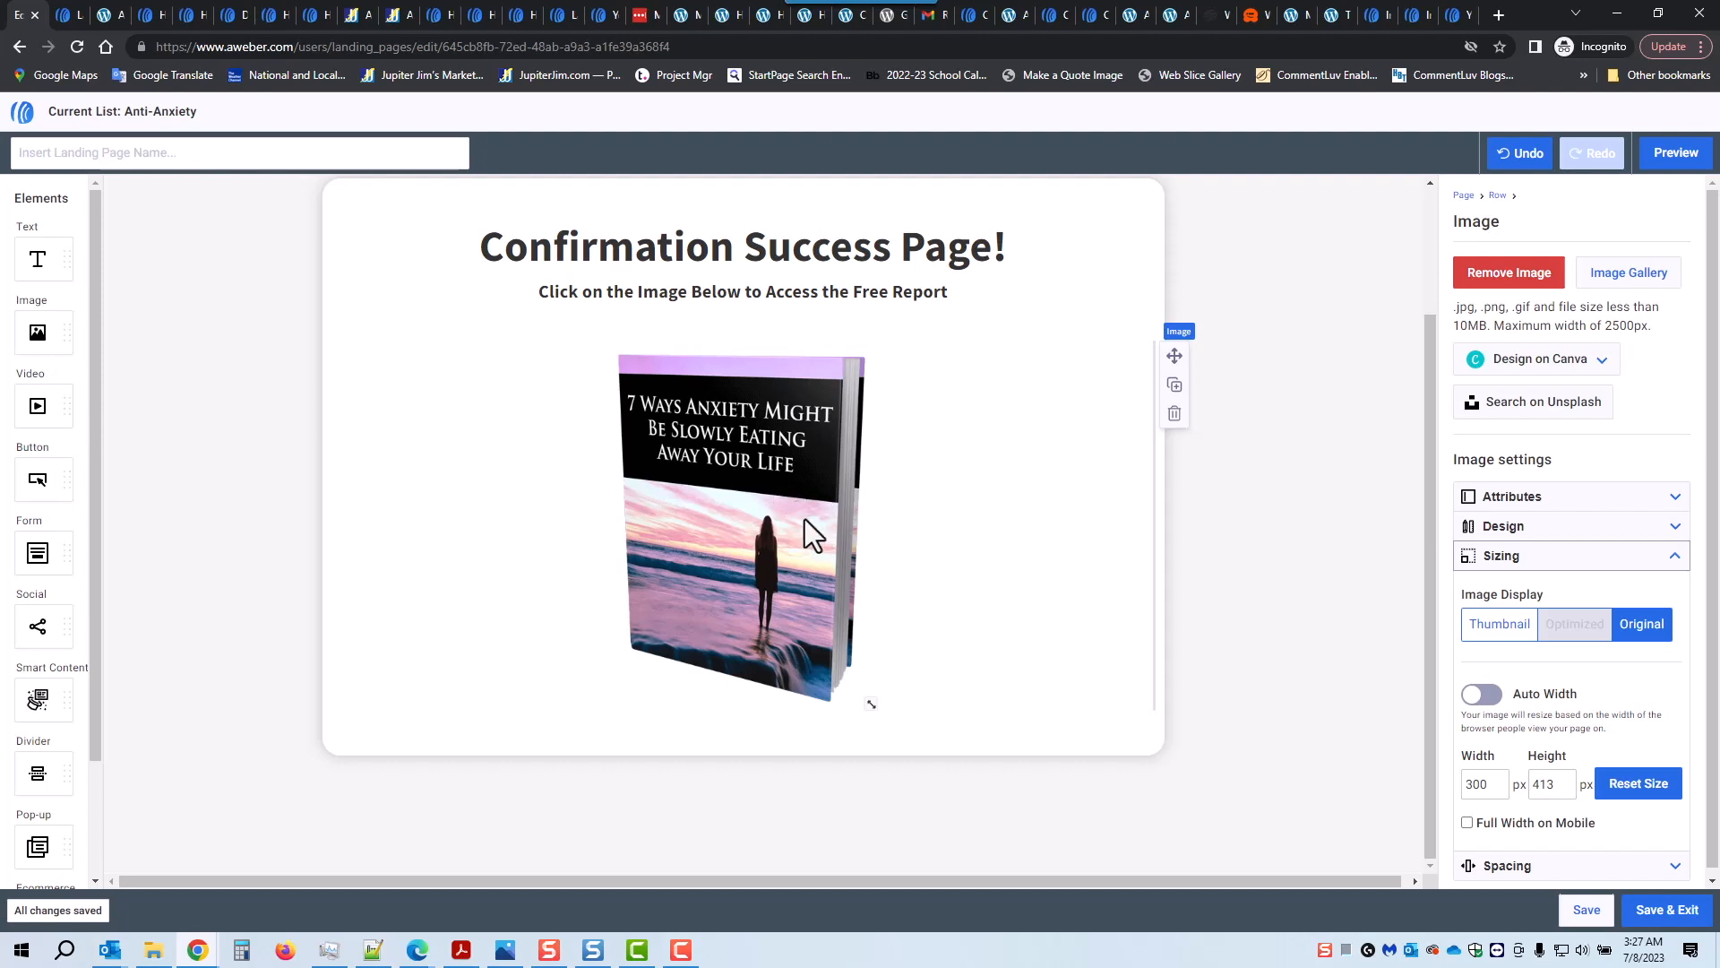
pyautogui.click(109, 17)
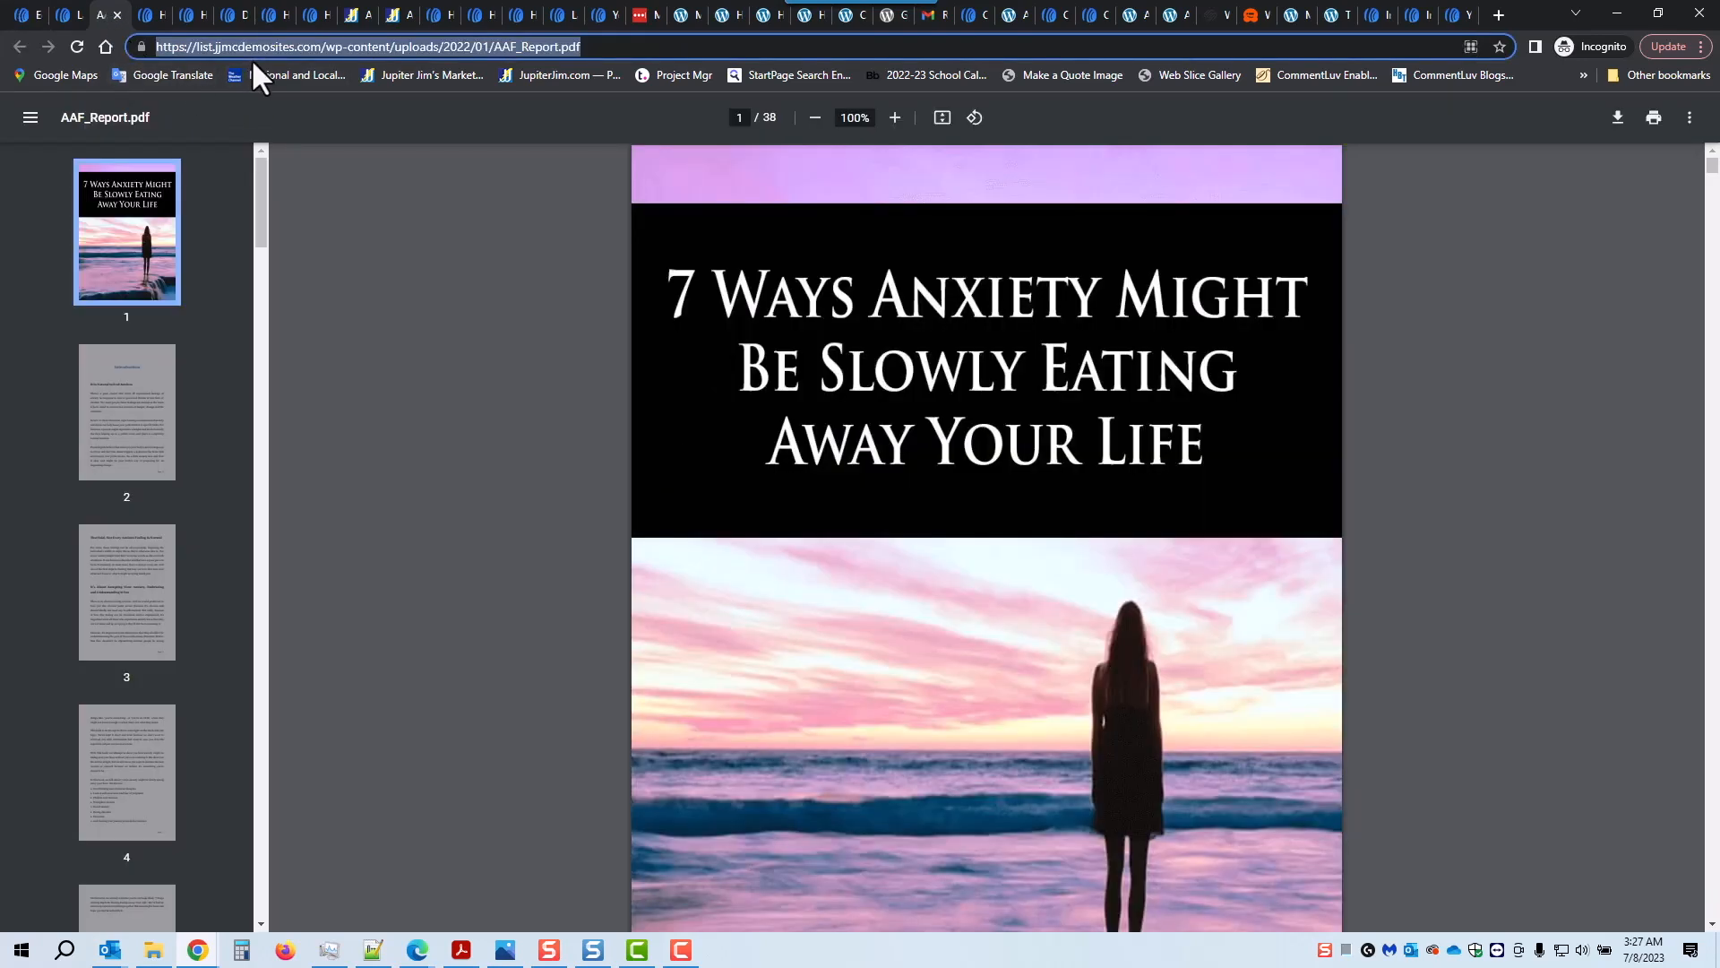
pyautogui.click(132, 397)
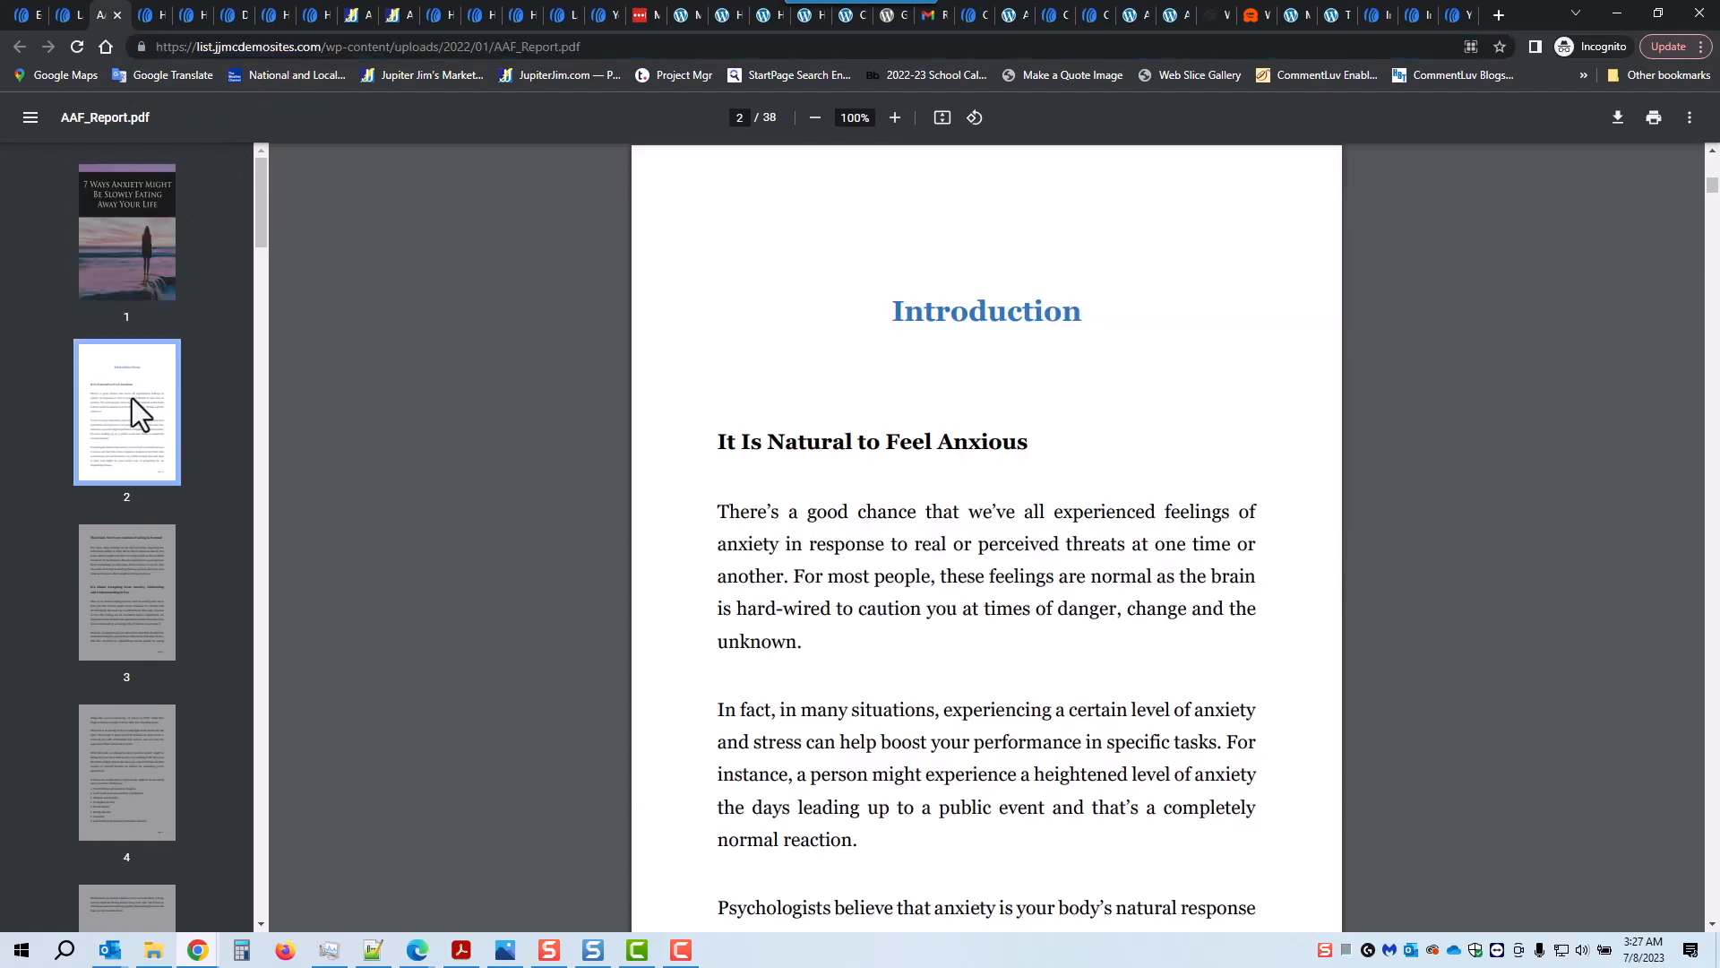
pyautogui.click(132, 576)
pyautogui.click(28, 12)
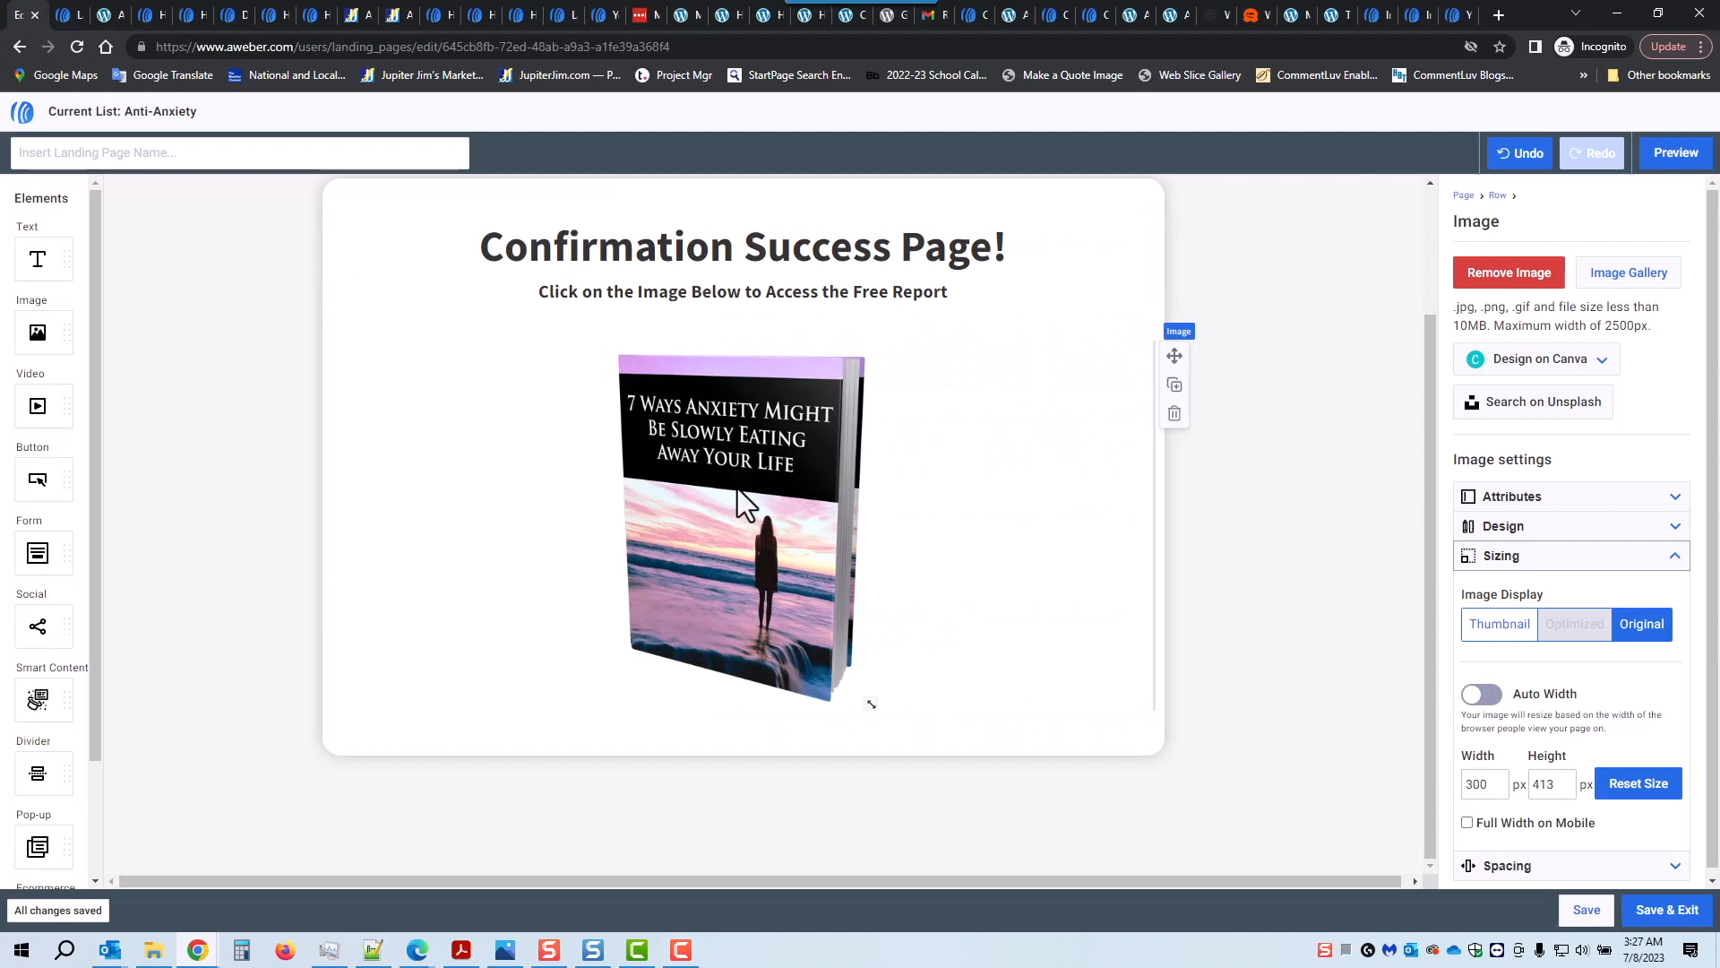
# Step: Link the book cover image to AAF_Report.pdf in the same window, then save and exit
pyautogui.scroll(1, 737, 491)
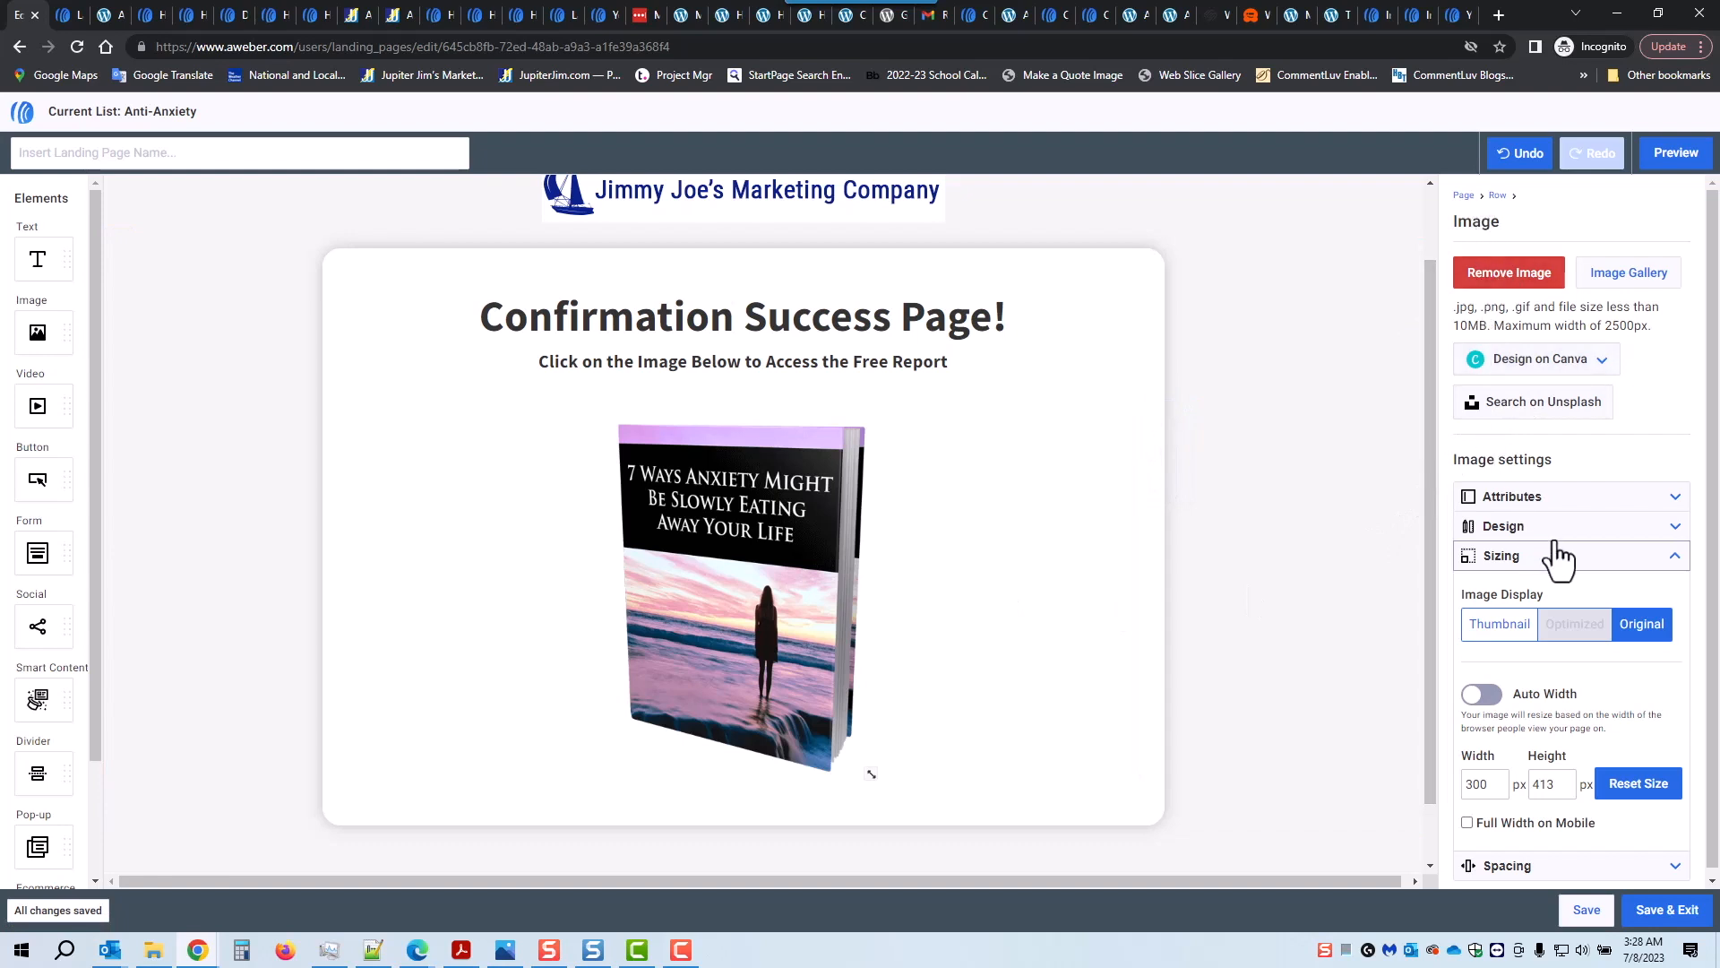
pyautogui.click(1675, 498)
pyautogui.click(1486, 564)
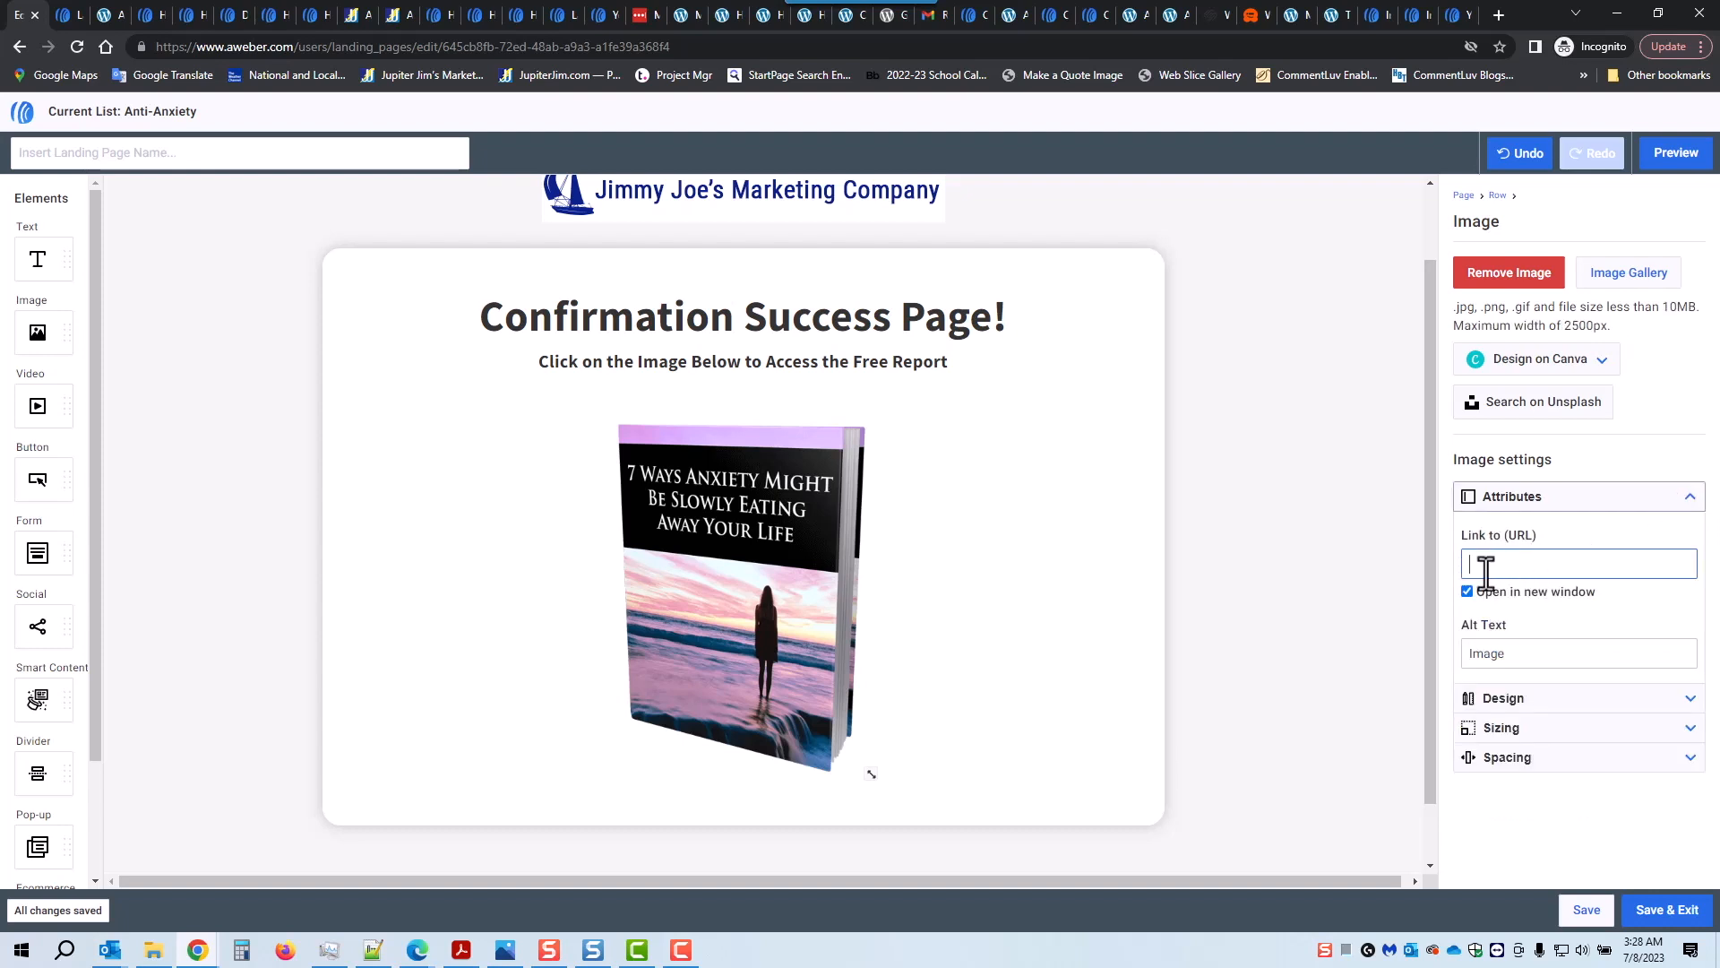
pyautogui.hotkey('ctrl', 'v')
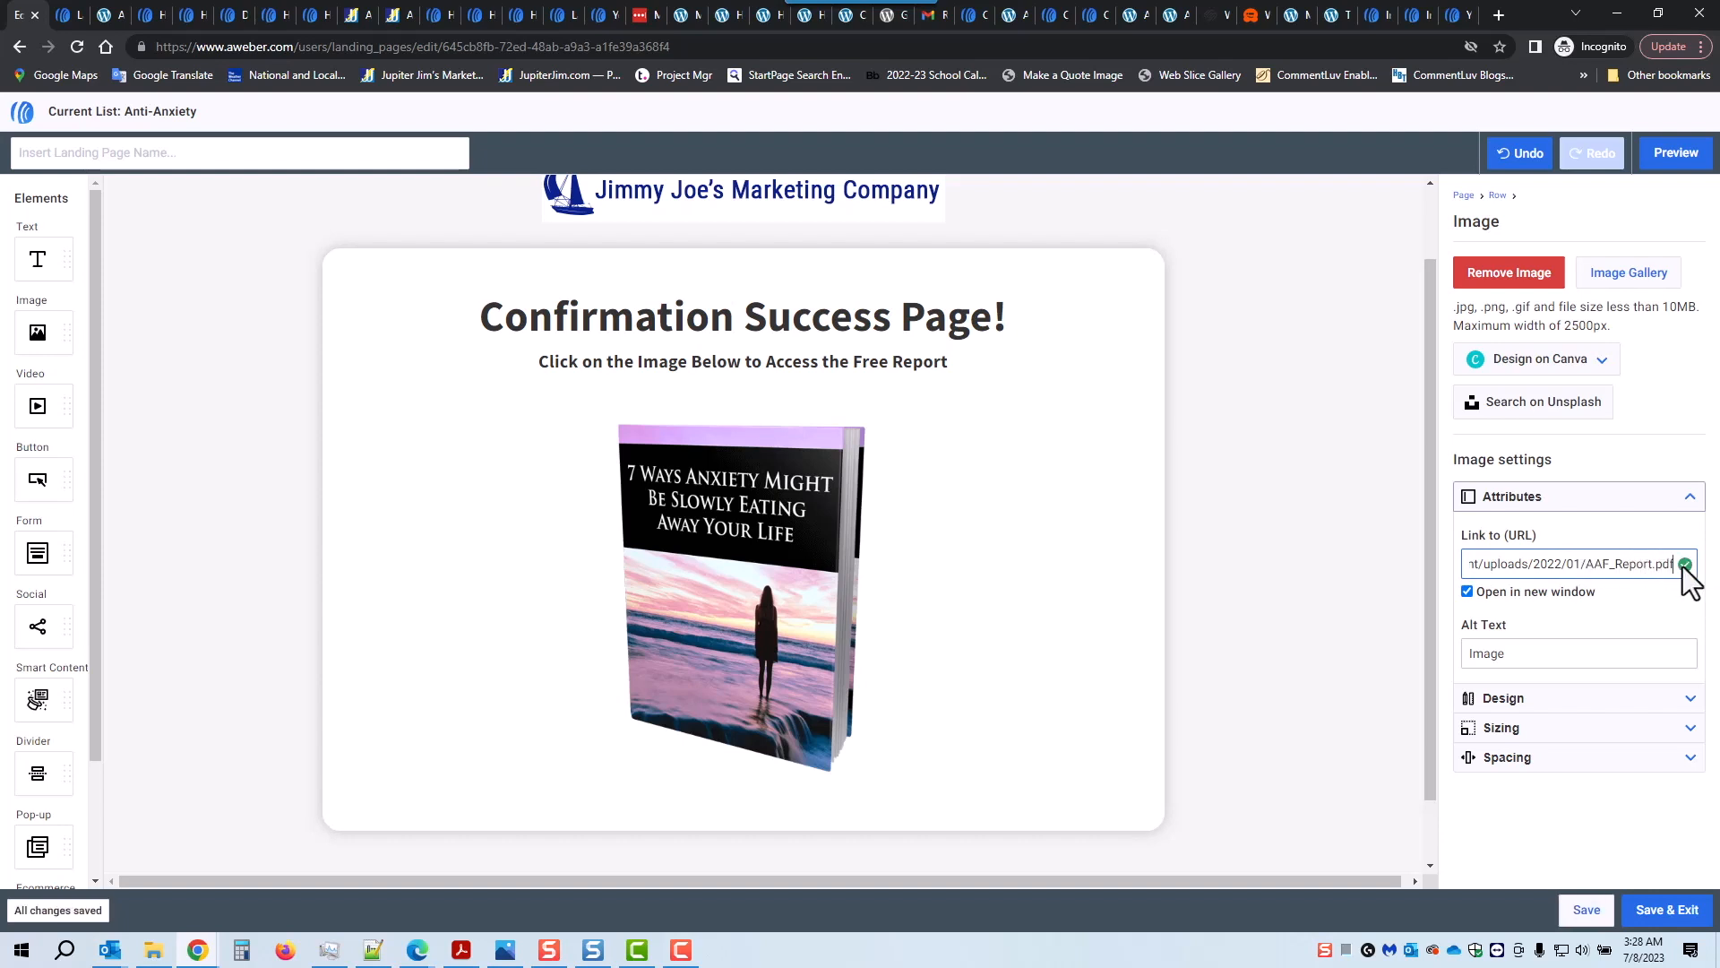
pyautogui.click(1468, 592)
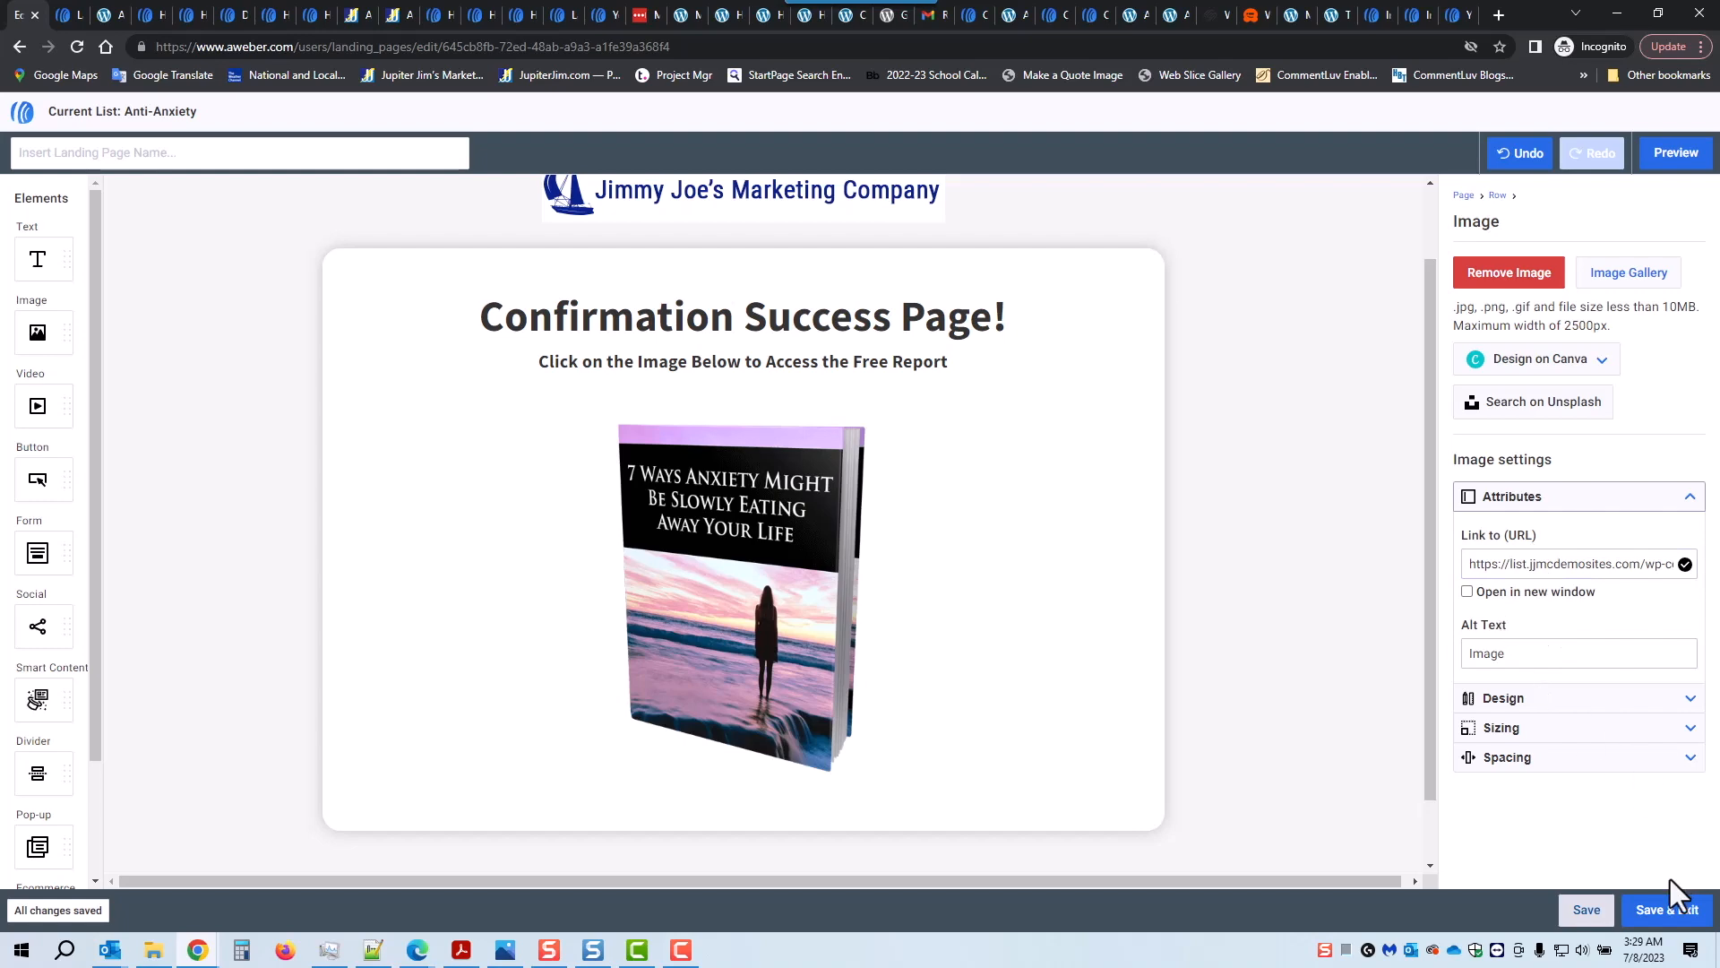
pyautogui.click(1670, 914)
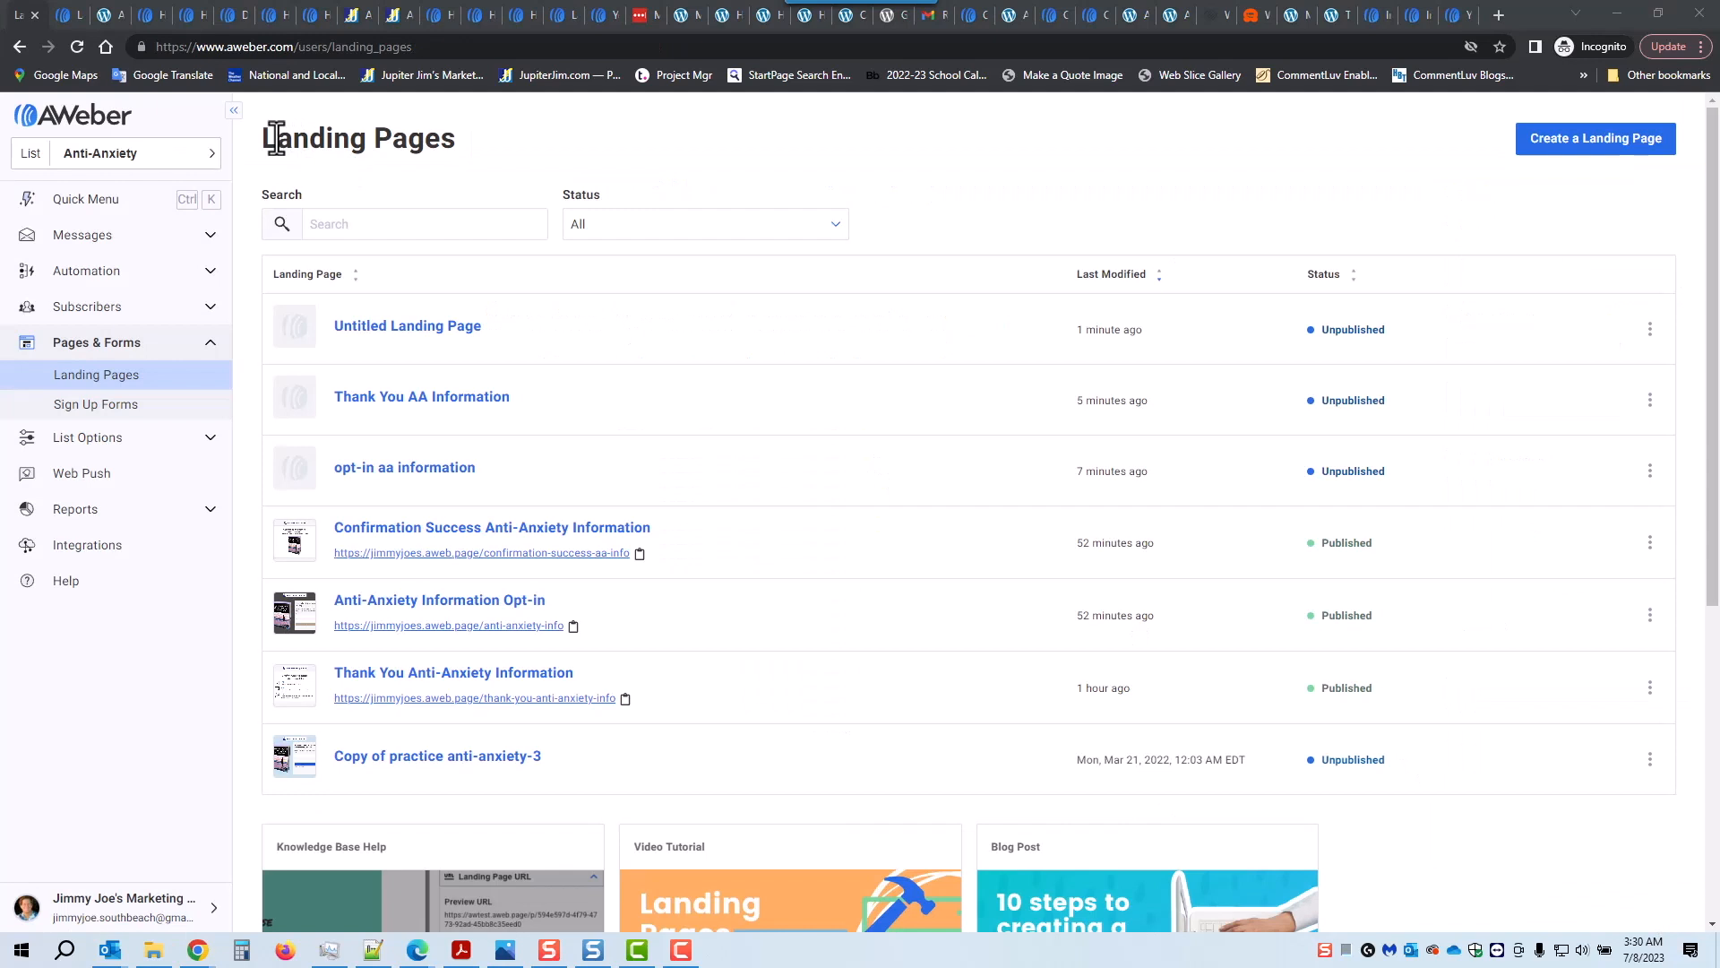
# Step: Rename the untitled landing page to 'Confirmation Success AA Info' and save it
pyautogui.moveTo(278, 141); pyautogui.dragTo(425, 141)
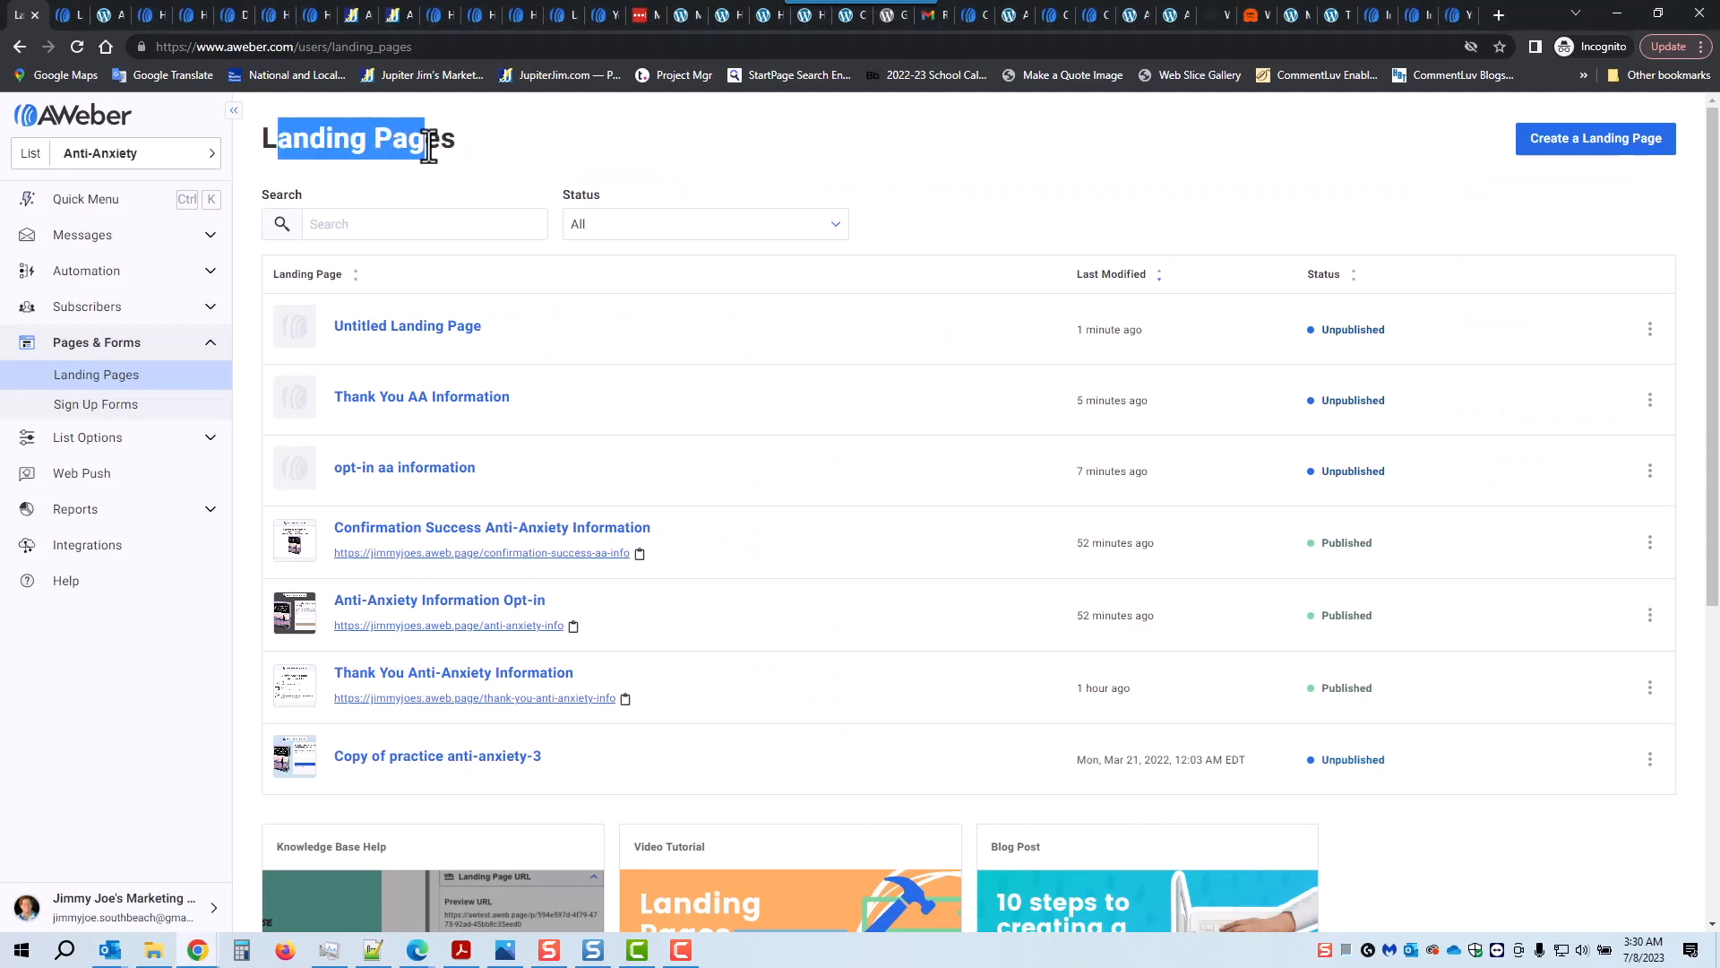
pyautogui.click(395, 328)
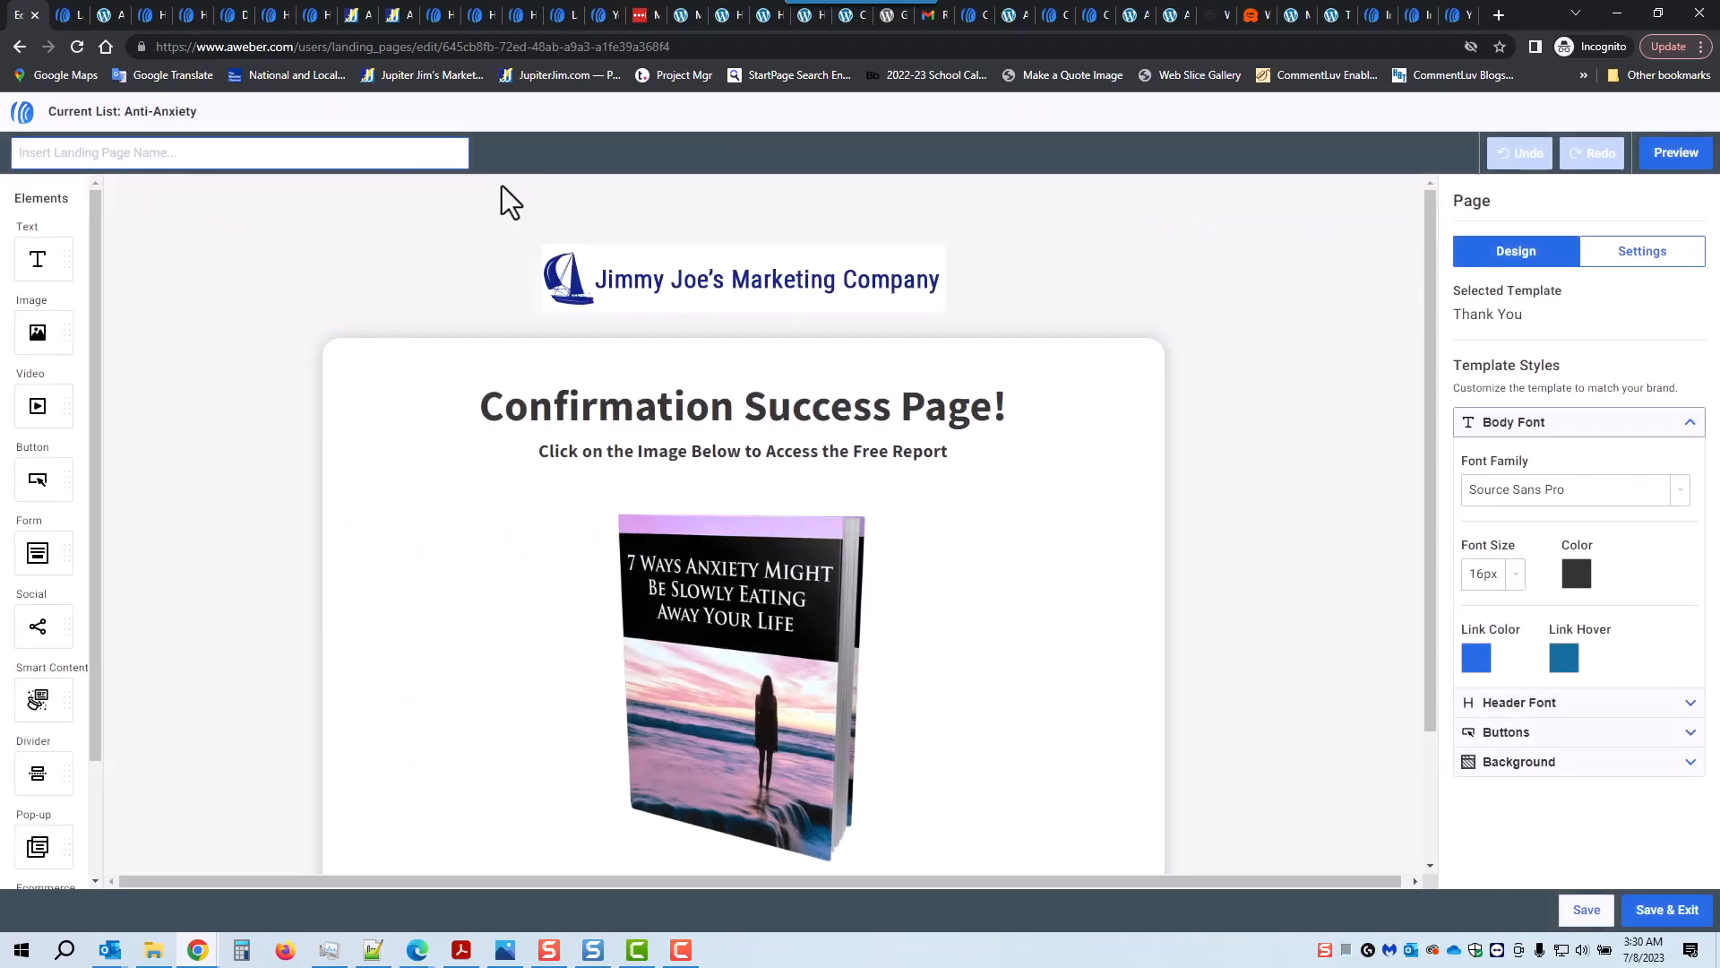
pyautogui.write('Confirmation Success AA Inform')
pyautogui.press('BackSpace')
pyautogui.press('BackSpace')
pyautogui.press('BackSpace')
pyautogui.write('o')
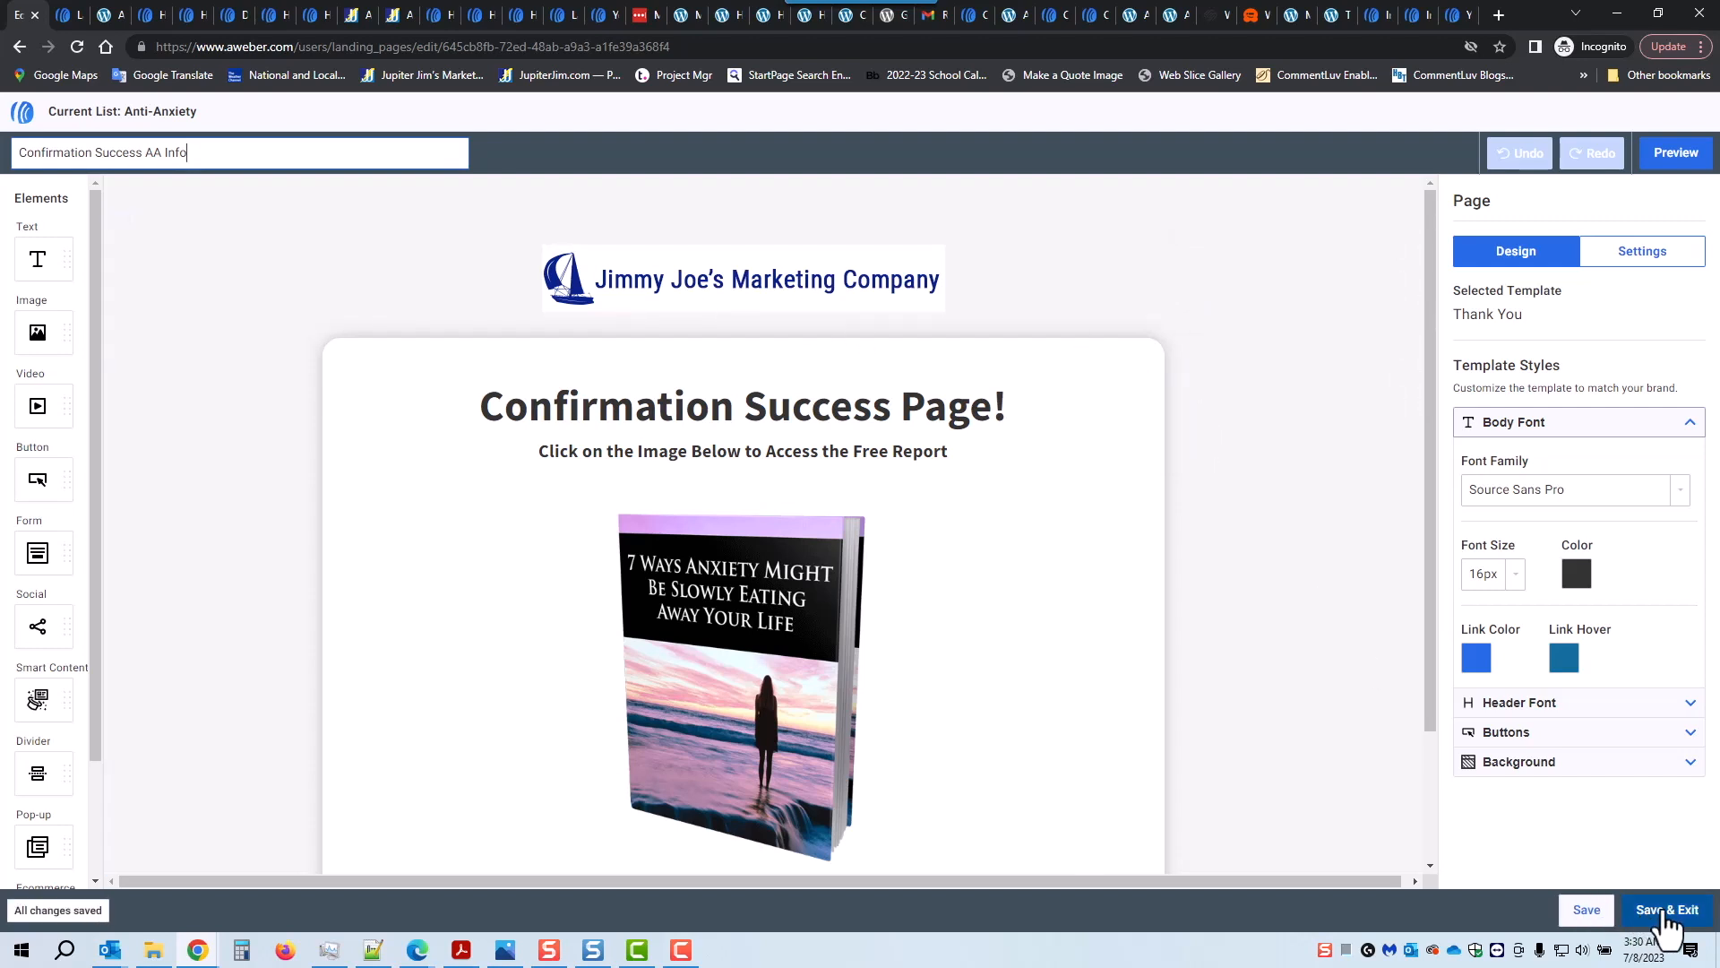
pyautogui.click(1667, 915)
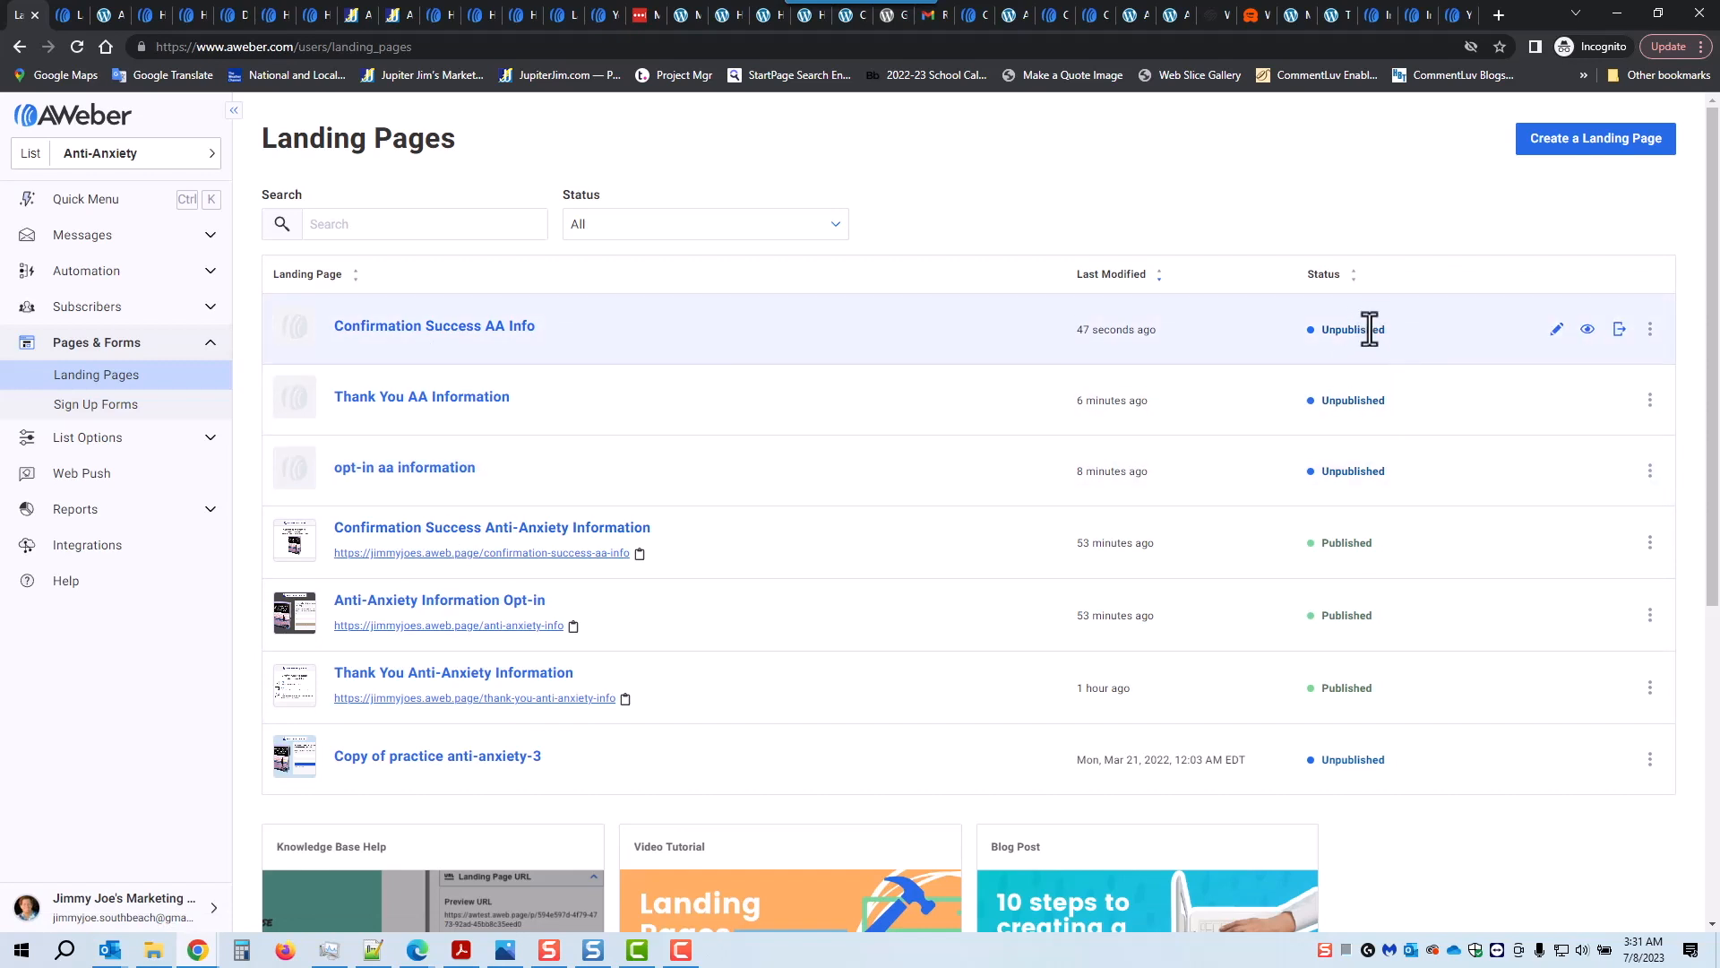
# Step: Publish the Confirmation Success, Thank You and opt-in AA pages, closing each live notice
pyautogui.click(1619, 330)
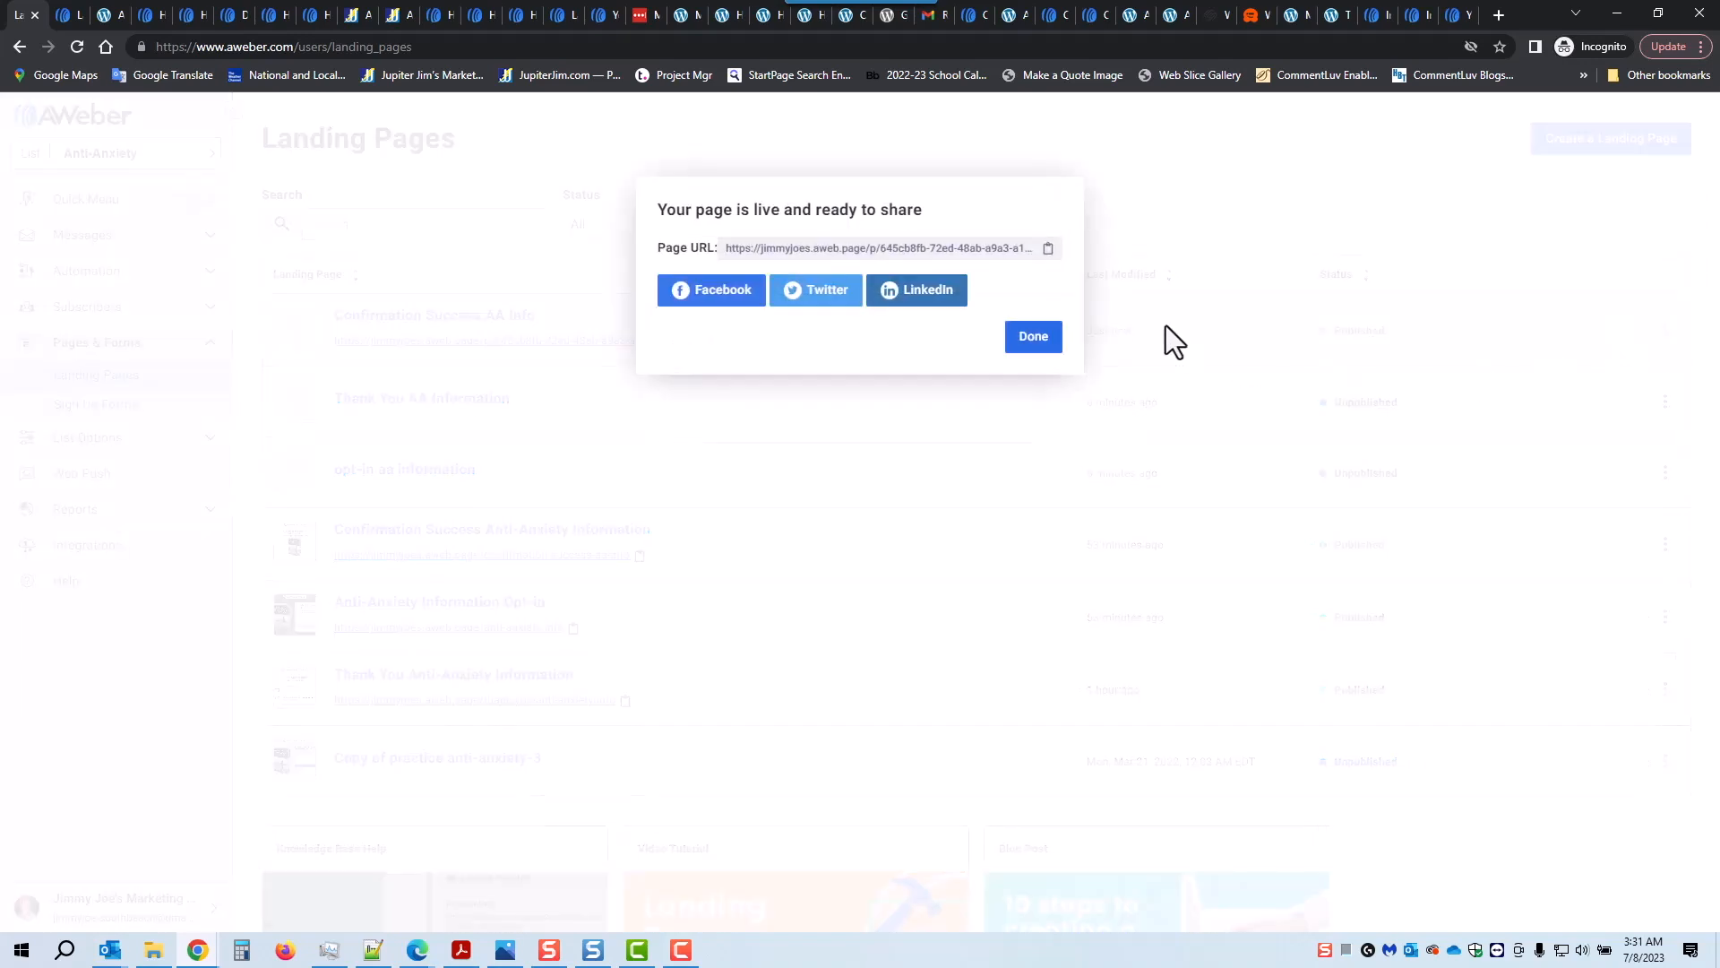
pyautogui.click(1038, 339)
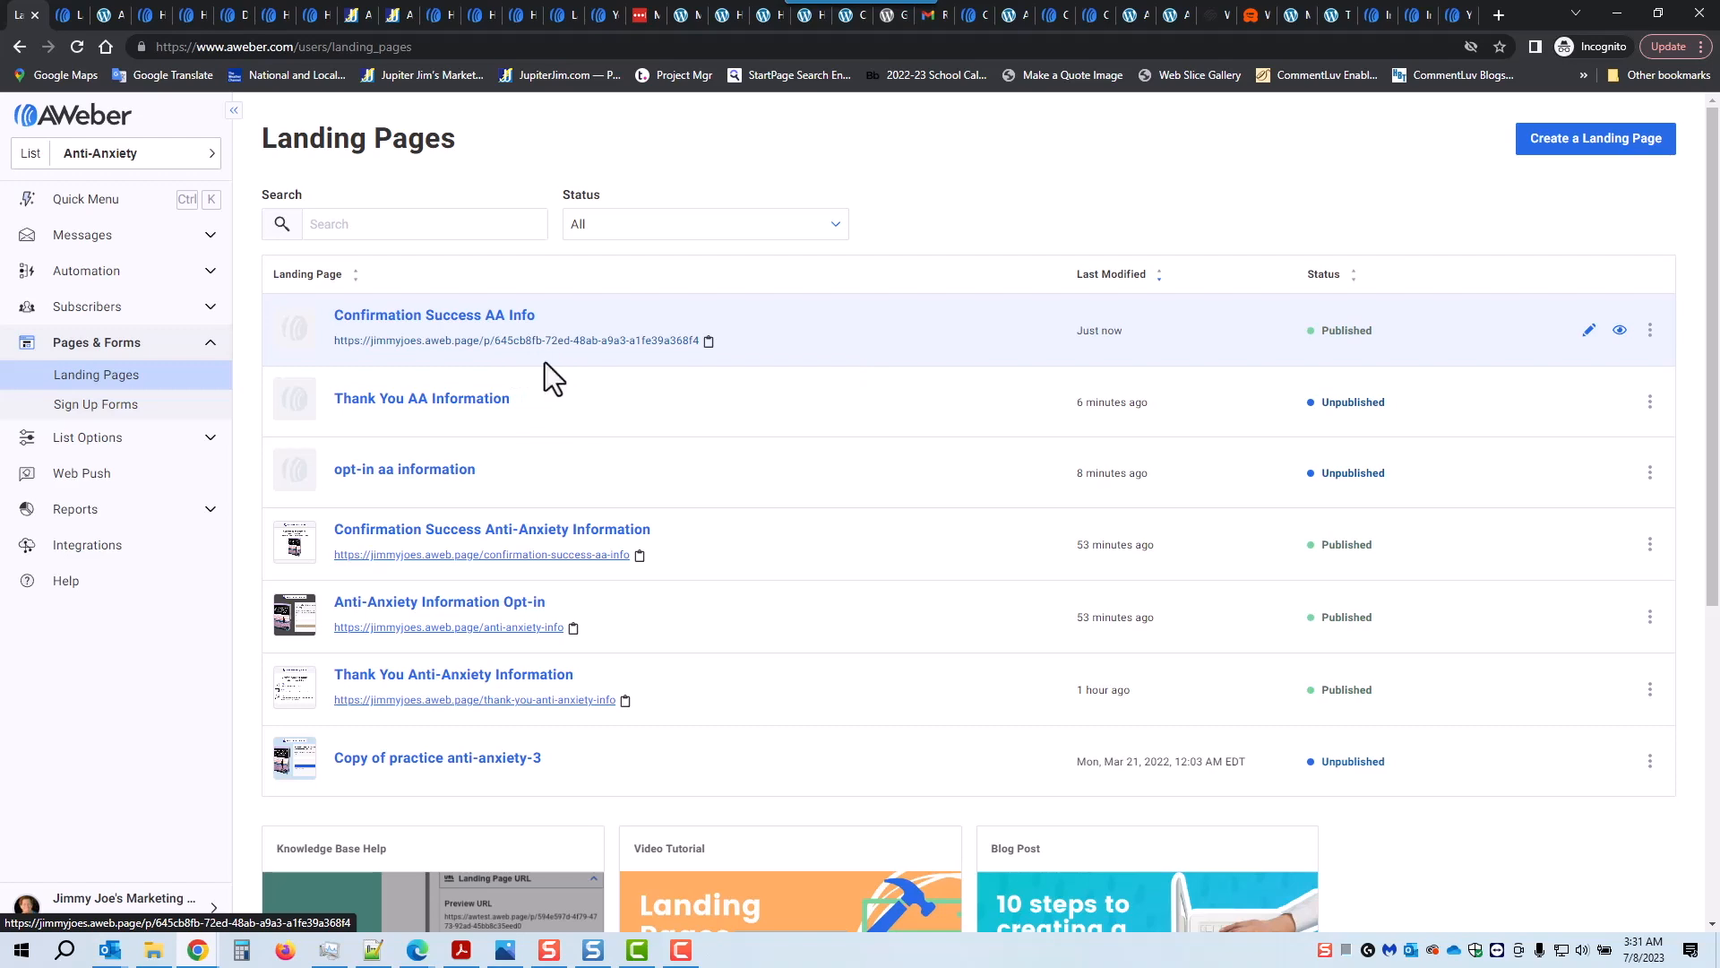
pyautogui.click(1619, 403)
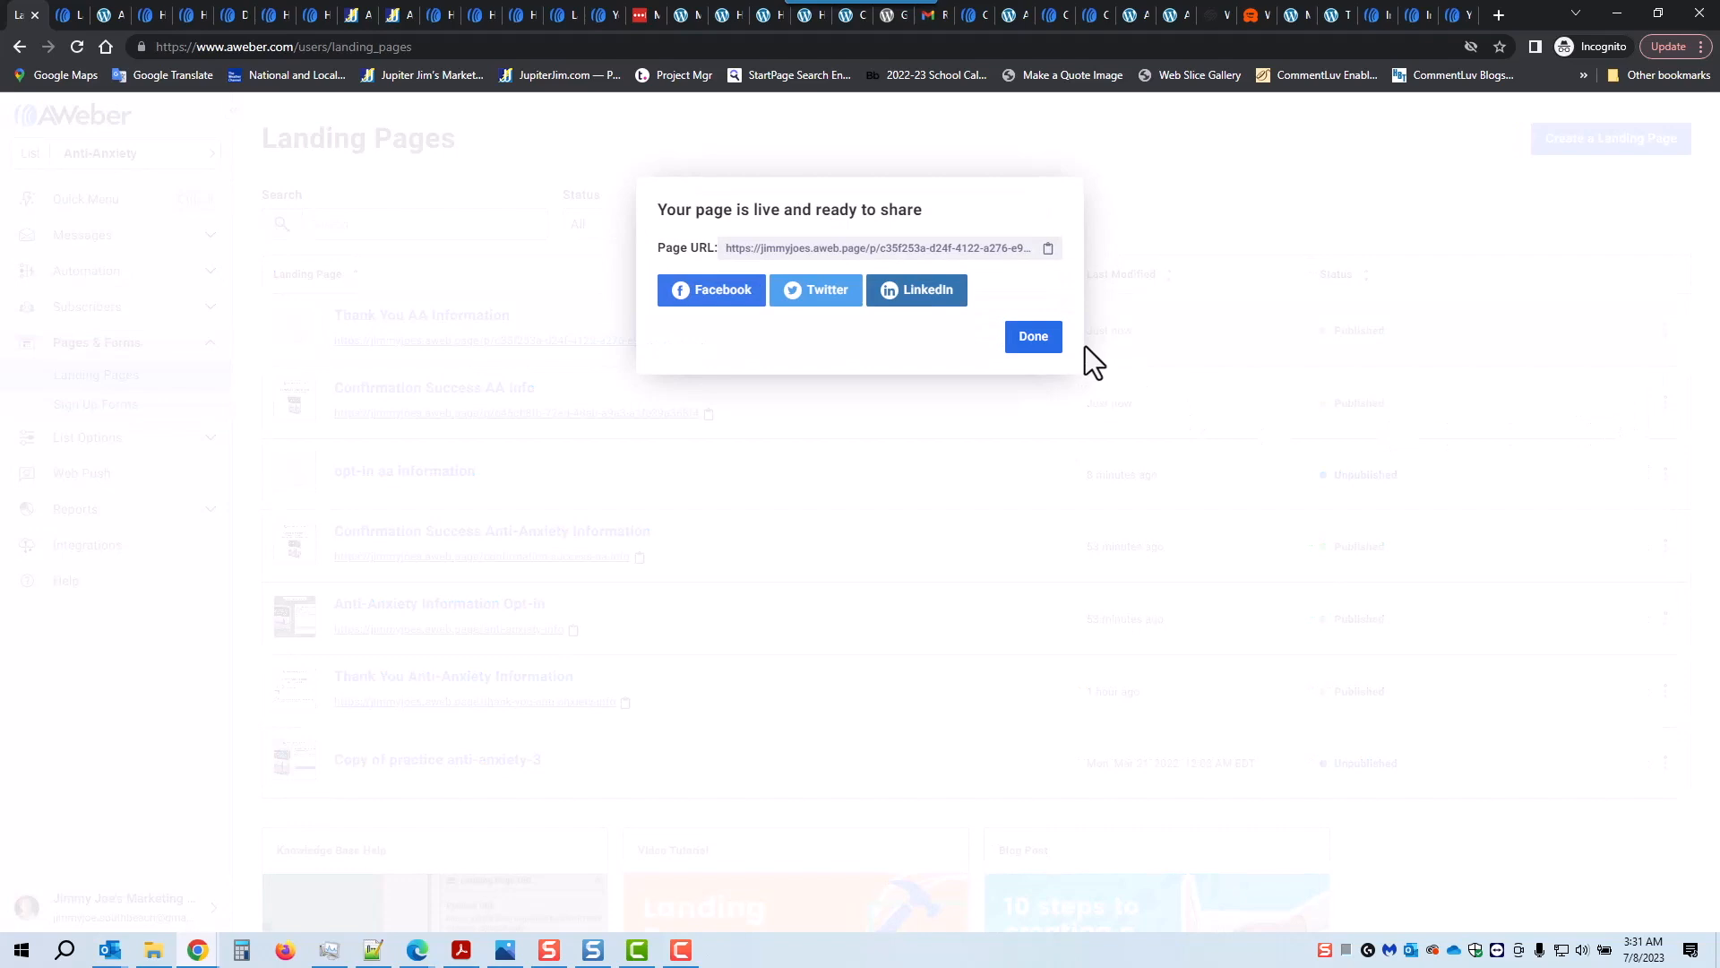
pyautogui.click(1030, 339)
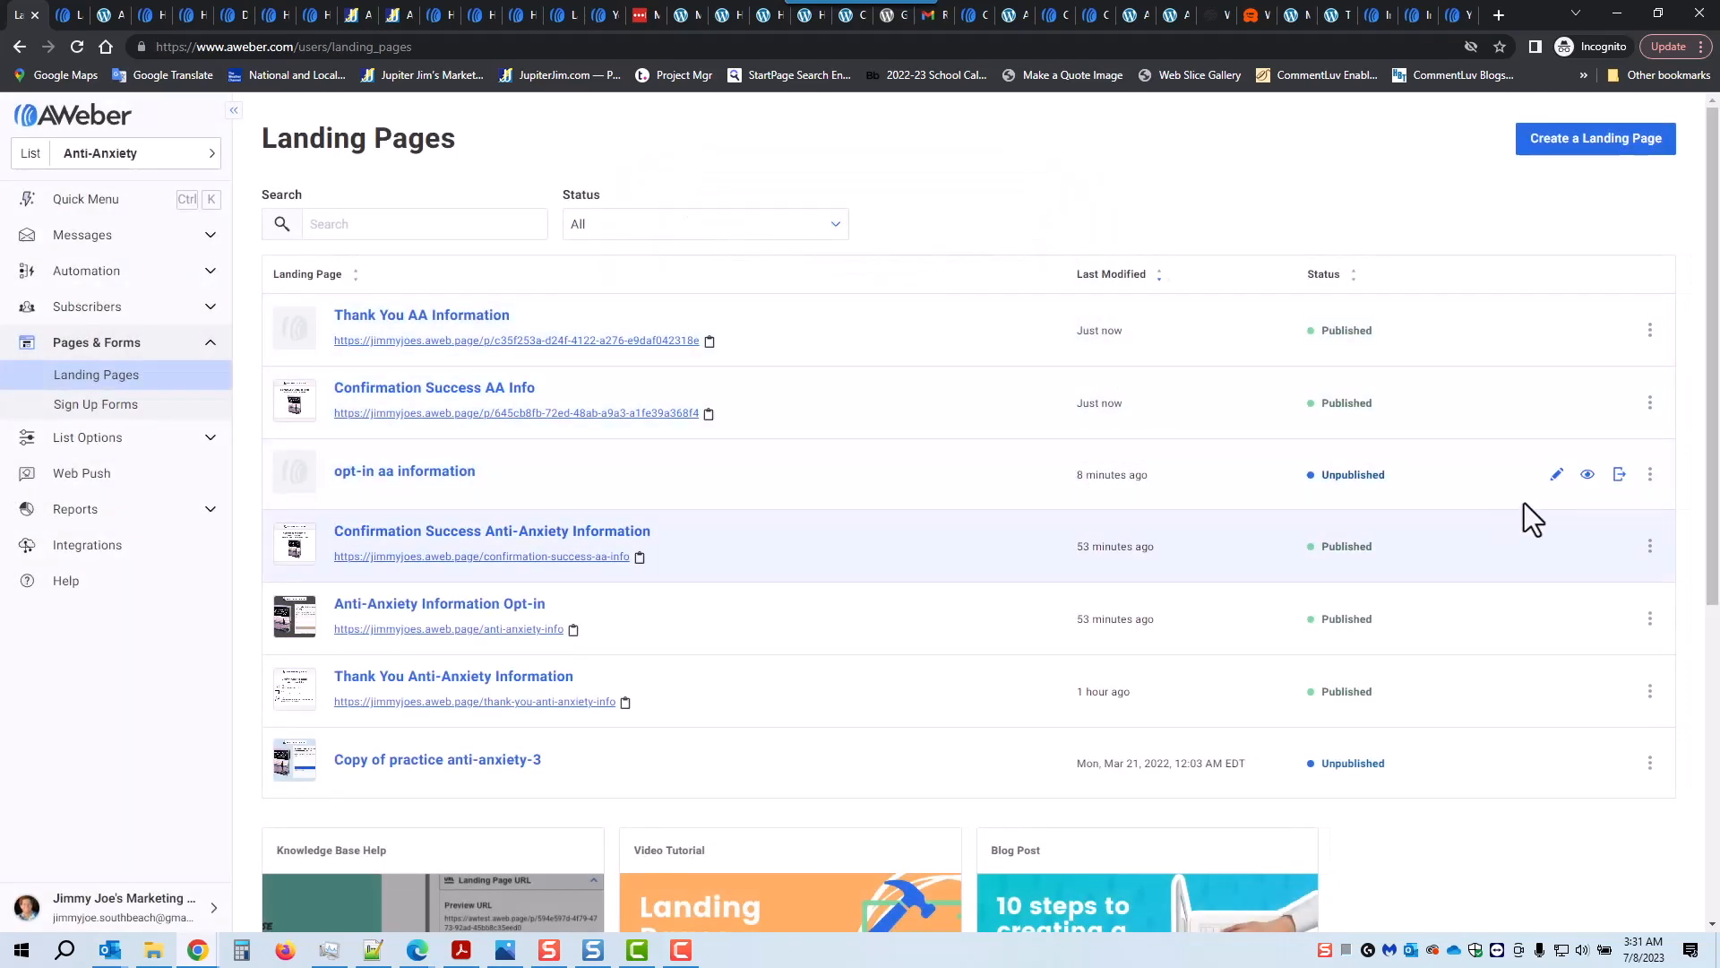
pyautogui.click(1619, 474)
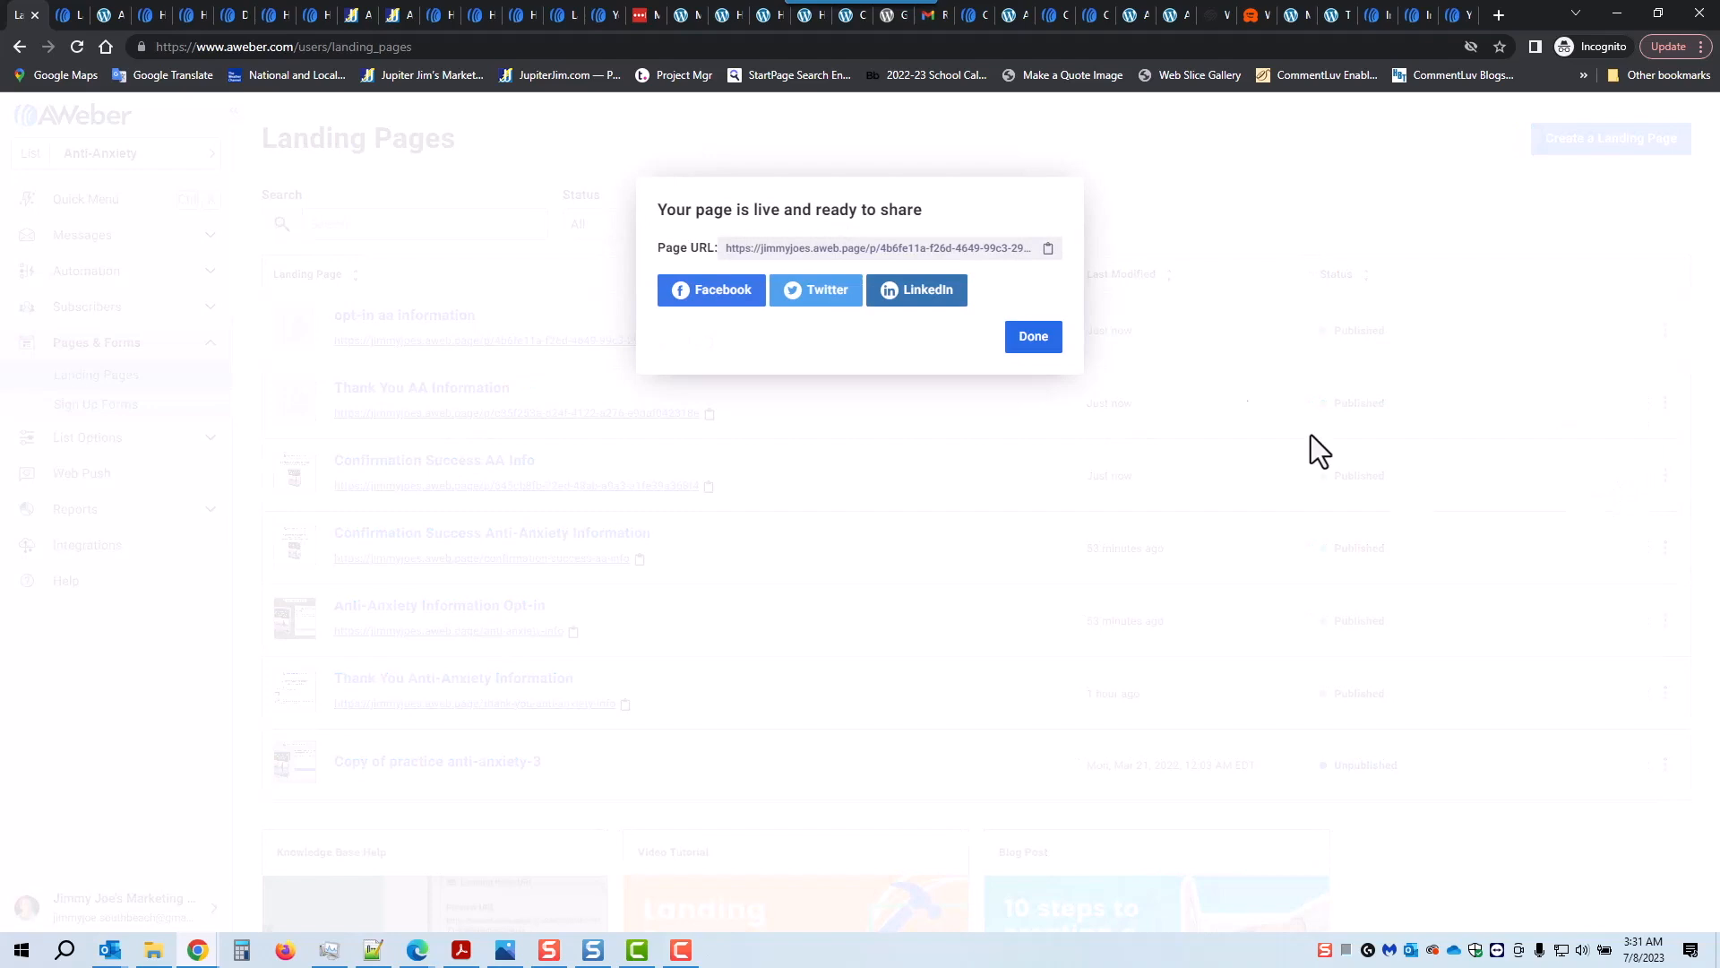
pyautogui.click(1031, 337)
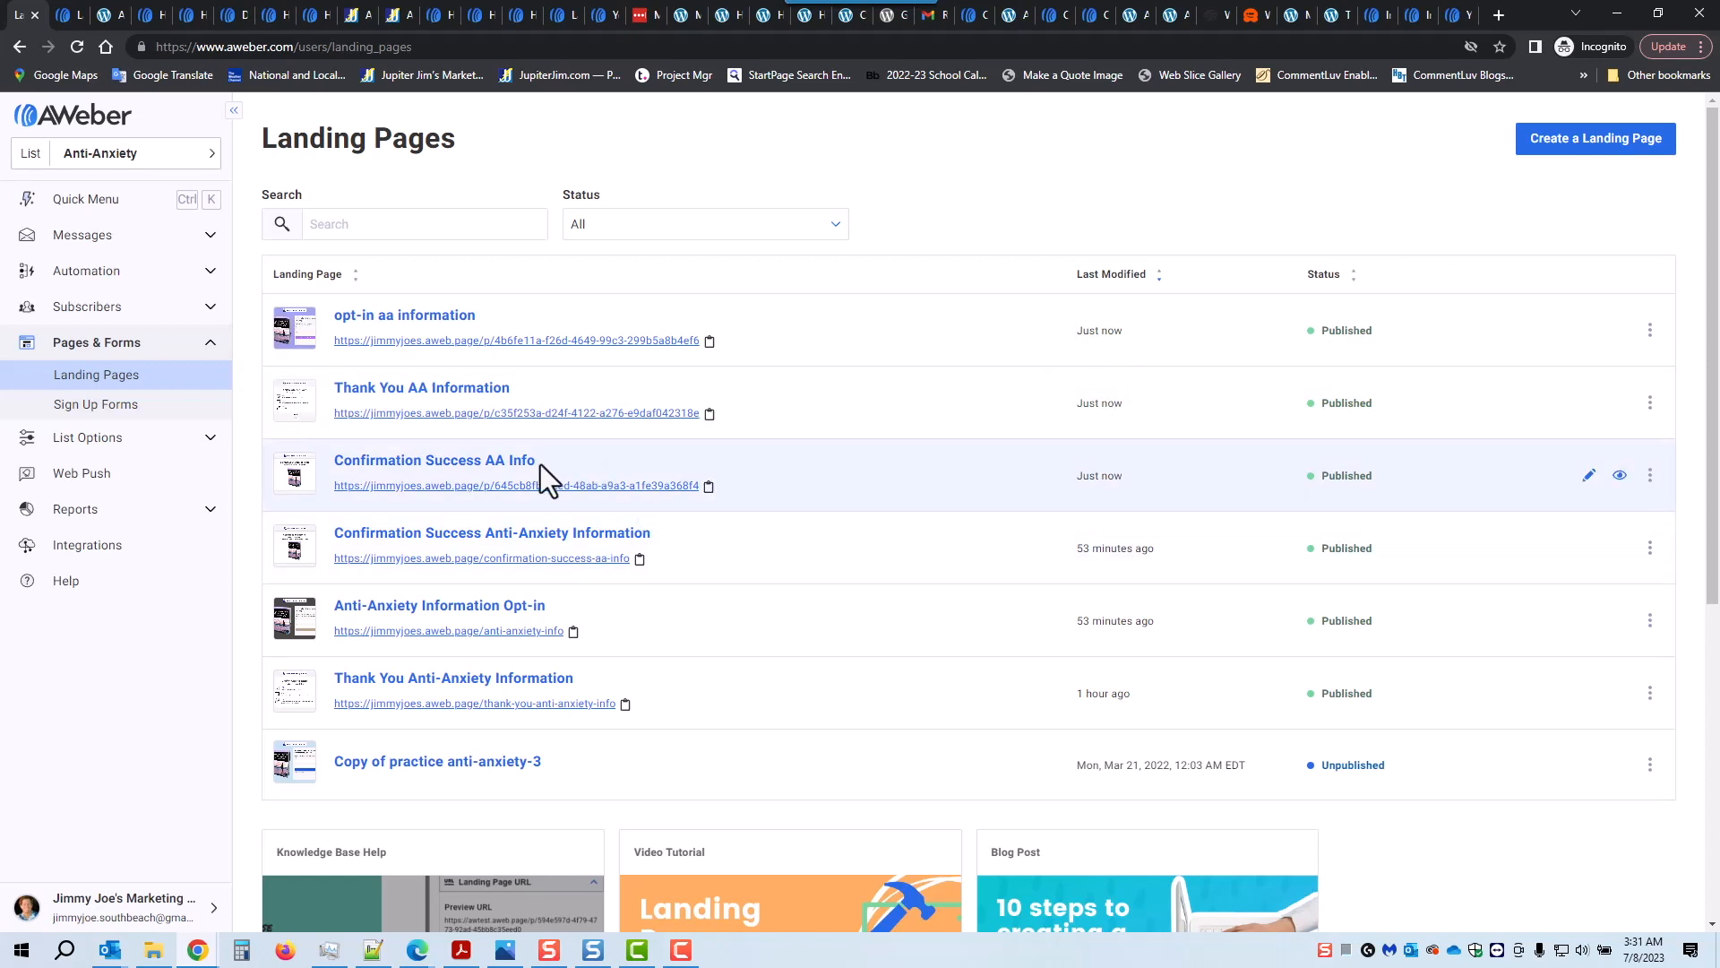
pyautogui.click(452, 469)
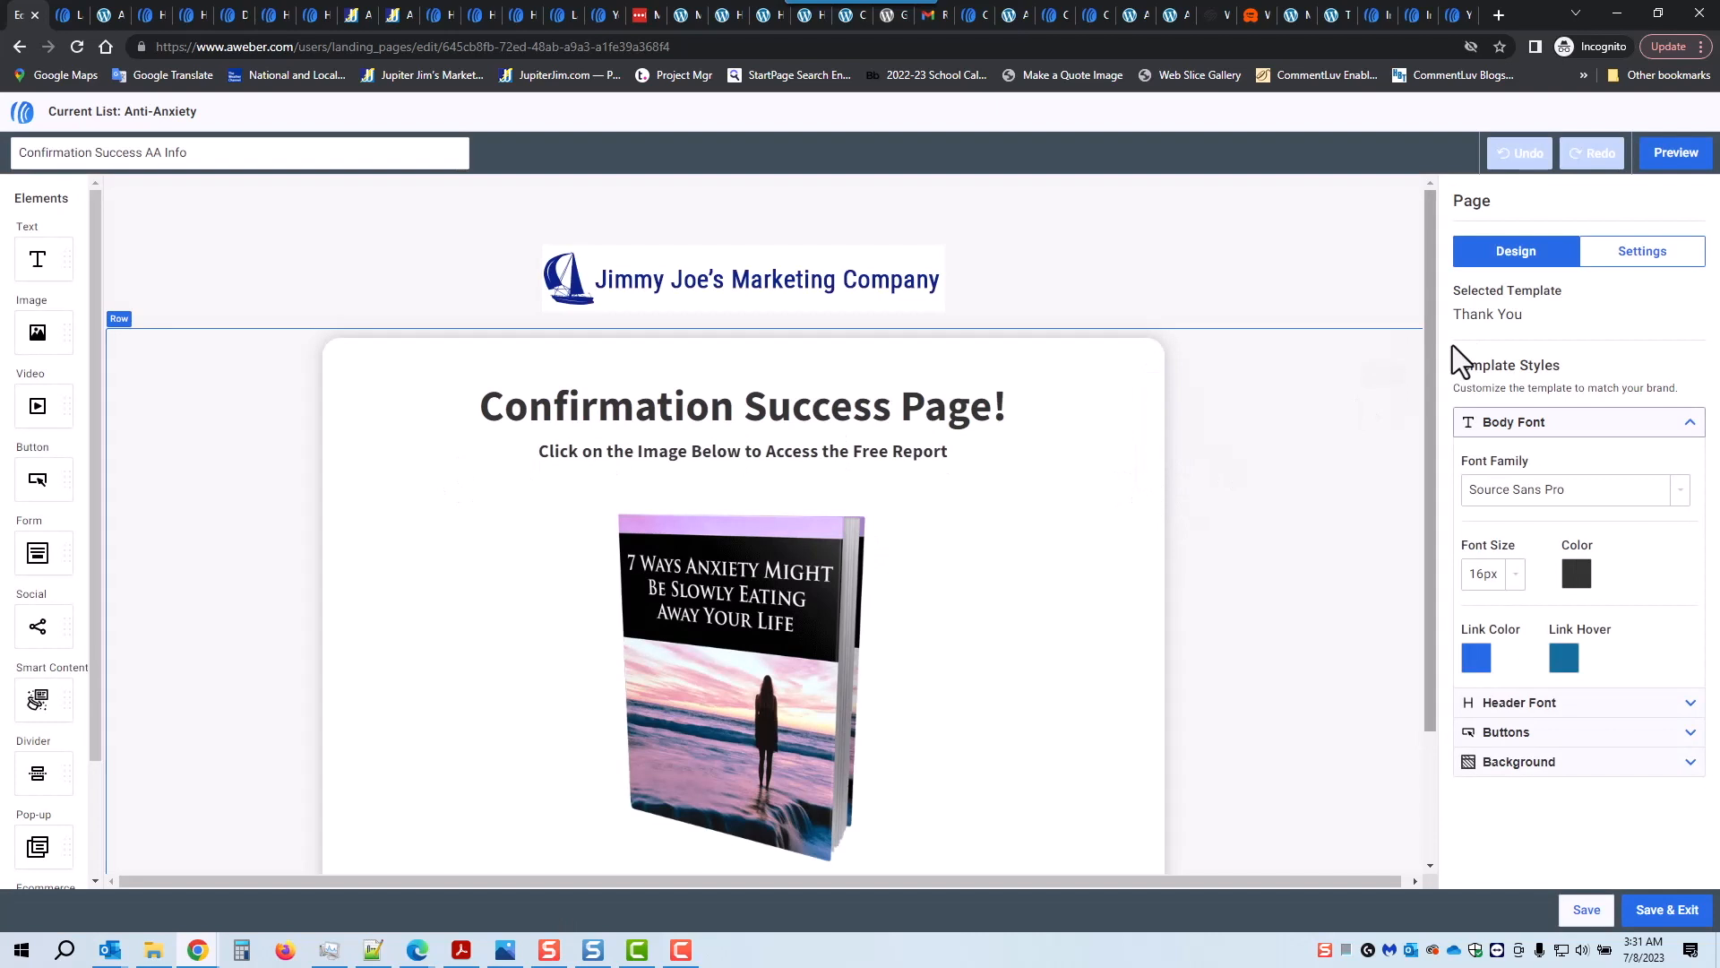
# Step: From the confirmation page's settings, go to Customize Subdomain on the Domains and Addresses page
pyautogui.click(1639, 253)
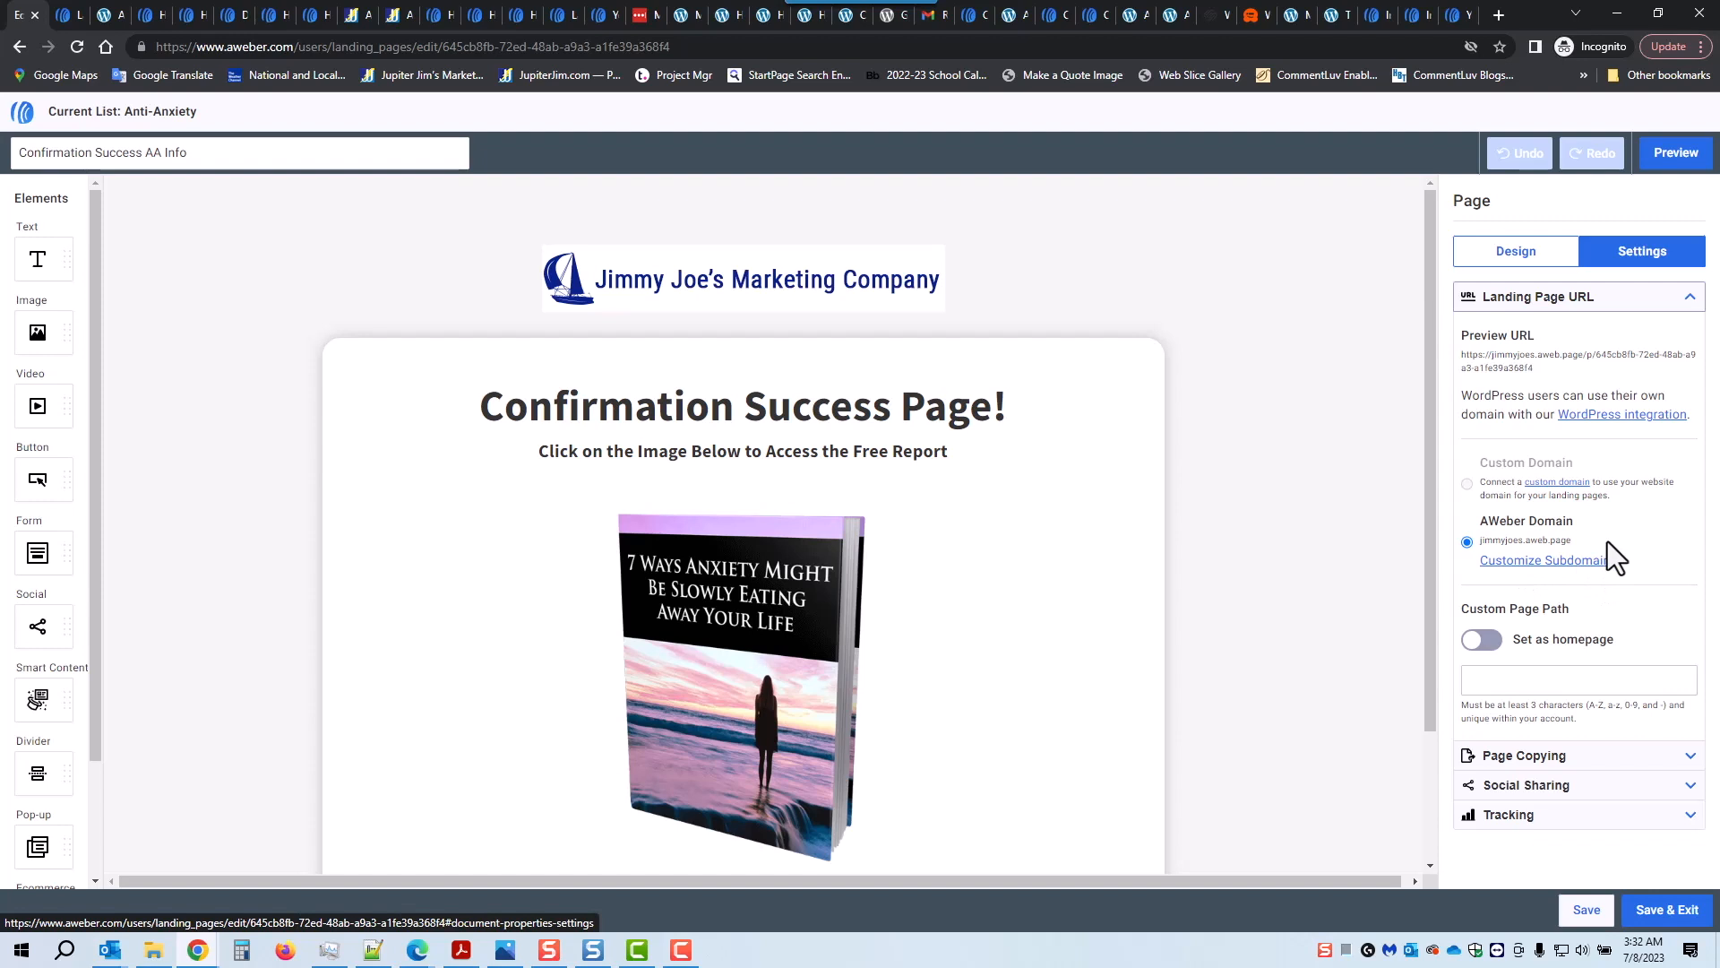
pyautogui.click(1545, 562)
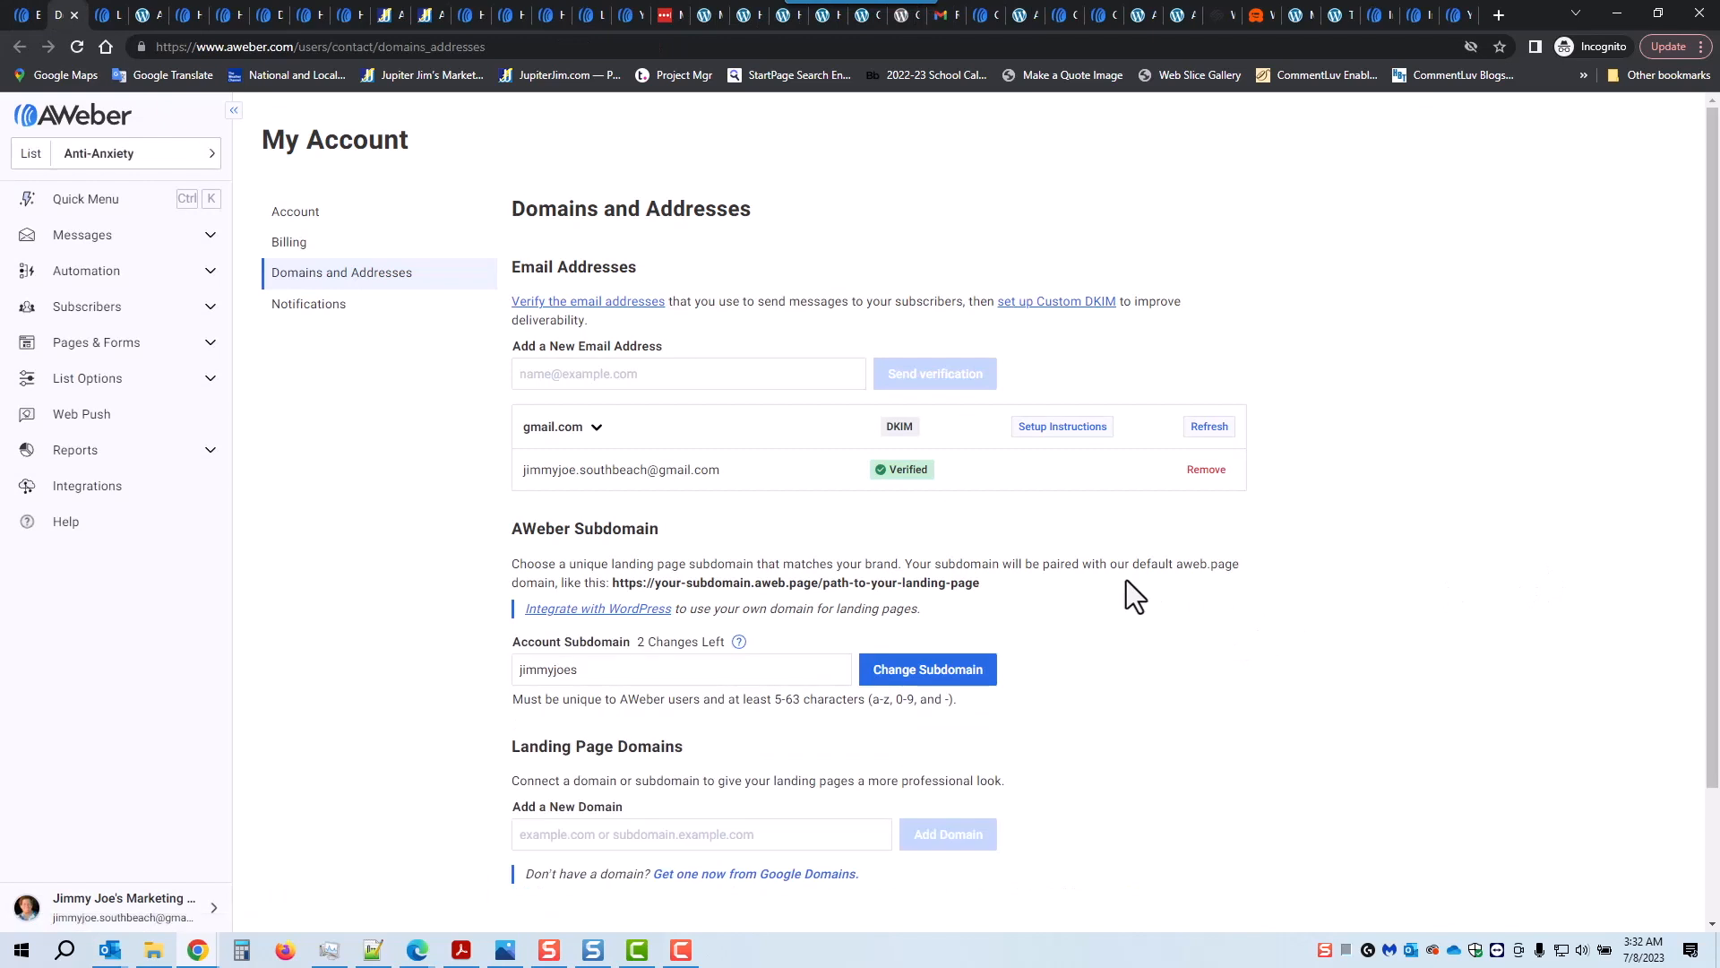
pyautogui.moveTo(512, 208); pyautogui.dragTo(781, 208)
pyautogui.scroll(-1, 452, 497)
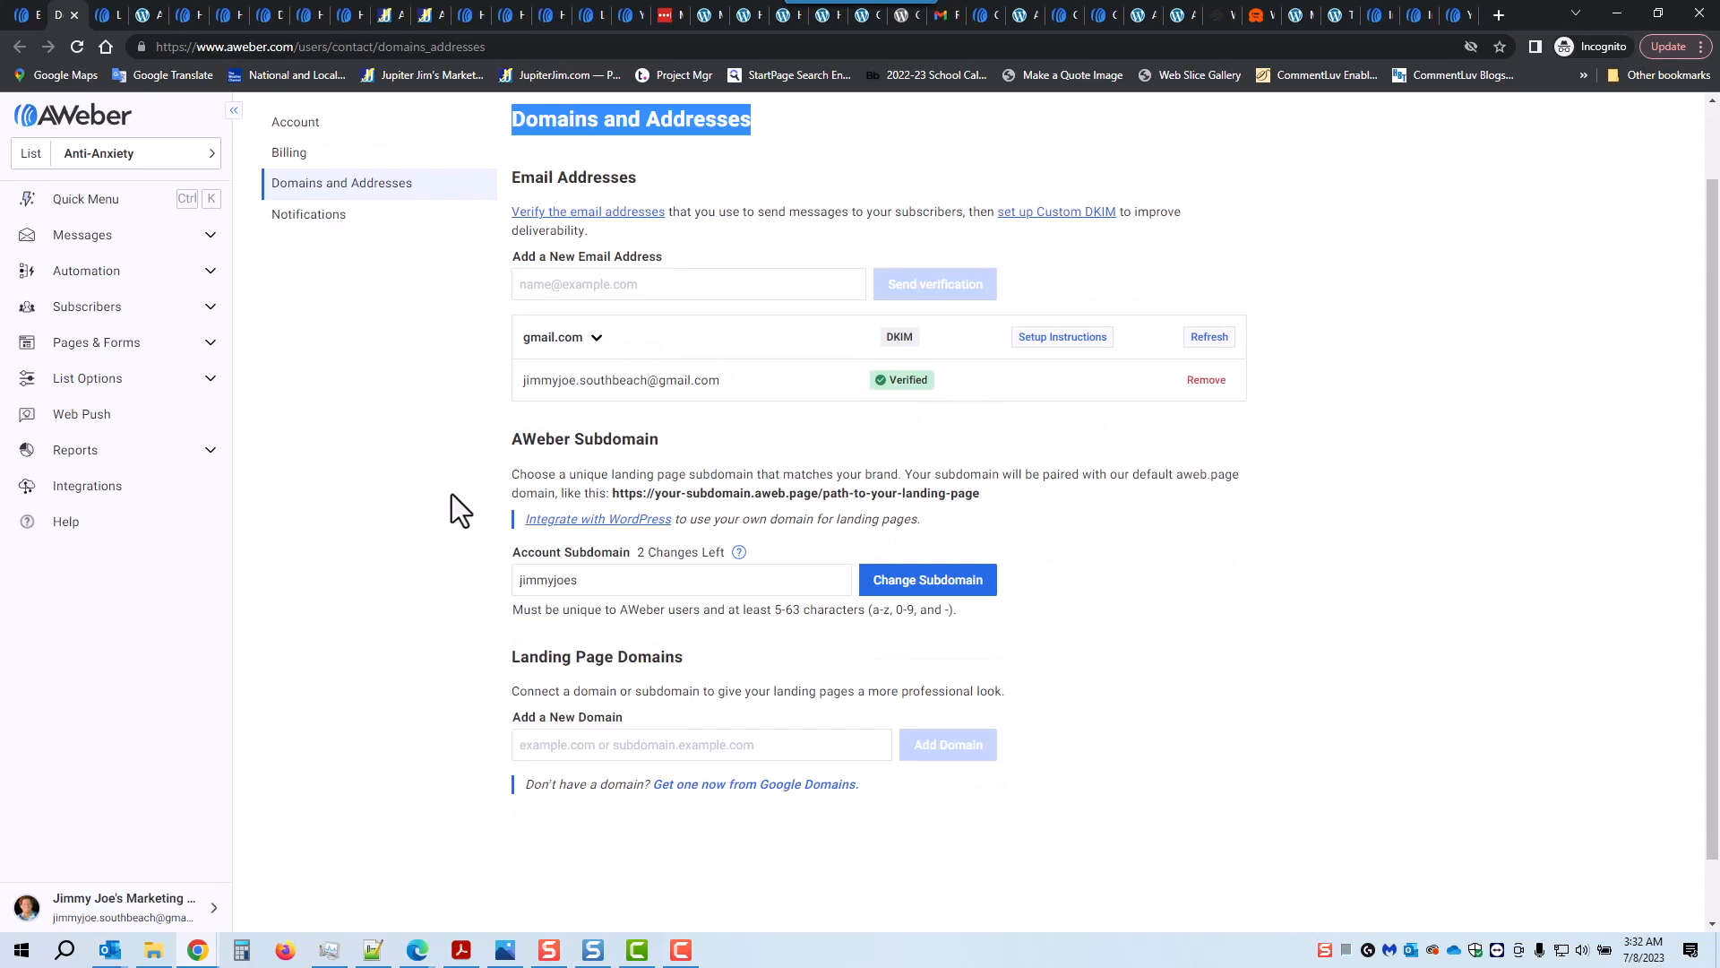
pyautogui.moveTo(523, 445); pyautogui.dragTo(649, 445)
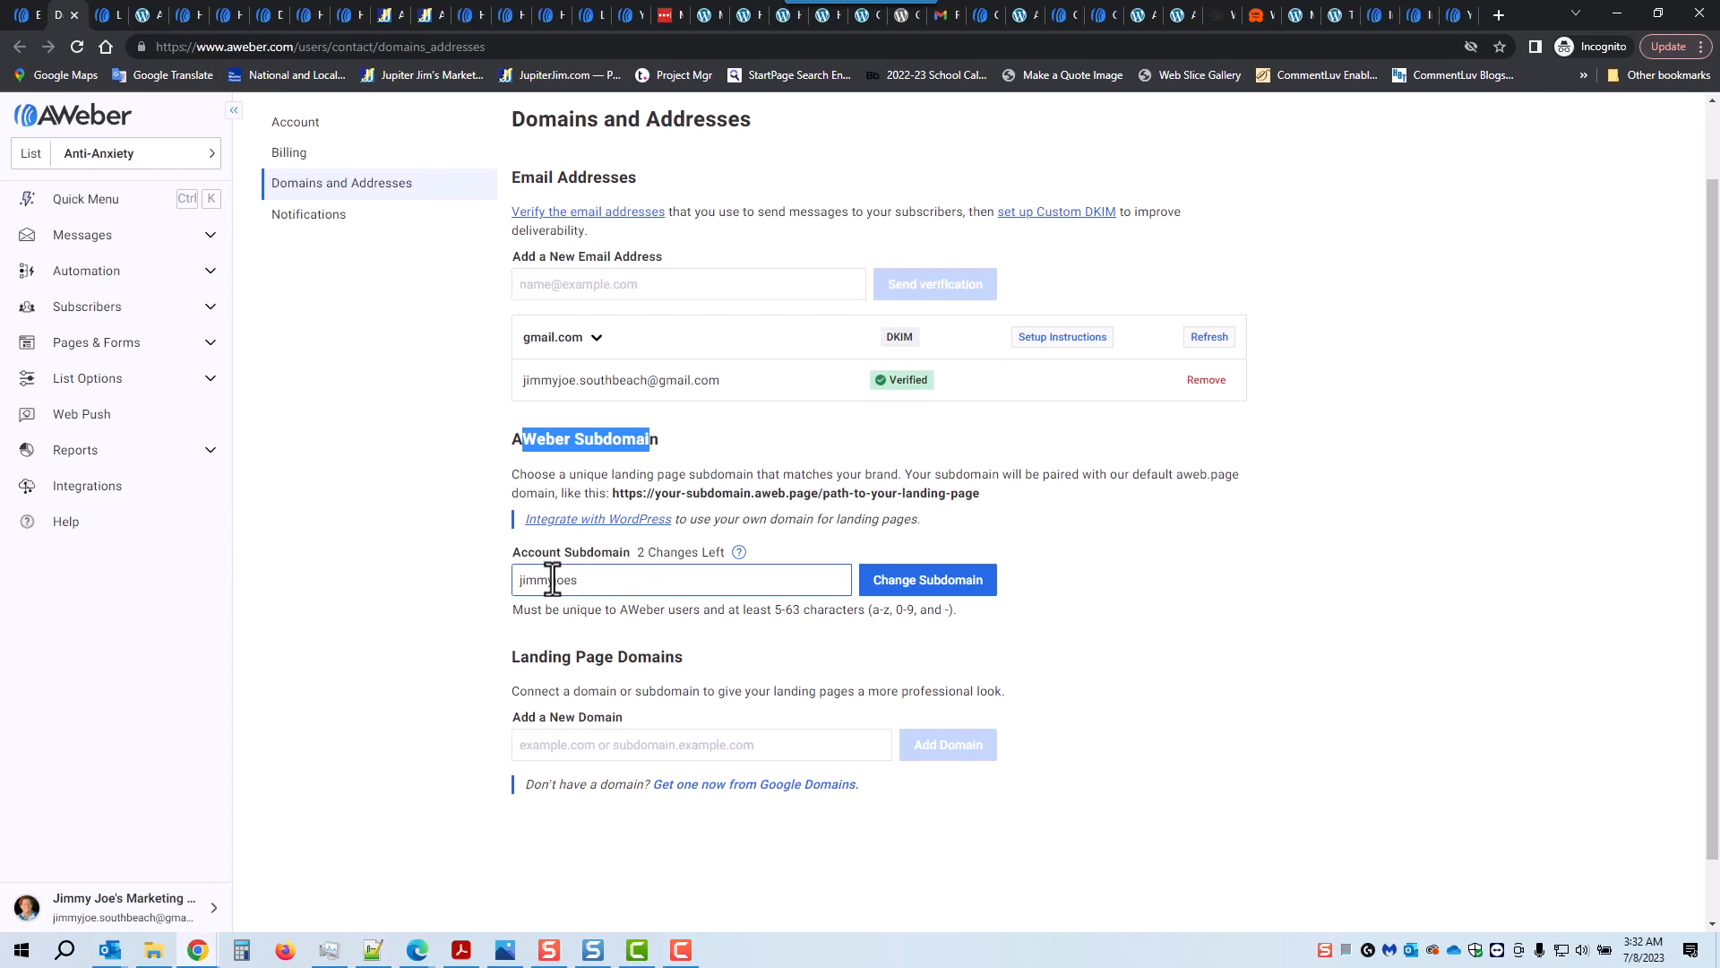
pyautogui.moveTo(578, 581); pyautogui.dragTo(509, 578)
pyautogui.click(453, 563)
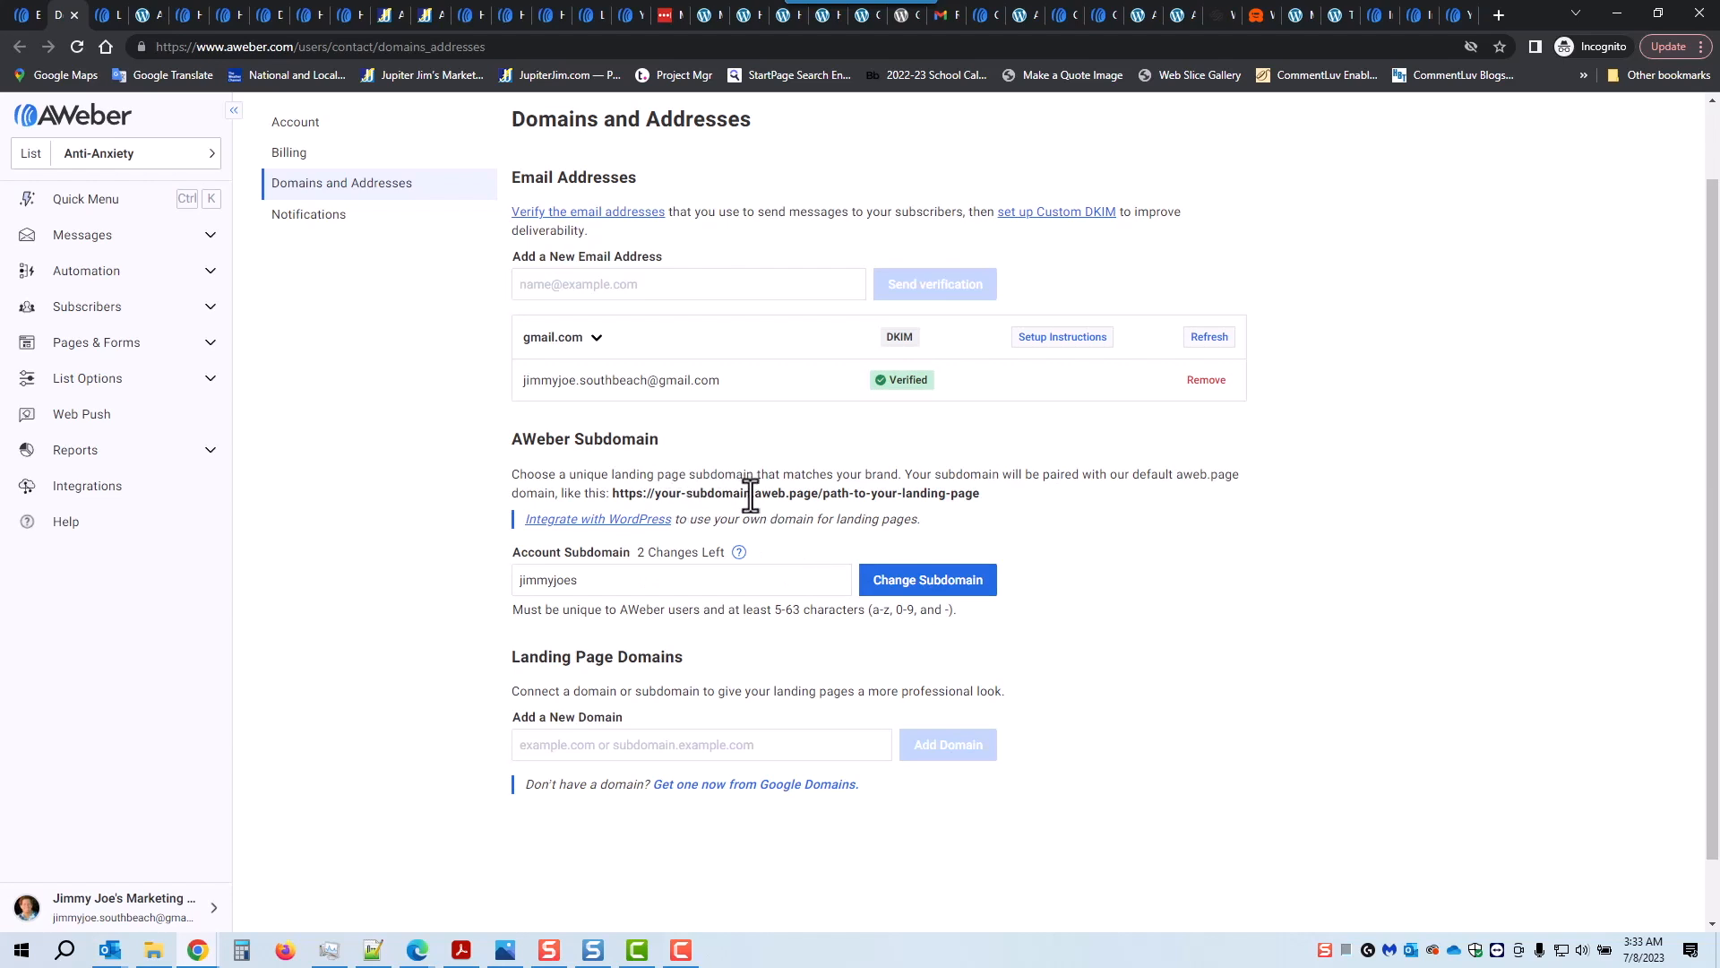
pyautogui.moveTo(749, 492); pyautogui.dragTo(655, 486)
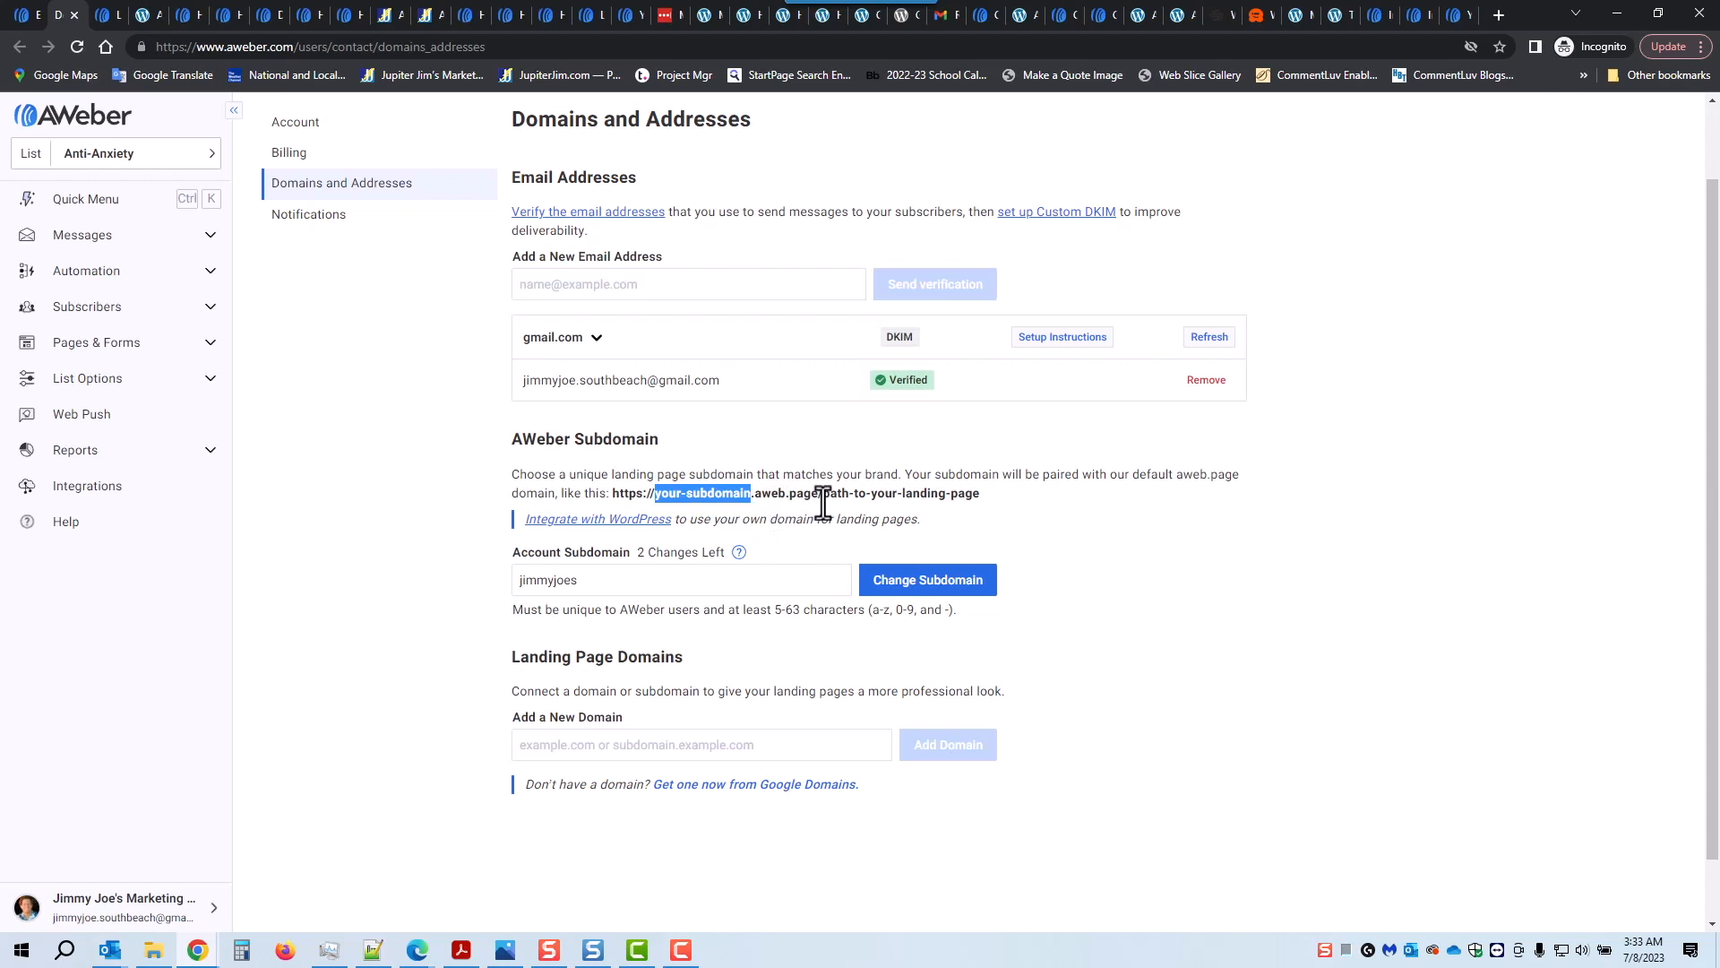
pyautogui.moveTo(823, 500); pyautogui.dragTo(976, 496)
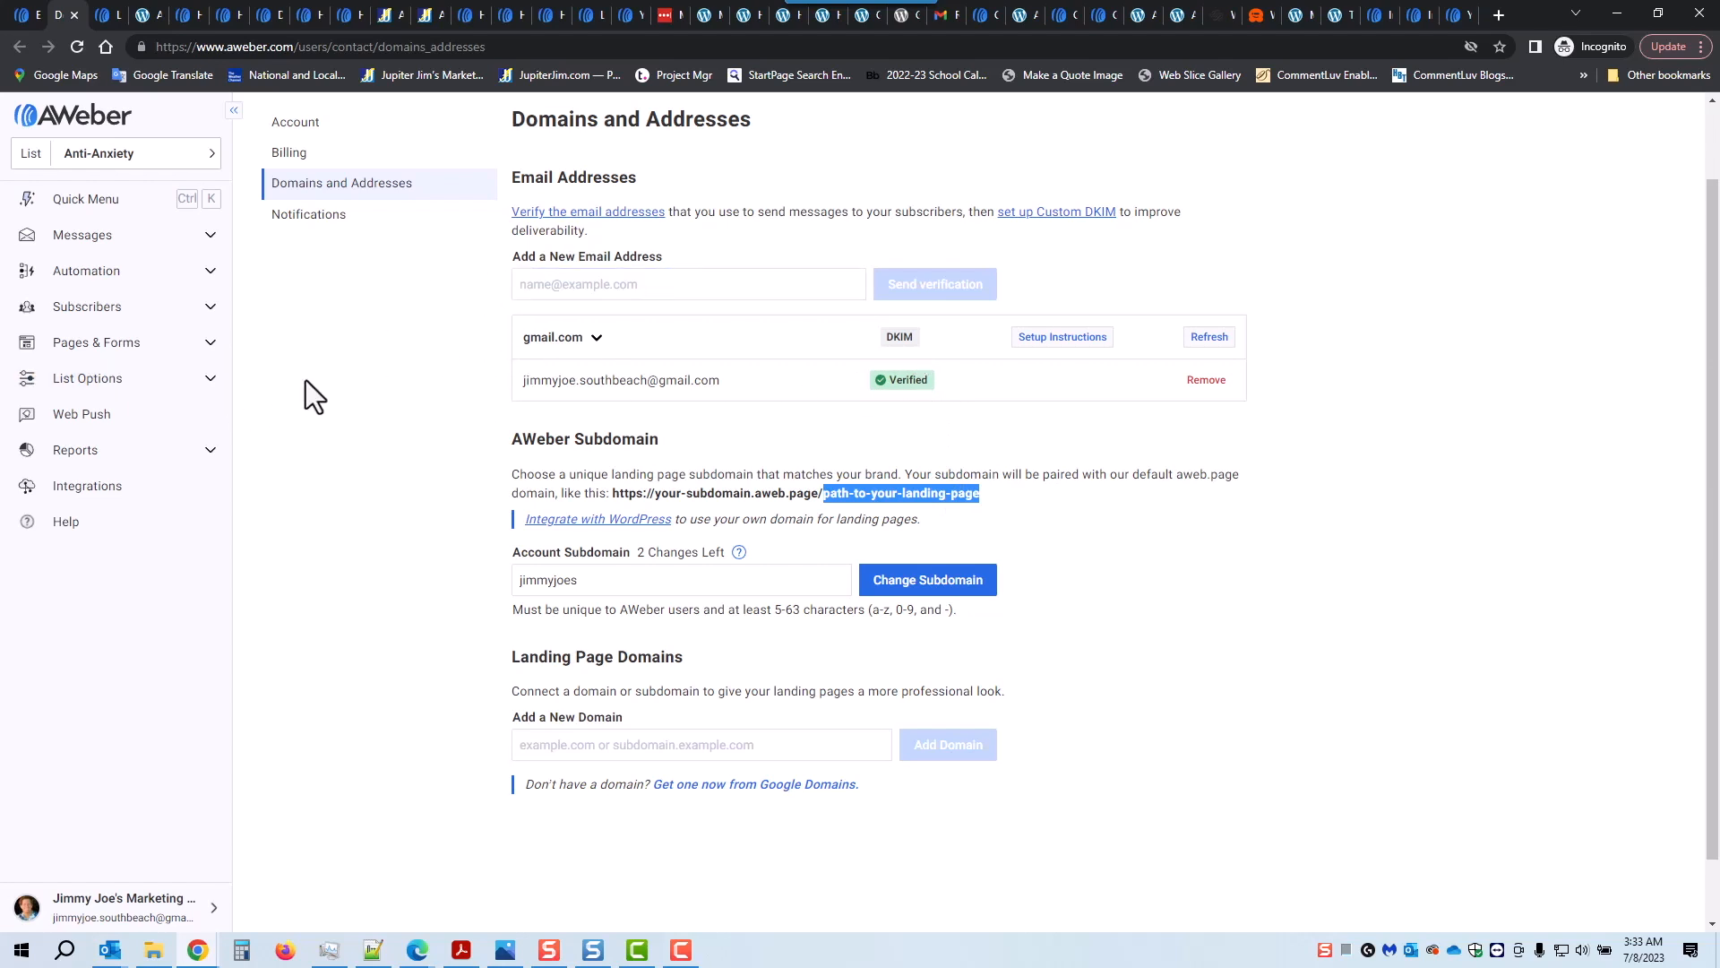
# Step: Set the opt-in aa information page's custom page path to optin-aa and save it
pyautogui.click(79, 348)
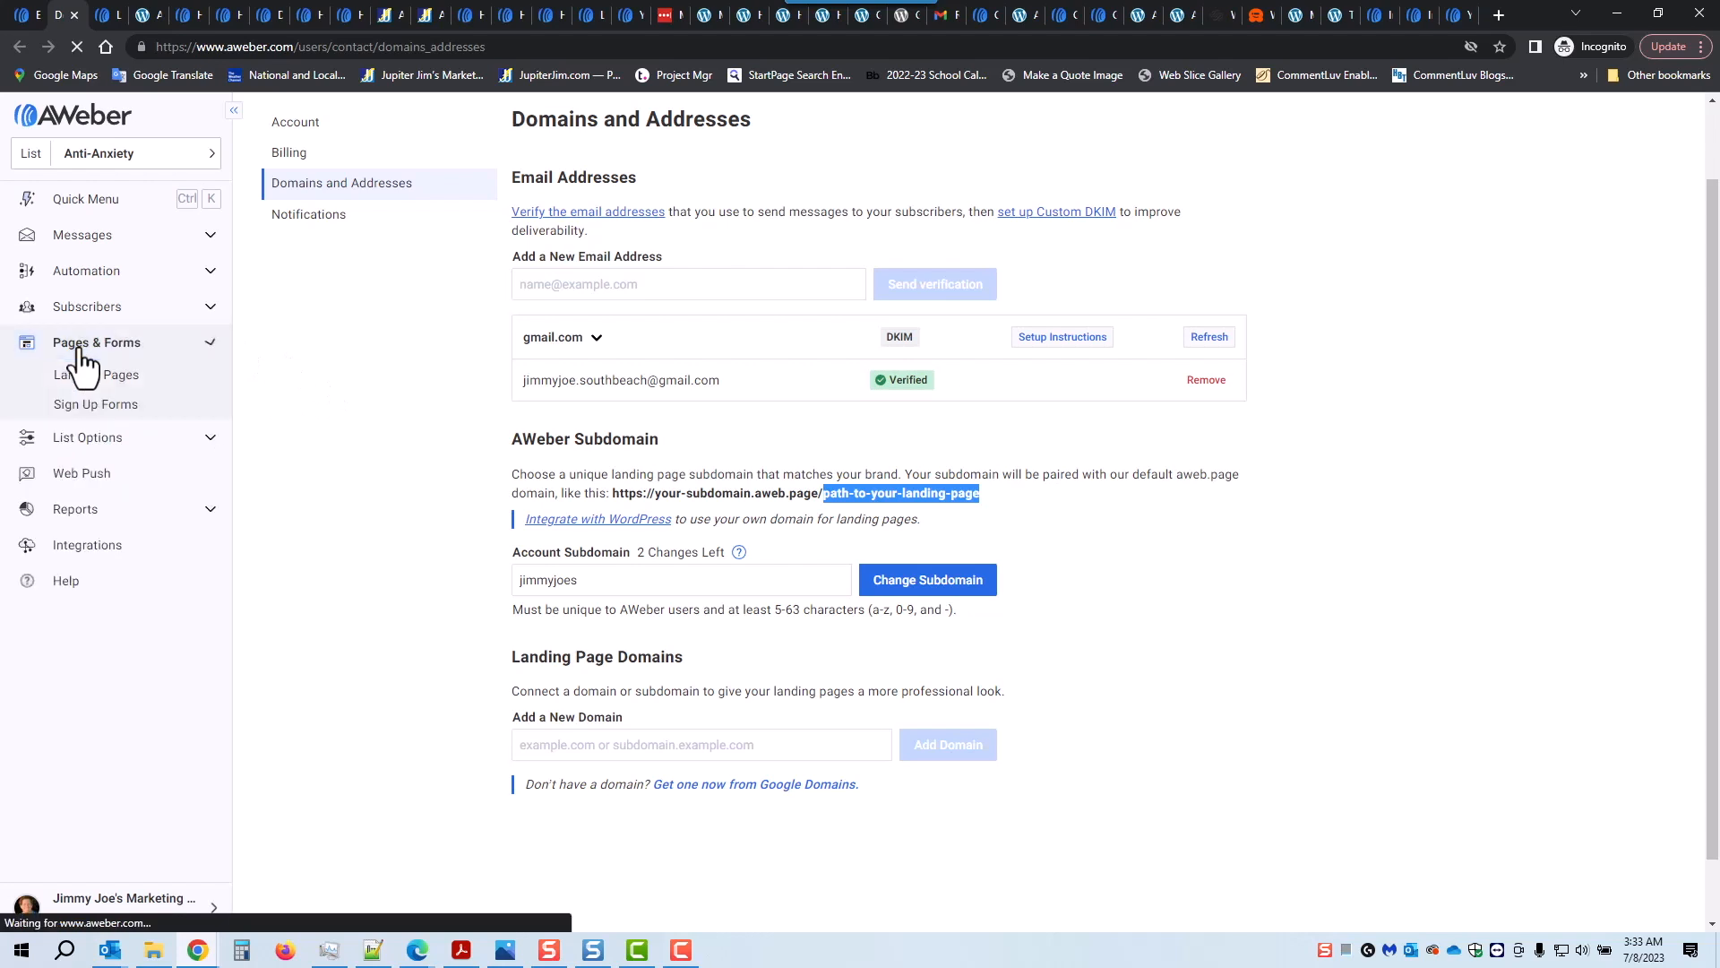
pyautogui.click(88, 370)
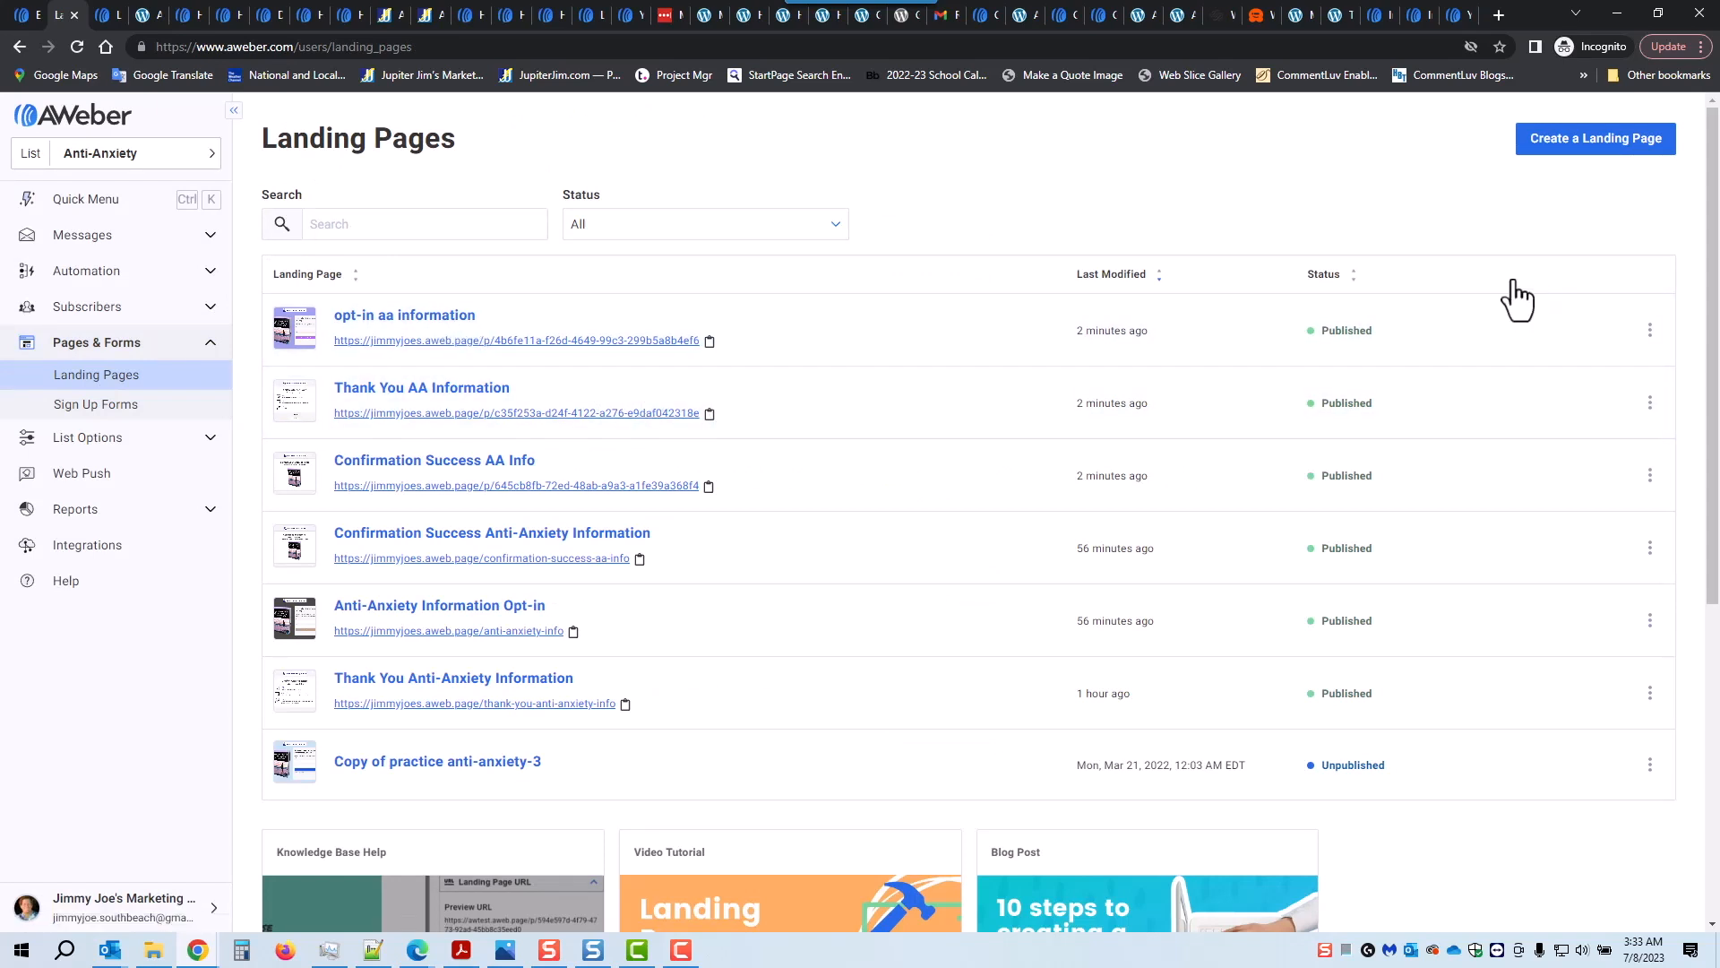
pyautogui.click(1589, 332)
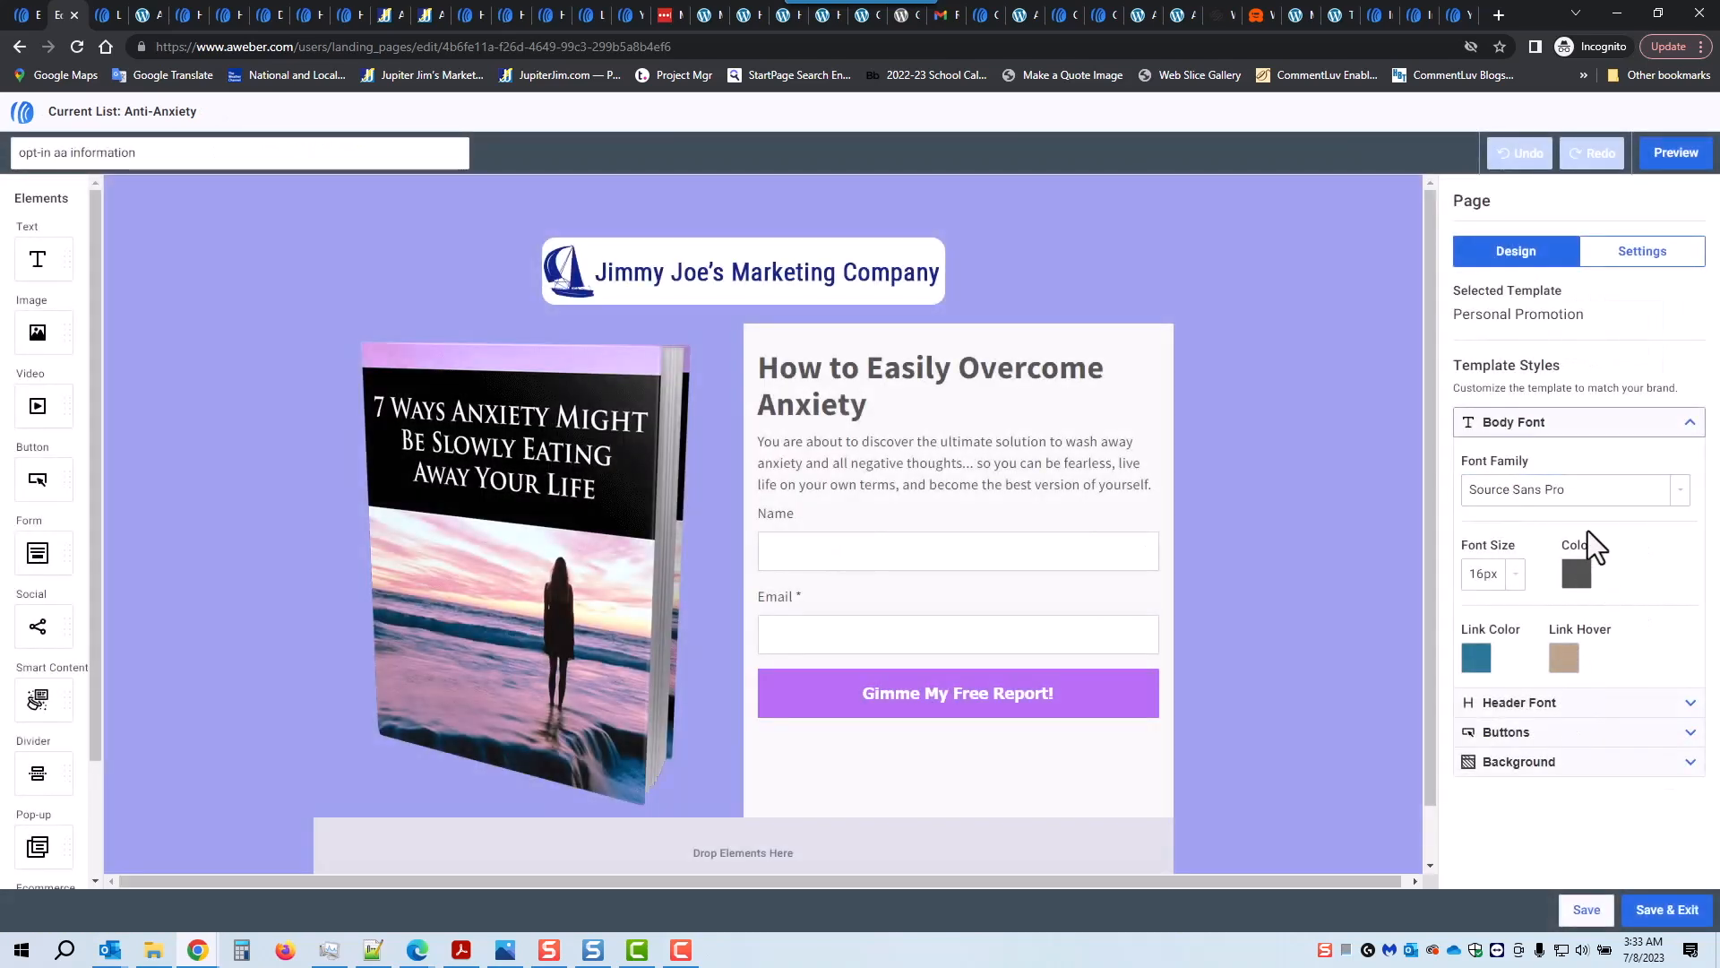
pyautogui.click(1652, 262)
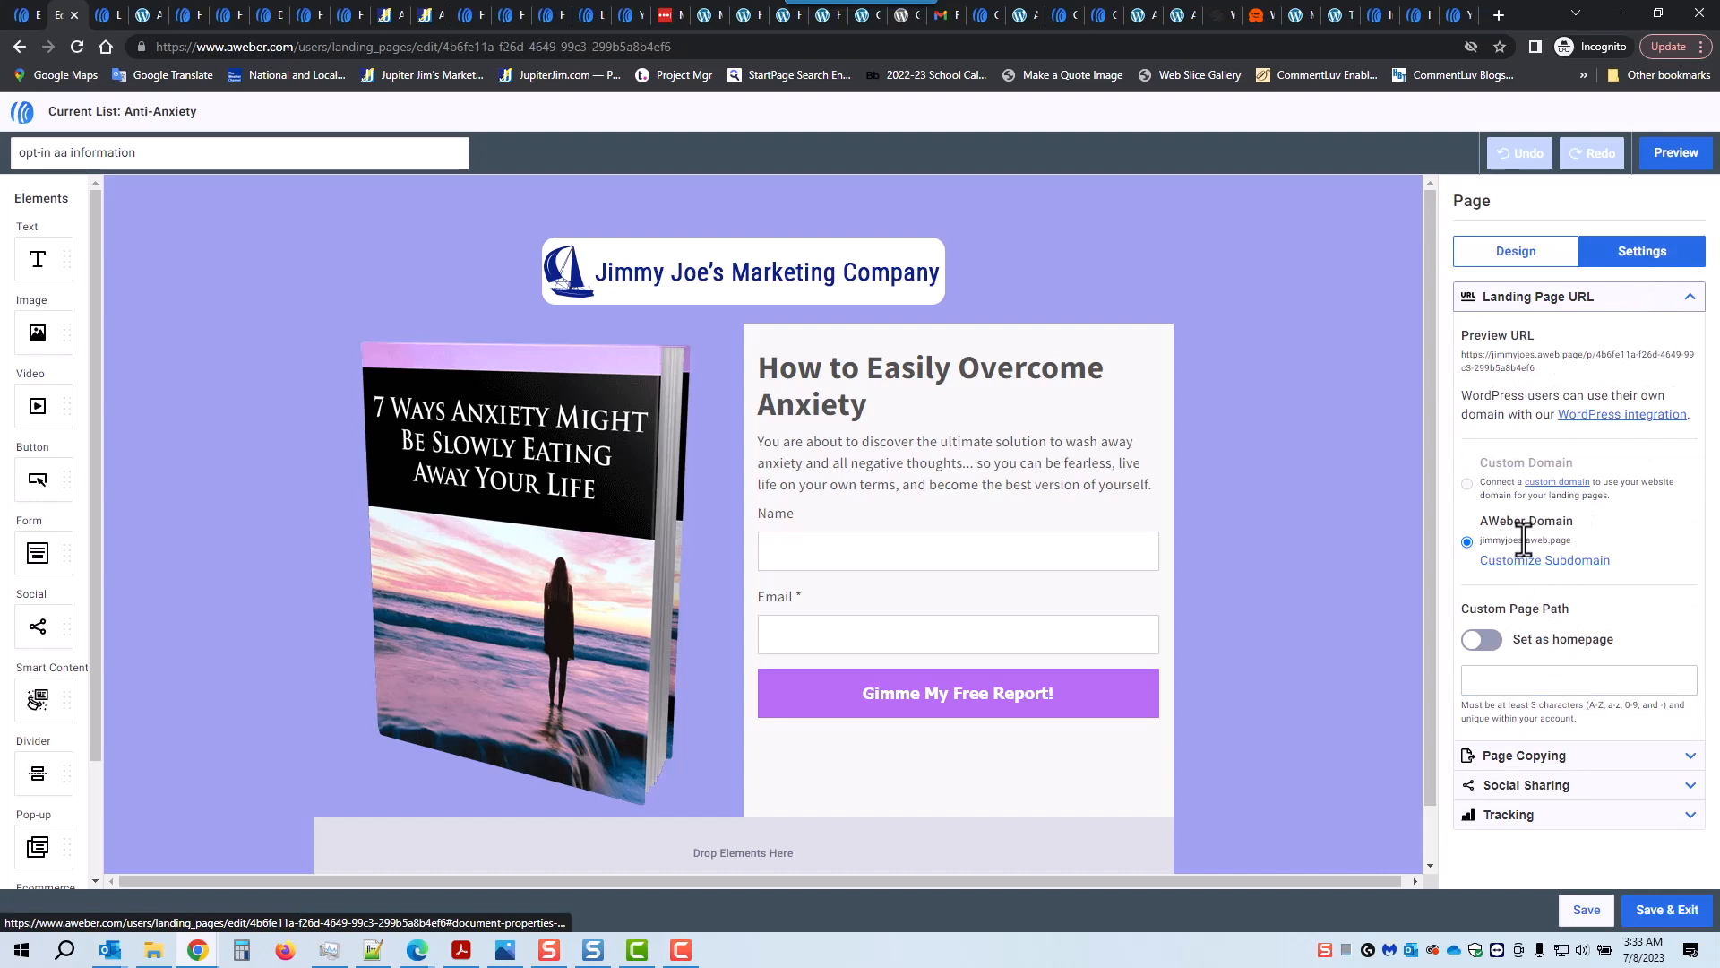
pyautogui.click(1506, 678)
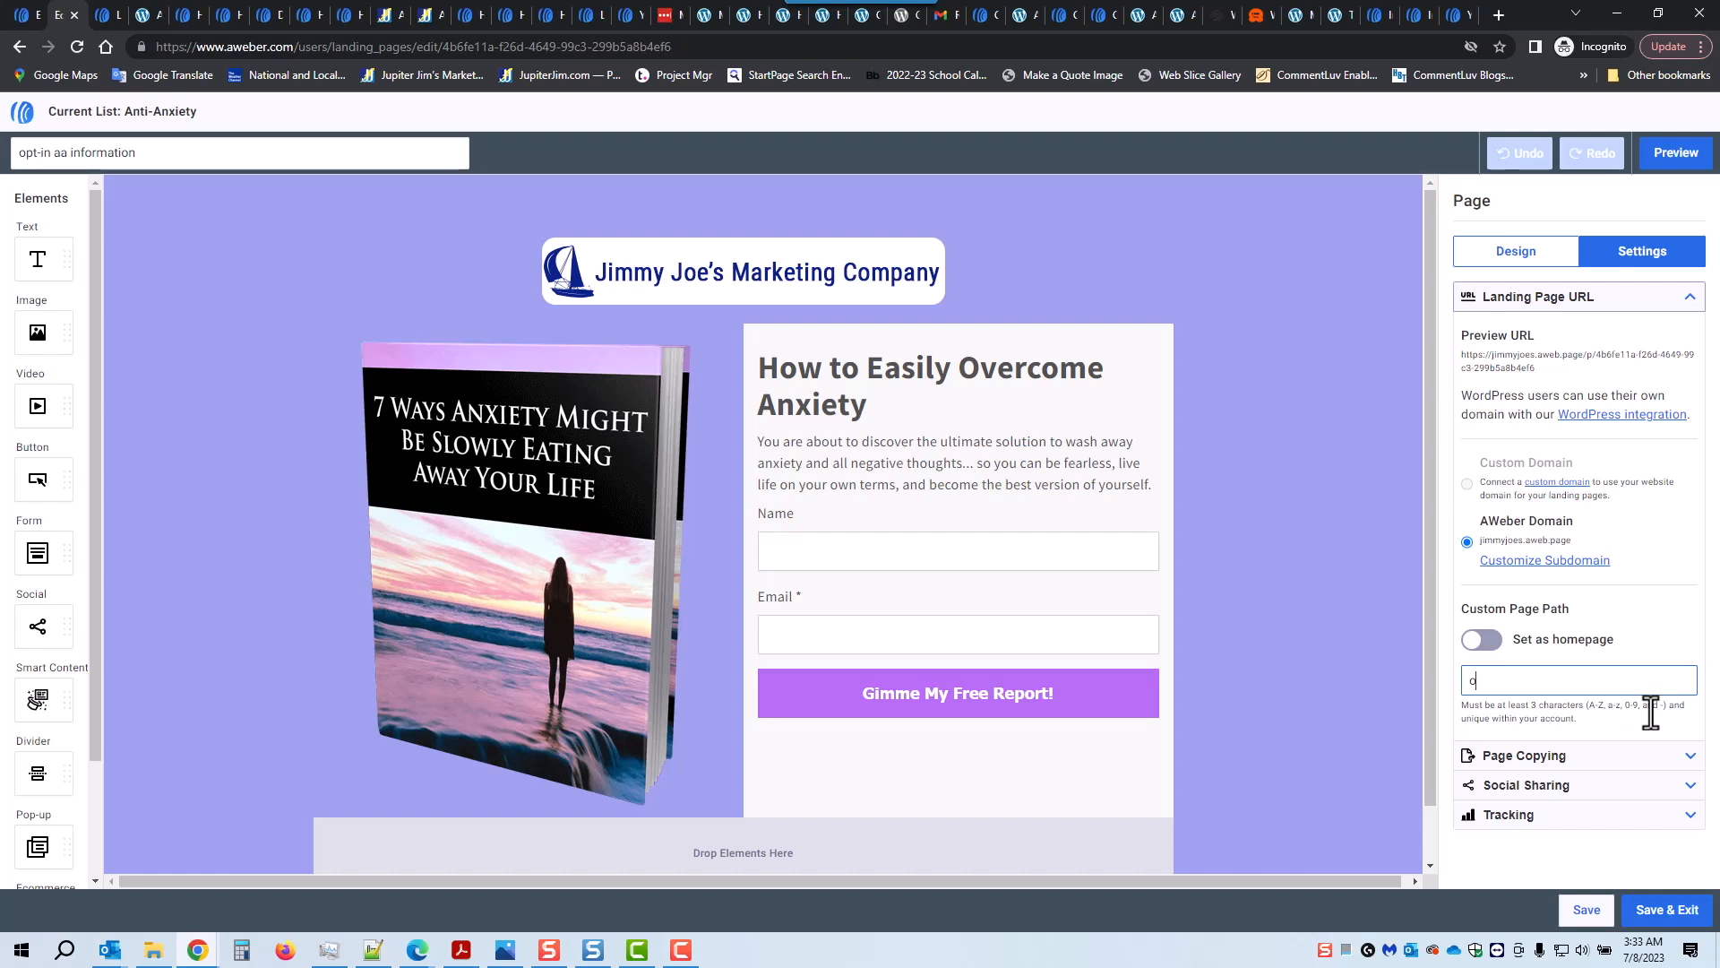
pyautogui.write('optin-aa')
pyautogui.click(1657, 914)
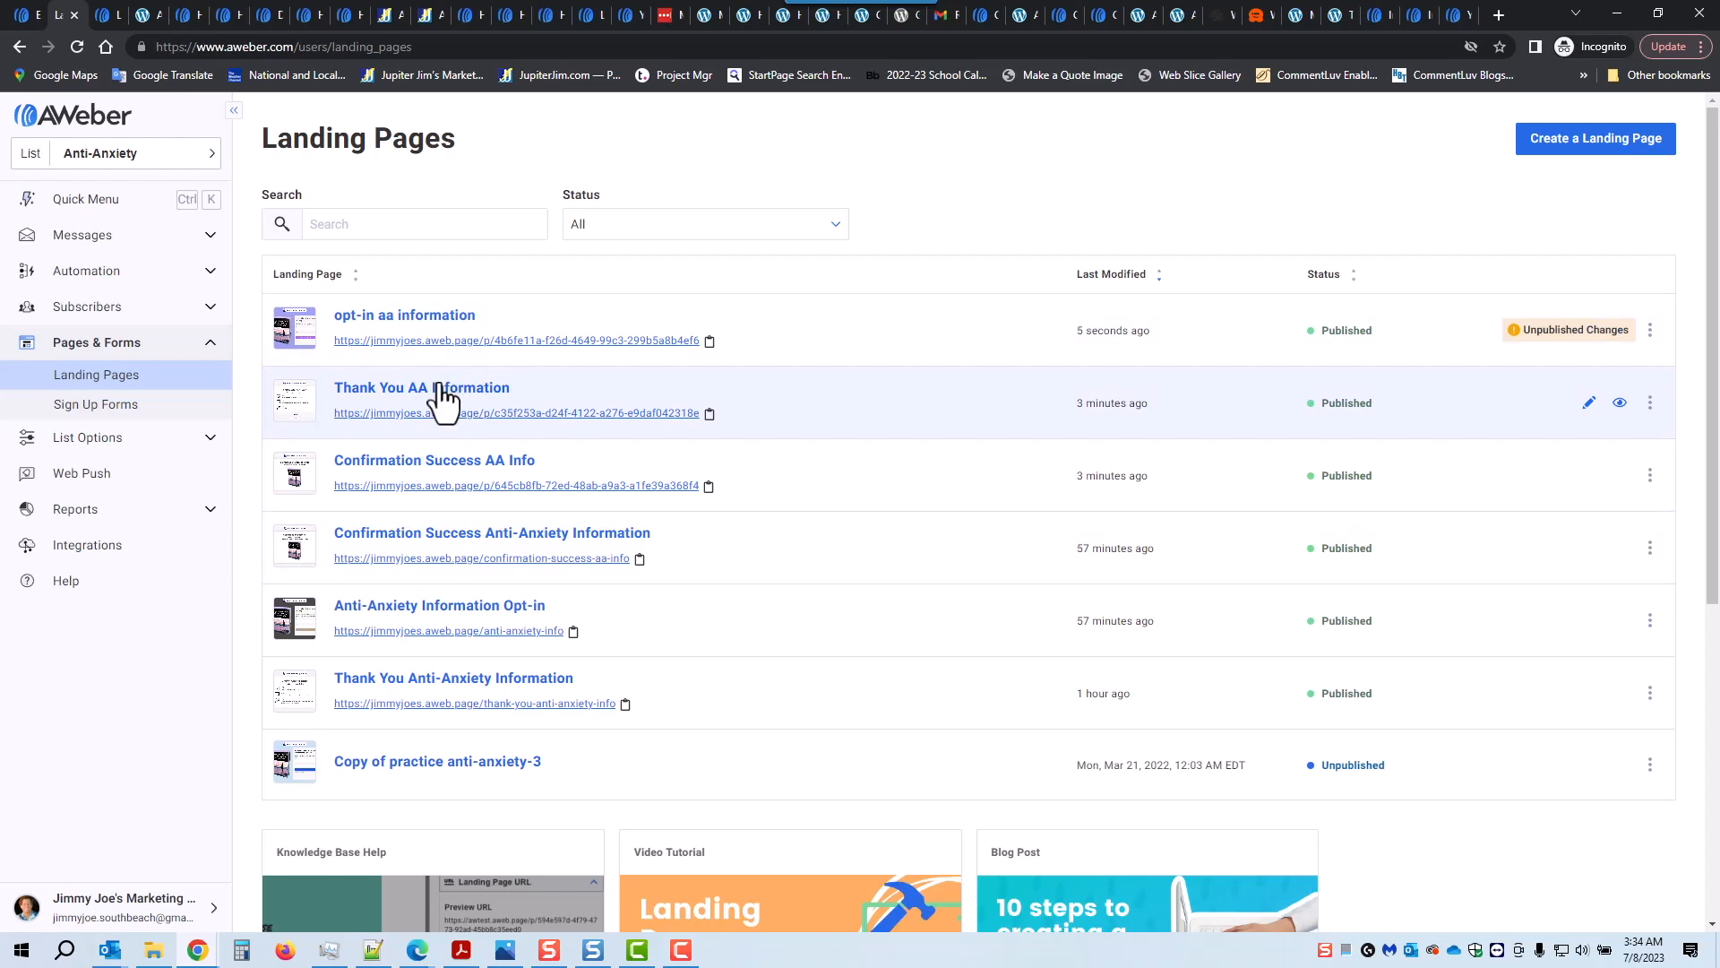
# Step: Enter thankyou-aa as the Thank You AA Information page's custom path and save
pyautogui.click(440, 394)
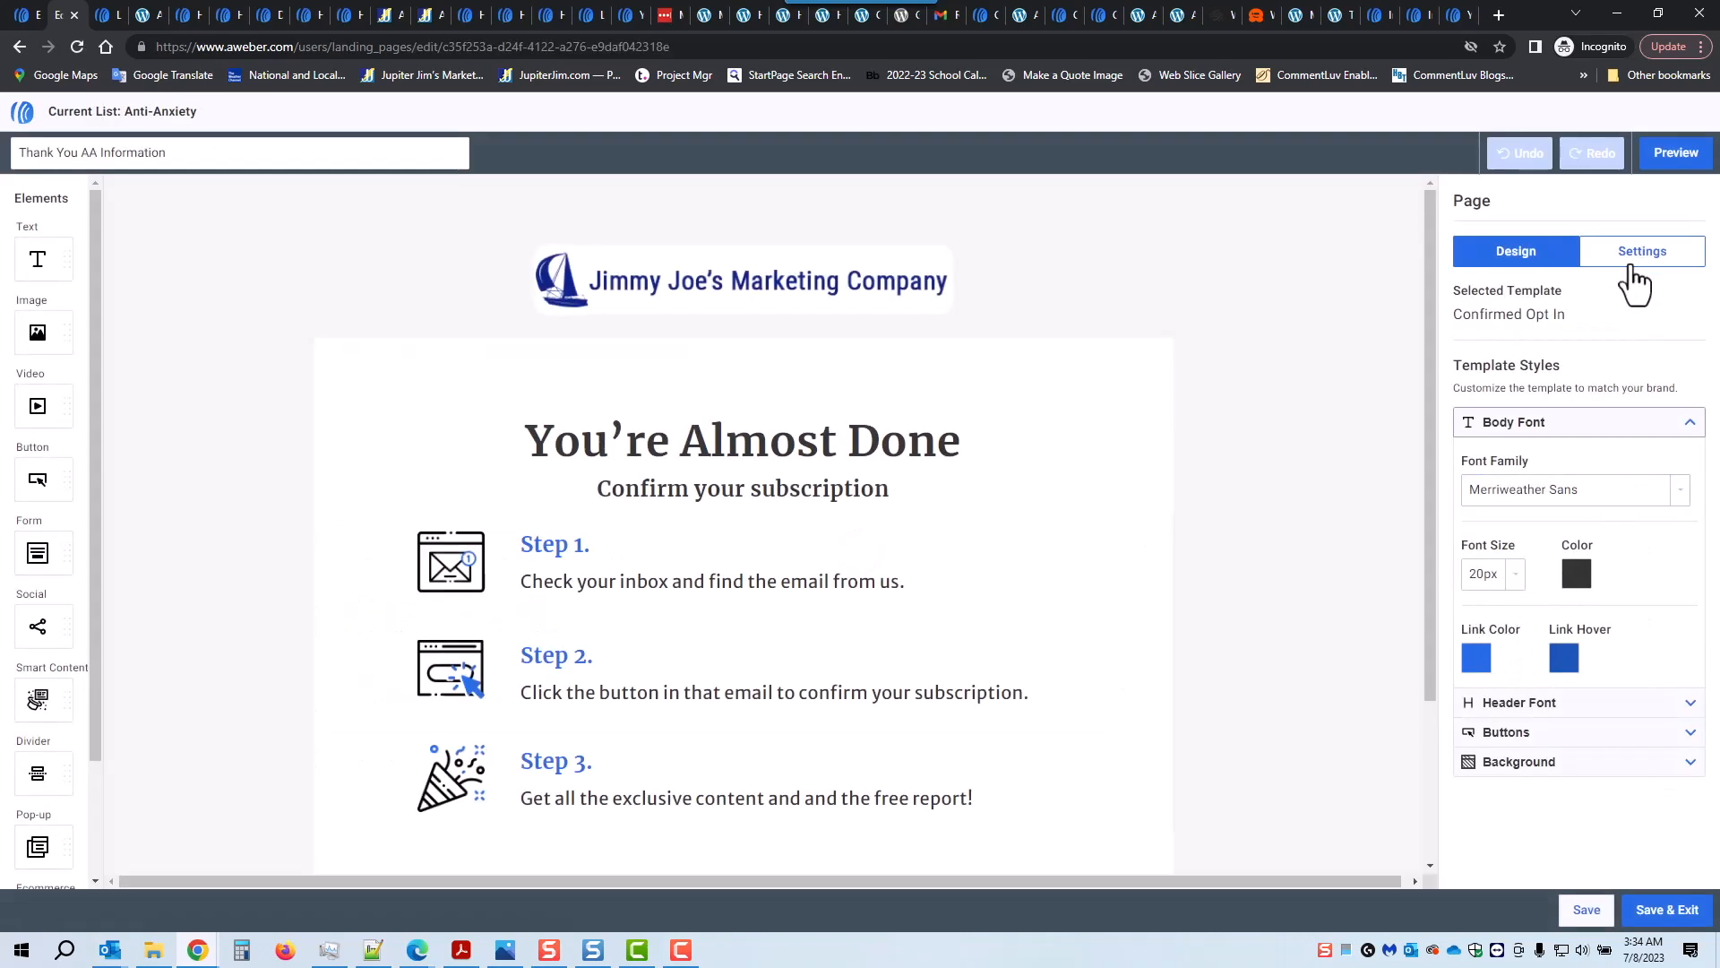
pyautogui.click(1642, 260)
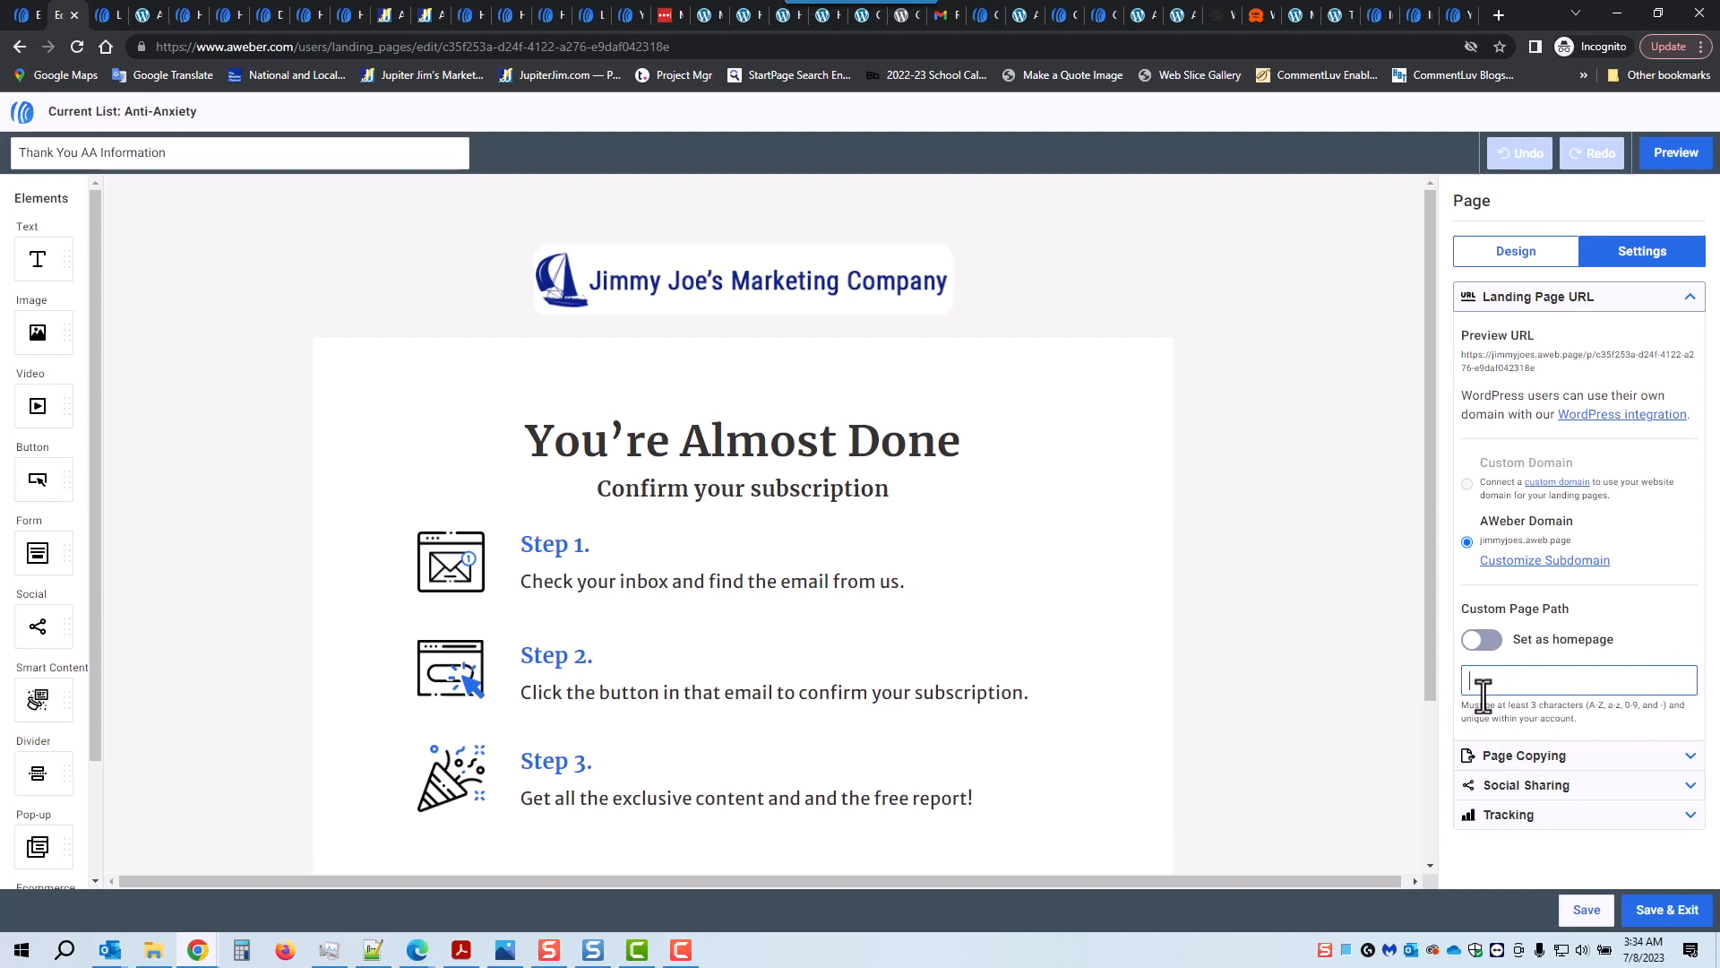
pyautogui.write('thankyou-aa')
pyautogui.click(1659, 899)
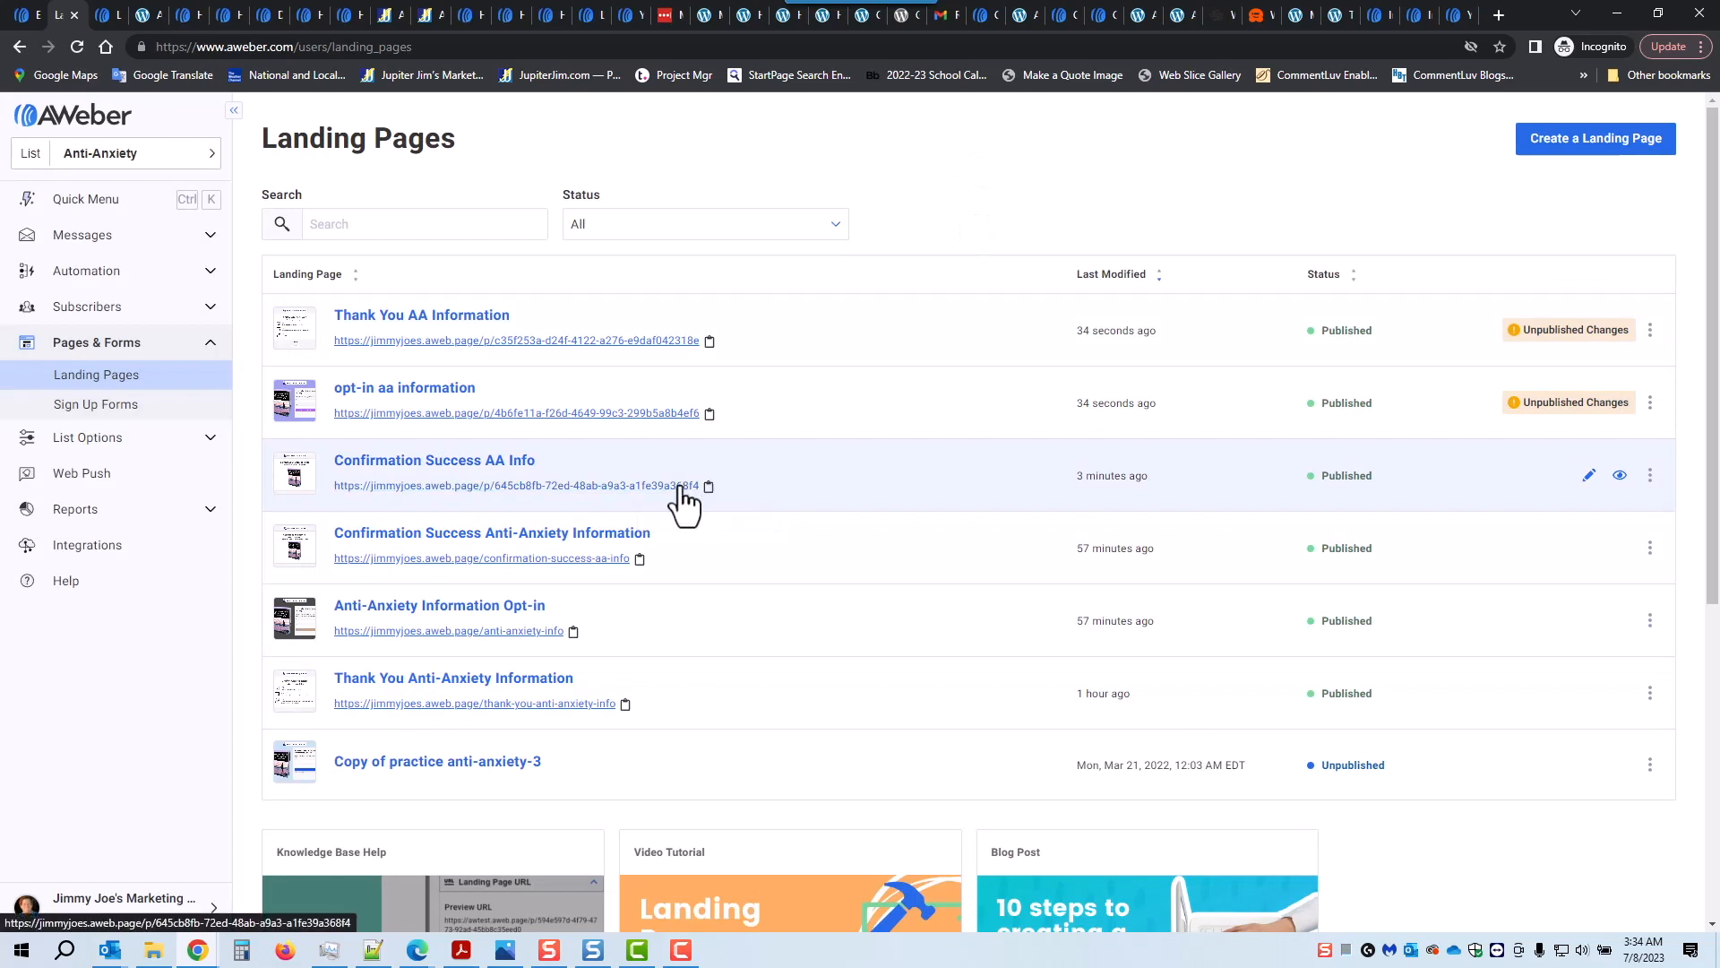
# Step: Set the Confirmation Success AA Info page's custom path to confirmation-aa and save it
pyautogui.click(458, 462)
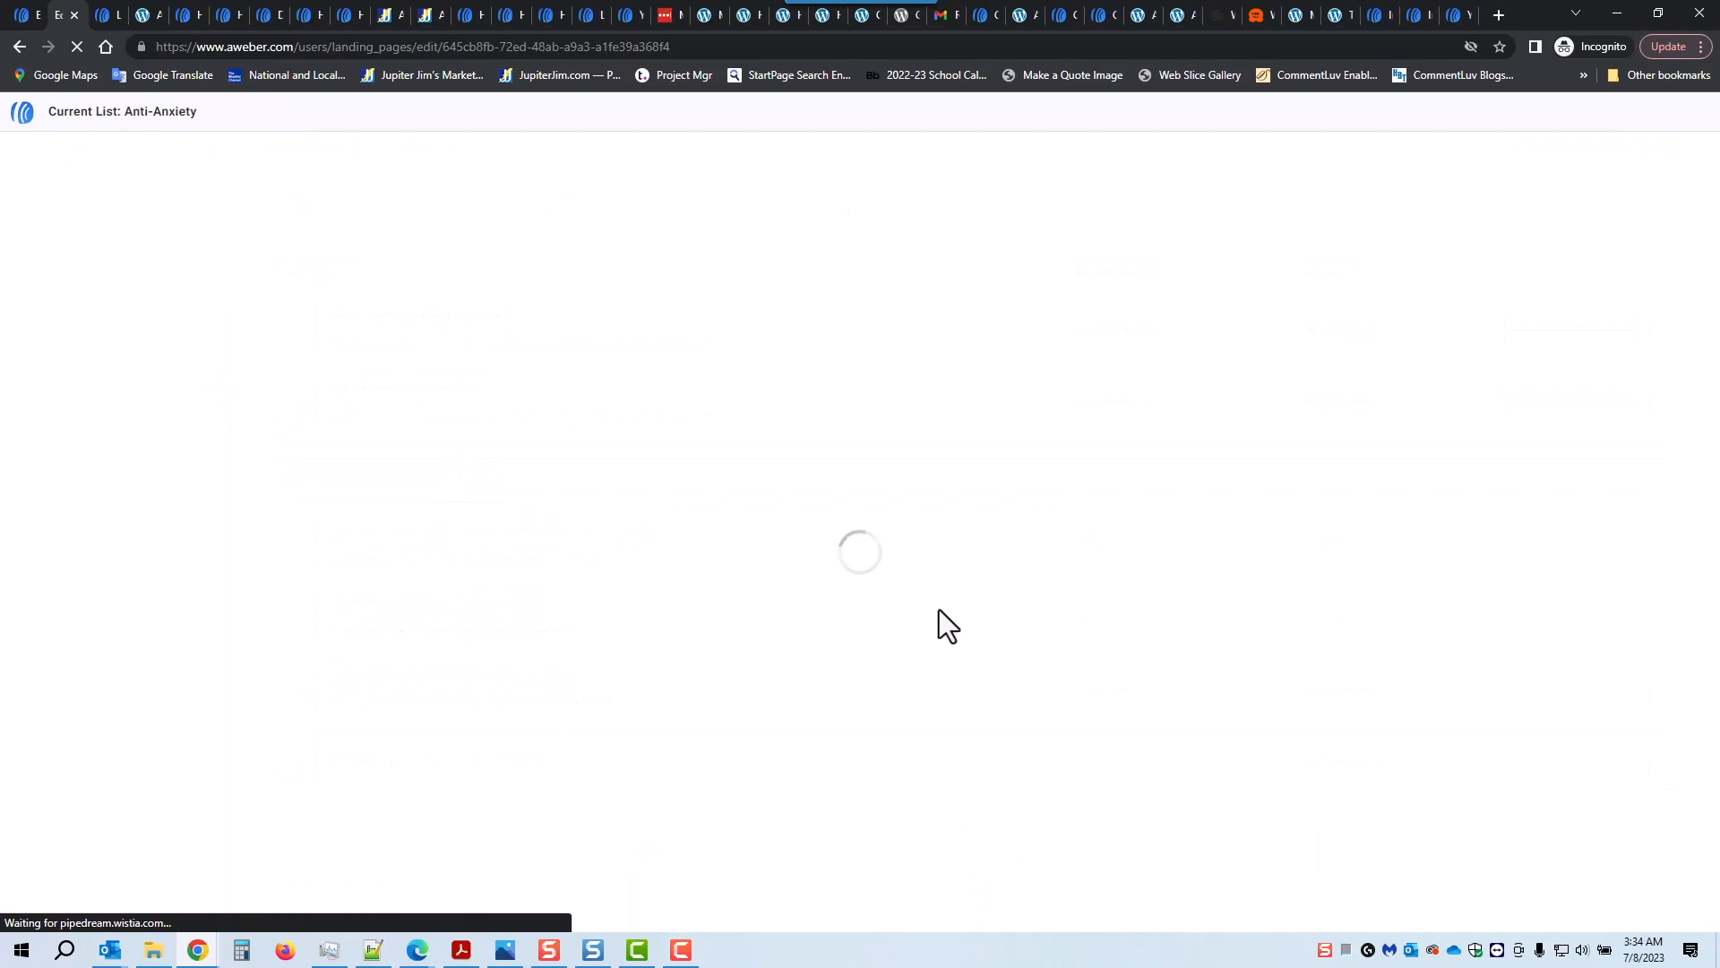
pyautogui.click(1642, 250)
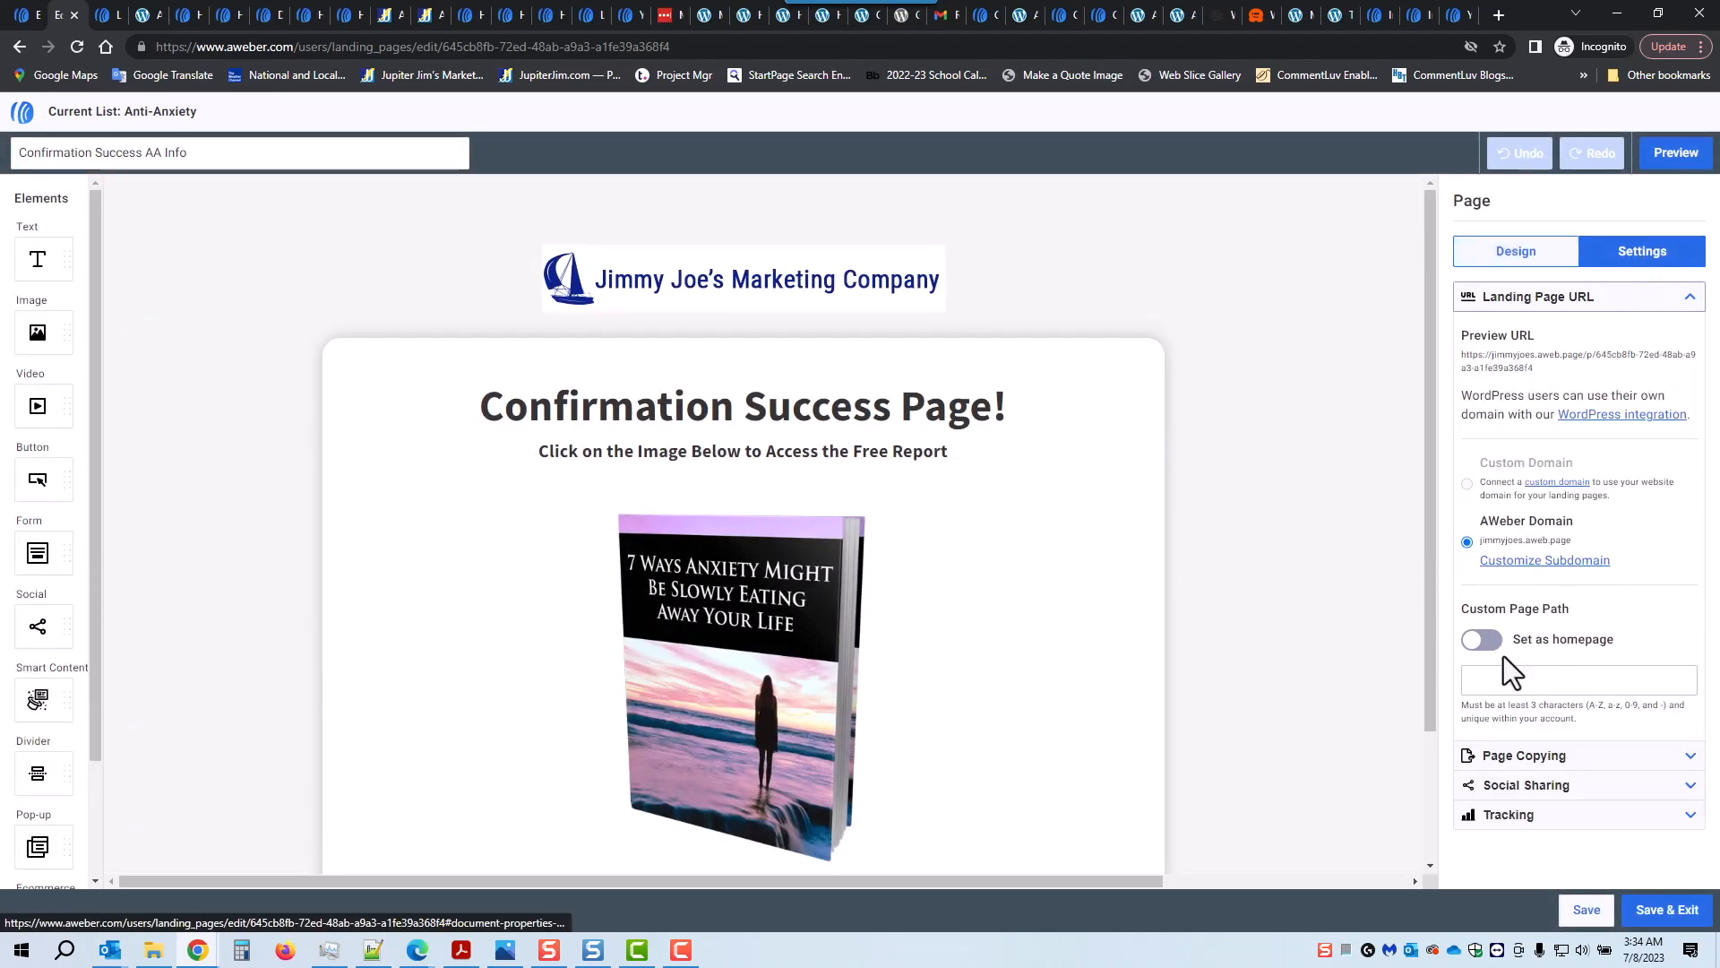
pyautogui.click(1490, 681)
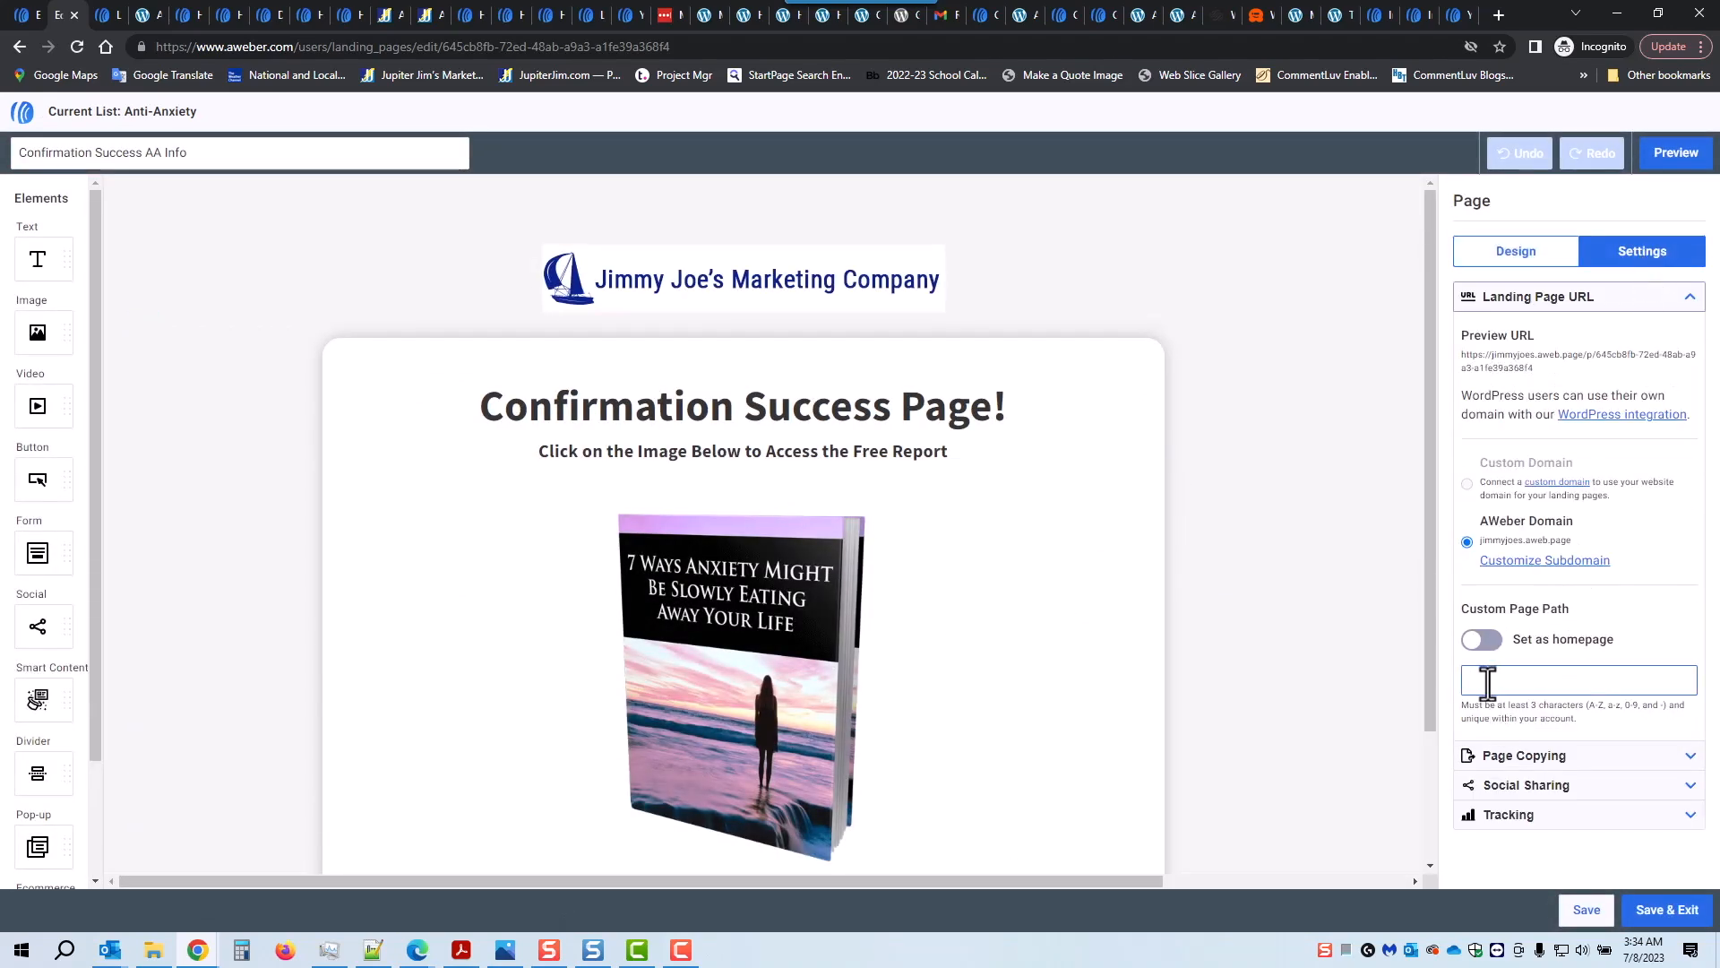
pyautogui.write('confirmation-aa')
pyautogui.click(1672, 911)
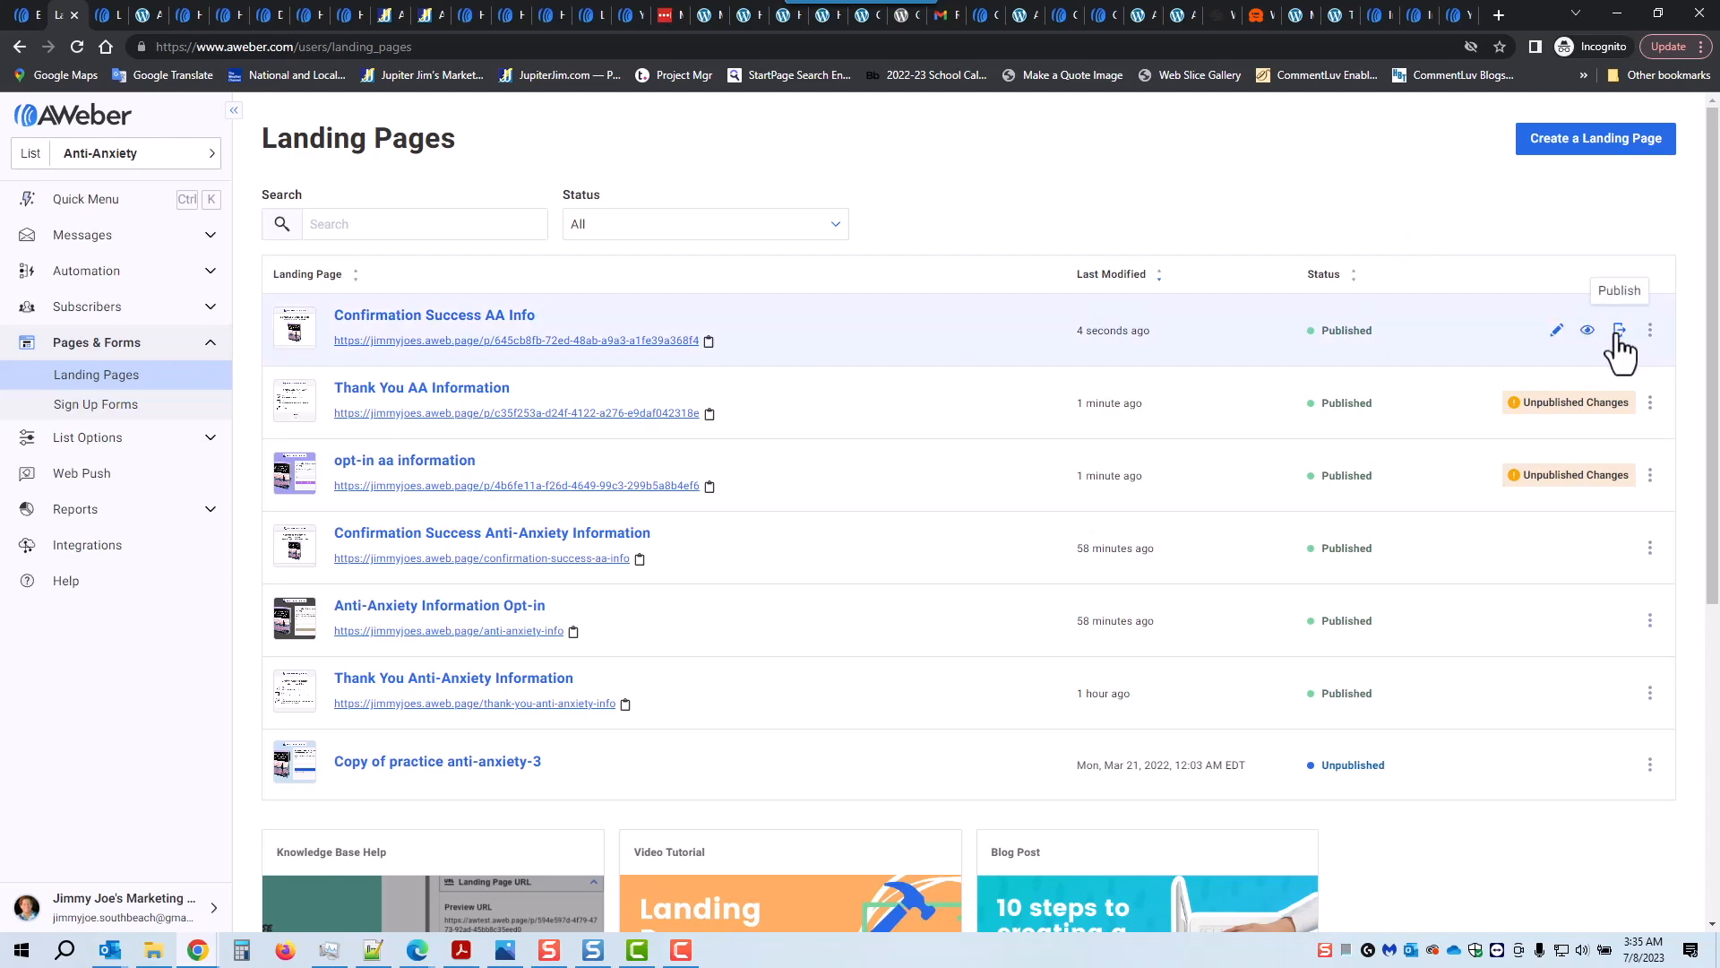
# Step: Republish the confirmation, thank-you and opt-in AA pages, then copy the thank-you page URL
pyautogui.click(1619, 332)
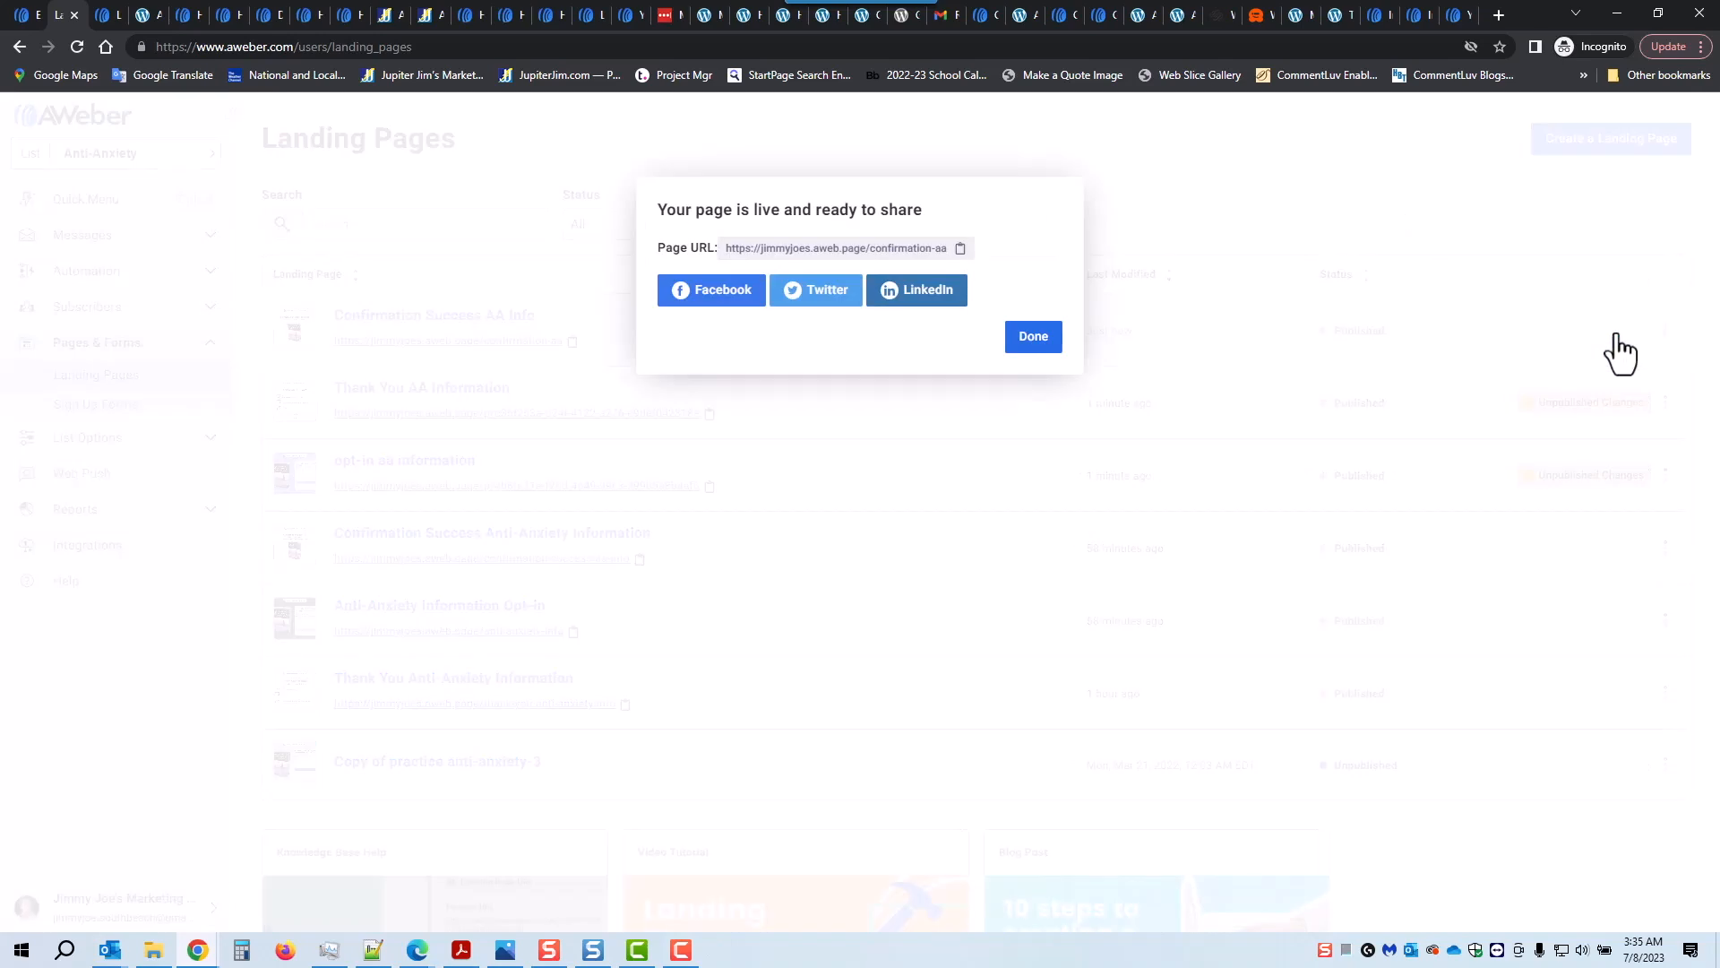
pyautogui.click(1032, 338)
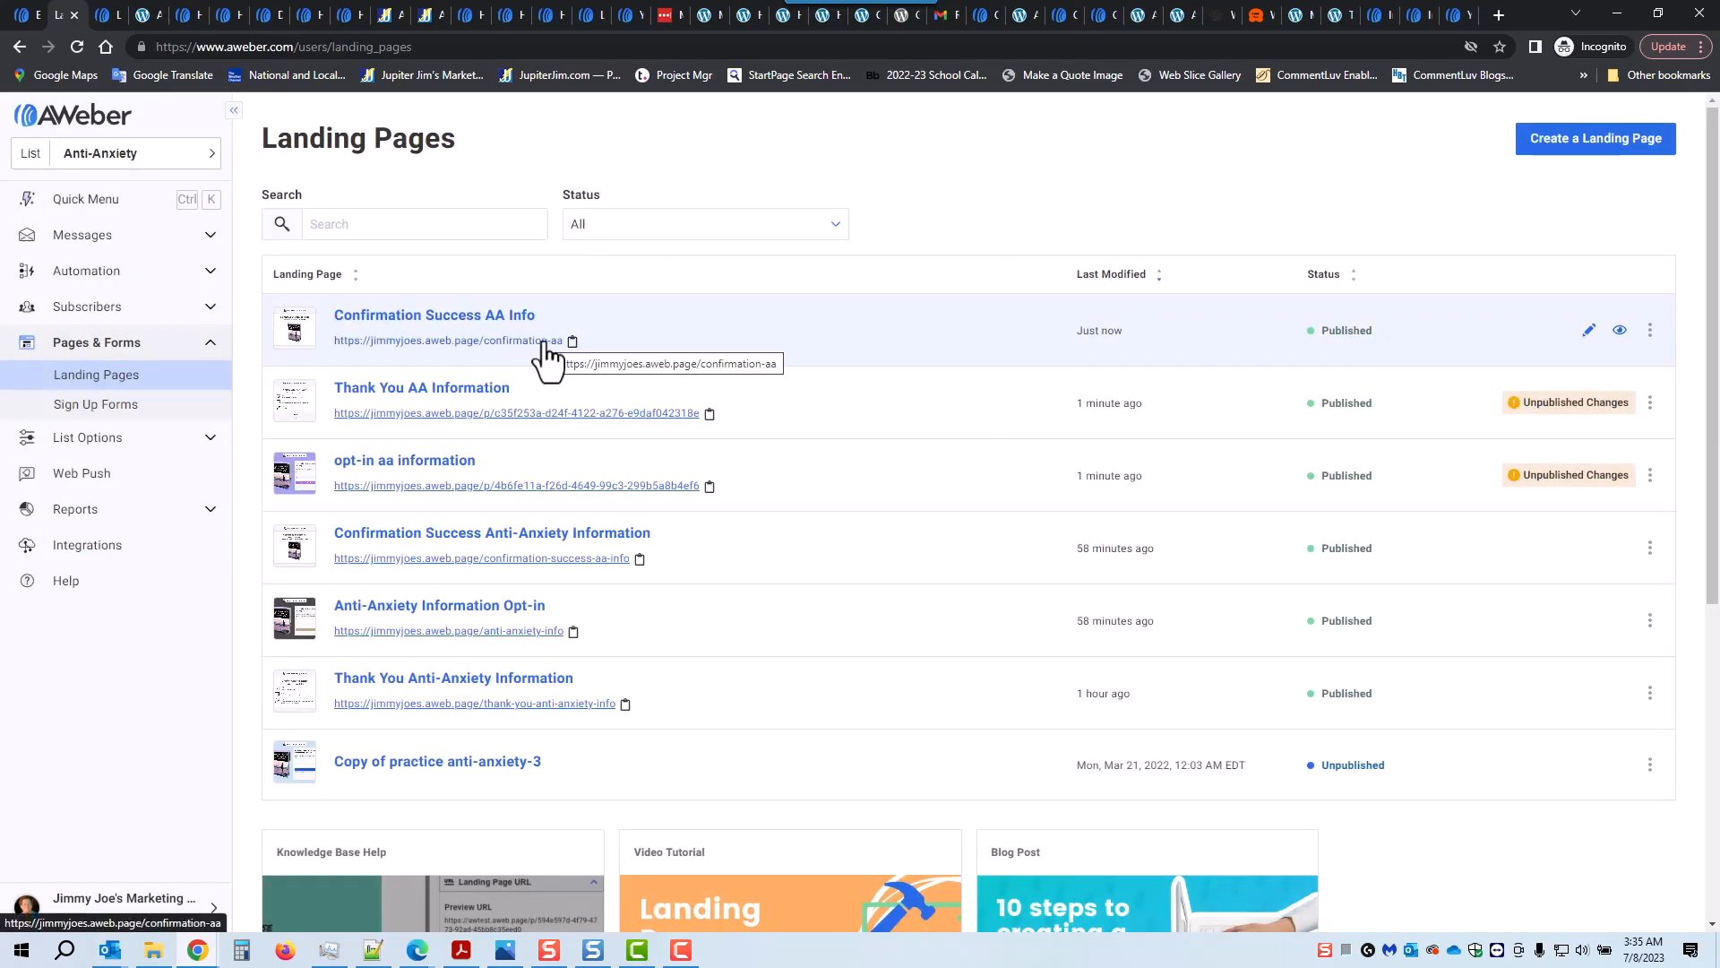
pyautogui.click(1620, 405)
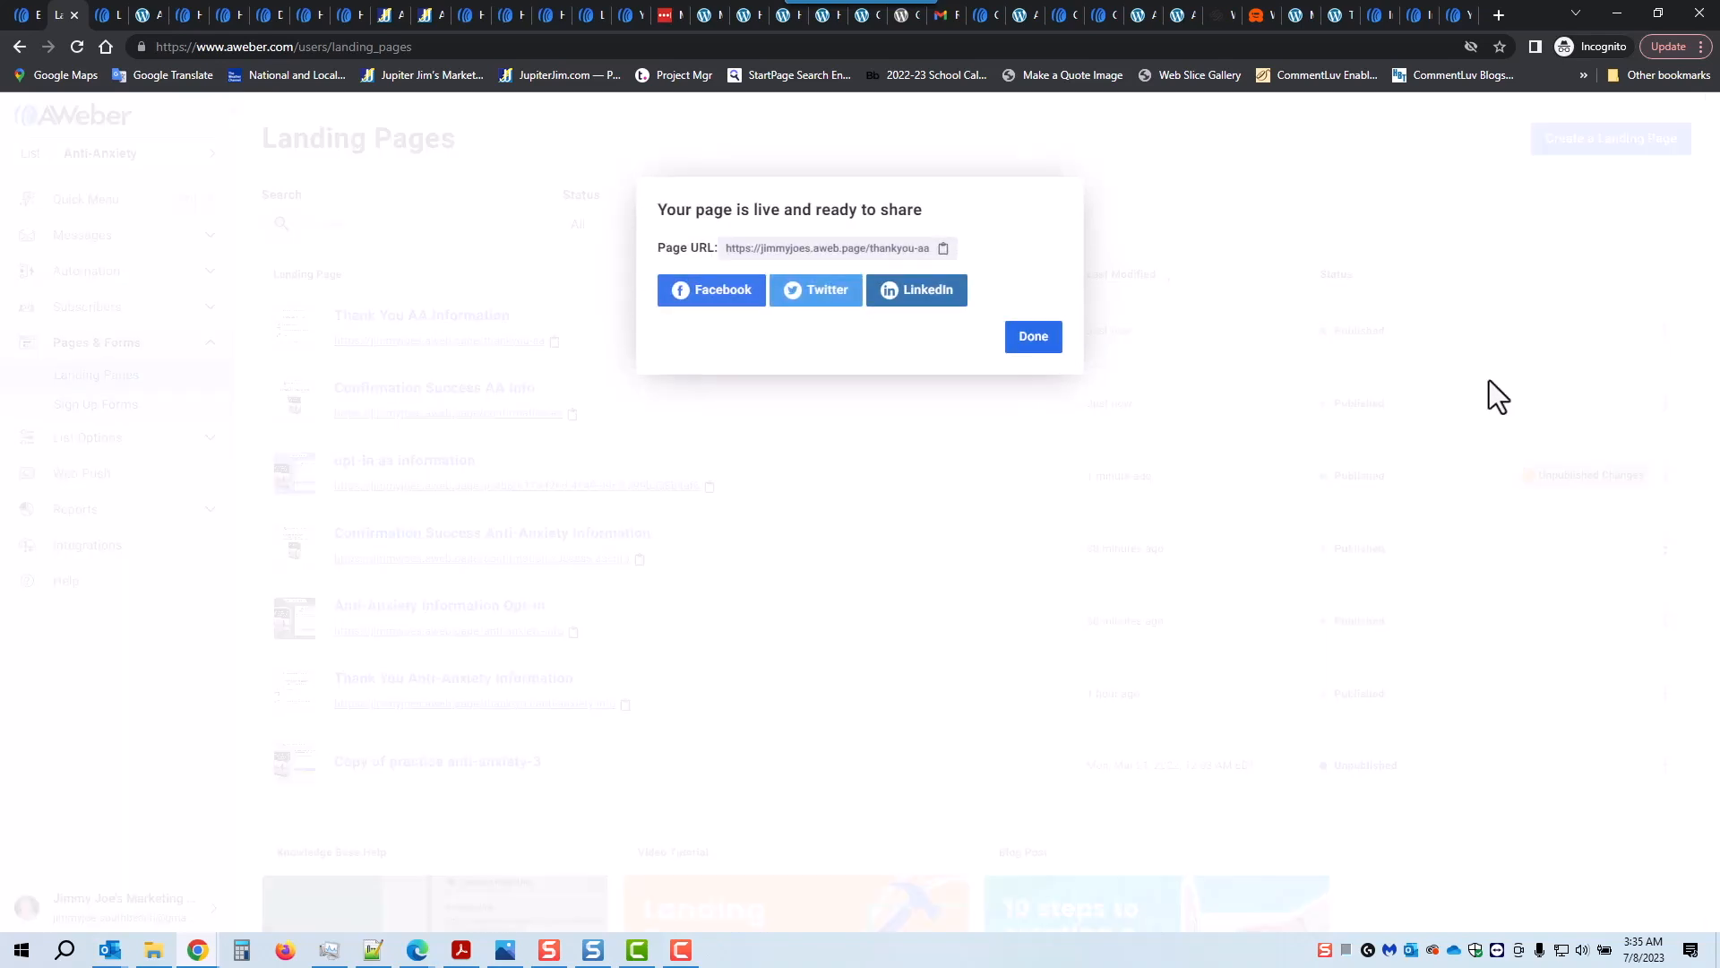
pyautogui.click(1026, 343)
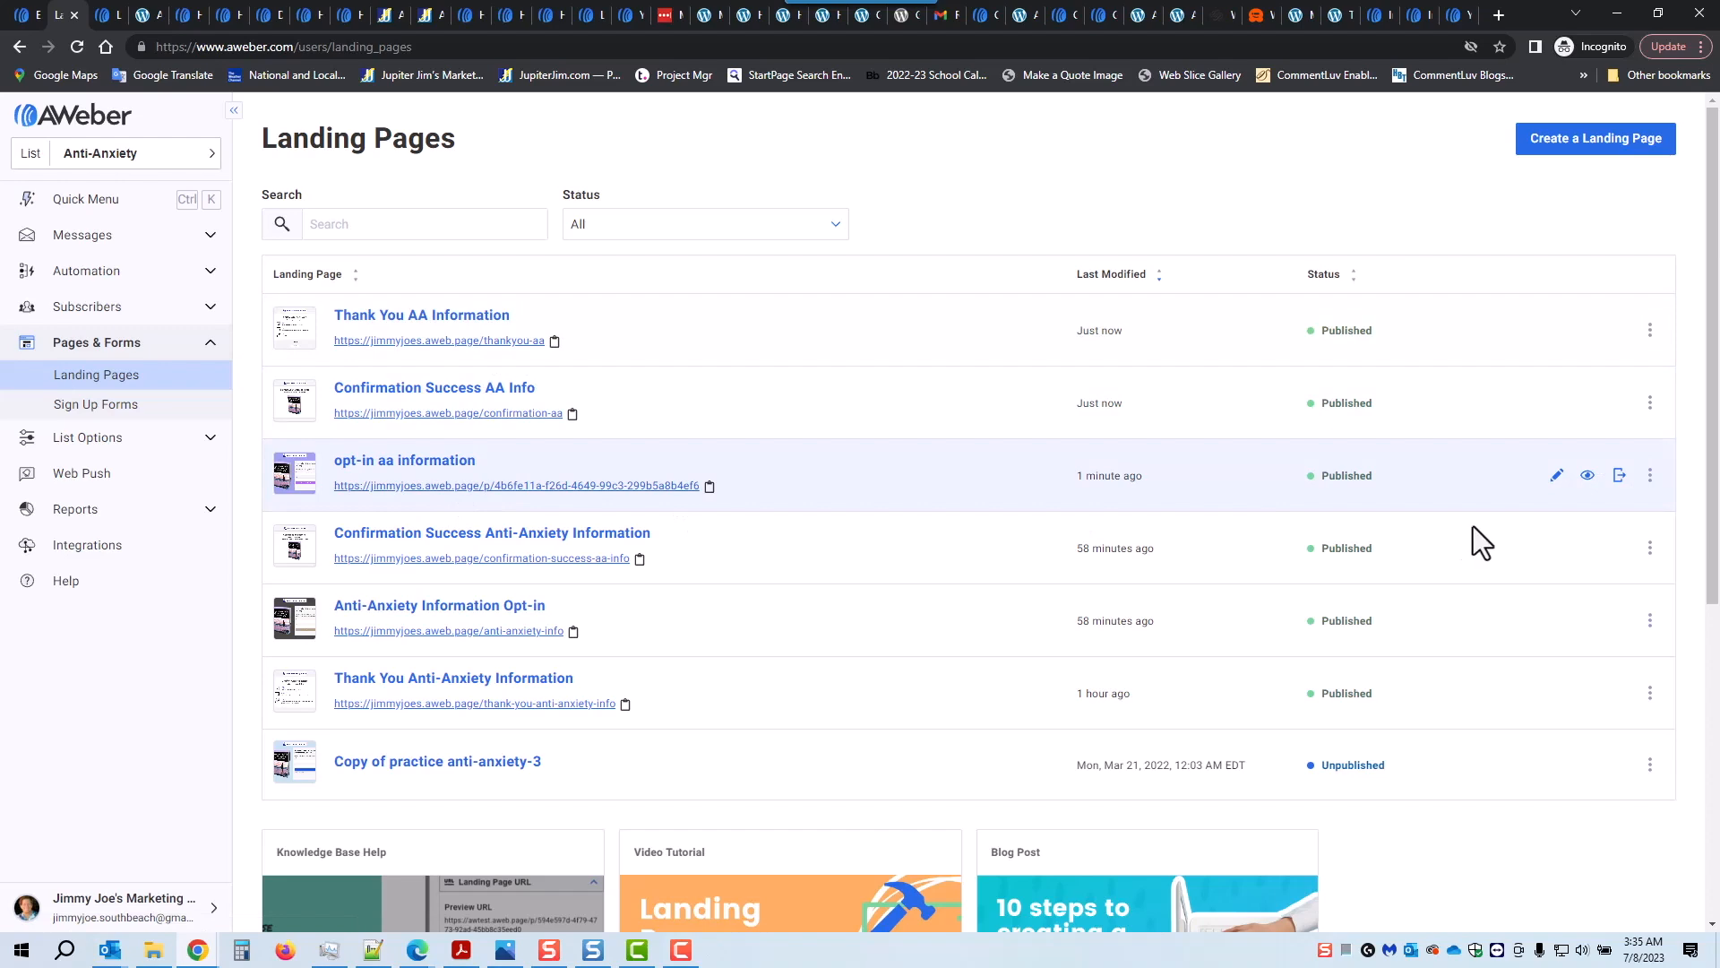
pyautogui.click(1619, 476)
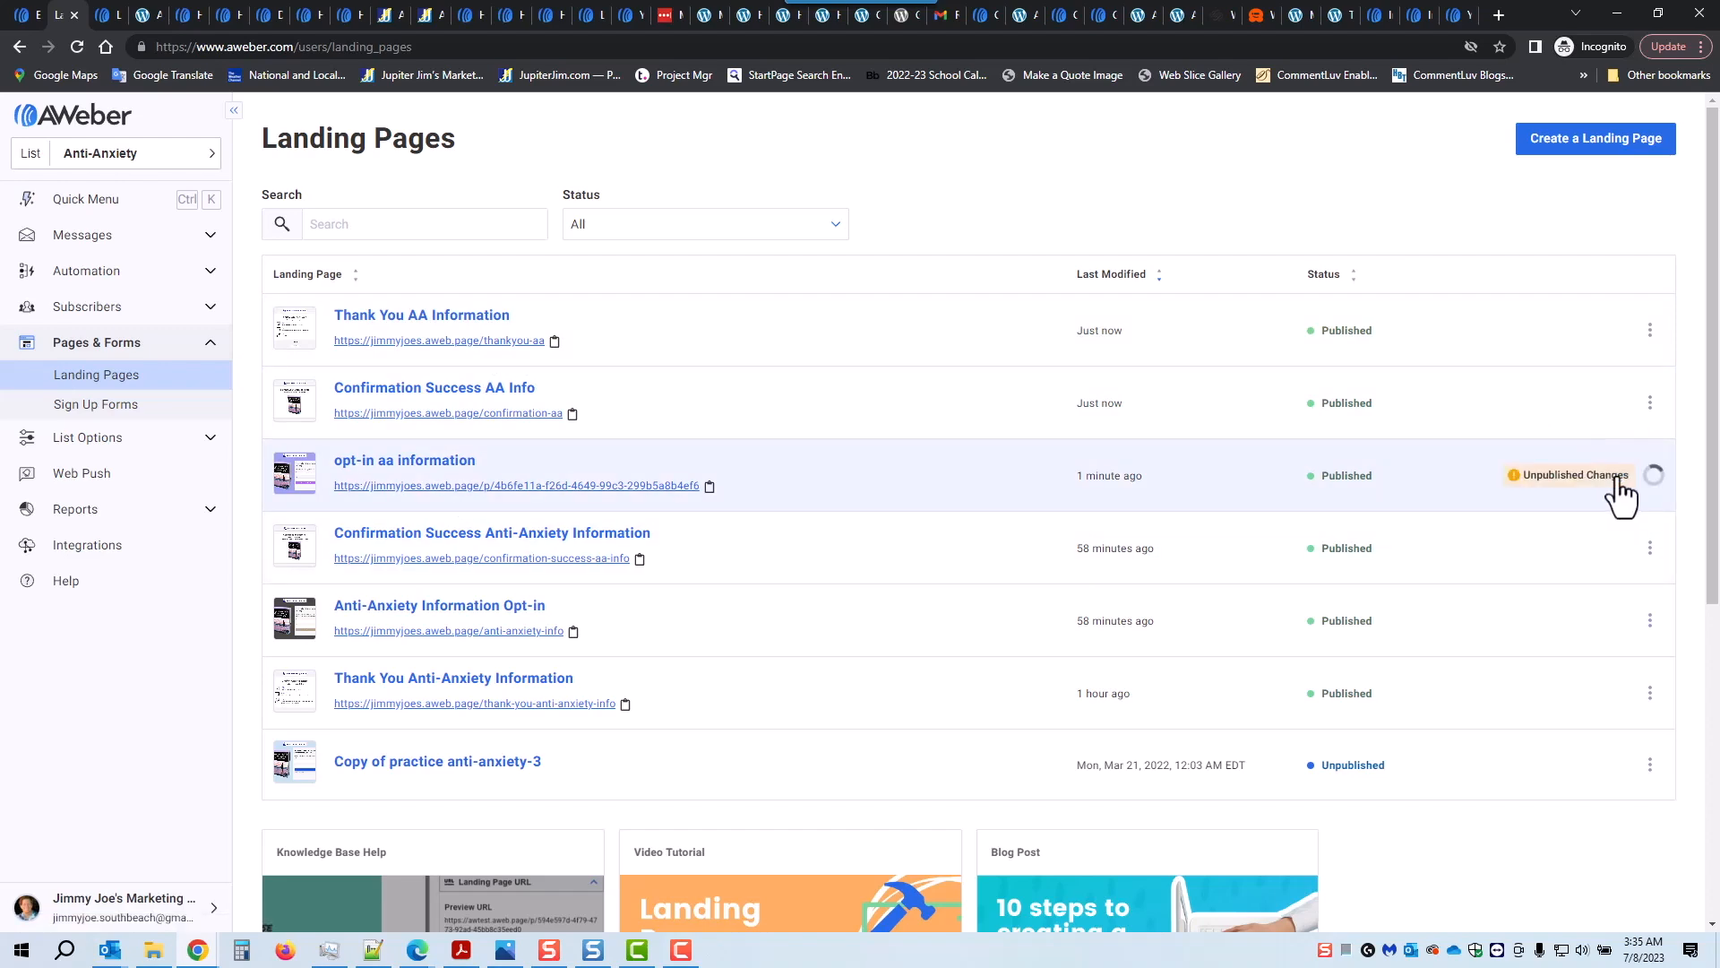
pyautogui.click(1035, 345)
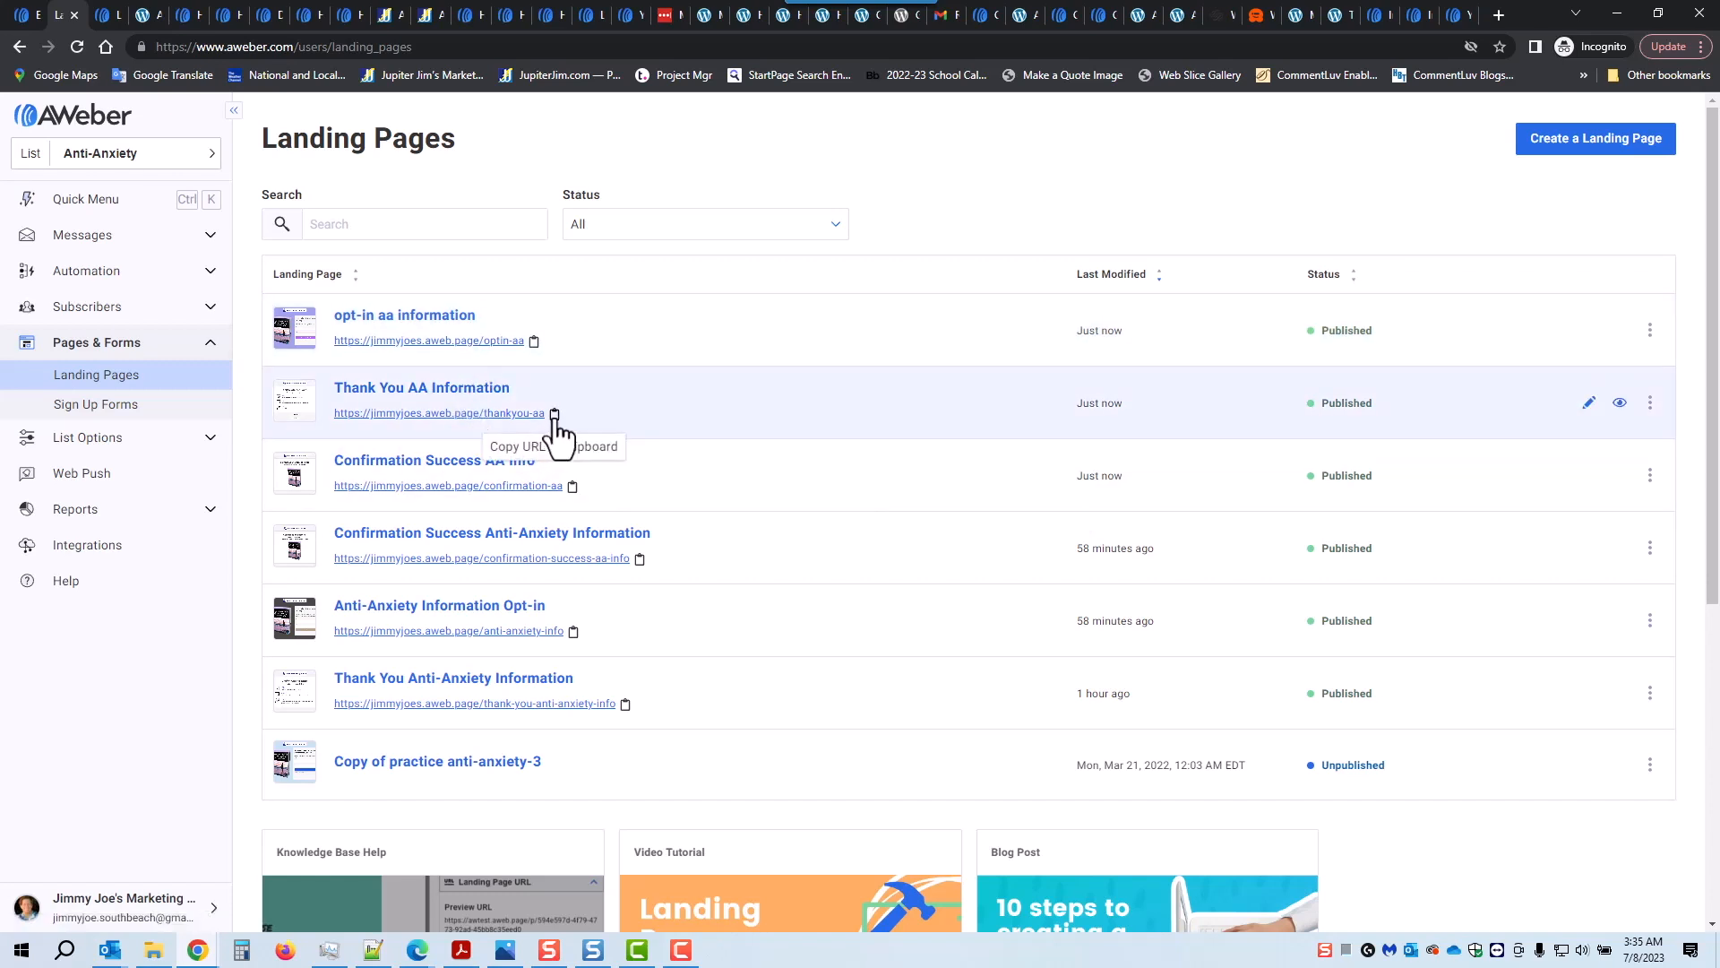
pyautogui.click(555, 414)
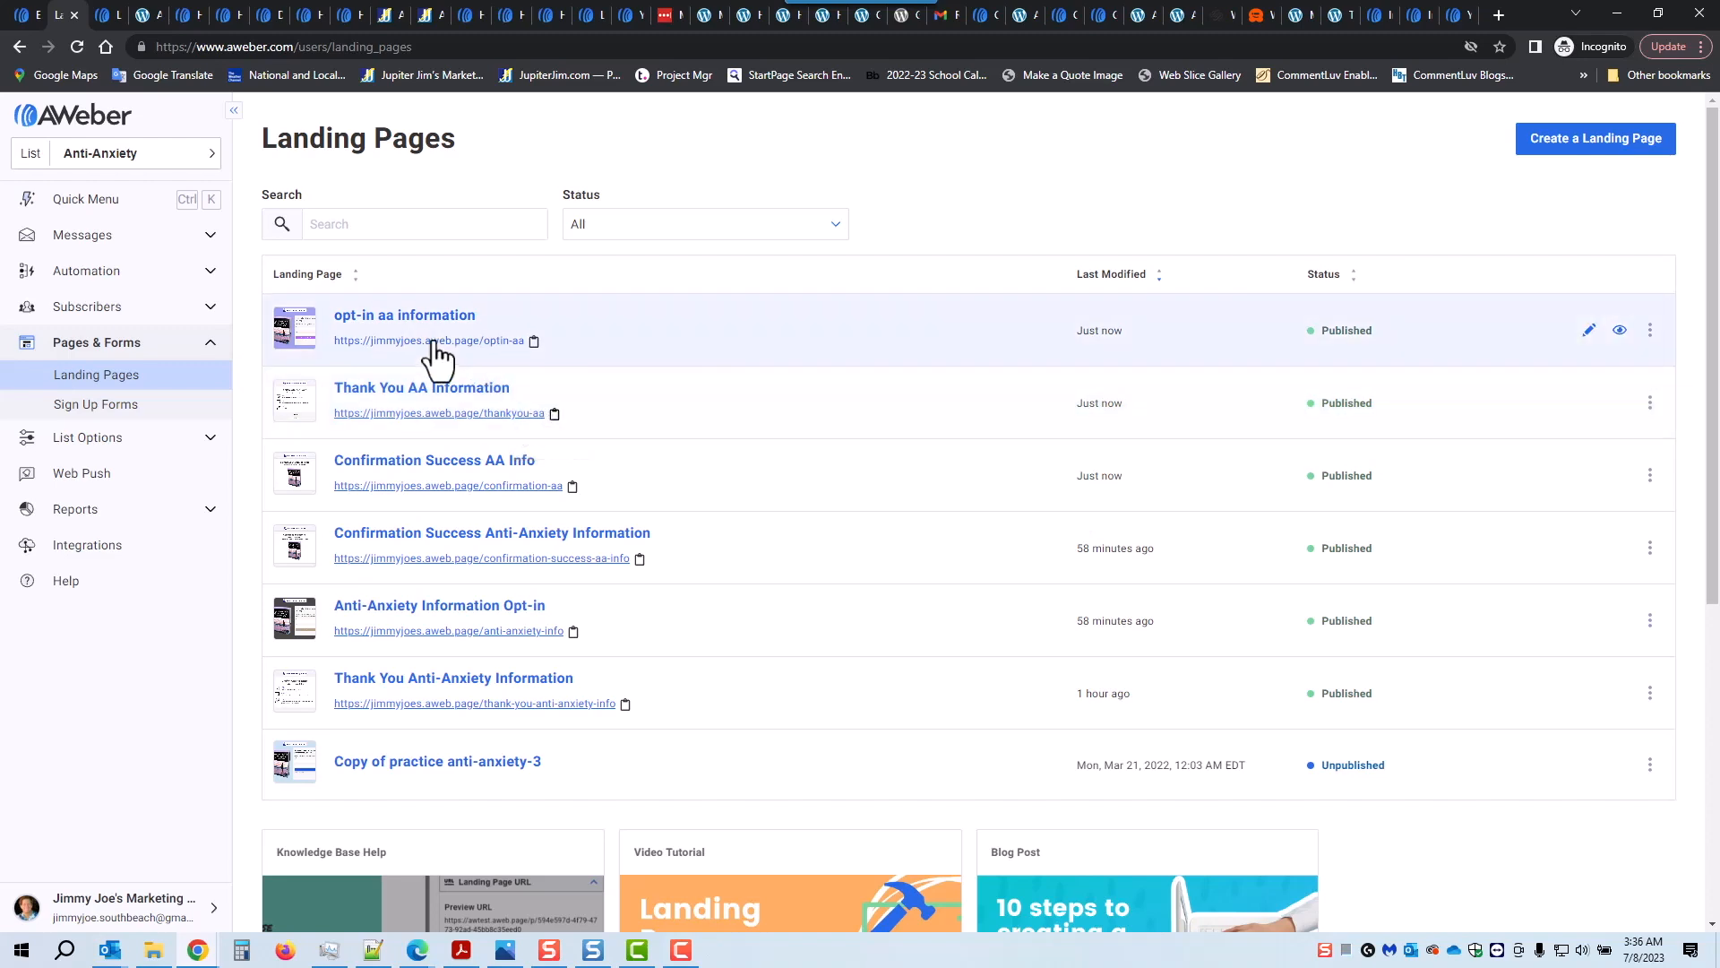
# Step: Set the opt-in form's Thank You Page to Custom URL, pasting the thankyou-aa page address
pyautogui.click(418, 320)
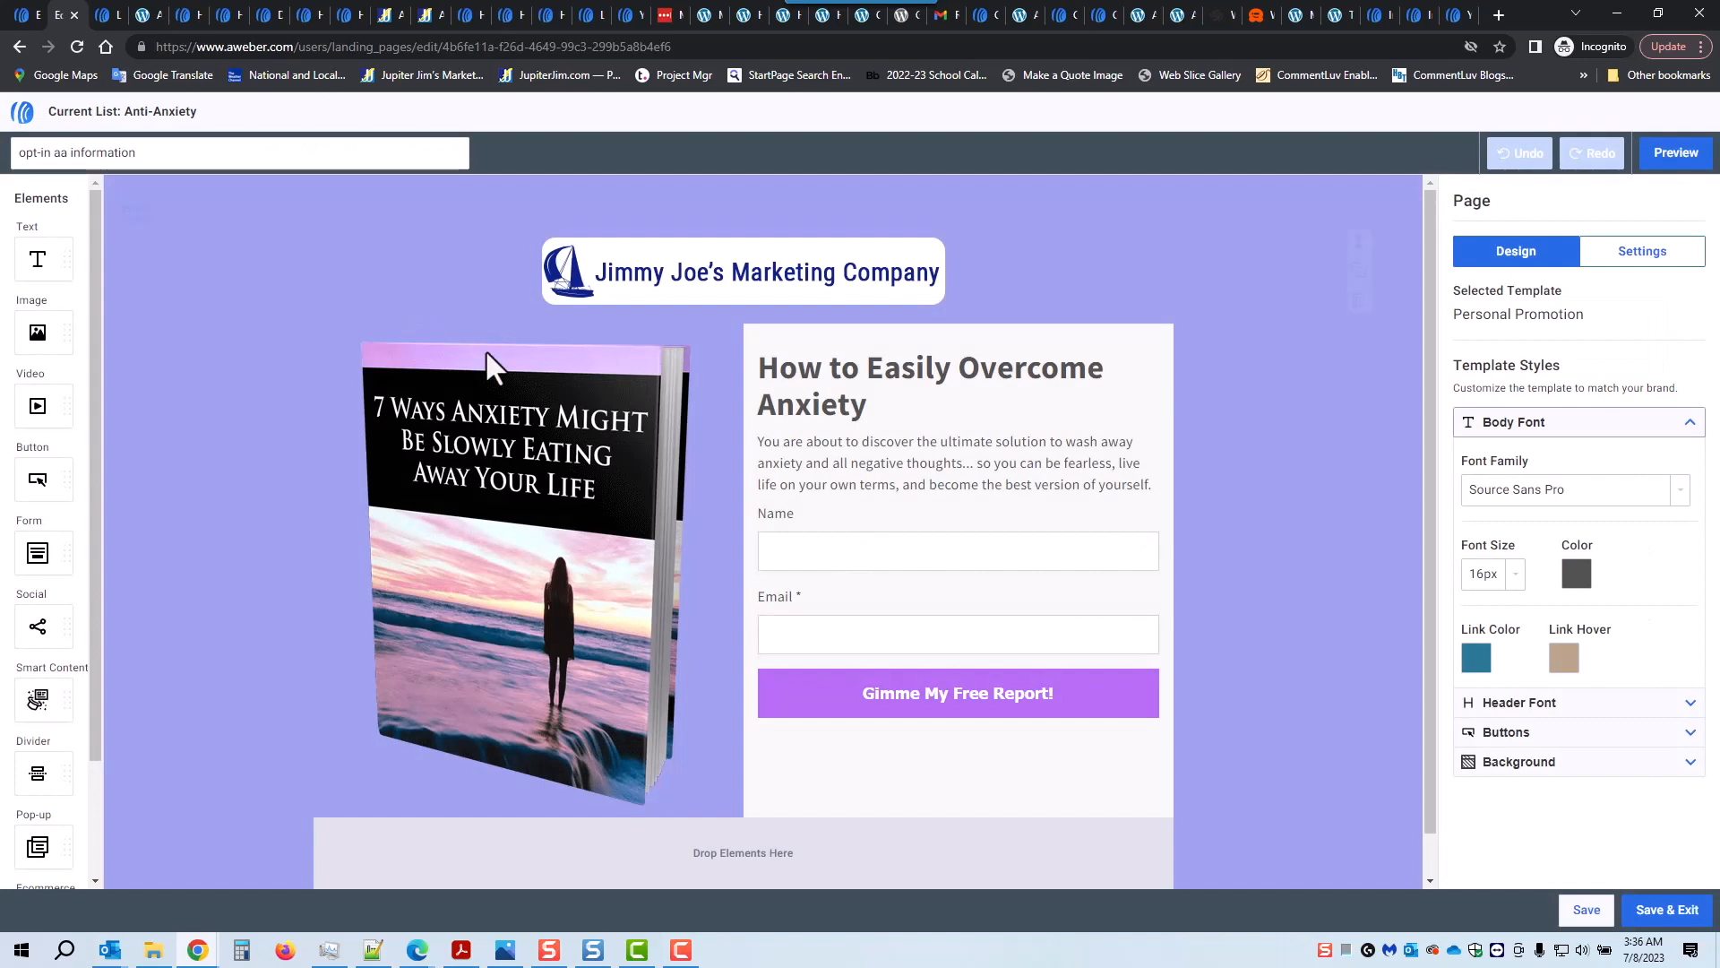
pyautogui.click(918, 555)
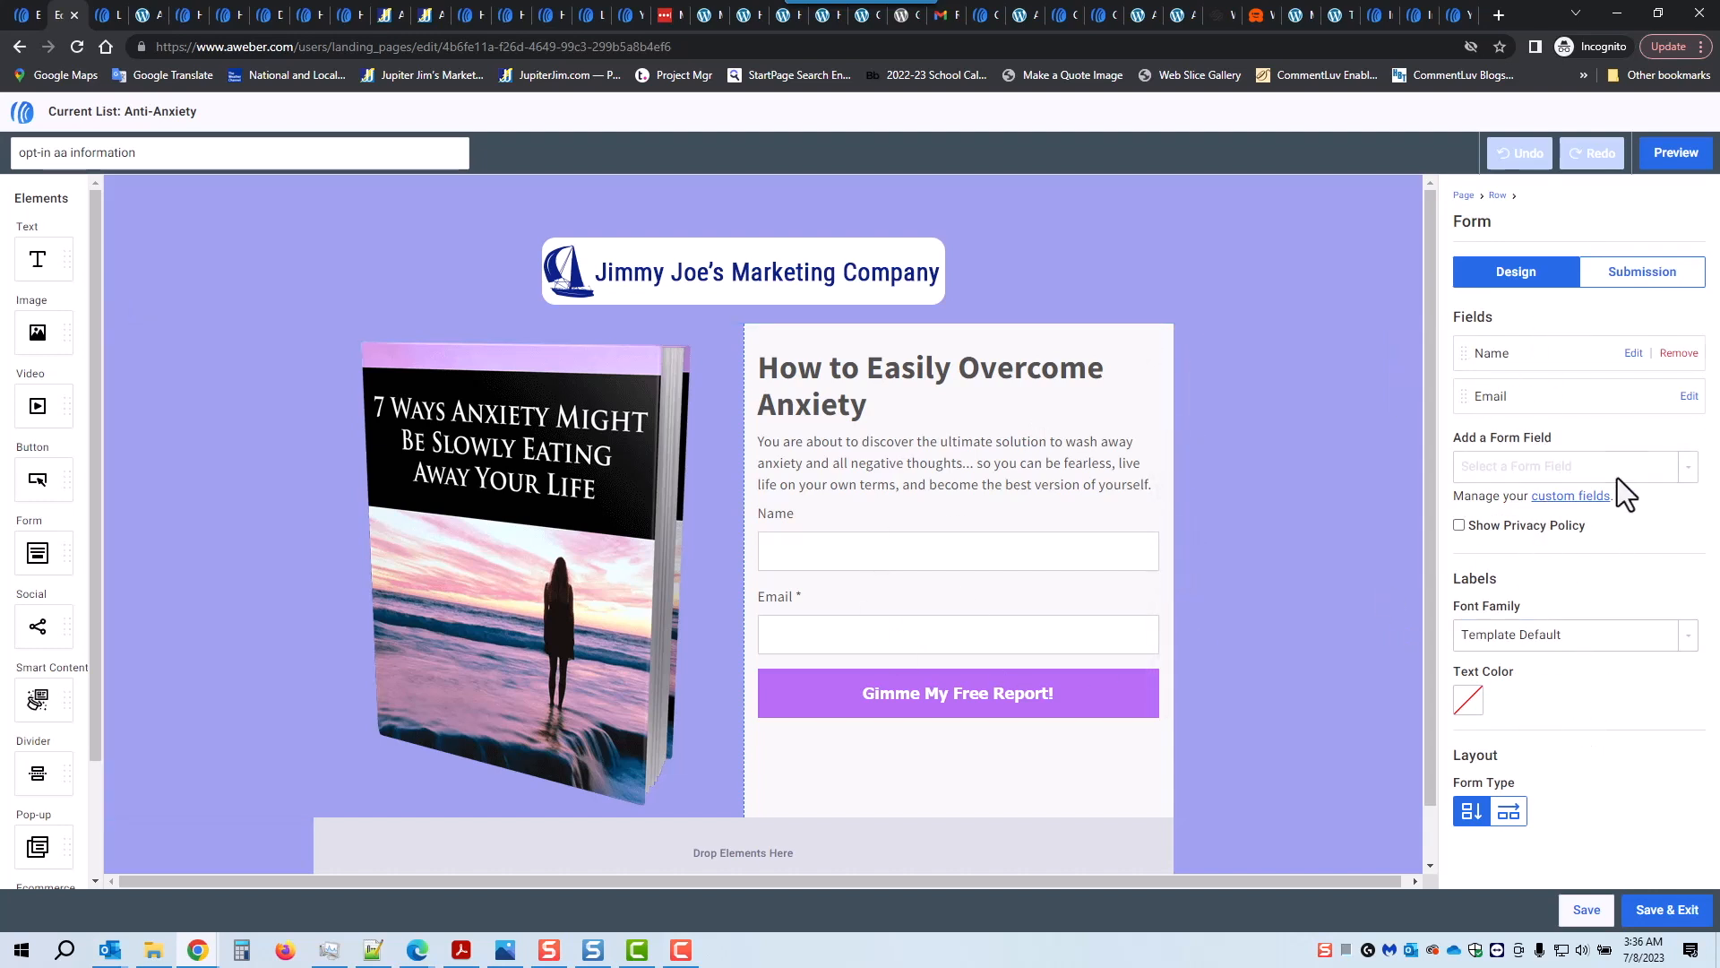
pyautogui.click(1637, 280)
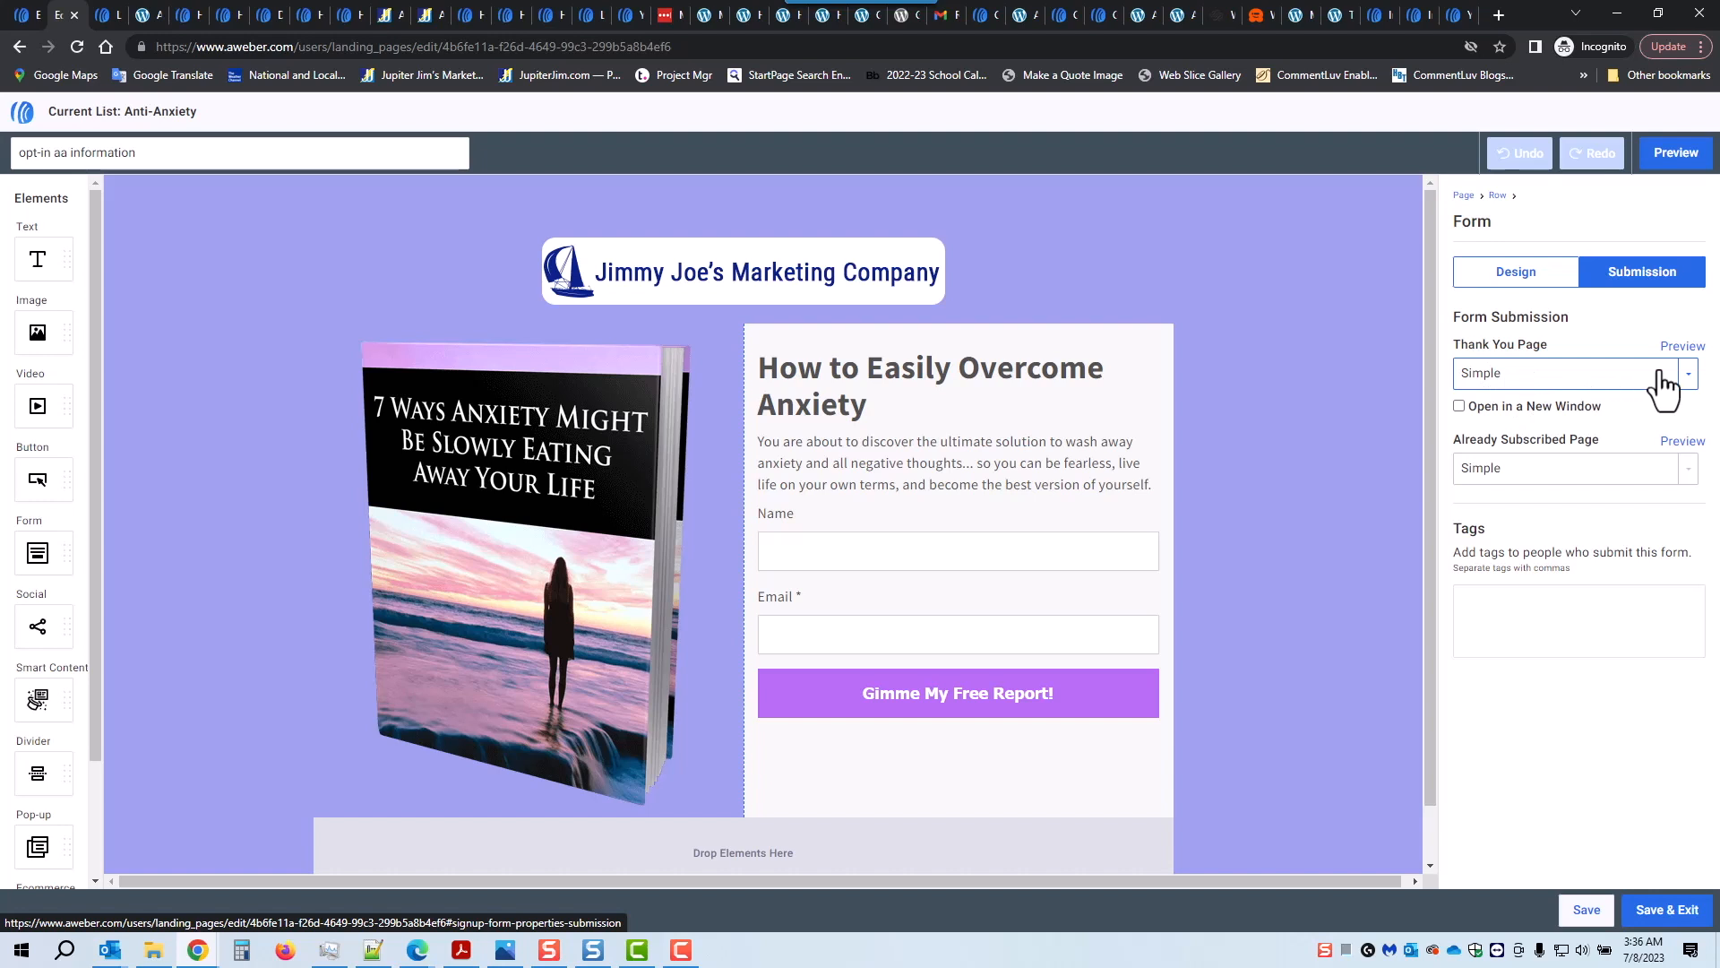
pyautogui.click(1687, 379)
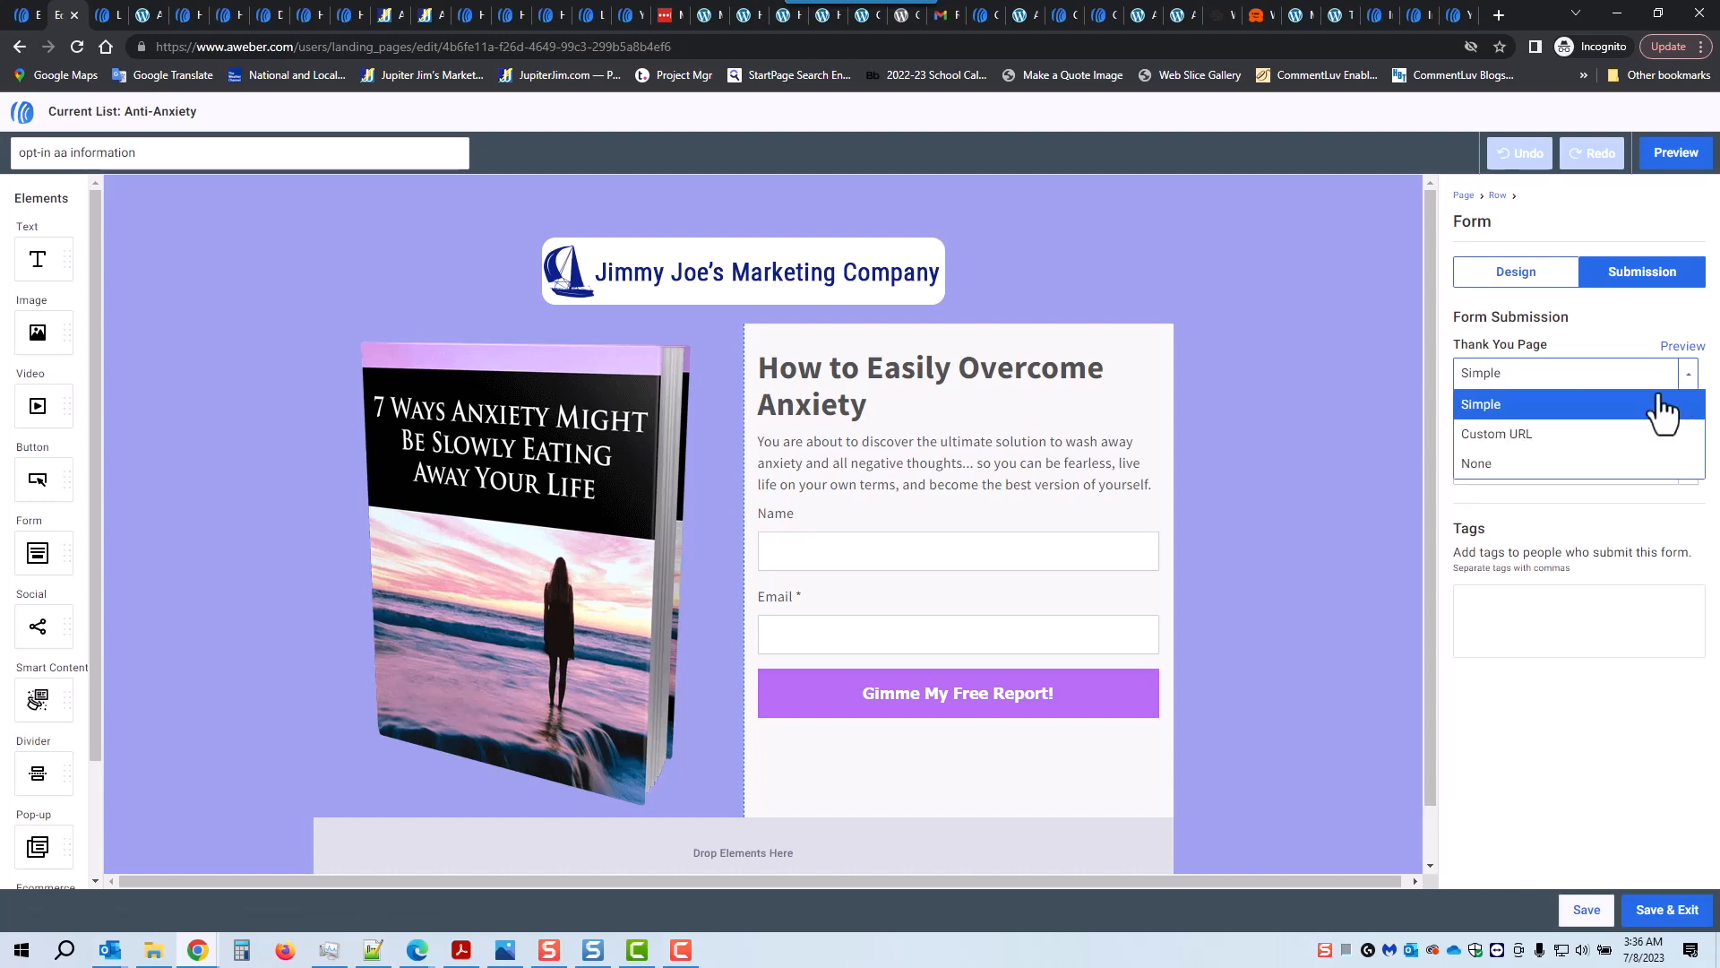
pyautogui.click(1570, 432)
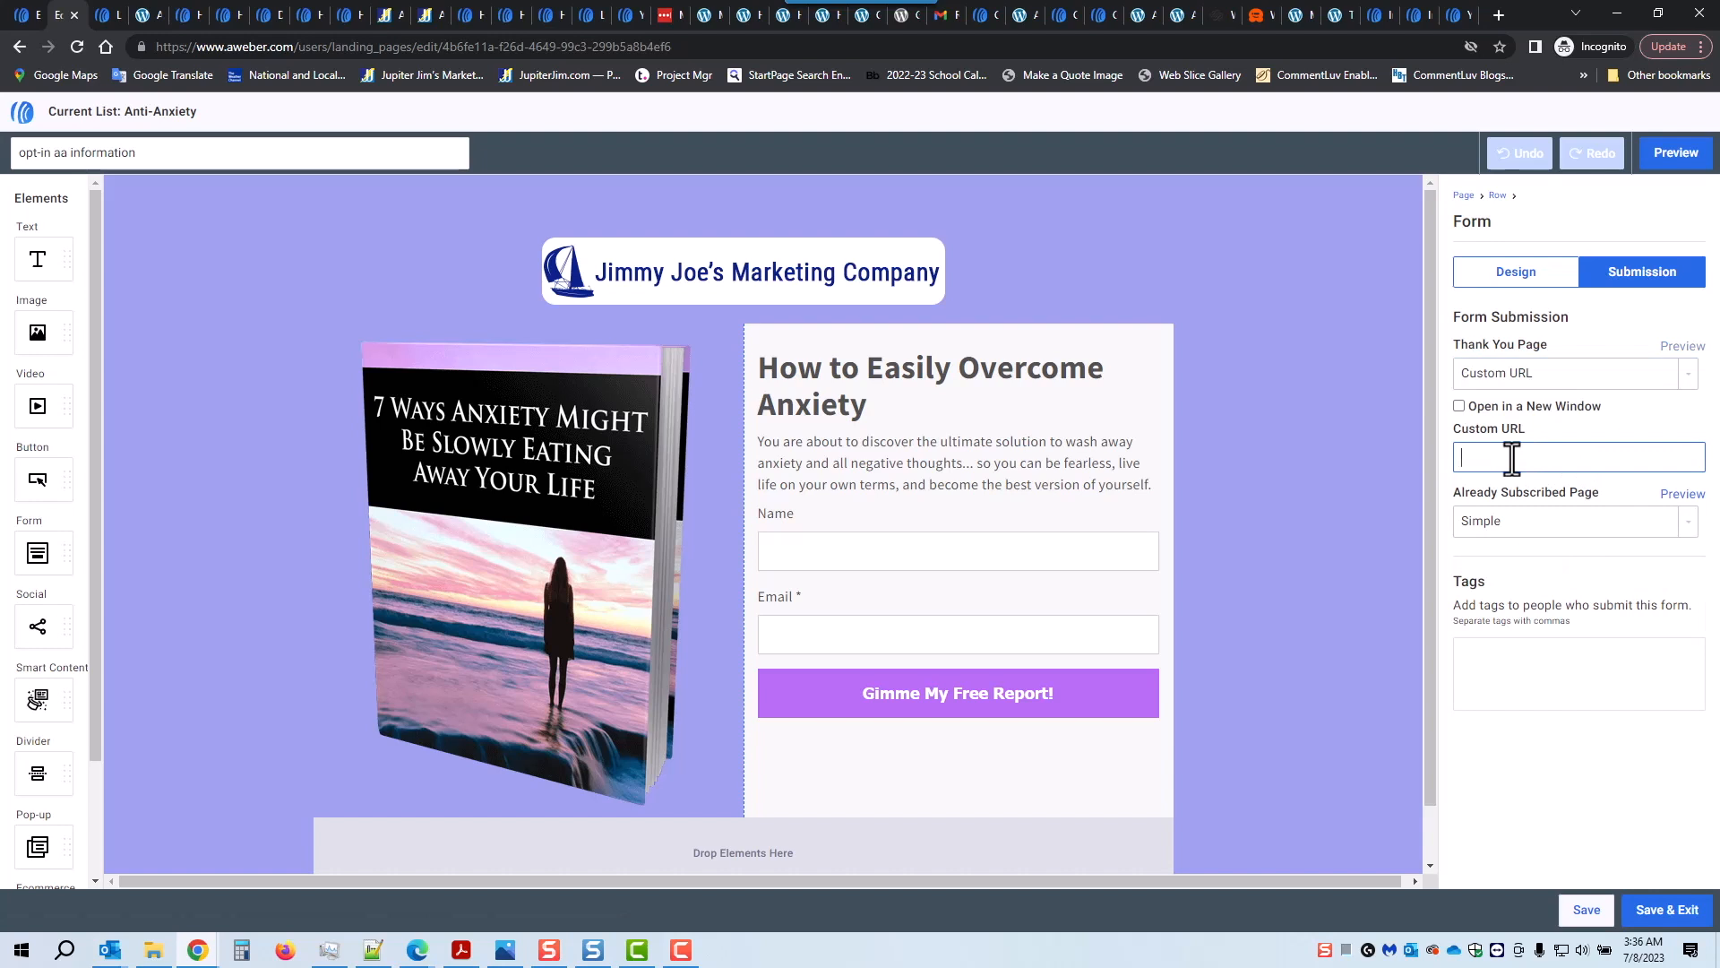
pyautogui.hotkey('ctrl', 'v')
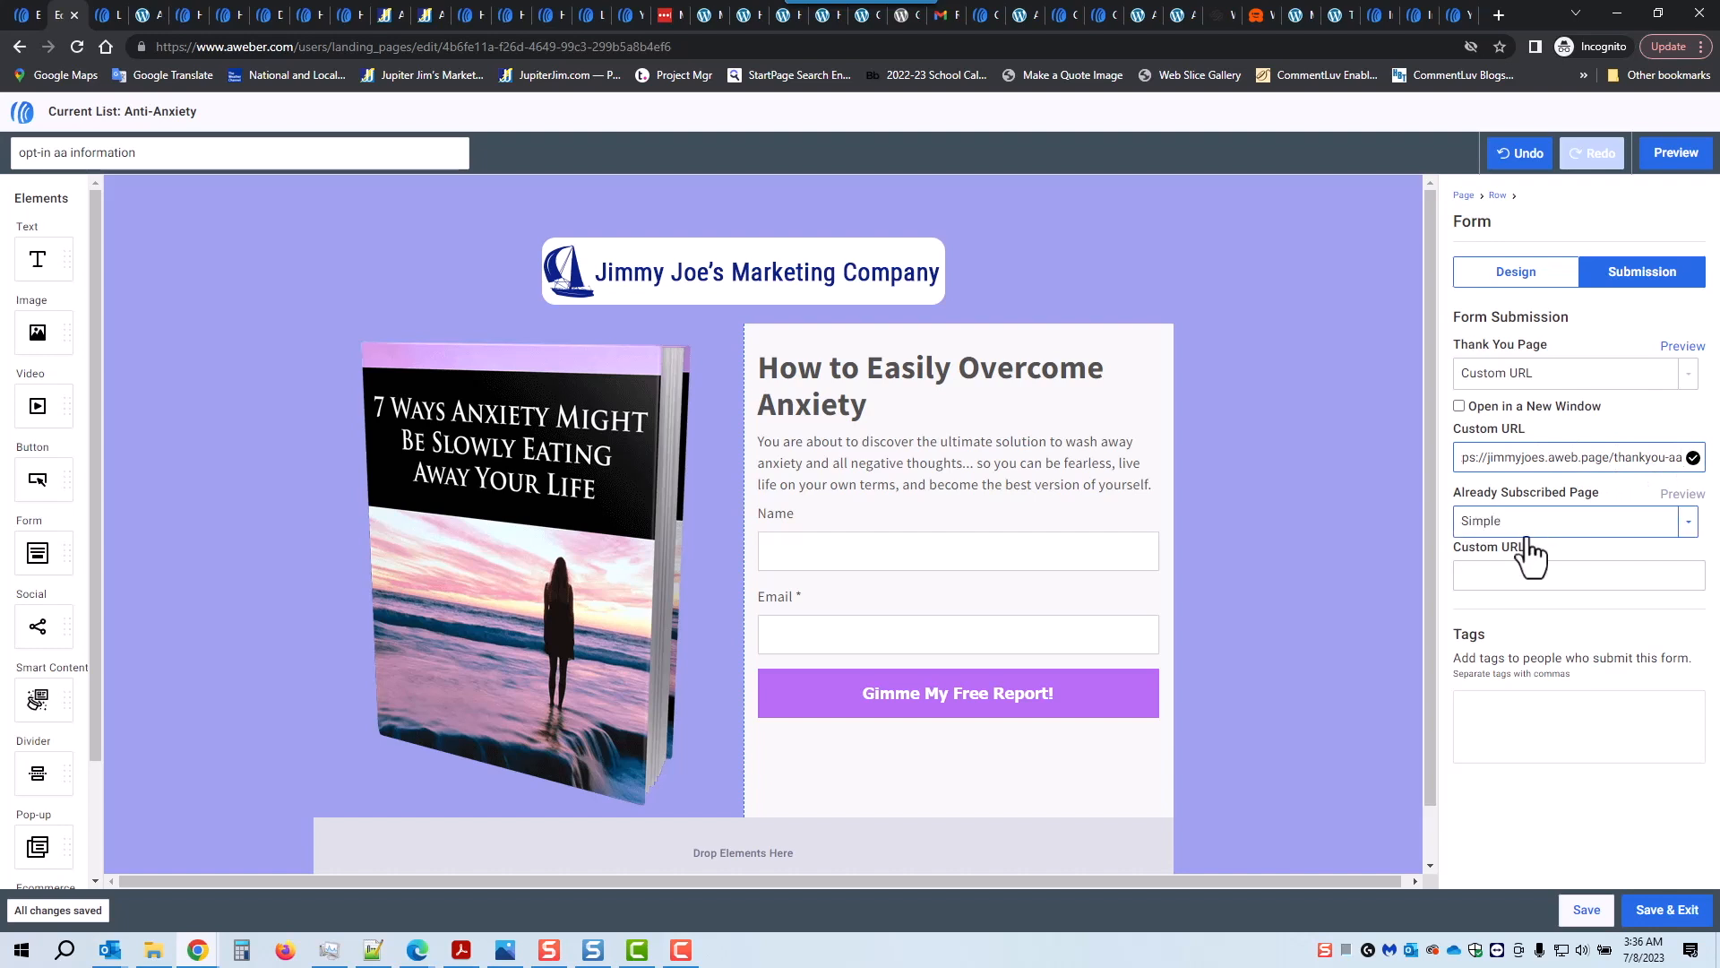
pyautogui.click(1490, 724)
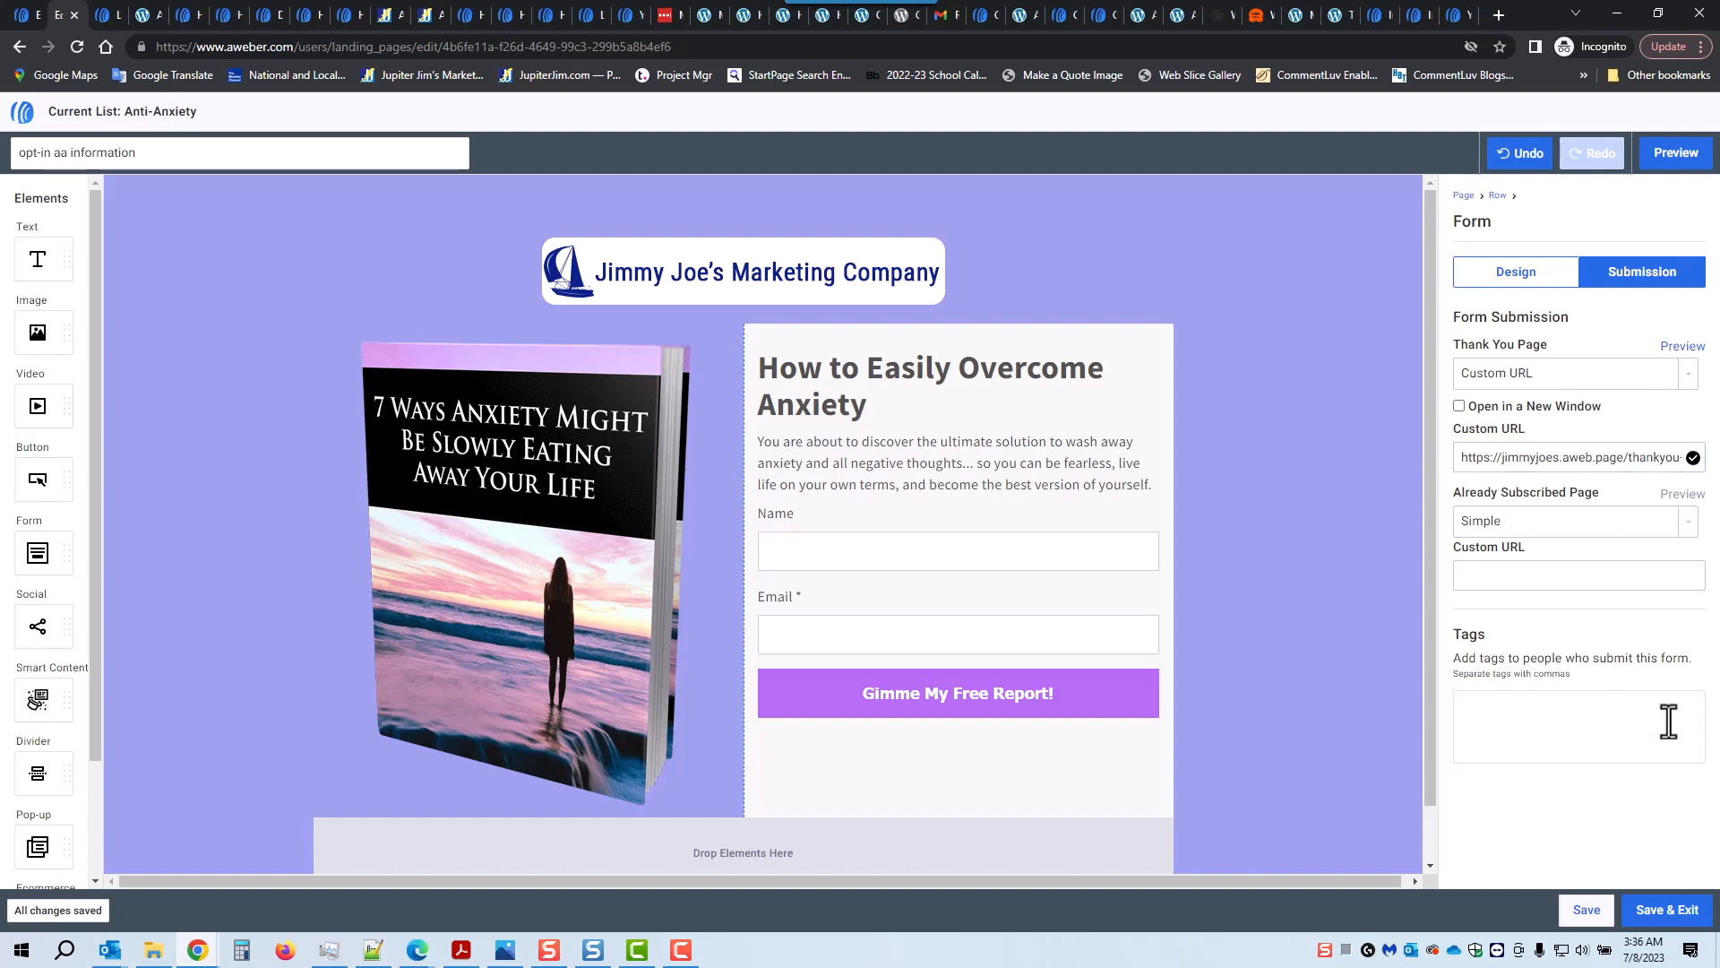
# Step: Add the anti-anxiety tag, remove it again, and save the opt-in page without tags
pyautogui.write('ani')
pyautogui.write('i-an')
pyautogui.write('xiety')
pyautogui.press('Return')
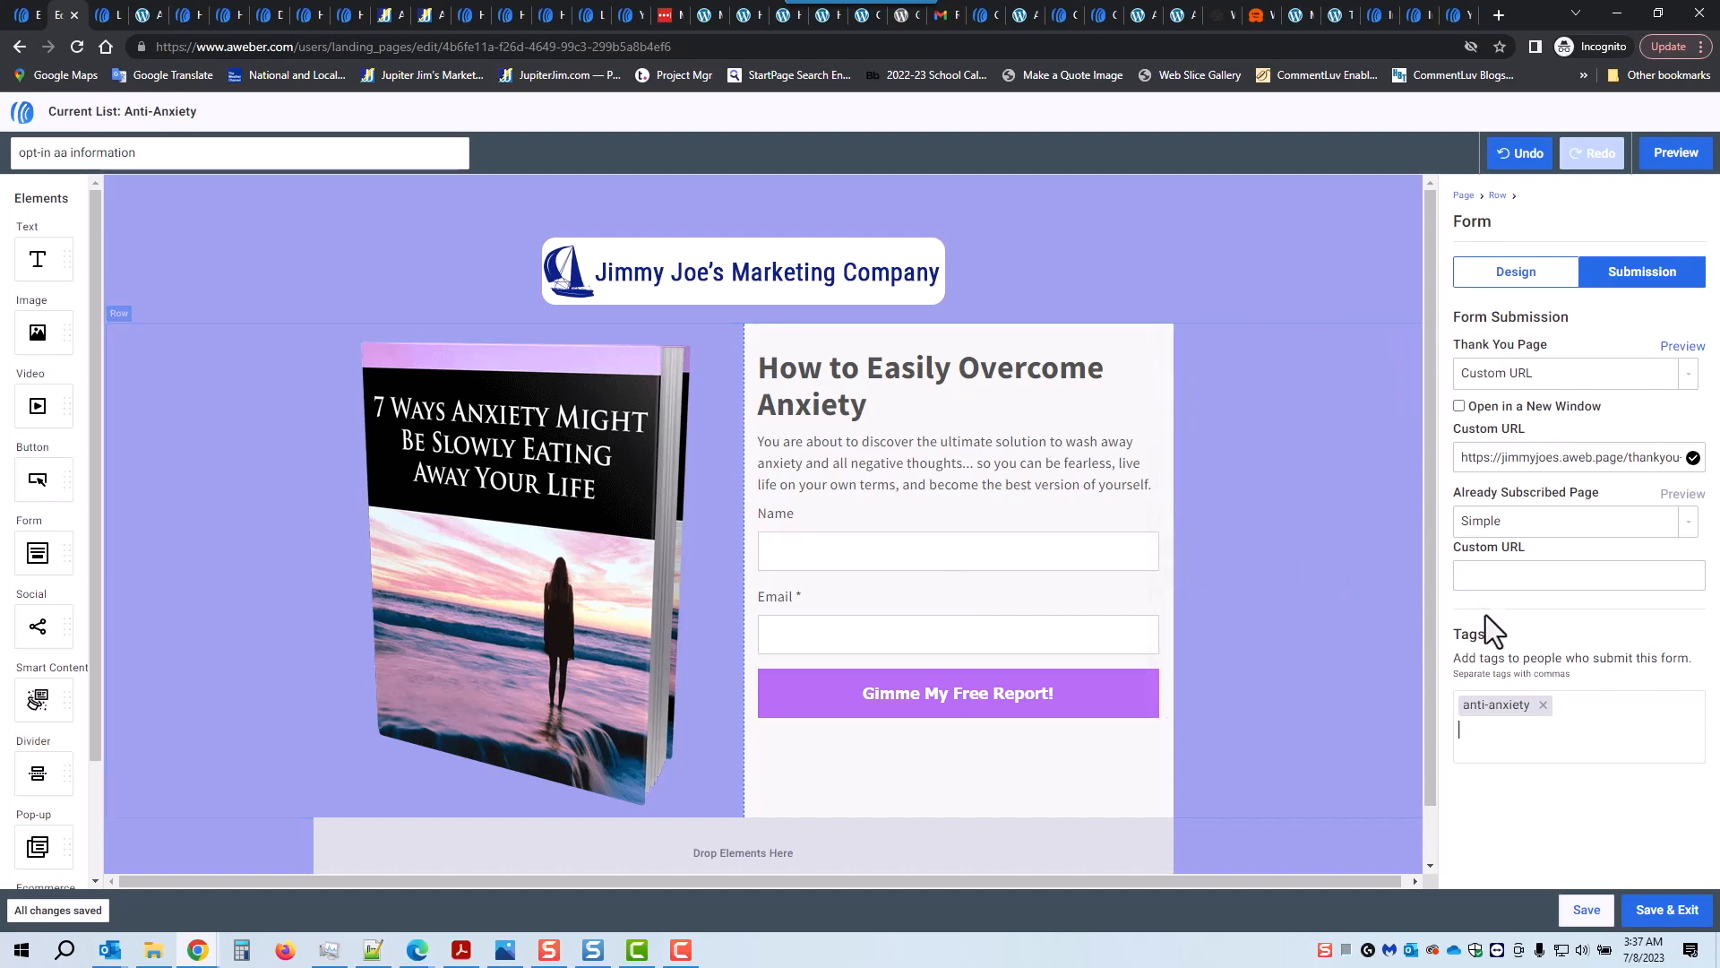
pyautogui.click(1544, 706)
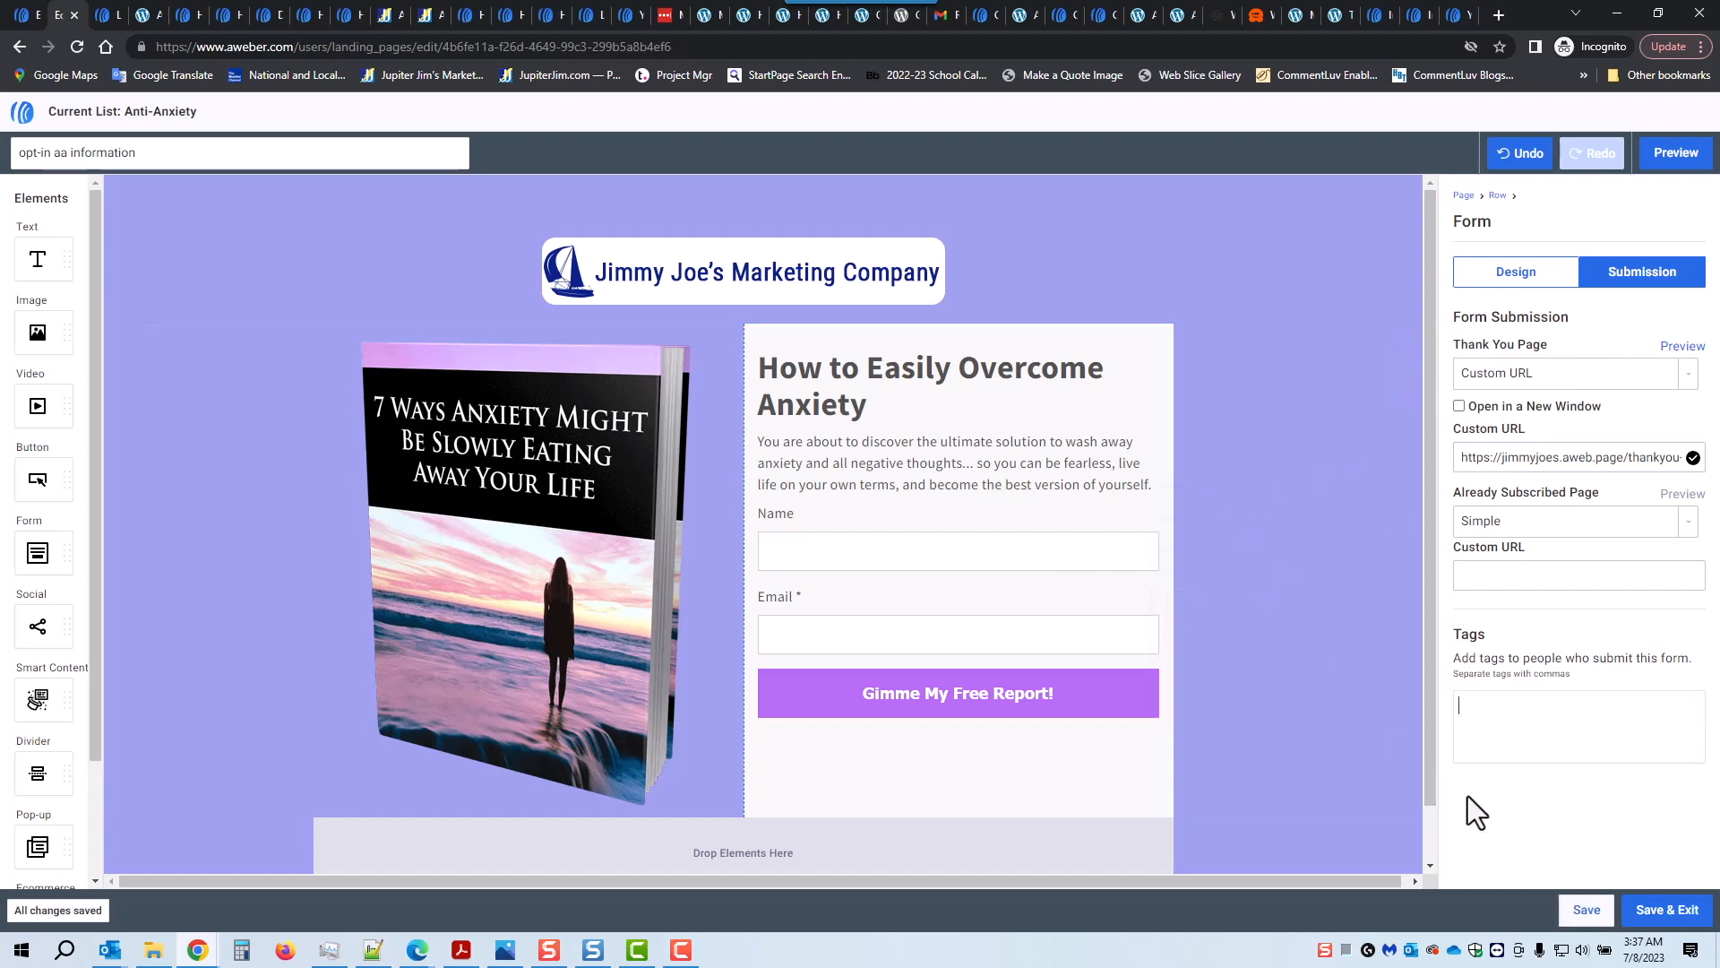
pyautogui.click(1663, 912)
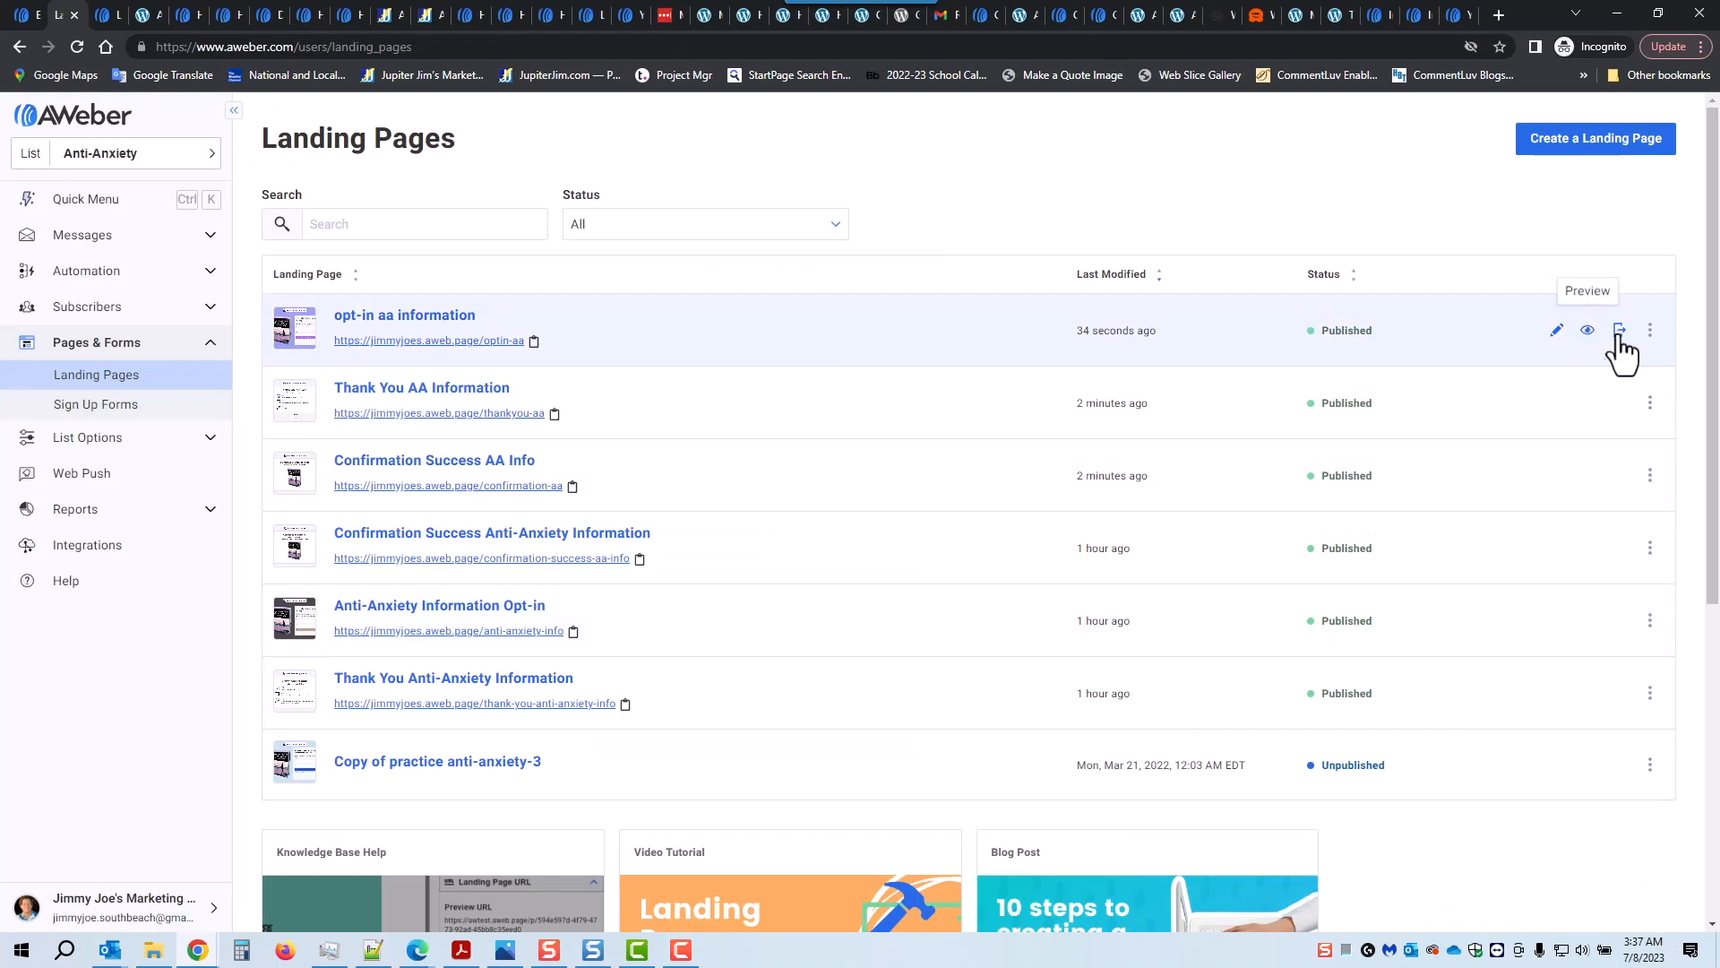
# Step: Republish the opt-in aa information page and copy the confirmation-aa page's URL
pyautogui.click(1619, 333)
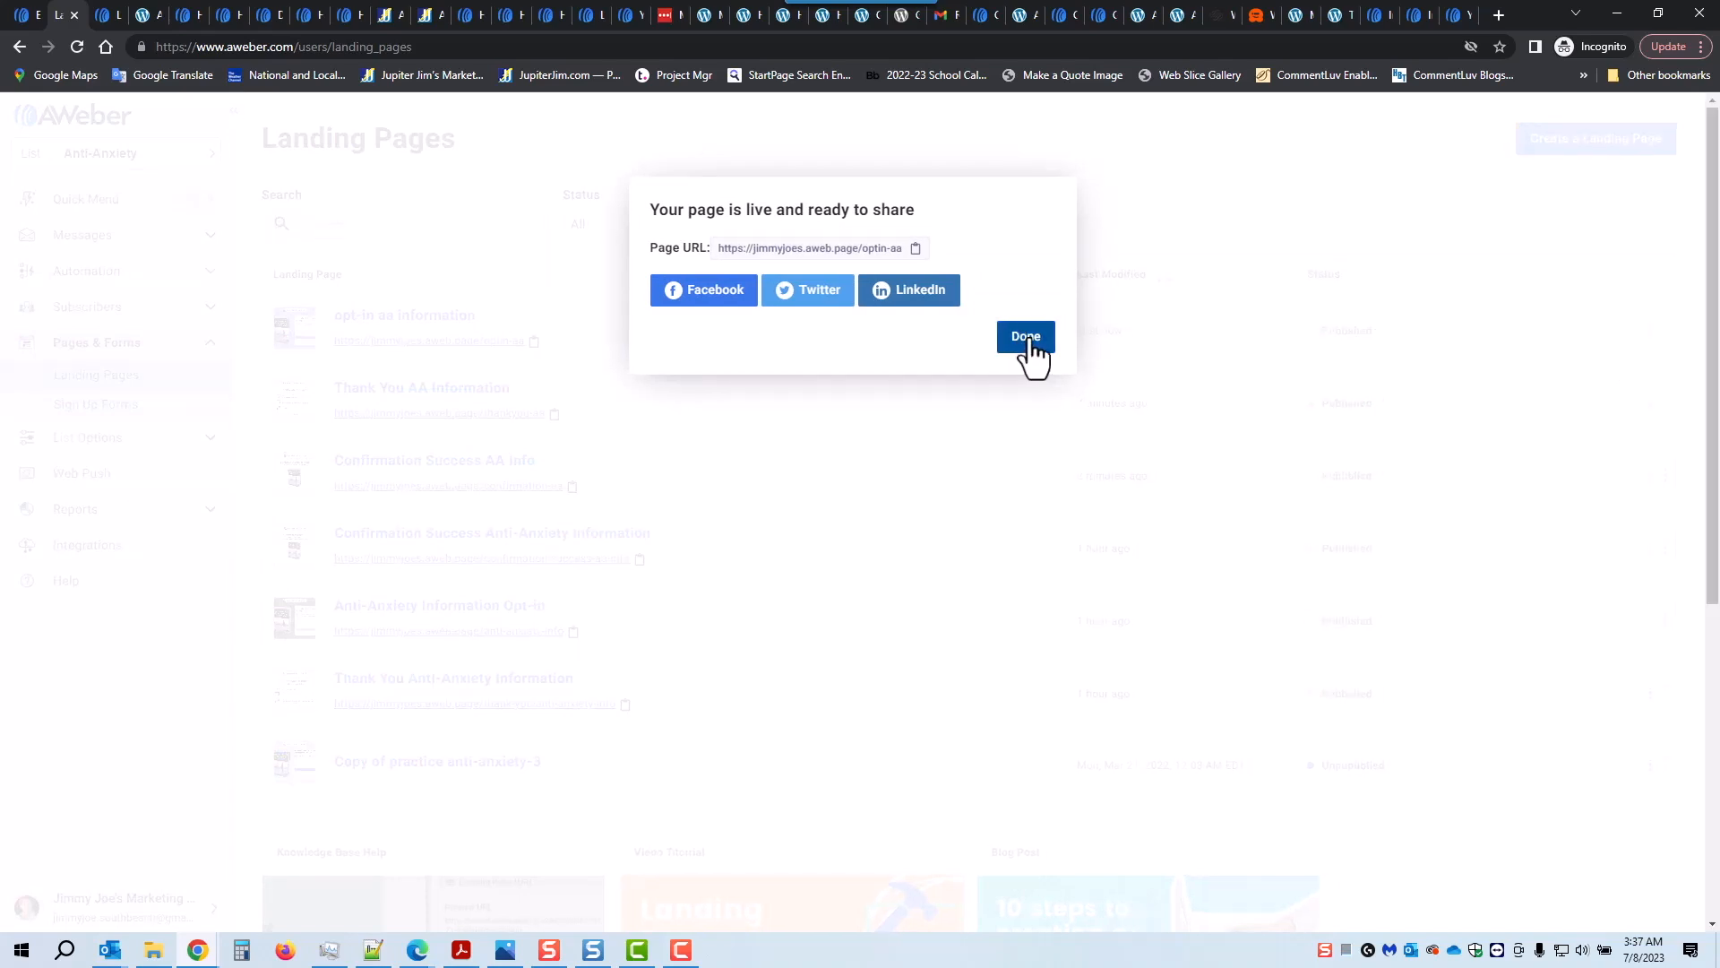
pyautogui.click(1031, 341)
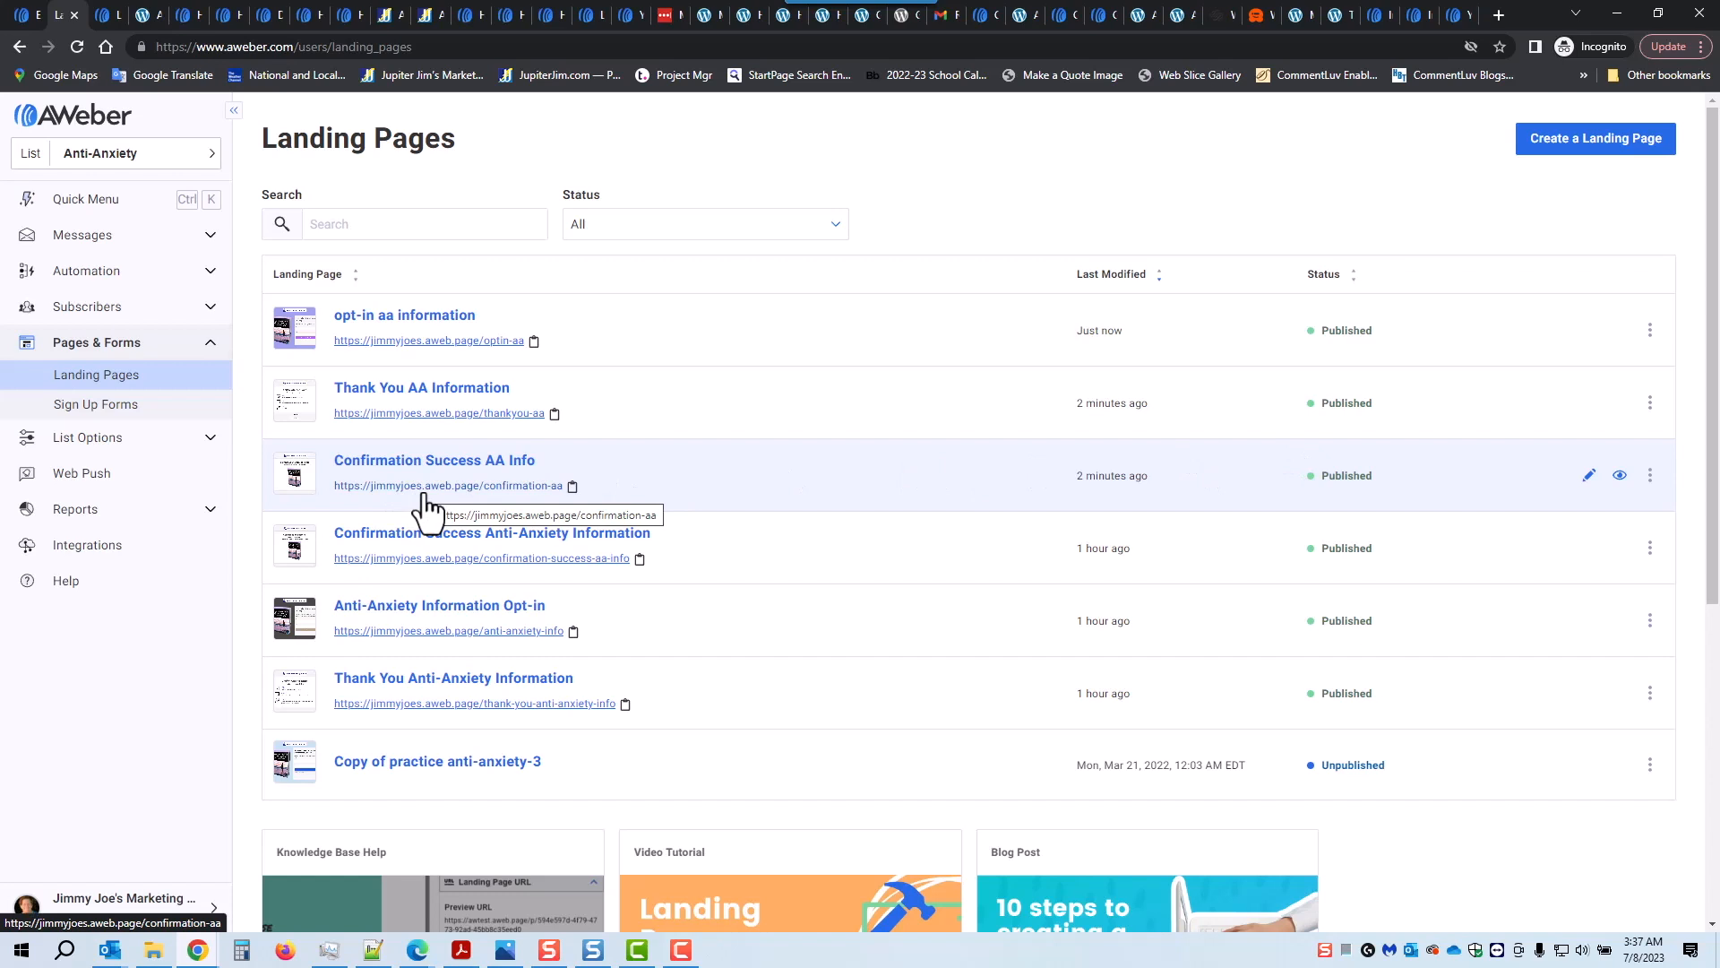
pyautogui.click(571, 488)
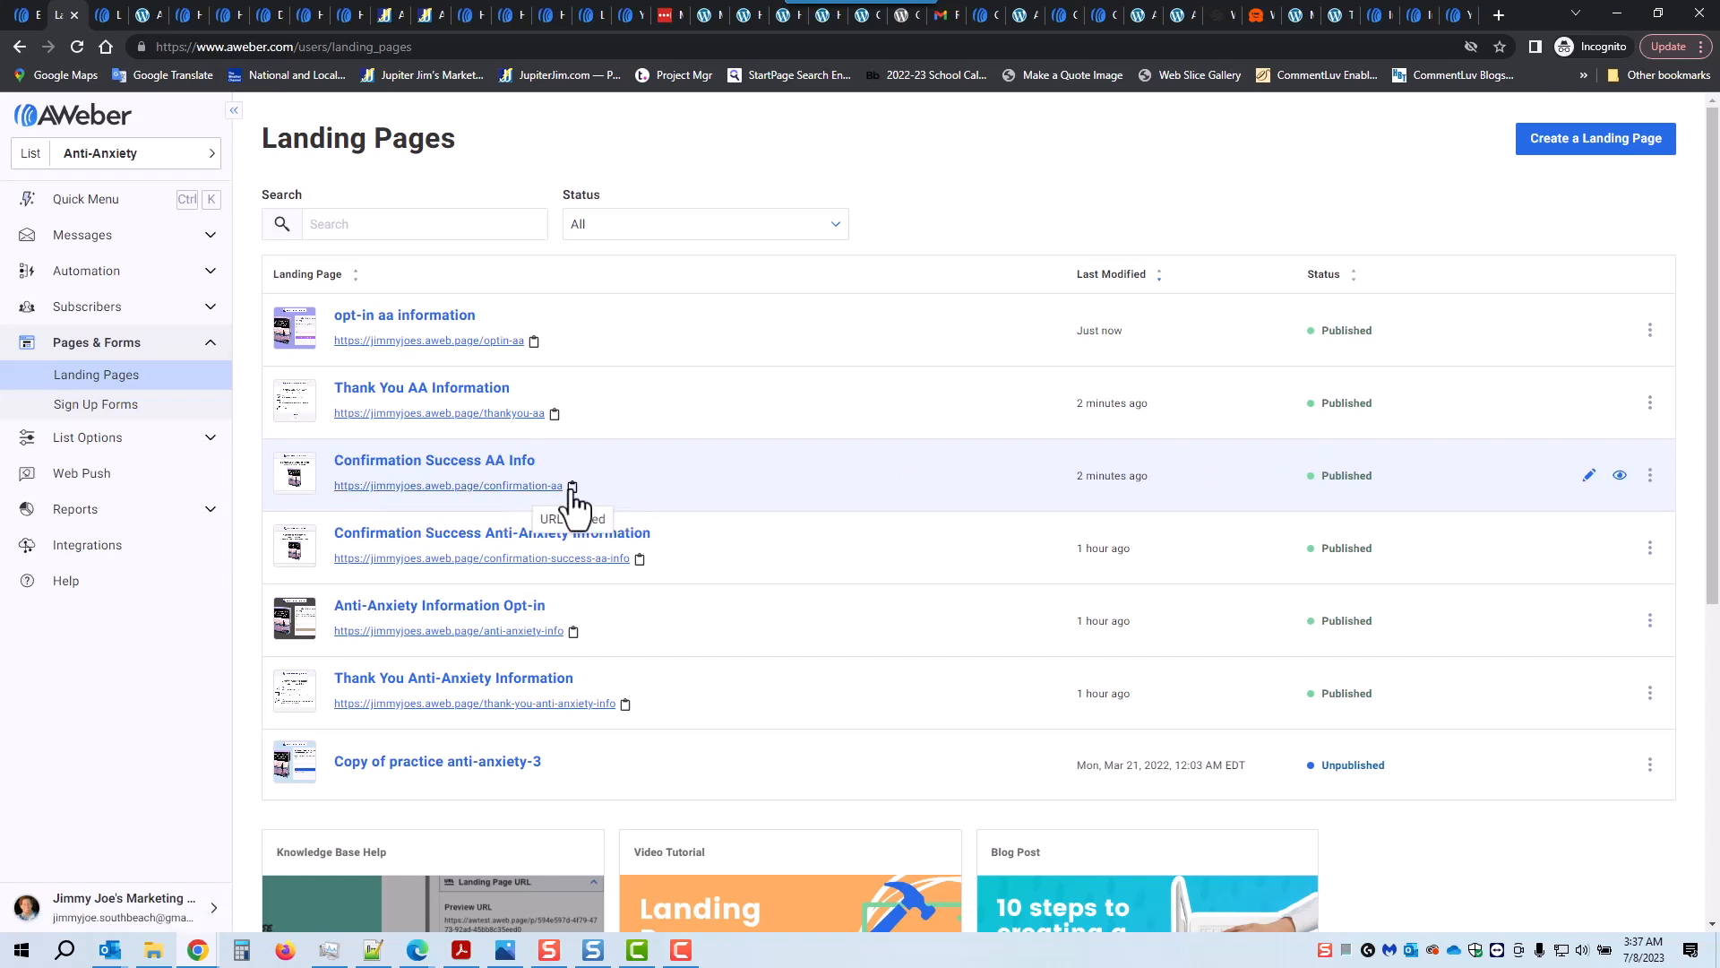
# Step: Load the live confirmation-aa page in a new incognito tab and confirm its book image opens AAF_Report.pdf
pyautogui.click(1496, 14)
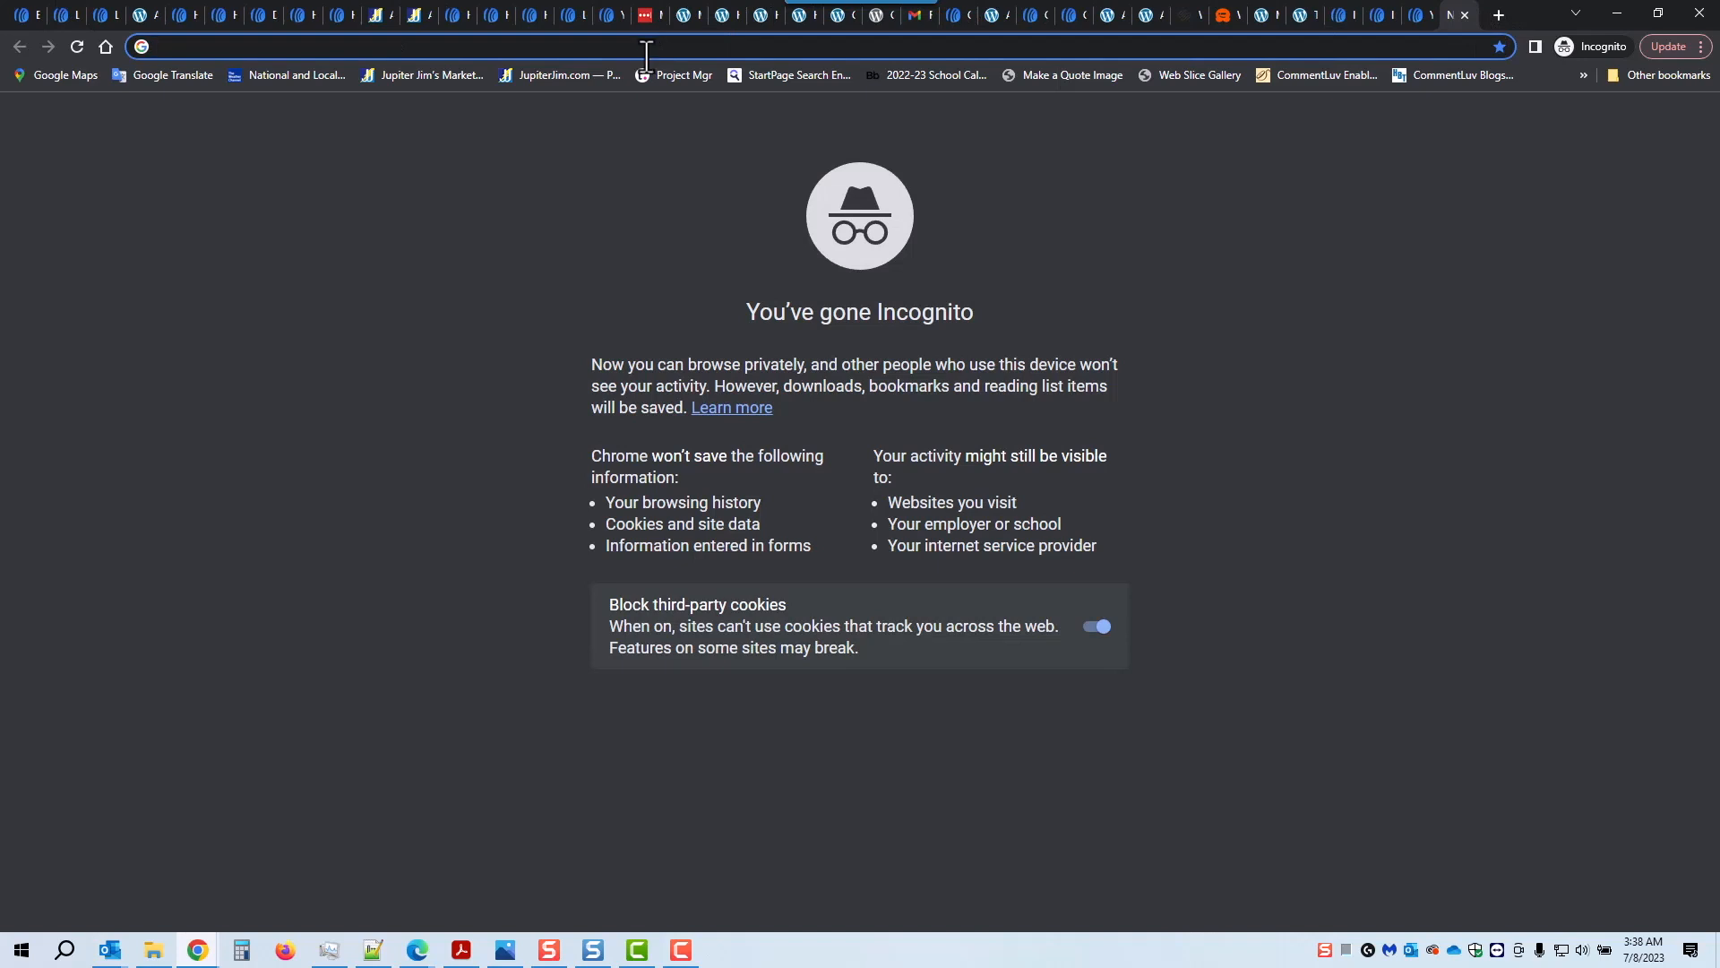
pyautogui.hotkey('ctrl', 'v')
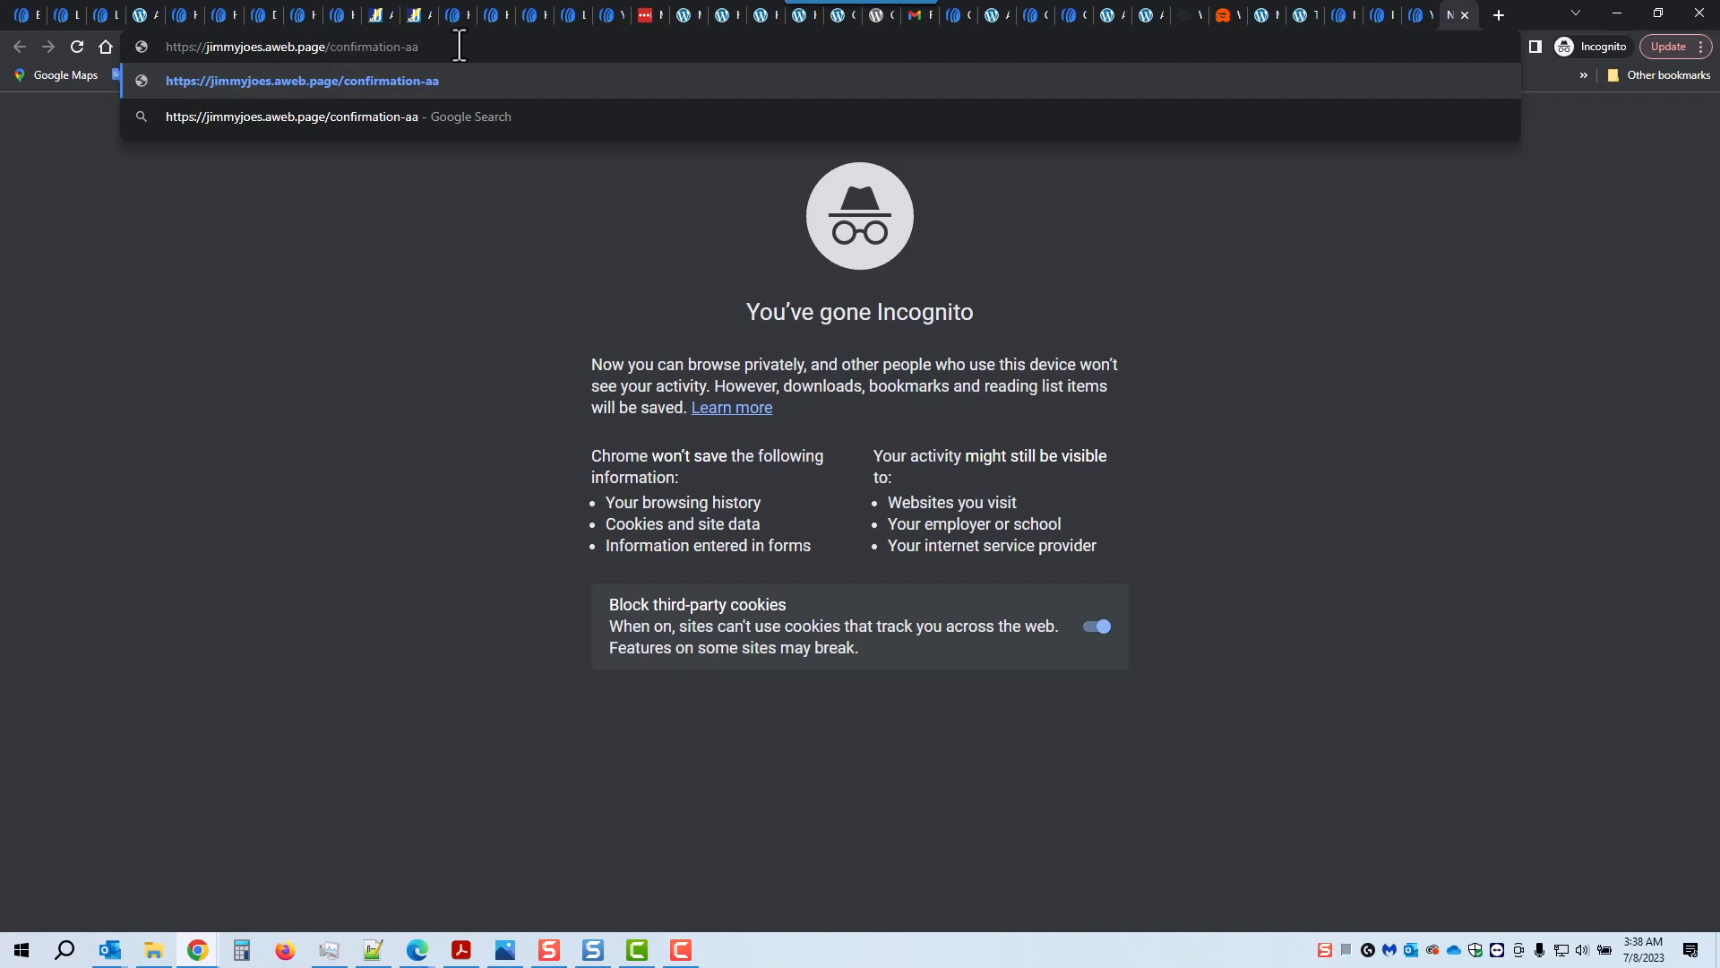
pyautogui.press('Return')
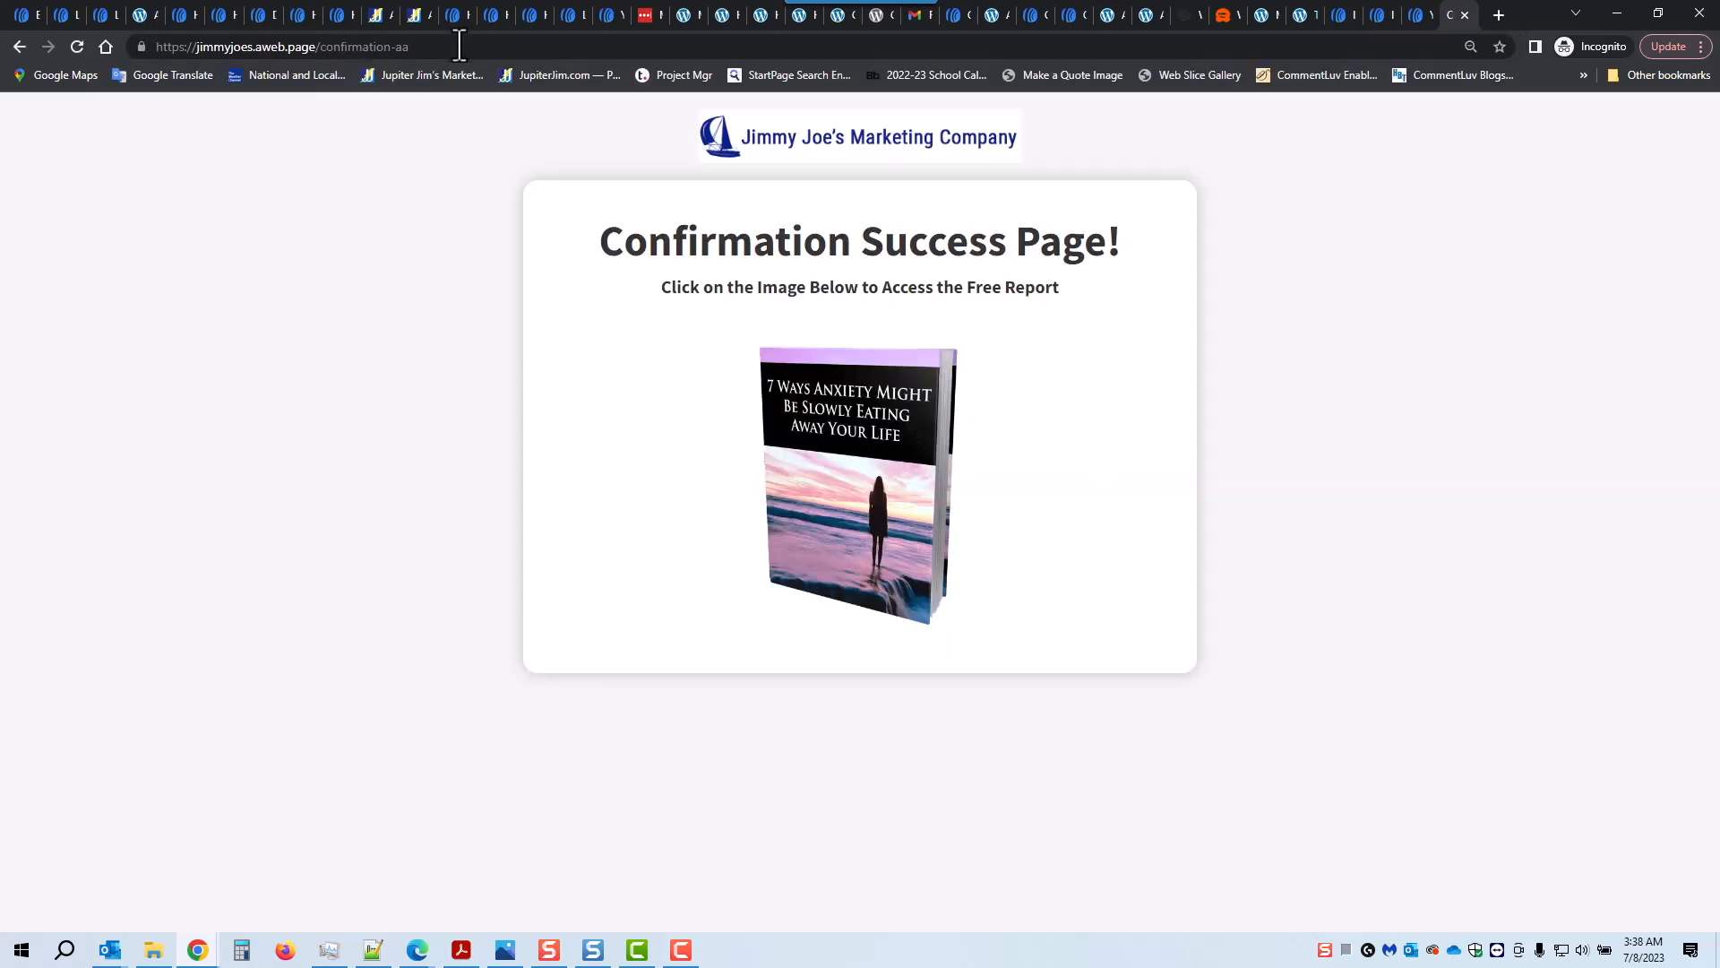
pyautogui.click(870, 460)
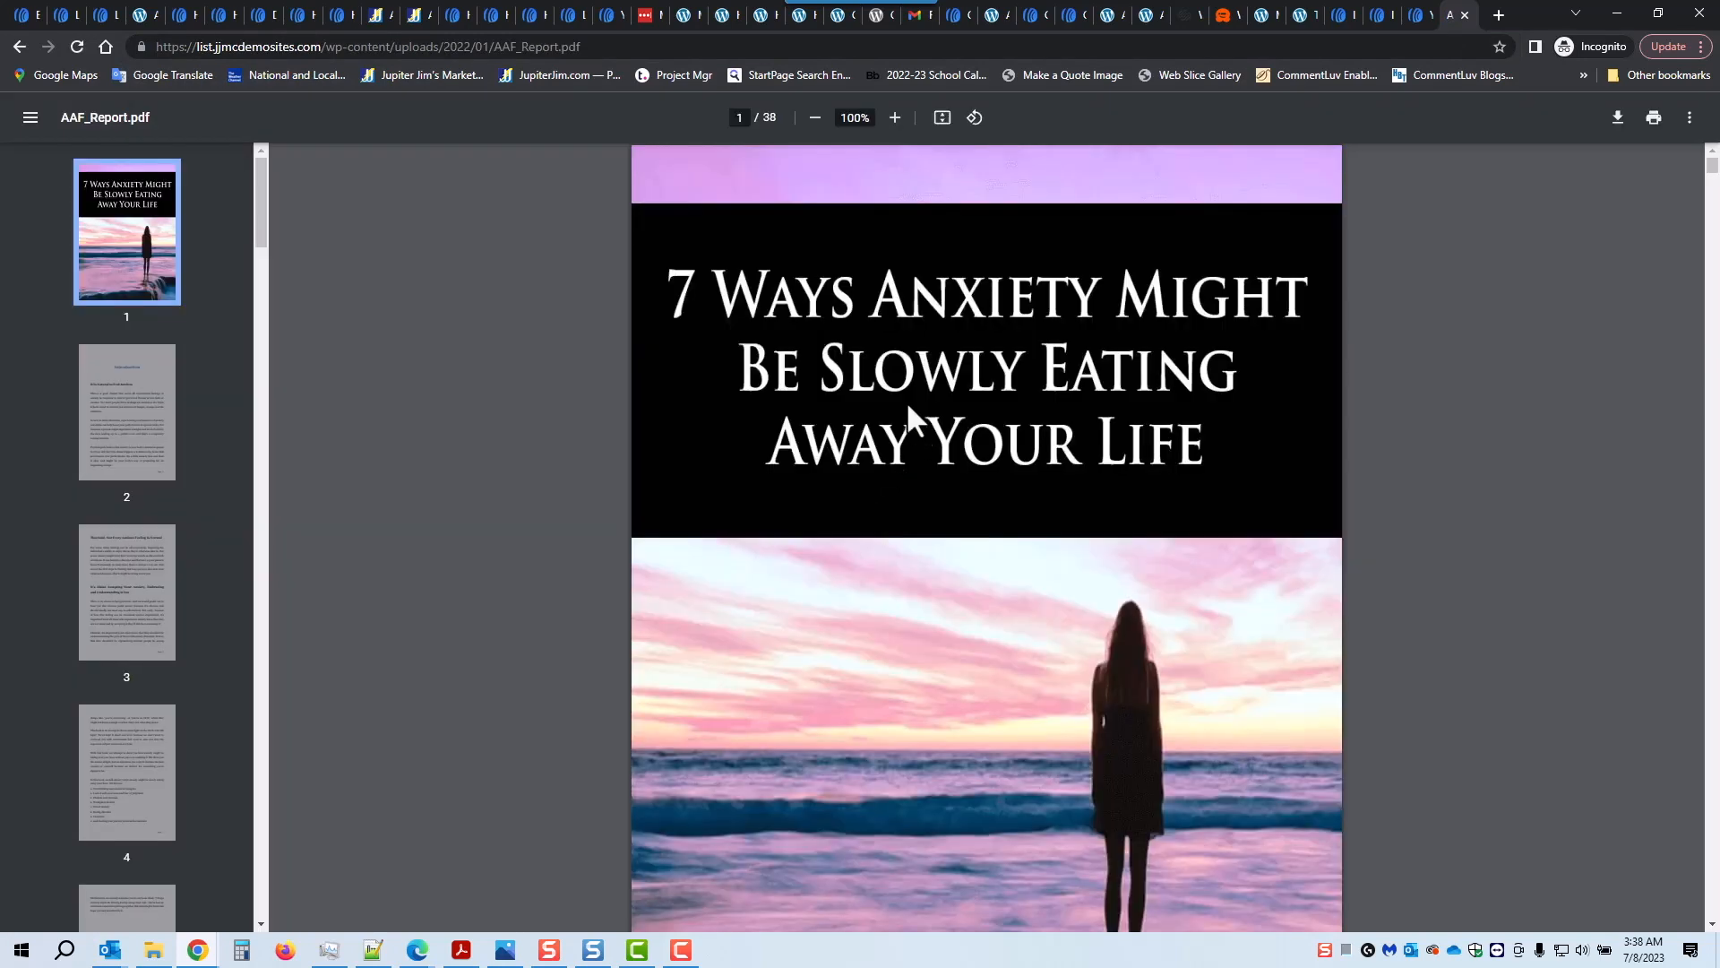
pyautogui.click(21, 15)
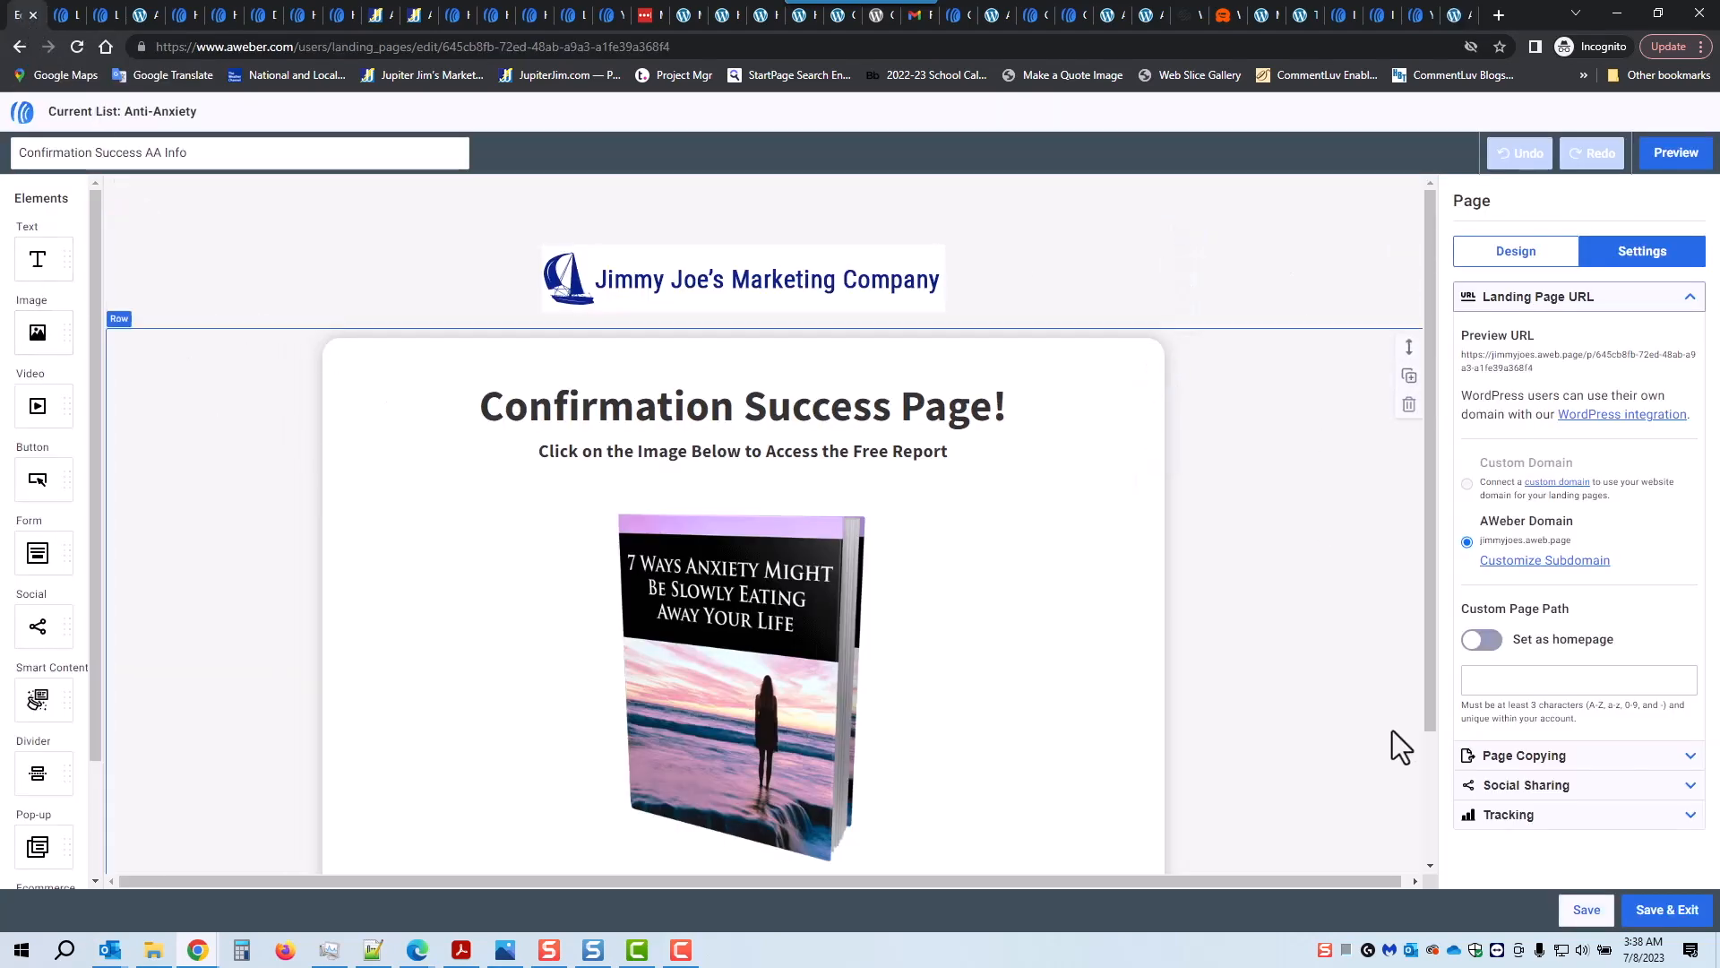
# Step: Save and exit the Confirmation Success AA Info page editor
pyautogui.click(1665, 911)
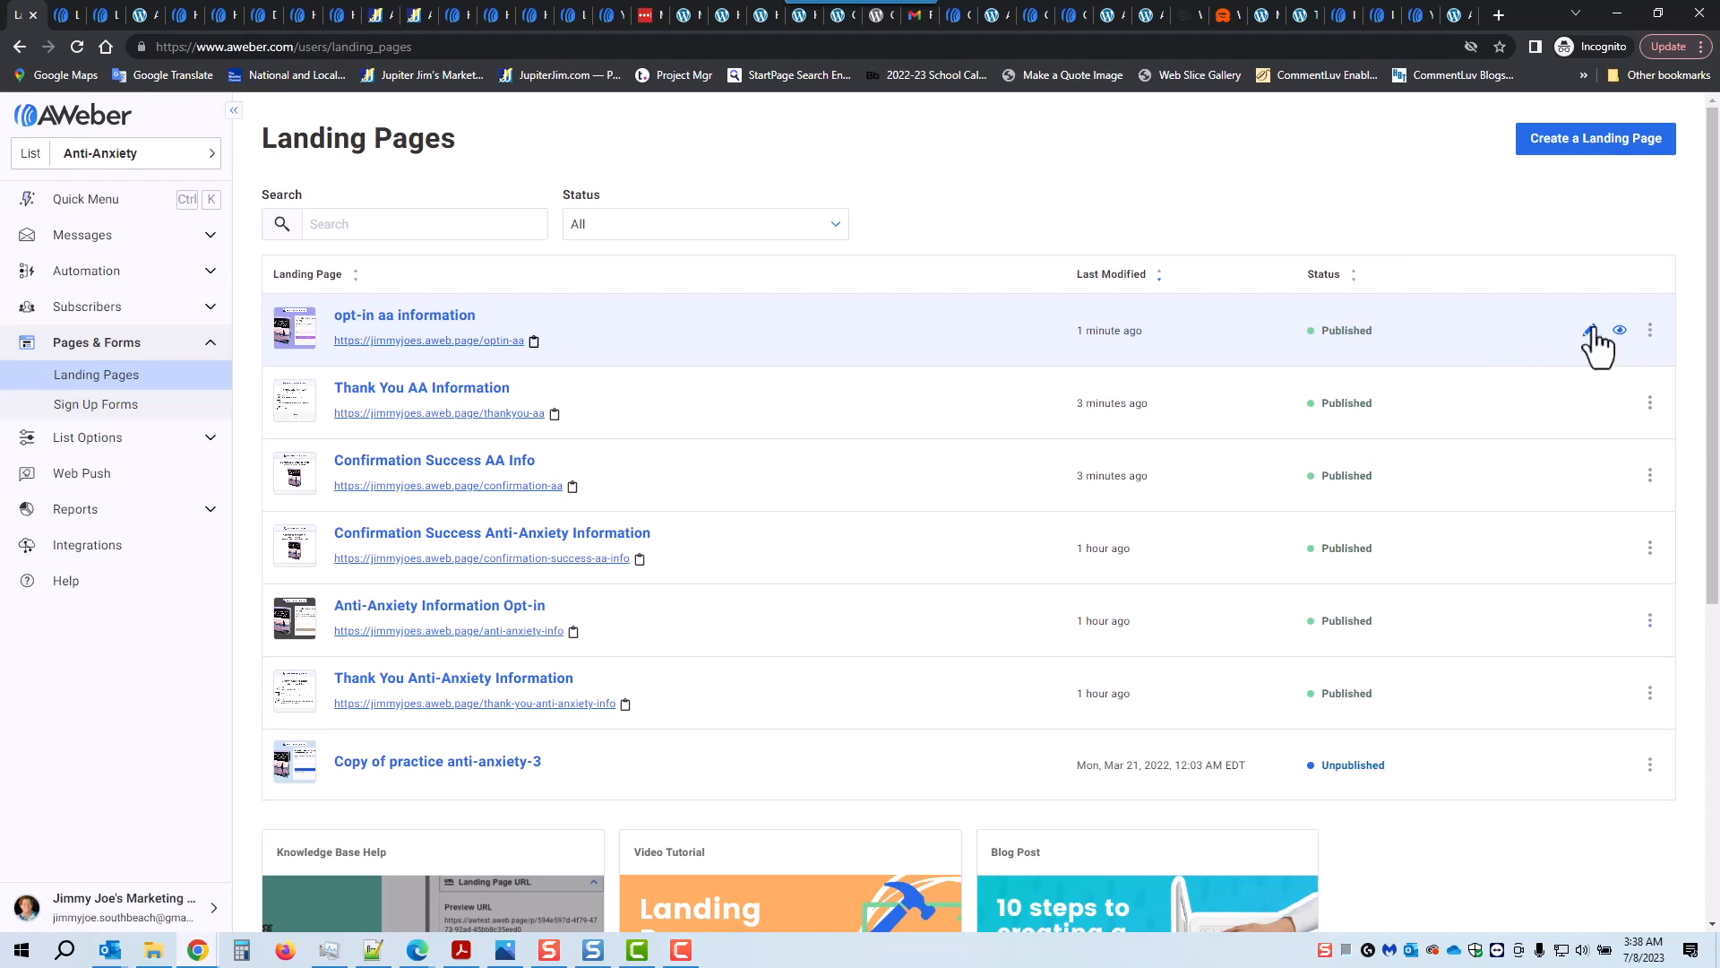
# Step: Preview the opt-in aa information page in desktop and mobile views
pyautogui.click(1620, 333)
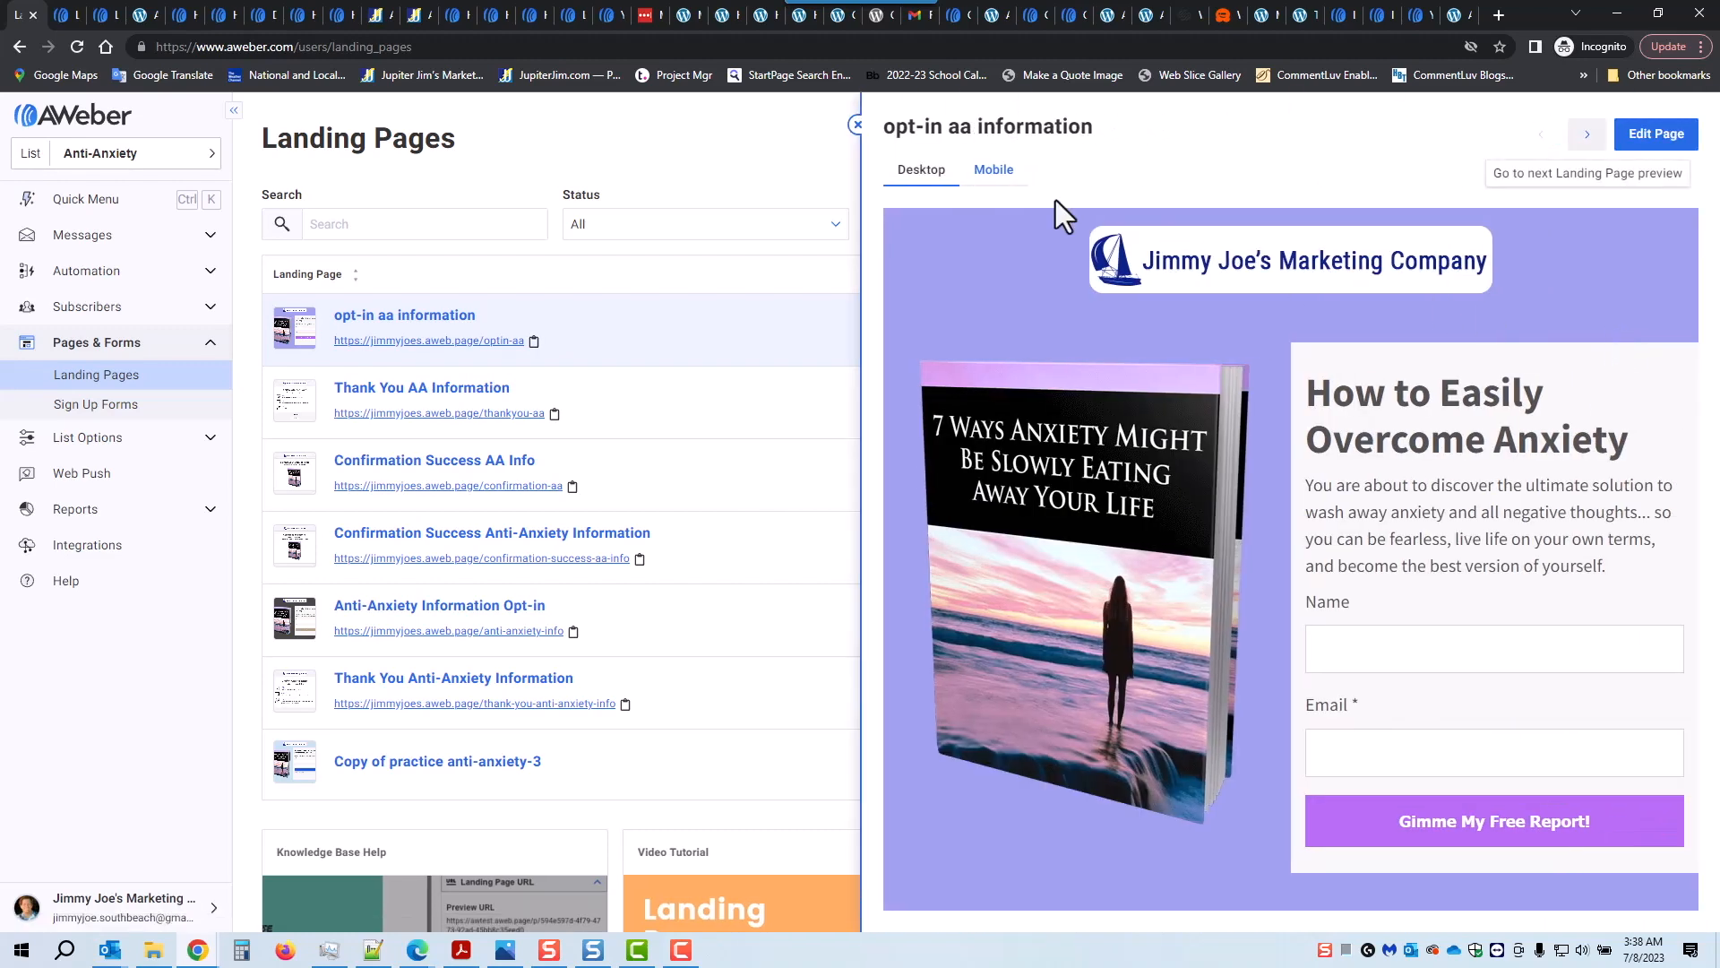
pyautogui.click(992, 173)
pyautogui.scroll(-4, 1389, 475)
pyautogui.scroll(6, 1394, 484)
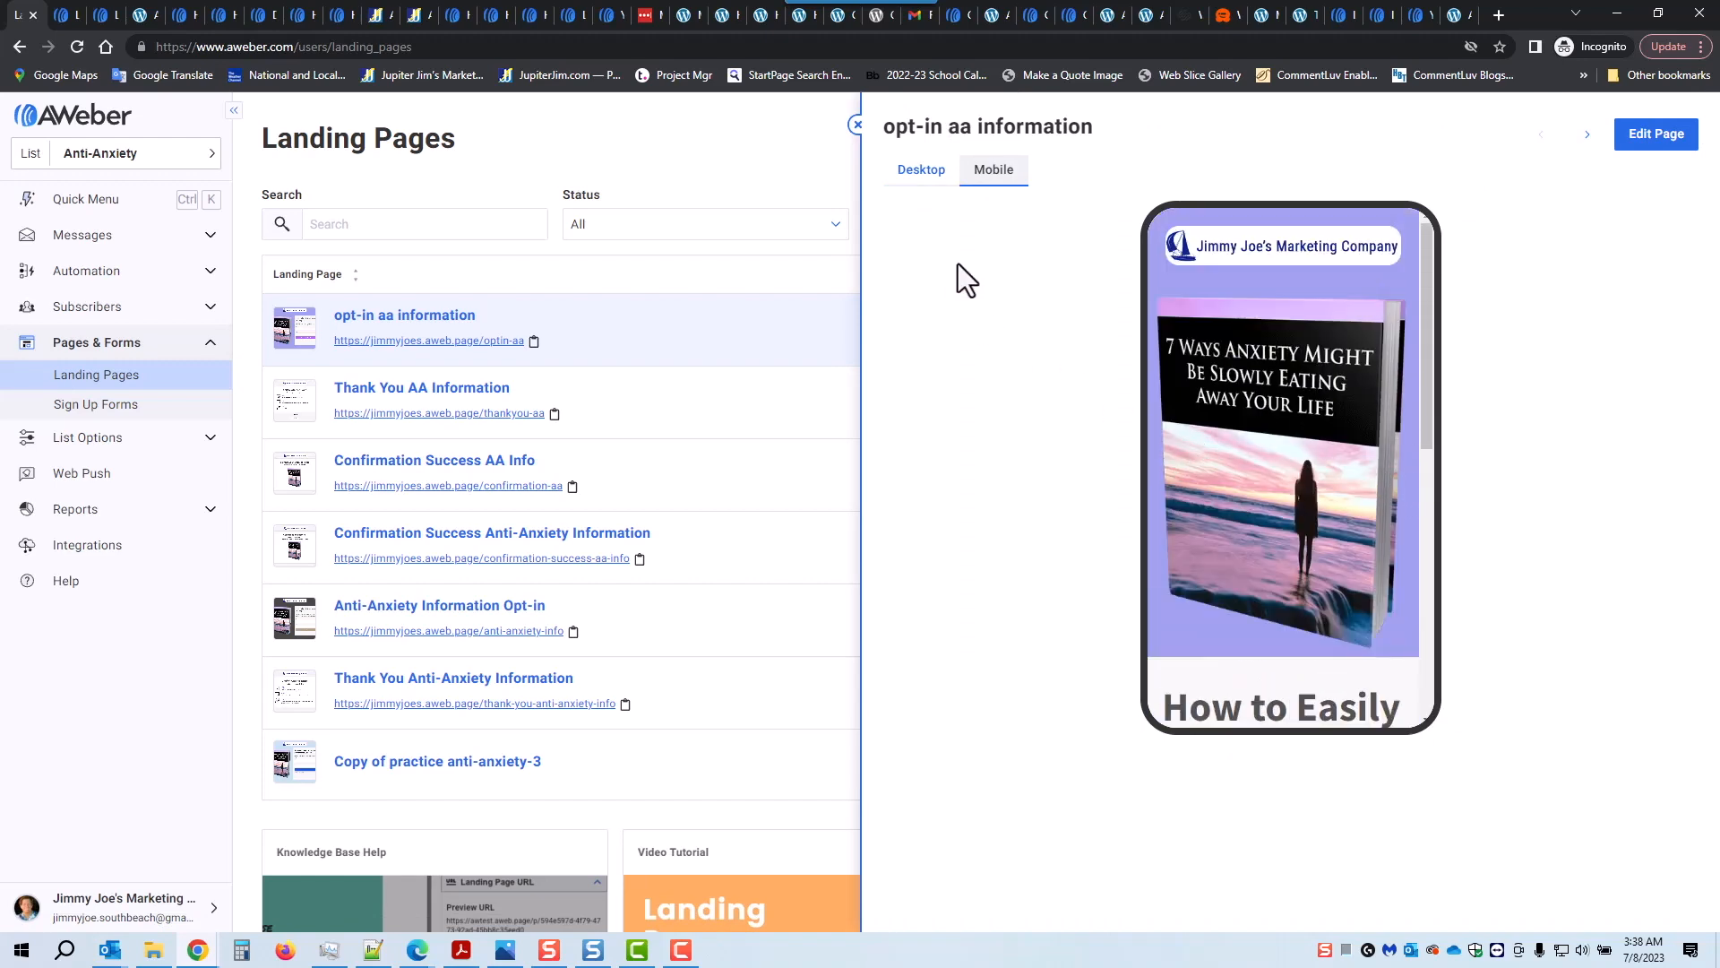
pyautogui.click(856, 127)
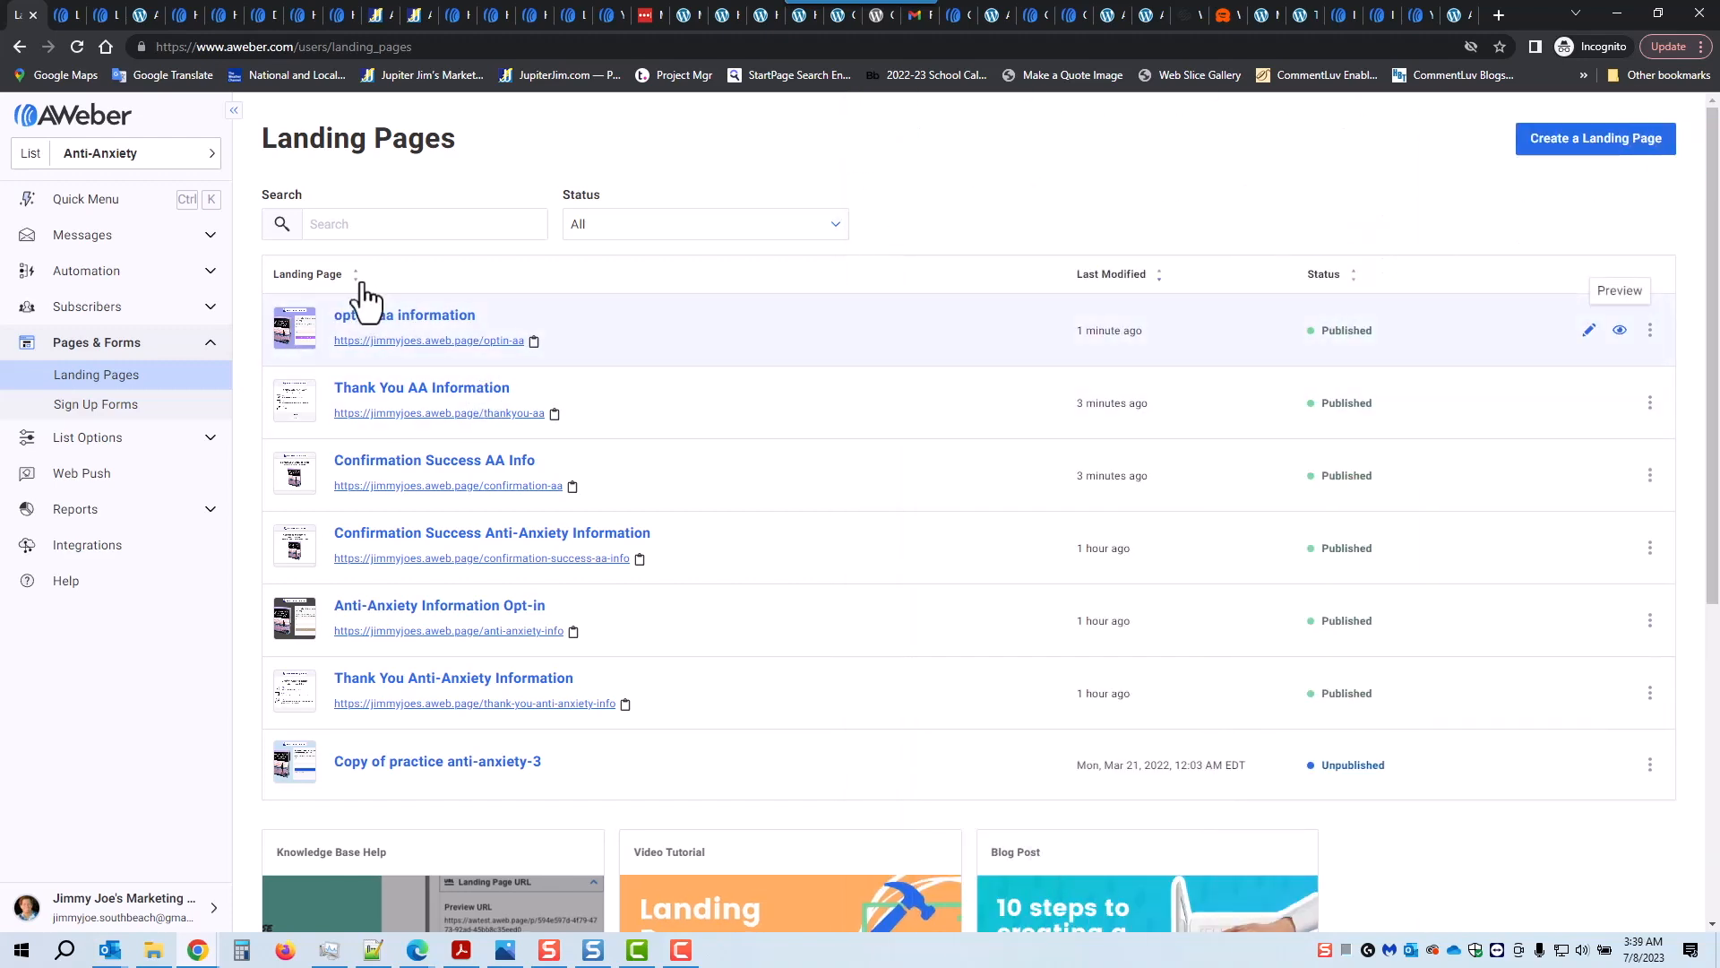
# Step: Load the live optin-aa address in a new incognito tab, then return to Landing Pages
pyautogui.click(1498, 16)
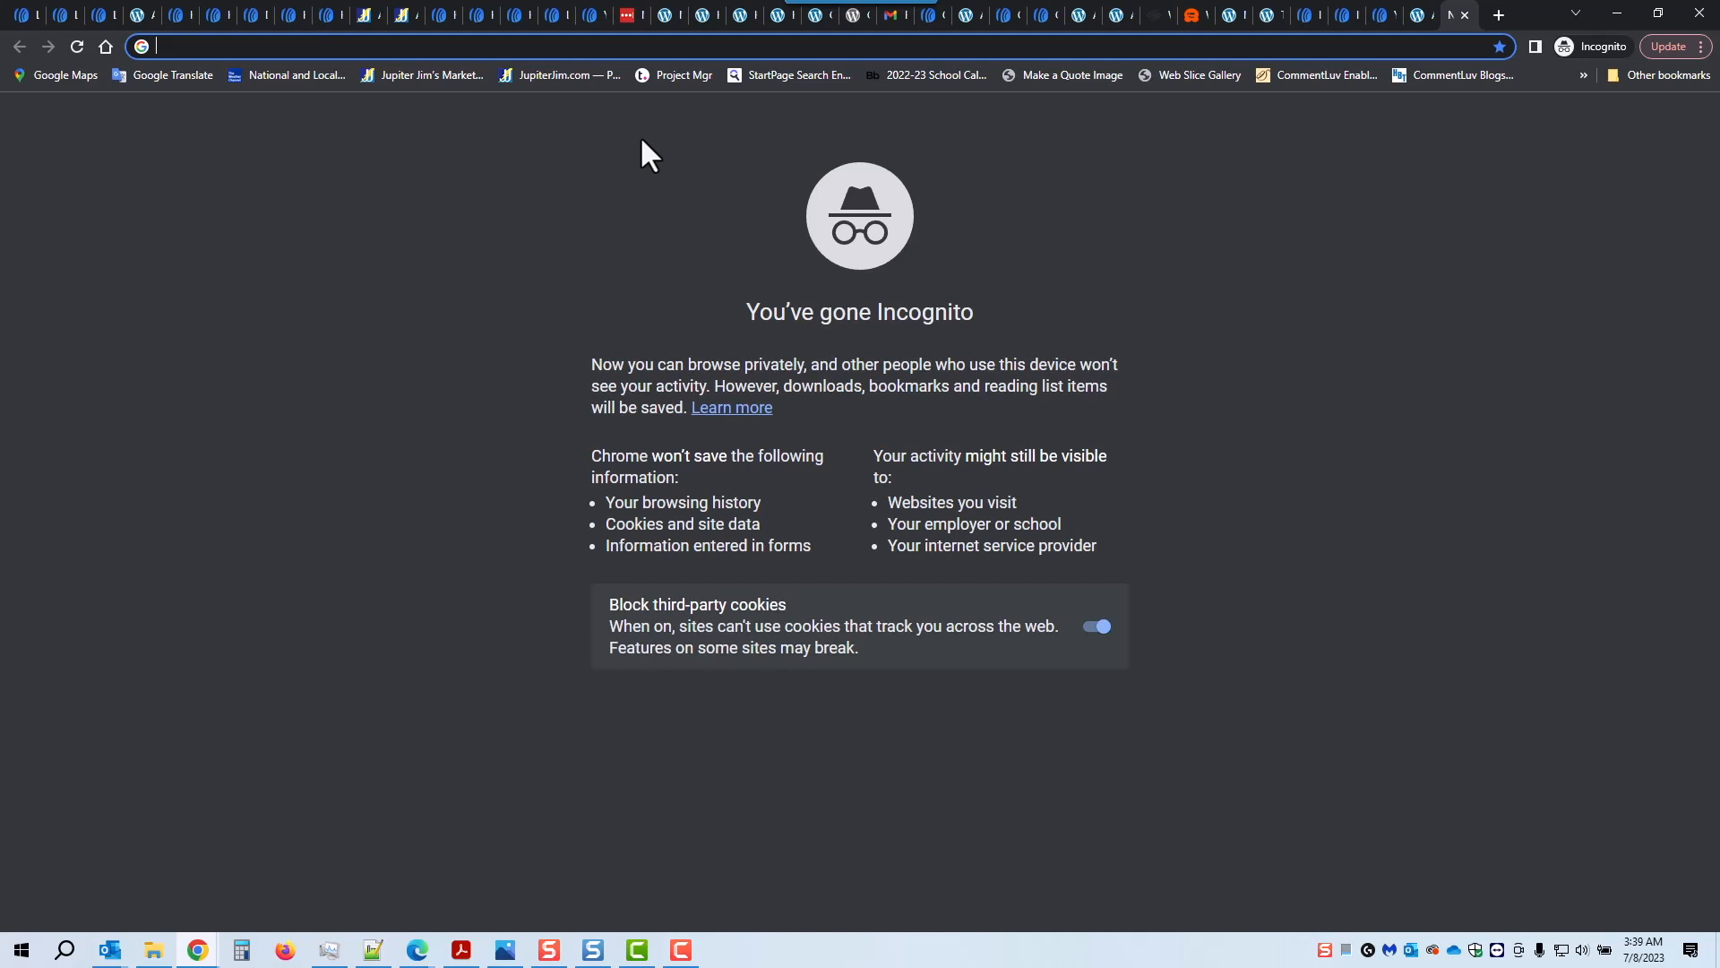
pyautogui.write('https://jimmyjoes.aweb.page/optin-aa')
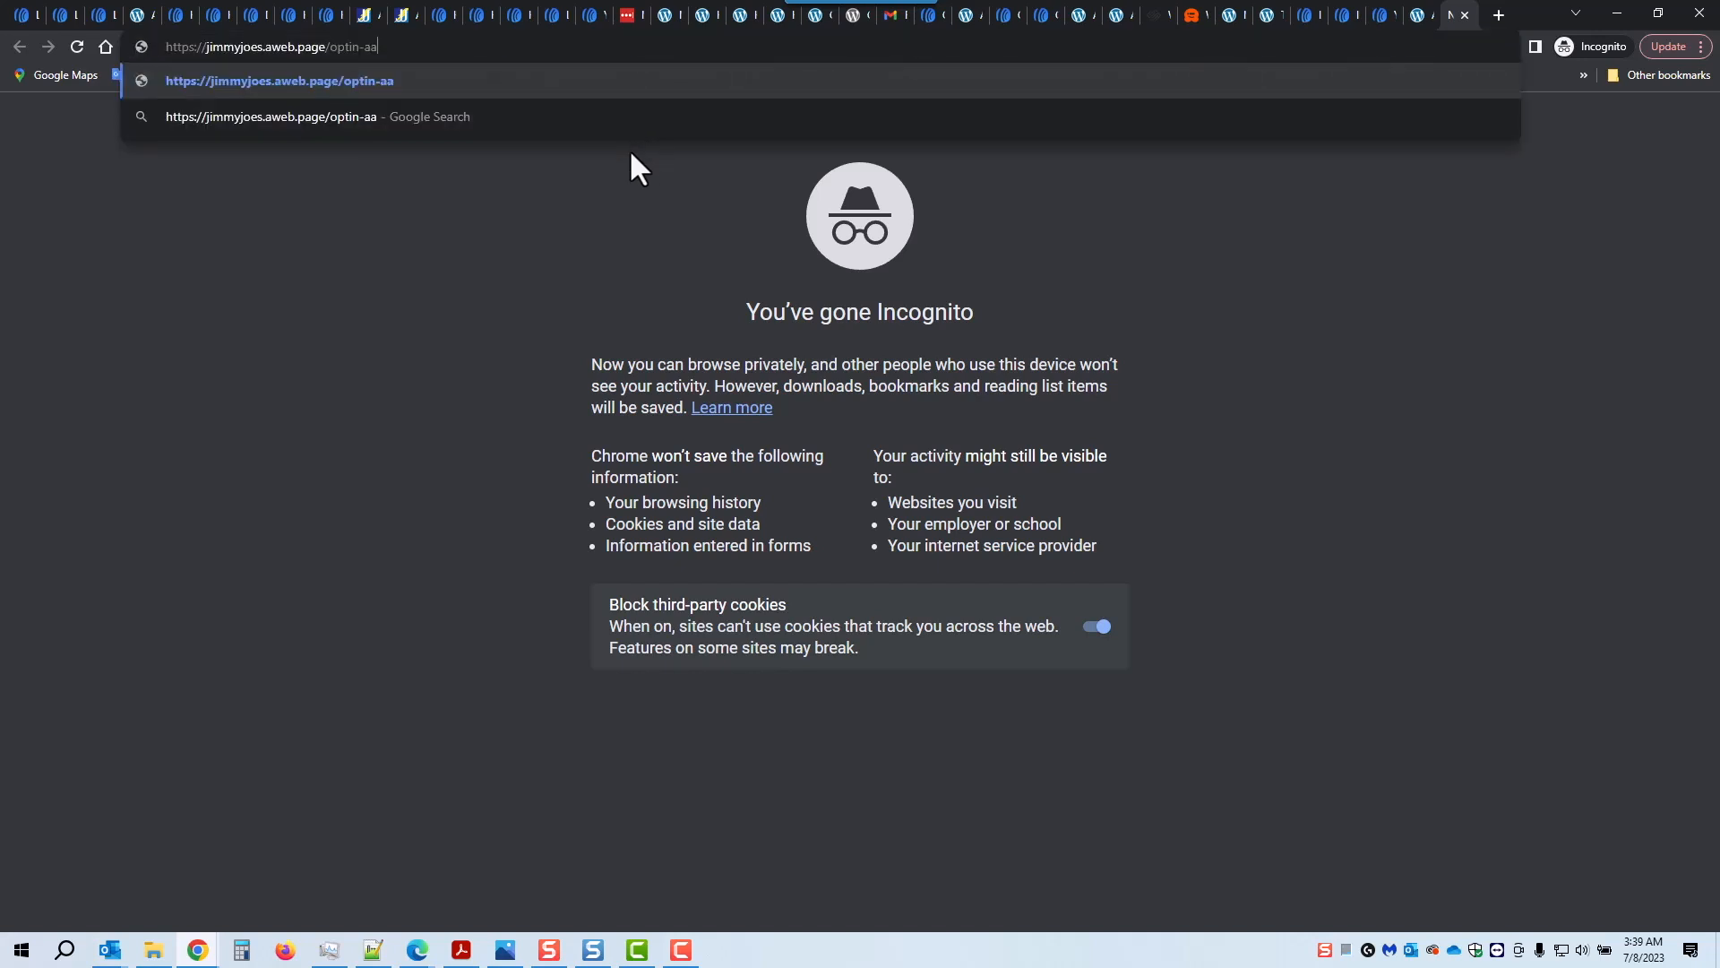
pyautogui.press('Return')
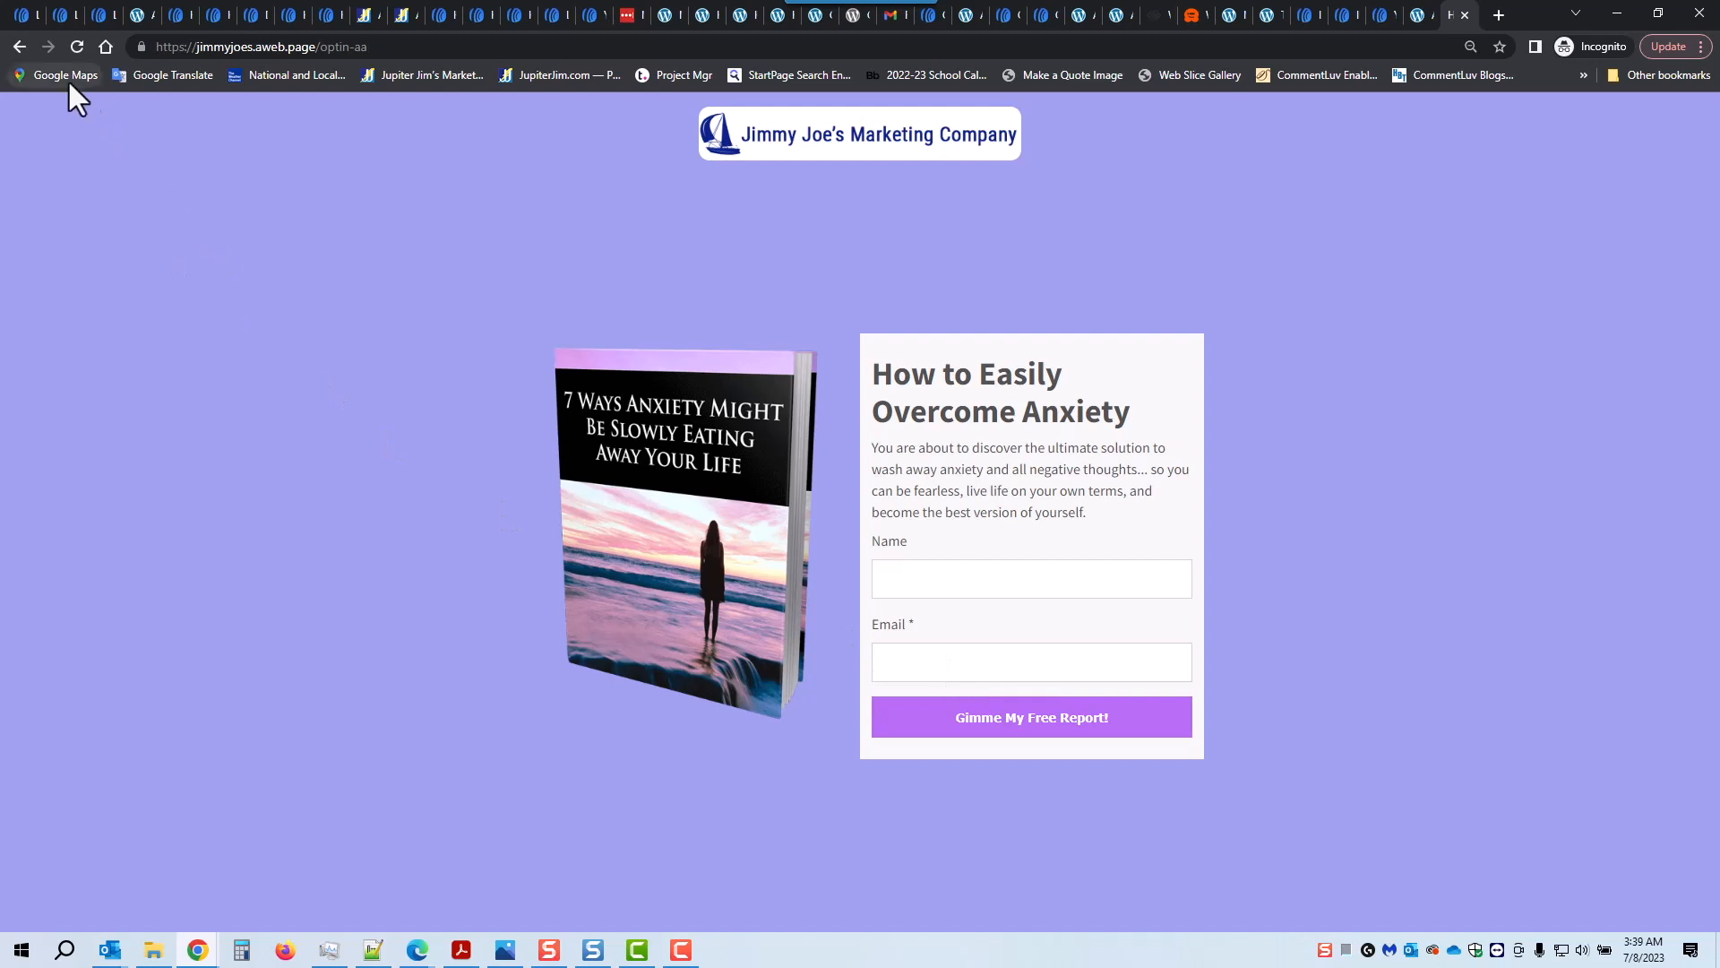
pyautogui.click(17, 16)
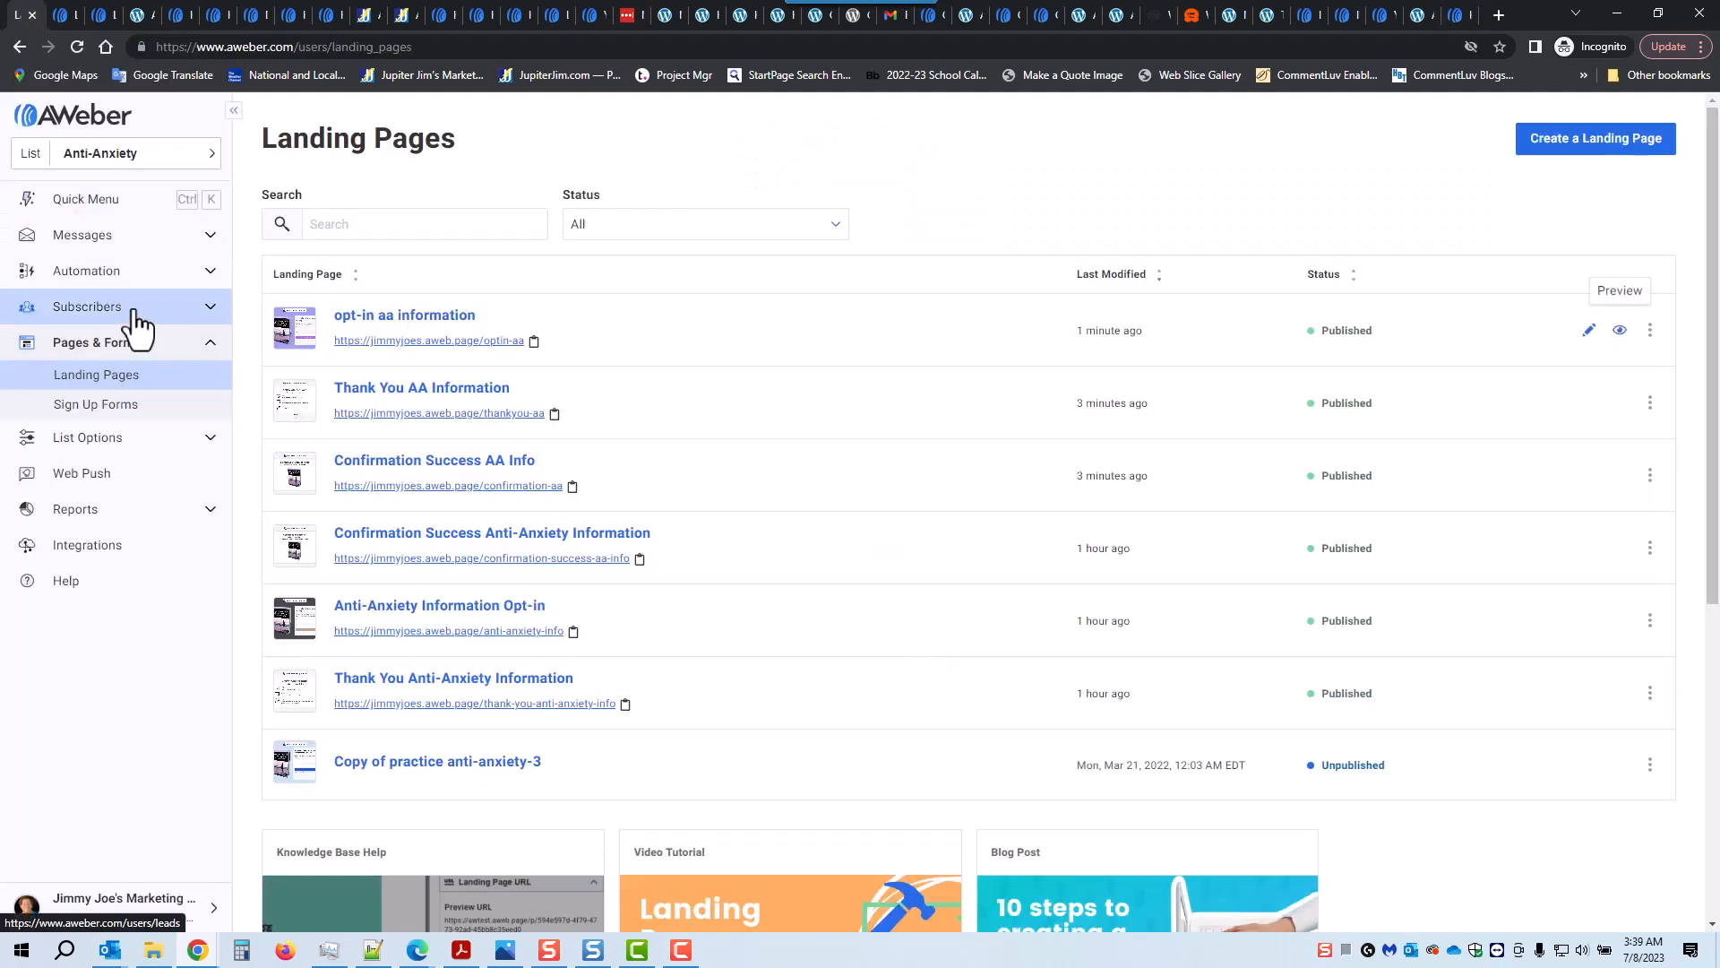
# Step: Select all subscribers on the Subscribers page and delete them
pyautogui.click(88, 309)
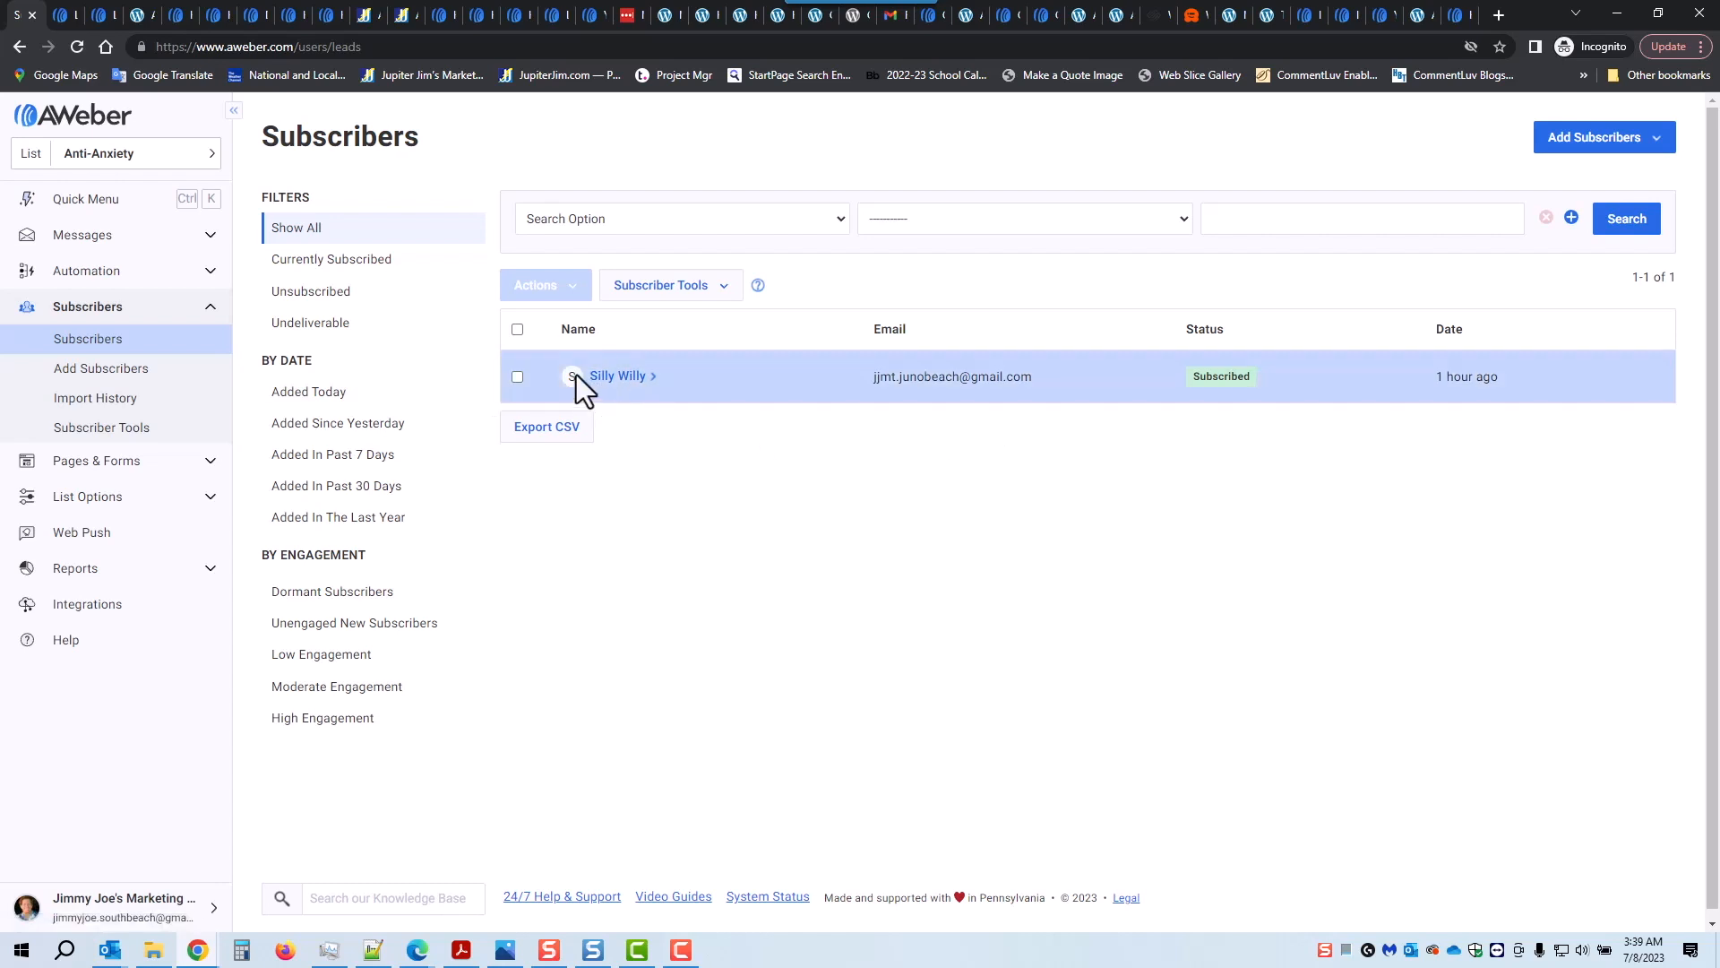
pyautogui.click(517, 330)
pyautogui.click(564, 294)
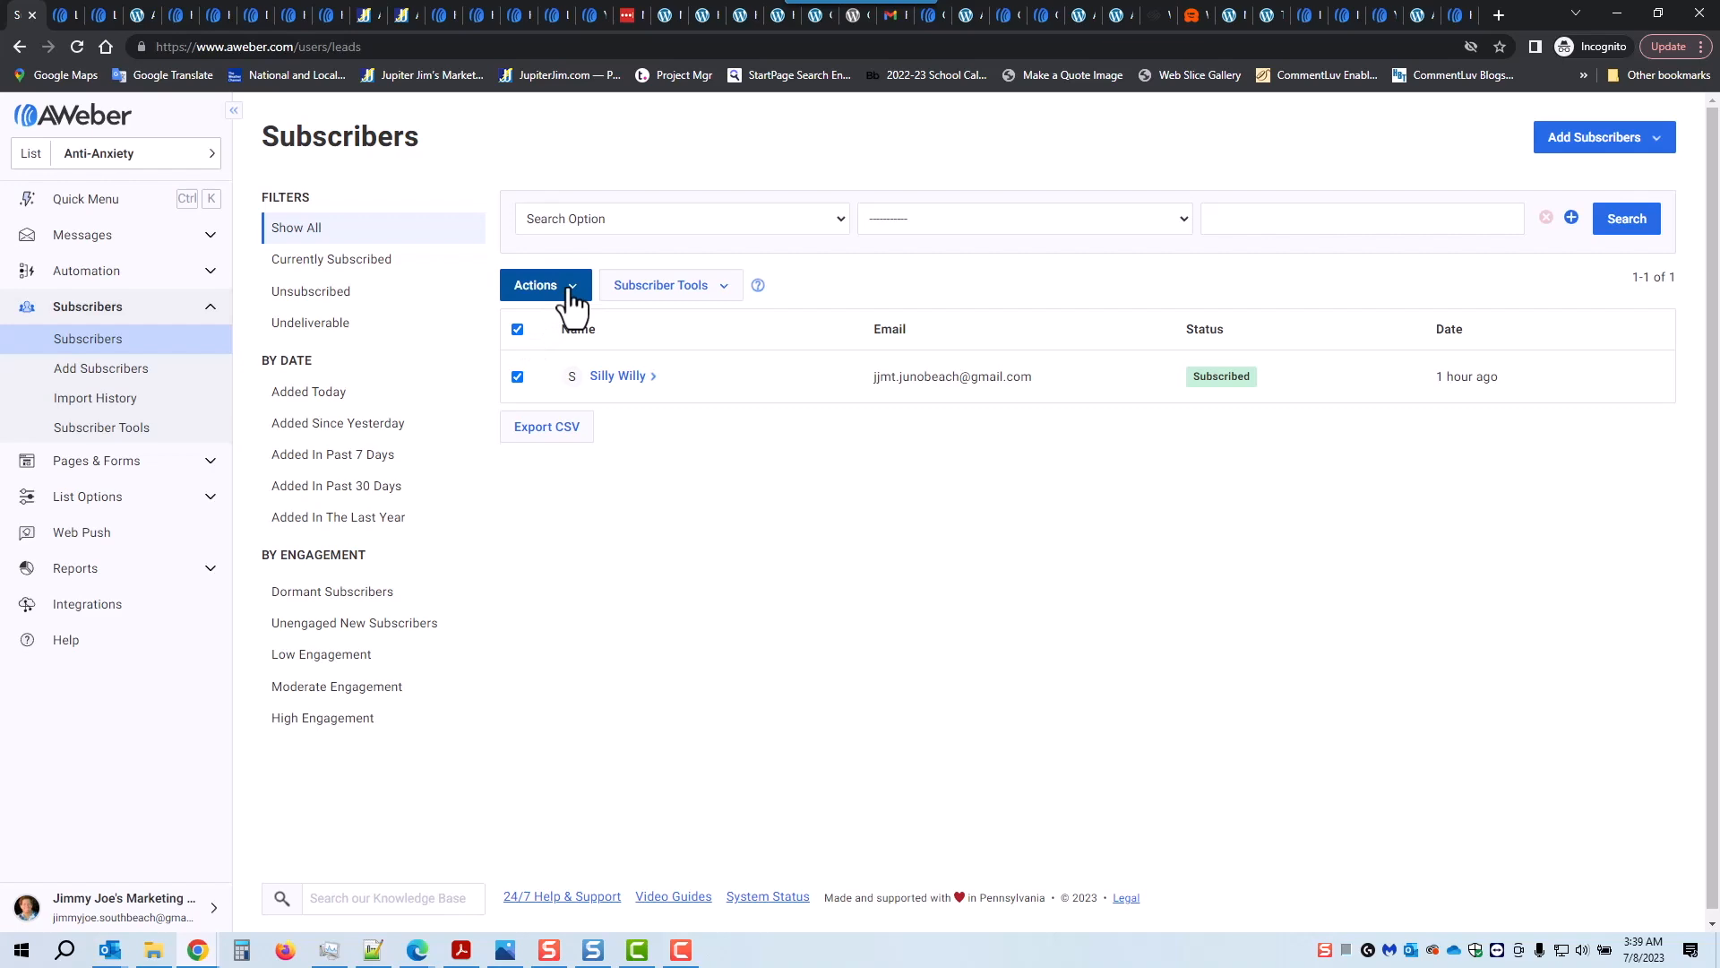
pyautogui.click(530, 353)
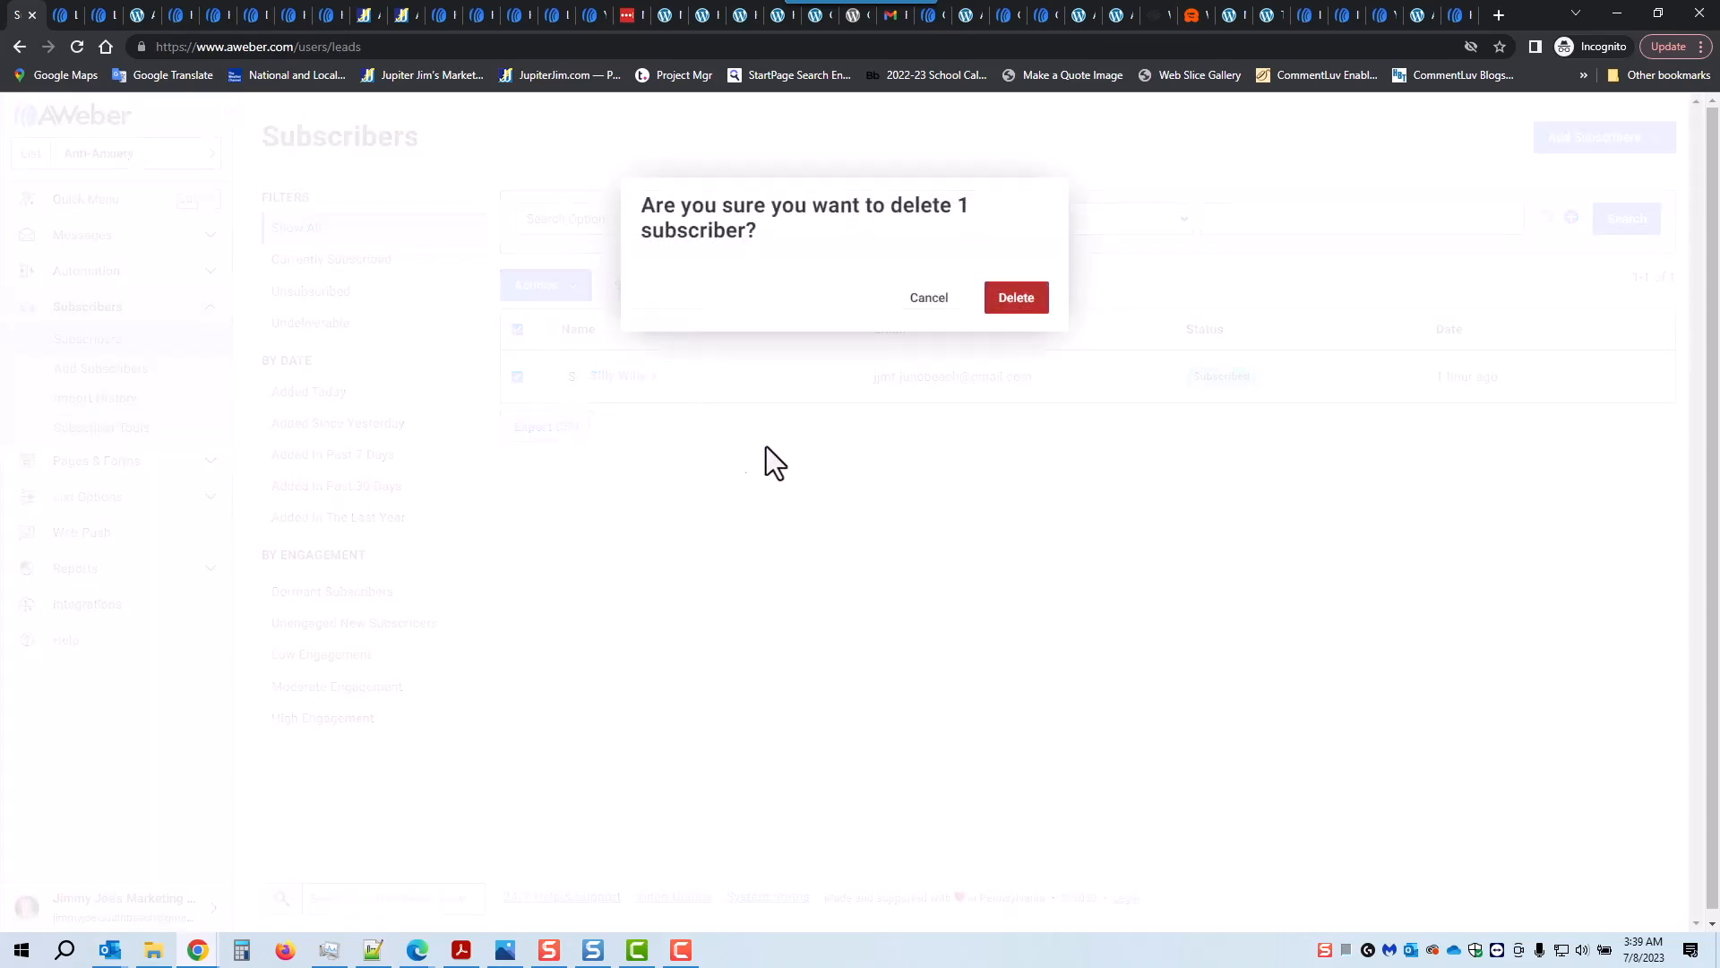
pyautogui.click(1005, 297)
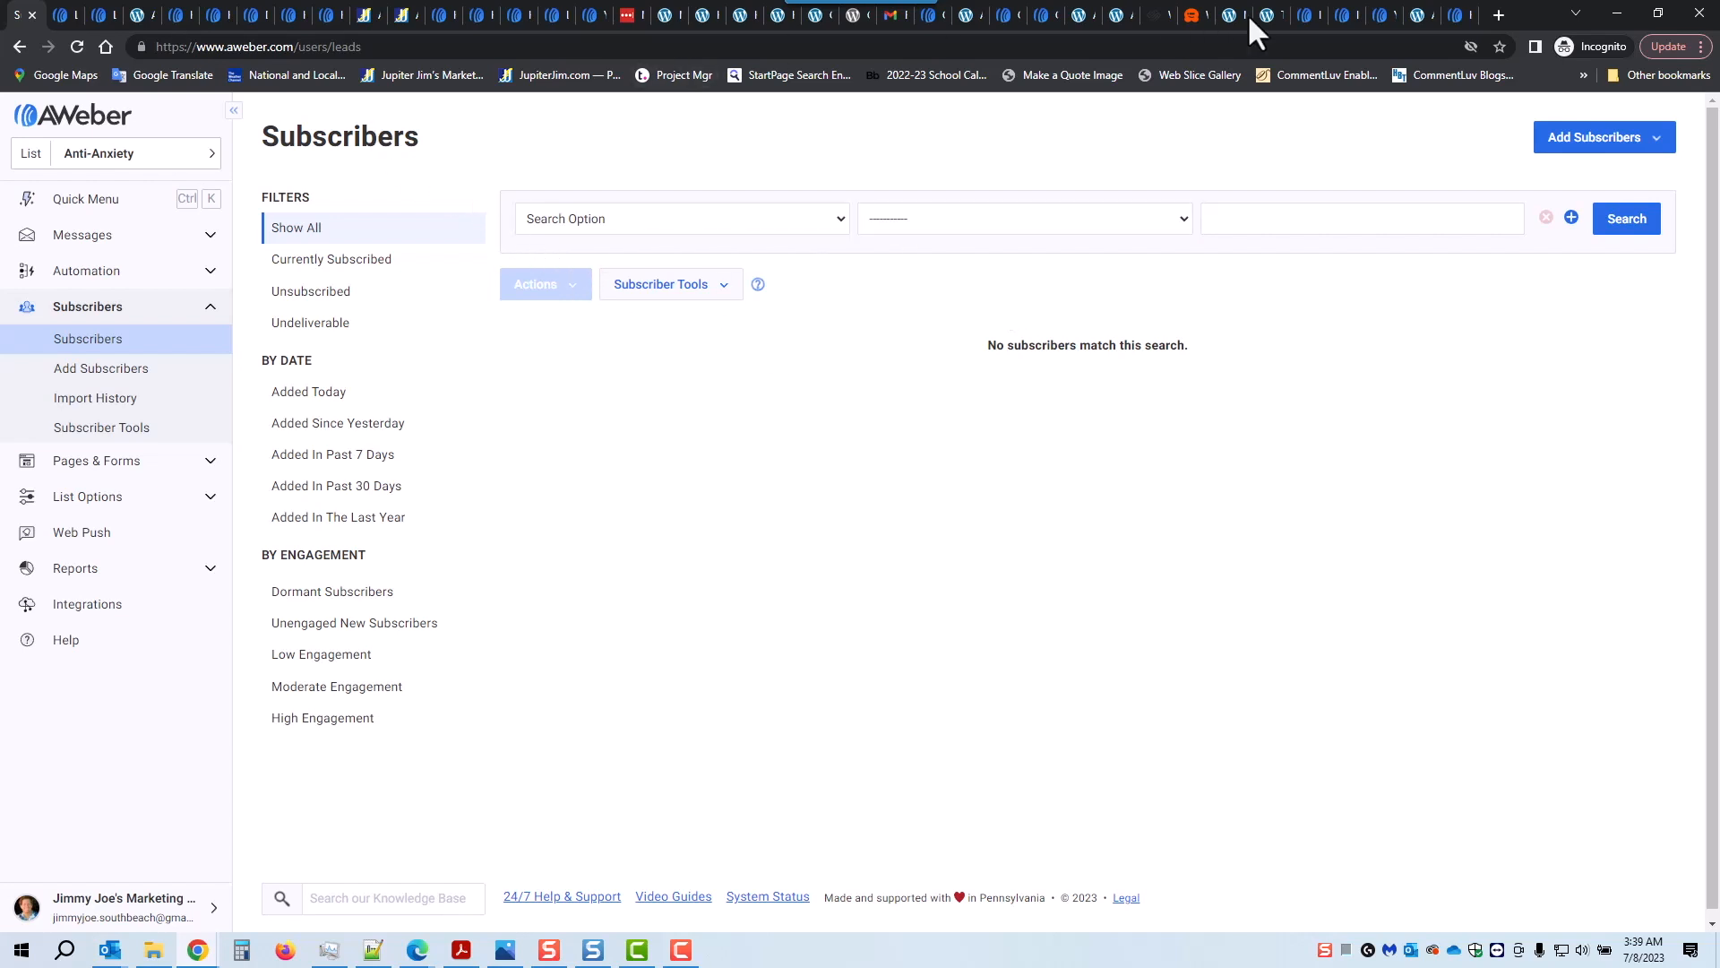
pyautogui.click(1454, 15)
# Step: Enter a test subscriber's name and e-mail address in the live optin-aa form
pyautogui.click(920, 580)
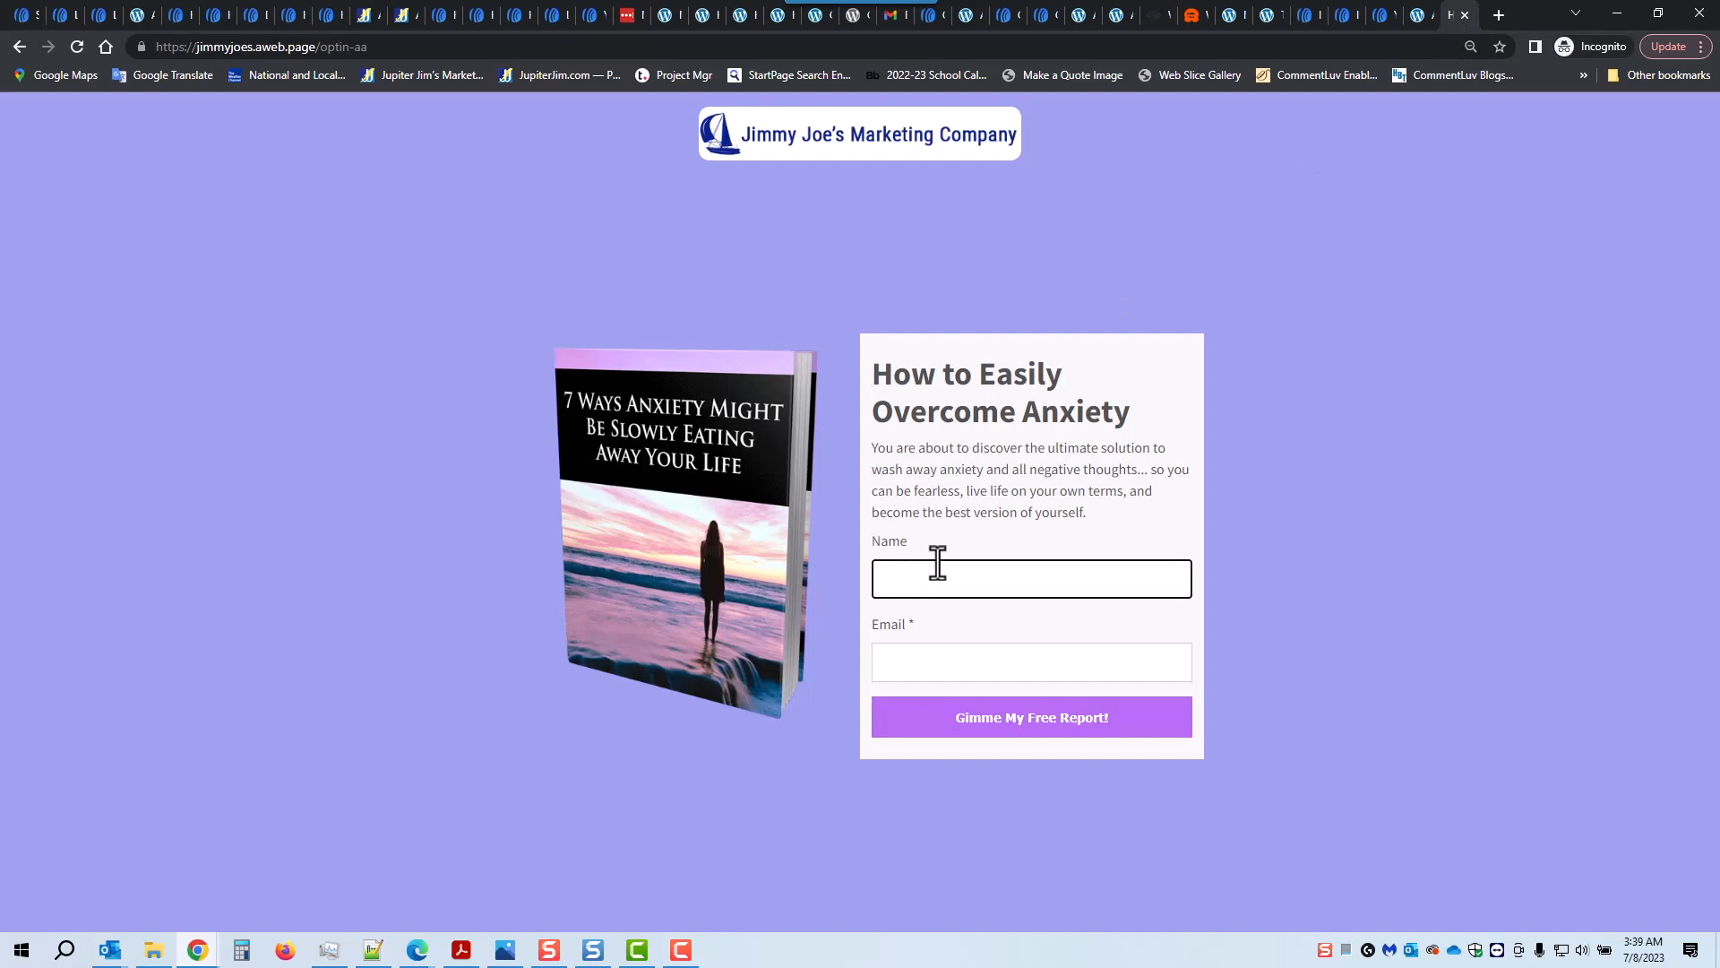
pyautogui.write('Rumpelstiltskin')
pyautogui.press('Tab')
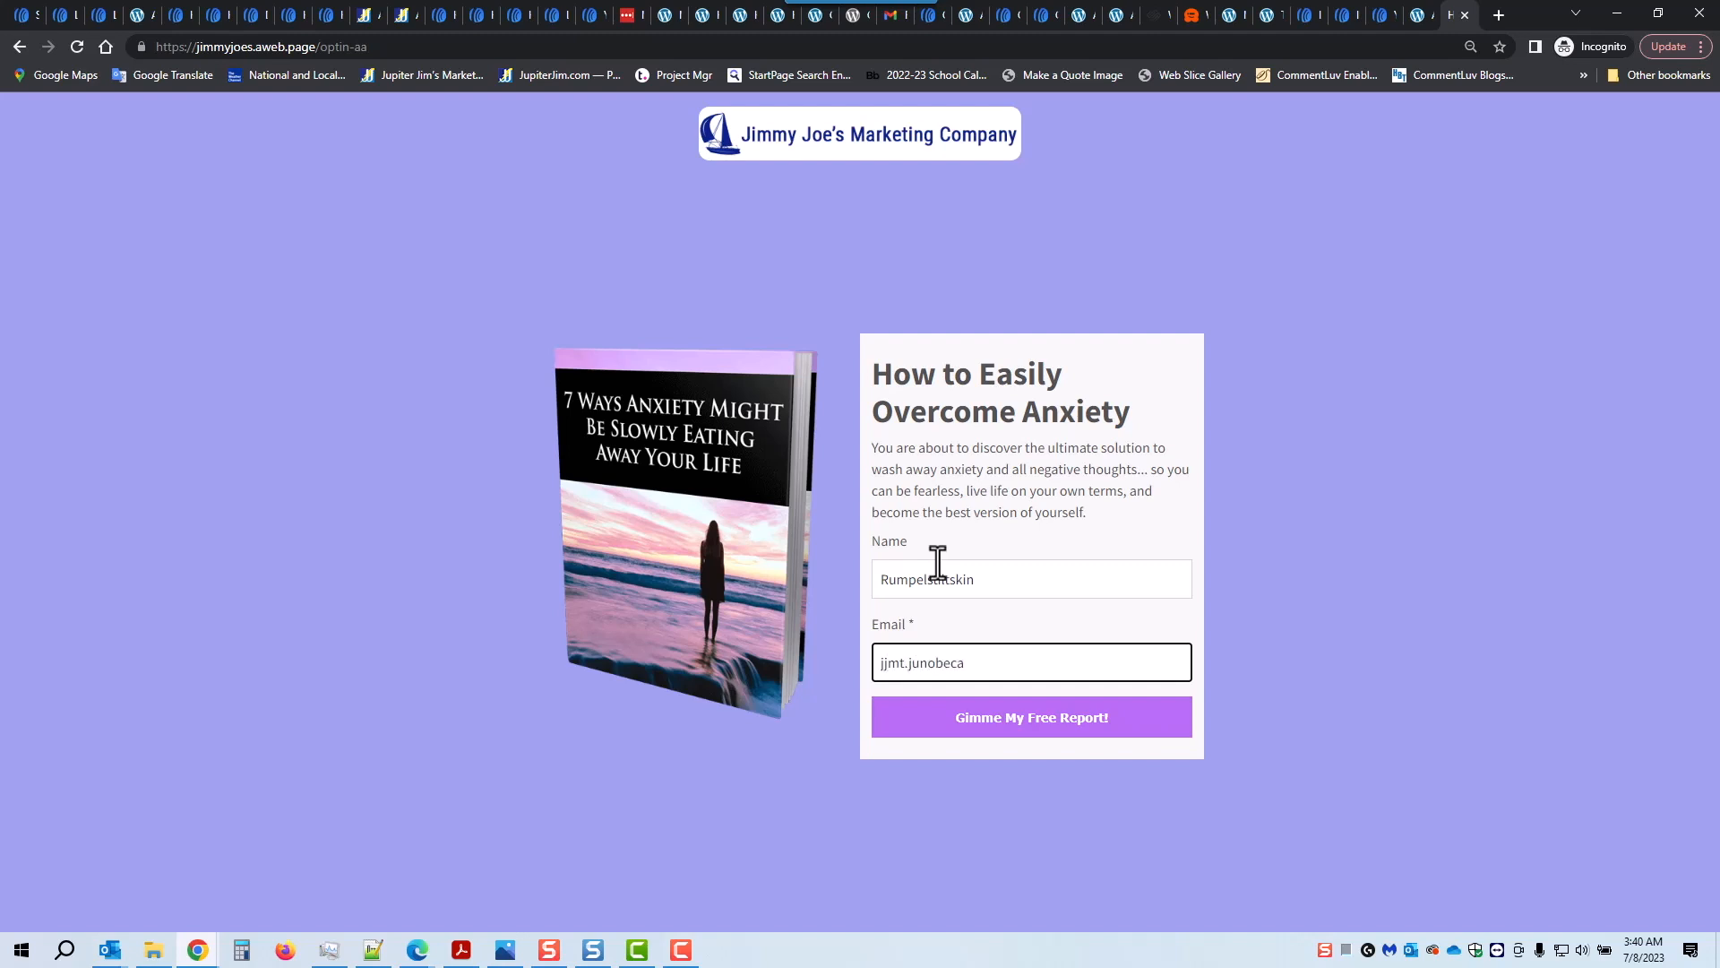
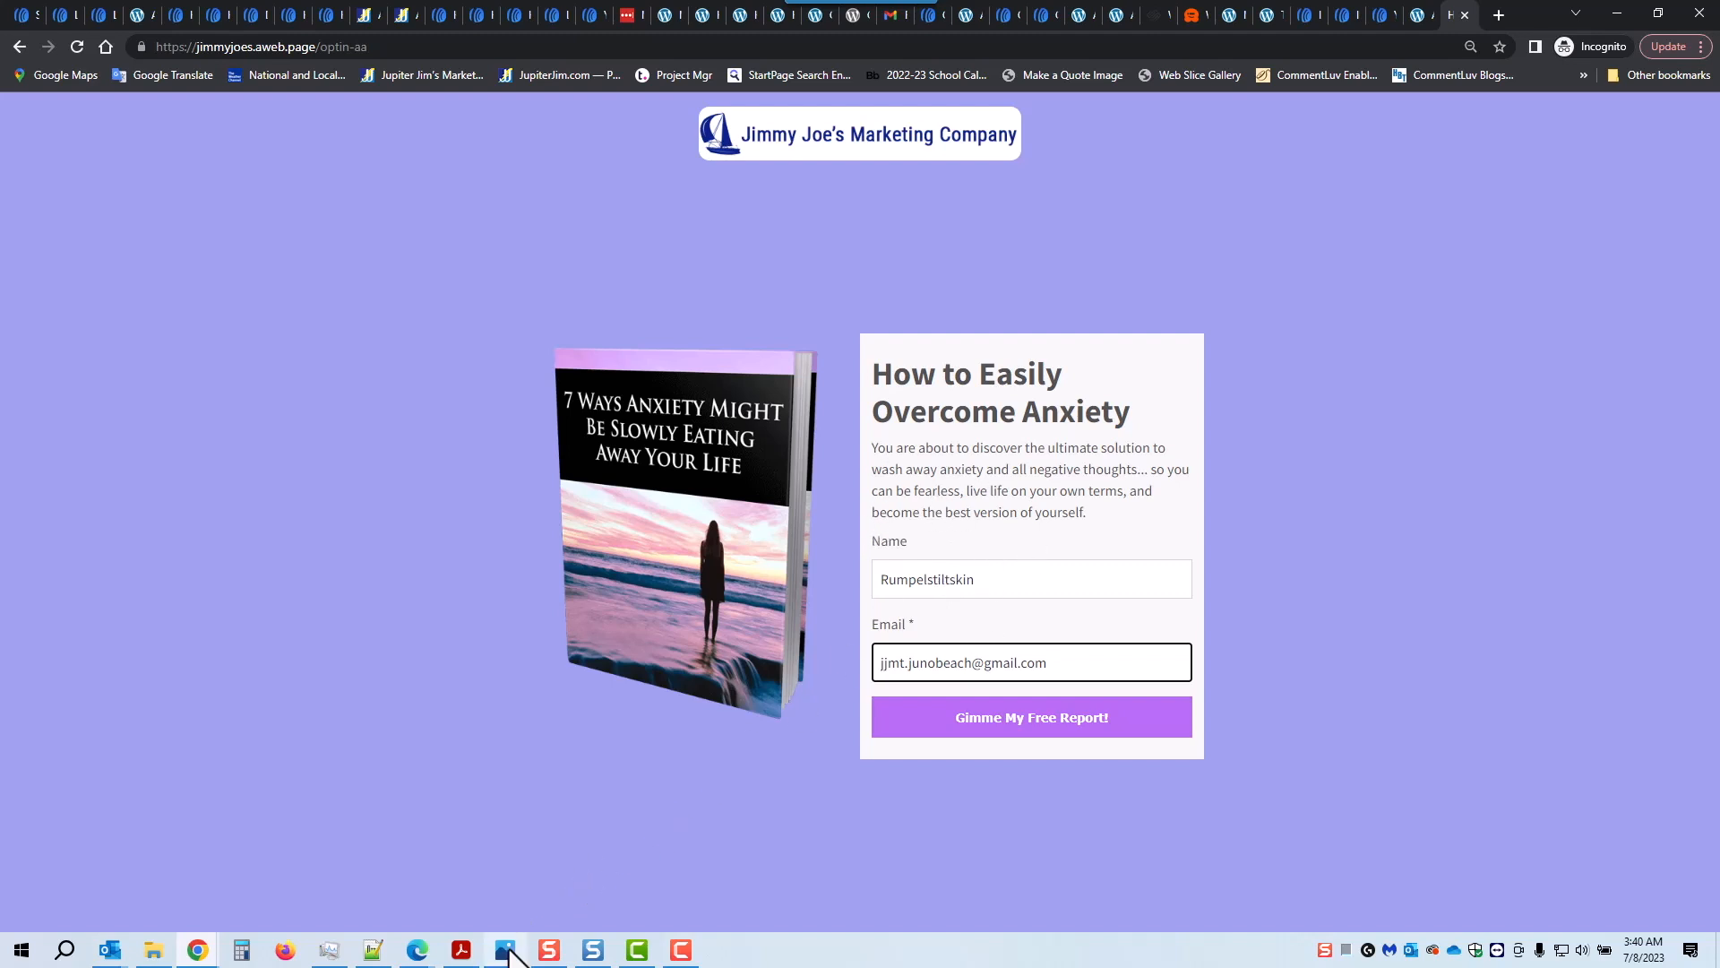
pyautogui.click(507, 950)
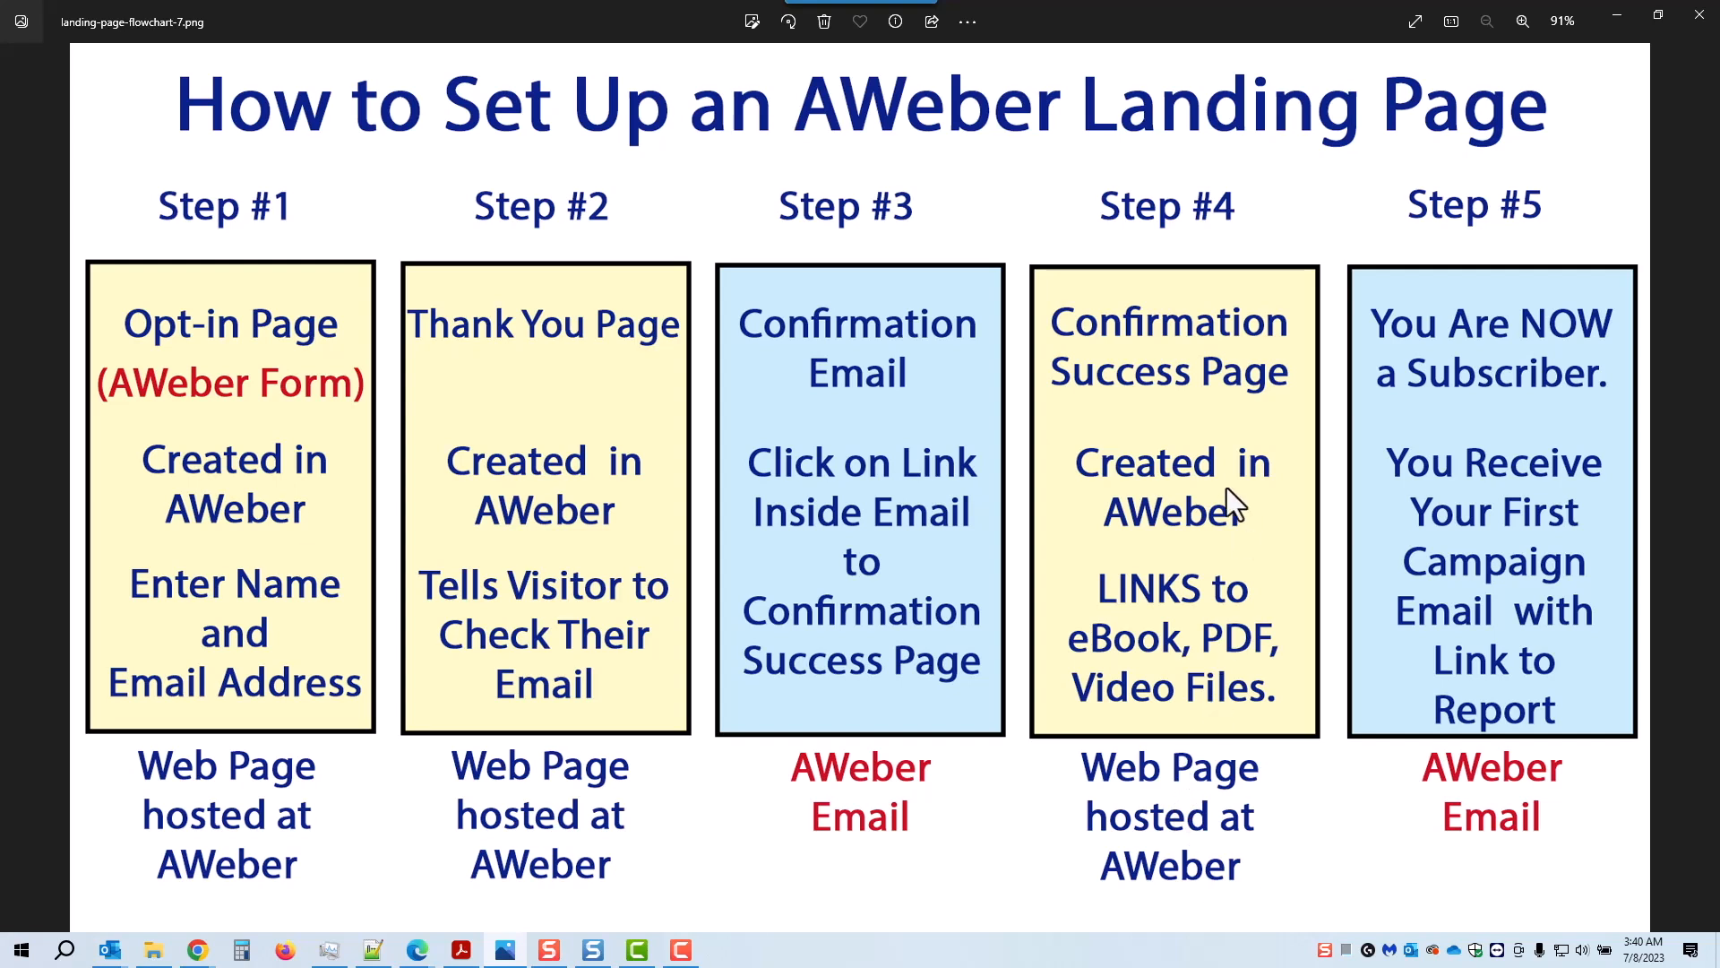
# Step: Submit the form with 'Gimme My Free Report!' to reach the thankyou-aa page
pyautogui.click(1620, 14)
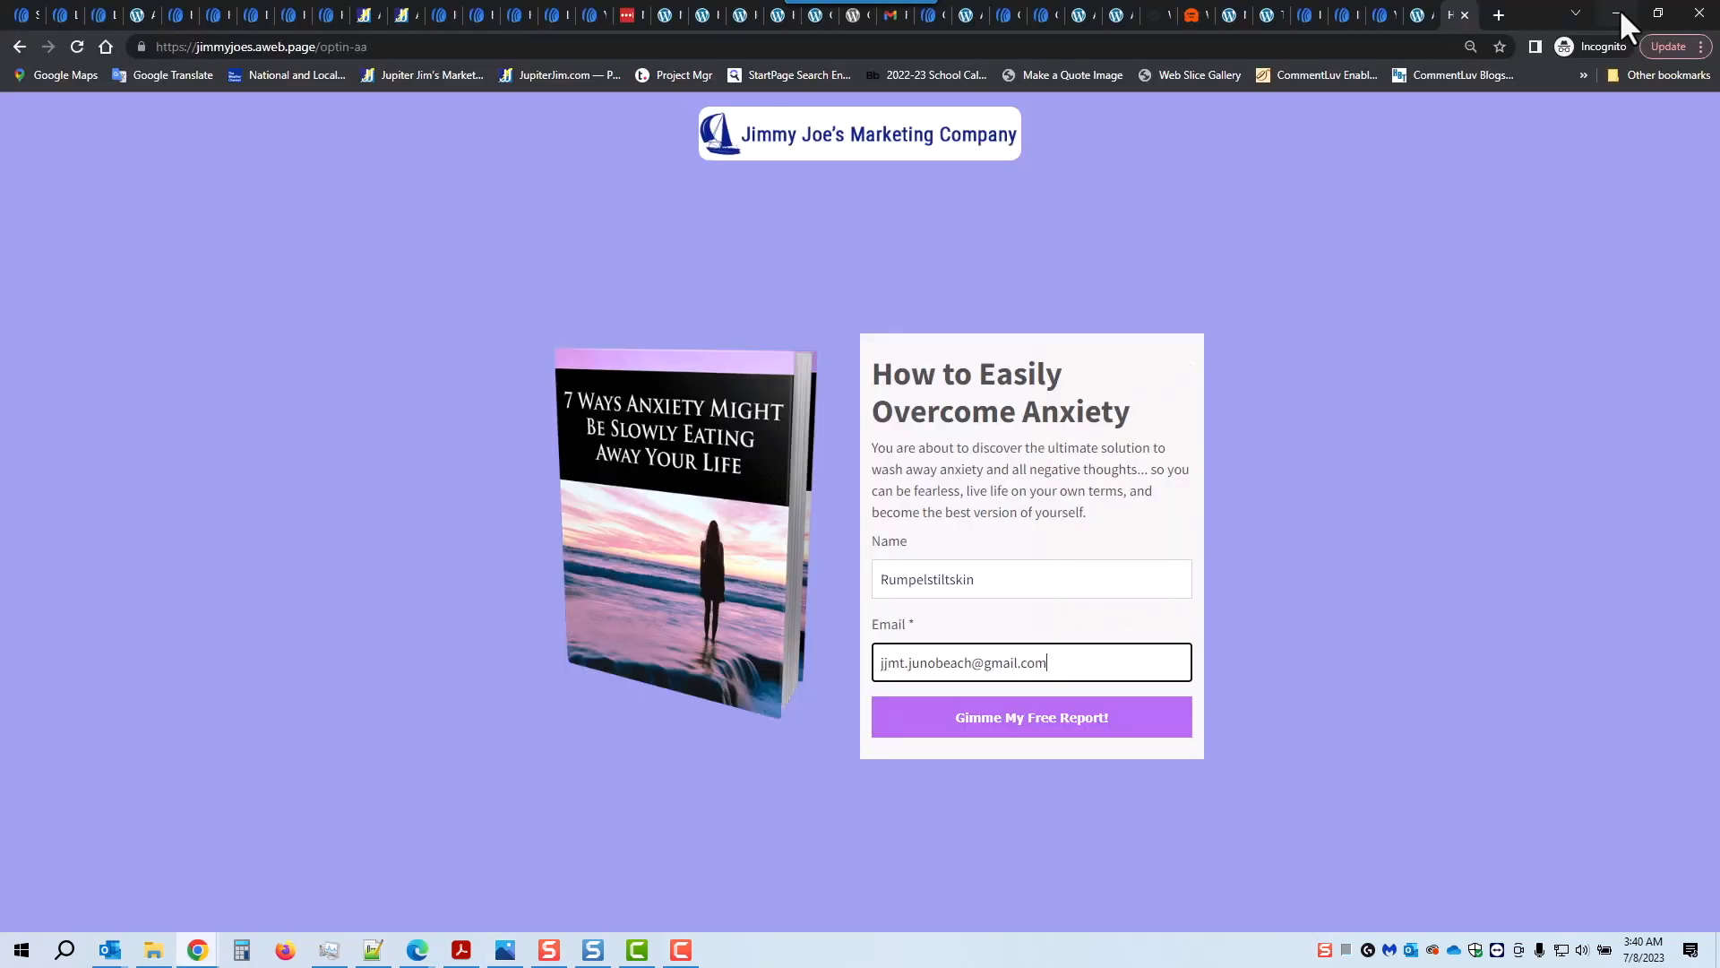
pyautogui.click(1034, 722)
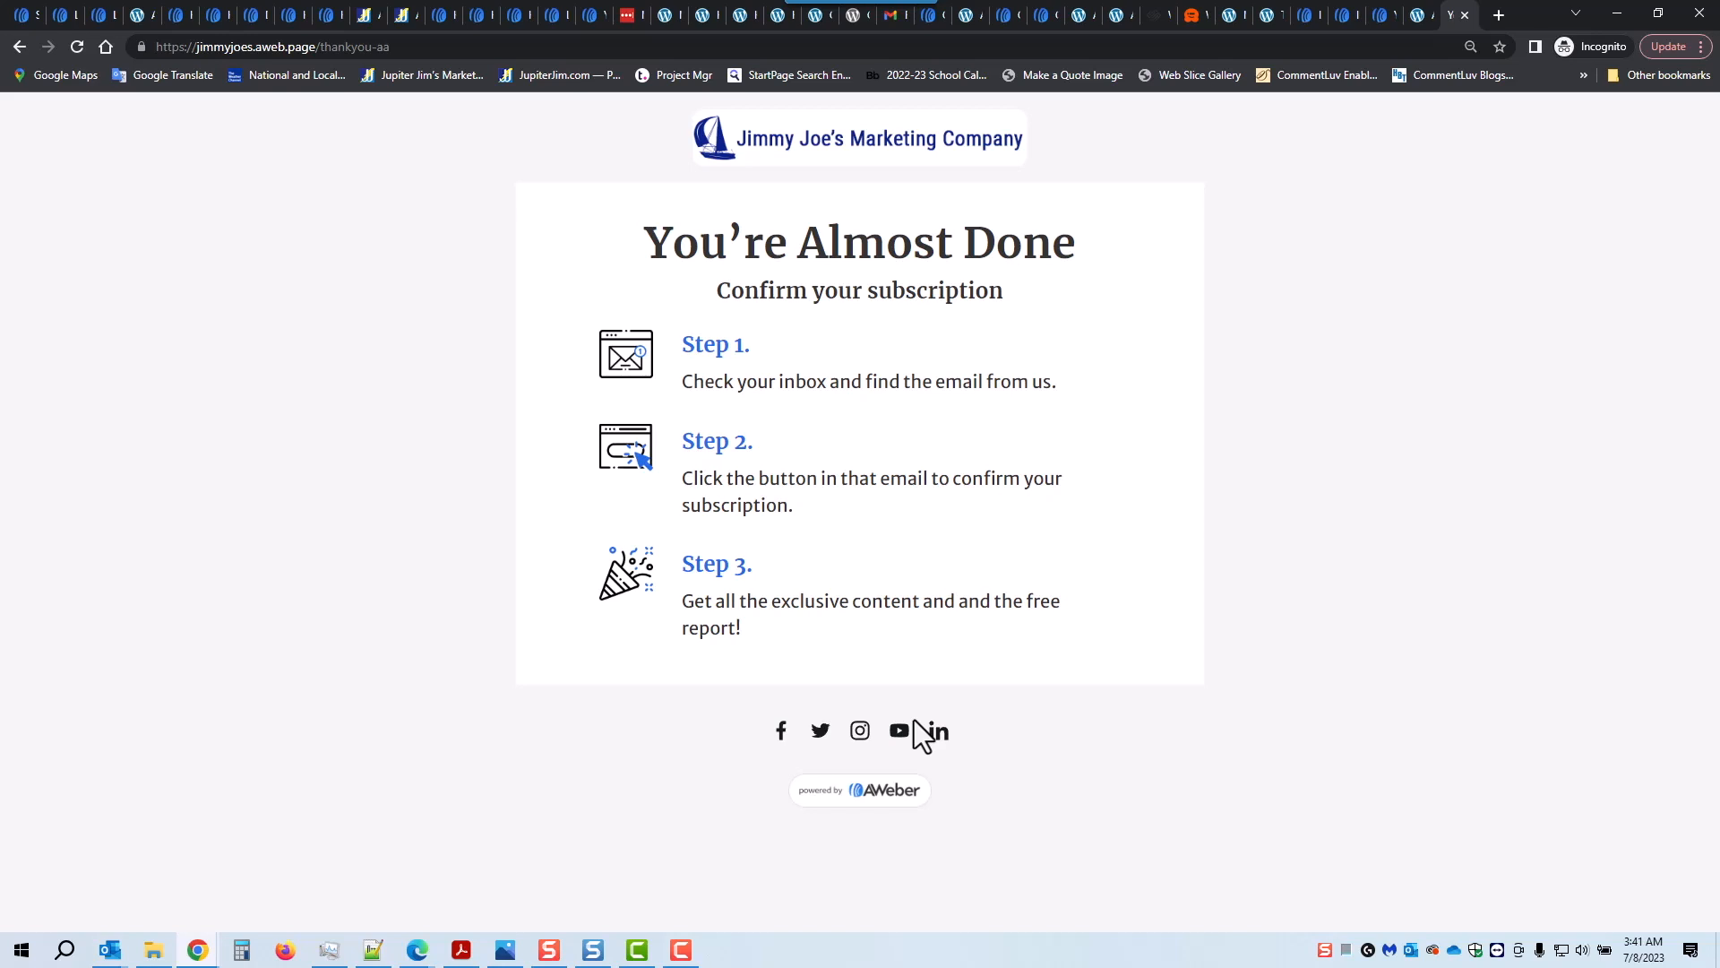
pyautogui.click(885, 18)
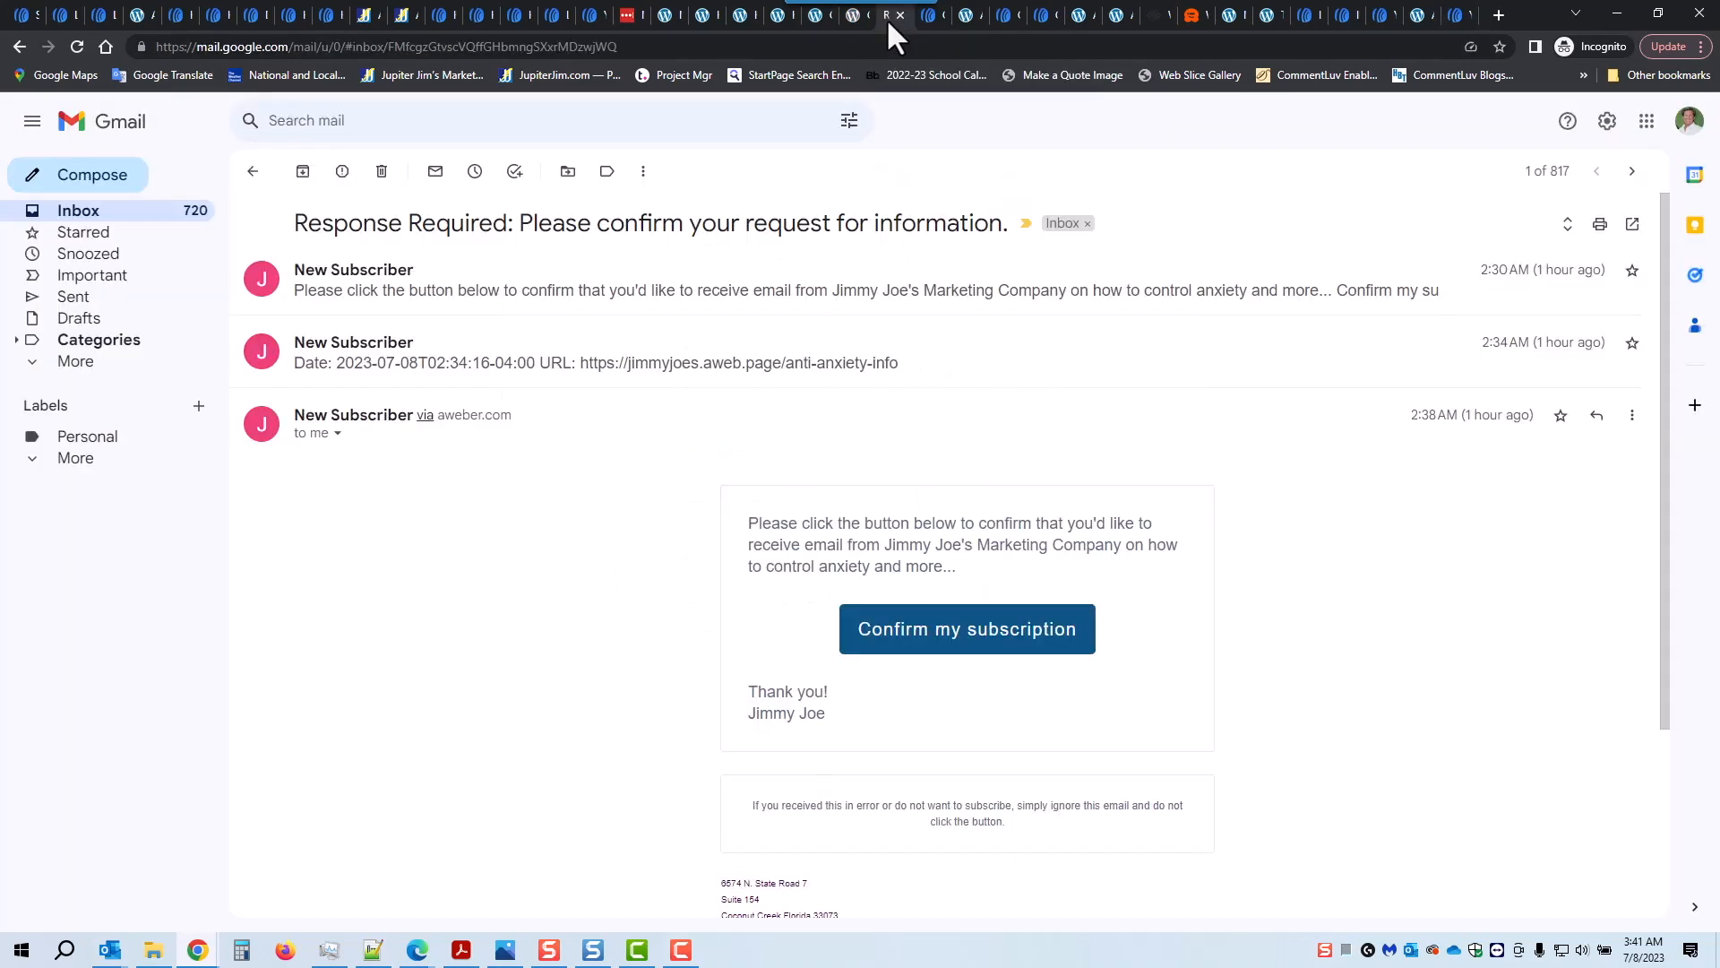
# Step: Open the newest Response Required email in Gmail and click 'Confirm my subscription'
pyautogui.click(76, 214)
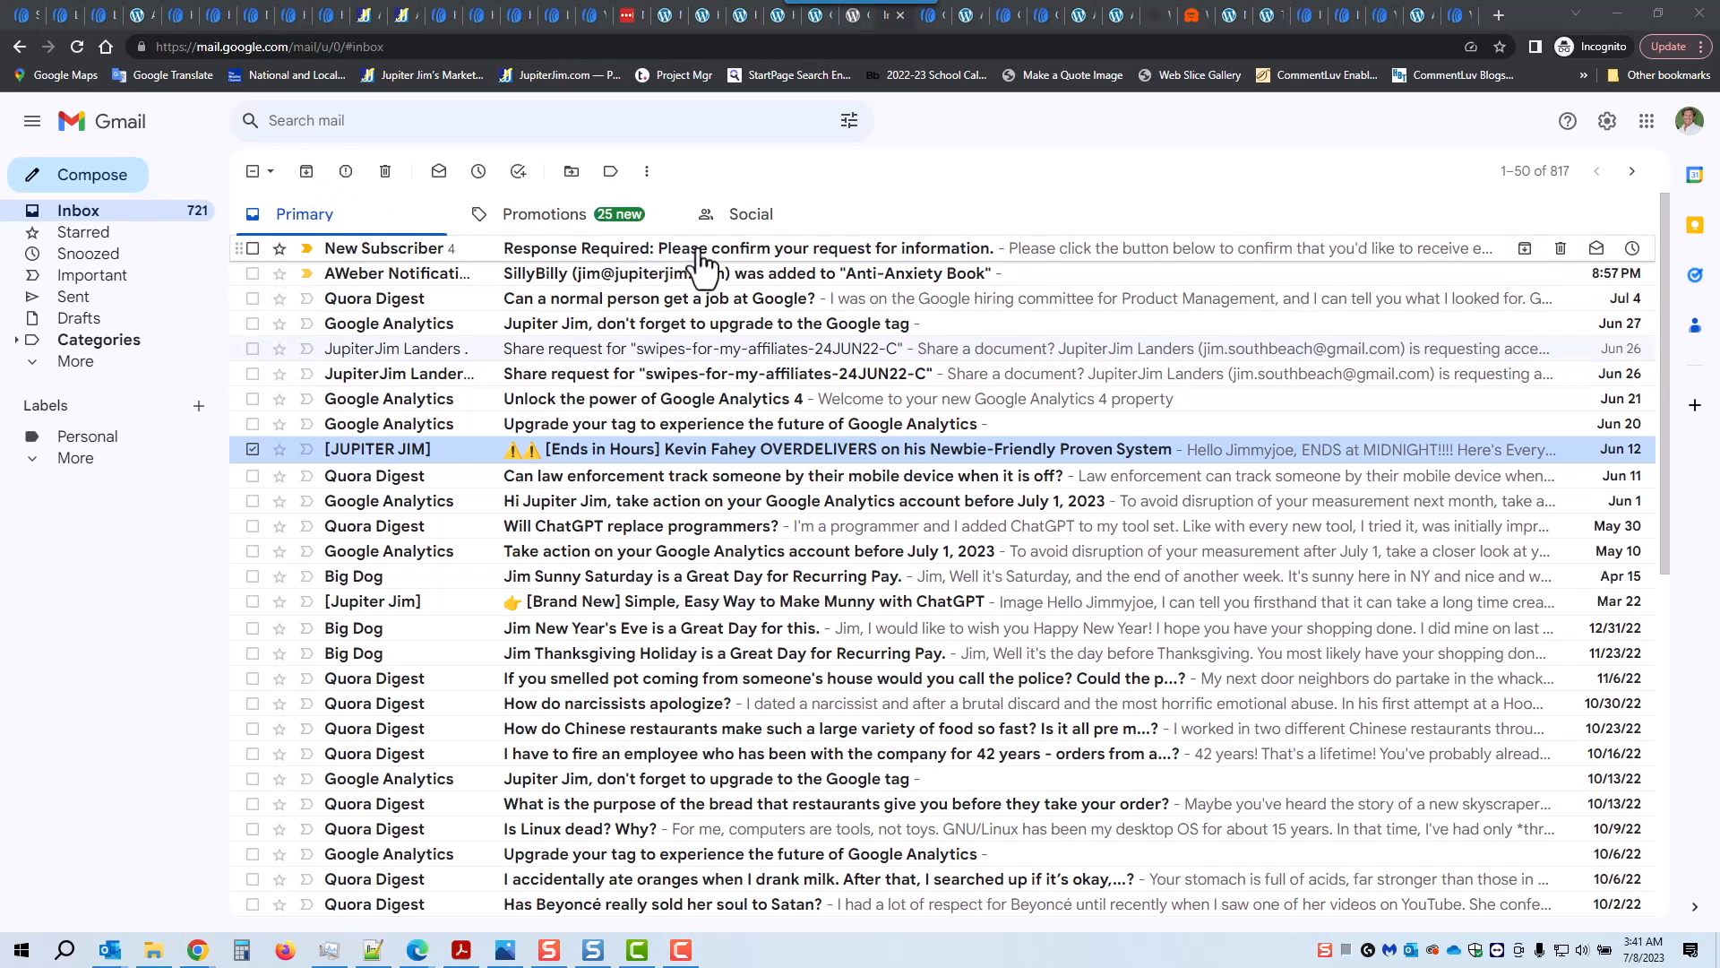
pyautogui.click(781, 260)
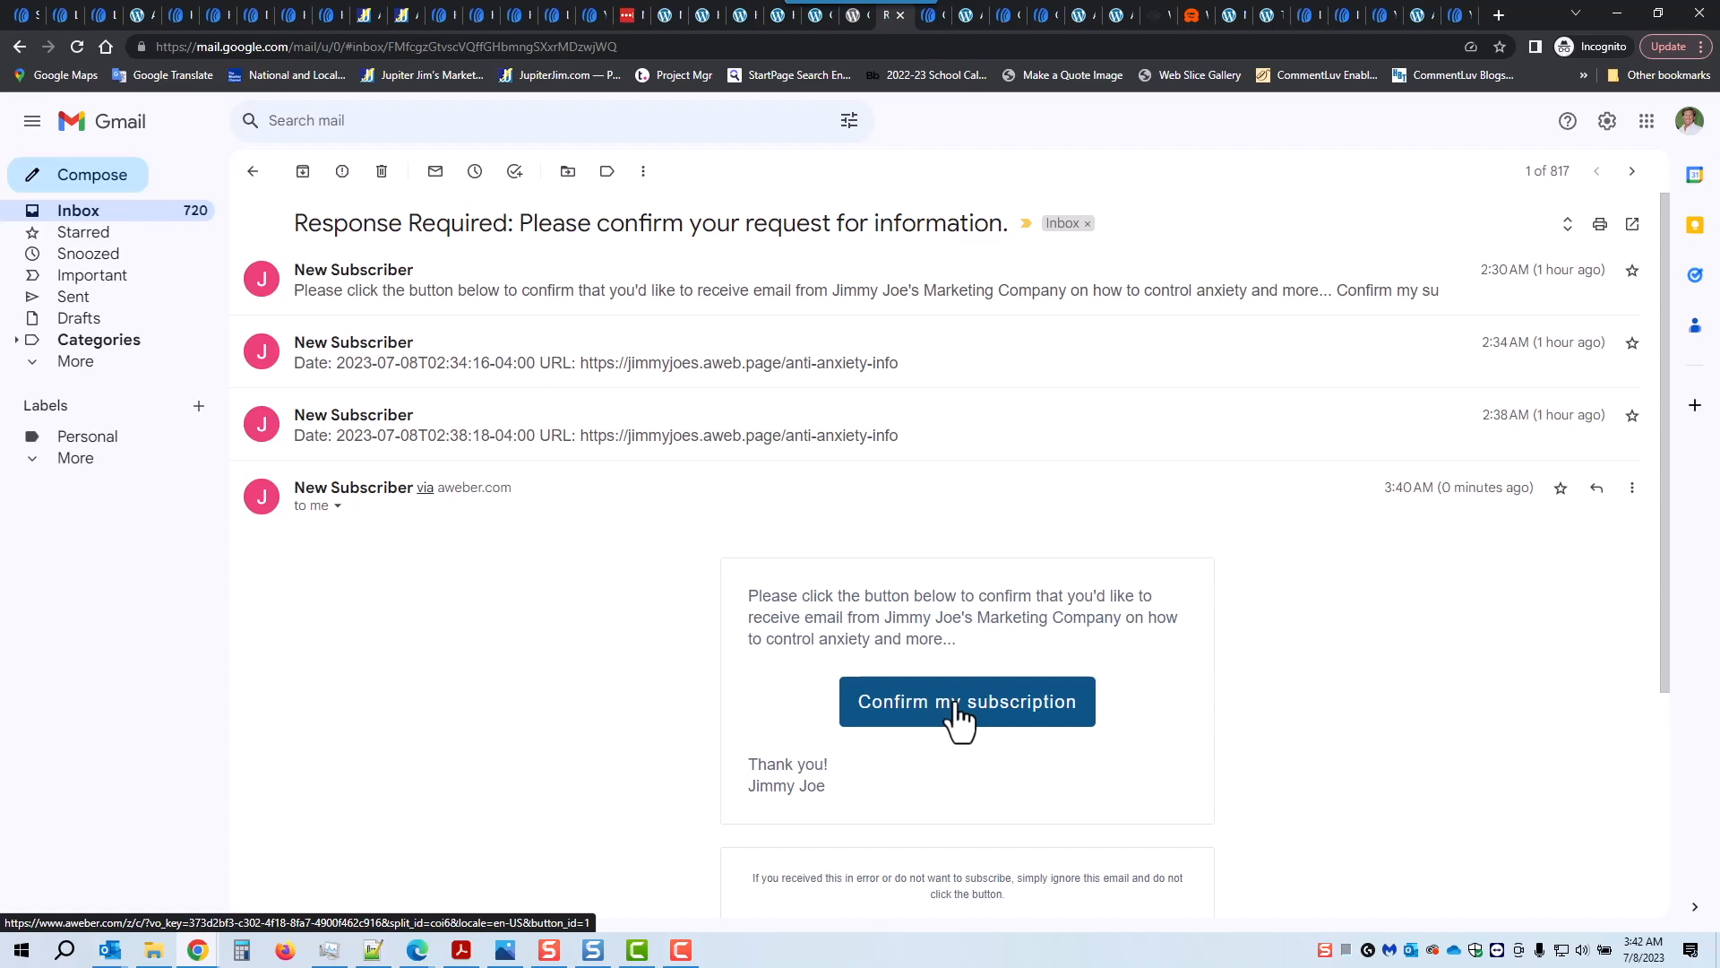
pyautogui.click(505, 950)
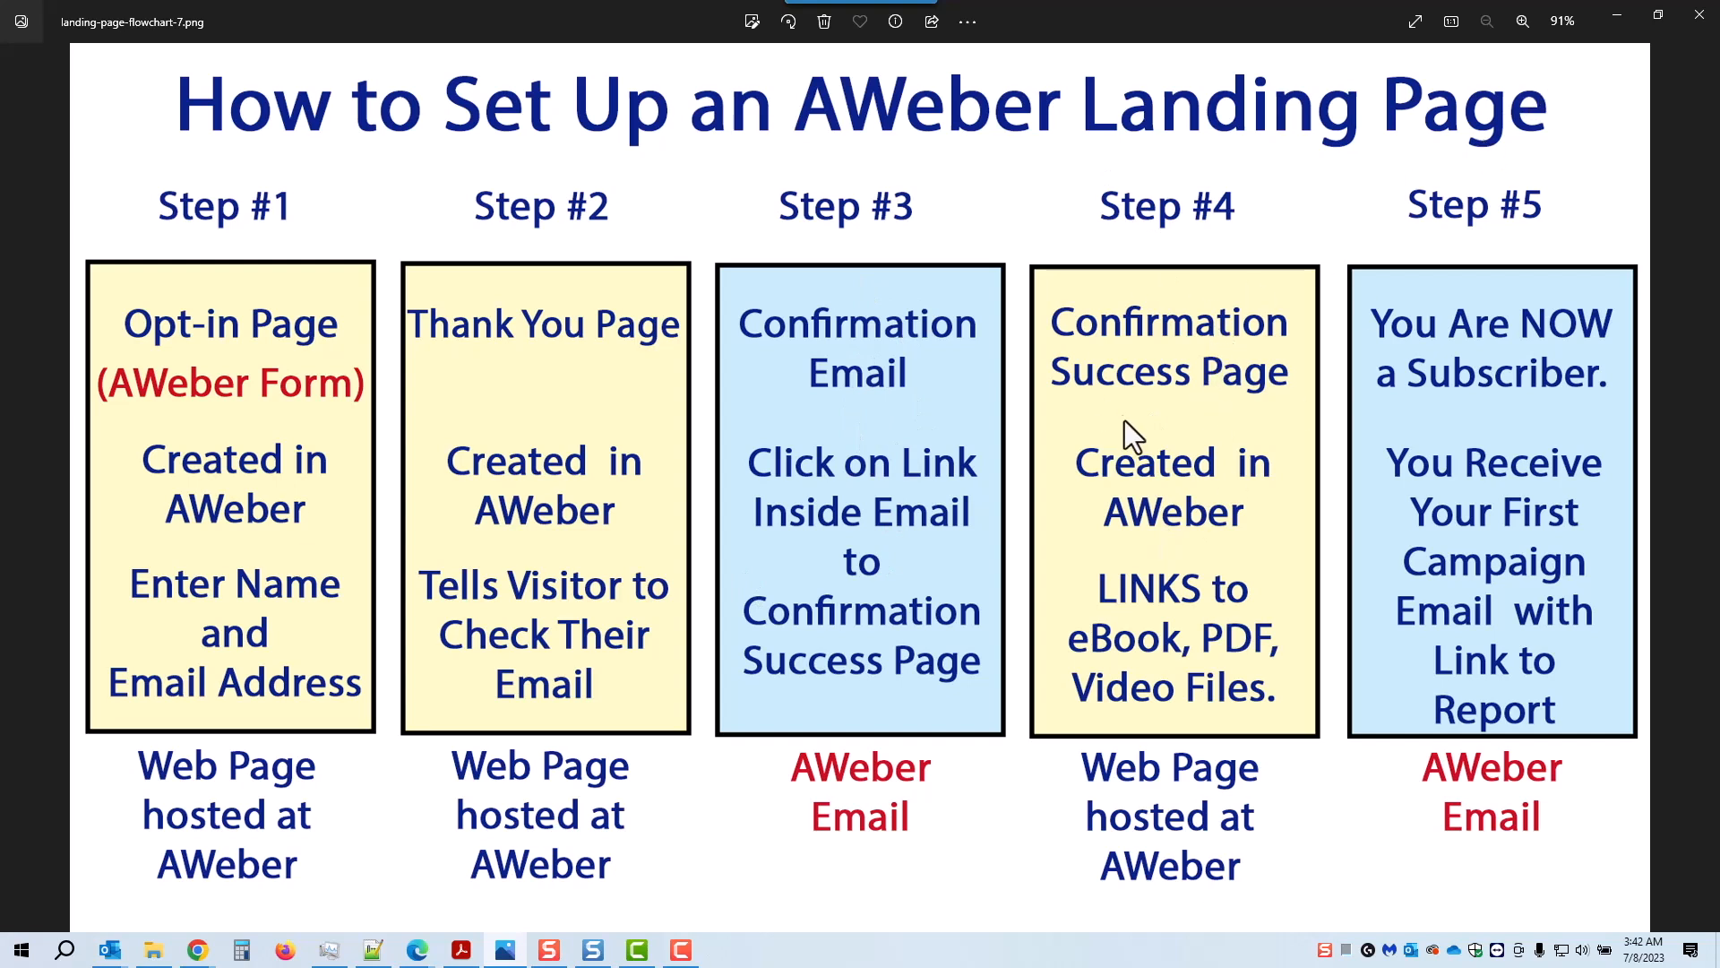
pyautogui.click(1614, 16)
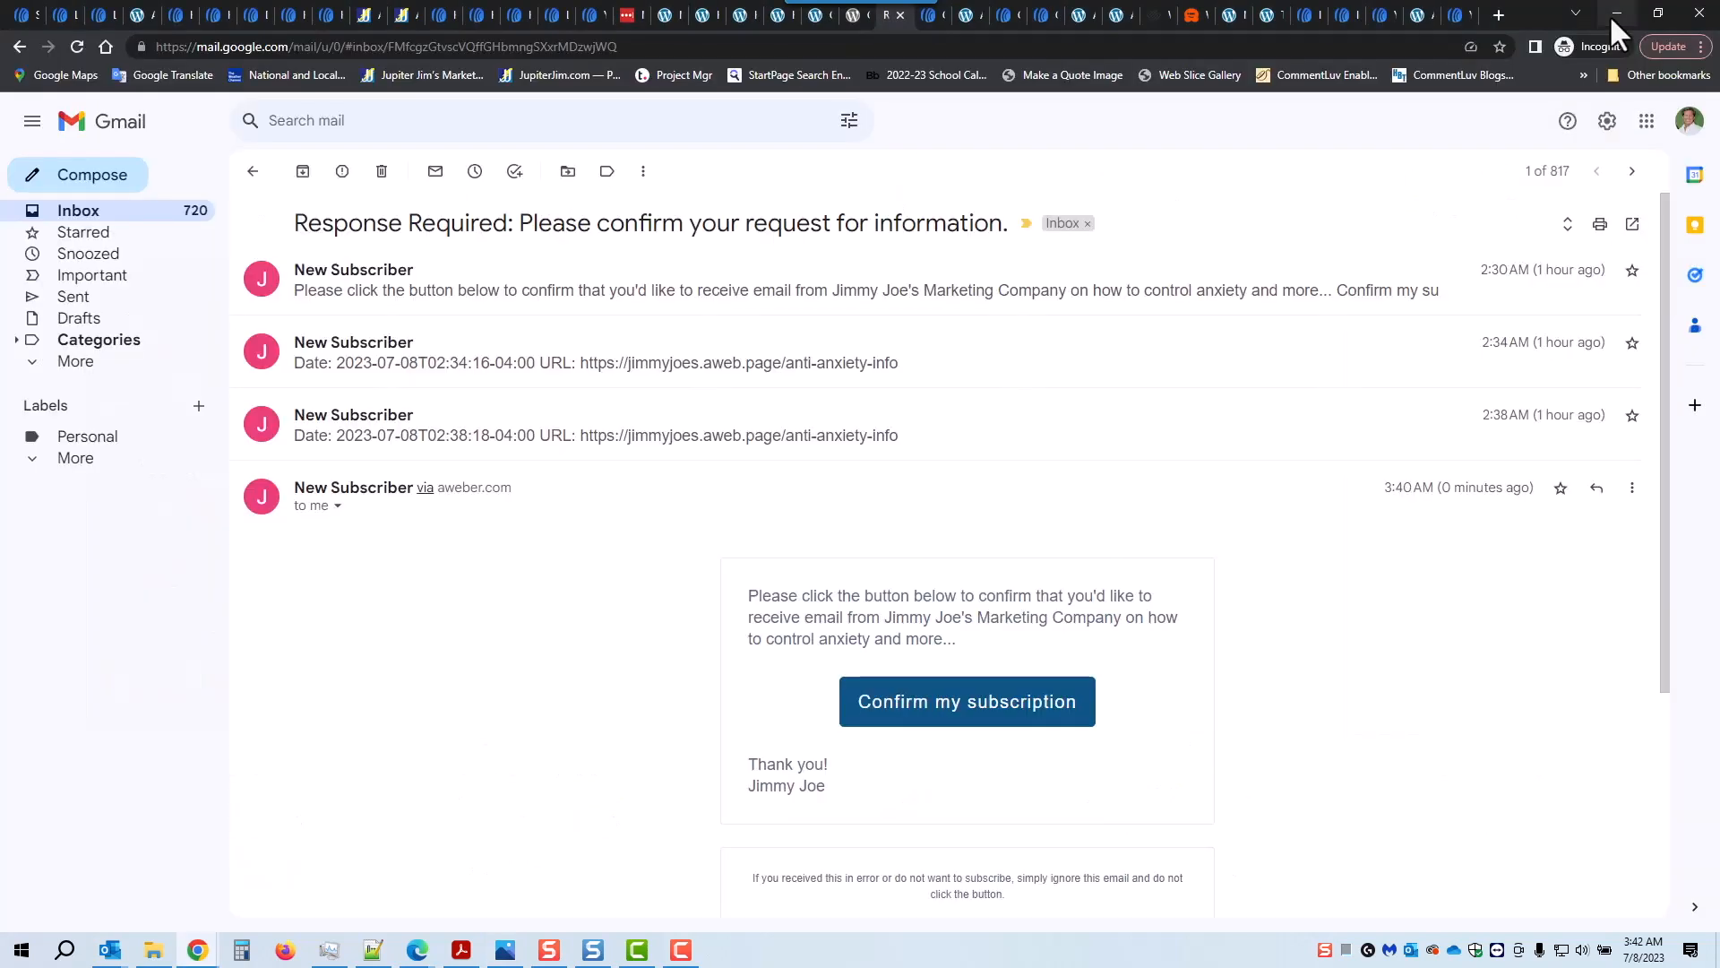
pyautogui.click(940, 716)
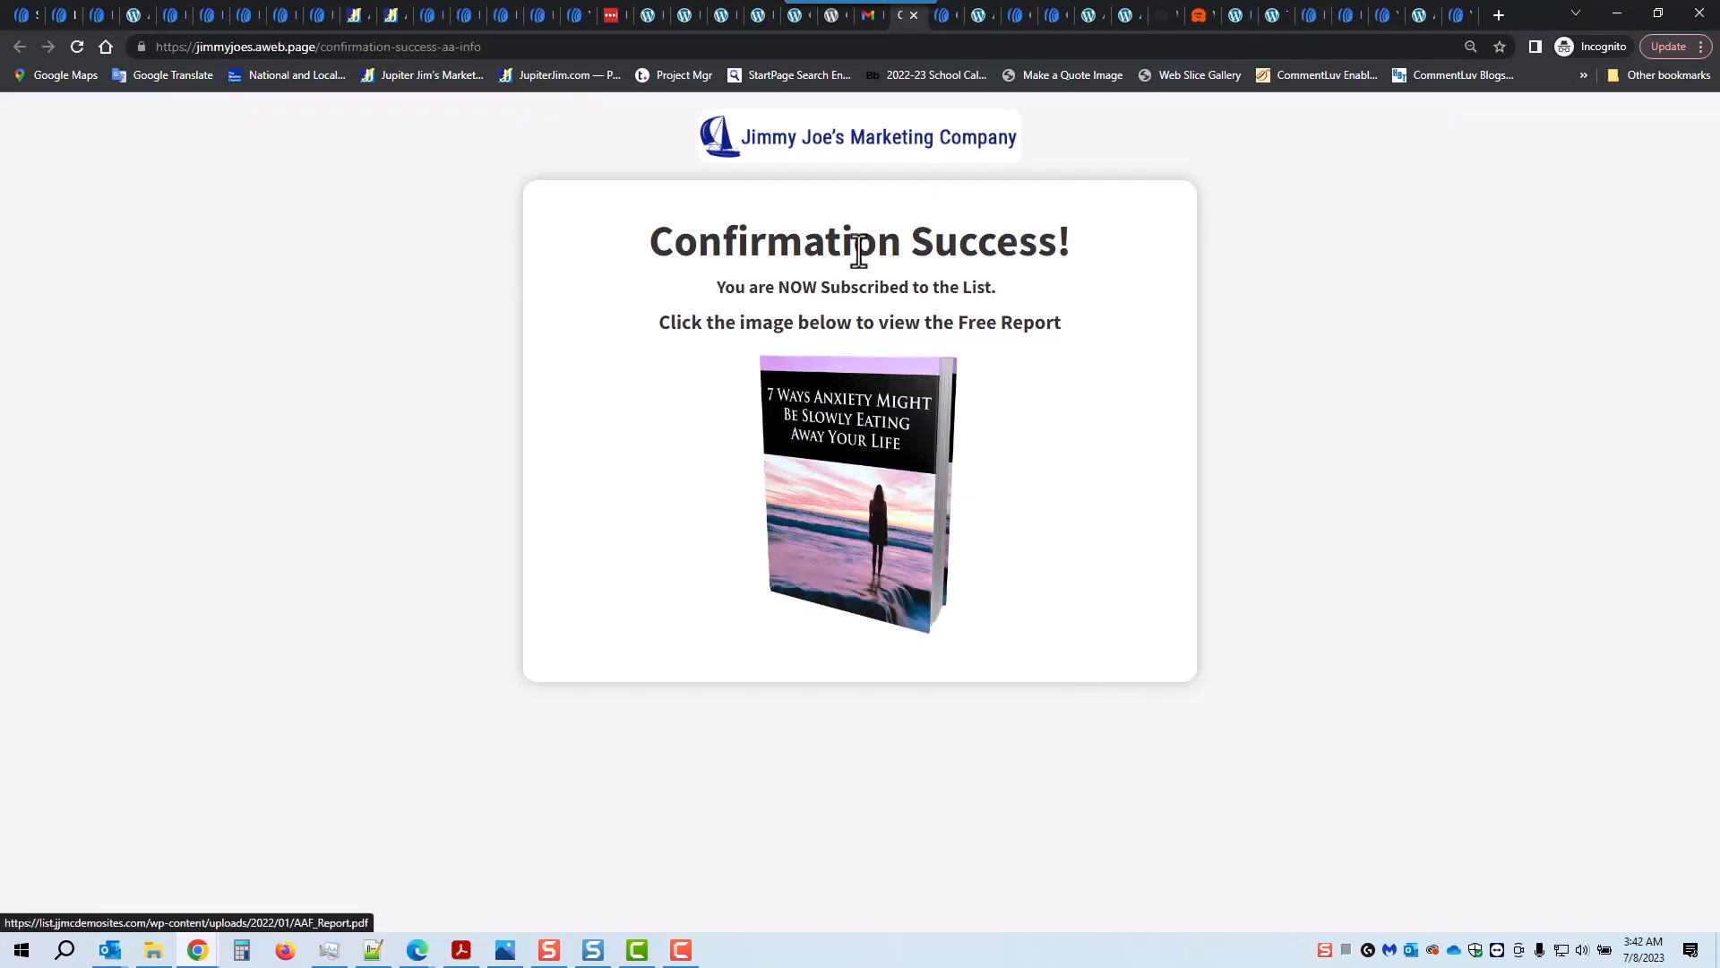
# Step: Open AAF_Report.pdf from the book image, view pages 2 and 3, then return to AWeber
pyautogui.click(854, 499)
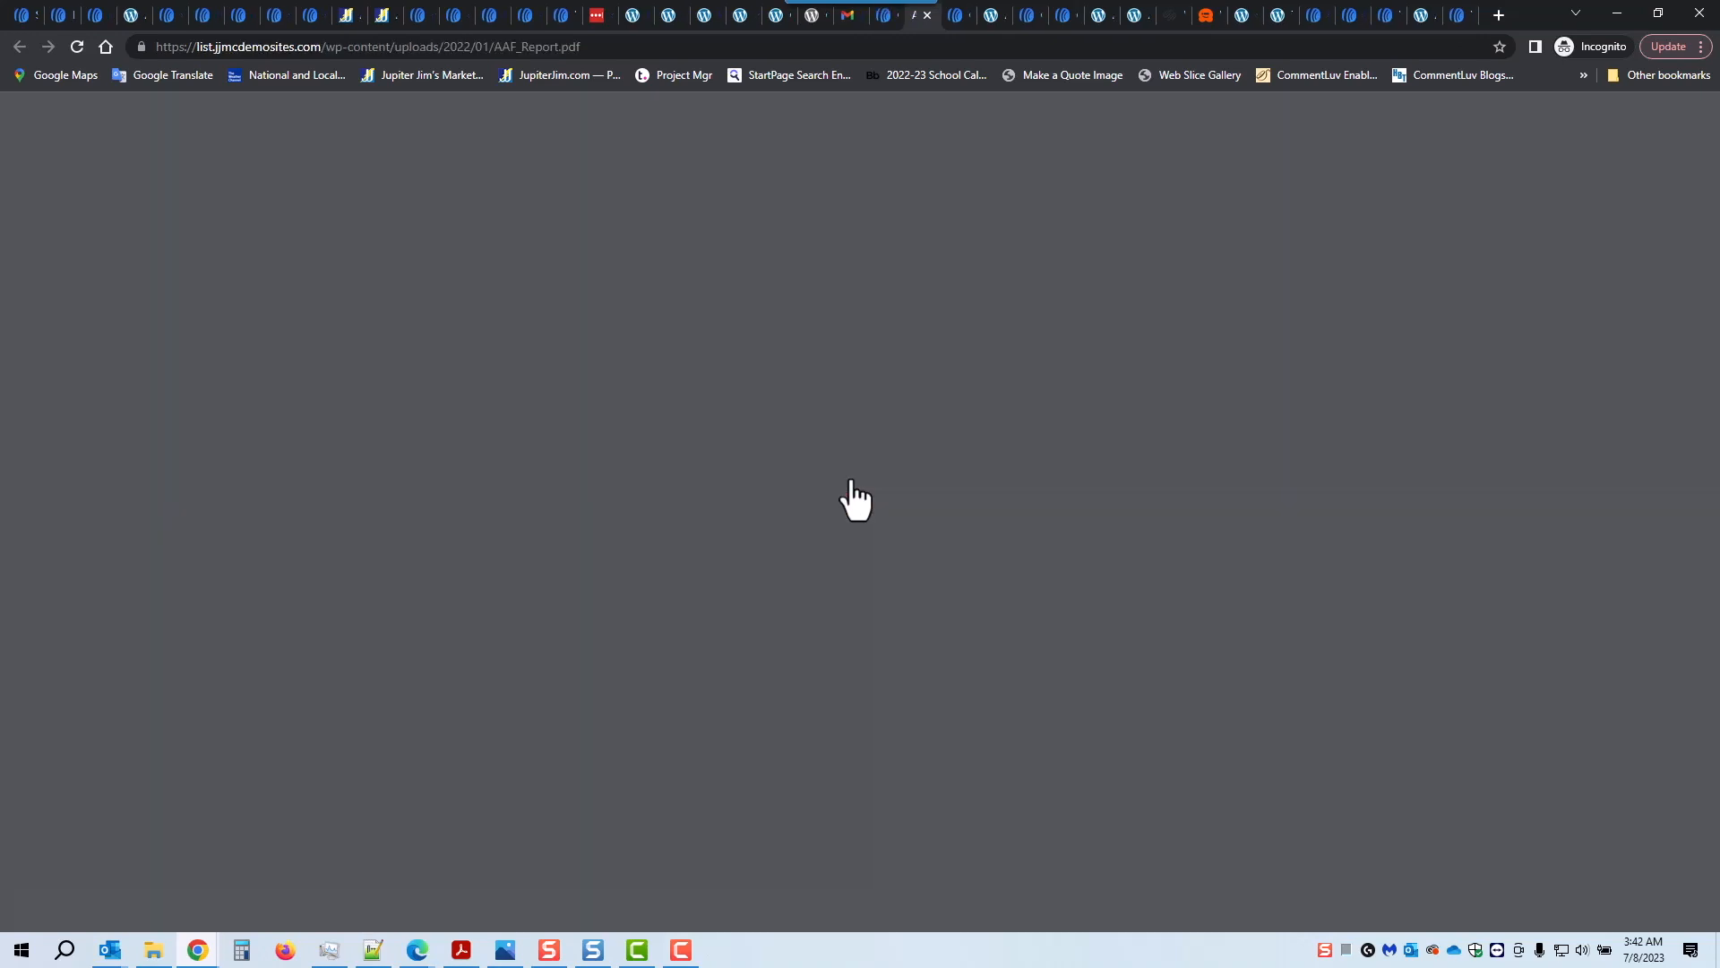
pyautogui.click(125, 443)
pyautogui.click(153, 538)
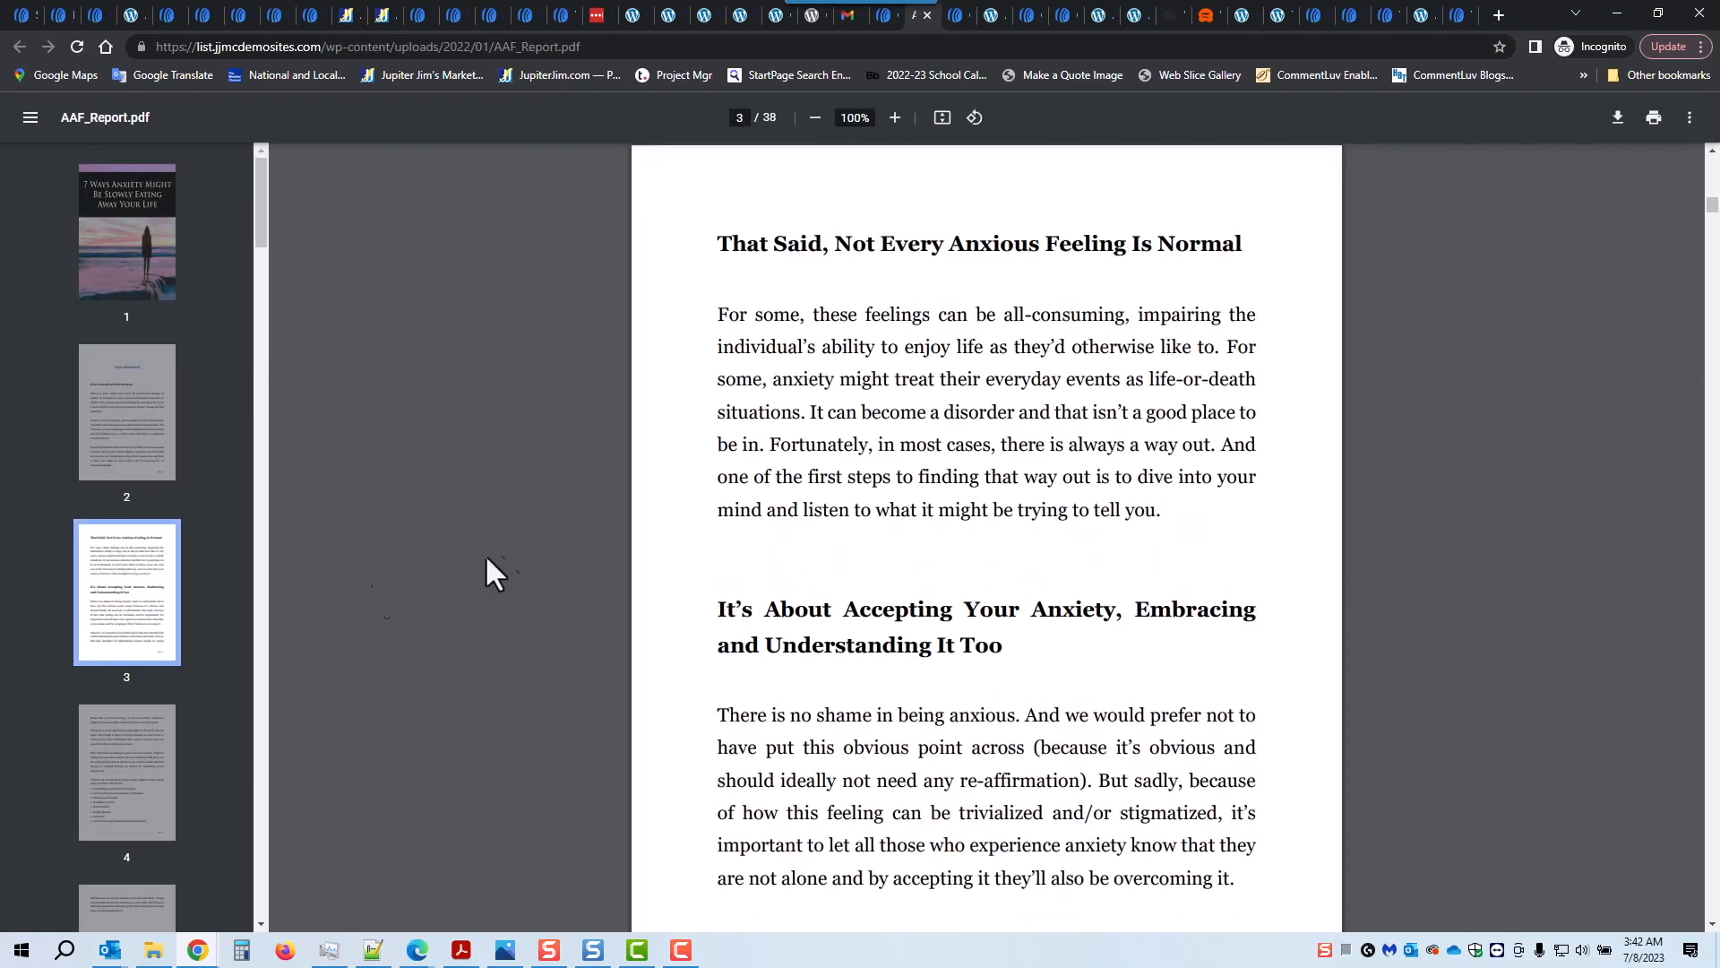
pyautogui.click(16, 12)
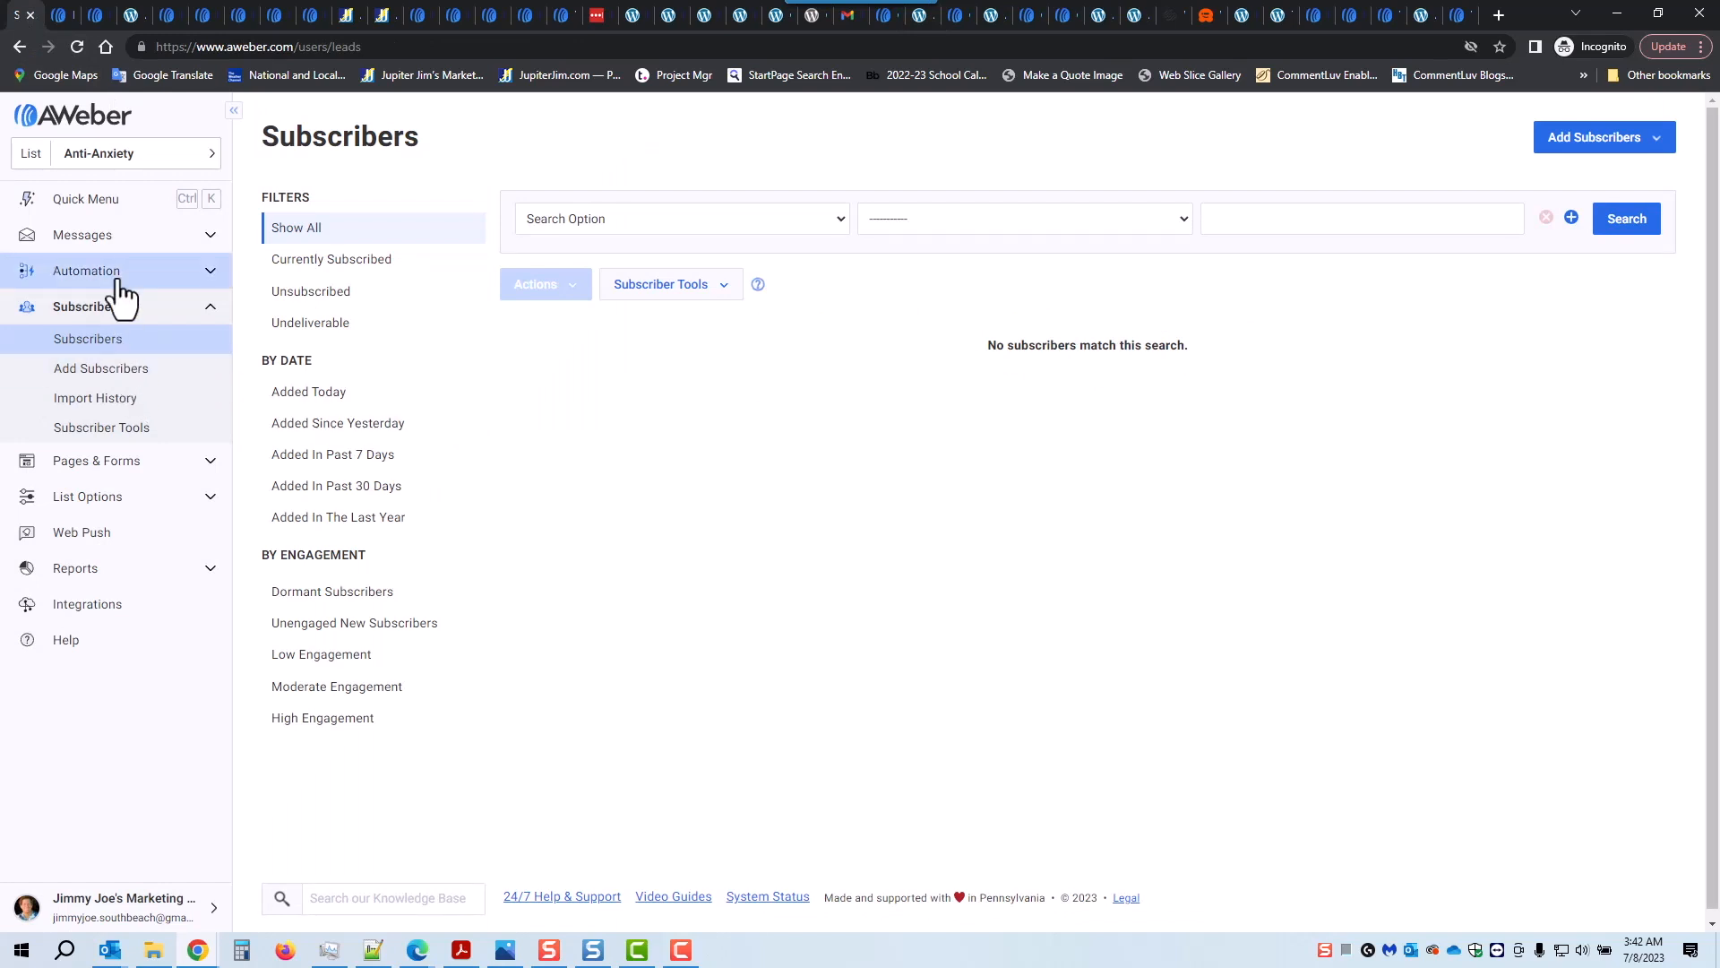
# Step: Delete the social icons row and powered-by-AWeber image from Thank You AA Information and save
pyautogui.click(101, 464)
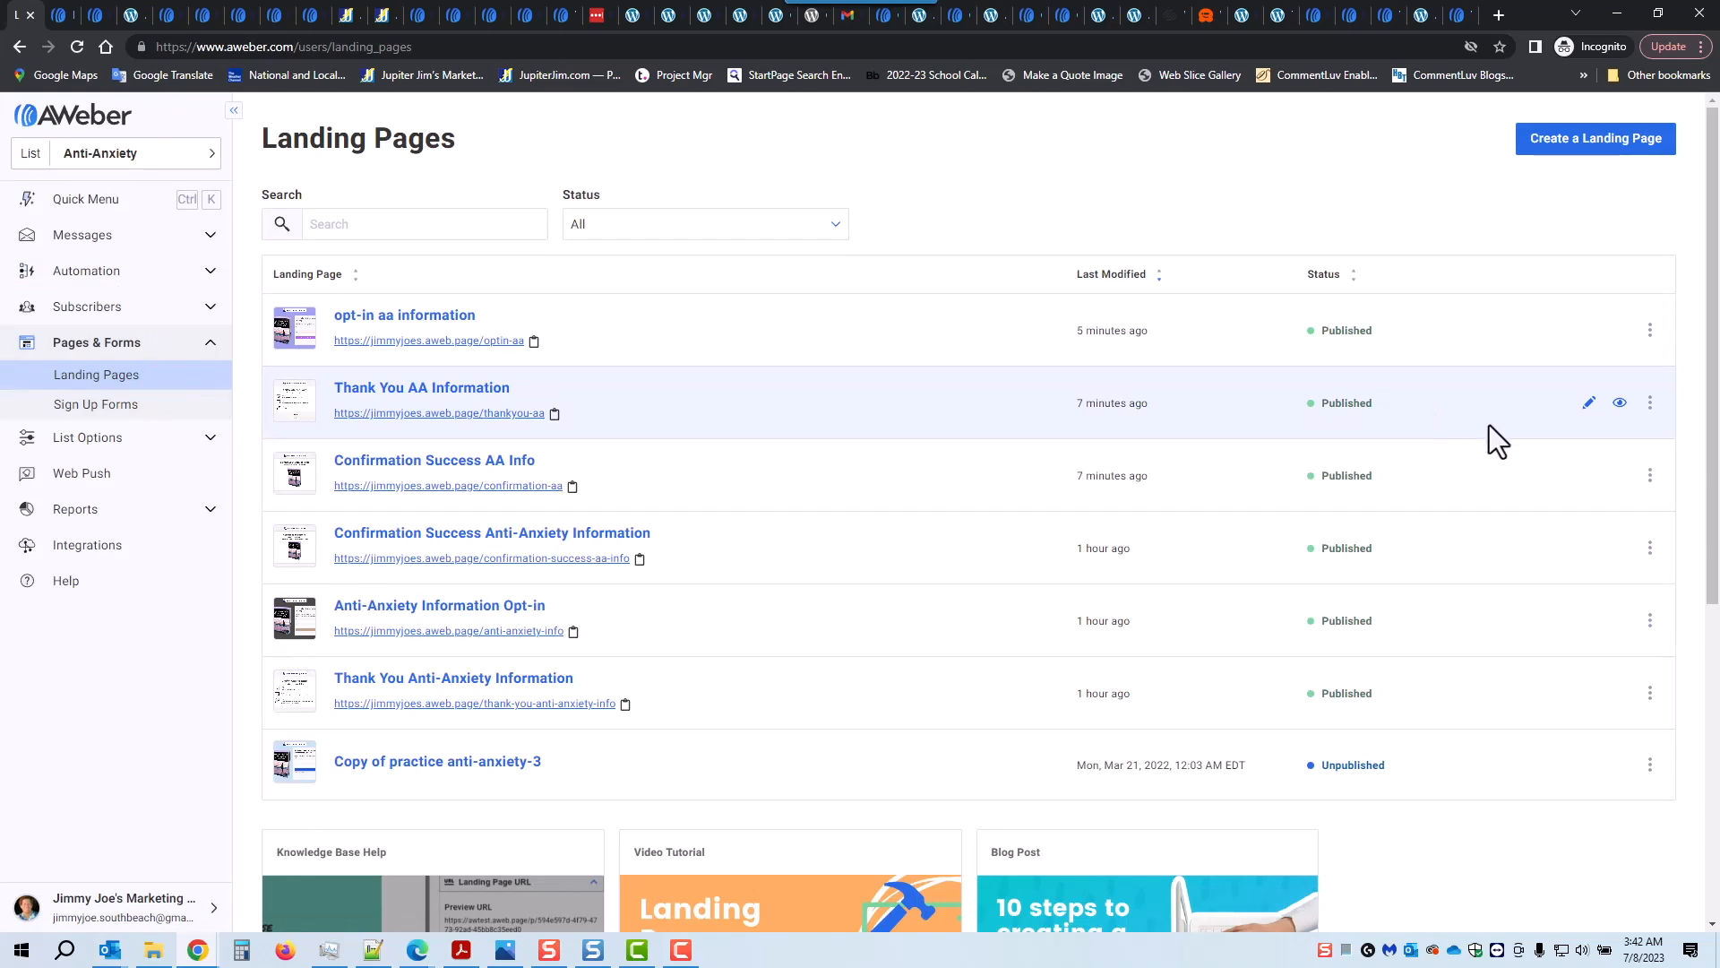
pyautogui.click(1589, 403)
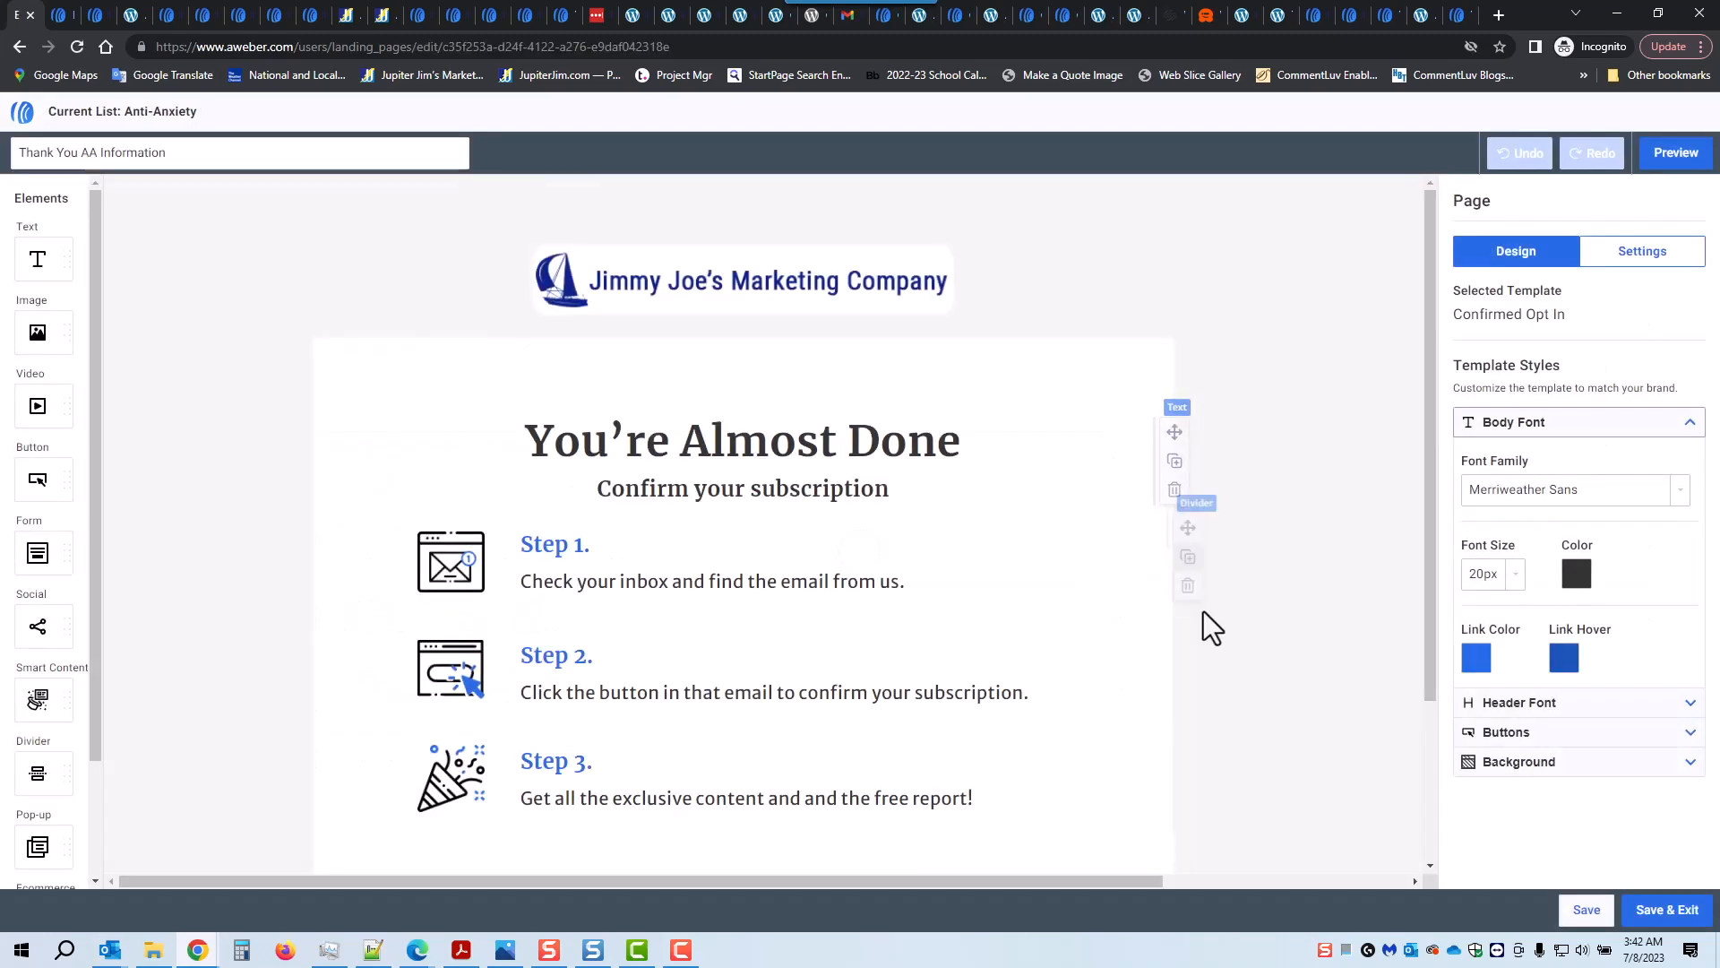
pyautogui.scroll(-2, 1182, 583)
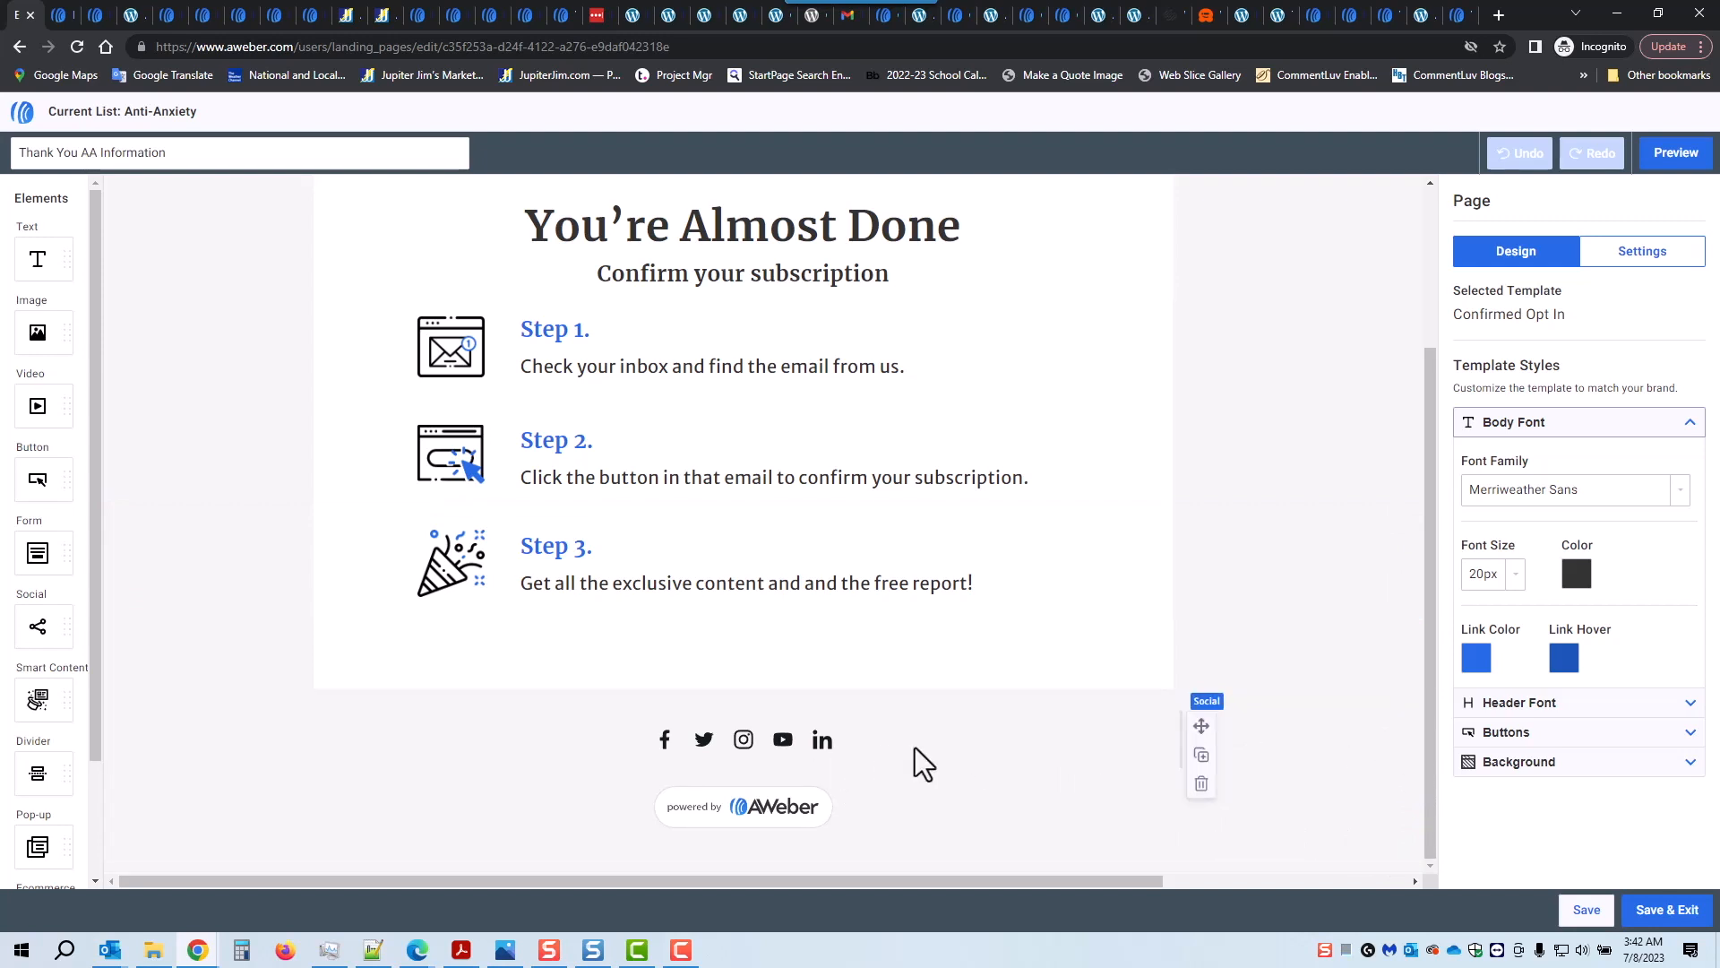
pyautogui.click(1201, 783)
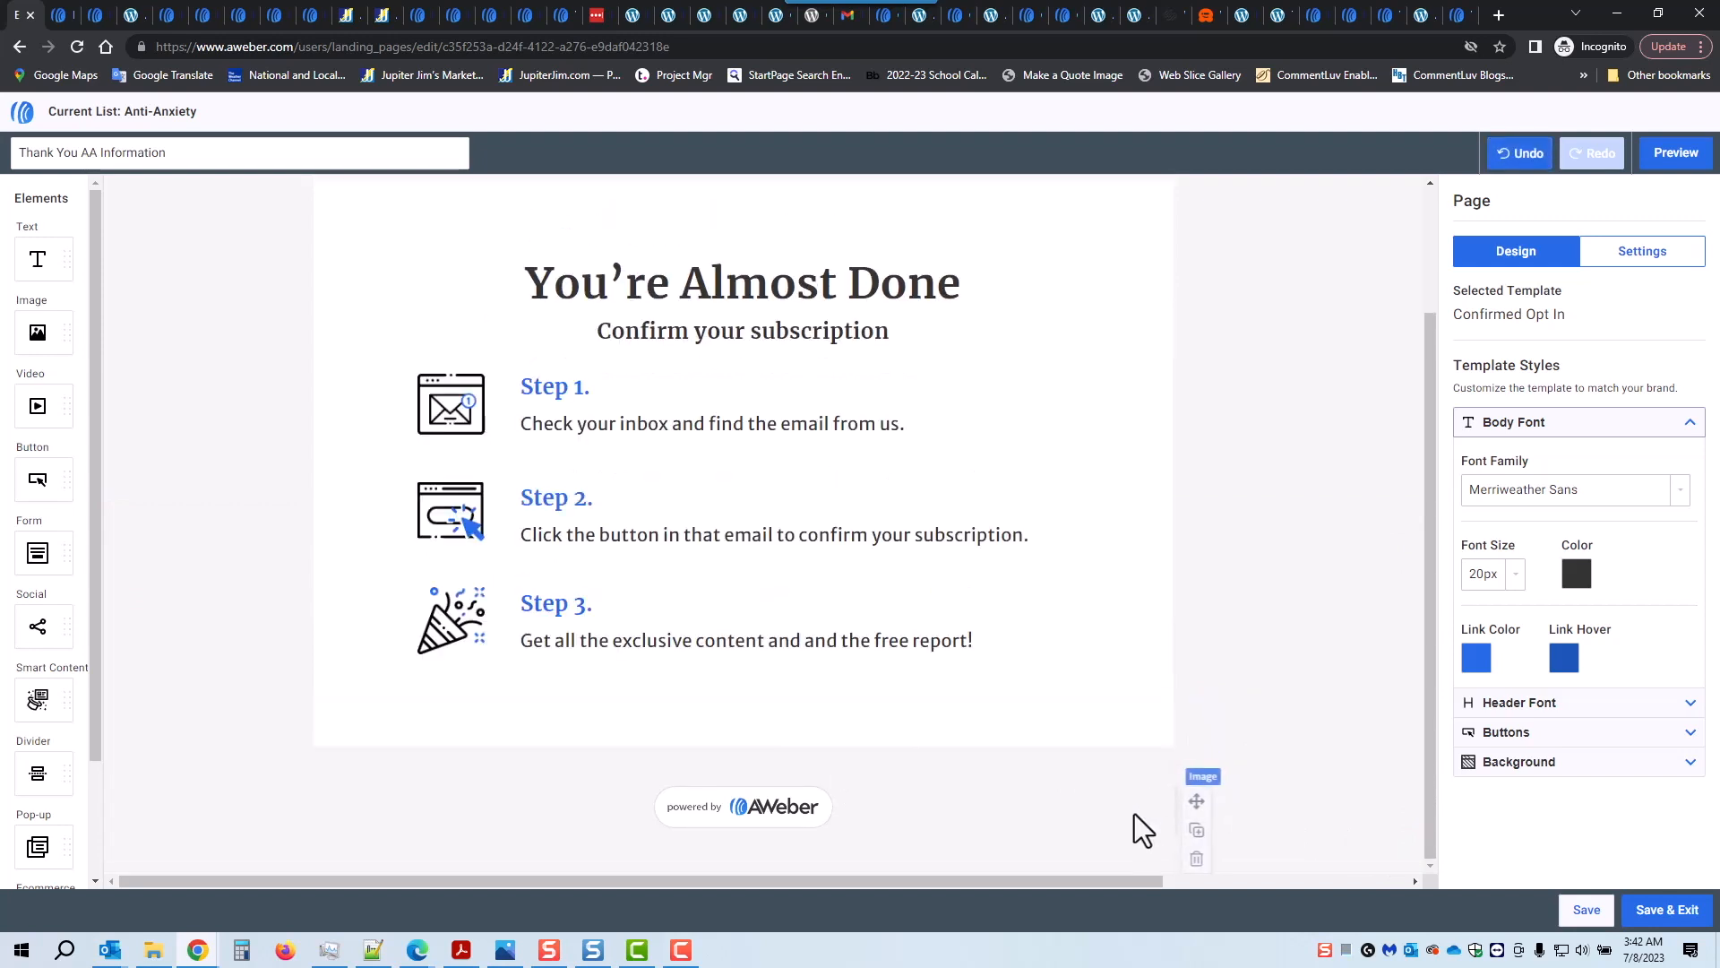
pyautogui.click(1201, 858)
pyautogui.click(1584, 909)
pyautogui.click(1662, 918)
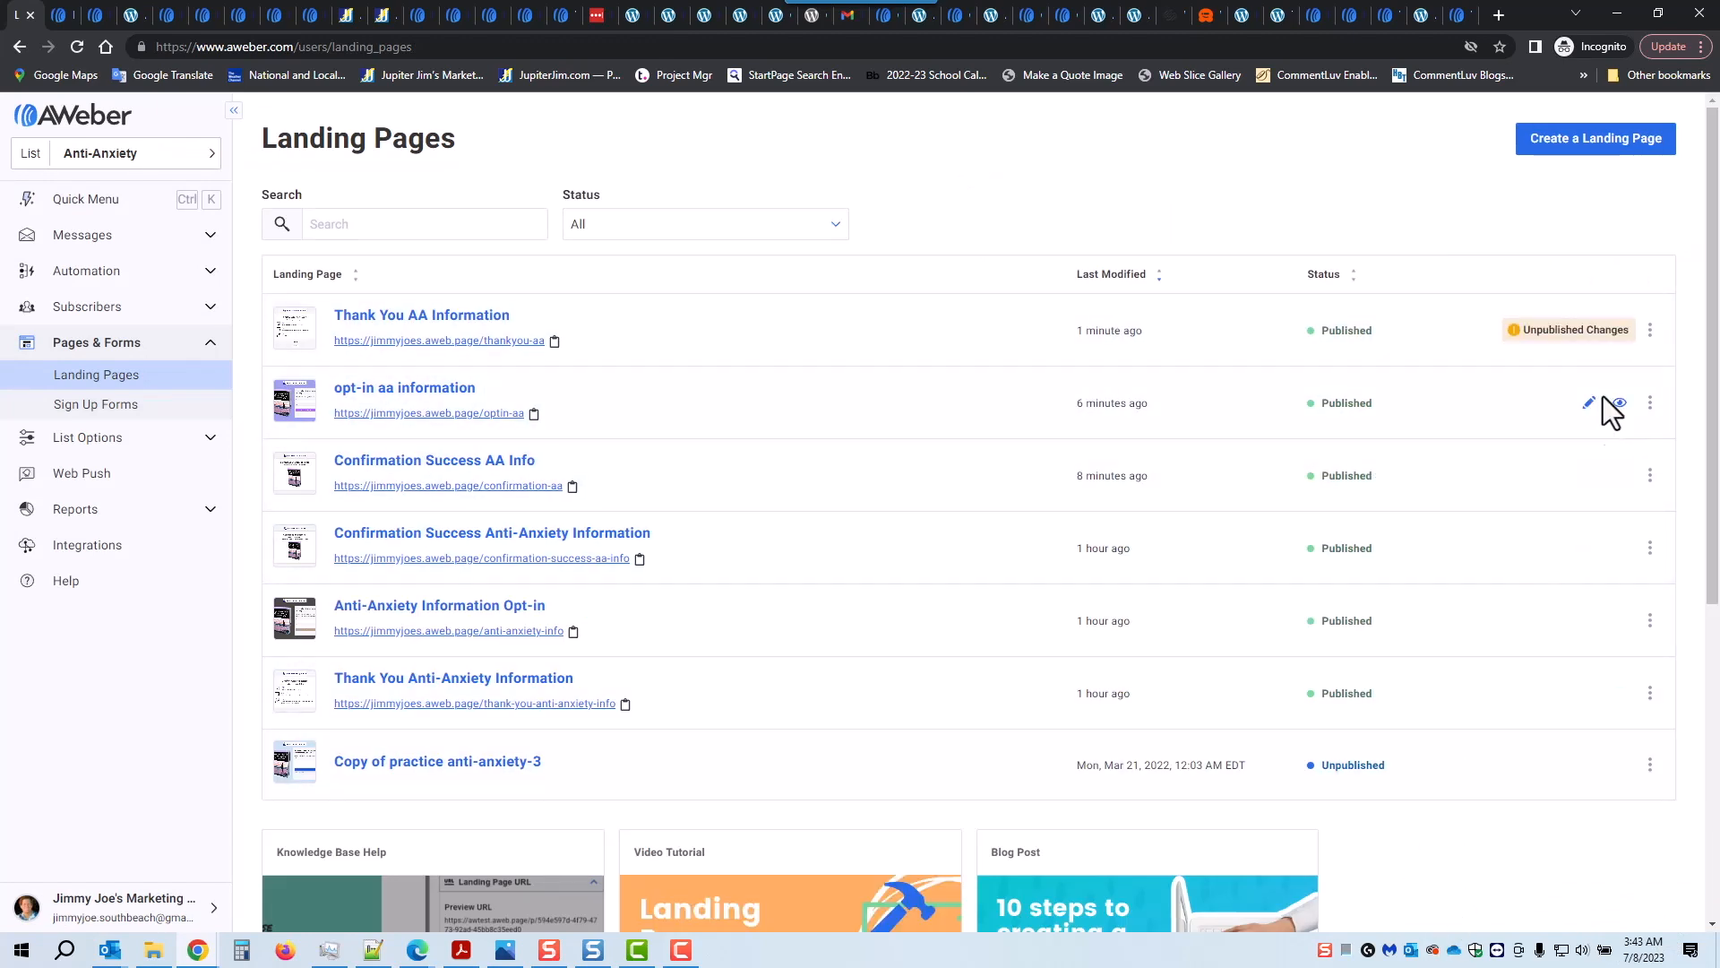
# Step: Republish the Thank You AA Information page and check its desktop preview
pyautogui.click(1618, 333)
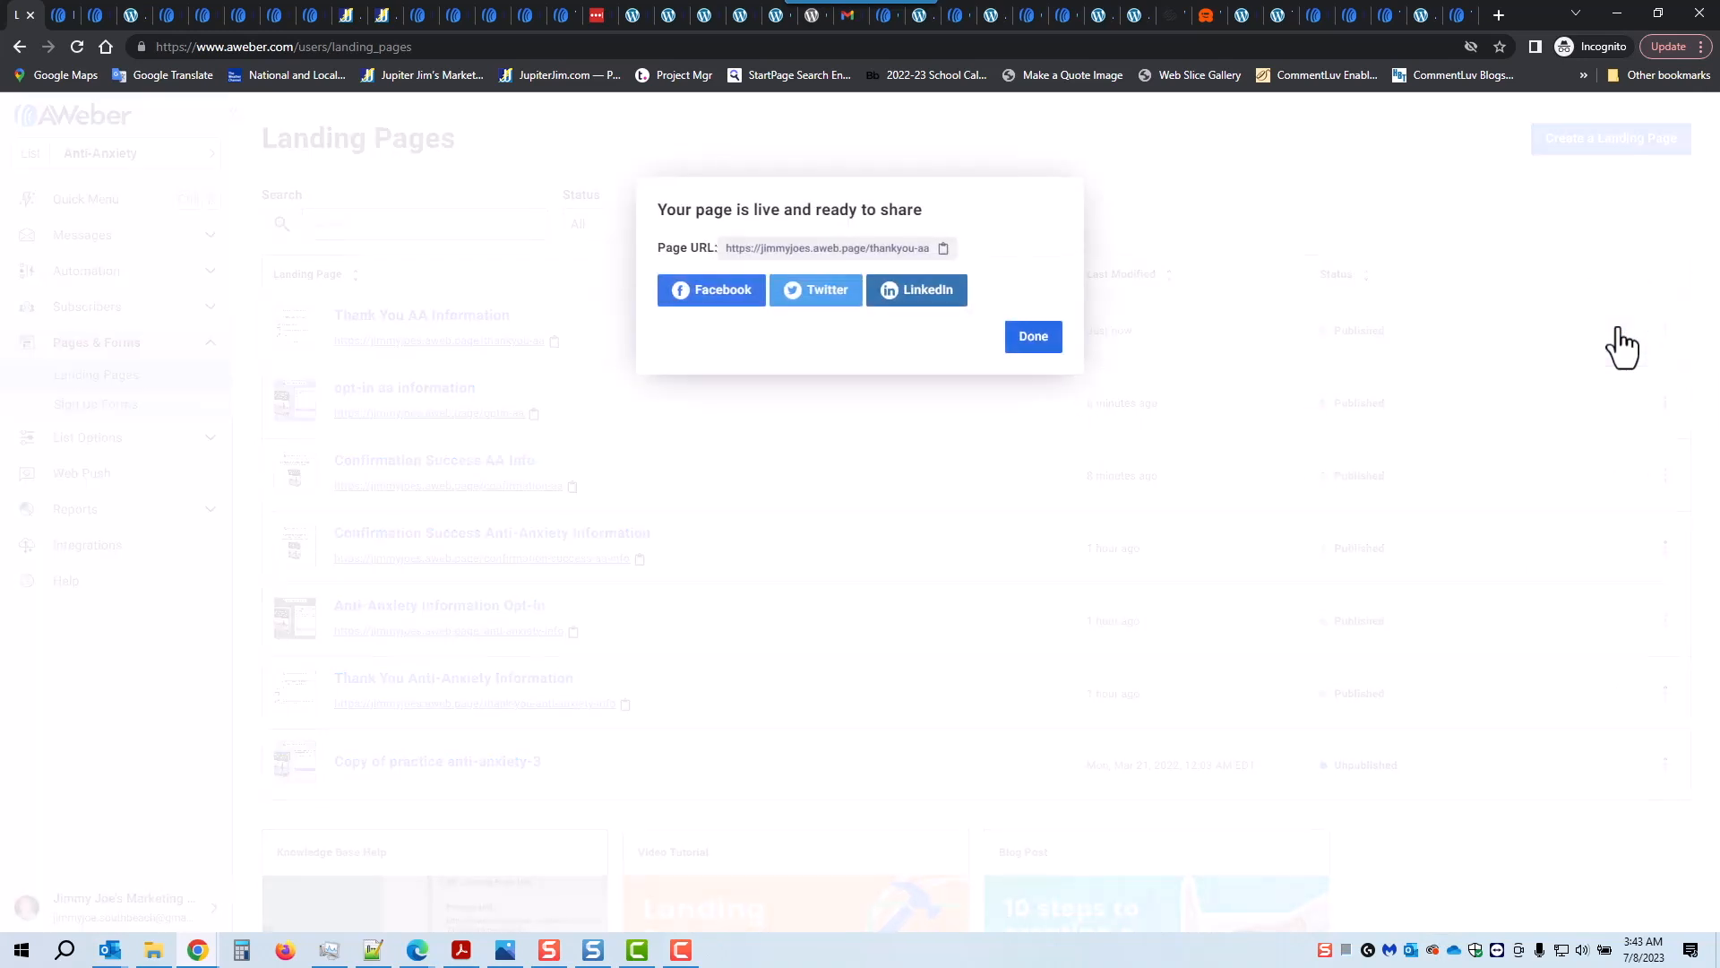
pyautogui.click(1033, 339)
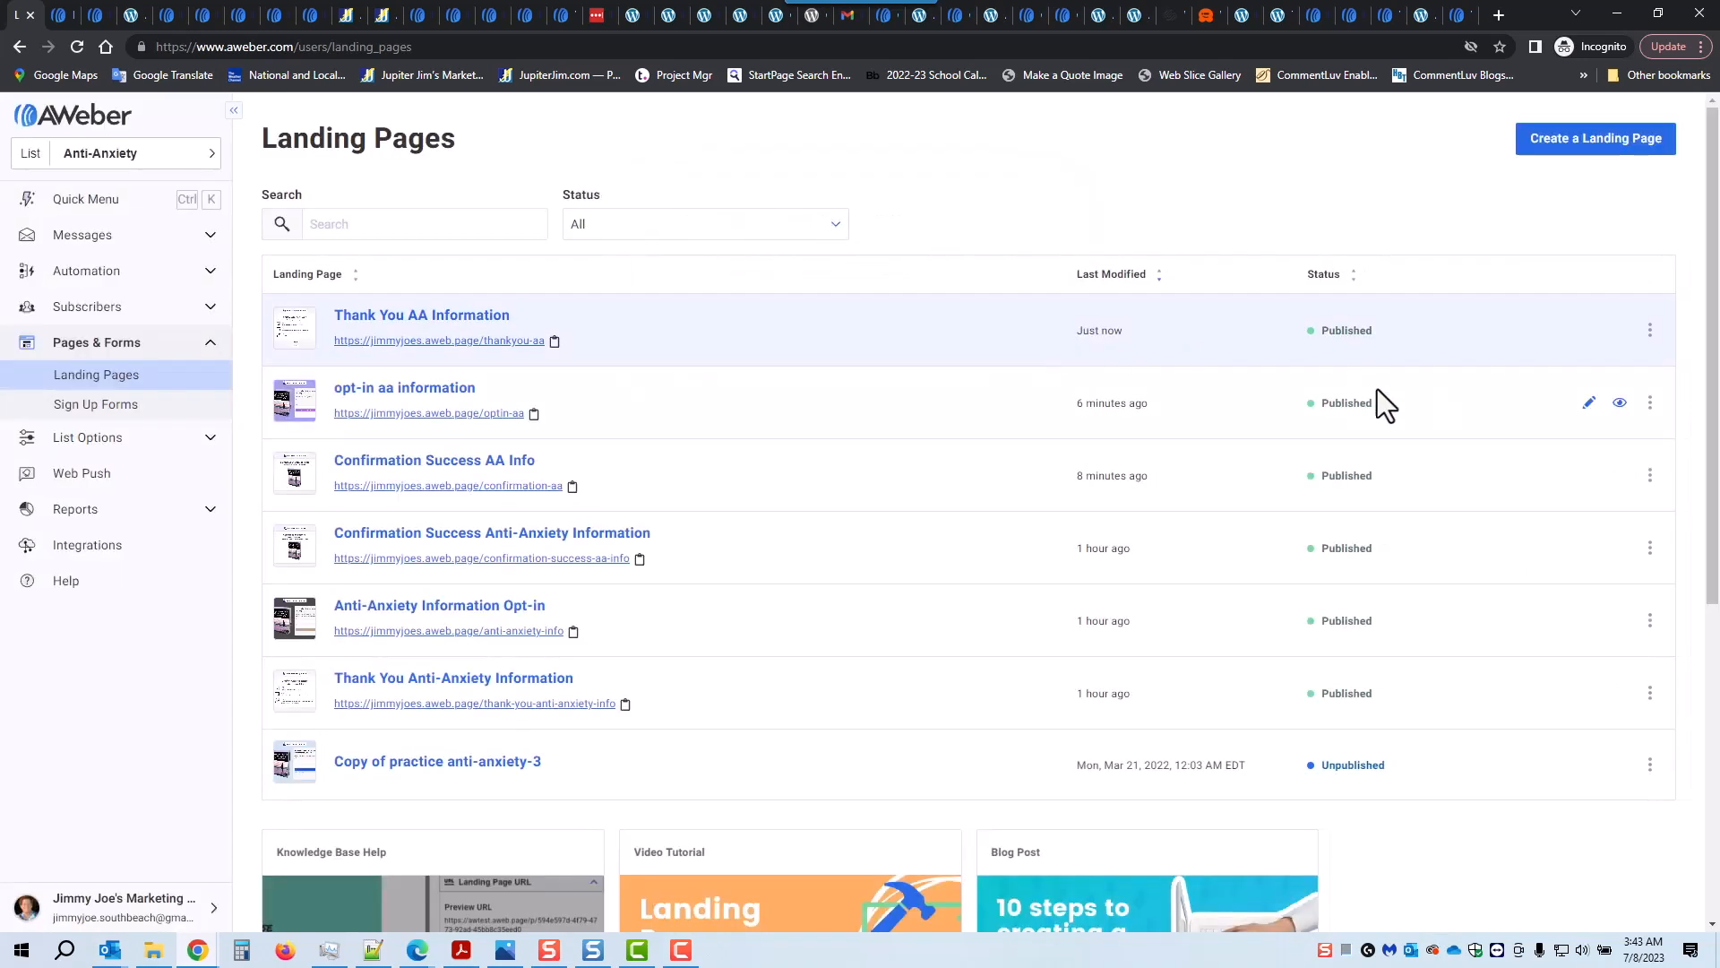
pyautogui.click(1620, 331)
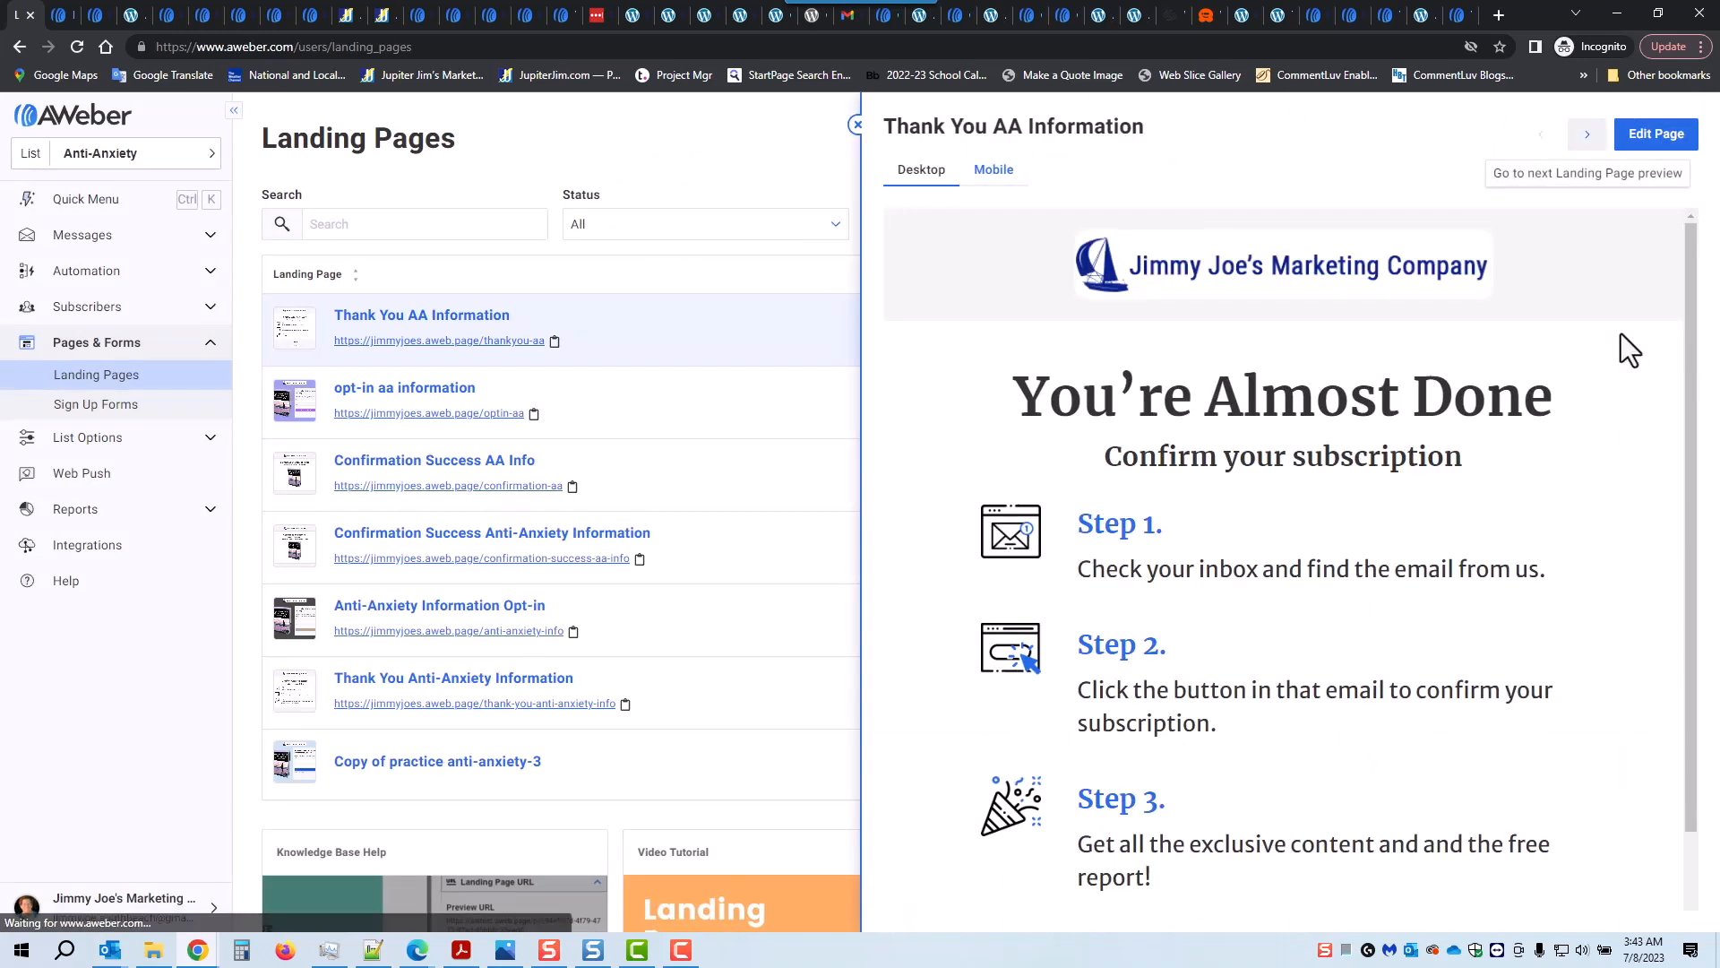
pyautogui.scroll(-1, 1556, 694)
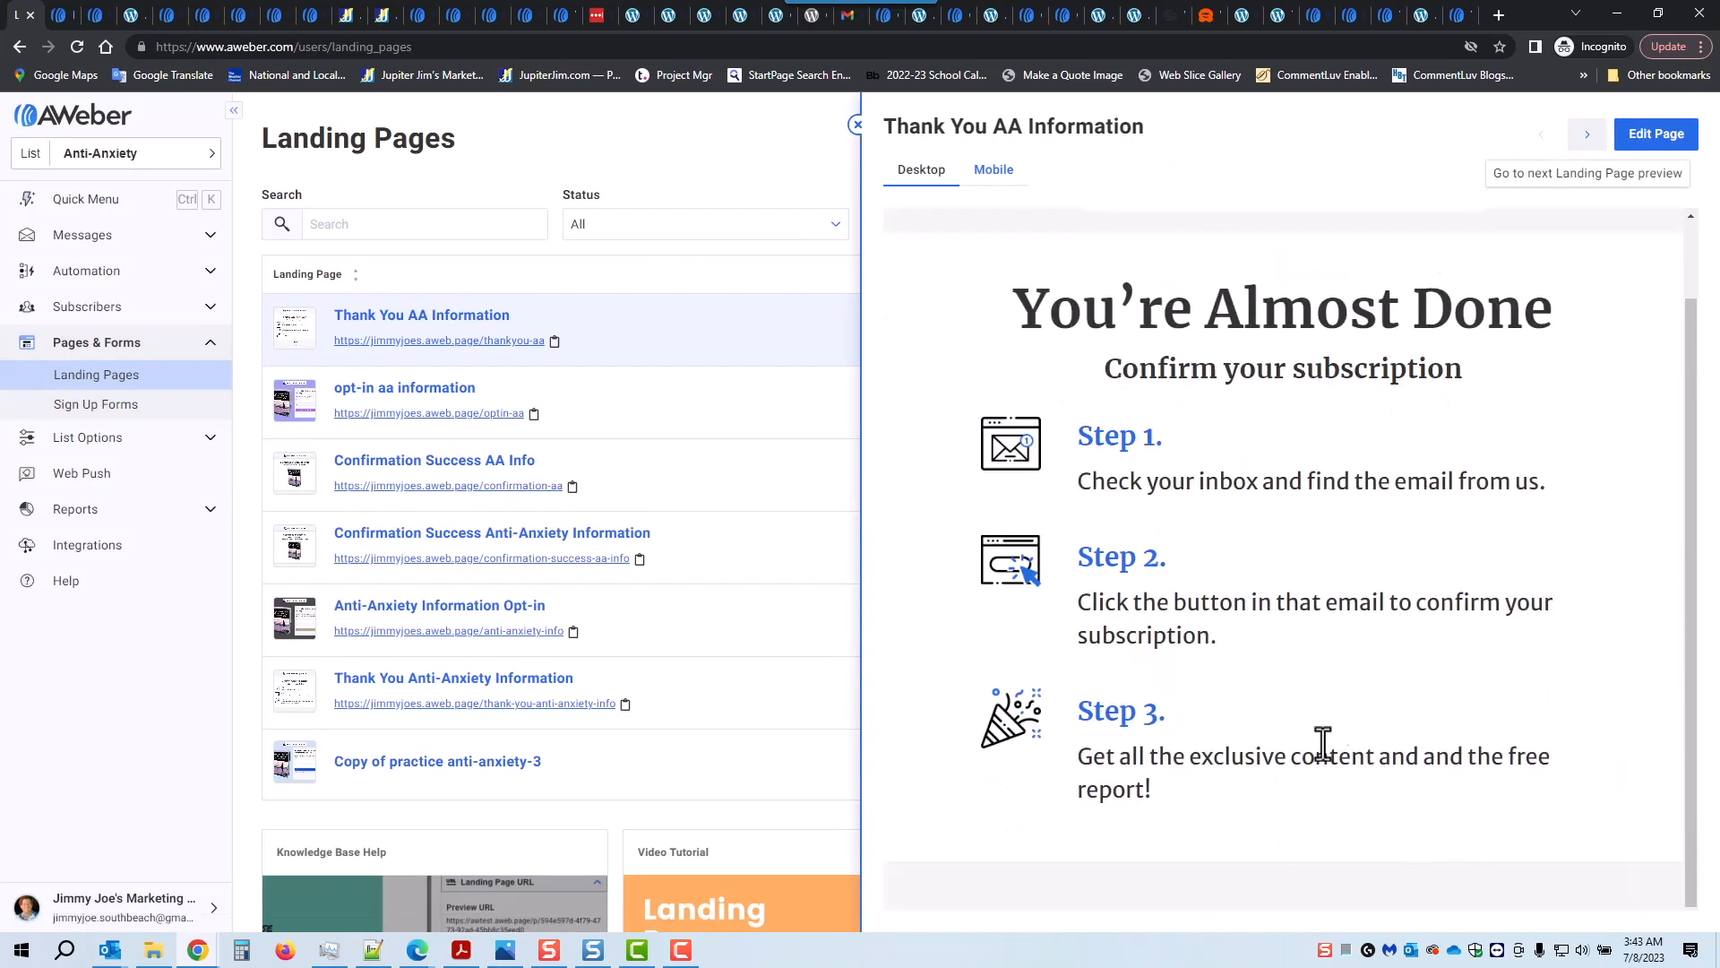
# Step: Review the page's mobile preview, then bring up the landing-page flowchart image in Photos
pyautogui.click(992, 175)
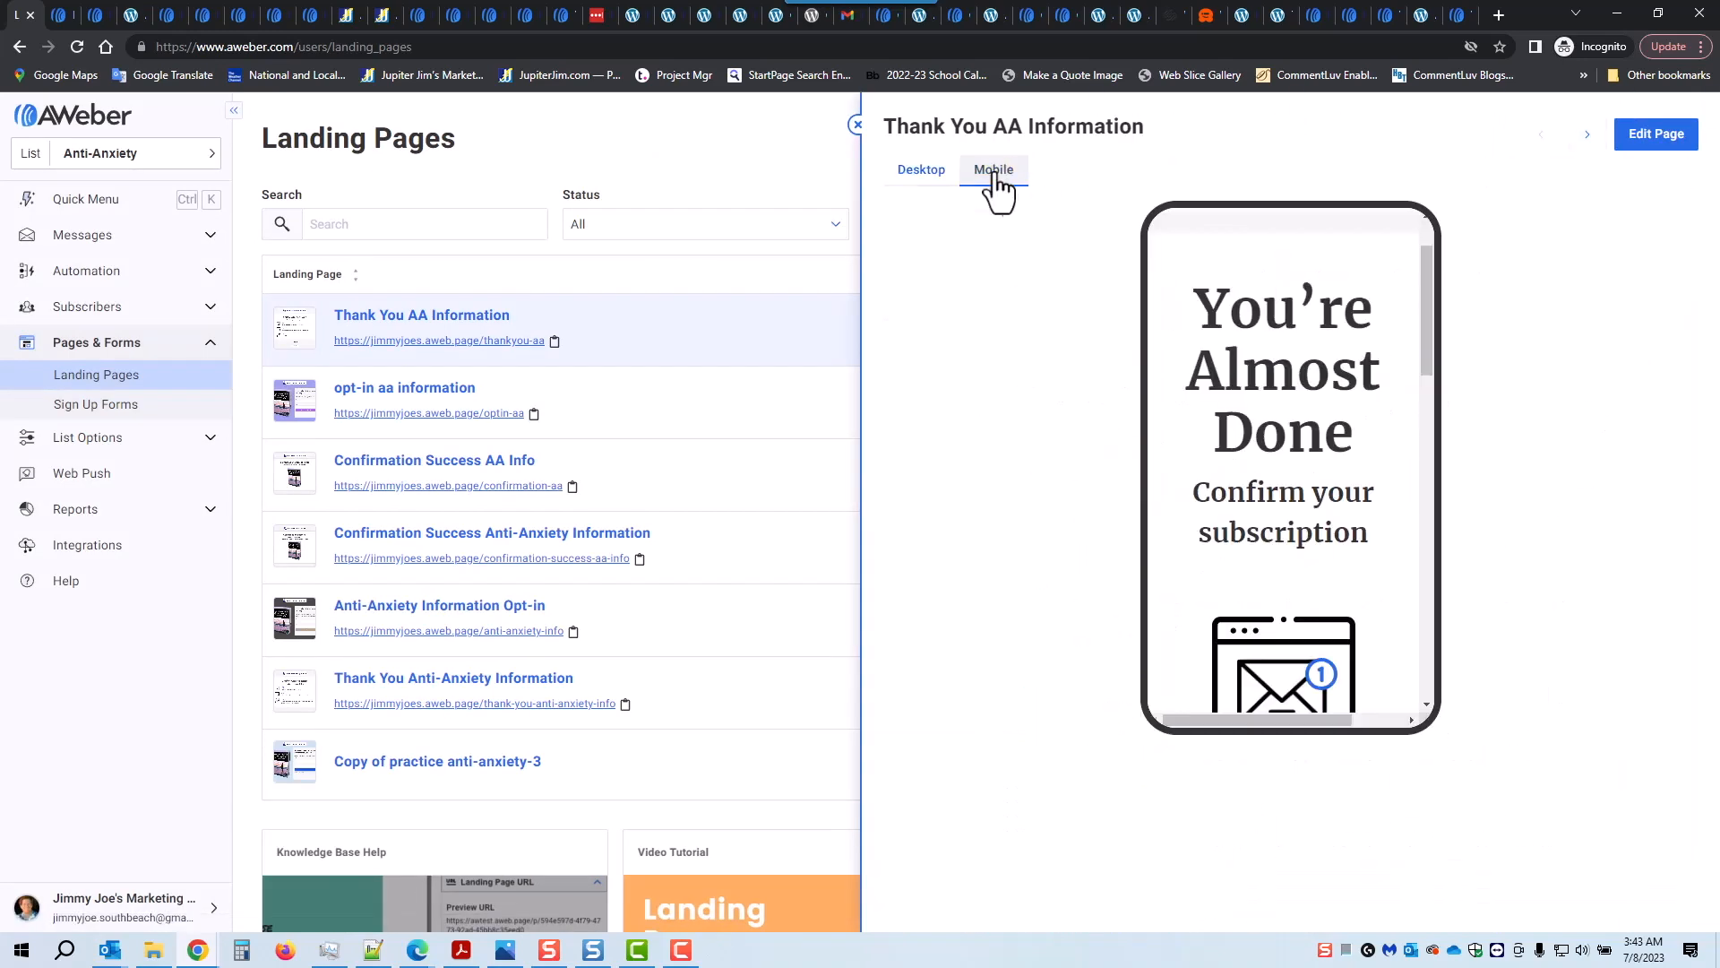
pyautogui.scroll(-2, 1377, 430)
pyautogui.scroll(-5, 1378, 497)
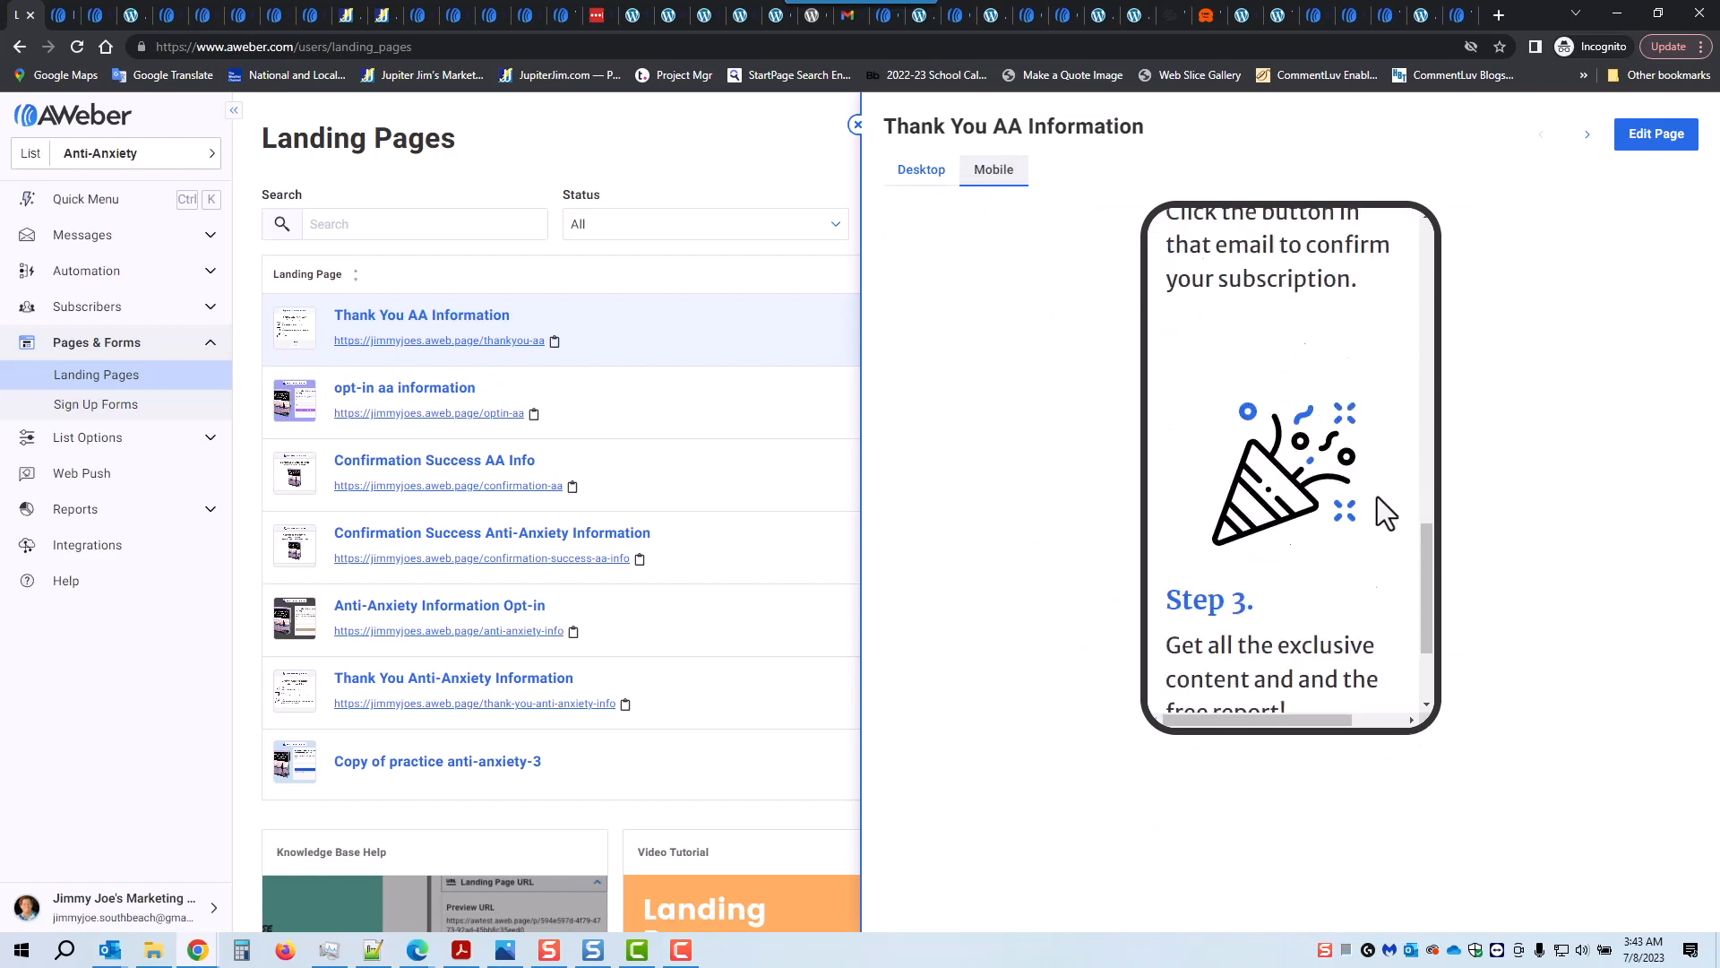
pyautogui.scroll(8, 1382, 497)
pyautogui.scroll(2, 1384, 497)
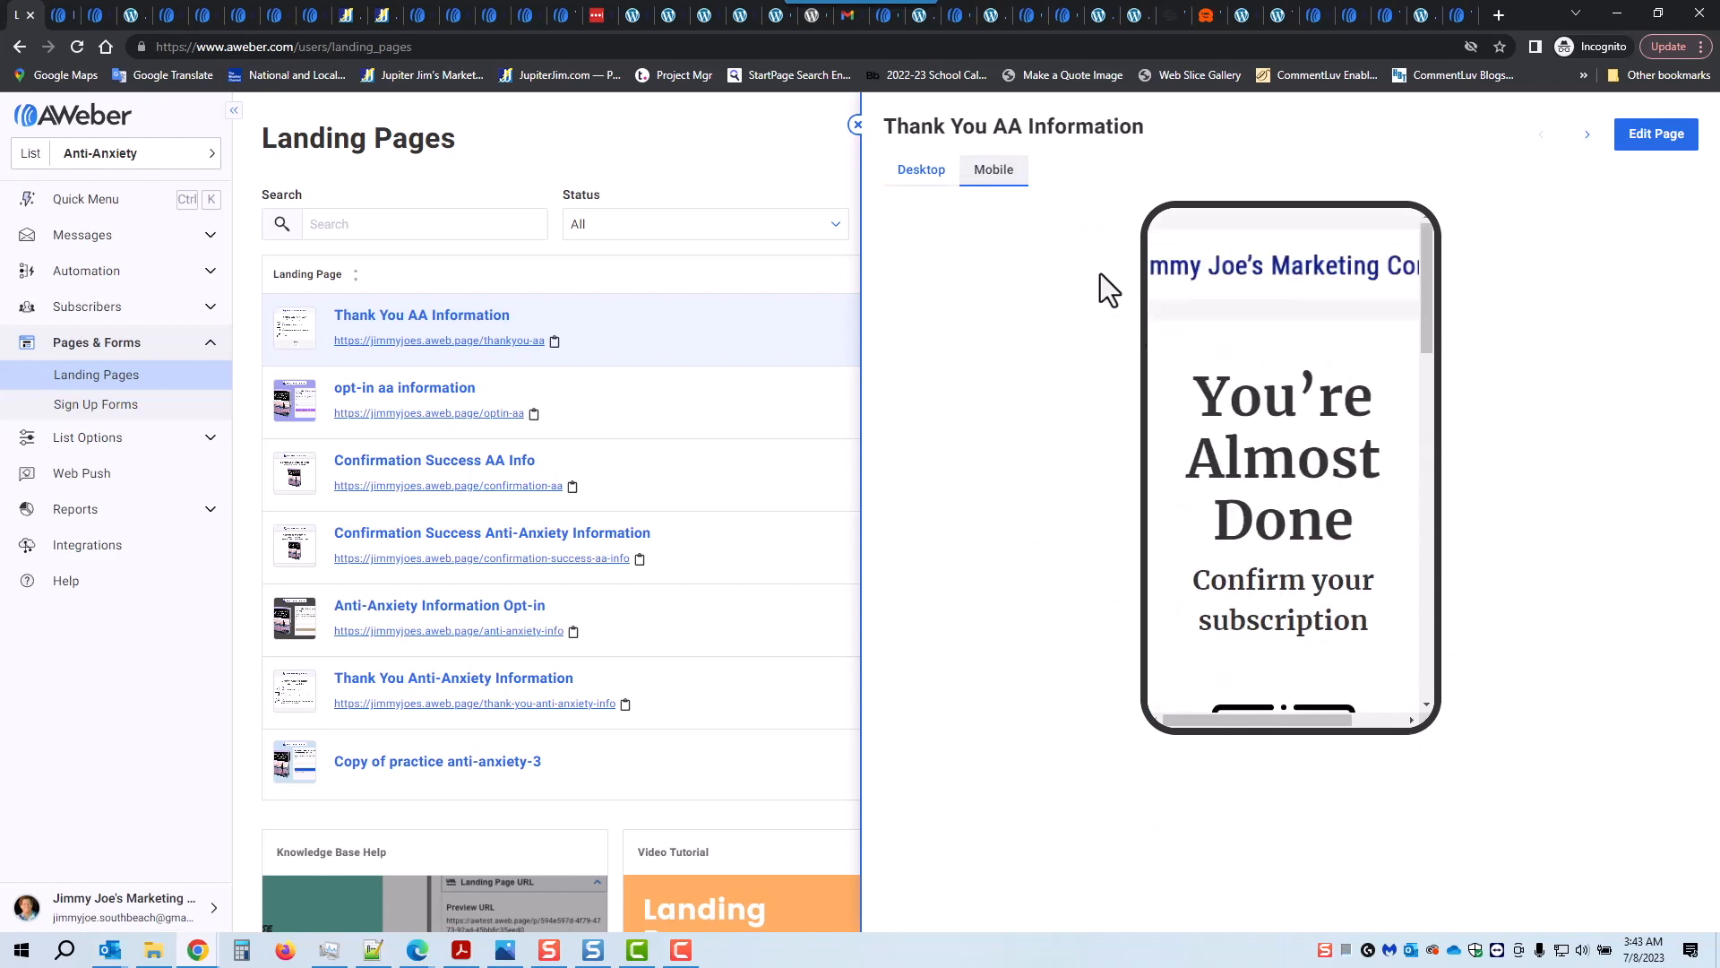
pyautogui.click(854, 128)
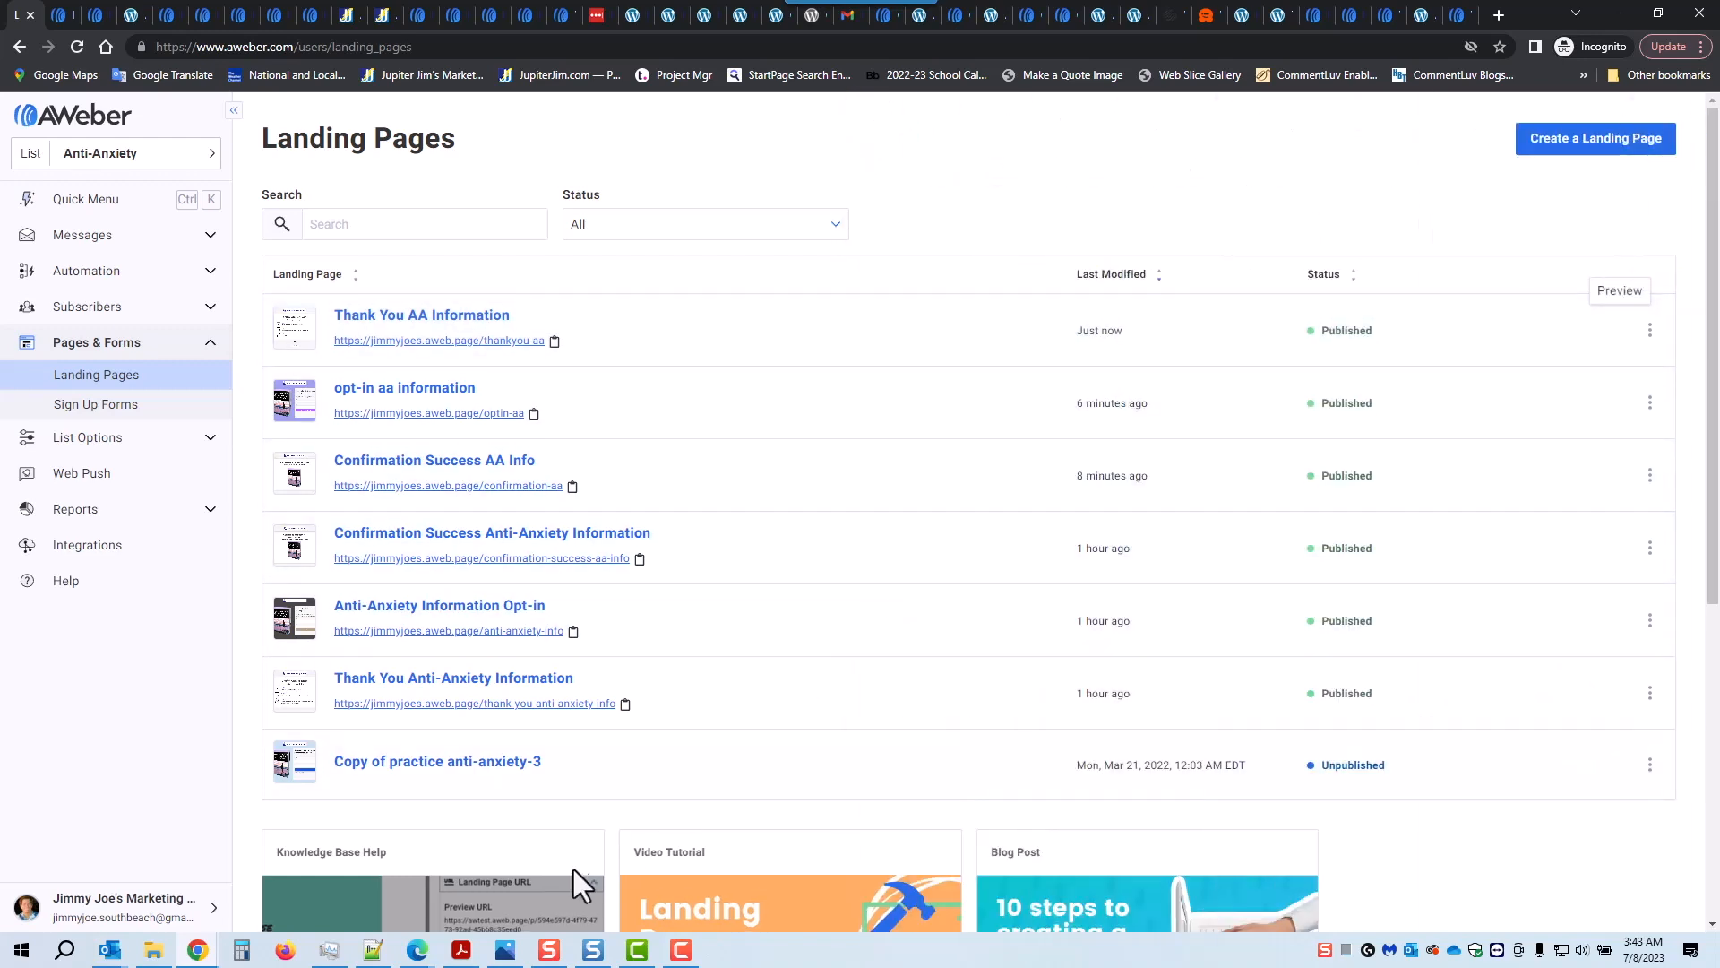
pyautogui.click(507, 950)
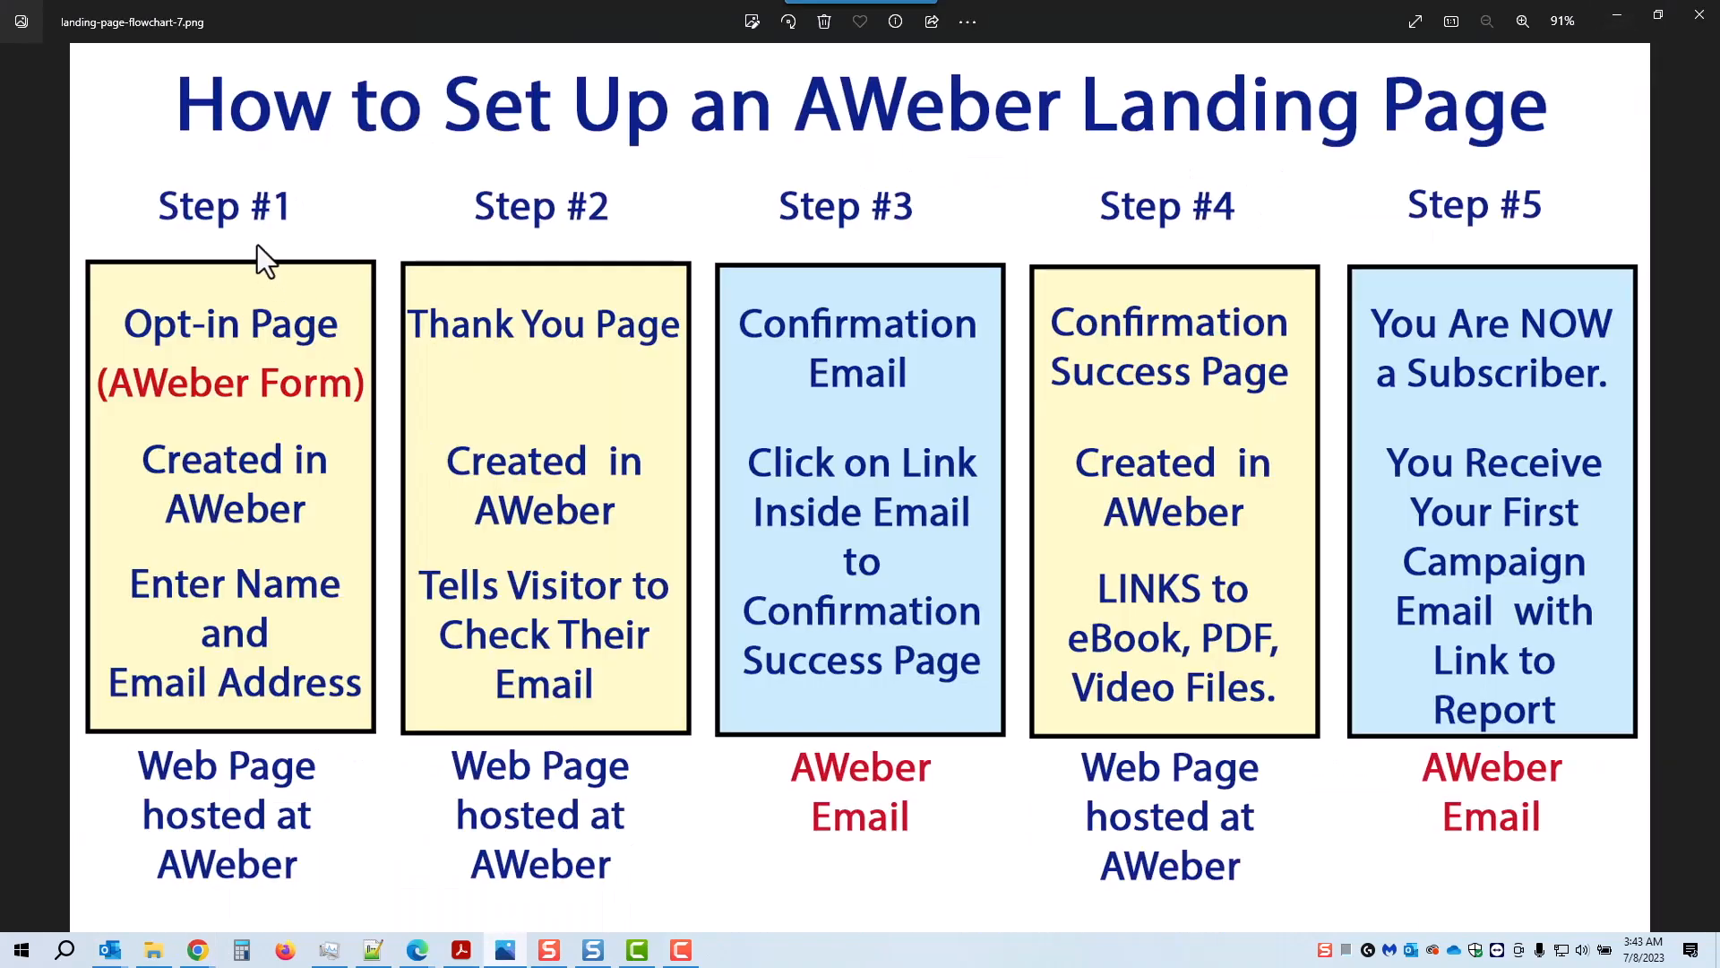
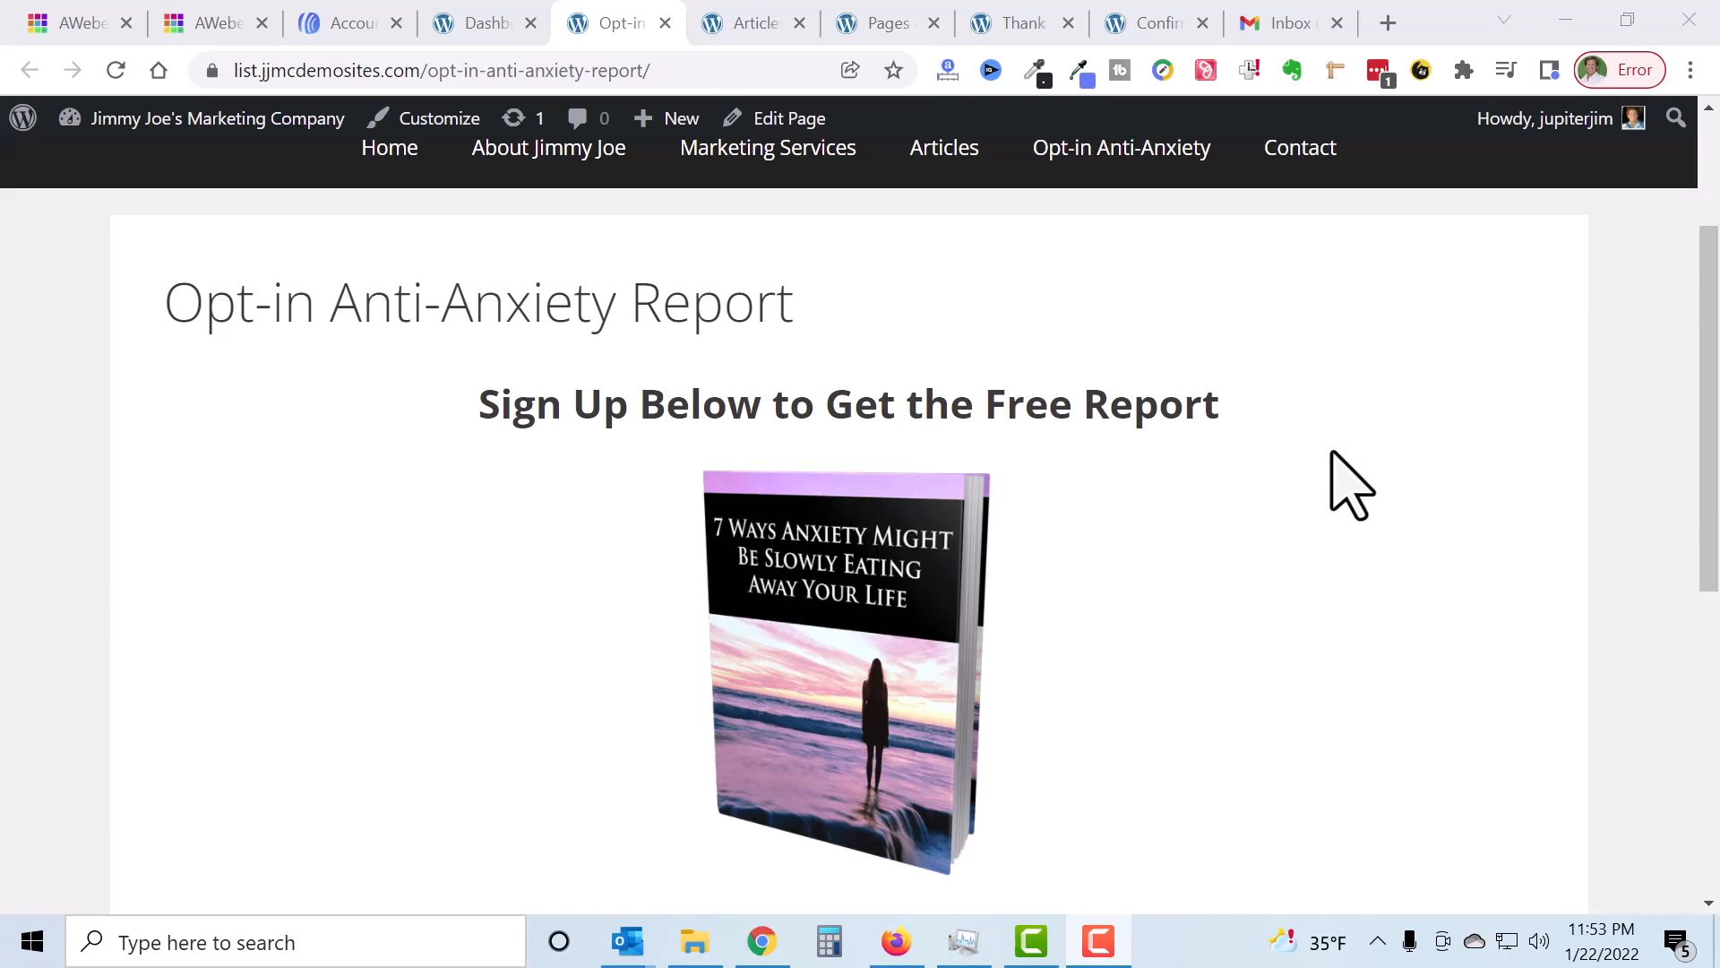
# Step: Scroll through the live Opt-in Anti-Anxiety Report page, select its web address, and recheck the form
pyautogui.scroll(-6, 1350, 484)
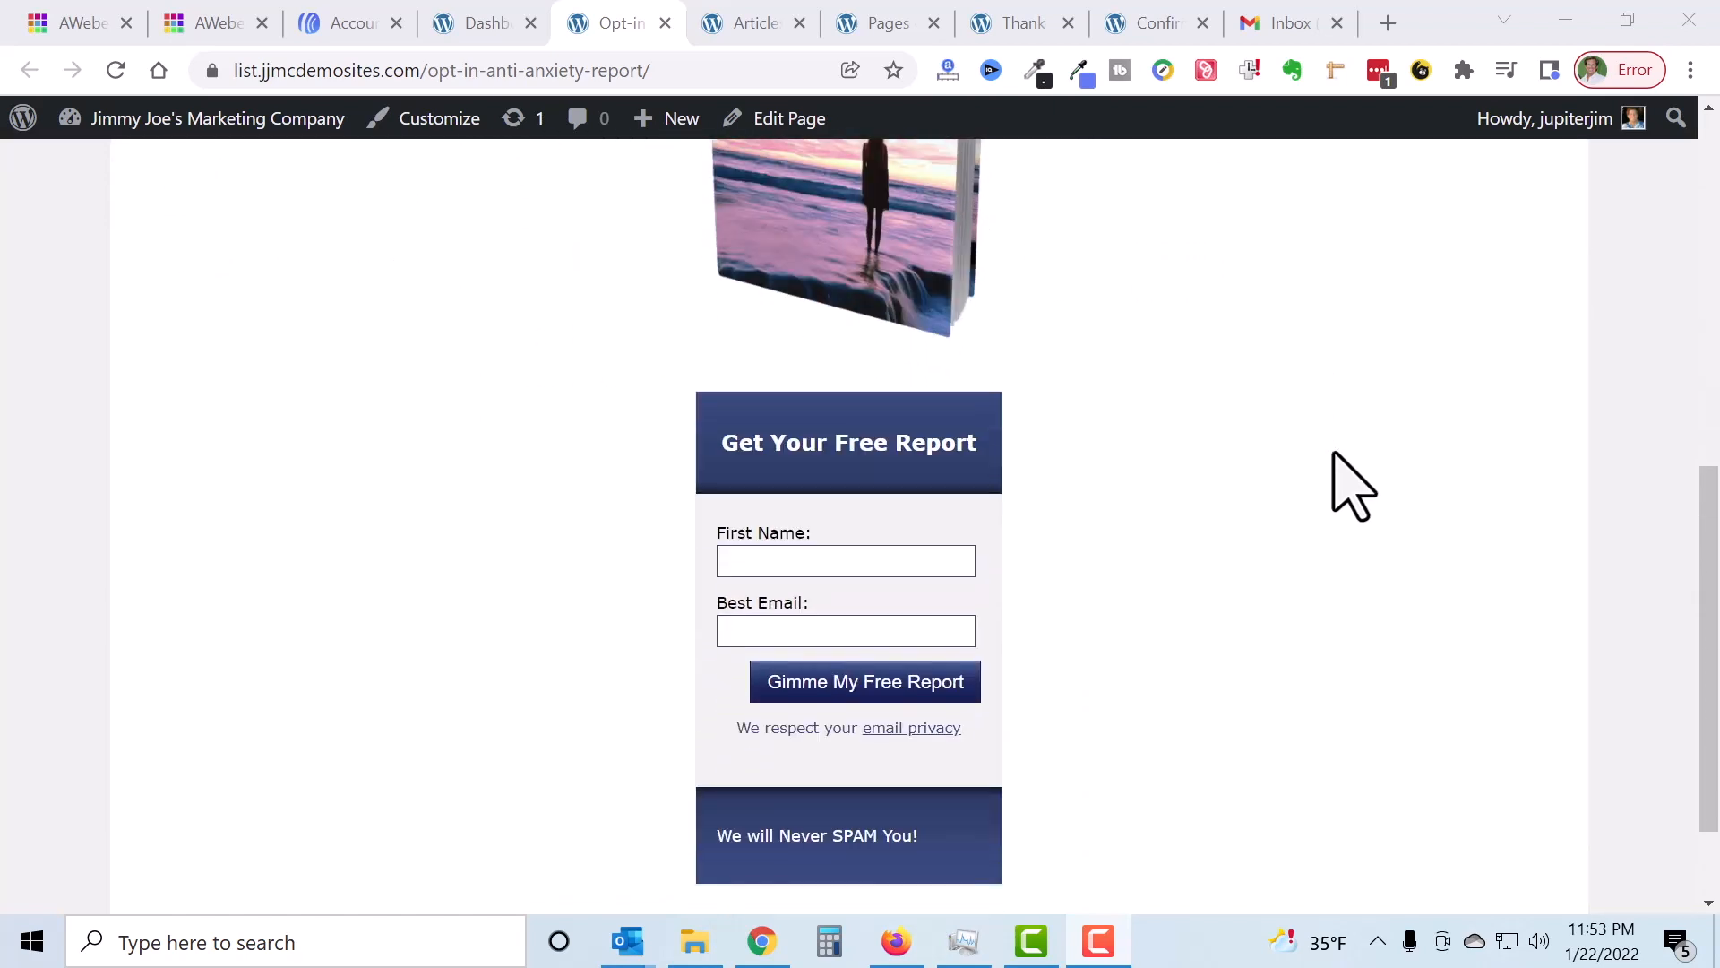
pyautogui.scroll(-2, 1340, 487)
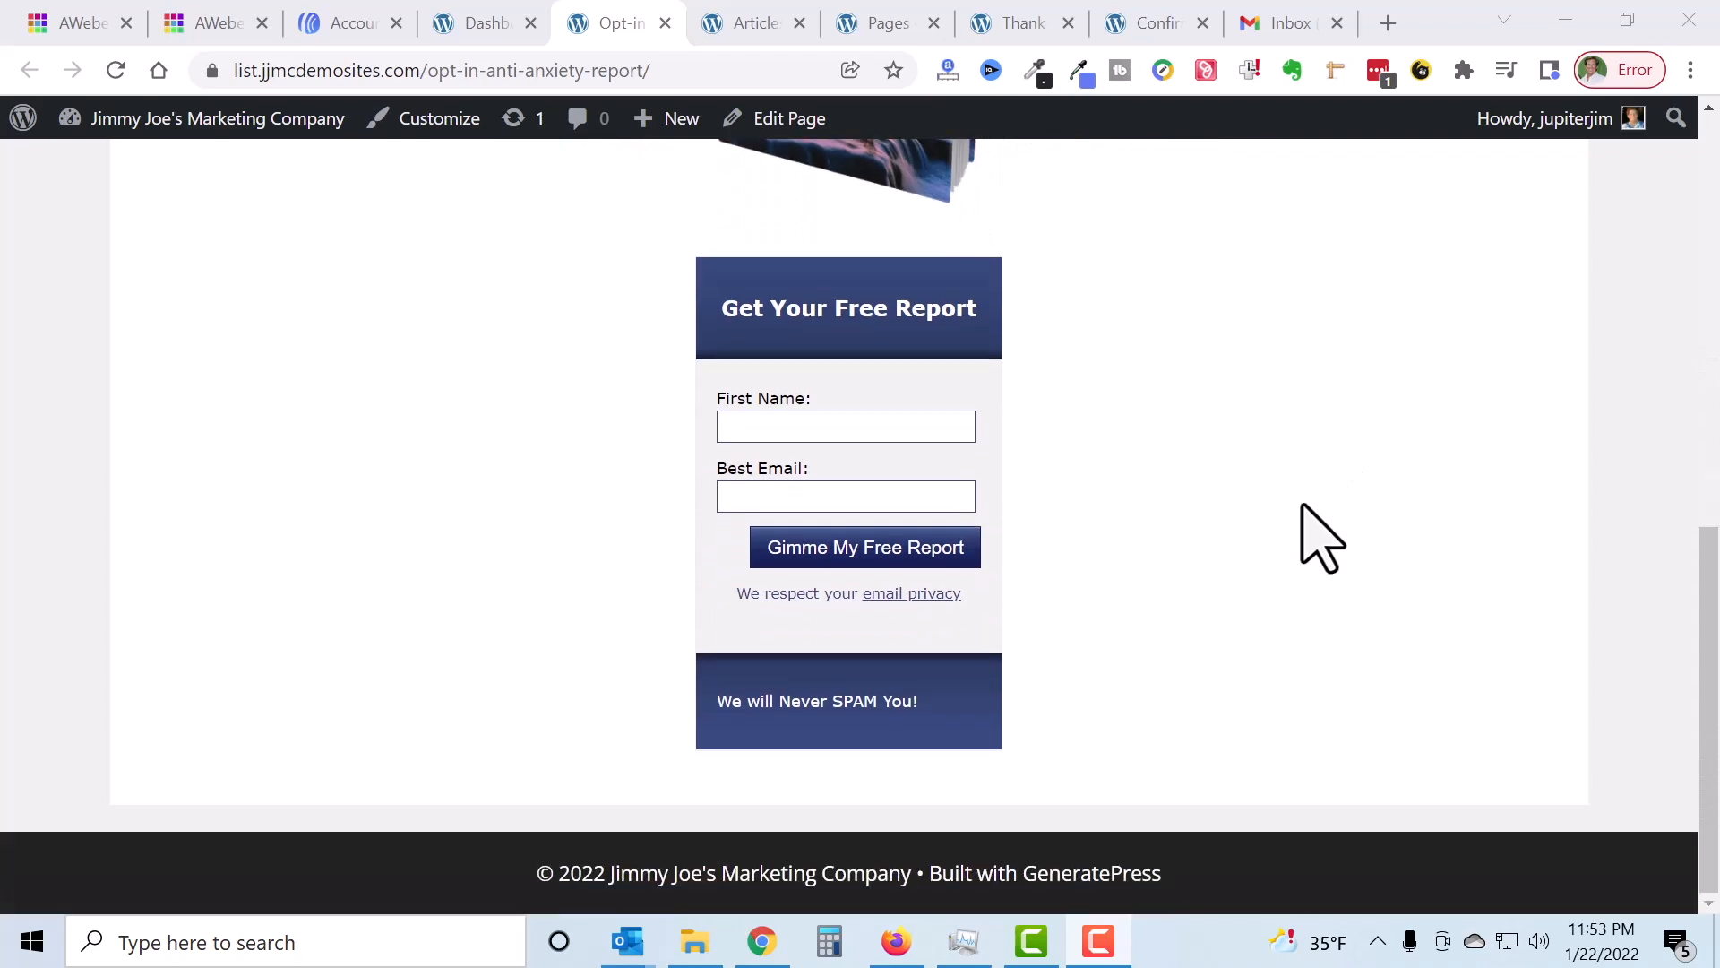
pyautogui.scroll(8, 1327, 534)
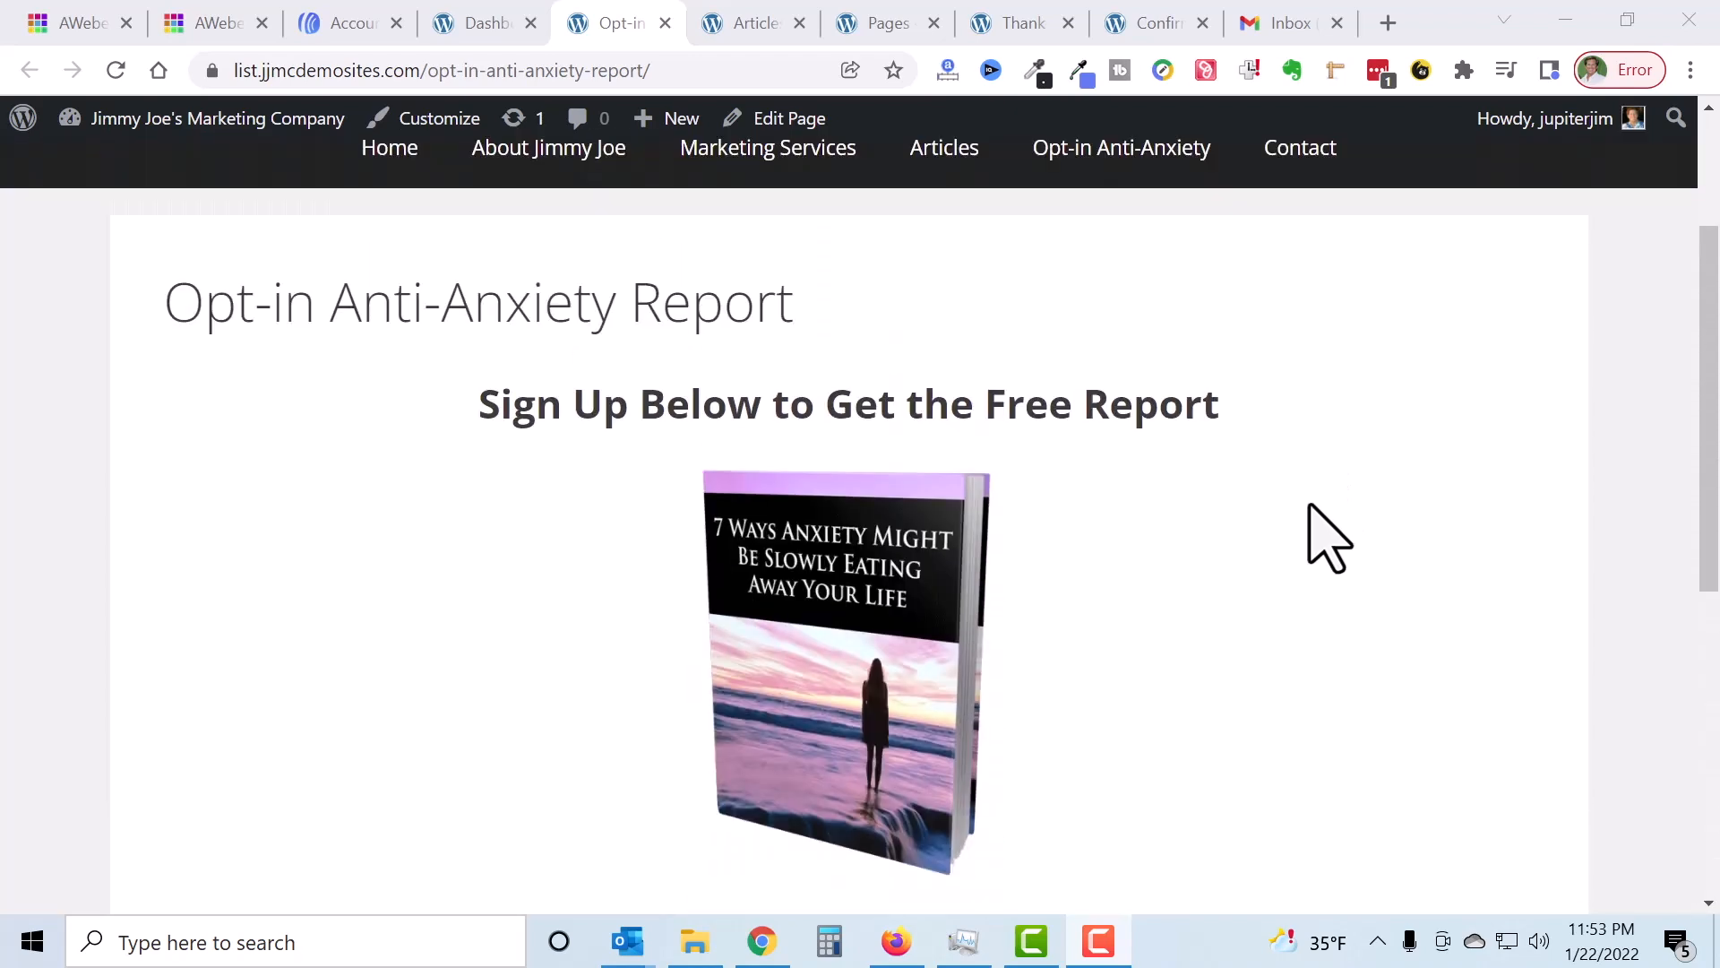
pyautogui.scroll(3, 1327, 534)
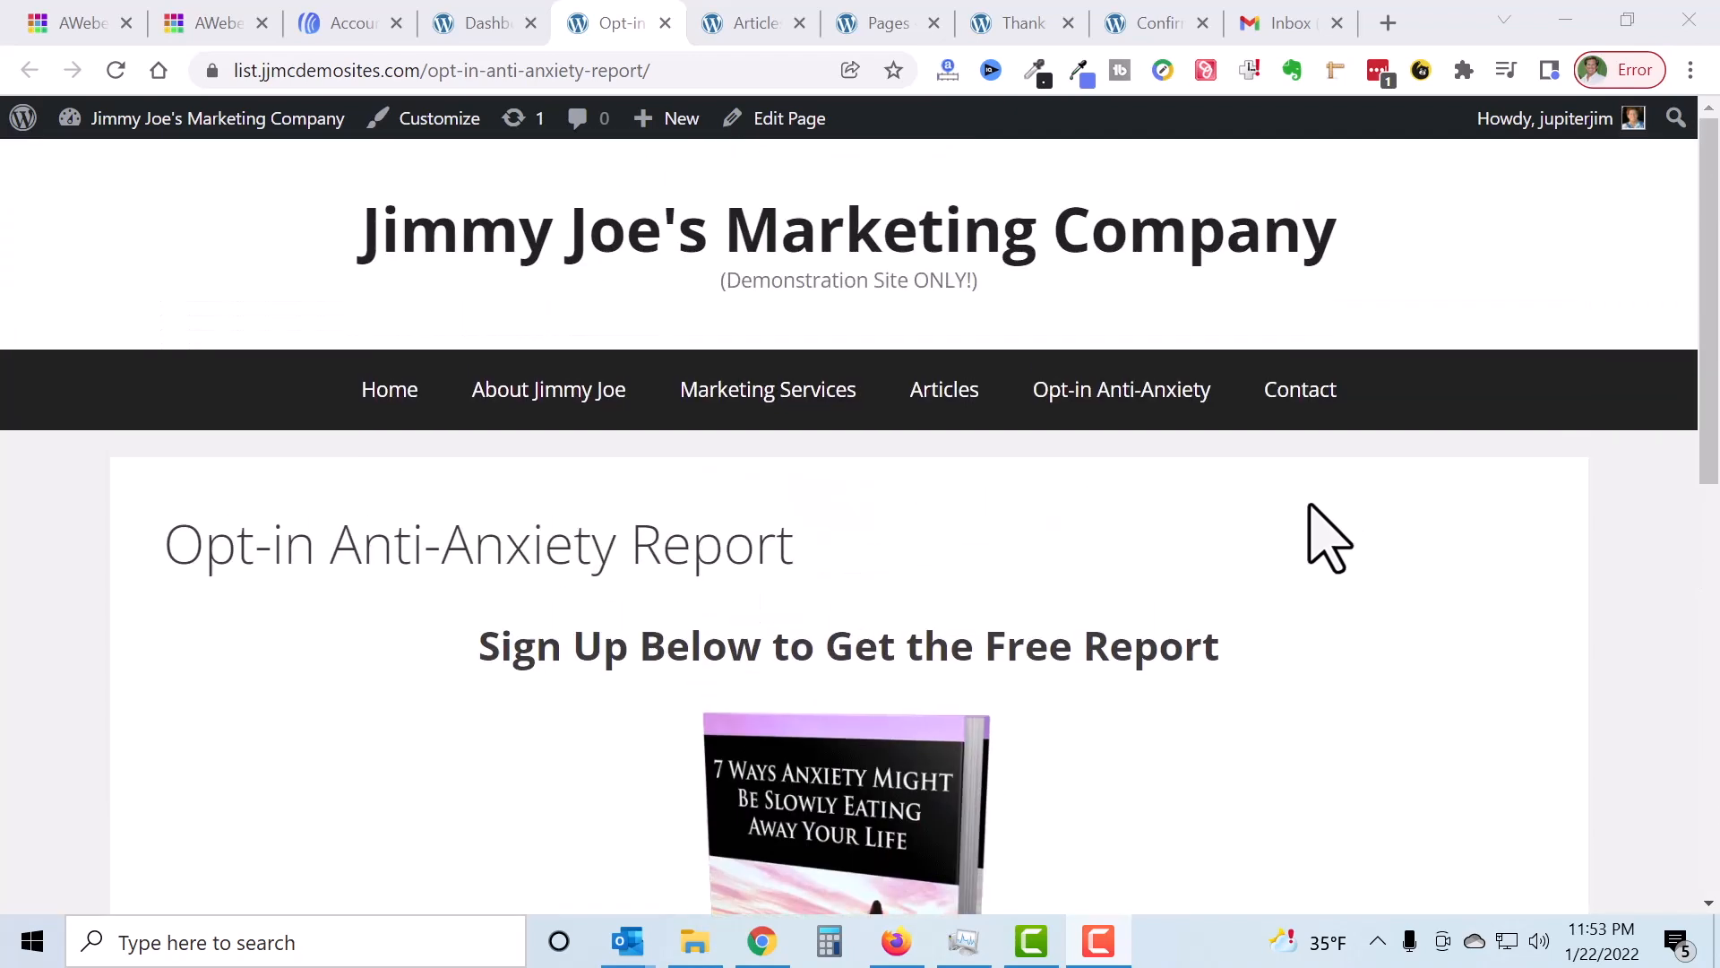
pyautogui.click(686, 68)
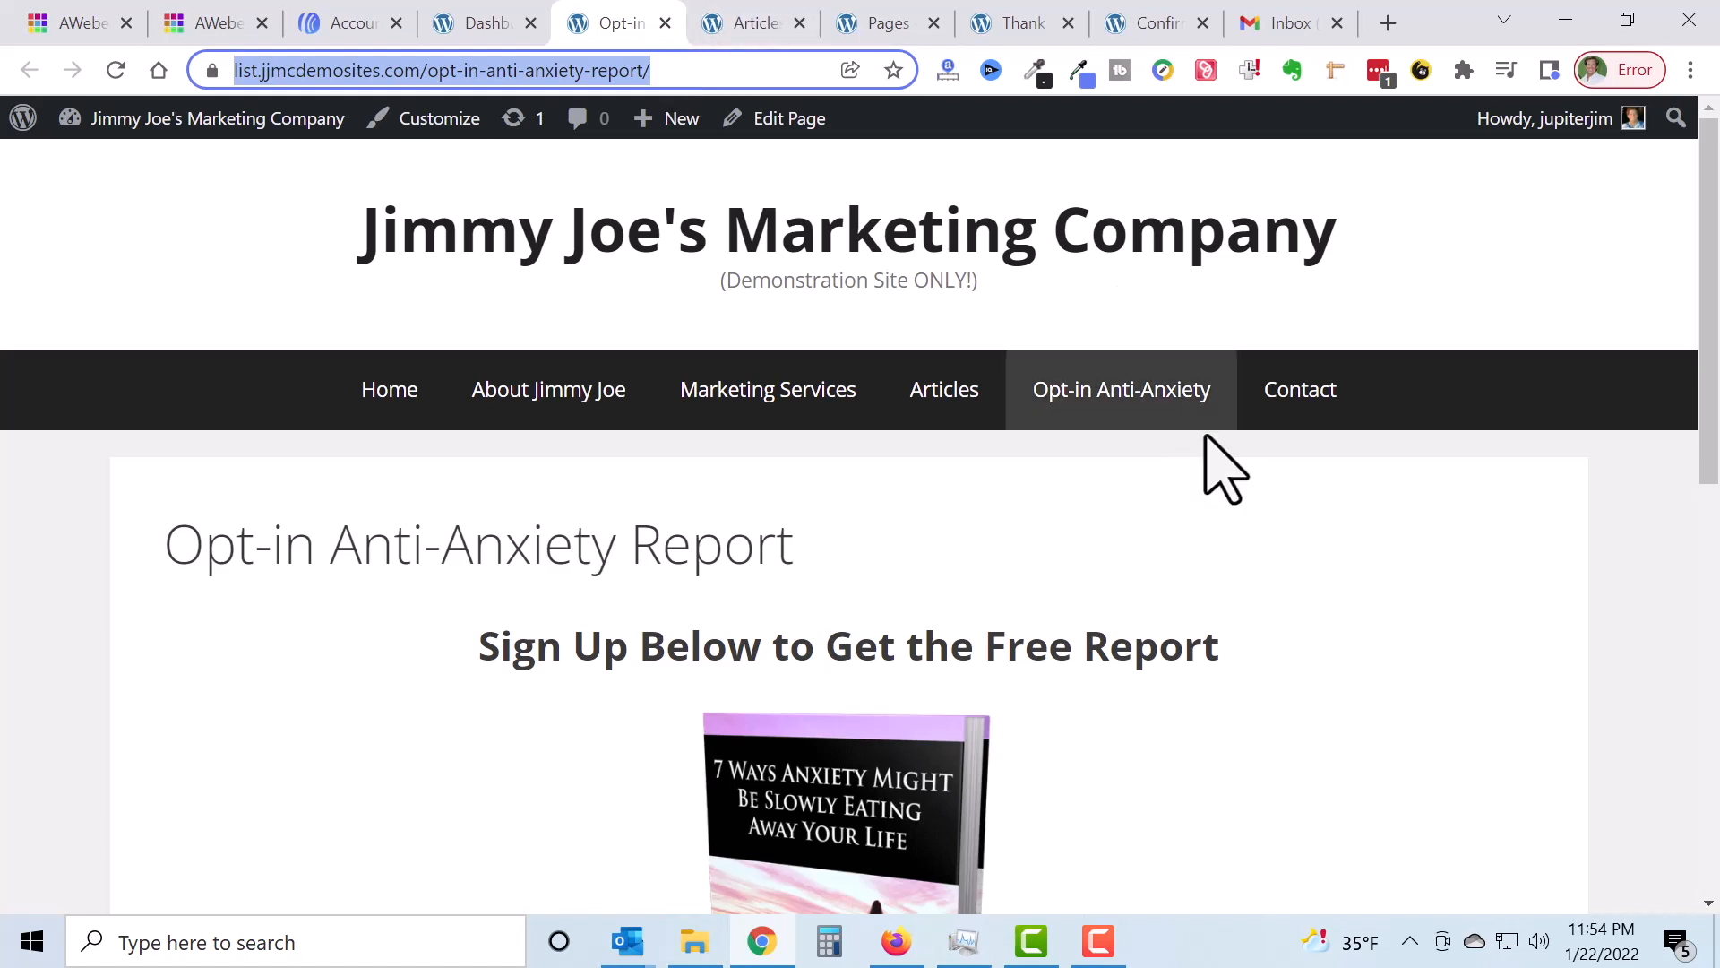
pyautogui.click(1138, 569)
pyautogui.scroll(-8, 1131, 538)
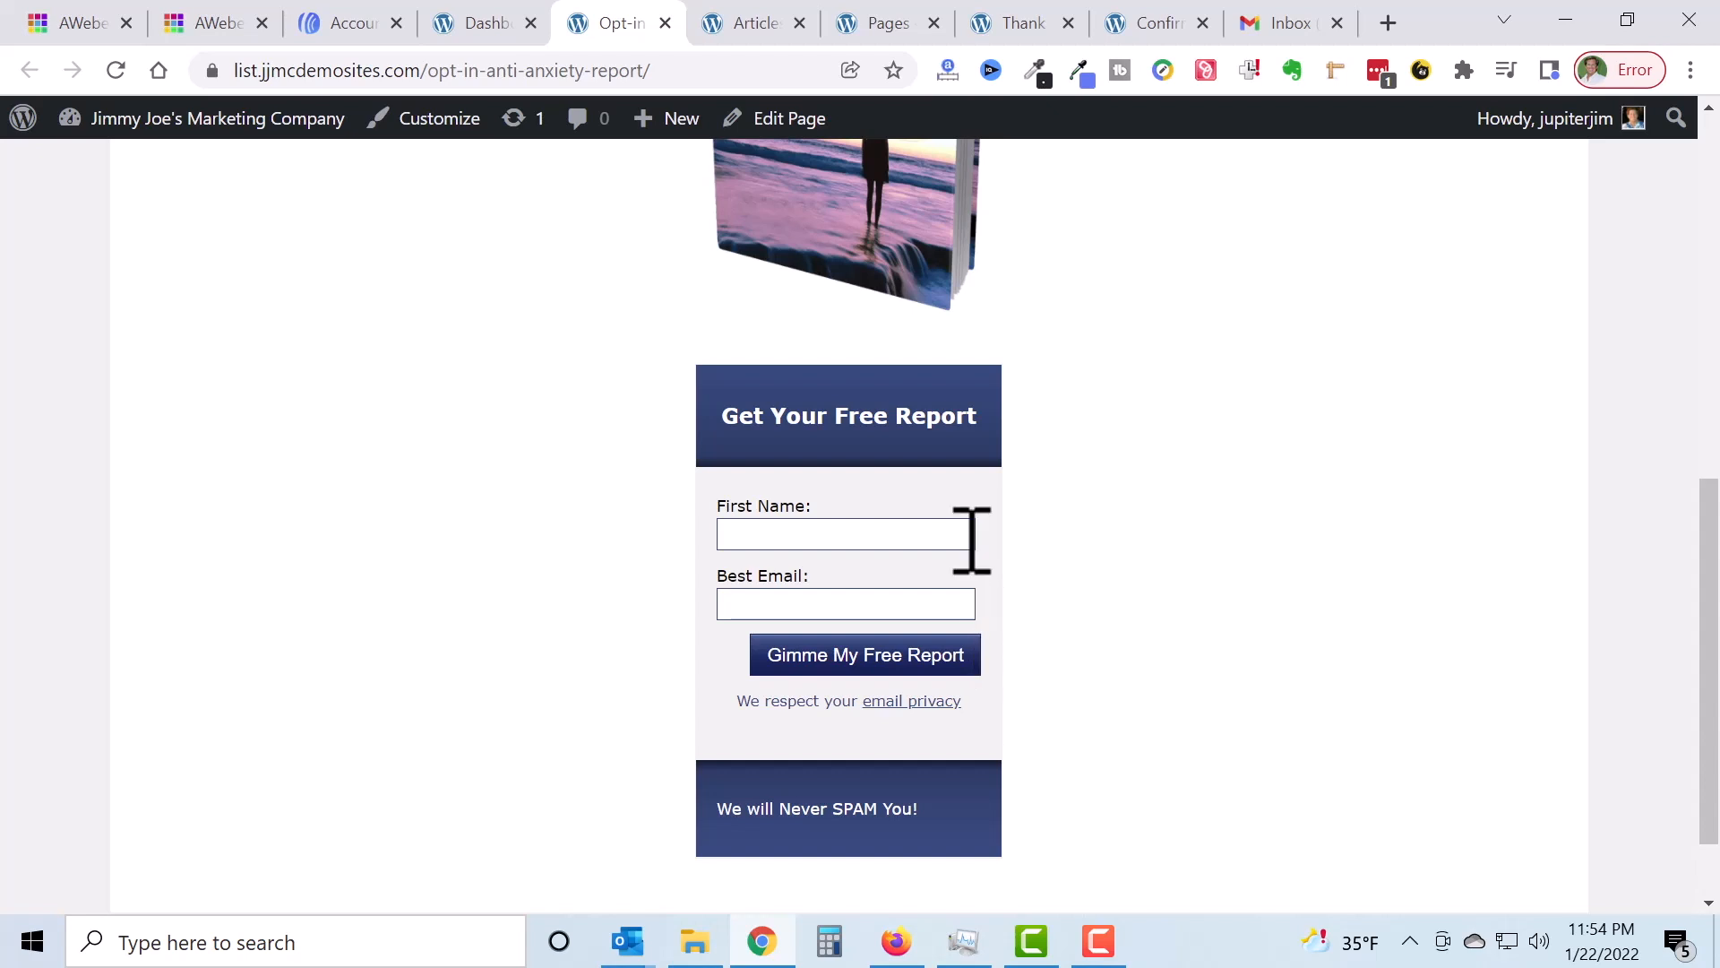
pyautogui.scroll(3, 1083, 603)
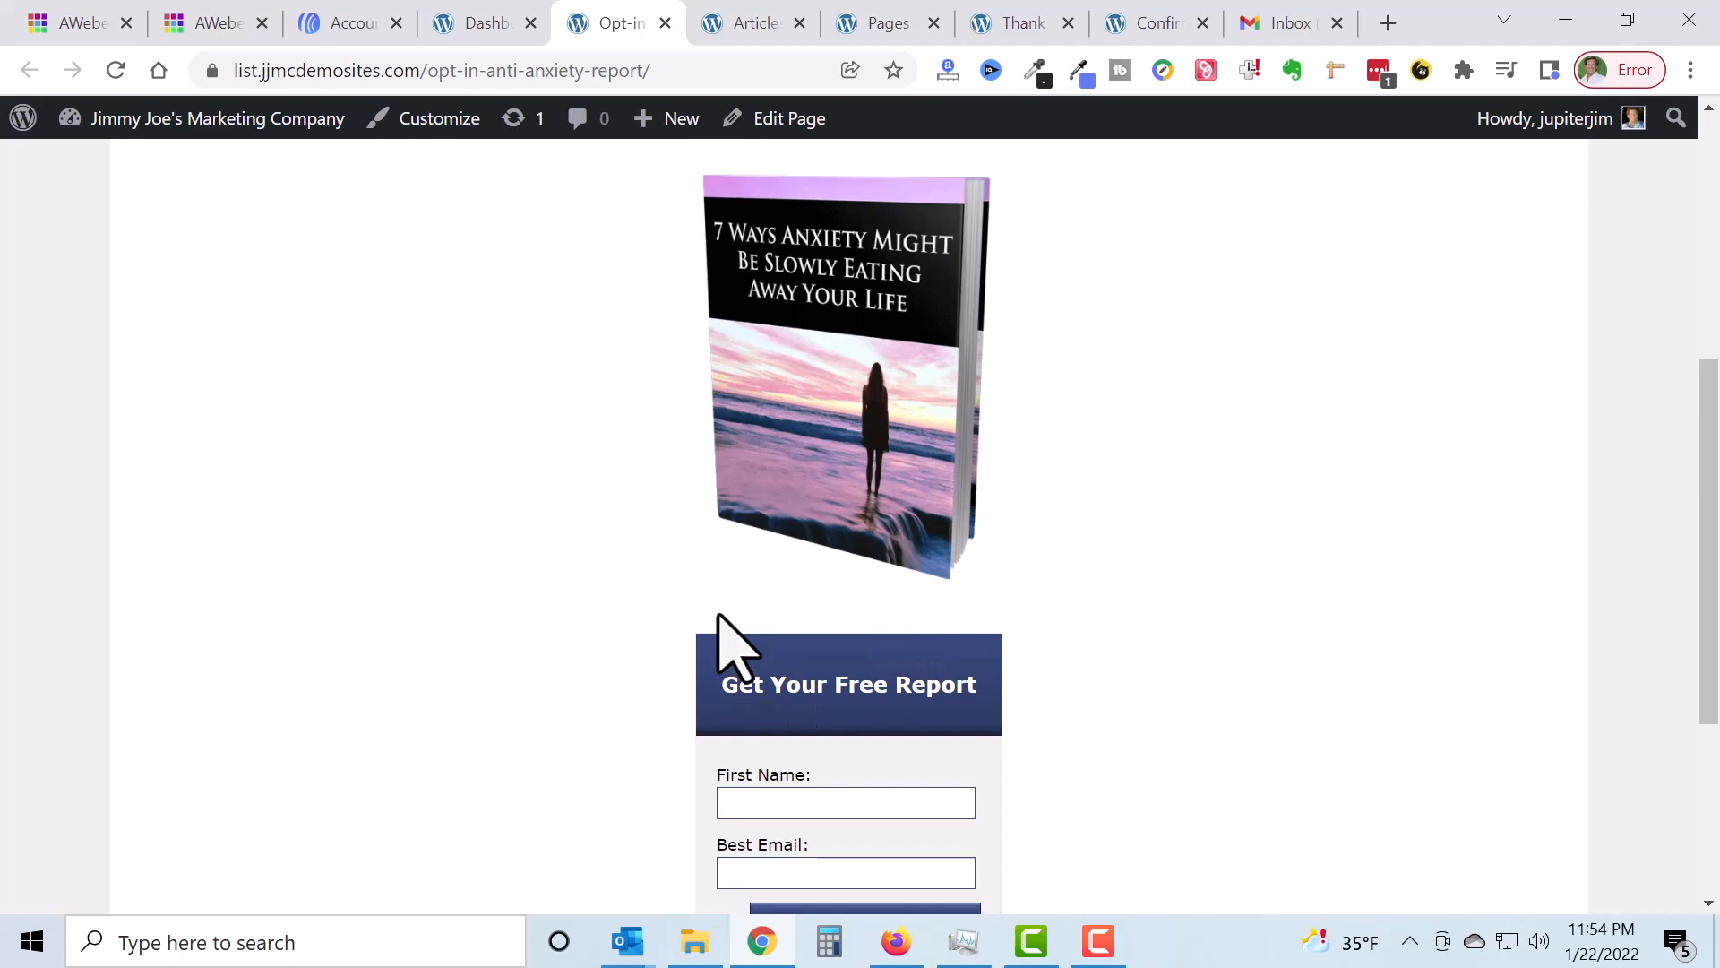
# Step: Compare the Articles page sidebar with the opt-in page's sign-up form, then go to the AWeber account
pyautogui.click(745, 25)
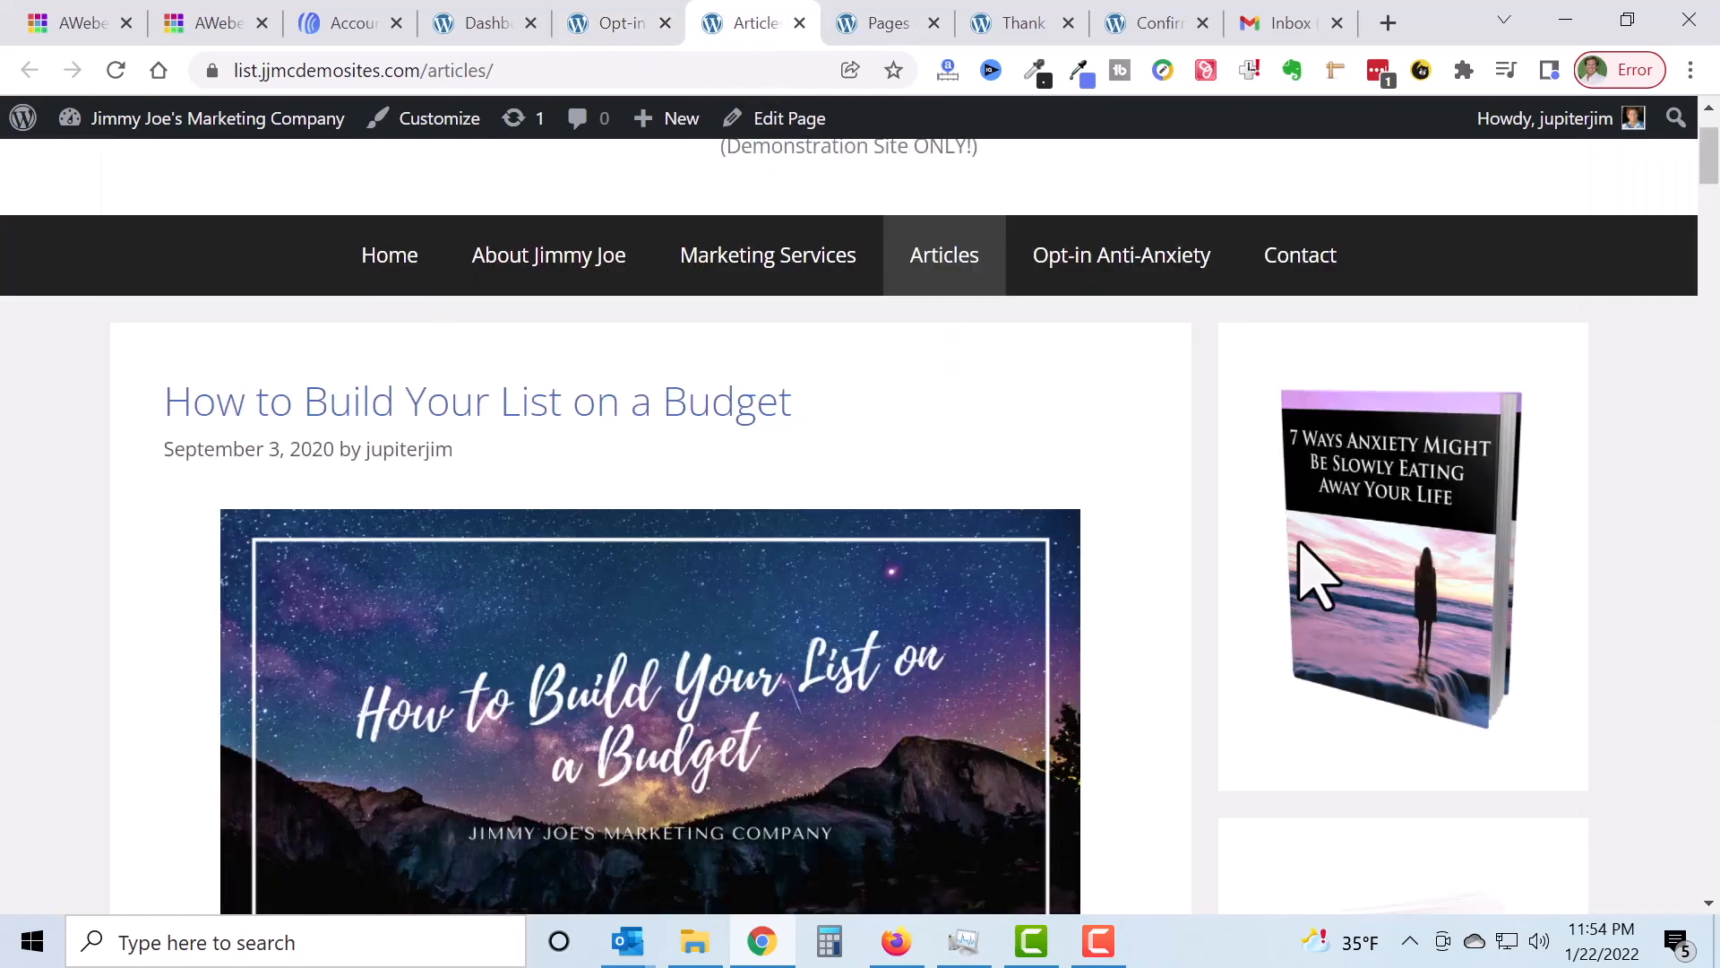
pyautogui.scroll(-1, 1362, 555)
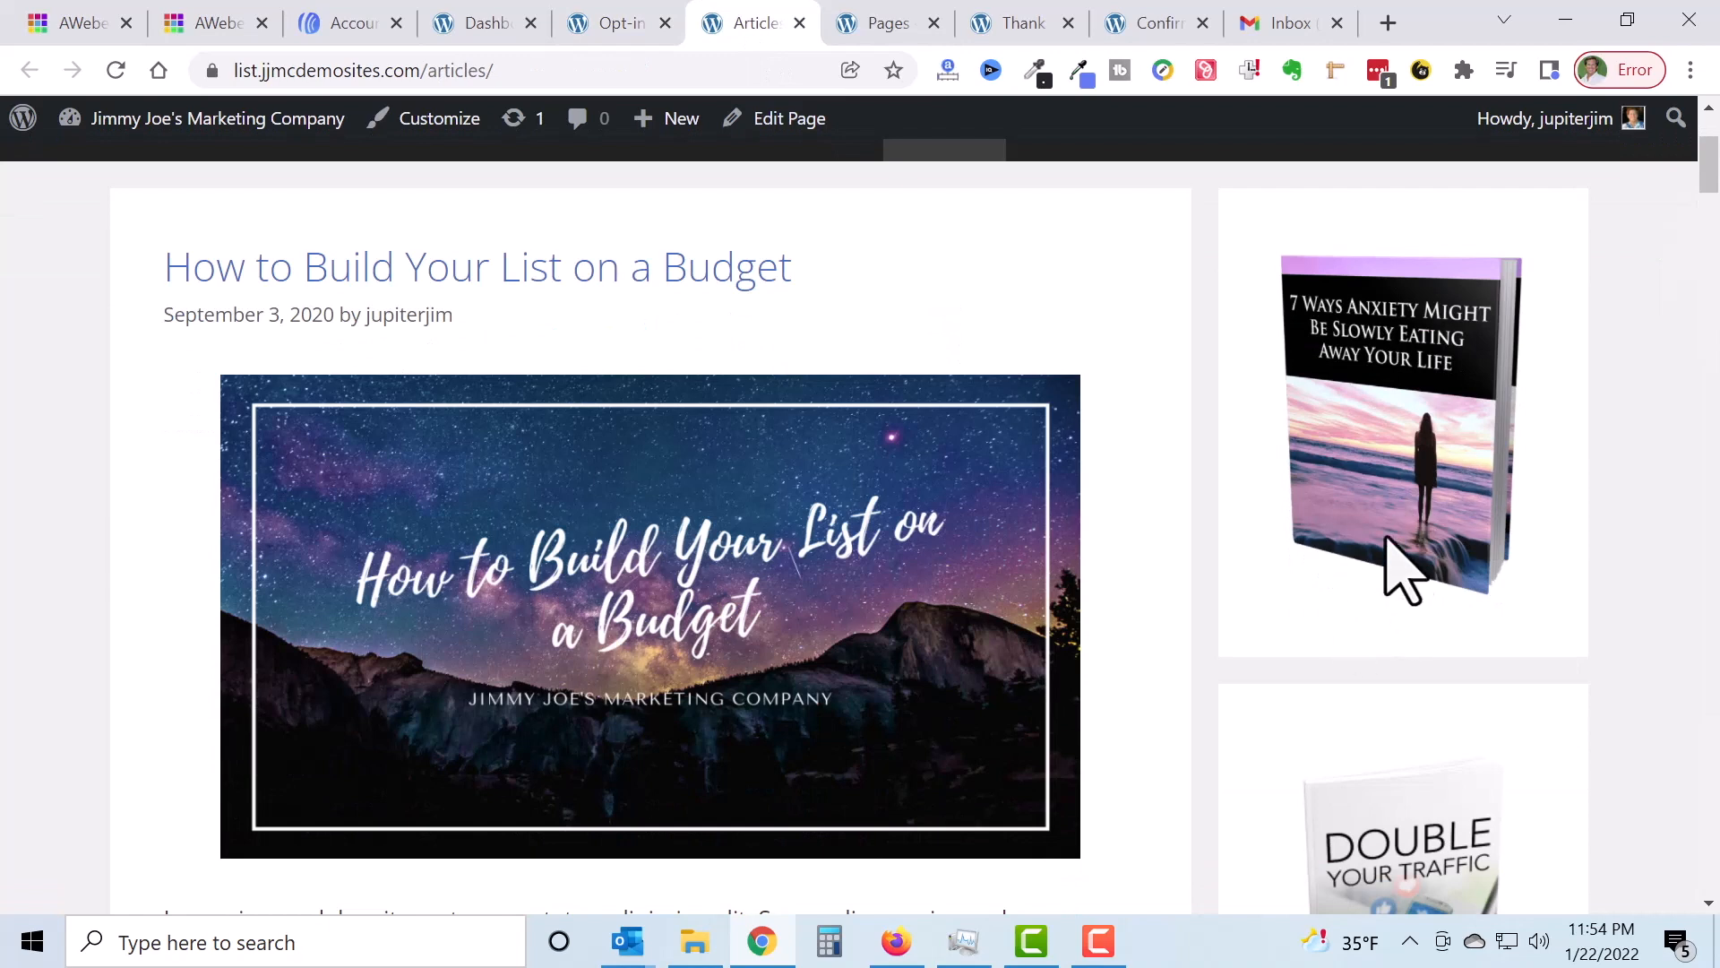
pyautogui.click(618, 24)
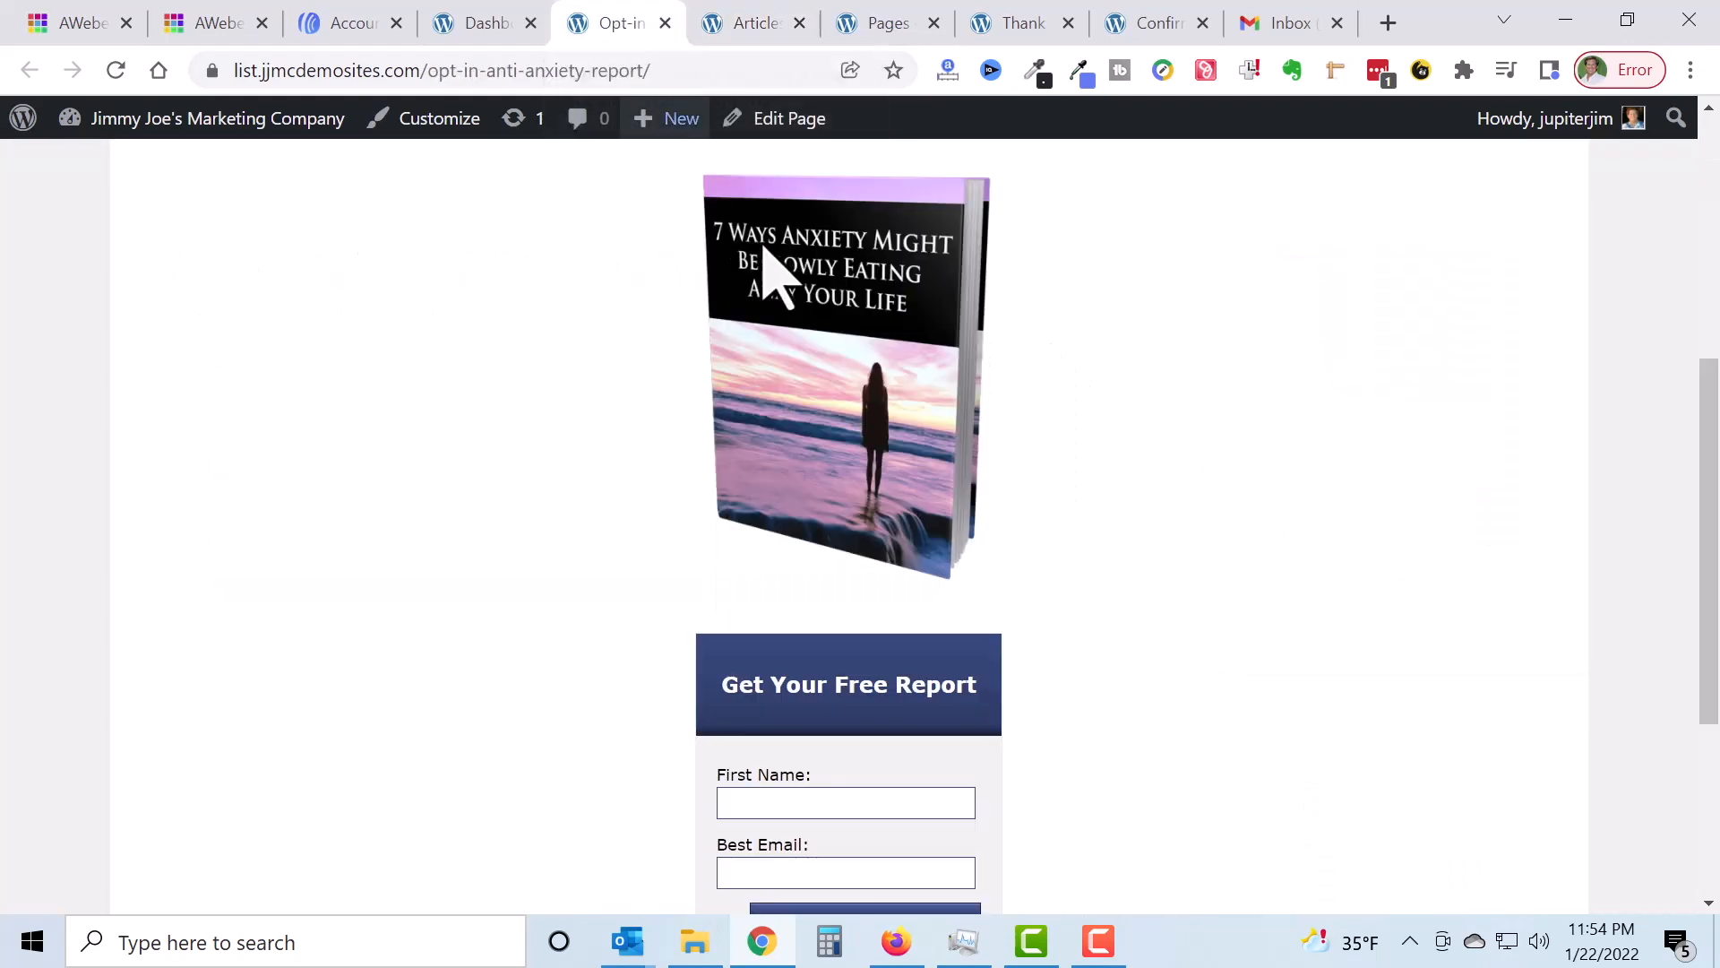
pyautogui.scroll(-3, 1081, 413)
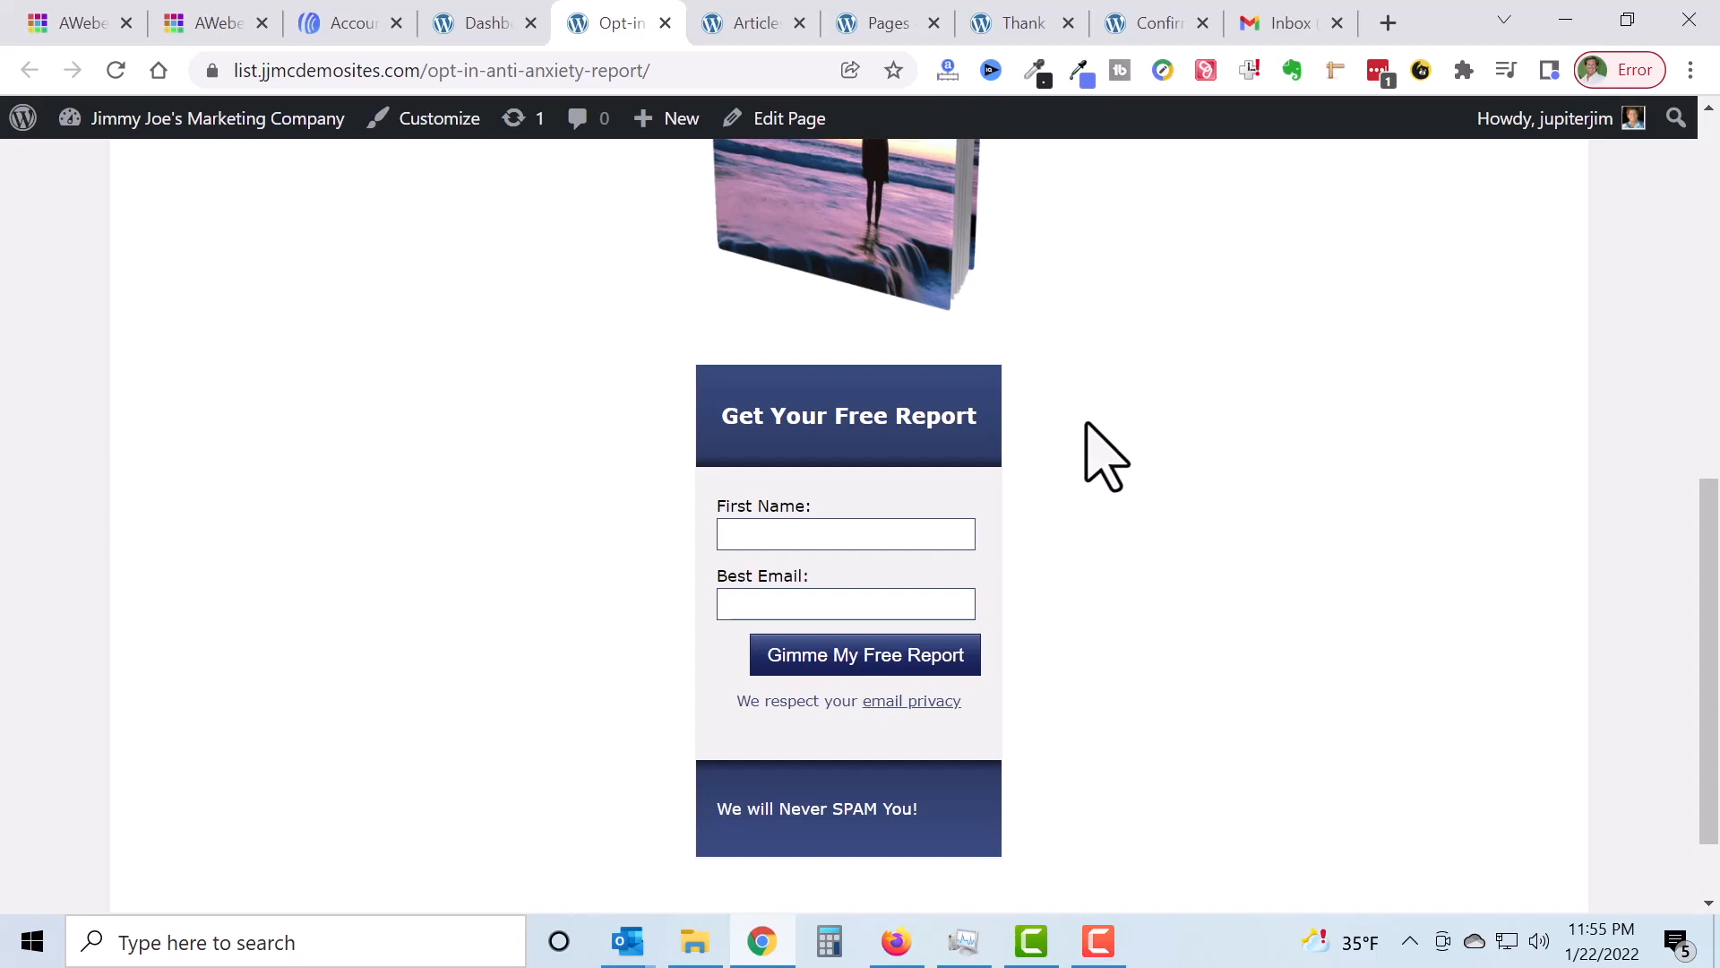
pyautogui.click(336, 24)
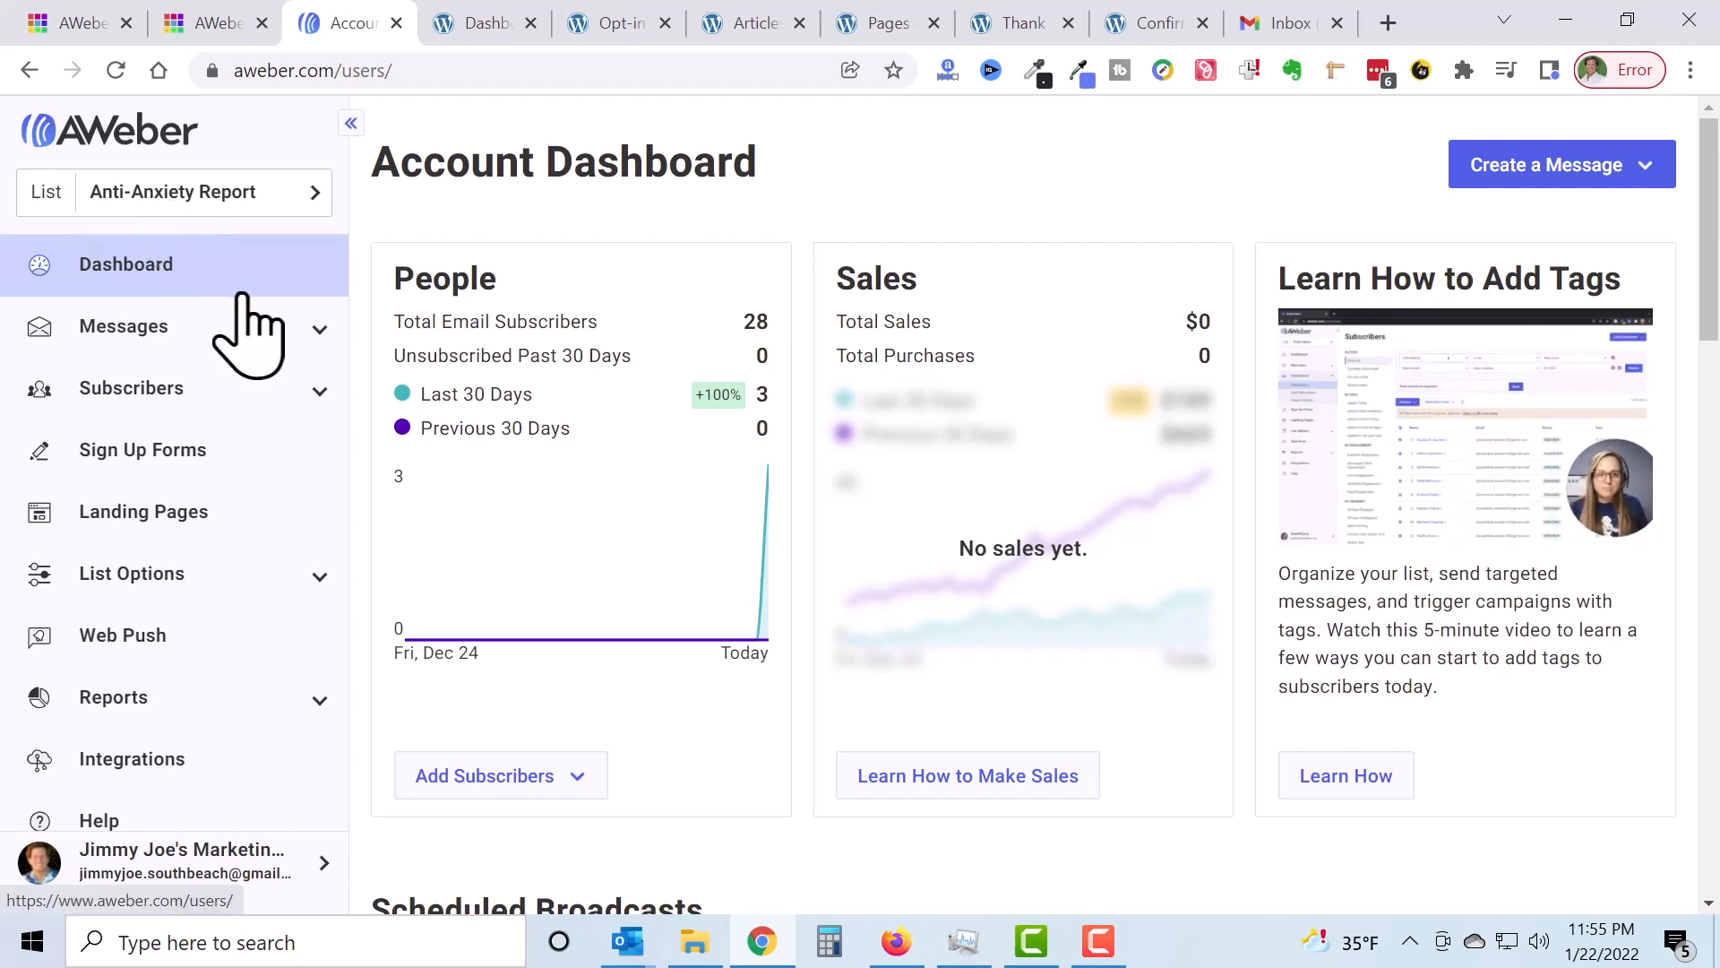
# Step: Inspect the Anti-Anxiety Report Opt-In Page form, then start a new sign-up form for a website
pyautogui.click(150, 452)
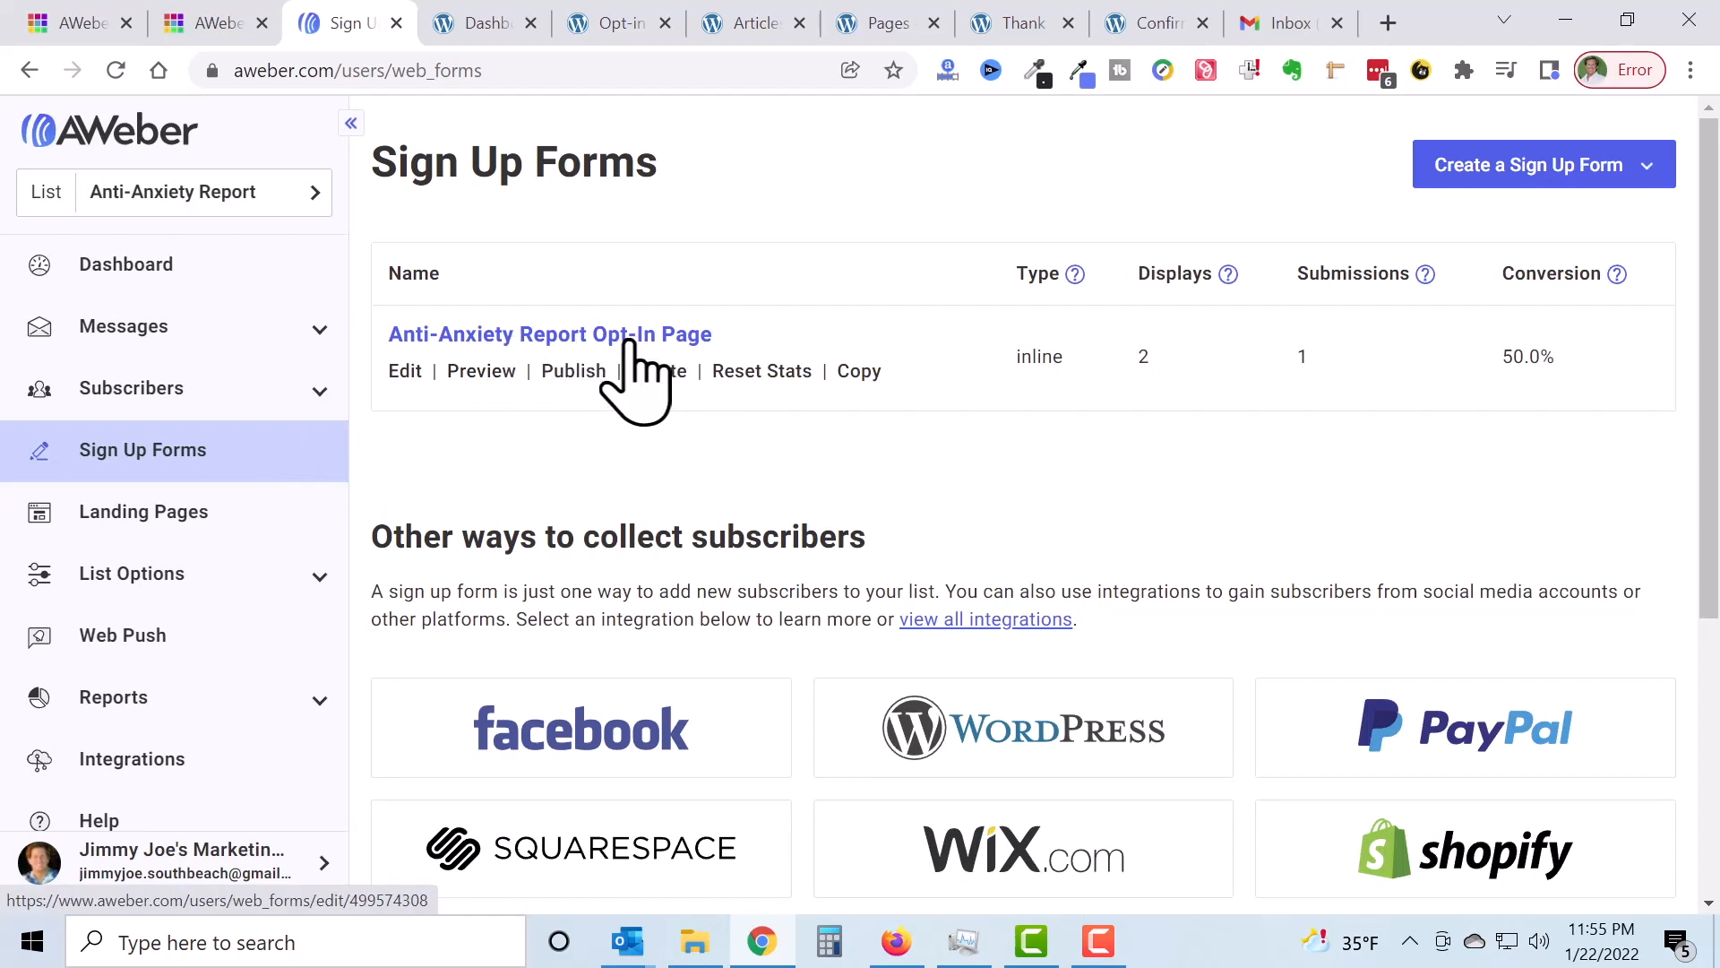
pyautogui.click(628, 341)
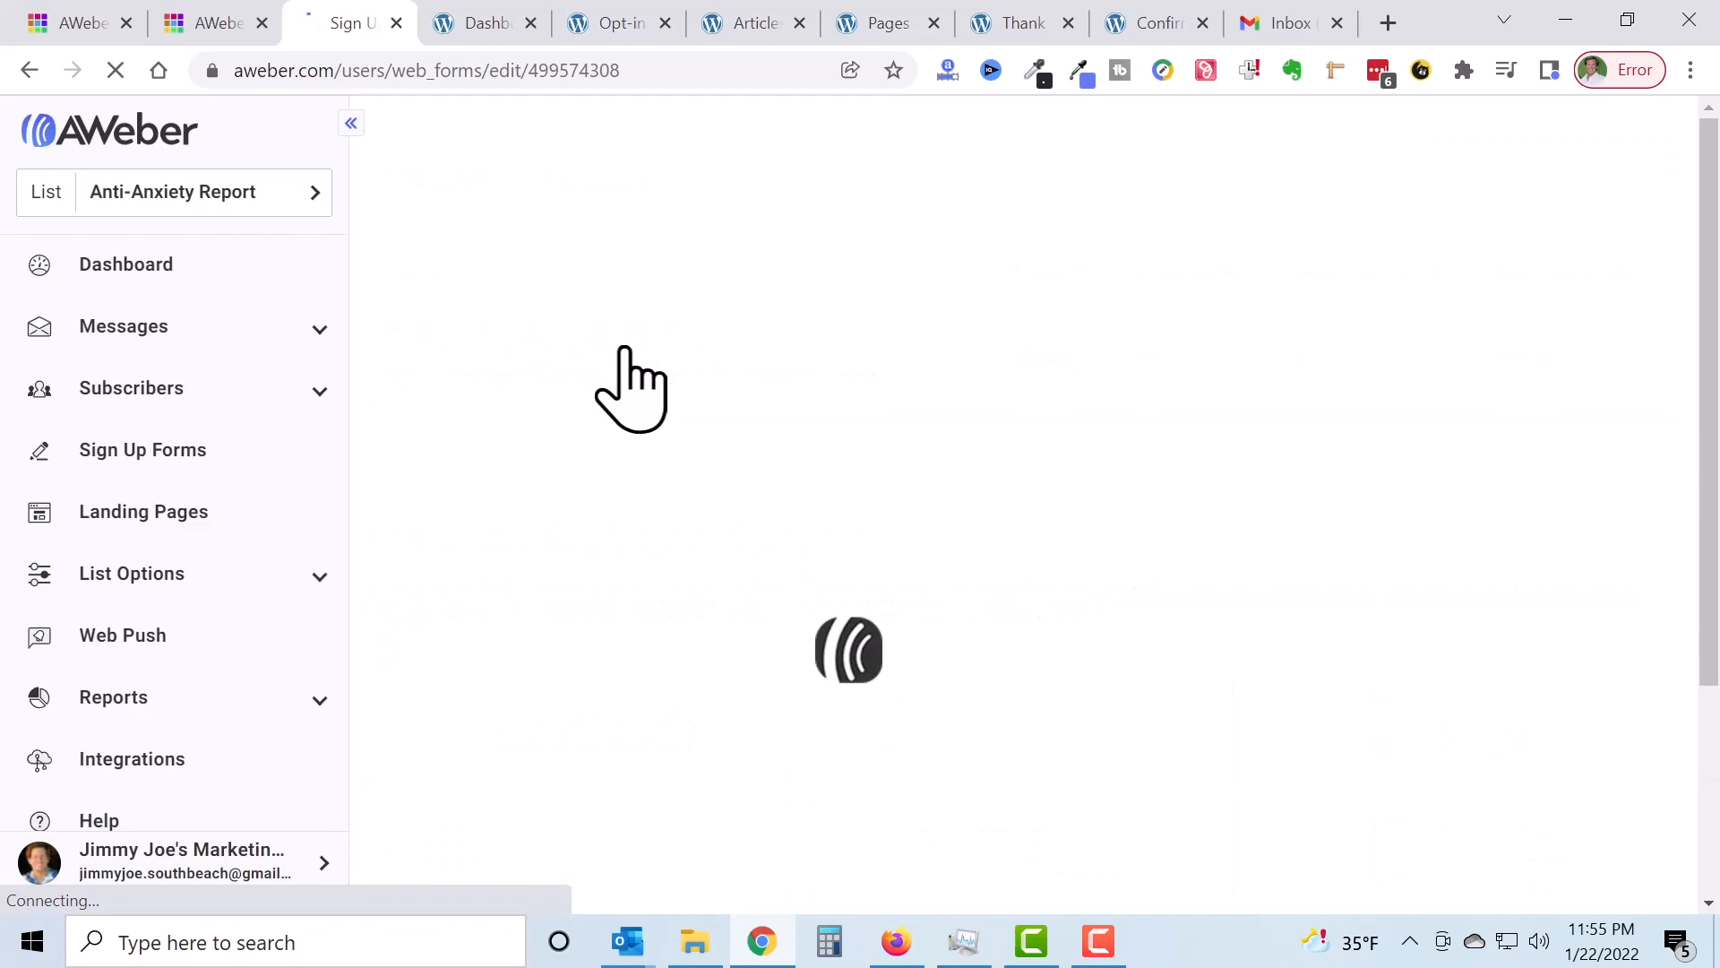
pyautogui.scroll(-7, 1045, 557)
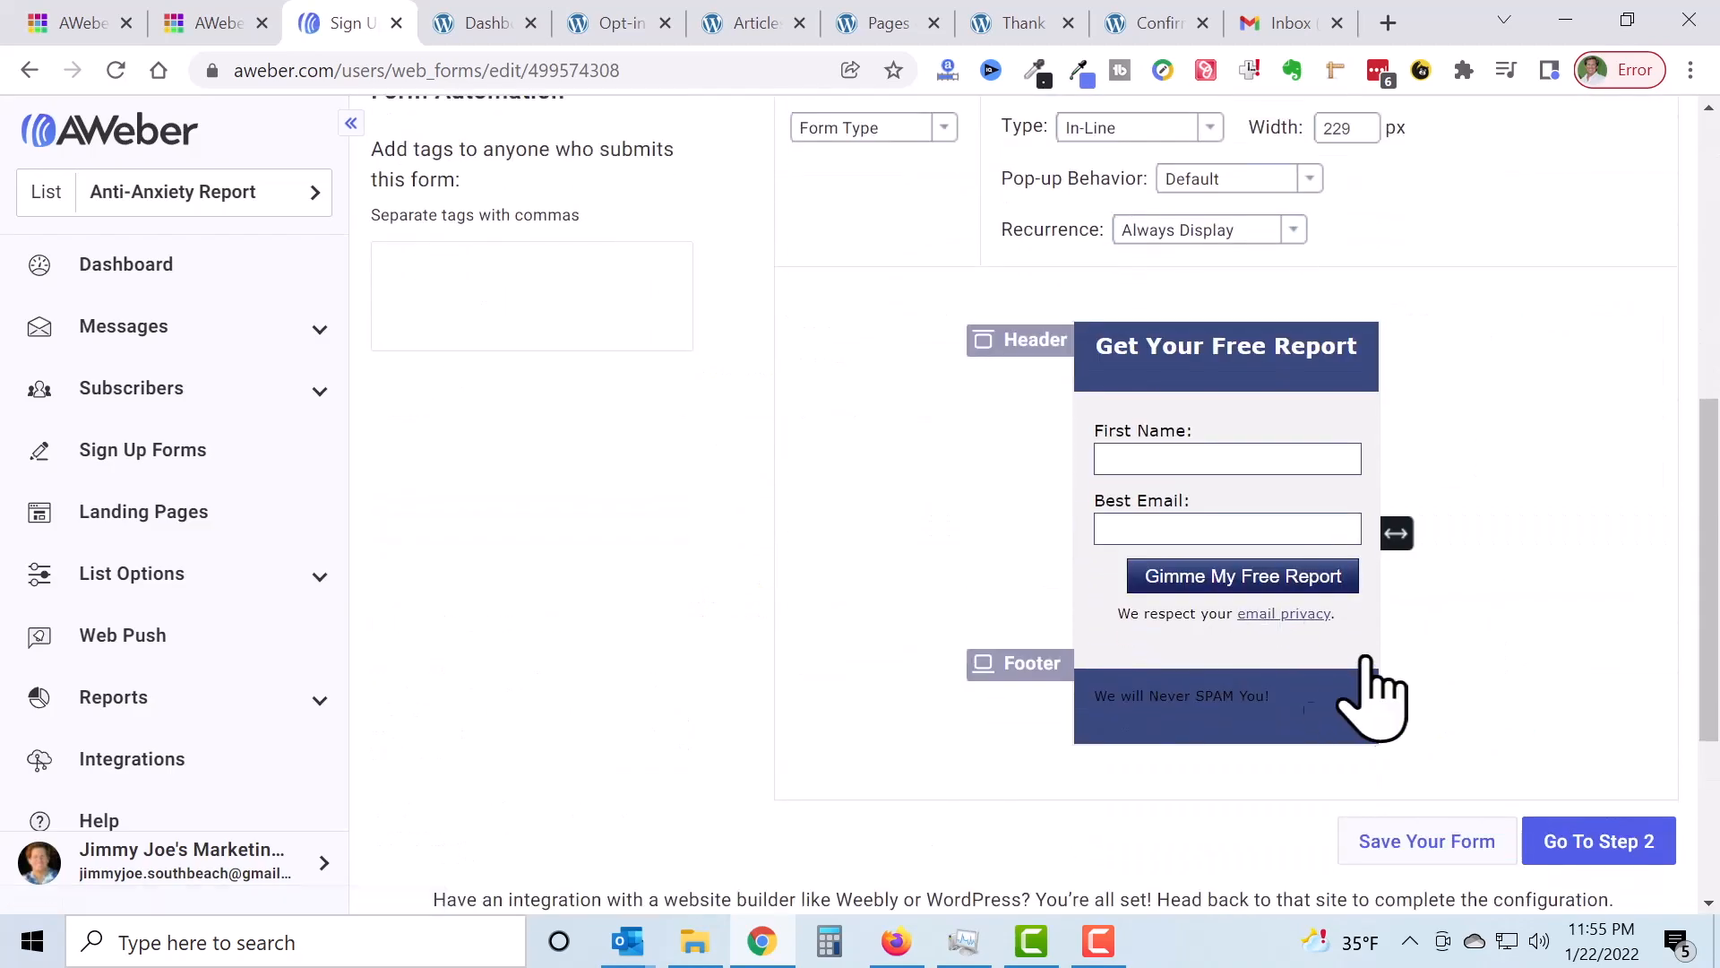
pyautogui.scroll(7, 1344, 555)
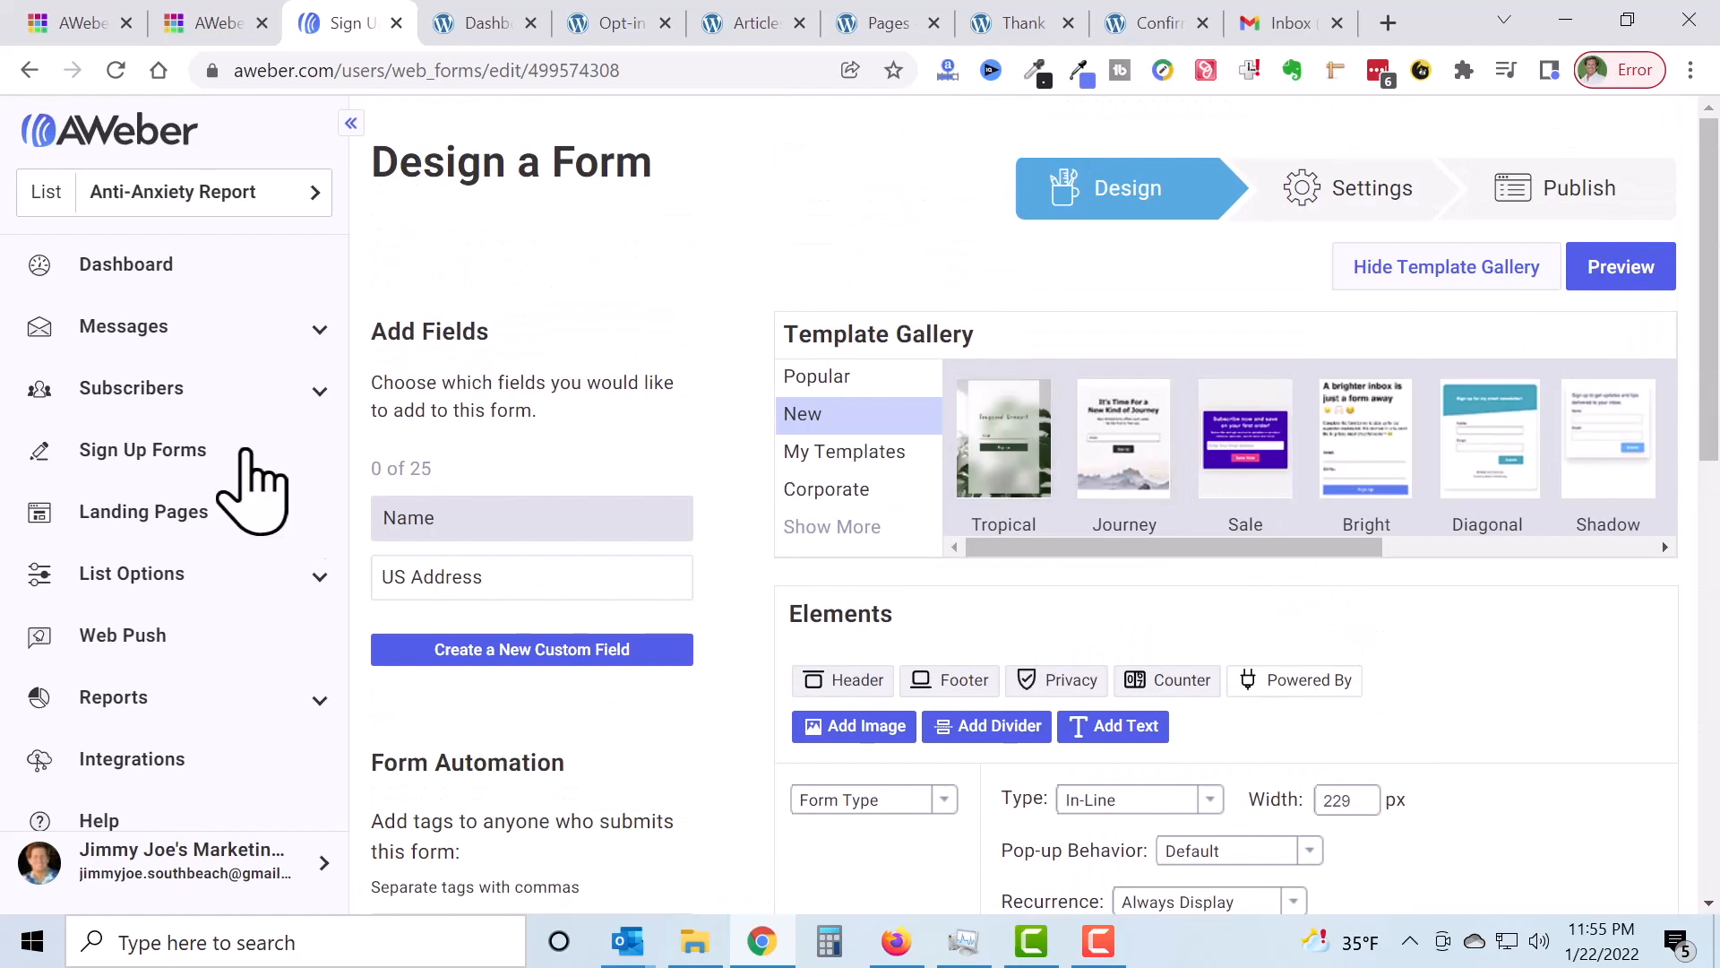
pyautogui.click(159, 461)
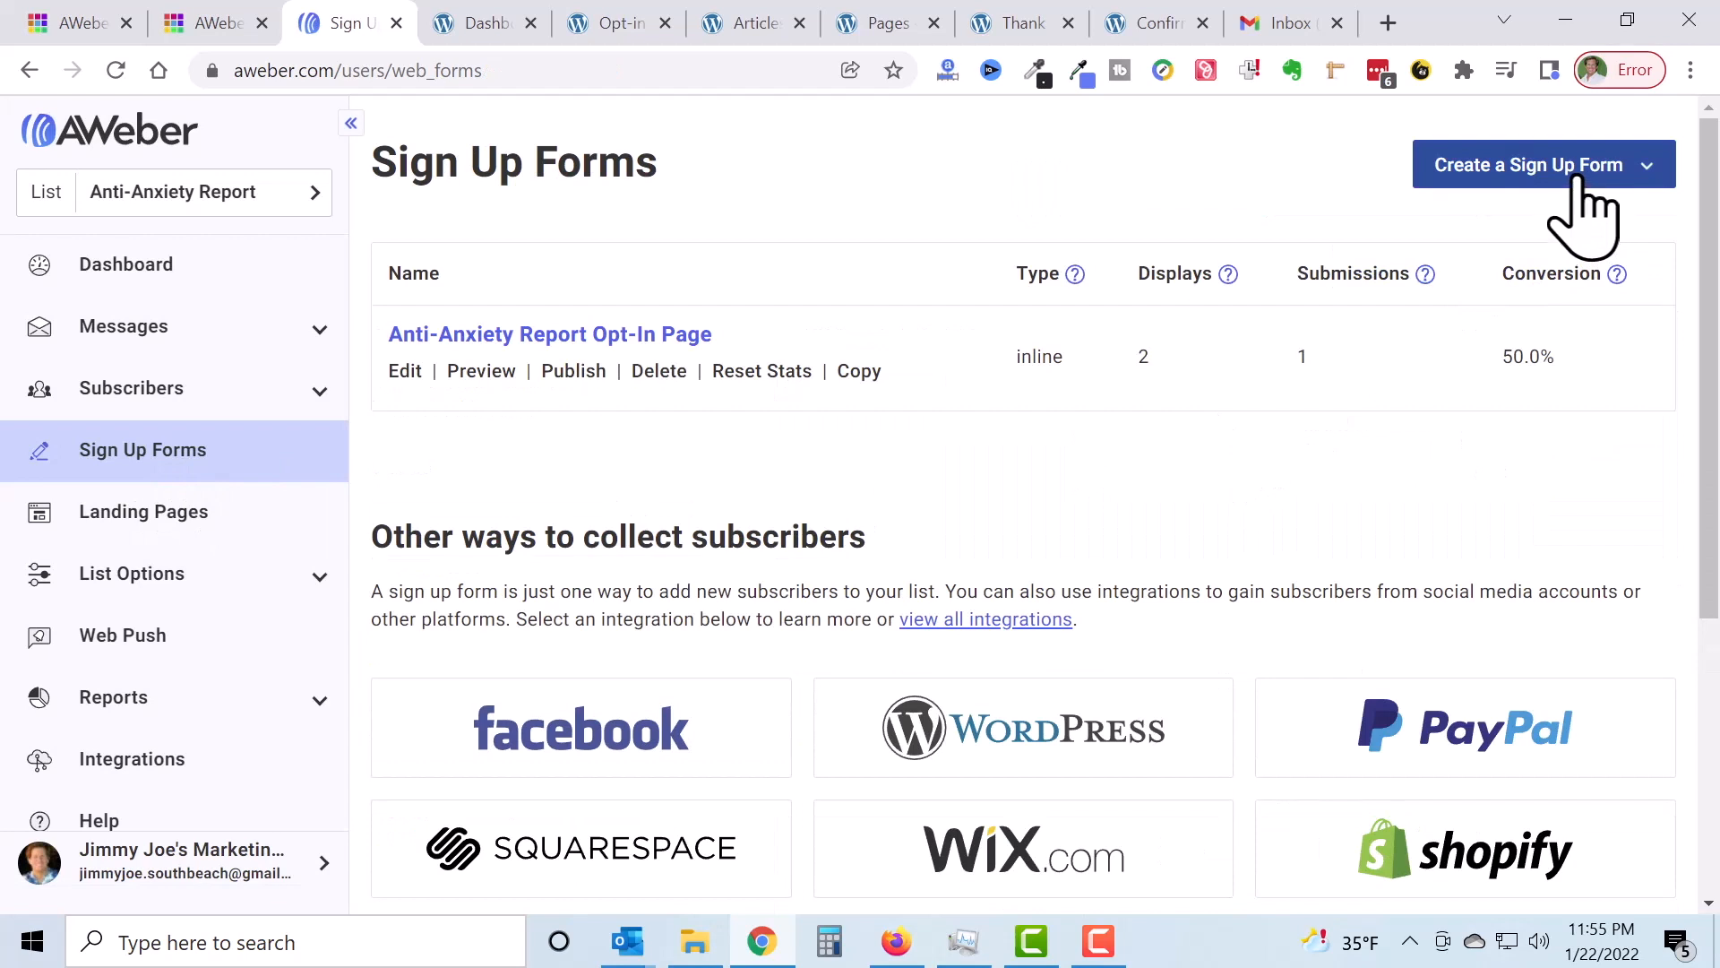
pyautogui.click(1584, 166)
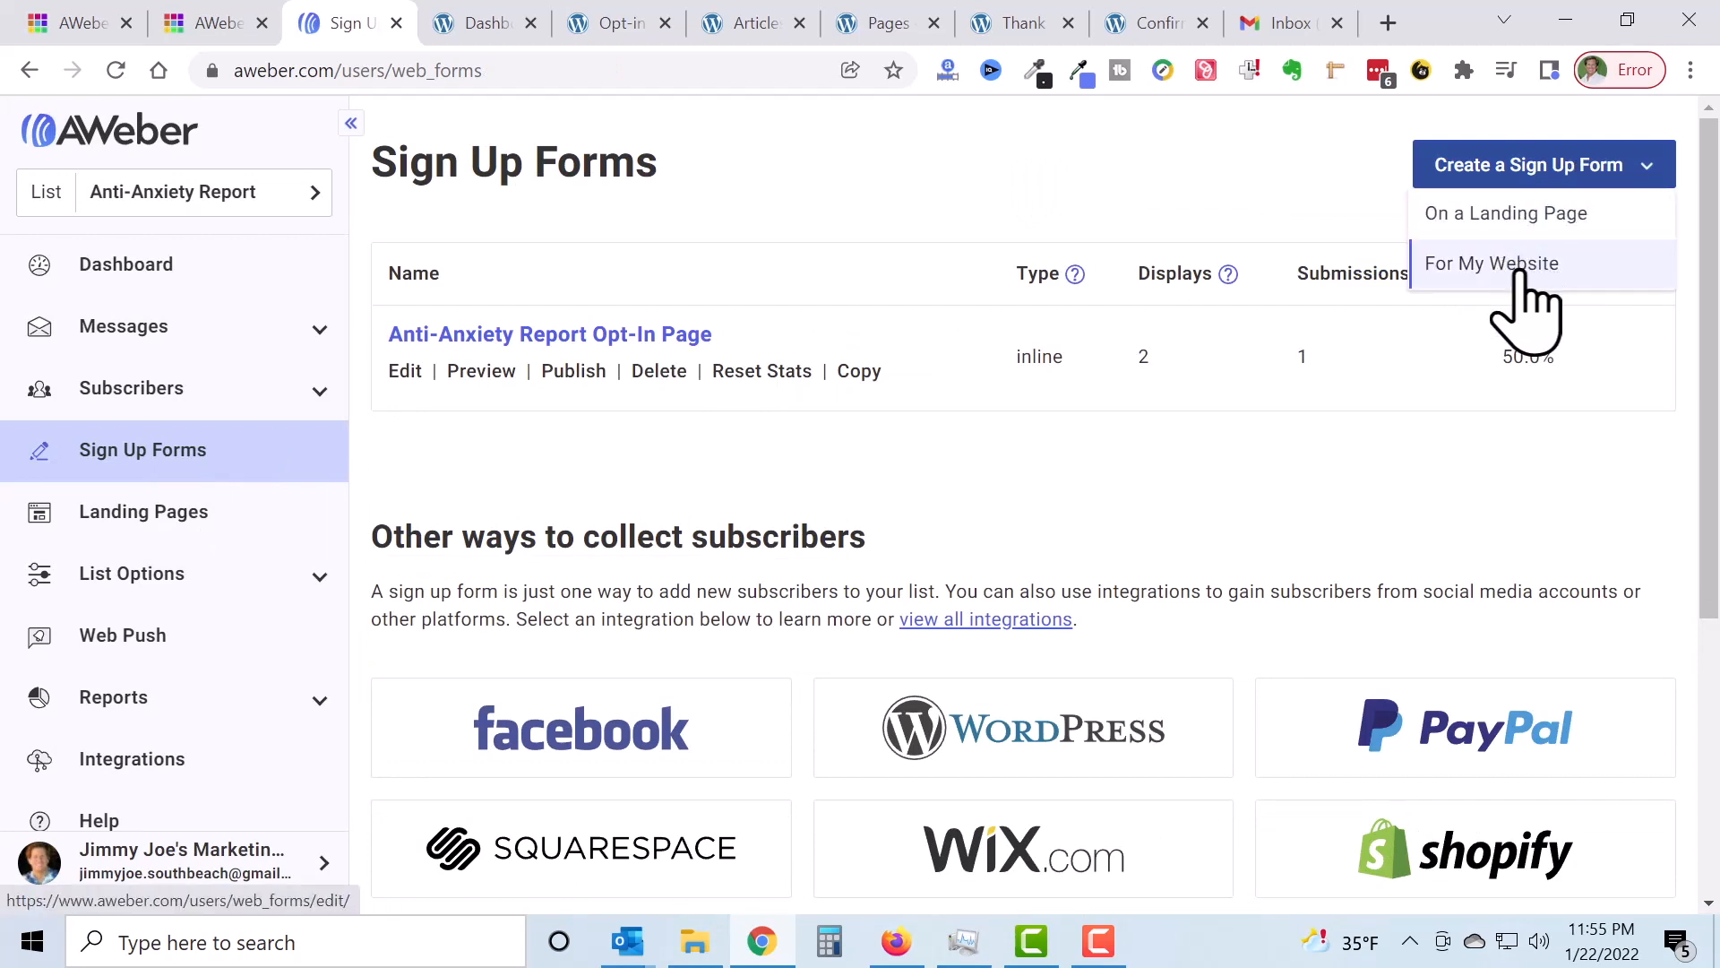
pyautogui.click(1520, 271)
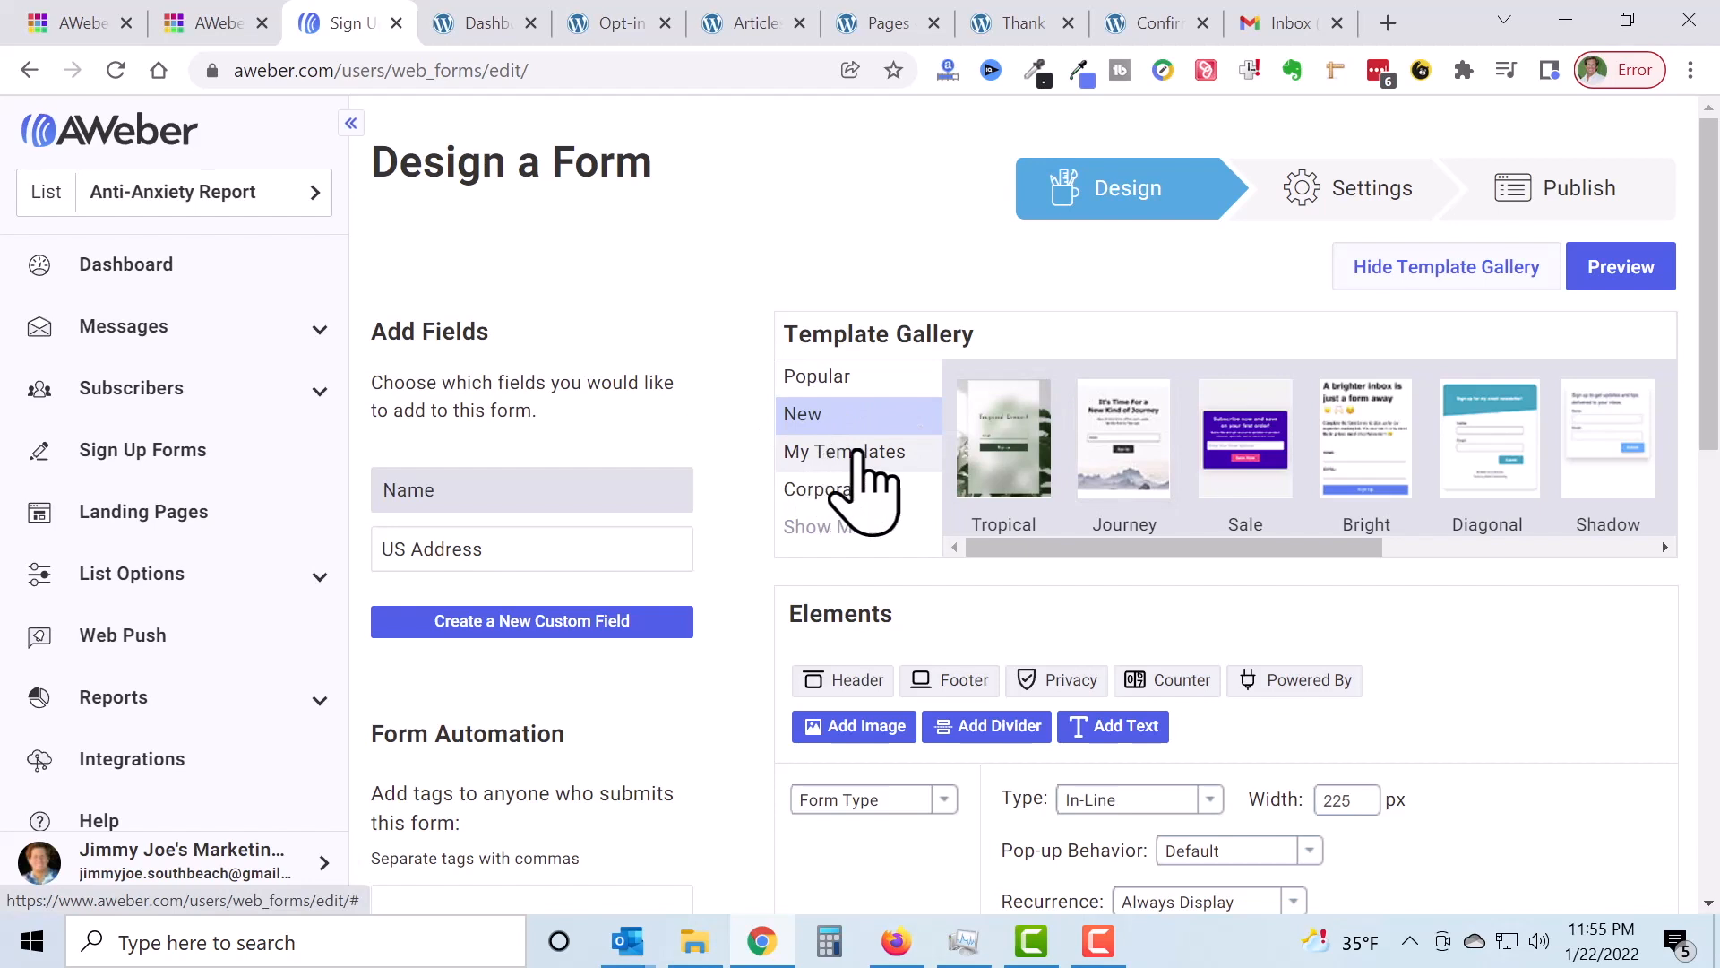
# Step: Load the Popular Basic template and resize the form to 211 px wide
pyautogui.click(838, 378)
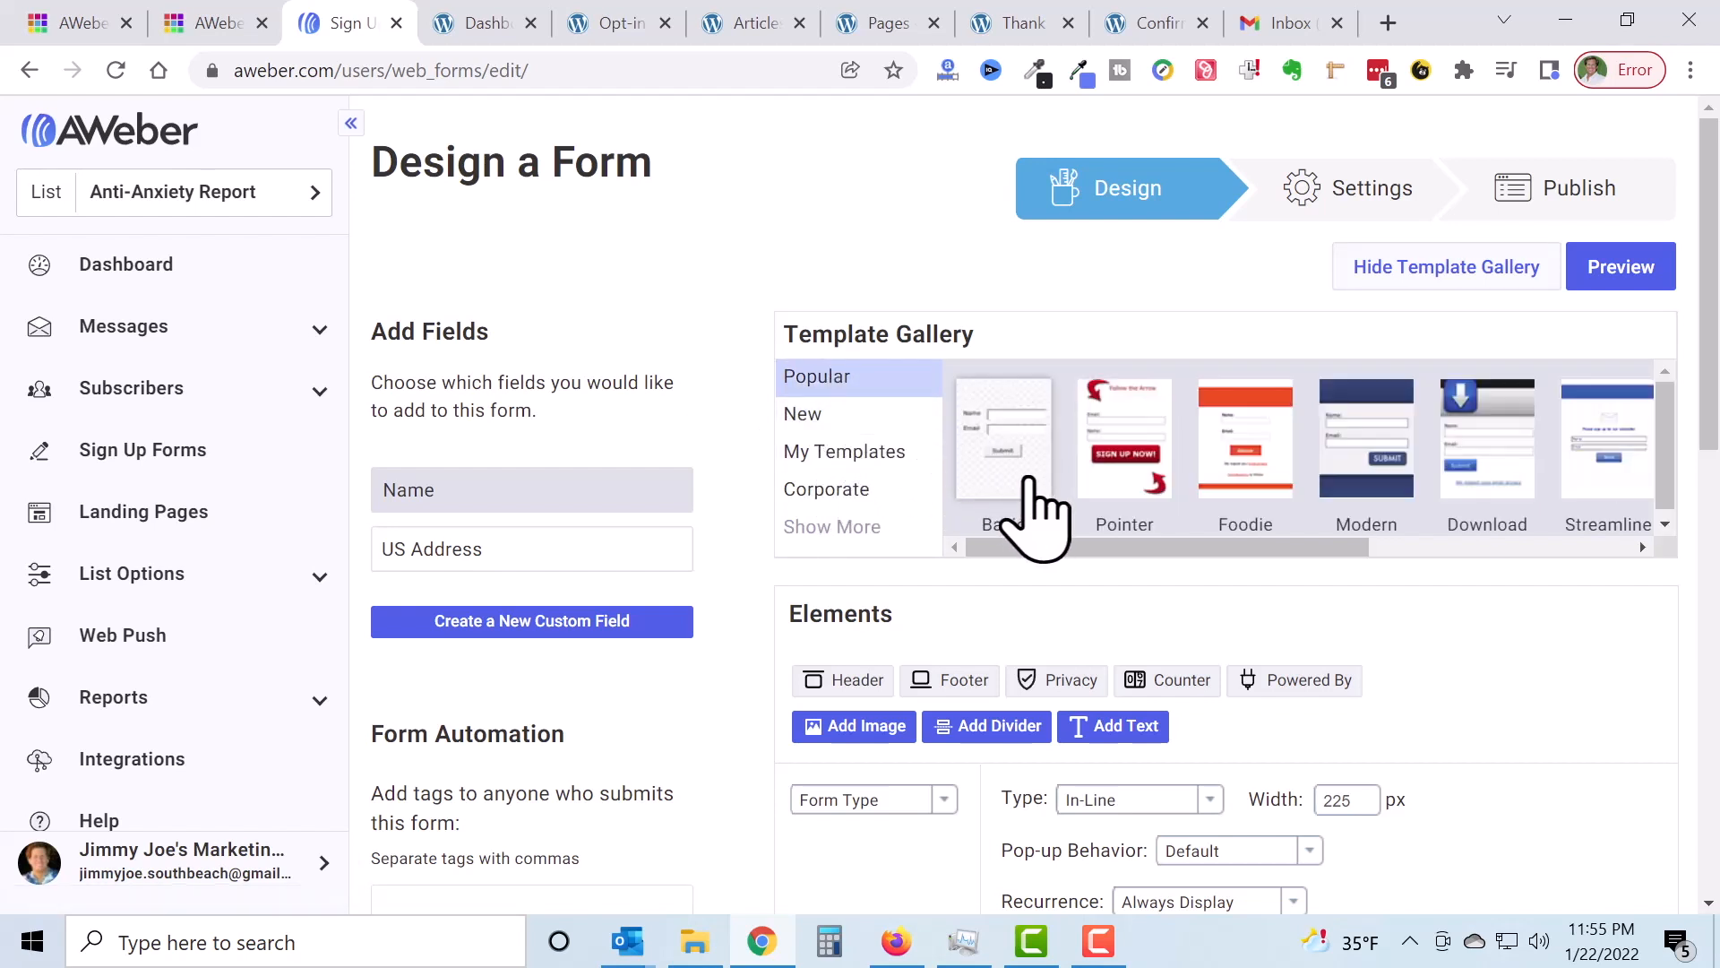
pyautogui.click(1026, 488)
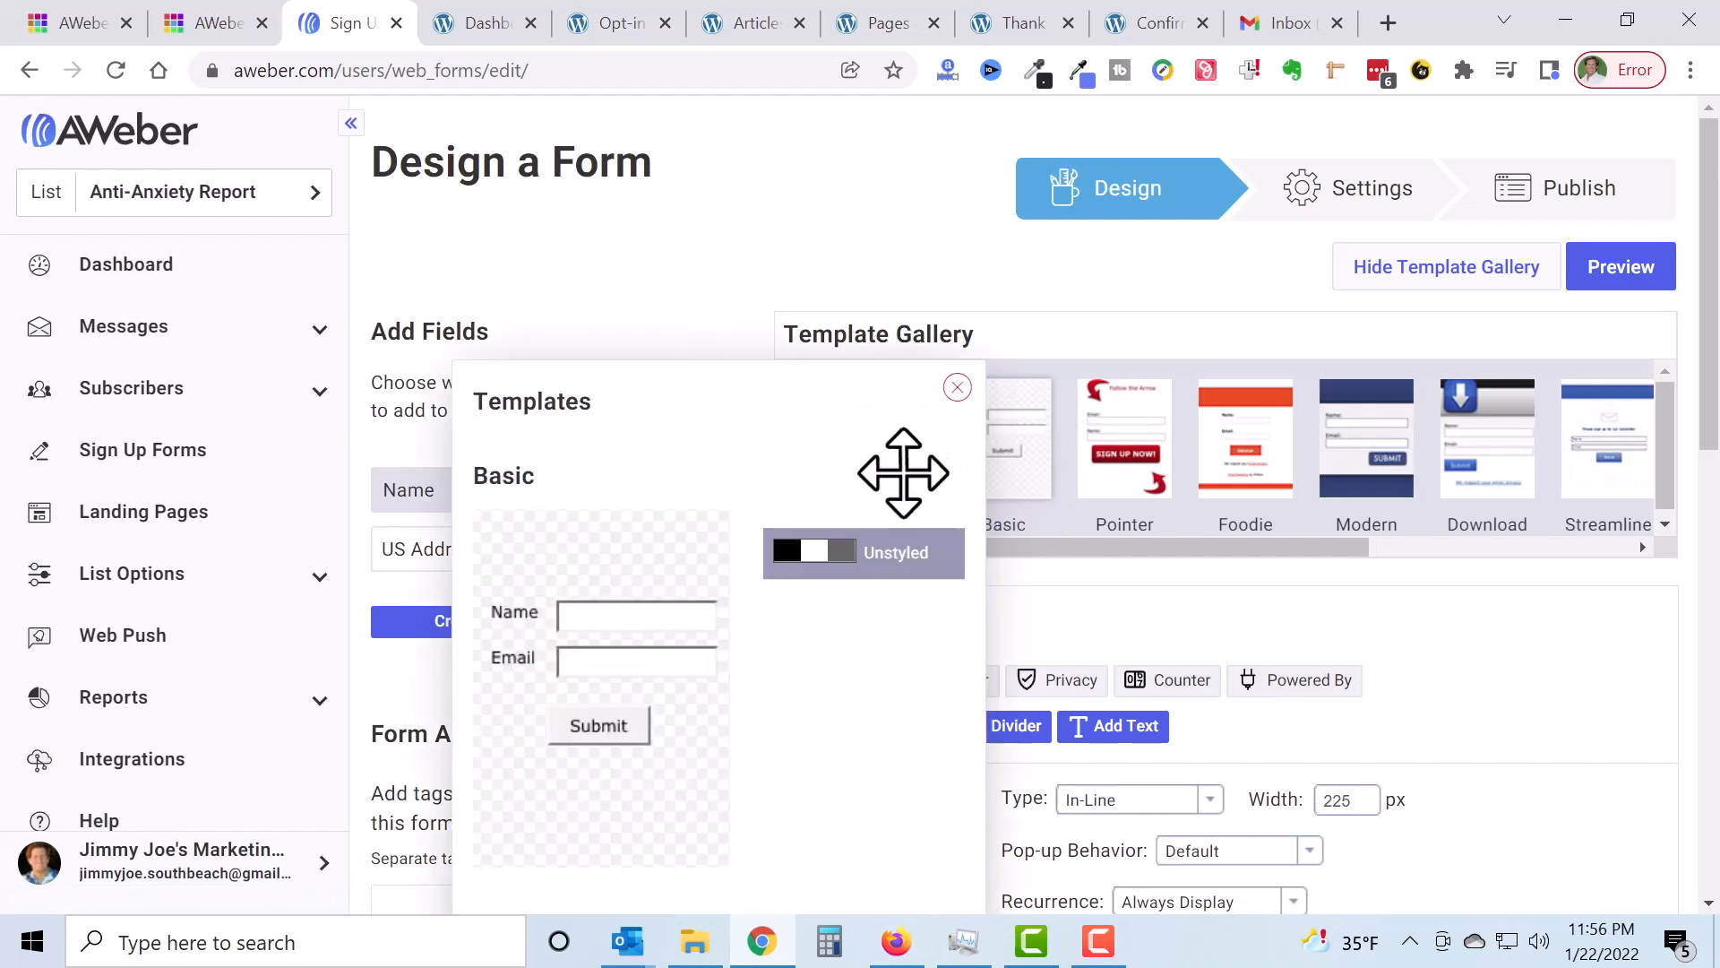
pyautogui.scroll(-3, 904, 472)
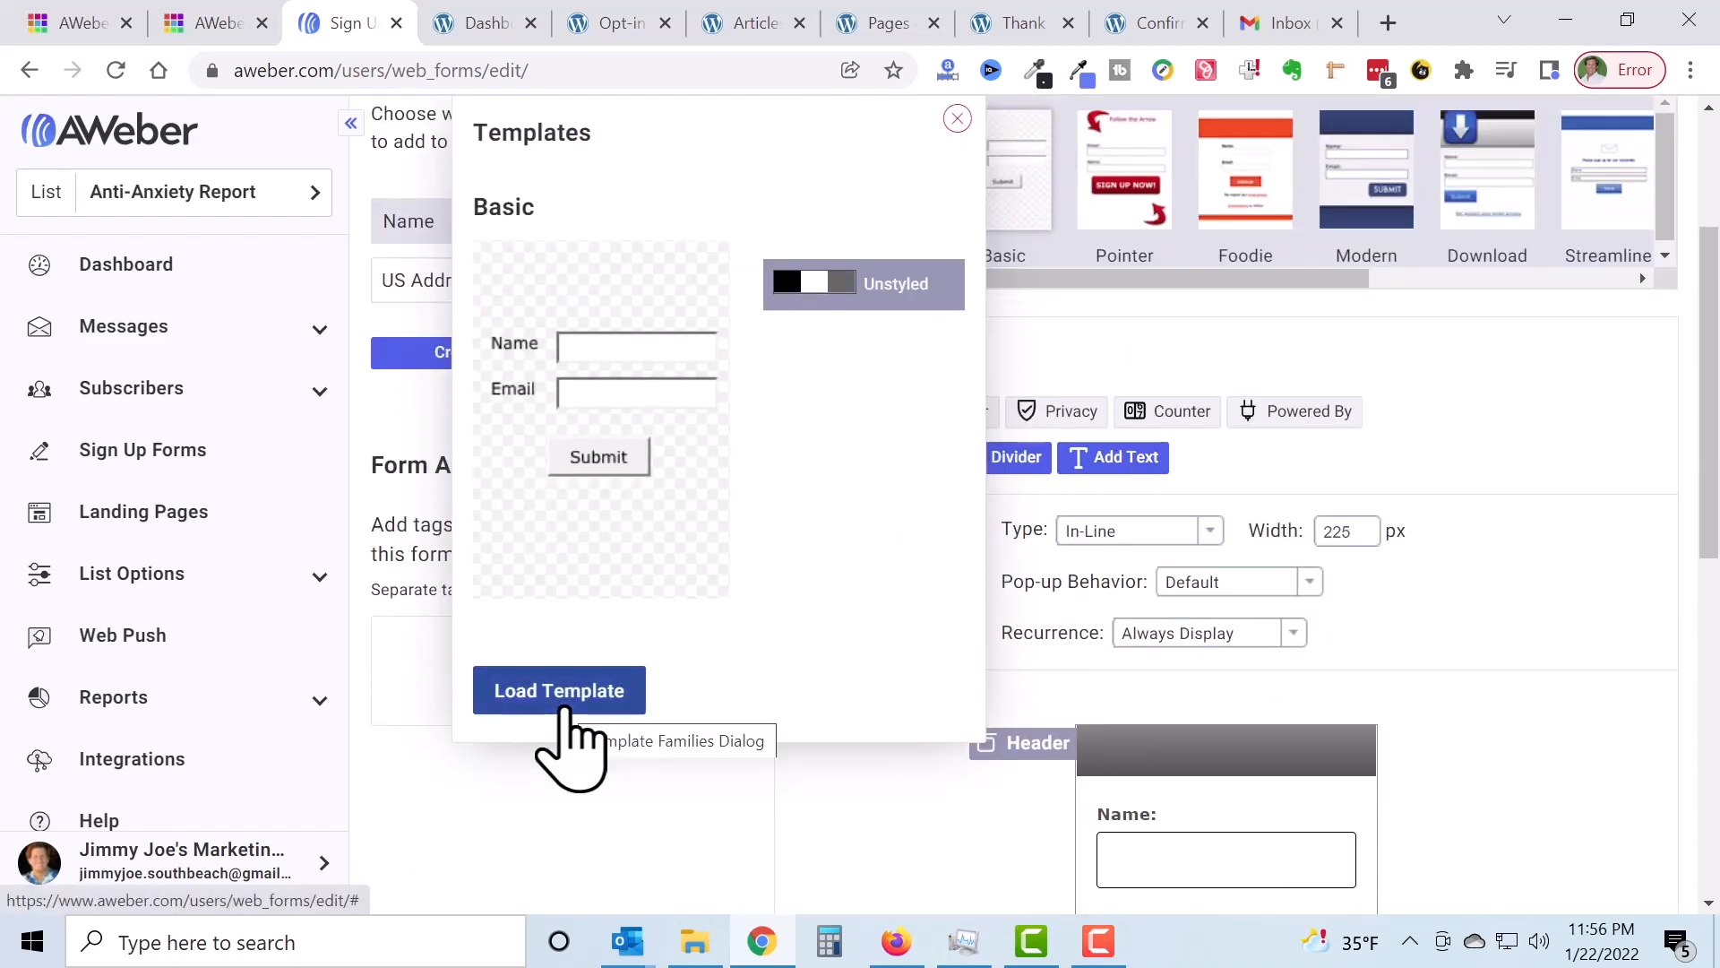
pyautogui.click(567, 708)
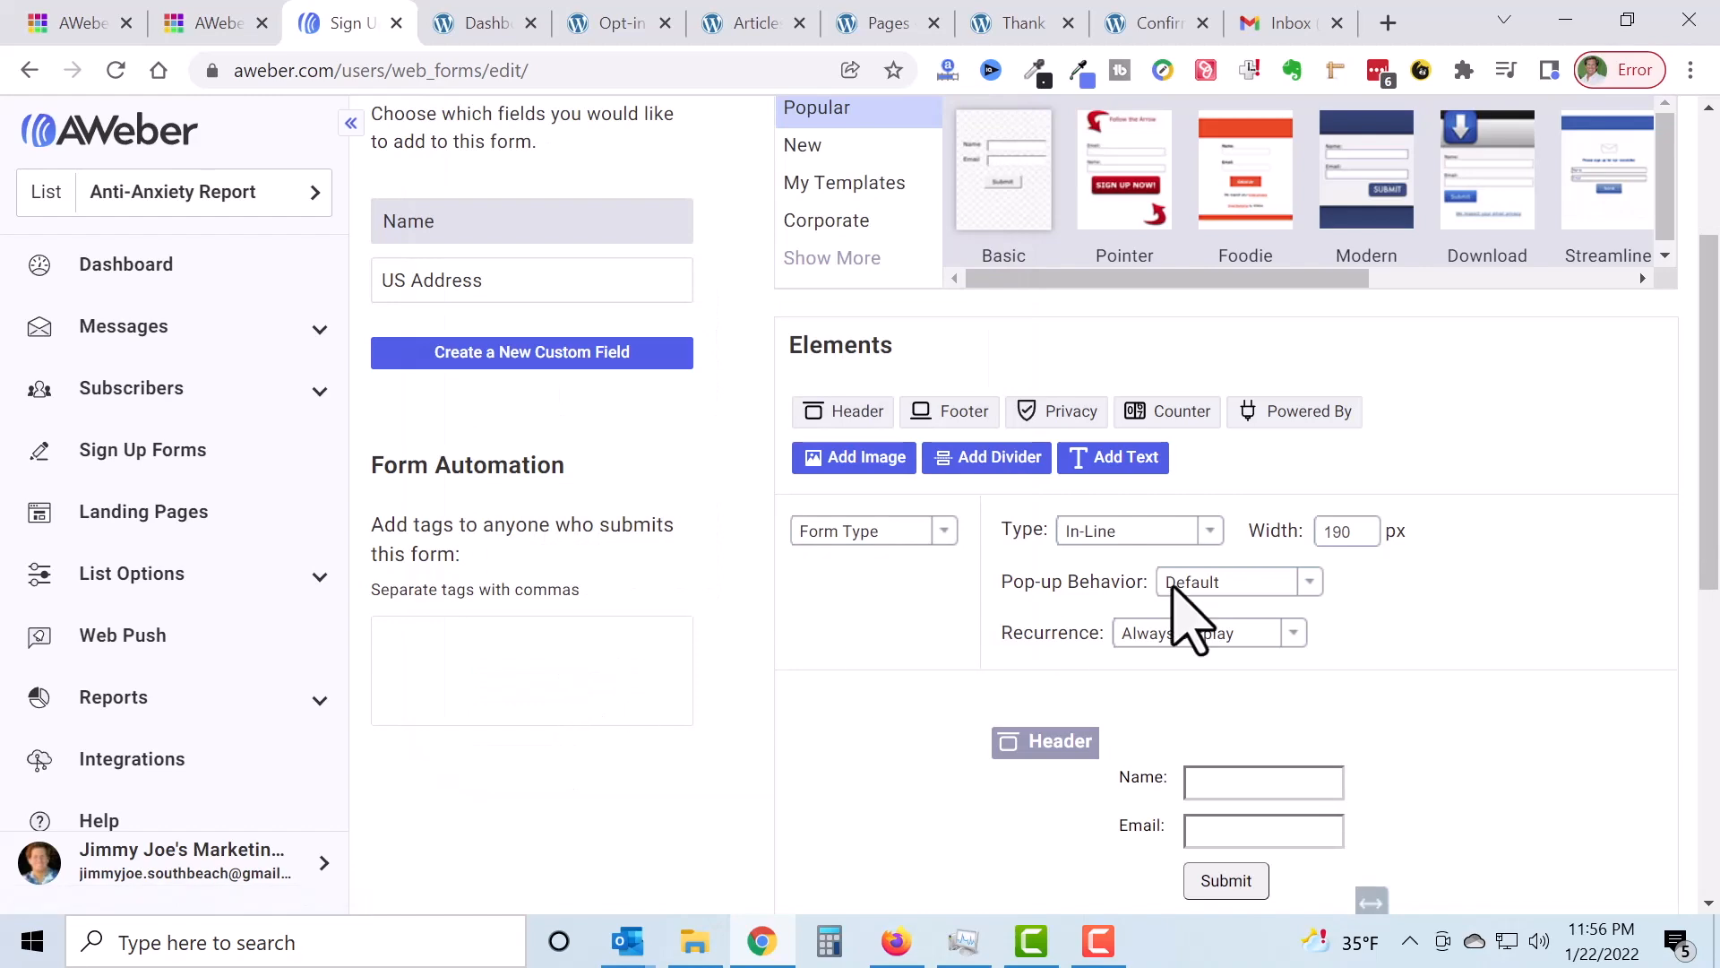
pyautogui.scroll(-3, 1474, 573)
pyautogui.scroll(-3, 1482, 591)
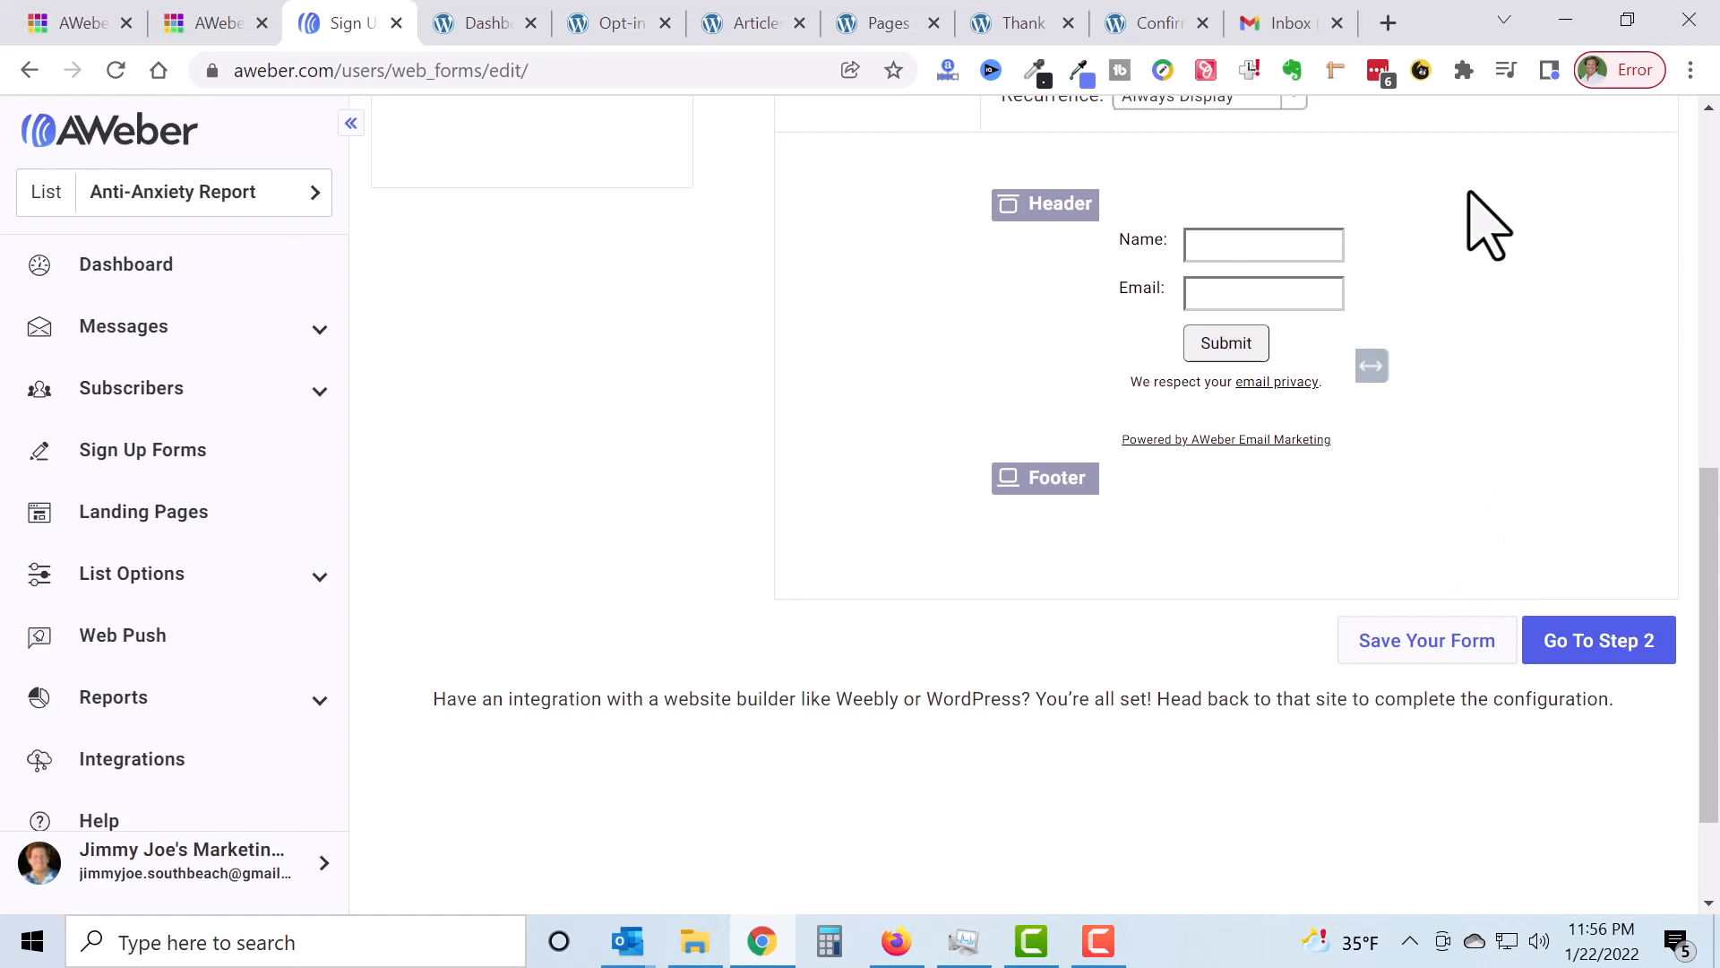
pyautogui.scroll(2, 1508, 264)
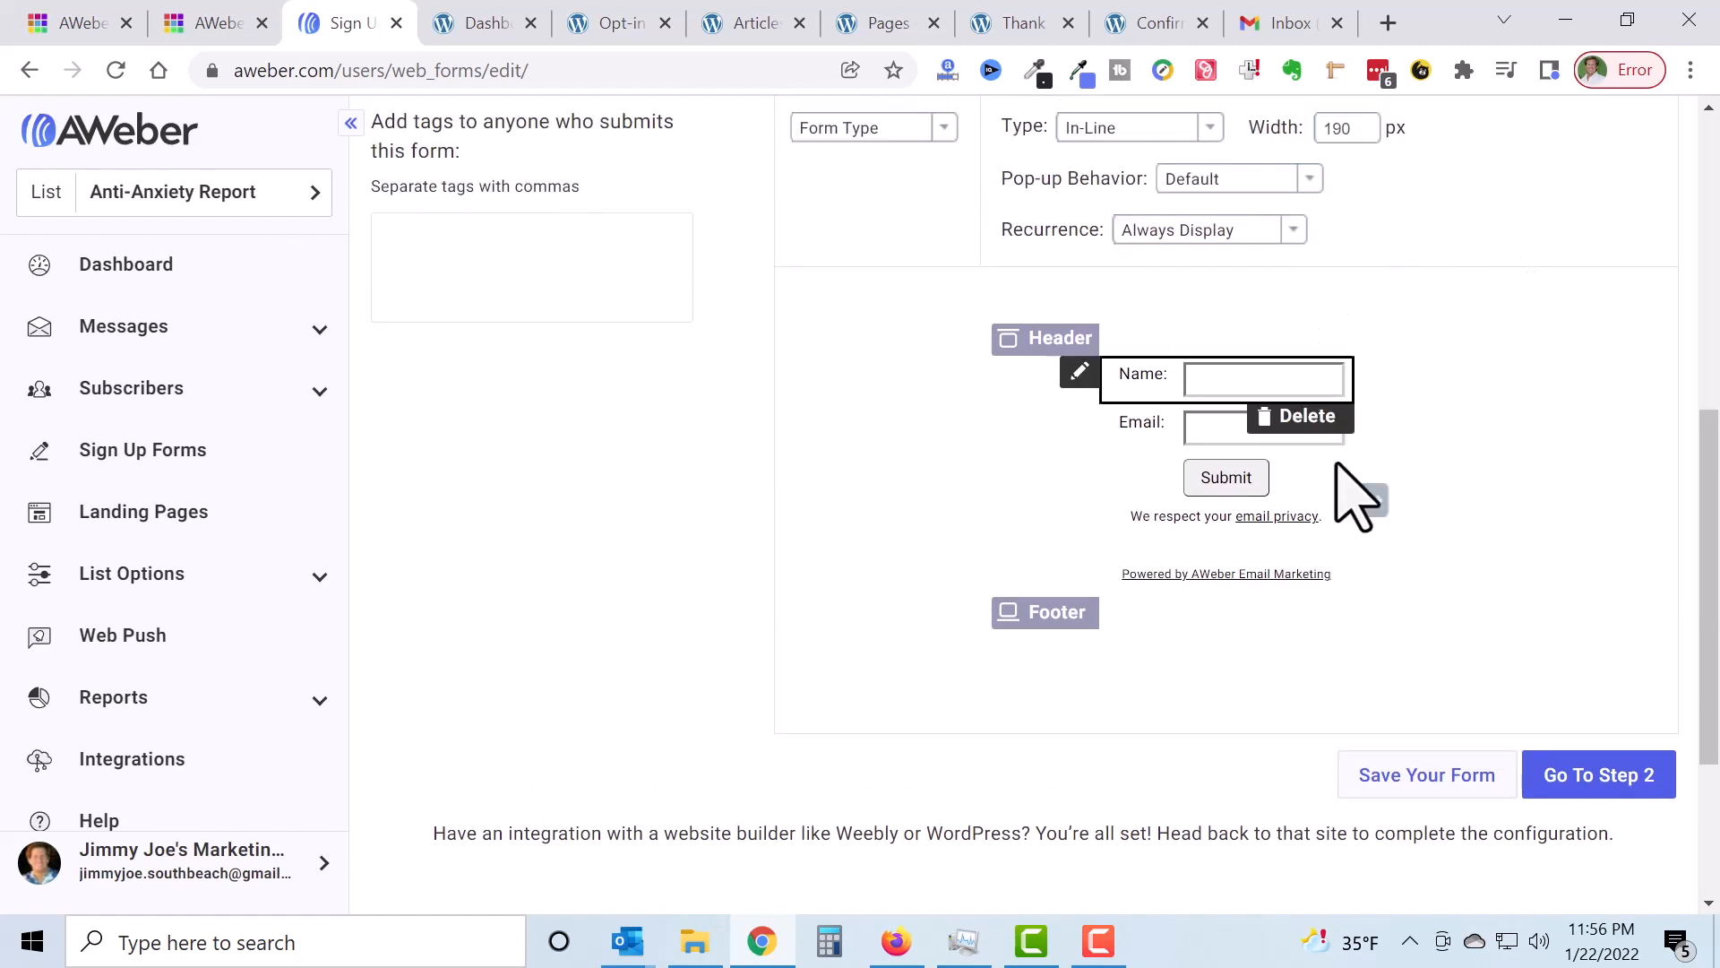
pyautogui.moveTo(1372, 500); pyautogui.dragTo(1363, 534)
pyautogui.moveTo(1389, 537)
pyautogui.mouseDown()
pyautogui.moveTo(1320, 532)
pyautogui.moveTo(1405, 542)
pyautogui.mouseUp()
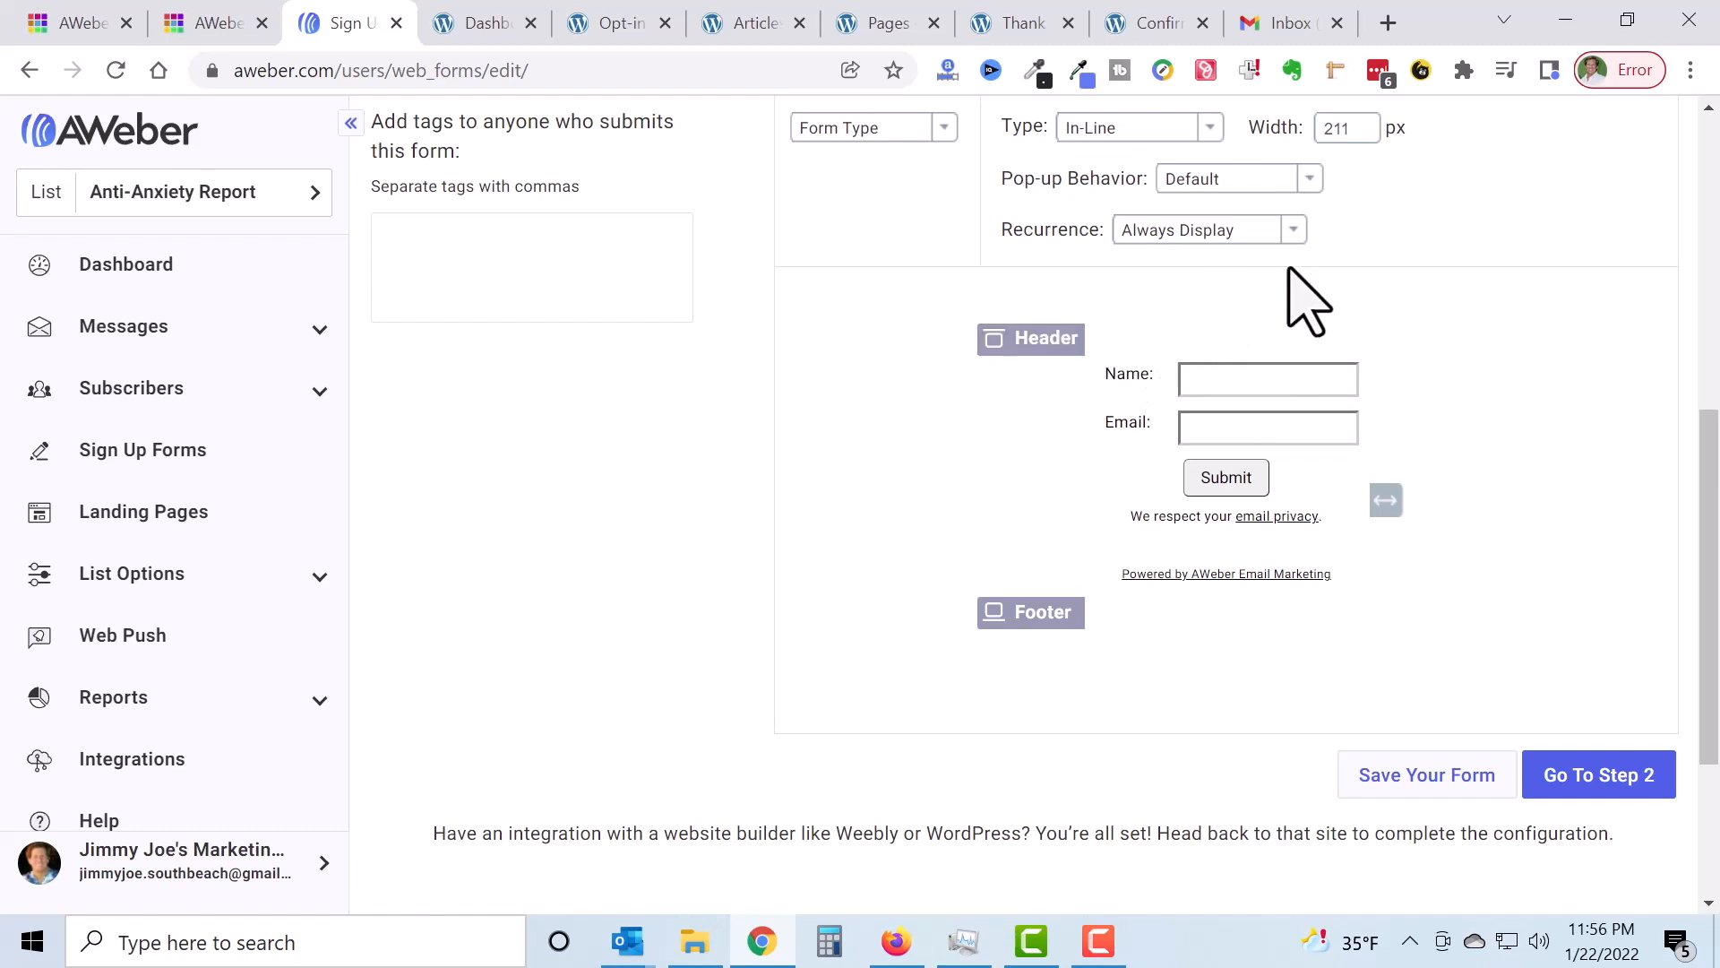
# Step: Delete the empty header block and open the Name field's label for editing
pyautogui.moveTo(1297, 345)
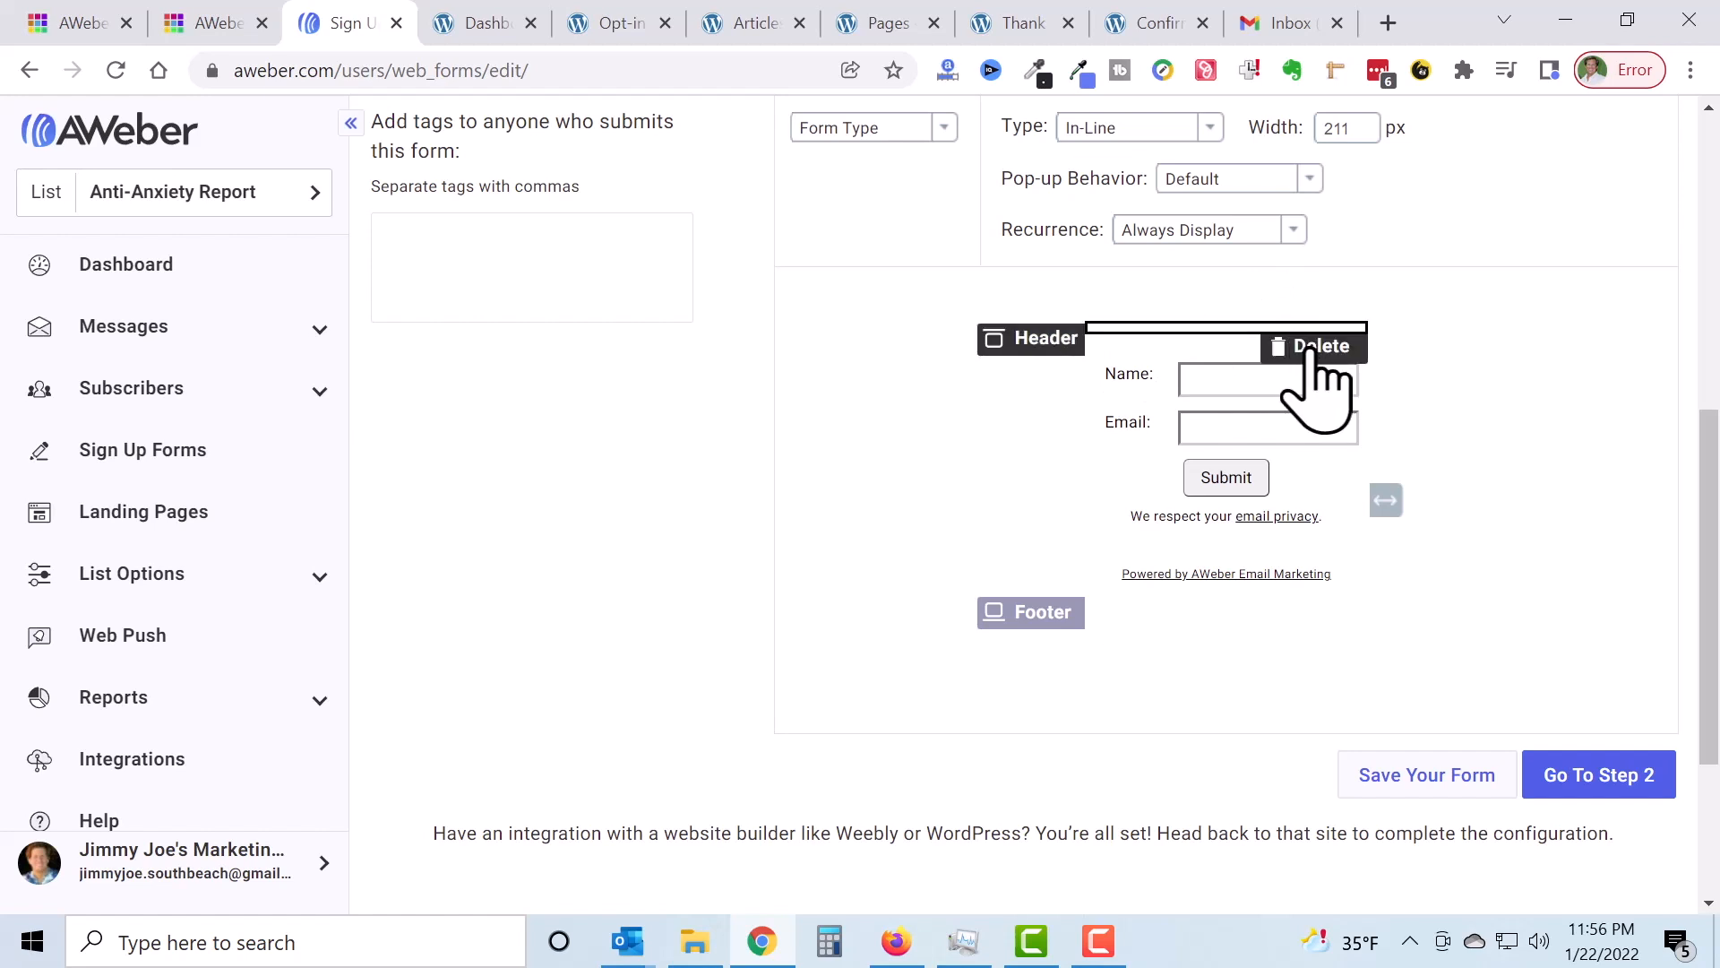
pyautogui.click(1311, 348)
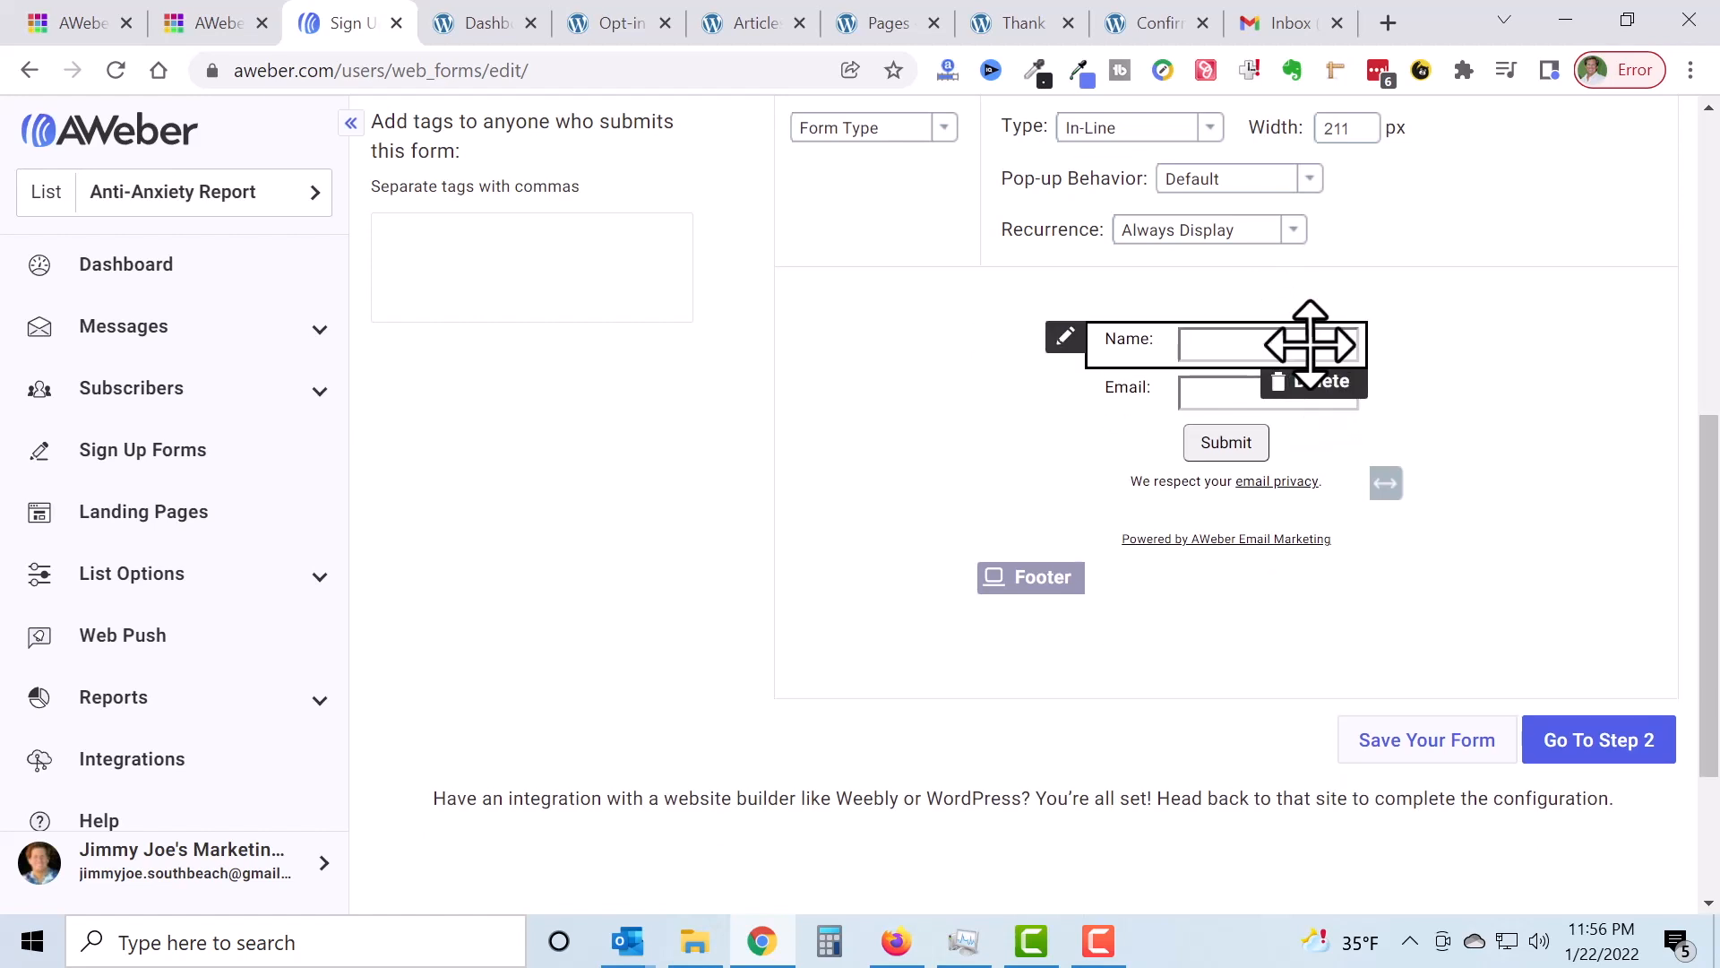
pyautogui.click(1150, 358)
pyautogui.click(685, 434)
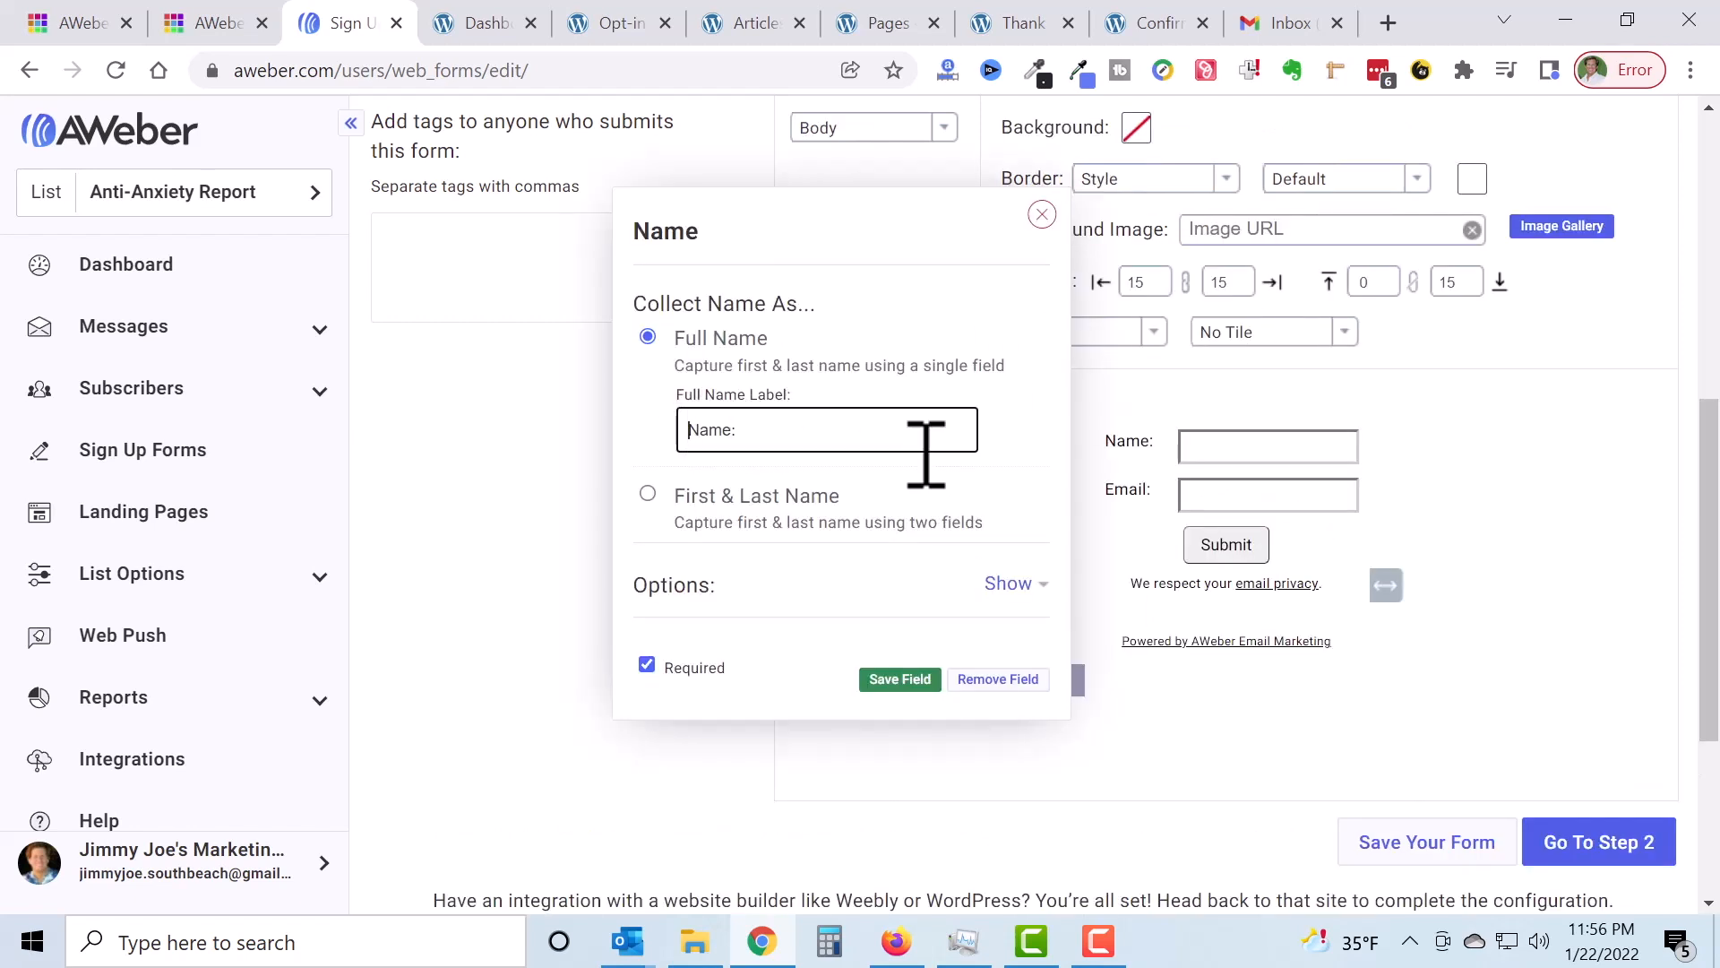
# Step: Label the Name field 'First Name:', collect it as one full-name field, and save
pyautogui.write('First')
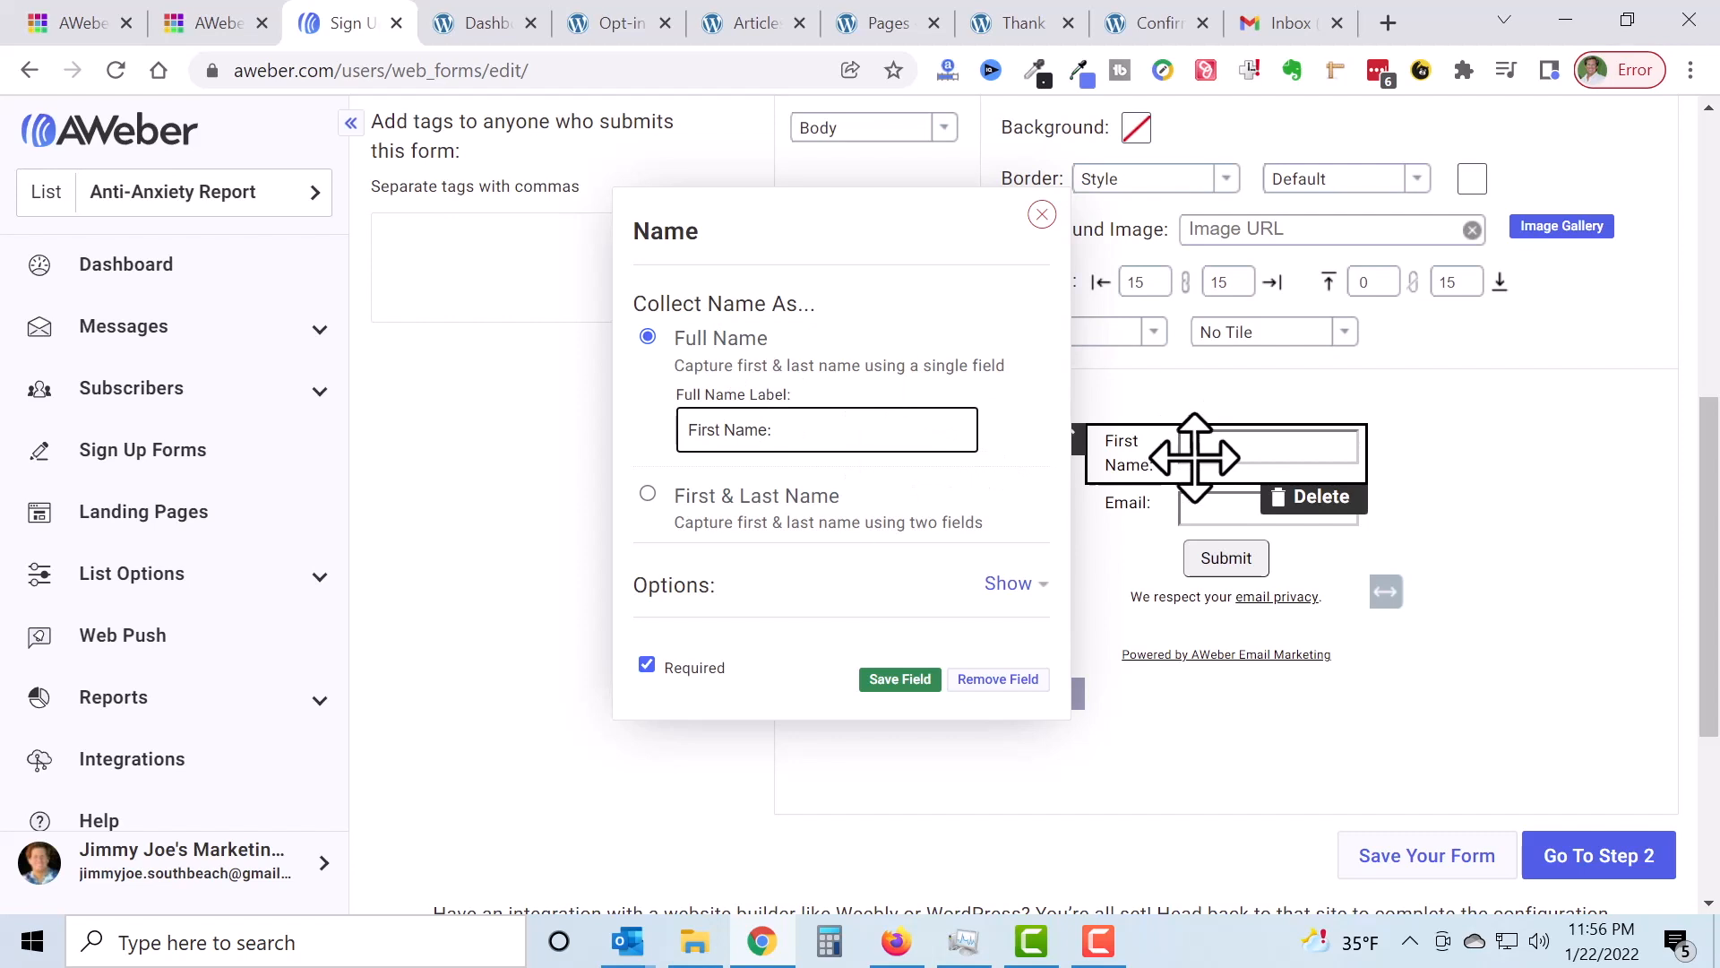
pyautogui.click(647, 494)
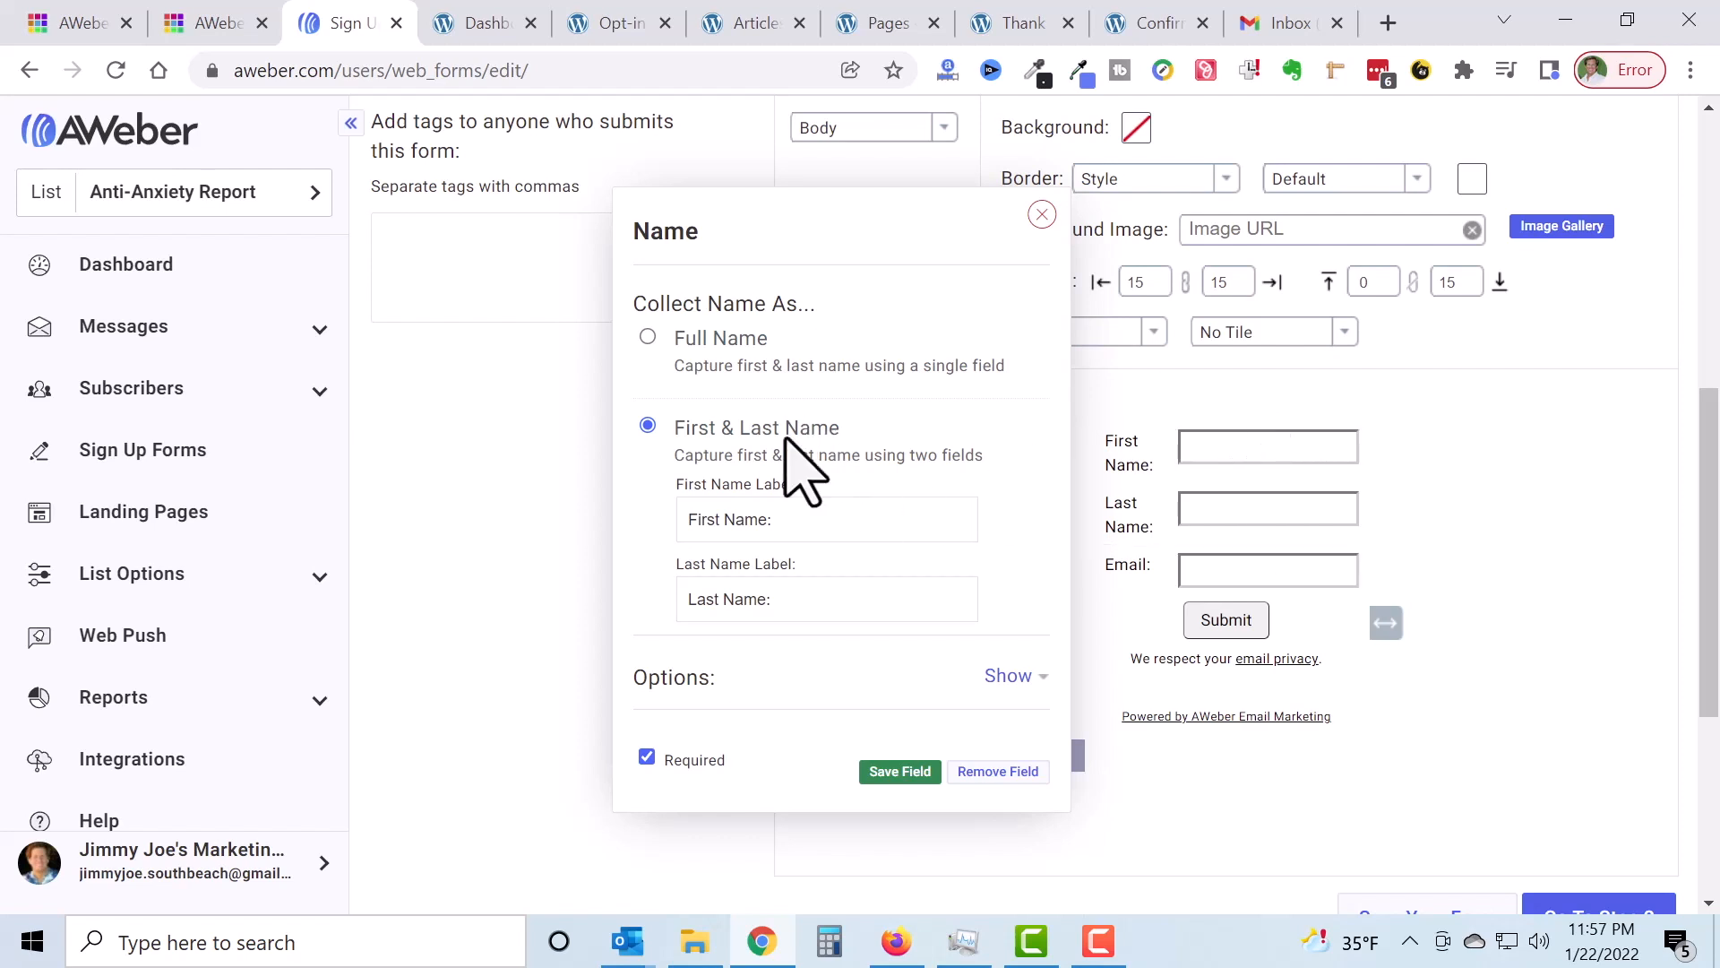
pyautogui.click(648, 337)
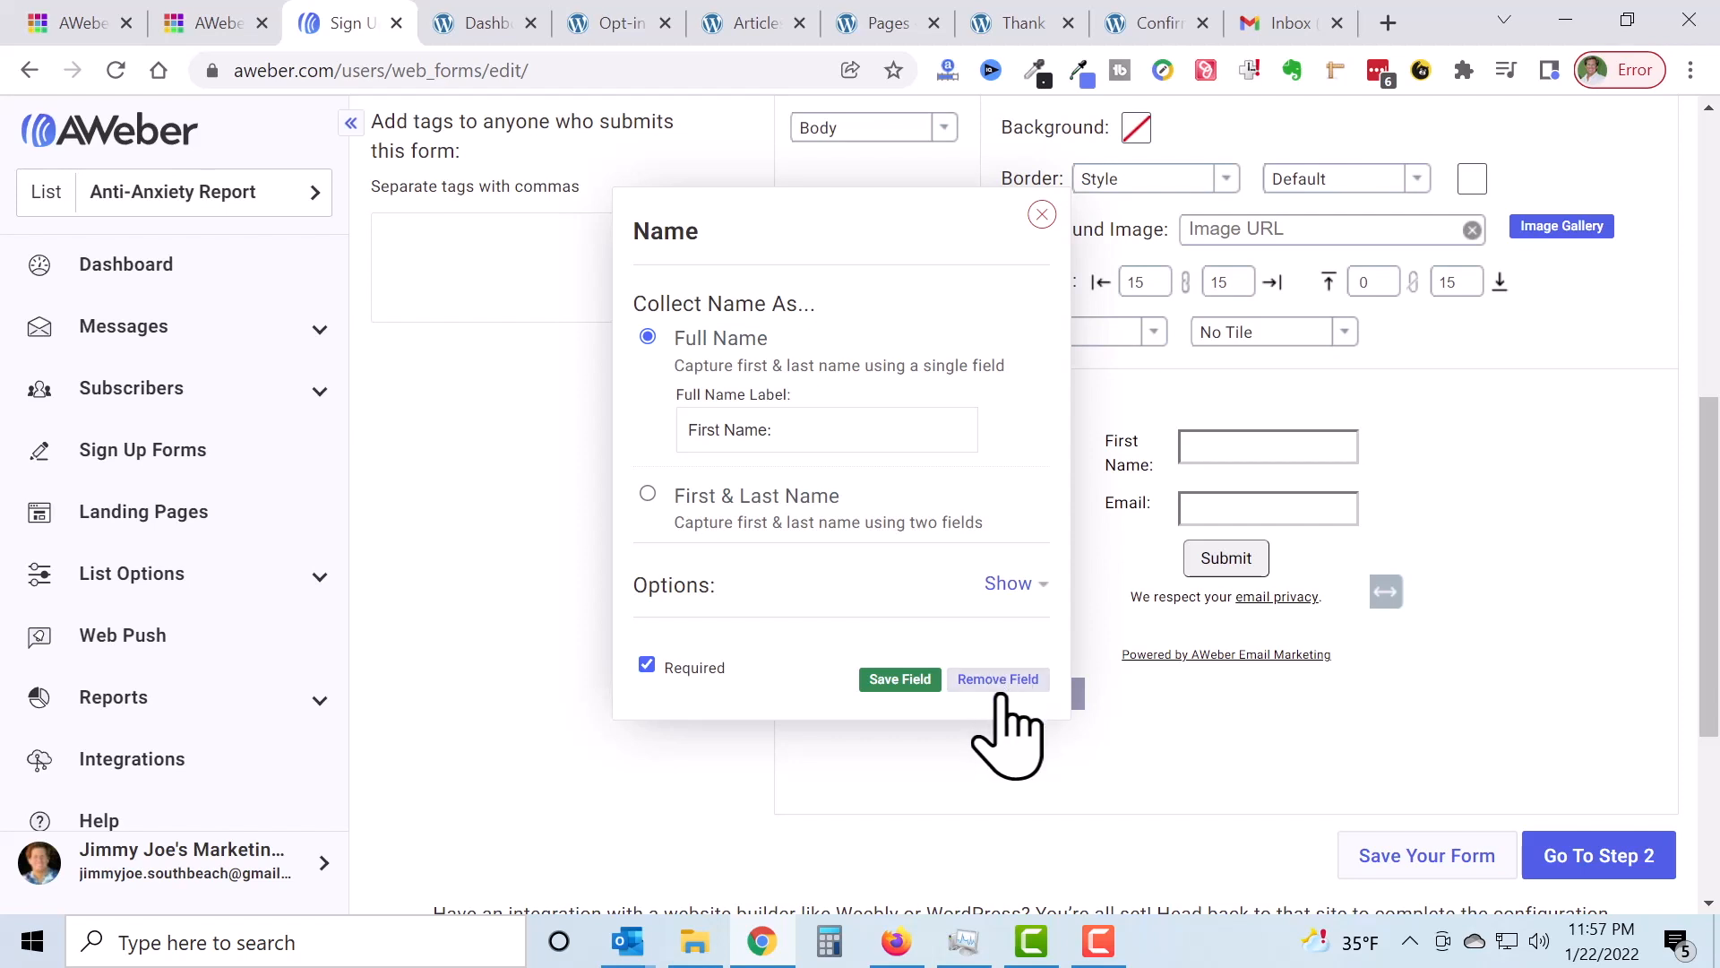
pyautogui.click(897, 678)
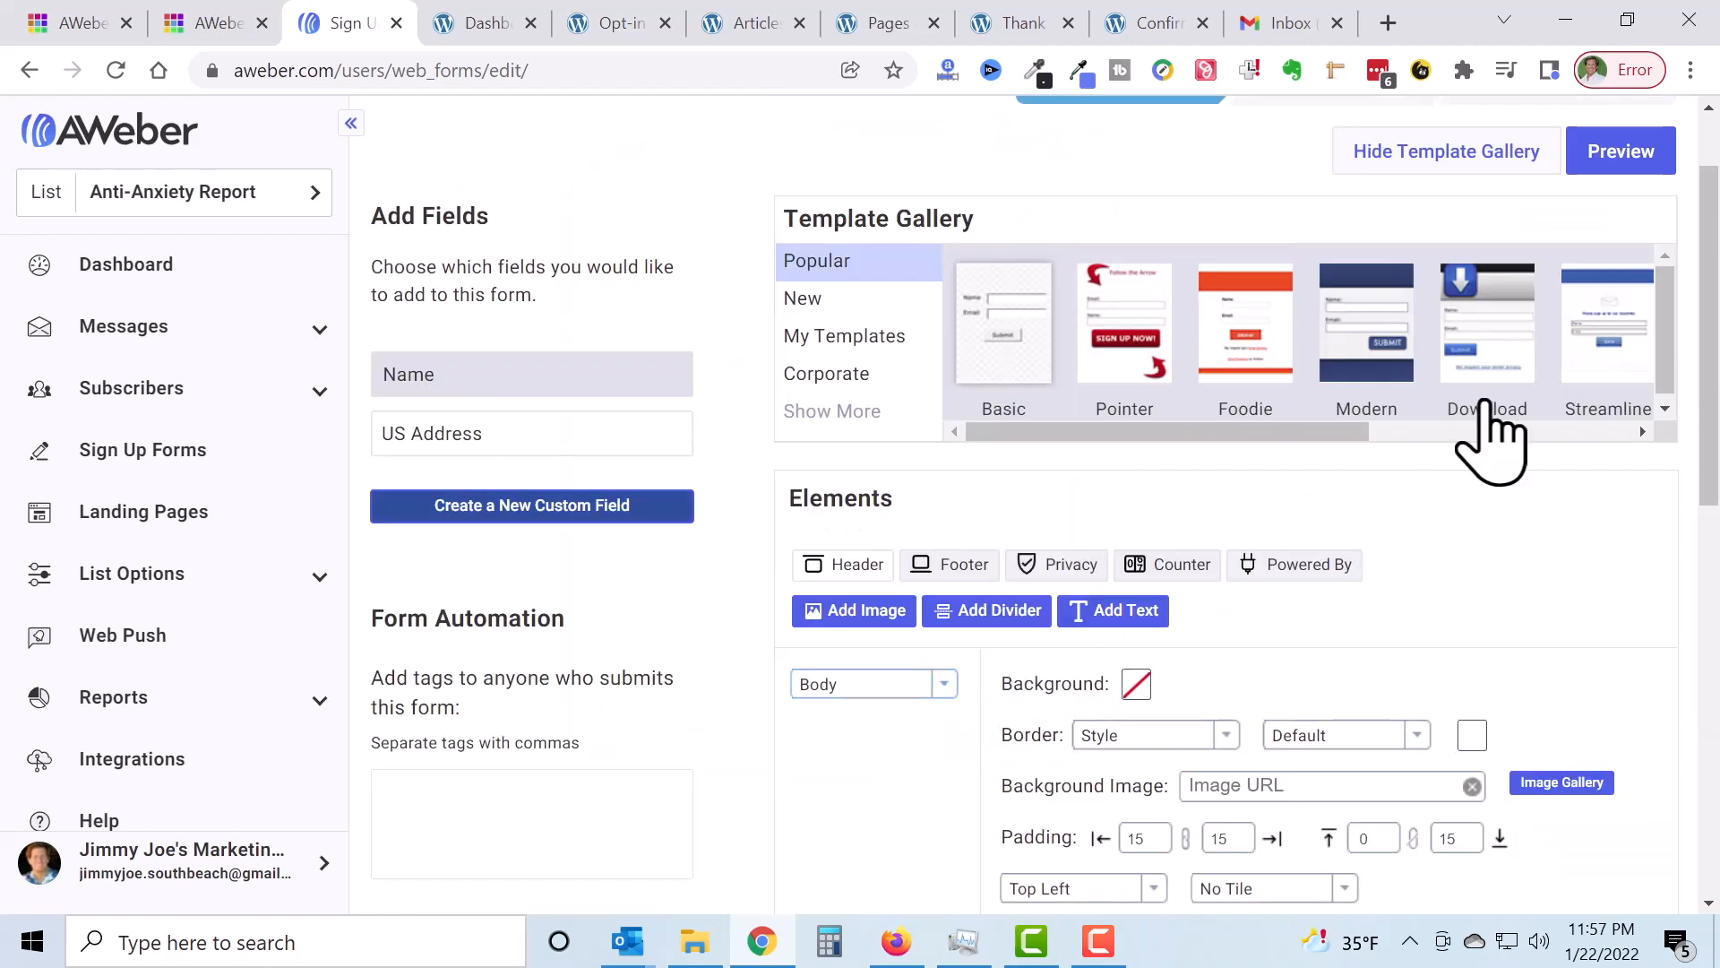
pyautogui.scroll(-6, 1604, 615)
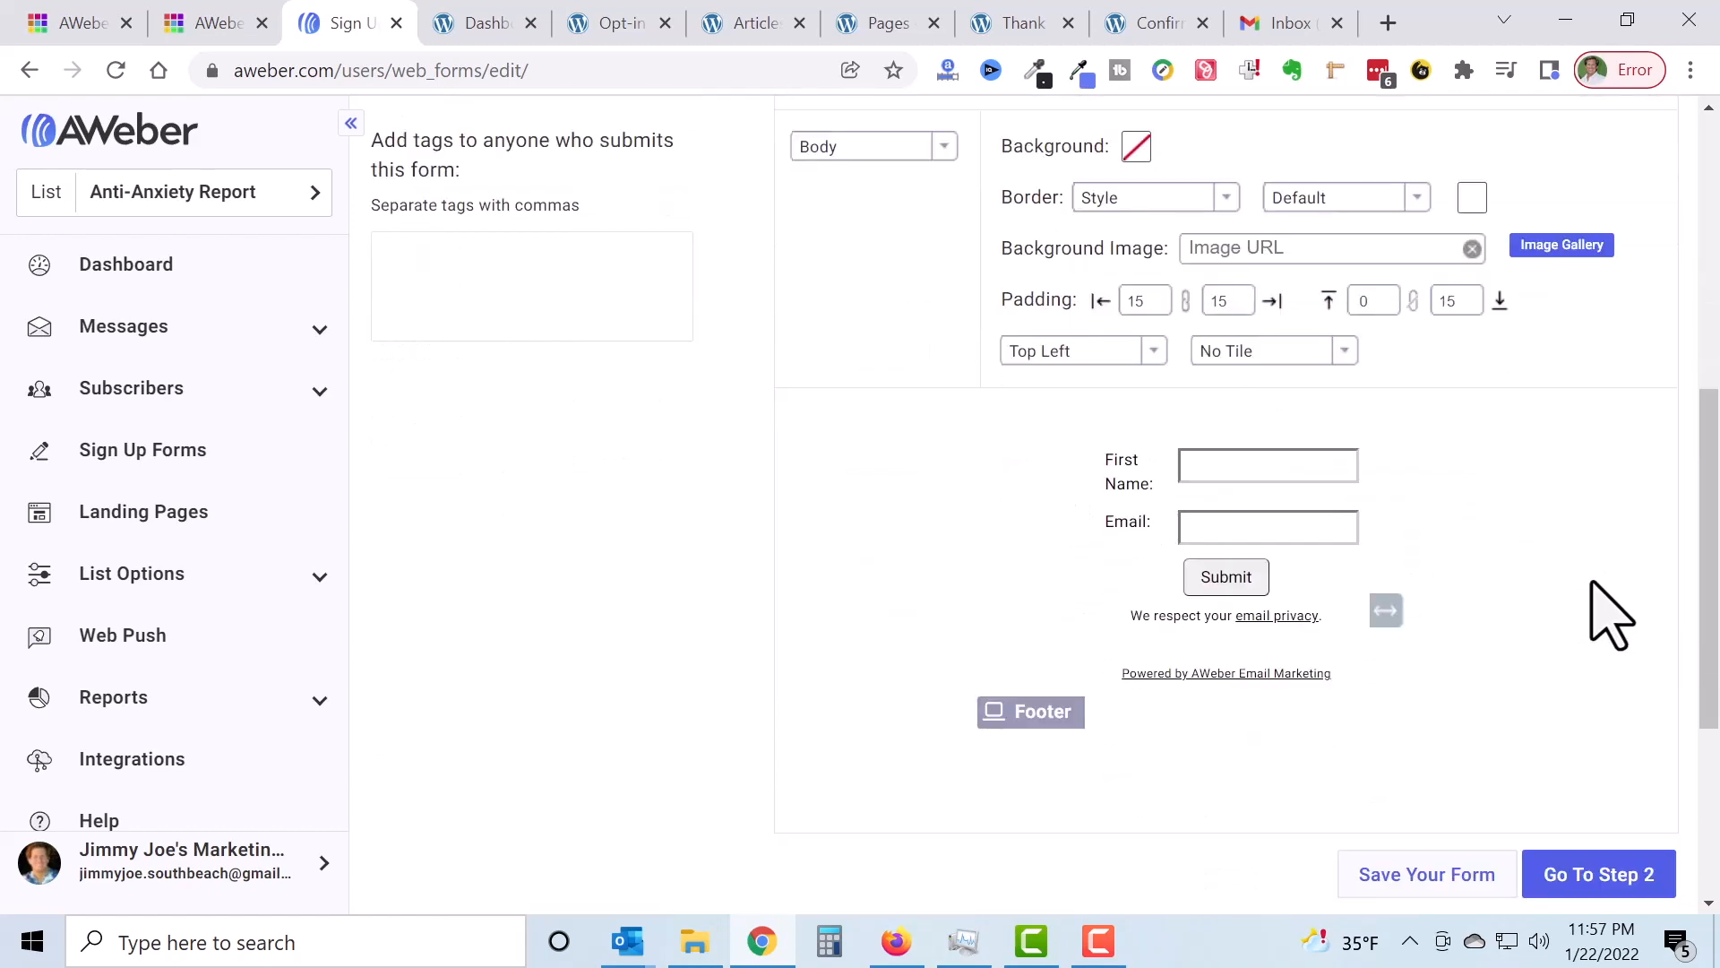
# Step: Widen the form slightly and relabel the Email field 'Best Email:'
pyautogui.moveTo(1390, 598); pyautogui.dragTo(1419, 609)
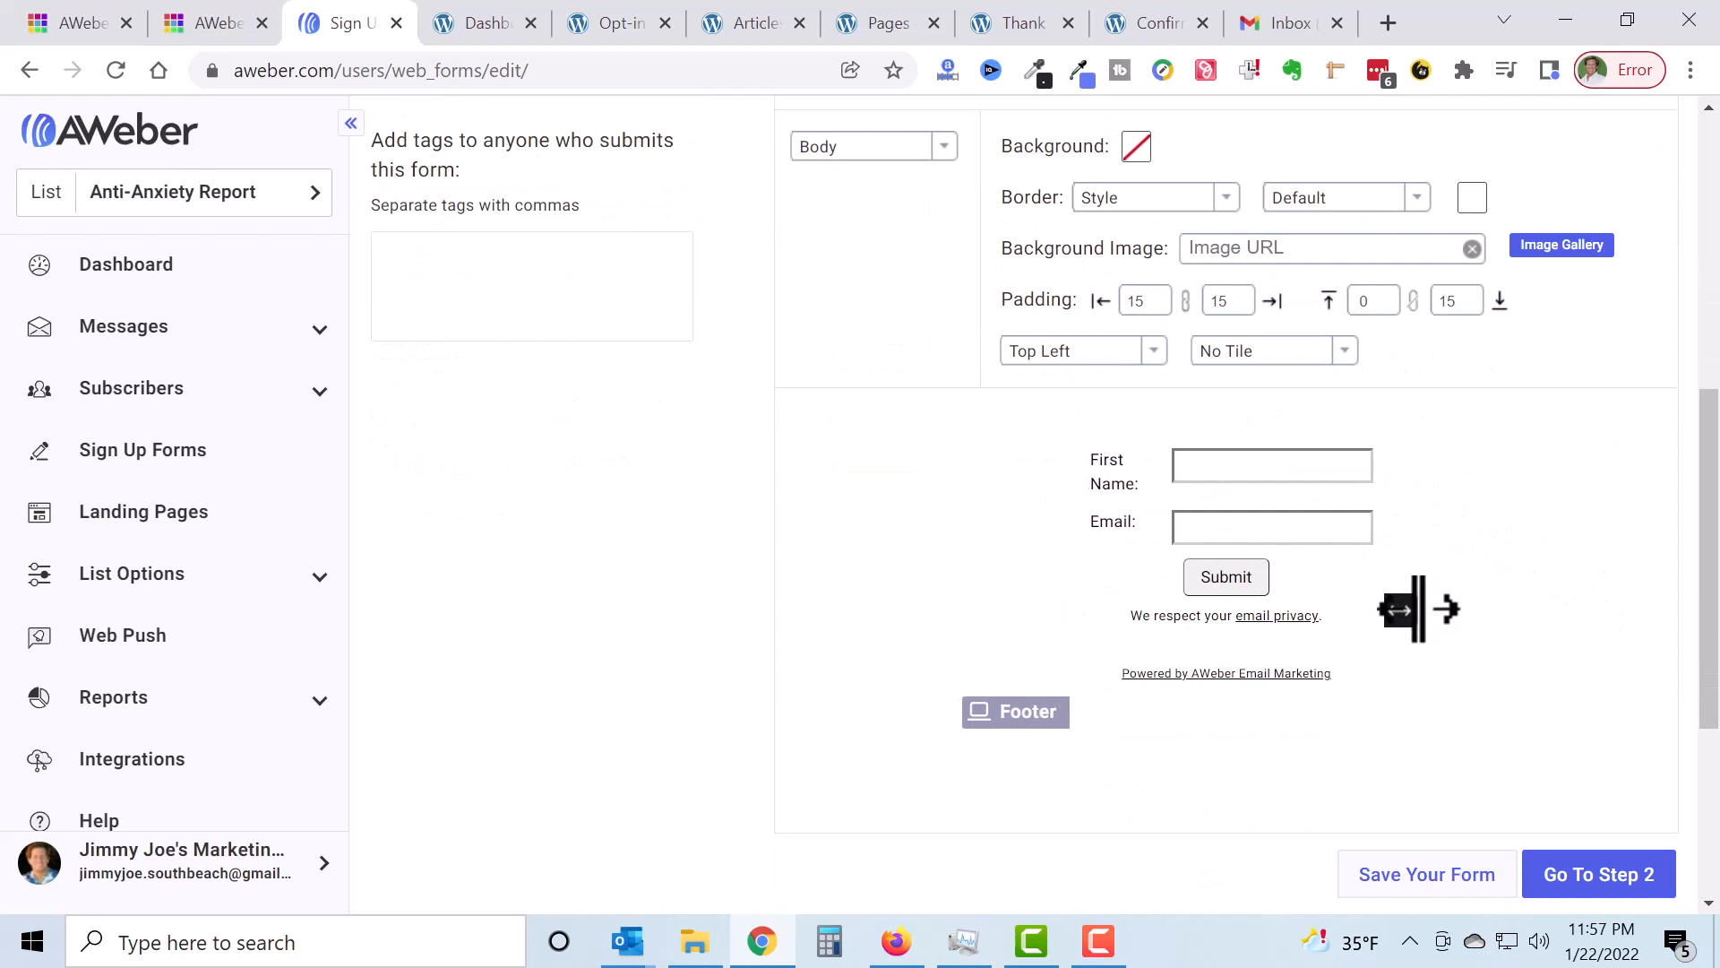
pyautogui.click(1131, 539)
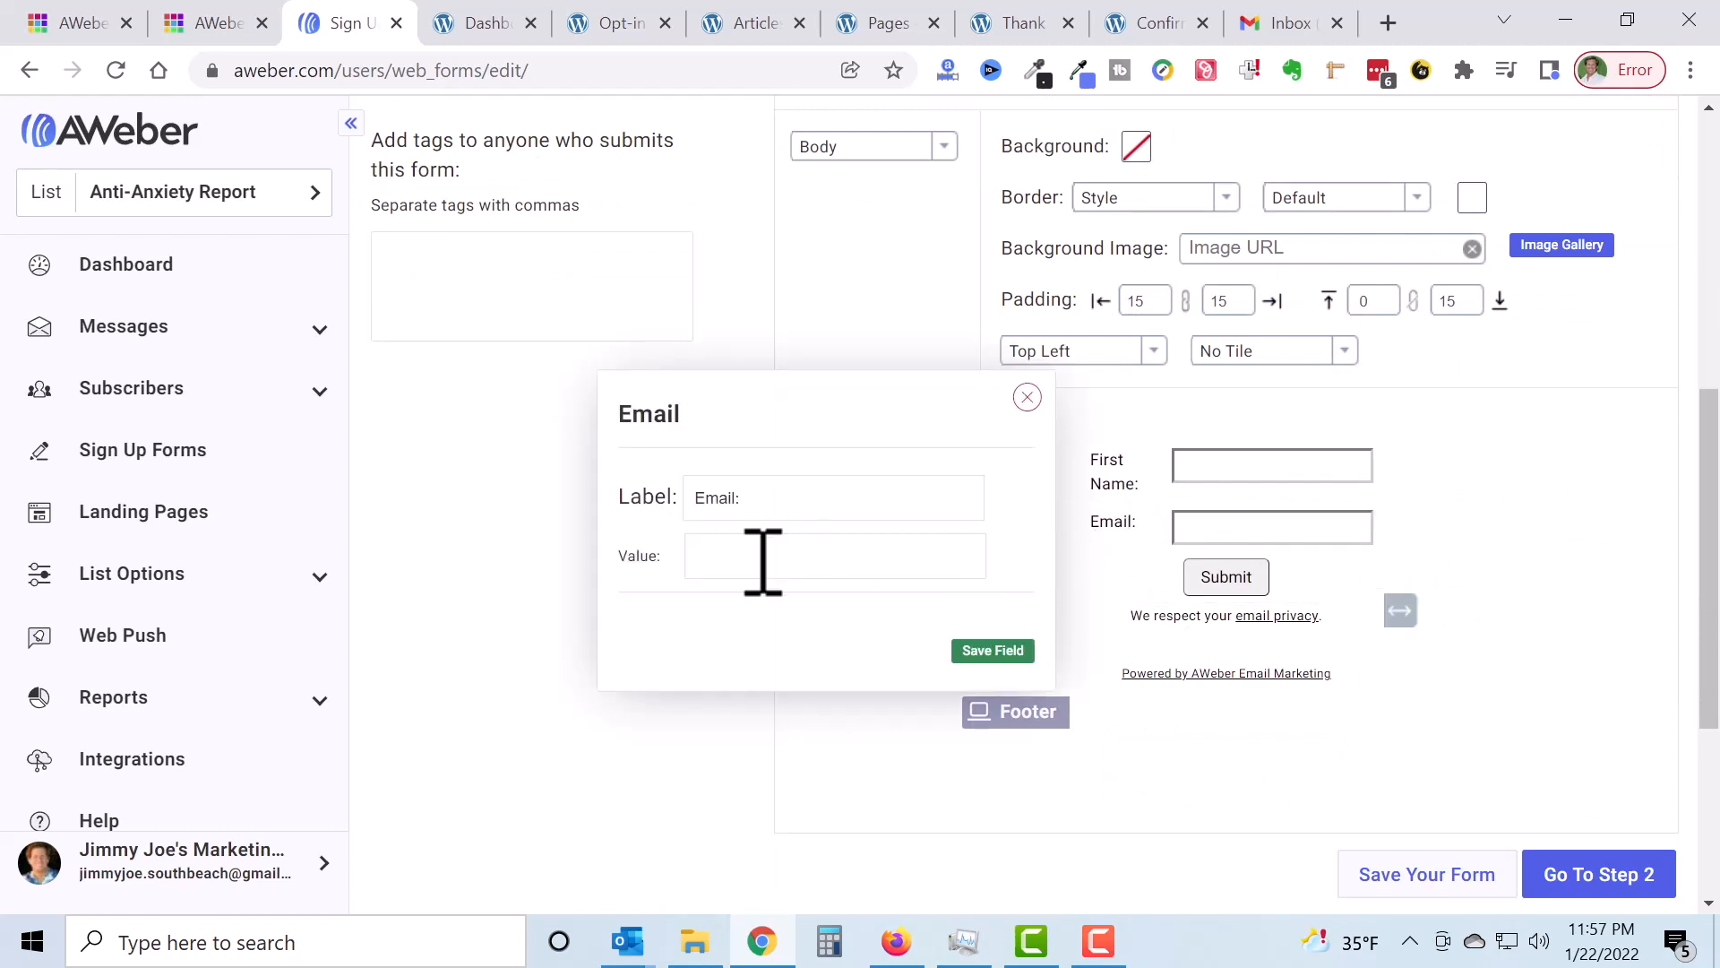
pyautogui.click(705, 498)
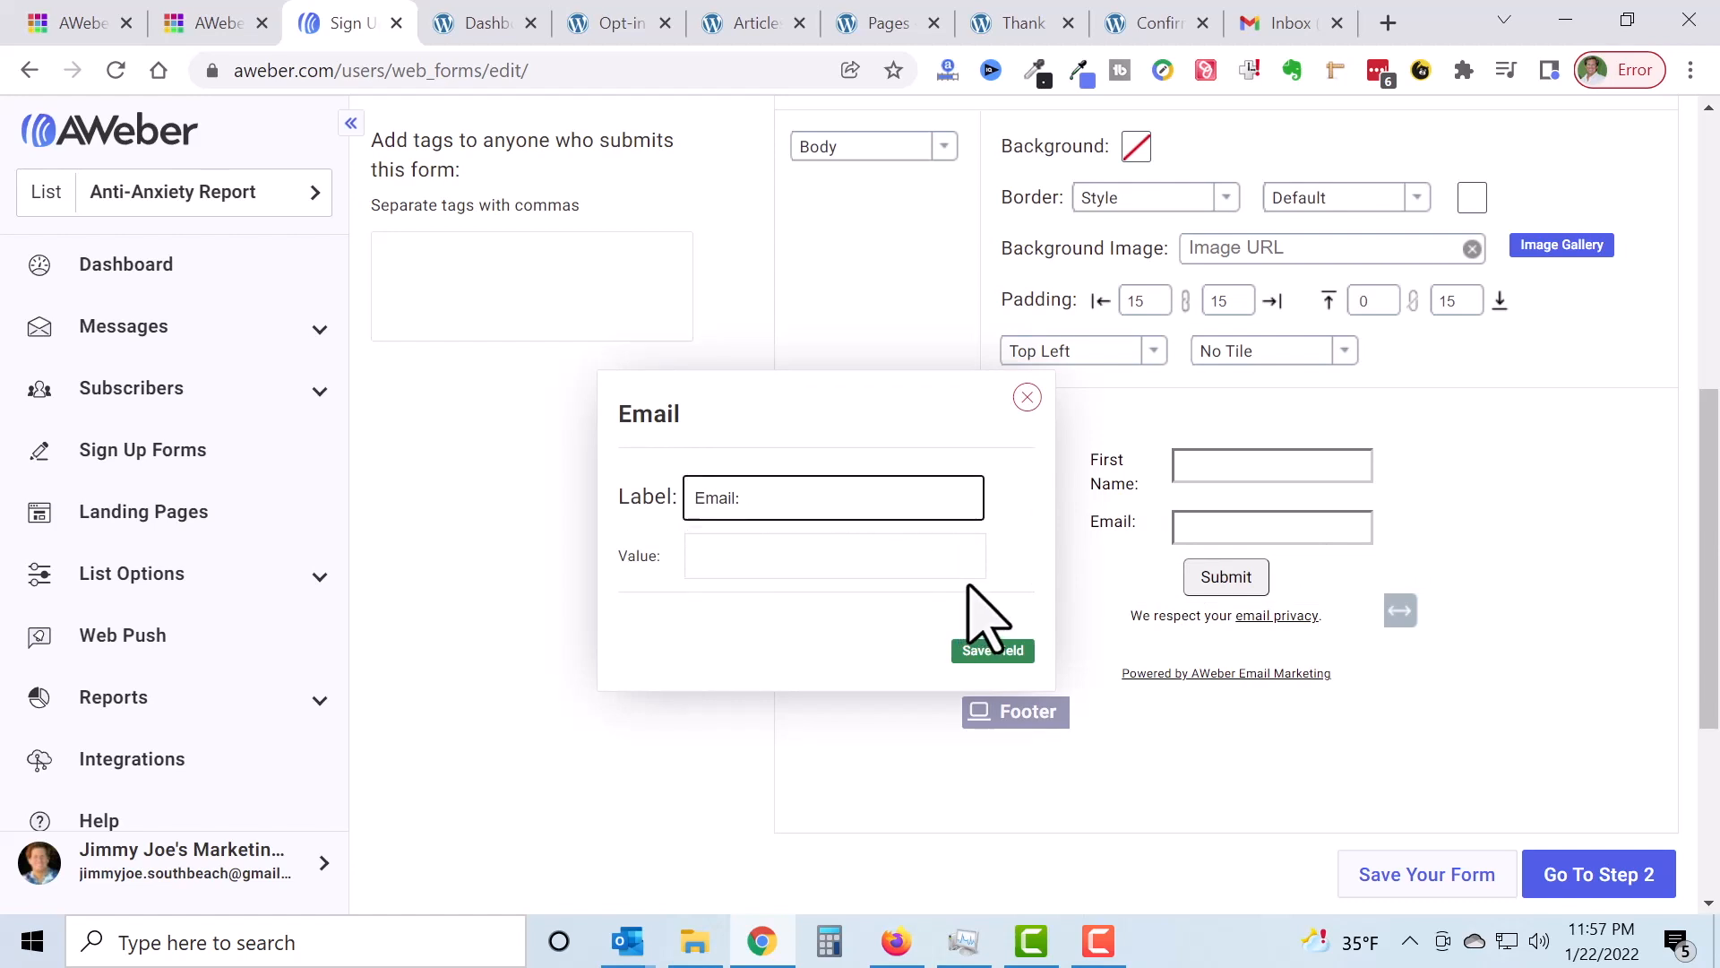
pyautogui.write('Best')
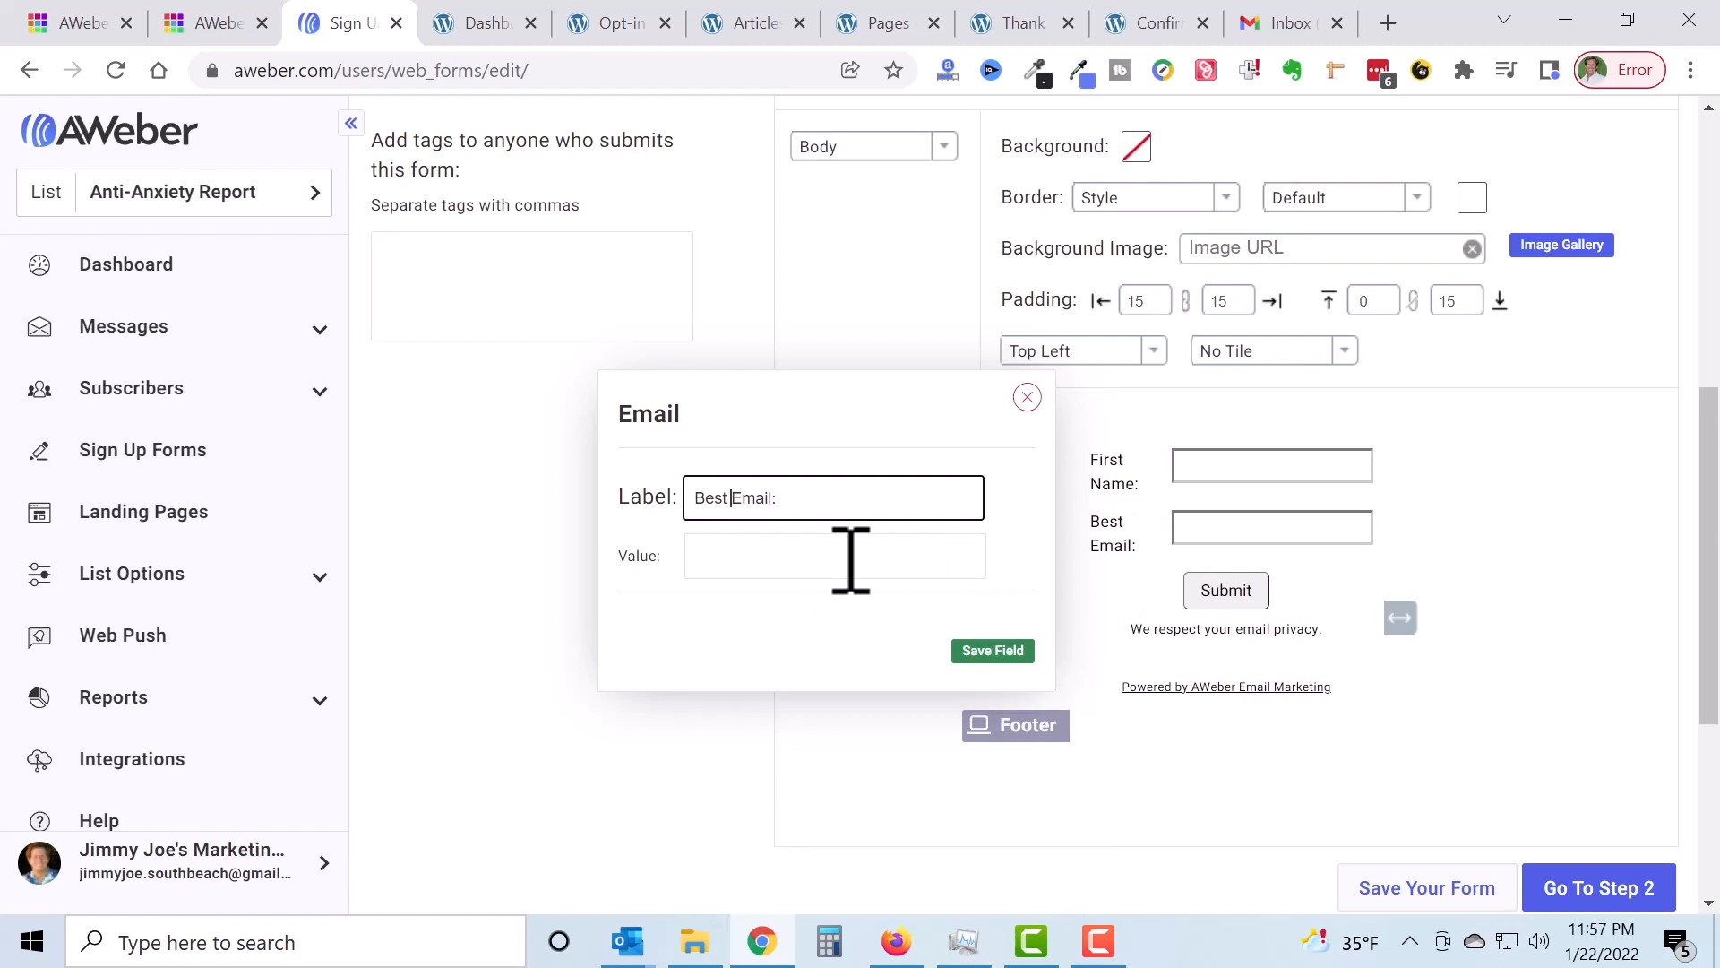
pyautogui.click(983, 651)
pyautogui.scroll(-7, 1613, 519)
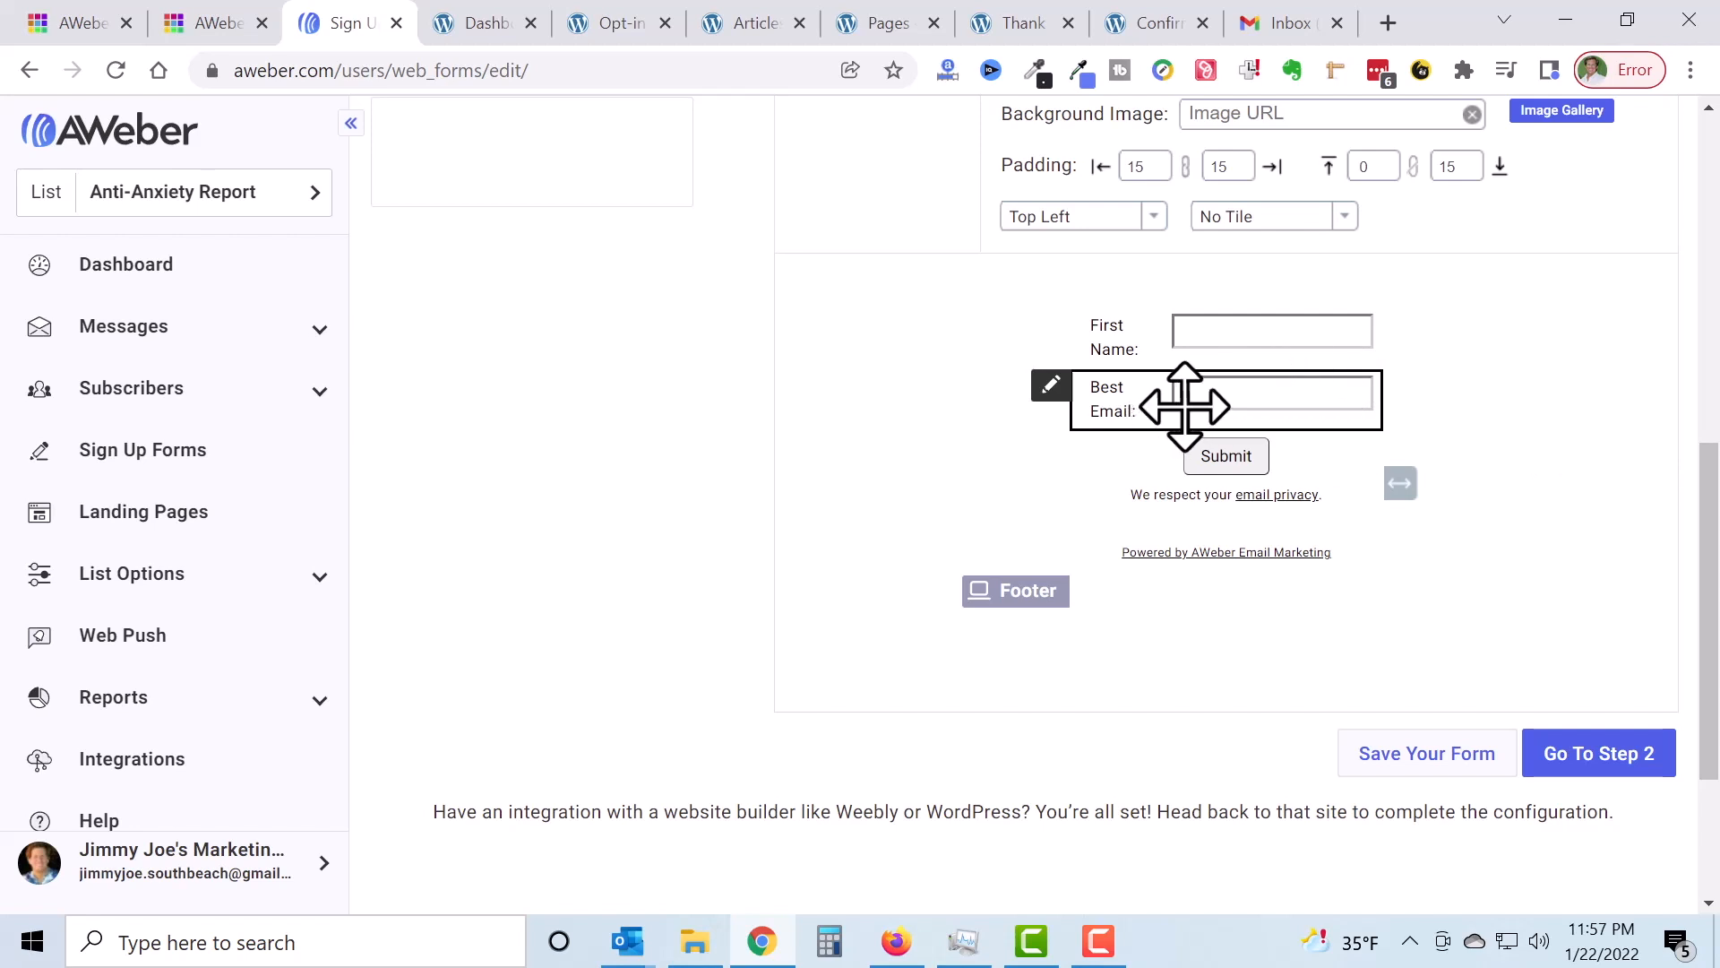
# Step: Change the submit button text to 'Gimme My Free Report'
pyautogui.click(1132, 457)
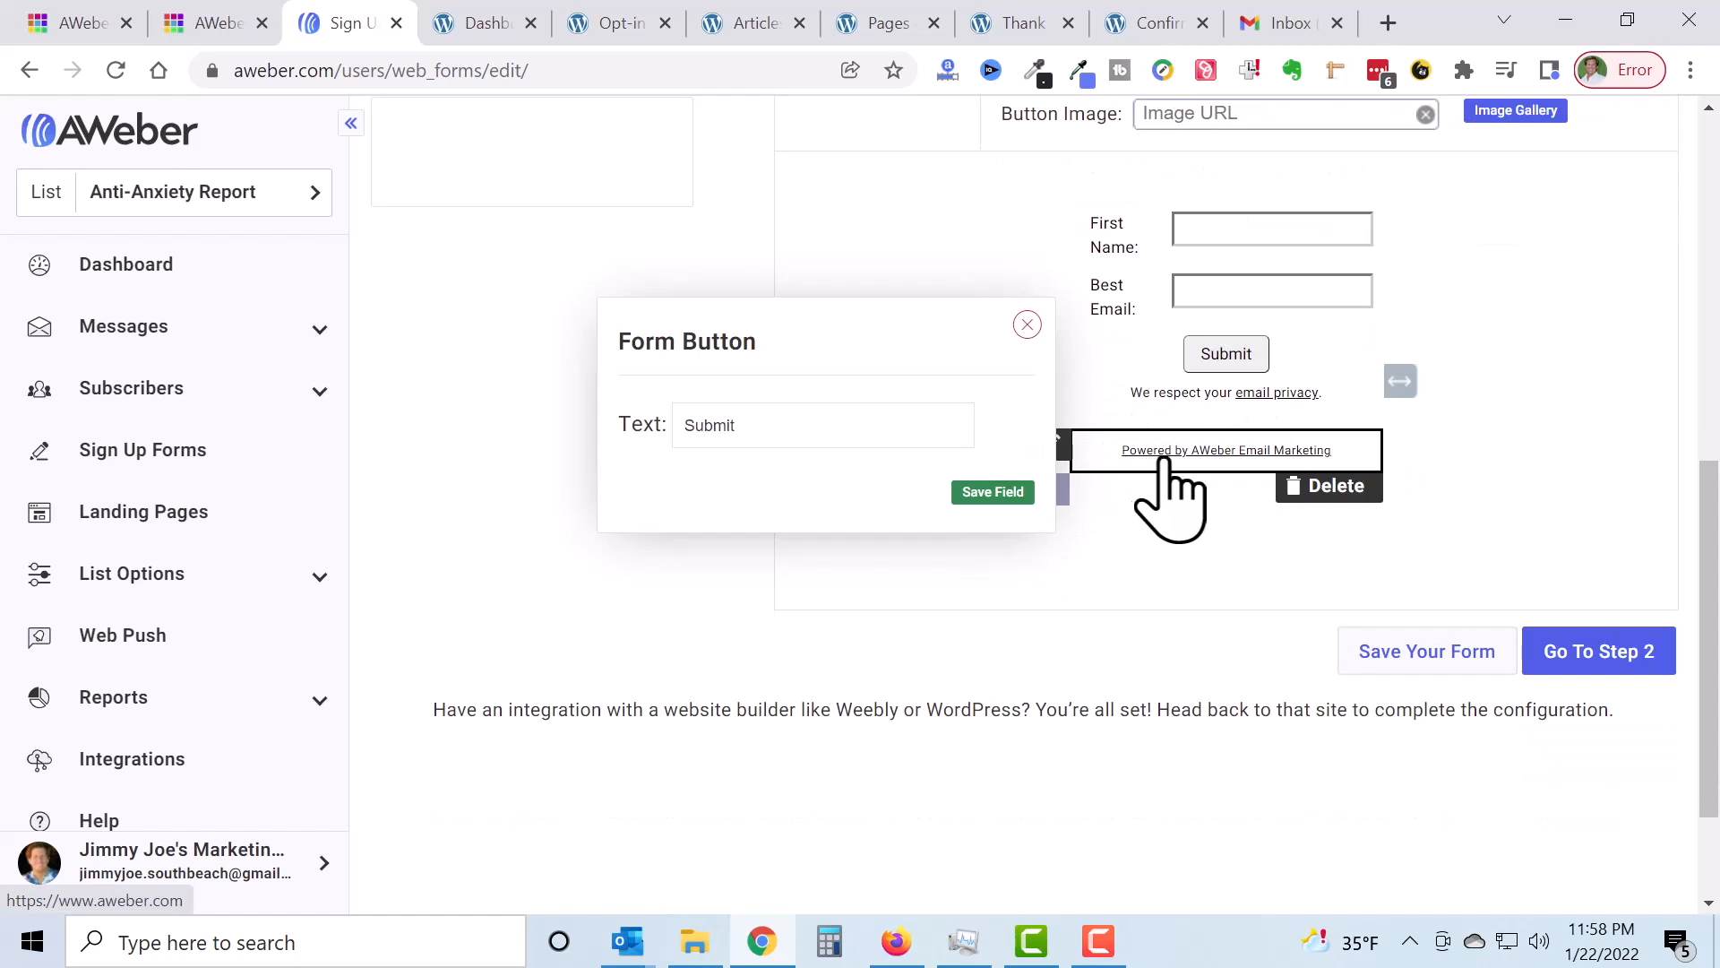
pyautogui.click(676, 430)
pyautogui.moveTo(678, 429); pyautogui.dragTo(732, 416)
pyautogui.write('Gimme My Fr')
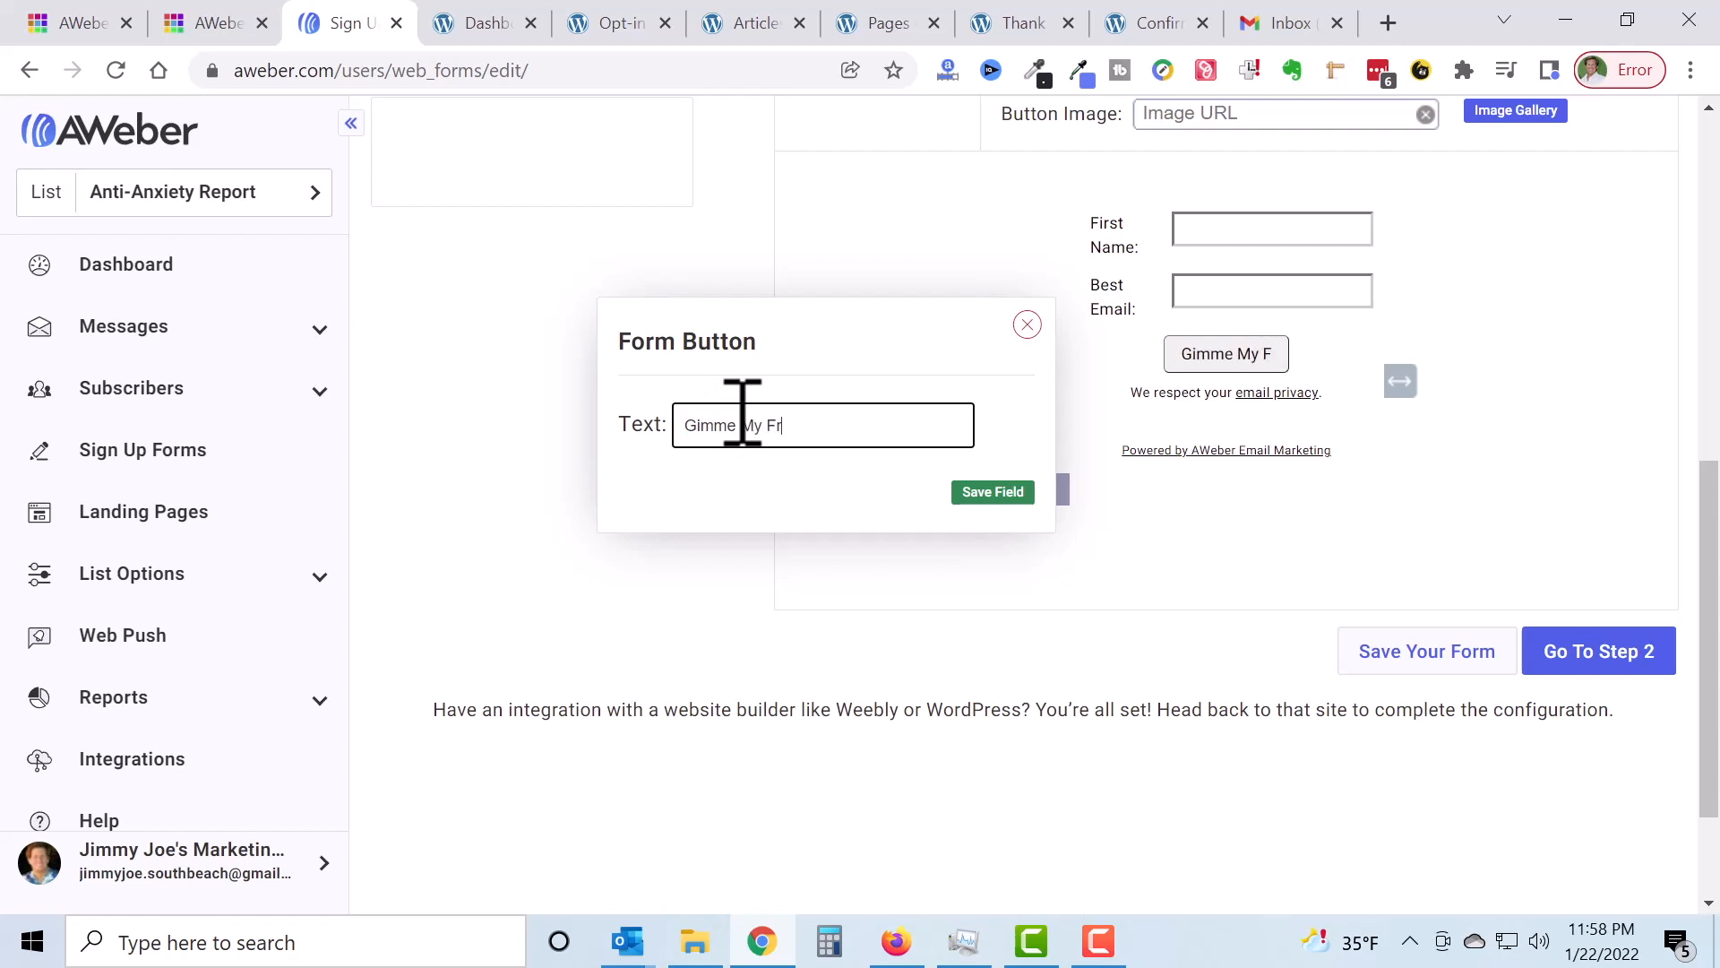
pyautogui.write('ee Report')
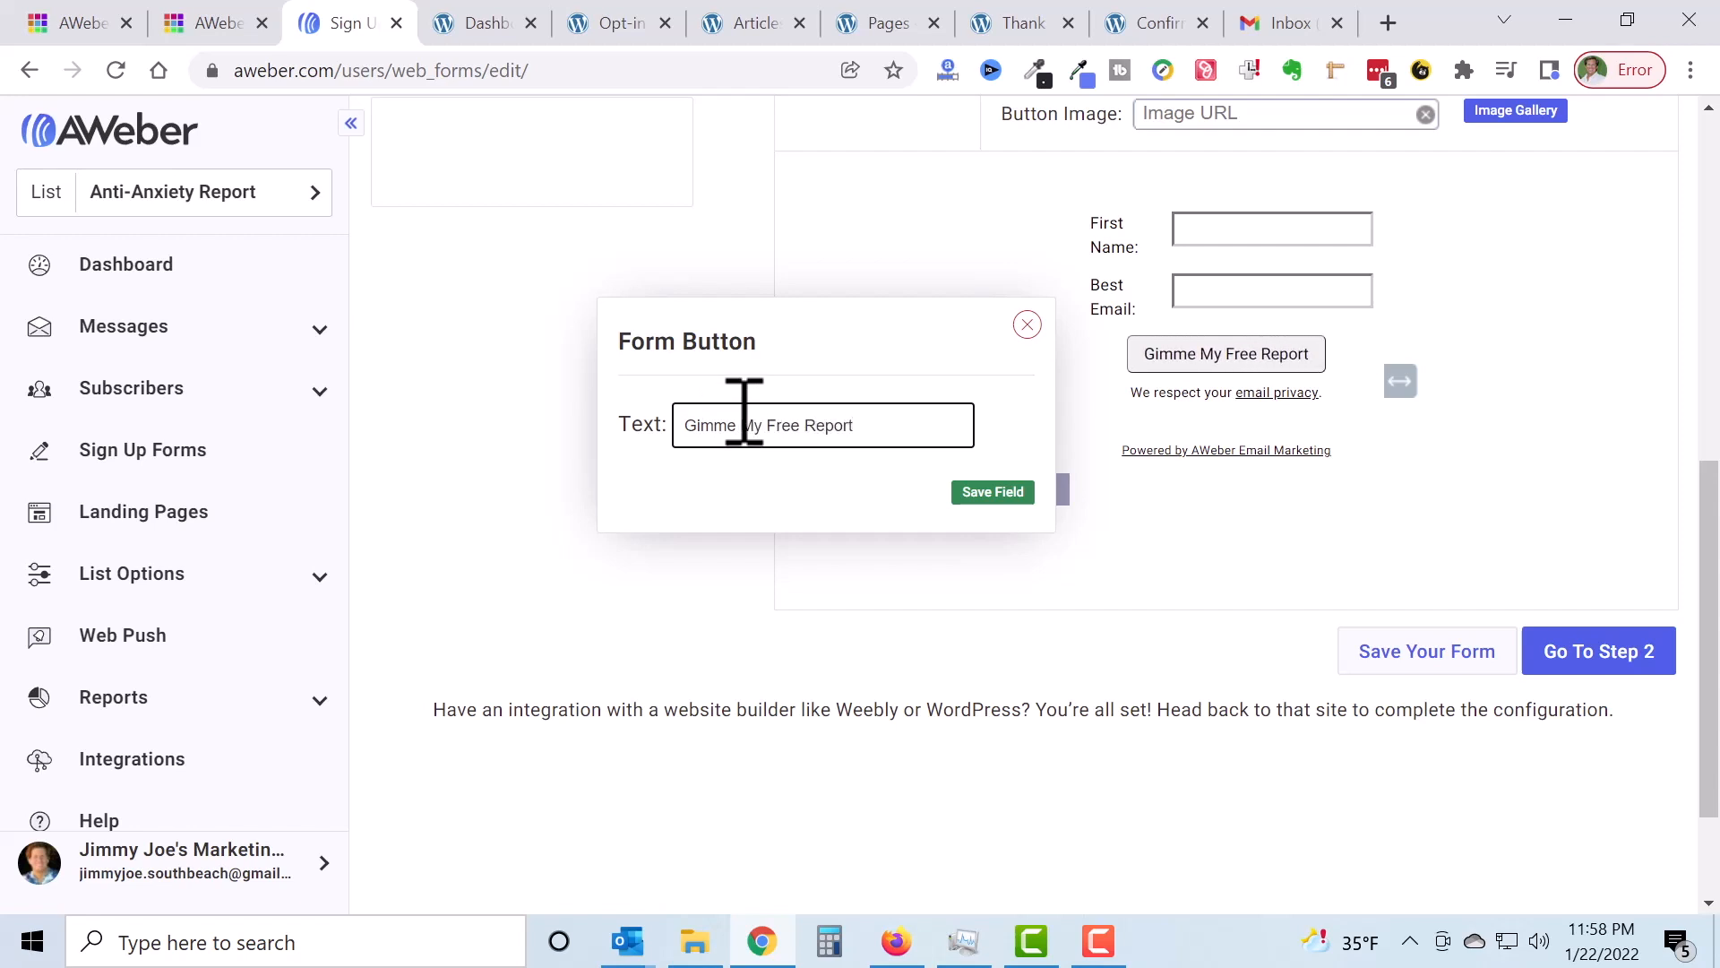
pyautogui.click(992, 491)
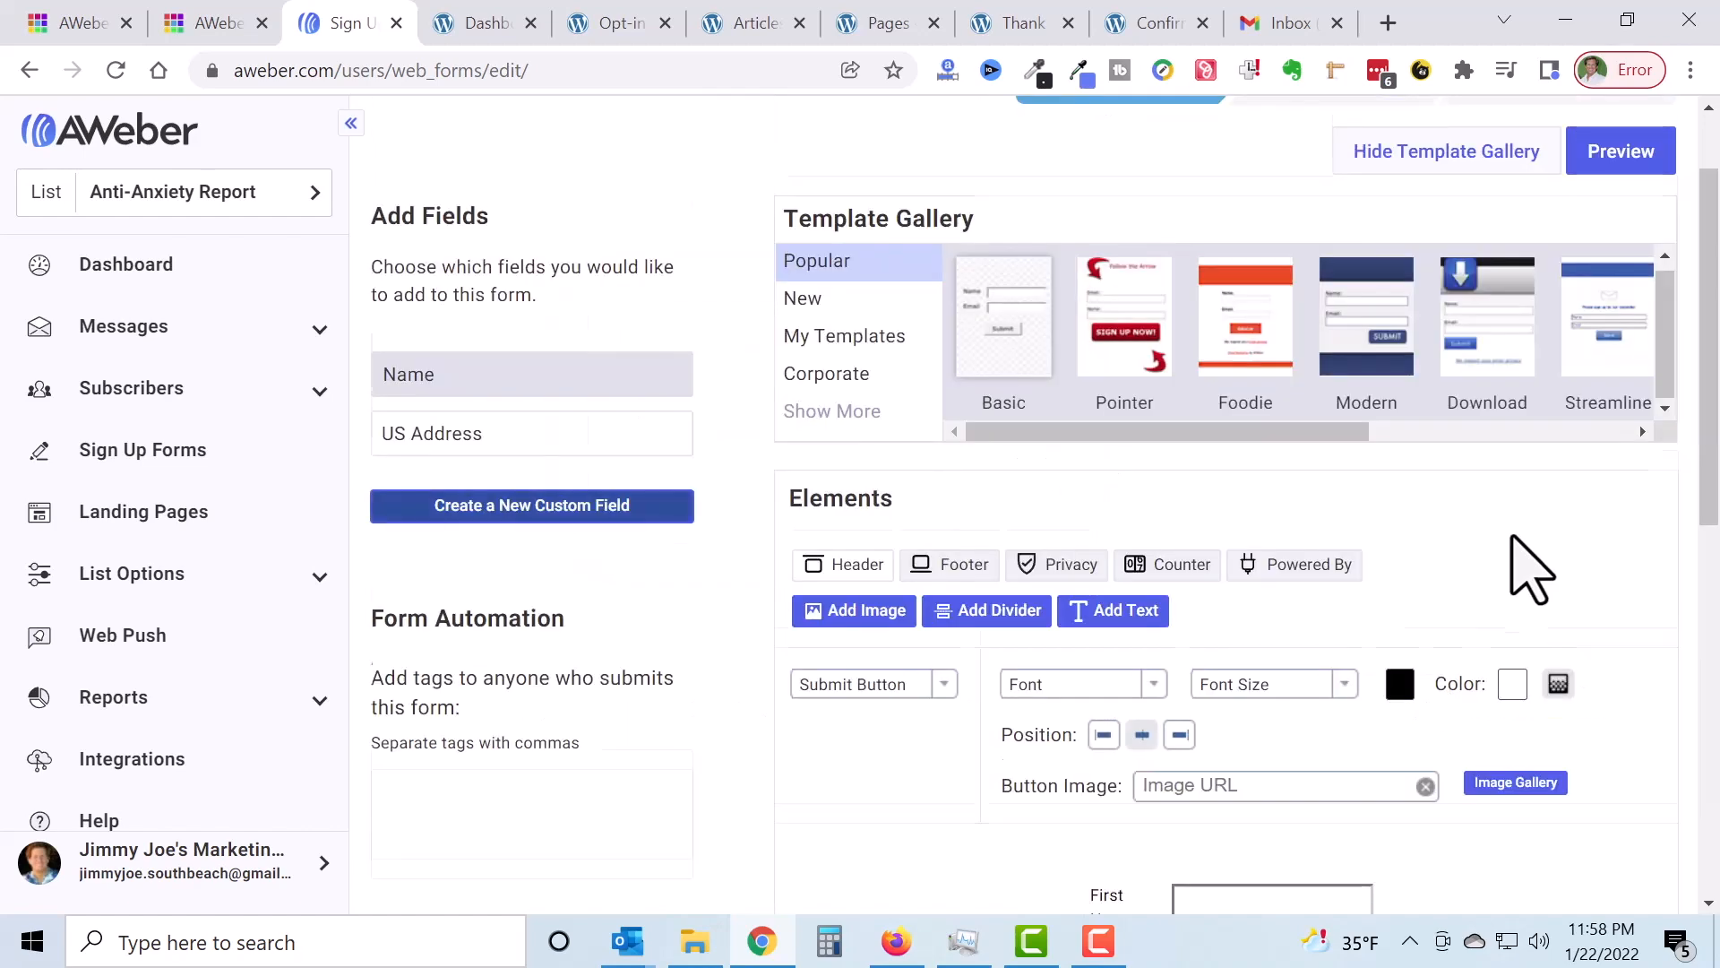
pyautogui.scroll(1, 1582, 582)
pyautogui.moveTo(1152, 492)
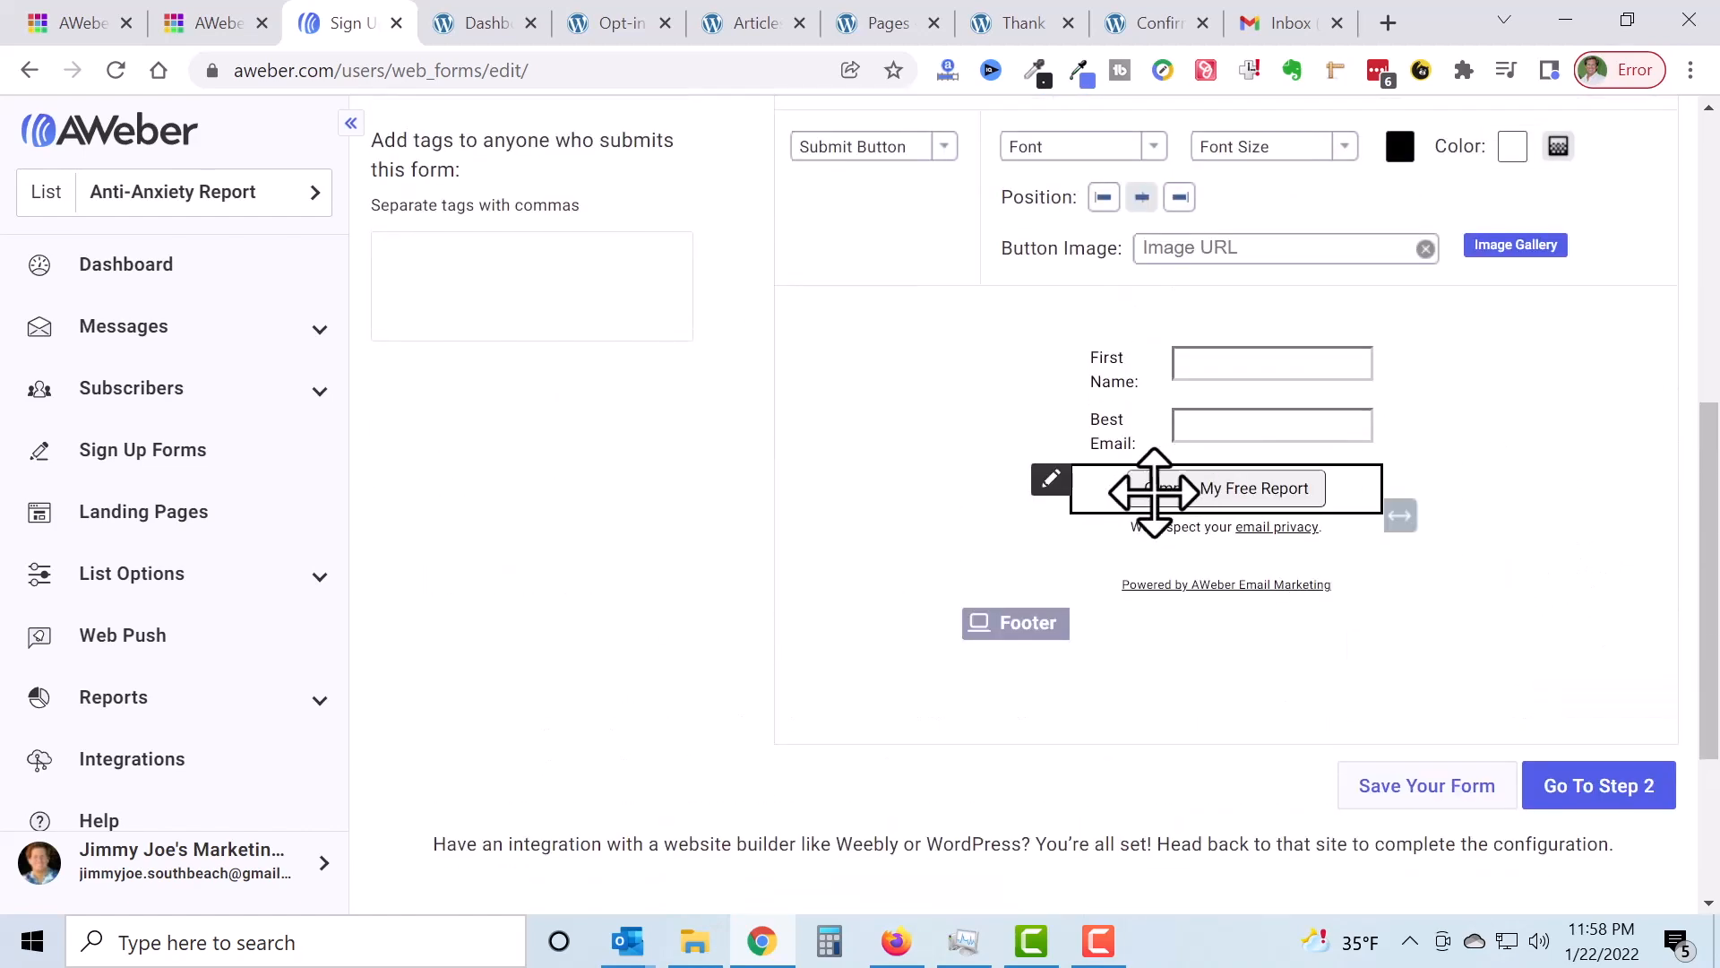
pyautogui.click(1053, 482)
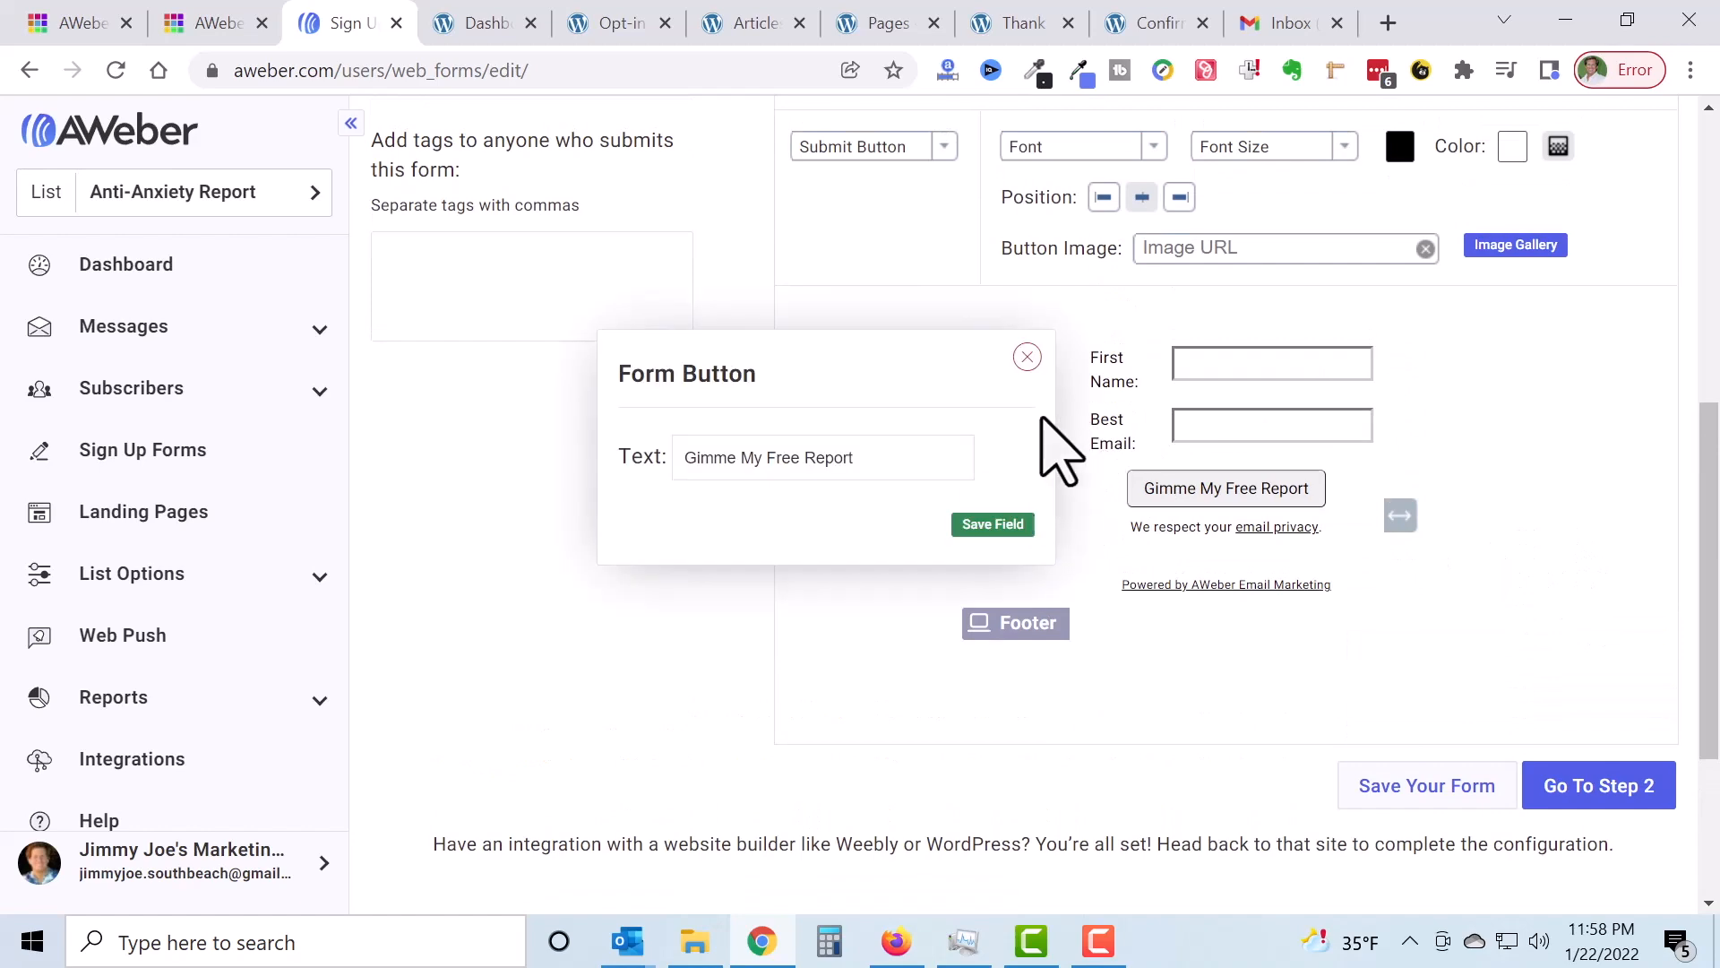
pyautogui.click(1025, 353)
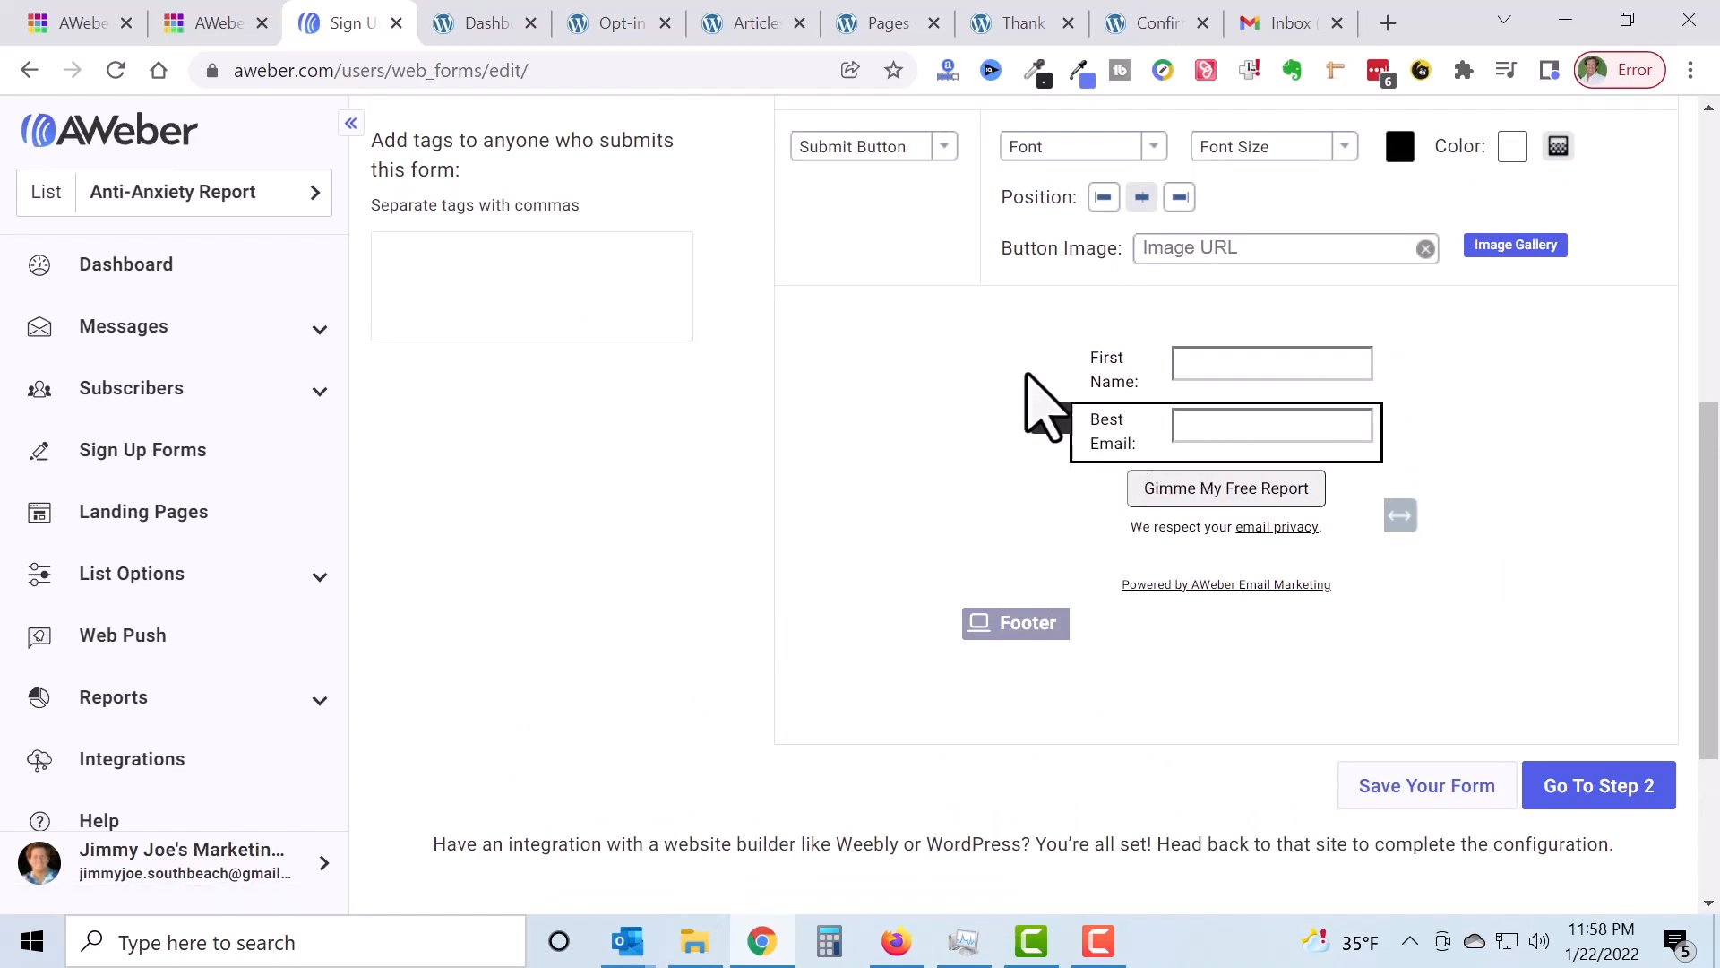
pyautogui.scroll(3, 882, 202)
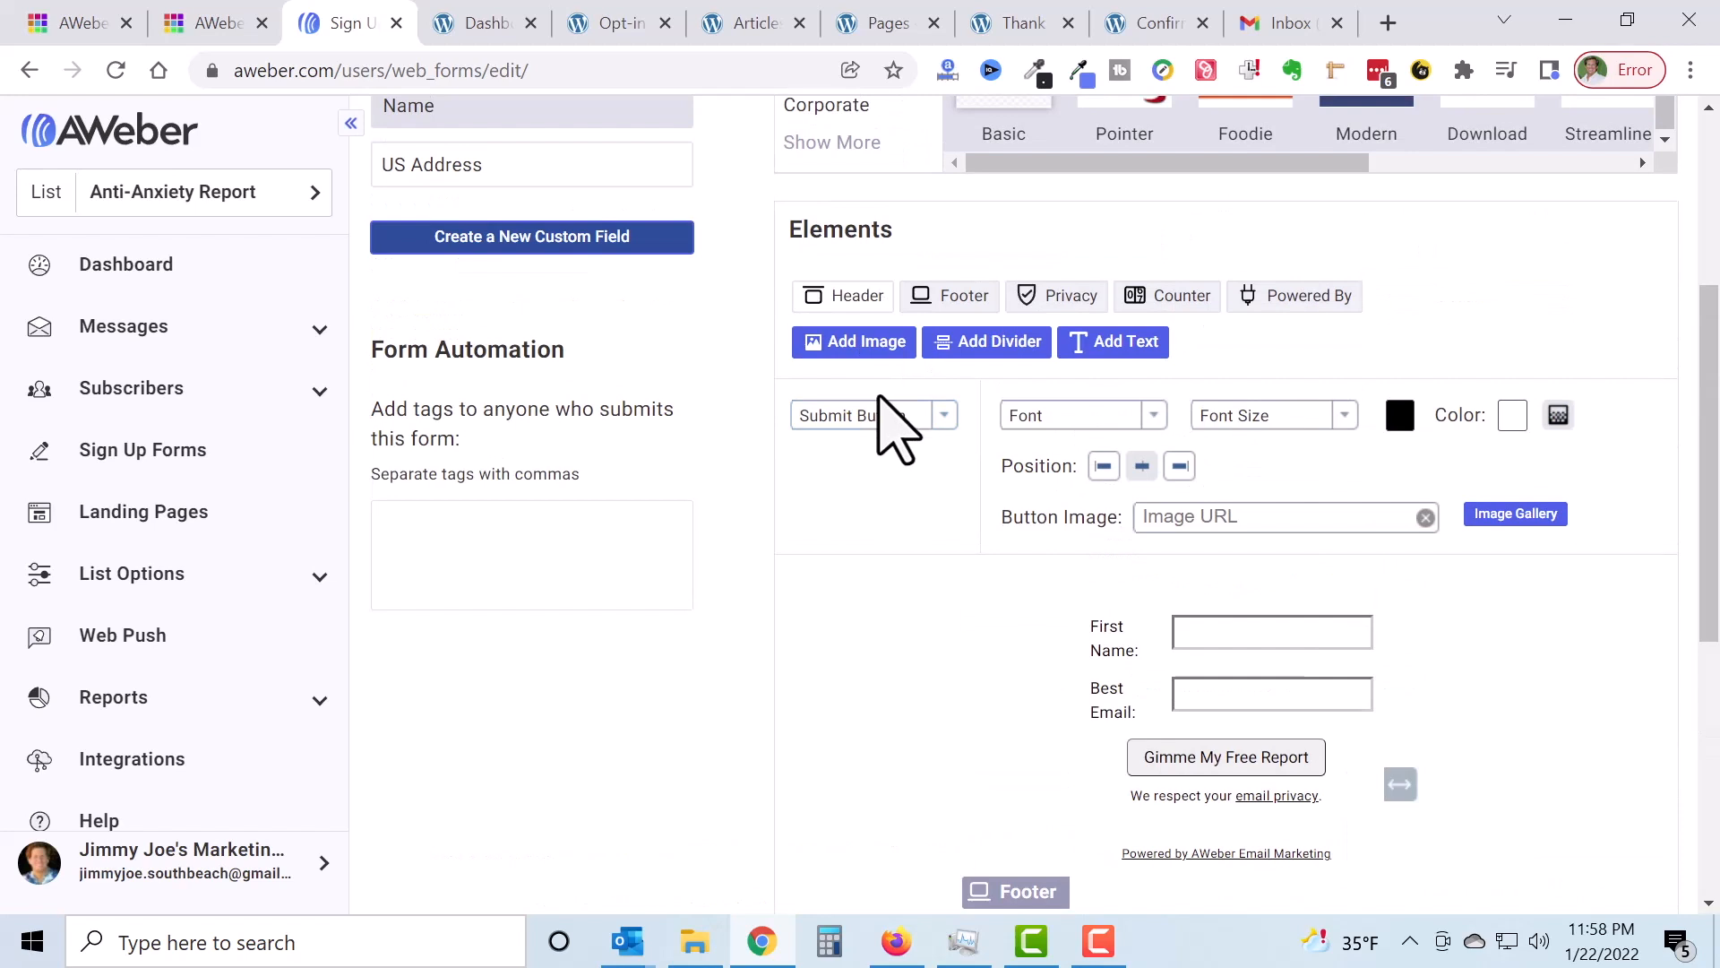
# Step: Set the submit button's background colour to gold, d49d11
pyautogui.click(945, 417)
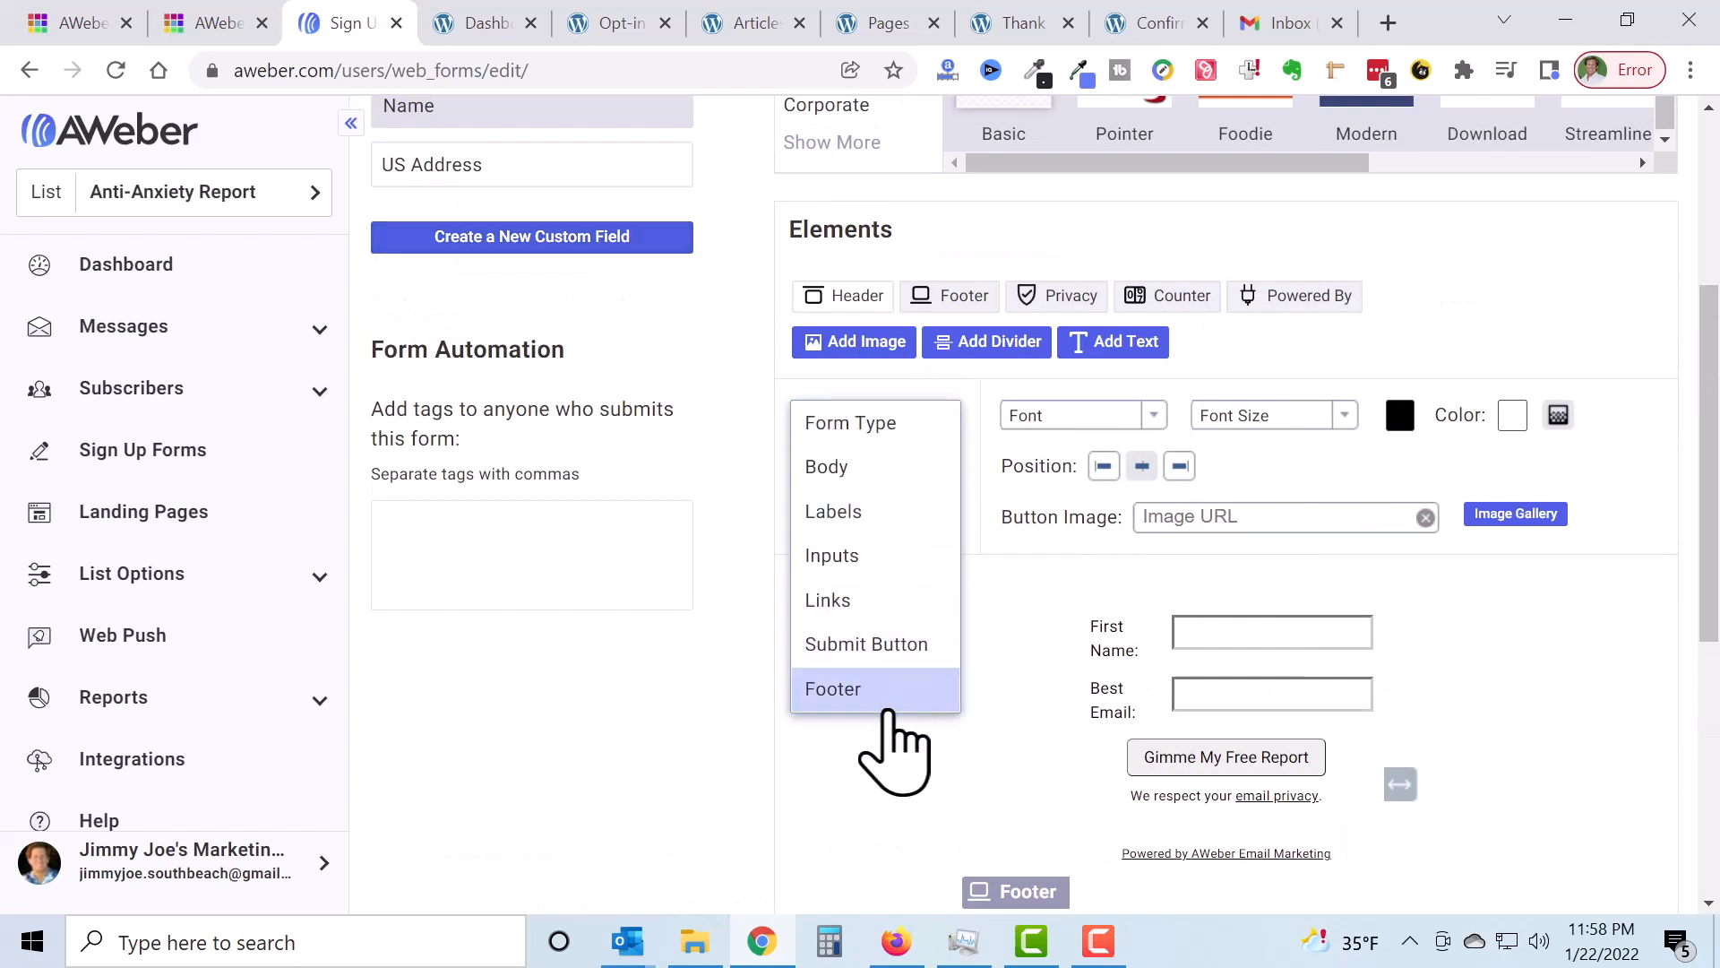
pyautogui.click(923, 641)
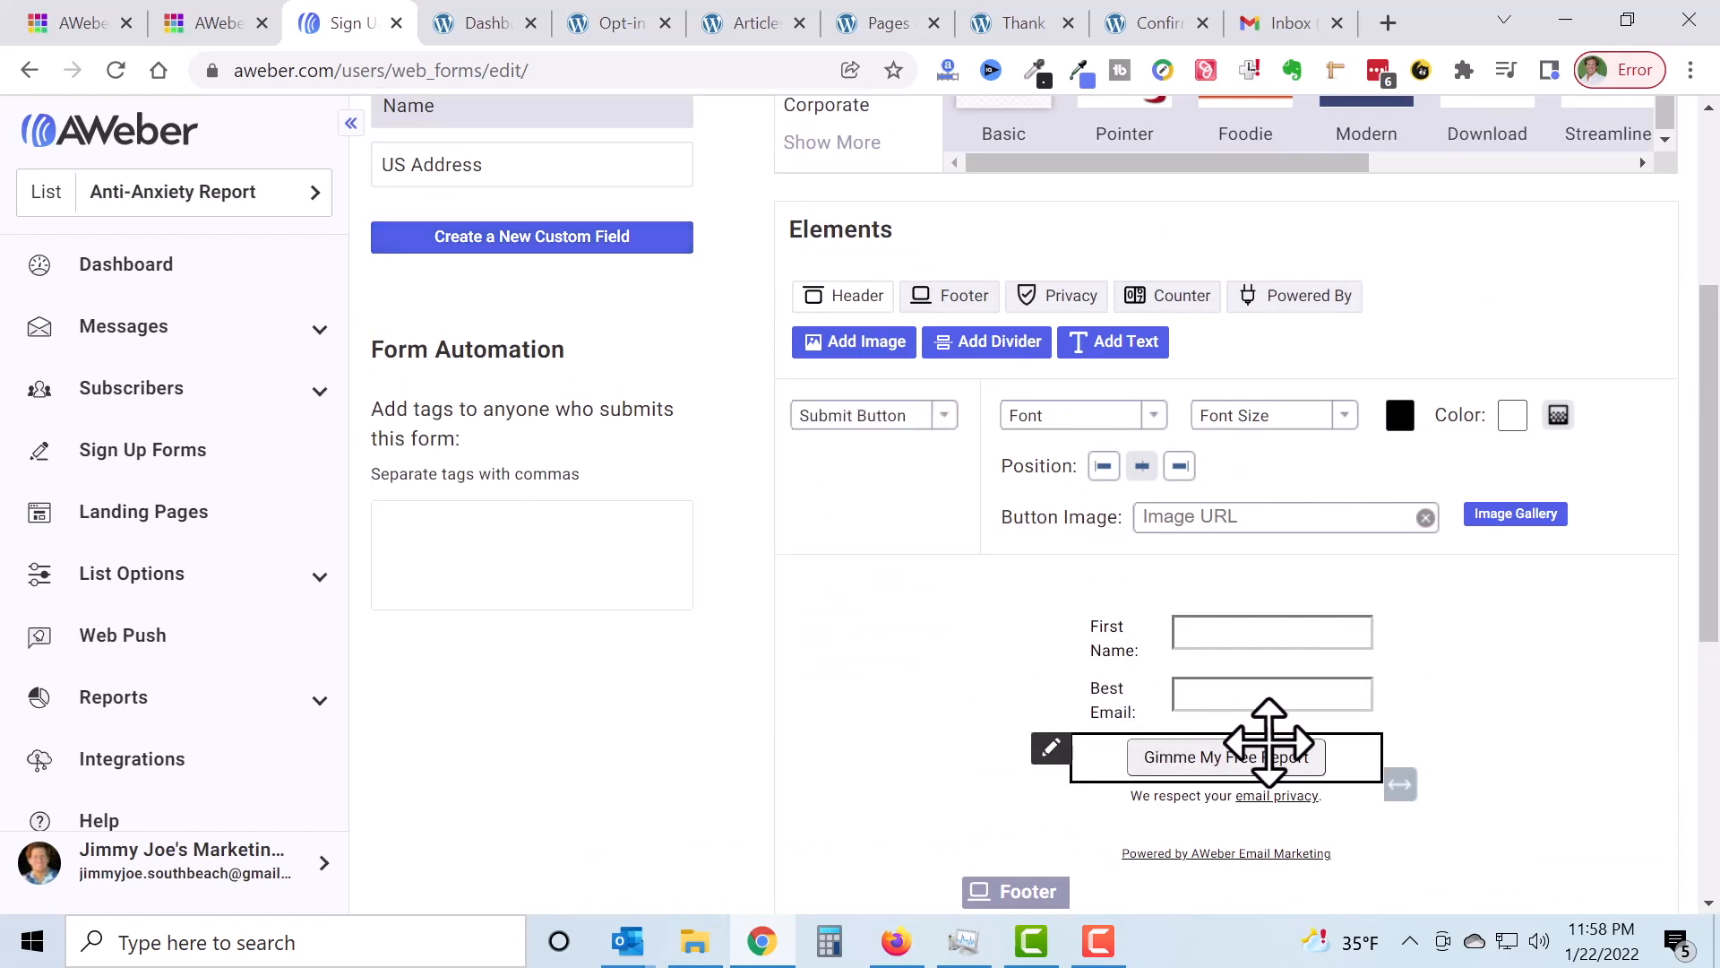
pyautogui.click(1513, 415)
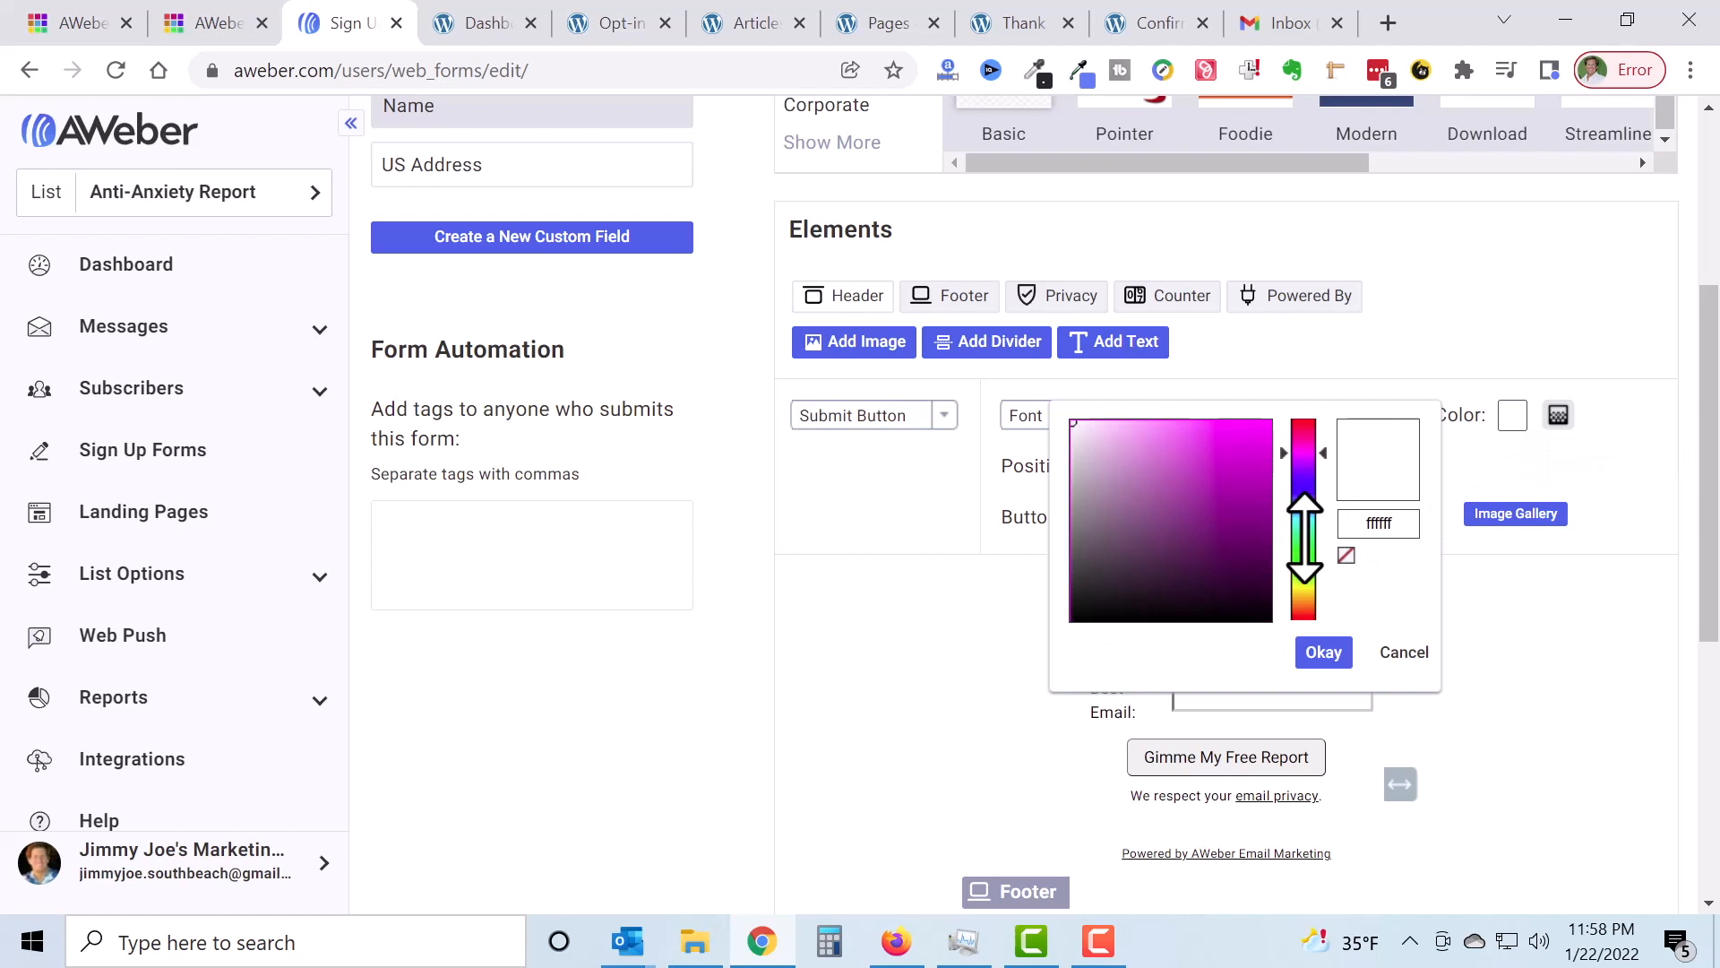
pyautogui.click(1304, 534)
pyautogui.click(1304, 495)
pyautogui.moveTo(1303, 492)
pyautogui.mouseDown()
pyautogui.moveTo(1317, 684)
pyautogui.moveTo(1306, 603)
pyautogui.mouseUp()
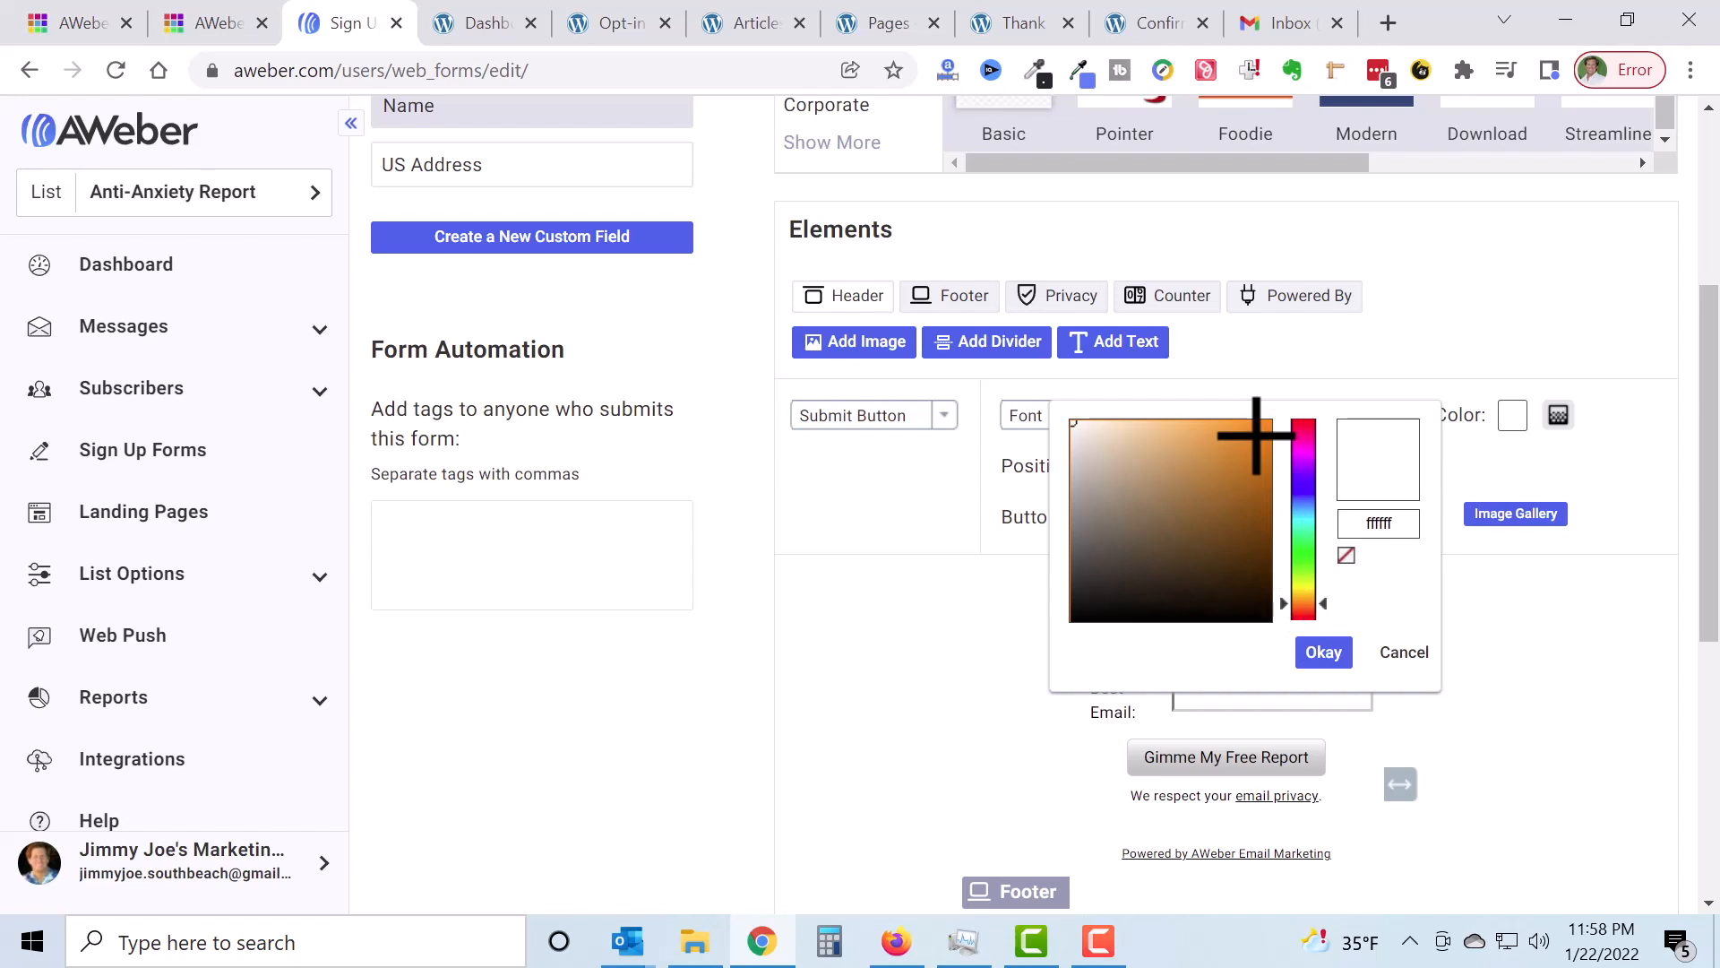
pyautogui.click(1256, 436)
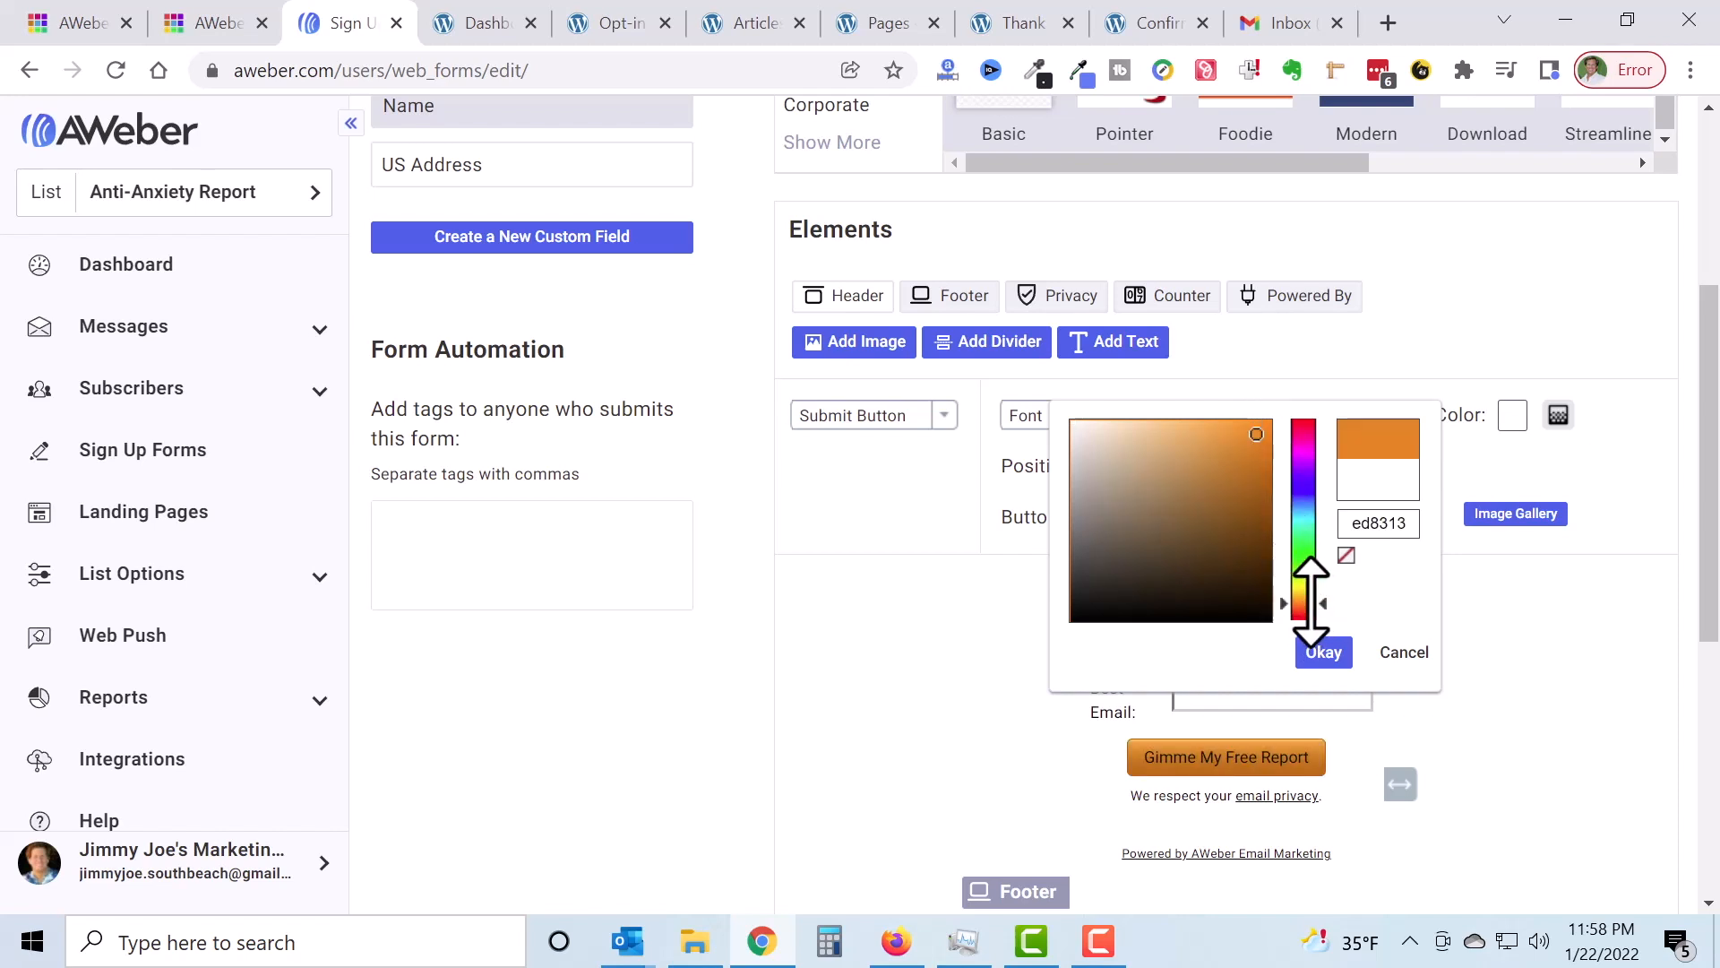
pyautogui.moveTo(1303, 603); pyautogui.dragTo(1301, 595)
pyautogui.click(1257, 455)
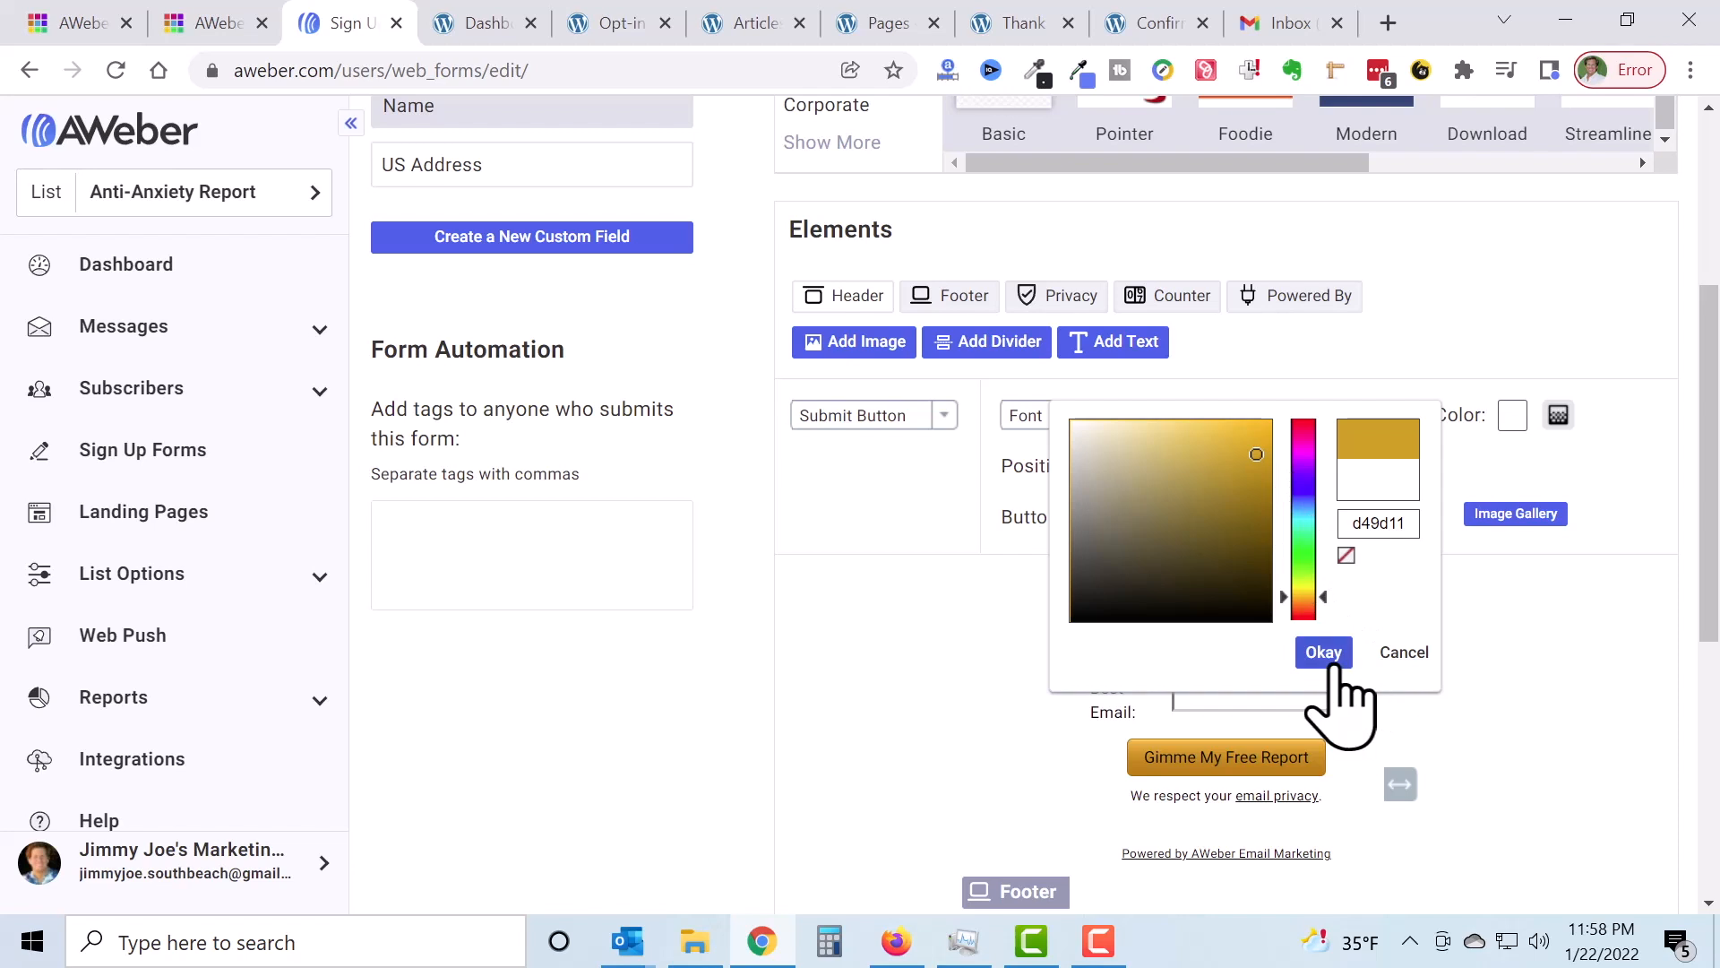
pyautogui.click(1340, 663)
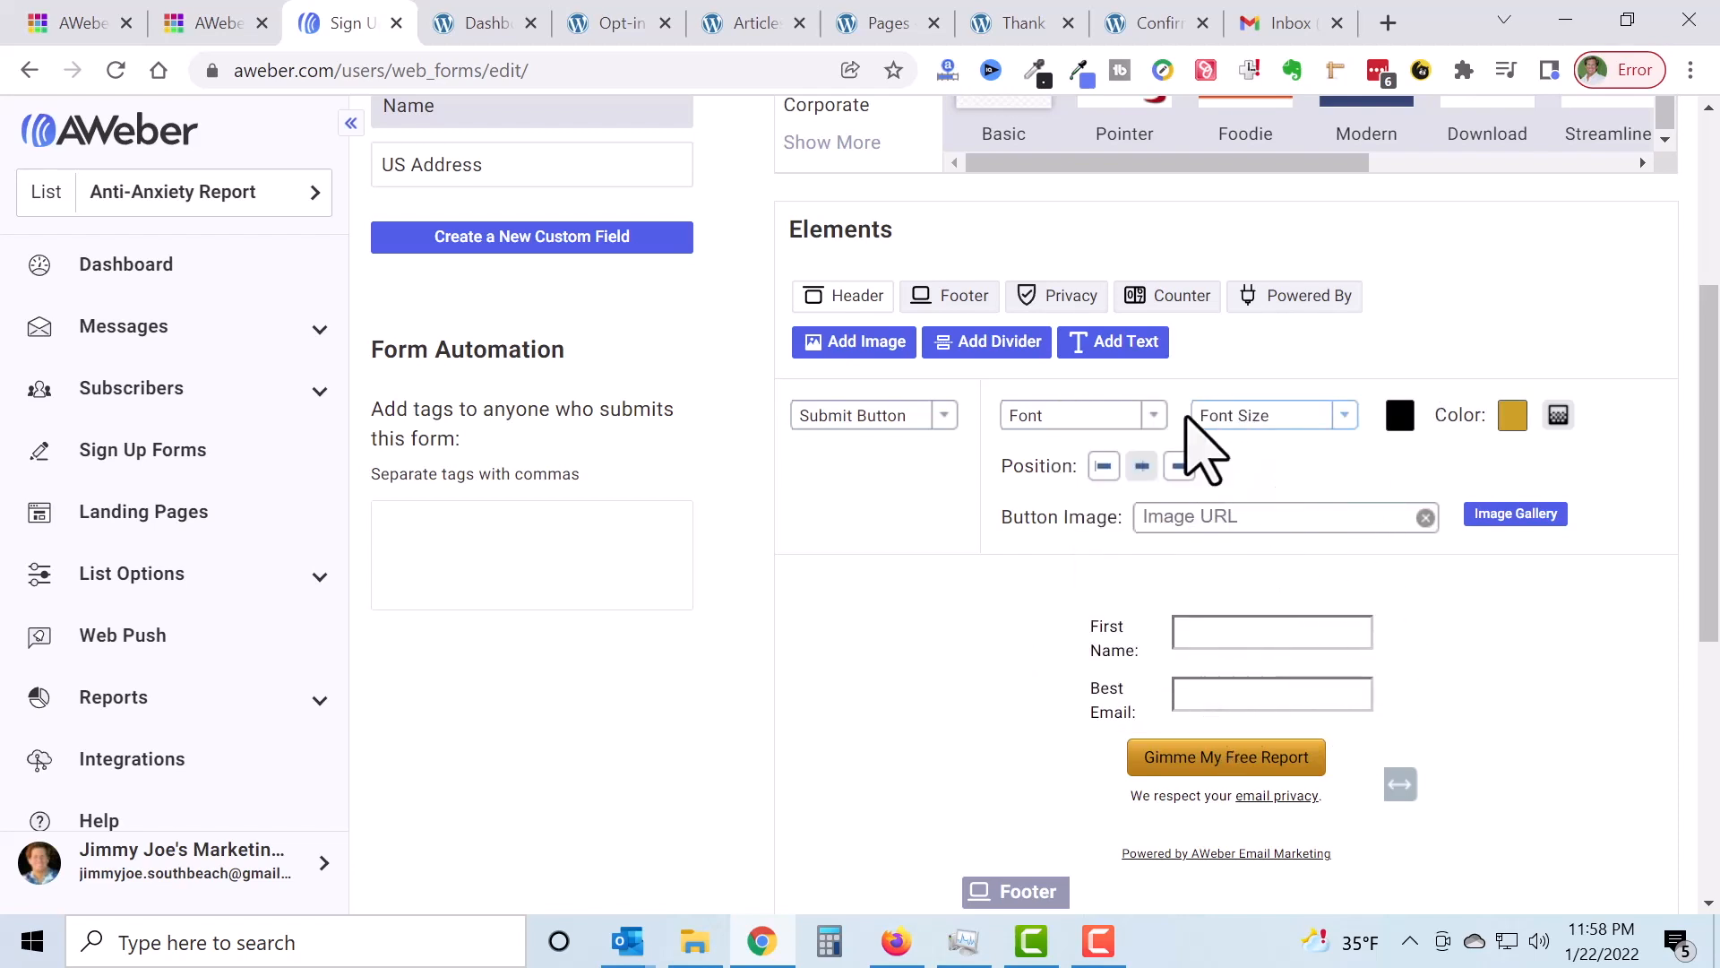
# Step: Set the button text font to Verdana at 14px
pyautogui.click(1116, 419)
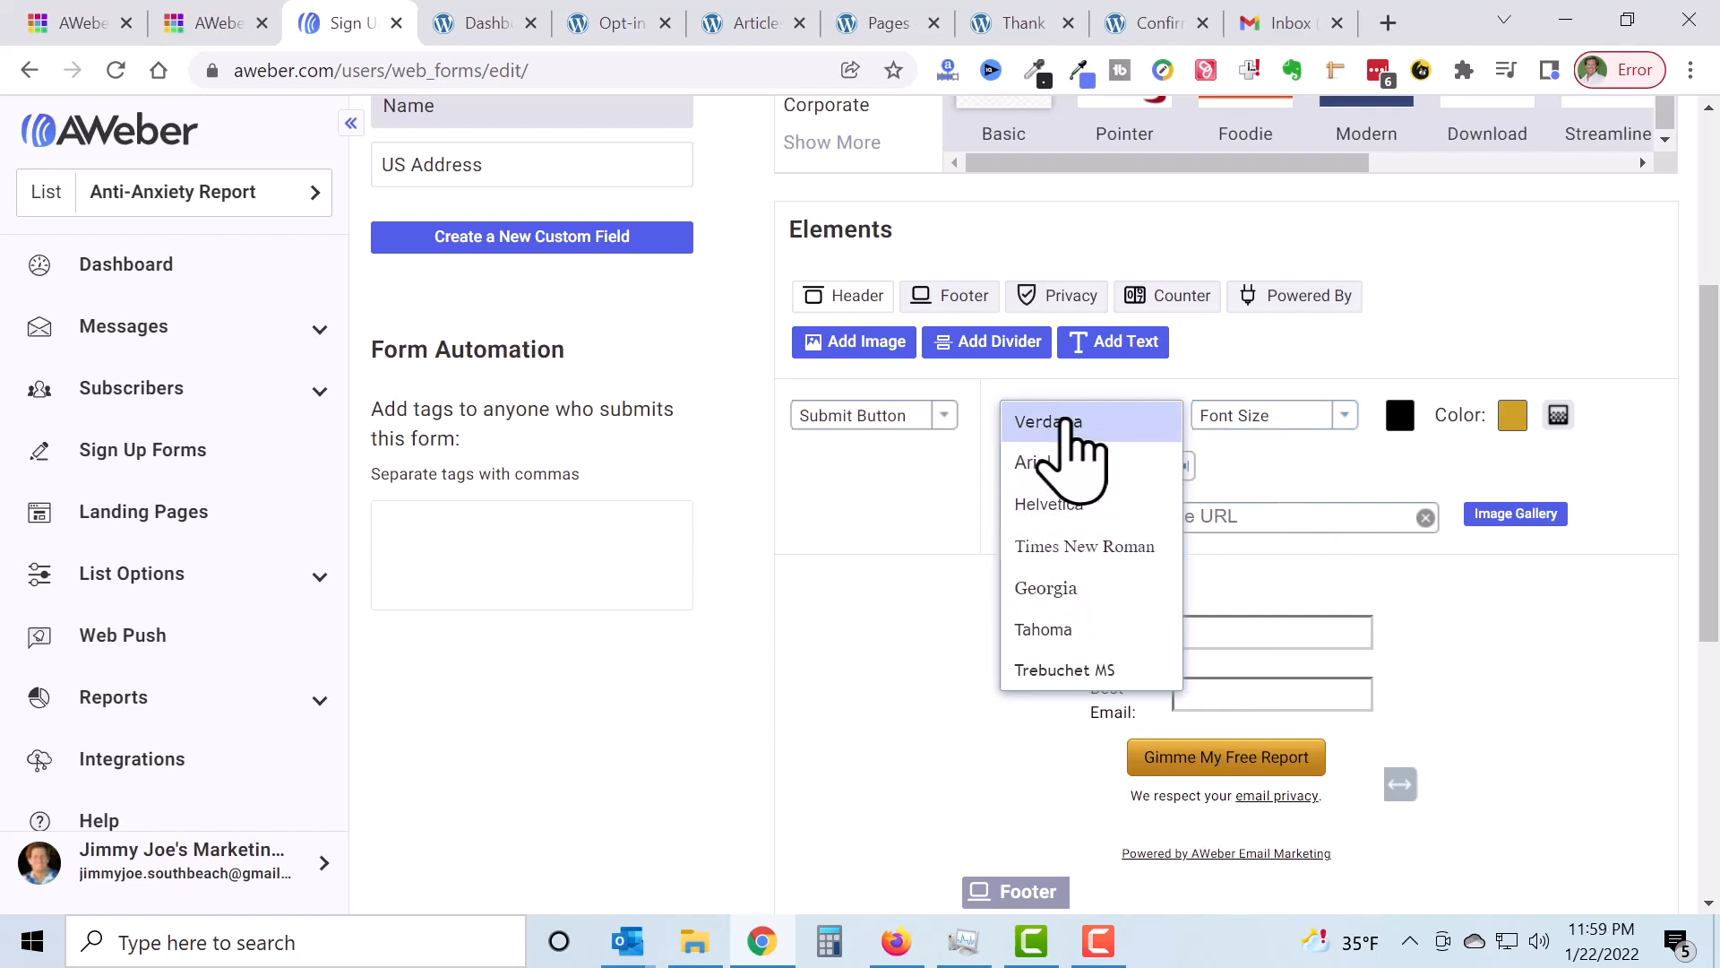
pyautogui.click(1066, 422)
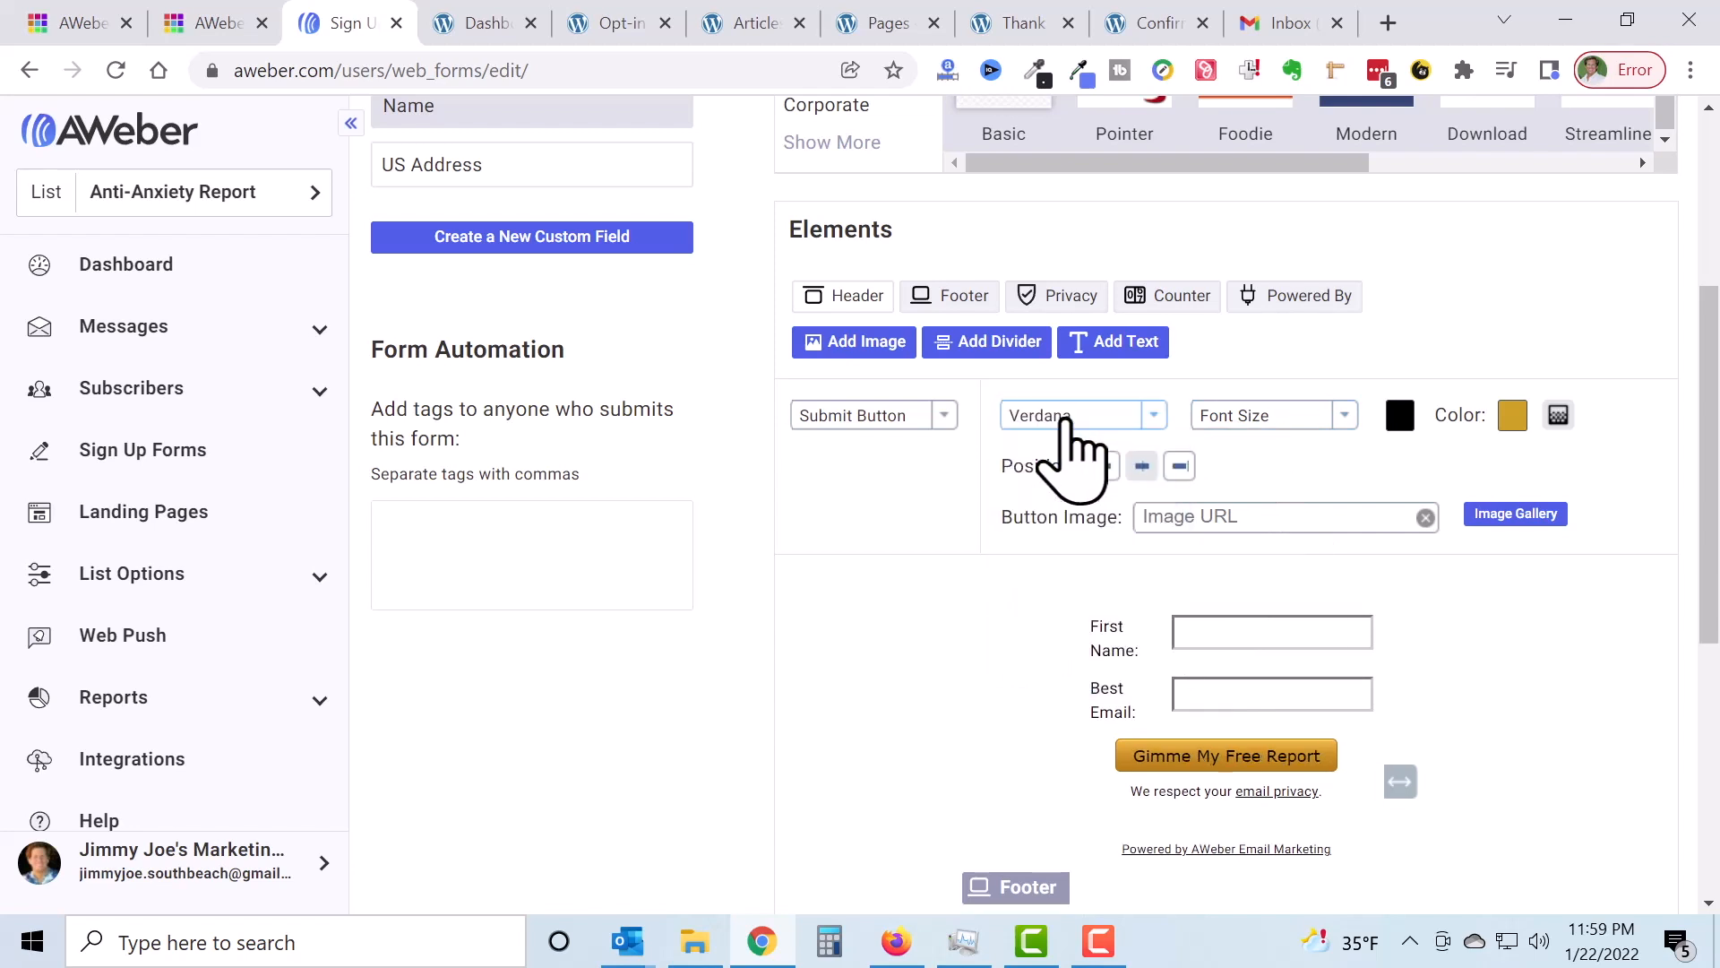
pyautogui.click(1346, 417)
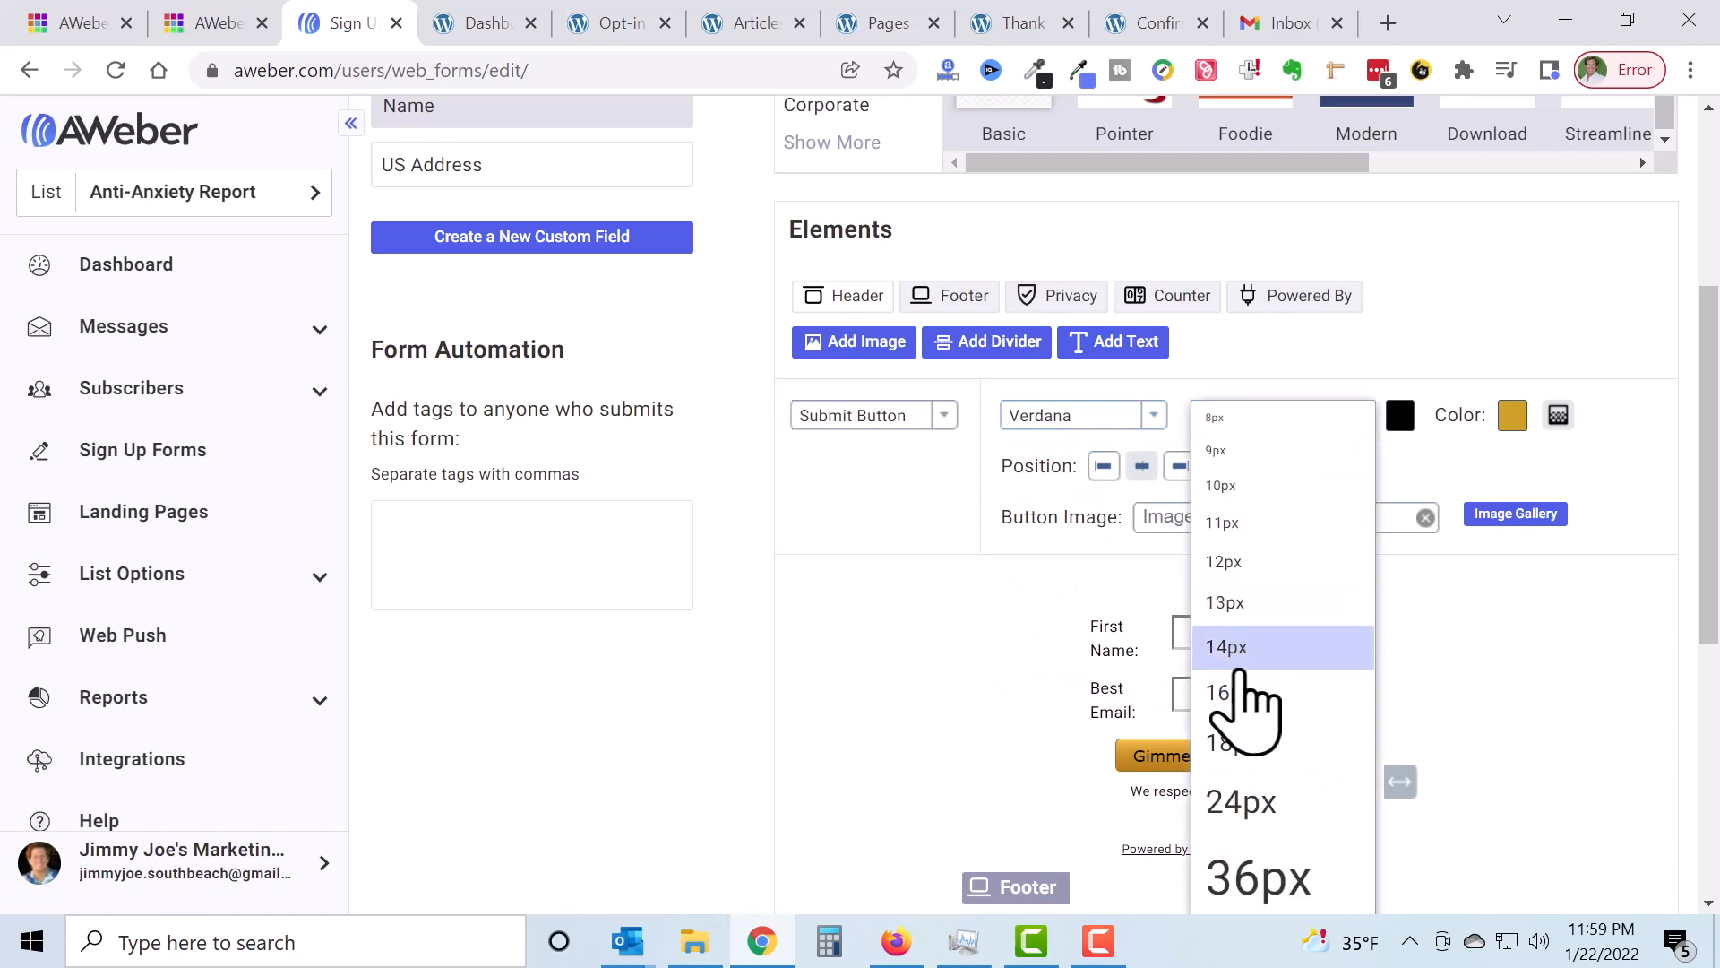
pyautogui.click(1246, 692)
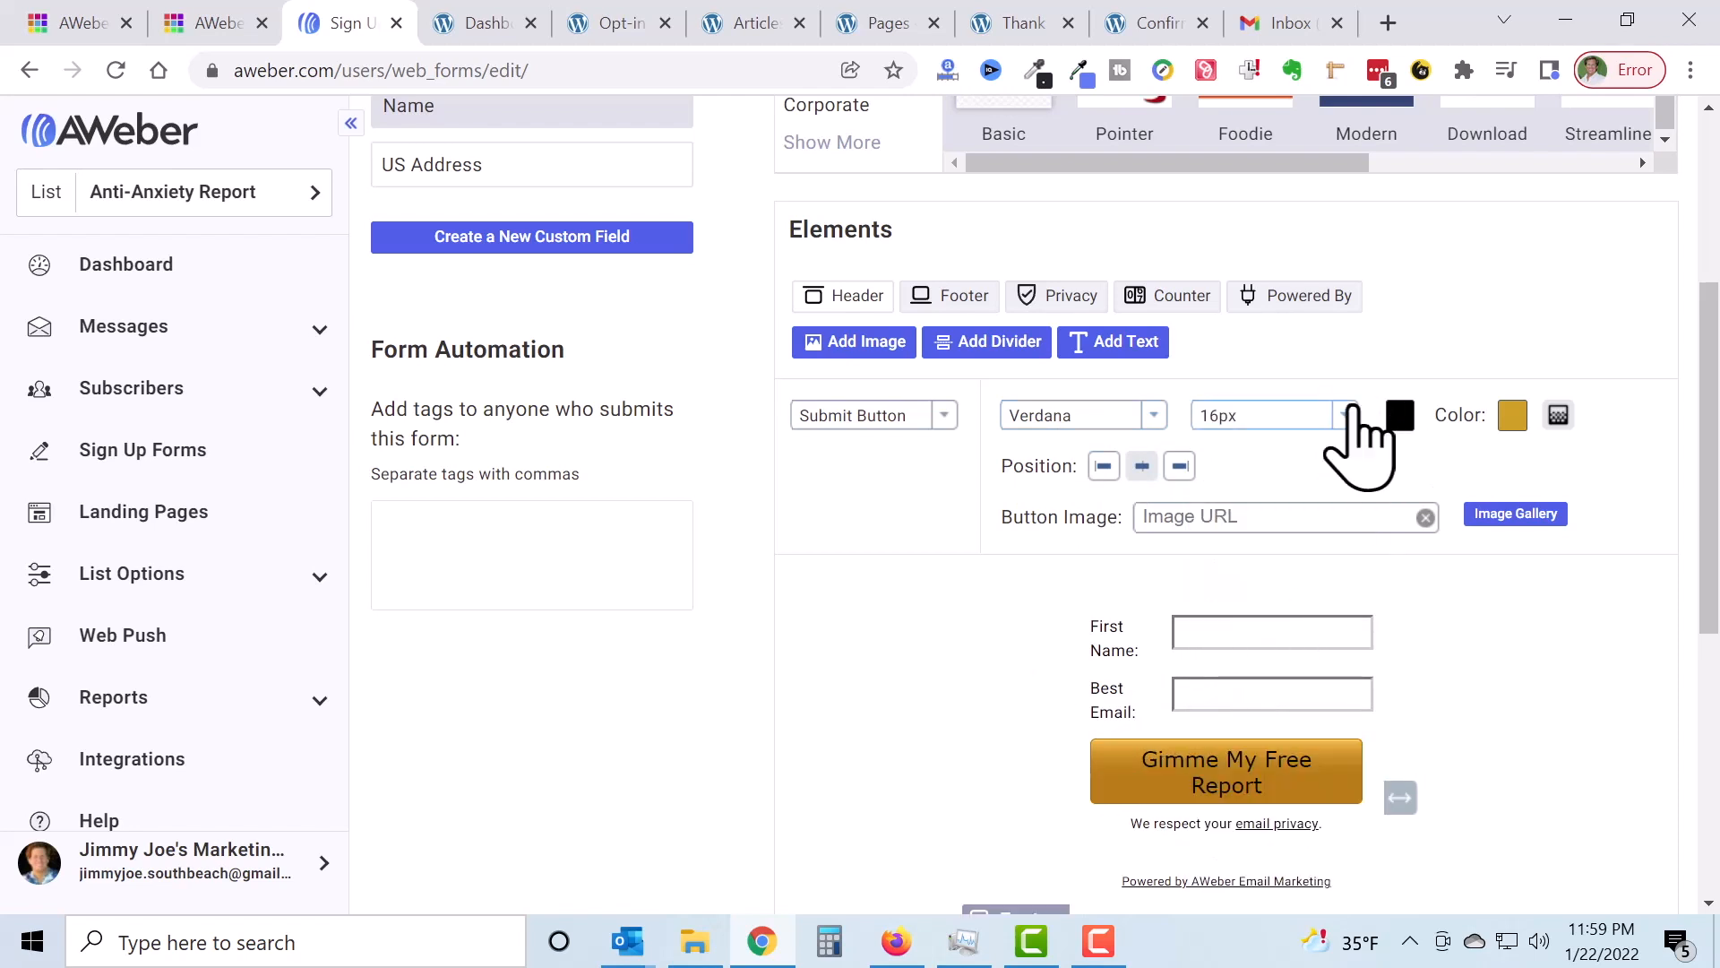
pyautogui.click(1345, 415)
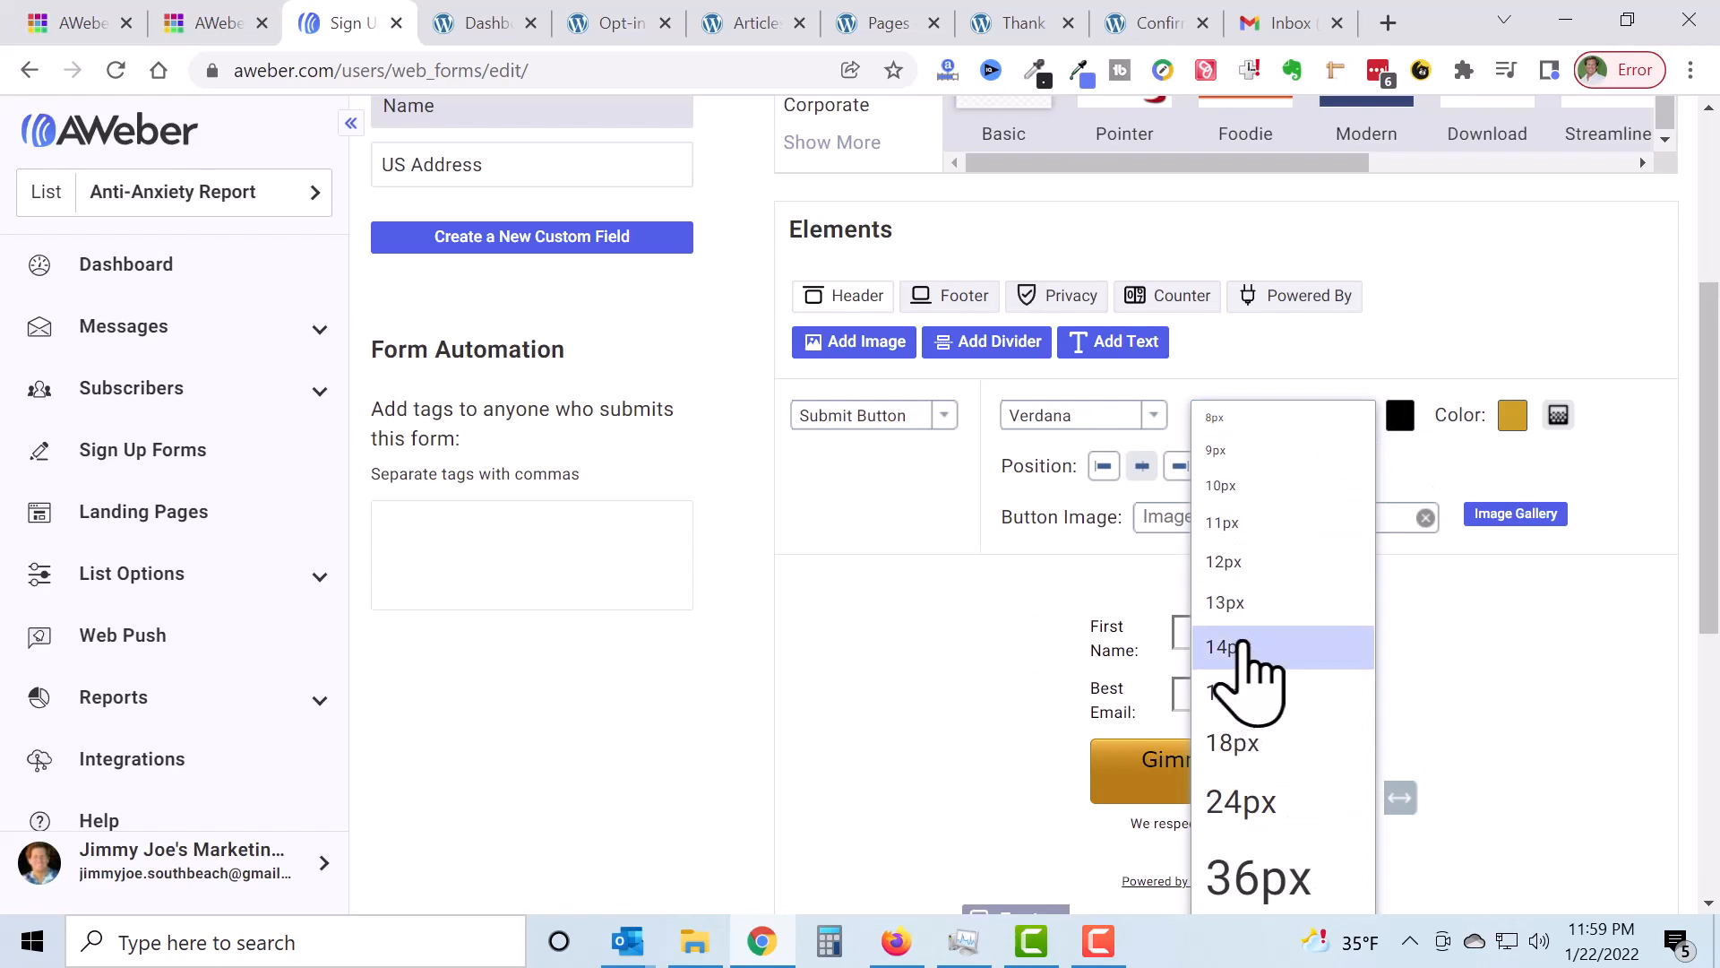
pyautogui.click(1250, 647)
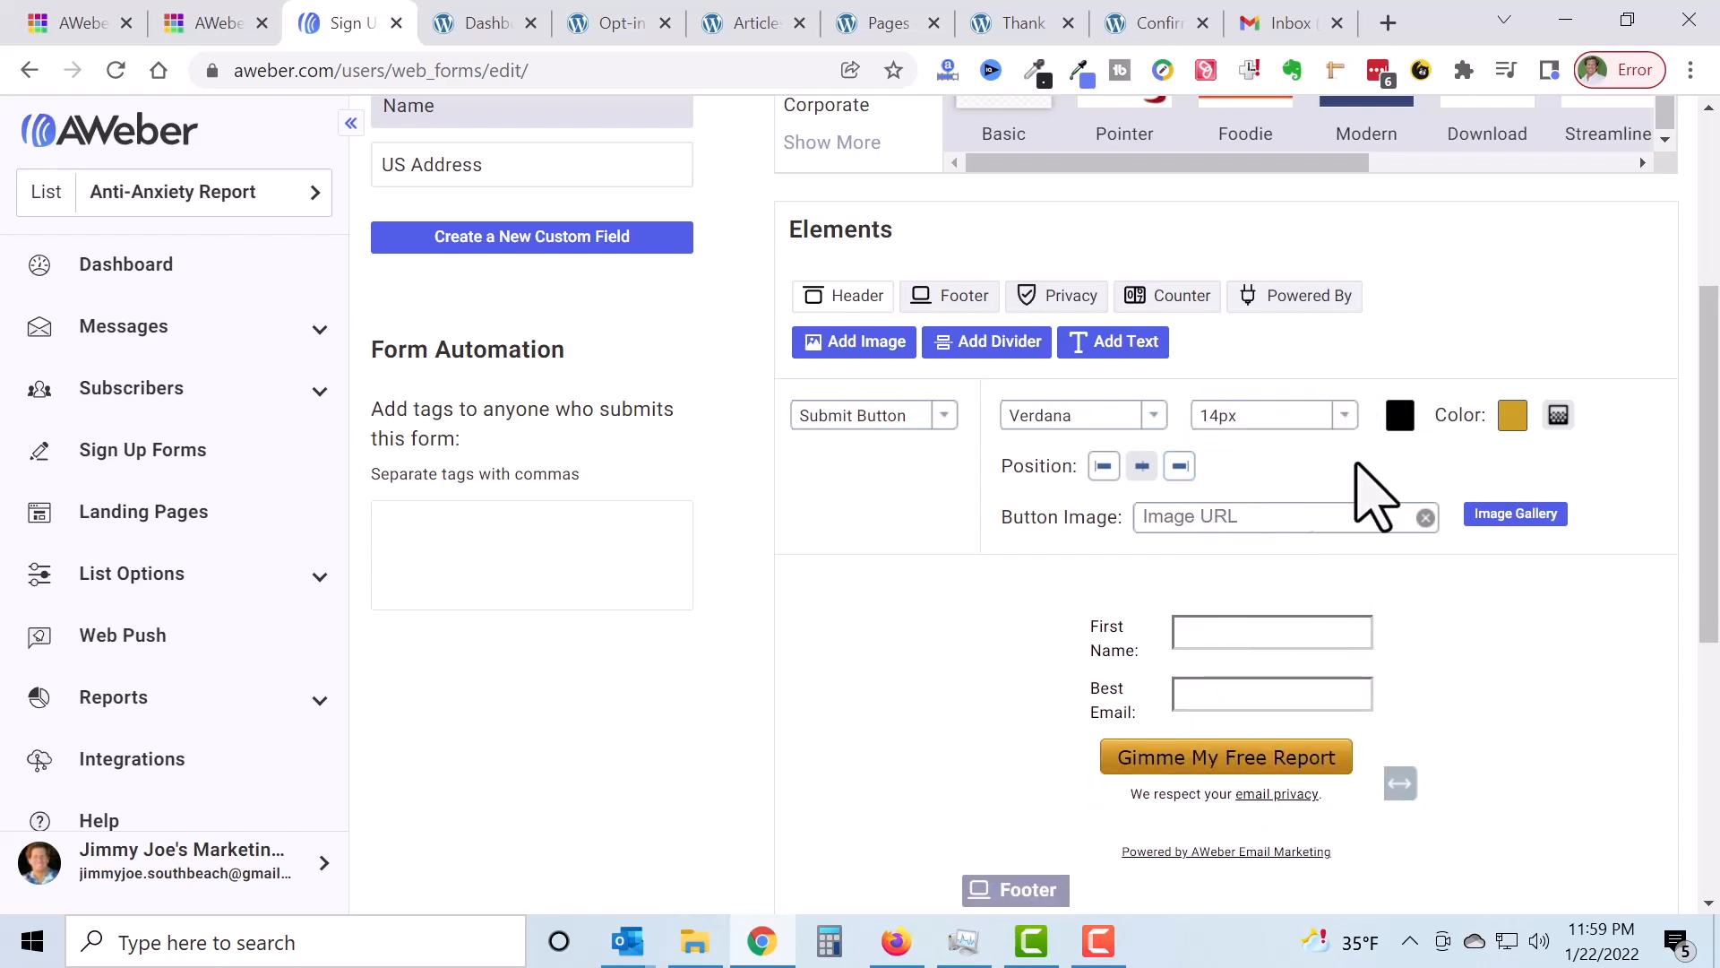
# Step: Make the button text colour white, ffffff
pyautogui.click(1403, 419)
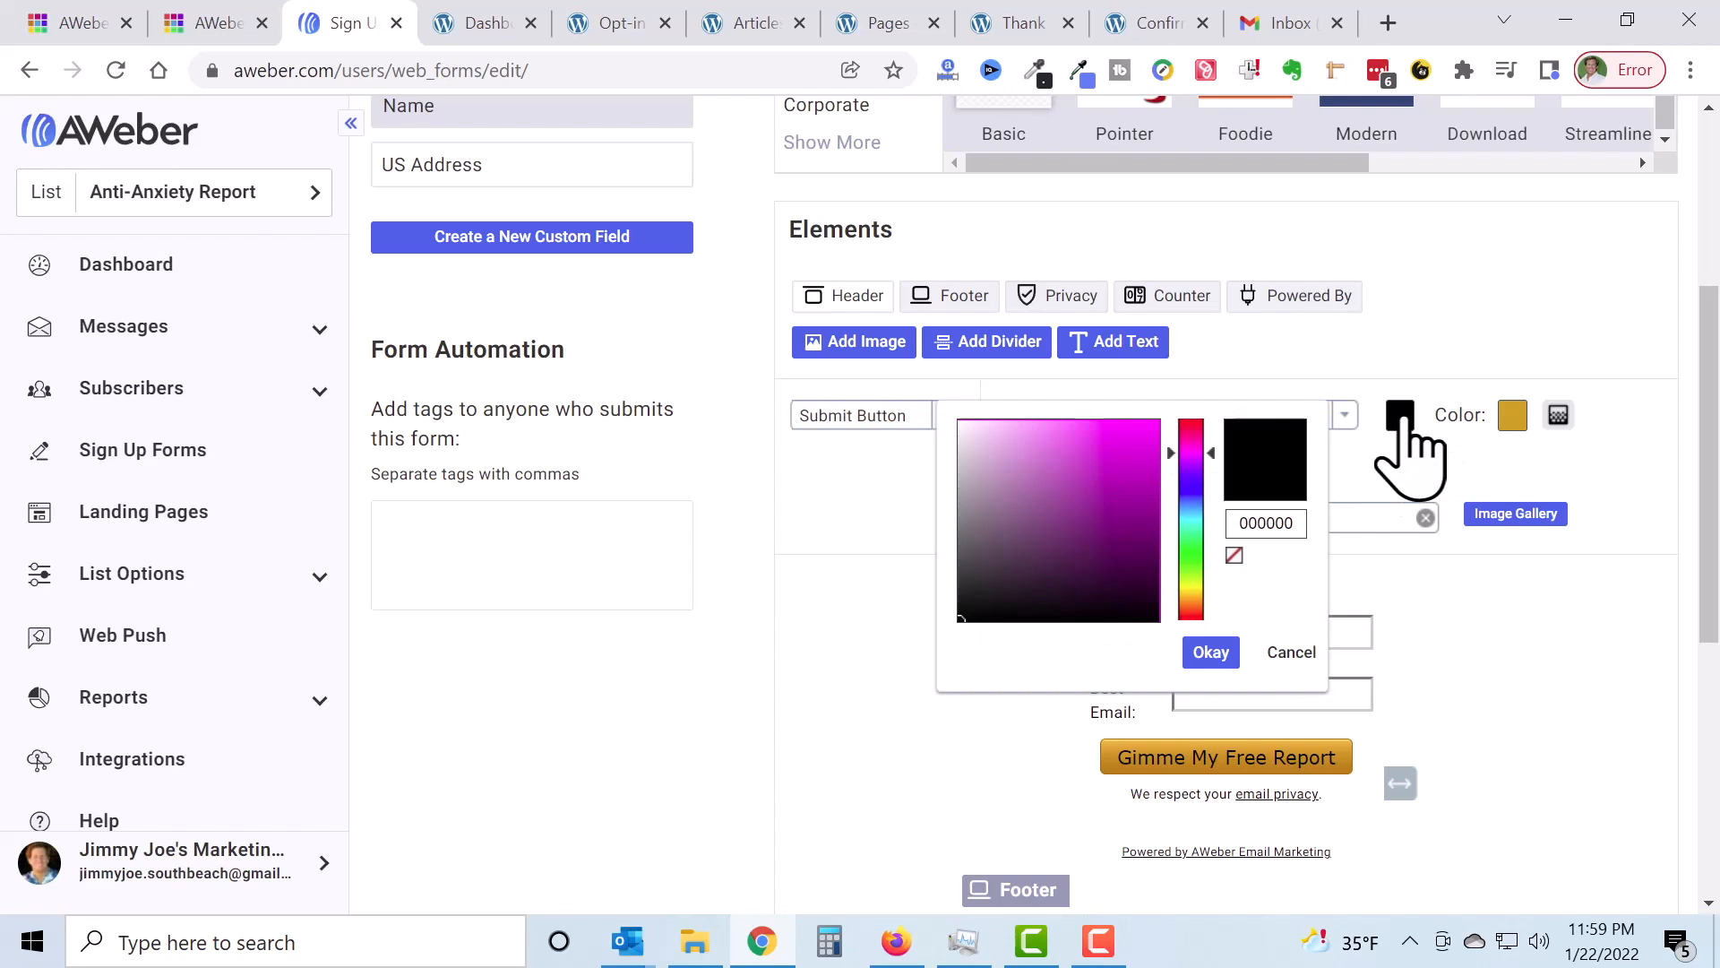
pyautogui.click(1193, 529)
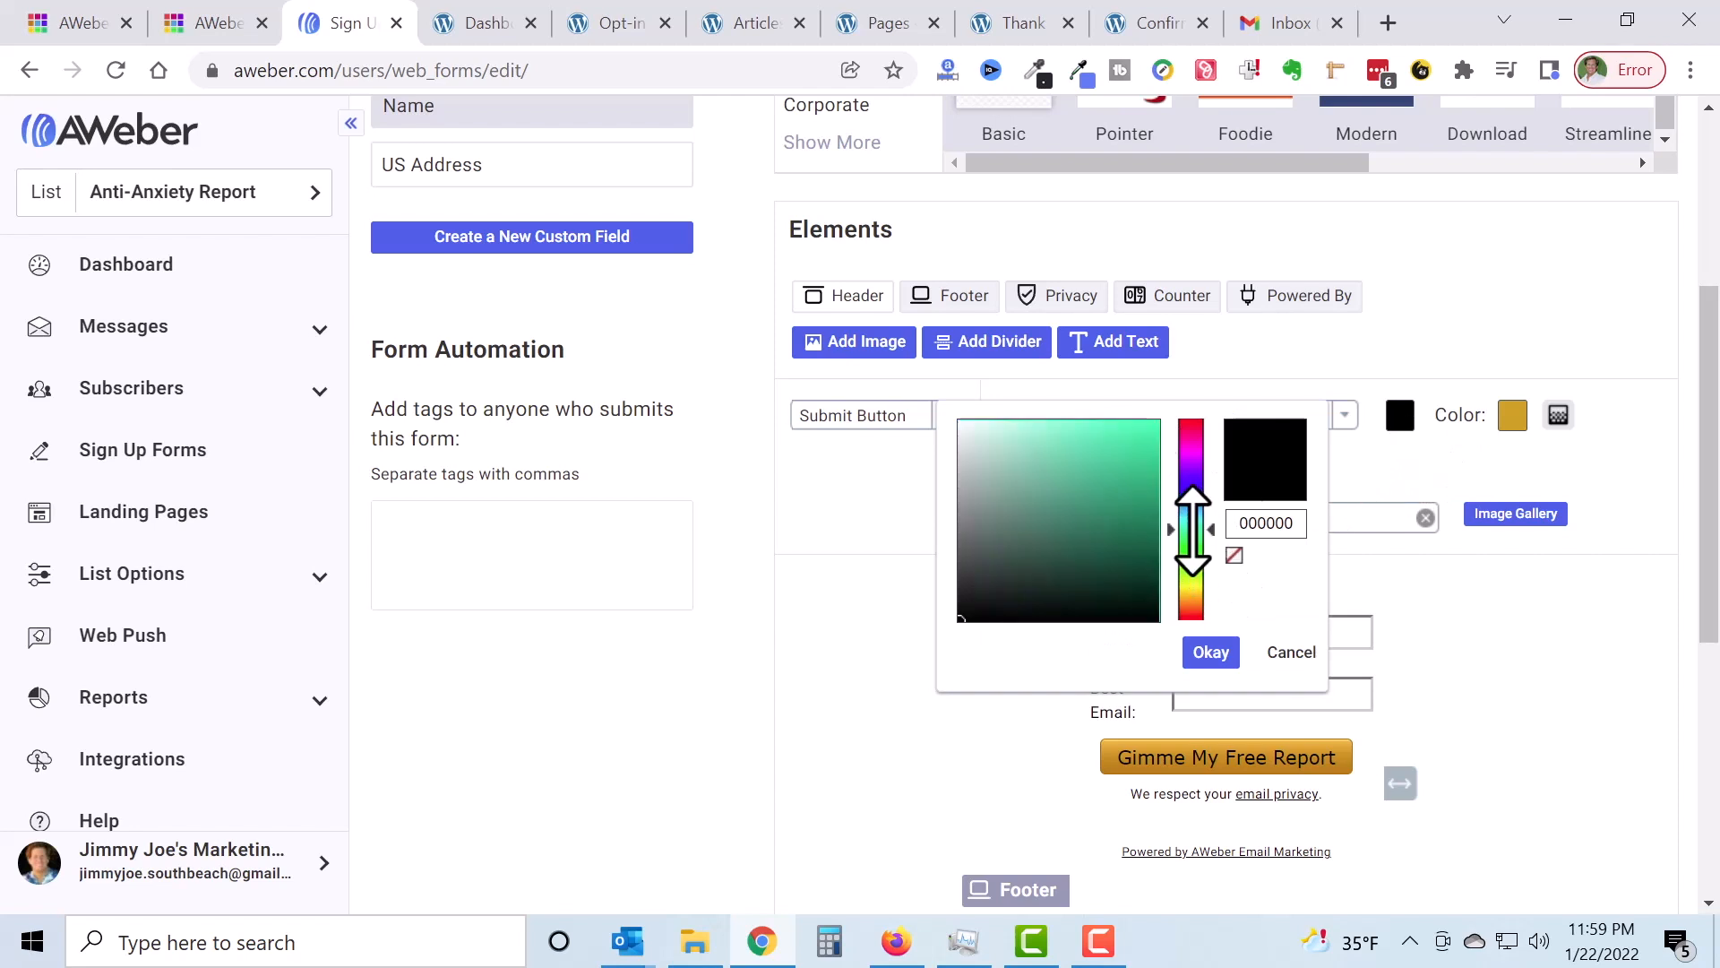
pyautogui.click(1193, 513)
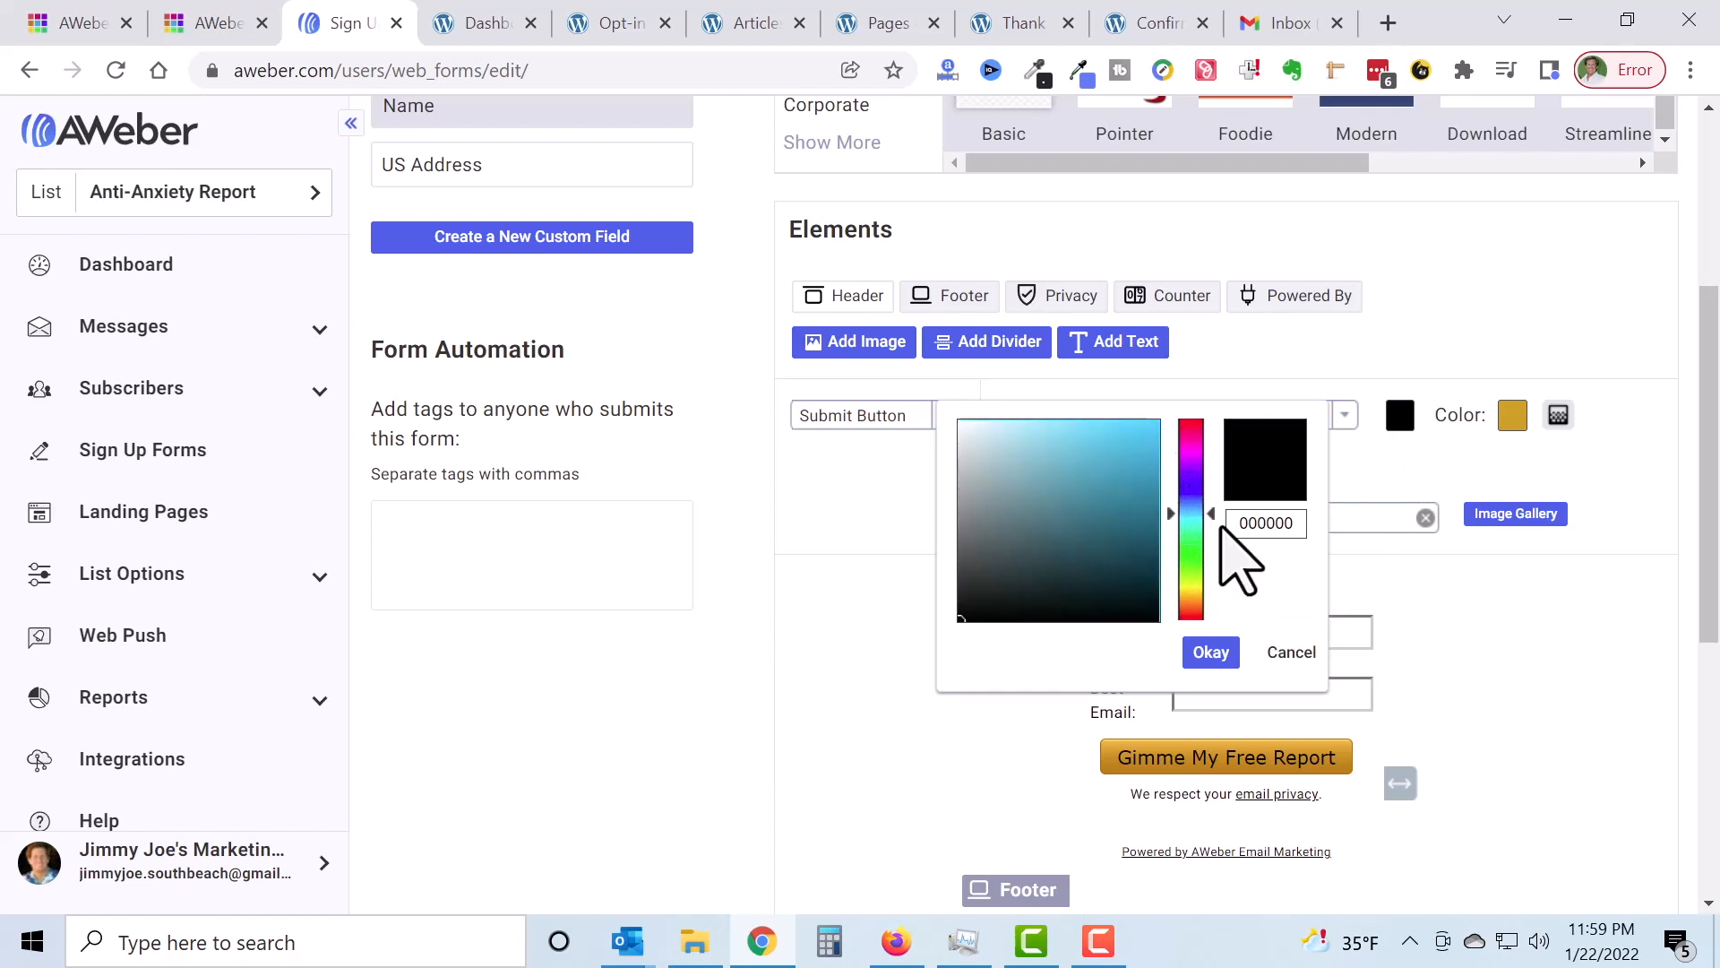
pyautogui.click(963, 426)
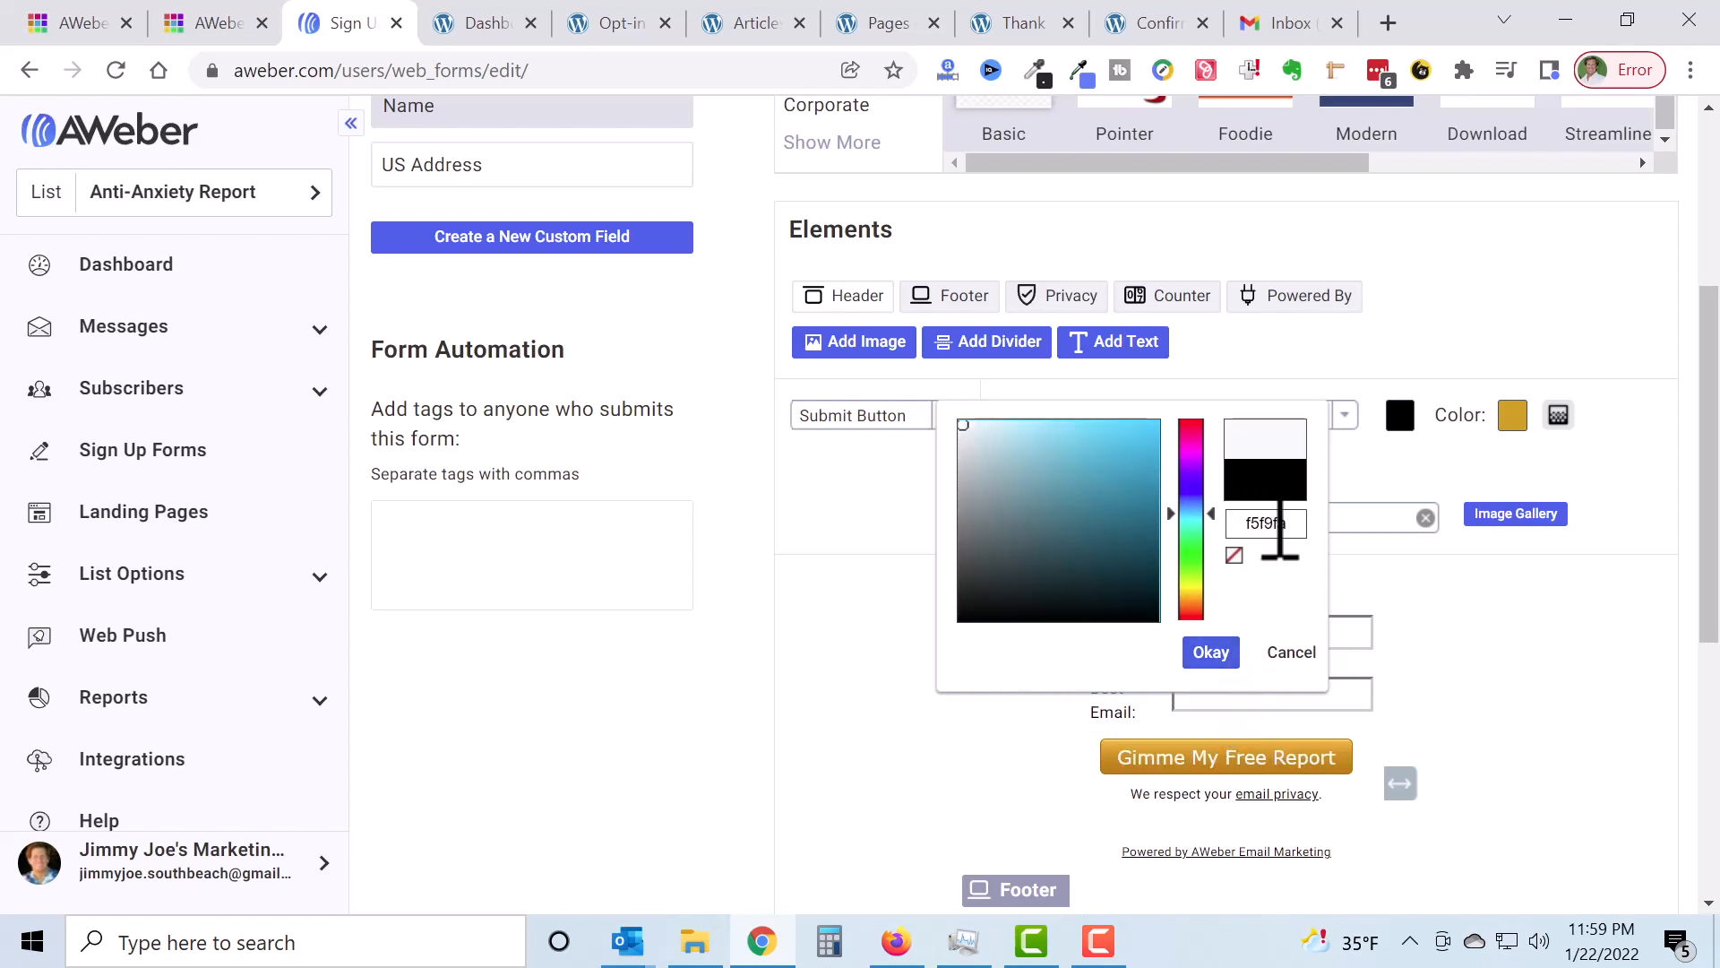
pyautogui.click(1212, 654)
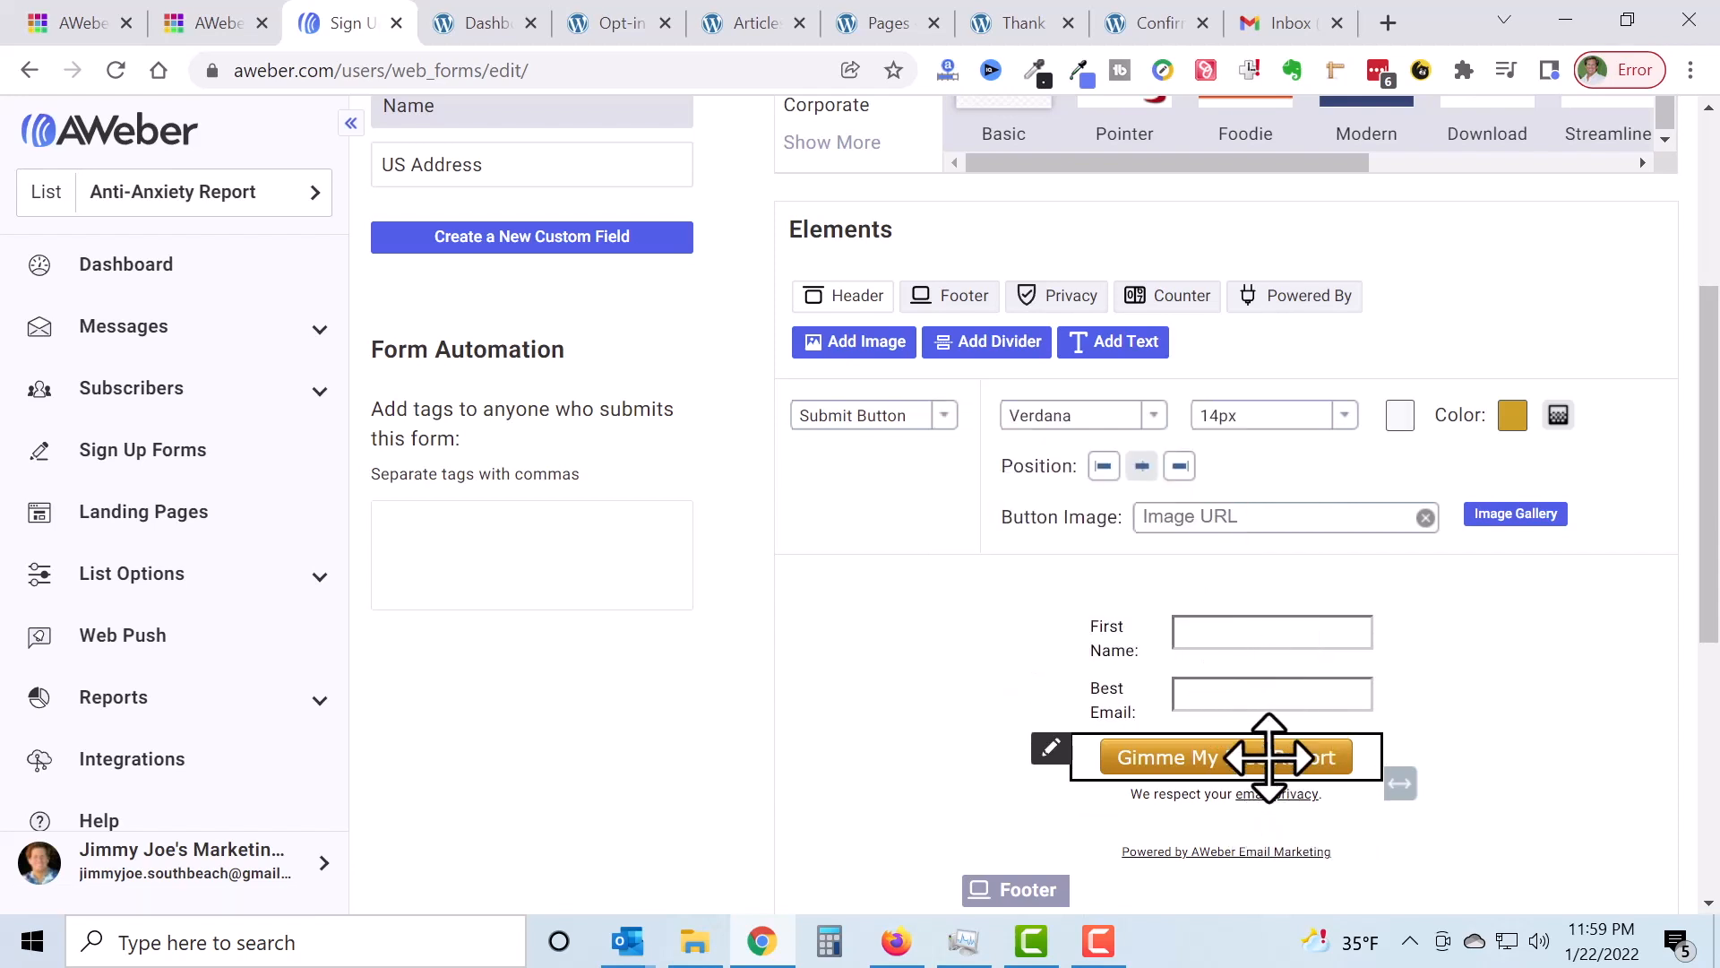
pyautogui.click(1400, 415)
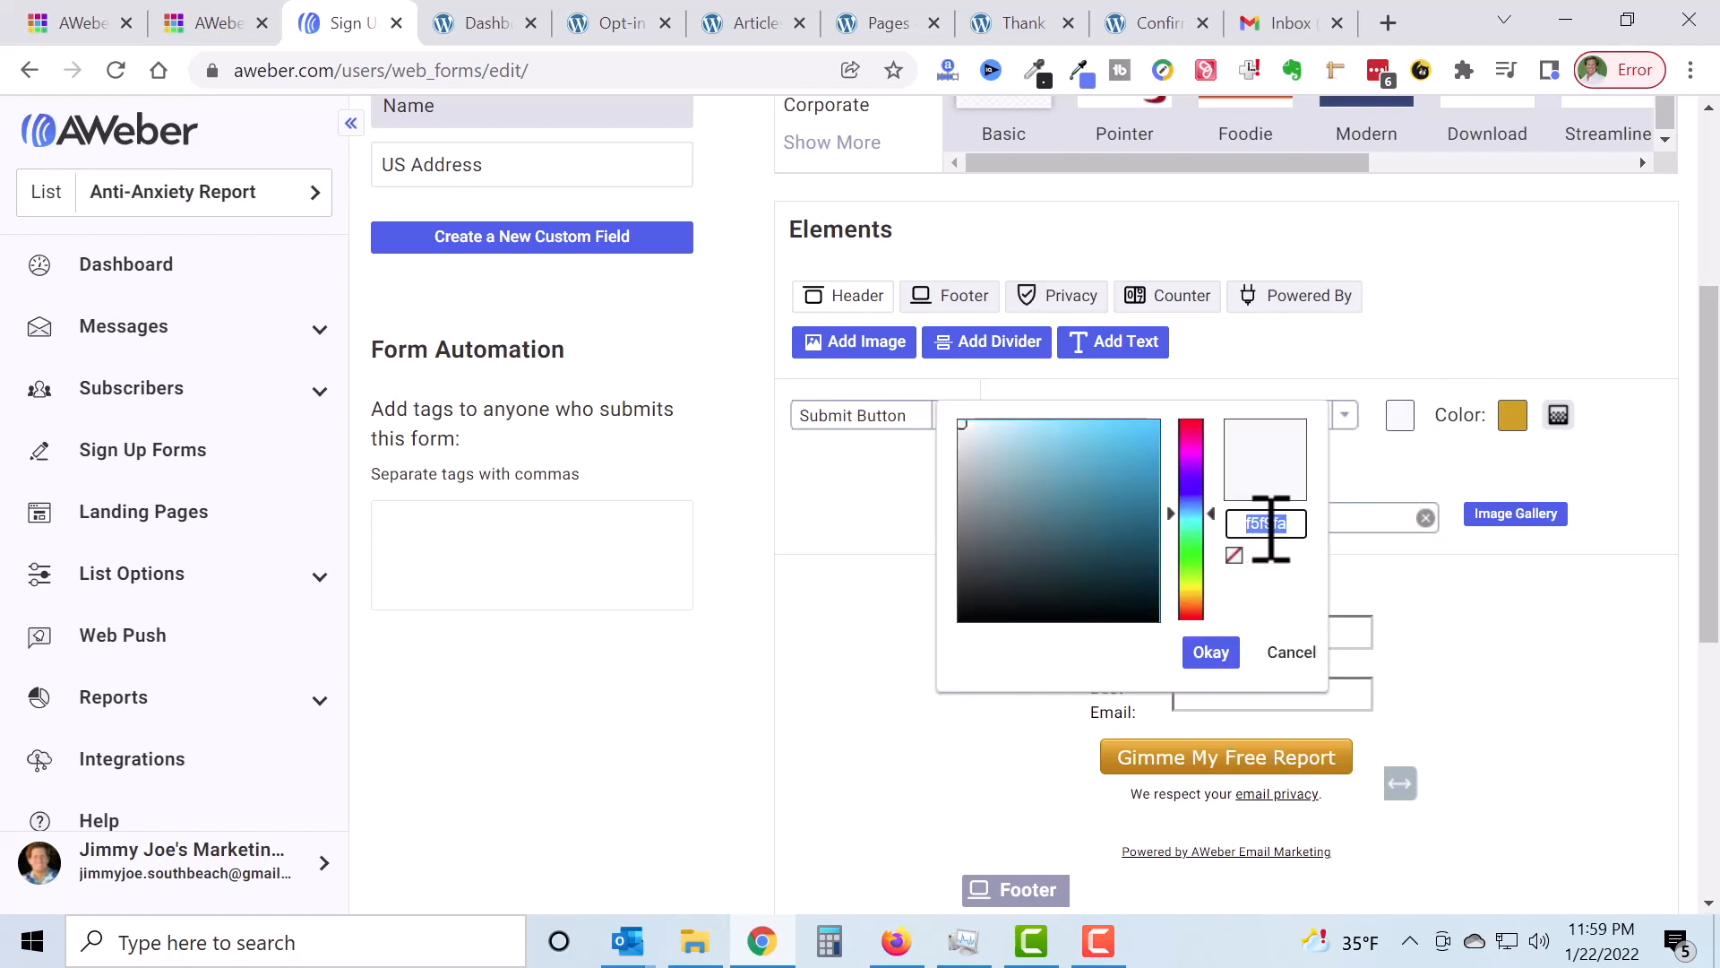
pyautogui.press('BackSpace')
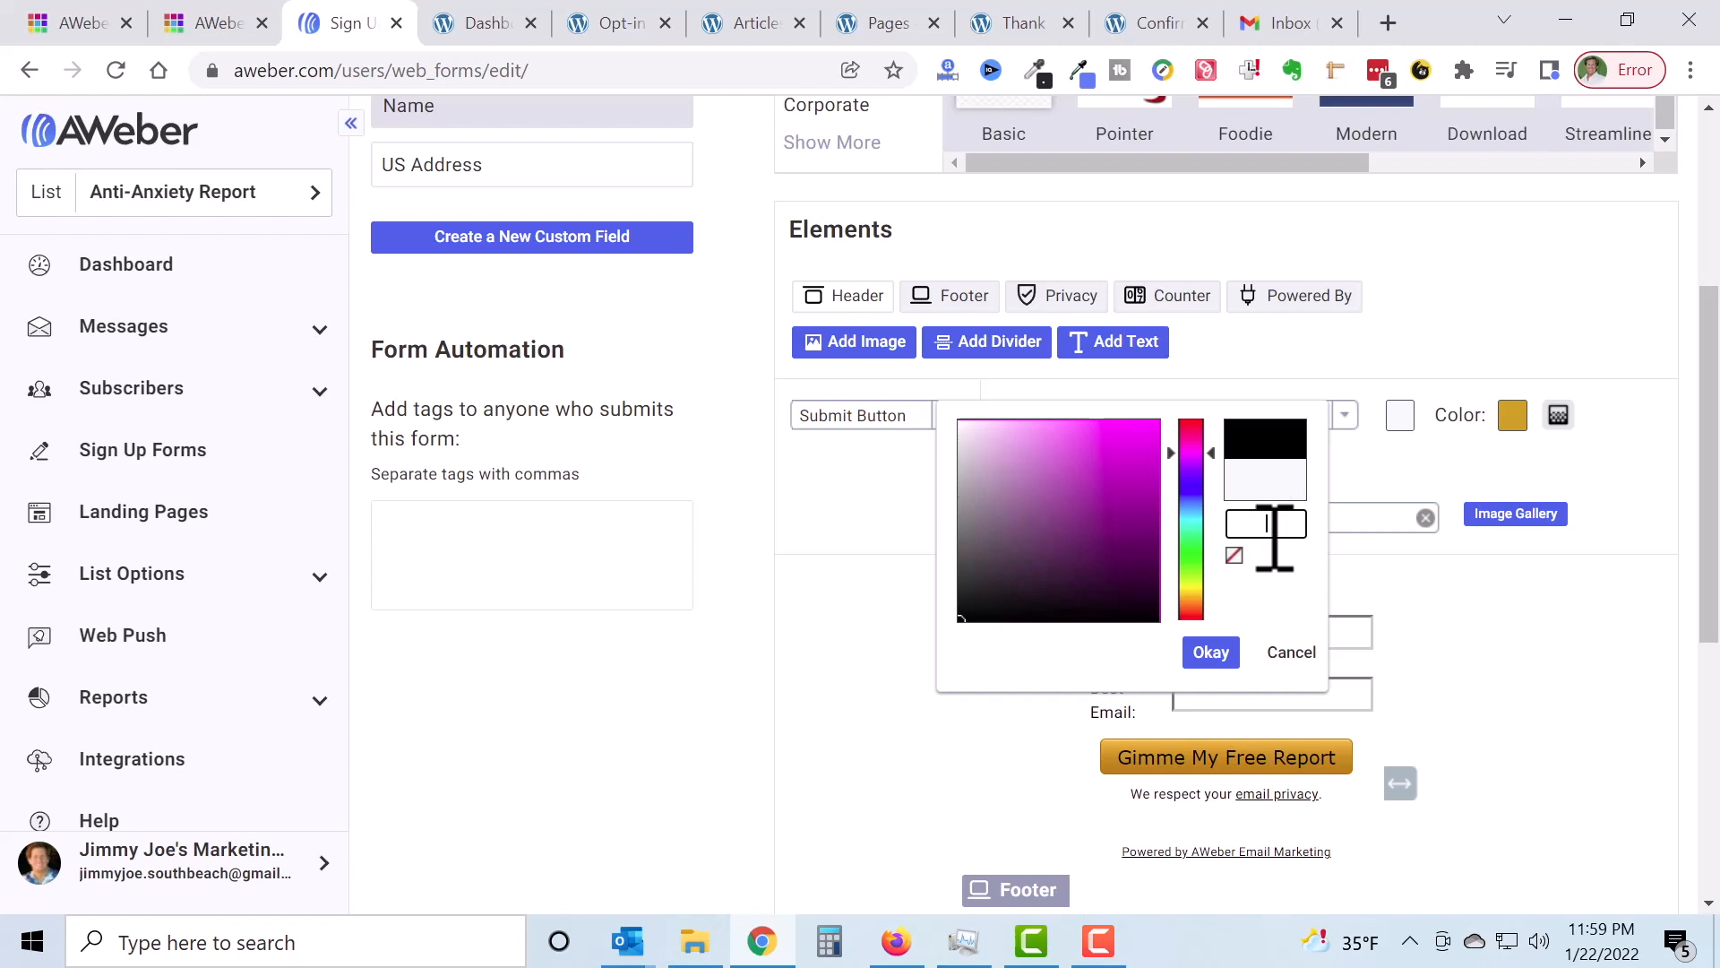
pyautogui.write('f')
pyautogui.write('fffff')
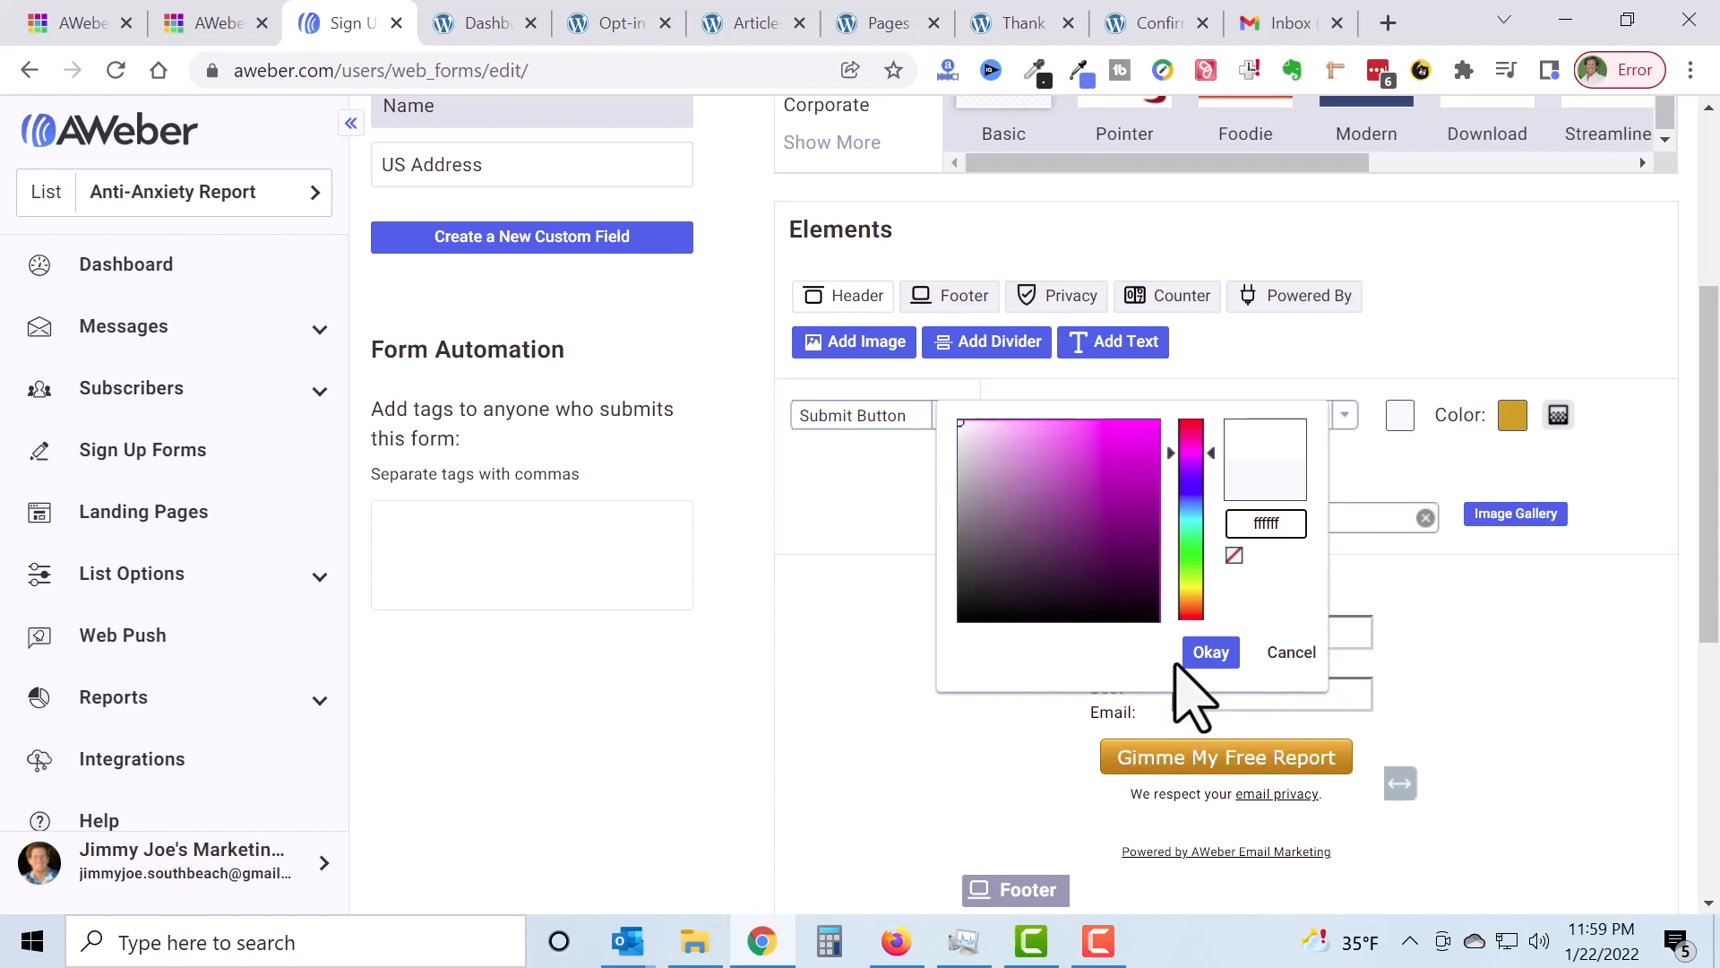
pyautogui.click(1210, 652)
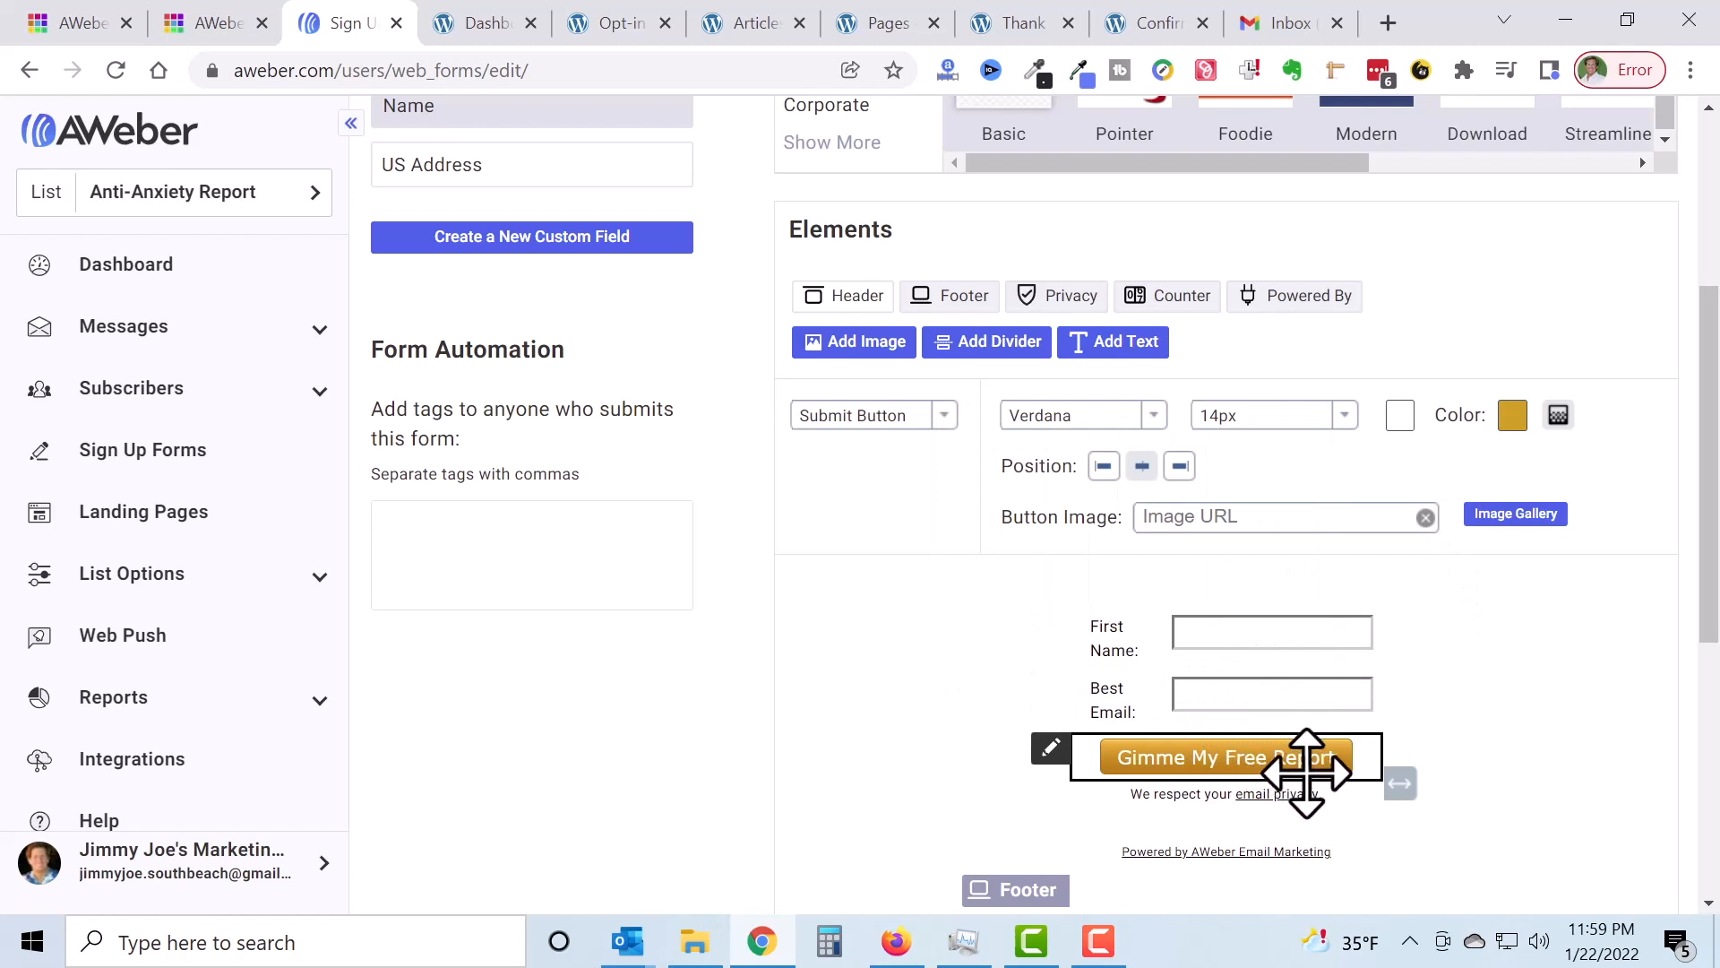
# Step: Remove the Powered by AWeber footer and write 'We Will Never SPAM You!' in its place
pyautogui.scroll(-2, 1509, 741)
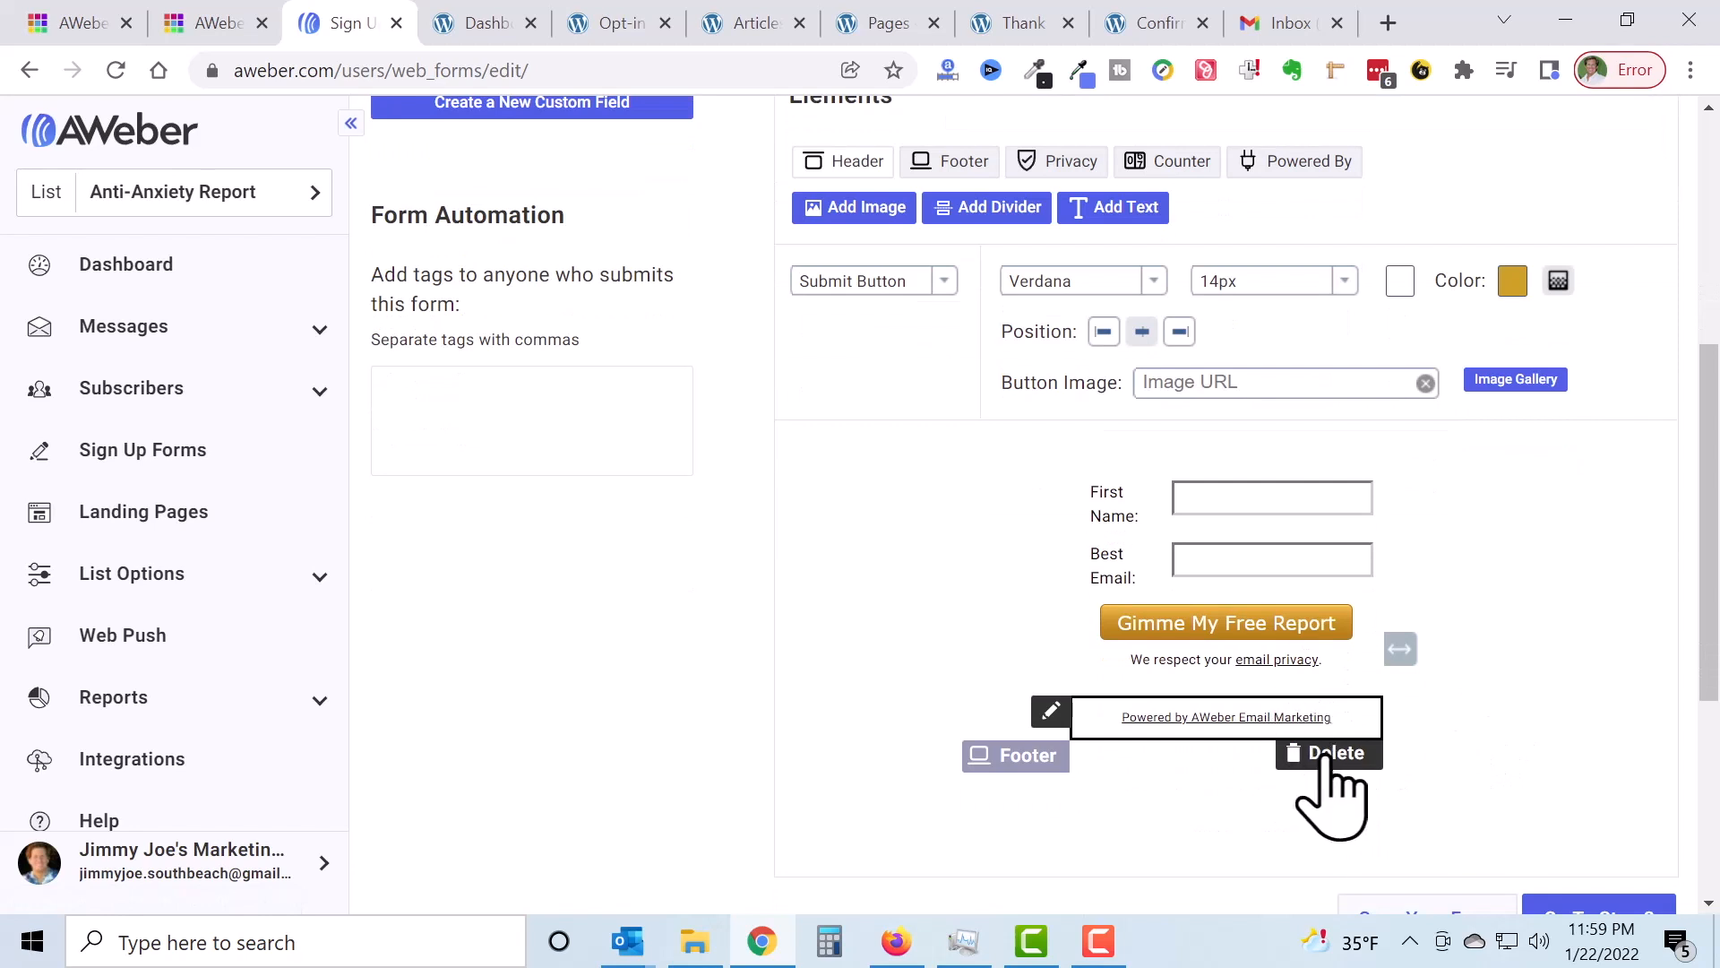
pyautogui.click(1332, 760)
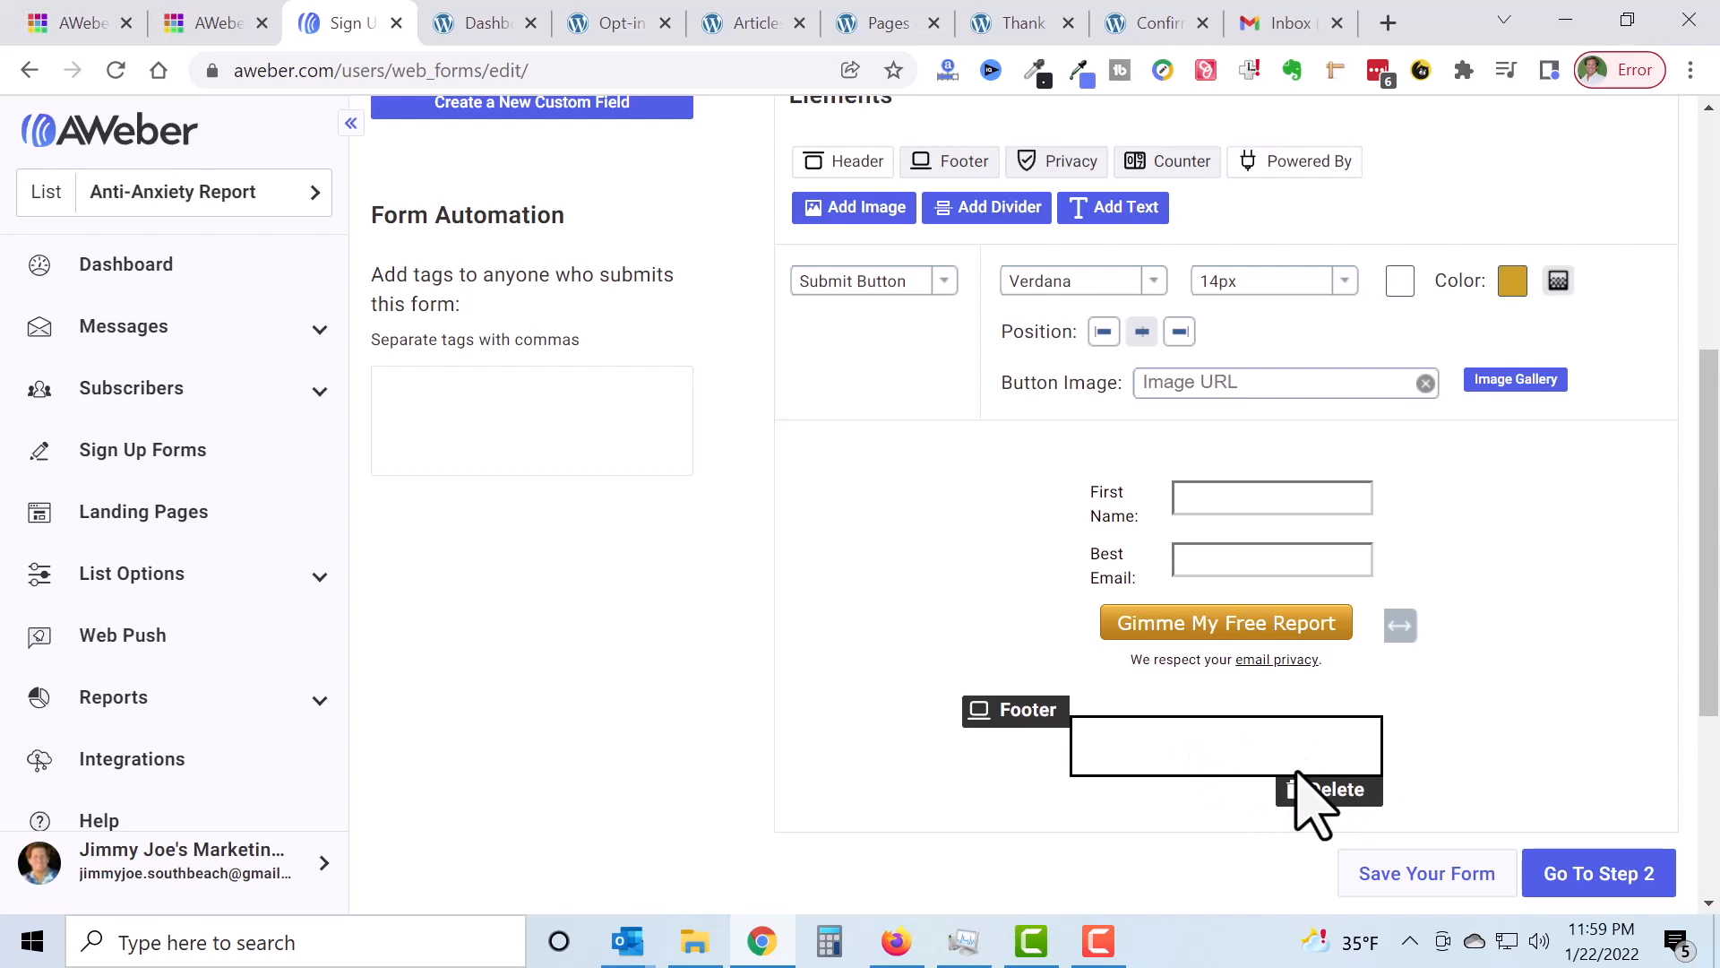
pyautogui.click(1258, 741)
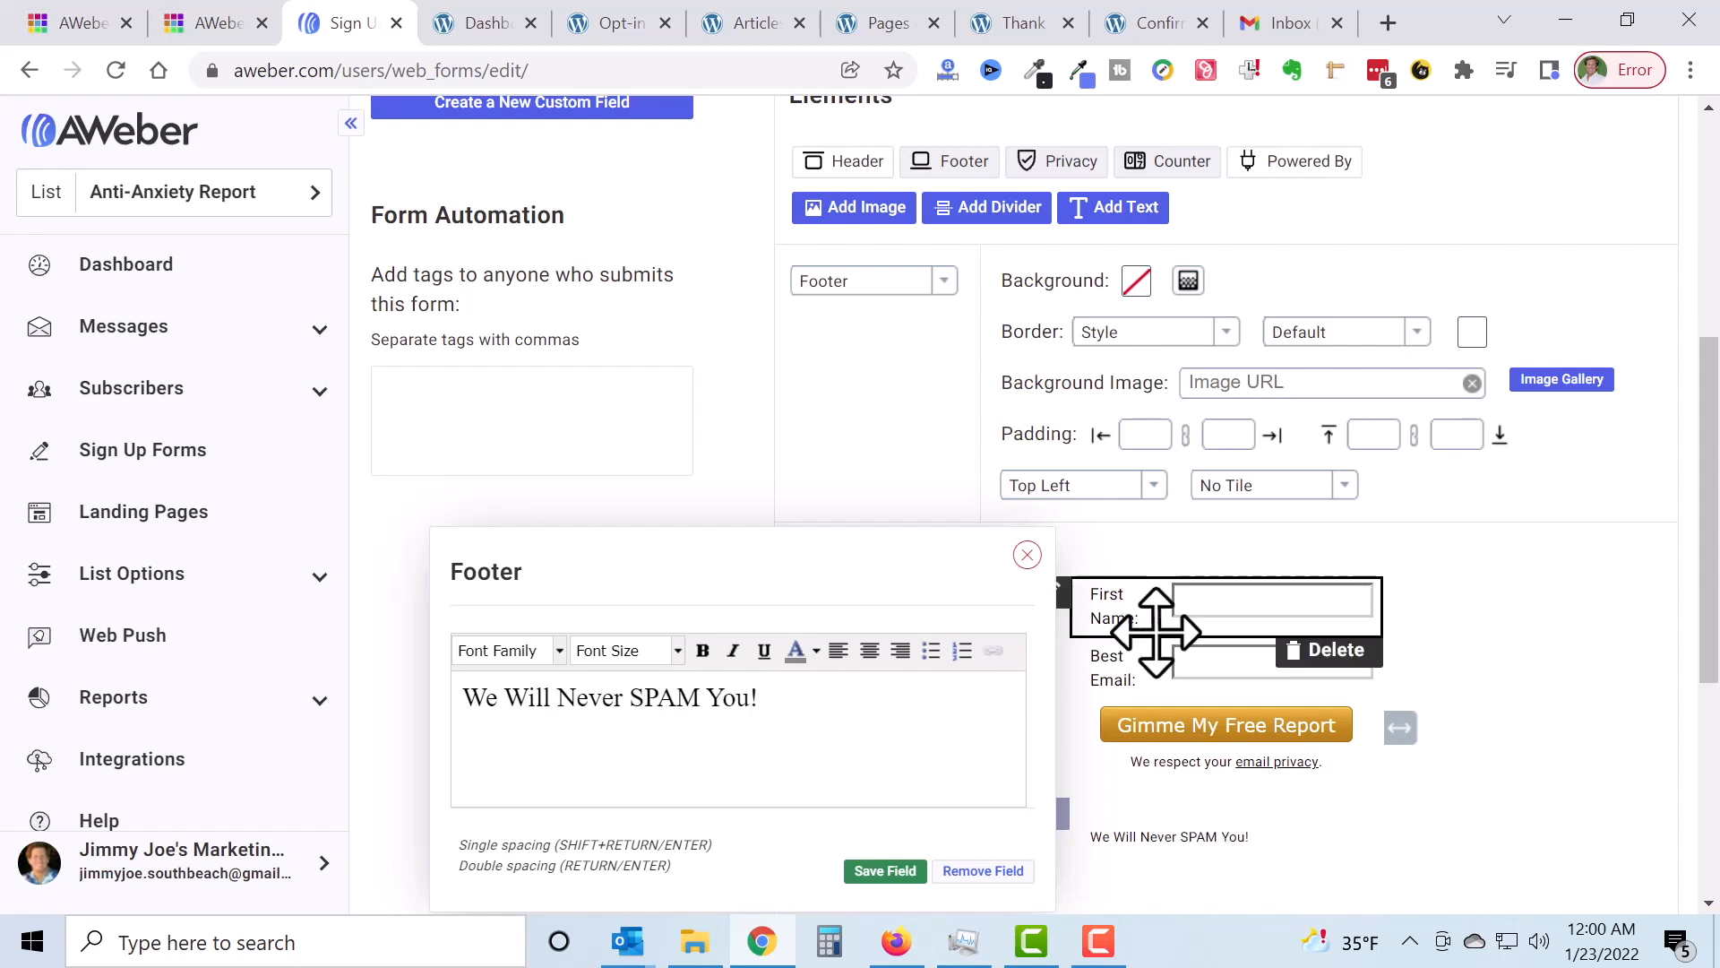
pyautogui.moveTo(829, 714); pyautogui.dragTo(415, 756)
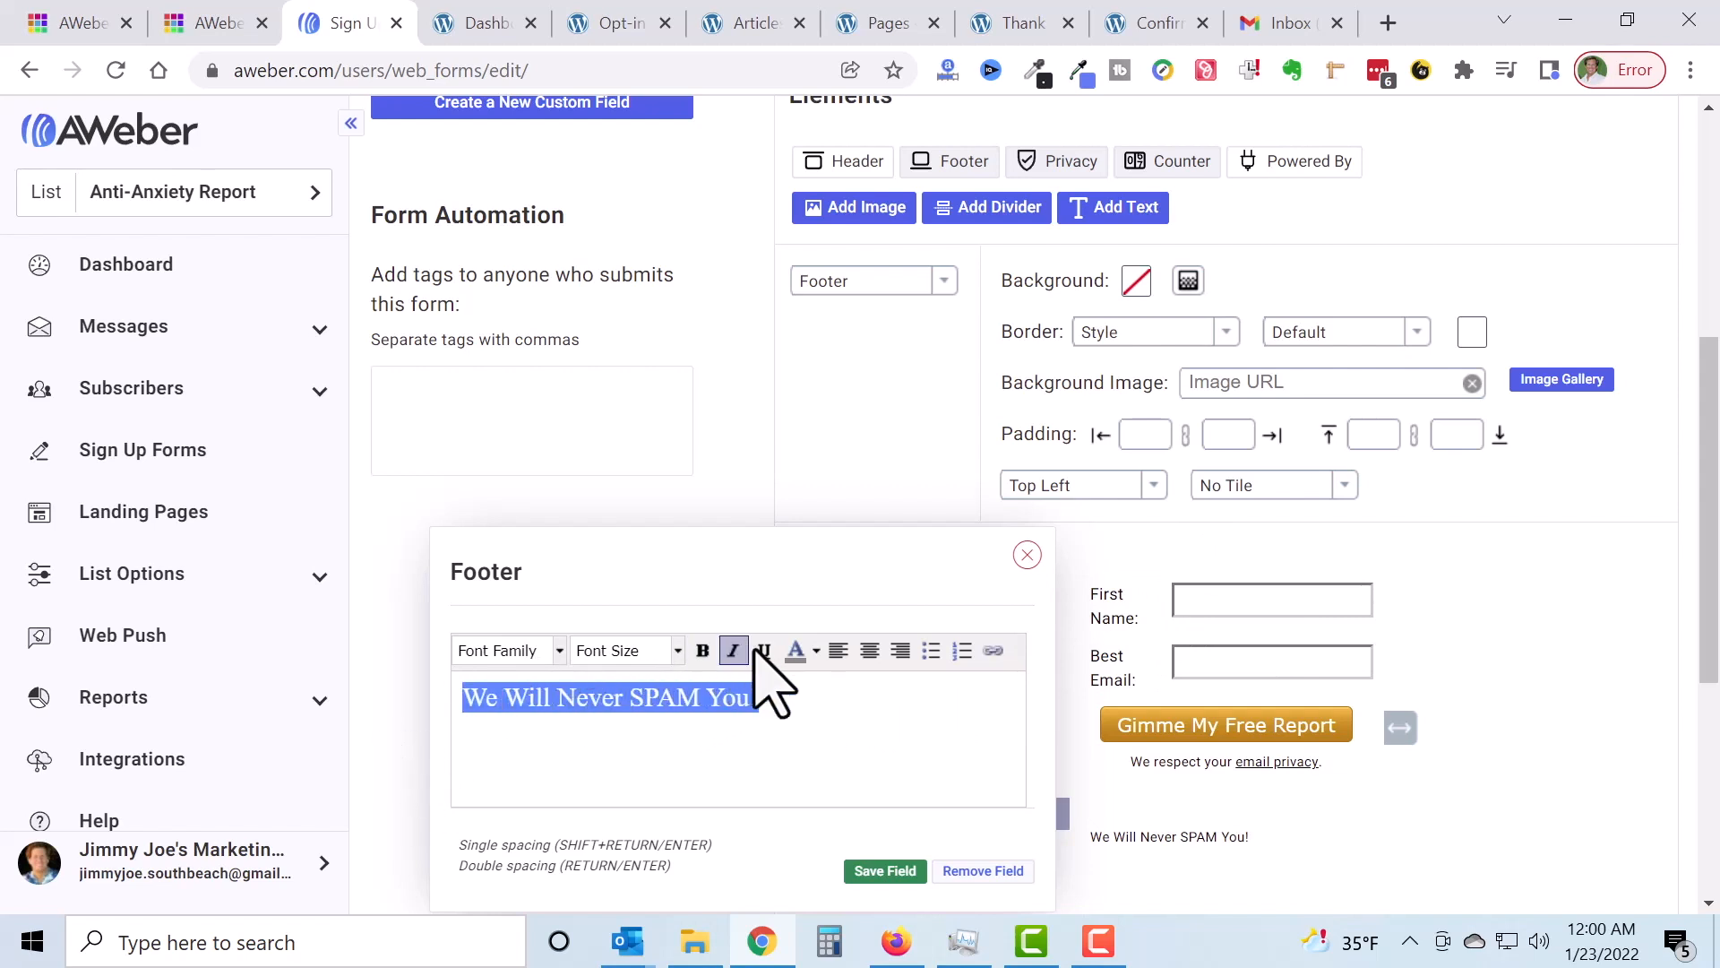
# Step: Format the footer line as centred 12px Helvetica and save it
pyautogui.click(559, 652)
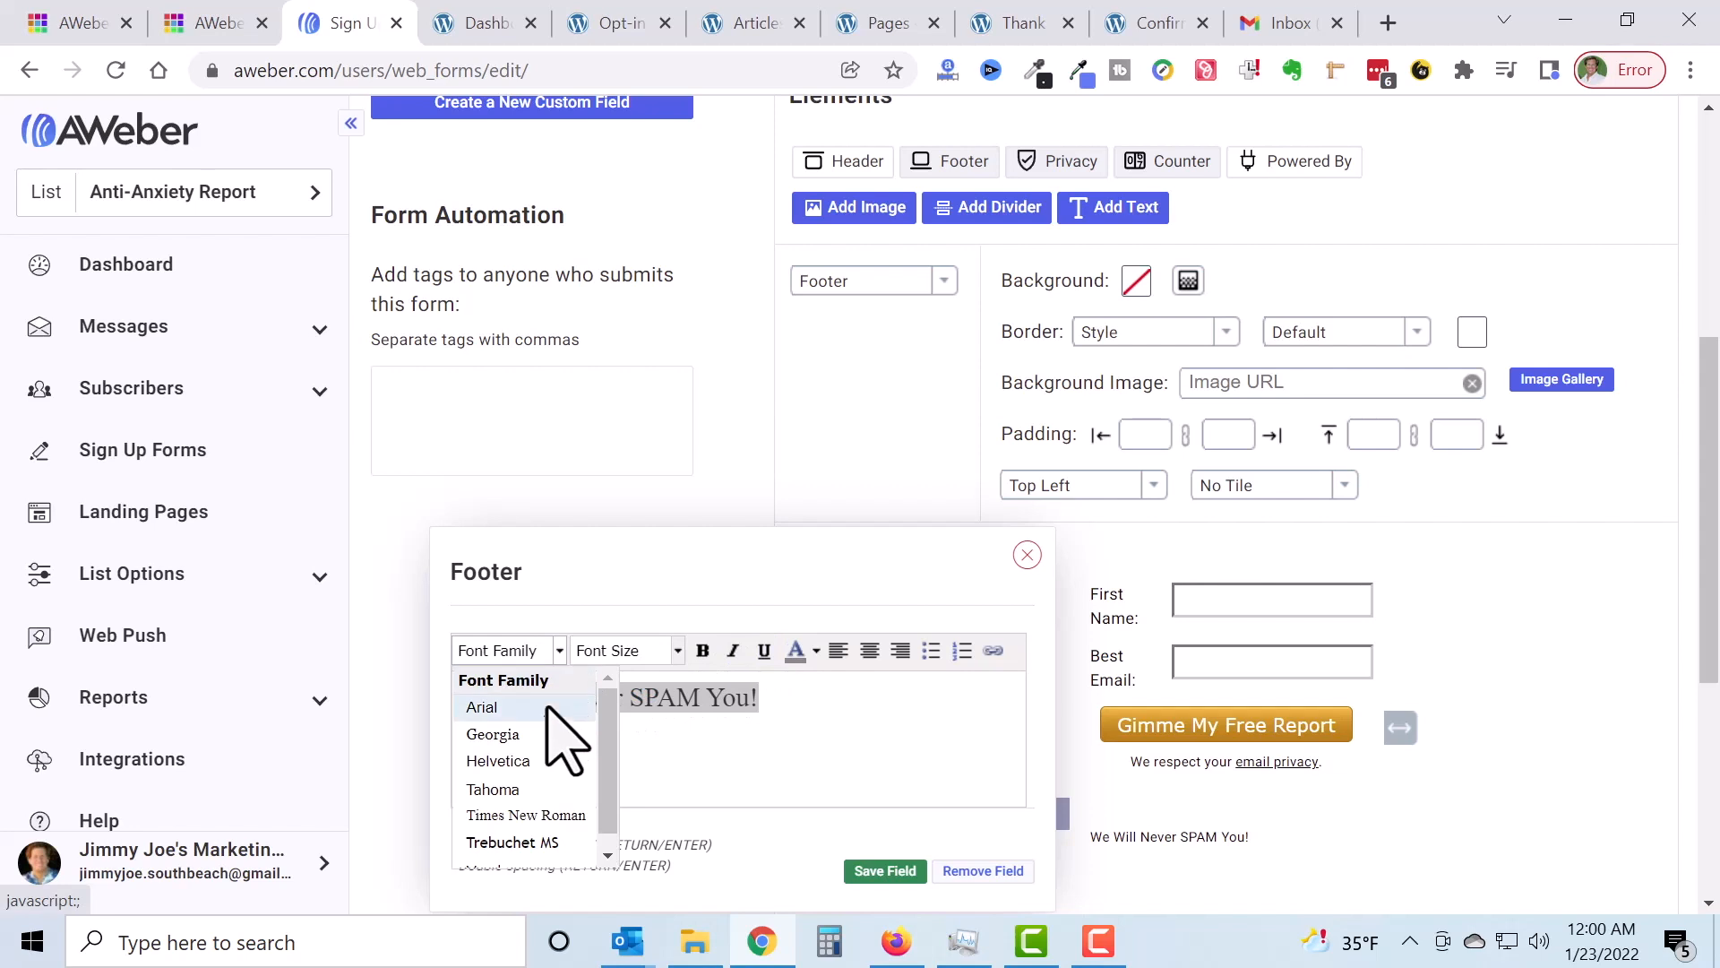
pyautogui.click(537, 760)
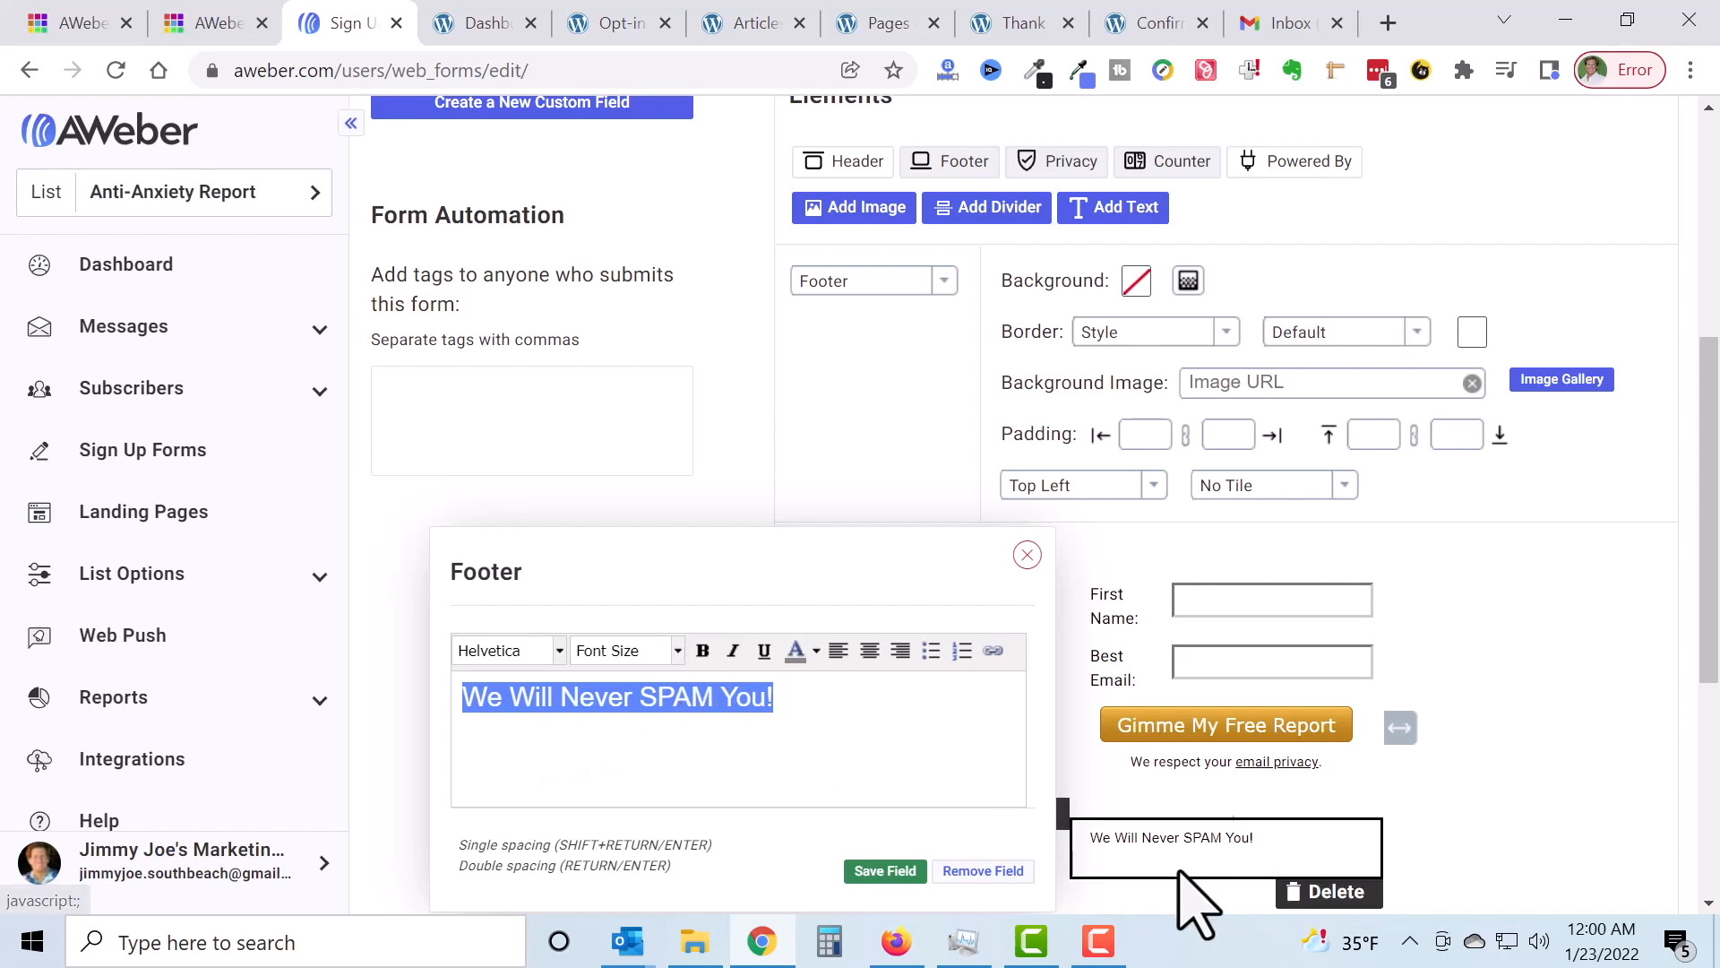
pyautogui.click(676, 649)
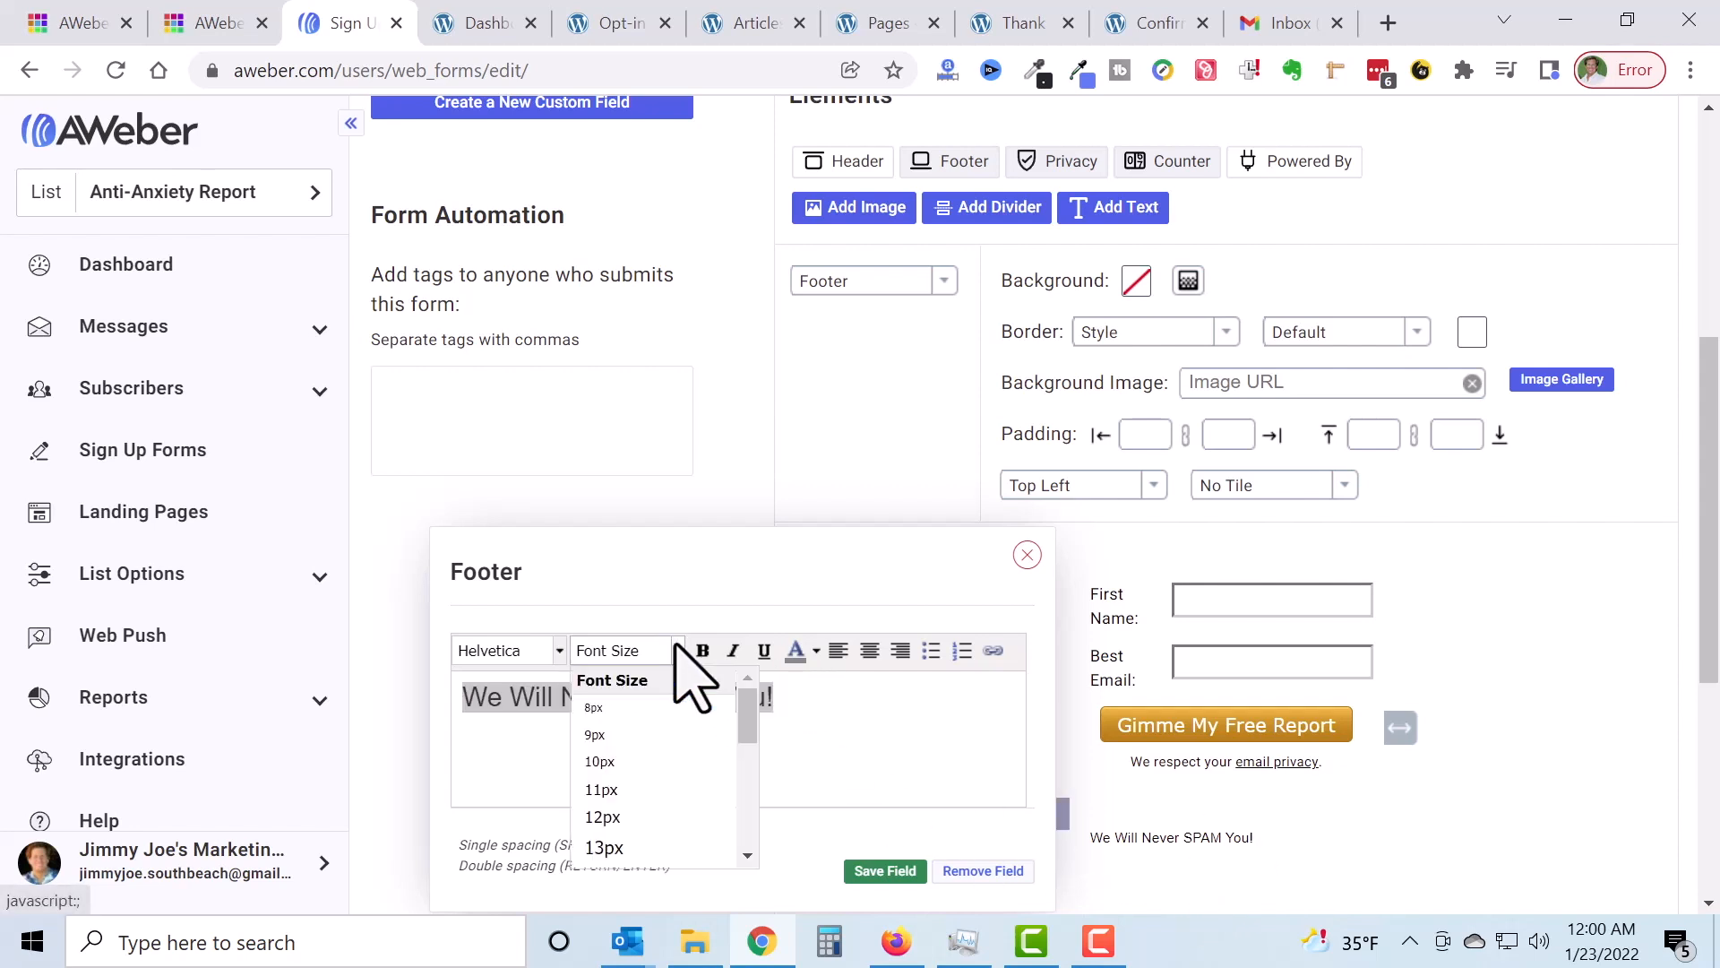
pyautogui.scroll(-2, 674, 842)
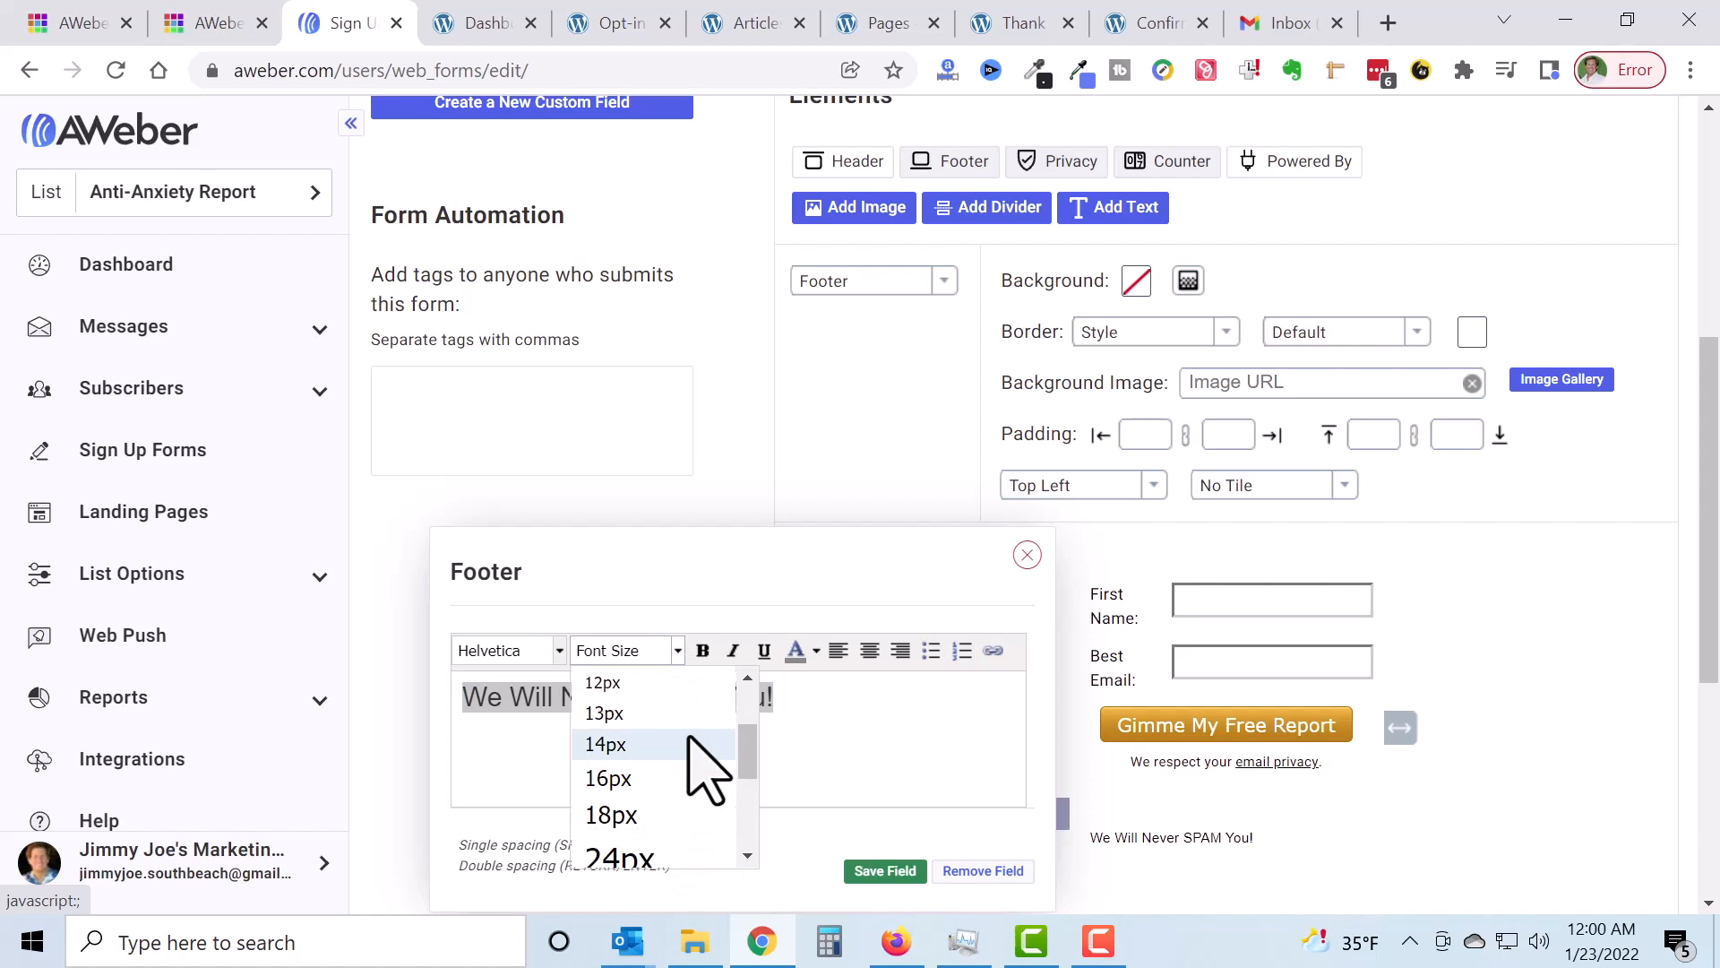
pyautogui.click(678, 685)
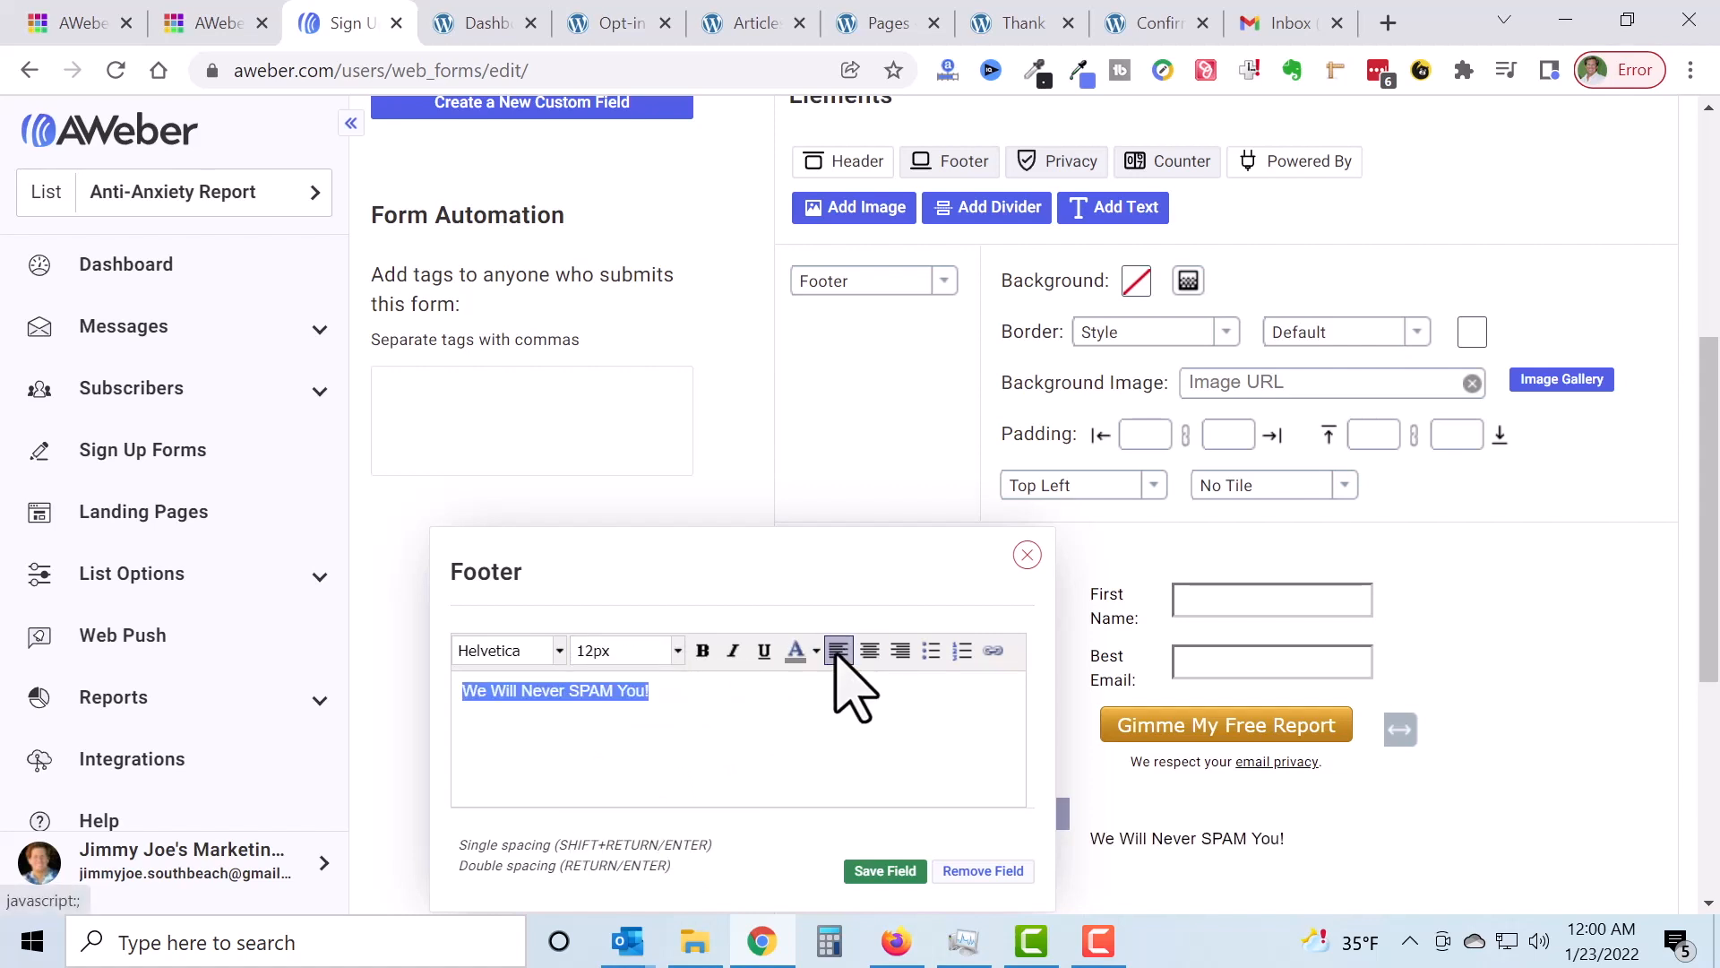
pyautogui.click(871, 652)
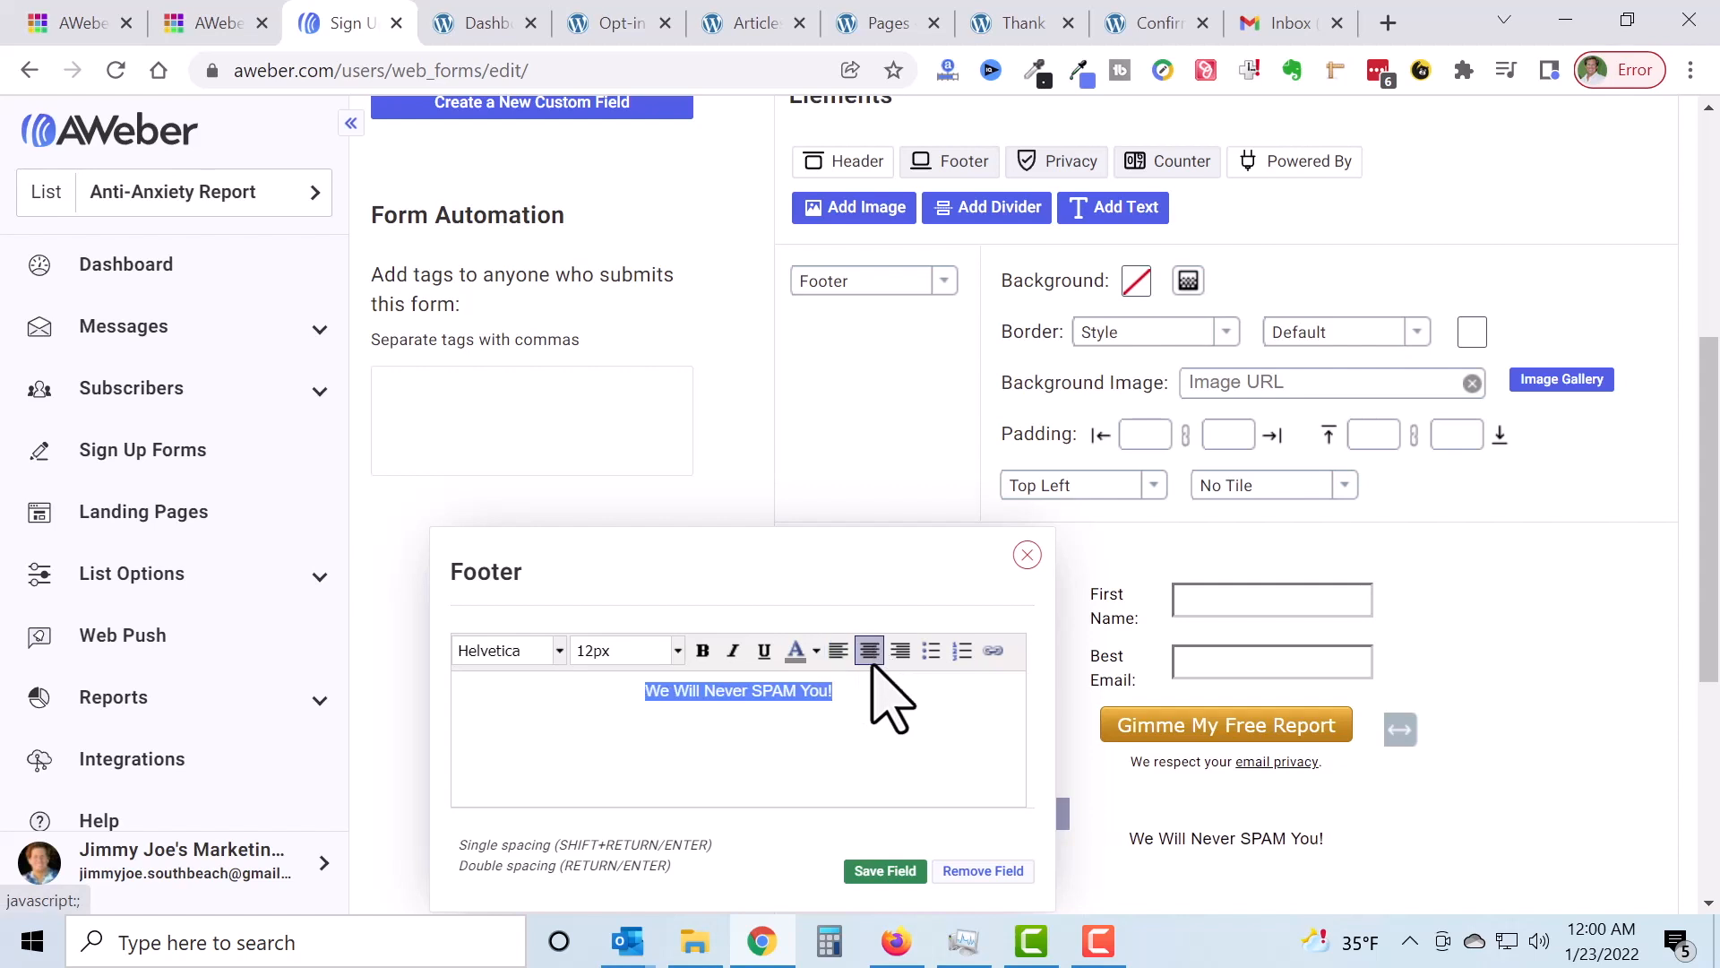
pyautogui.scroll(-1, 1388, 838)
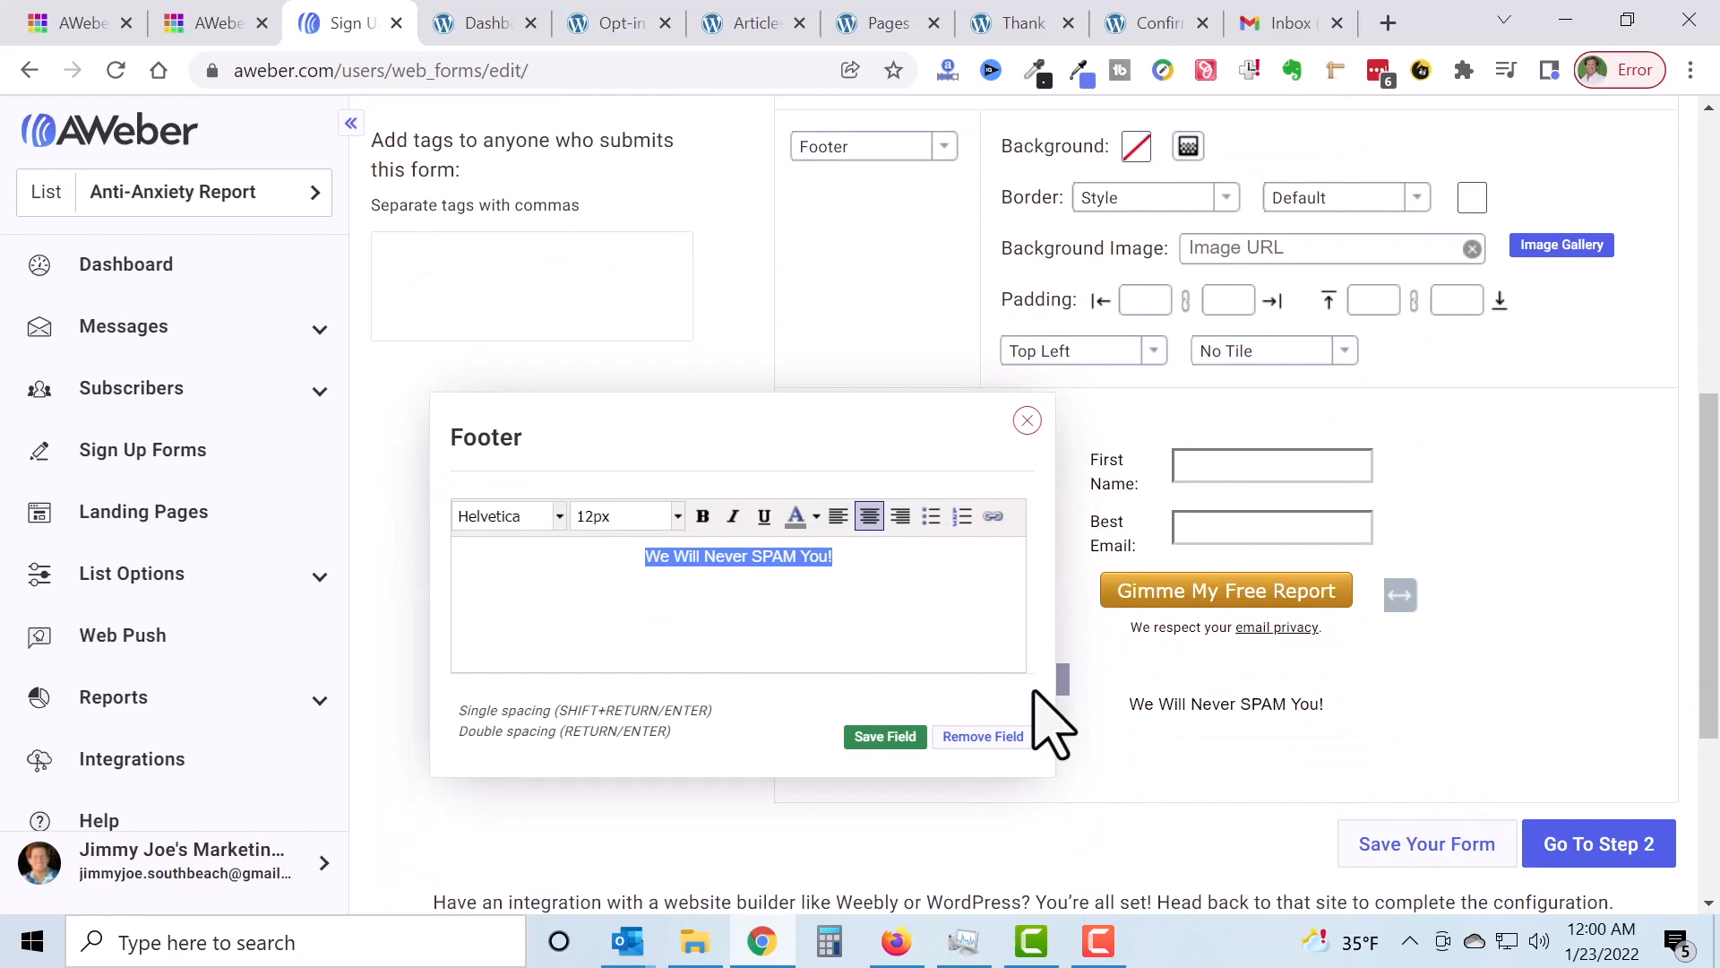
pyautogui.click(868, 749)
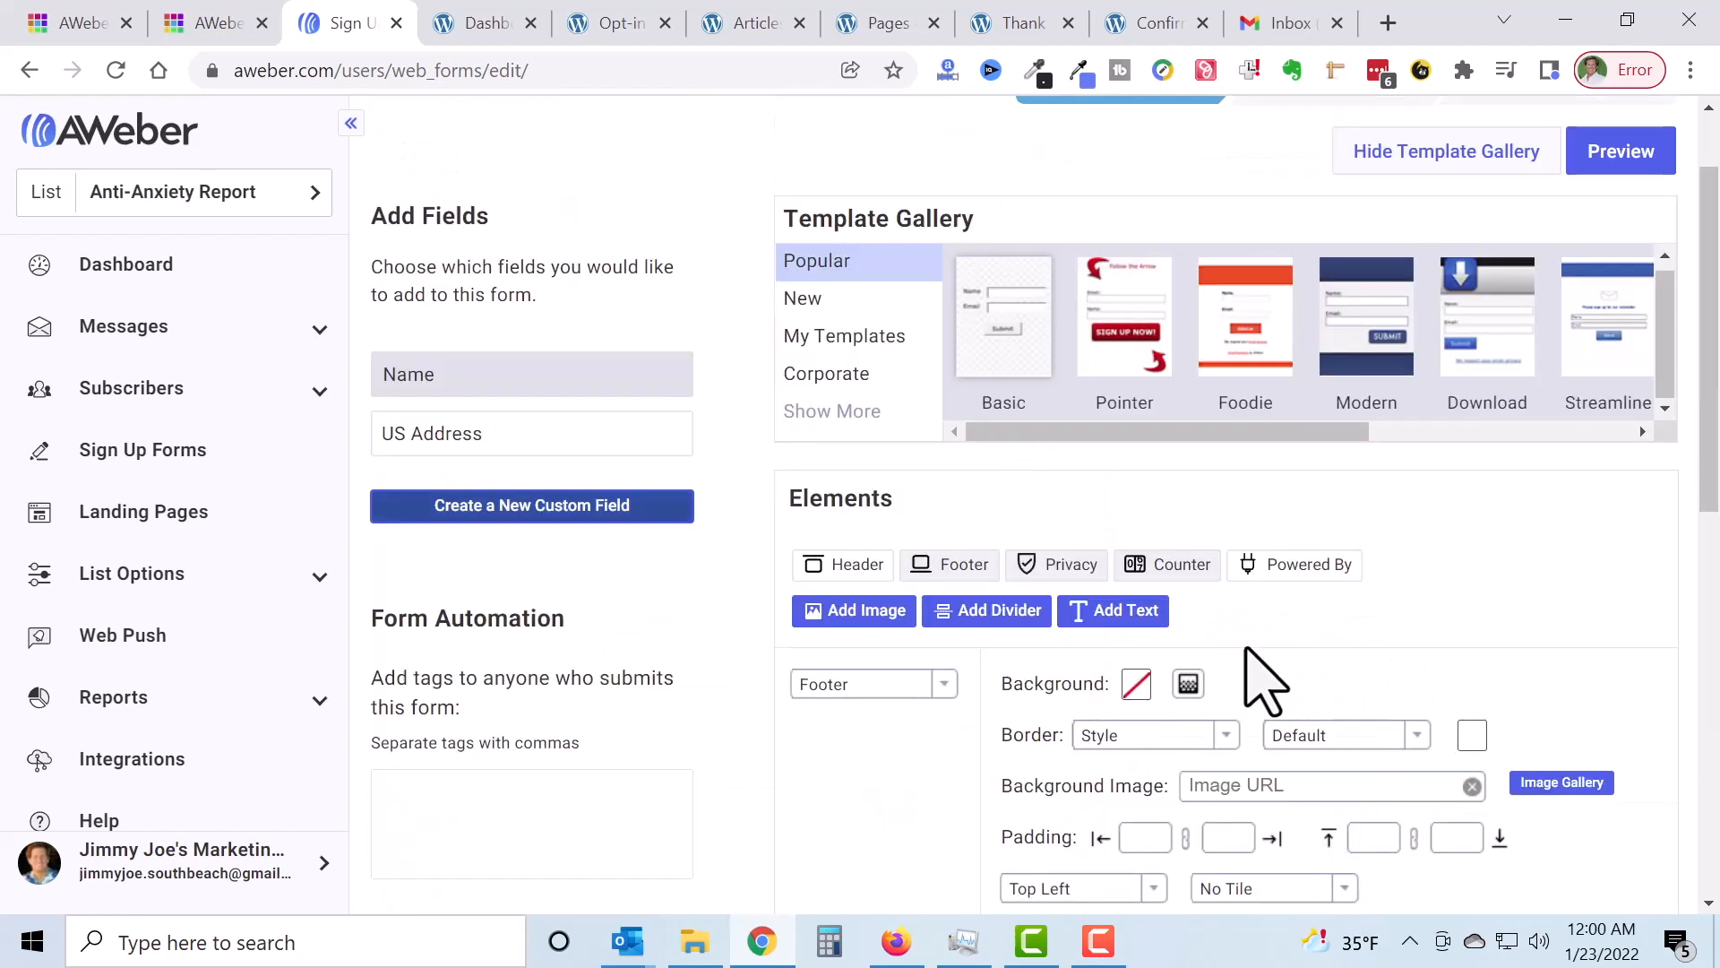
pyautogui.scroll(-3, 1210, 716)
pyautogui.scroll(-1, 1263, 645)
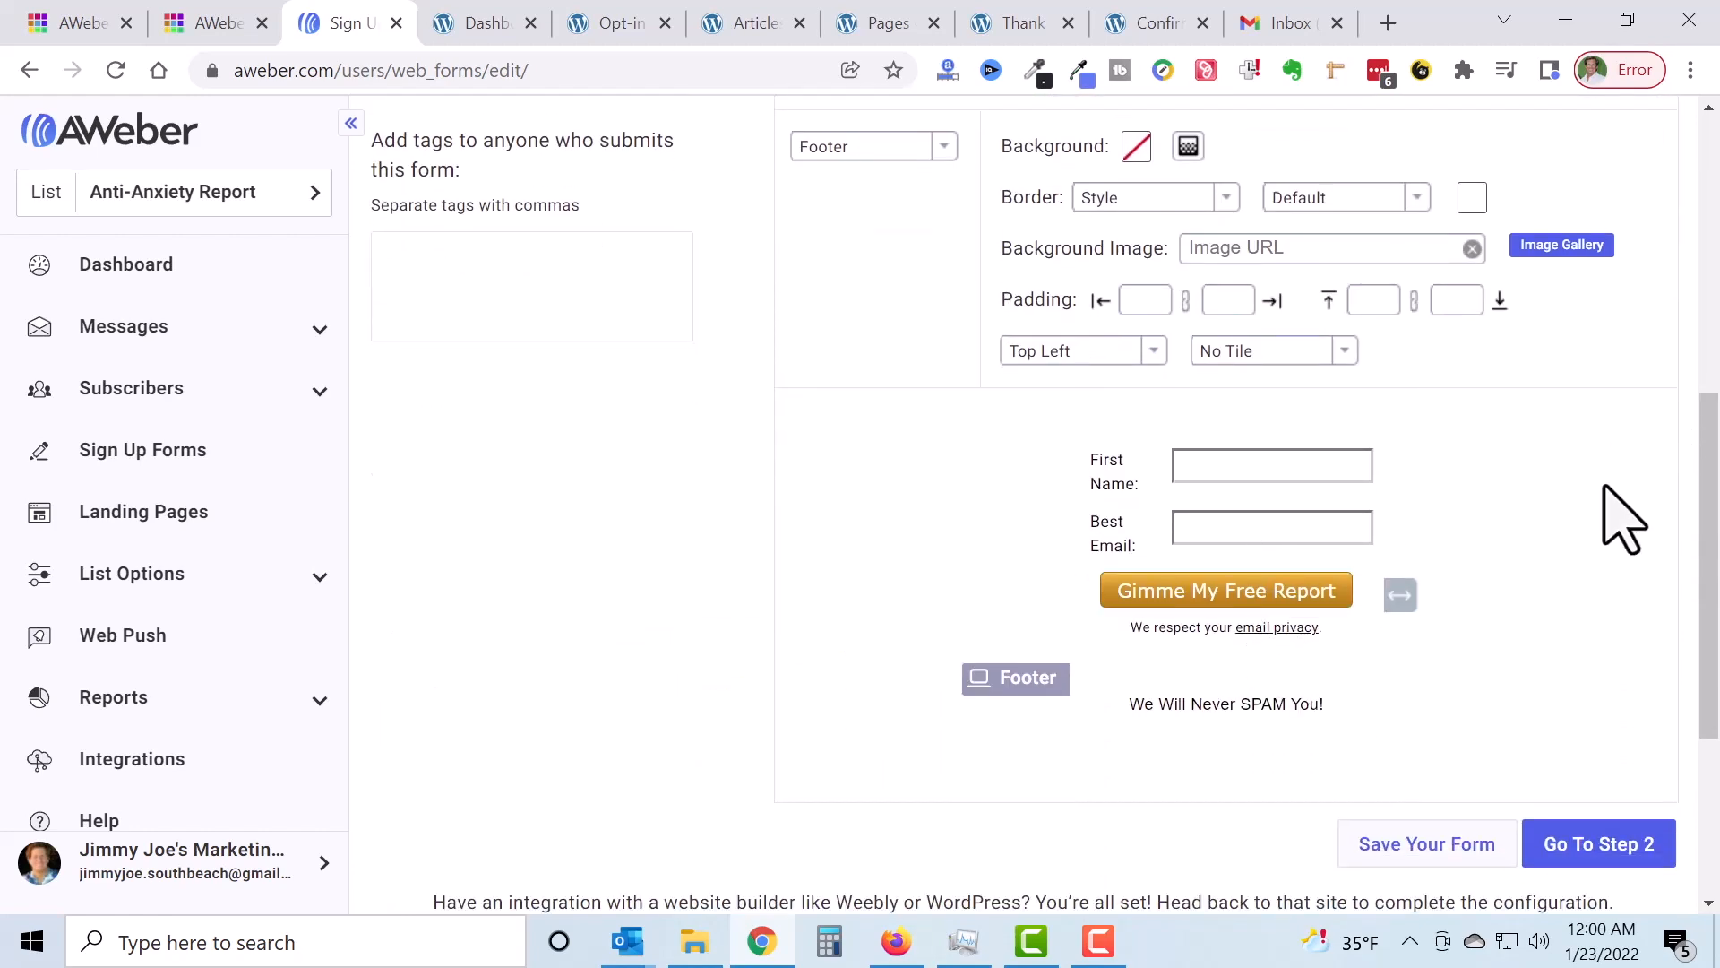
# Step: Delete the footer block from the form again
pyautogui.moveTo(1348, 748)
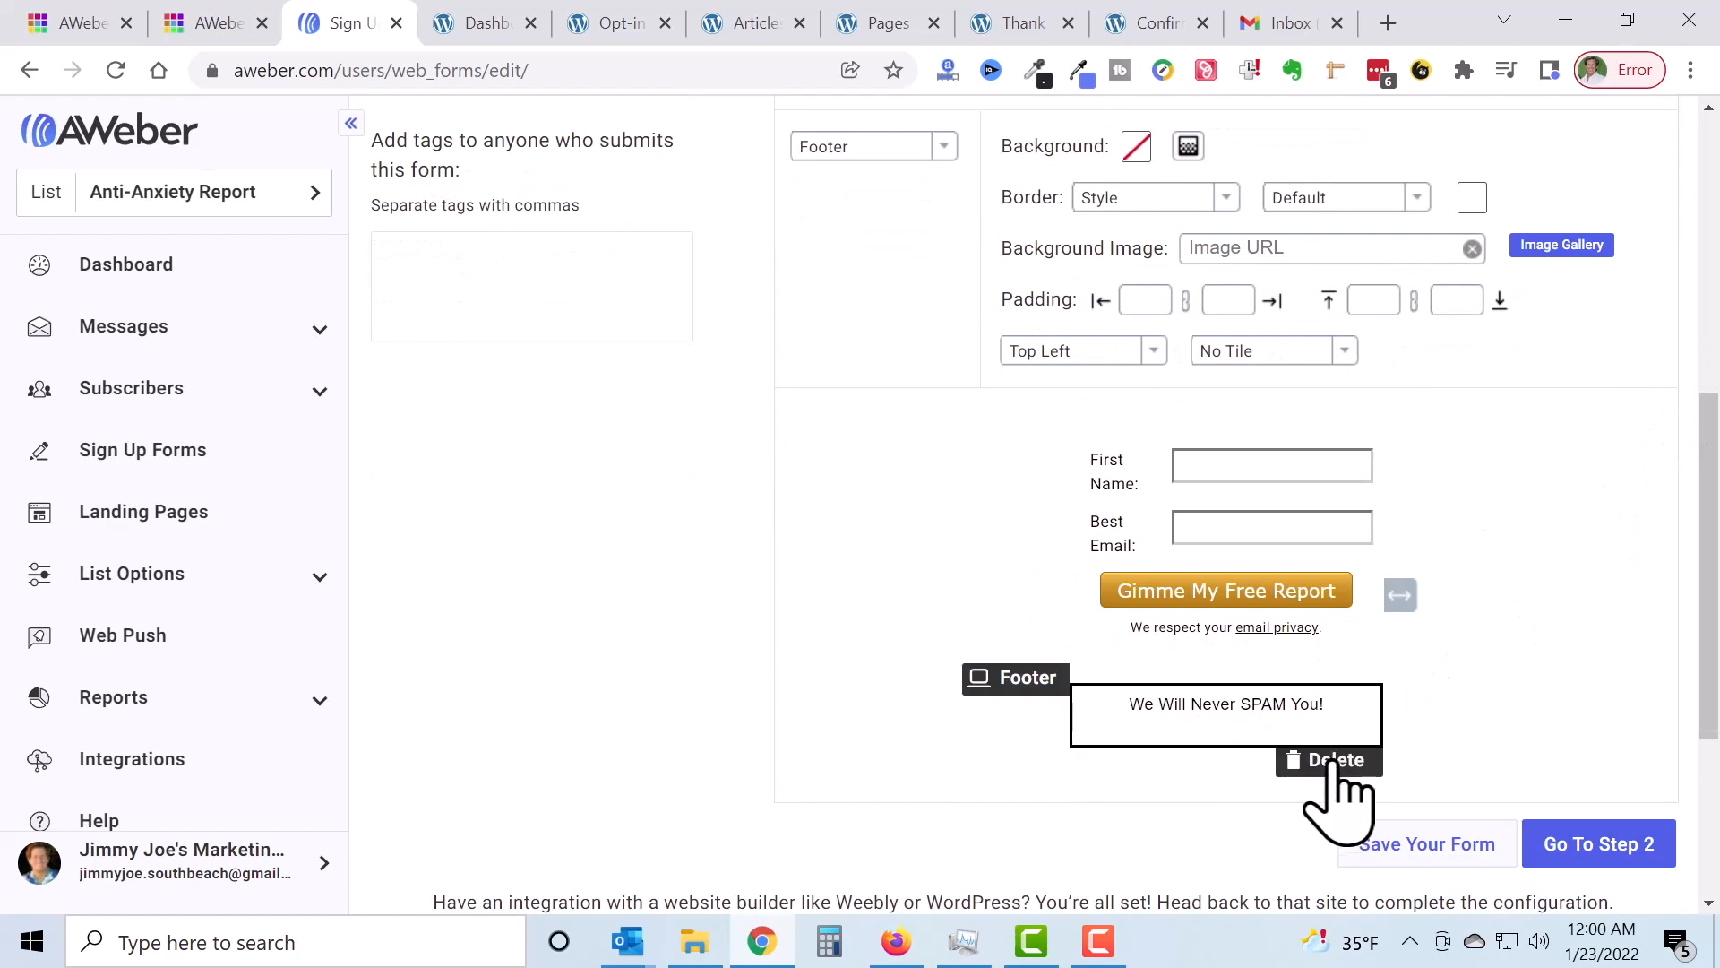
pyautogui.click(1336, 762)
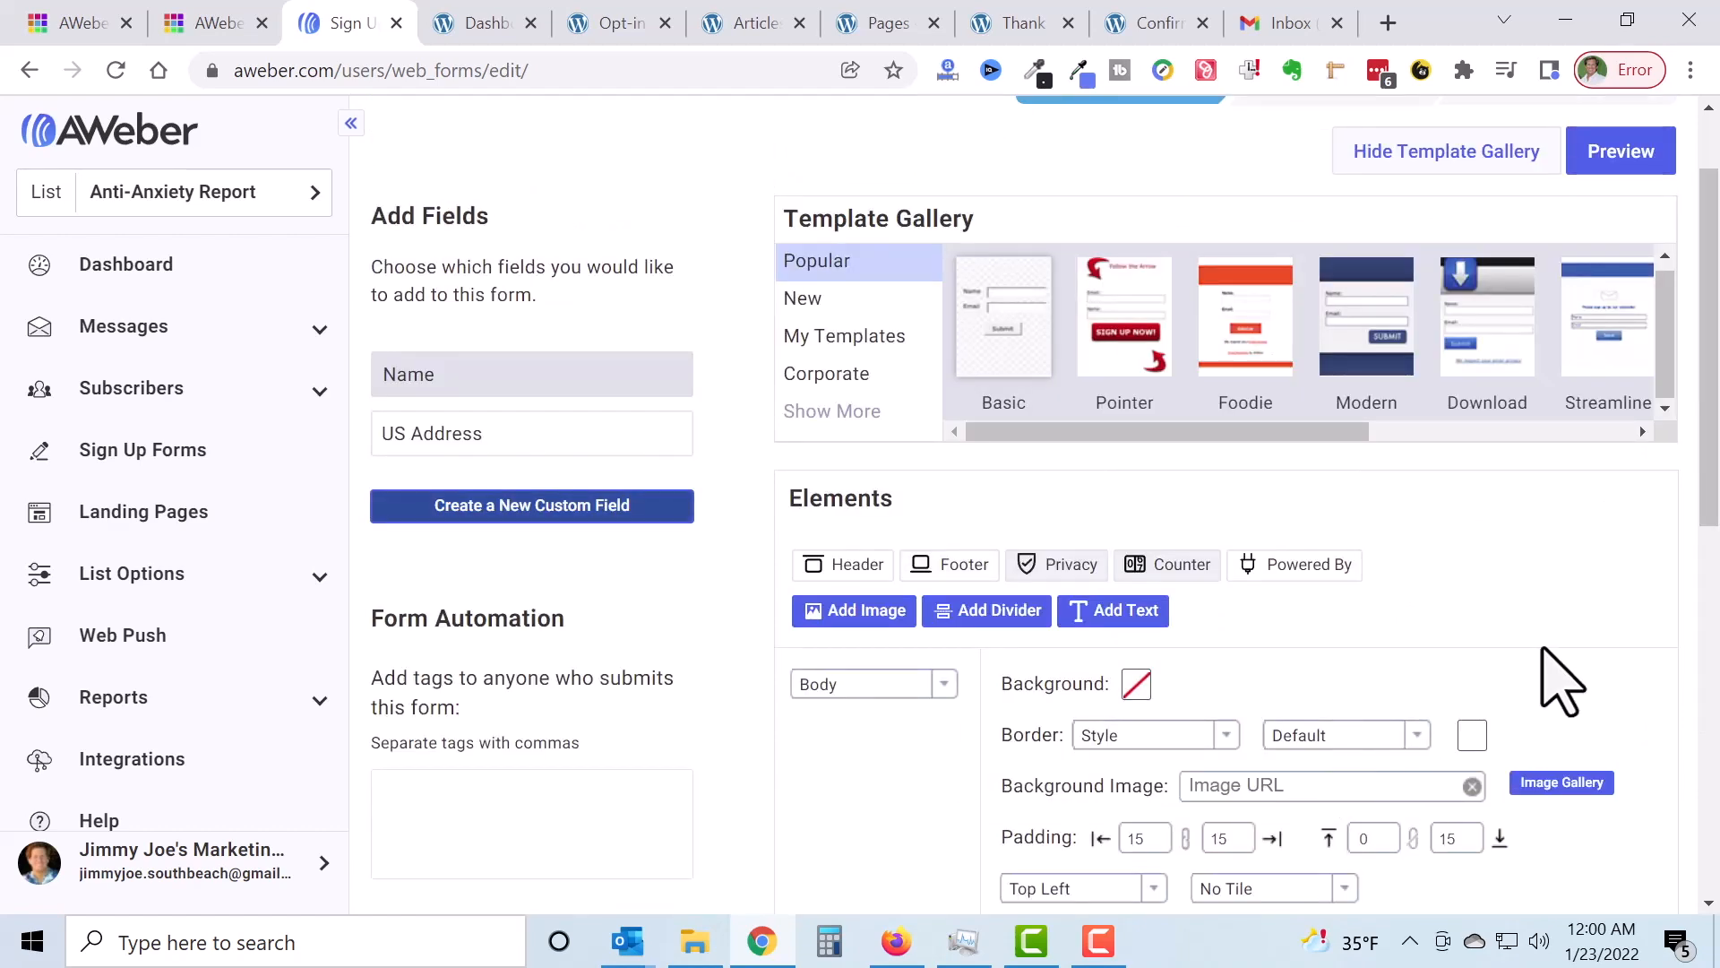
pyautogui.scroll(-4, 1556, 684)
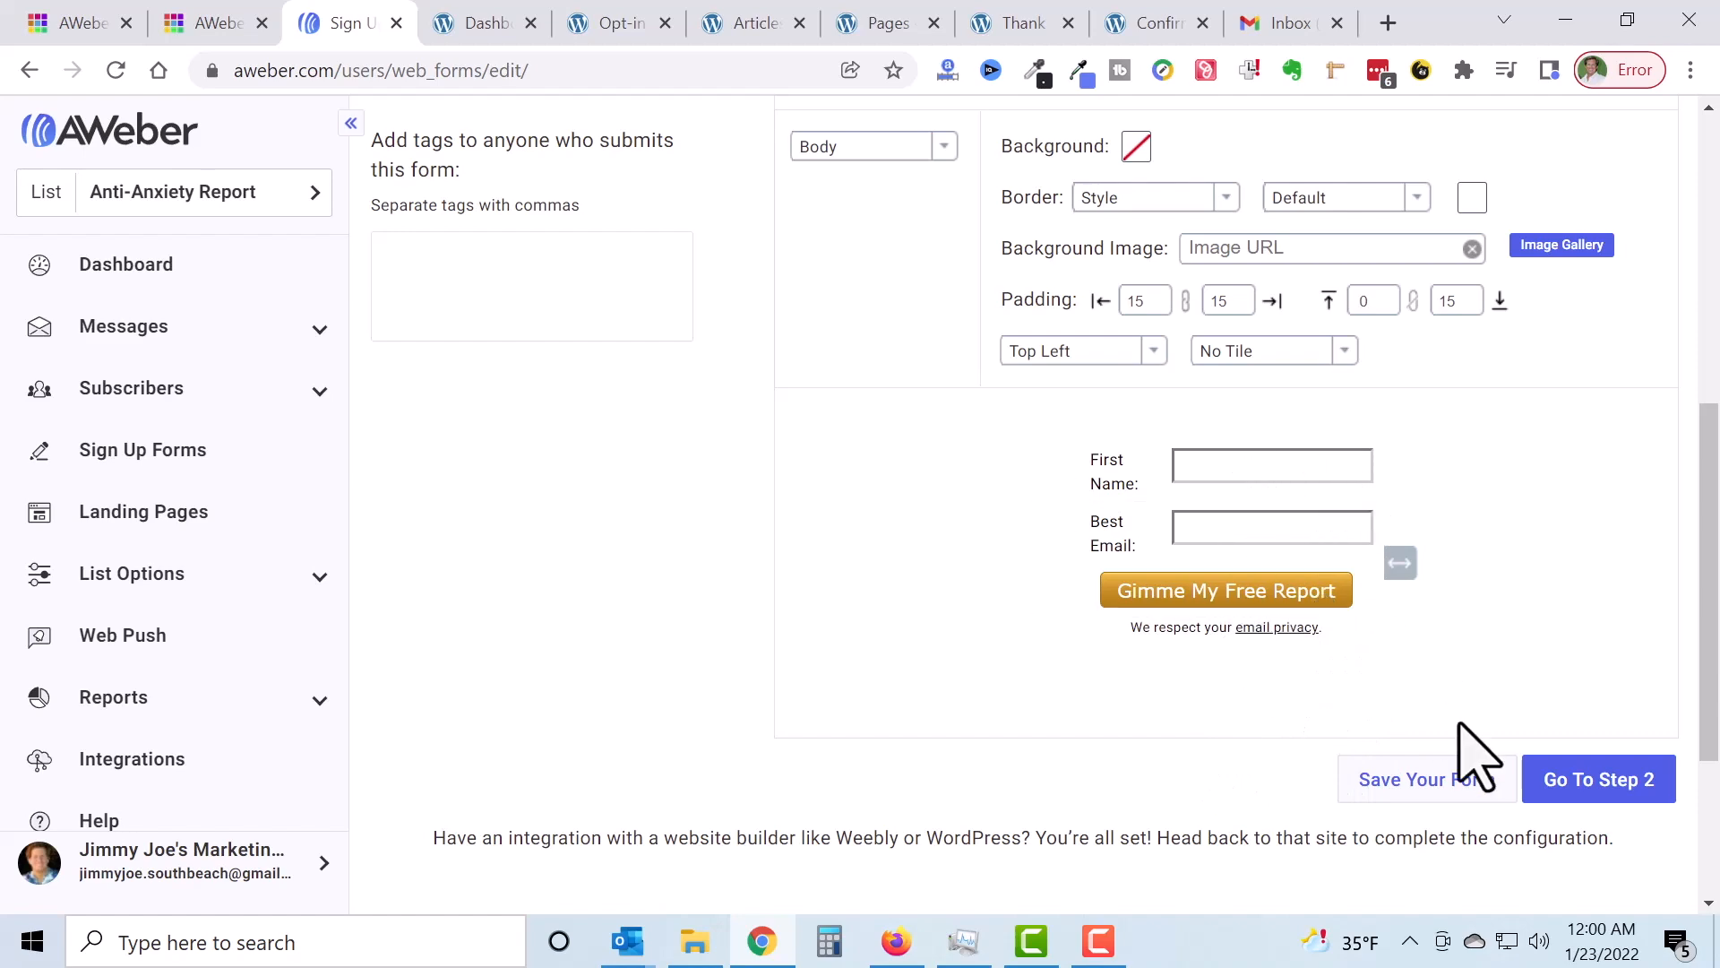
pyautogui.scroll(3, 1487, 663)
pyautogui.scroll(-3, 1487, 663)
# Step: Widen the name and email fields and save the form design
pyautogui.moveTo(1402, 566); pyautogui.dragTo(1429, 571)
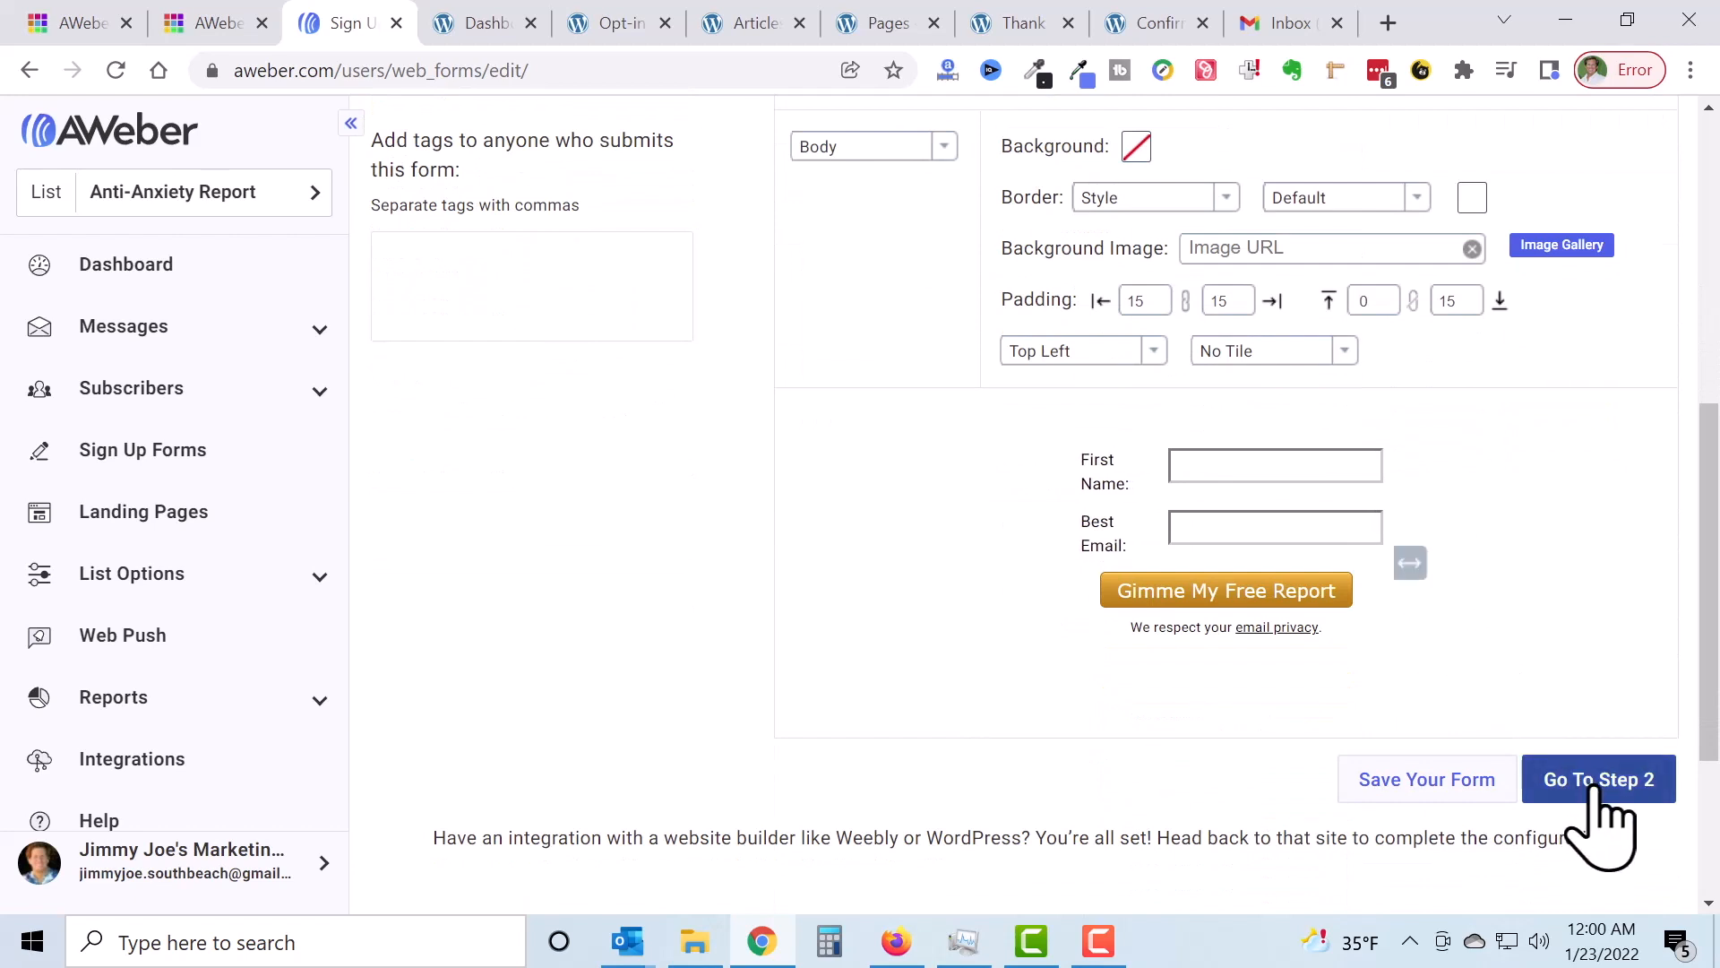
pyautogui.click(1431, 800)
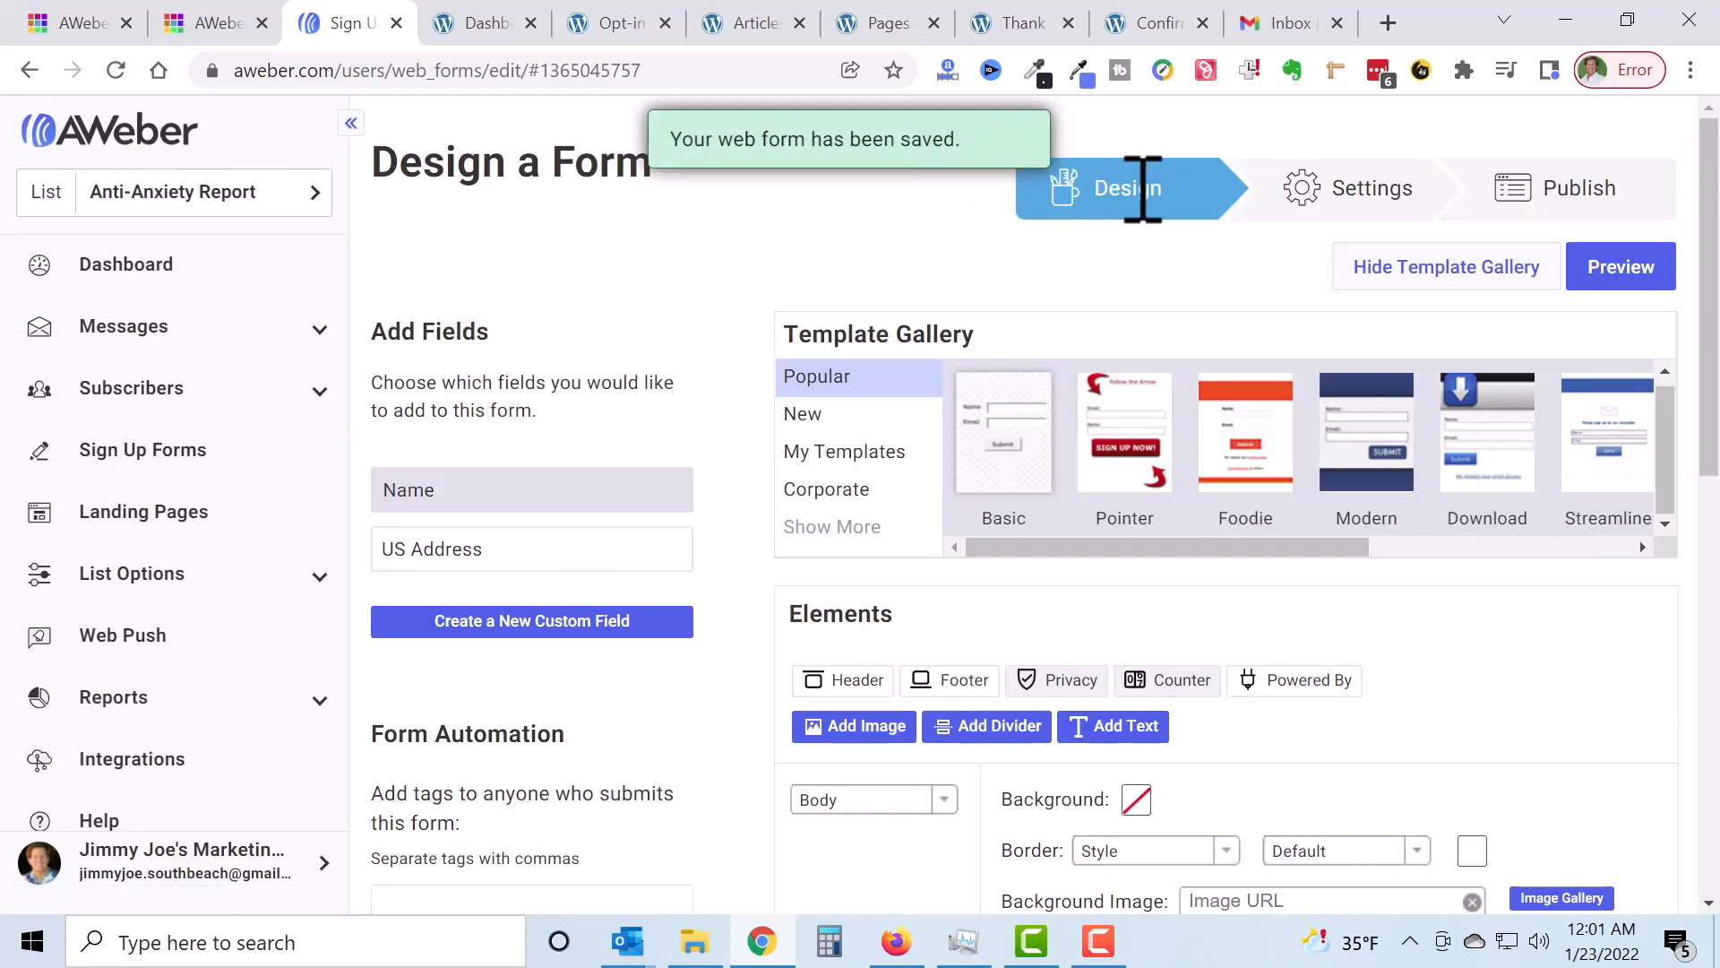
pyautogui.scroll(-9, 1201, 372)
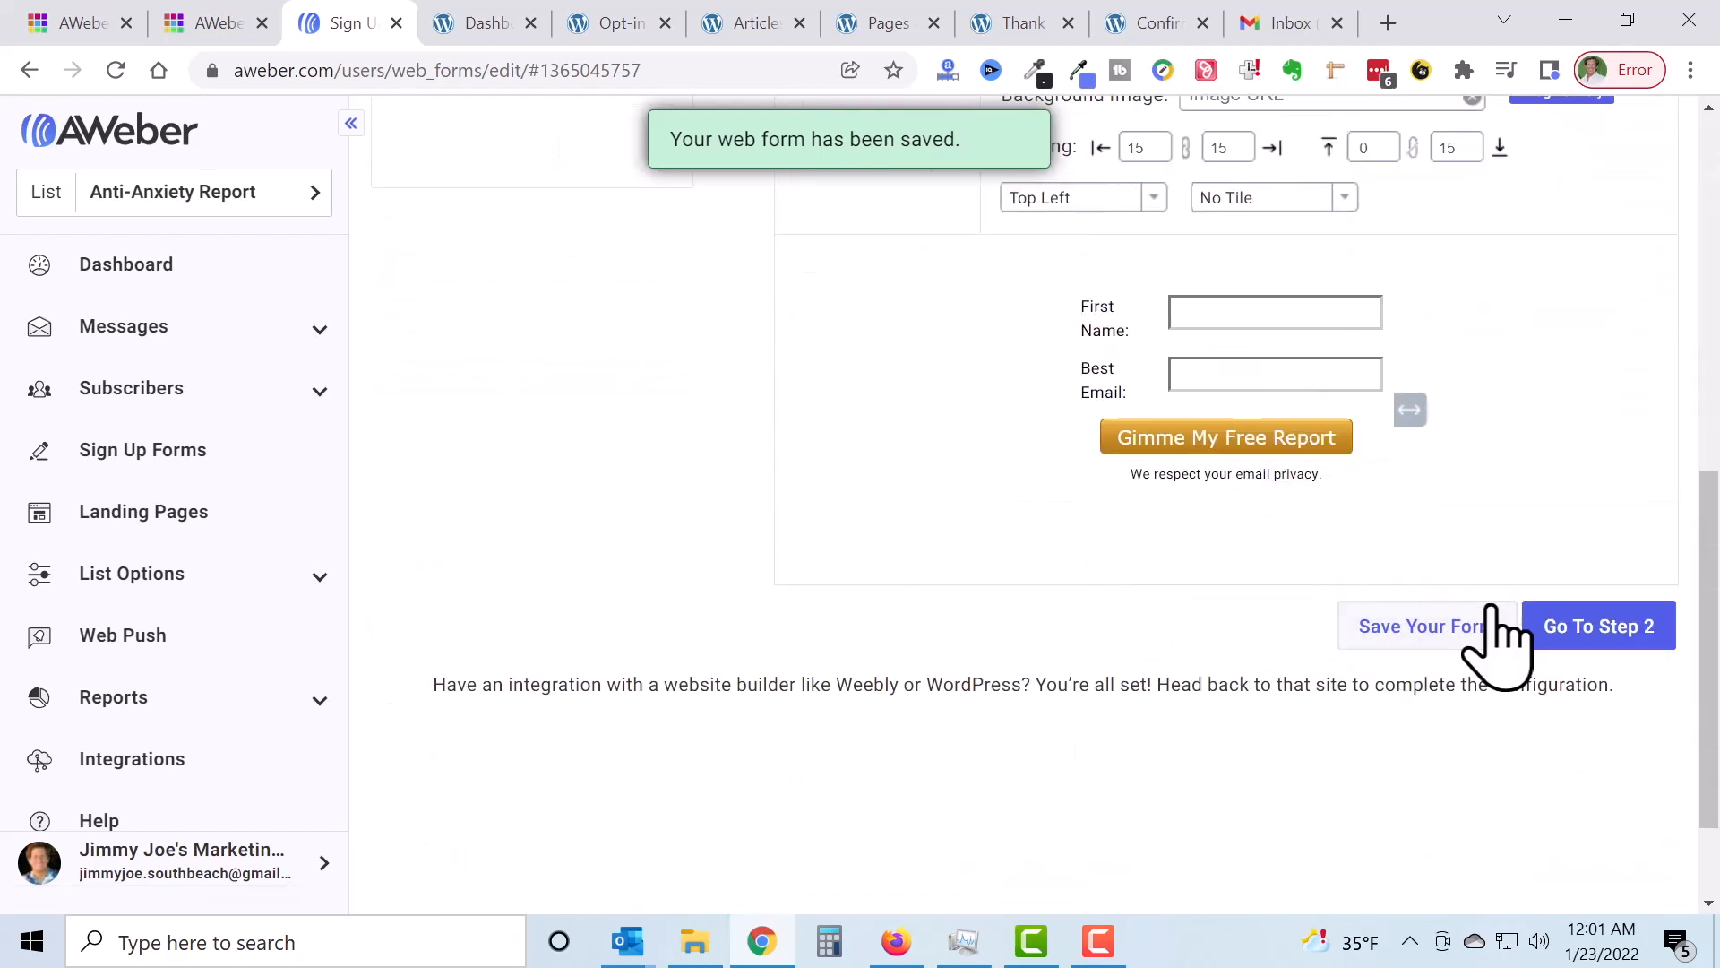
pyautogui.click(1595, 632)
# Step: Replace the default form name with 'Anti-Anxiety Custom Form'
pyautogui.moveTo(610, 349); pyautogui.dragTo(381, 367)
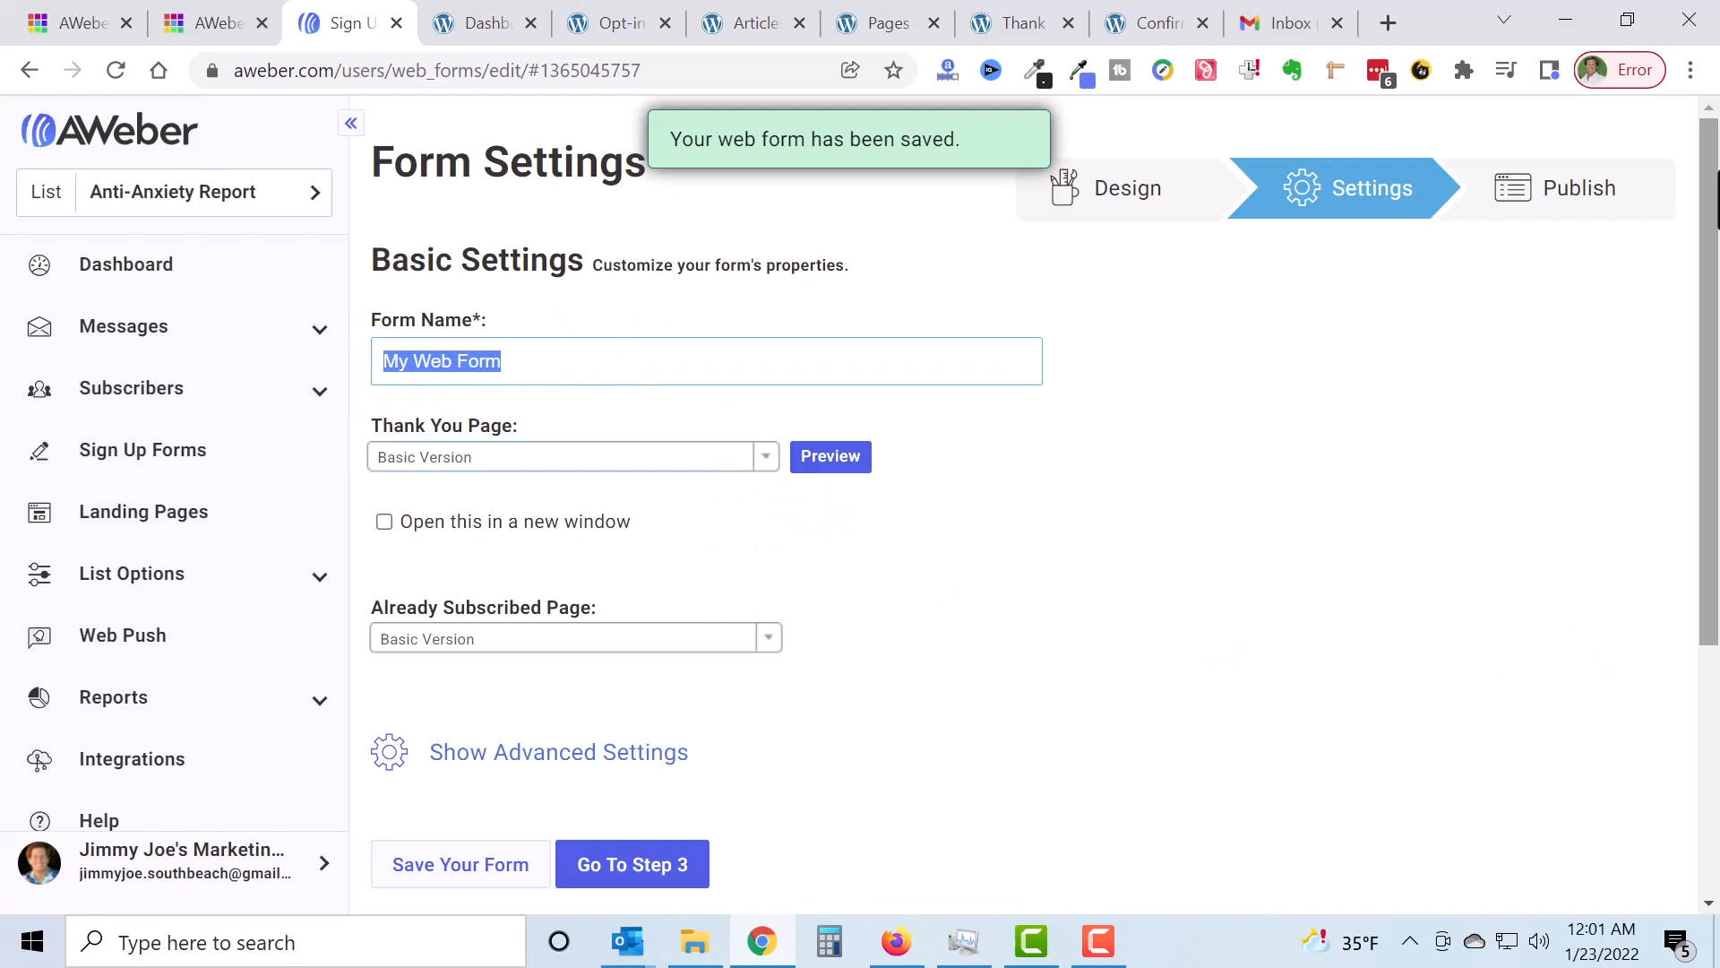
pyautogui.write('Anti-Anxiet')
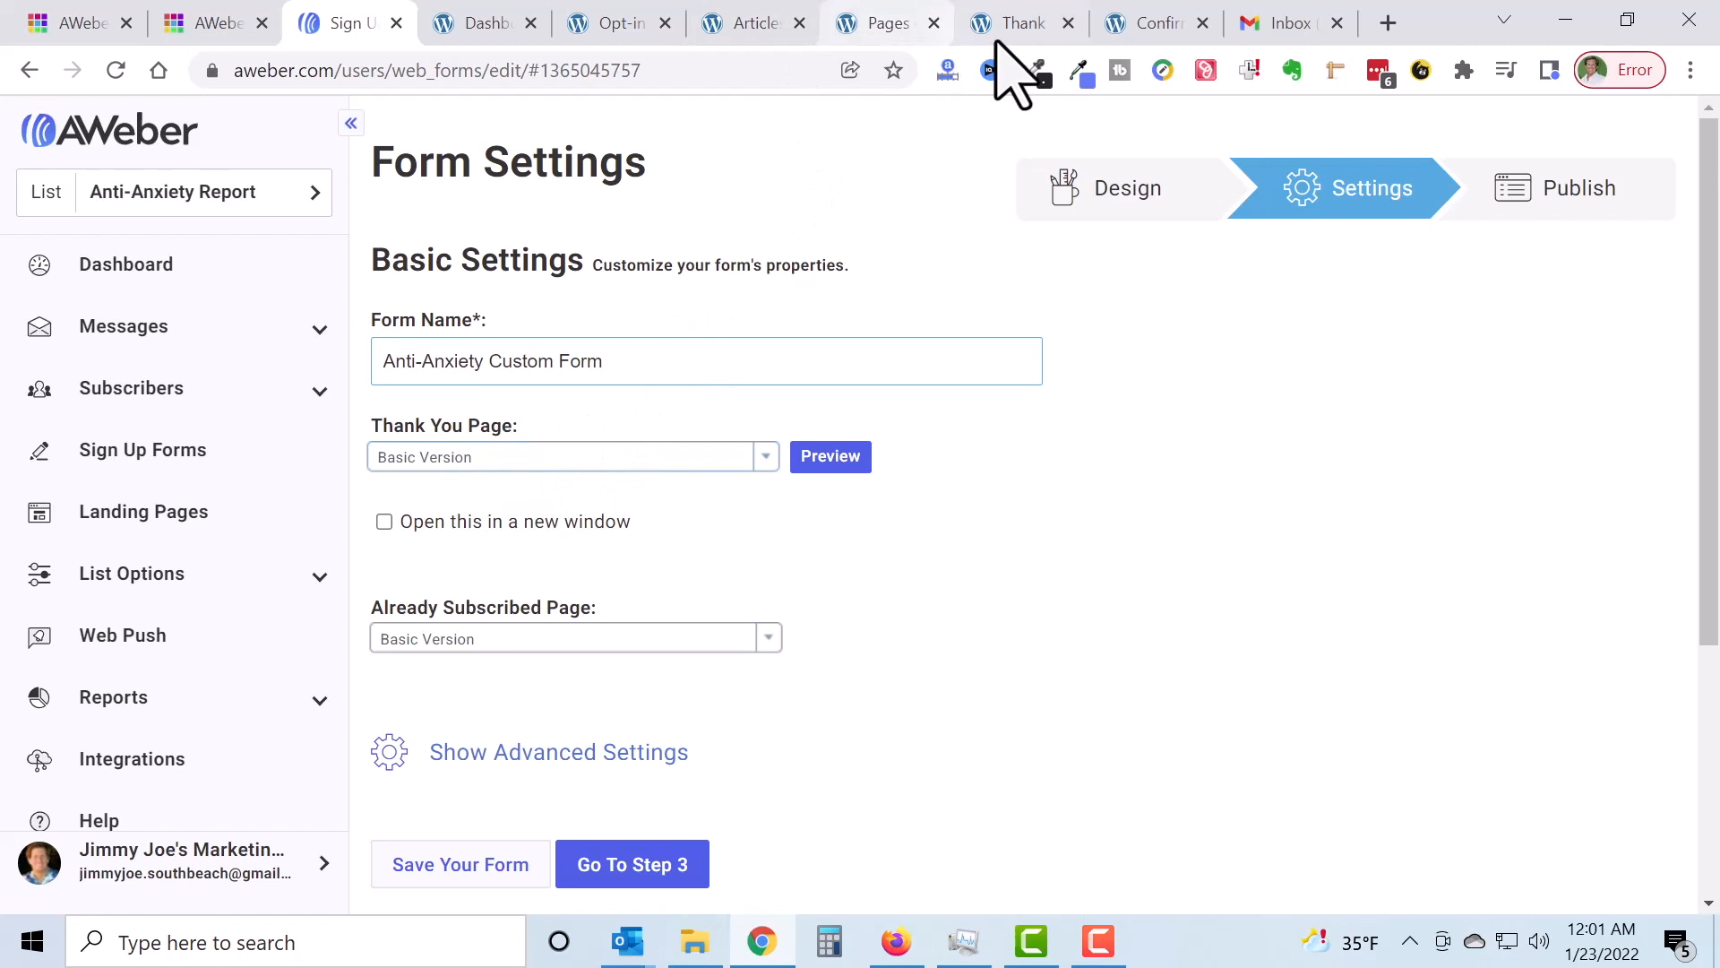
# Step: Check the Thank You Anti-Anxiety Report page and select its web address
pyautogui.click(1022, 27)
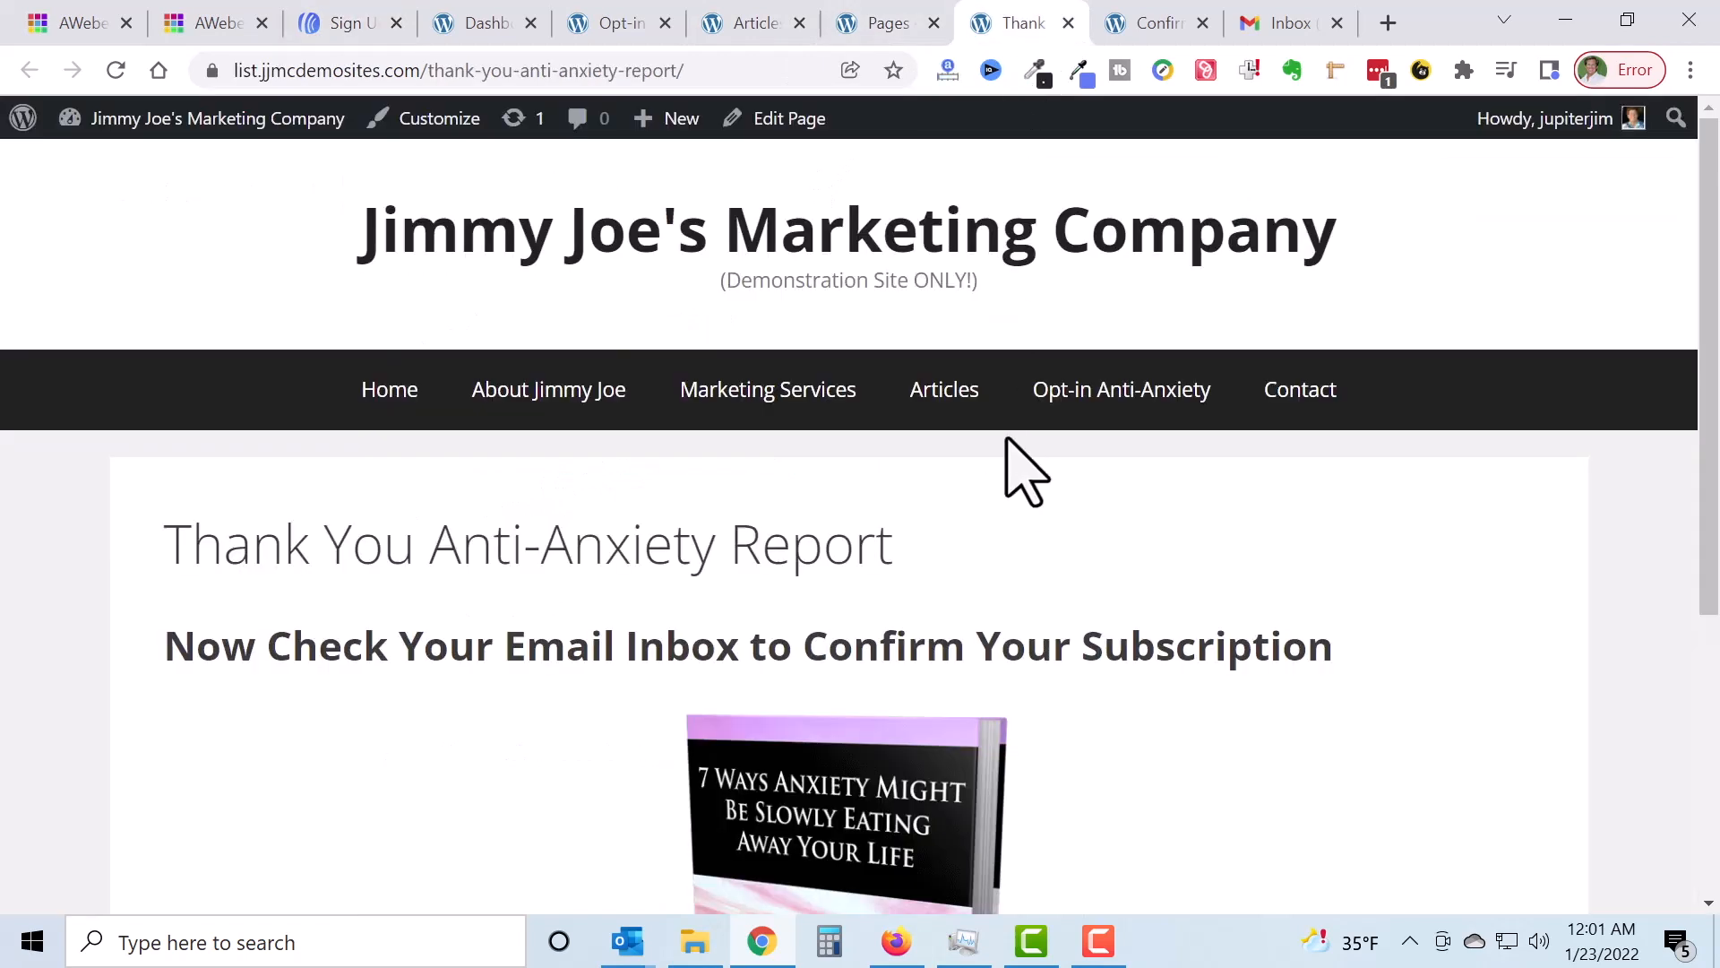
pyautogui.click(717, 71)
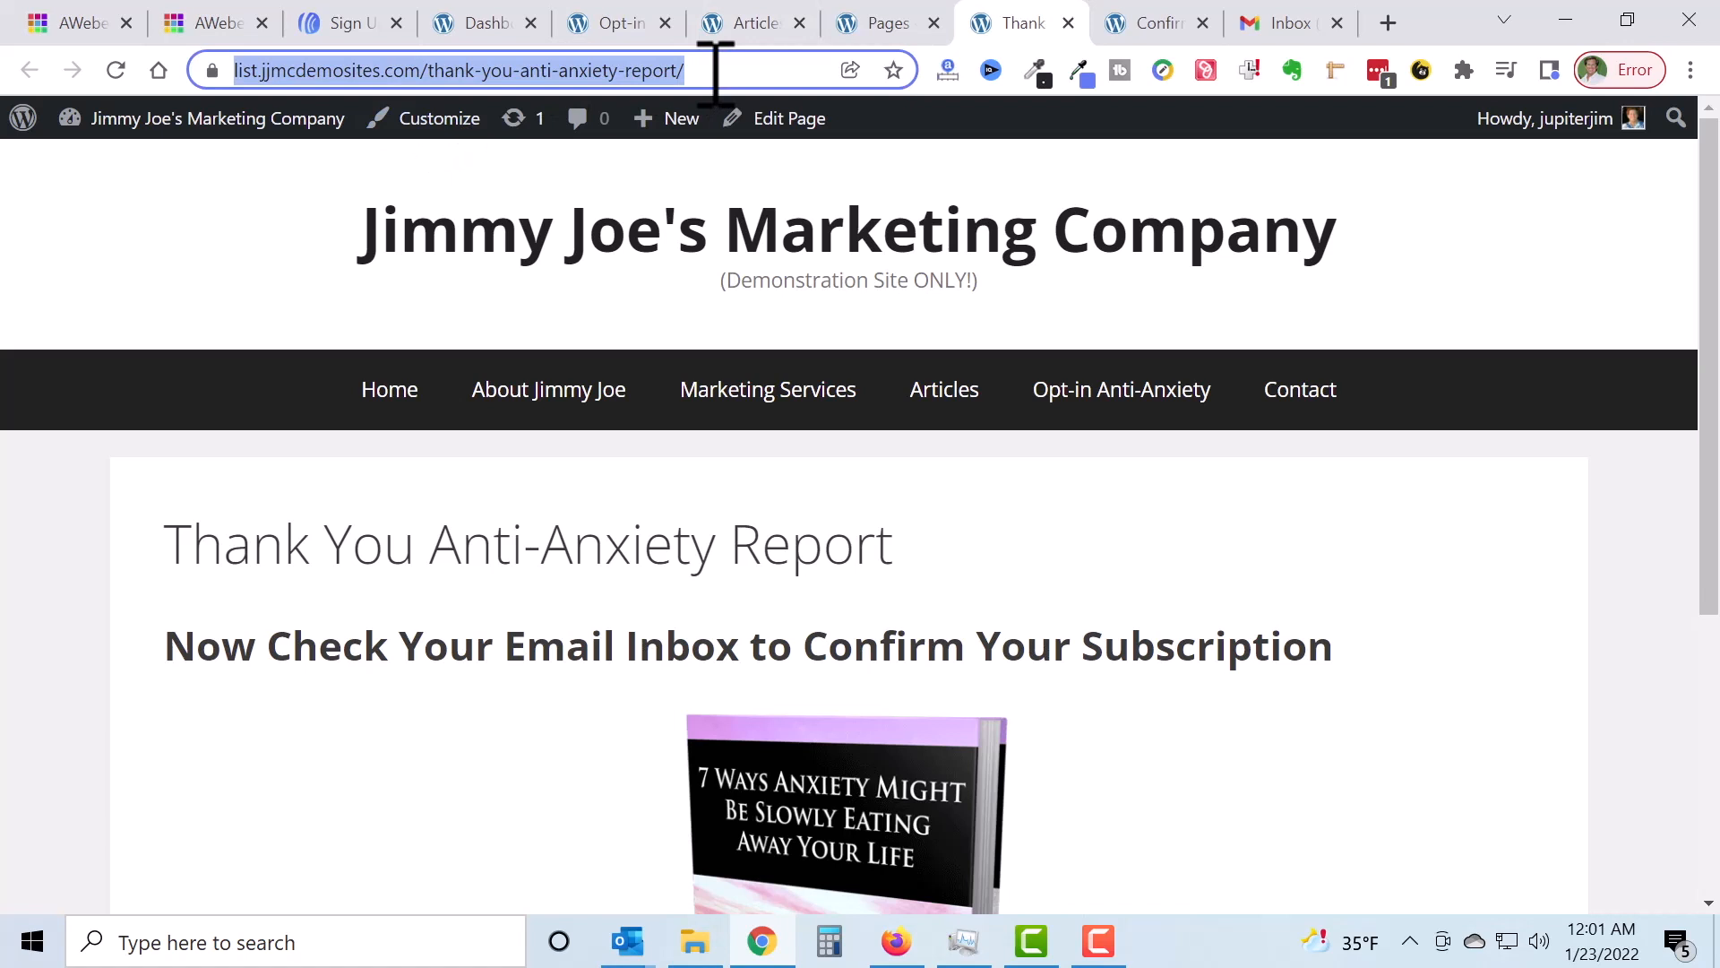
pyautogui.scroll(-3, 1304, 587)
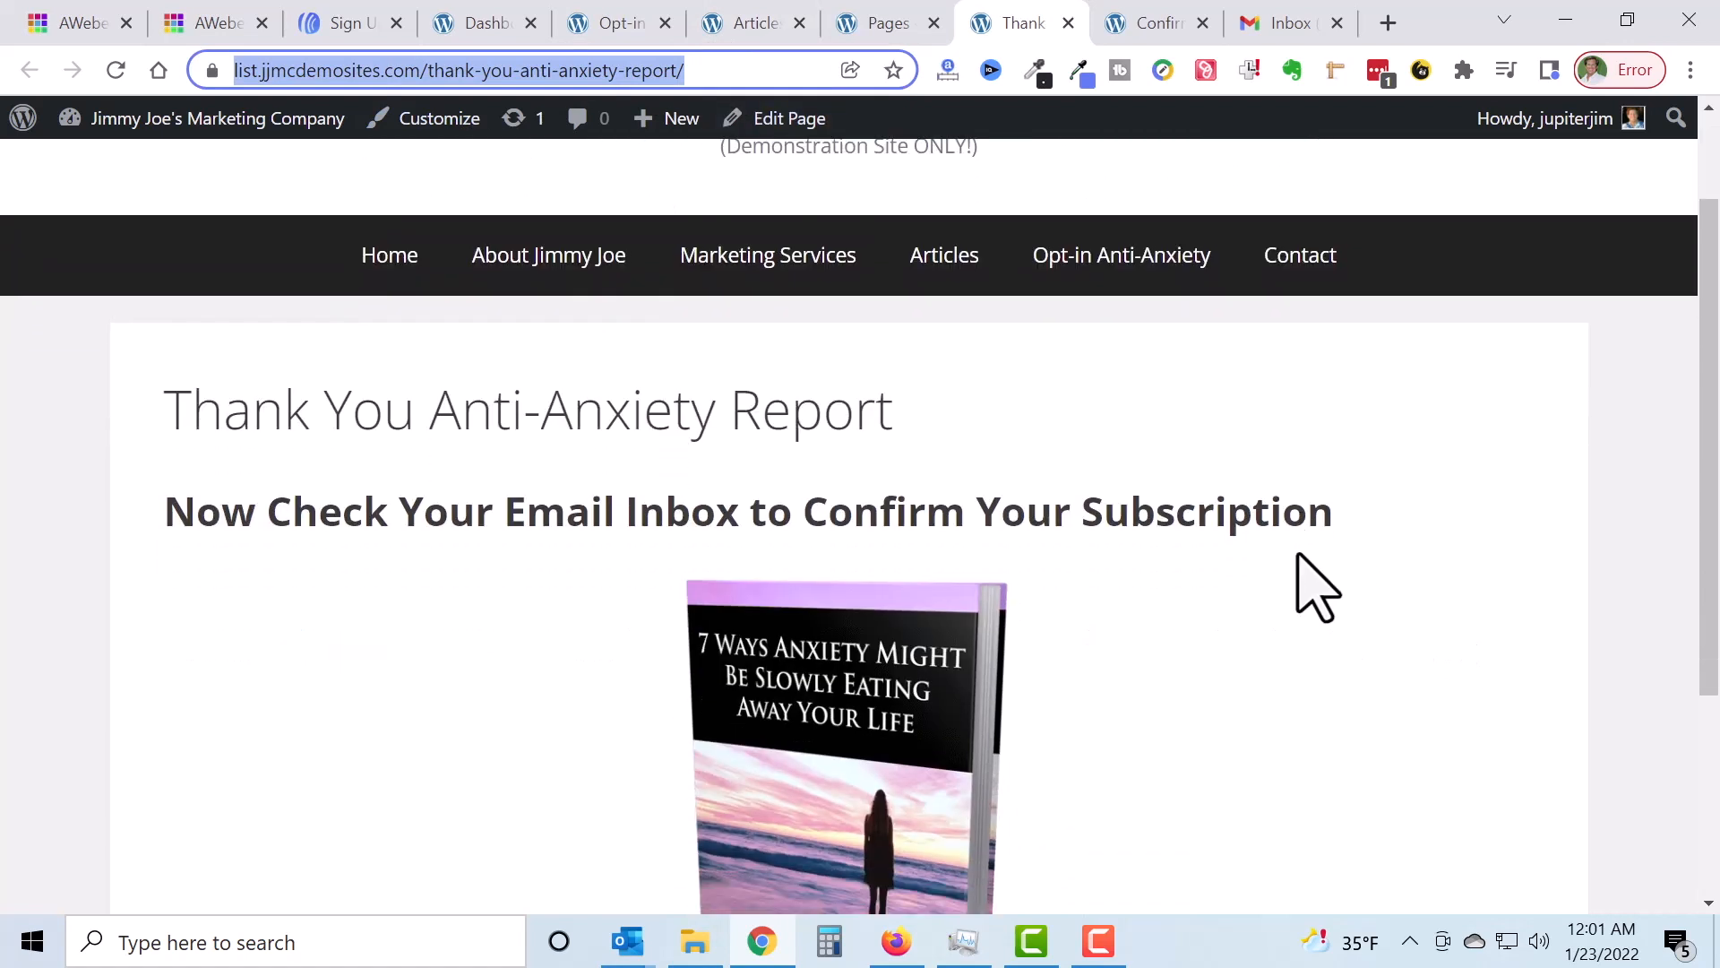
pyautogui.scroll(-2, 1305, 583)
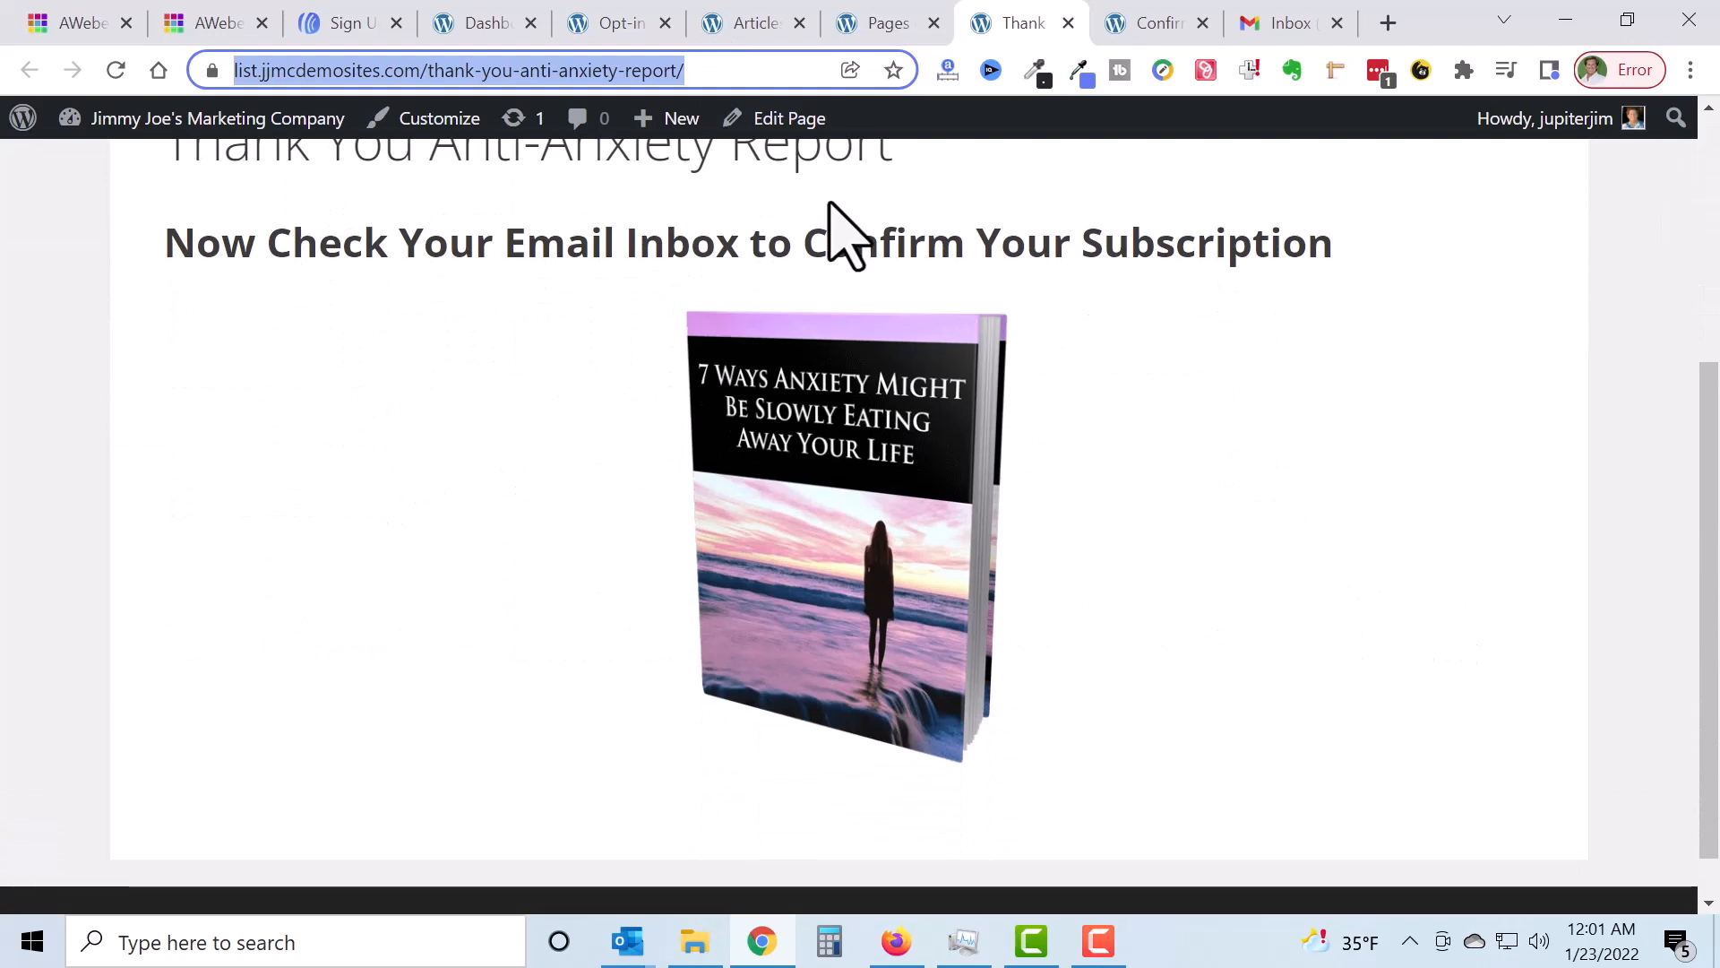
pyautogui.doubleClick(484, 242)
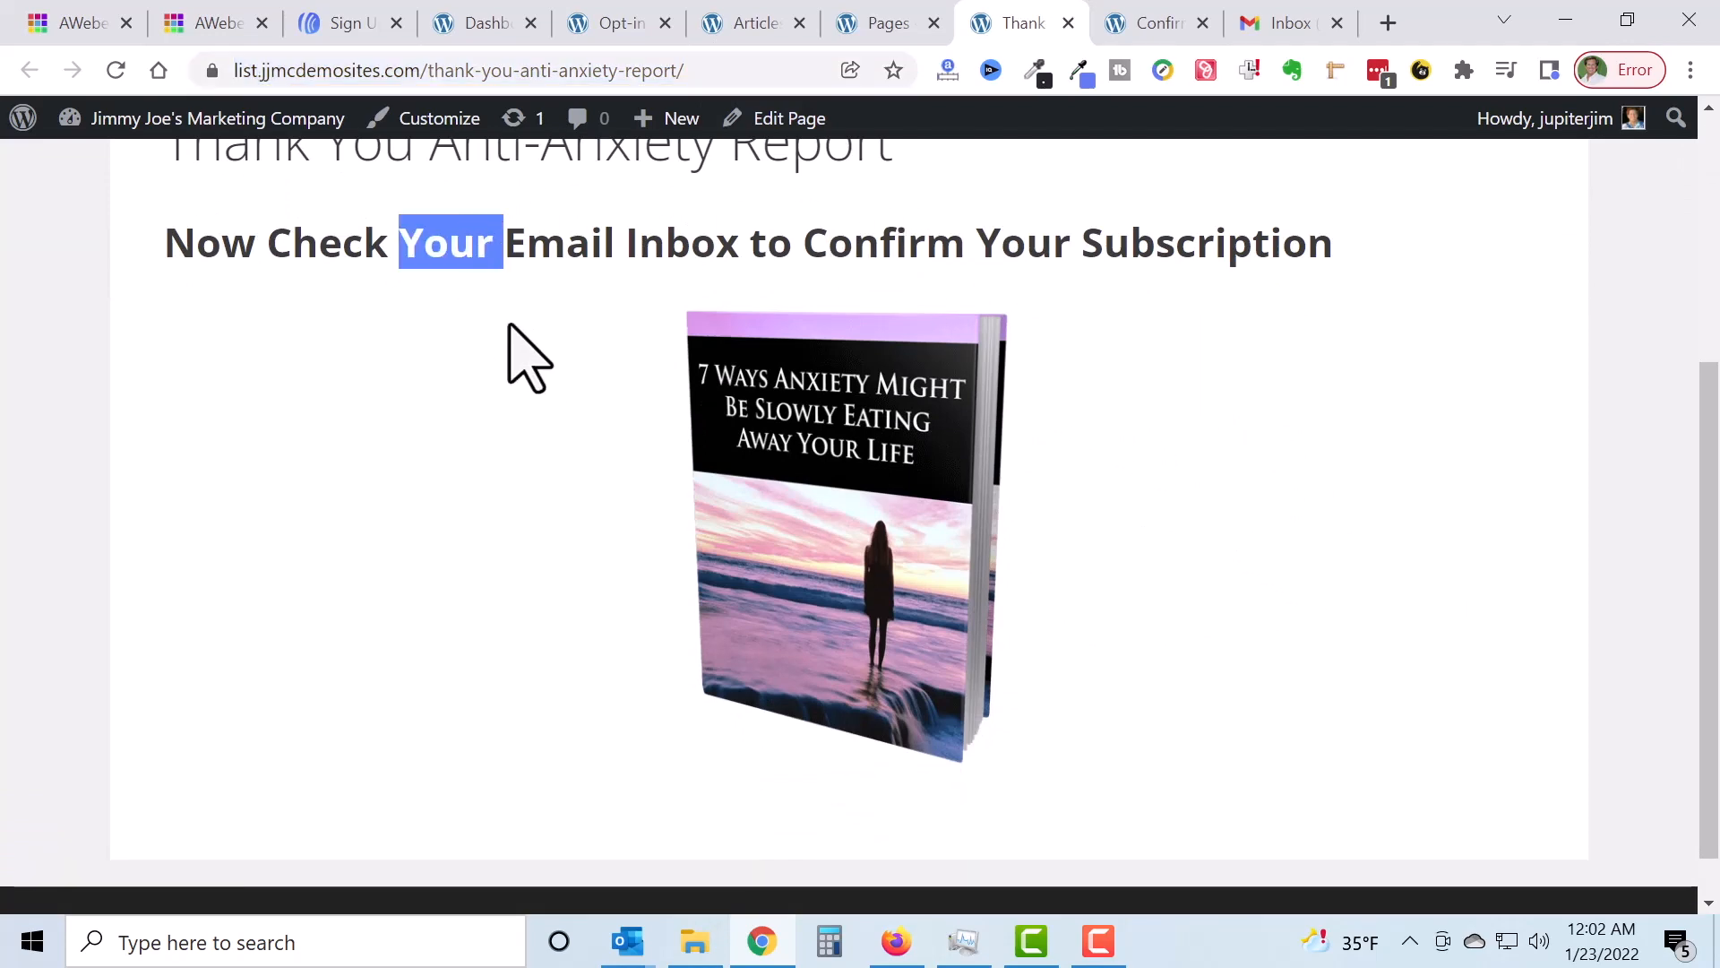
pyautogui.click(348, 27)
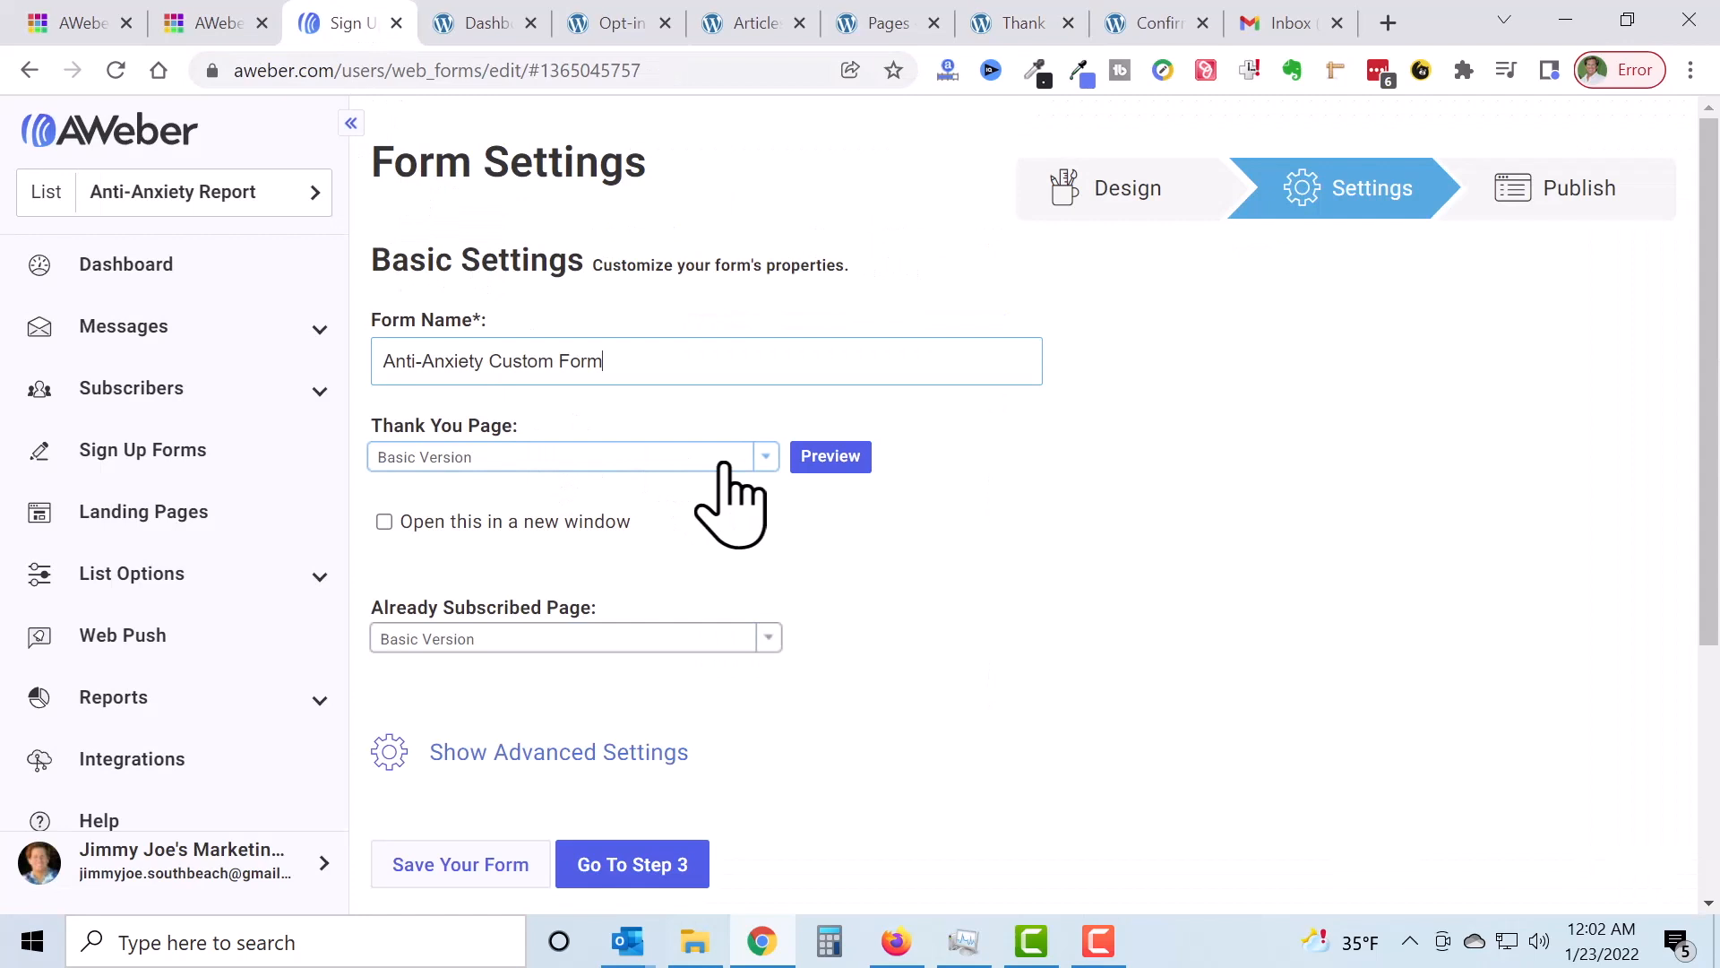
# Step: Set the thank-you page to Custom Page with the pasted thank-you-anti-anxiety-report URL
pyautogui.click(759, 458)
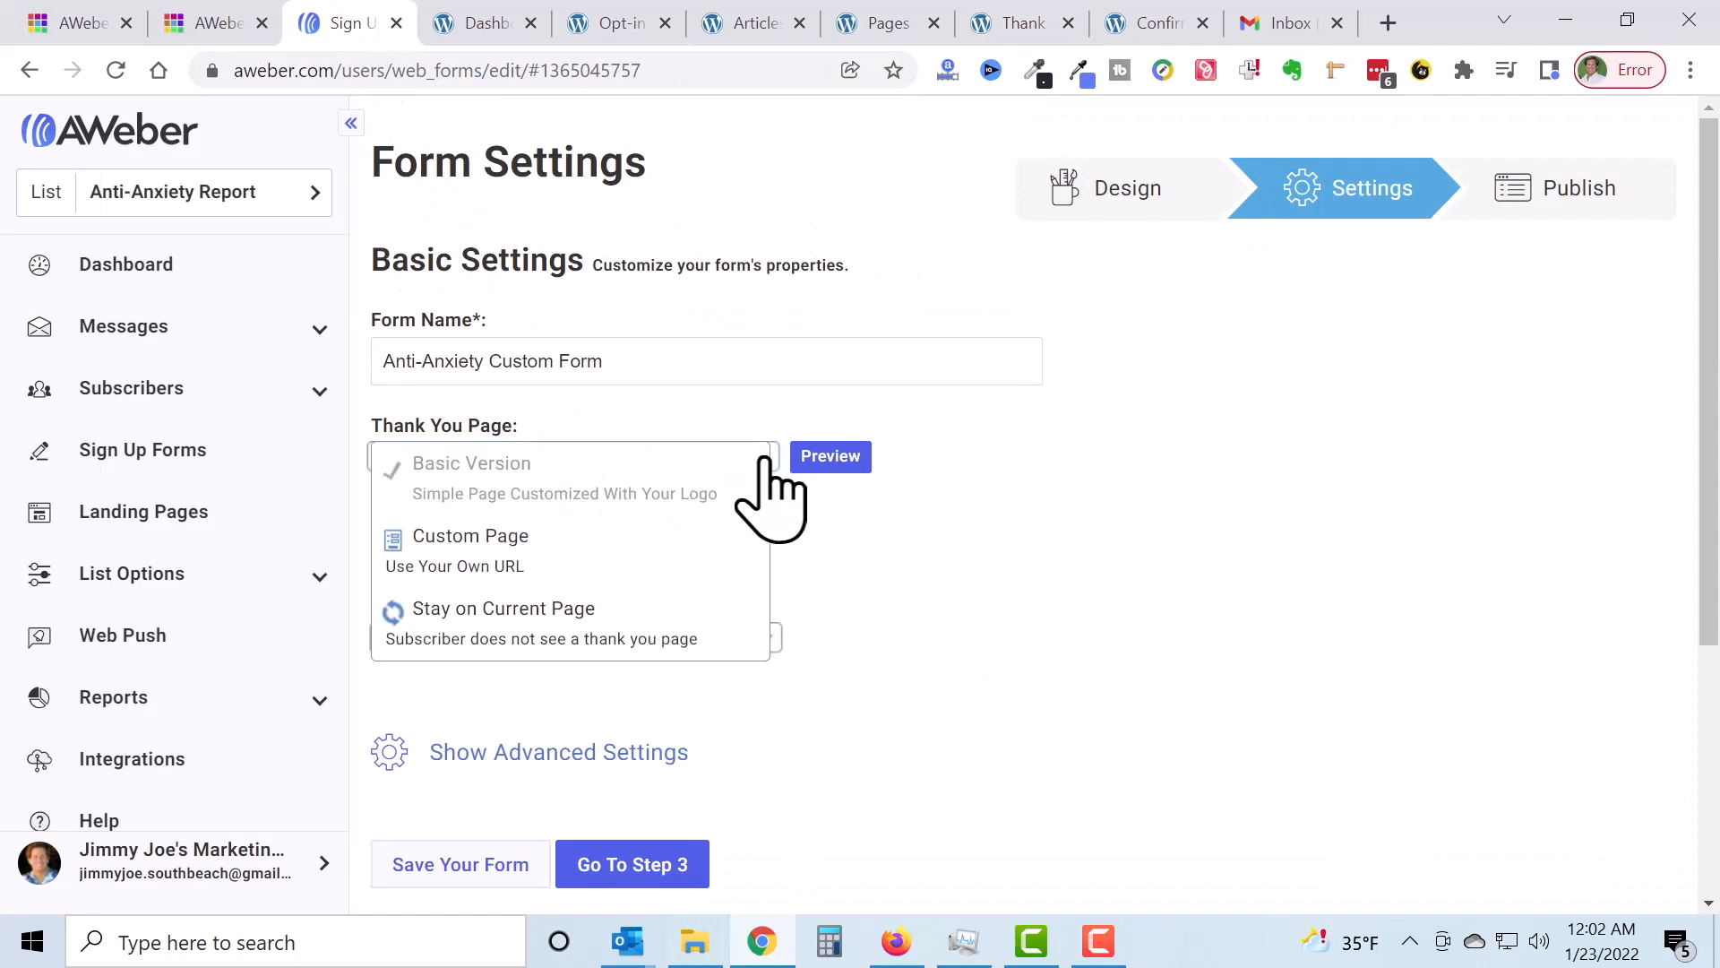
pyautogui.click(708, 556)
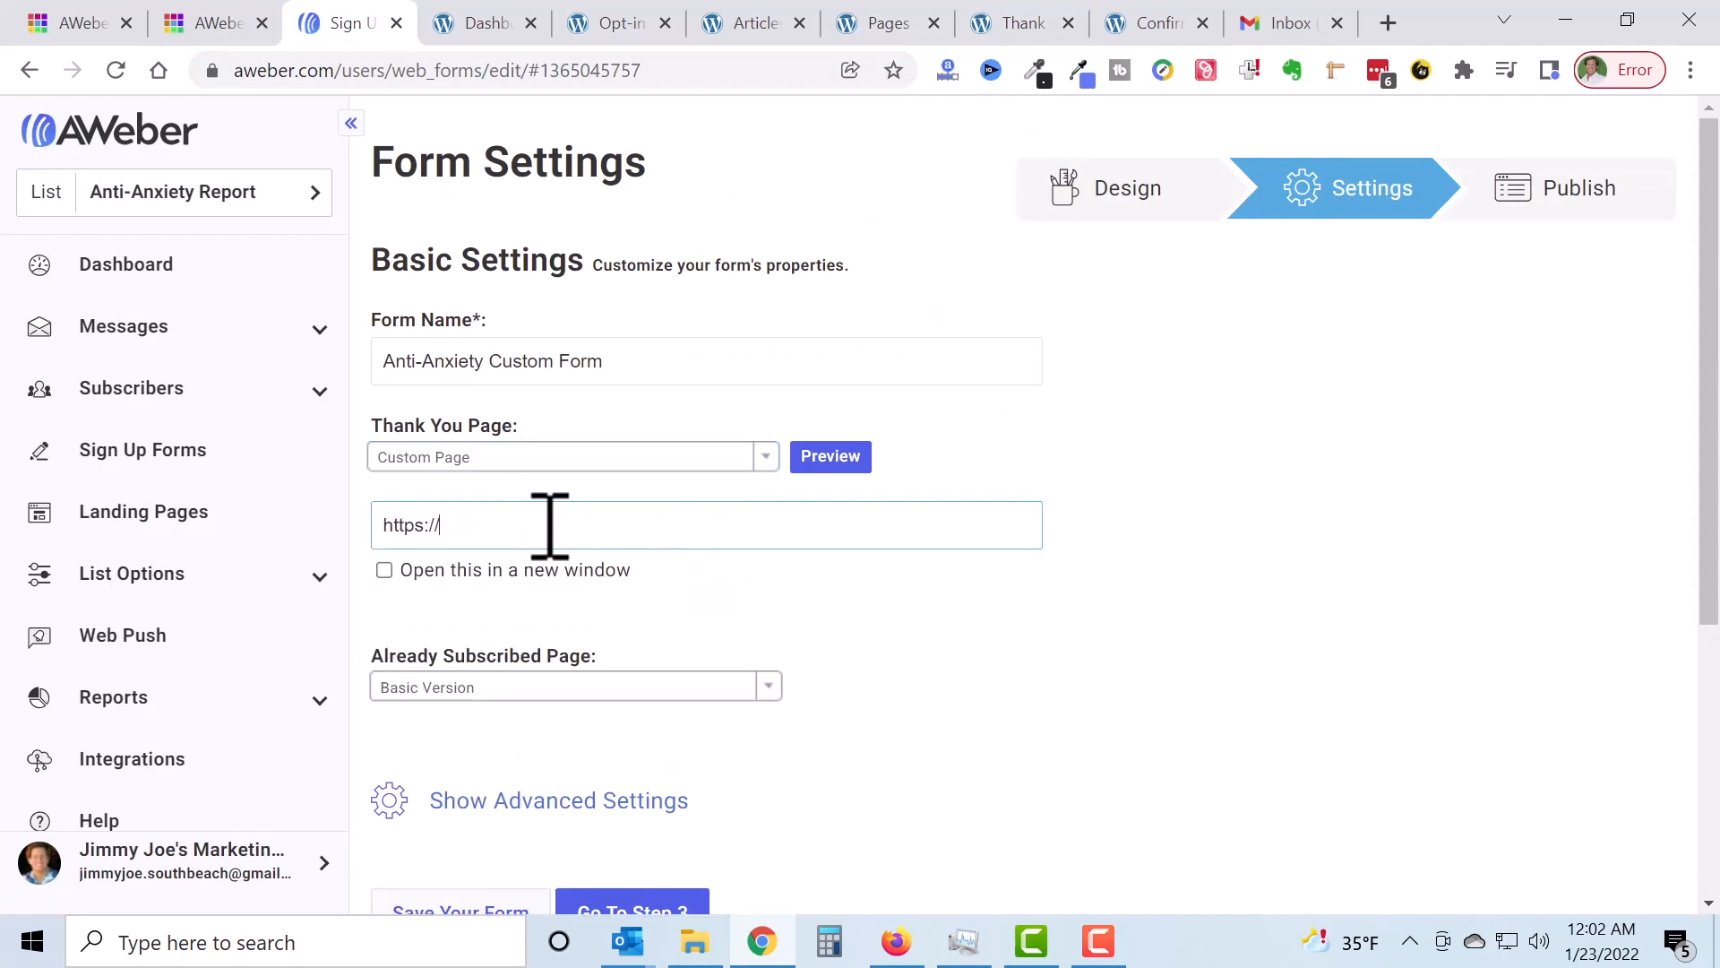
pyautogui.moveTo(570, 524); pyautogui.dragTo(239, 522)
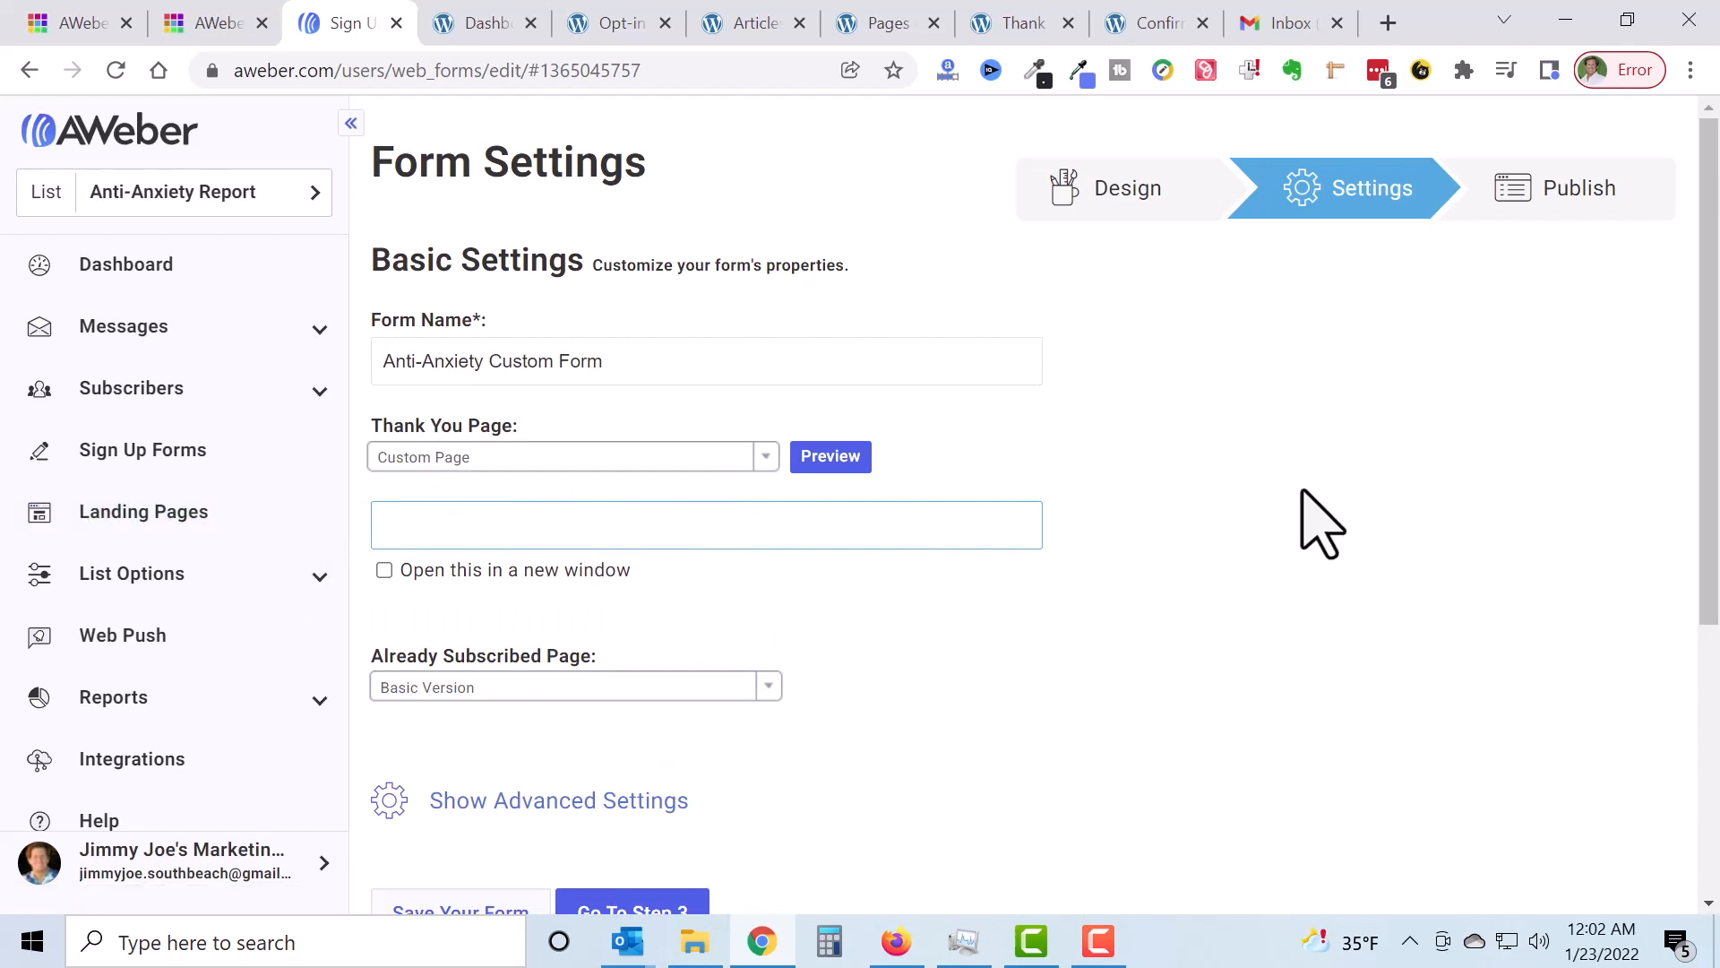
pyautogui.write('https://list.jjmcdemosites.com/thank-you-anti-anxiety-report/')
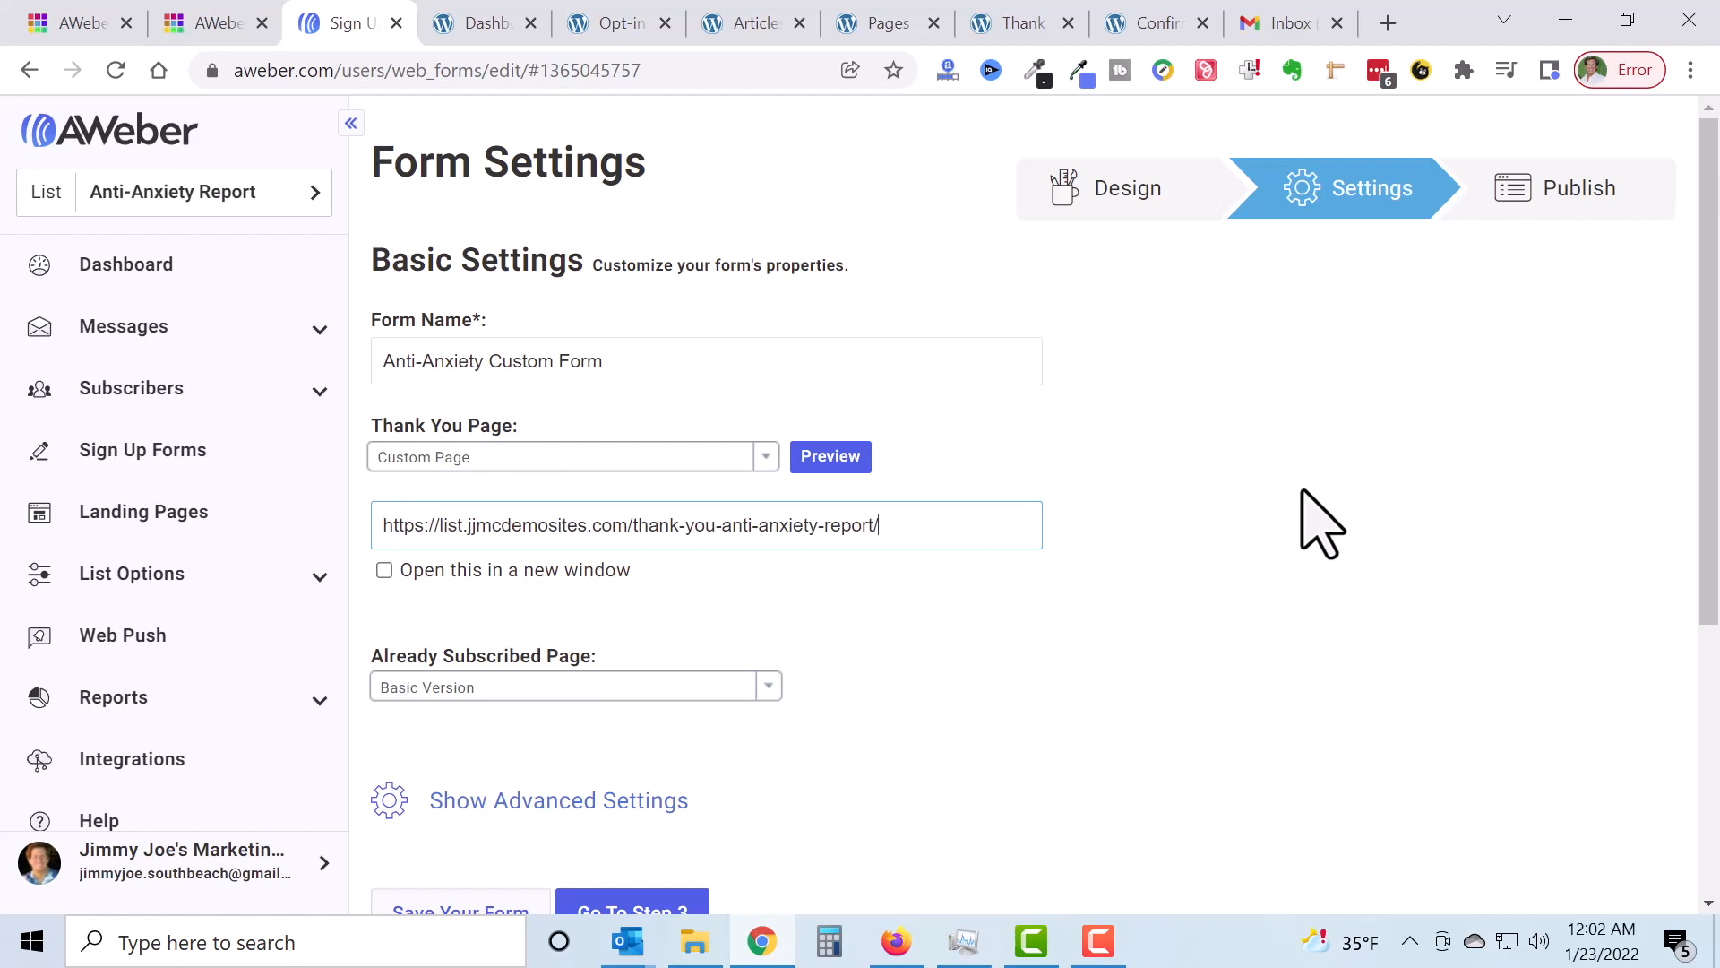
pyautogui.click(1148, 511)
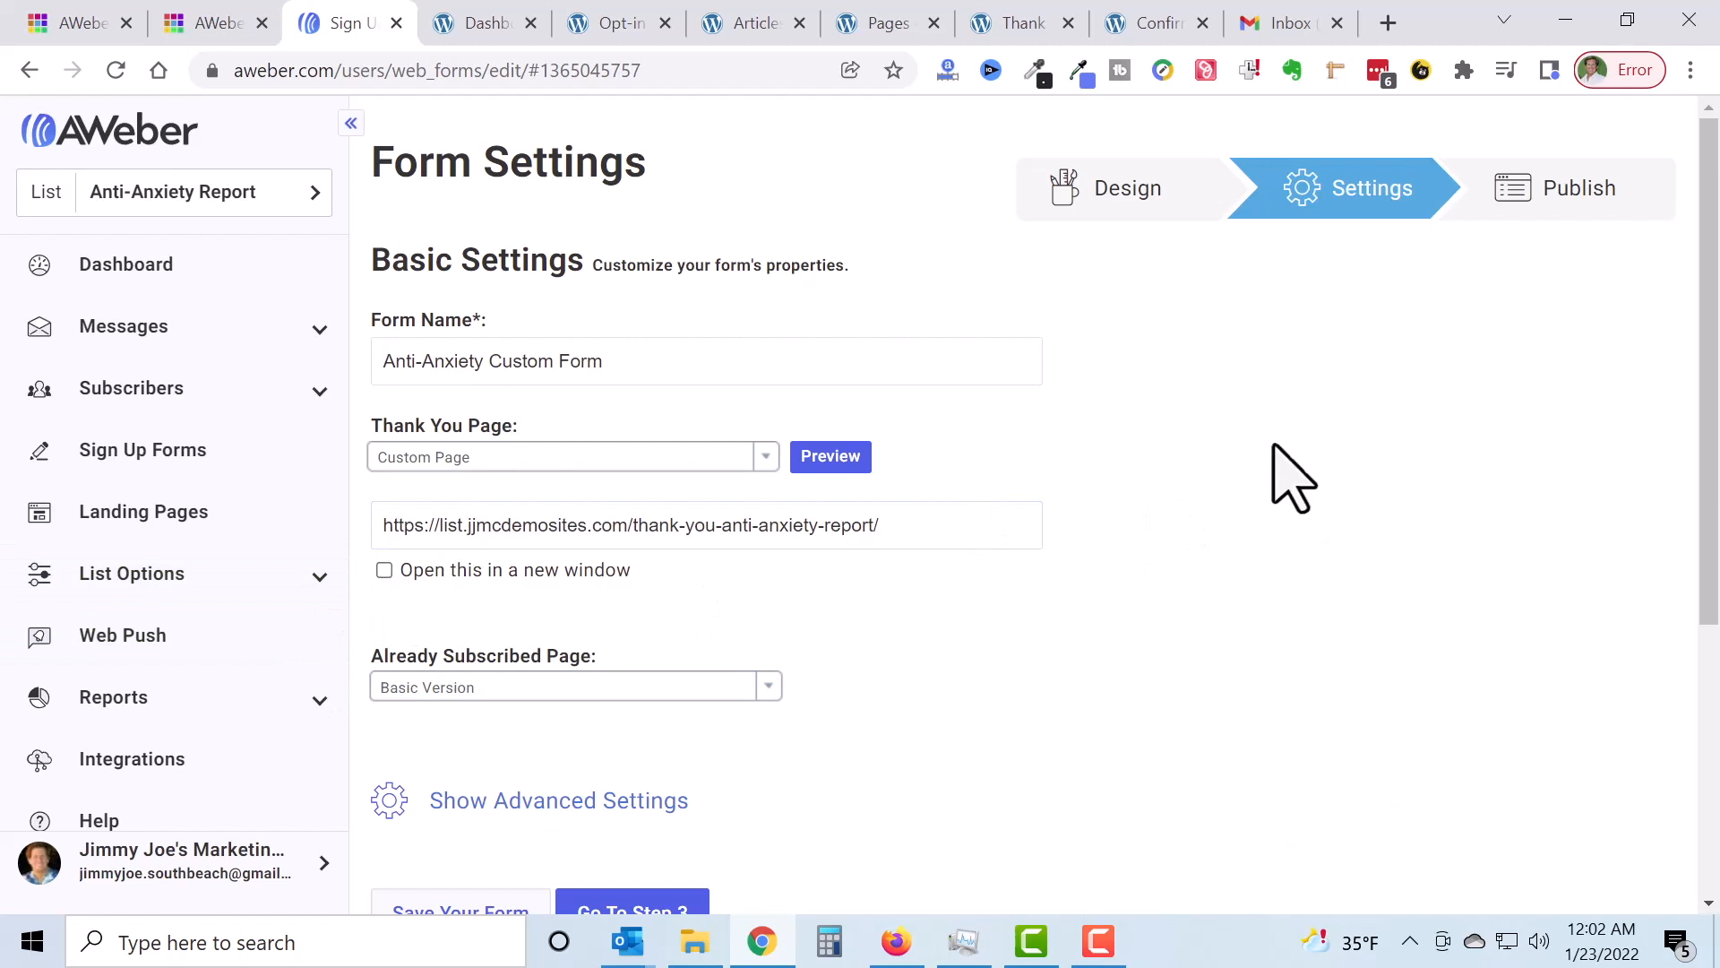
# Step: Save the form and continue to Step 3, publishing
pyautogui.scroll(-3, 1277, 472)
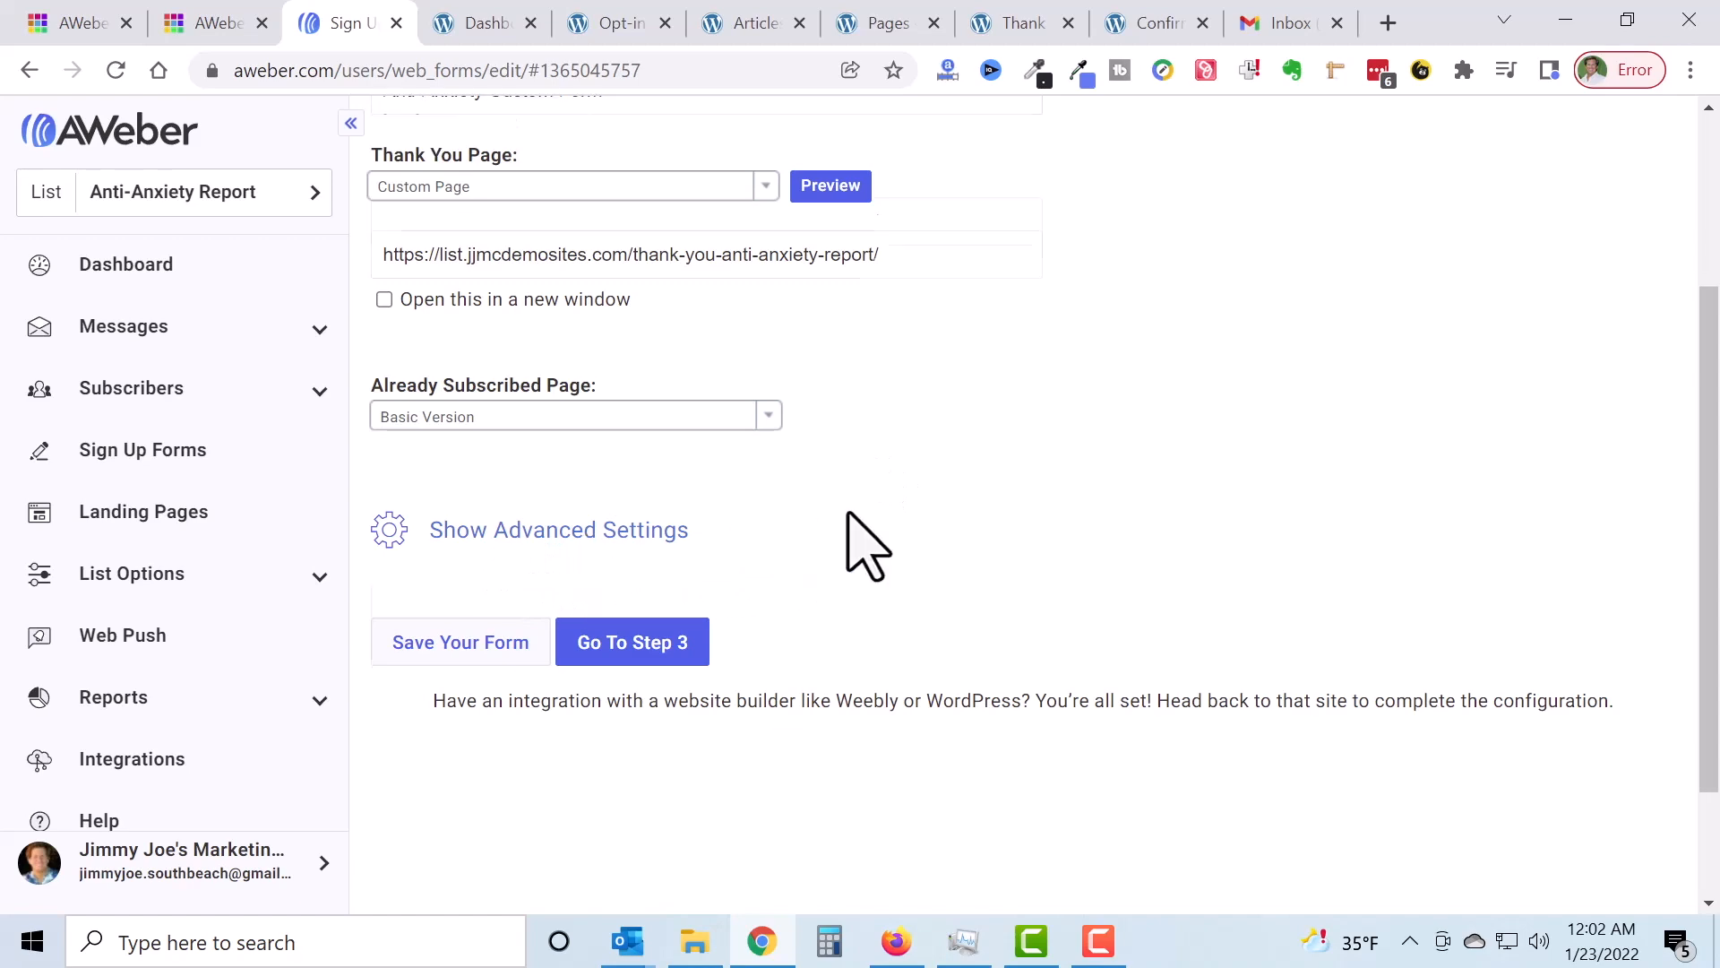
pyautogui.scroll(-1, 851, 542)
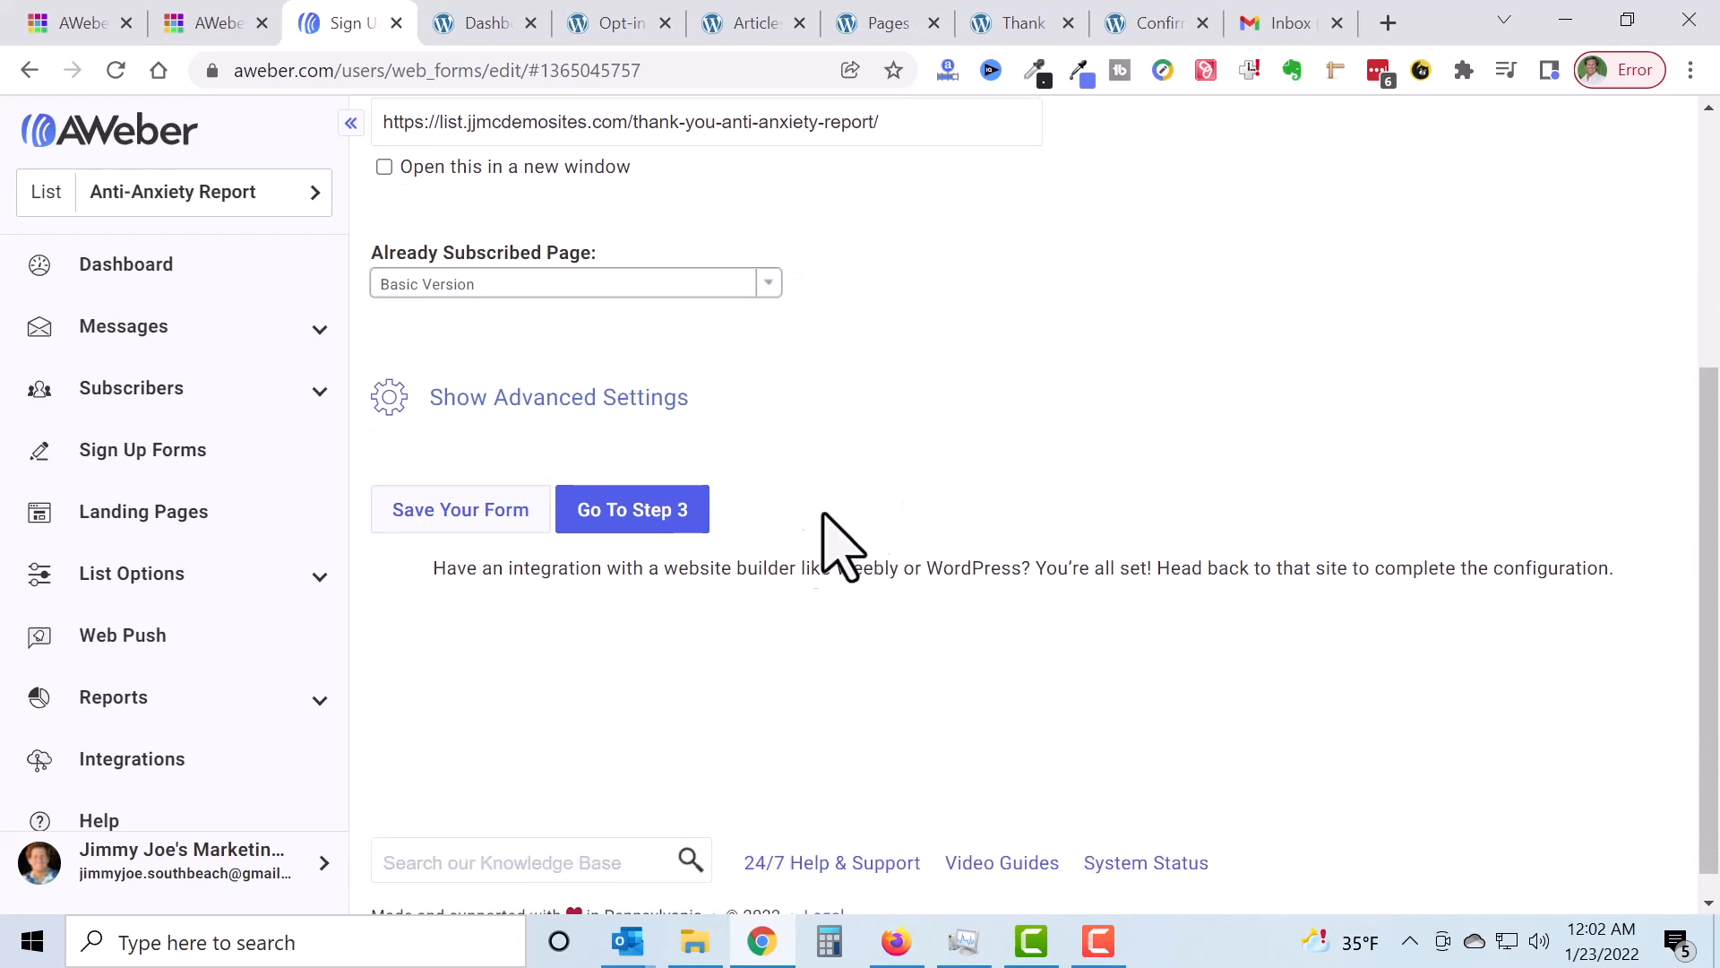
pyautogui.click(466, 529)
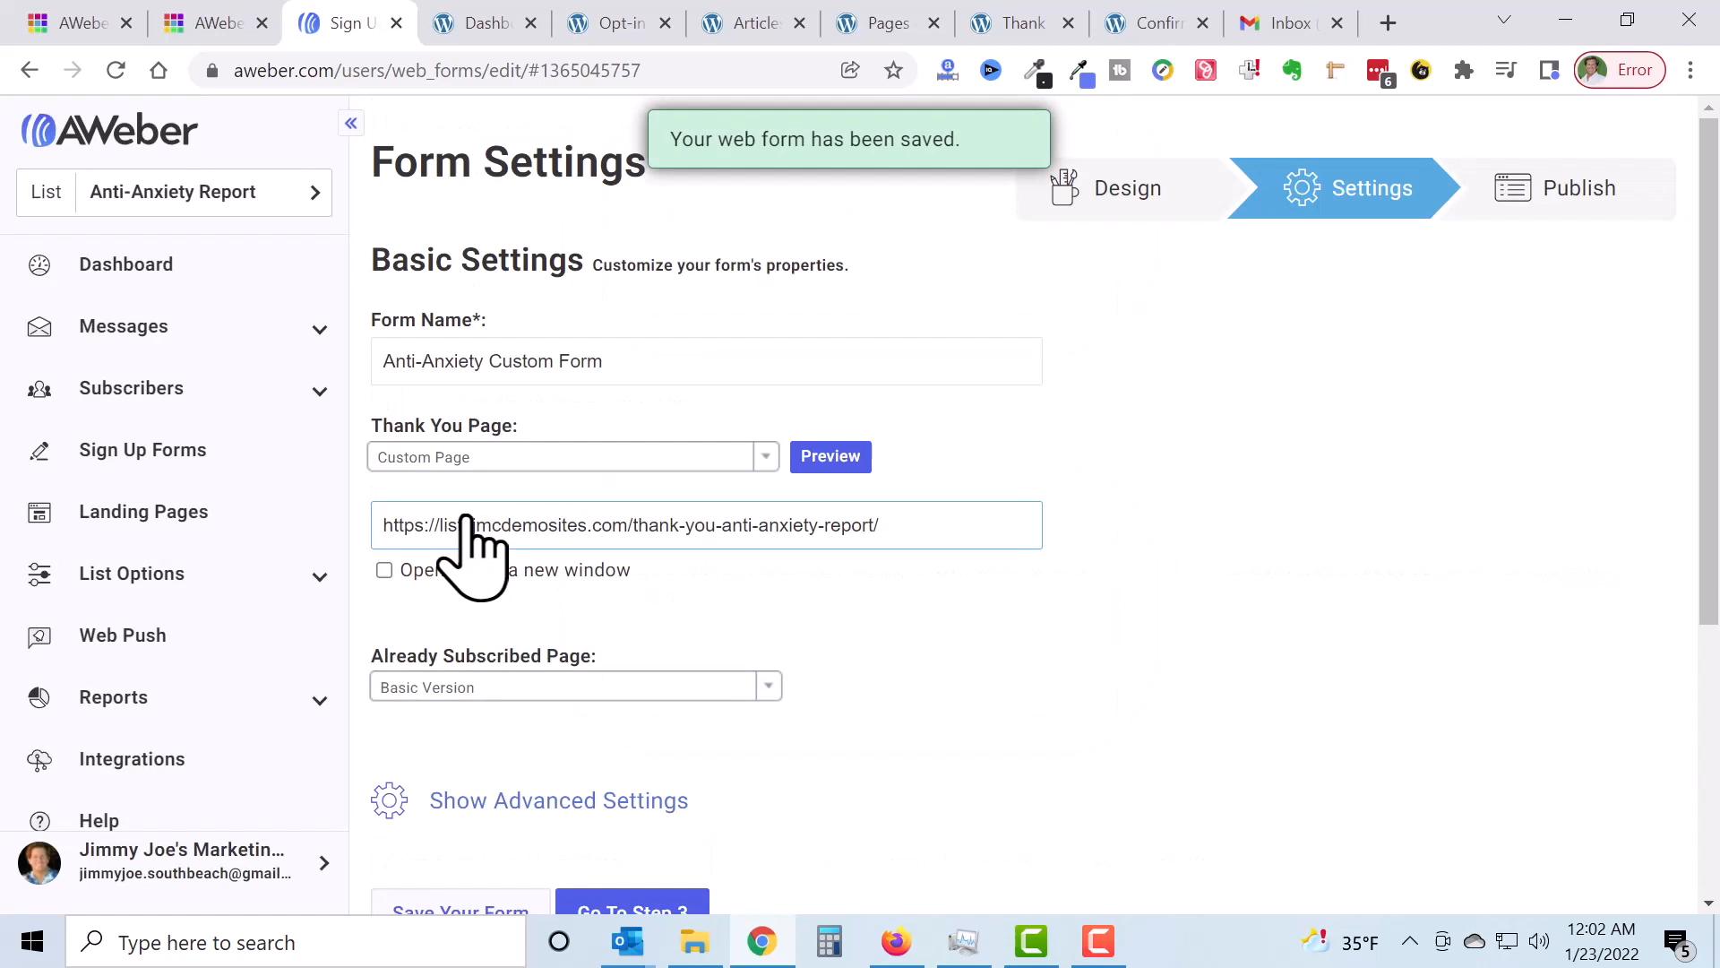
pyautogui.scroll(-1, 1102, 434)
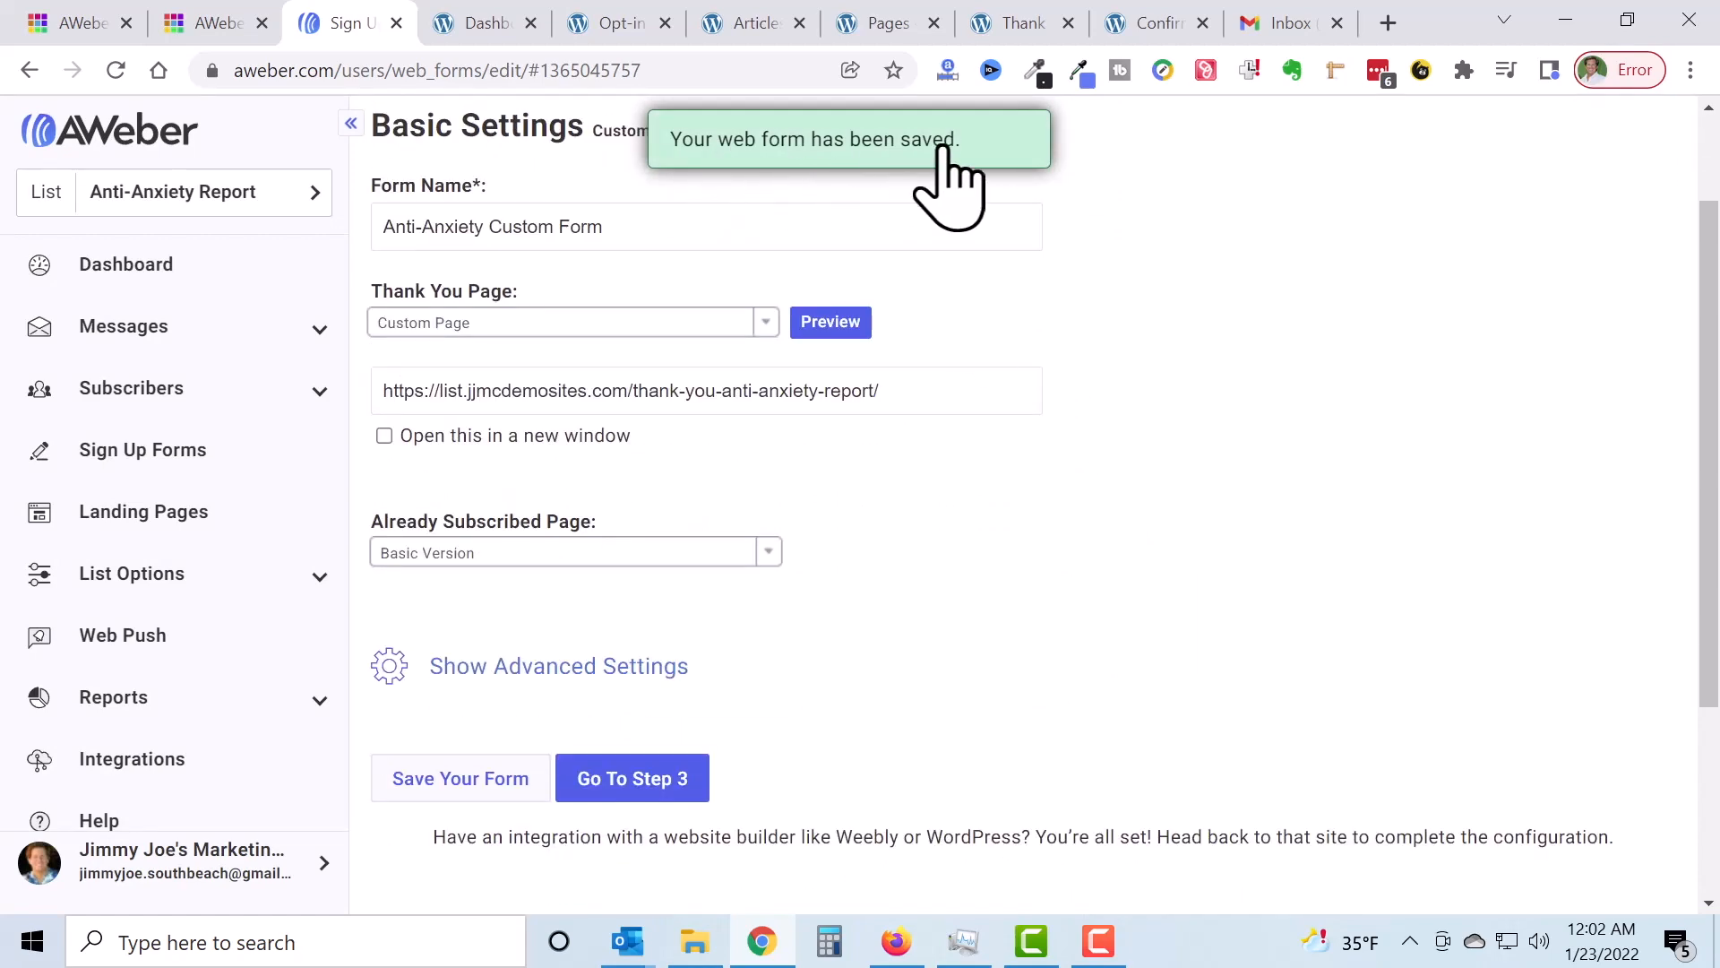
pyautogui.scroll(-3, 1125, 530)
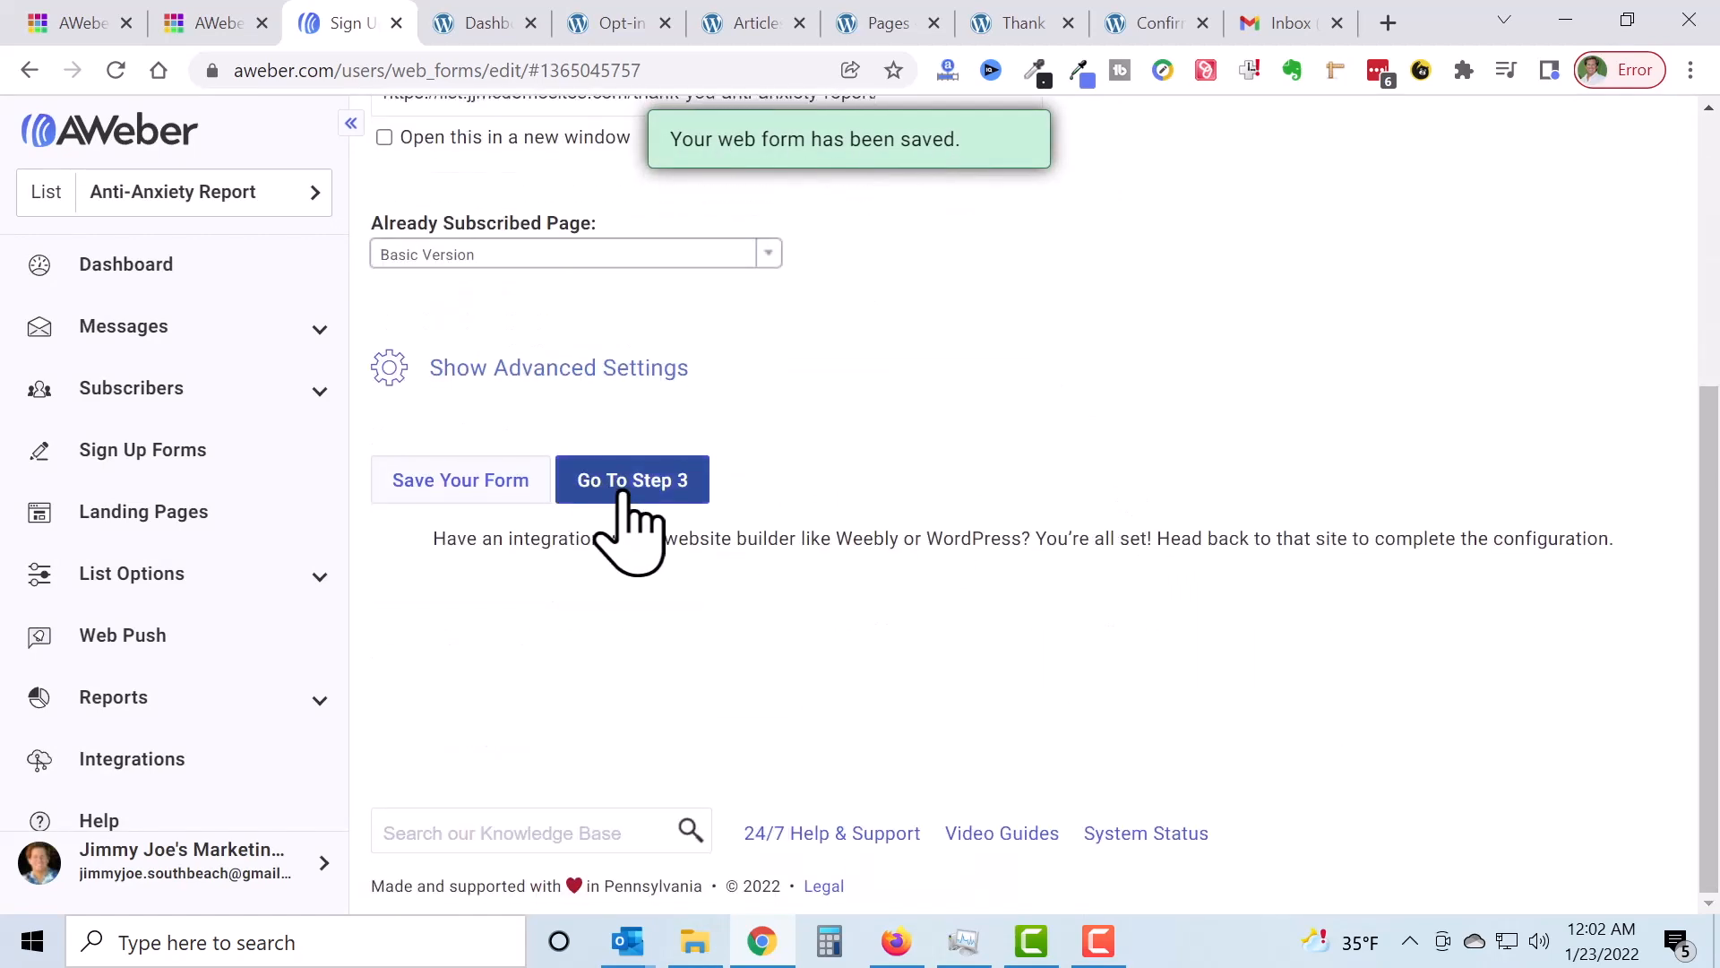
pyautogui.click(630, 484)
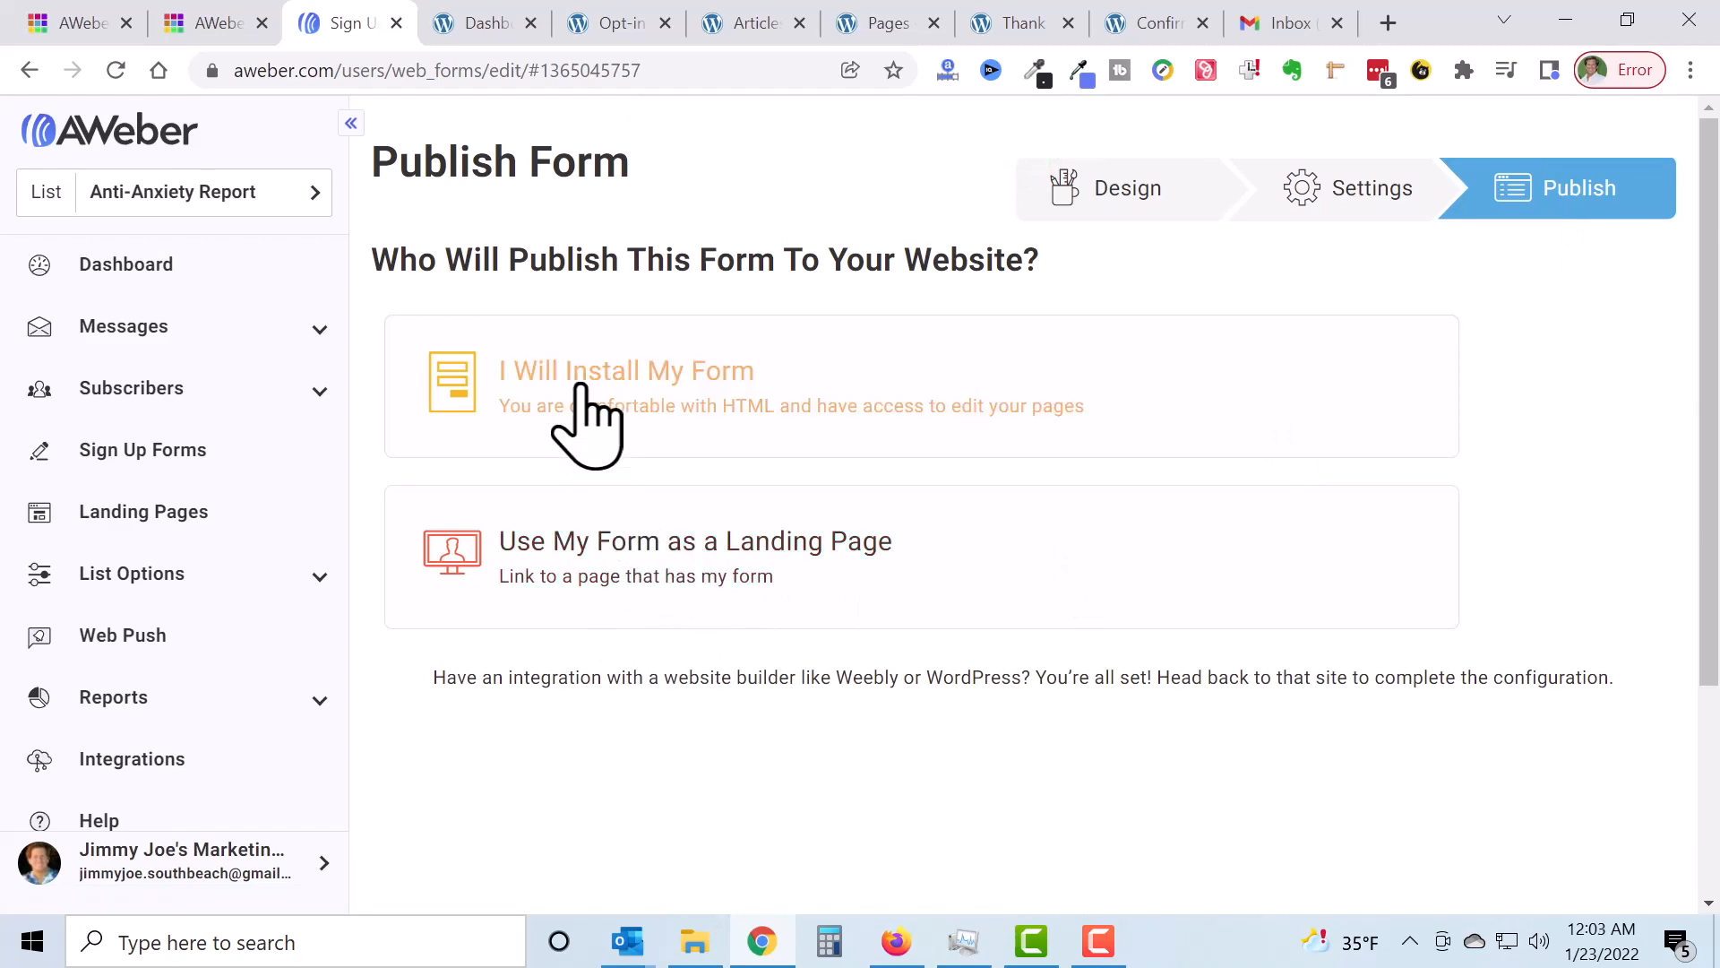
# Step: Choose 'I Will Install My Form' and view the Raw HTML Version of the code
pyautogui.click(580, 388)
pyautogui.scroll(-3, 614, 403)
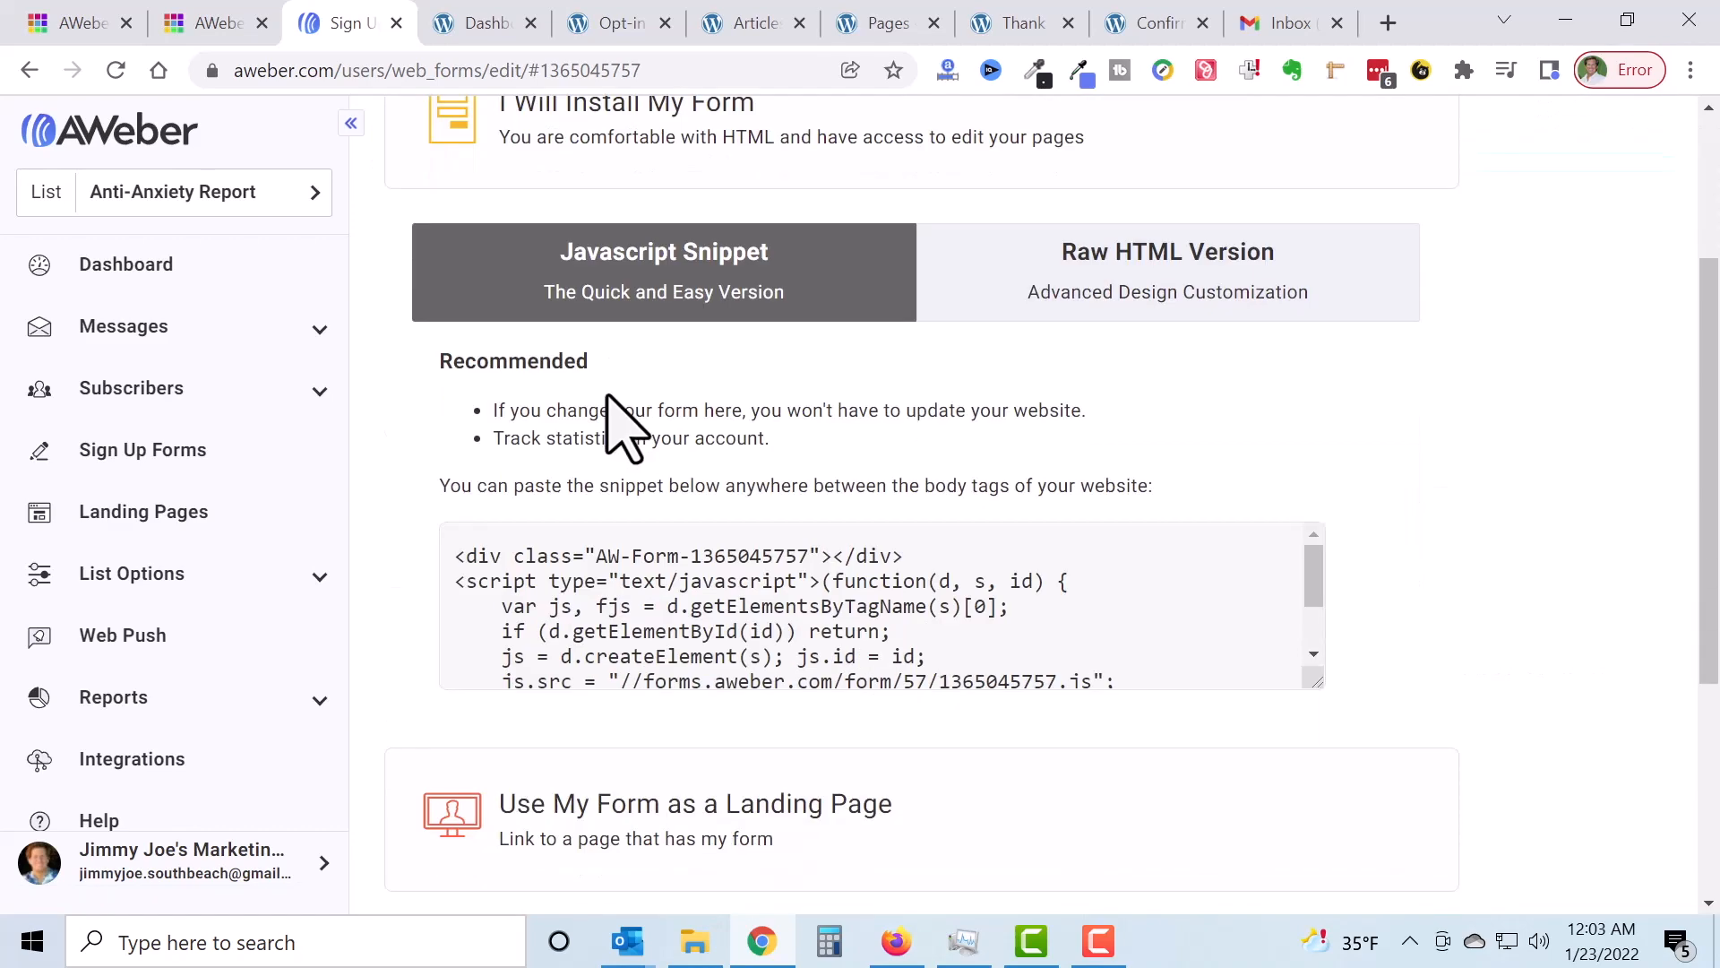
pyautogui.click(1286, 296)
pyautogui.scroll(-3, 1340, 510)
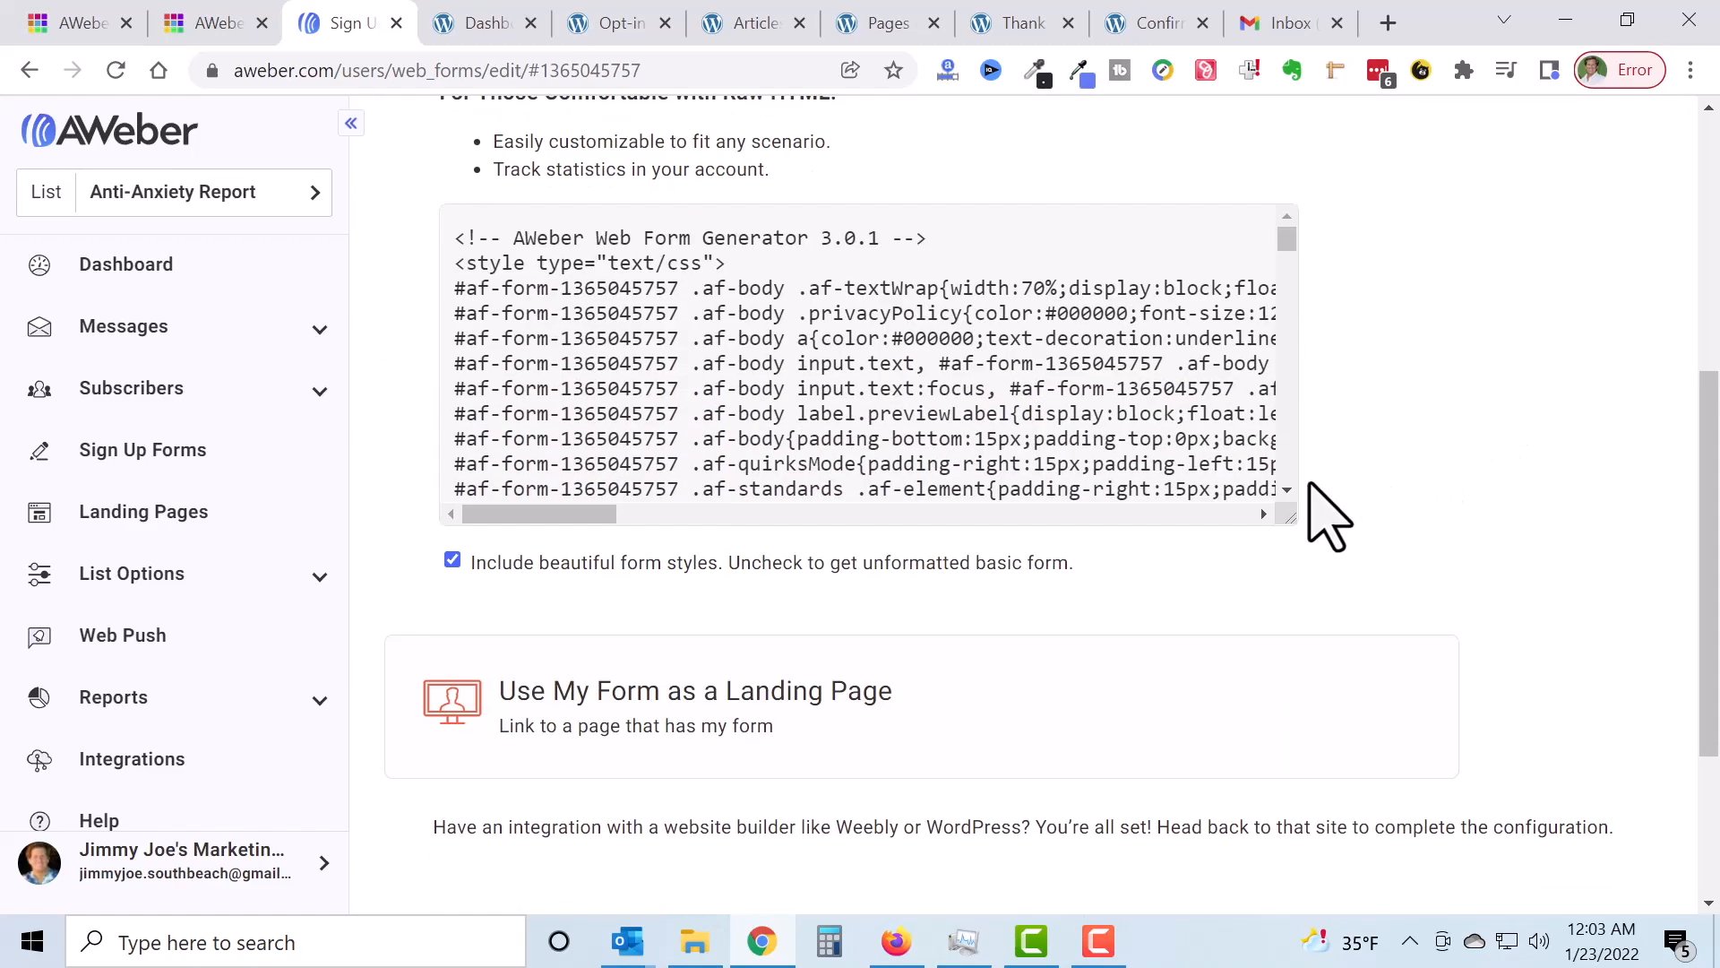
pyautogui.moveTo(1284, 519); pyautogui.dragTo(1344, 775)
pyautogui.scroll(-10, 1049, 403)
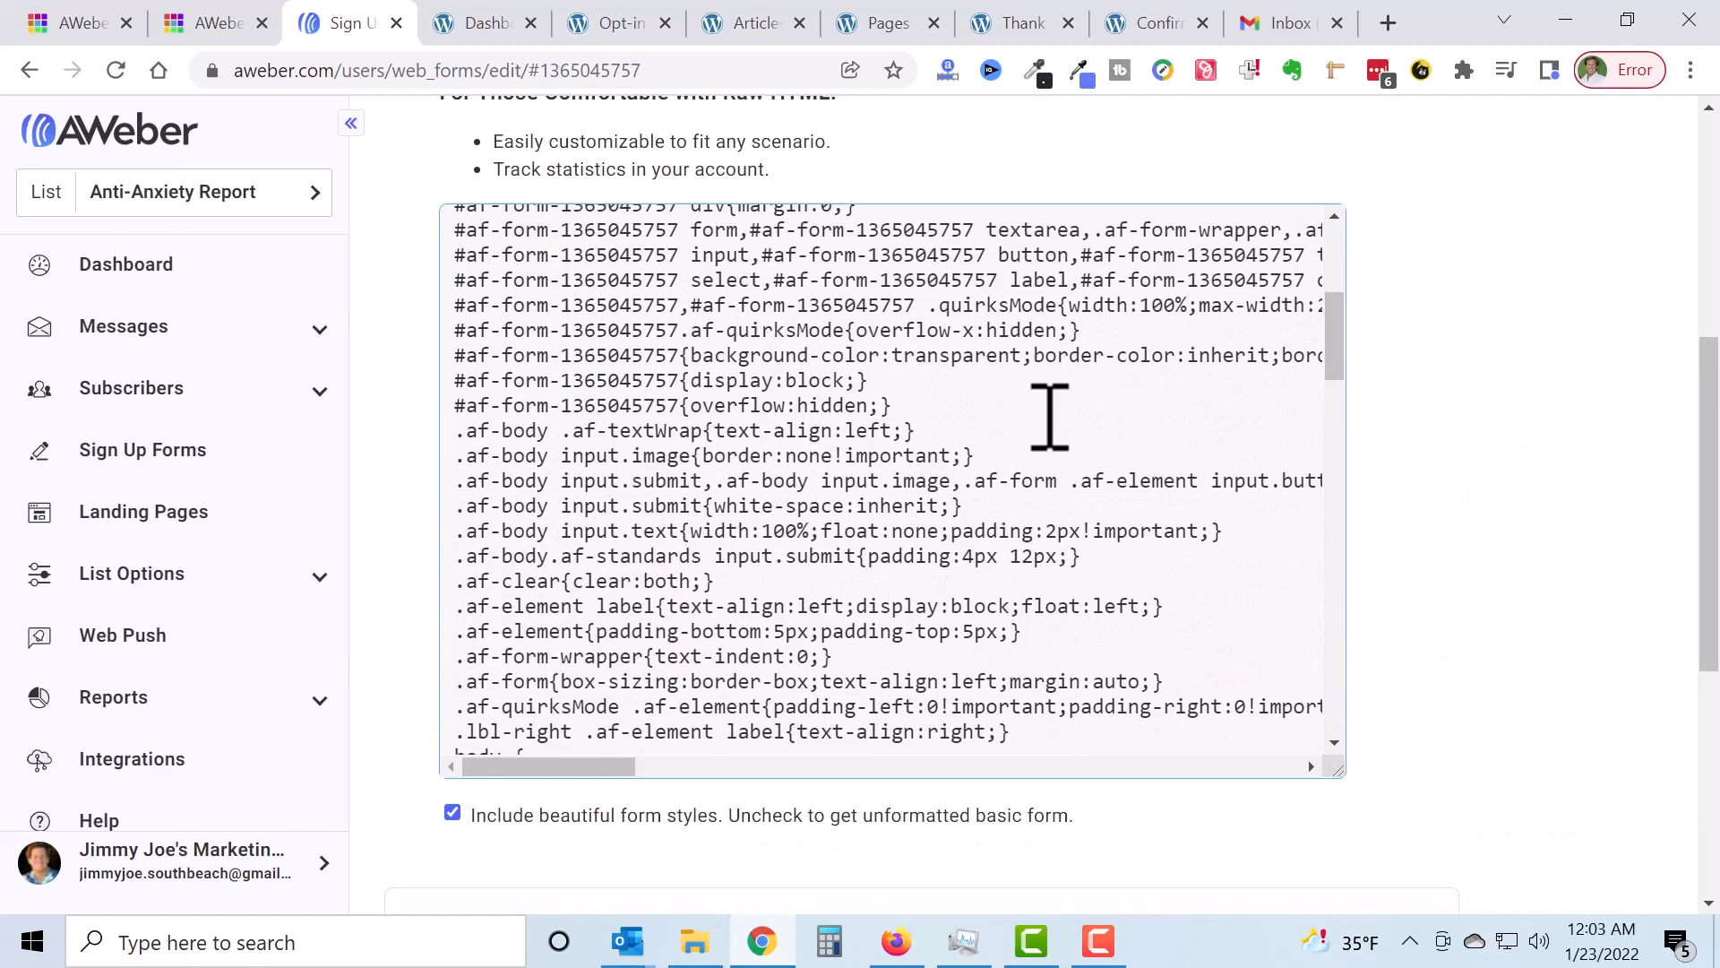
pyautogui.scroll(-10, 1078, 436)
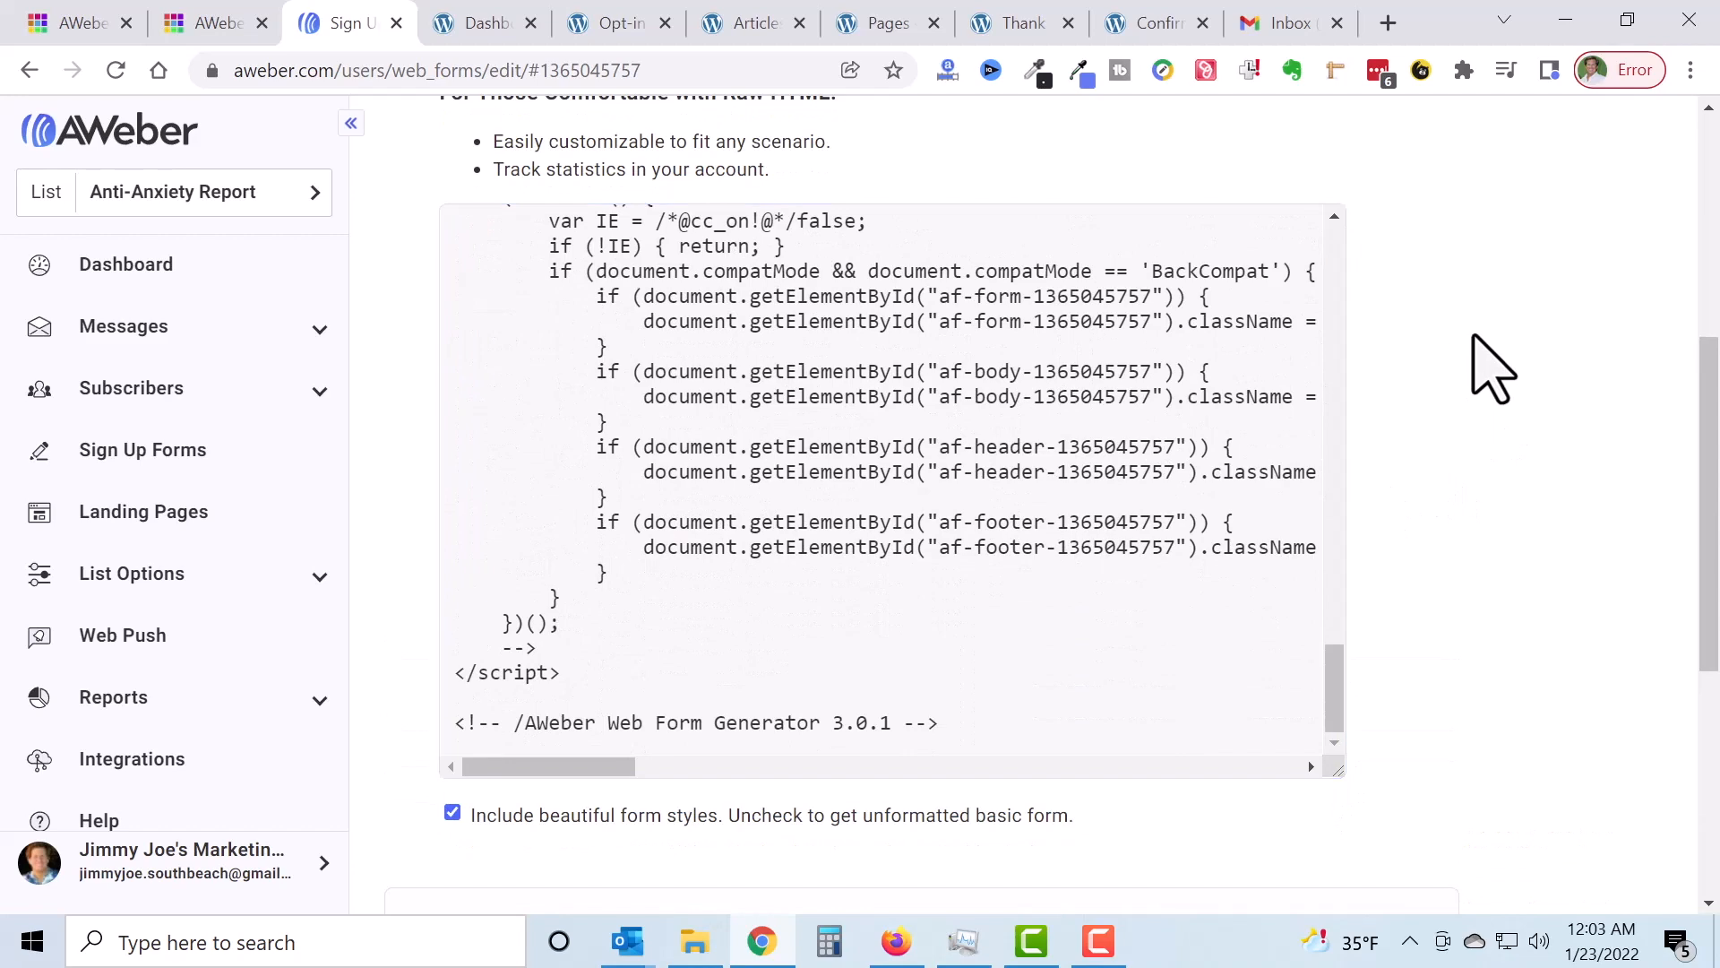
pyautogui.scroll(2, 1490, 367)
pyautogui.scroll(5, 1490, 368)
# Step: Switch to the Javascript Snippet, enlarge its box, and select the whole snippet
pyautogui.click(698, 560)
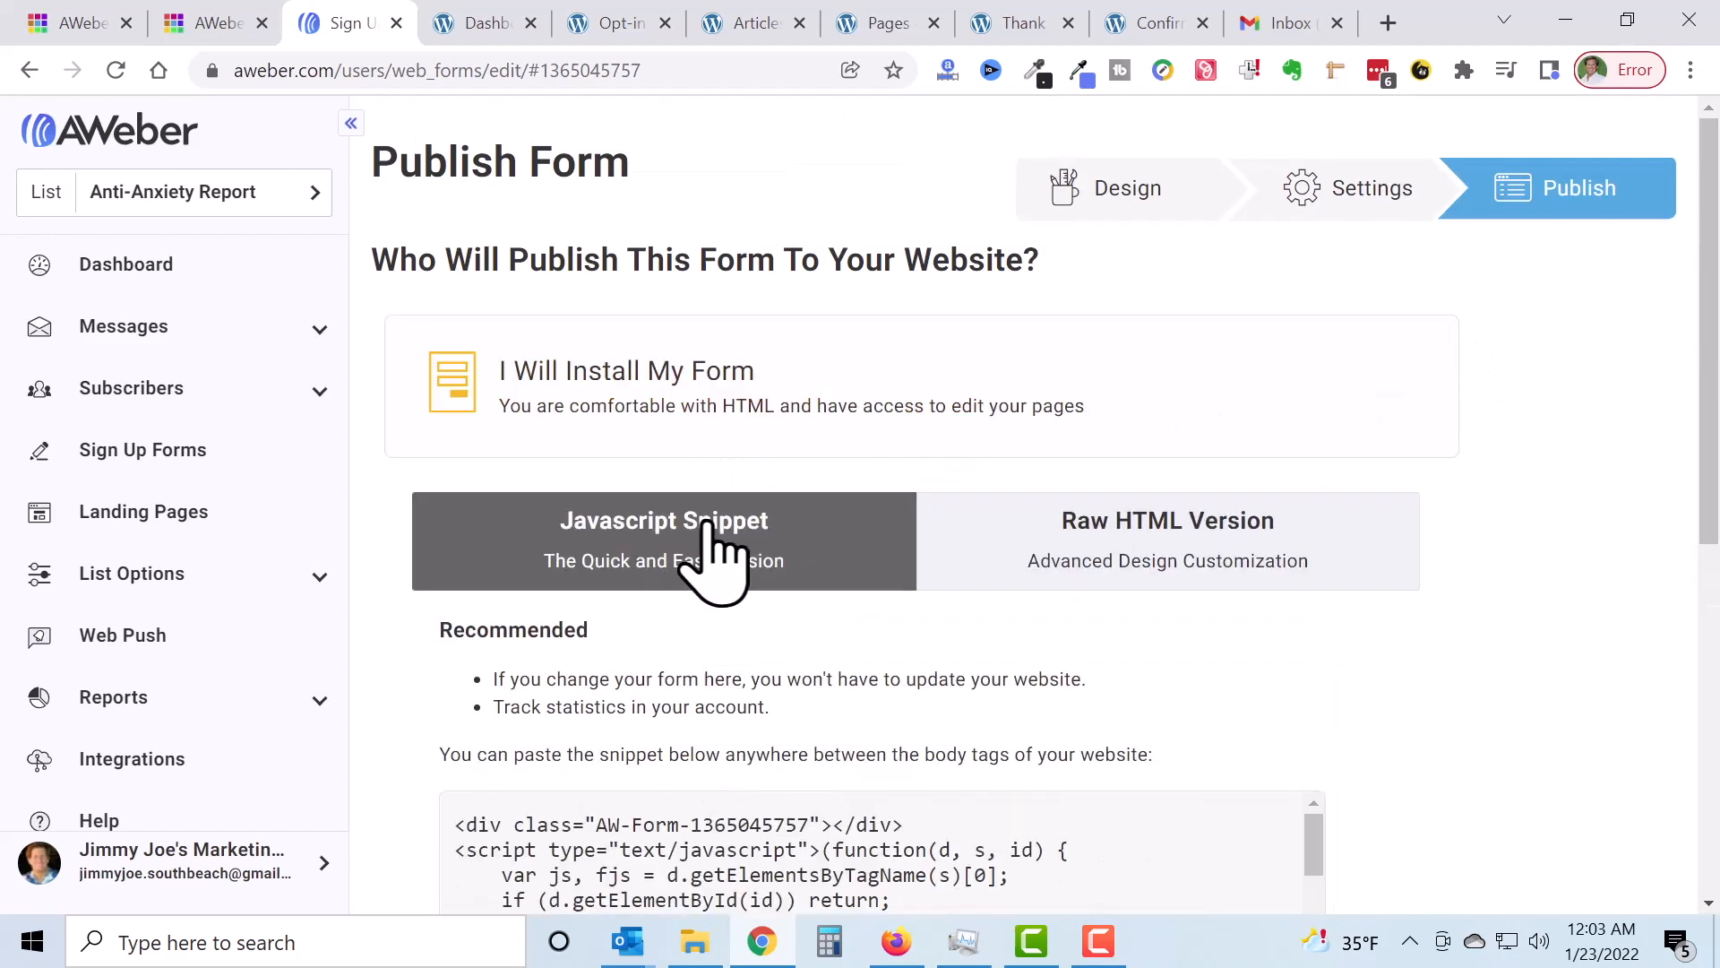
pyautogui.scroll(-1, 1152, 460)
pyautogui.scroll(-5, 1497, 364)
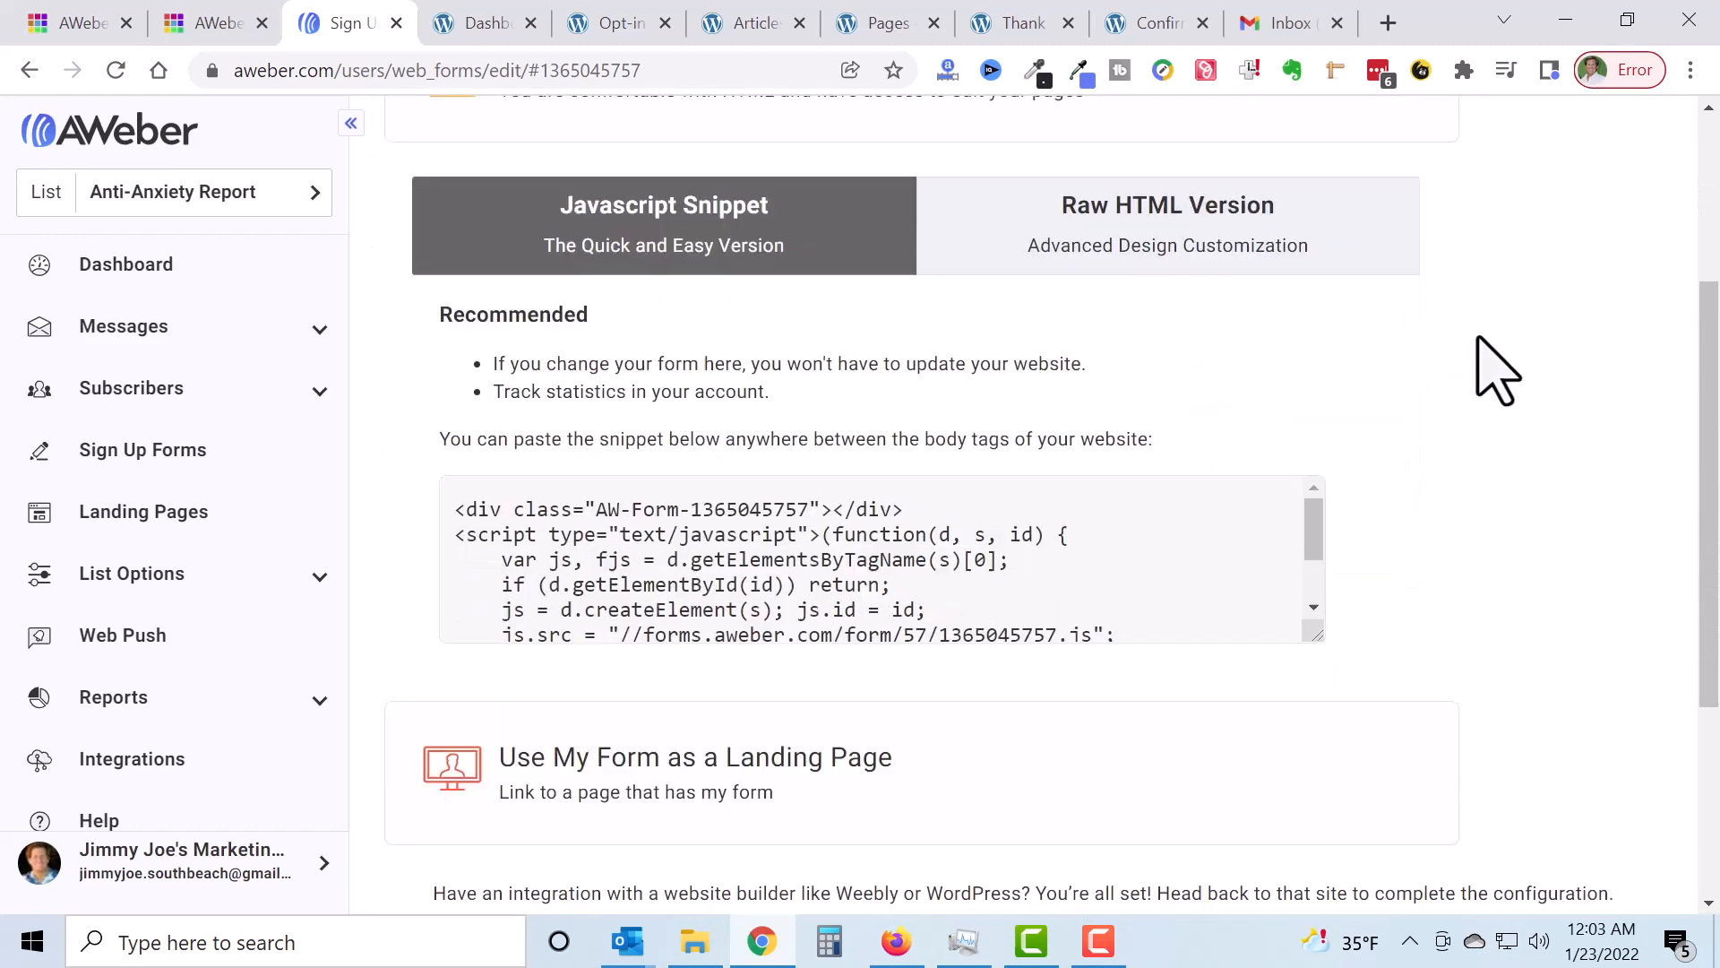
pyautogui.moveTo(1310, 409); pyautogui.dragTo(1442, 636)
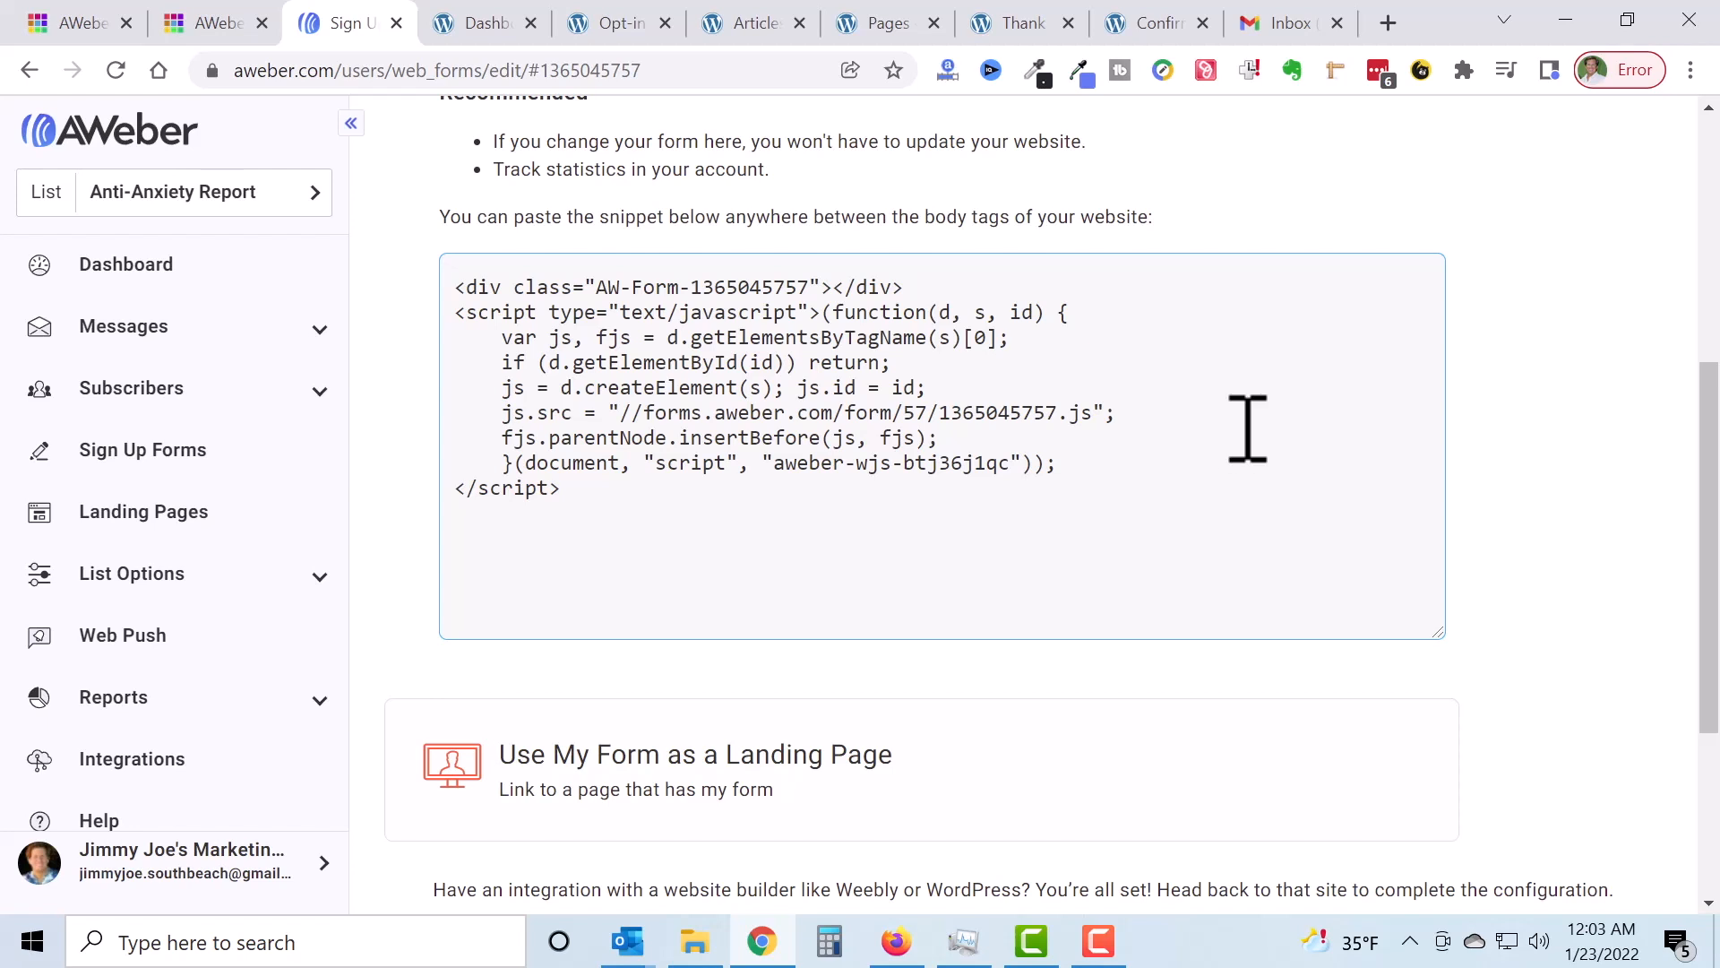
pyautogui.click(663, 381)
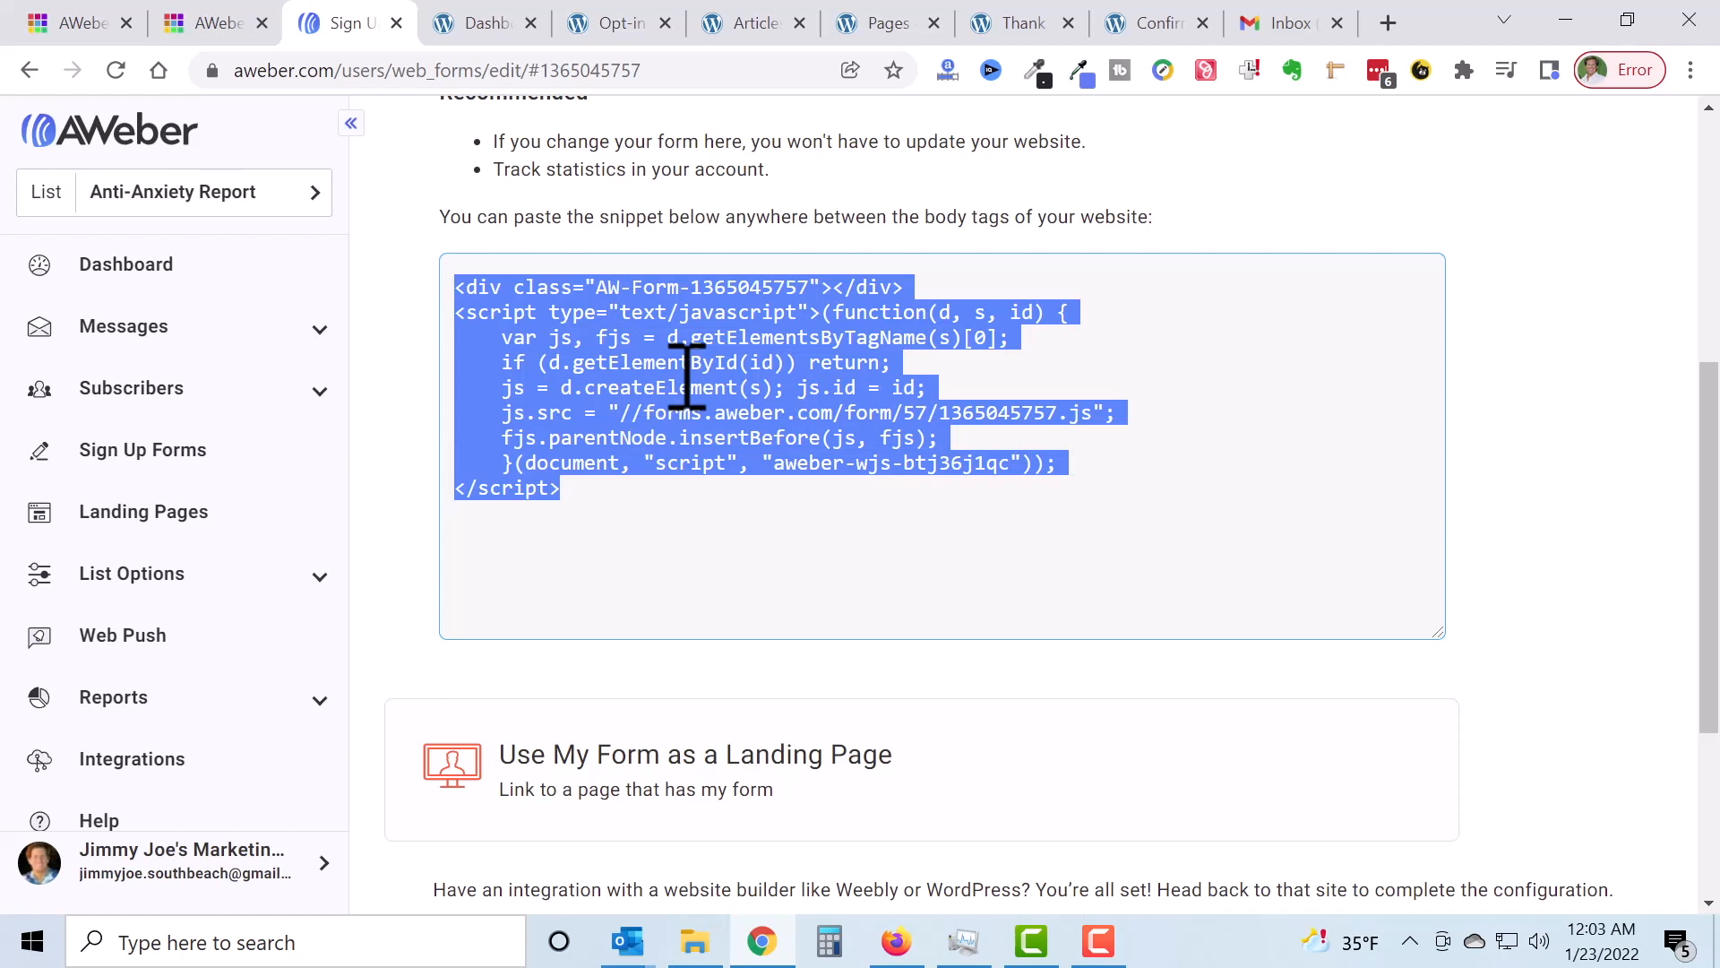
pyautogui.click(1574, 291)
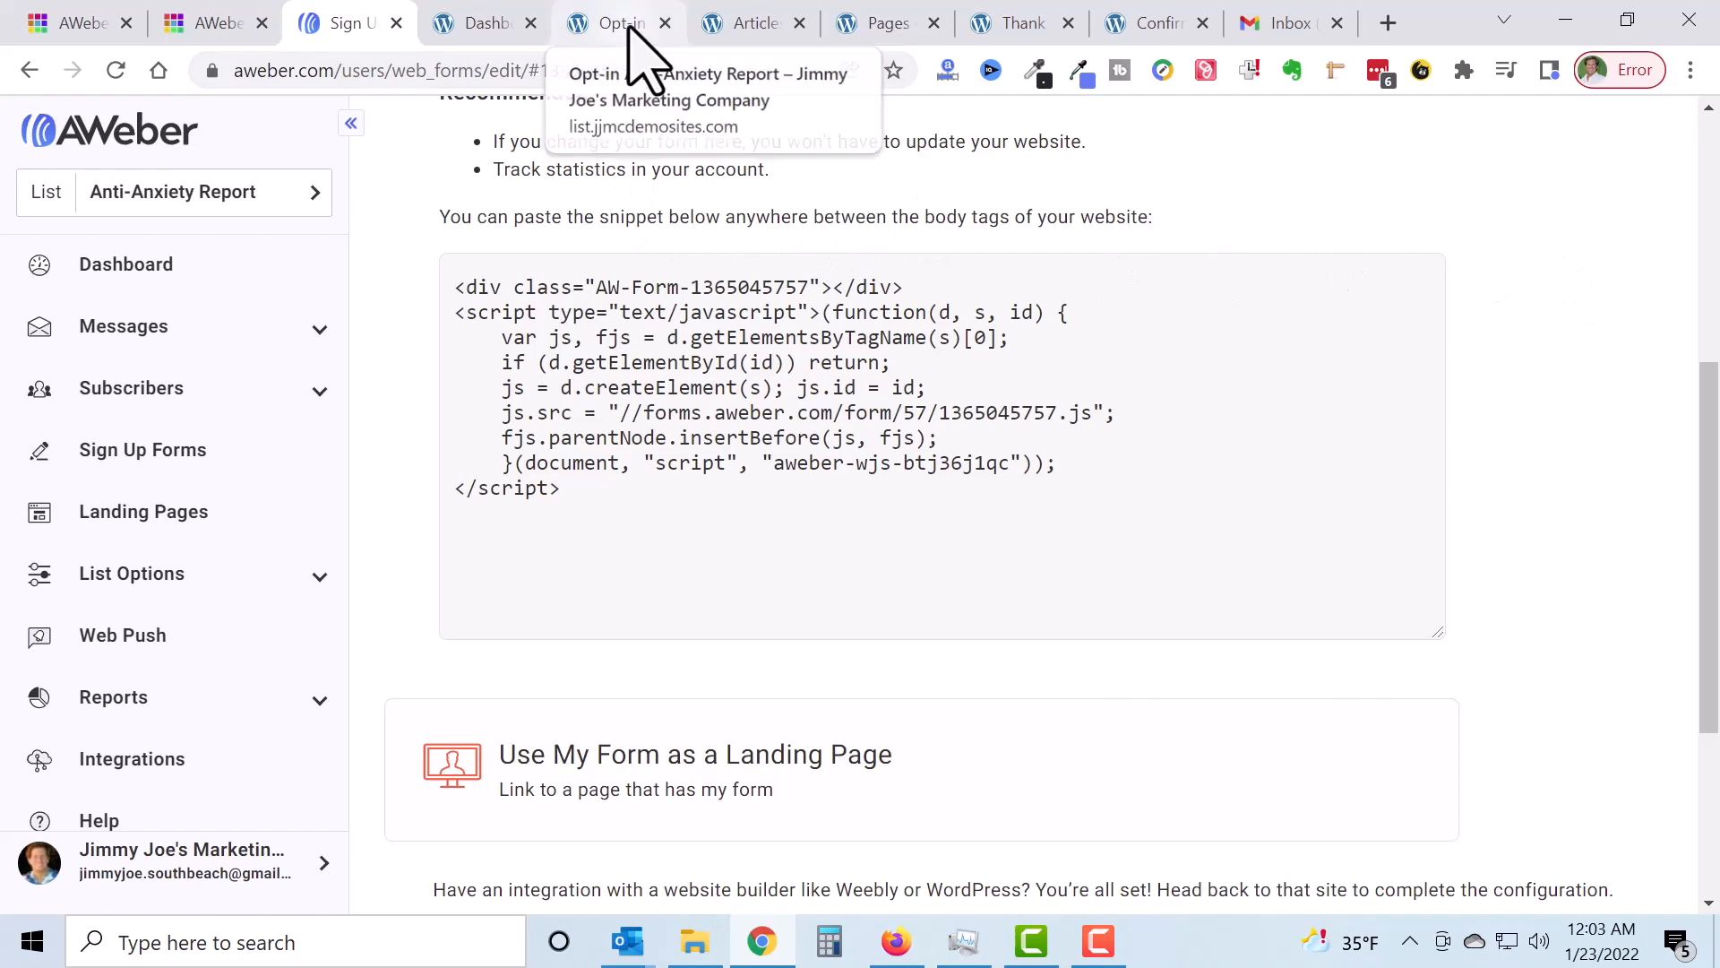
pyautogui.scroll(5, 1460, 442)
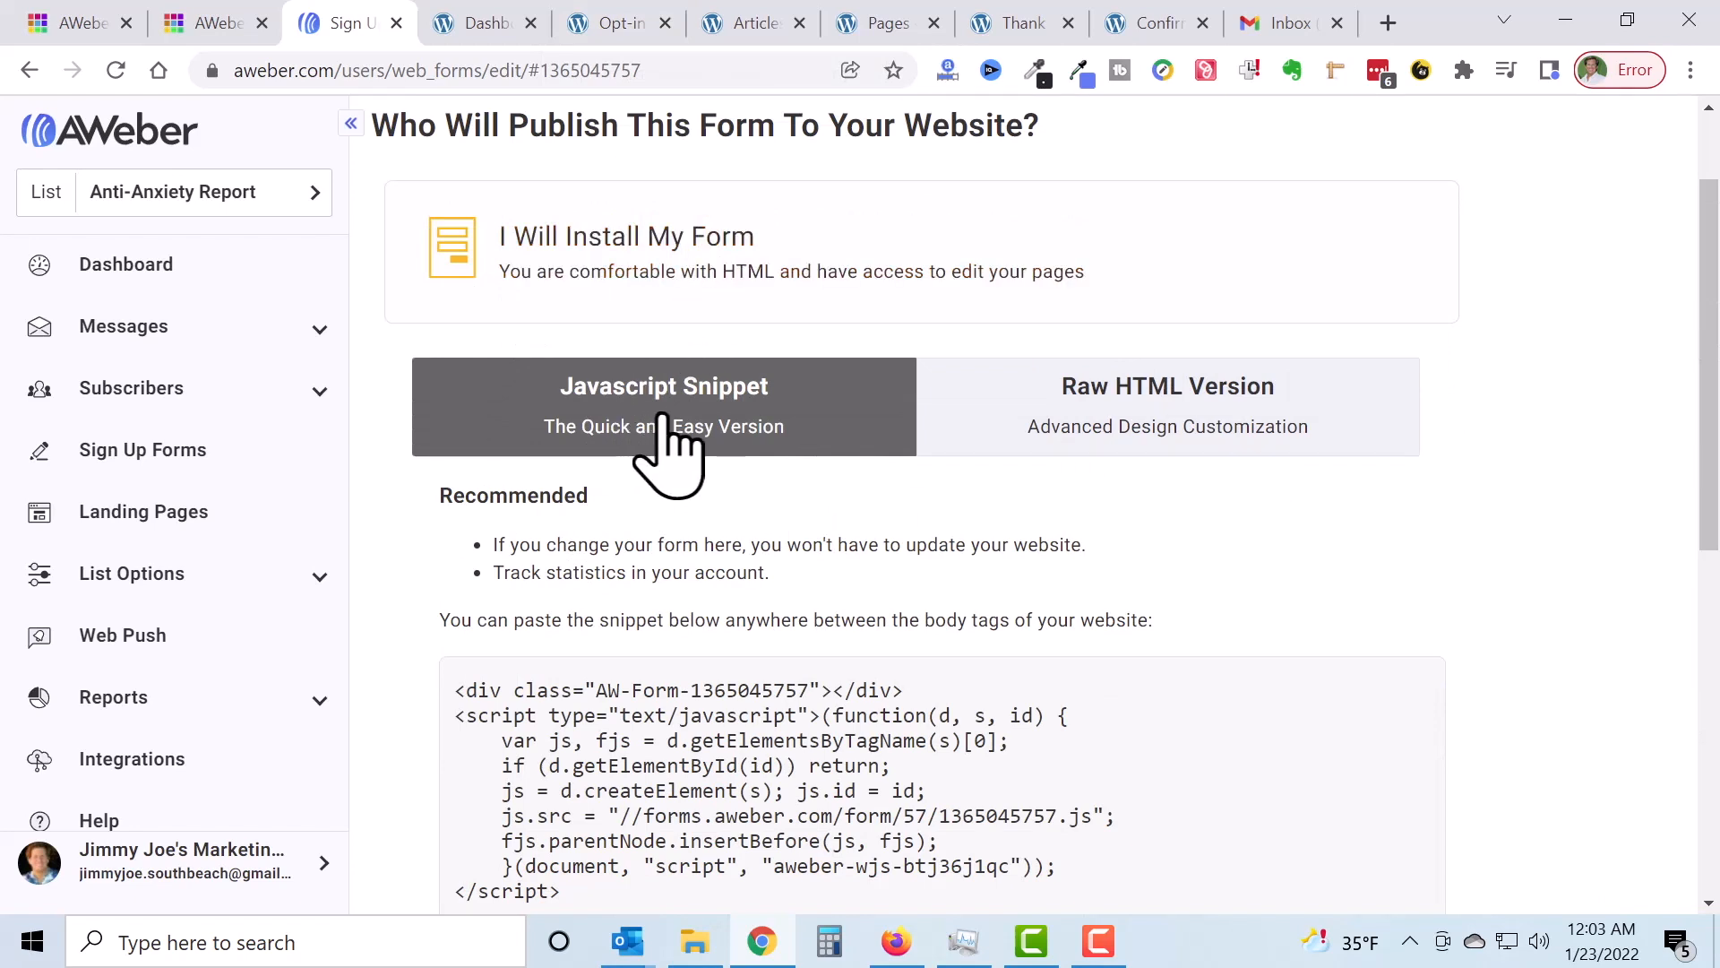
pyautogui.click(630, 27)
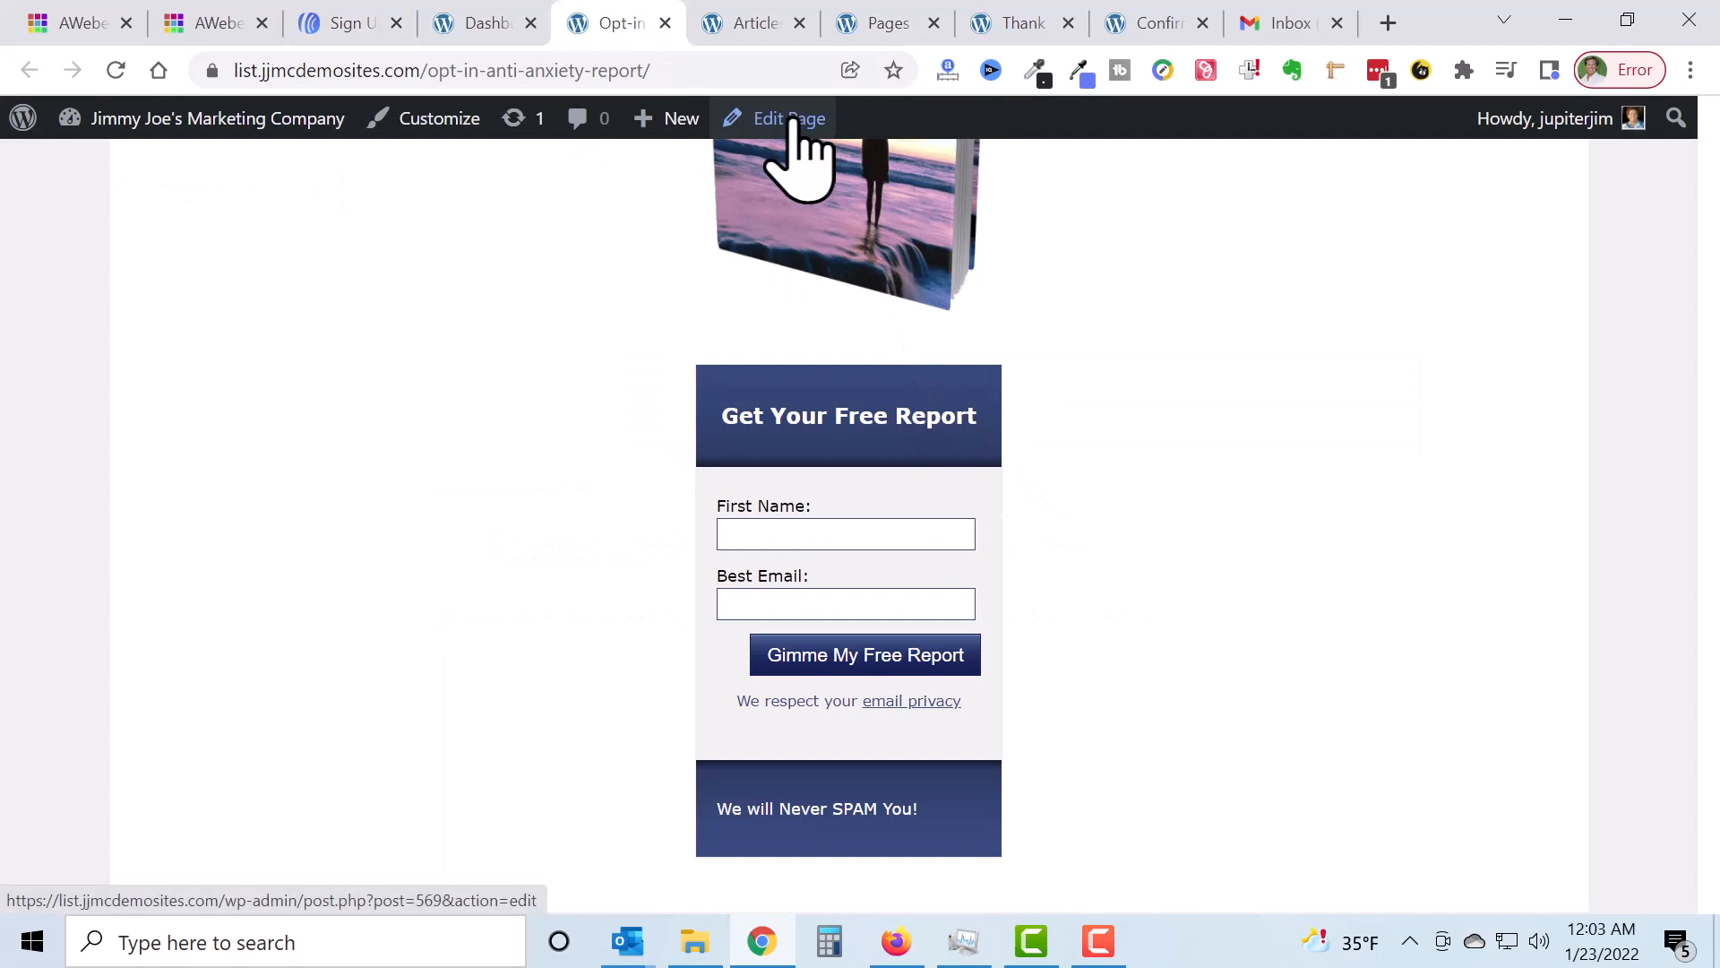
pyautogui.scroll(7, 1171, 499)
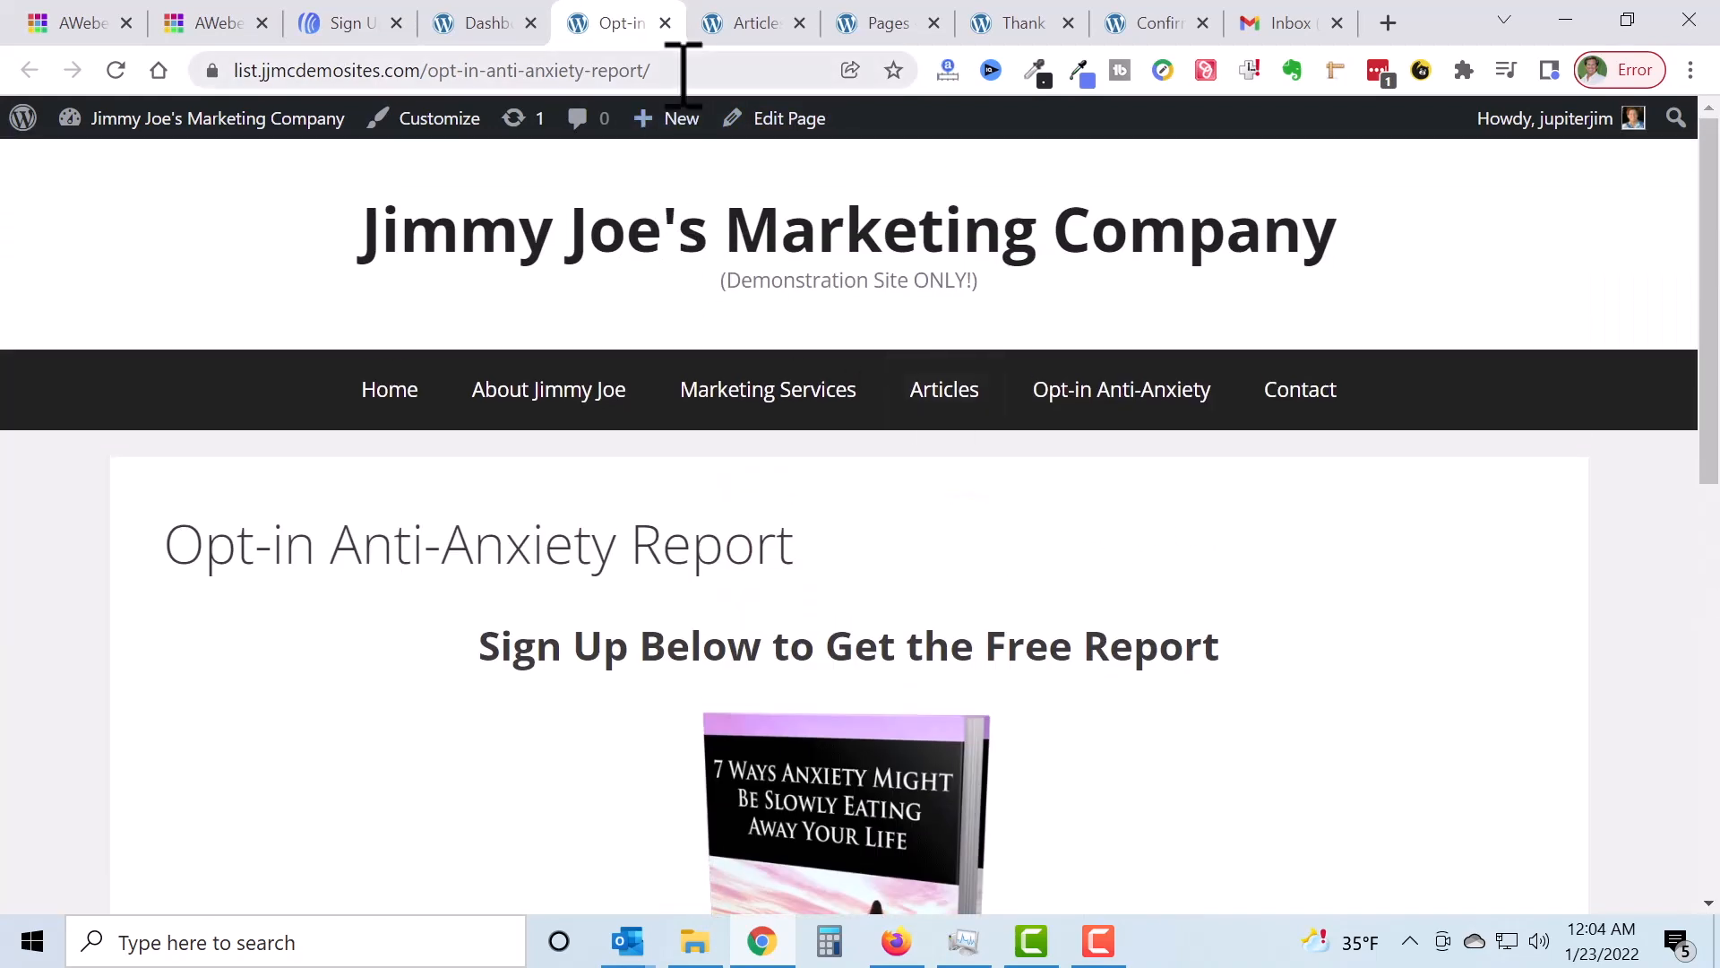
pyautogui.click(684, 71)
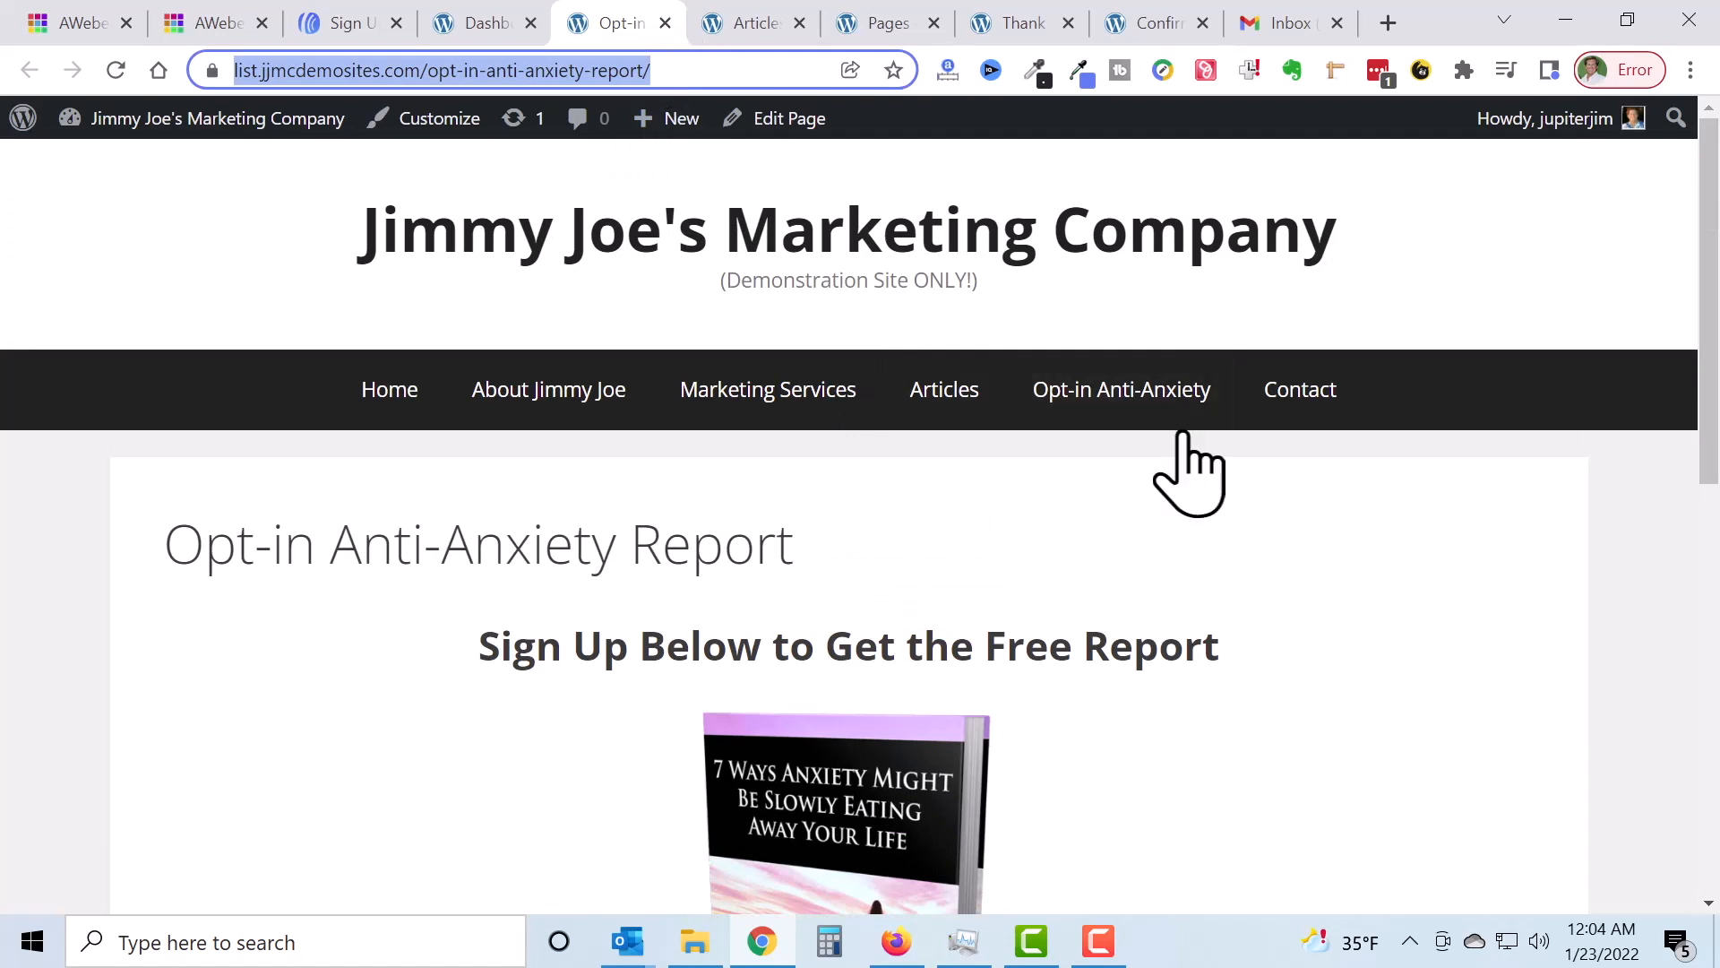
pyautogui.scroll(-3, 1173, 430)
pyautogui.scroll(-6, 1171, 427)
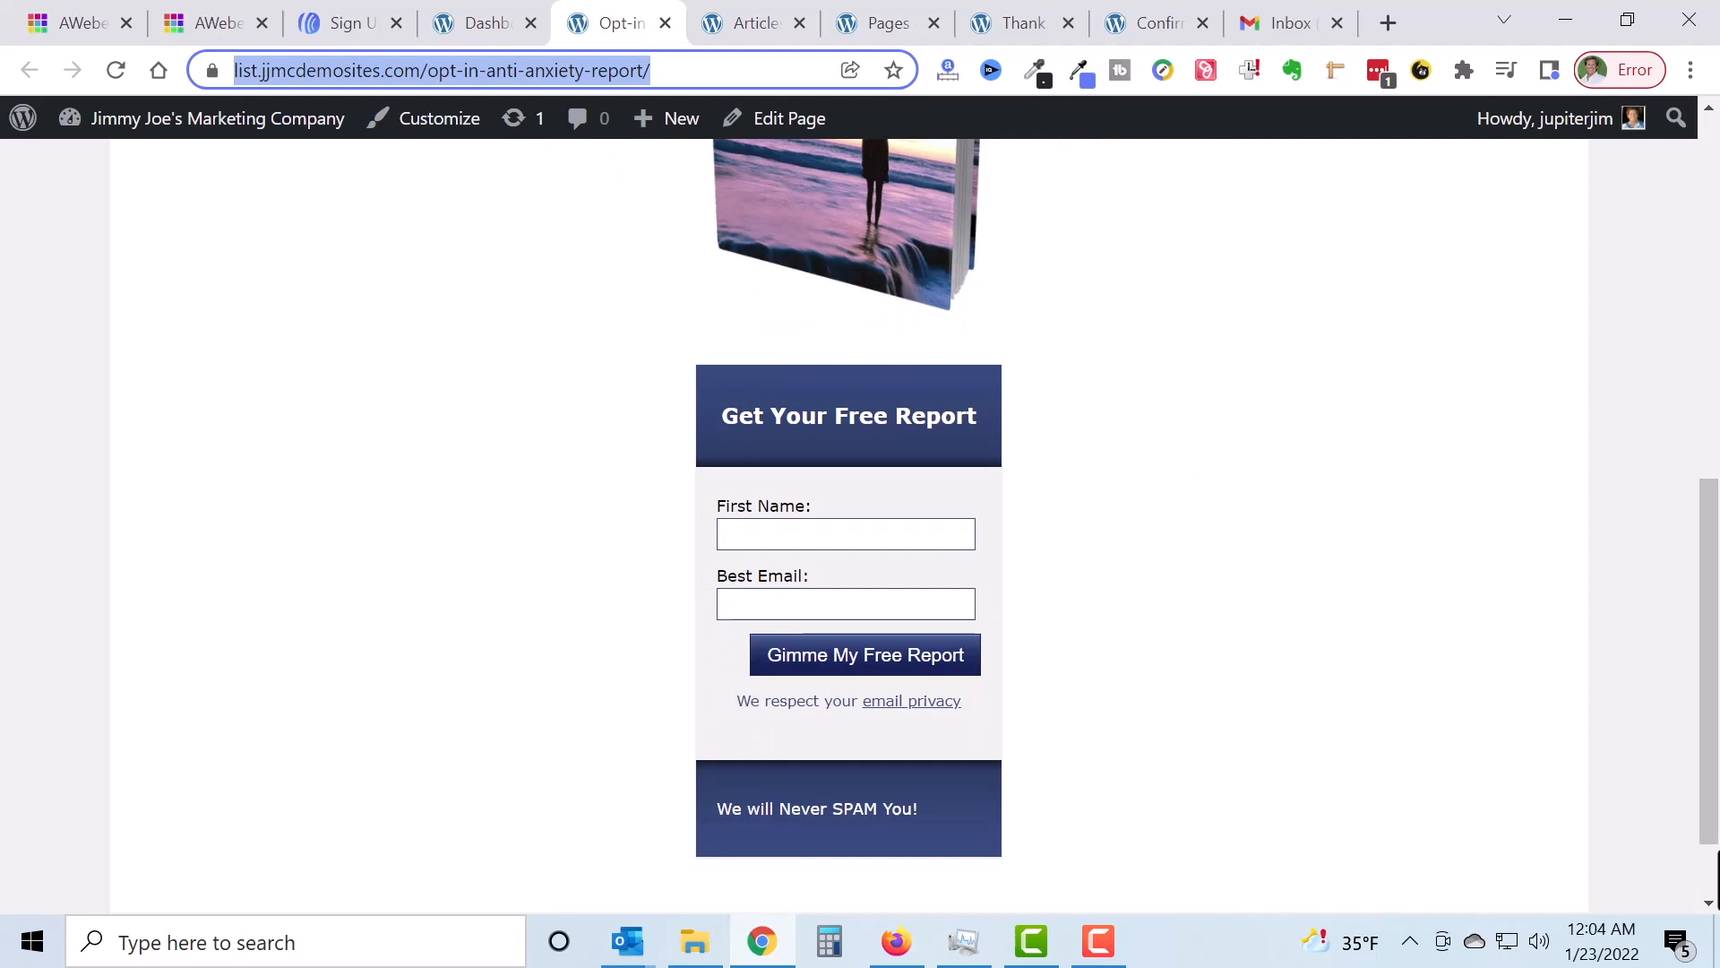
# Step: Remove the old AWeber form code block under the ebook cover
pyautogui.click(771, 119)
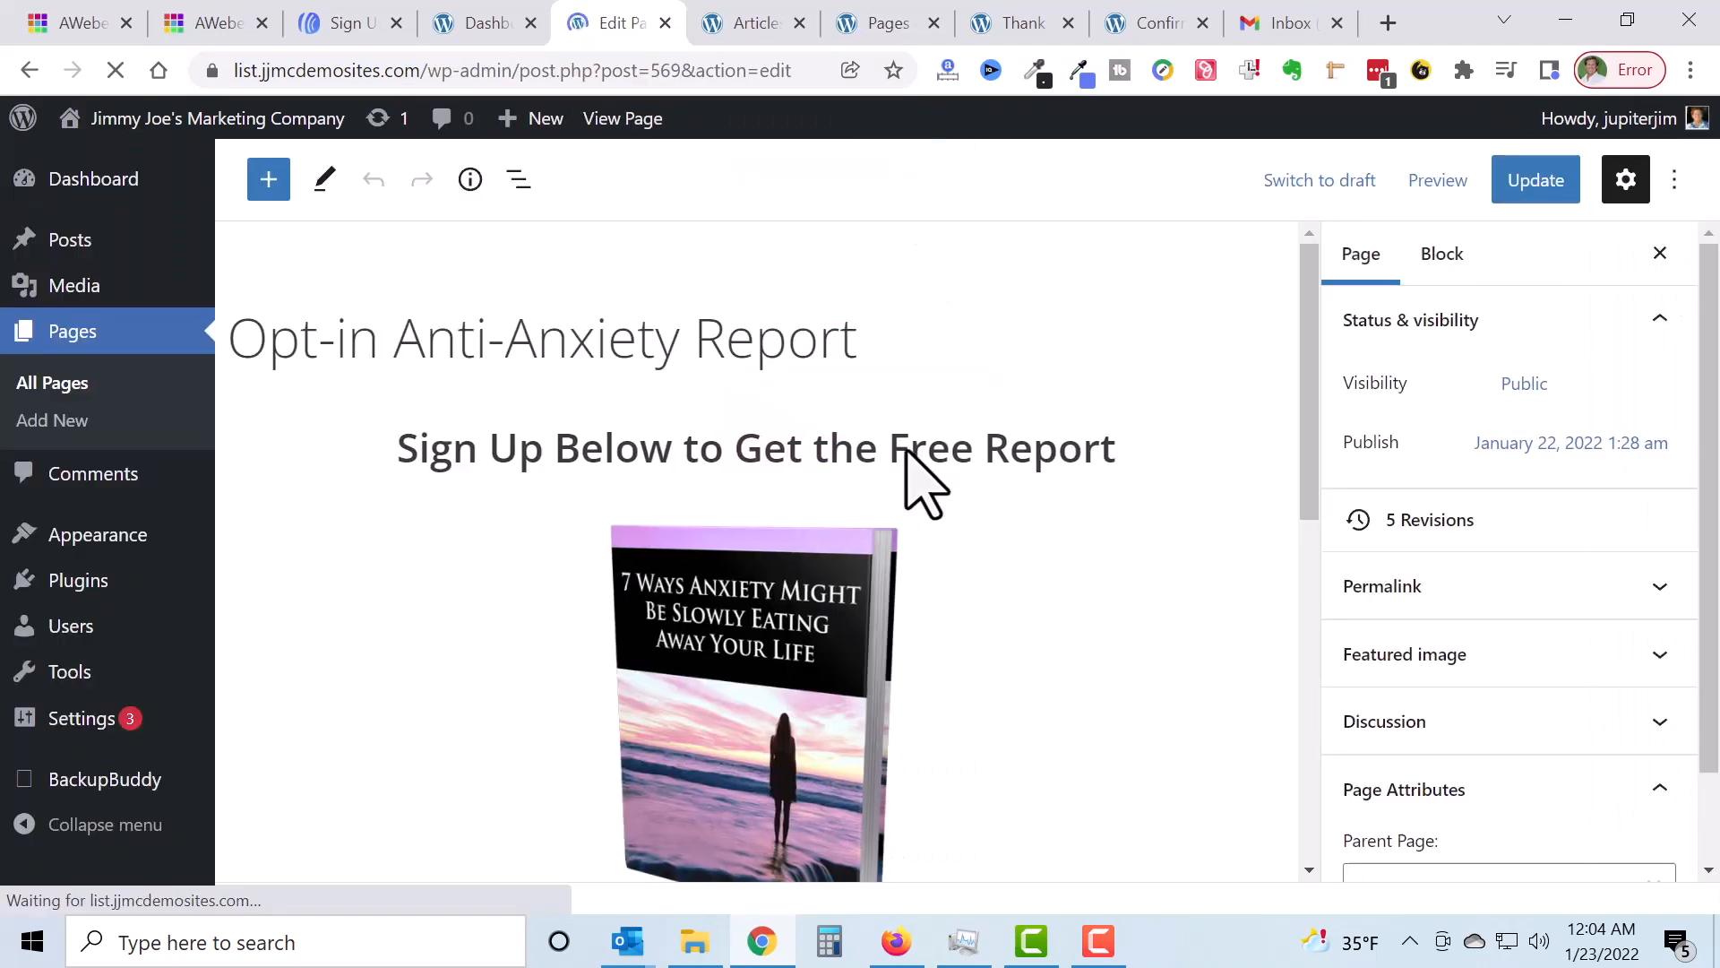
pyautogui.scroll(-5, 921, 480)
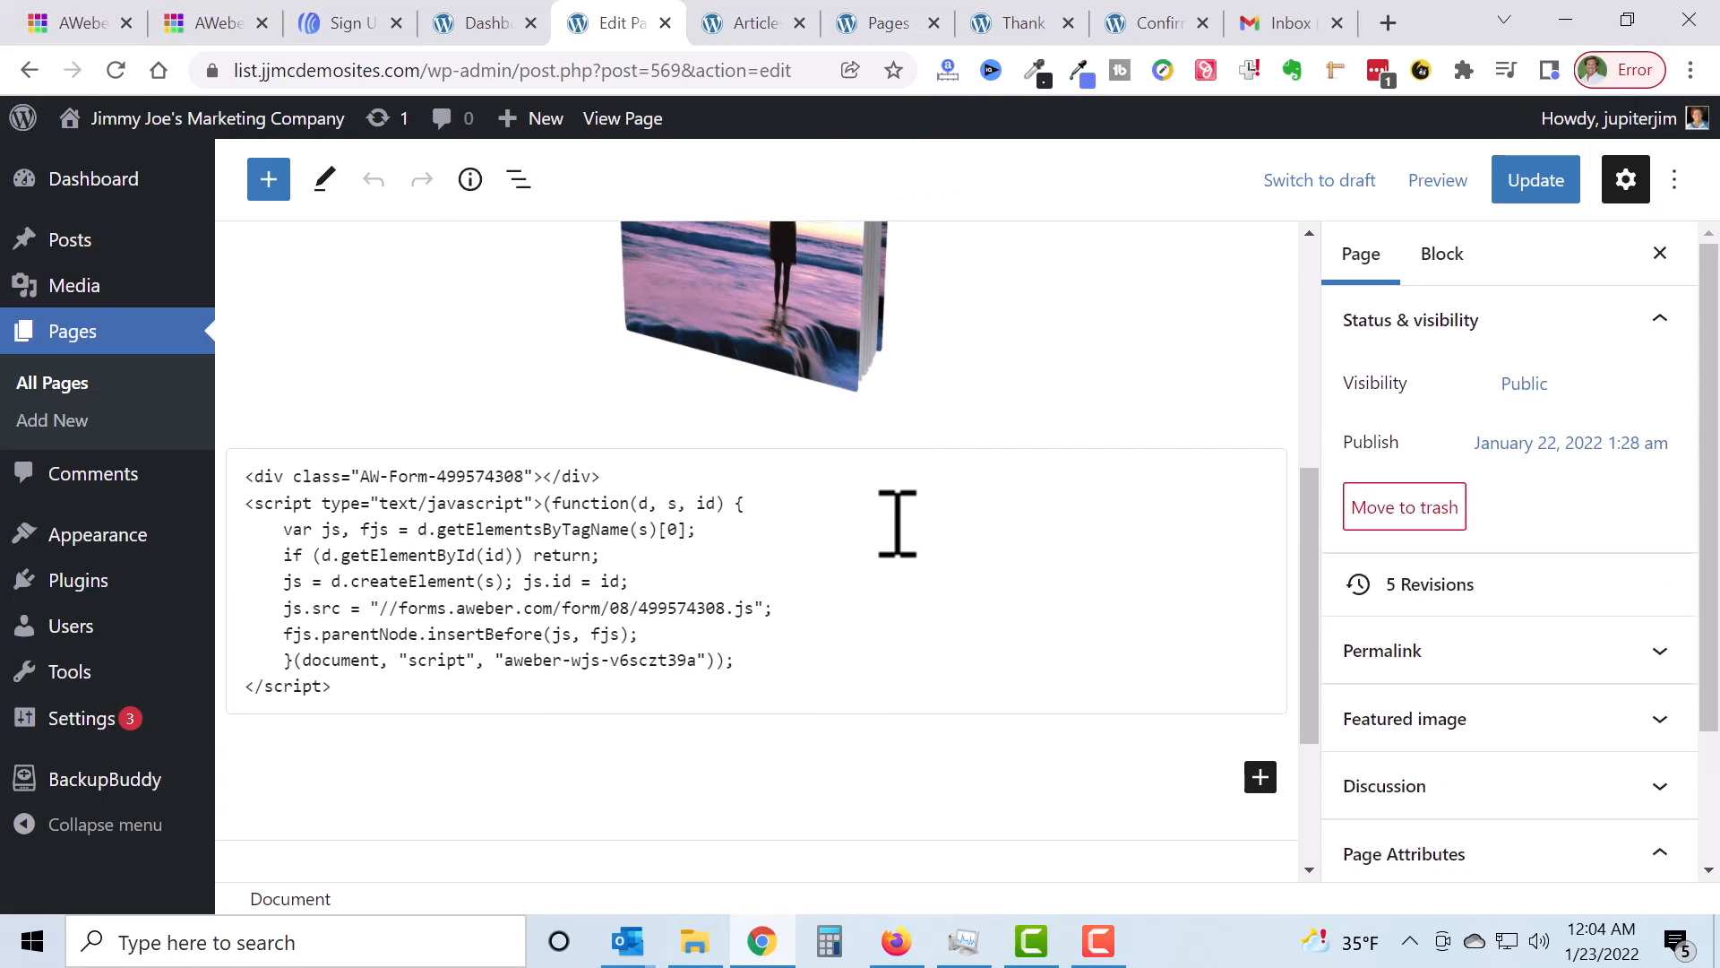
pyautogui.click(898, 527)
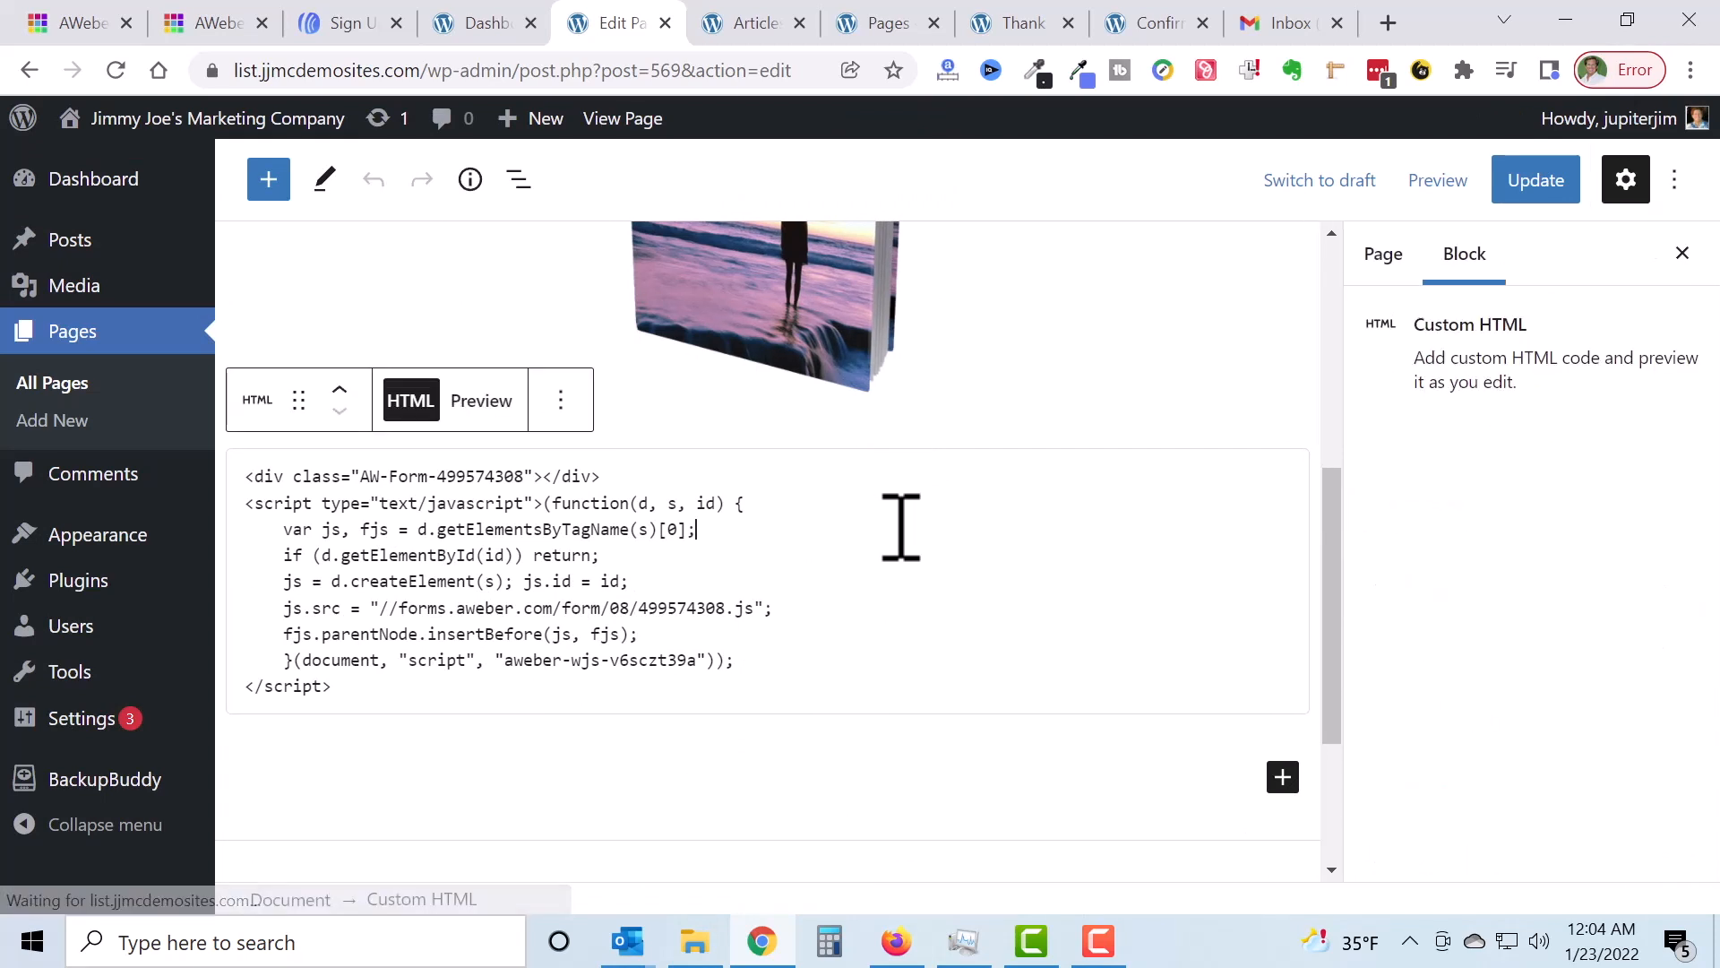
pyautogui.click(560, 400)
pyautogui.scroll(-2, 657, 806)
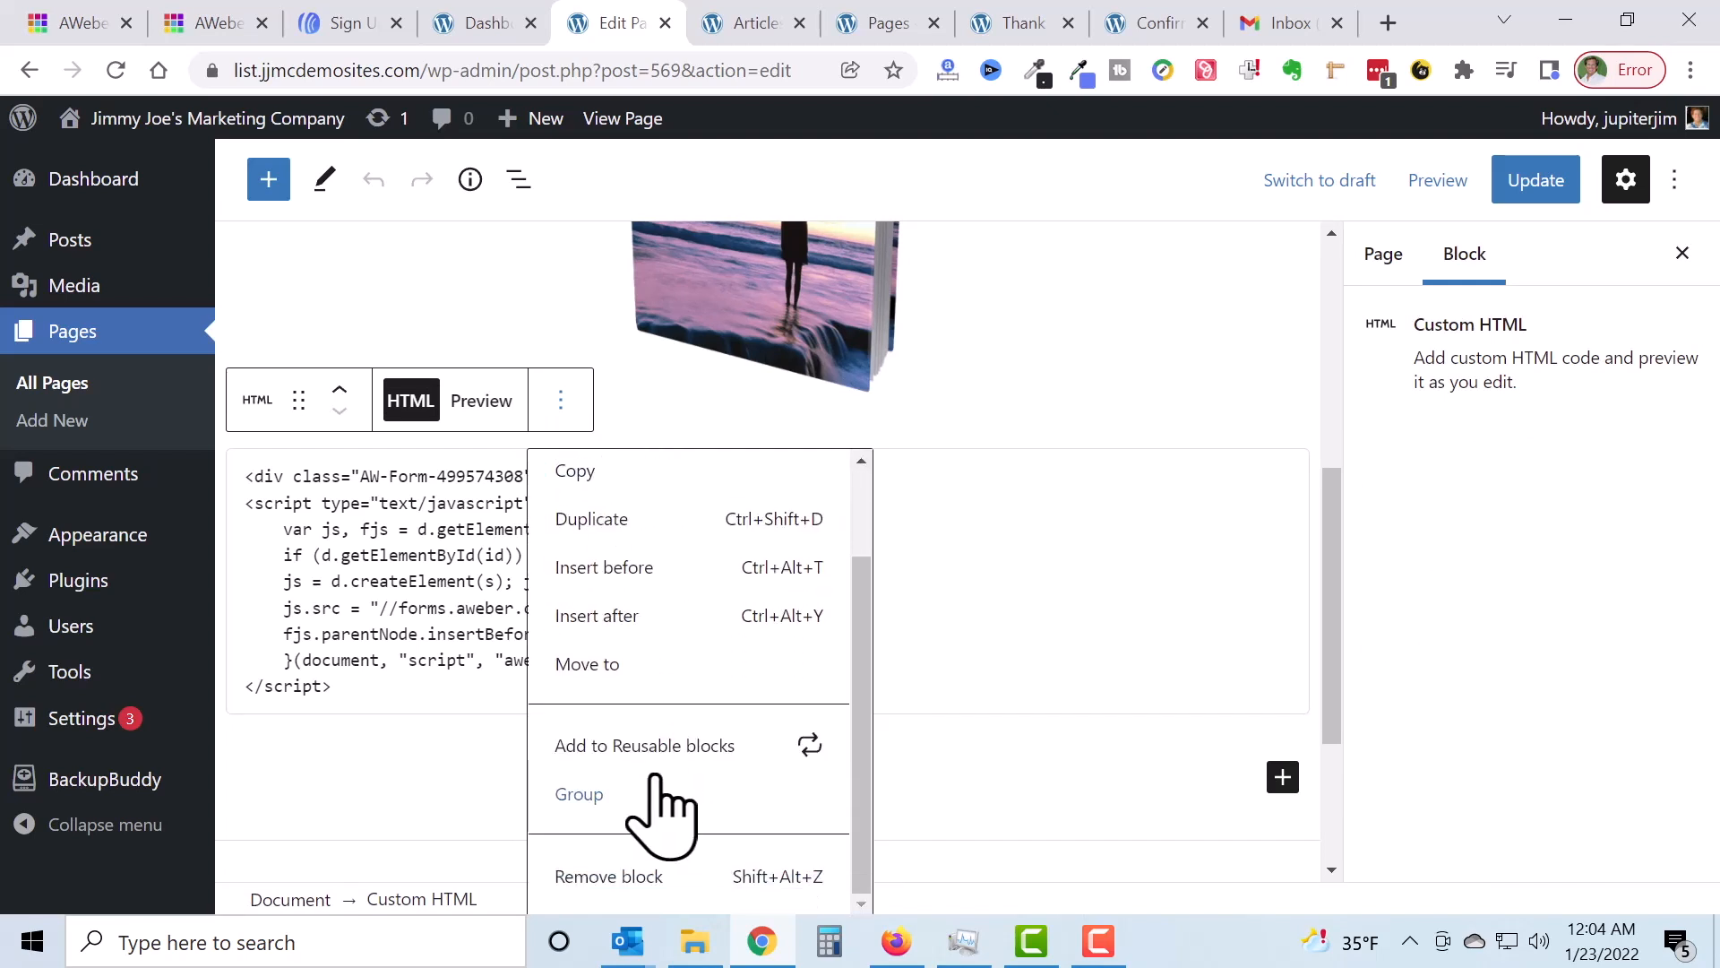
pyautogui.click(648, 883)
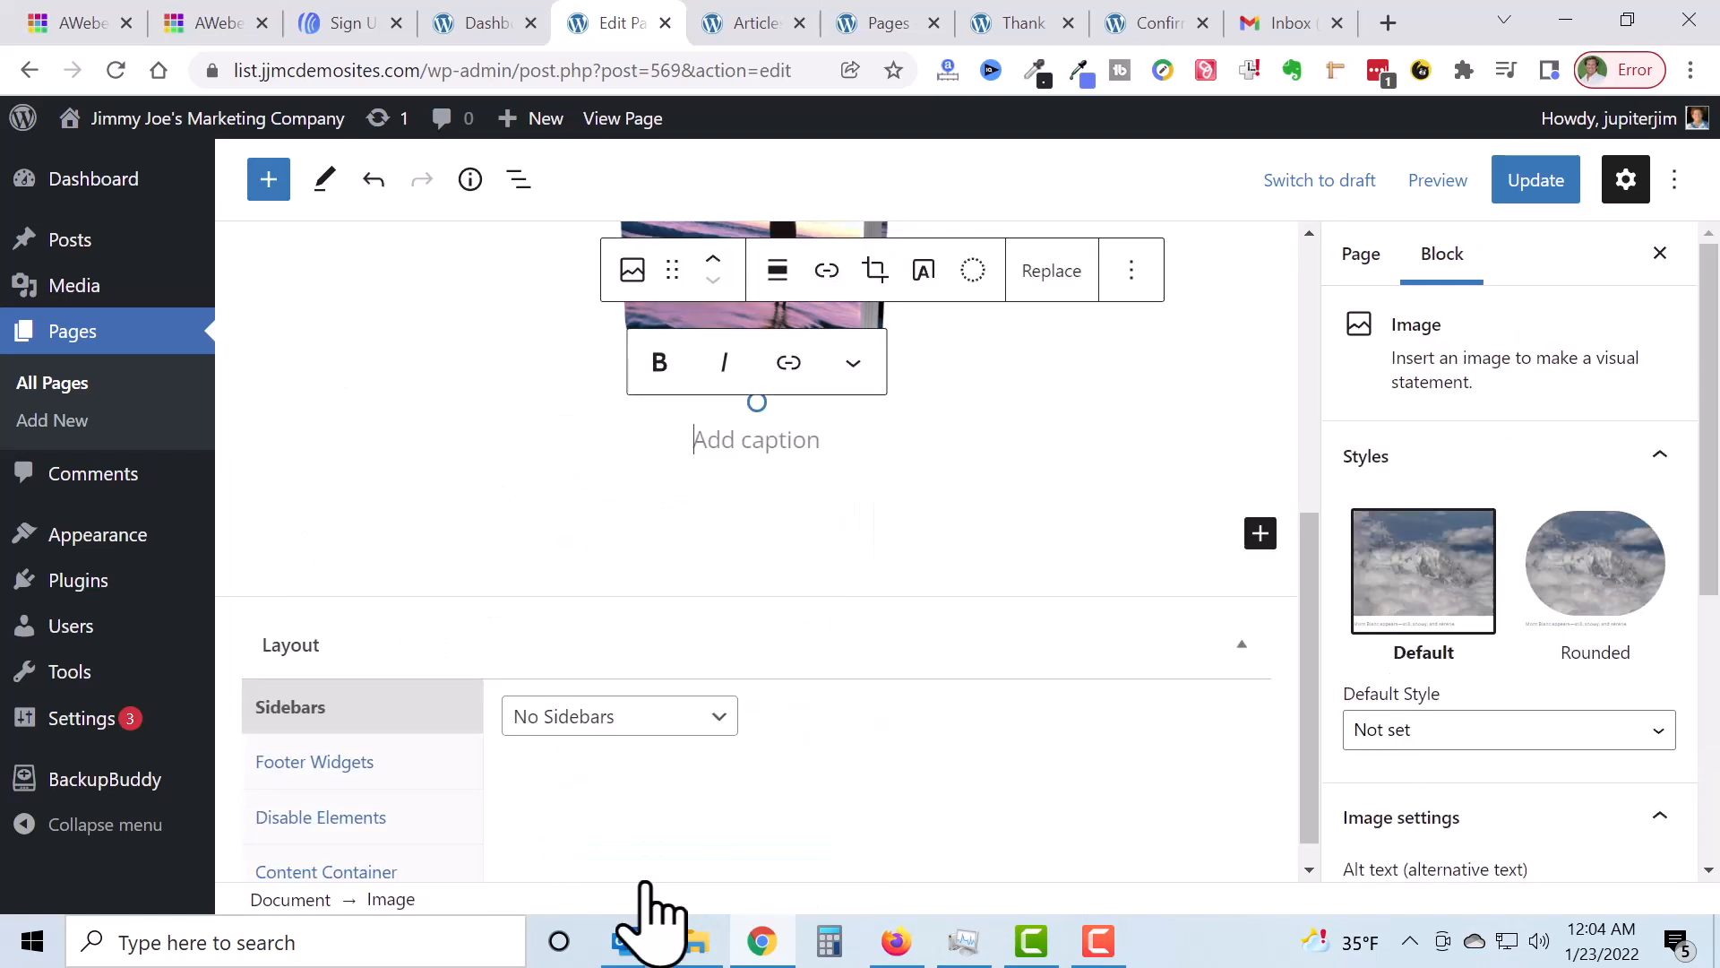
# Step: Add a Custom HTML block with the pasted AWeber snippet and update the page
pyautogui.click(1260, 535)
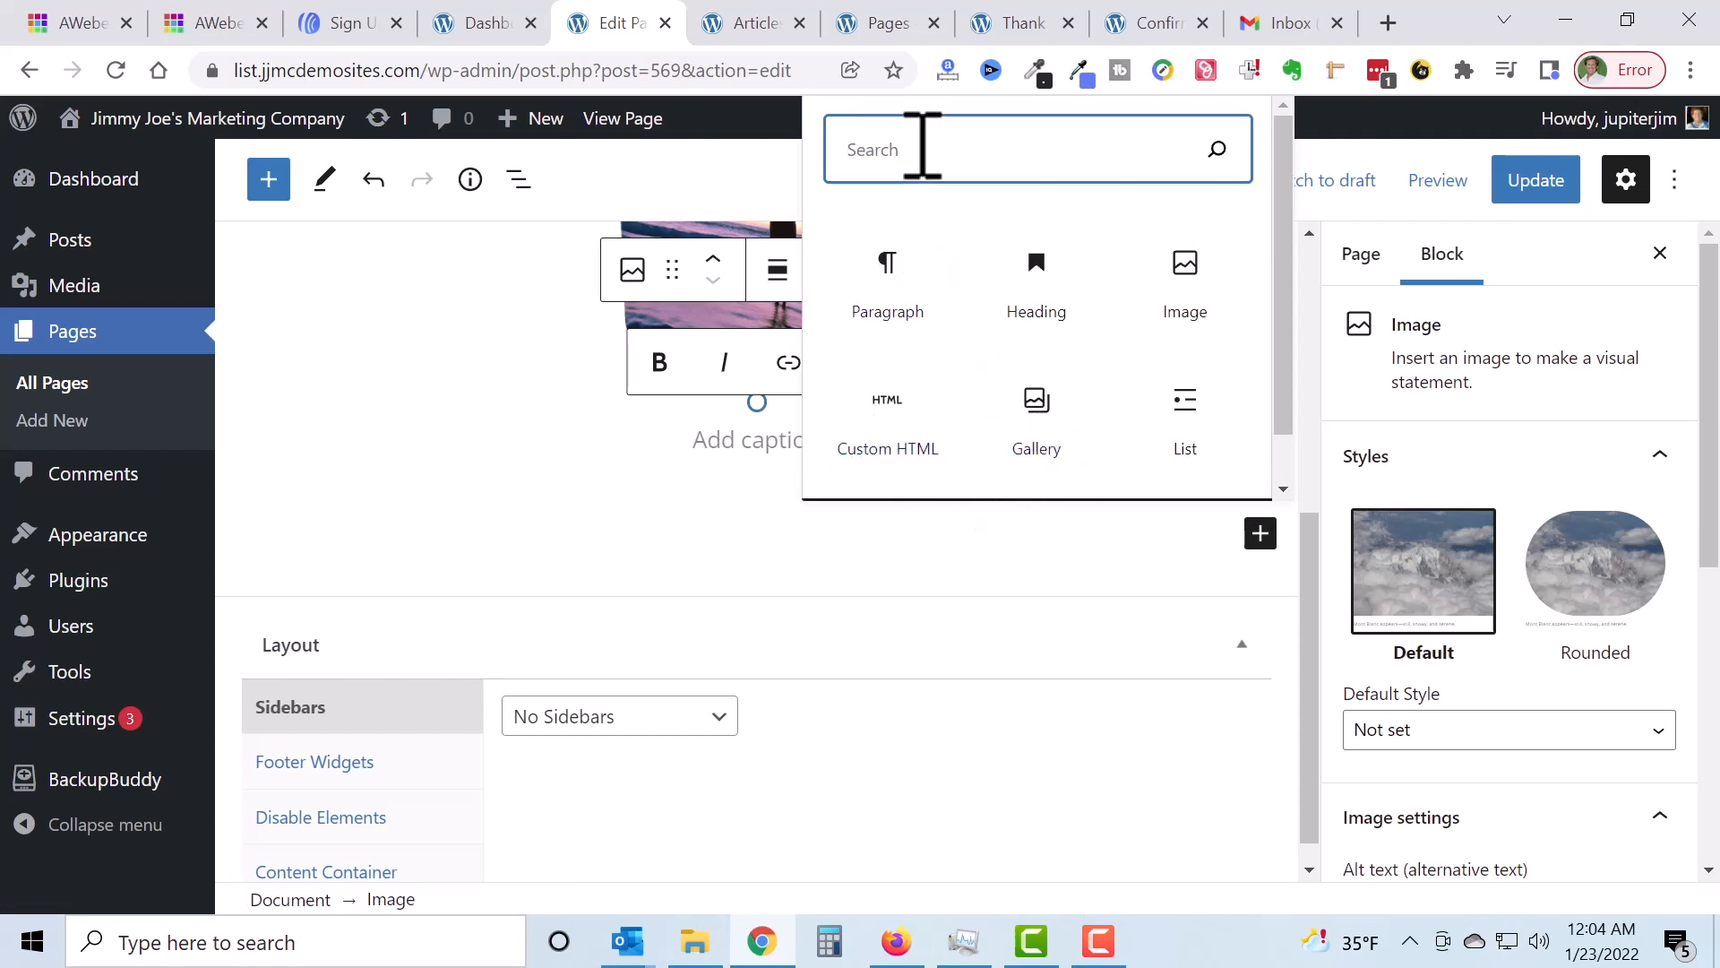
pyautogui.click(887, 430)
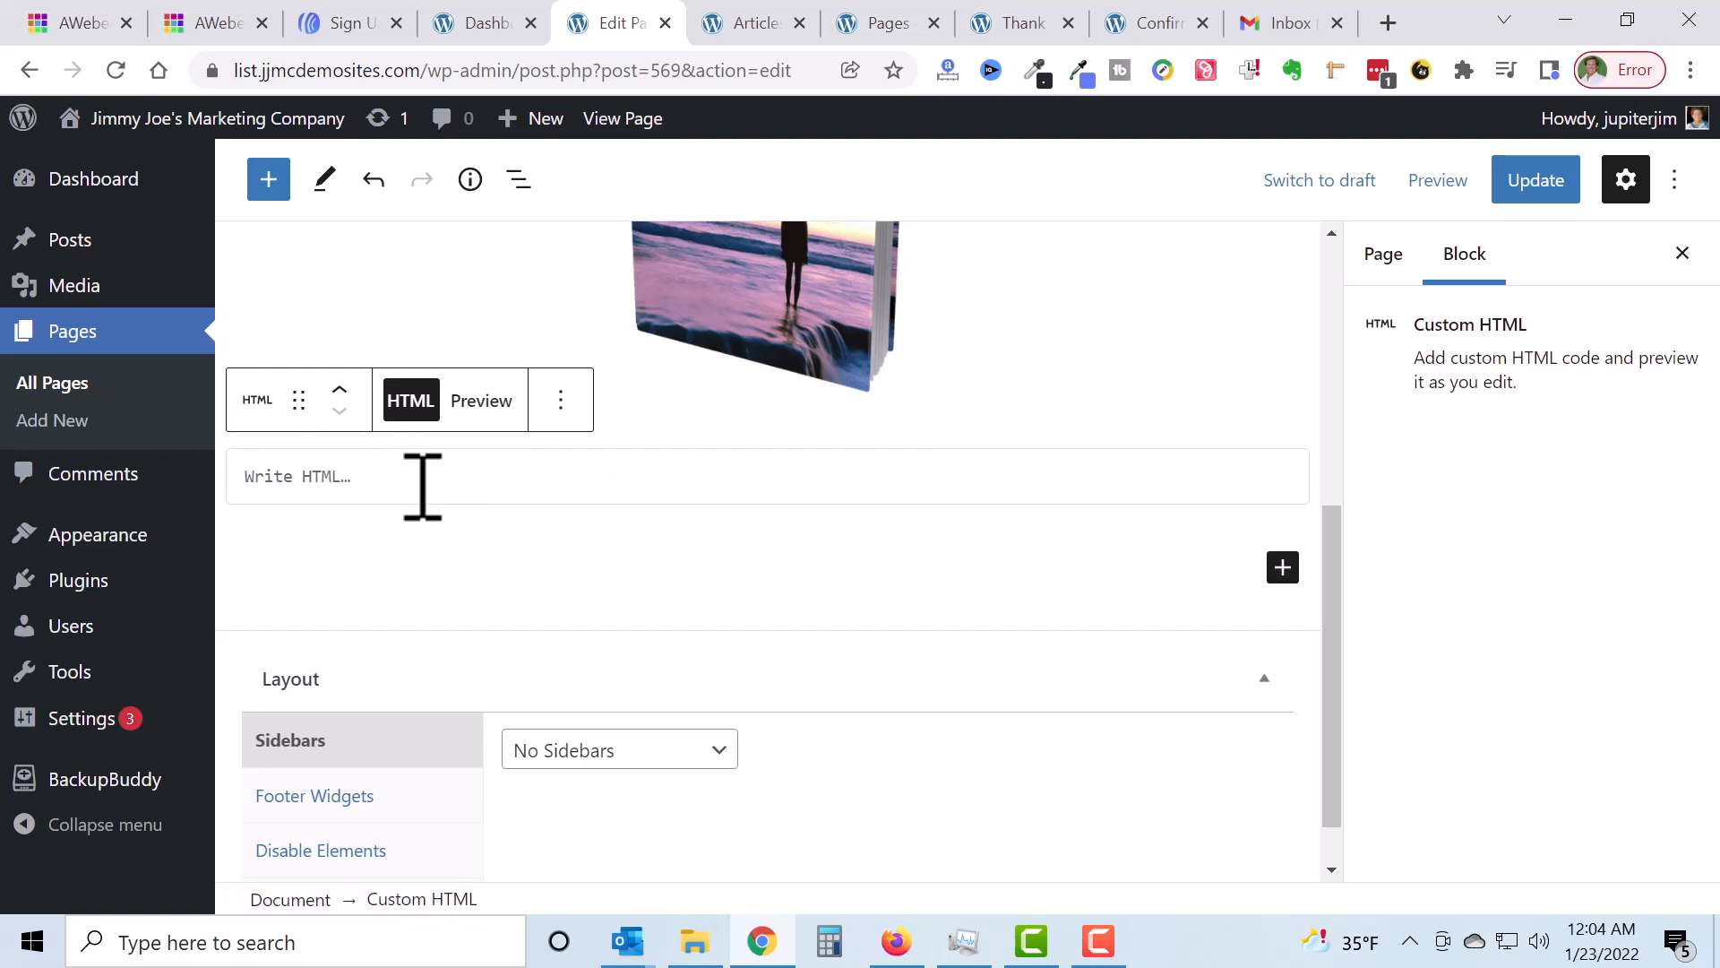
pyautogui.hotkey('ctrl', 'v')
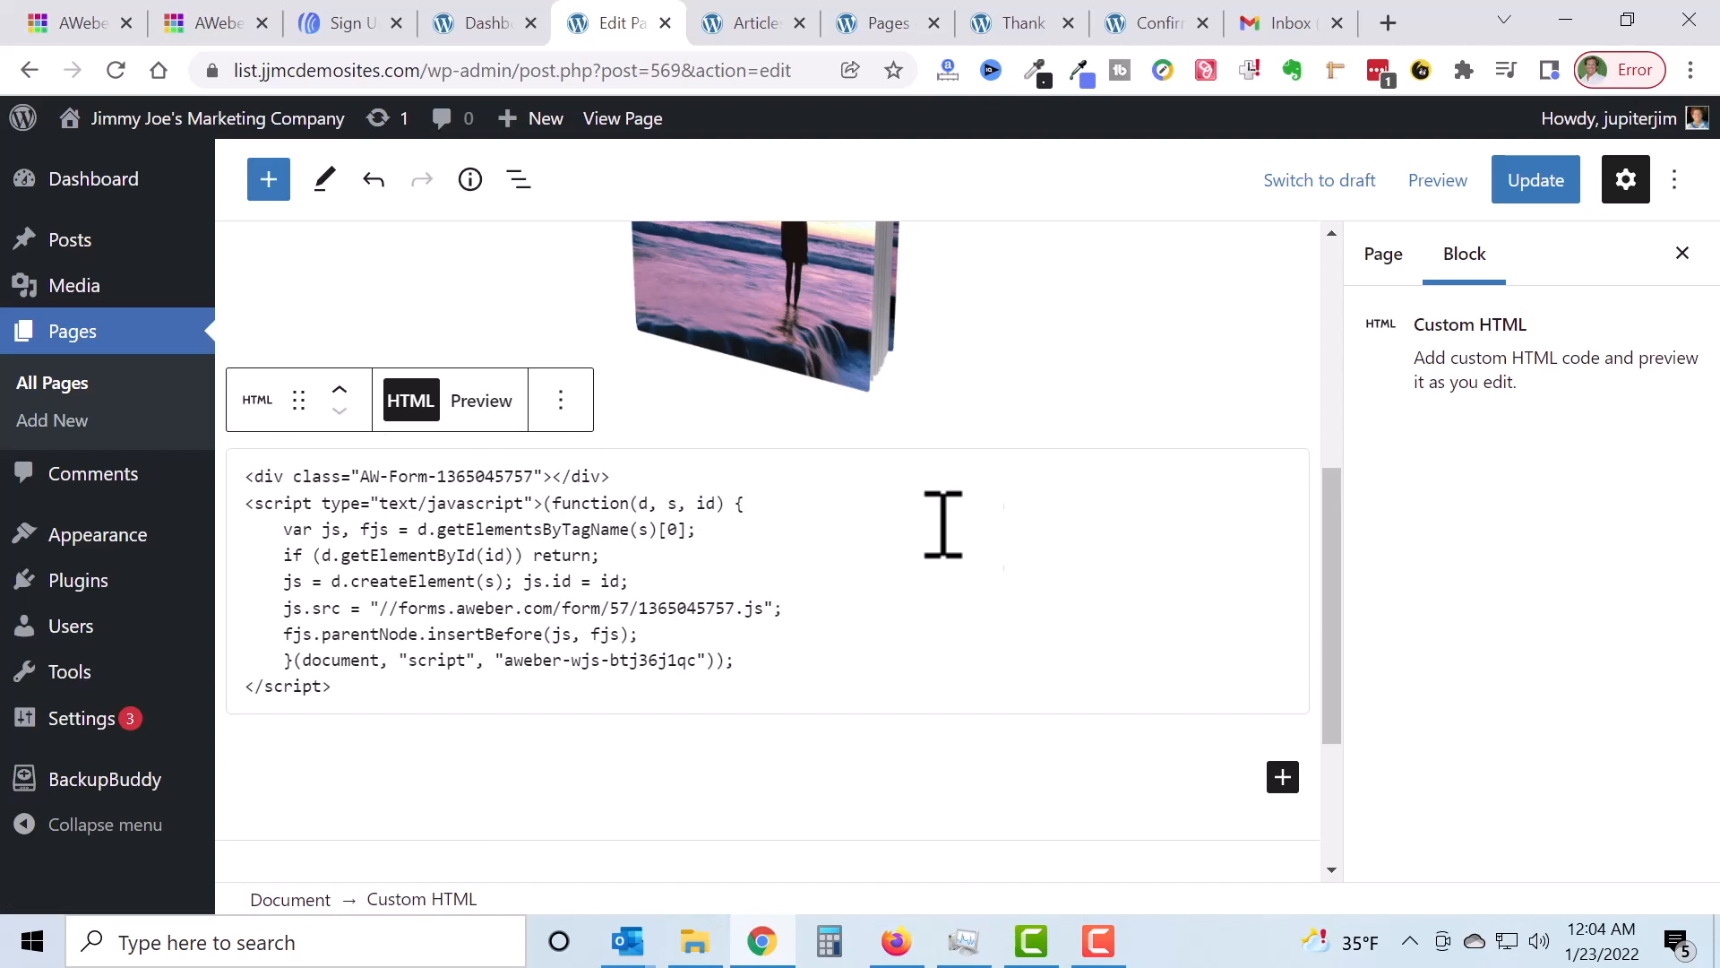
pyautogui.click(1105, 776)
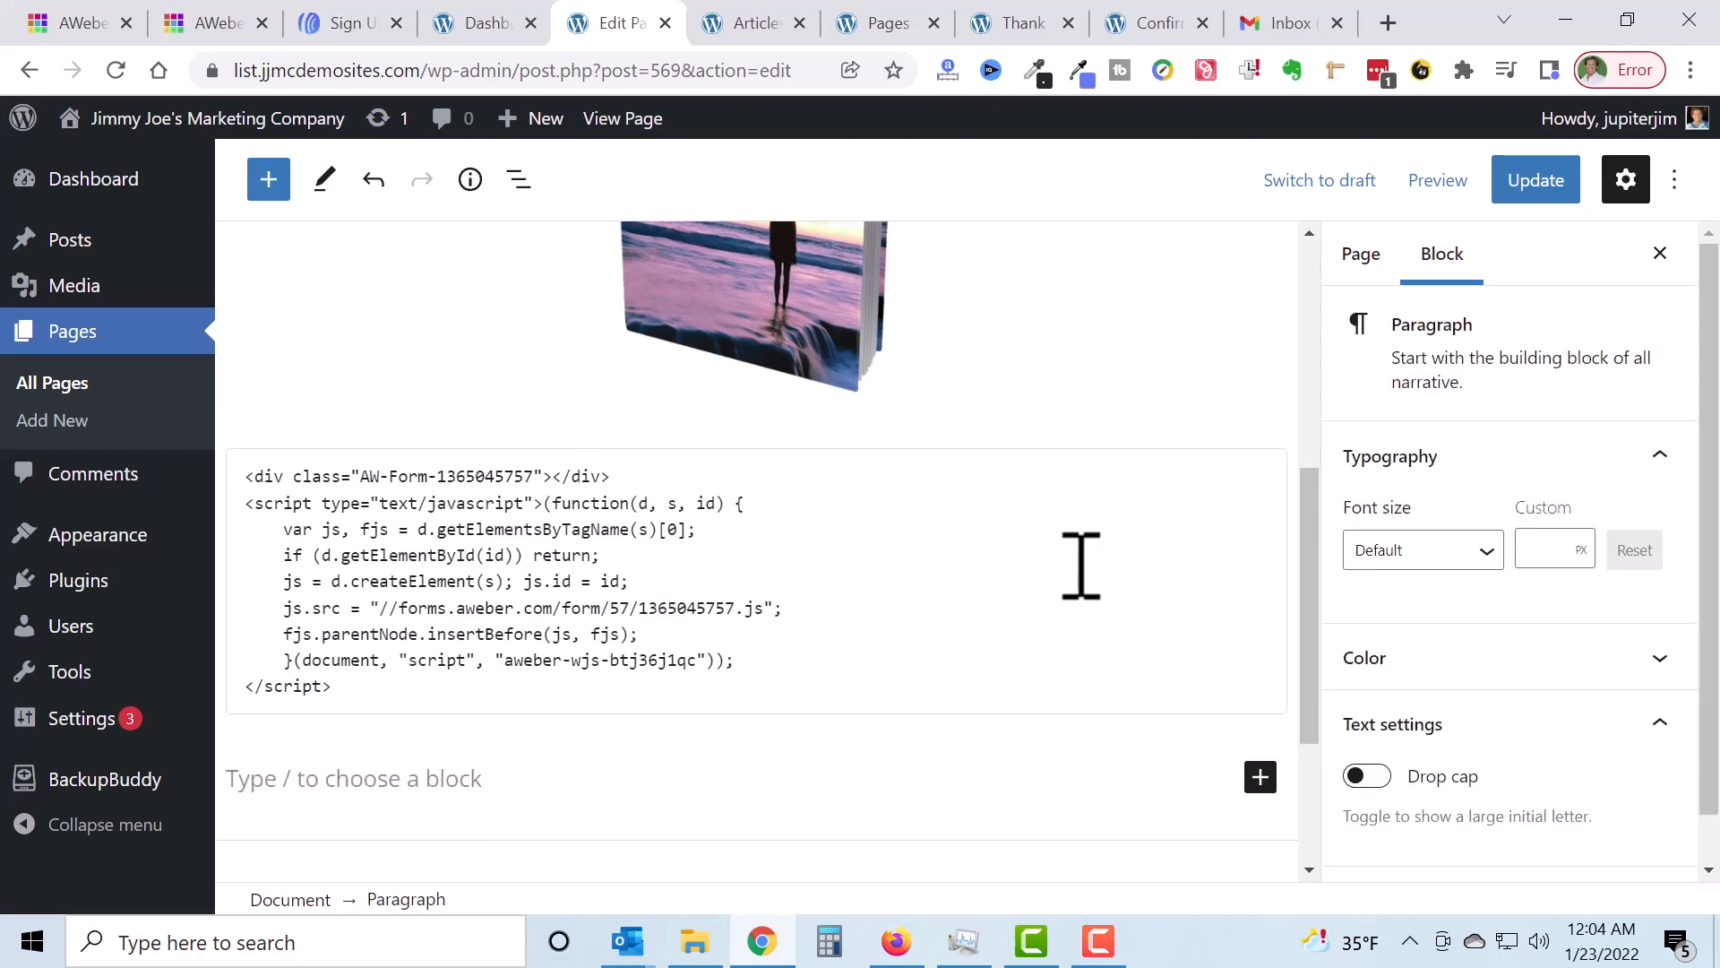
pyautogui.click(1538, 193)
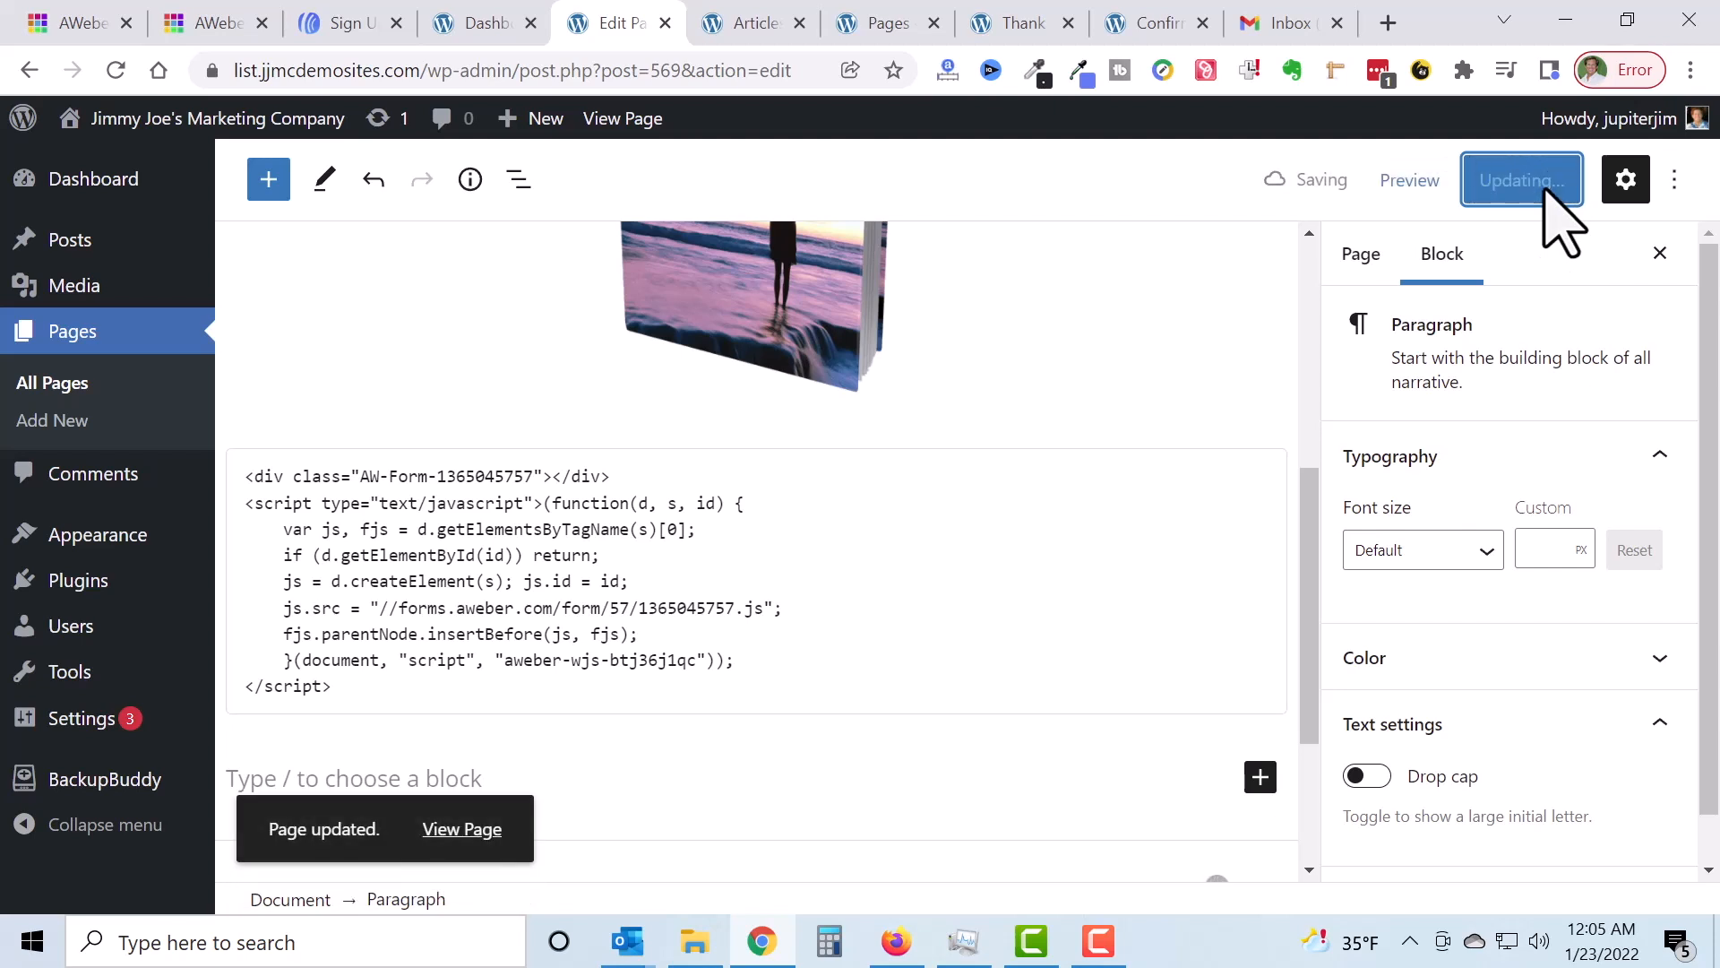
# Step: Open the live Opt-in Anti-Anxiety Report page in a new tab
pyautogui.rightClick(450, 831)
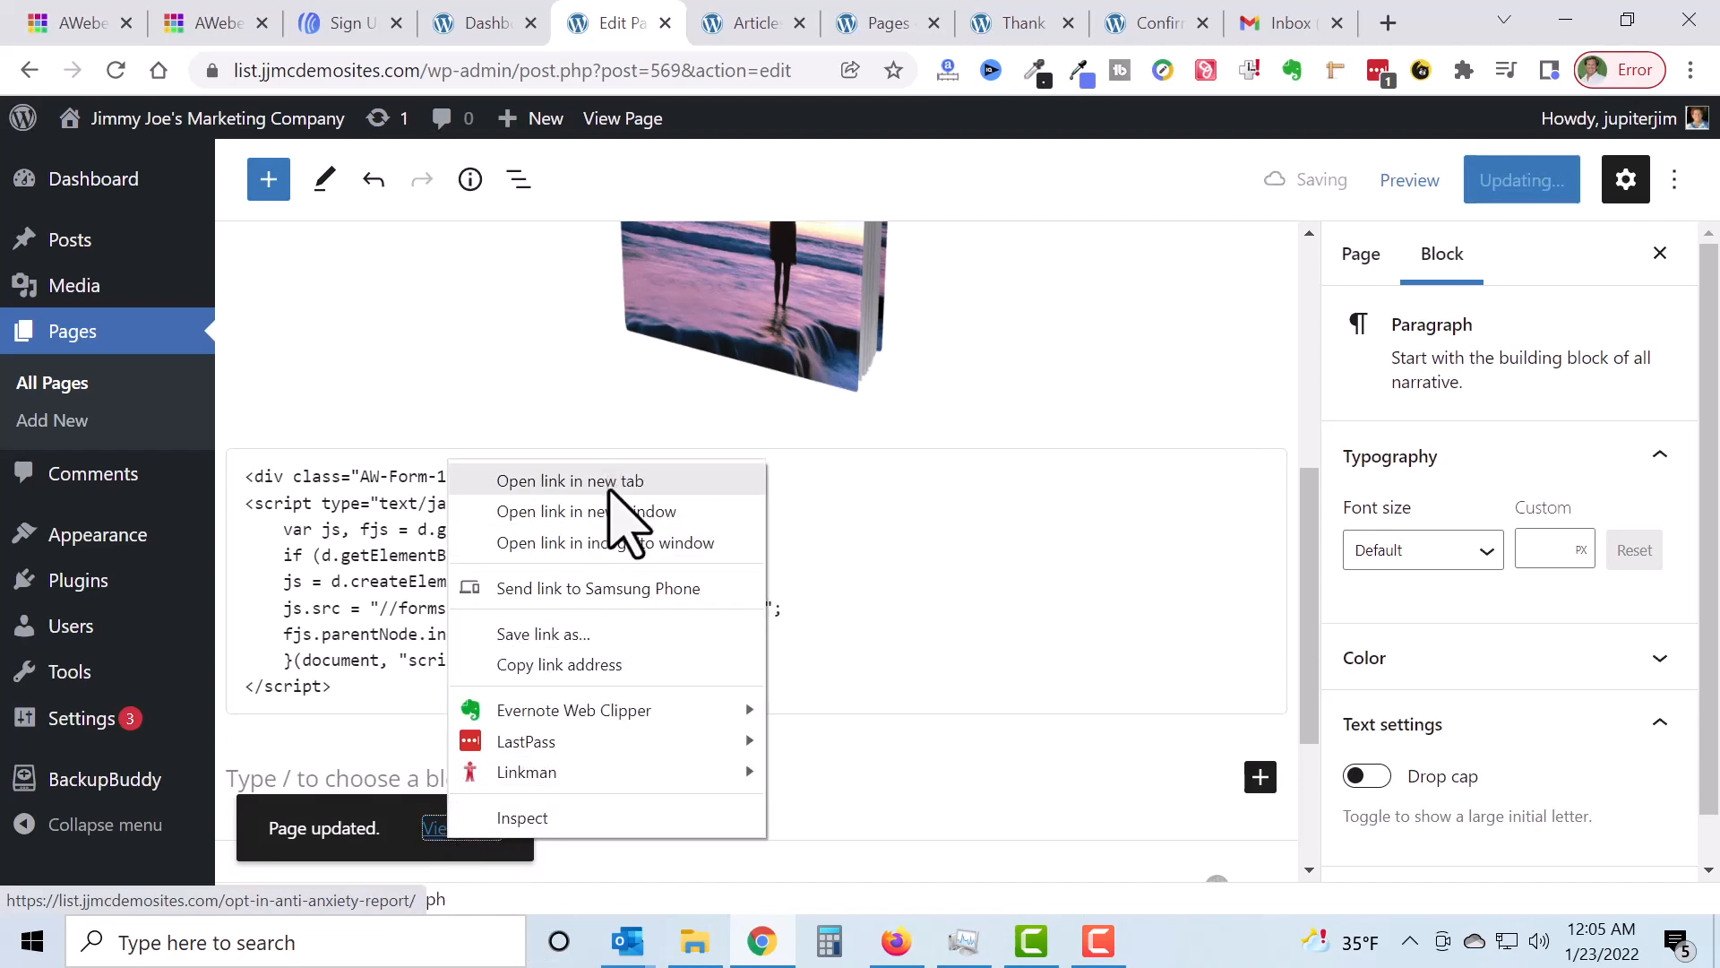
pyautogui.click(604, 484)
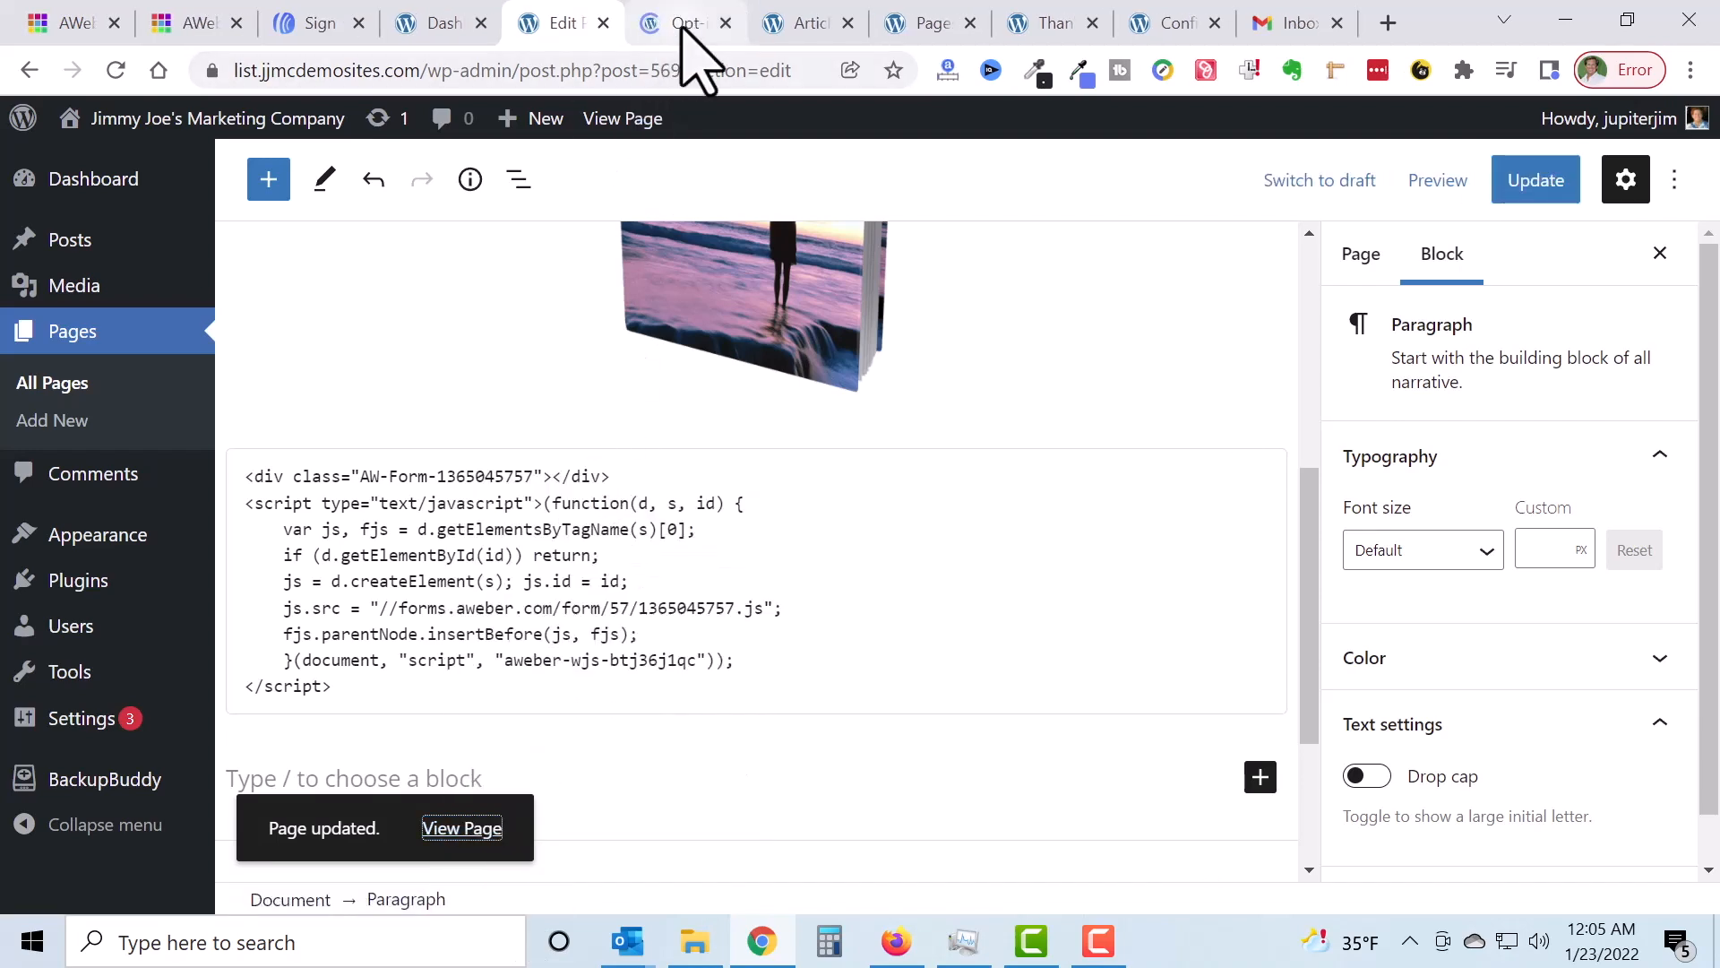
pyautogui.click(683, 27)
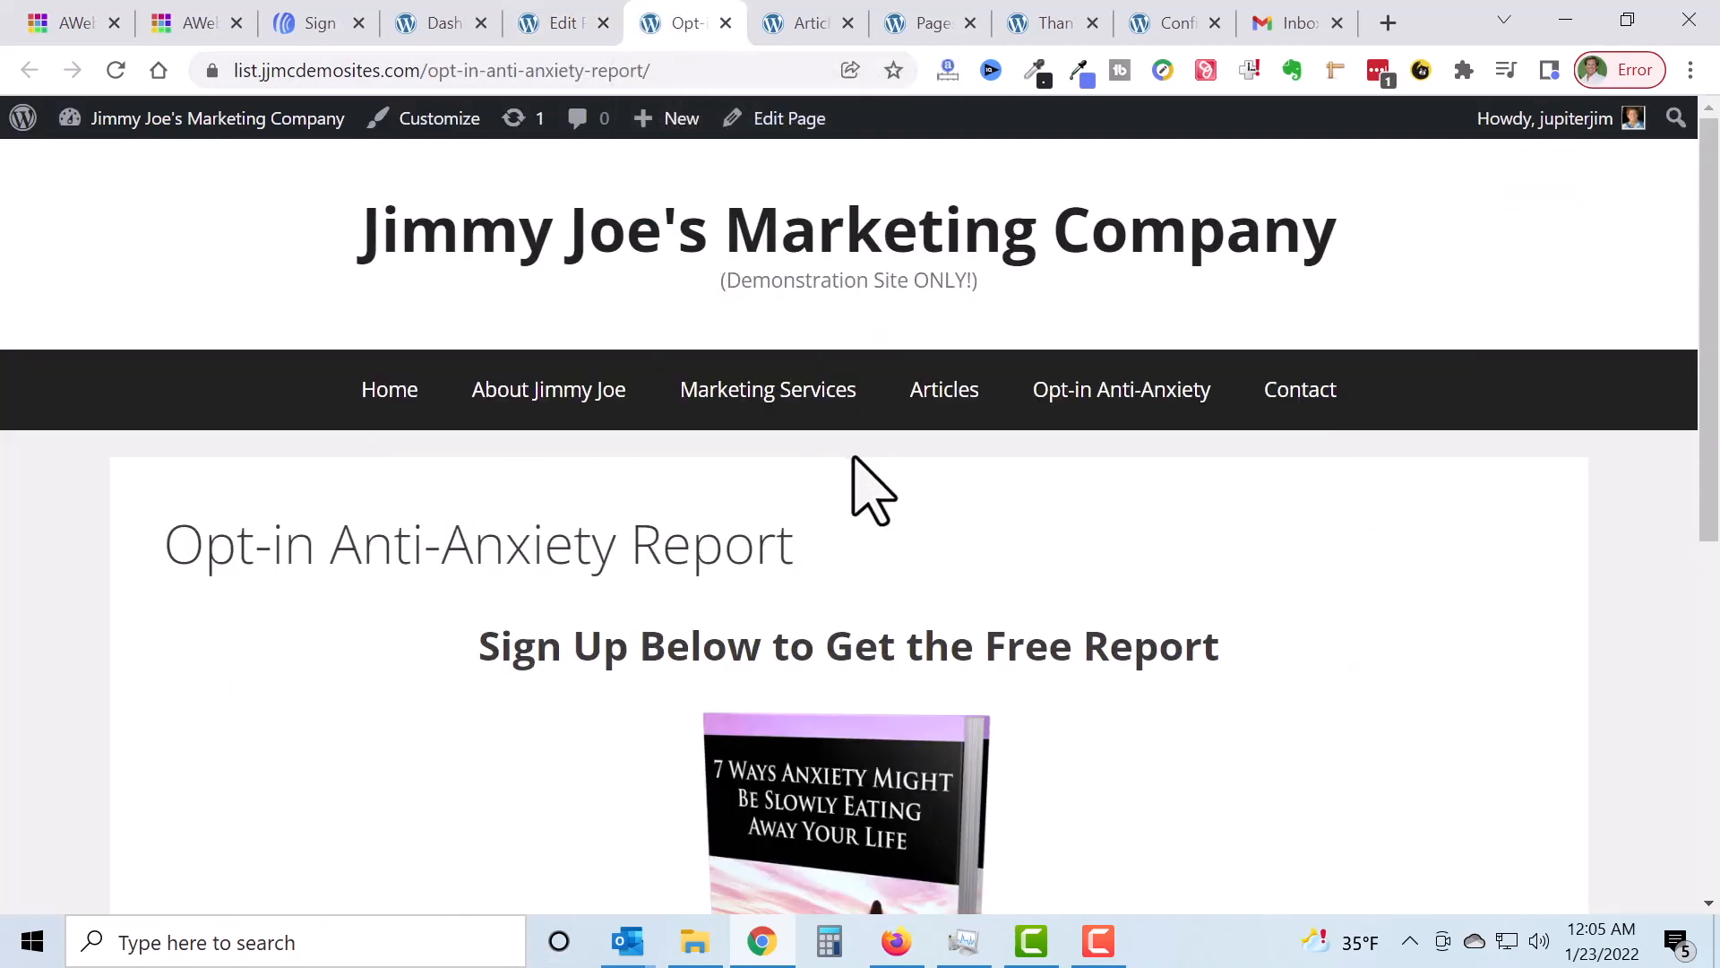
pyautogui.scroll(-3, 986, 487)
pyautogui.scroll(-5, 988, 492)
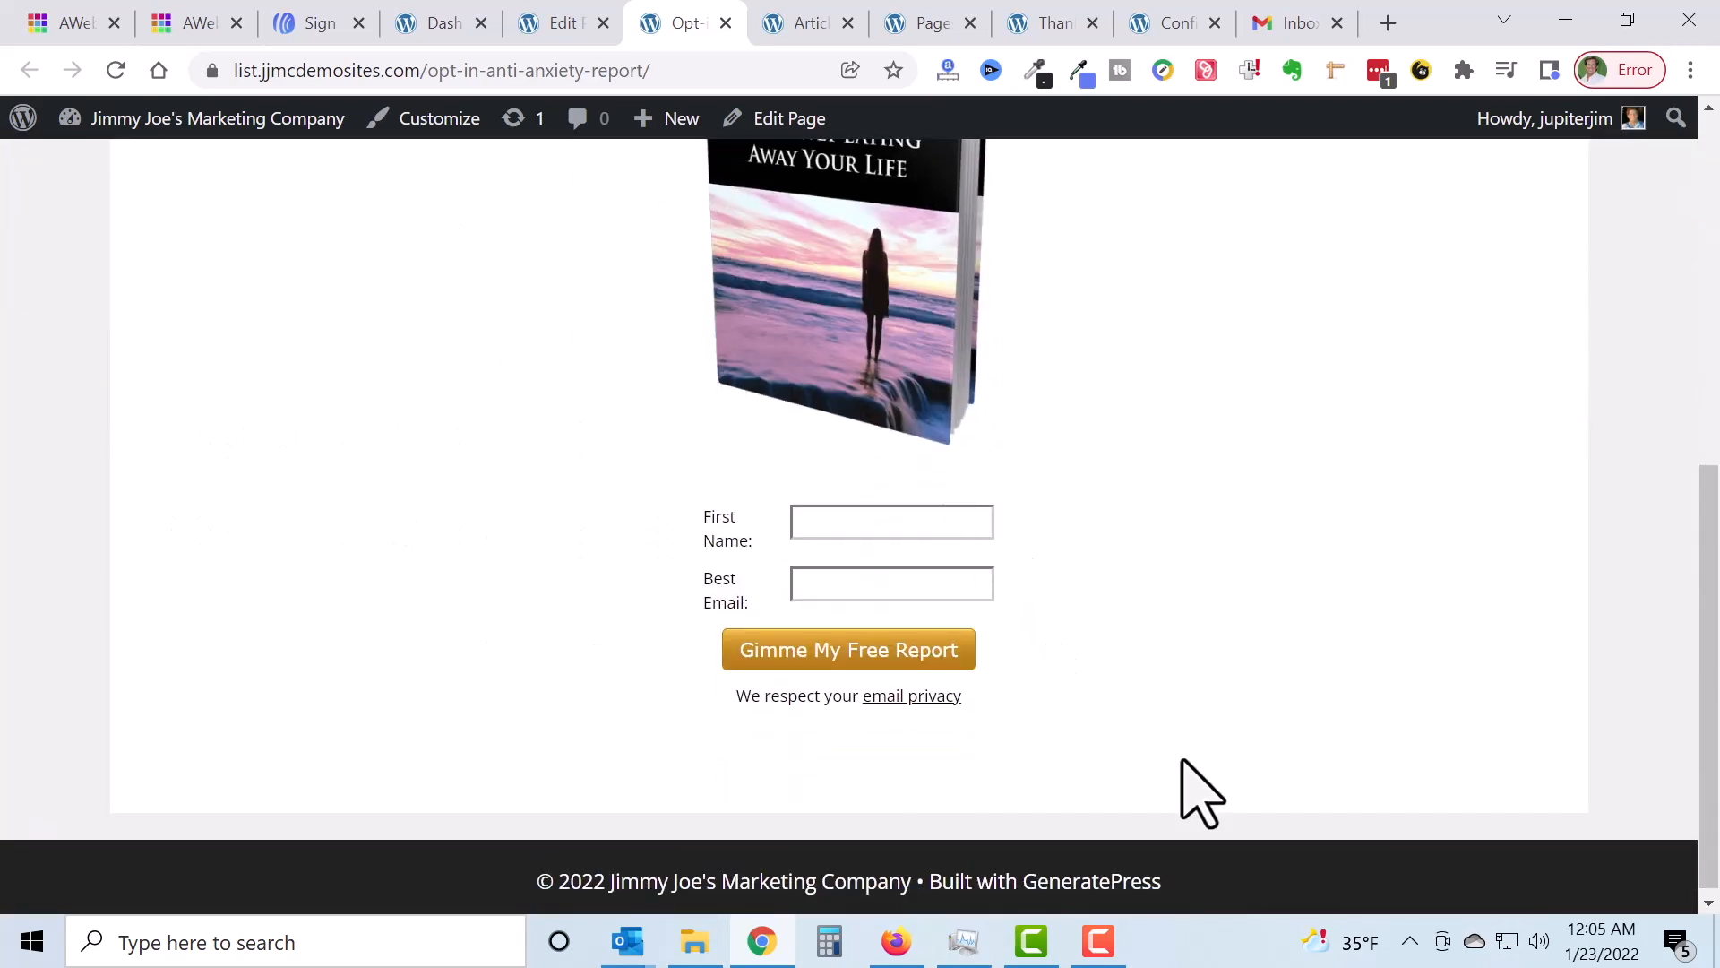
# Step: Inspect the new form's First Name, Best Email fields and 'Gimme My Free Report' button
pyautogui.click(1098, 941)
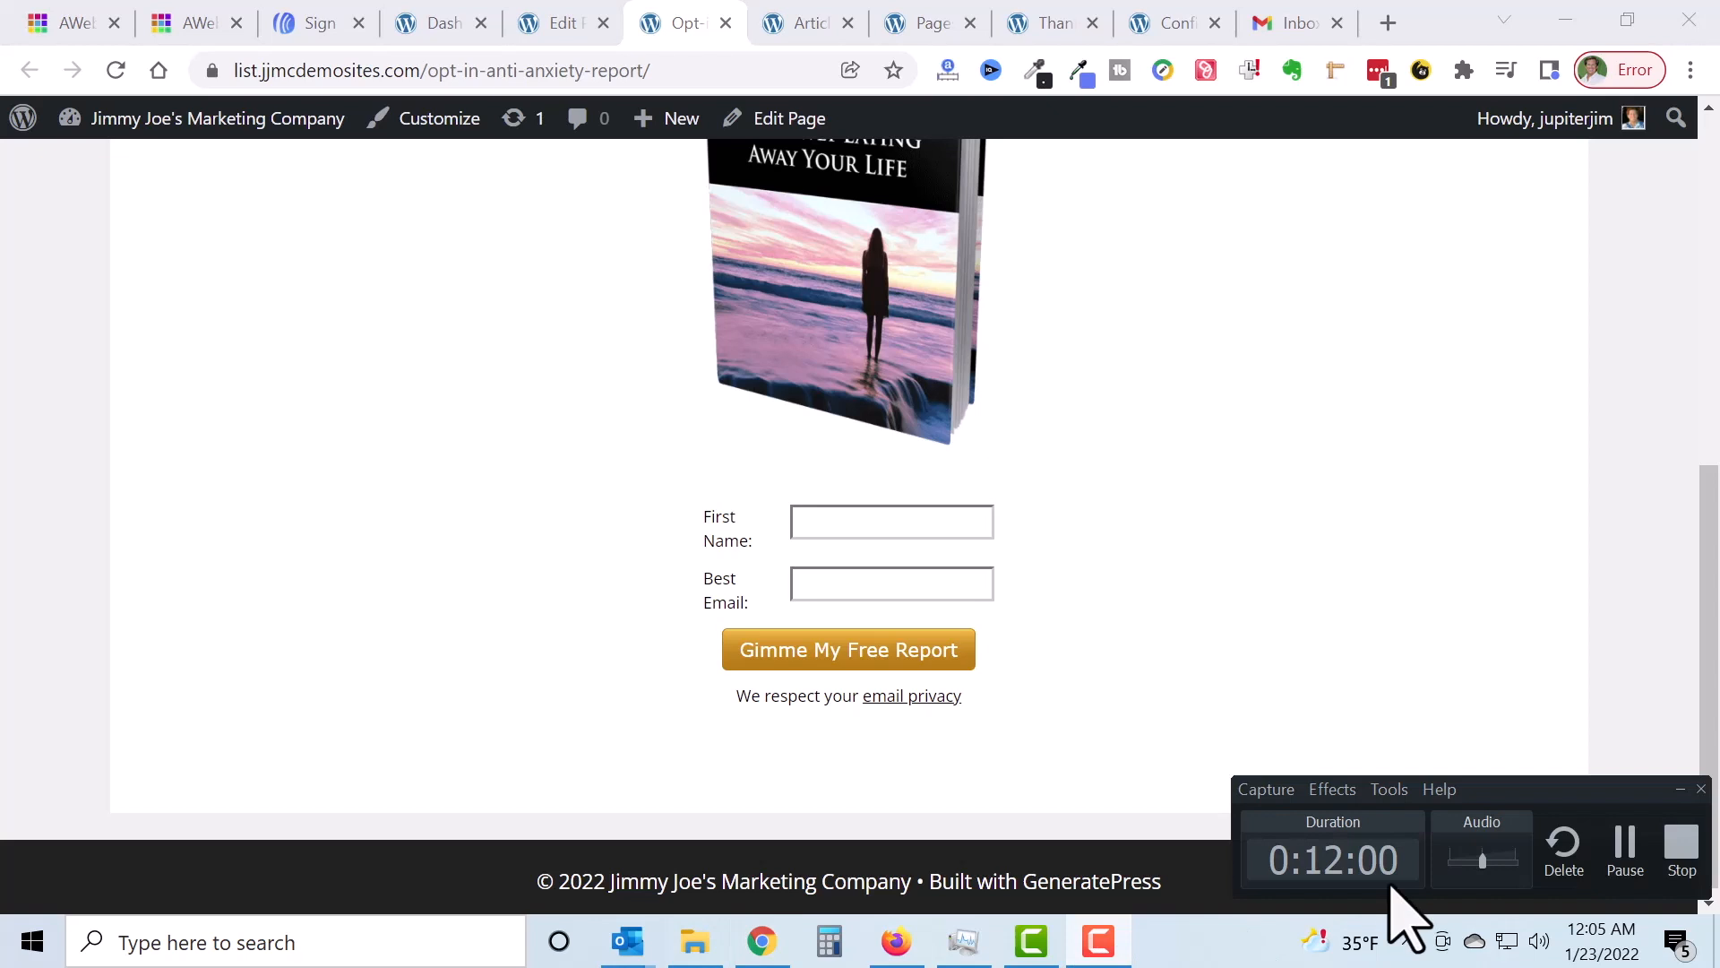
pyautogui.click(1627, 846)
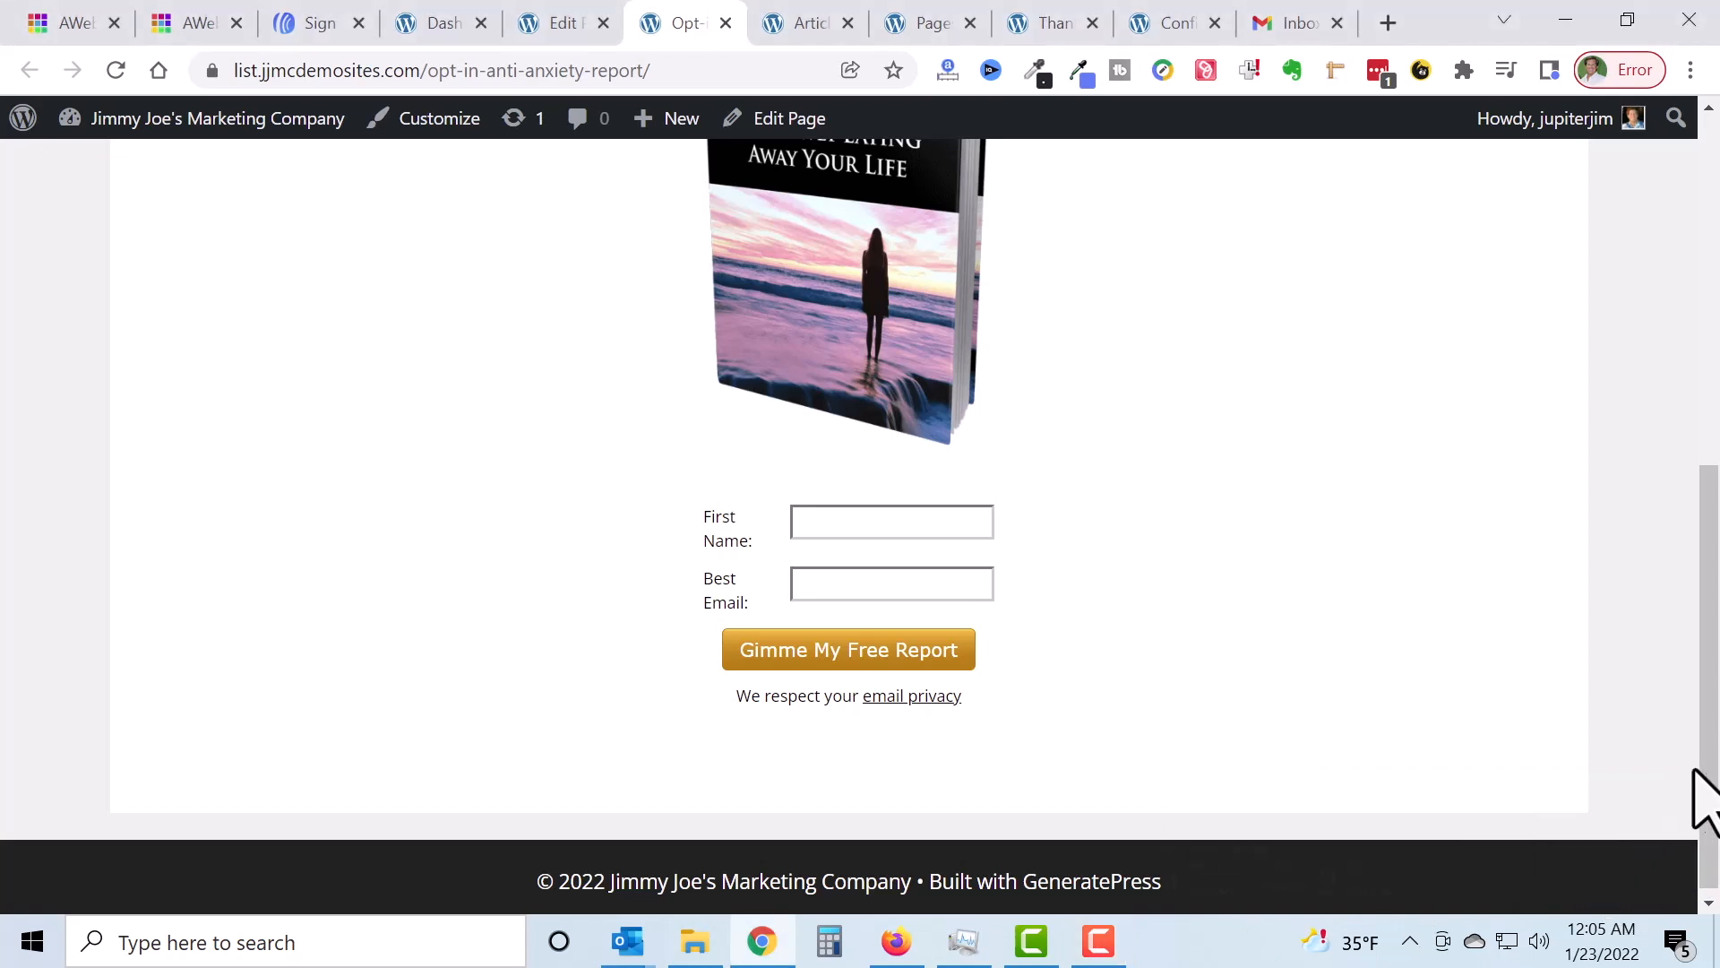
pyautogui.moveTo(1713, 775); pyautogui.dragTo(1714, 735)
pyautogui.click(856, 695)
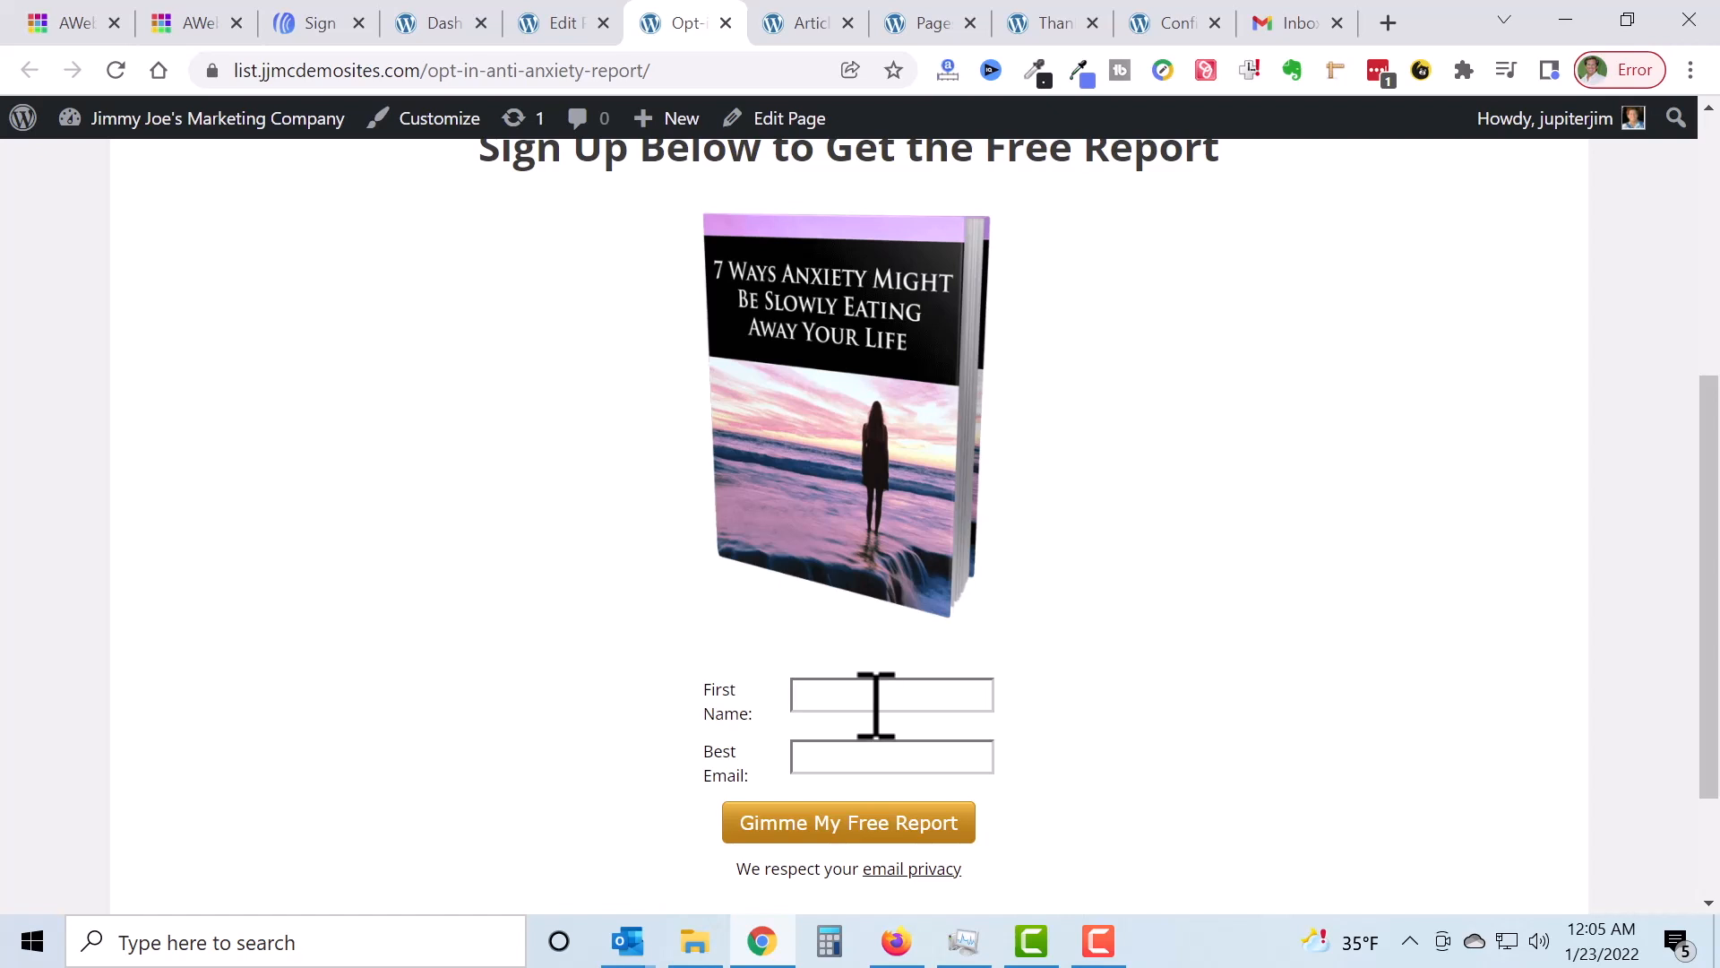
pyautogui.click(699, 70)
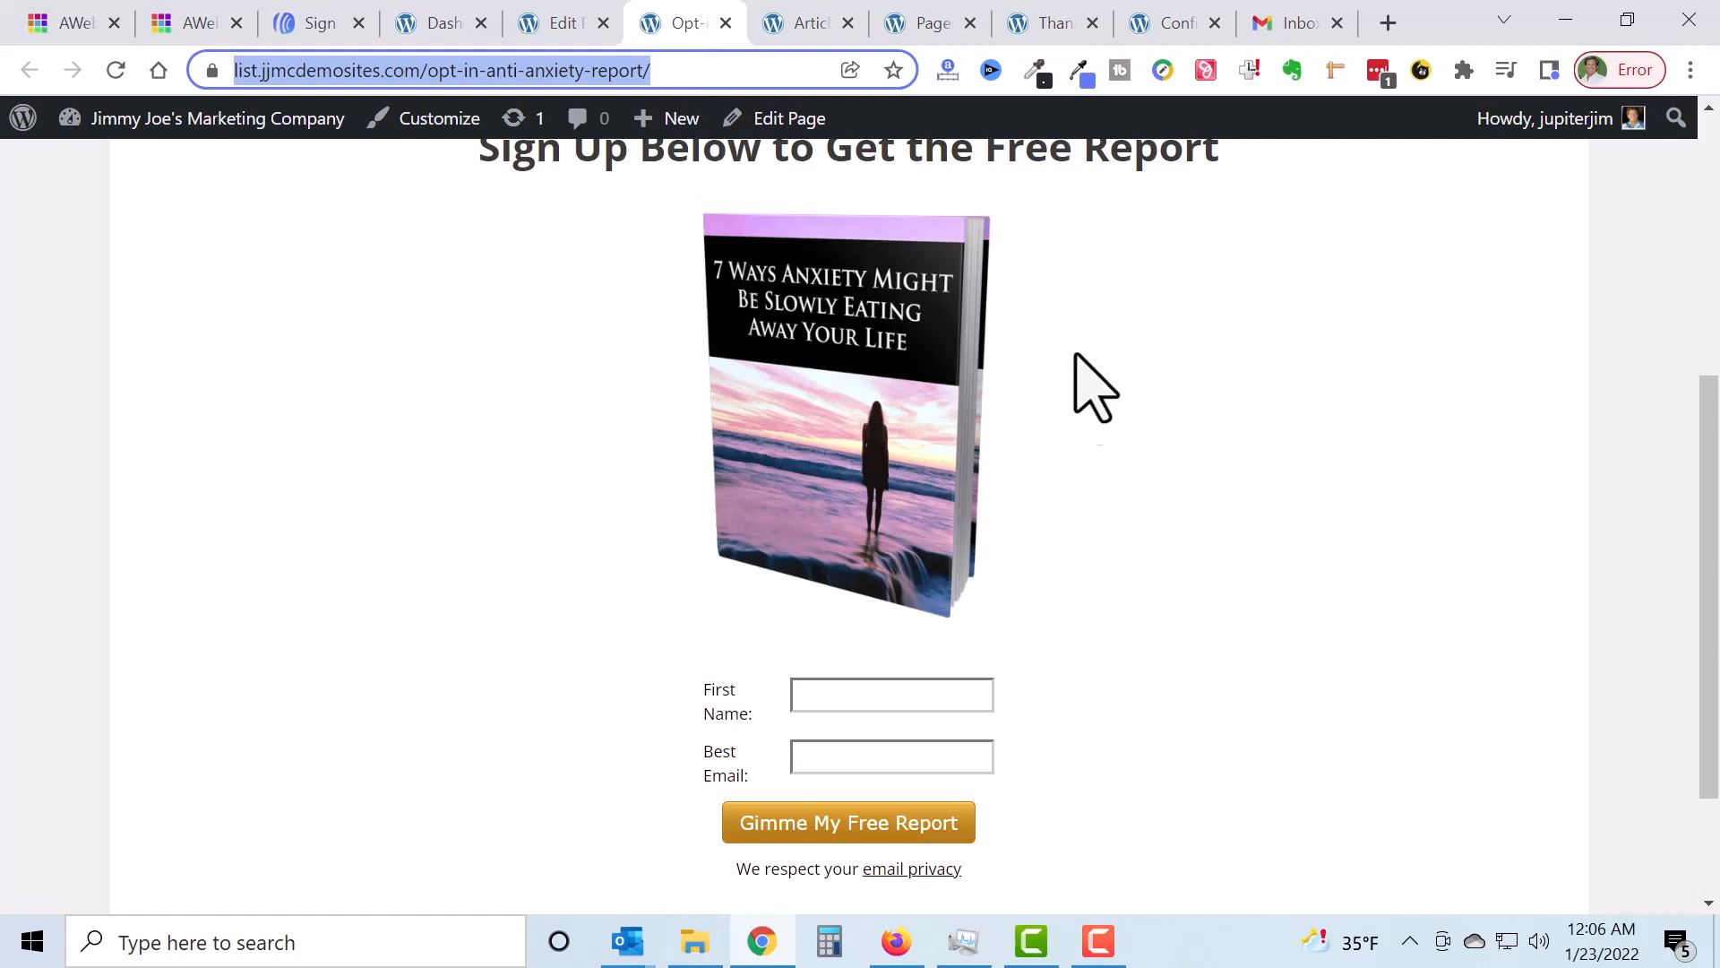
pyautogui.scroll(-3, 892, 515)
# Step: Enter a test first name and e-mail address, then submit via 'Gimme My Free Report'
pyautogui.click(913, 514)
pyautogui.write('WillyNilly')
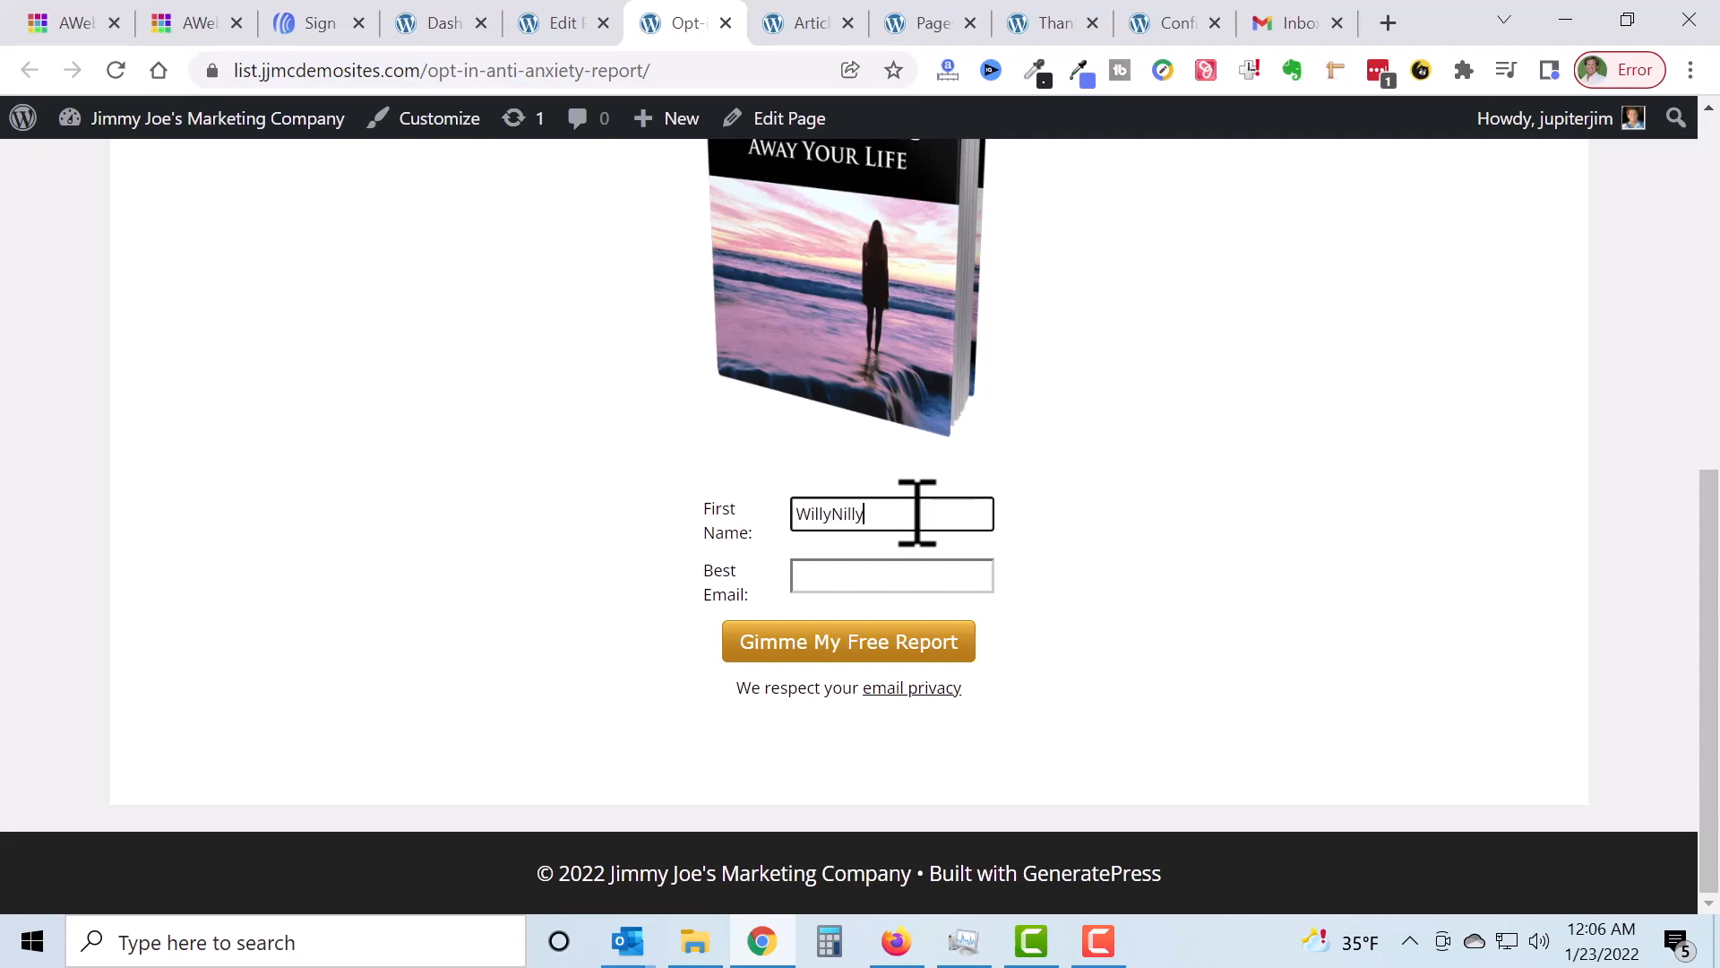
pyautogui.doubleClick(917, 513)
pyautogui.click(887, 570)
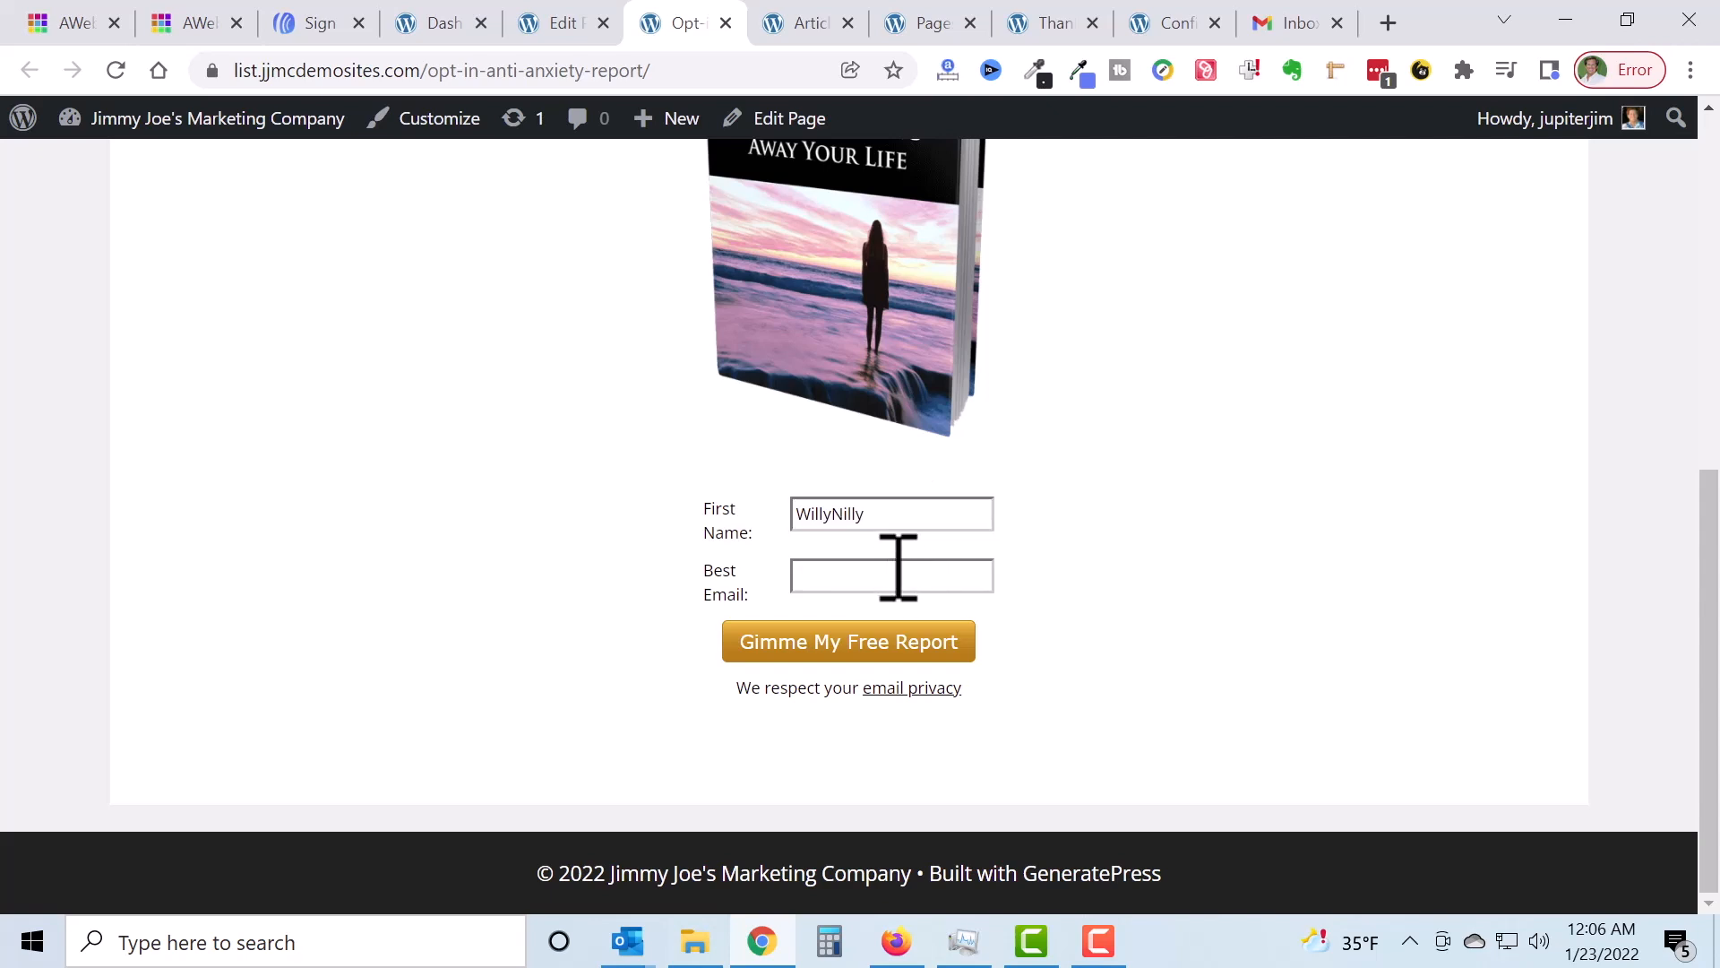
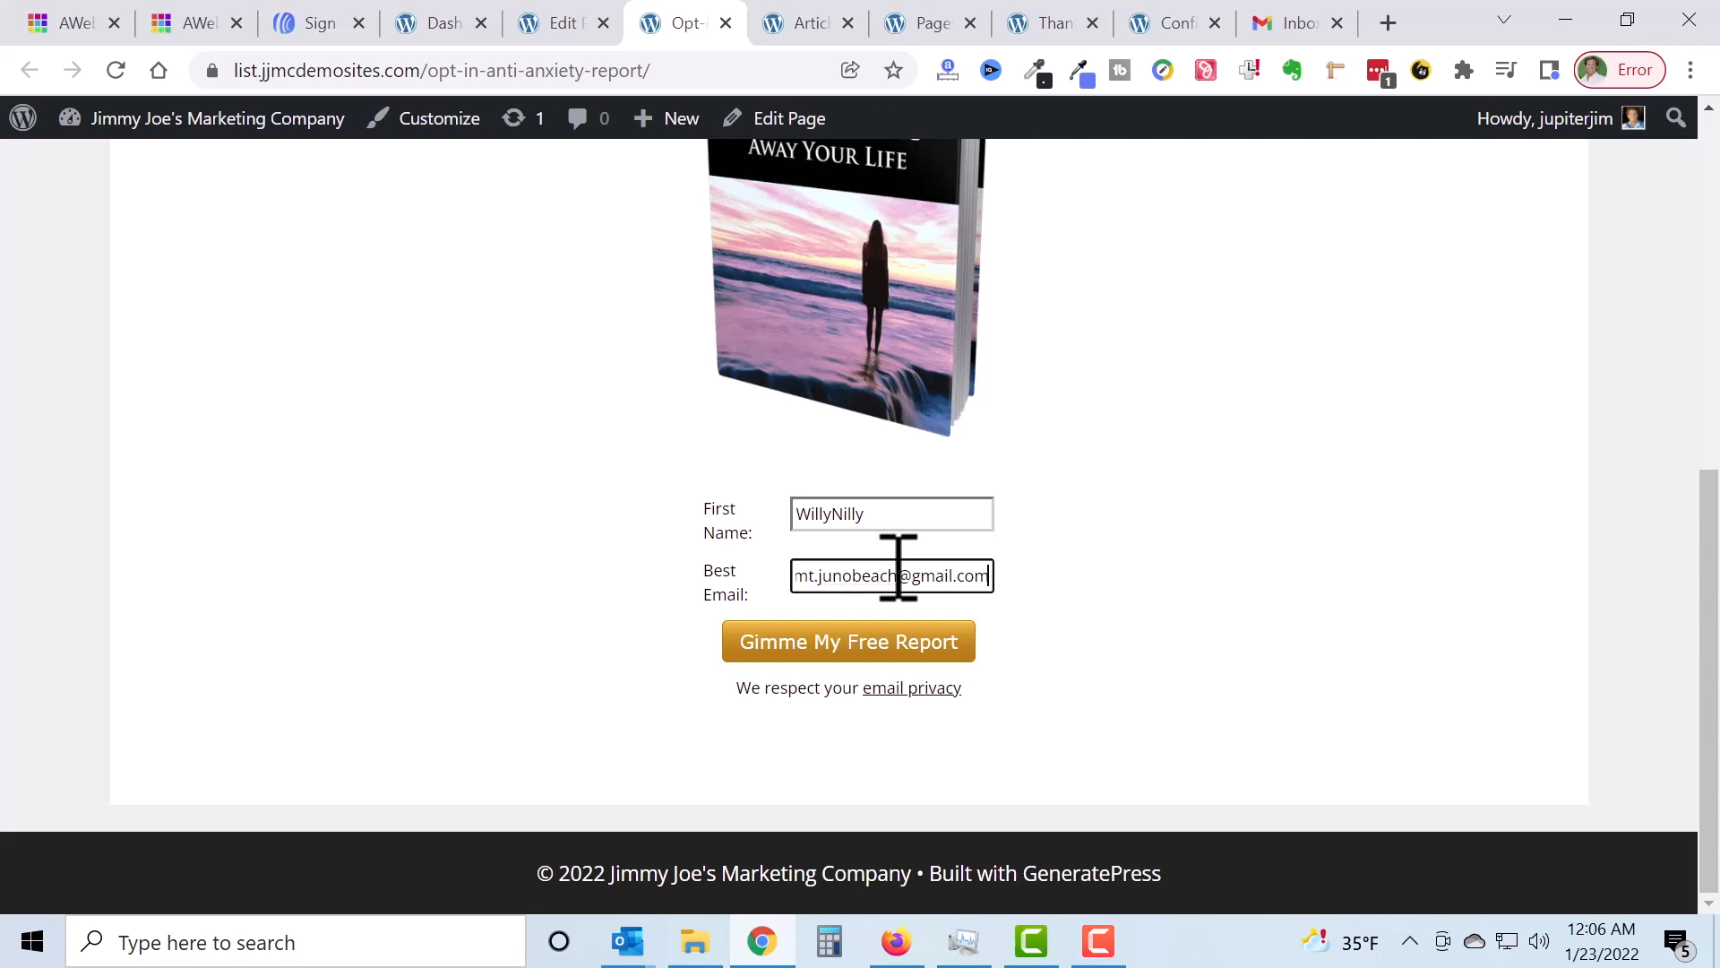
pyautogui.click(1174, 498)
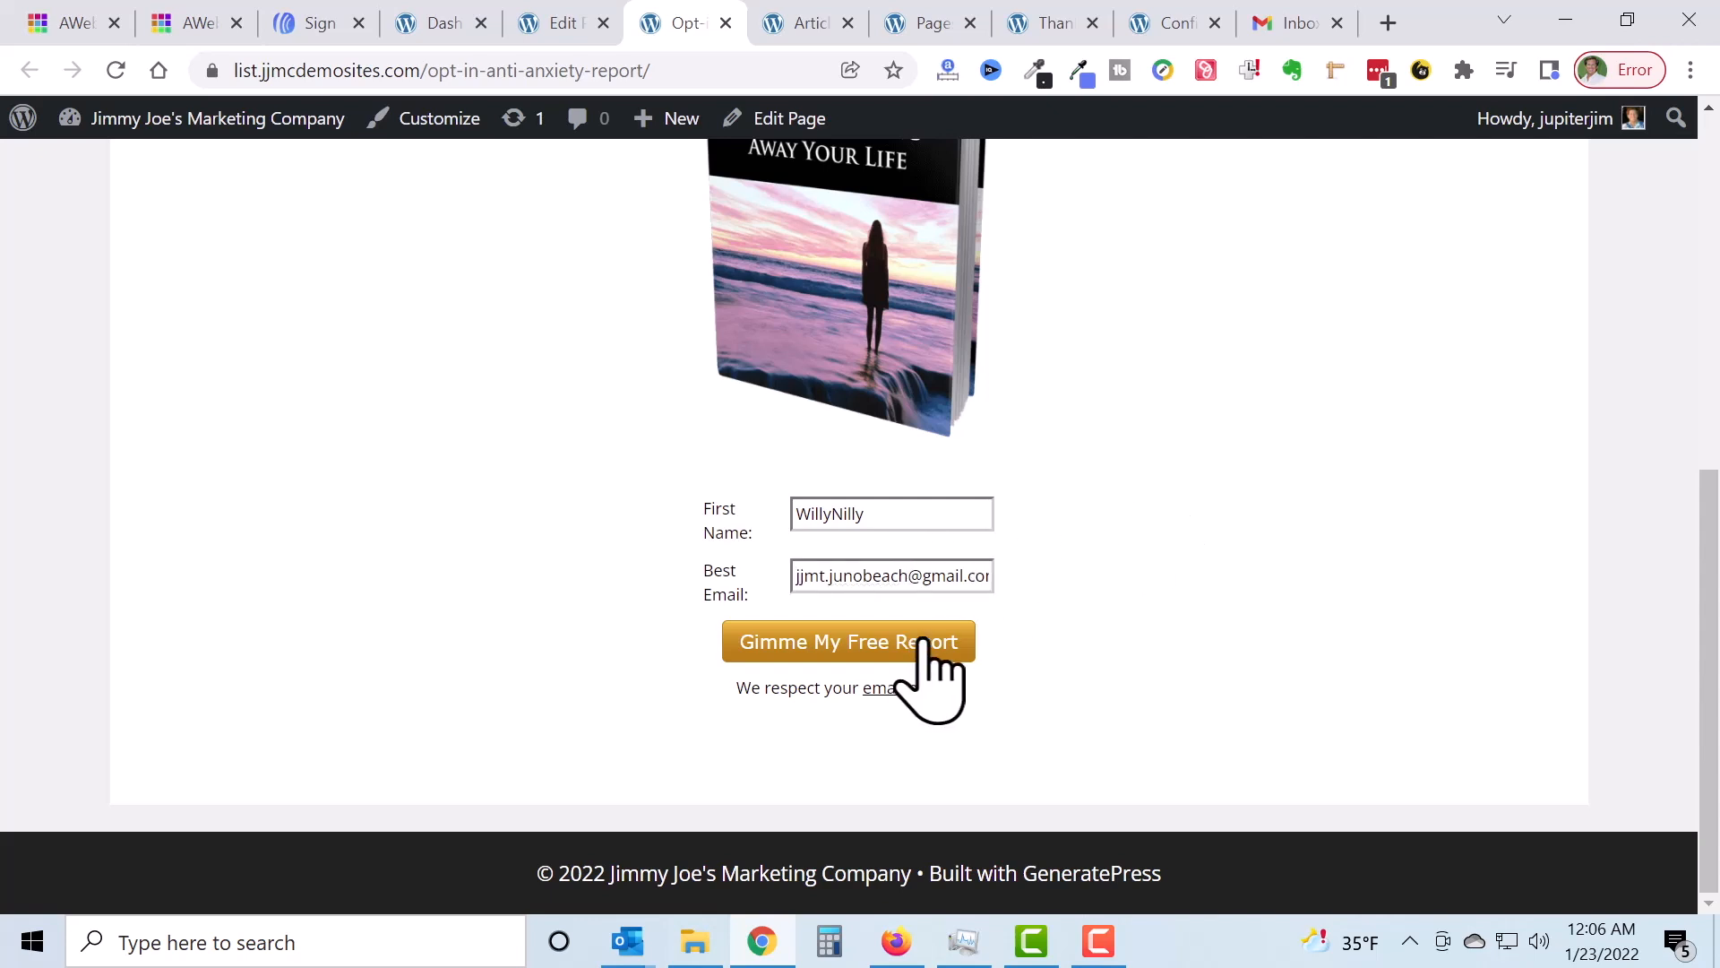
pyautogui.click(836, 663)
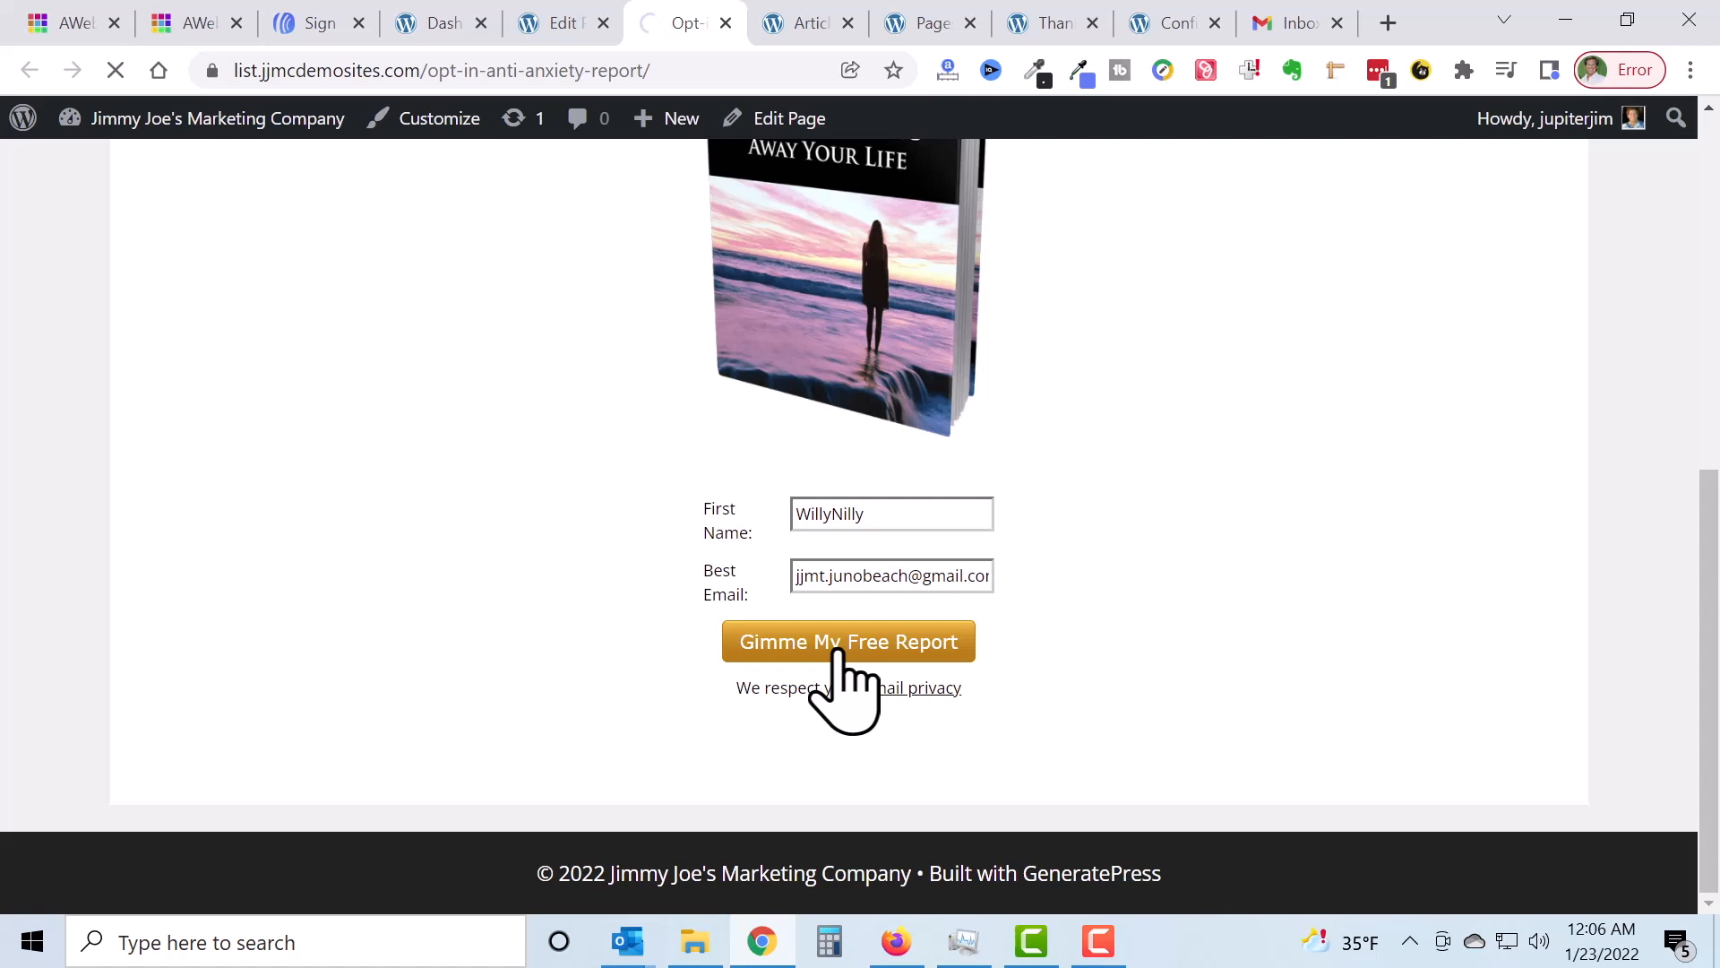
pyautogui.scroll(-2, 806, 647)
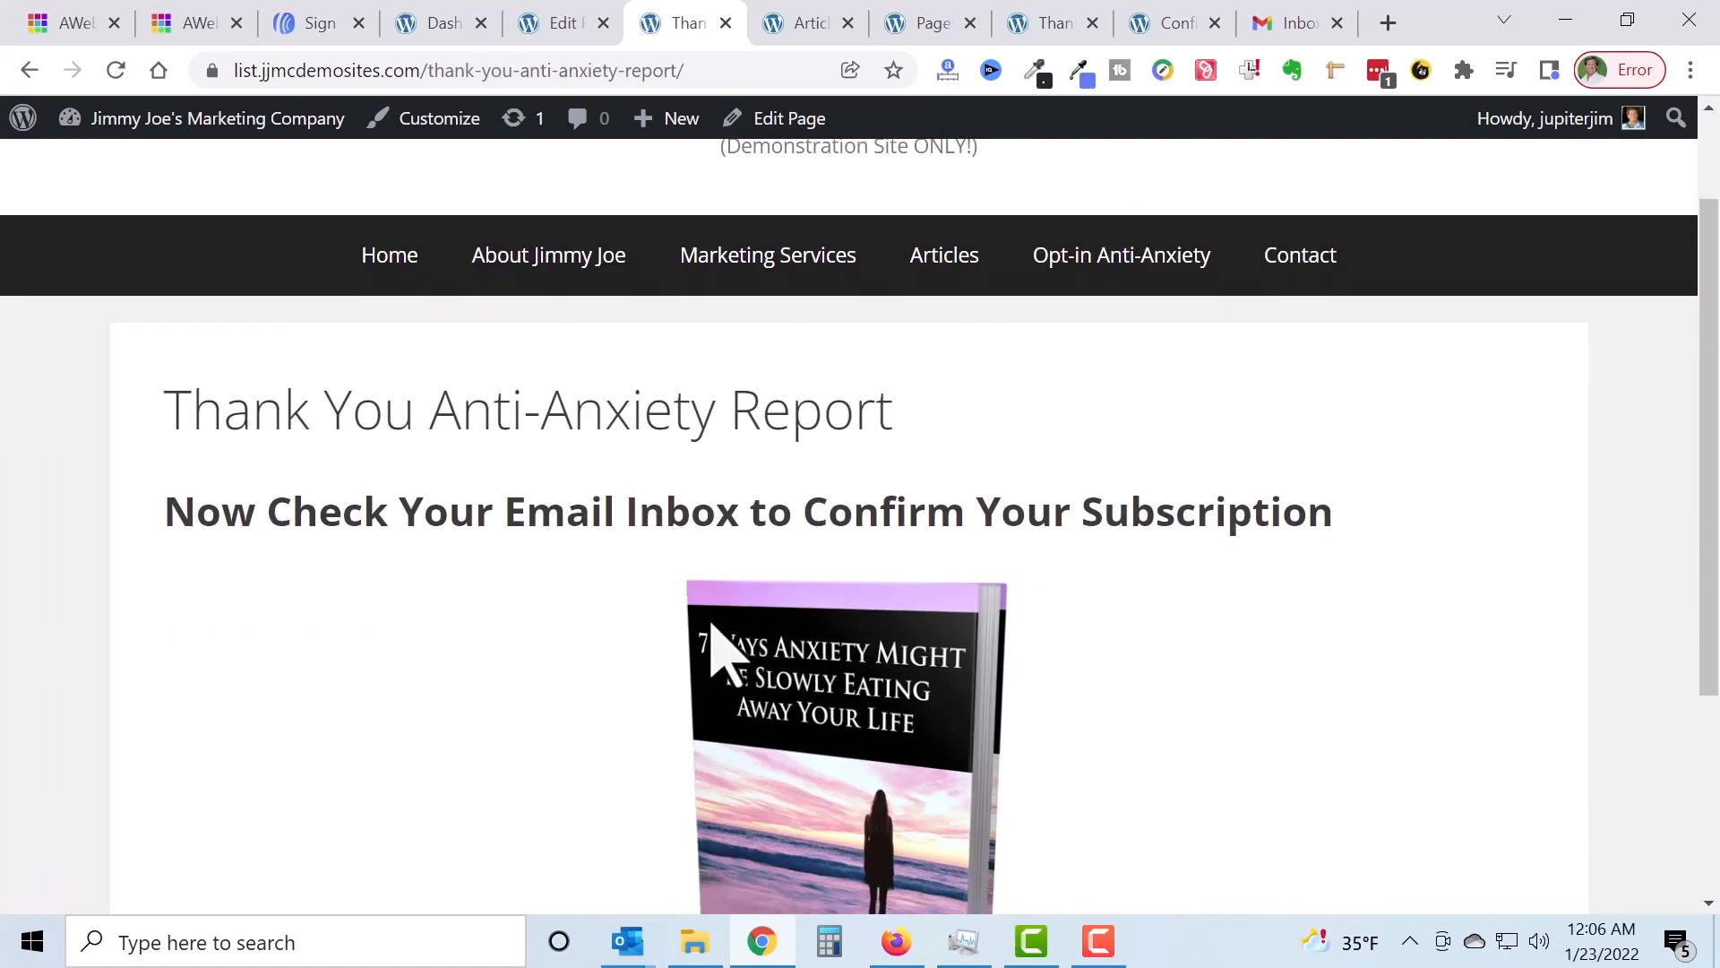
pyautogui.scroll(-3, 646, 565)
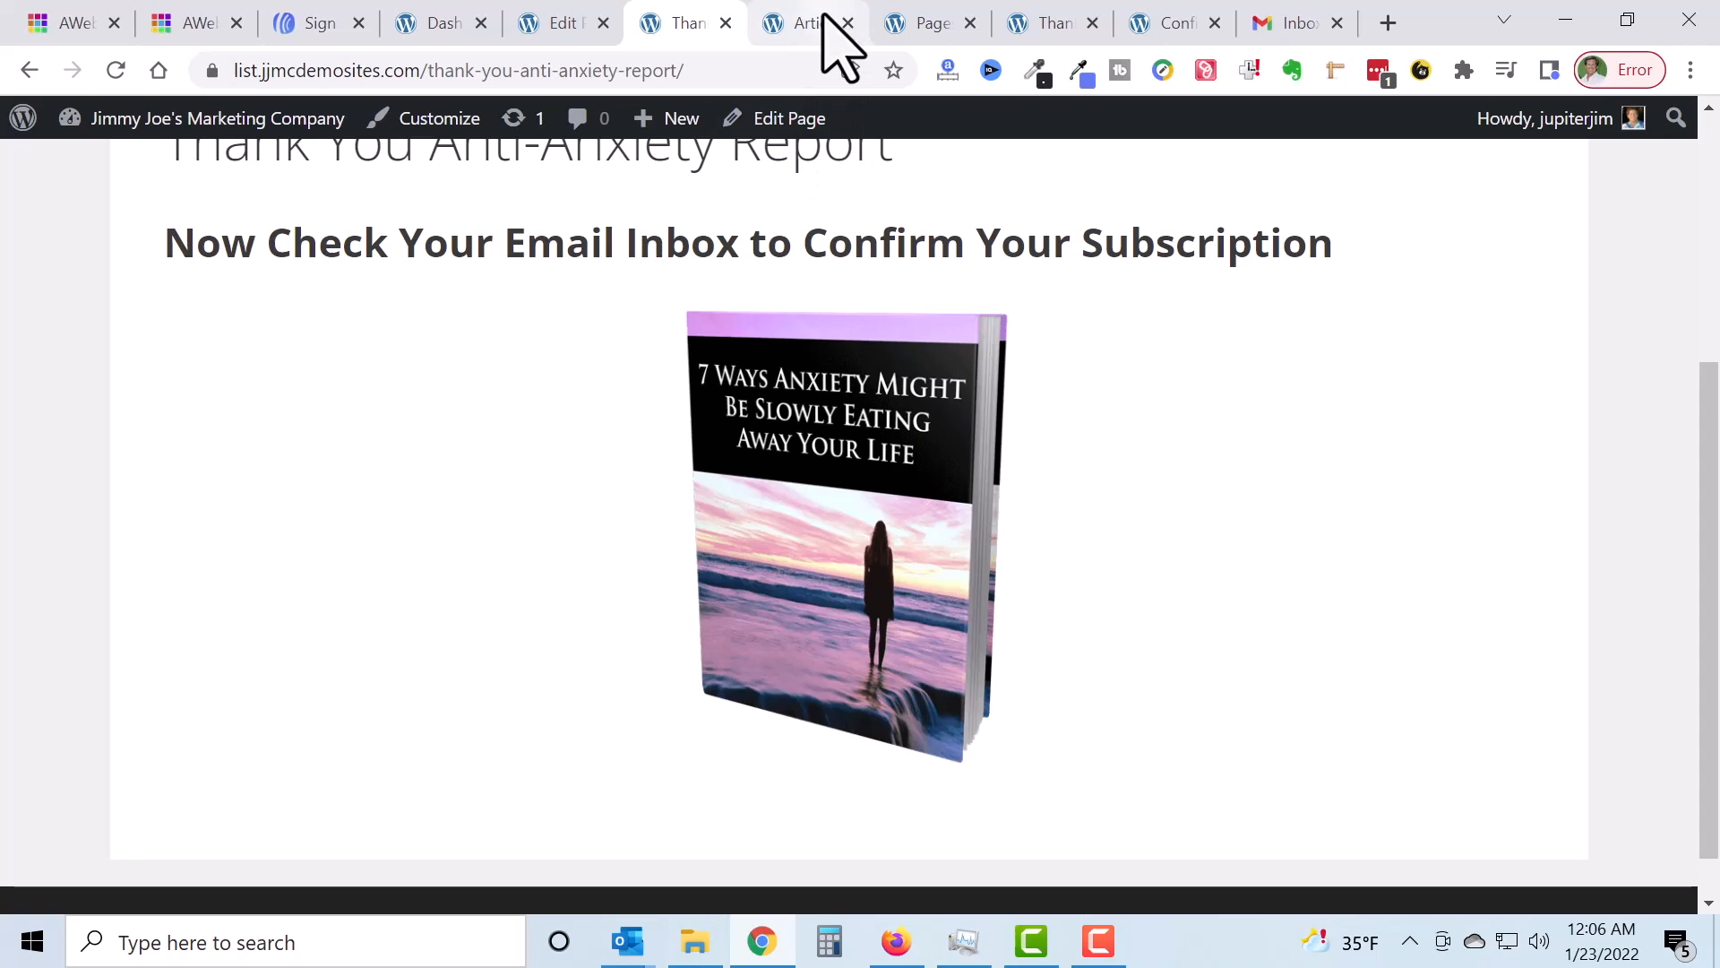
pyautogui.click(1288, 25)
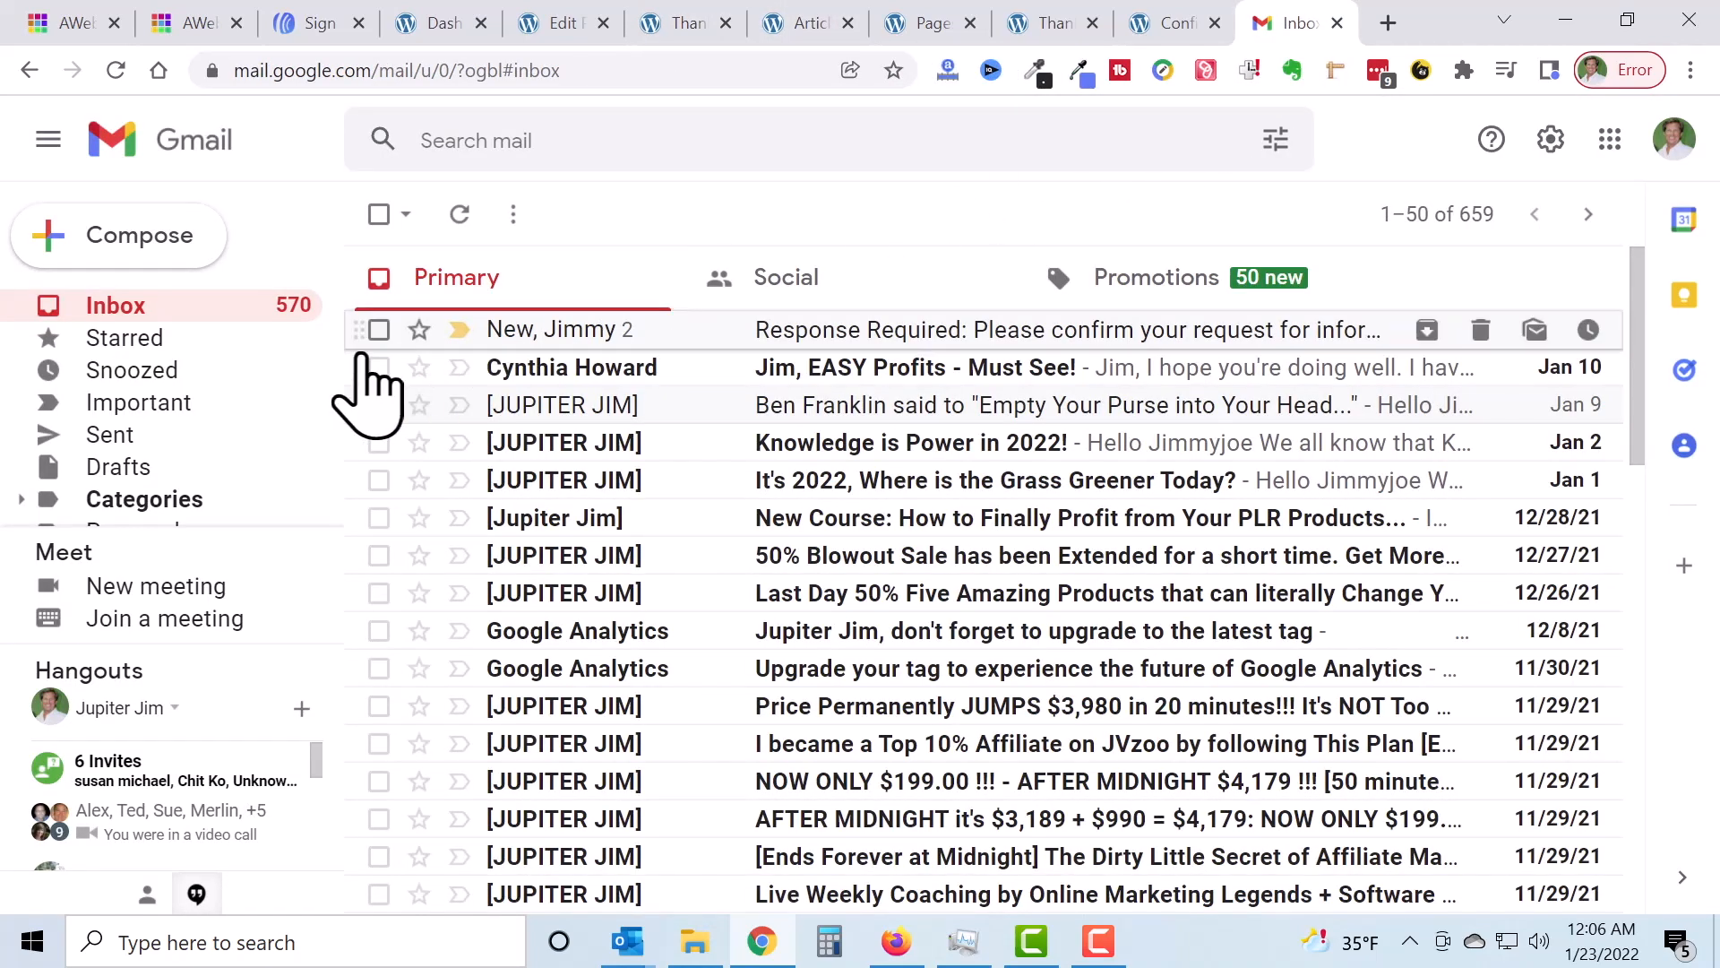
# Step: Refresh the inbox and open AWeber's 'Response Required' confirmation e-mail
pyautogui.click(460, 220)
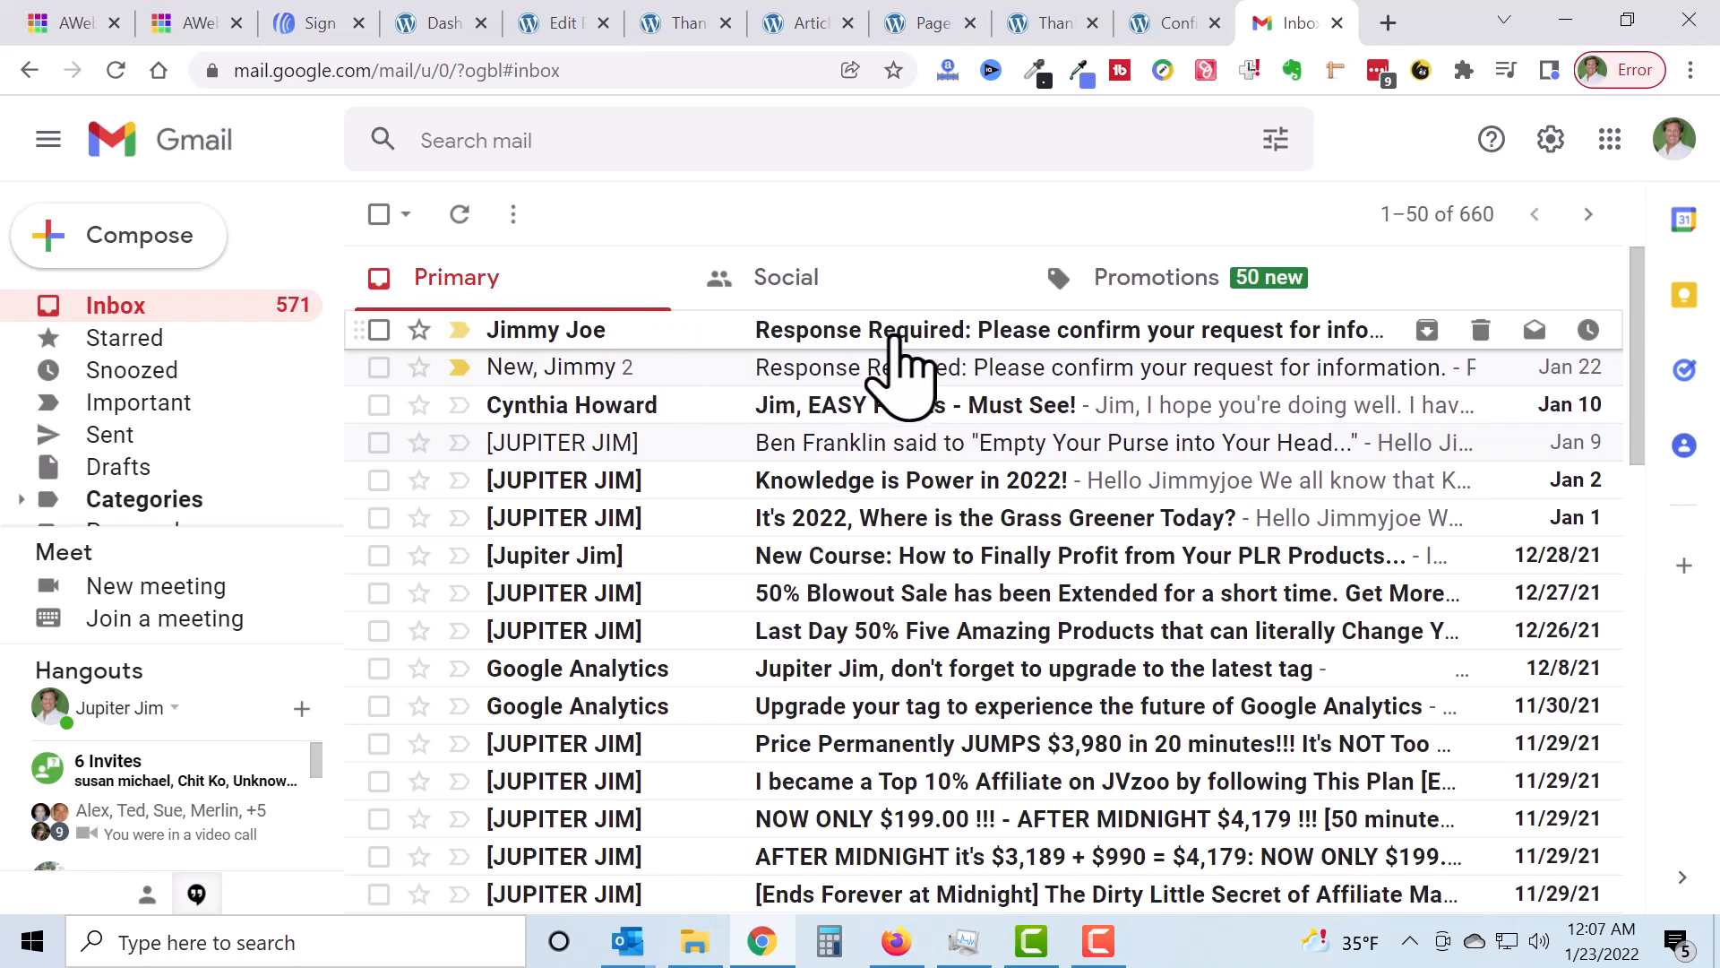
pyautogui.click(899, 340)
pyautogui.scroll(-2, 945, 380)
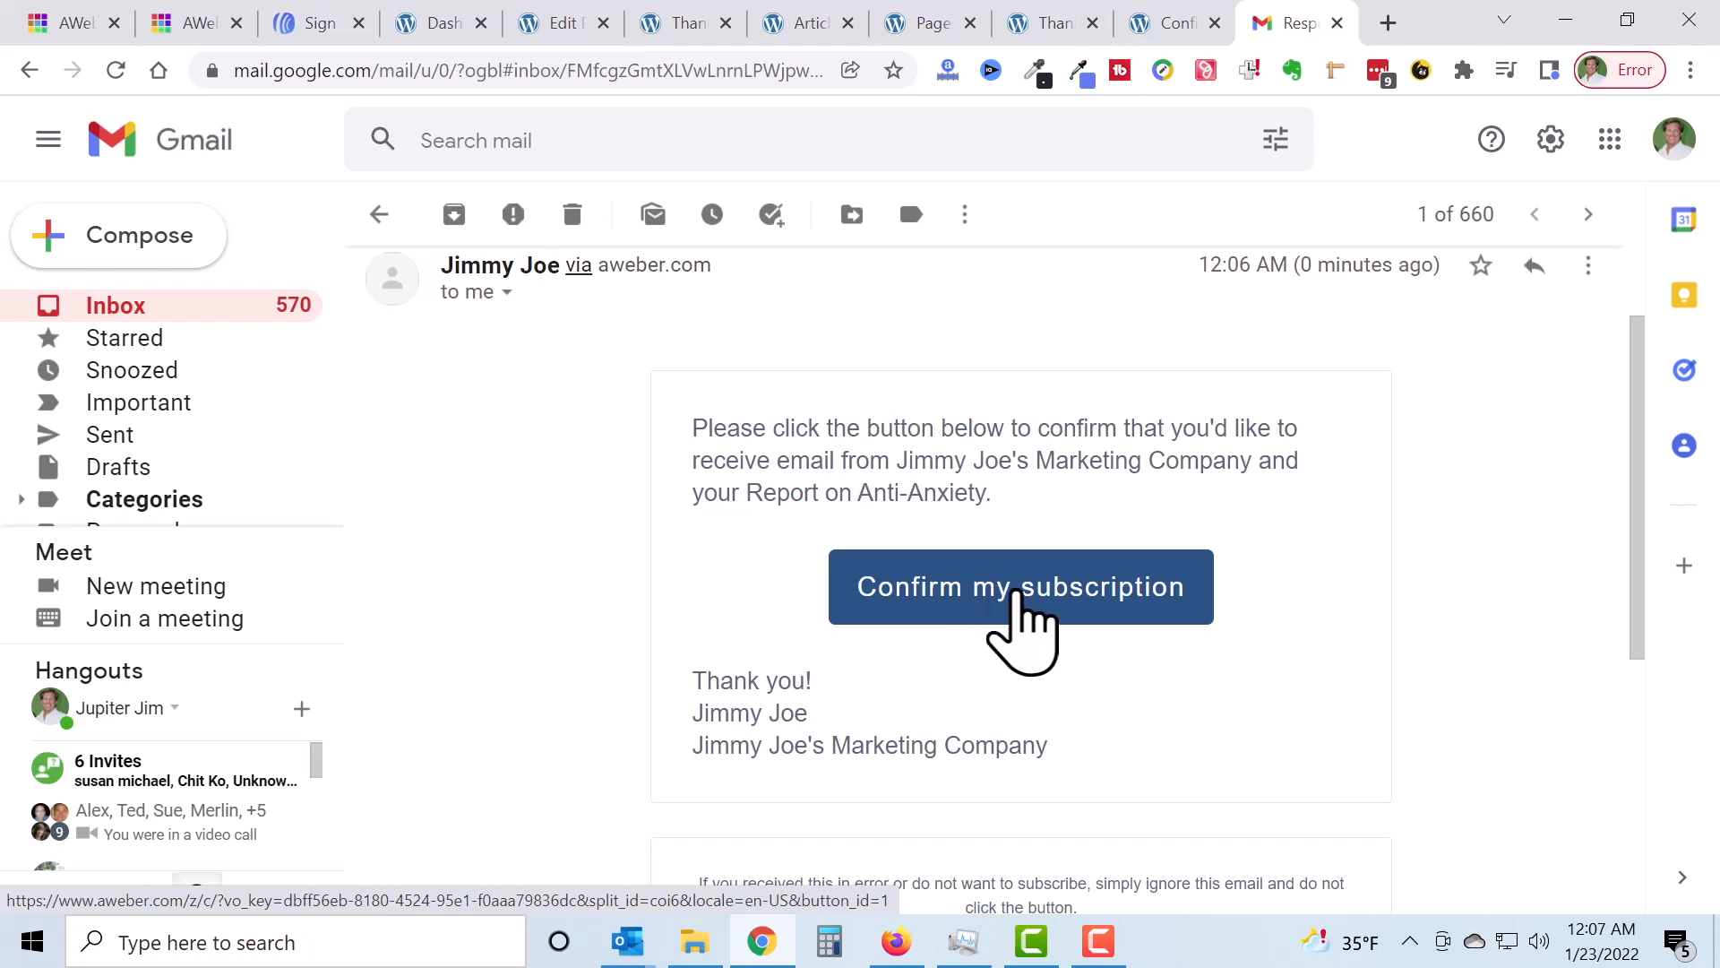
# Step: Confirm the subscription and open AAF_Report.pdf via the book image on Confirmation Success
pyautogui.click(1032, 603)
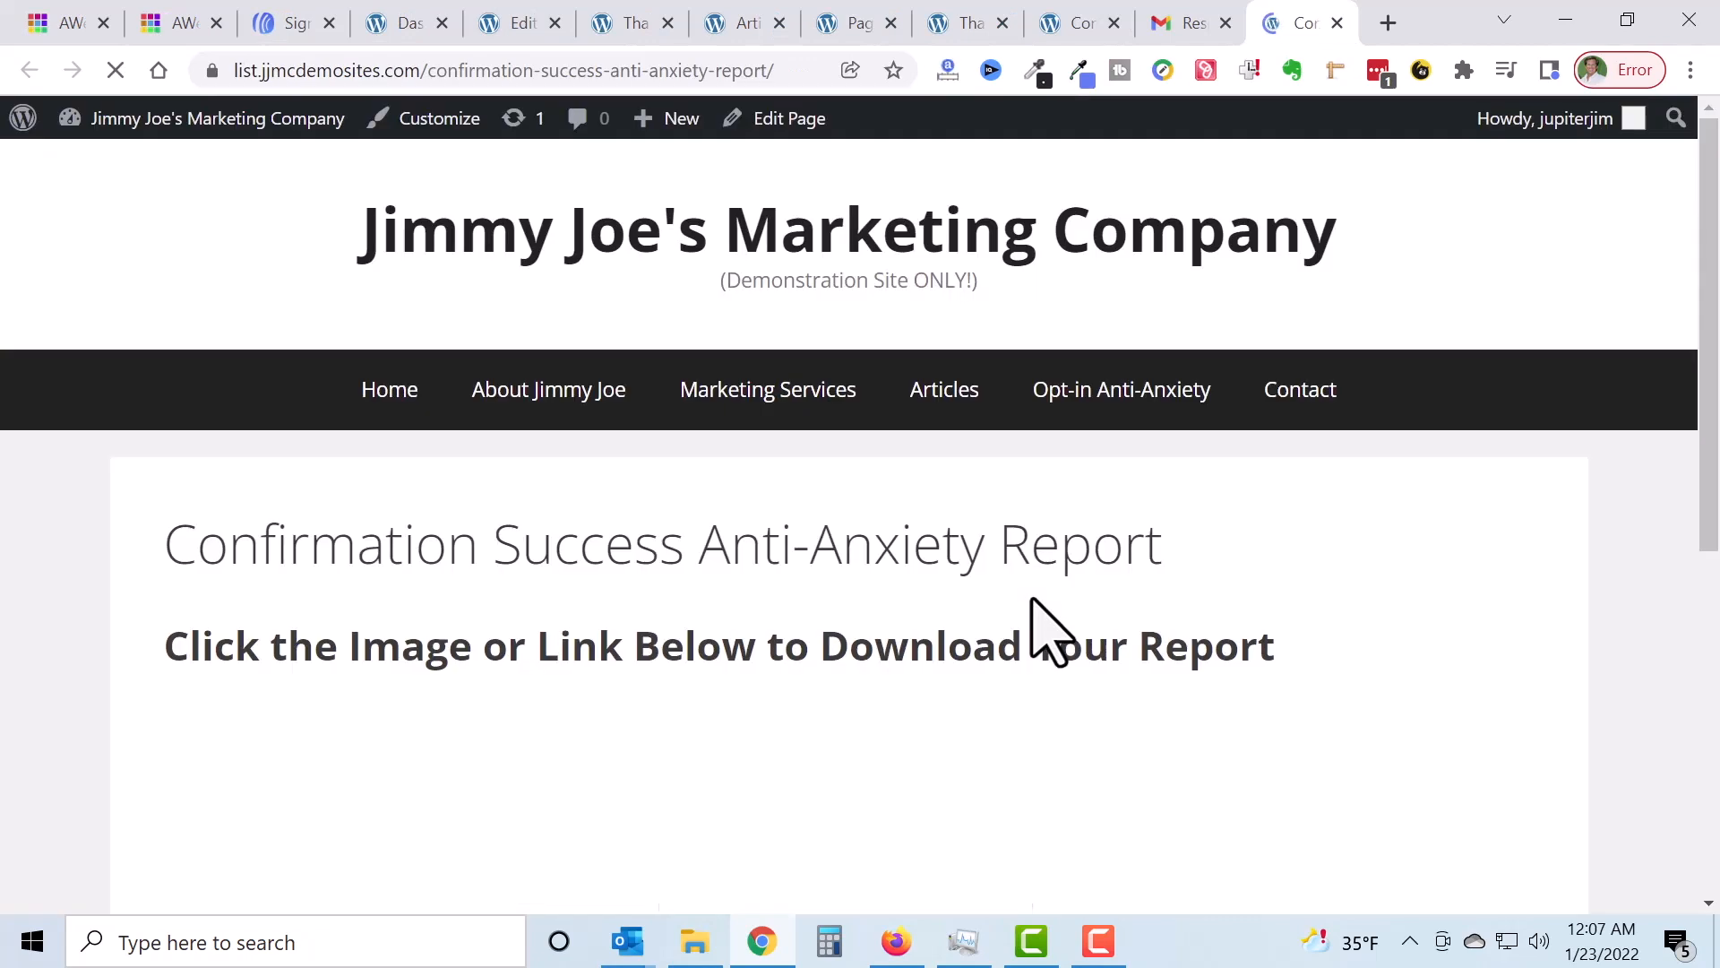
pyautogui.scroll(-3, 908, 513)
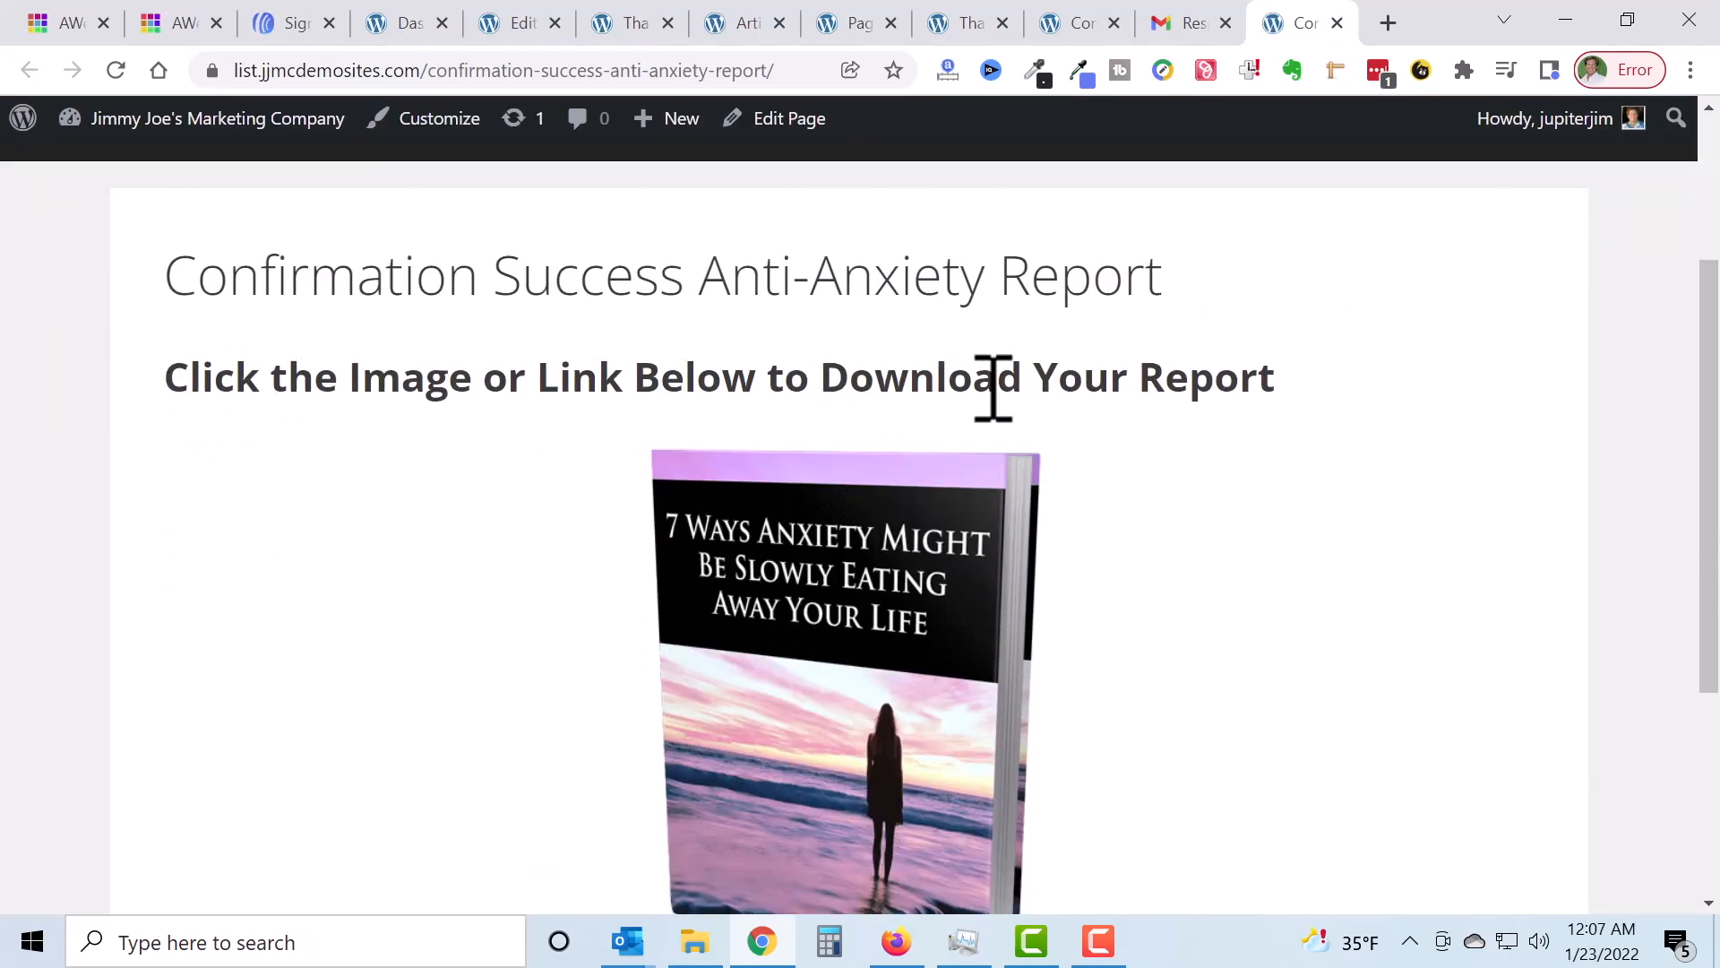
pyautogui.scroll(-2, 1029, 399)
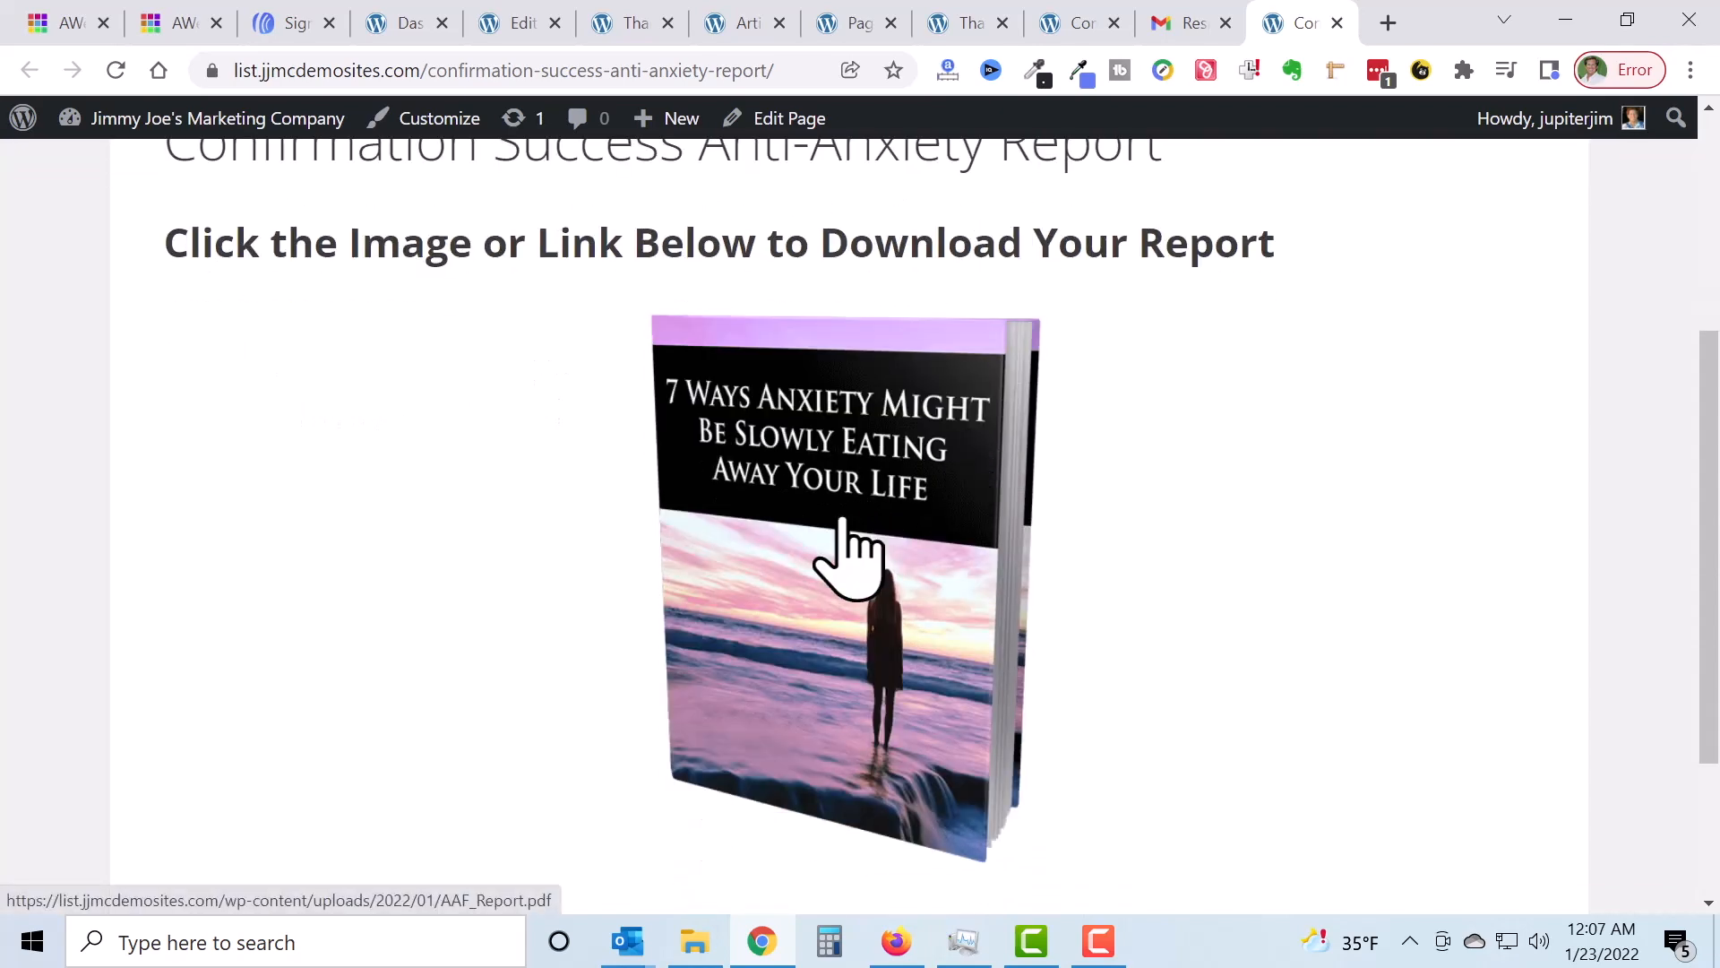
pyautogui.scroll(-3, 852, 556)
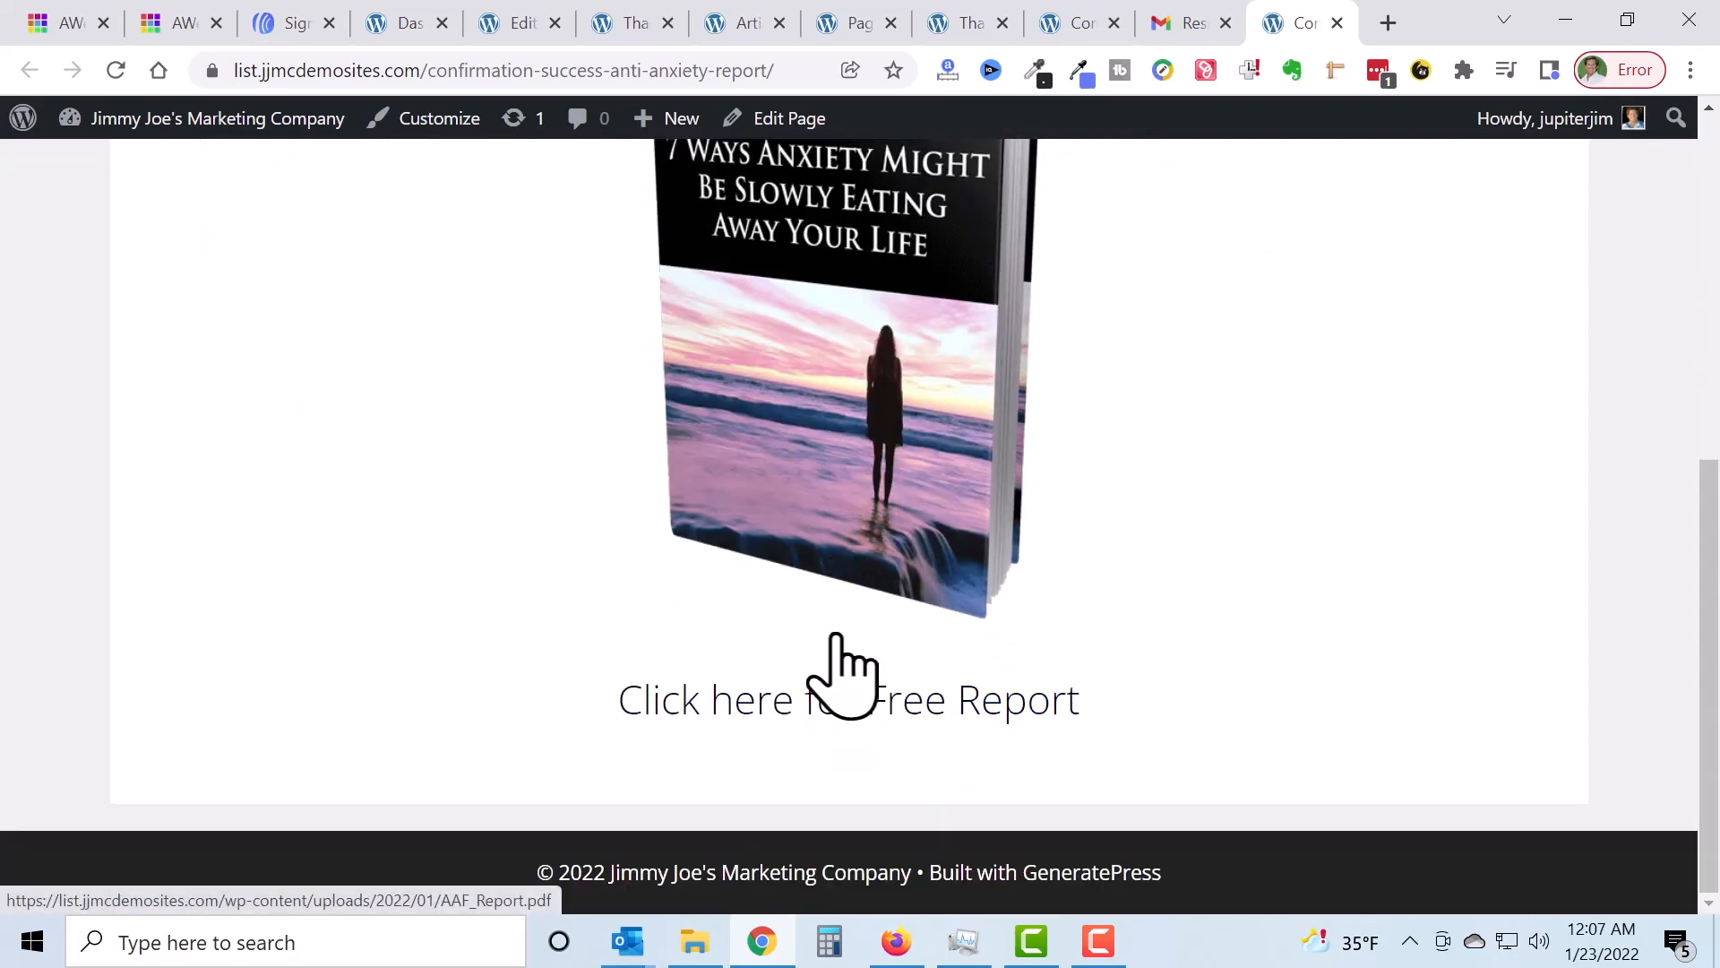
pyautogui.scroll(1, 891, 430)
pyautogui.click(891, 429)
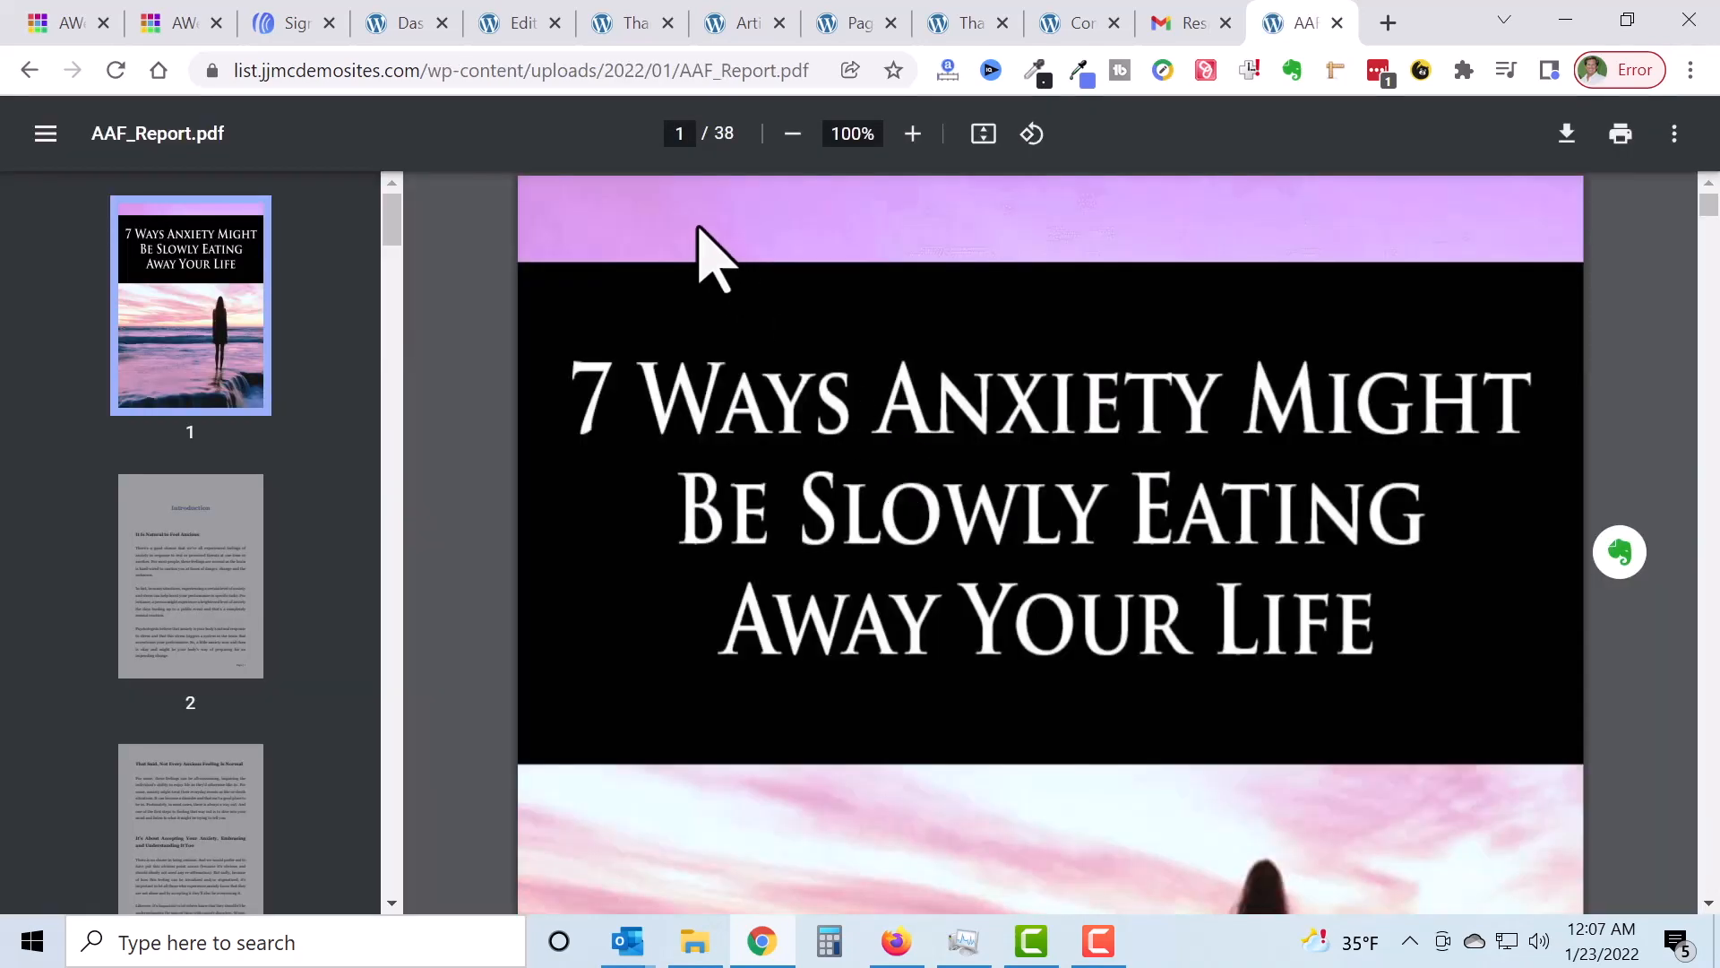
# Step: Switch back to the 'Sign Up Form Generator - AWeber' tab
pyautogui.click(289, 23)
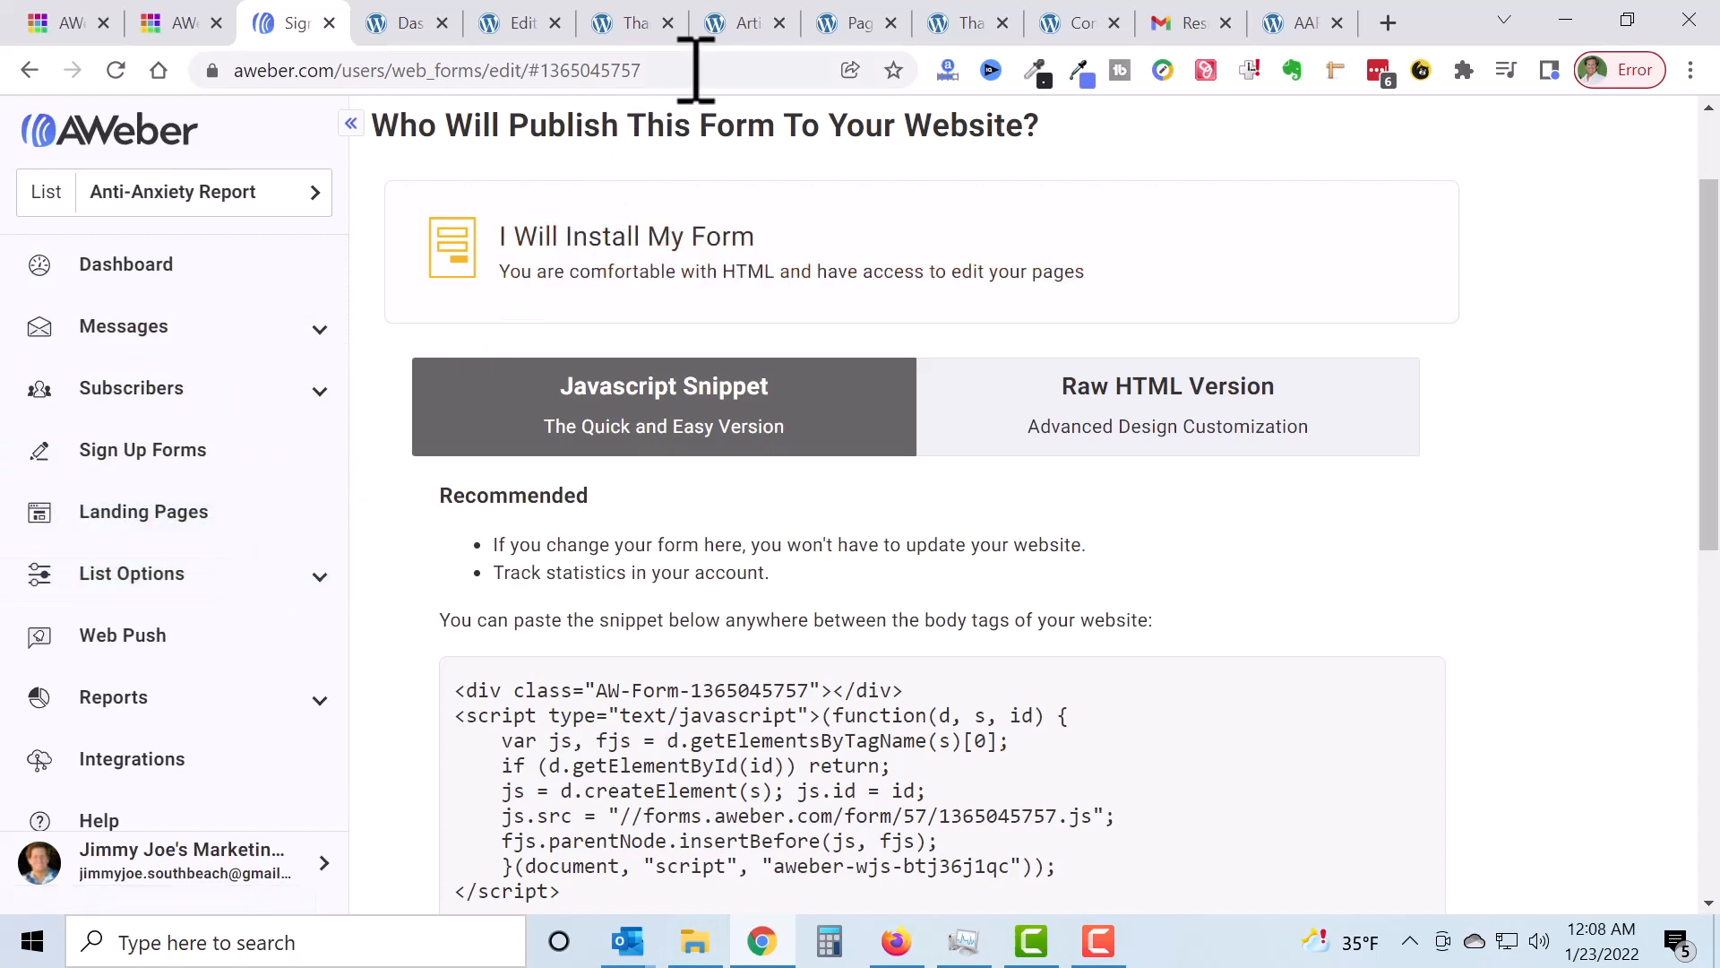
# Step: Check the live Articles page, then reopen AWeber's Design step and inspect the submit button text unchanged
pyautogui.click(740, 19)
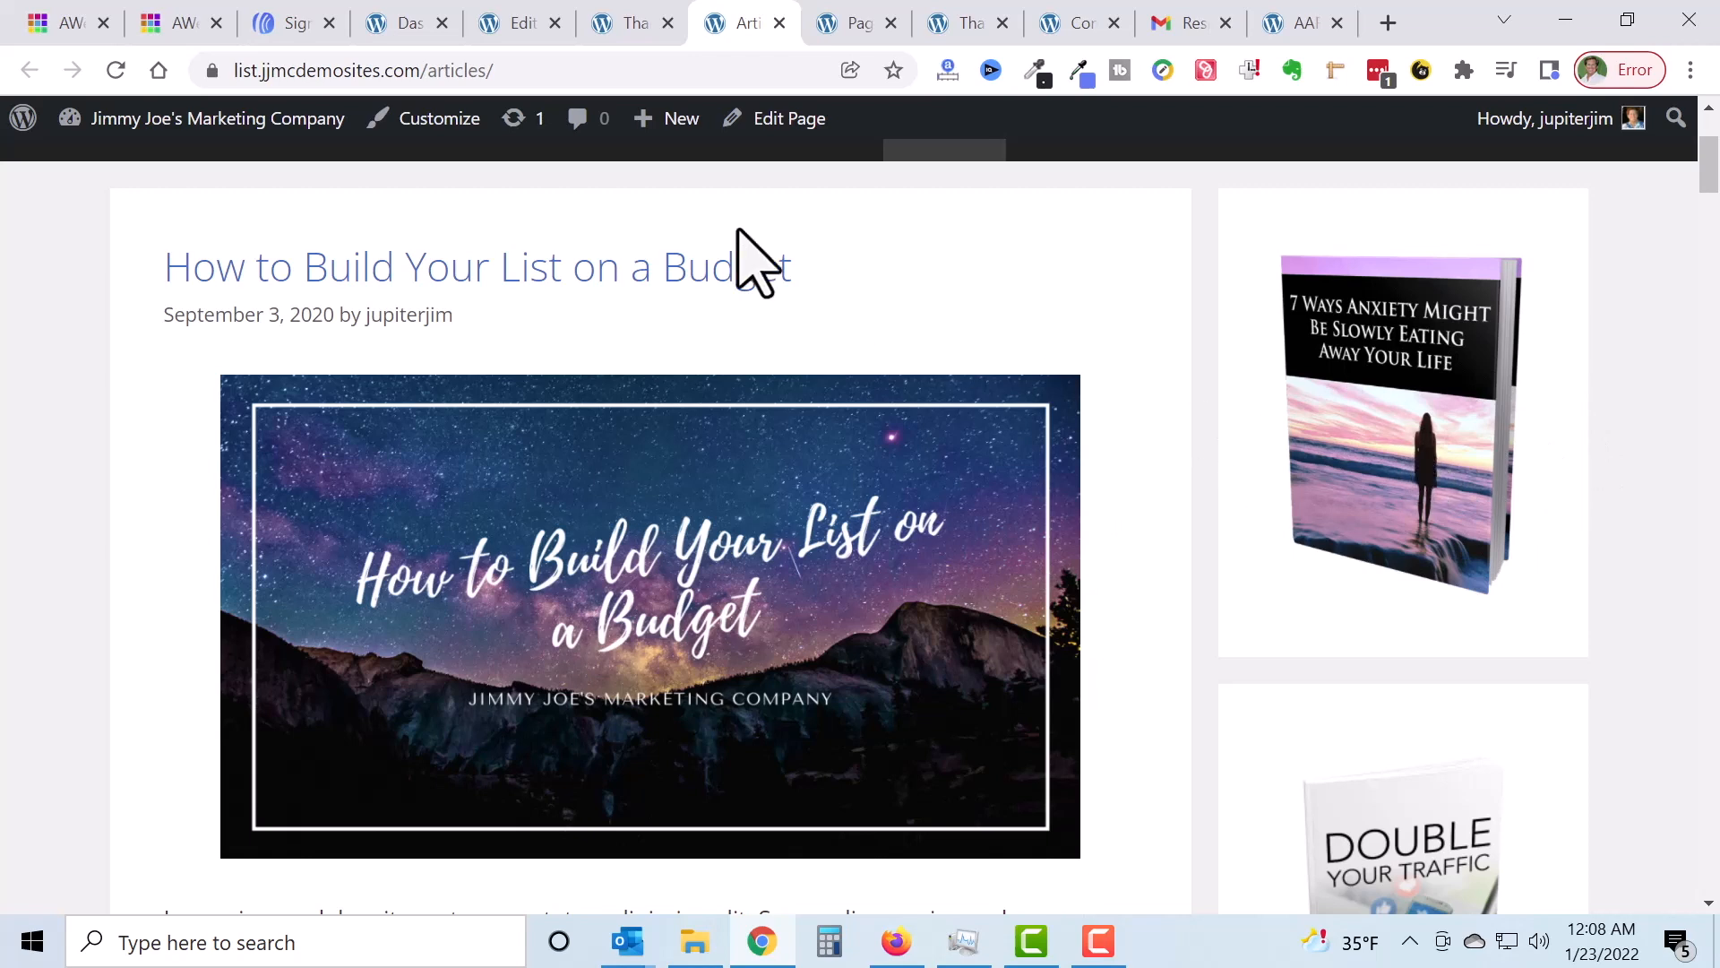
pyautogui.click(288, 27)
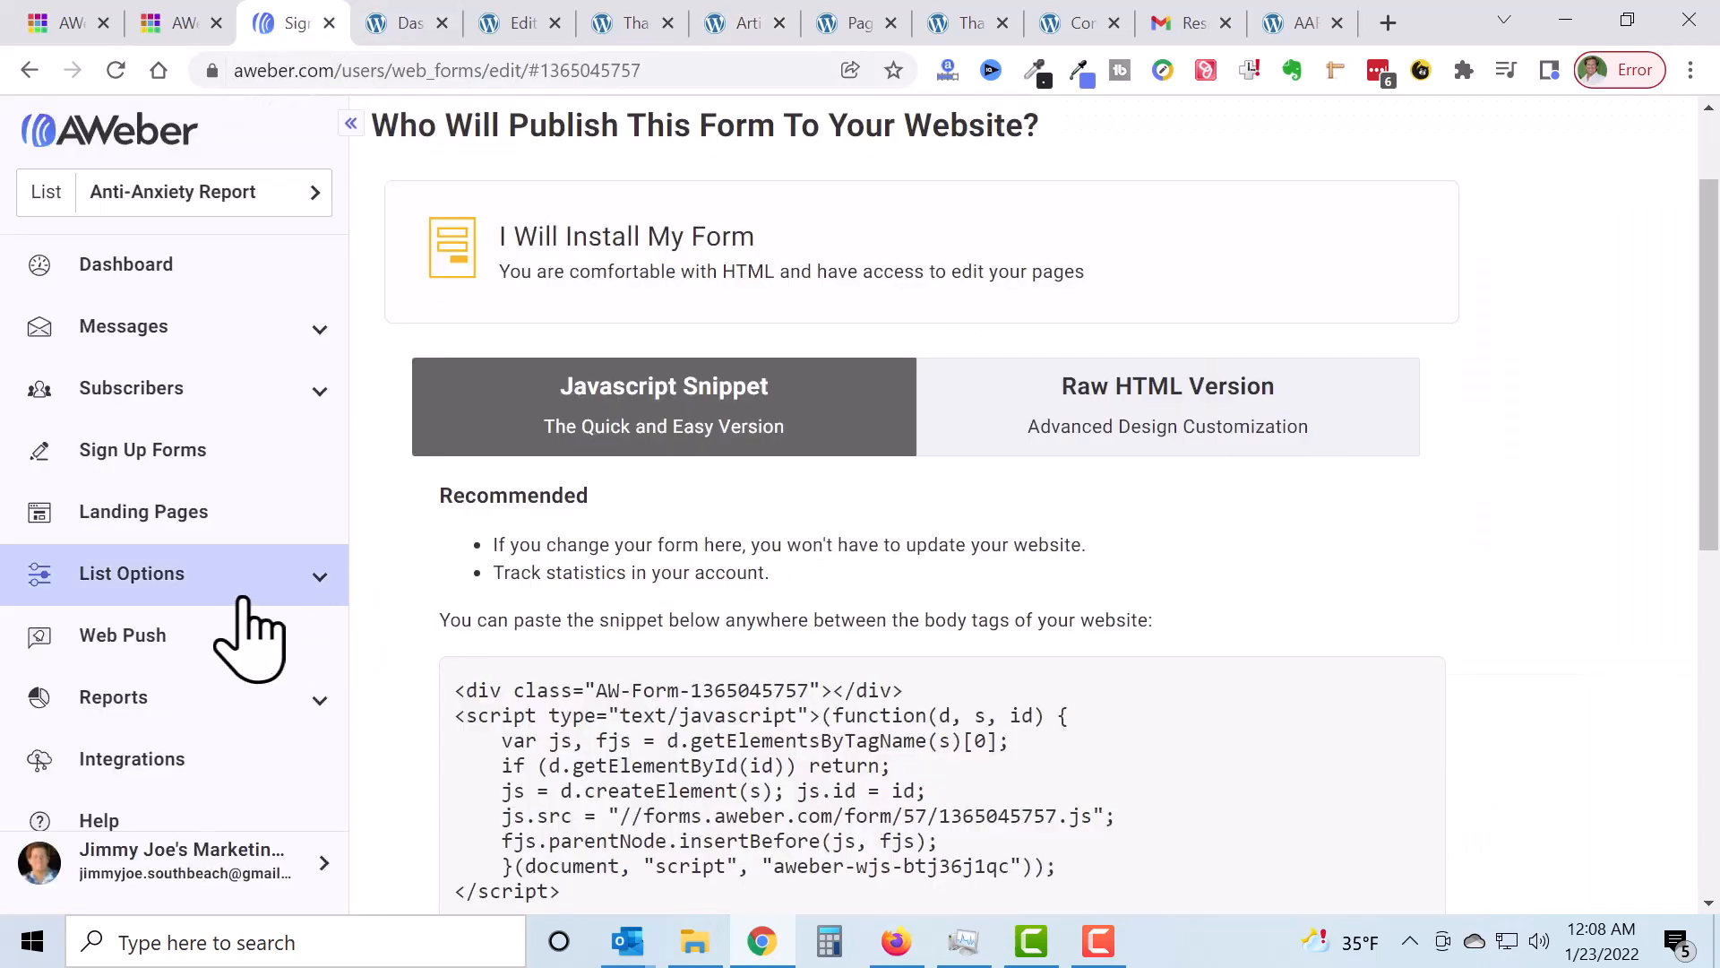
pyautogui.scroll(2, 637, 439)
pyautogui.click(1105, 179)
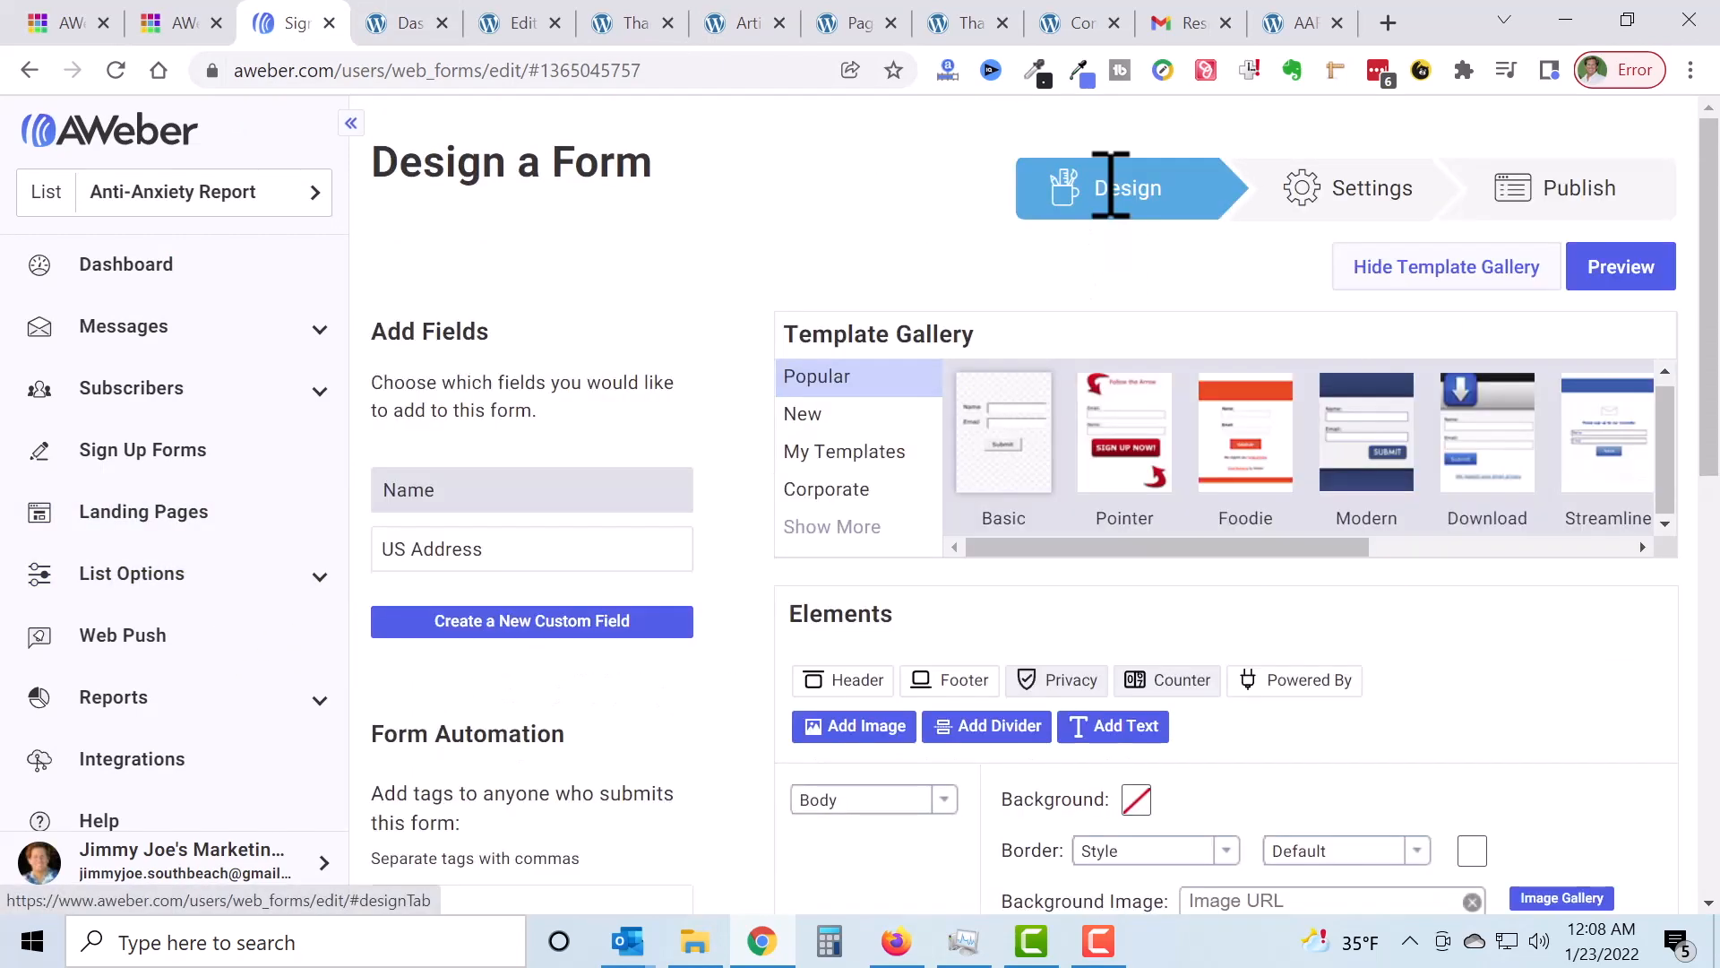
pyautogui.scroll(-8, 1398, 538)
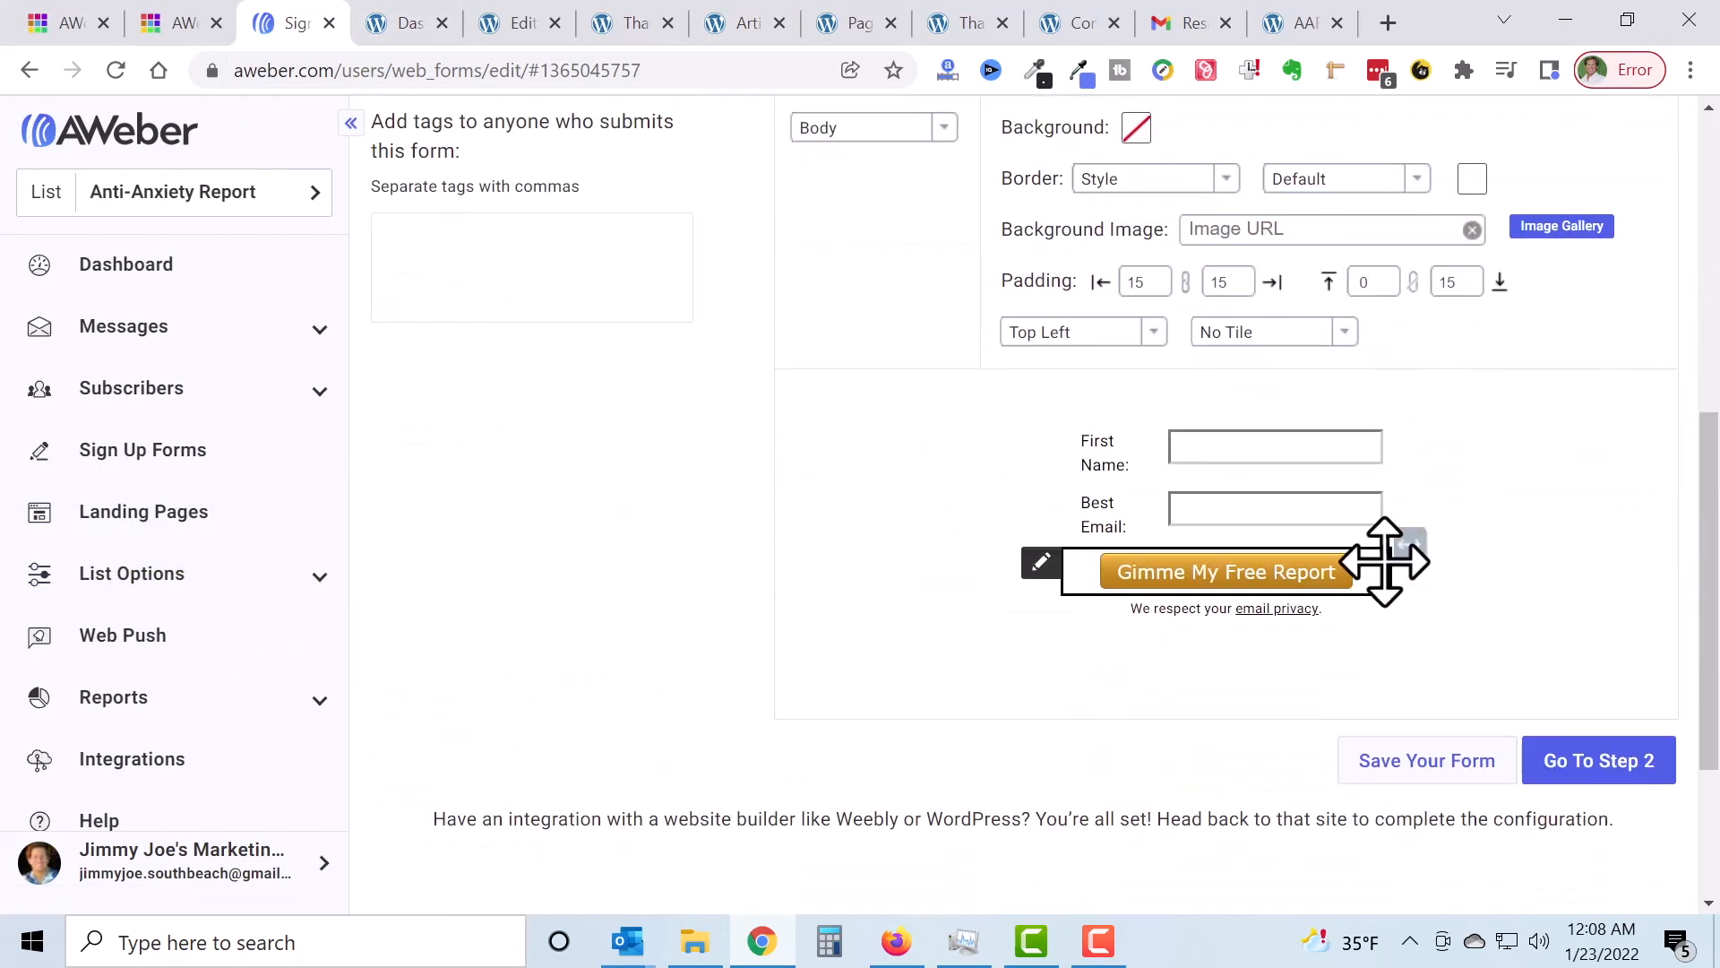
pyautogui.doubleClick(1385, 560)
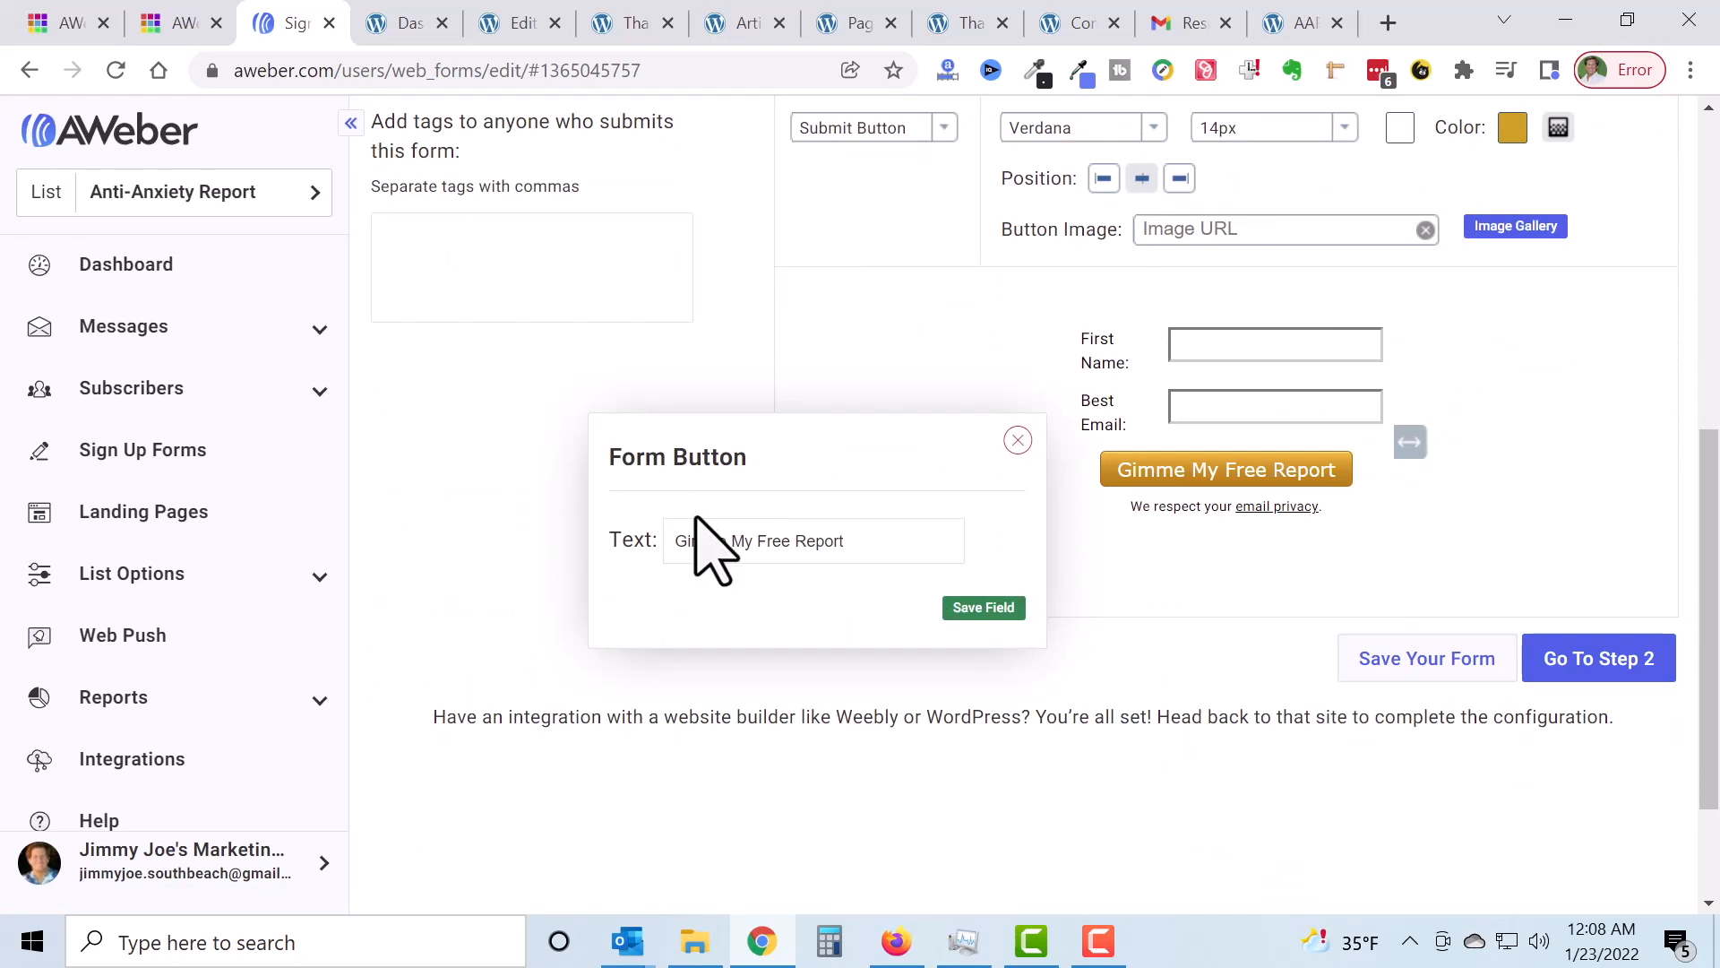
pyautogui.click(1018, 440)
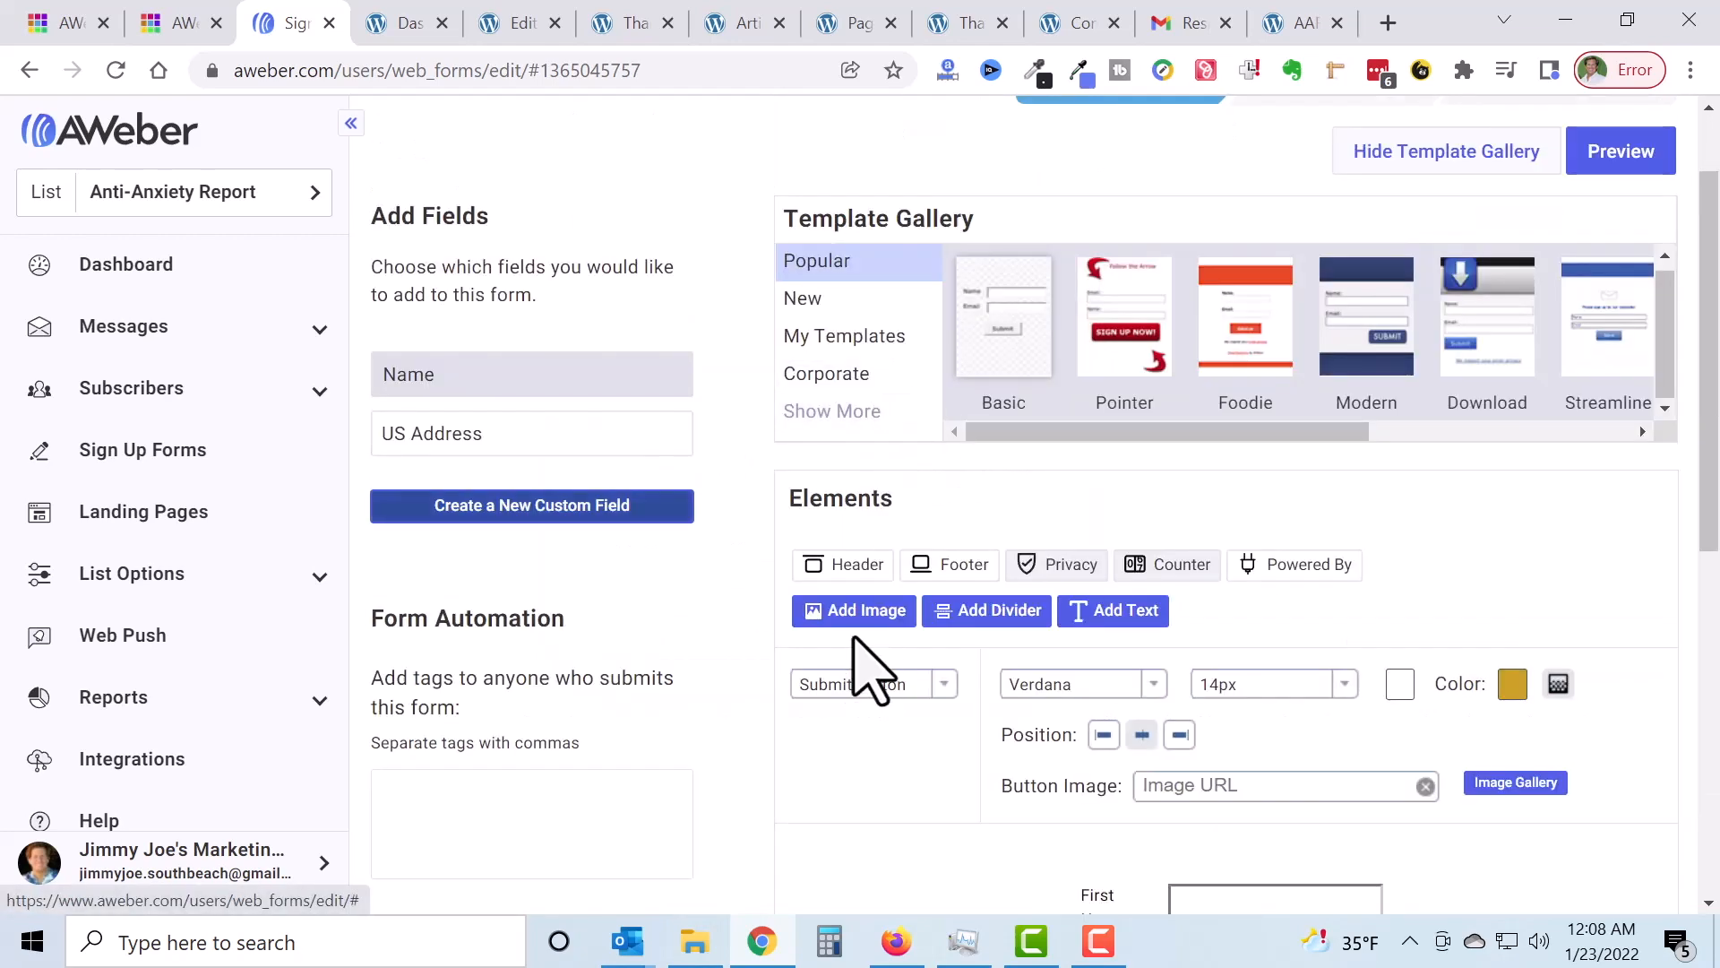
# Step: Trial a blue submit-button colour, then save the web form with the button still gold
pyautogui.scroll(-3, 855, 508)
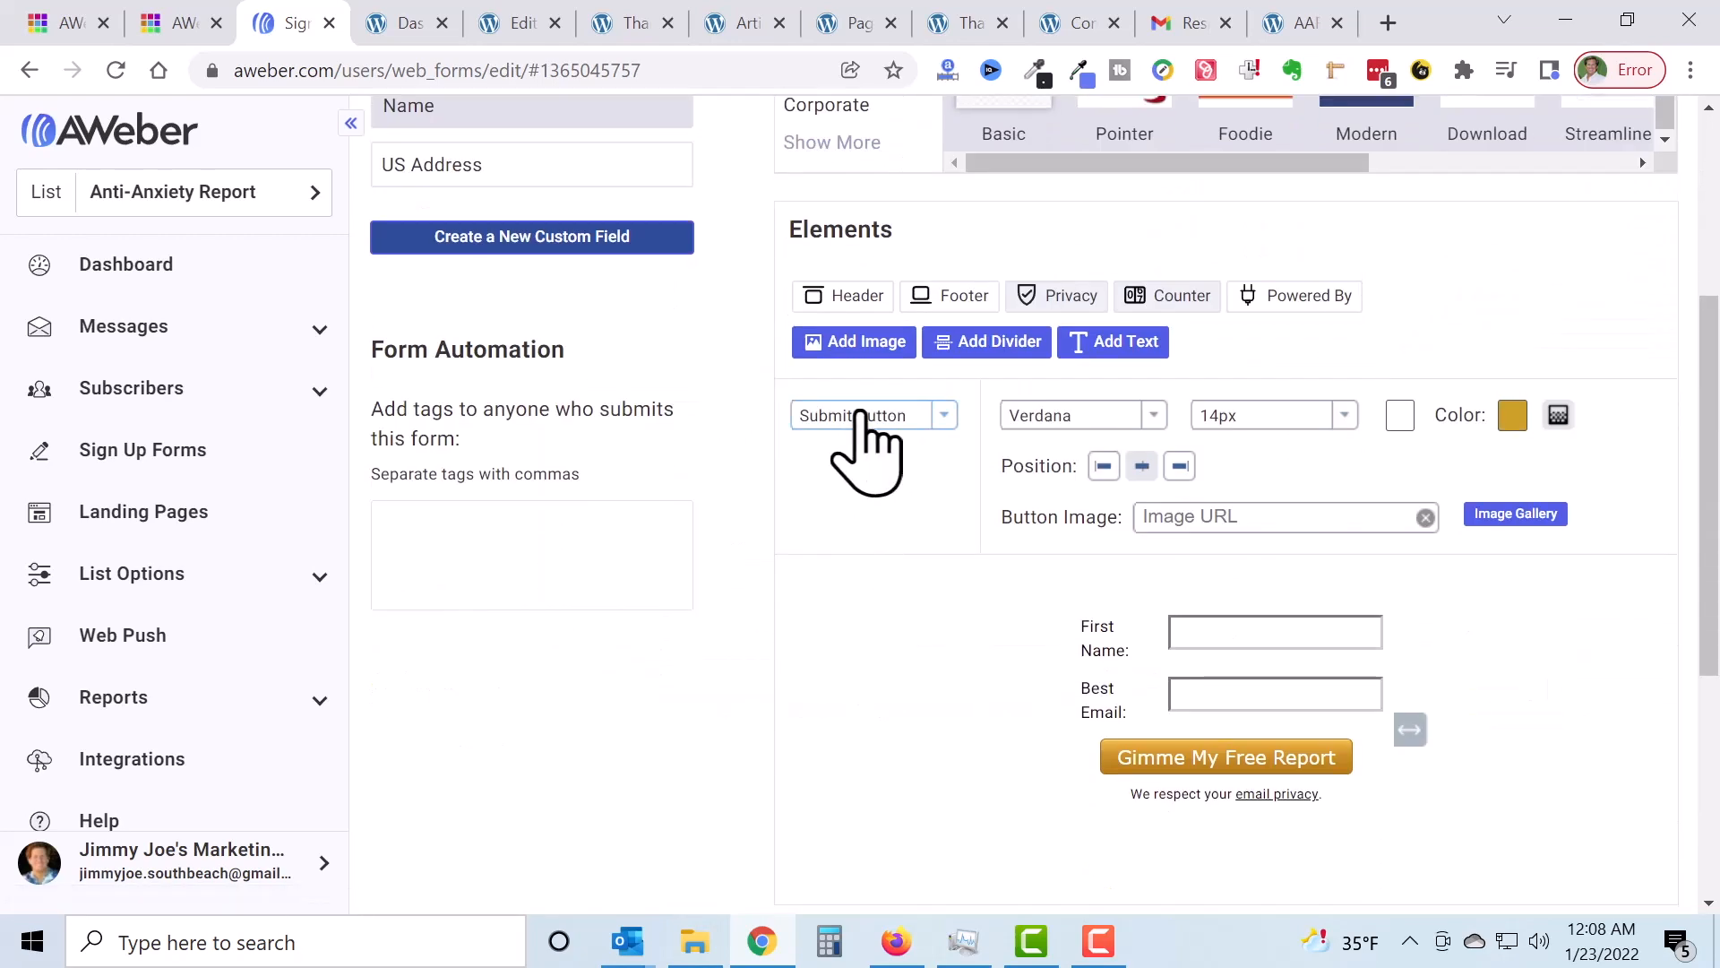
pyautogui.click(1514, 417)
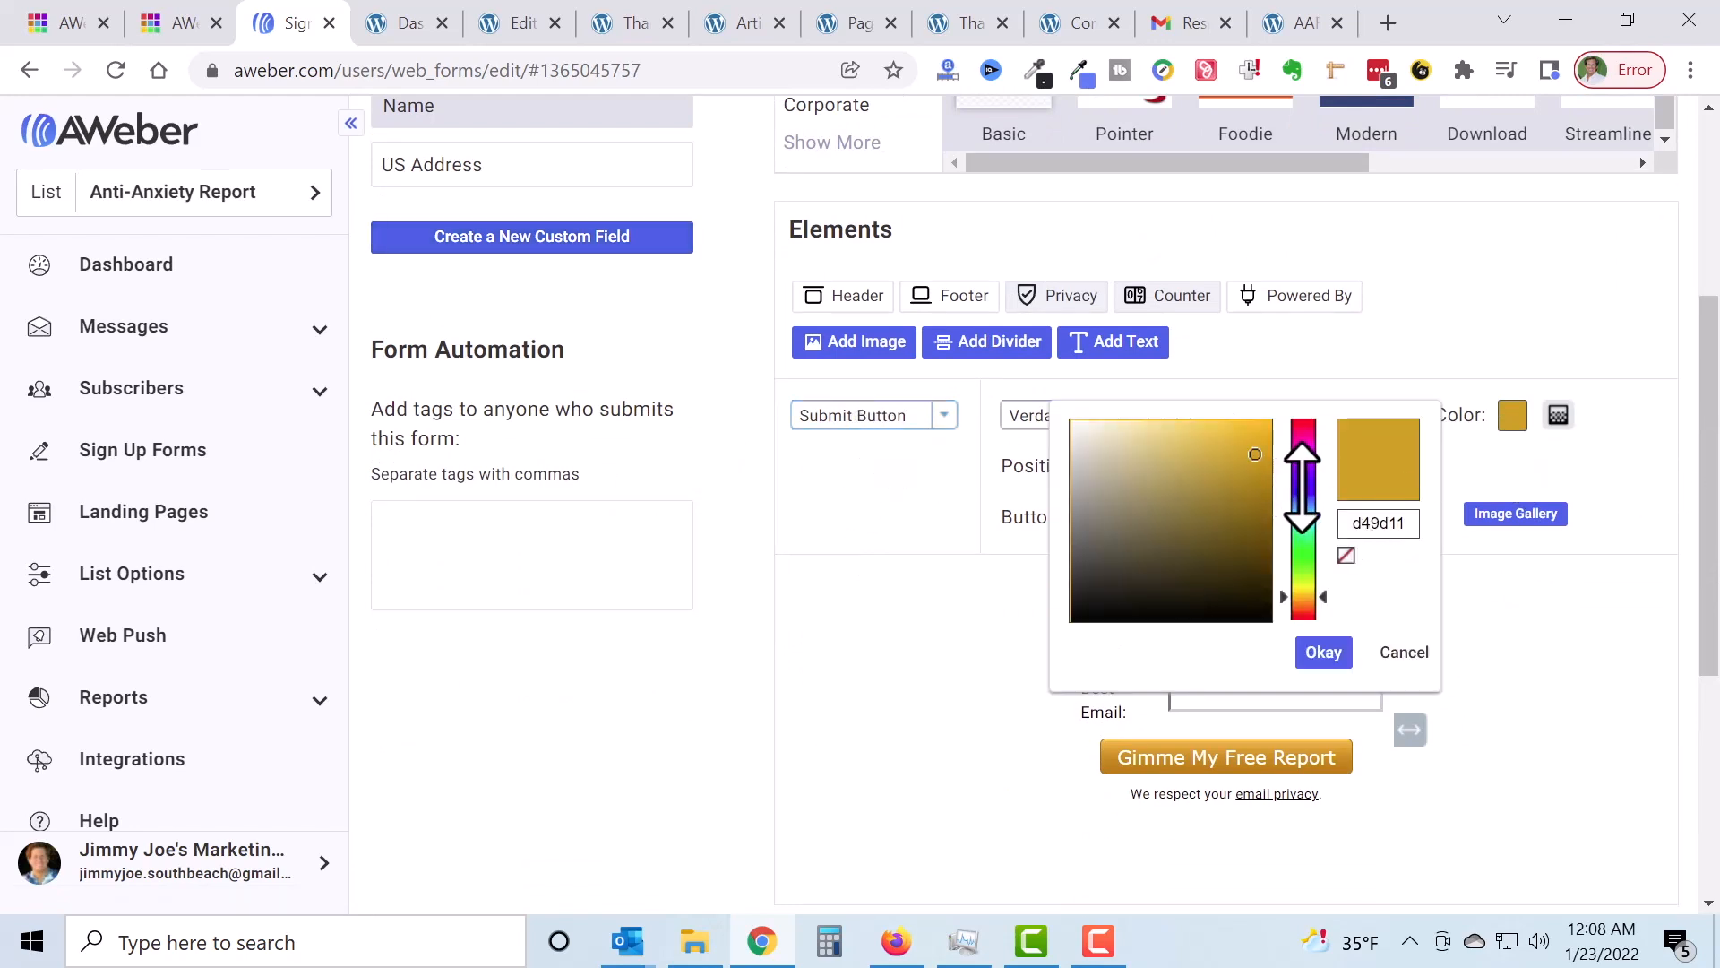
pyautogui.click(1307, 493)
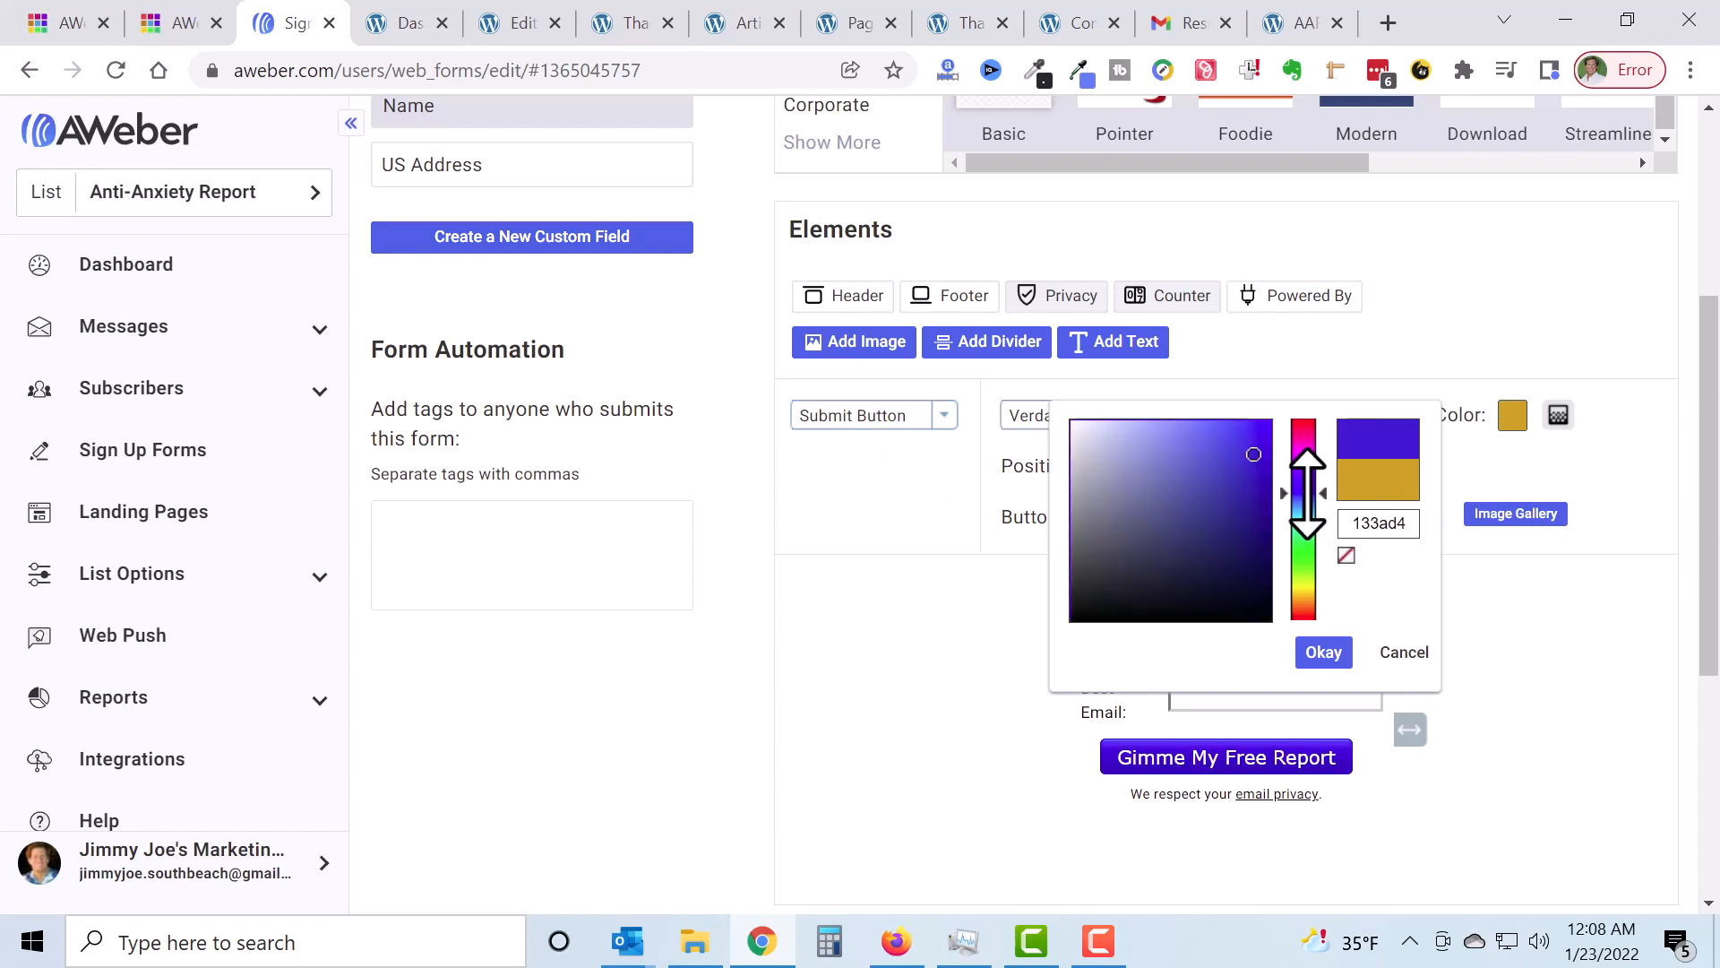
pyautogui.moveTo(1283, 493); pyautogui.dragTo(1279, 490)
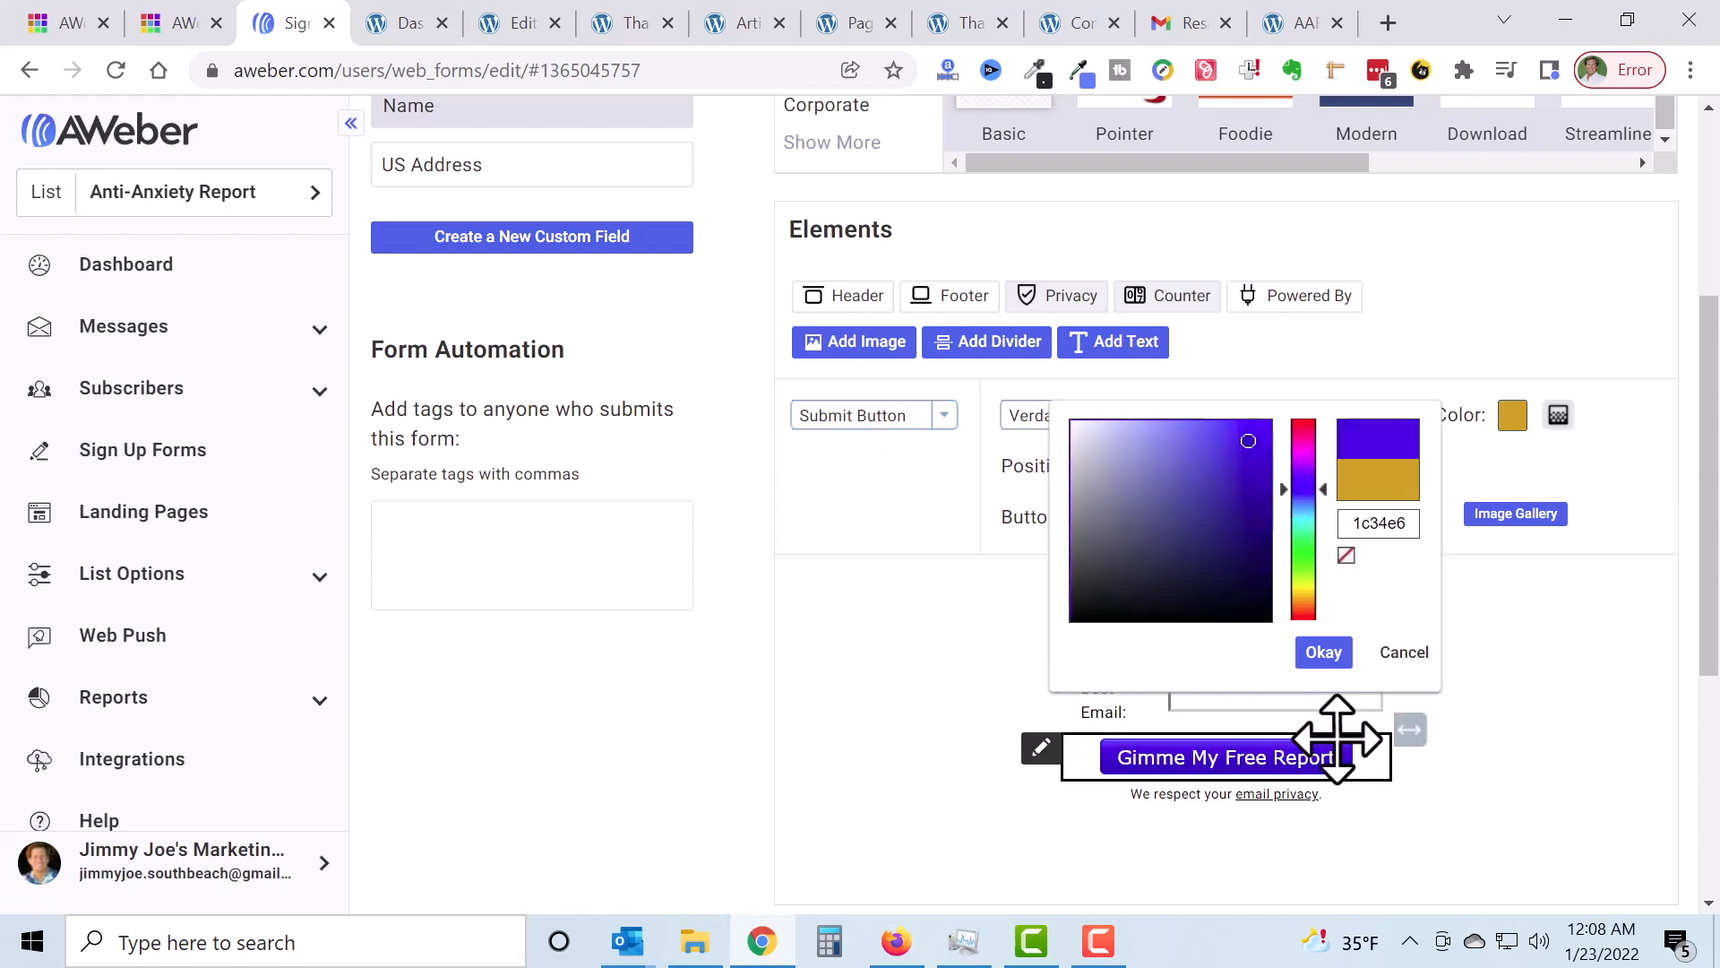
pyautogui.moveTo(1715, 587); pyautogui.dragTo(1682, 701)
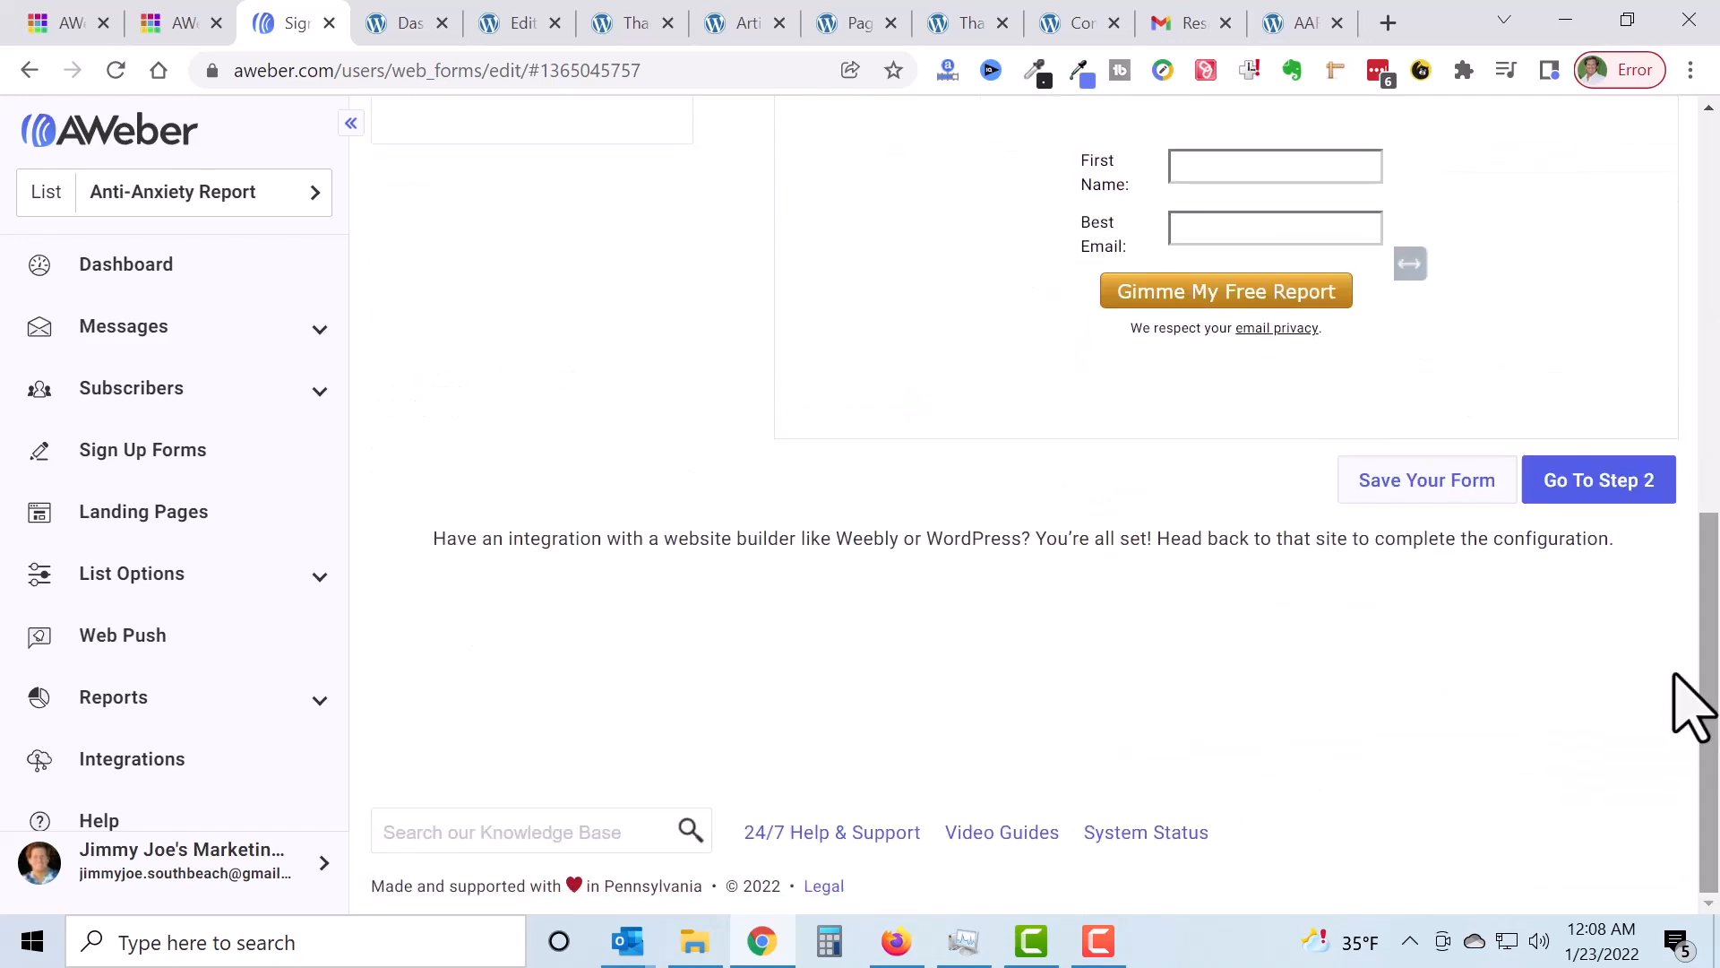
pyautogui.click(1427, 482)
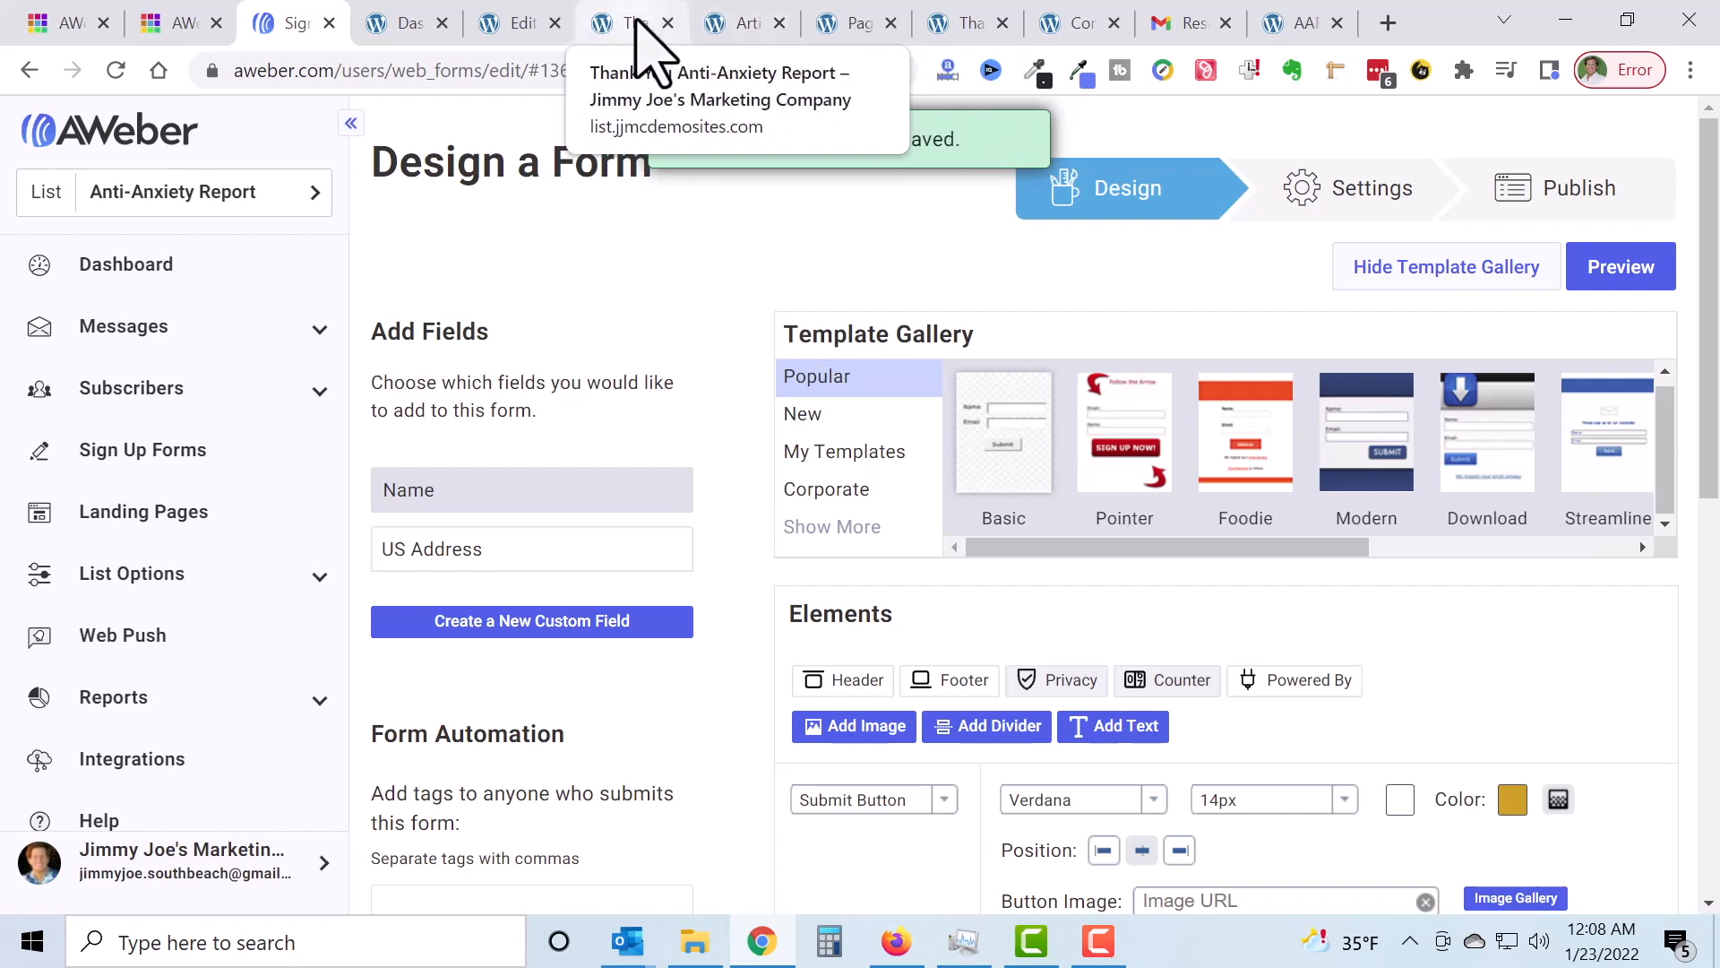
# Step: Update the Opt-in Anti-Anxiety Report page in the WordPress editor
pyautogui.click(524, 24)
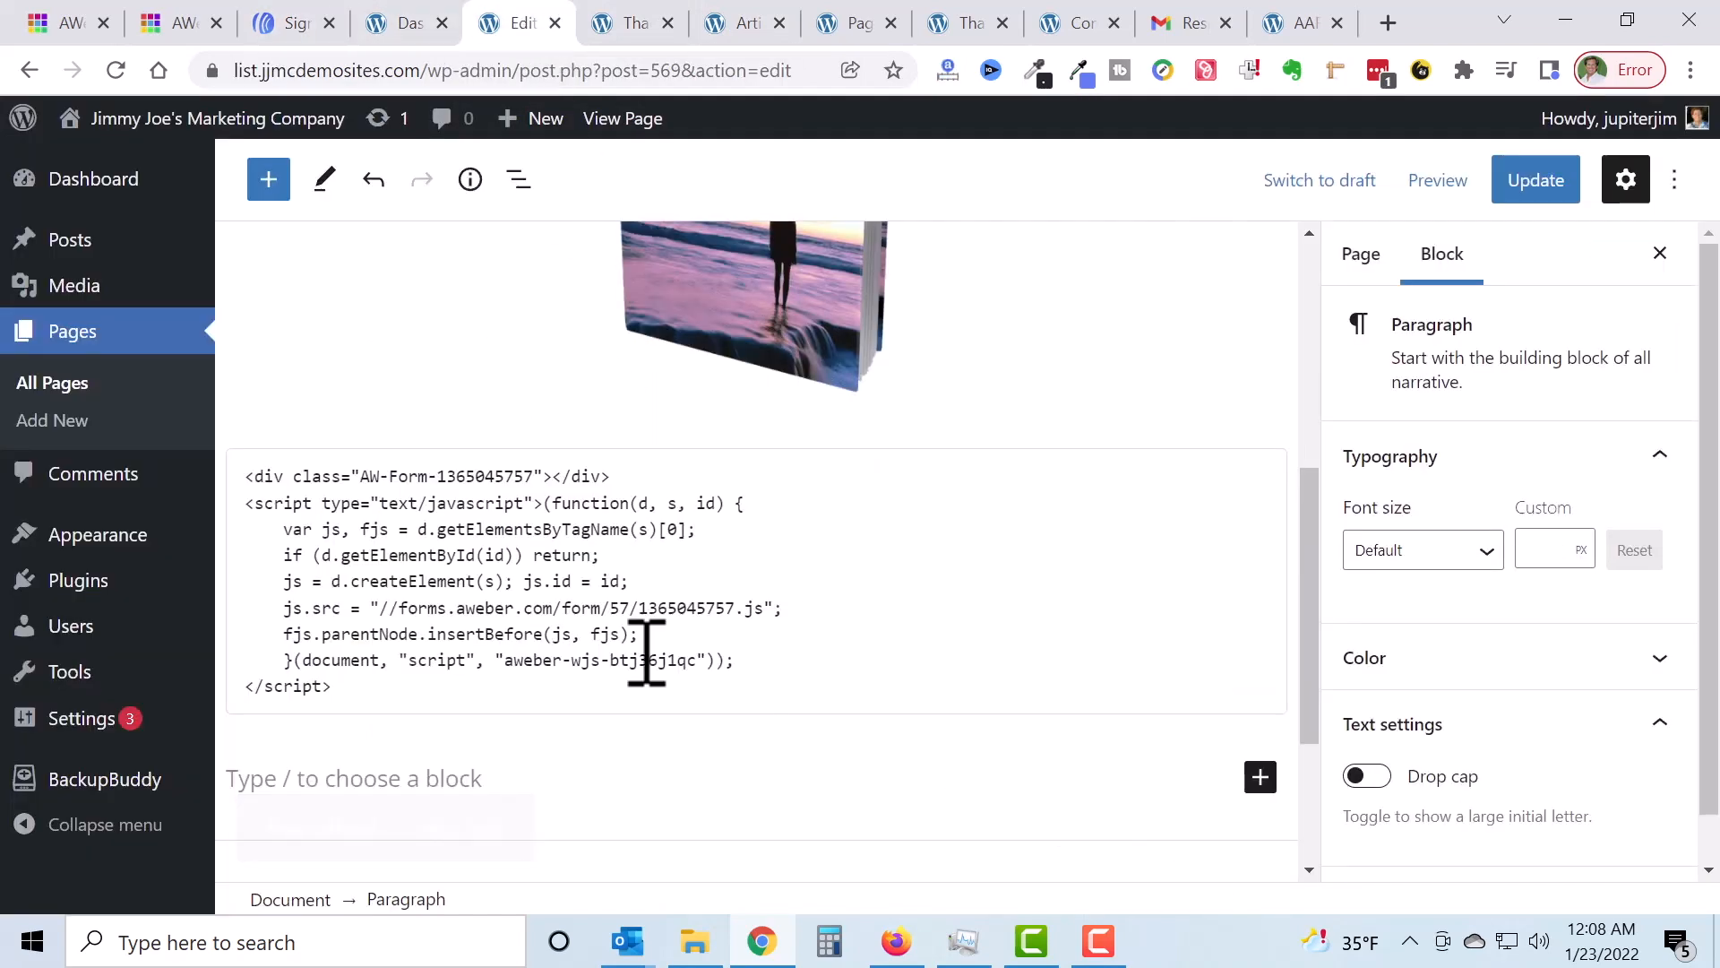
pyautogui.scroll(5, 511, 475)
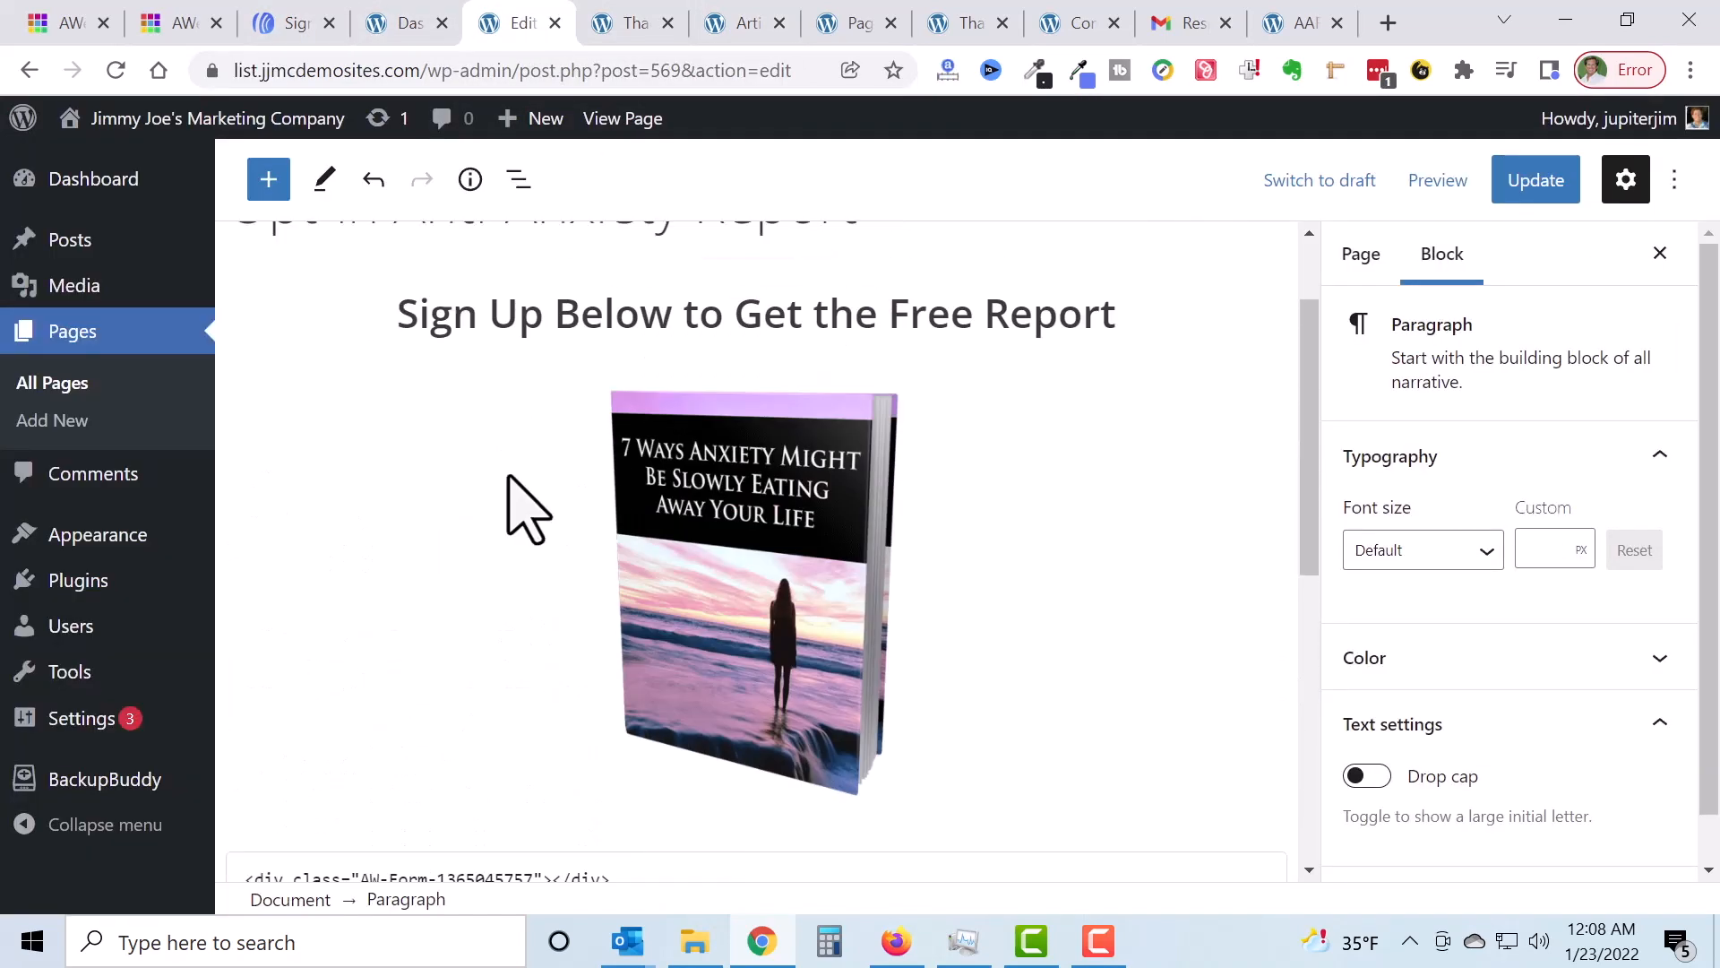
pyautogui.scroll(-7, 522, 506)
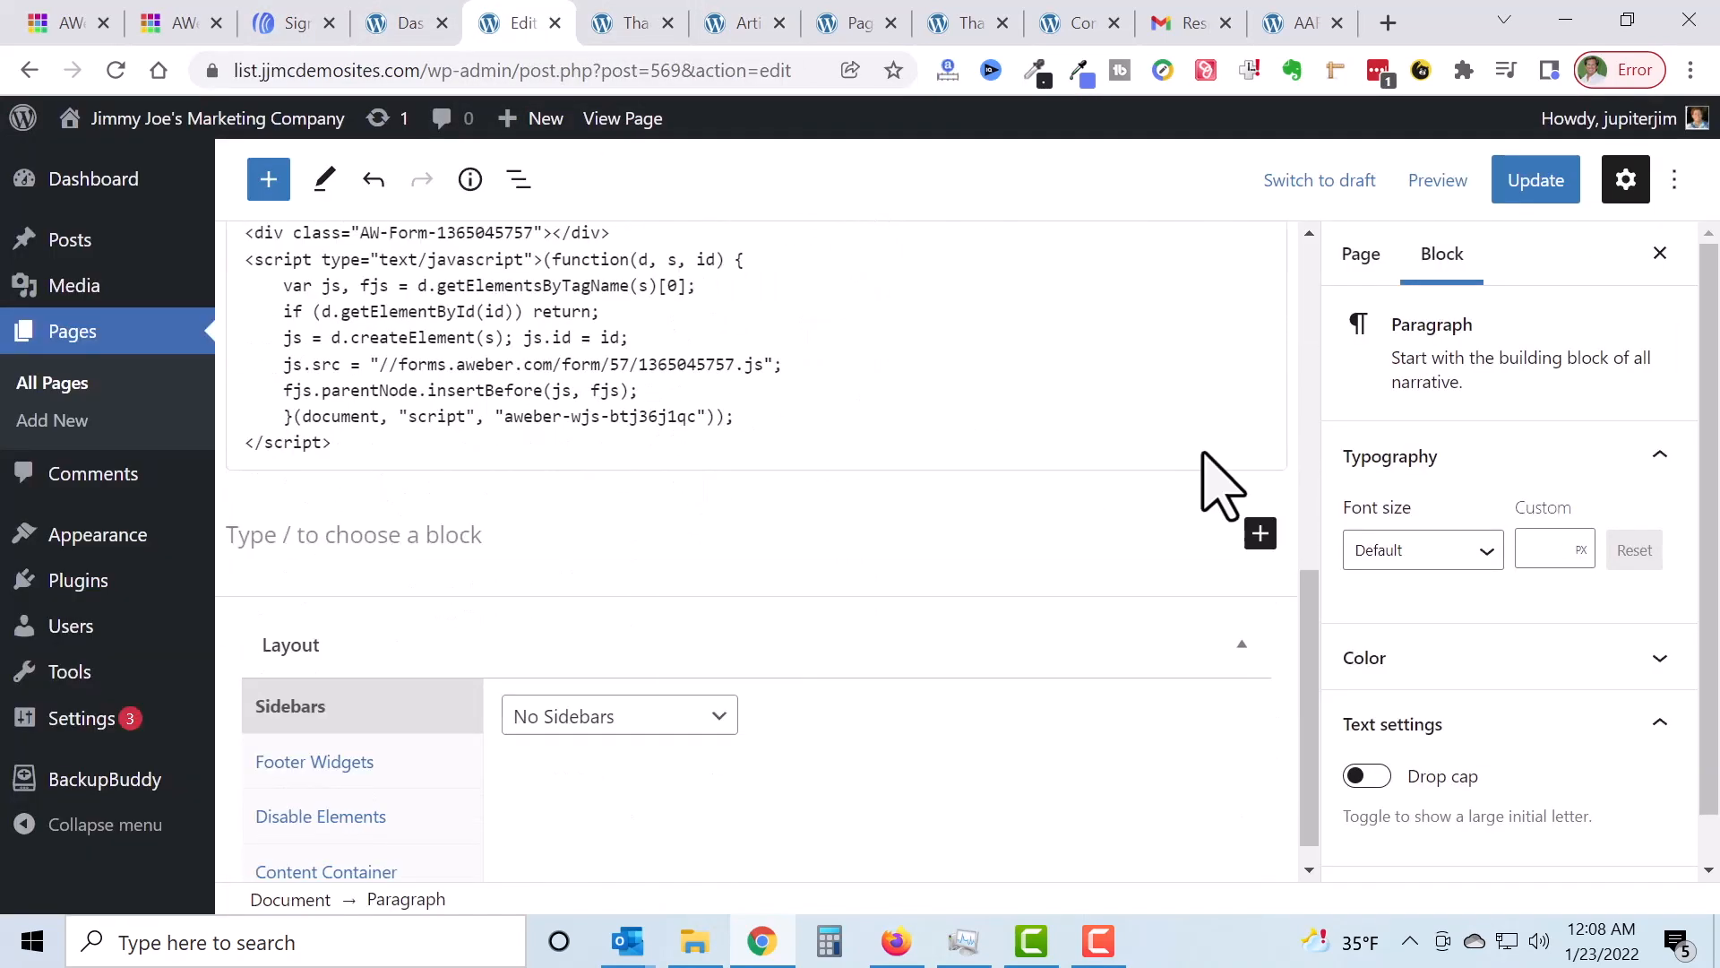
pyautogui.click(1553, 184)
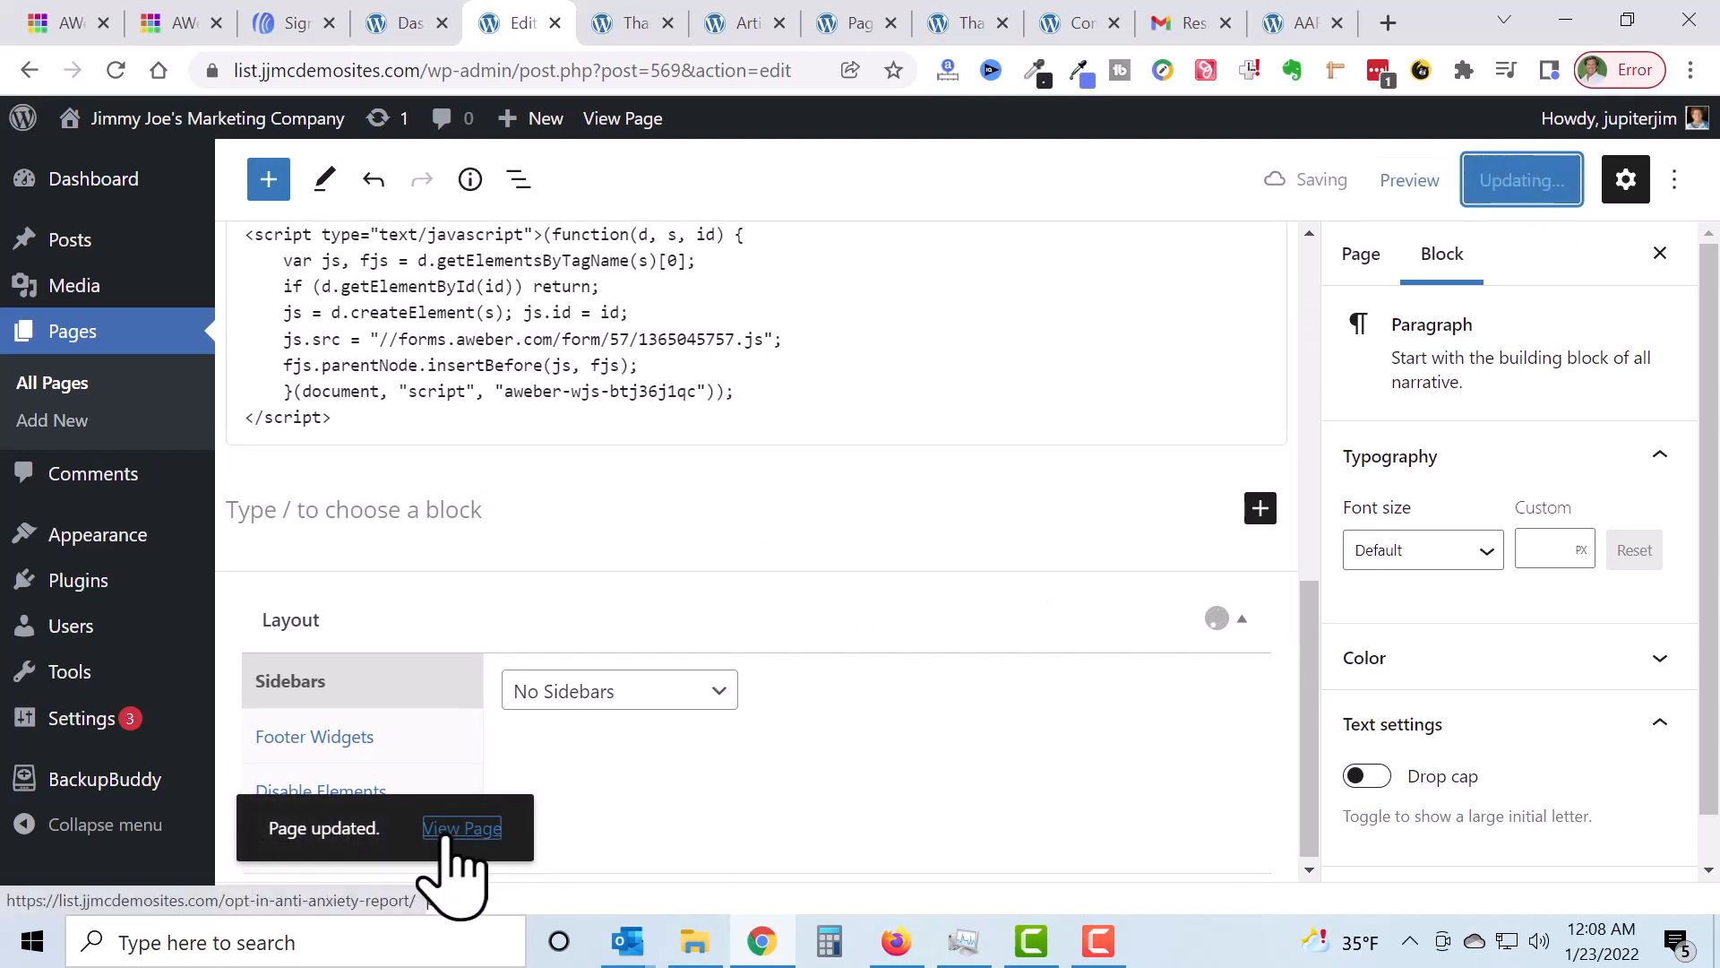
# Step: Open the live opt-in page in a new tab and reload it to check the gold button
pyautogui.rightClick(446, 840)
pyautogui.click(603, 475)
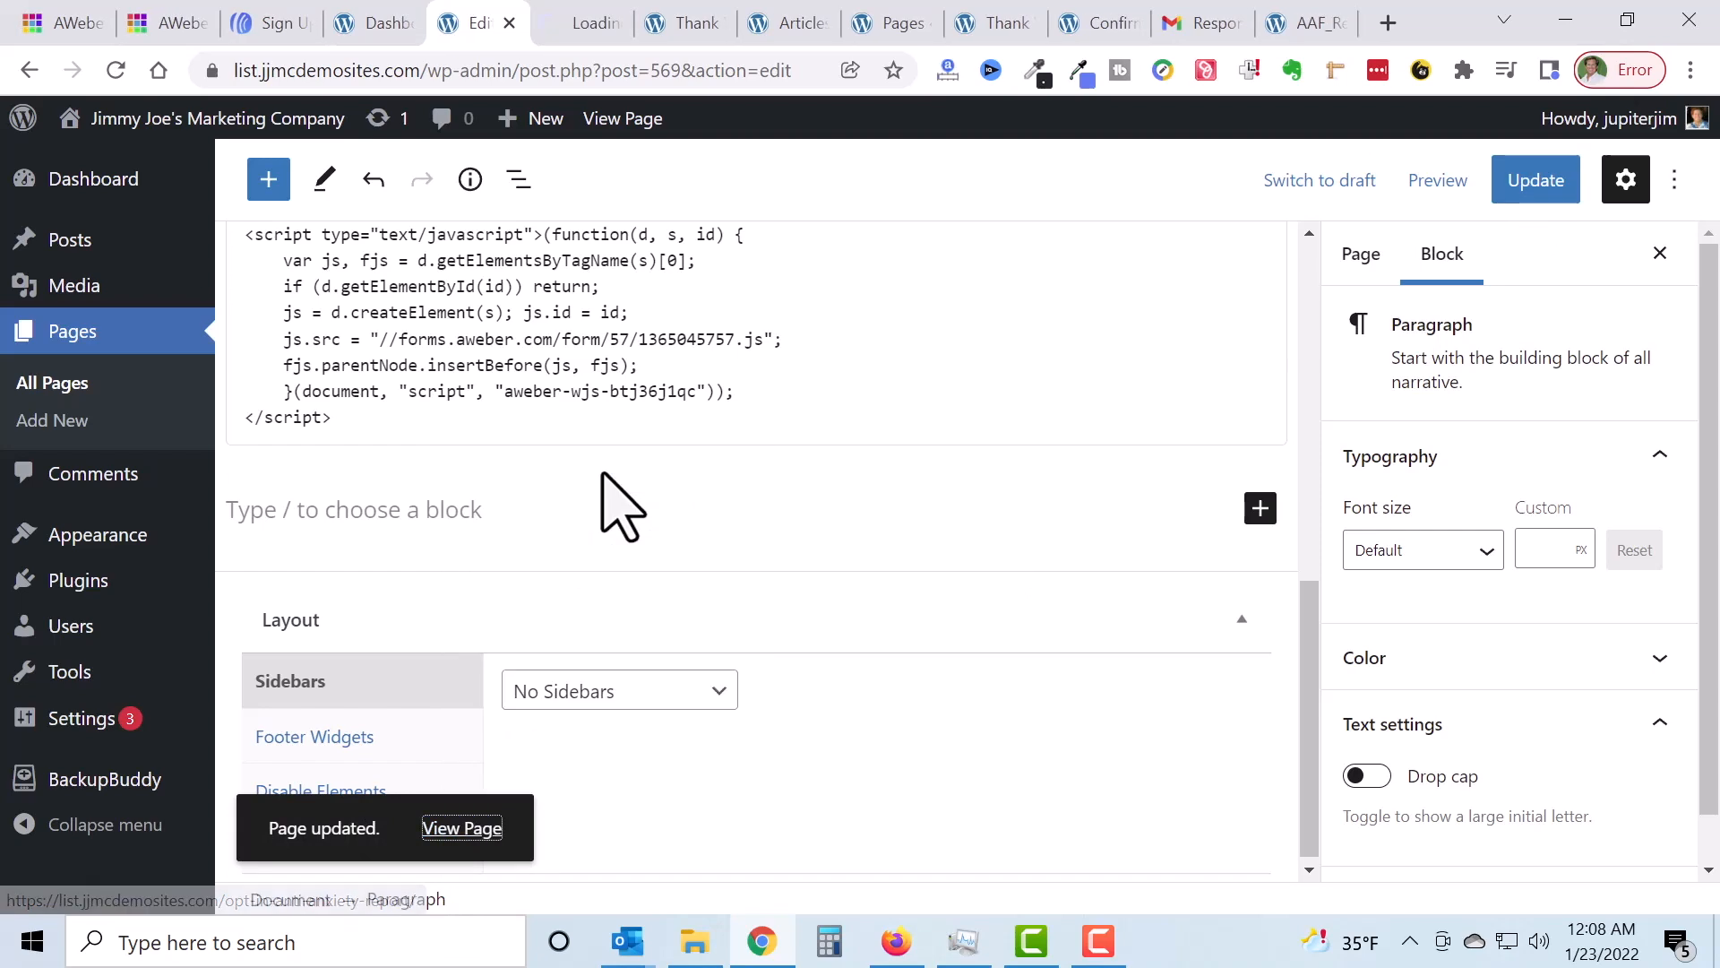
pyautogui.click(594, 25)
pyautogui.scroll(-3, 874, 557)
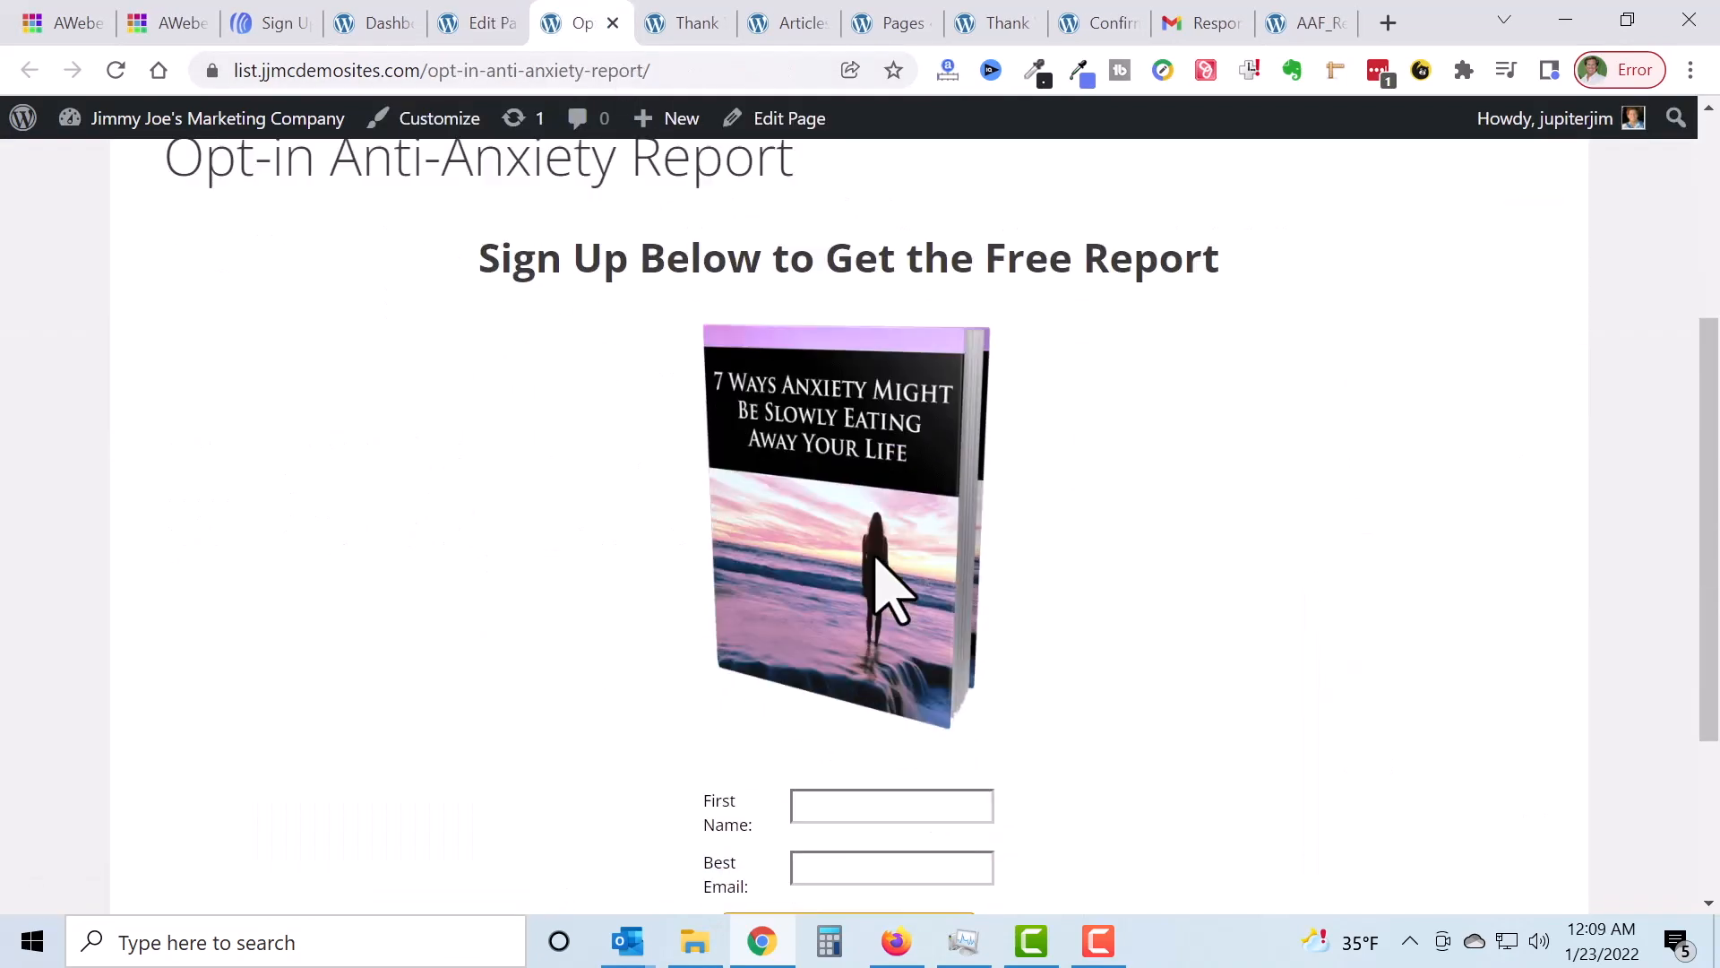
pyautogui.scroll(-4, 876, 559)
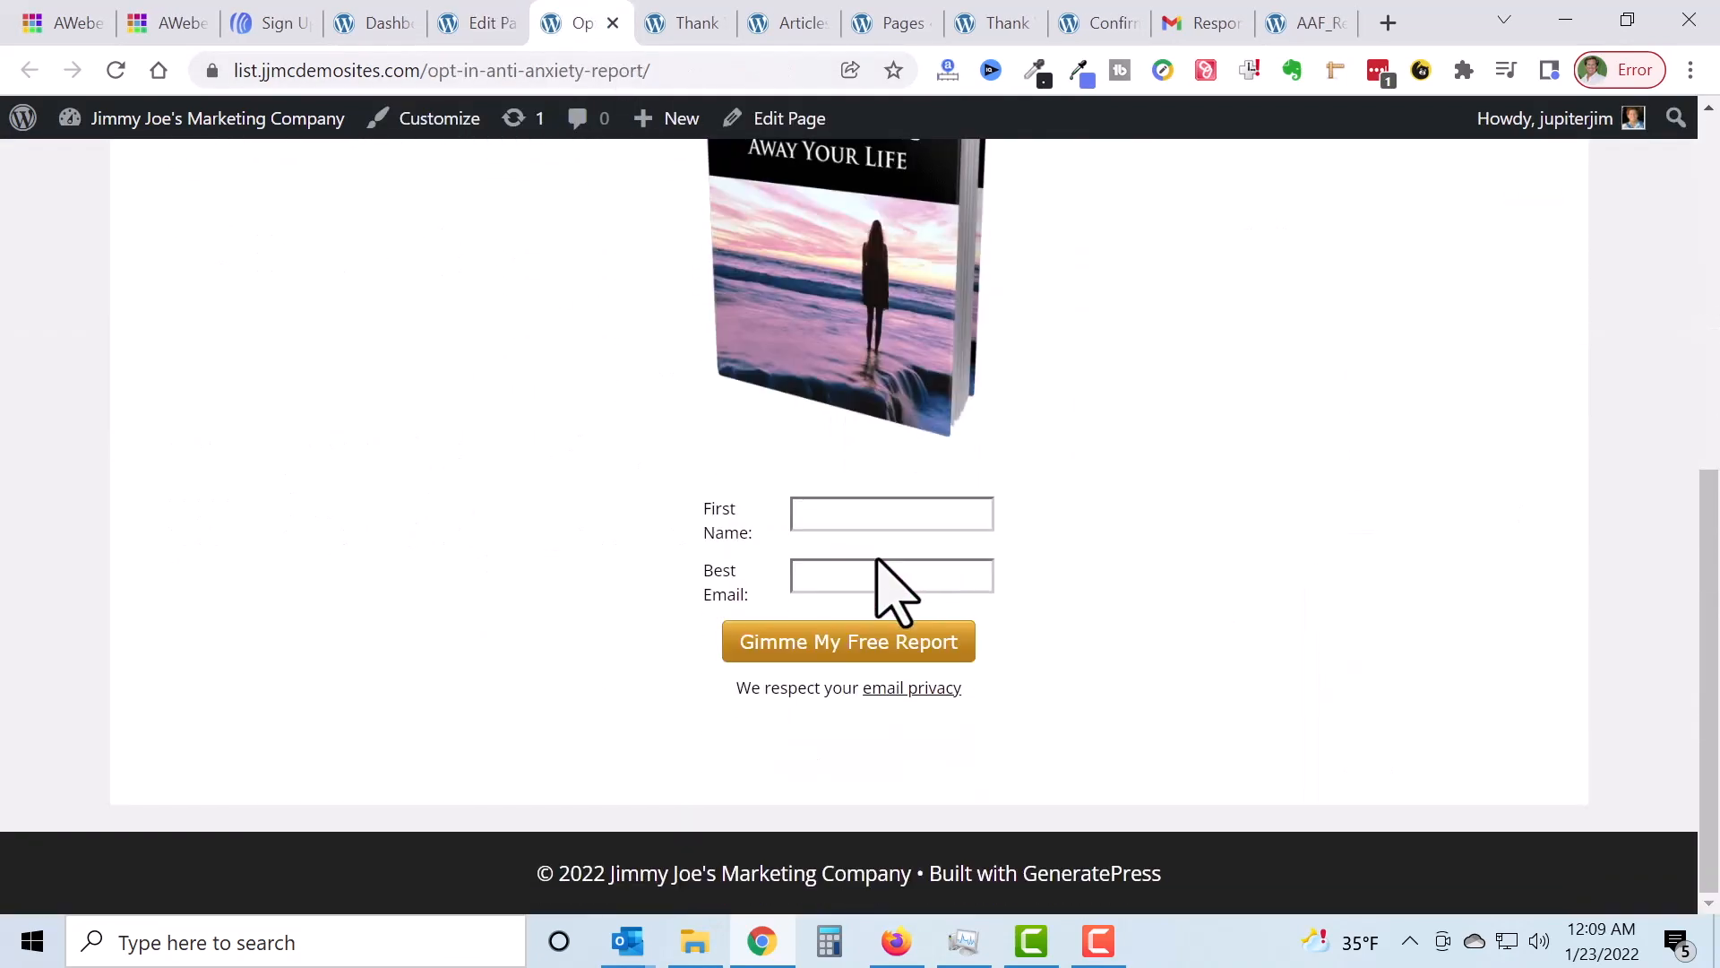
pyautogui.click(117, 71)
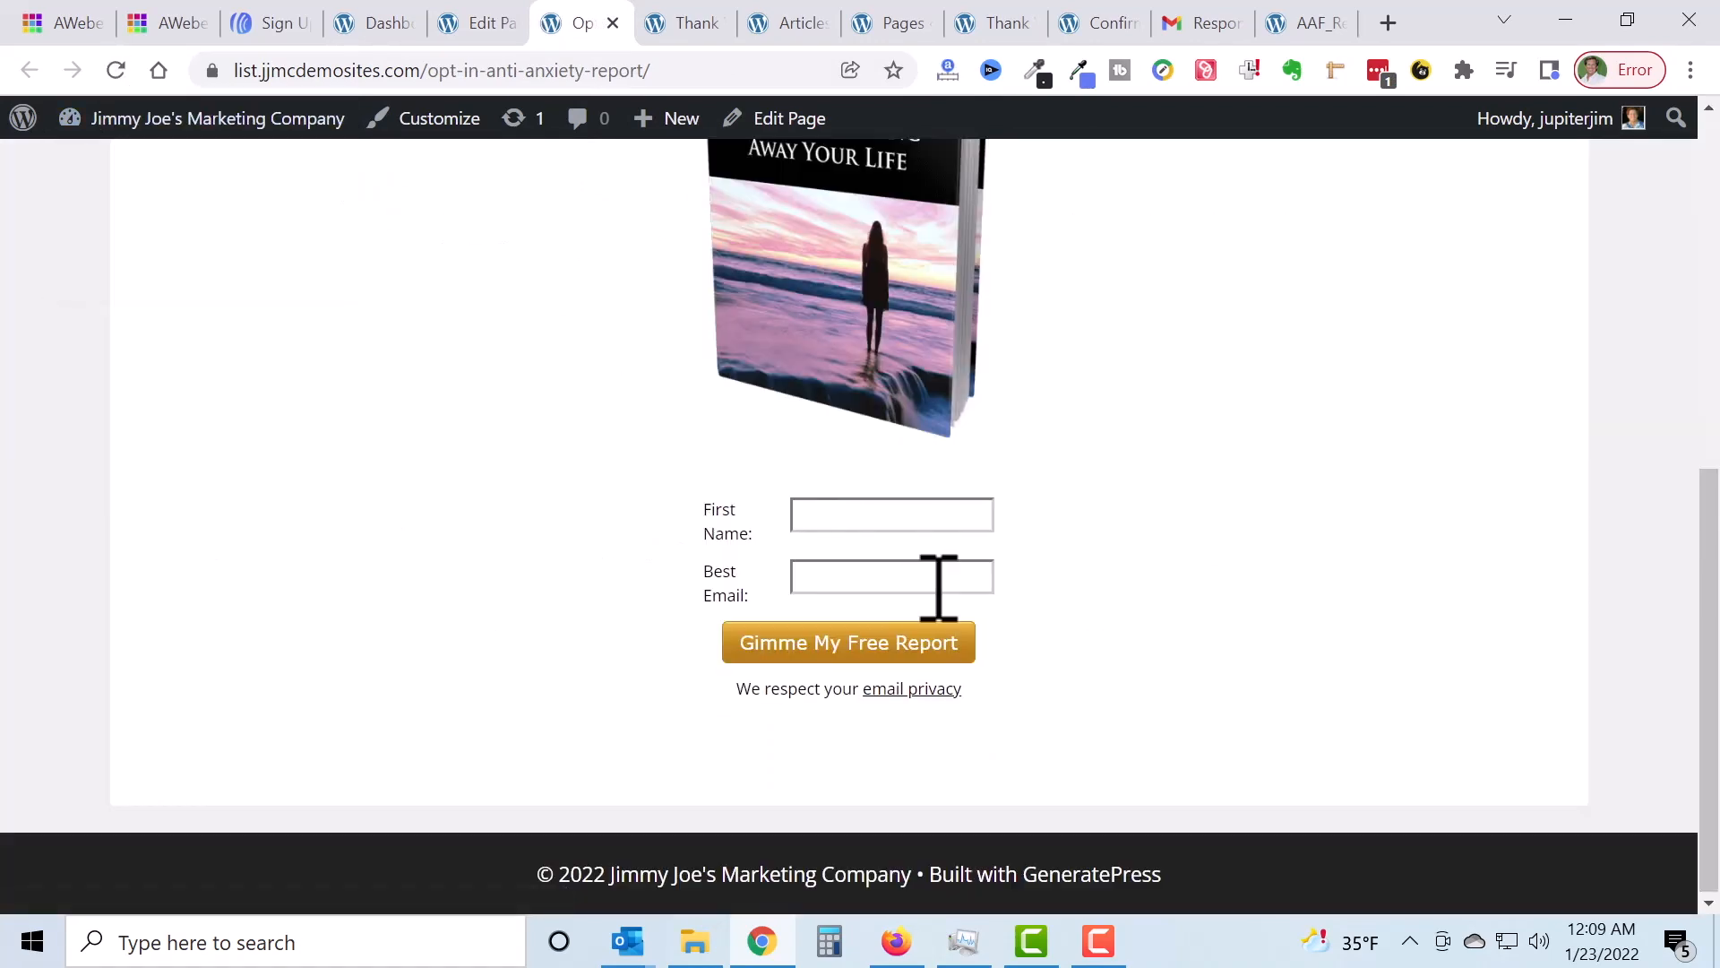
pyautogui.click(1100, 955)
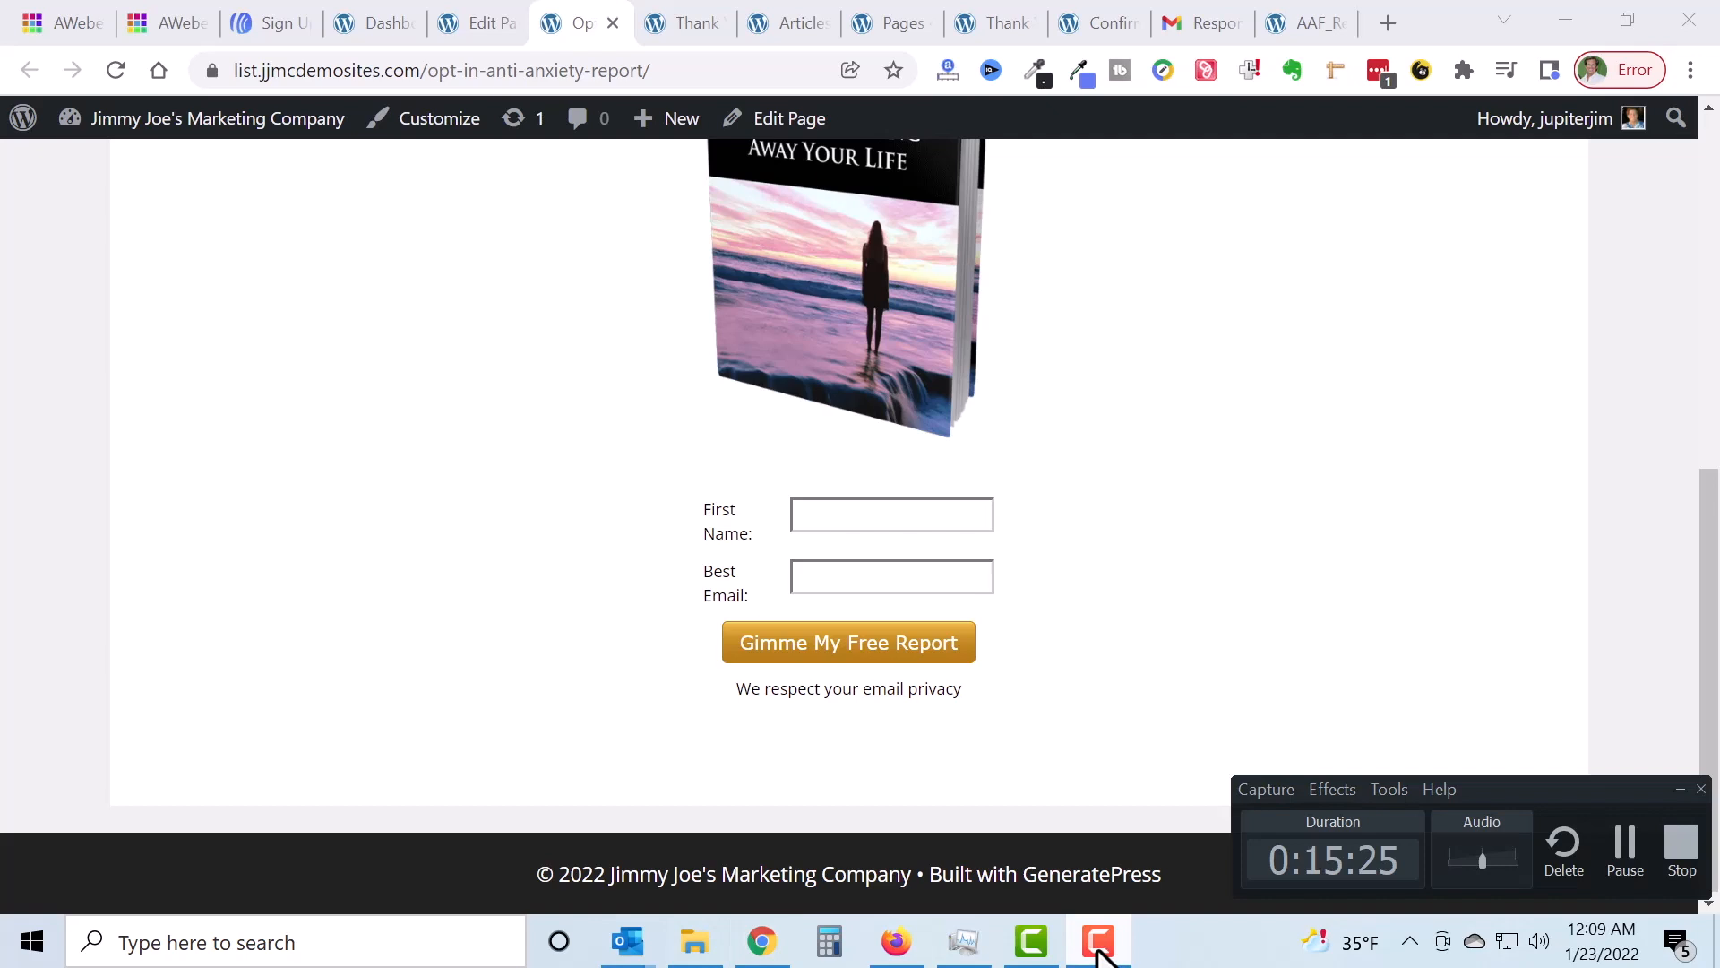
pyautogui.click(1622, 848)
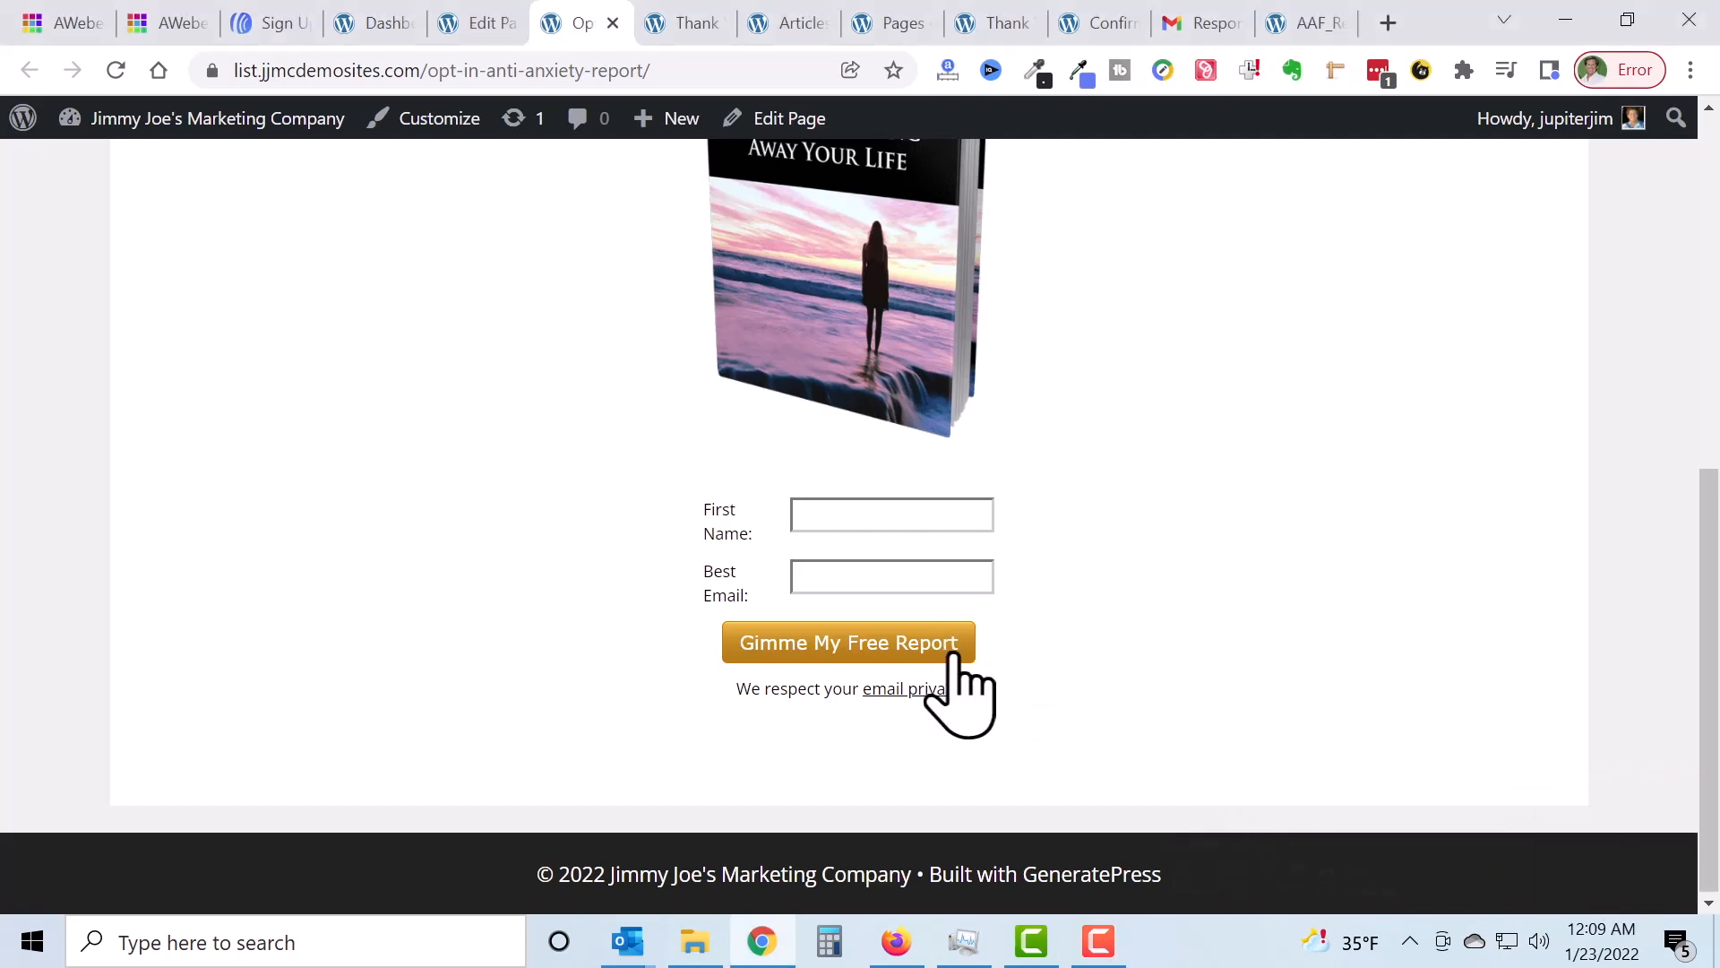
pyautogui.click(269, 22)
# Step: Set the 'Gimme My Free Report' button colour to blue 1940e0 and save the web form
pyautogui.scroll(3, 1401, 461)
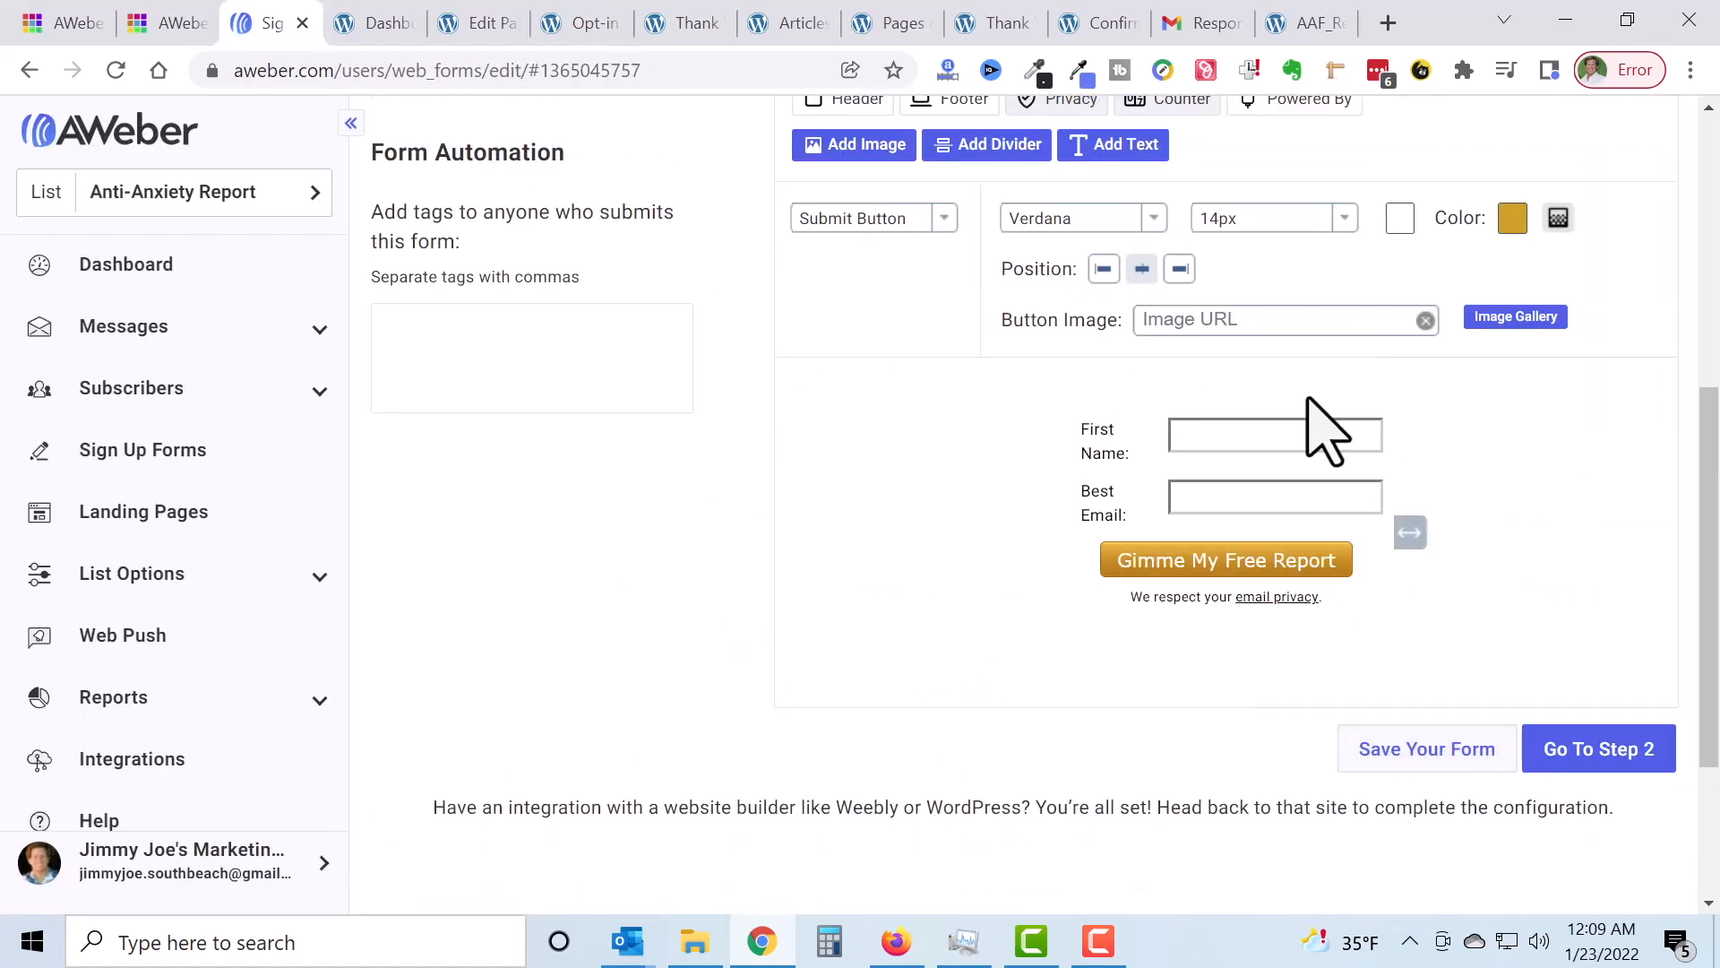
pyautogui.click(1513, 223)
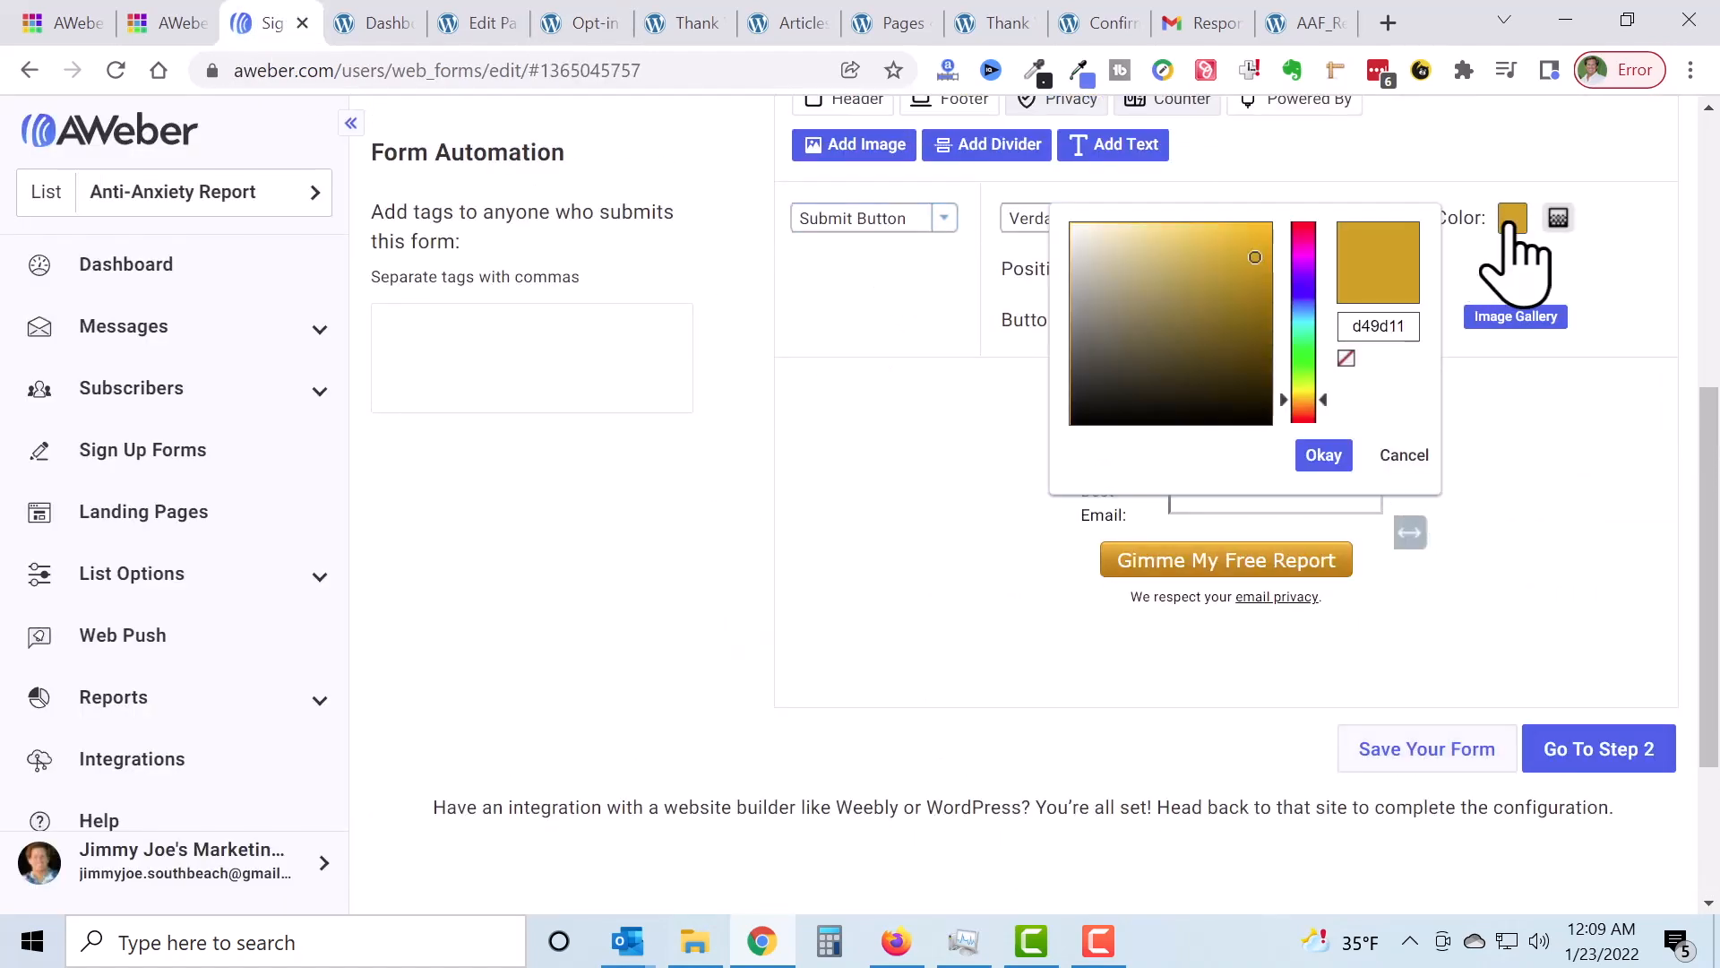
pyautogui.click(1304, 296)
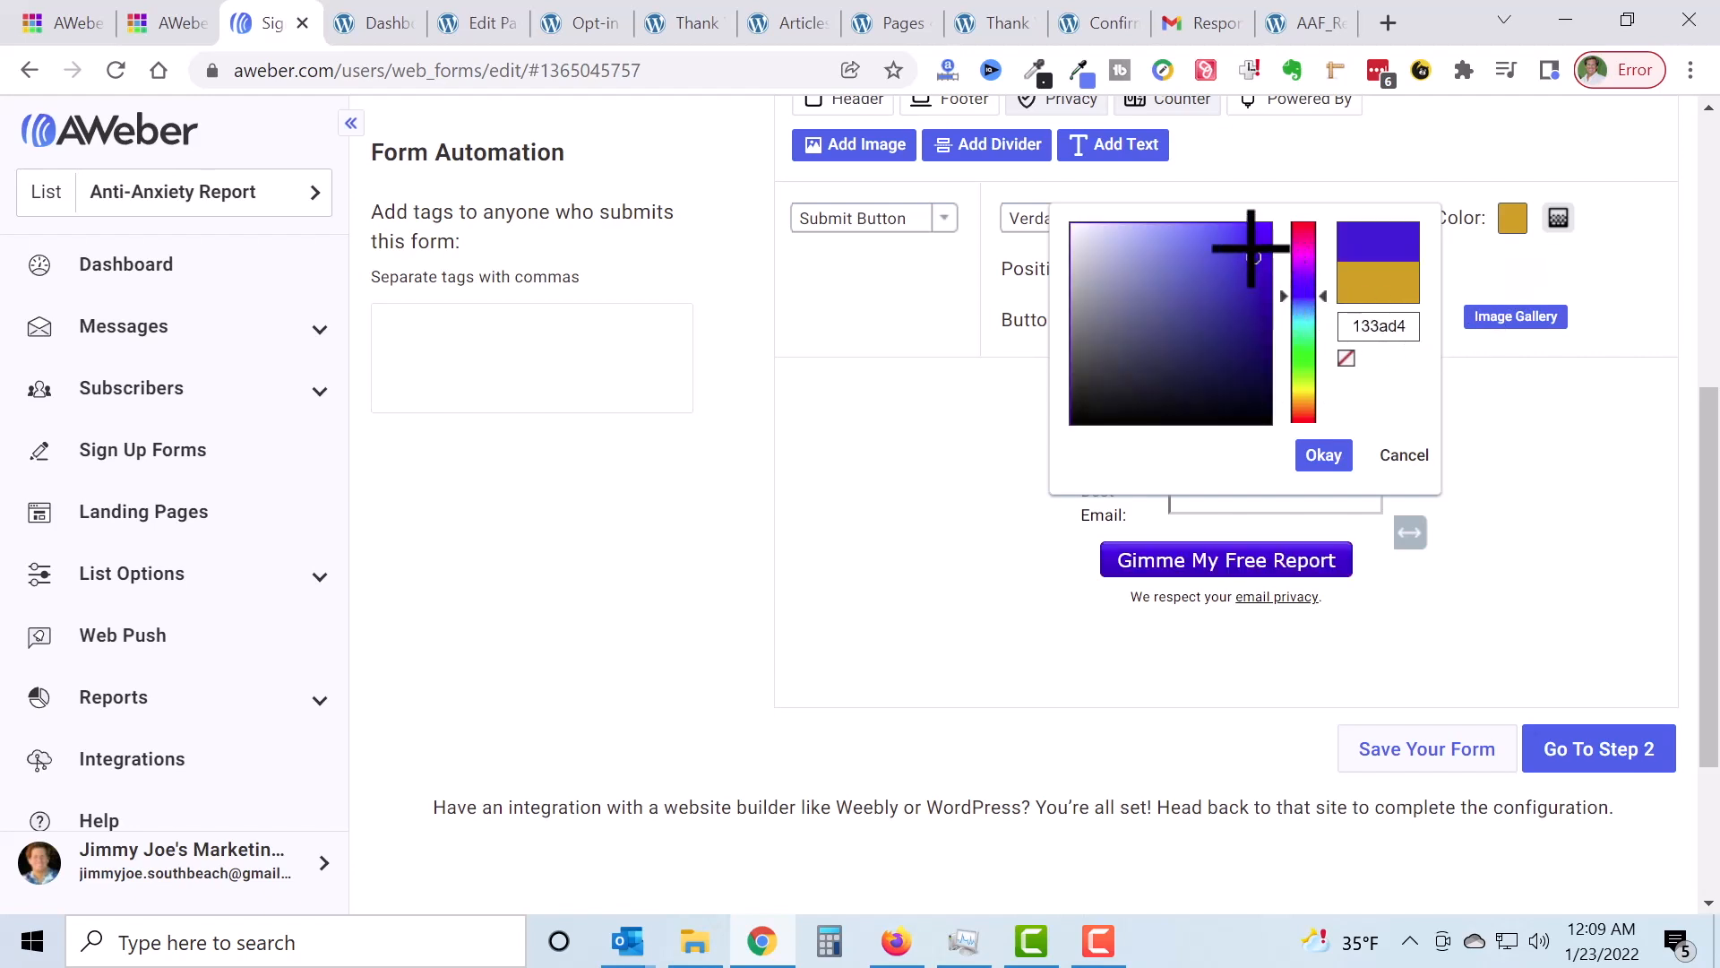
pyautogui.click(1252, 249)
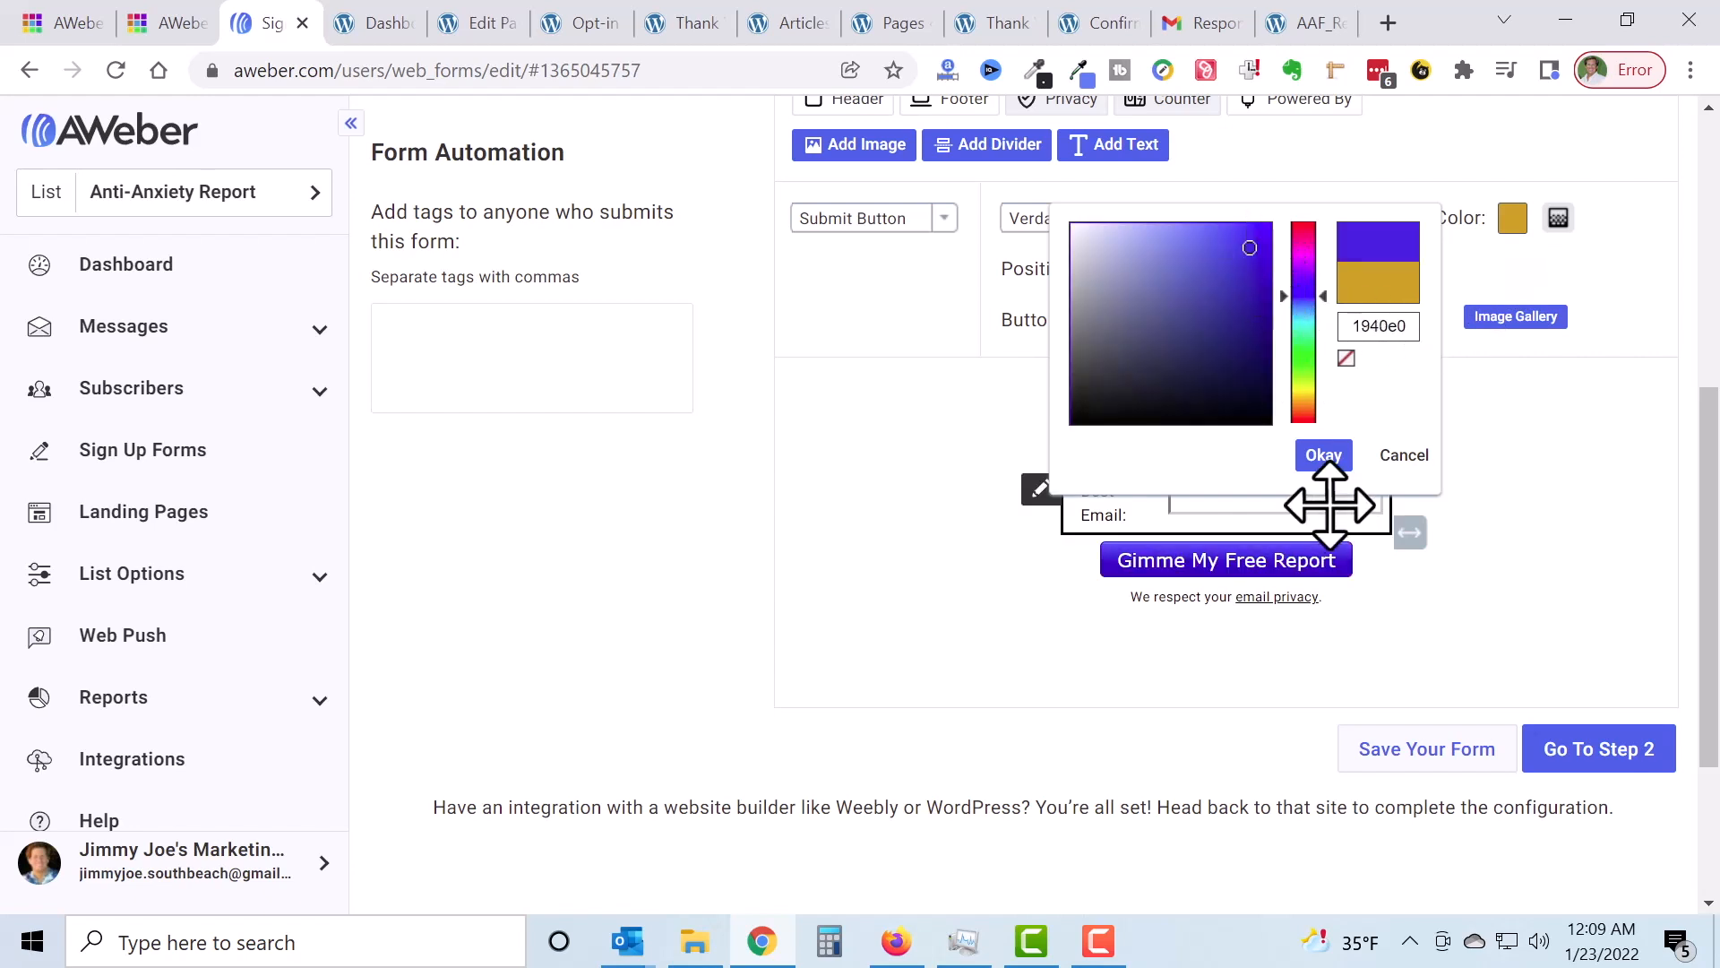
pyautogui.click(1324, 455)
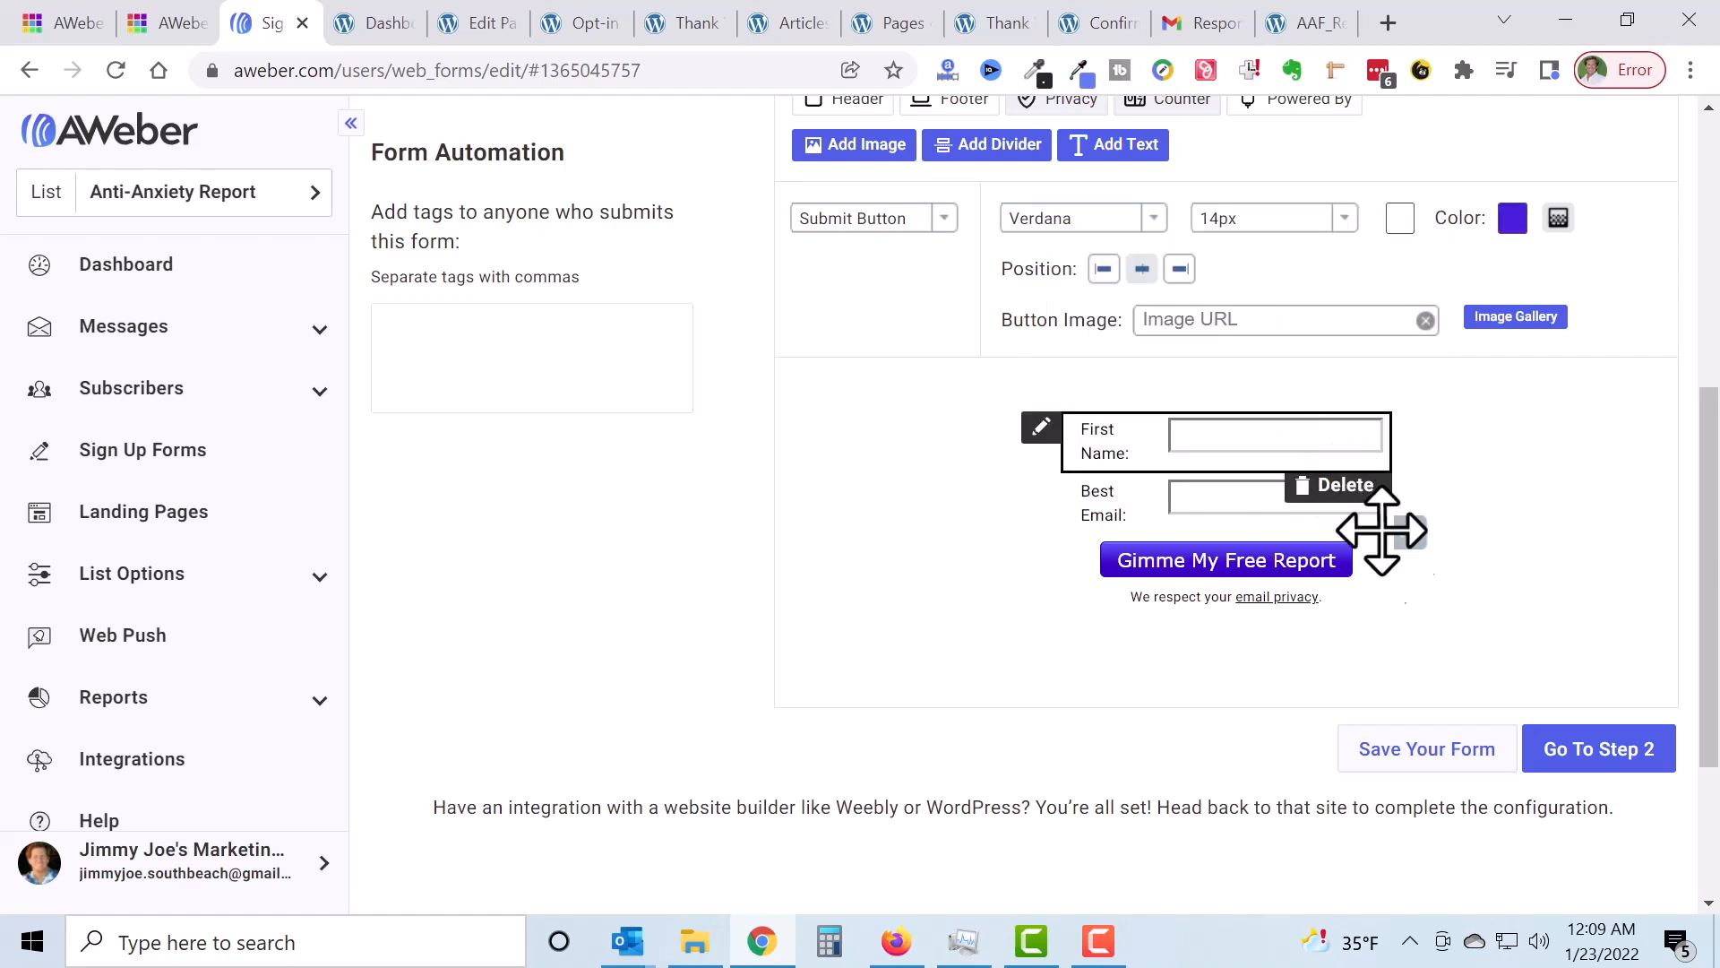
pyautogui.click(1455, 751)
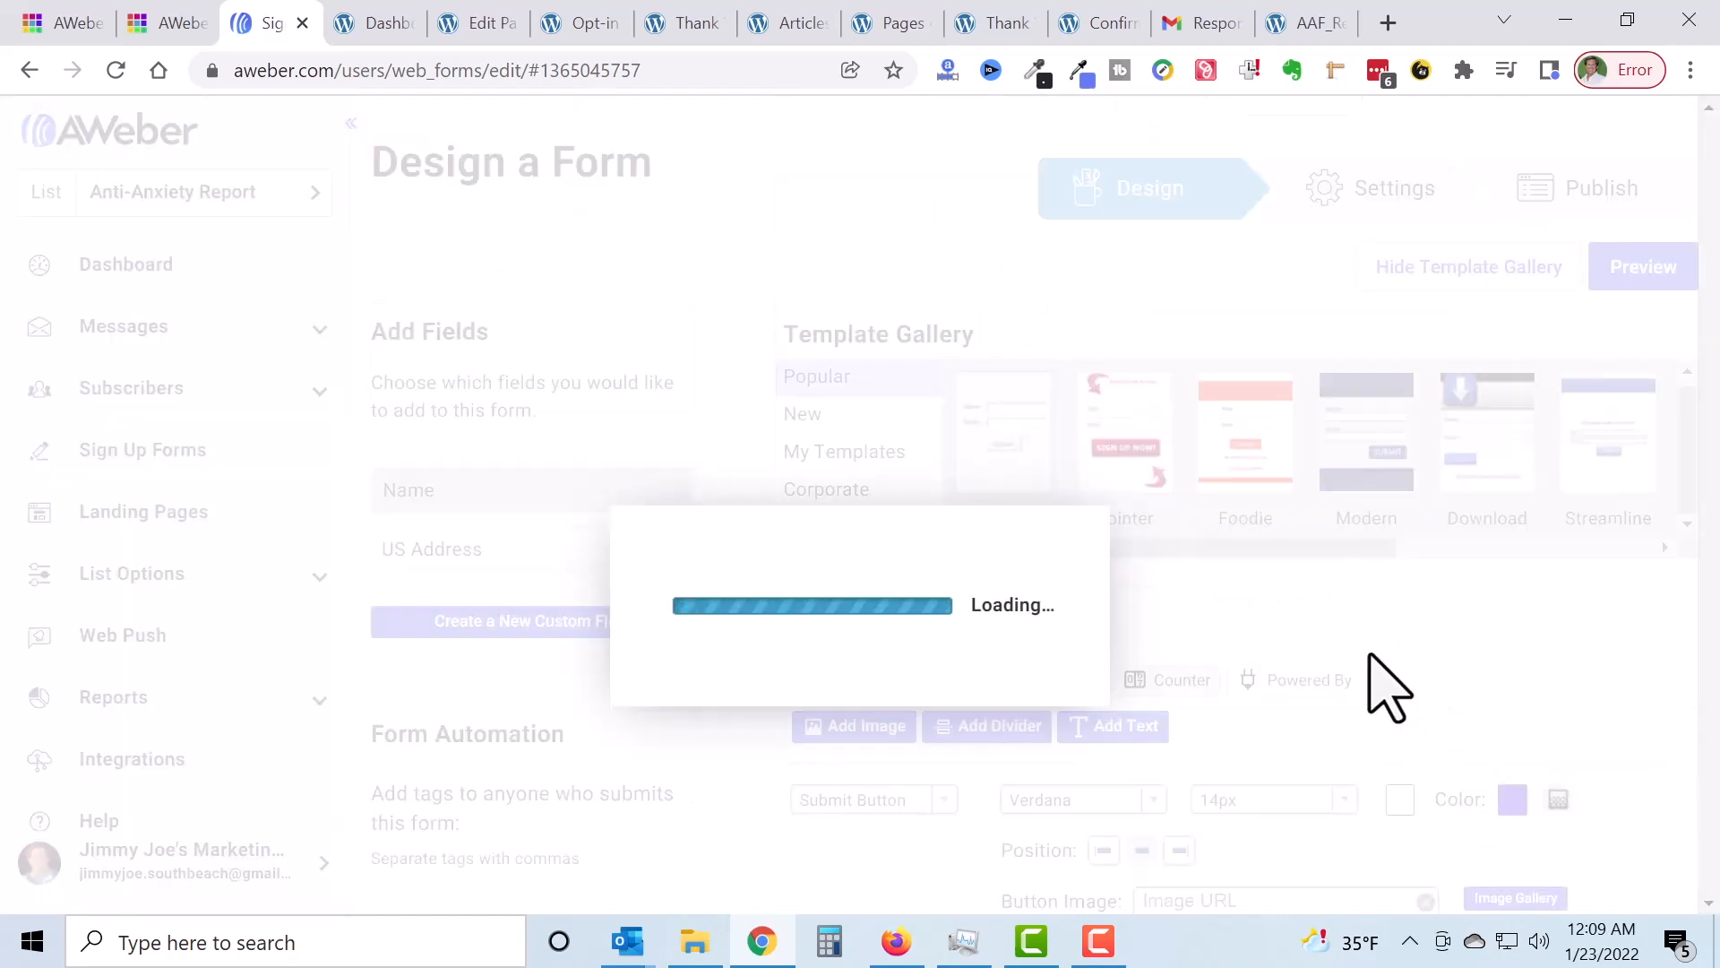
pyautogui.click(581, 24)
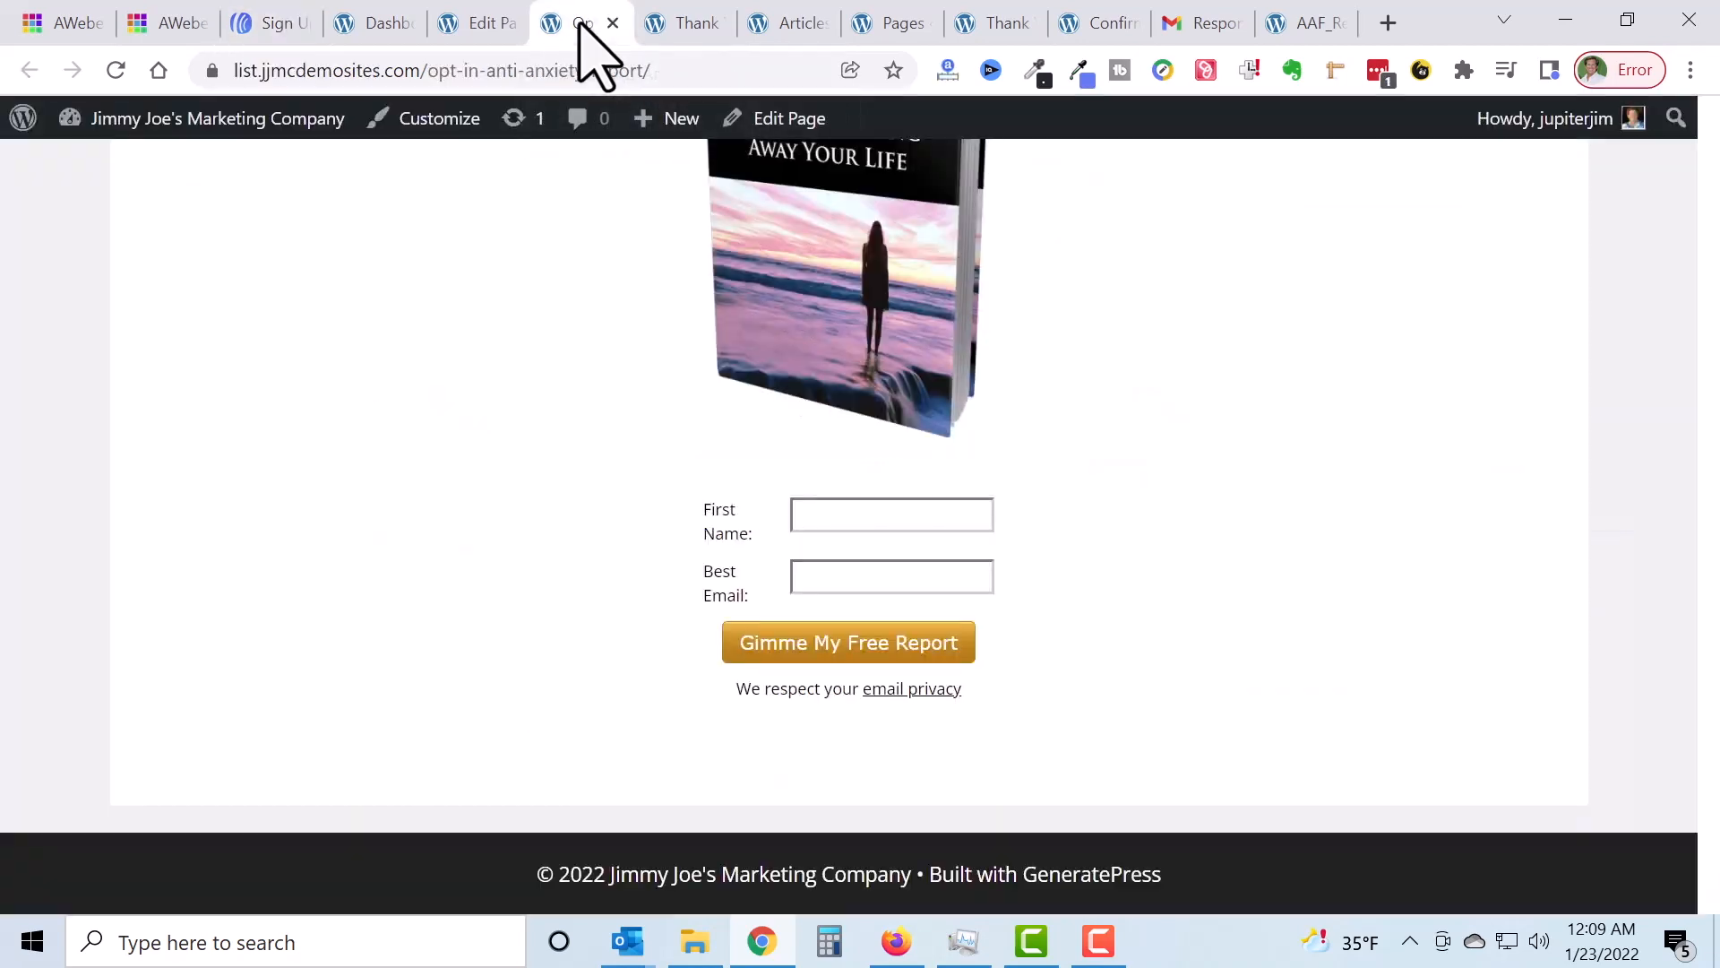
# Step: Reload the live opt-in page to see the blue 'Gimme My Free Report' button
pyautogui.click(116, 70)
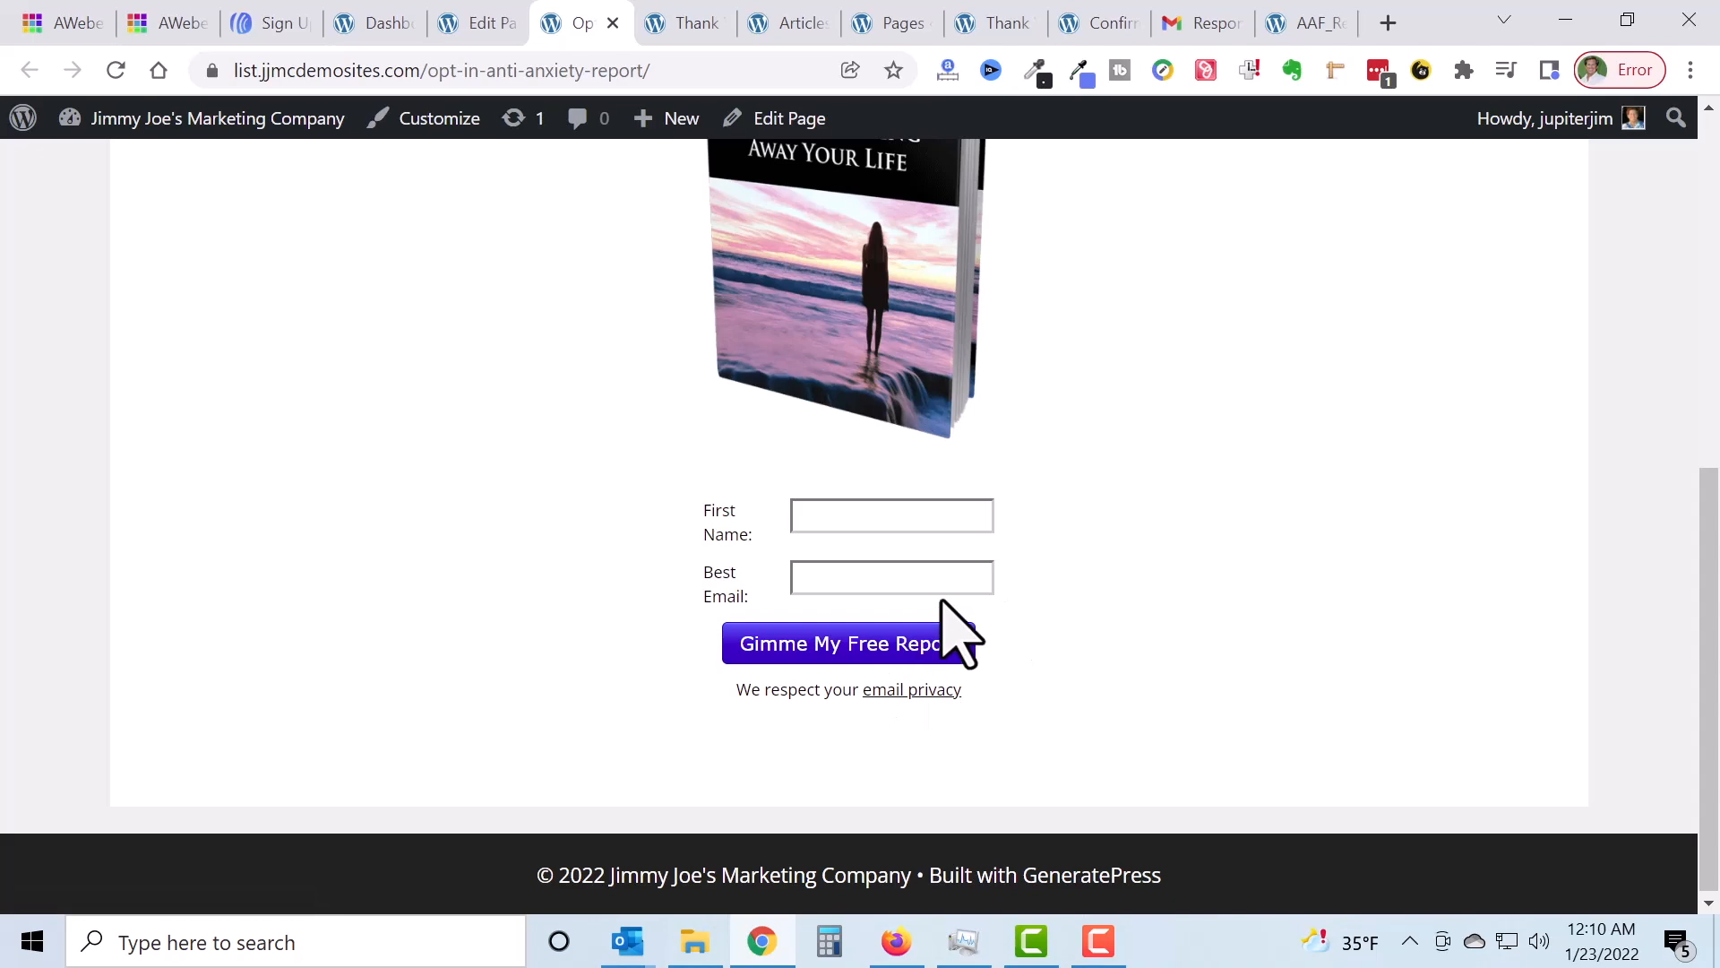
pyautogui.click(268, 23)
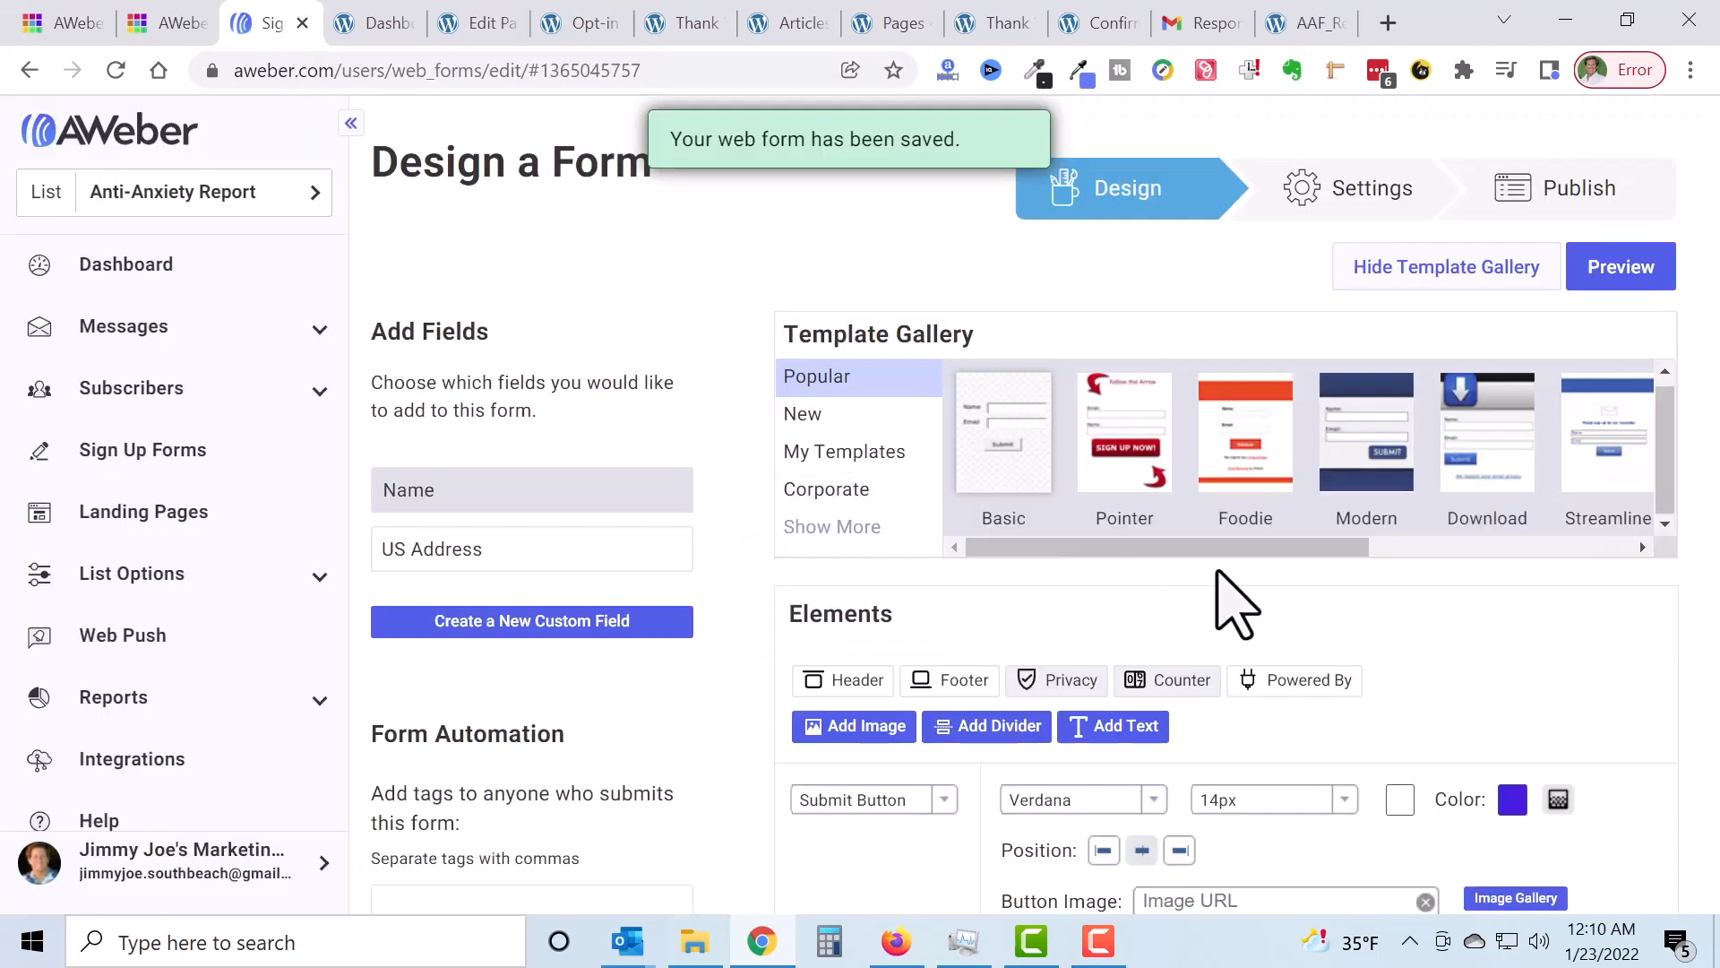
# Step: Save the sign-up form again and return to its publishing step
pyautogui.click(1574, 188)
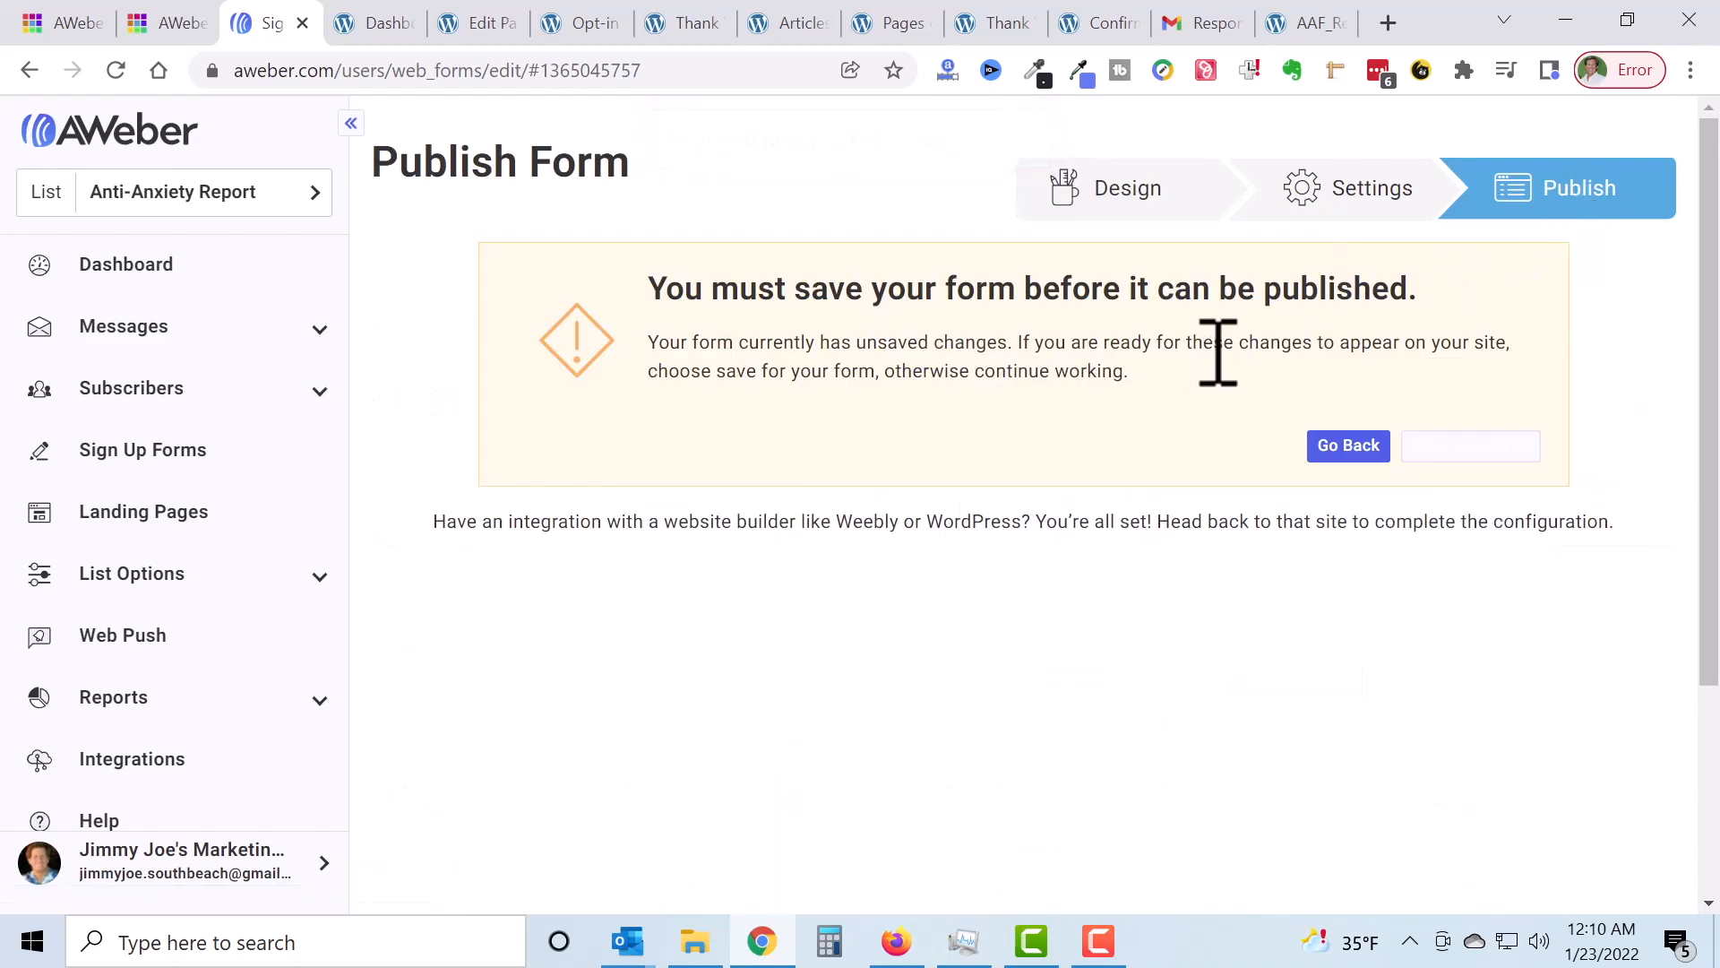
pyautogui.click(1346, 447)
pyautogui.scroll(-10, 1433, 627)
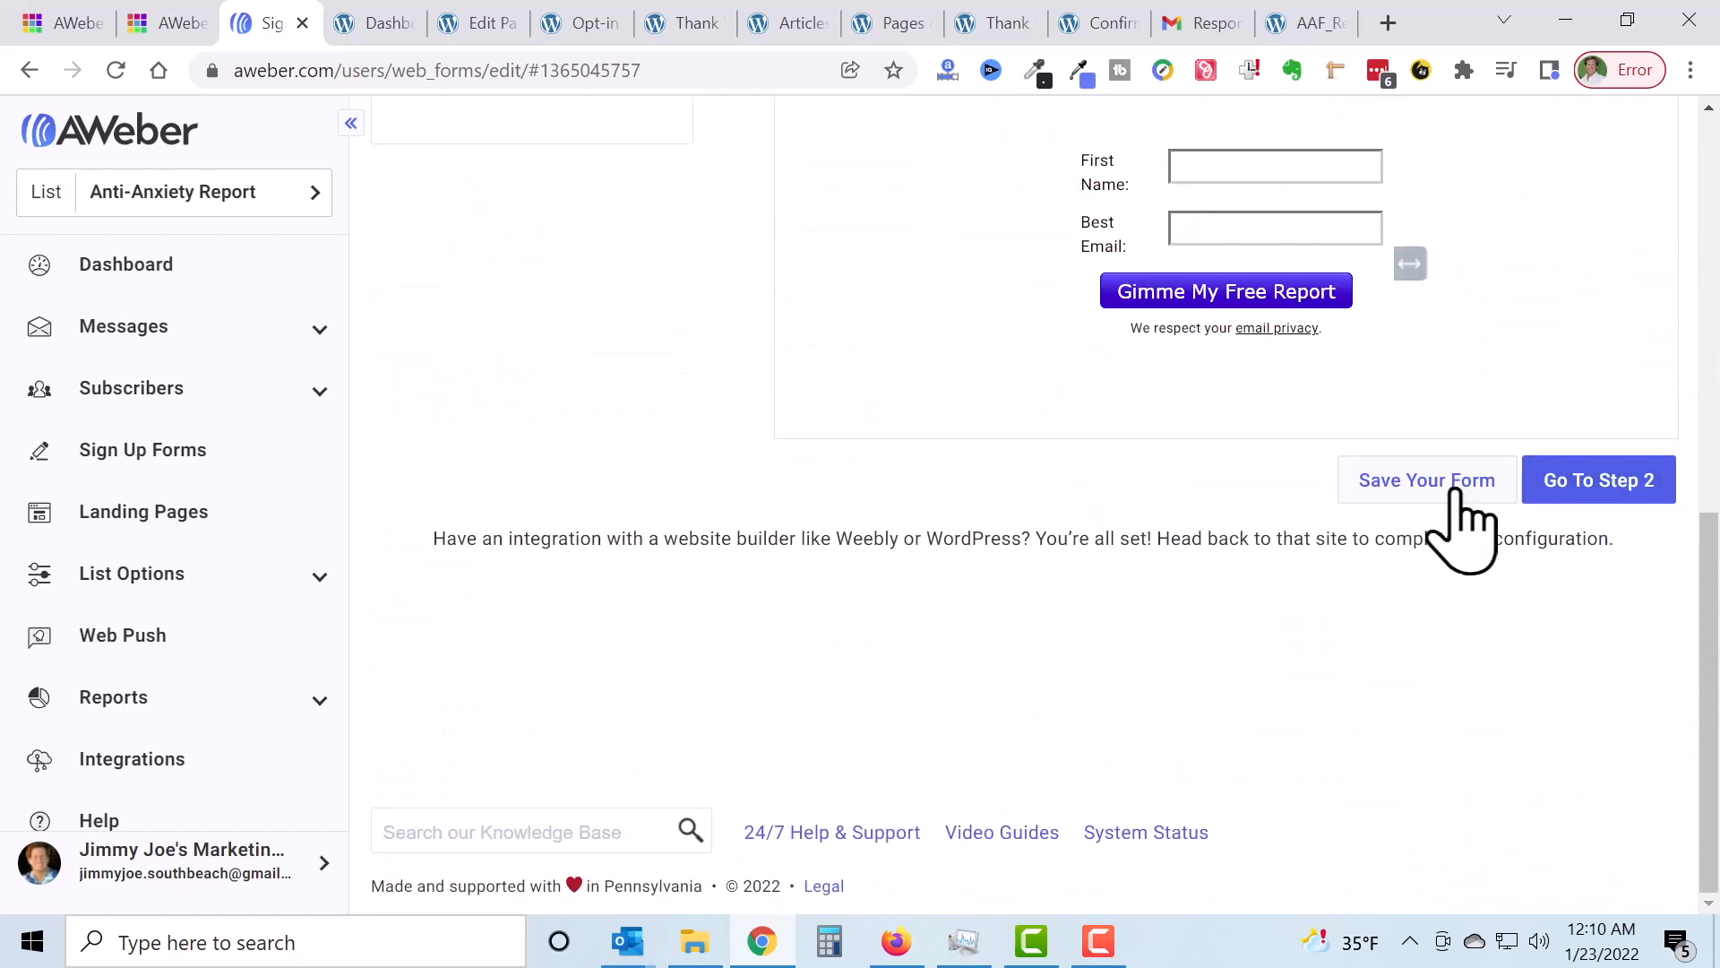
pyautogui.click(1453, 507)
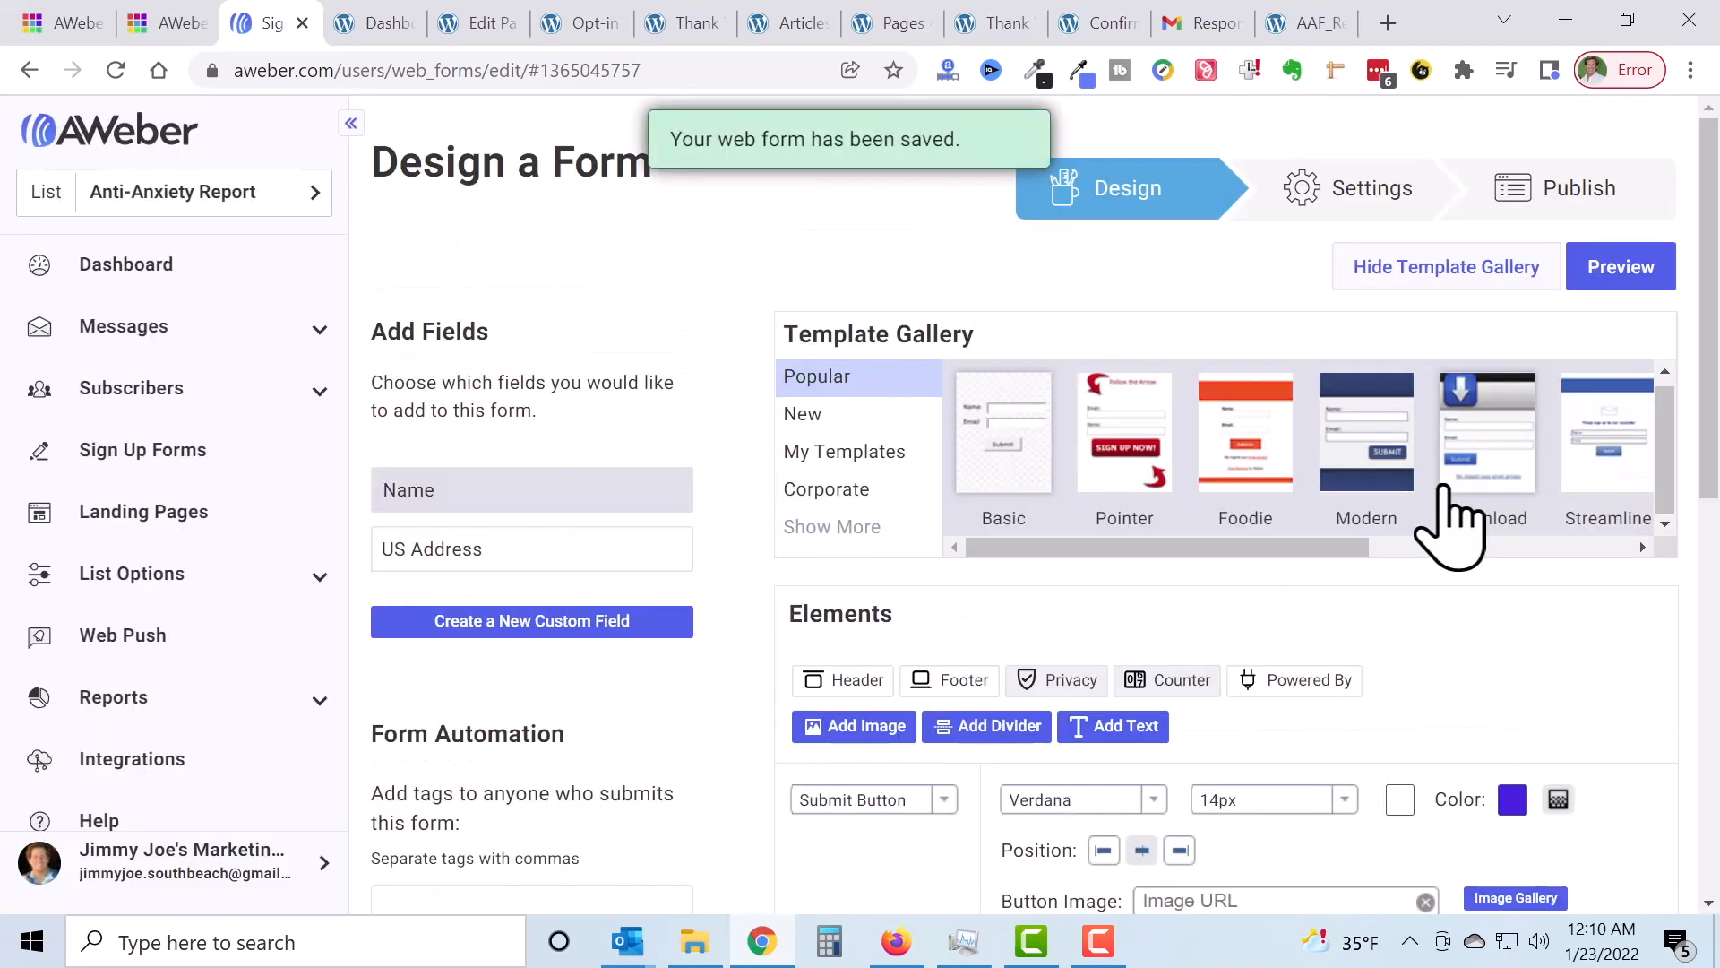
pyautogui.click(1563, 202)
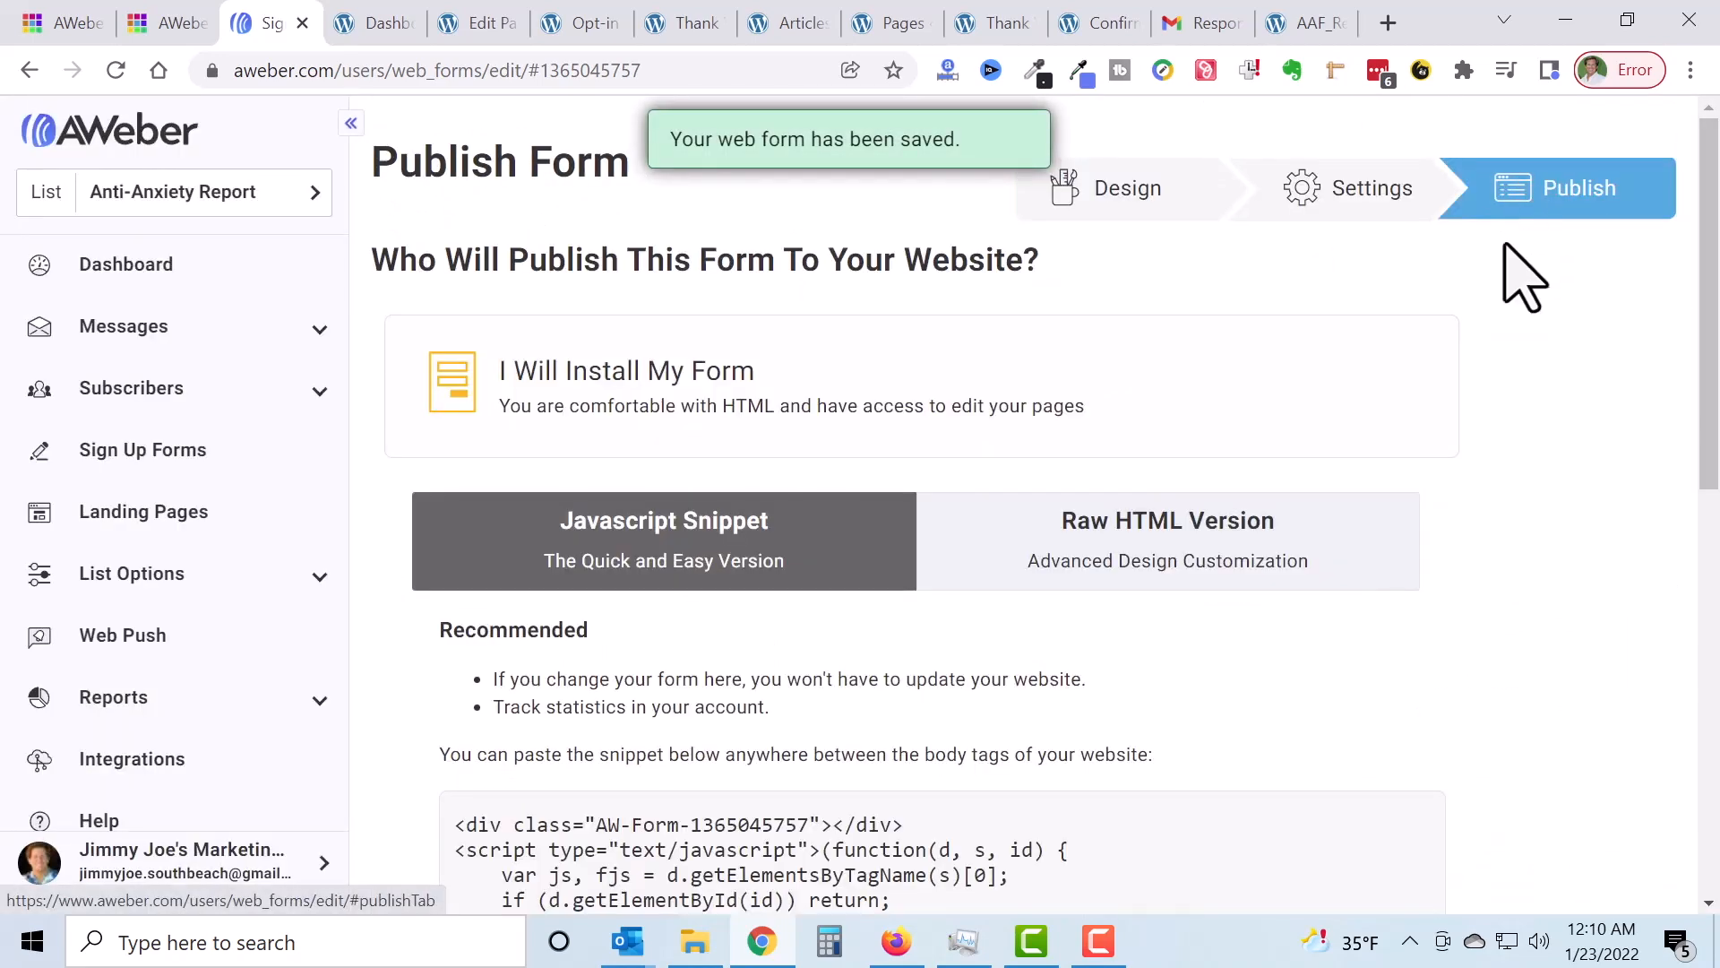
# Step: Show and select the form's Raw HTML Version code, then view the live opt-in page
pyautogui.scroll(-4, 1306, 457)
pyautogui.click(1211, 144)
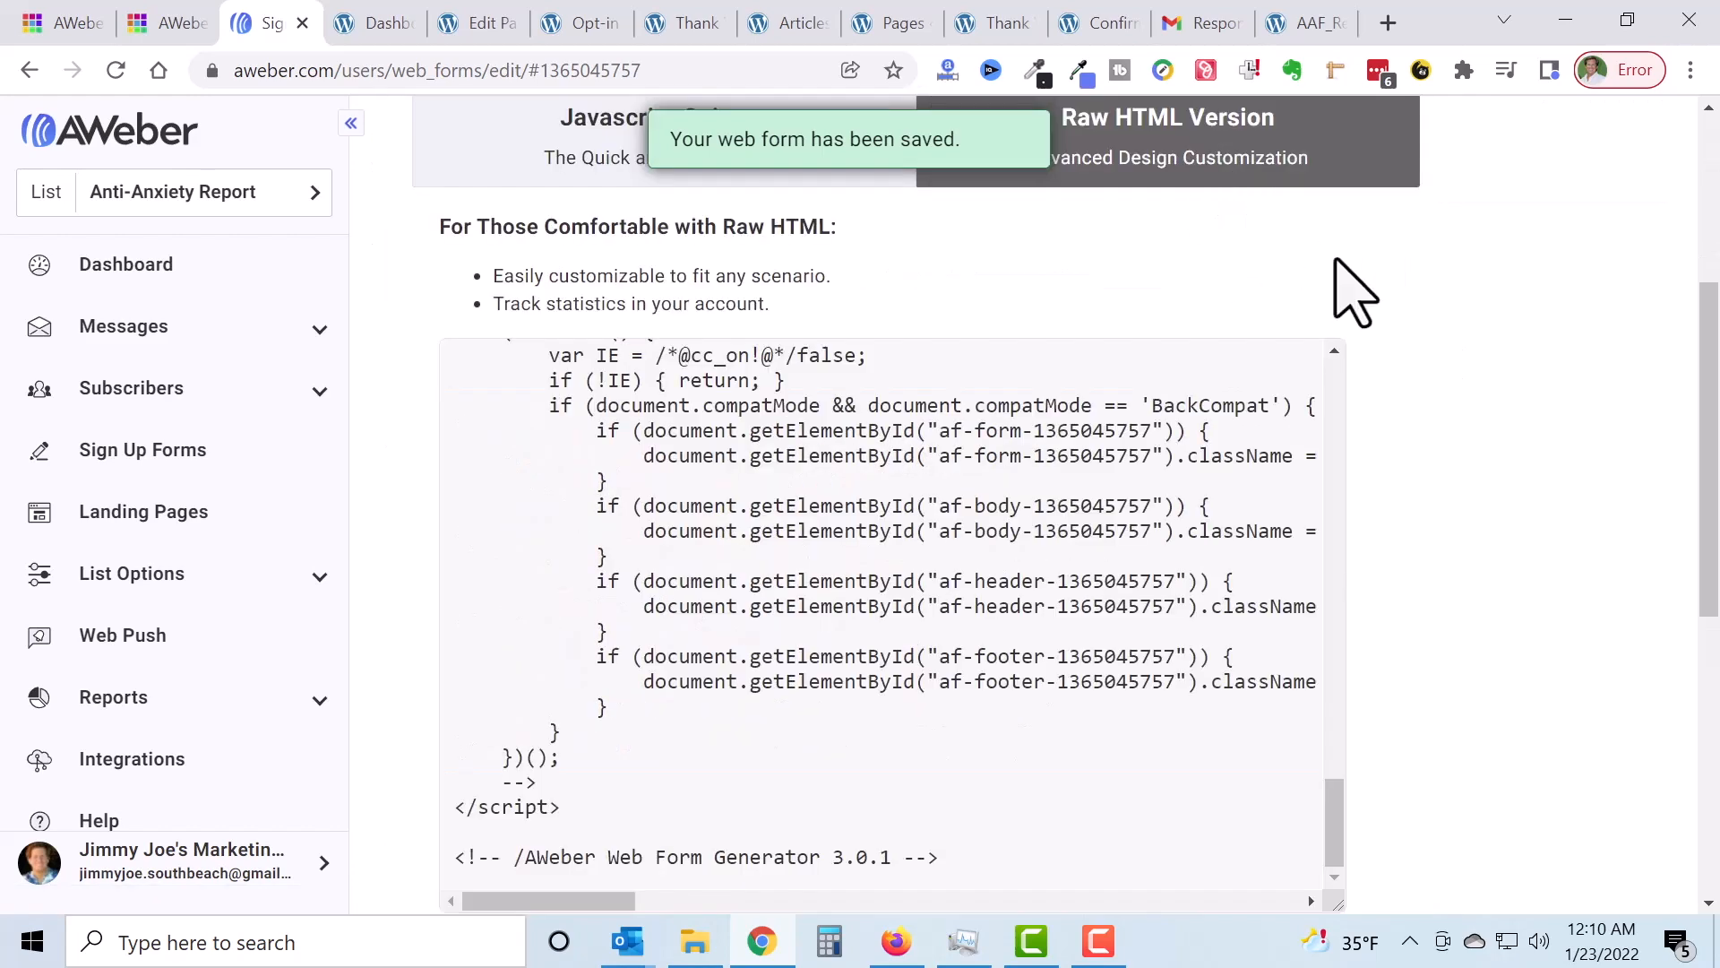
pyautogui.scroll(-2, 1525, 411)
pyautogui.click(910, 484)
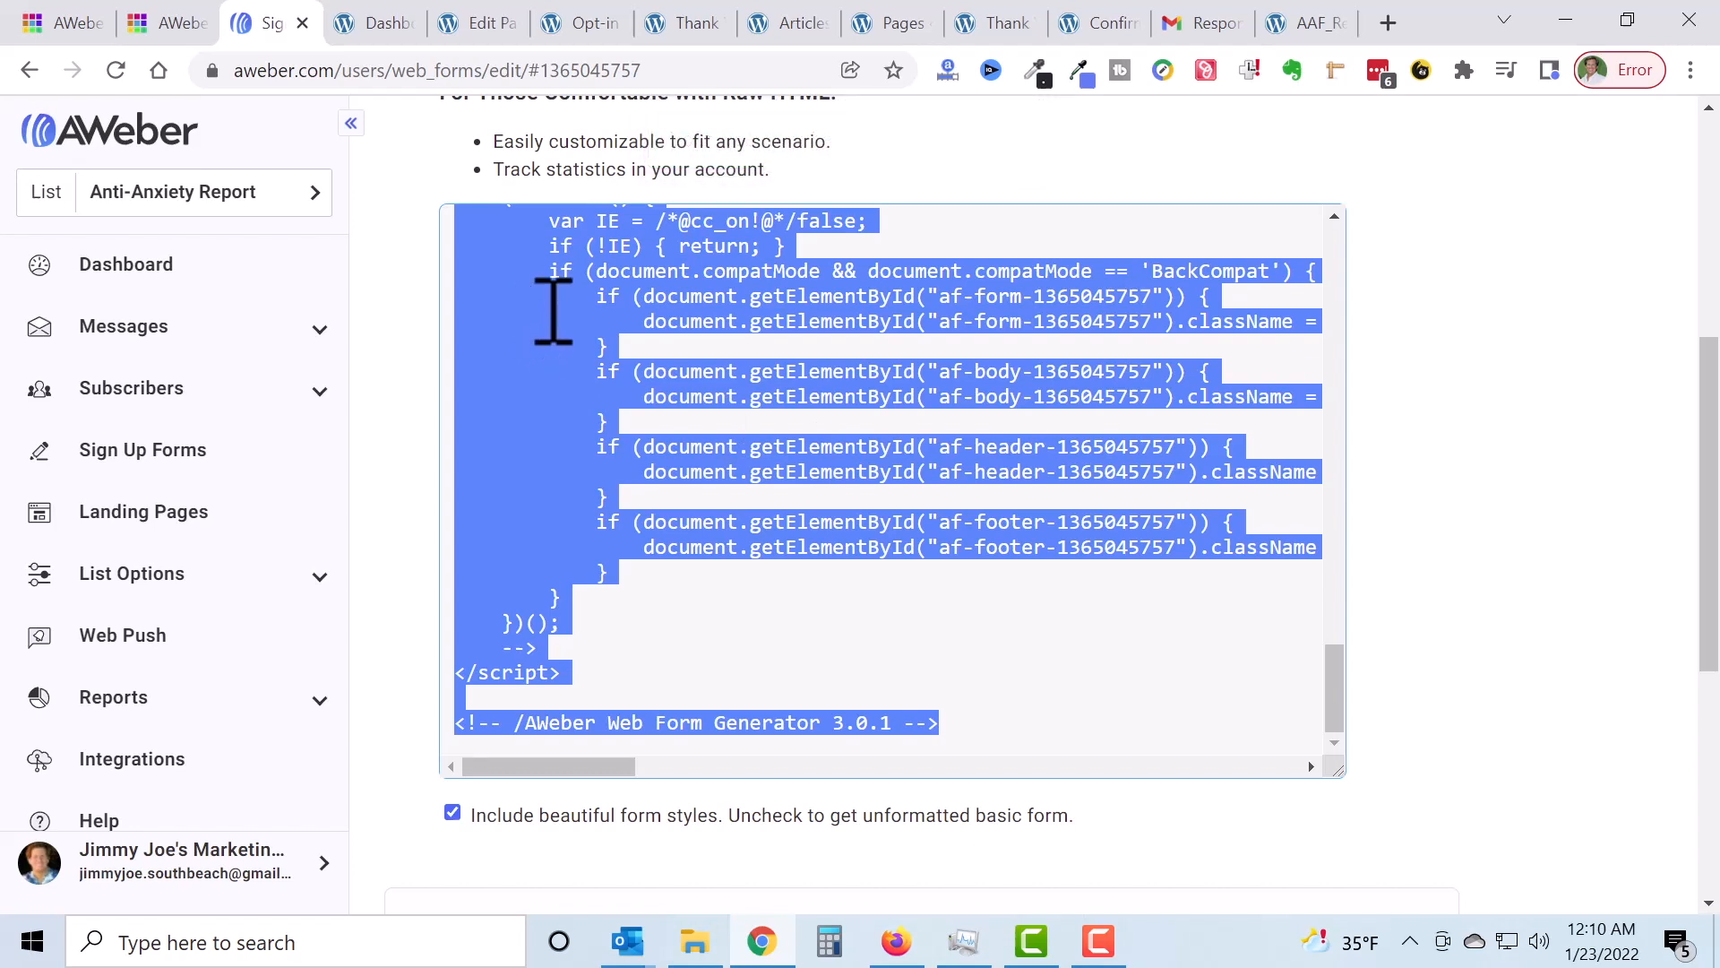
pyautogui.click(1514, 220)
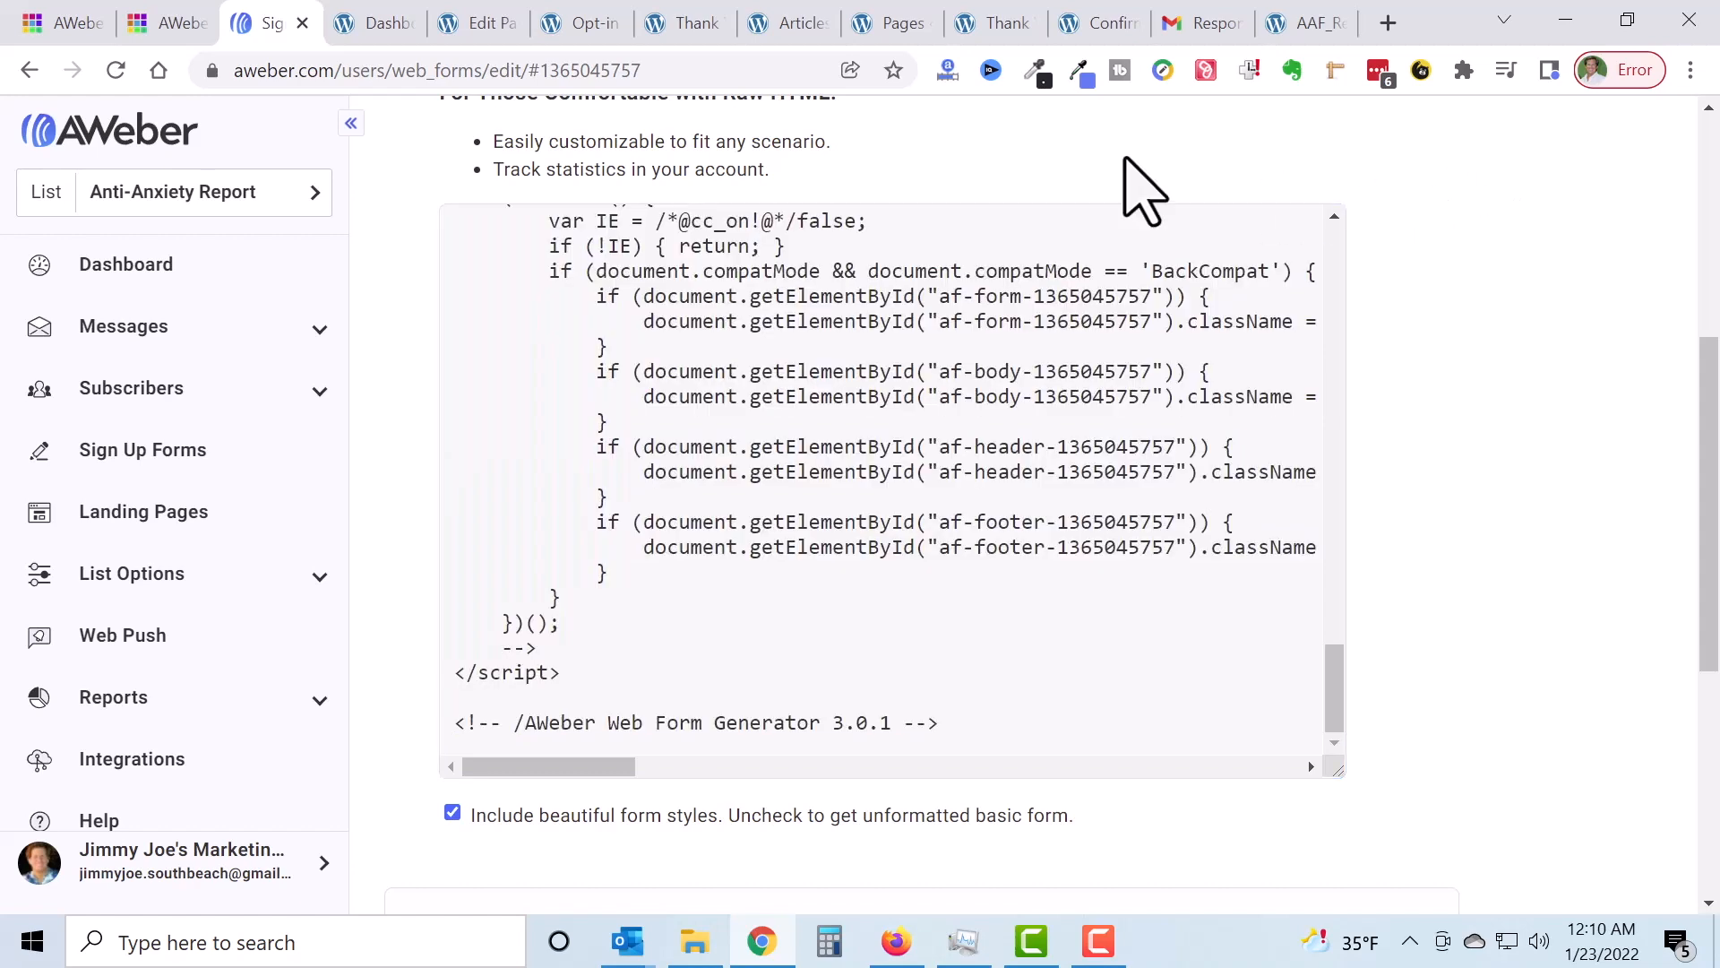
pyautogui.click(591, 24)
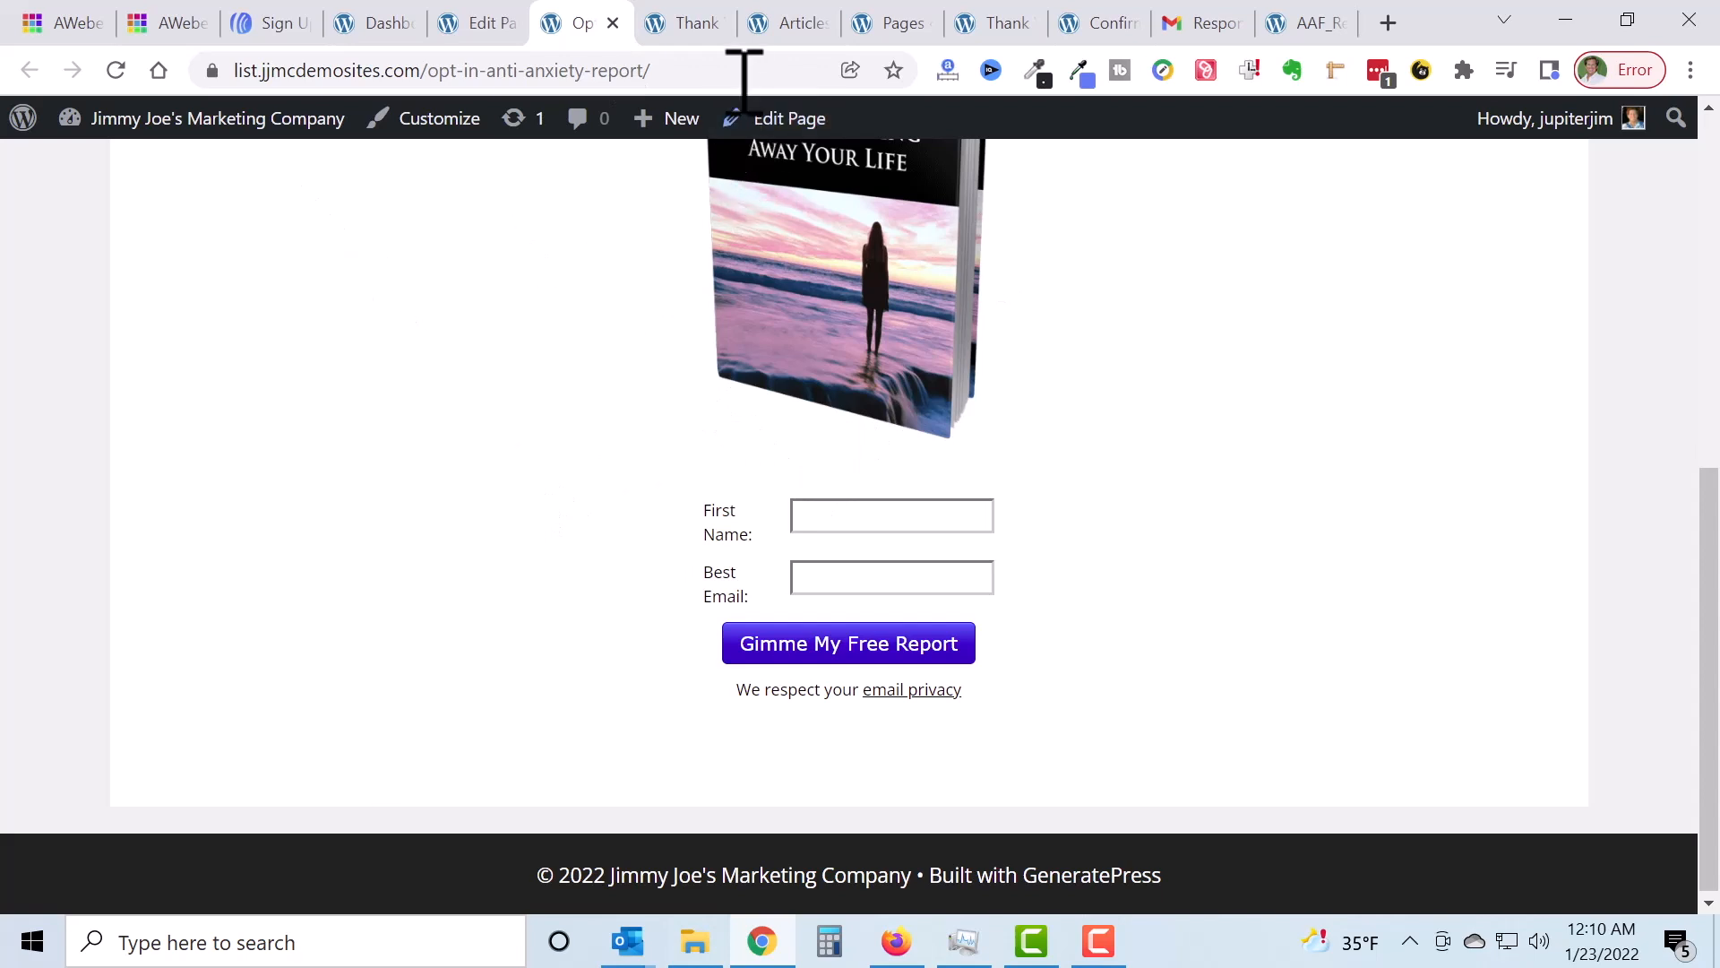
# Step: Switch to the live Articles page with the anxiety ebook sidebar
pyautogui.click(795, 23)
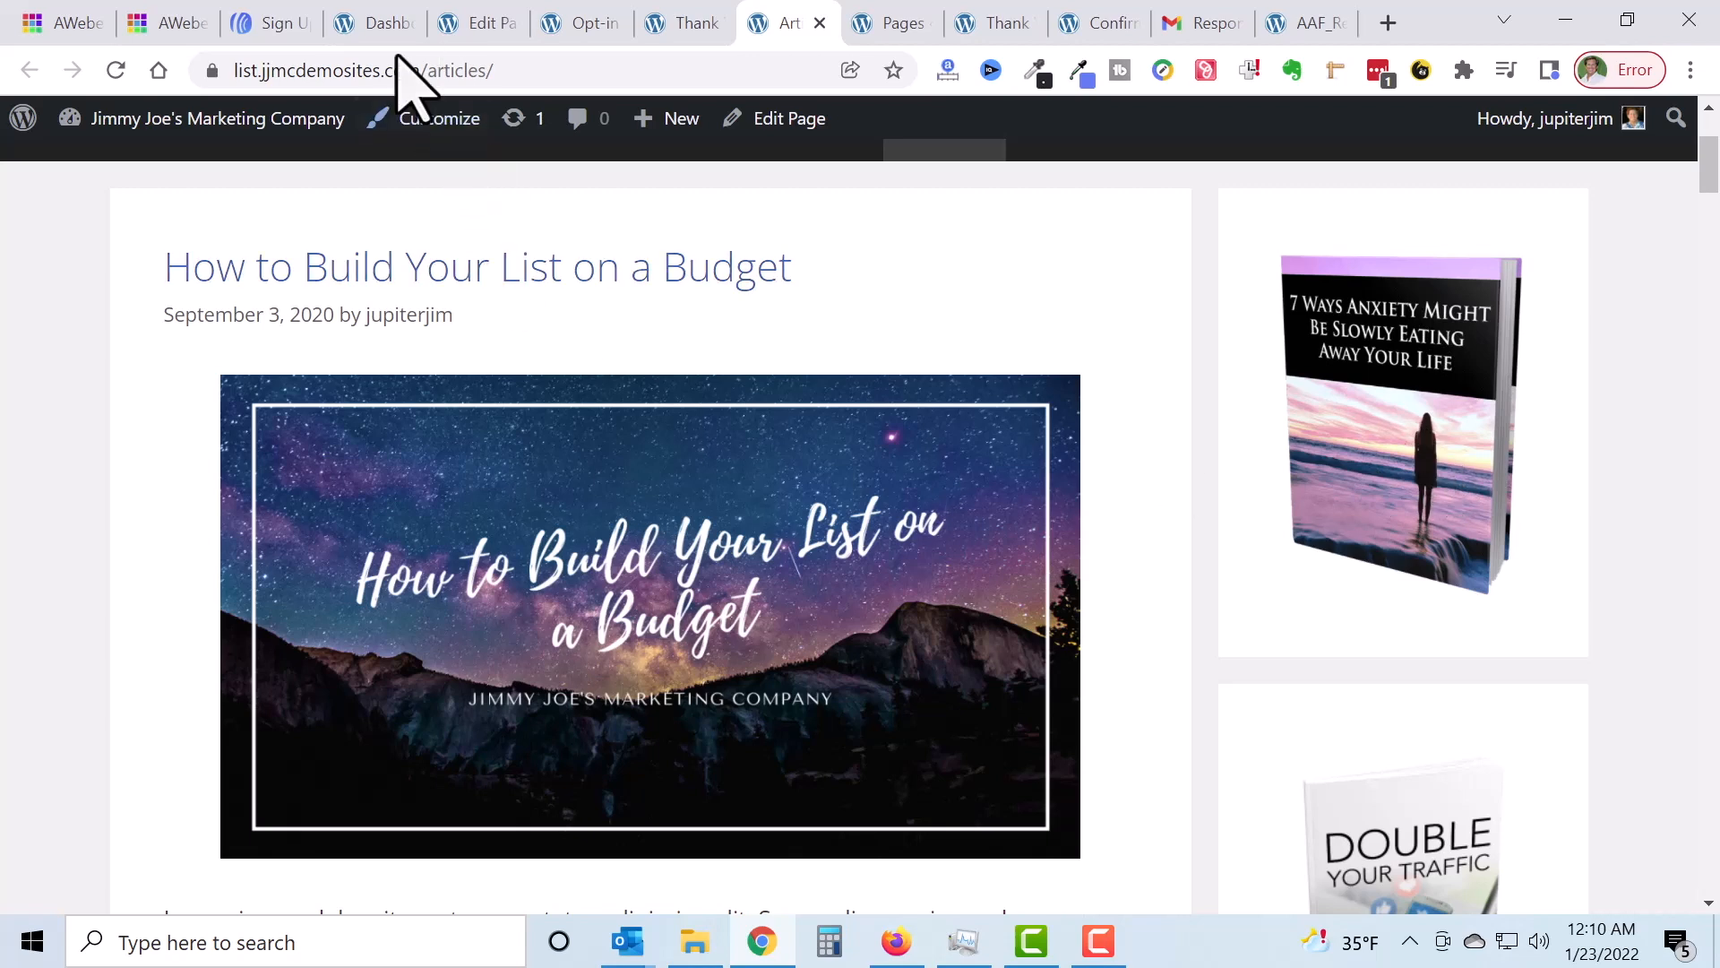
# Step: Drag the form's resize handle left to narrow the sign-up form, then save it
pyautogui.click(277, 27)
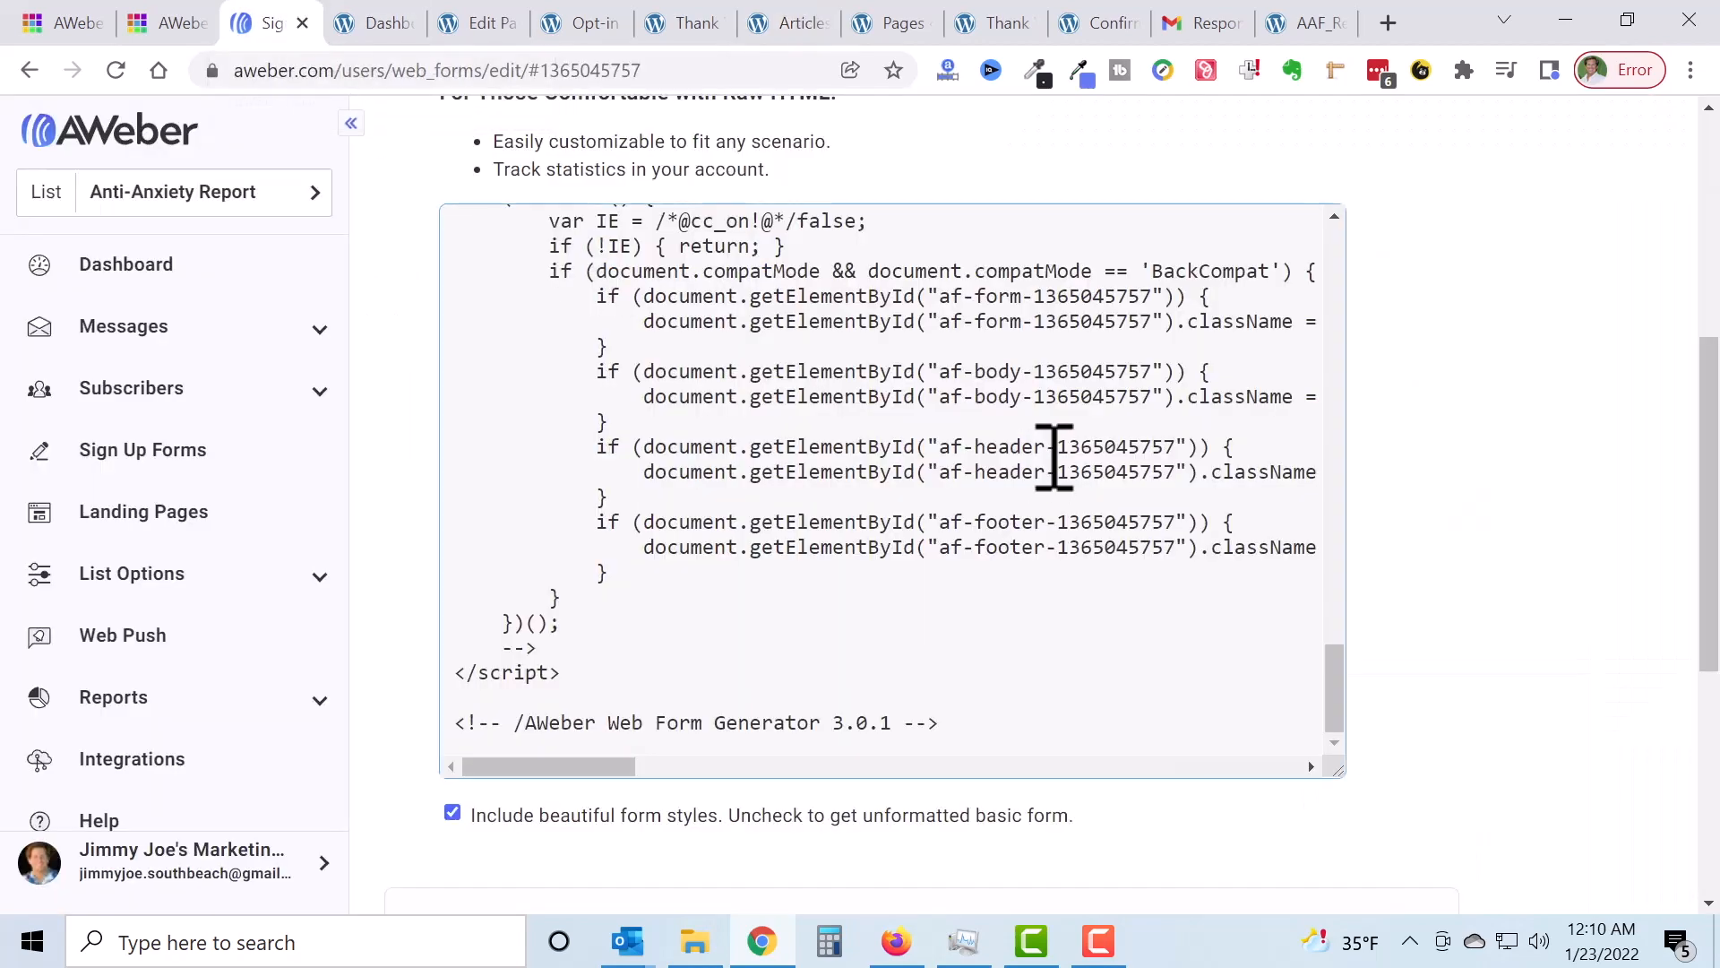
pyautogui.scroll(6, 1374, 426)
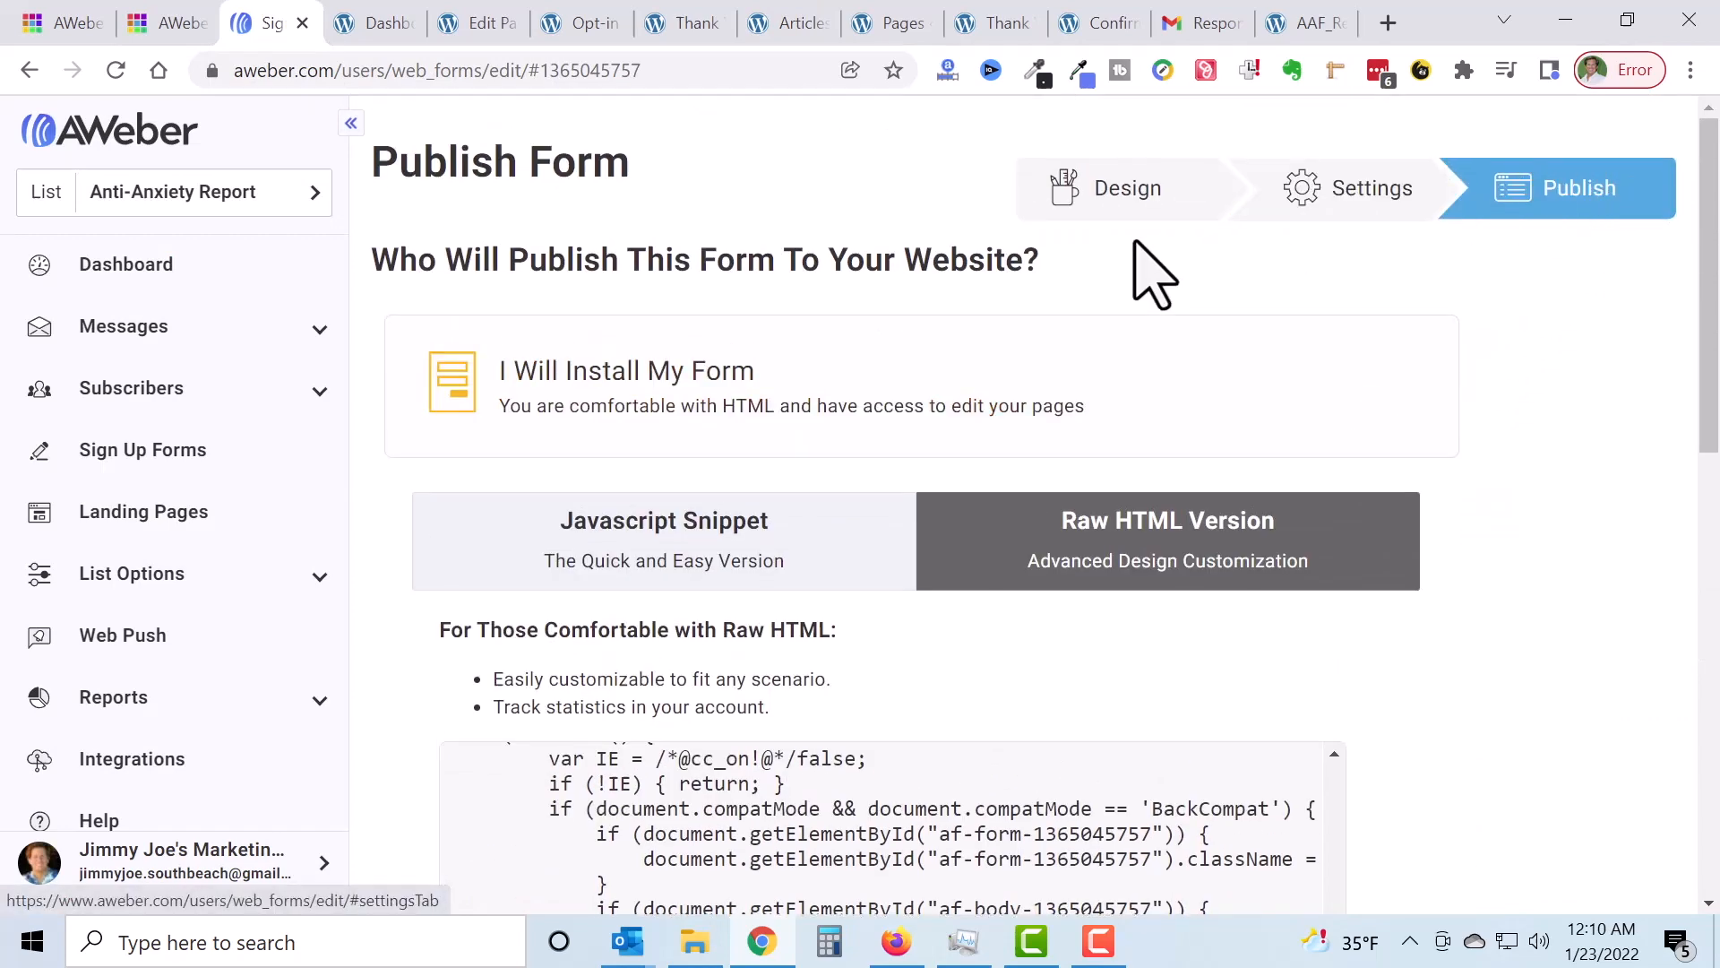
pyautogui.click(1126, 198)
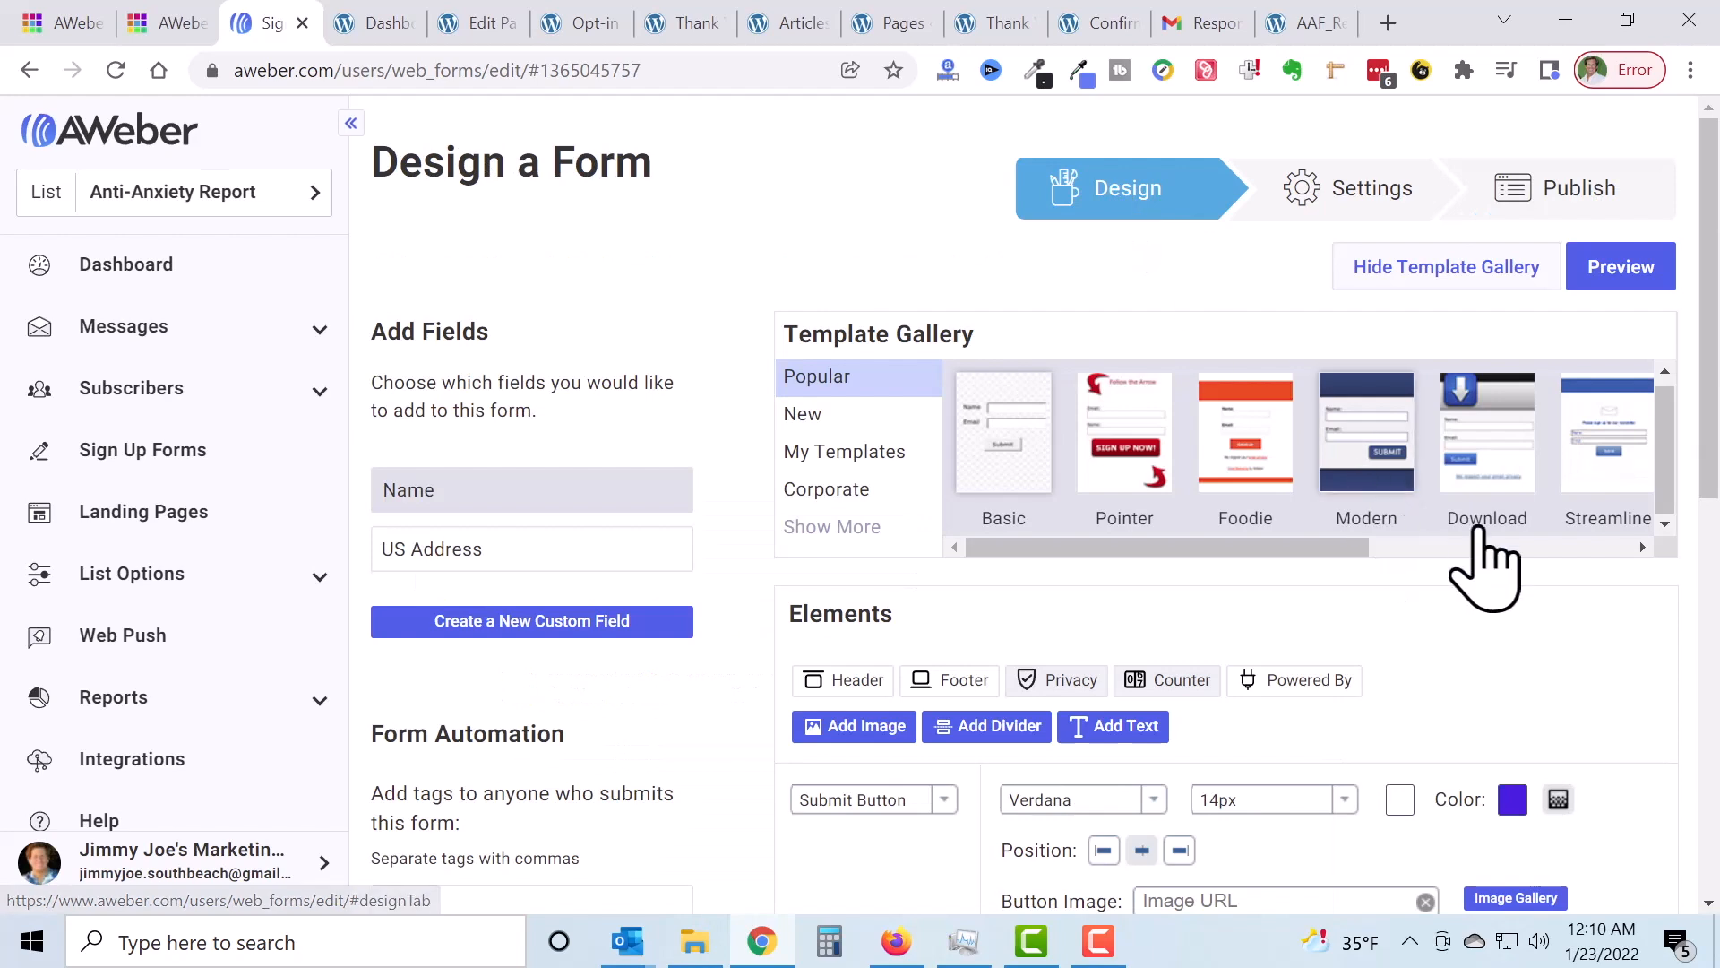
pyautogui.scroll(-6, 1380, 519)
pyautogui.moveTo(1411, 576); pyautogui.dragTo(1357, 580)
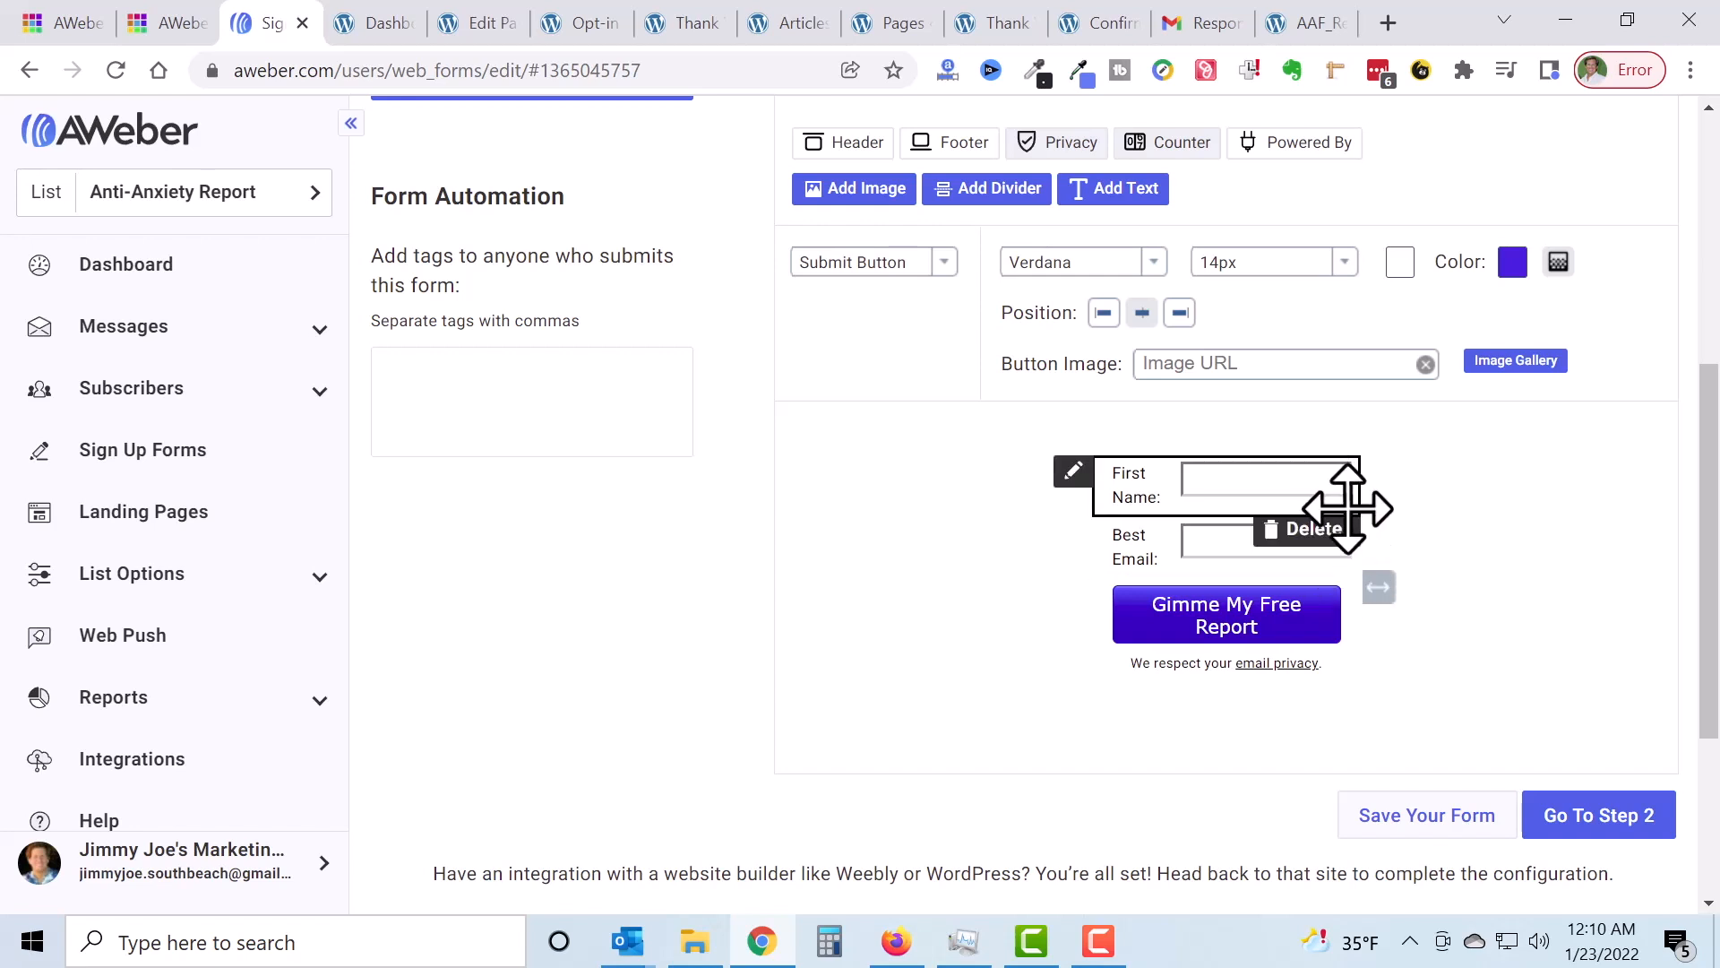
pyautogui.click(1425, 817)
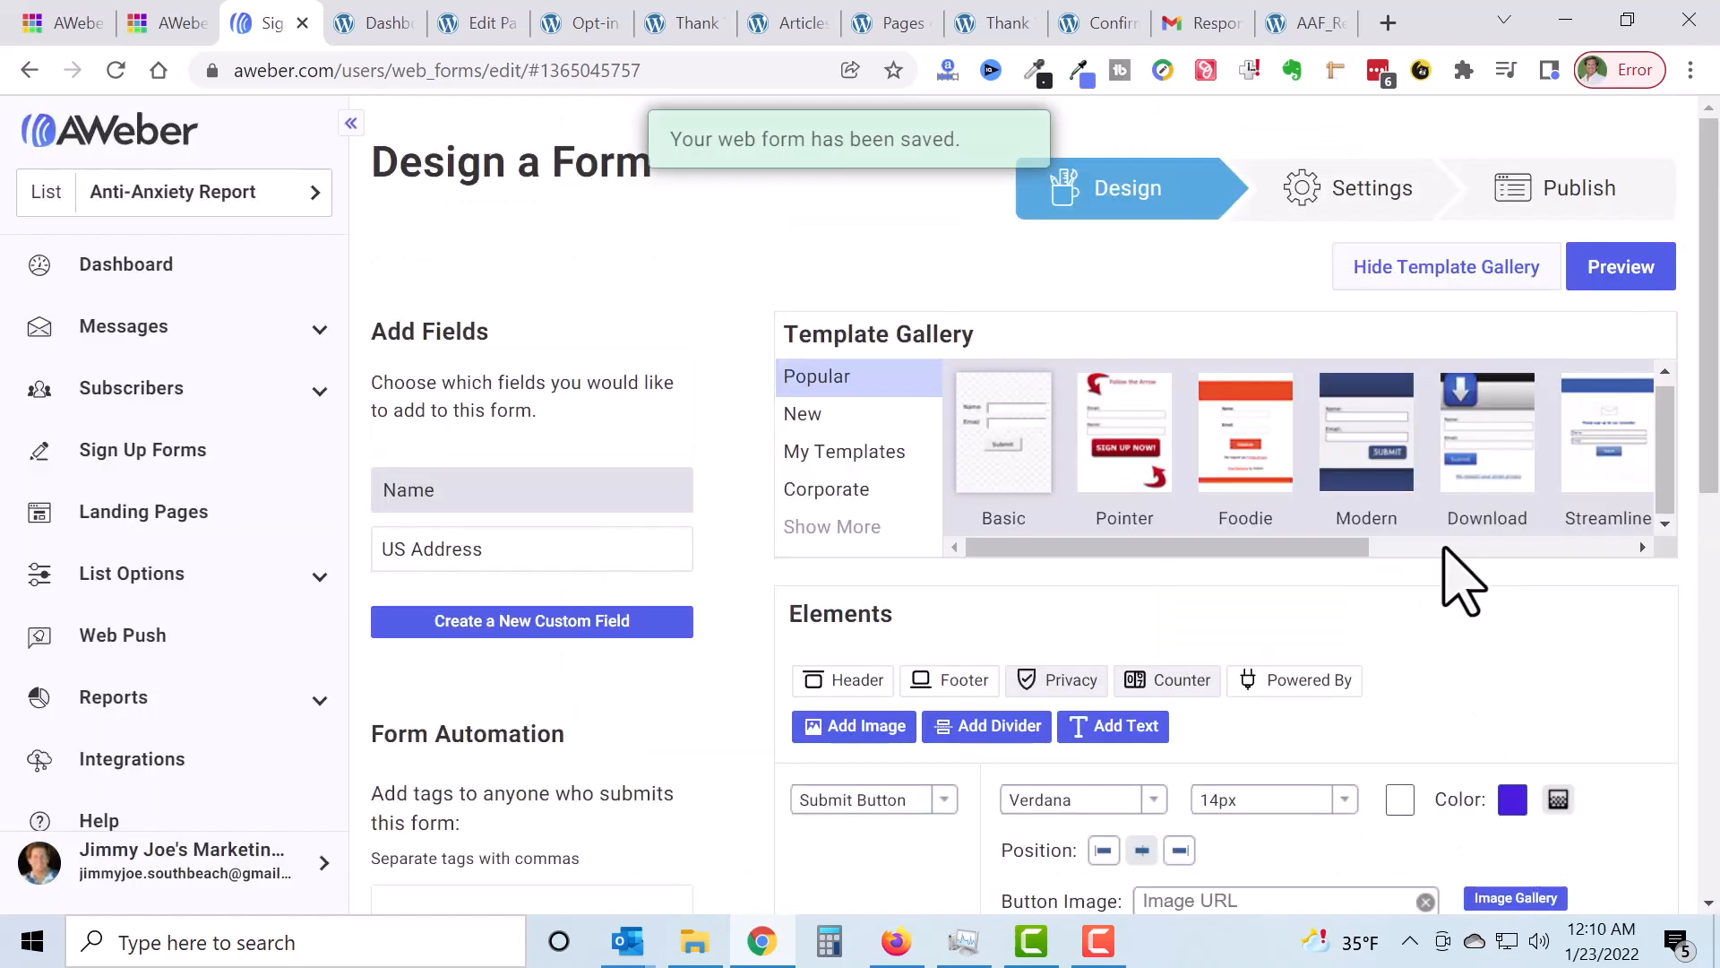
# Step: Advance through Step 2 to the publishing step and display the Javascript Snippet code
pyautogui.scroll(-7, 1510, 582)
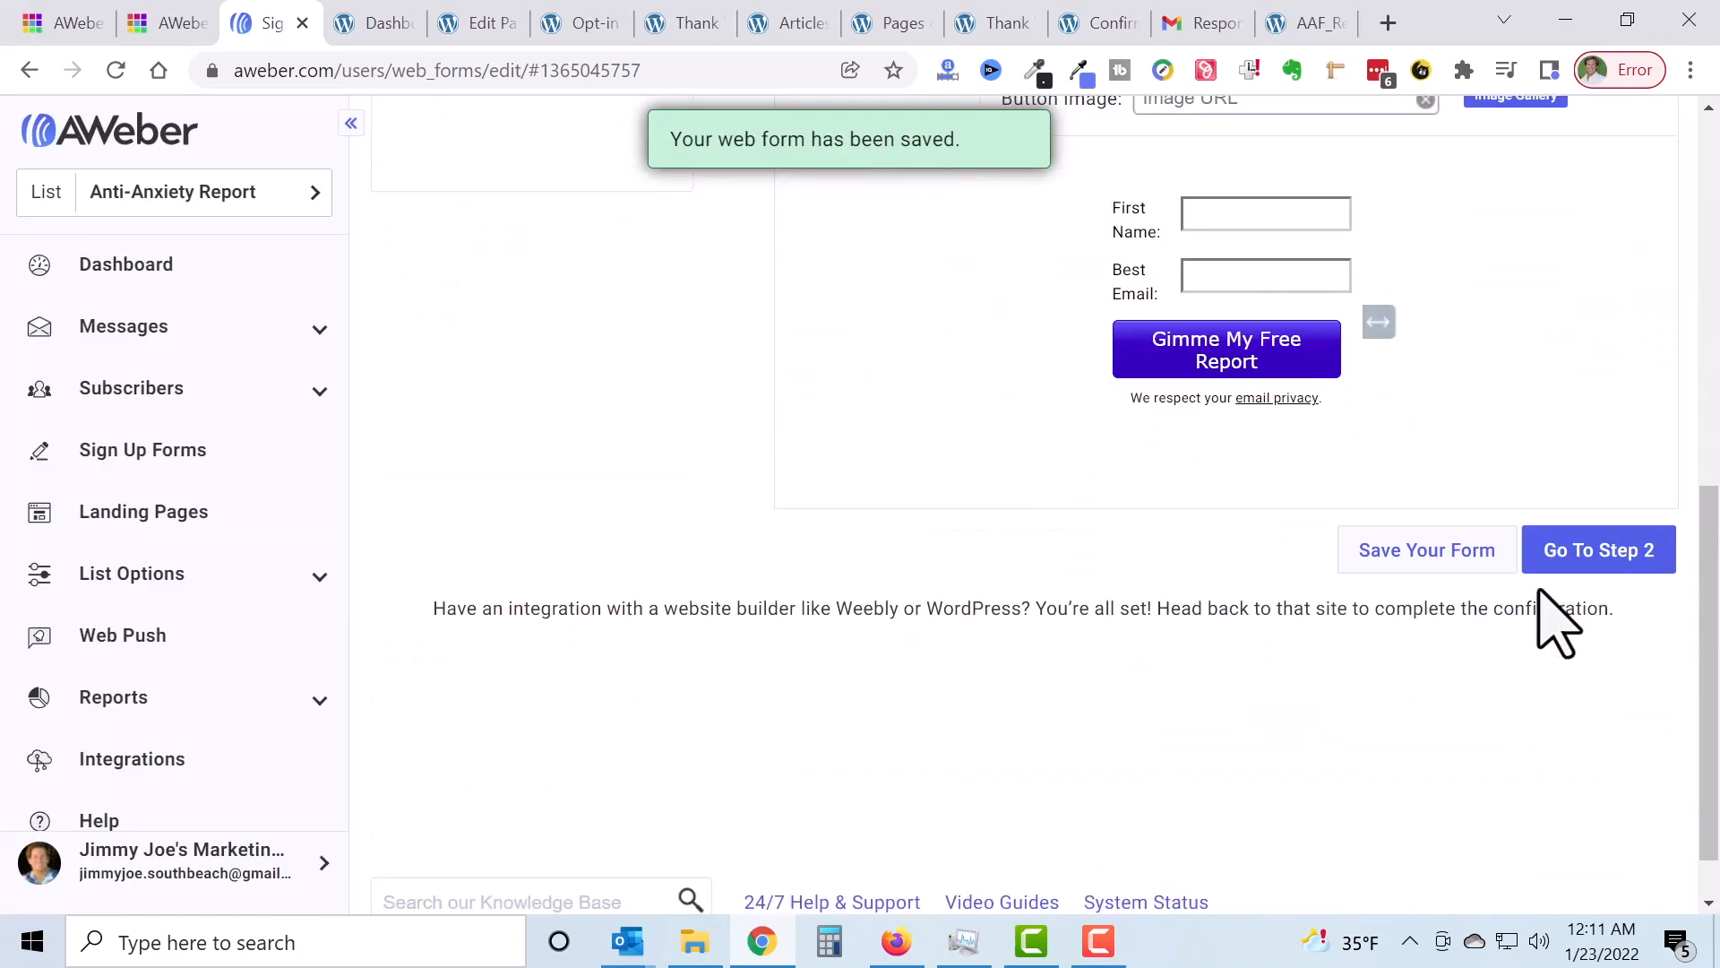
pyautogui.click(1613, 557)
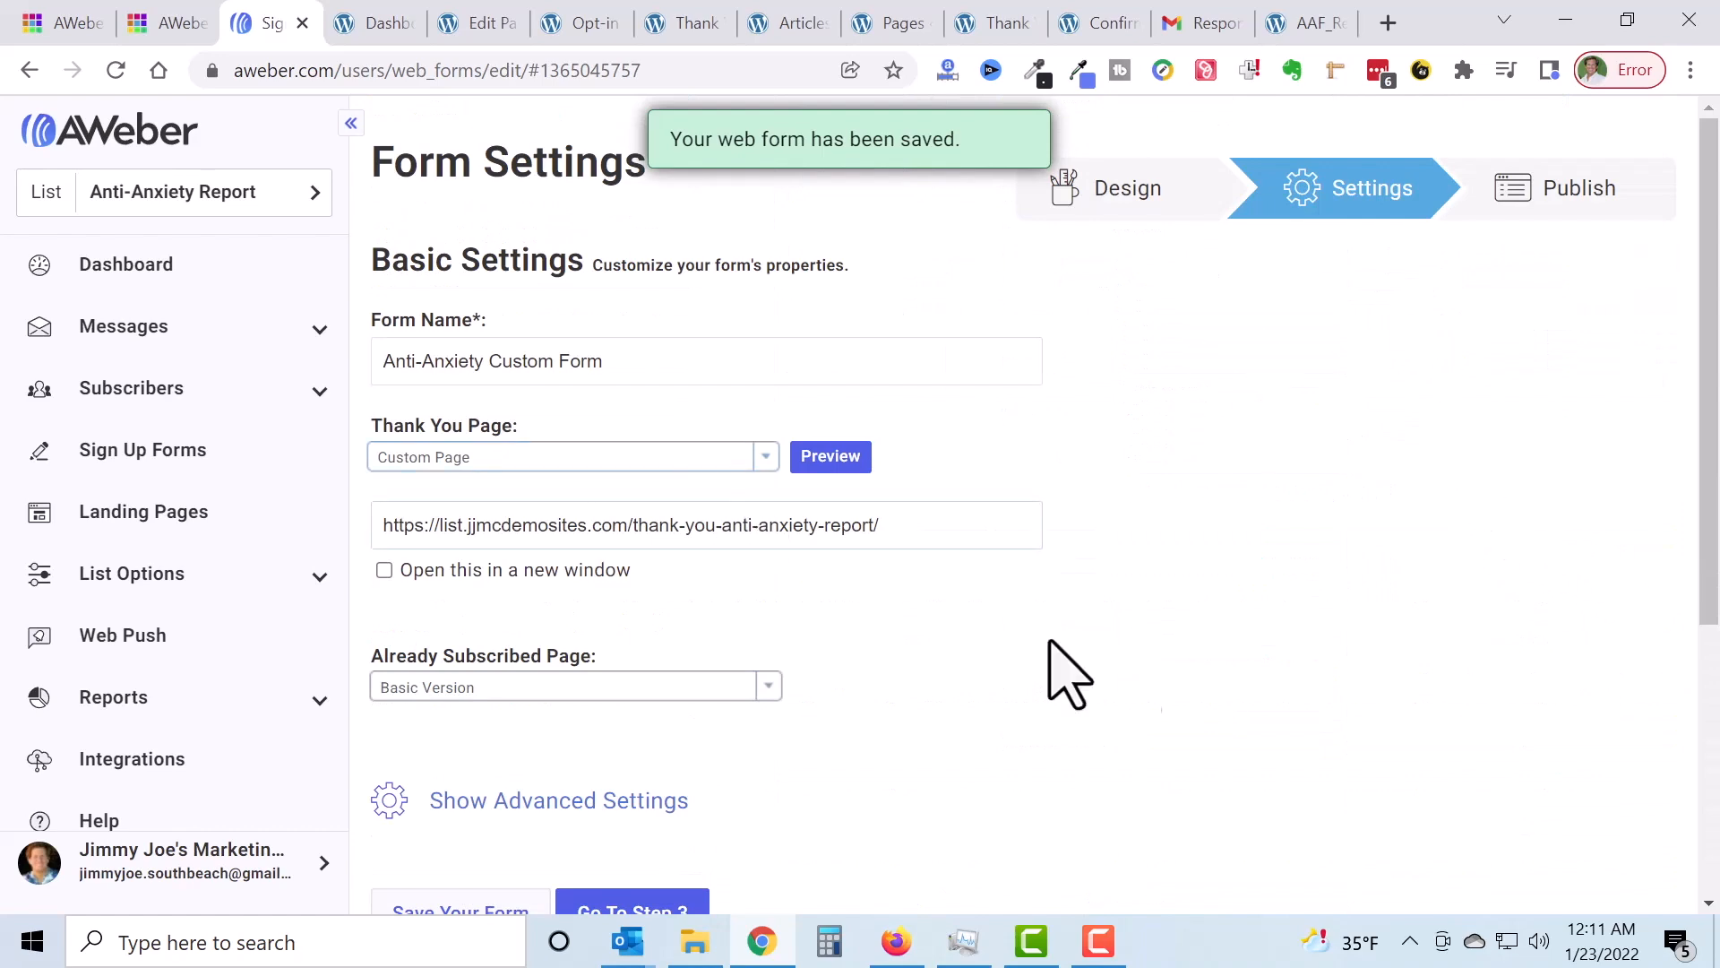
pyautogui.scroll(-4, 1398, 638)
pyautogui.scroll(4, 1398, 618)
pyautogui.scroll(-5, 1415, 645)
pyautogui.scroll(5, 1421, 652)
pyautogui.scroll(-5, 1423, 652)
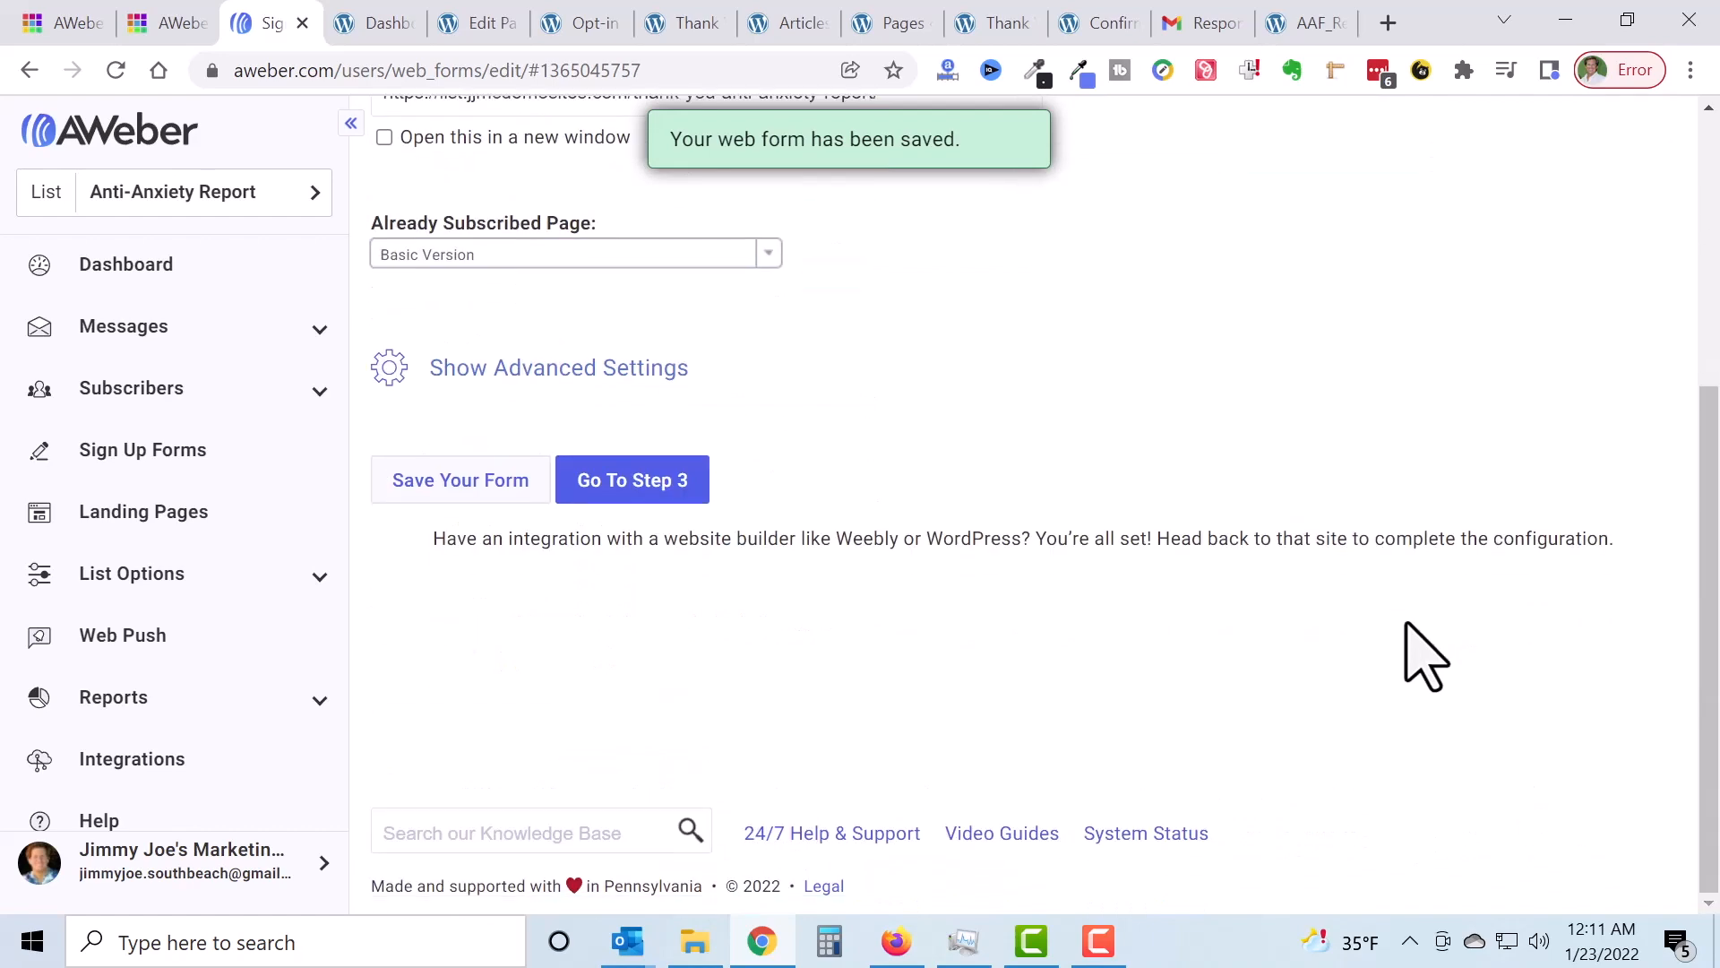
pyautogui.click(652, 499)
pyautogui.scroll(-2, 1639, 421)
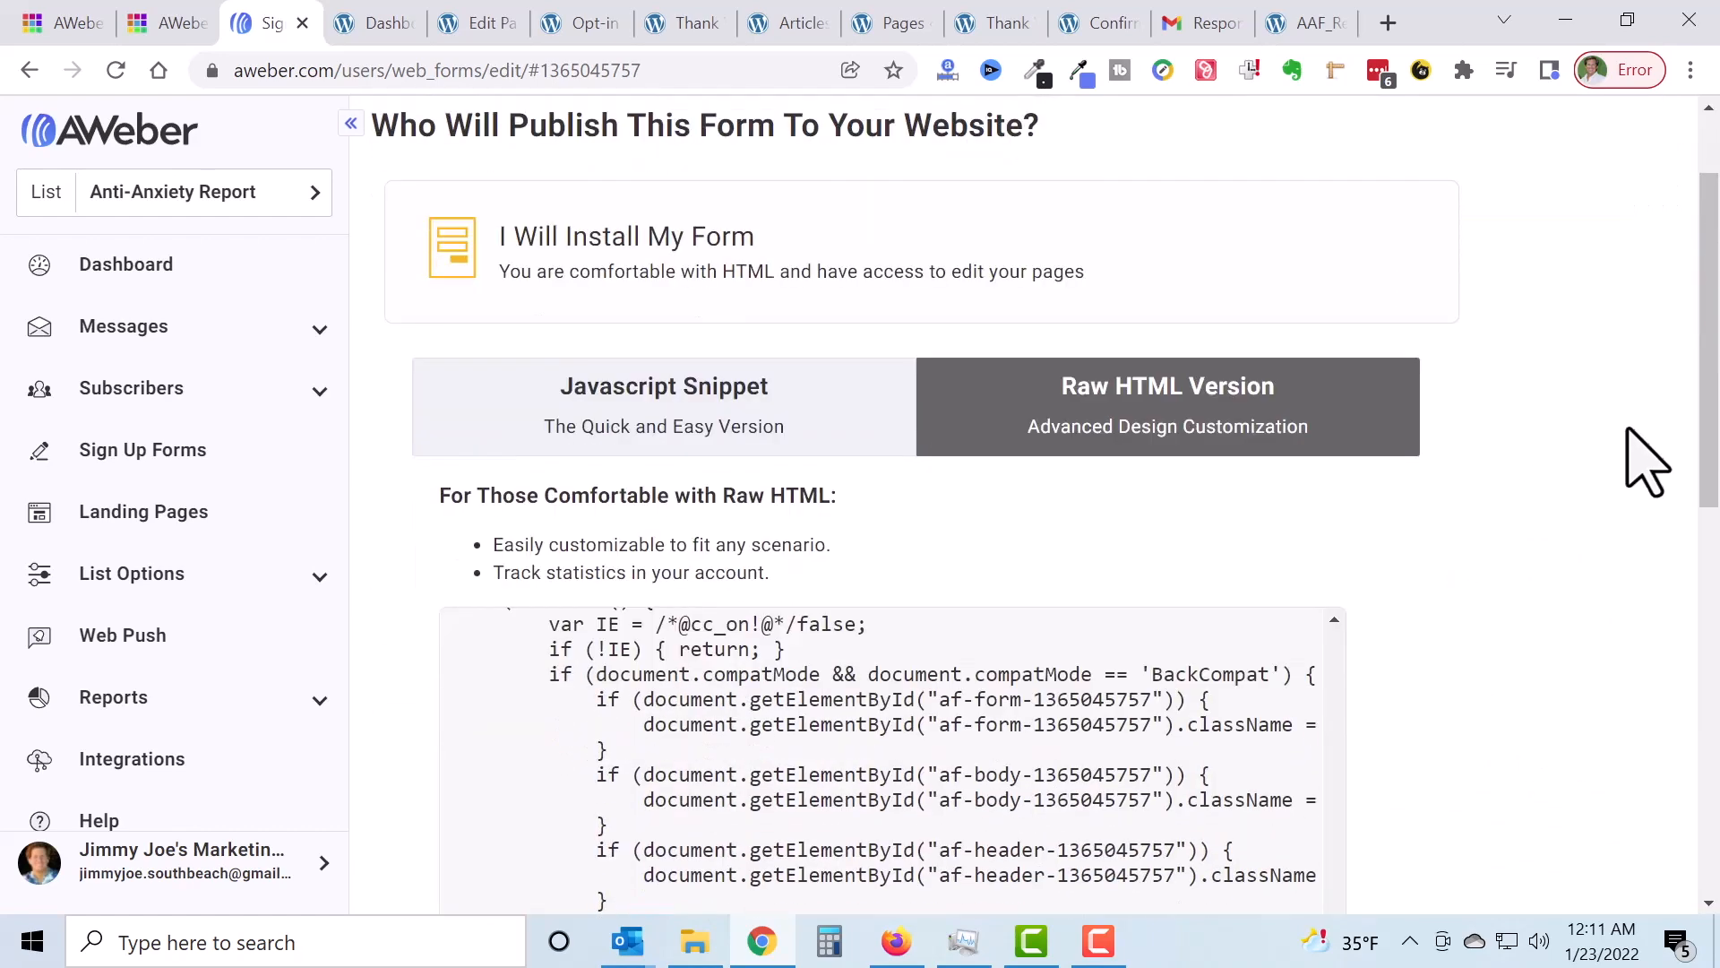
pyautogui.scroll(-2, 1646, 459)
pyautogui.click(639, 265)
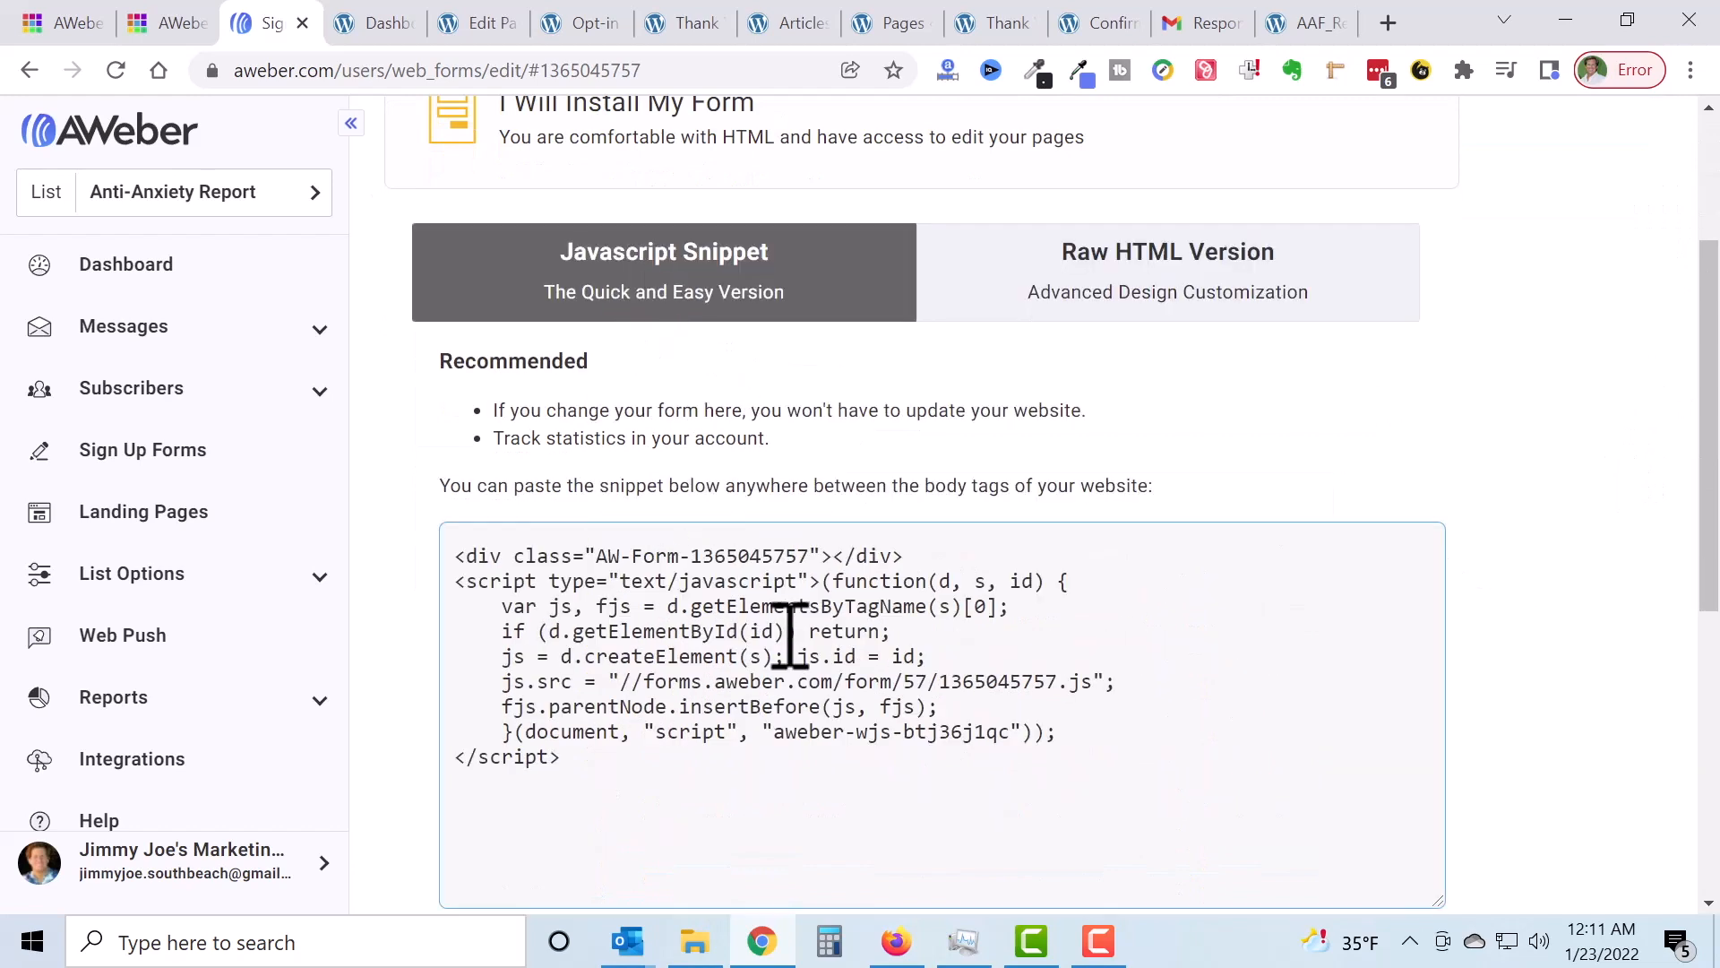
# Step: Select and copy the whole Javascript Snippet embed code
pyautogui.click(734, 641)
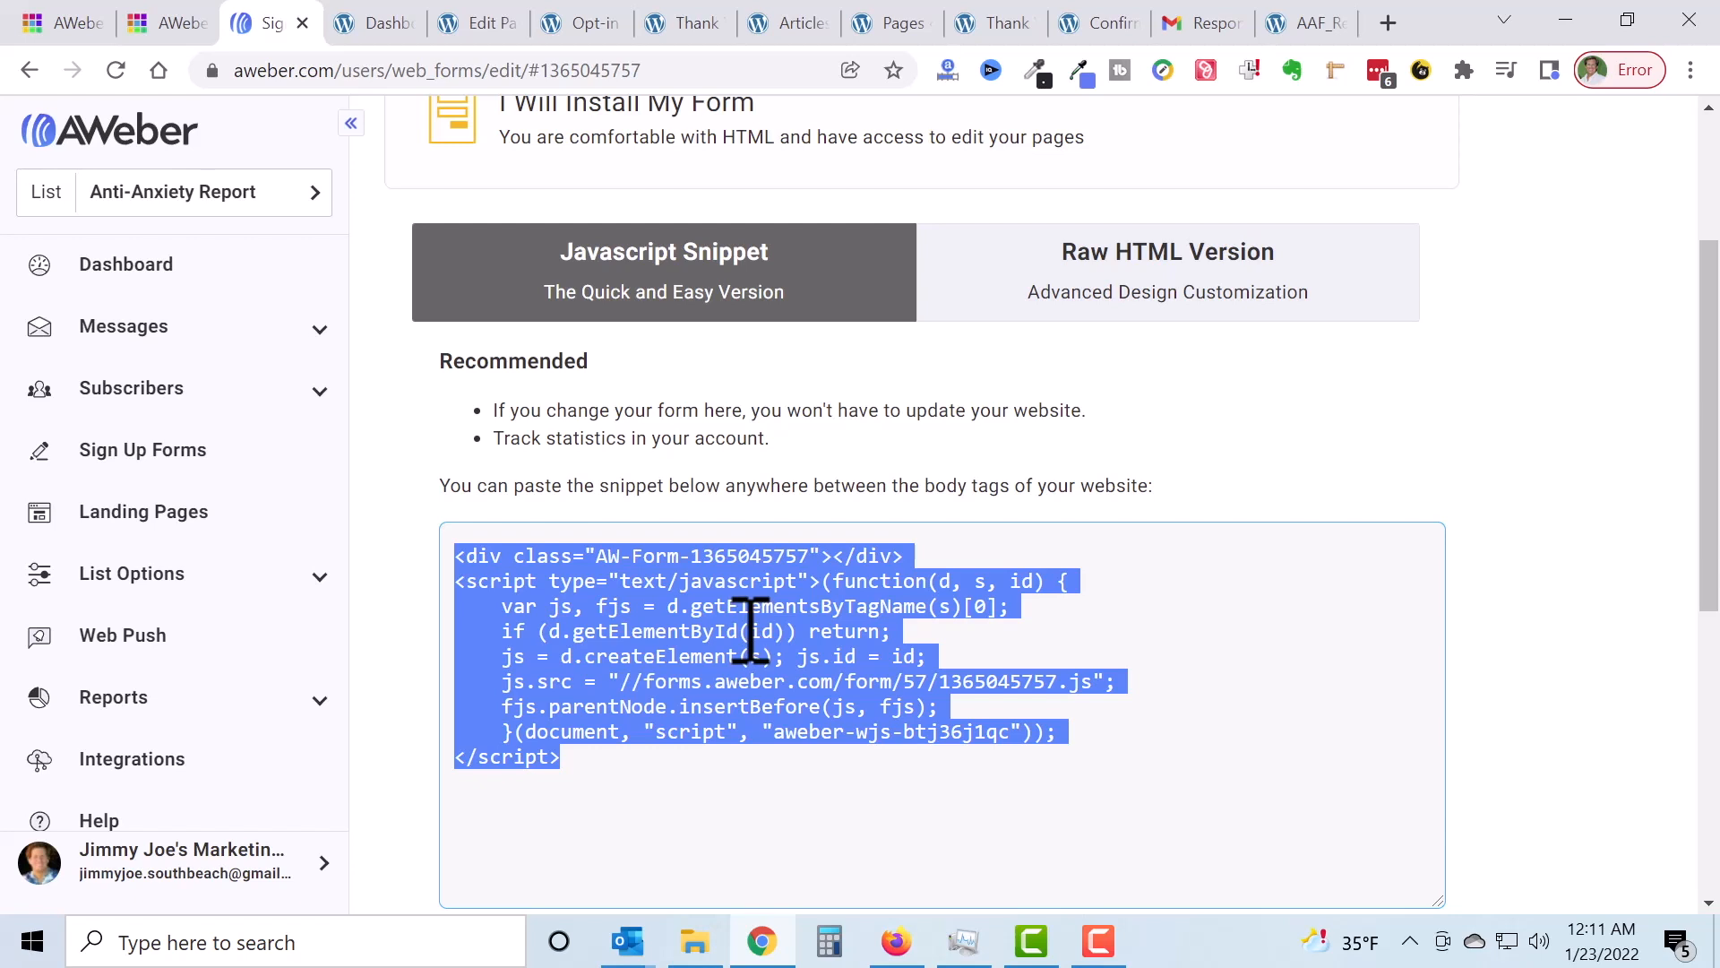
pyautogui.click(1479, 409)
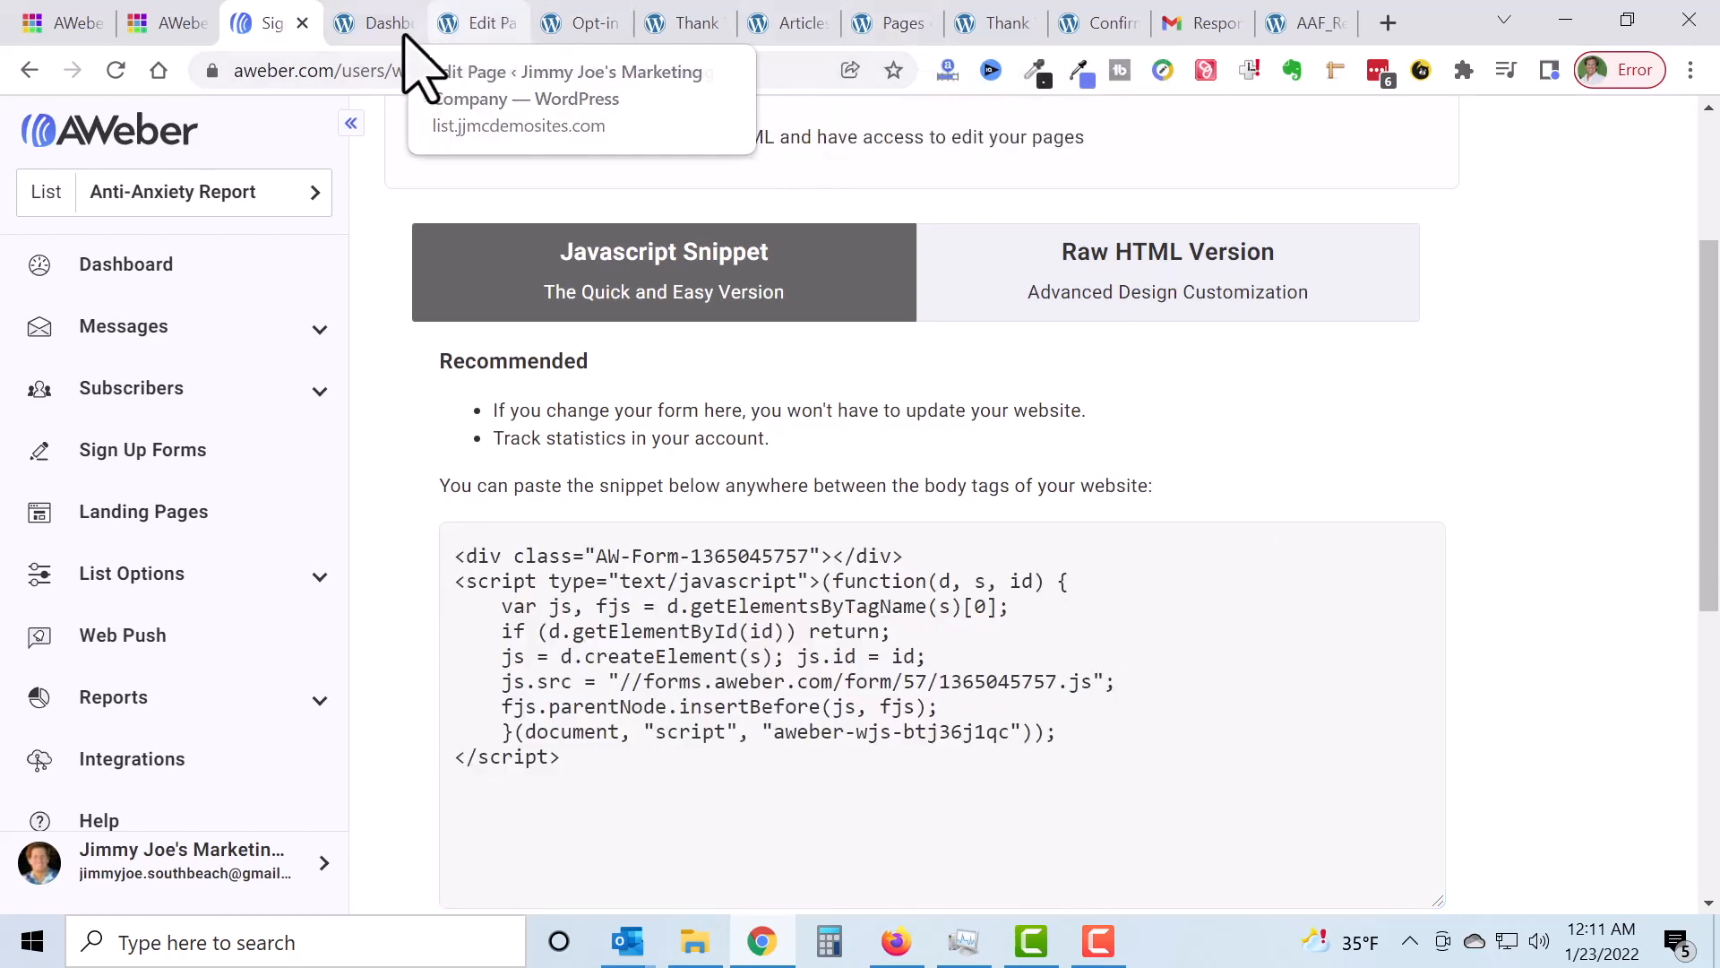
# Step: From the WordPress Dashboard, open Appearance > Widgets
pyautogui.click(376, 26)
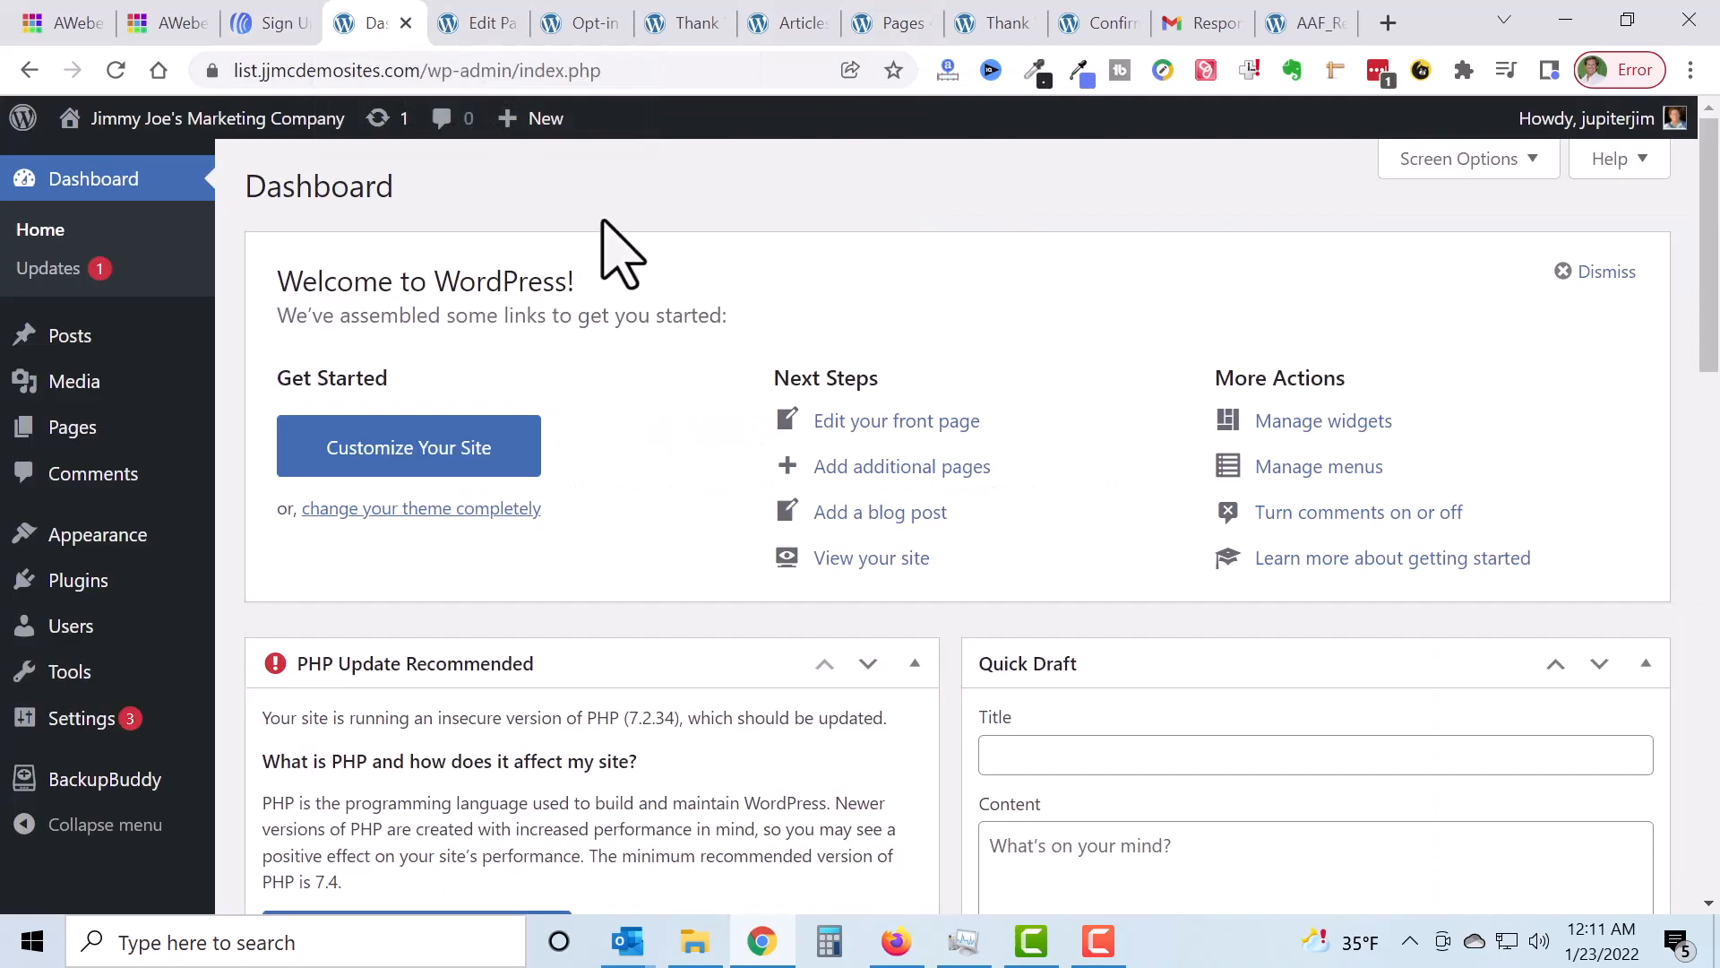
pyautogui.moveTo(421, 70); pyautogui.dragTo(233, 69)
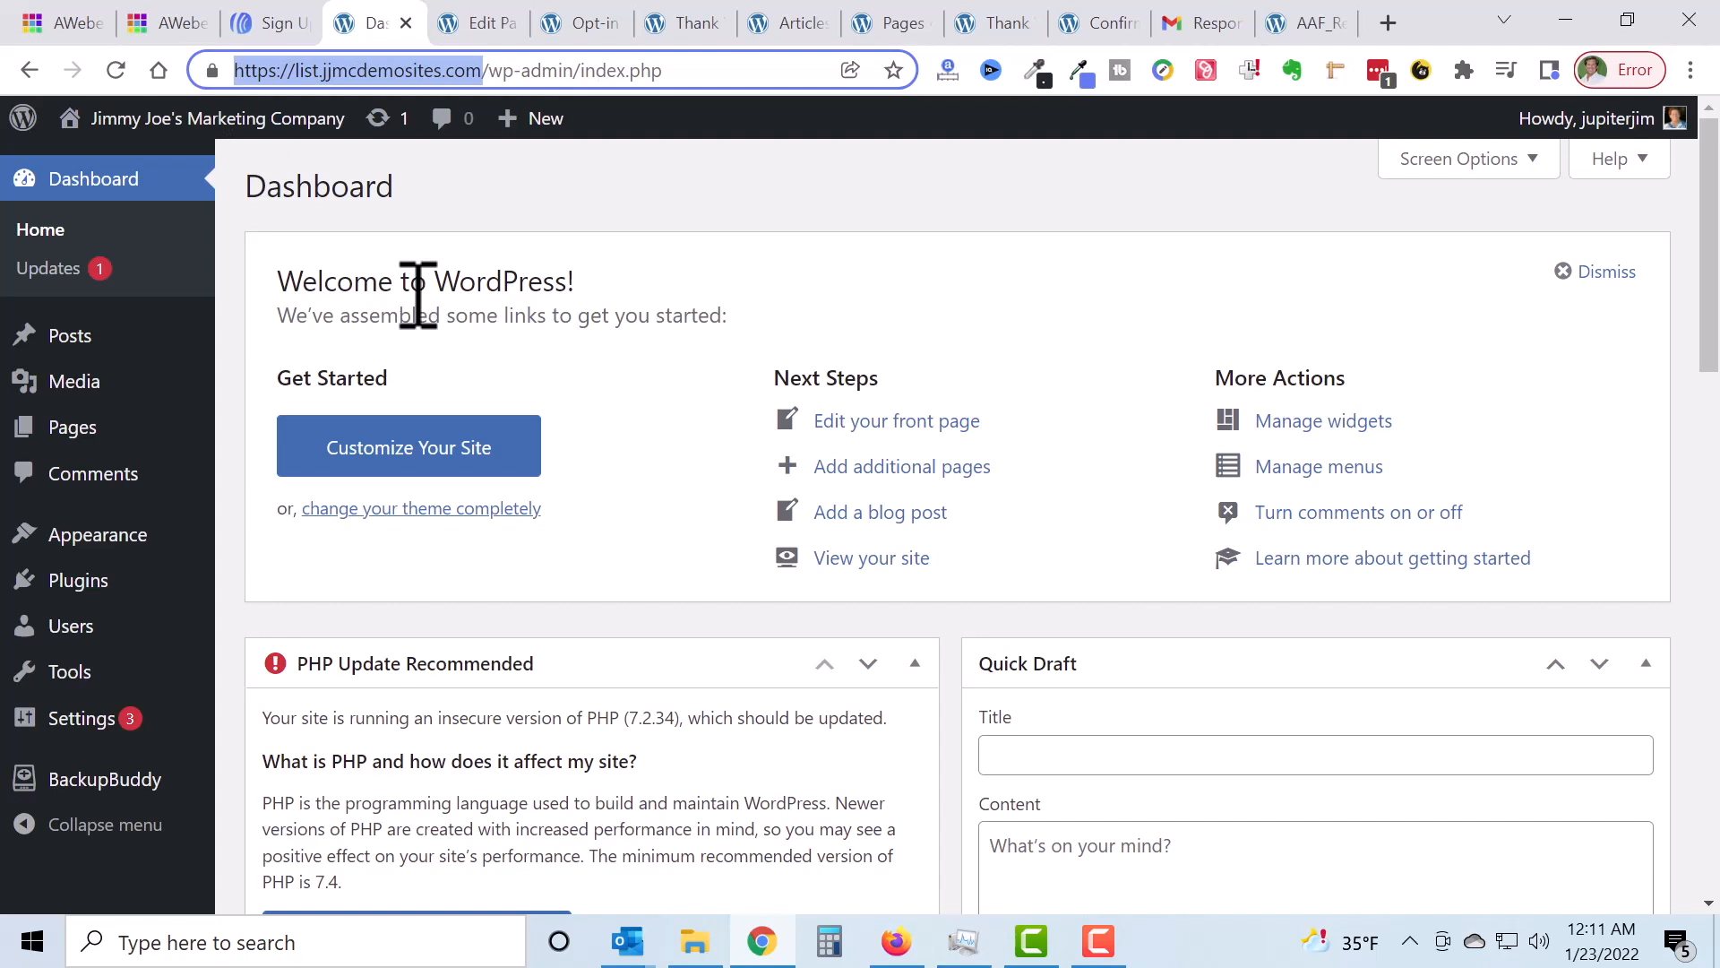
pyautogui.moveTo(97, 534)
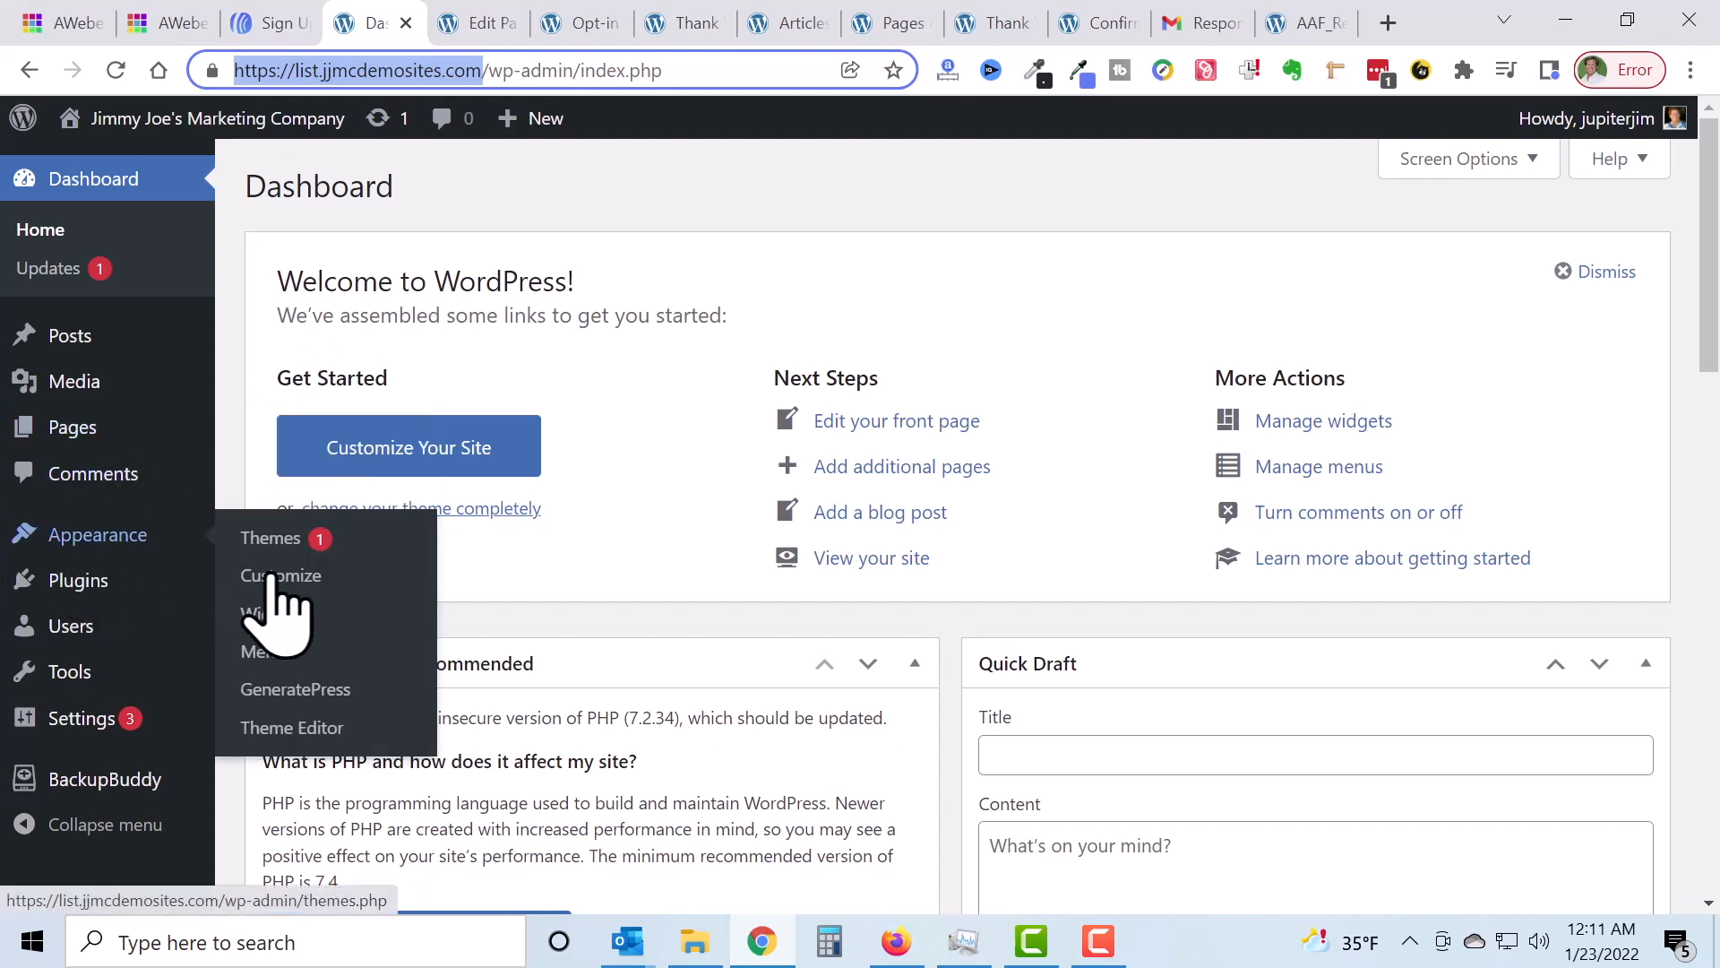
pyautogui.click(275, 613)
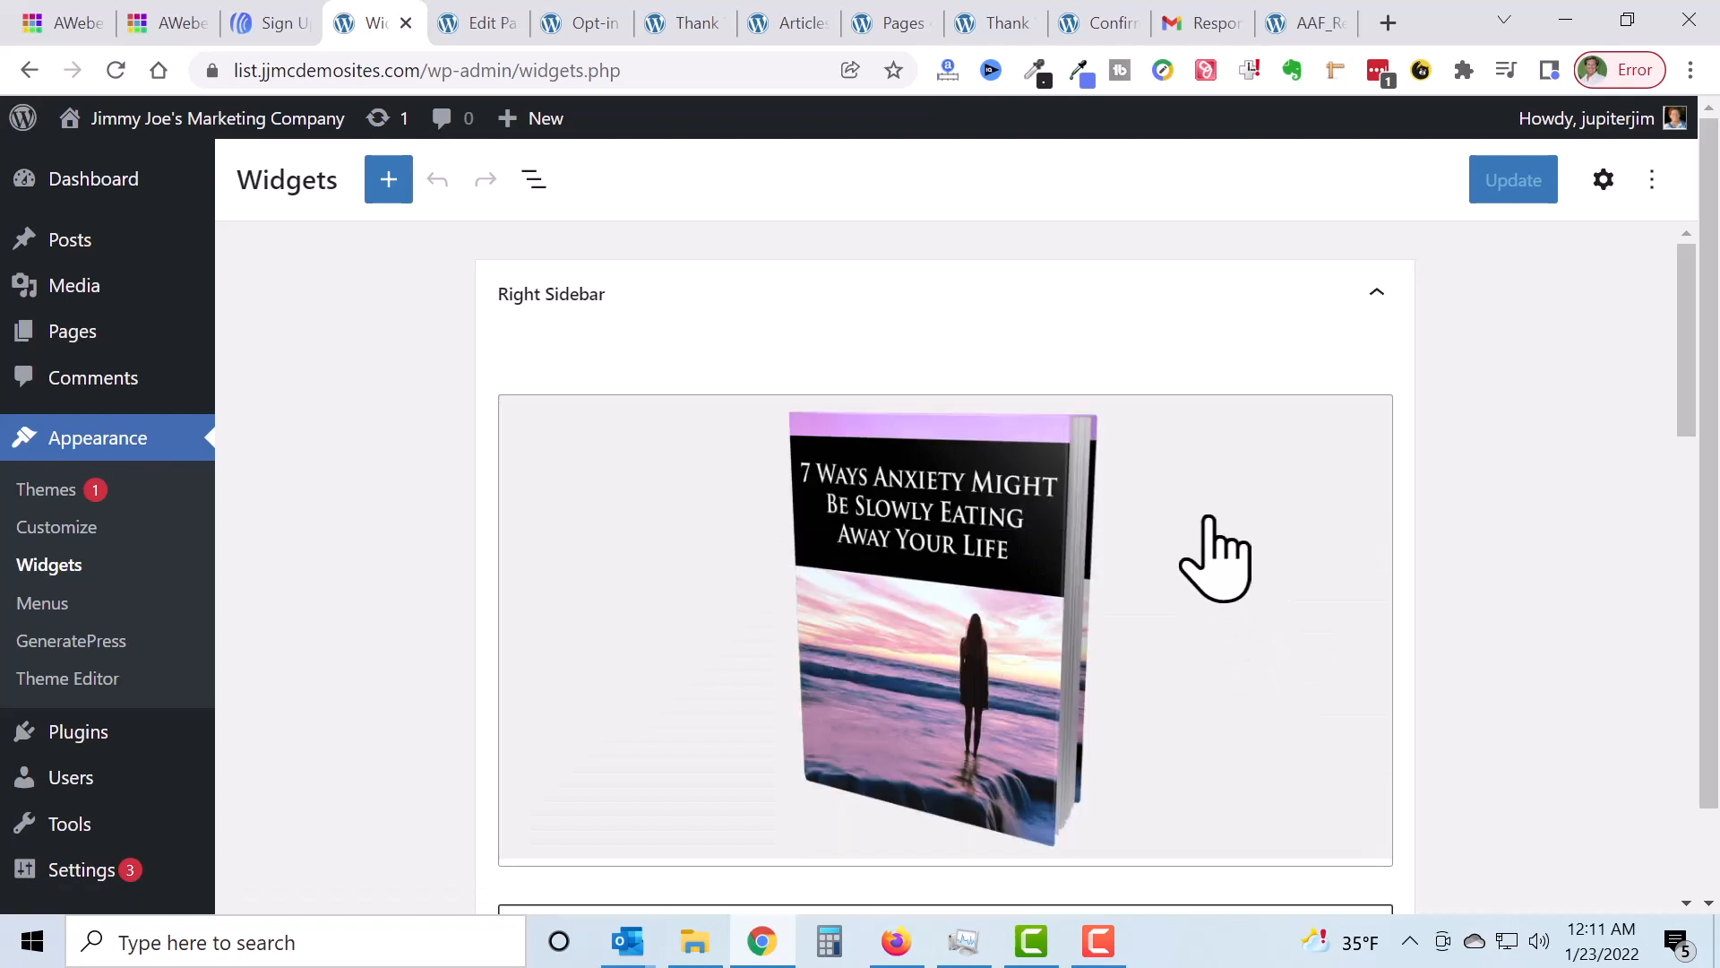
# Step: Expand the Right Sidebar ebook cover widget and place the cursor beside the cover image
pyautogui.scroll(-3, 1155, 529)
pyautogui.scroll(3, 1165, 510)
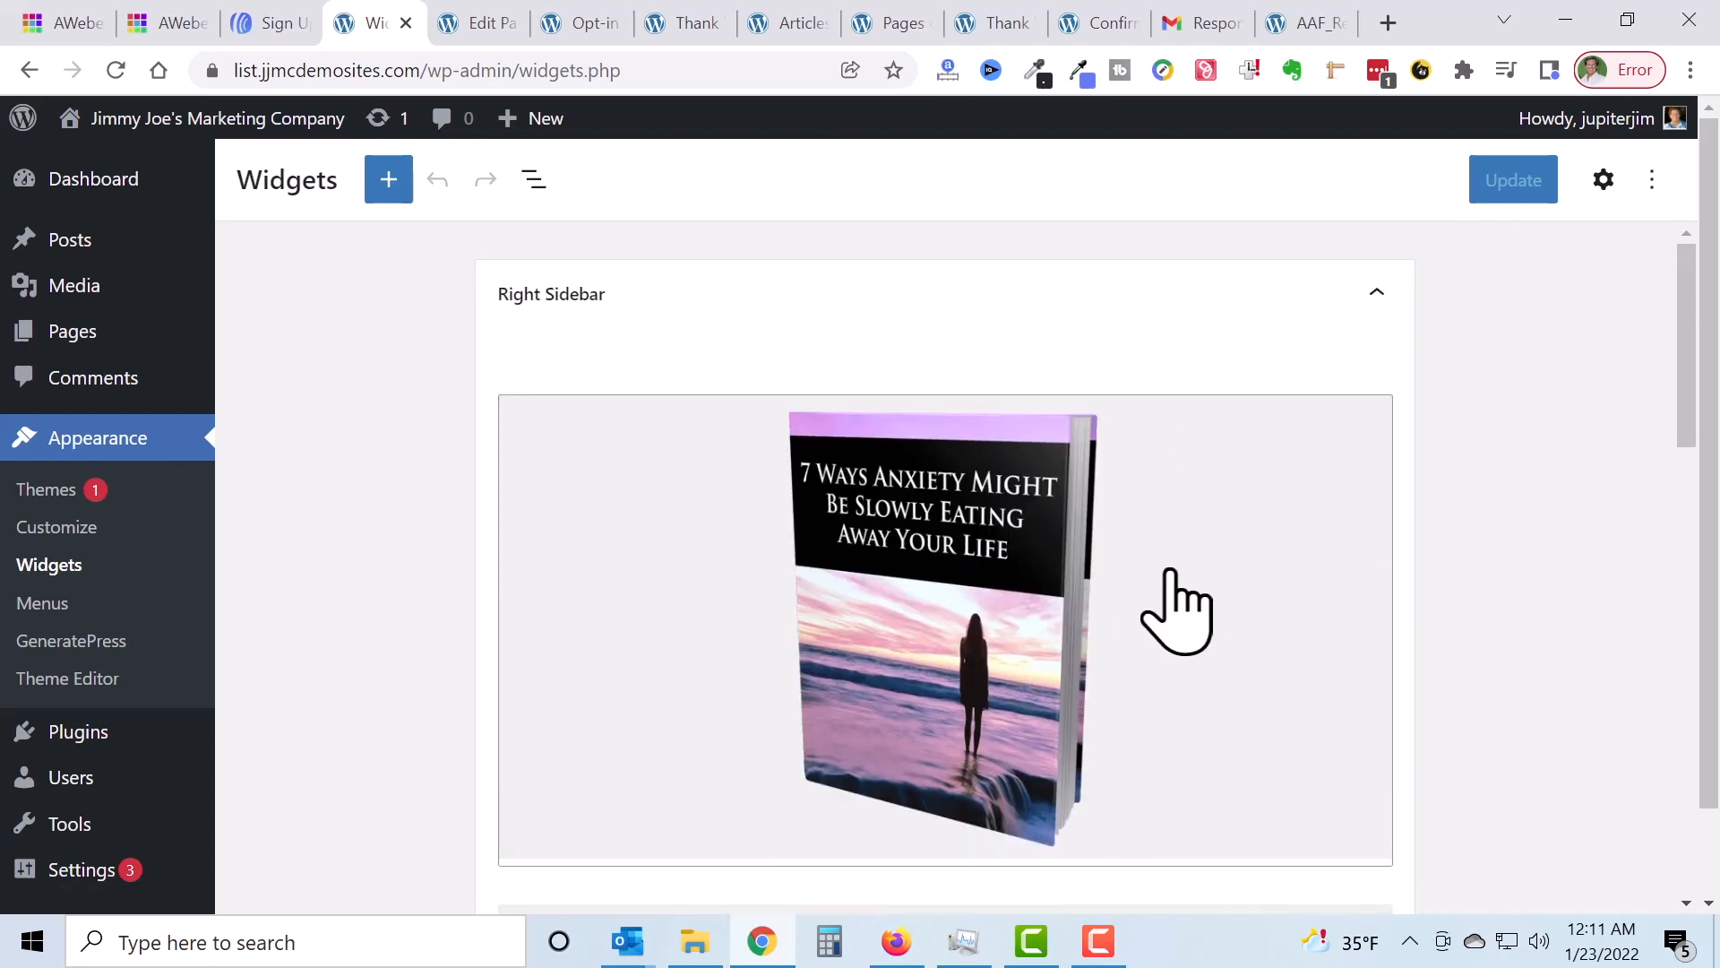
pyautogui.click(1184, 609)
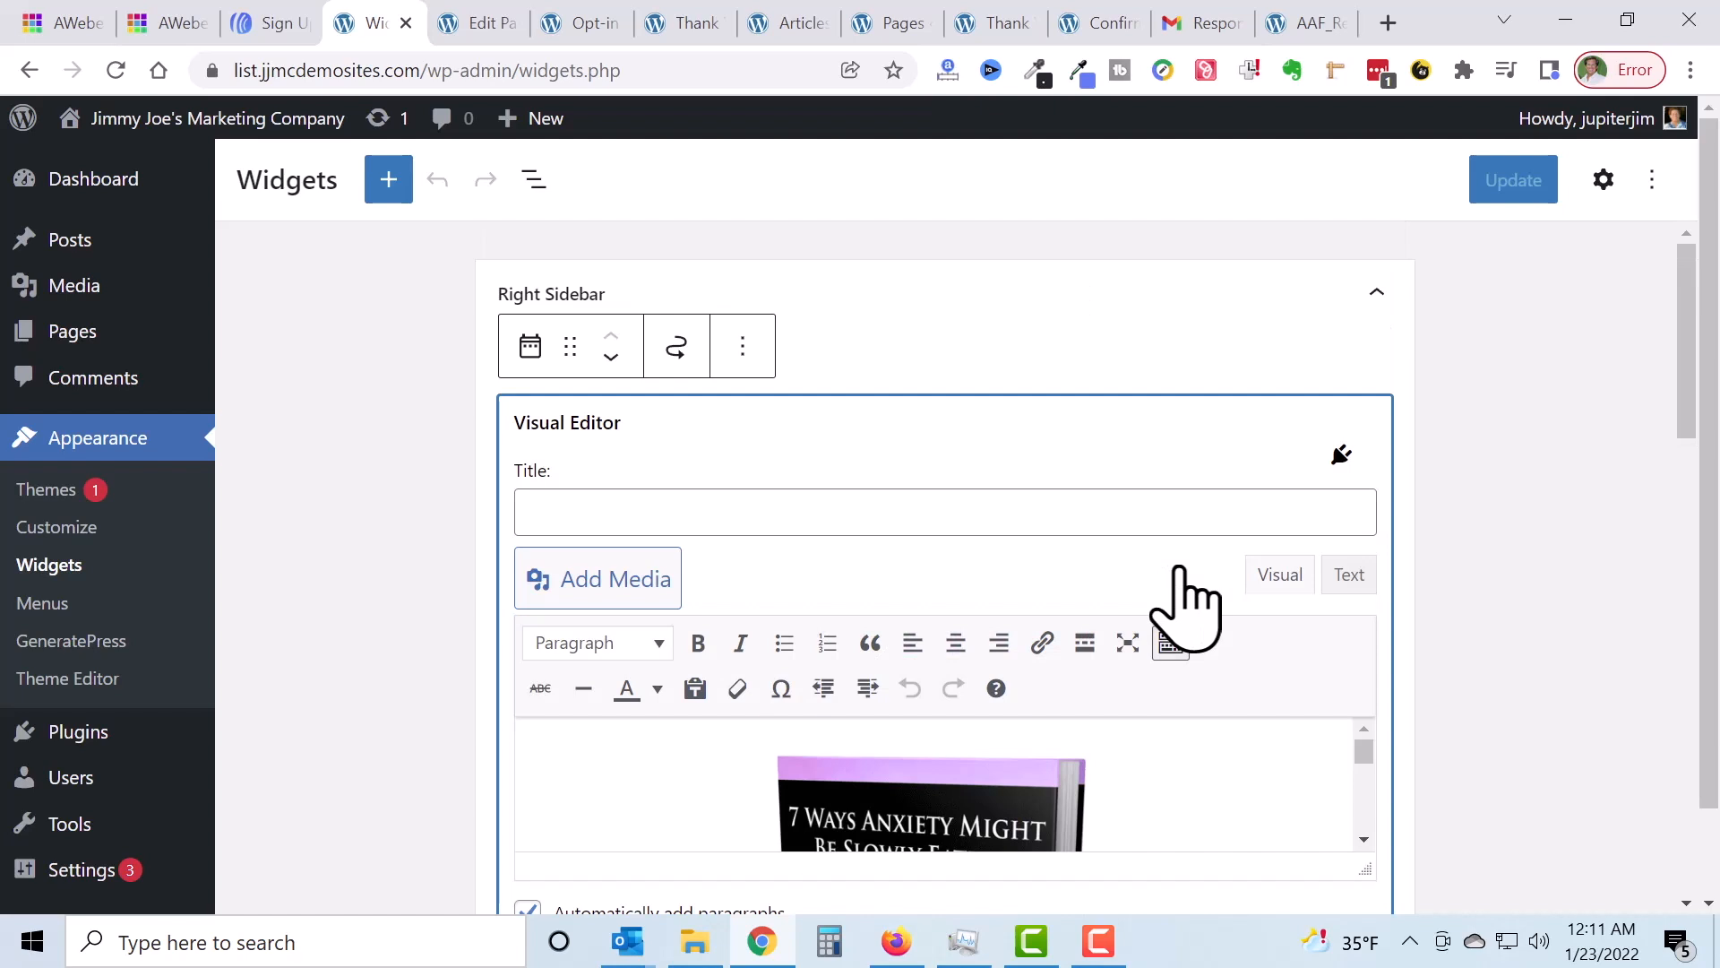
pyautogui.scroll(-2, 1191, 605)
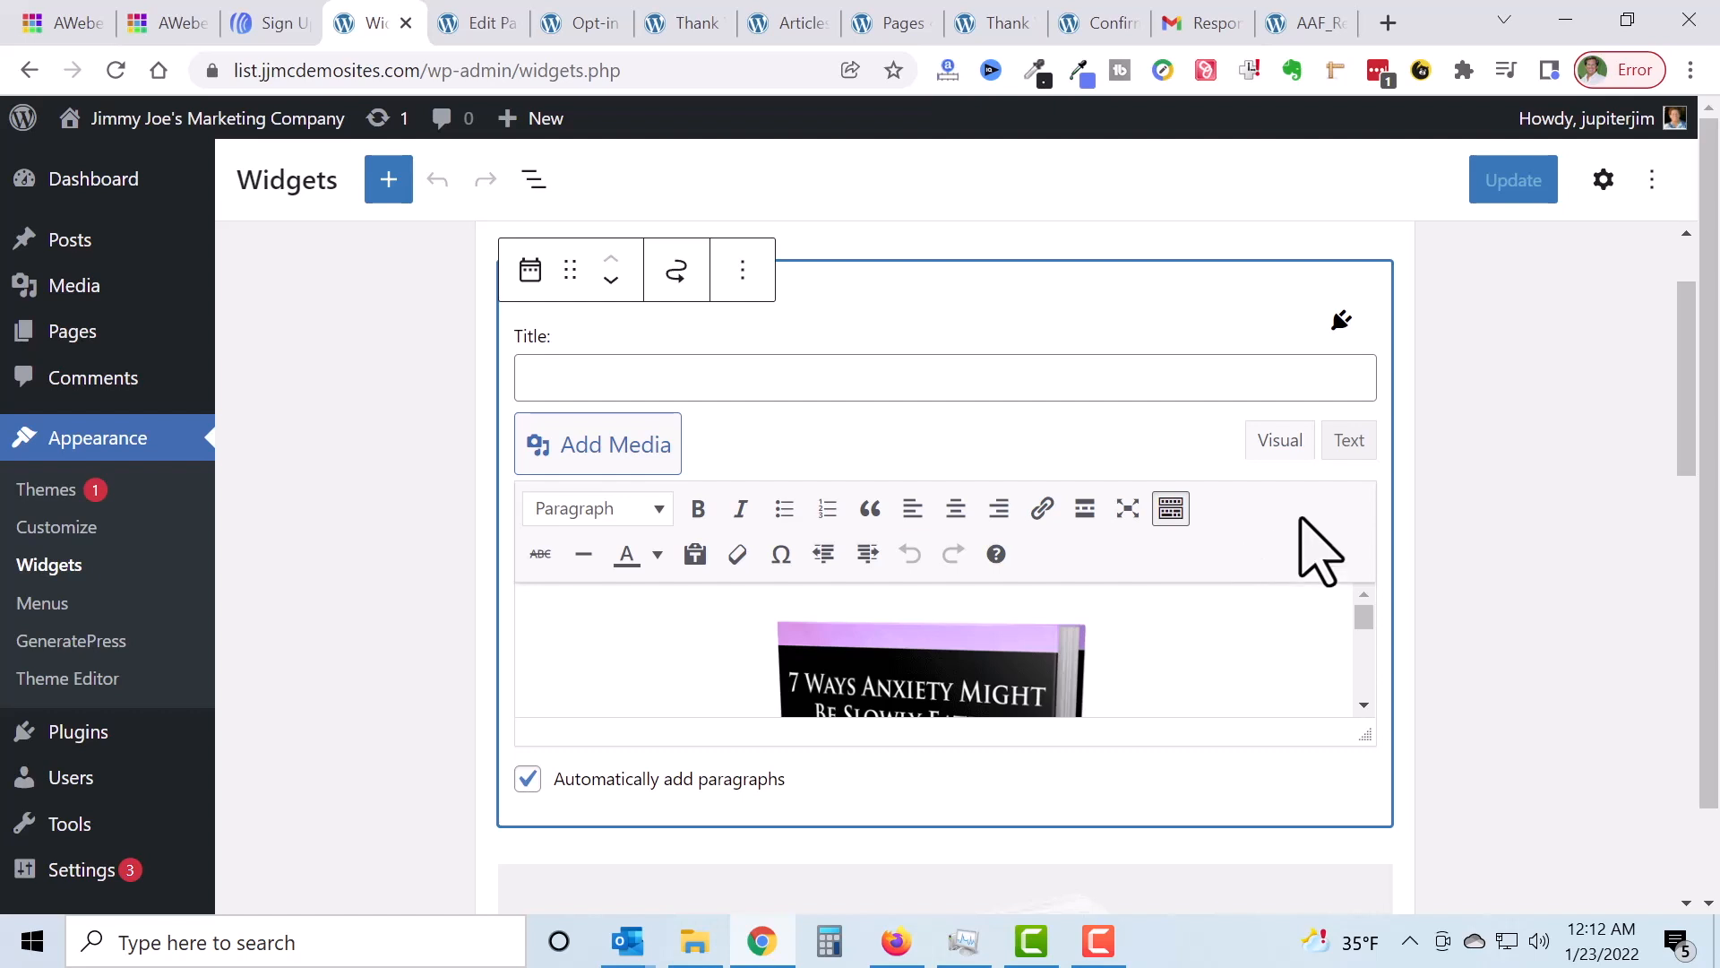
pyautogui.scroll(-2, 1397, 475)
pyautogui.moveTo(1358, 491)
pyautogui.mouseDown()
pyautogui.moveTo(1364, 566)
pyautogui.moveTo(1363, 477)
pyautogui.mouseUp()
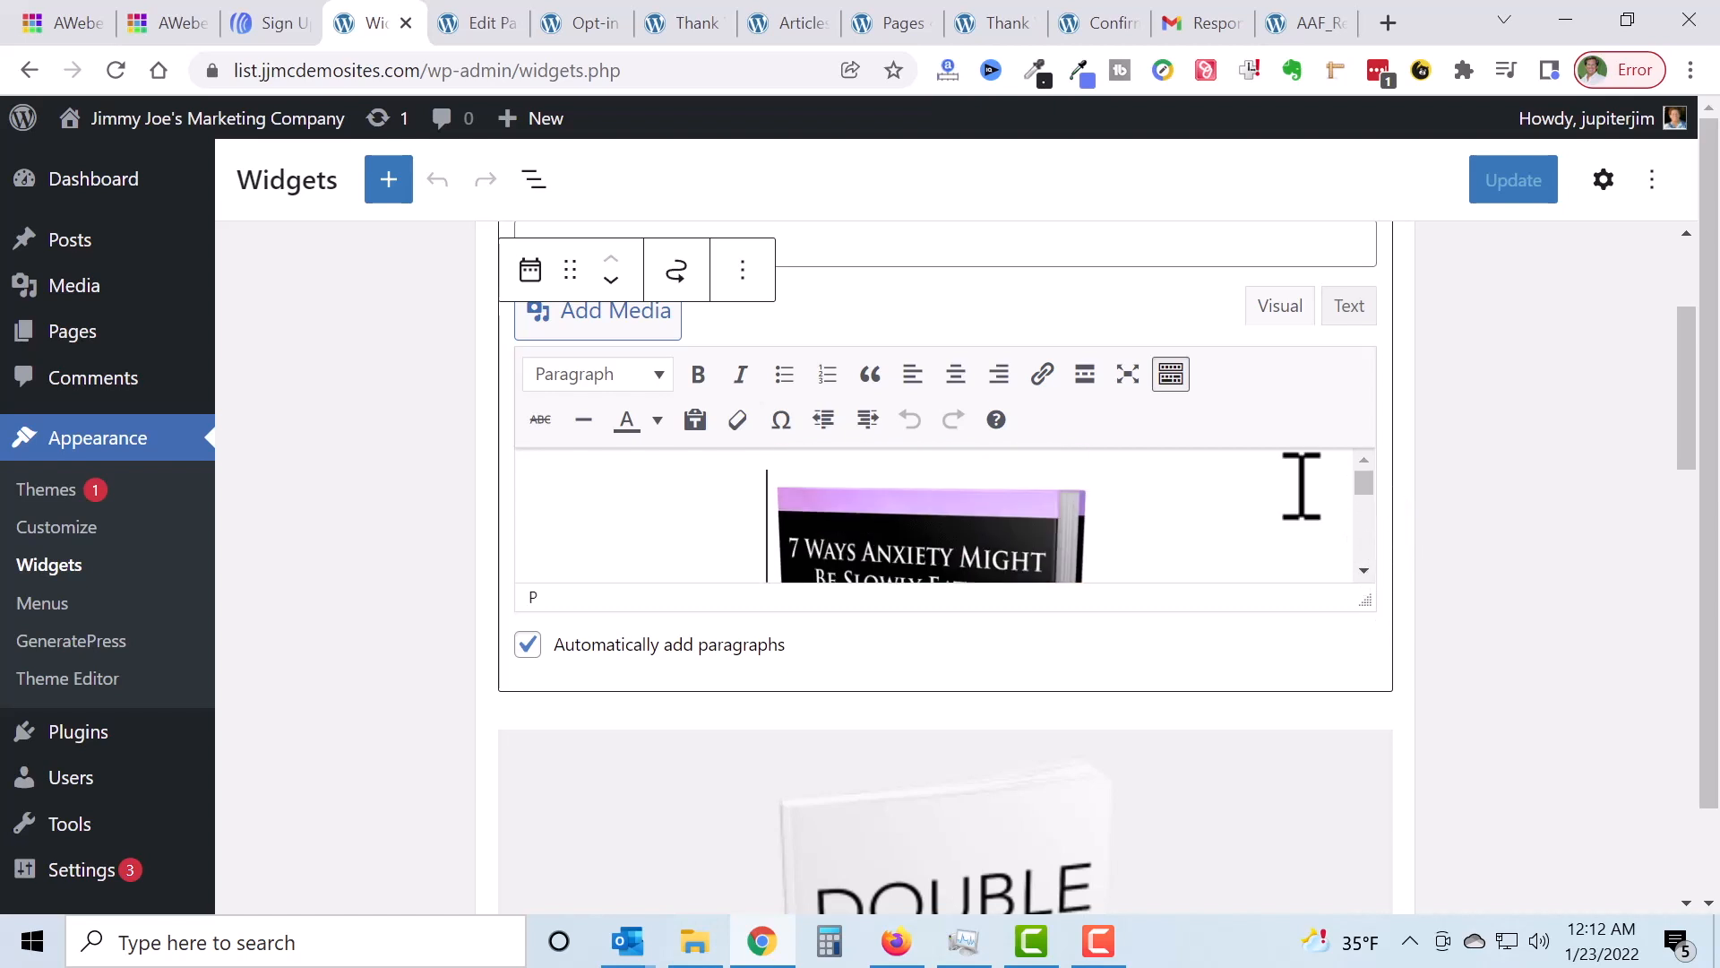
pyautogui.click(634, 507)
pyautogui.scroll(2, 633, 502)
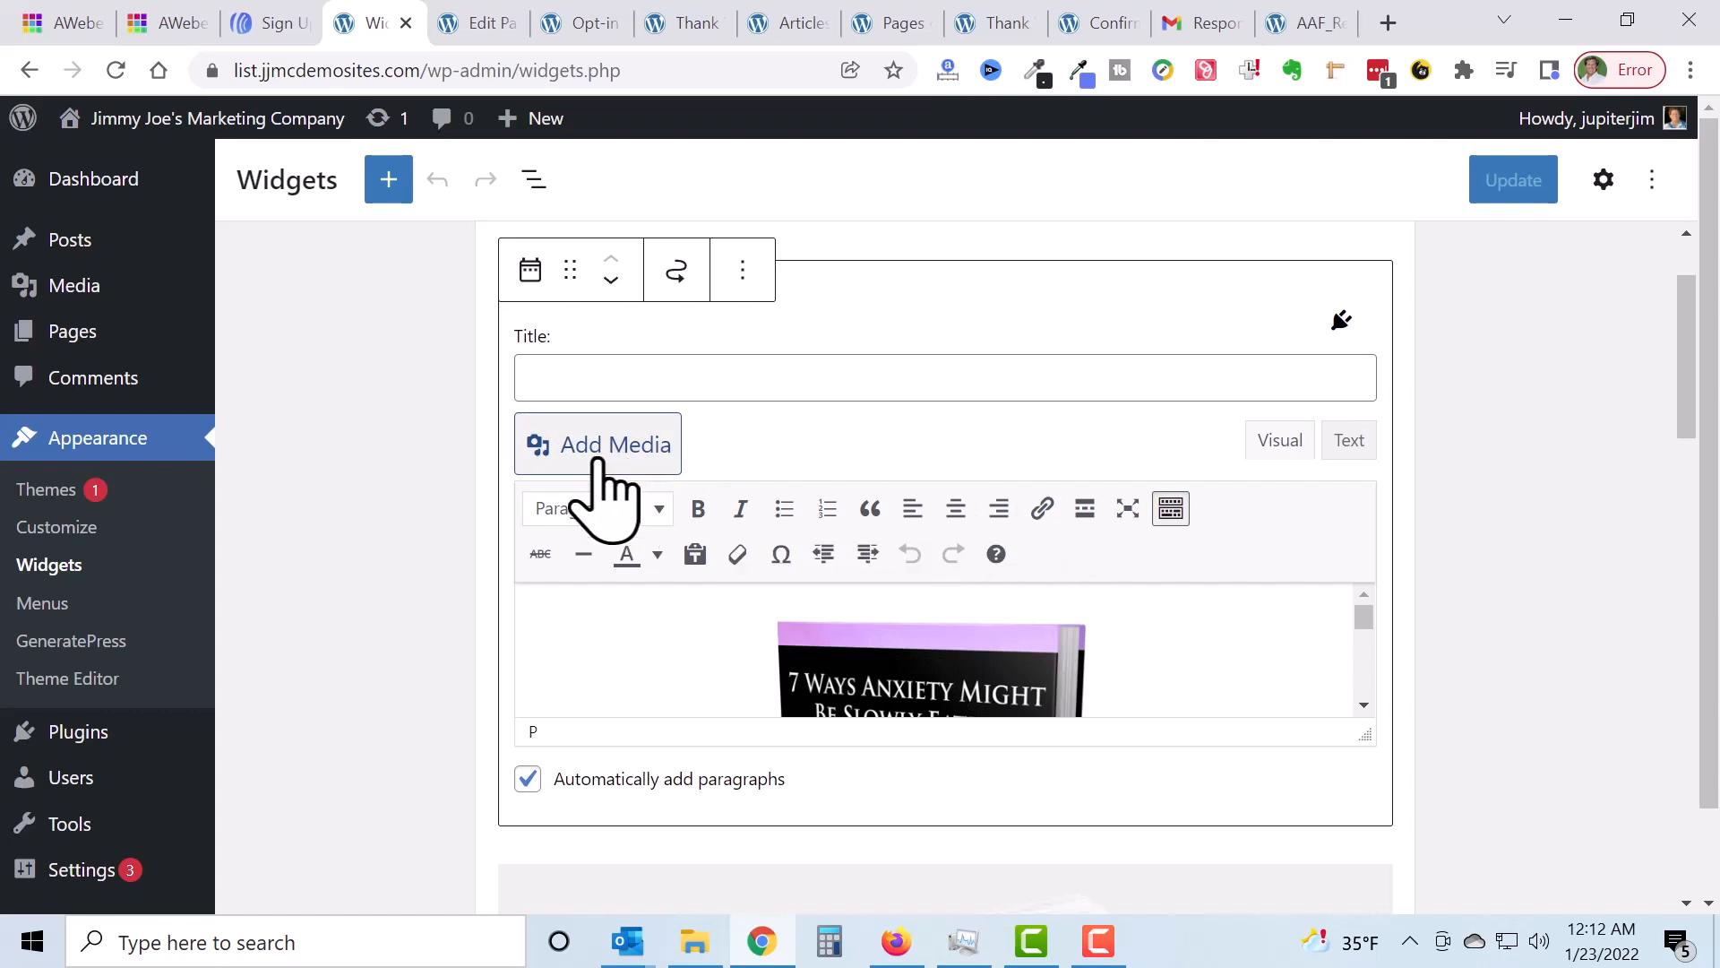
# Step: Paste the AWeber form code on a new line after the ebook cover's img tag
pyautogui.click(1349, 441)
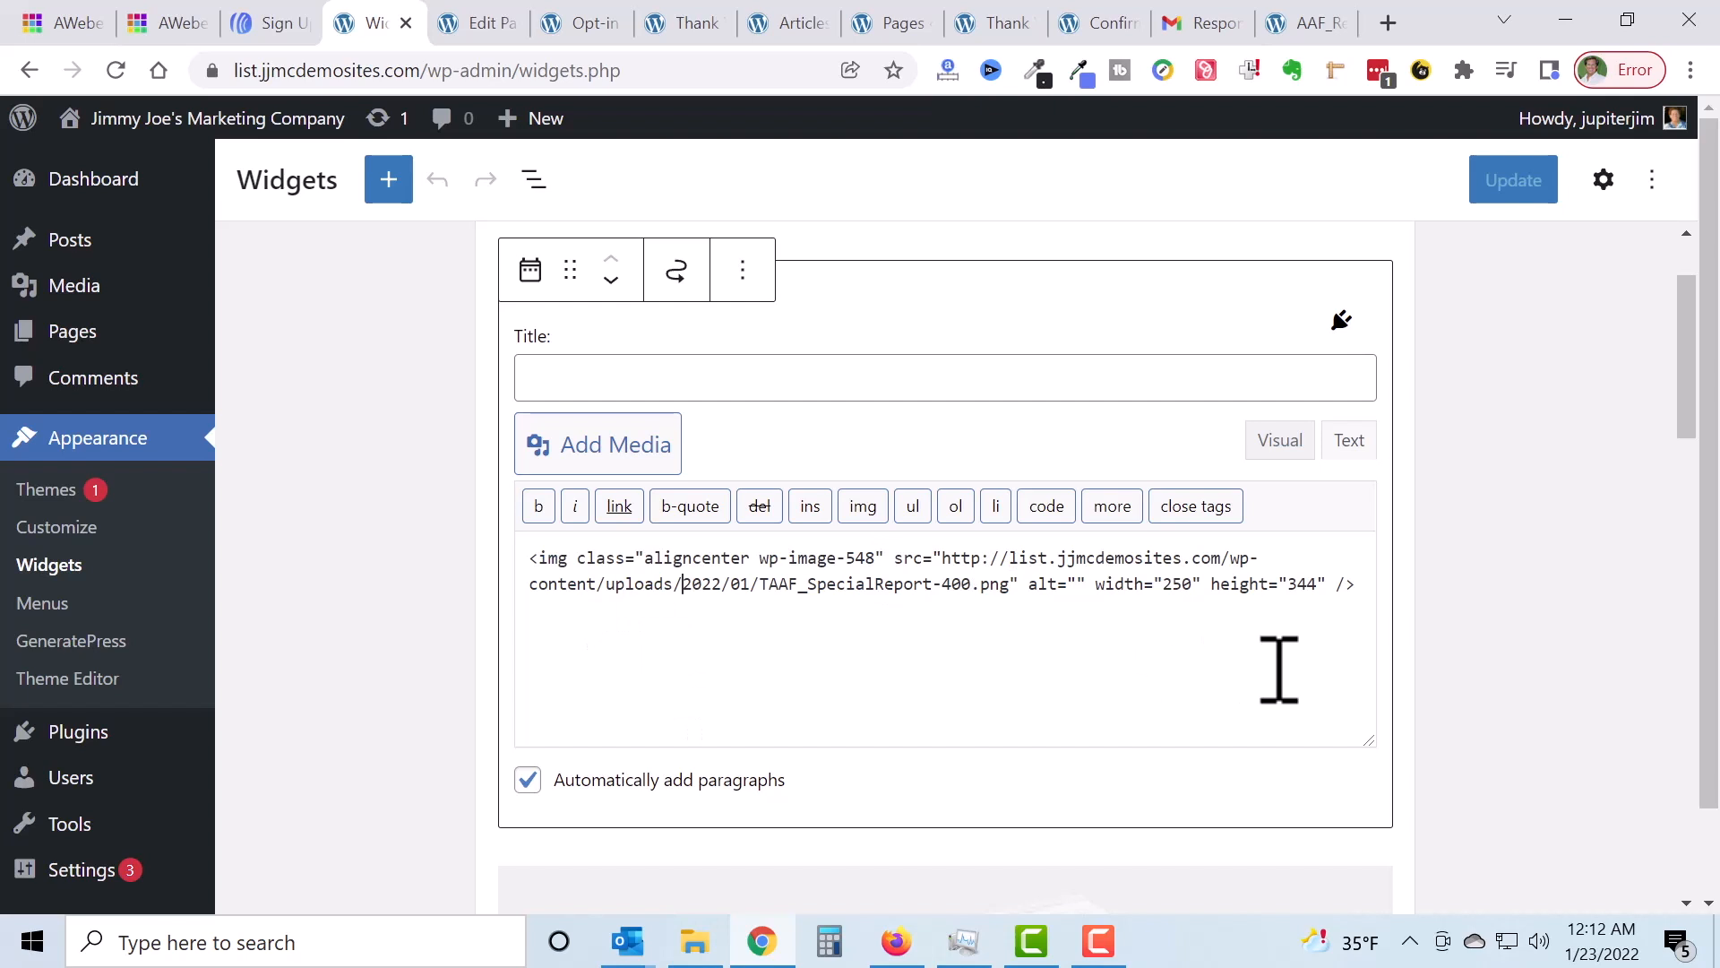
pyautogui.click(1375, 590)
pyautogui.press('Return')
pyautogui.hotkey('ctrl', 'v')
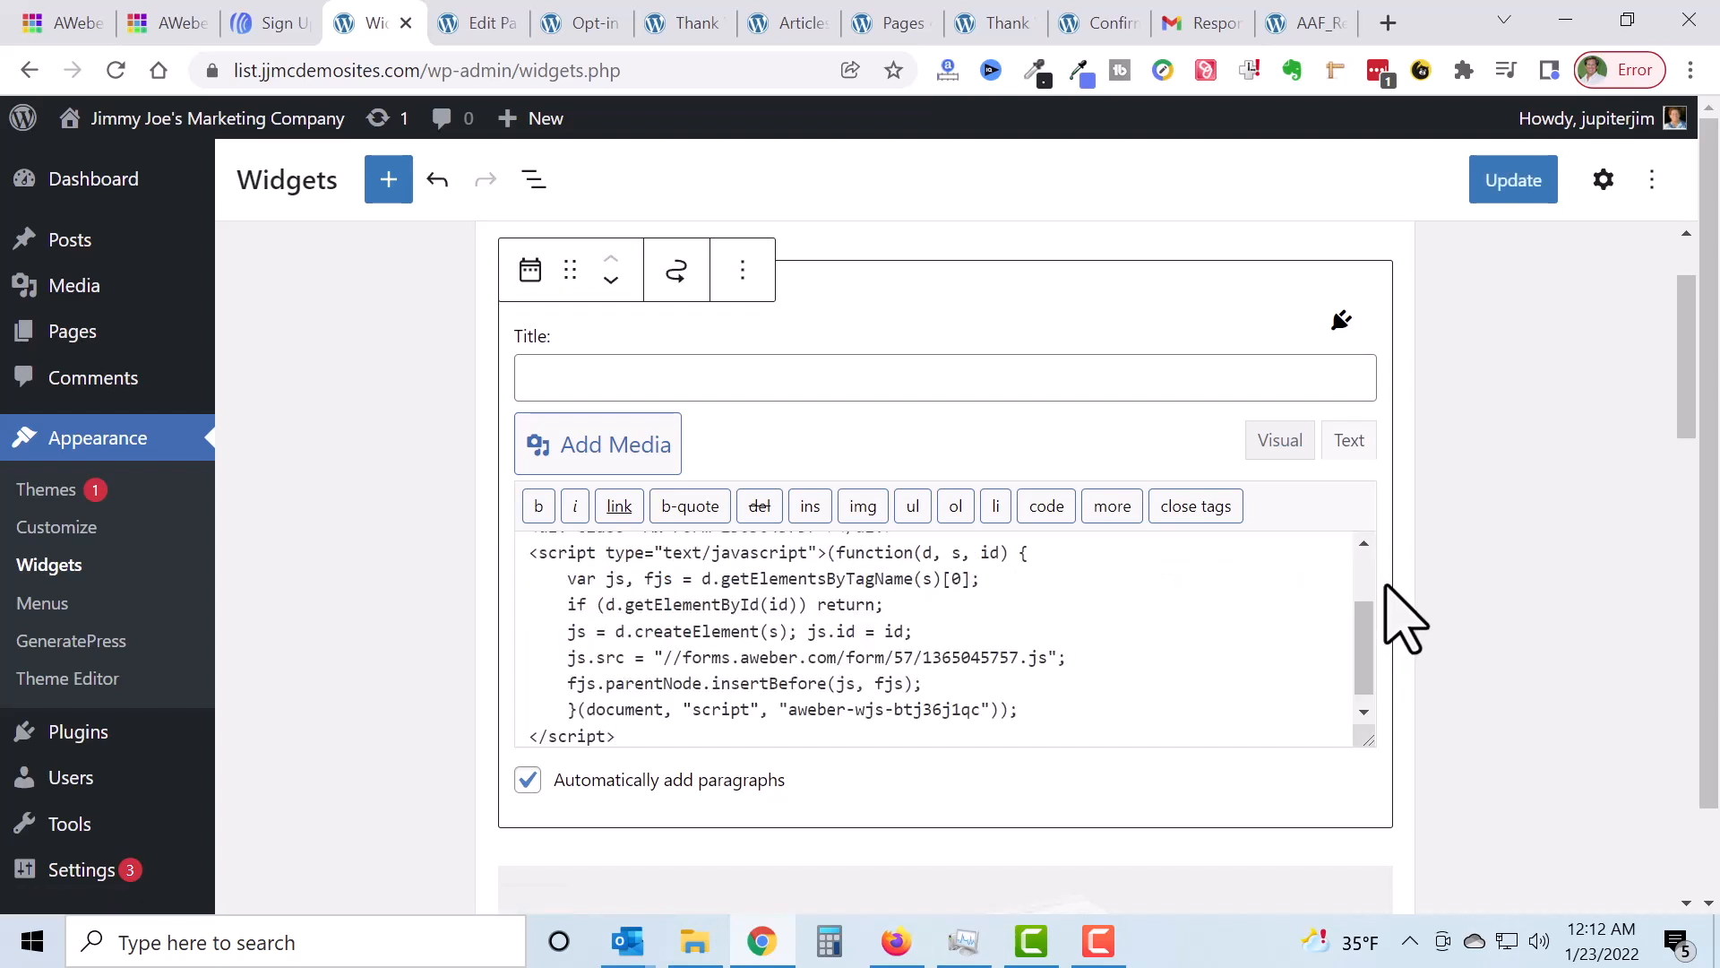
pyautogui.moveTo(1371, 749); pyautogui.dragTo(1391, 828)
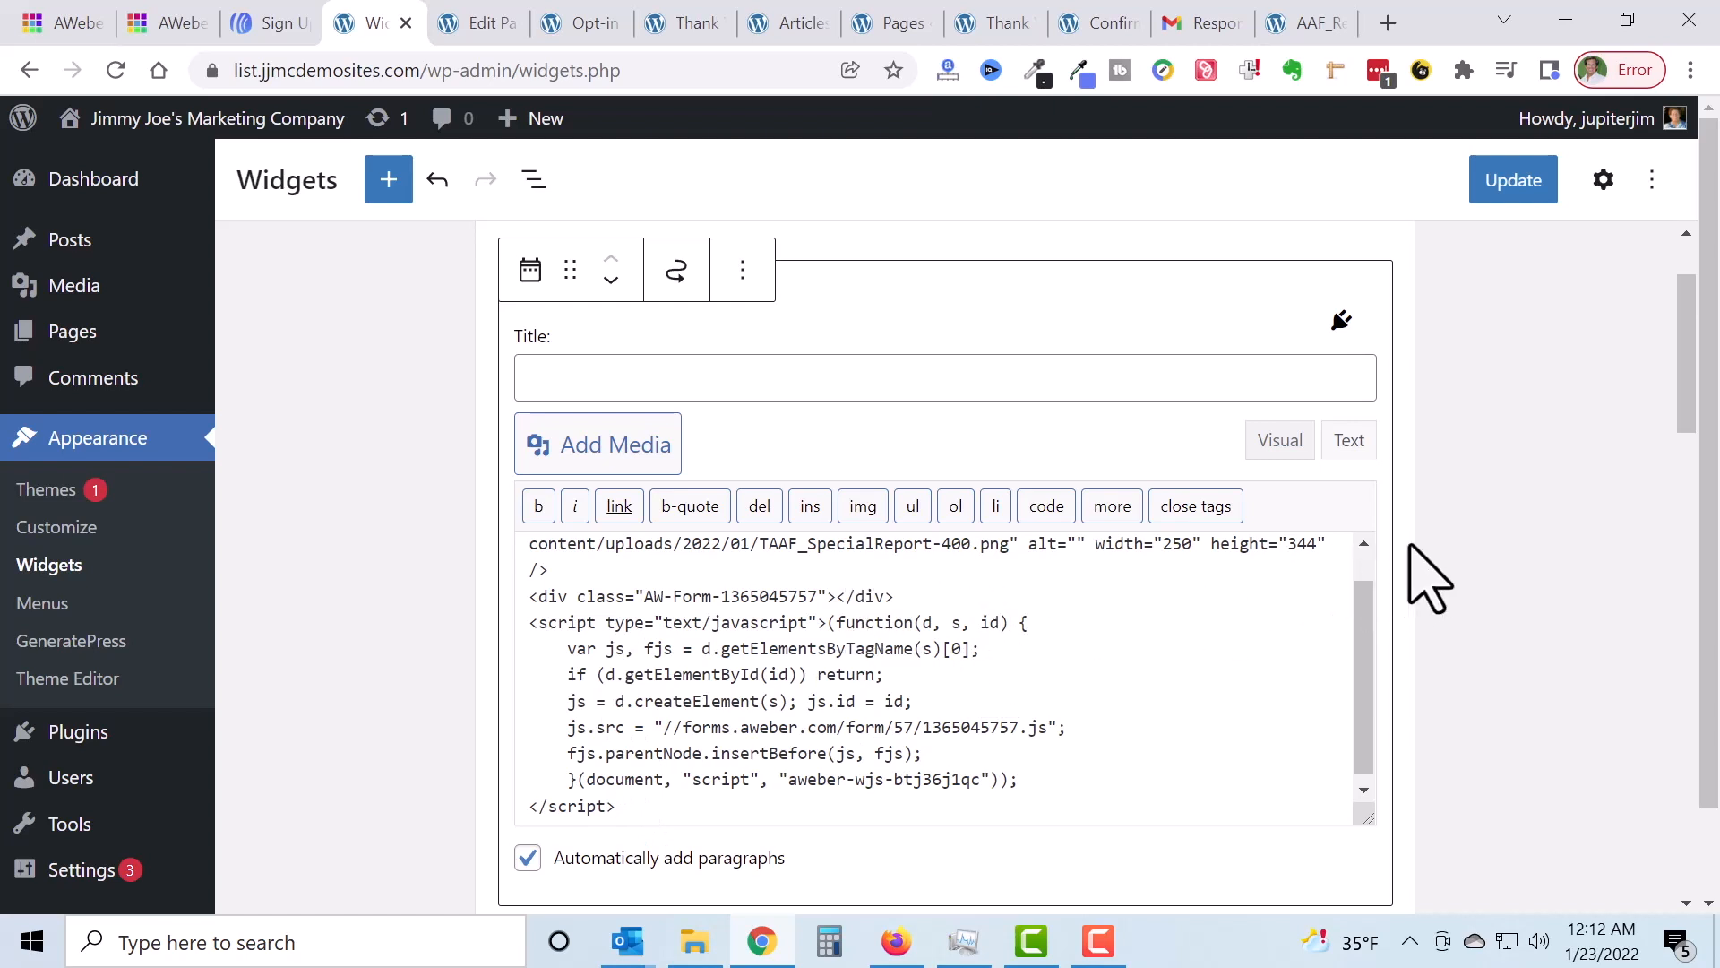
# Step: Uncheck Automatically add paragraphs and update the widget
pyautogui.scroll(-2, 1425, 574)
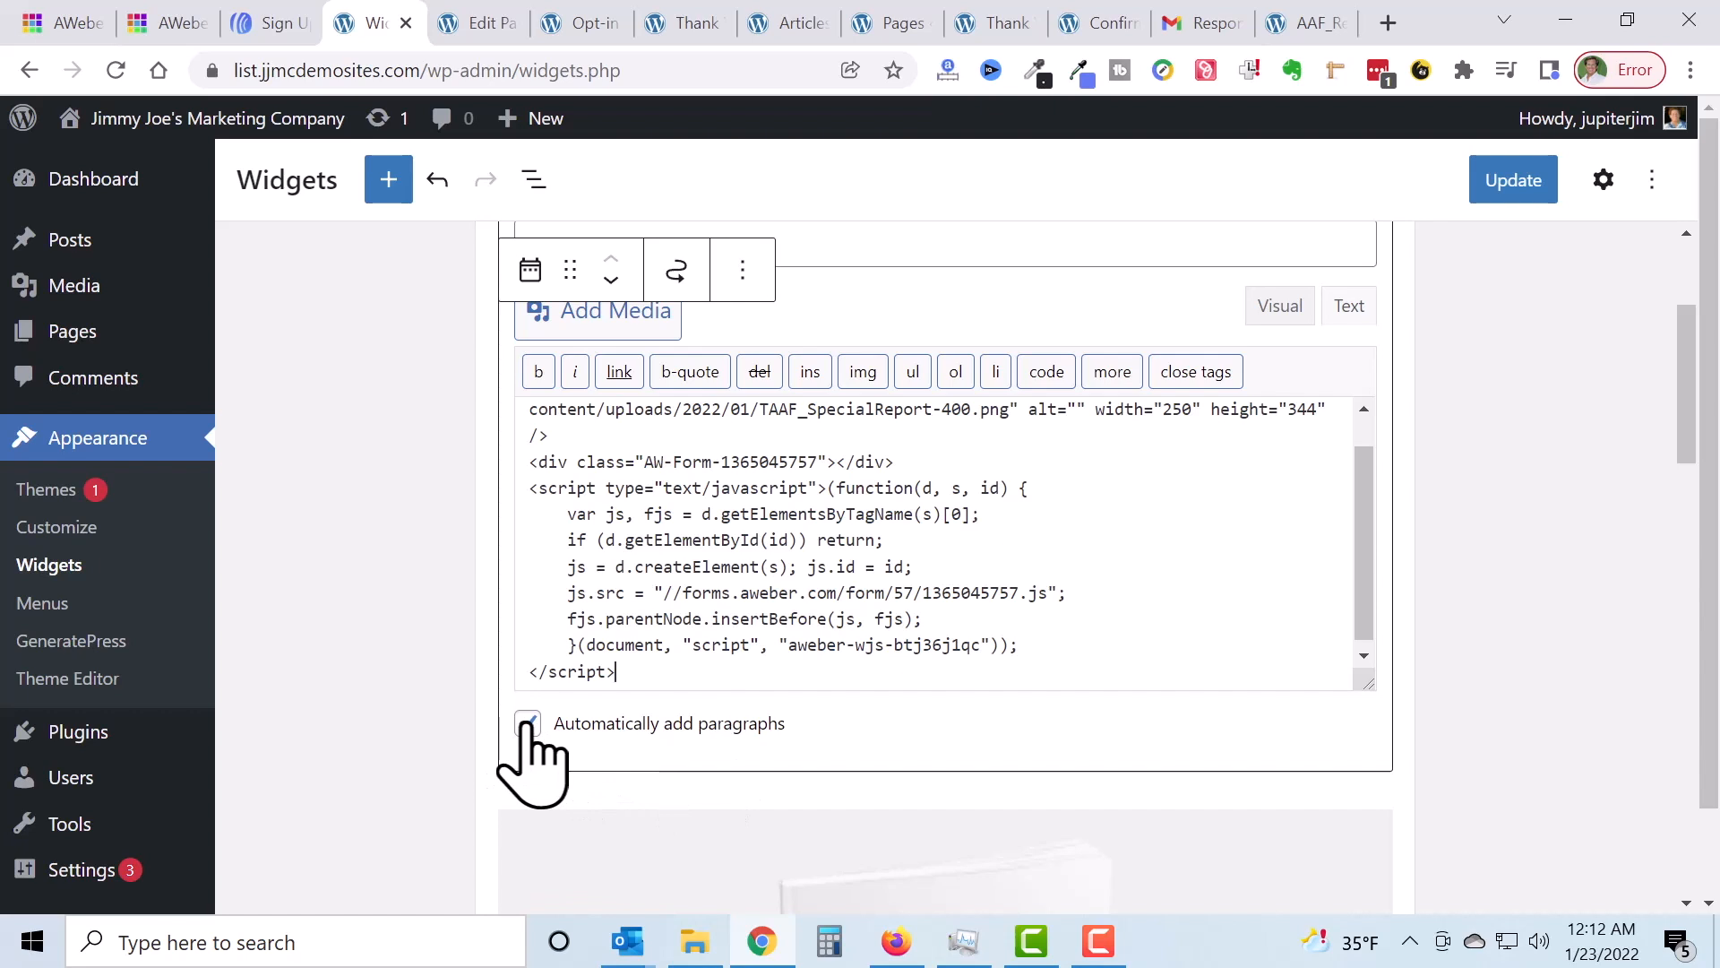
pyautogui.click(528, 722)
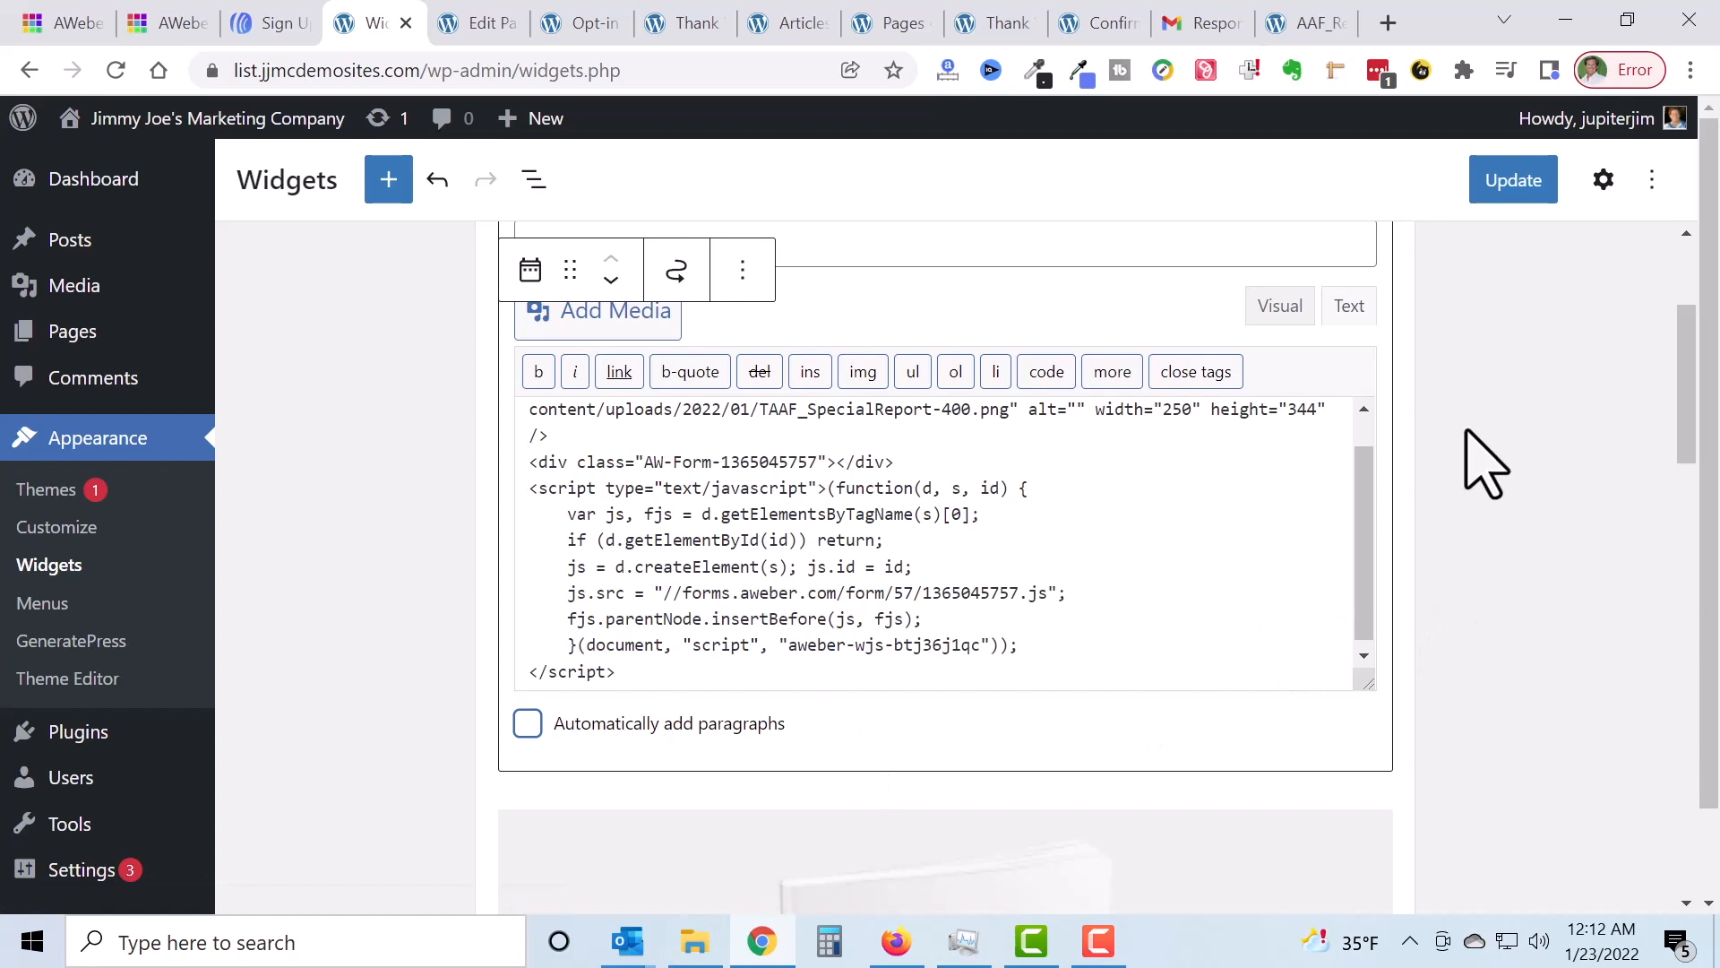
pyautogui.click(1520, 181)
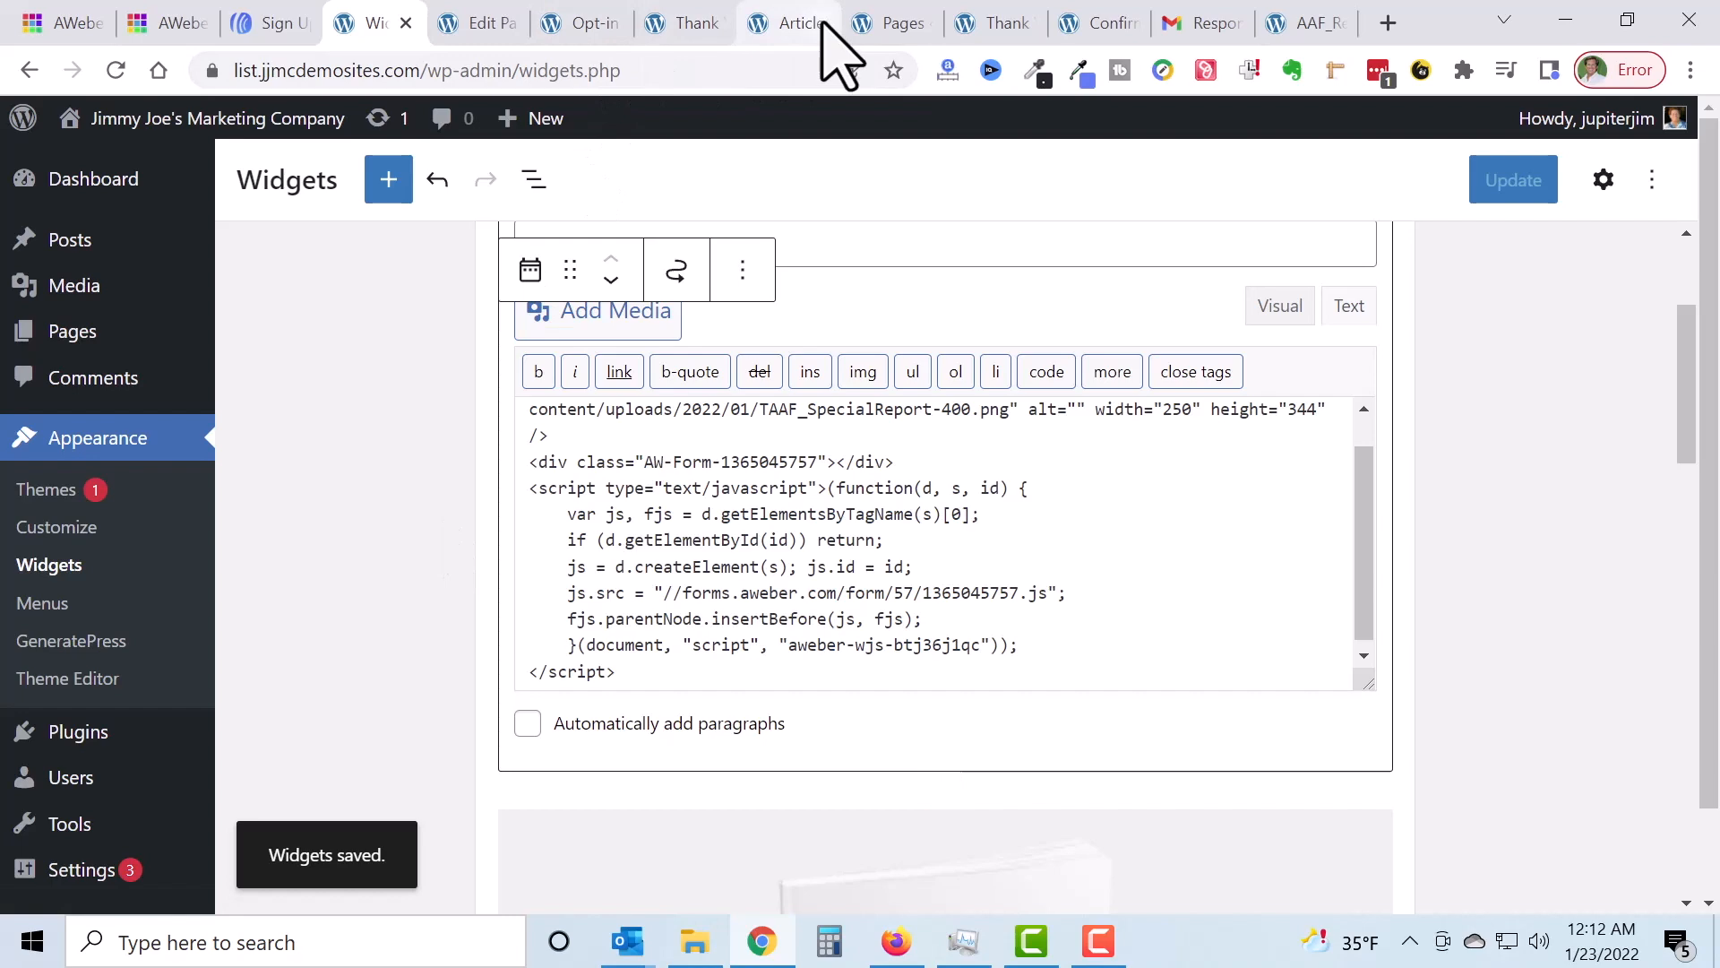
pyautogui.click(793, 24)
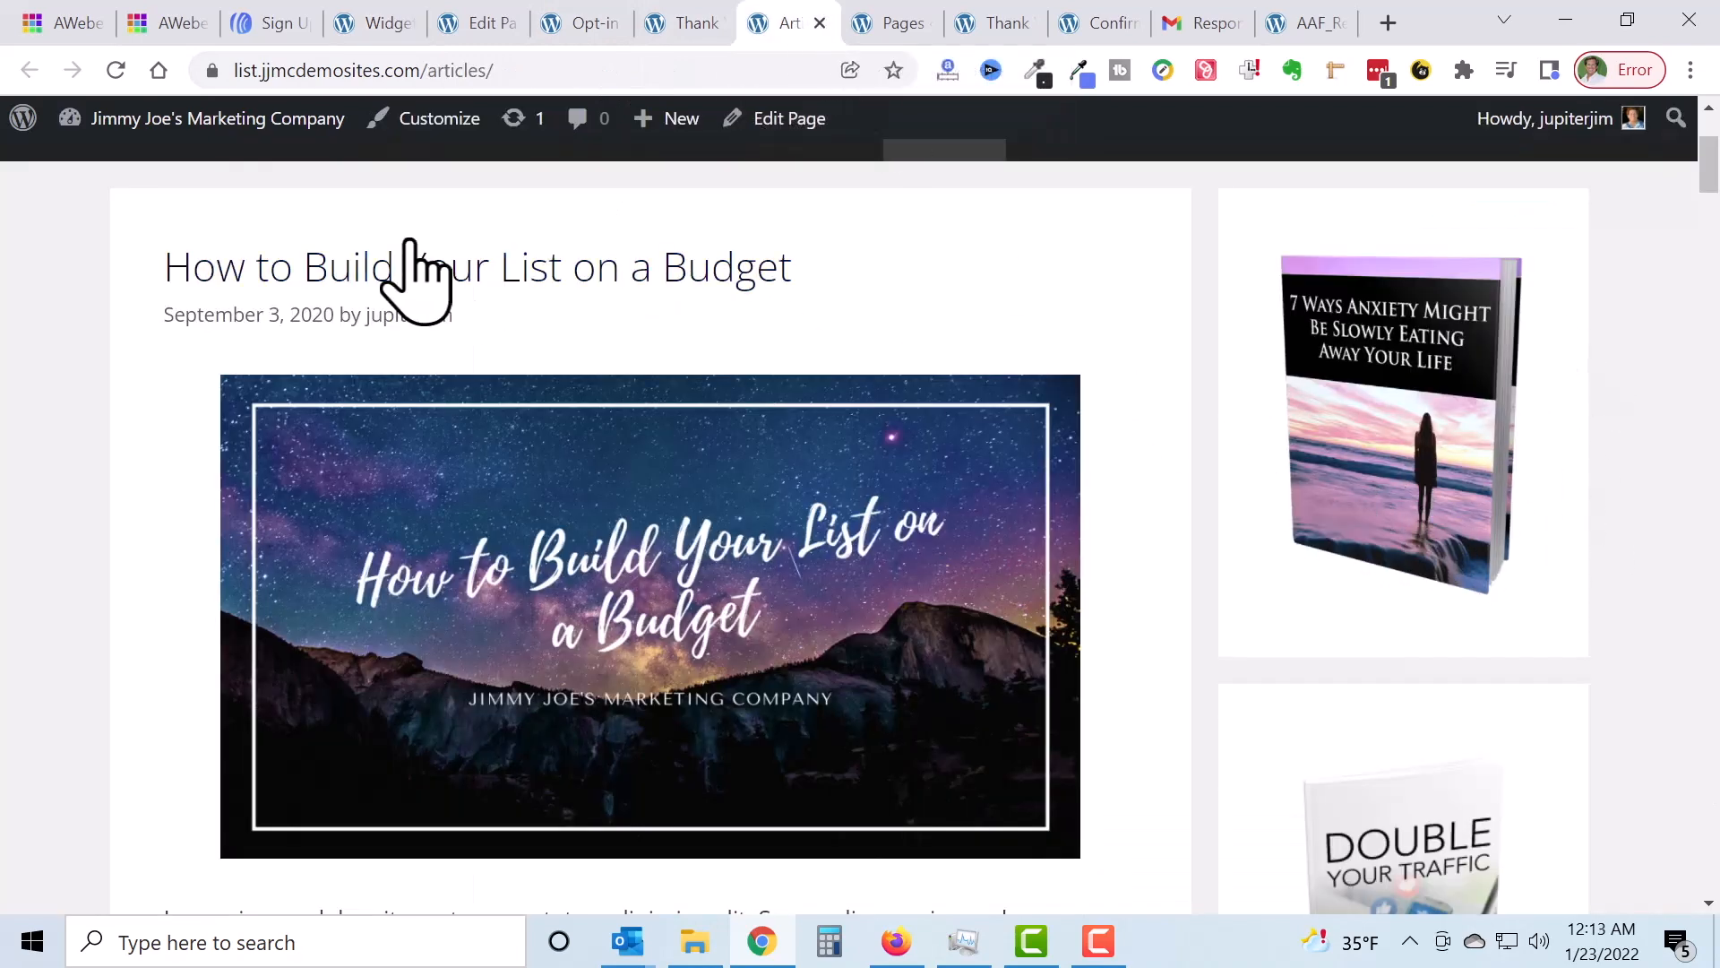
# Step: Reload the Articles page and confirm the 'Gimme My Free Report' sign-up form appears under the sidebar ebook
pyautogui.click(117, 69)
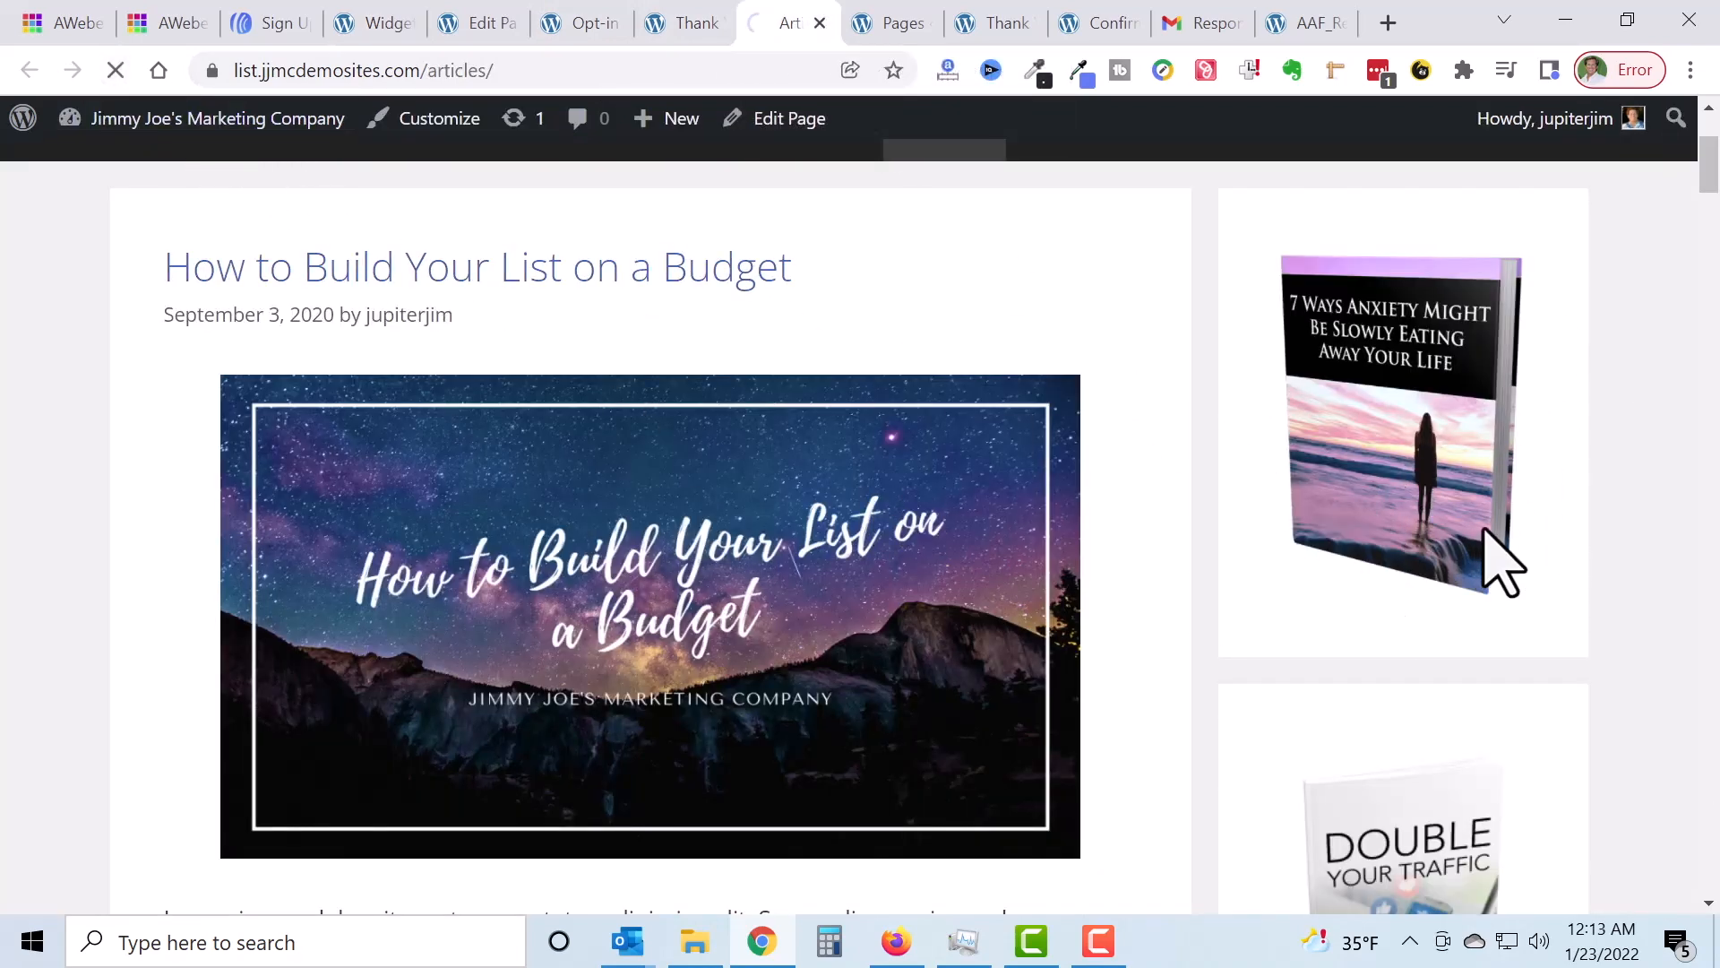
pyautogui.scroll(-3, 1604, 515)
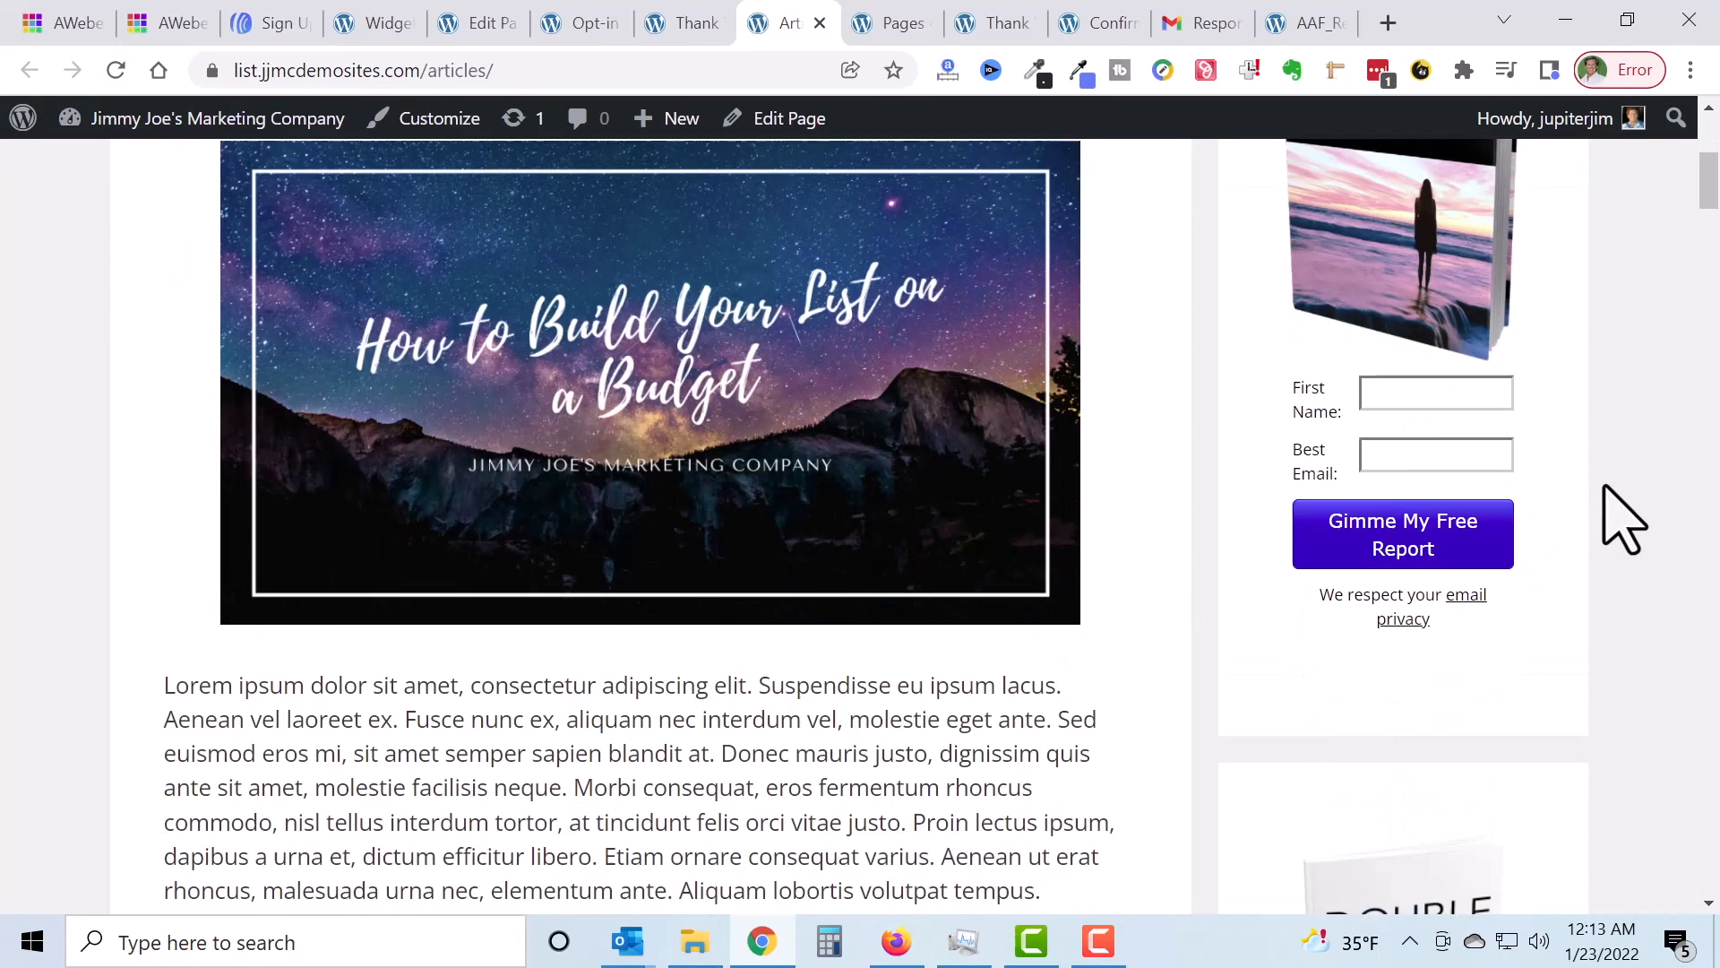
pyautogui.scroll(3, 1622, 520)
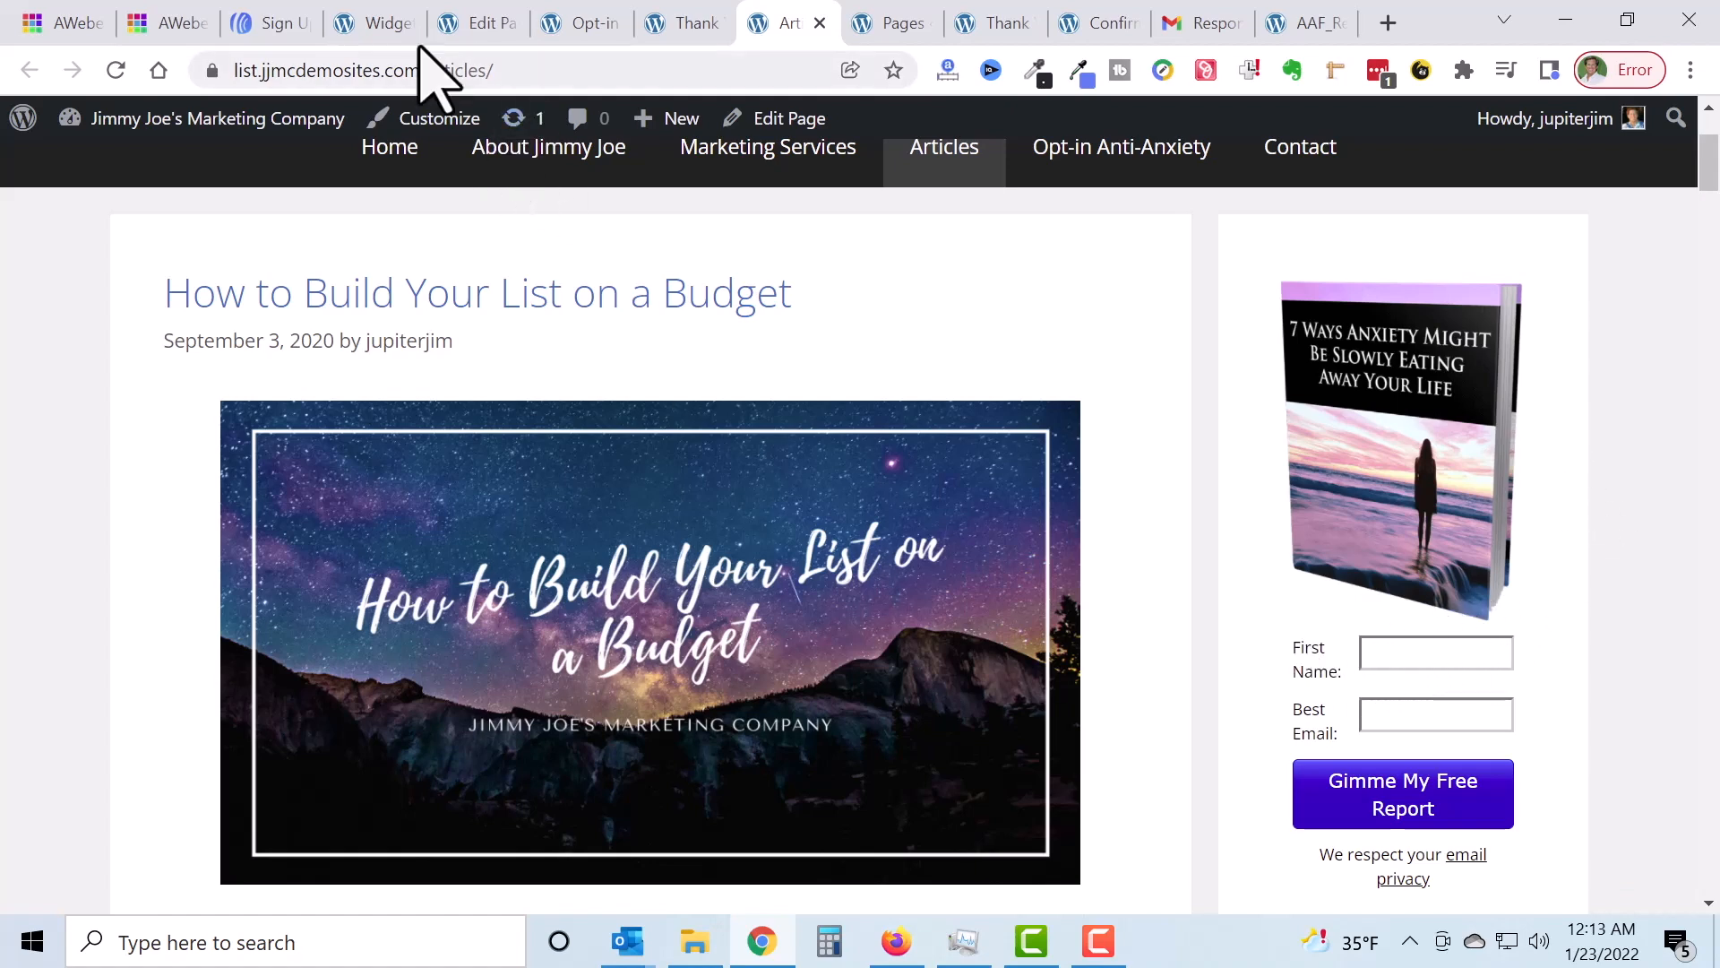
# Step: In the sidebar widget's Visual editor, start a new line directly below the ebook cover image
pyautogui.click(367, 23)
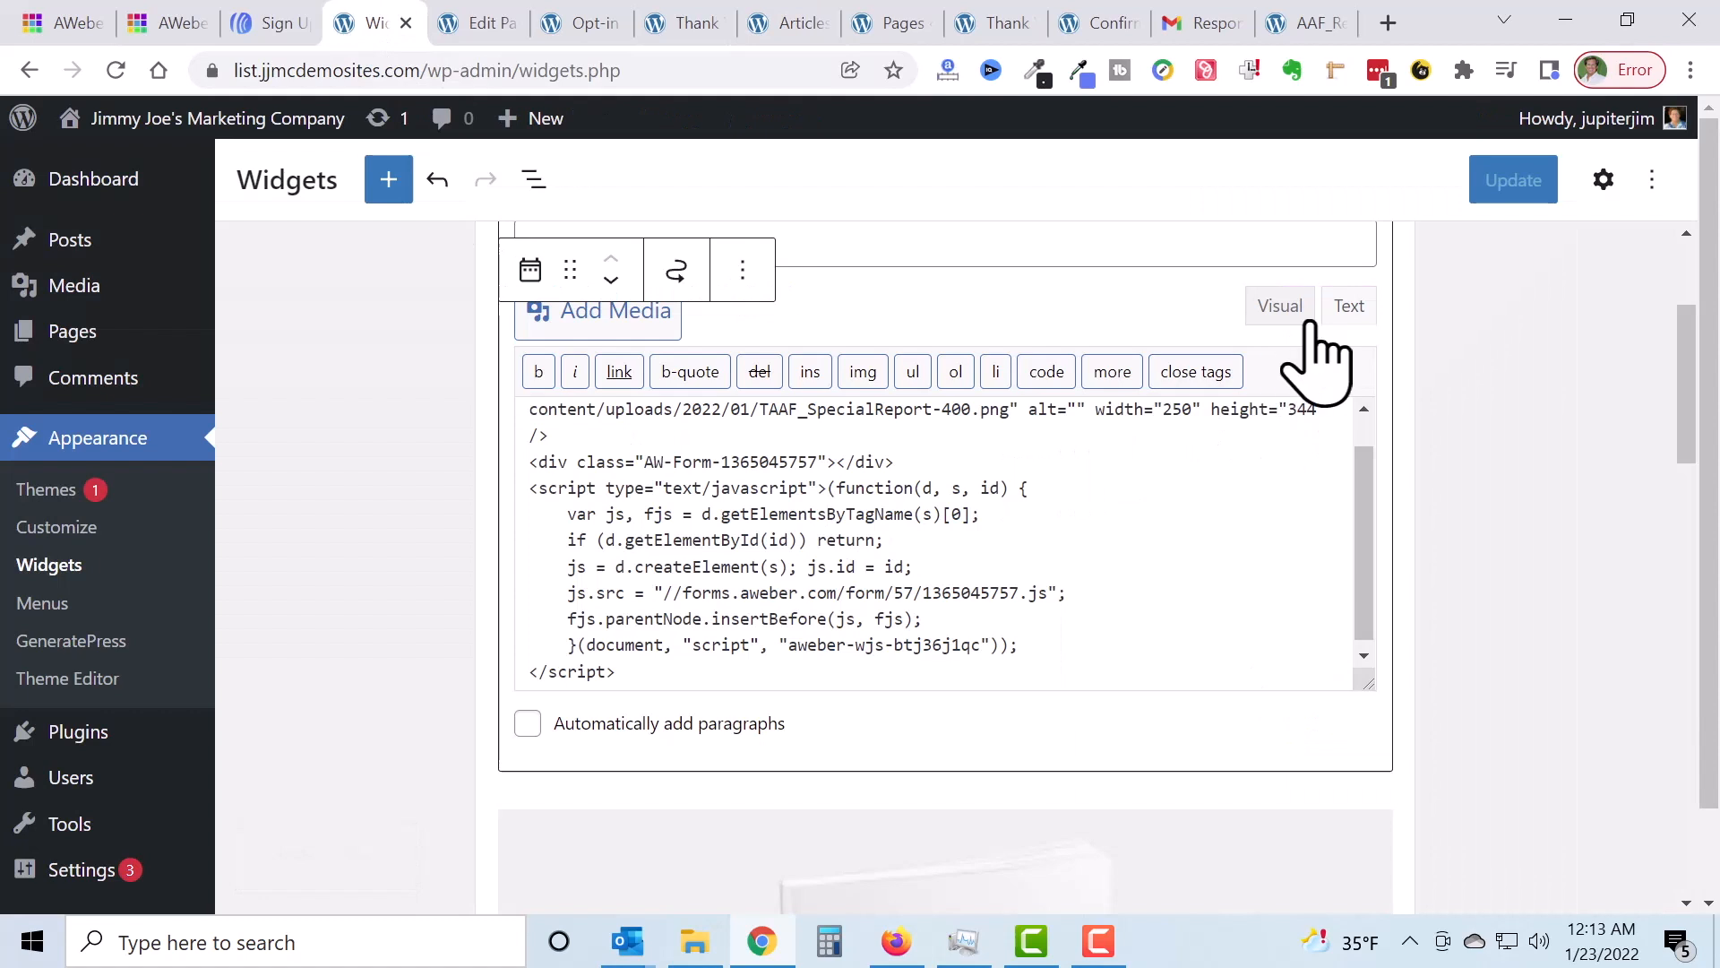
pyautogui.click(1283, 309)
pyautogui.scroll(-3, 1062, 551)
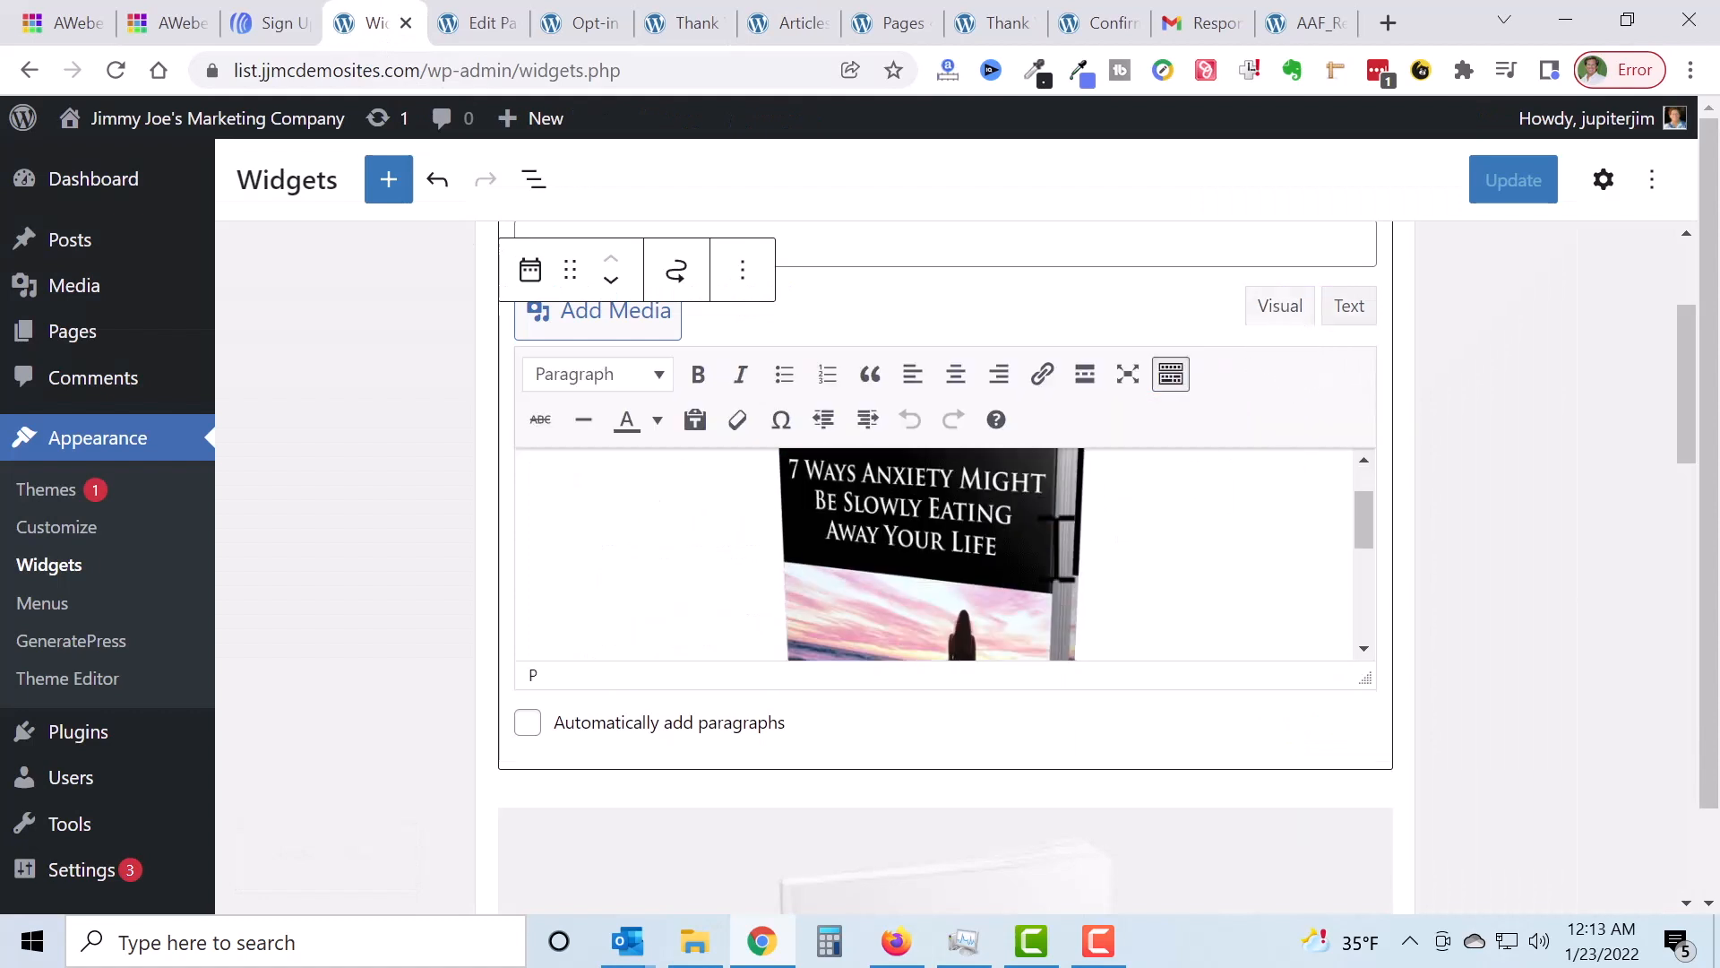
pyautogui.click(1064, 551)
pyautogui.scroll(-2, 1080, 560)
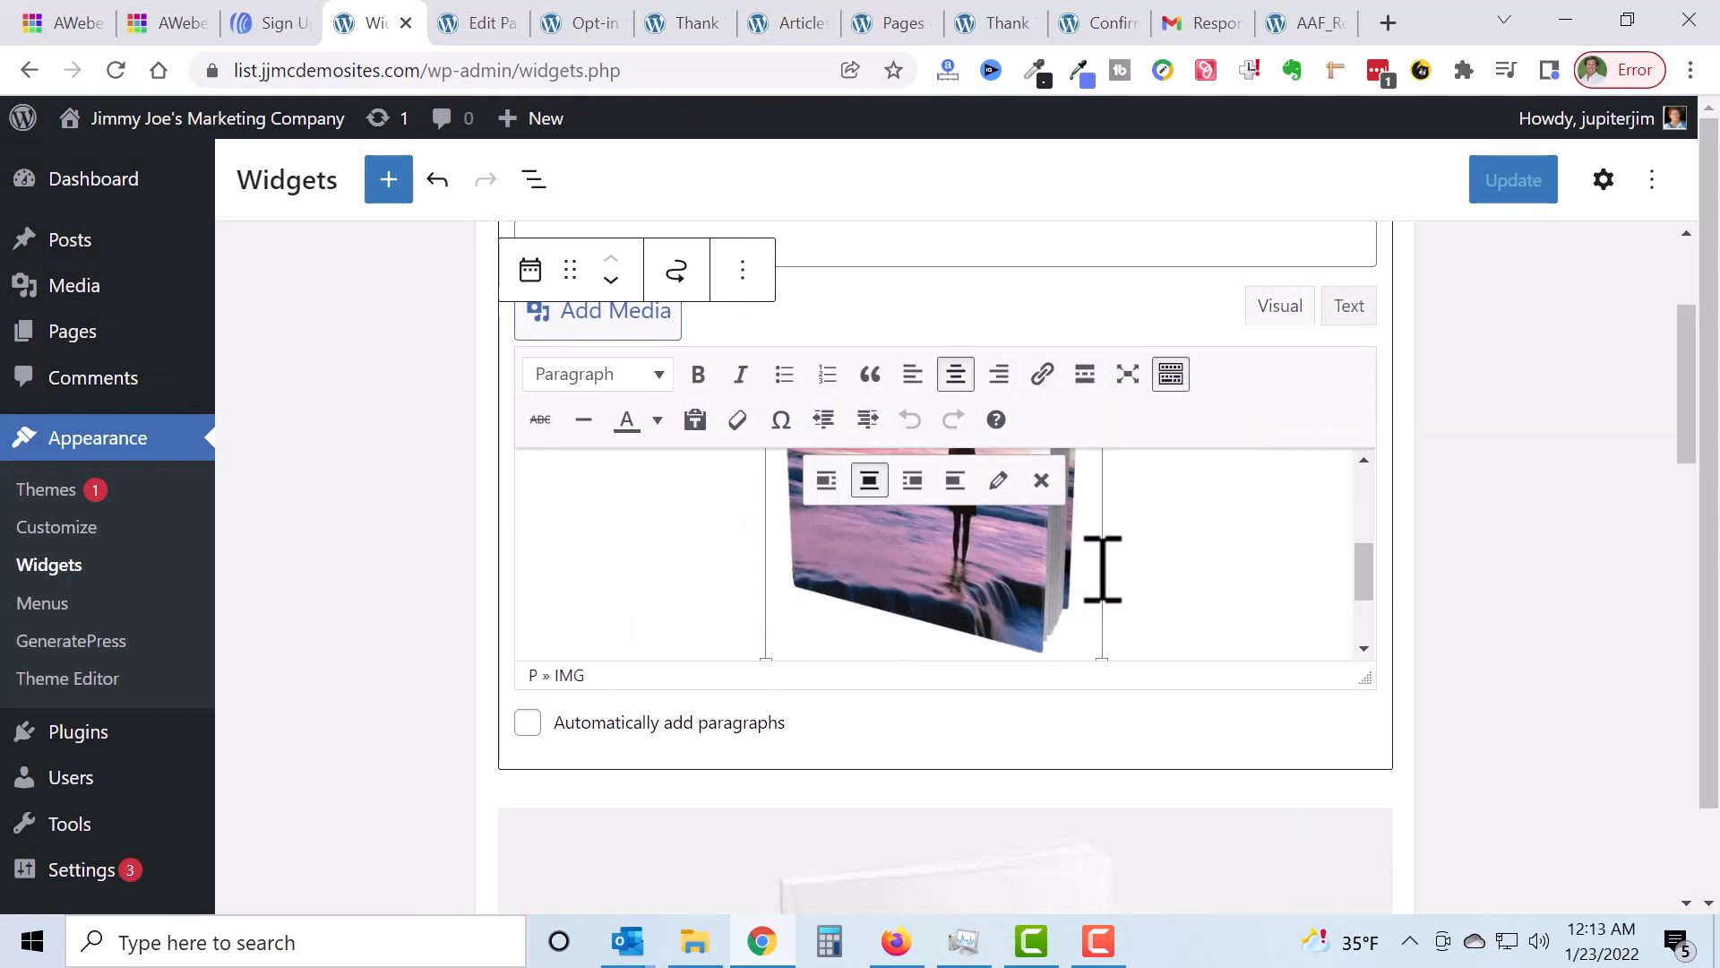
pyautogui.scroll(-2, 1107, 560)
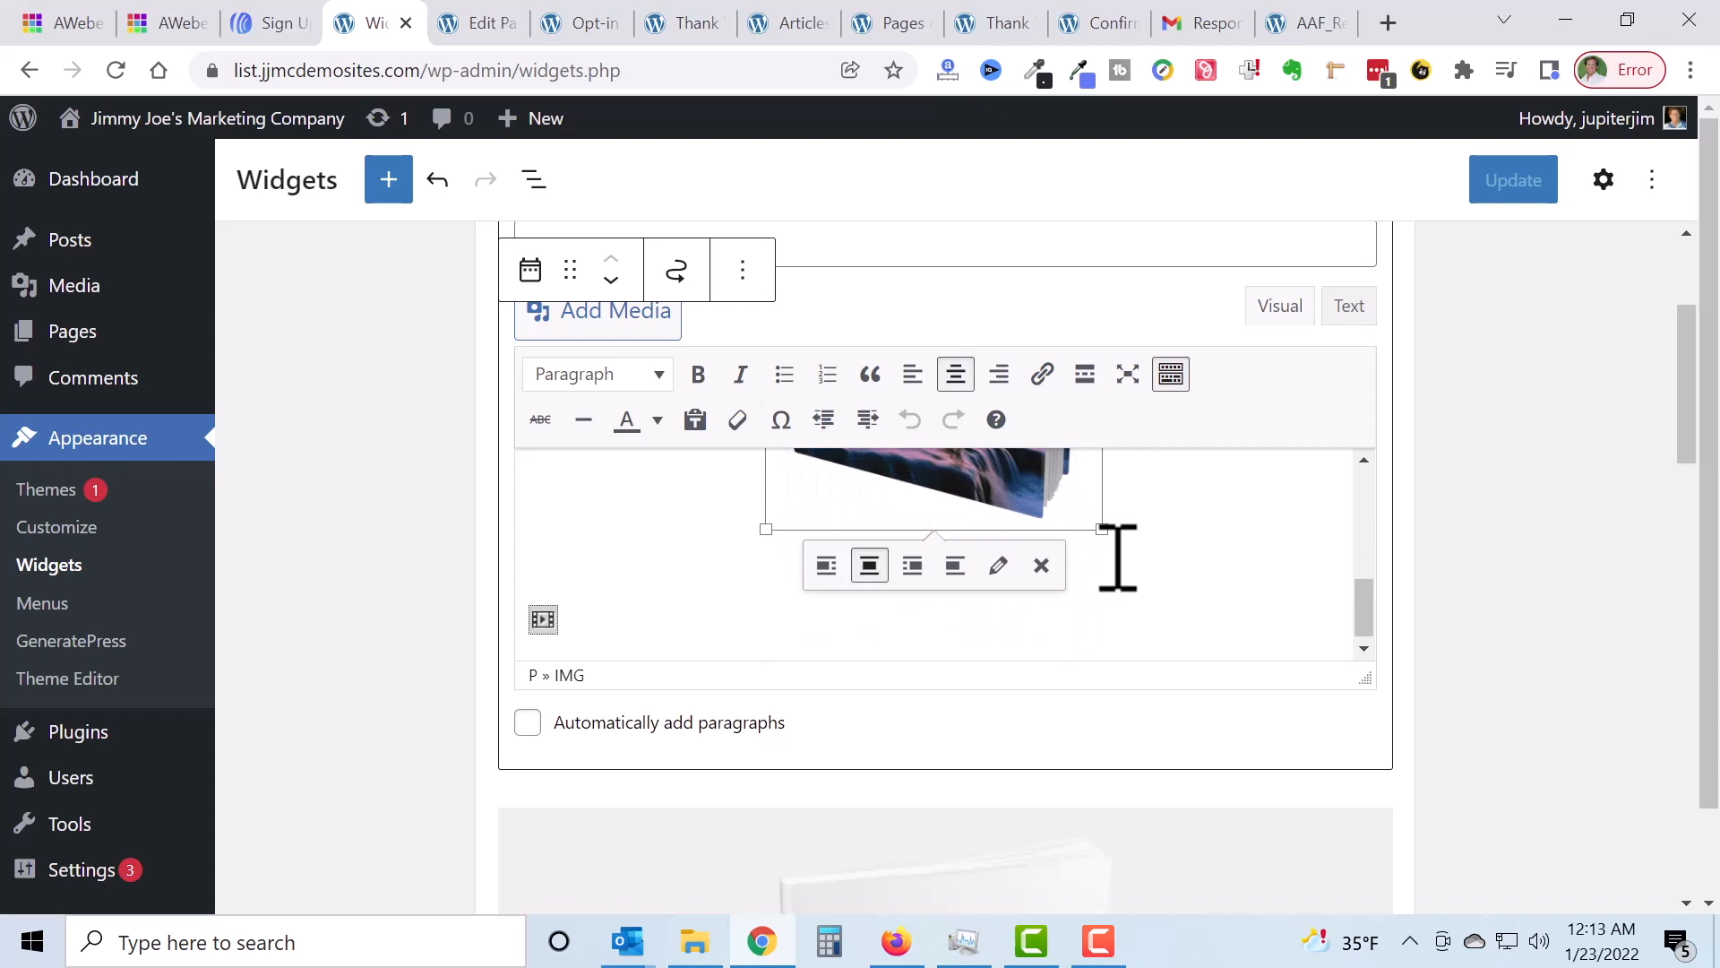
pyautogui.click(1118, 558)
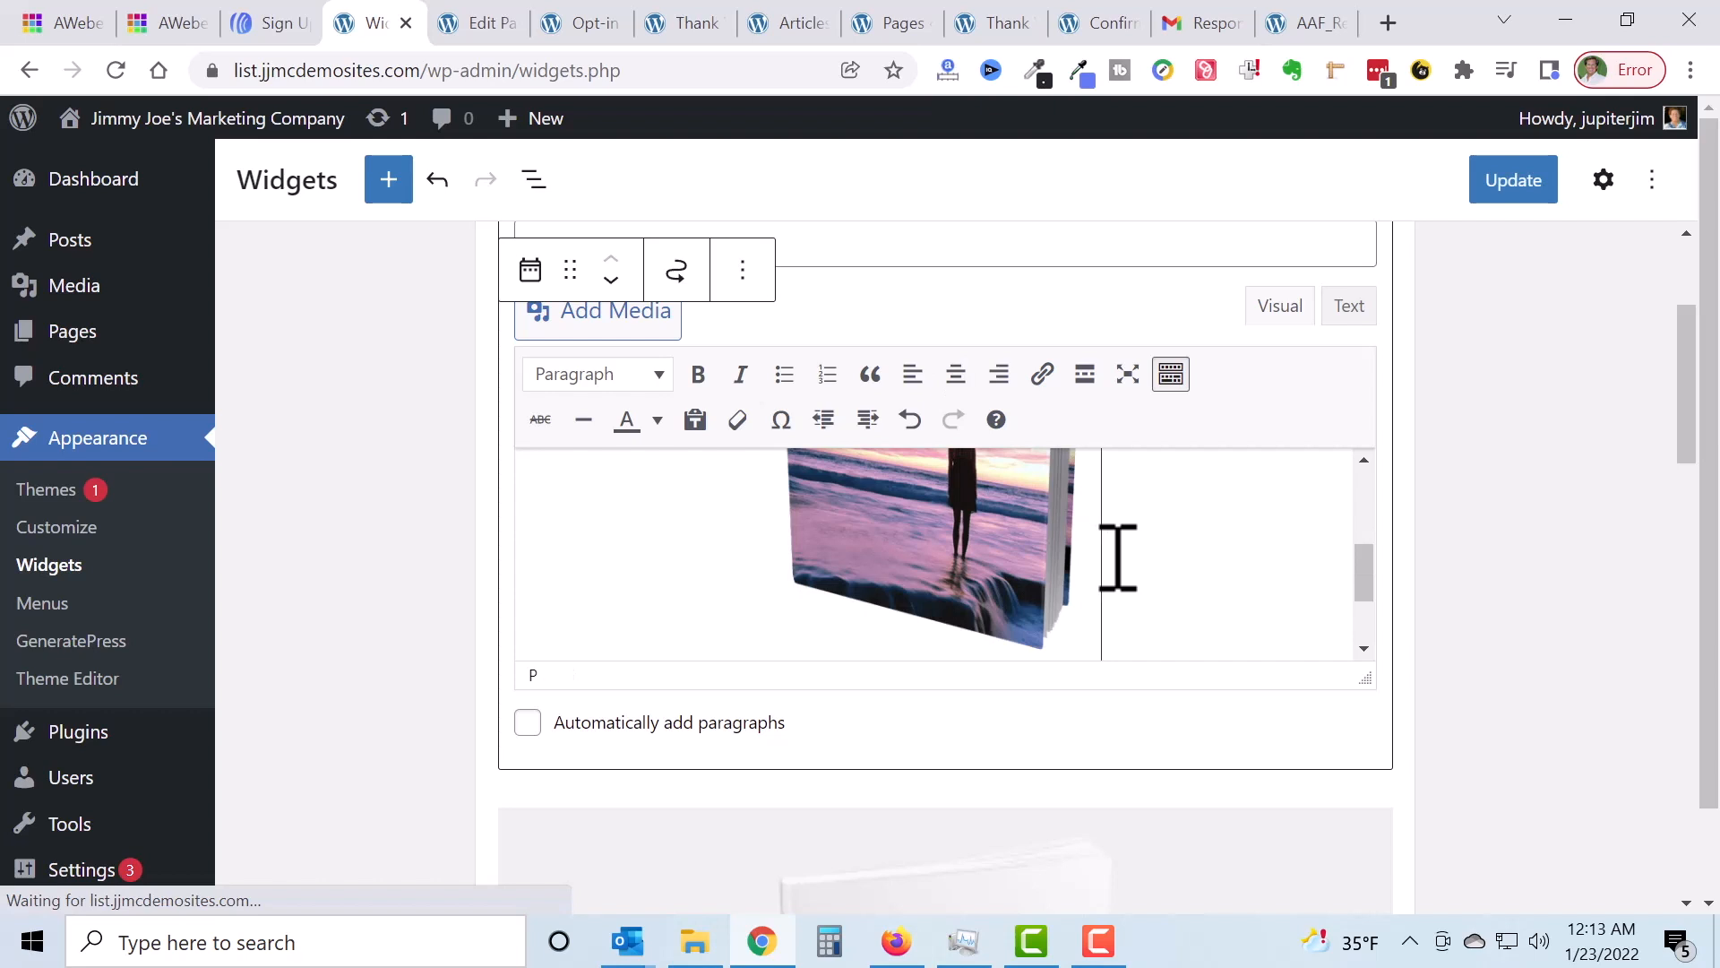
pyautogui.press('Return')
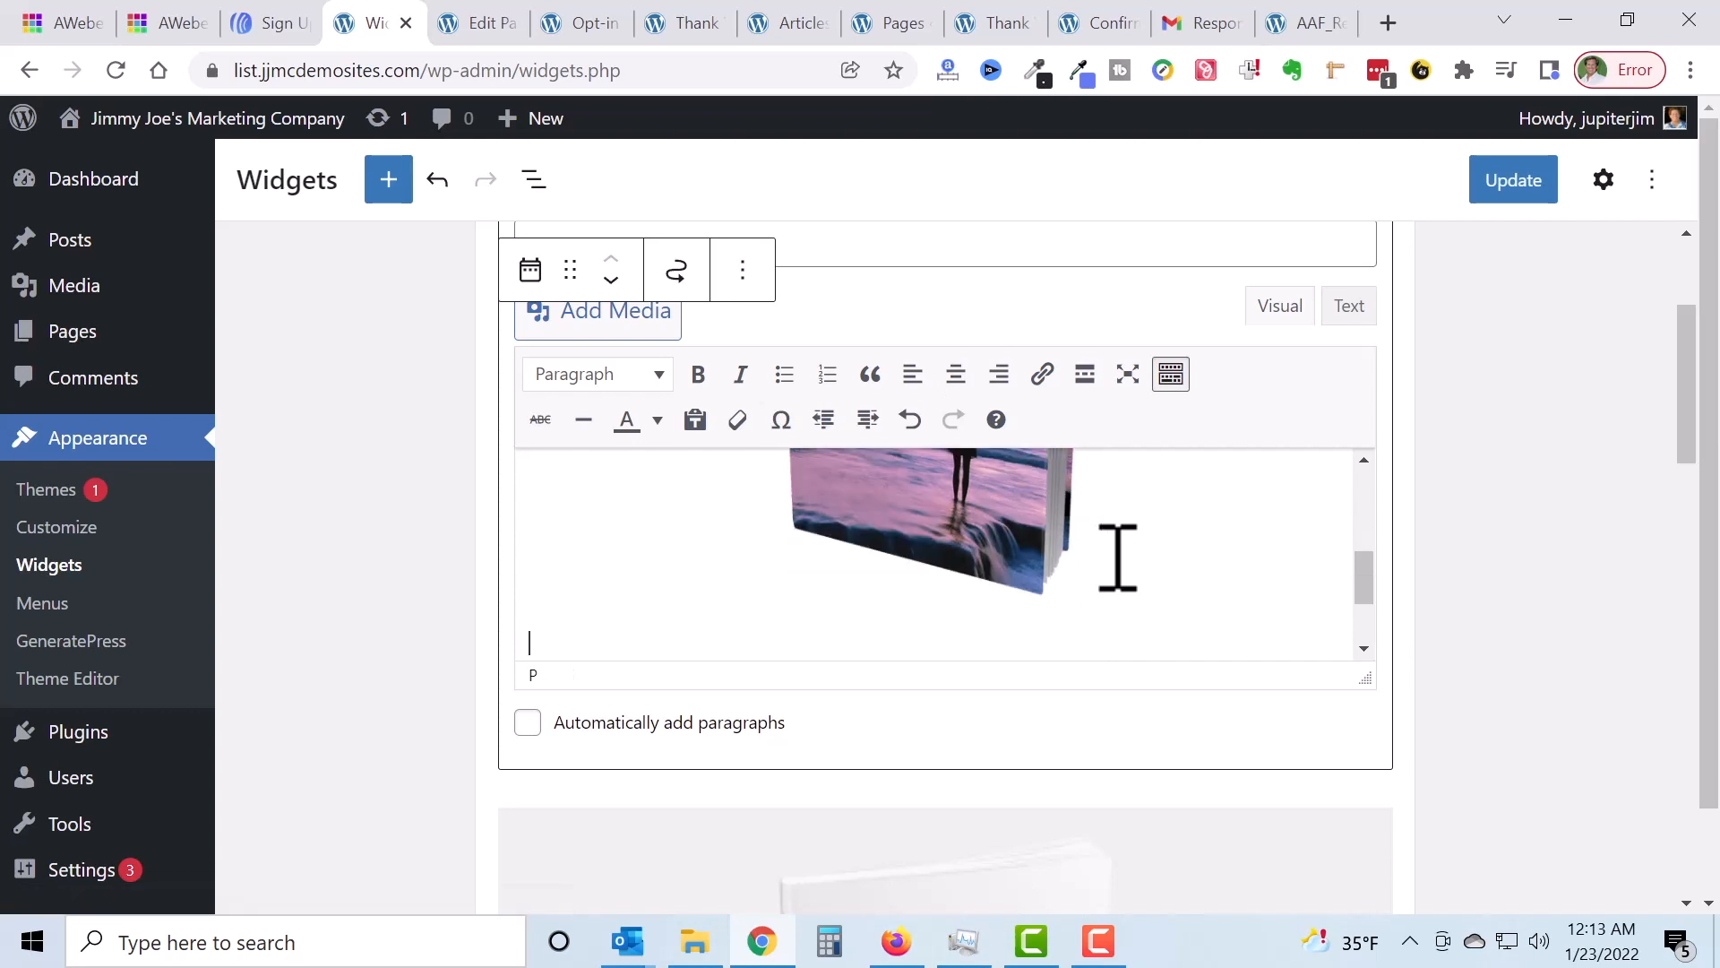
# Step: Enter 'Type Info Below' as a centred, bold line and update the widget
pyautogui.write('T')
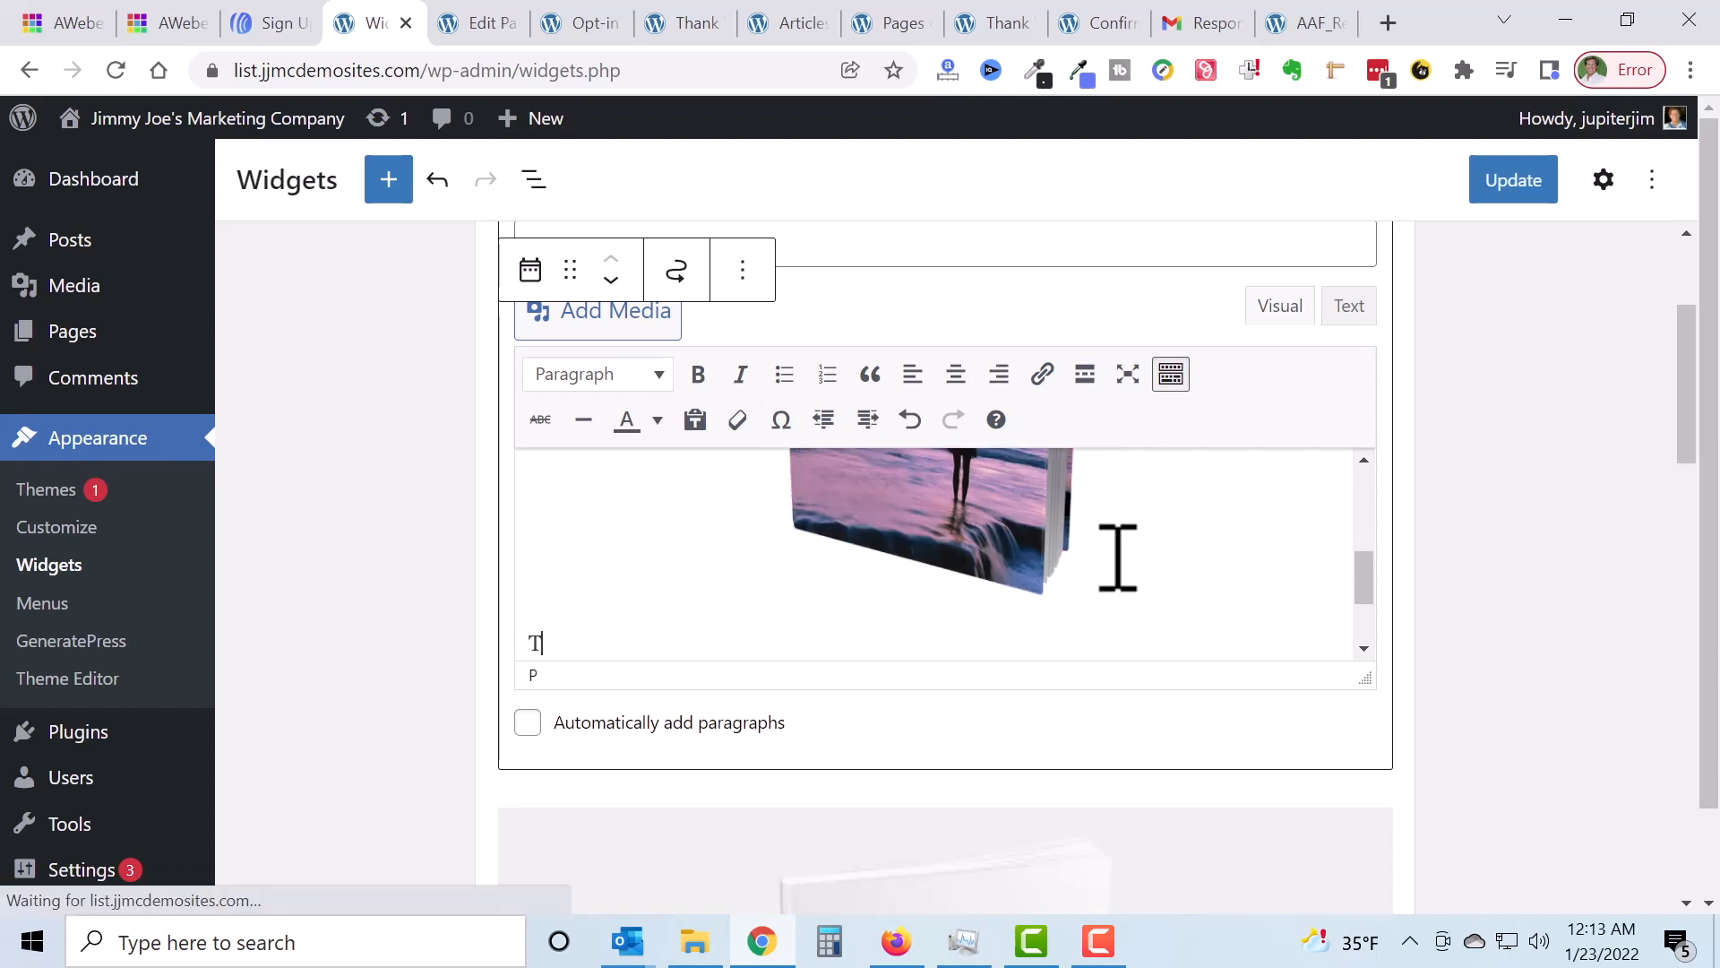
pyautogui.write('ype In')
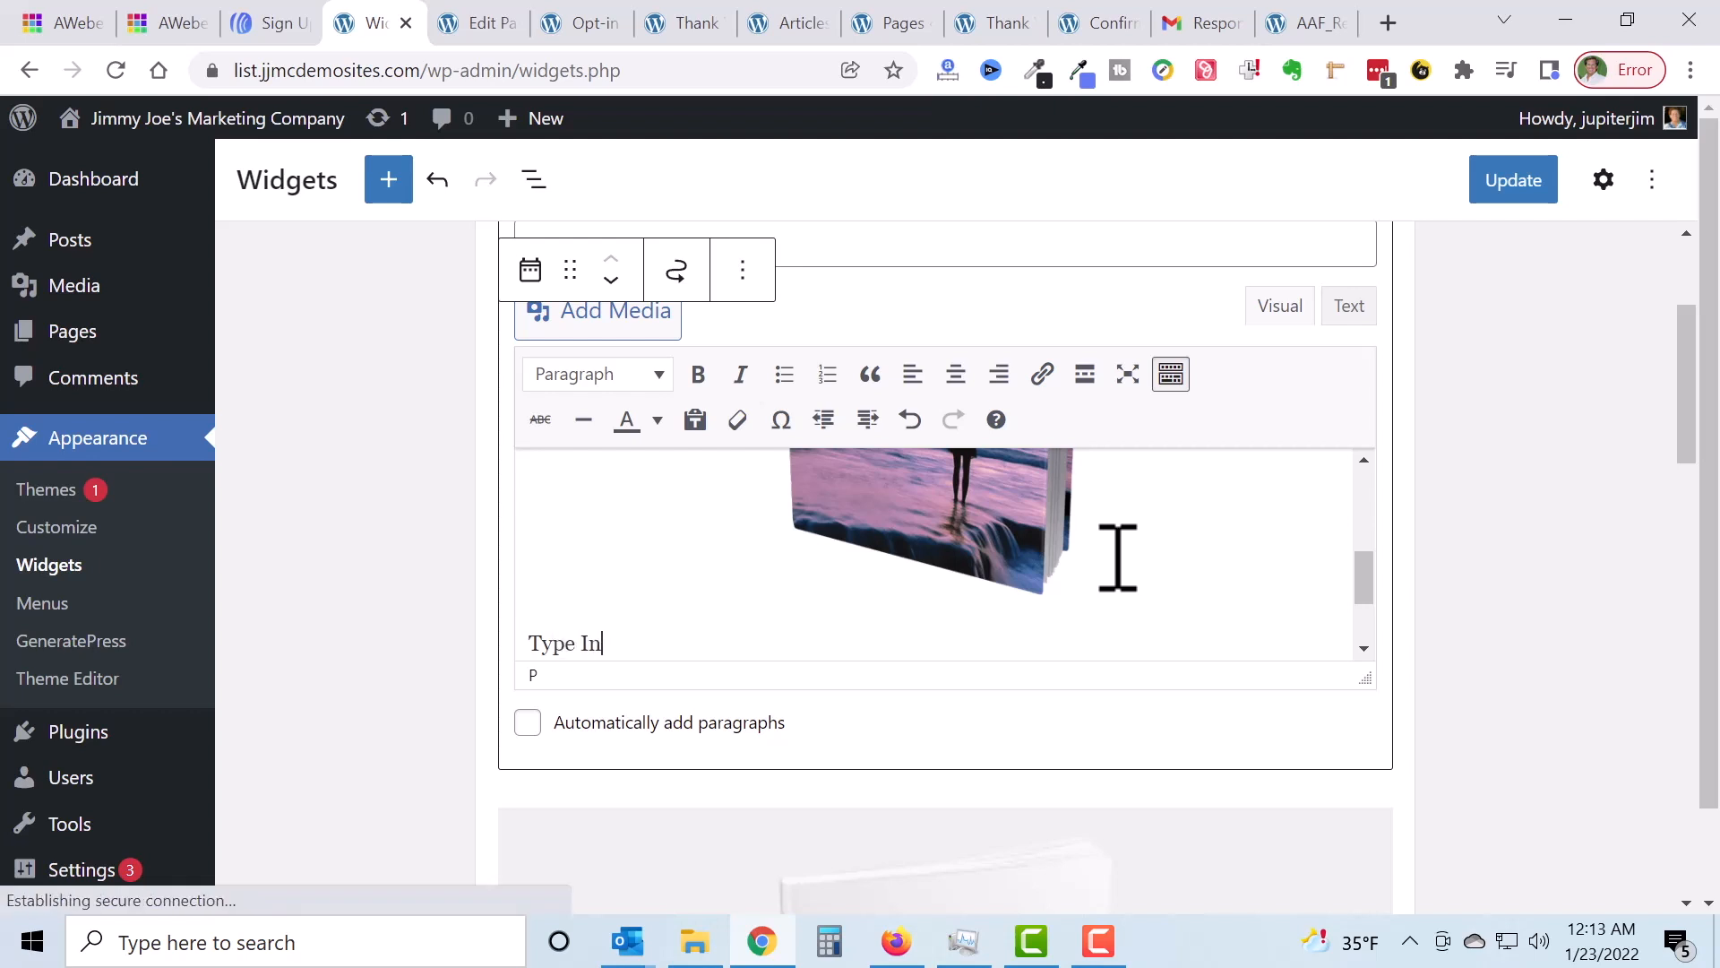
pyautogui.write('fo Below')
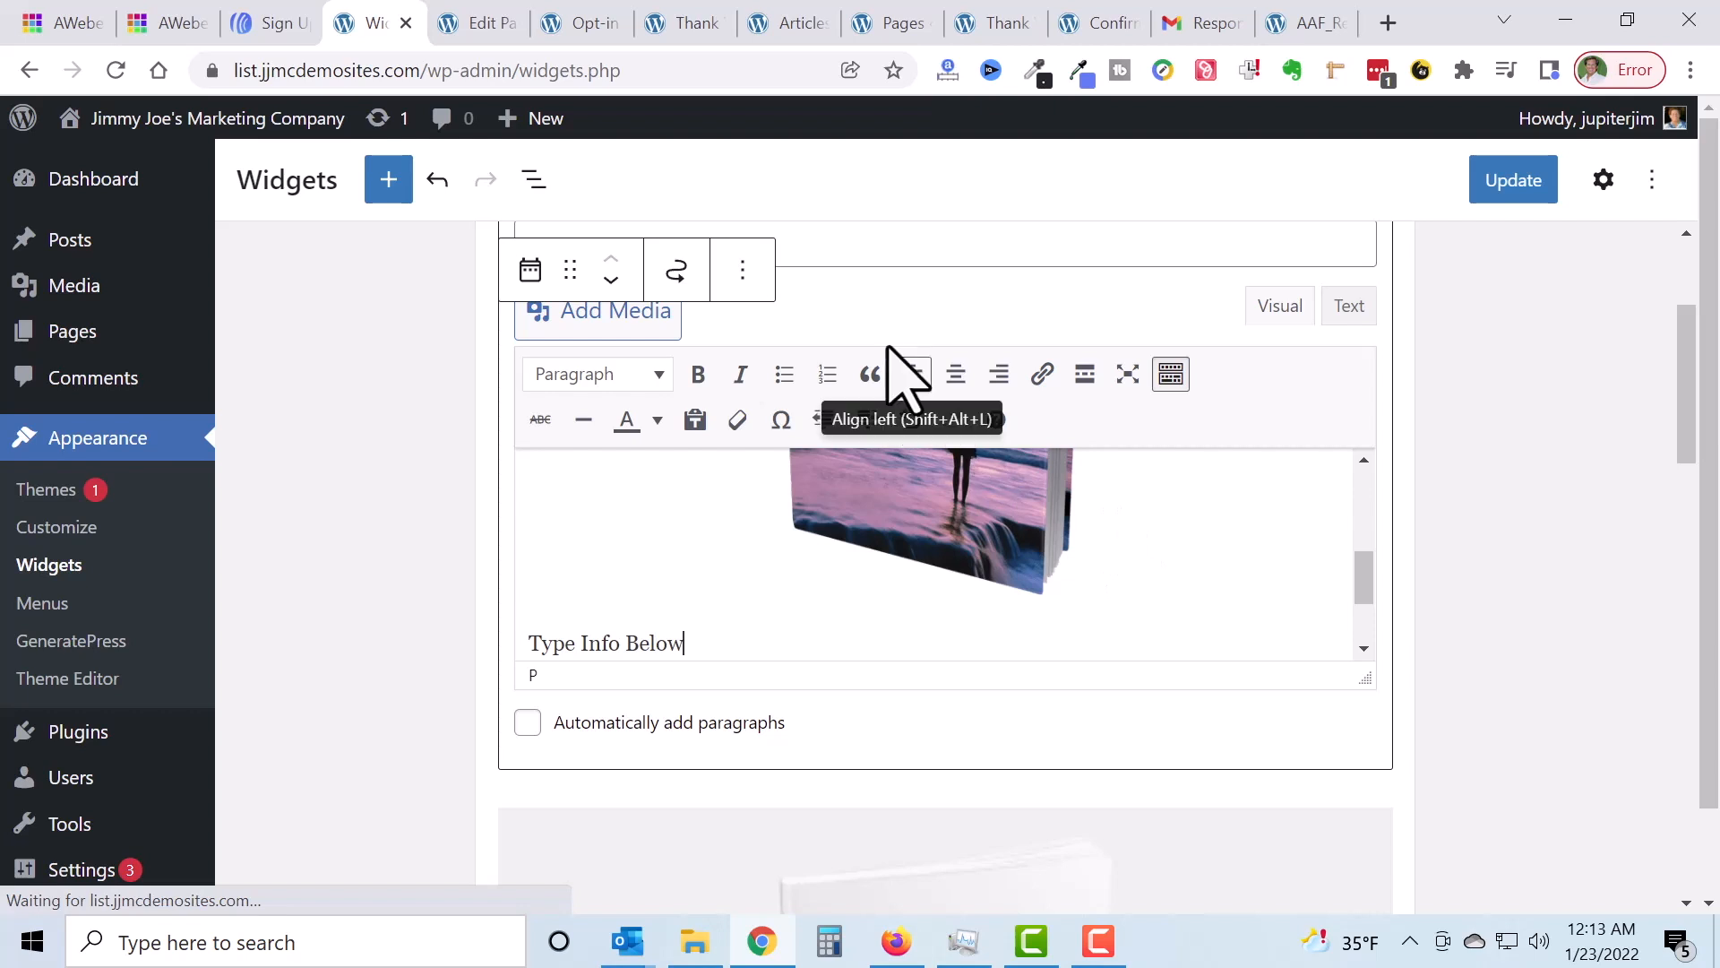
pyautogui.click(955, 373)
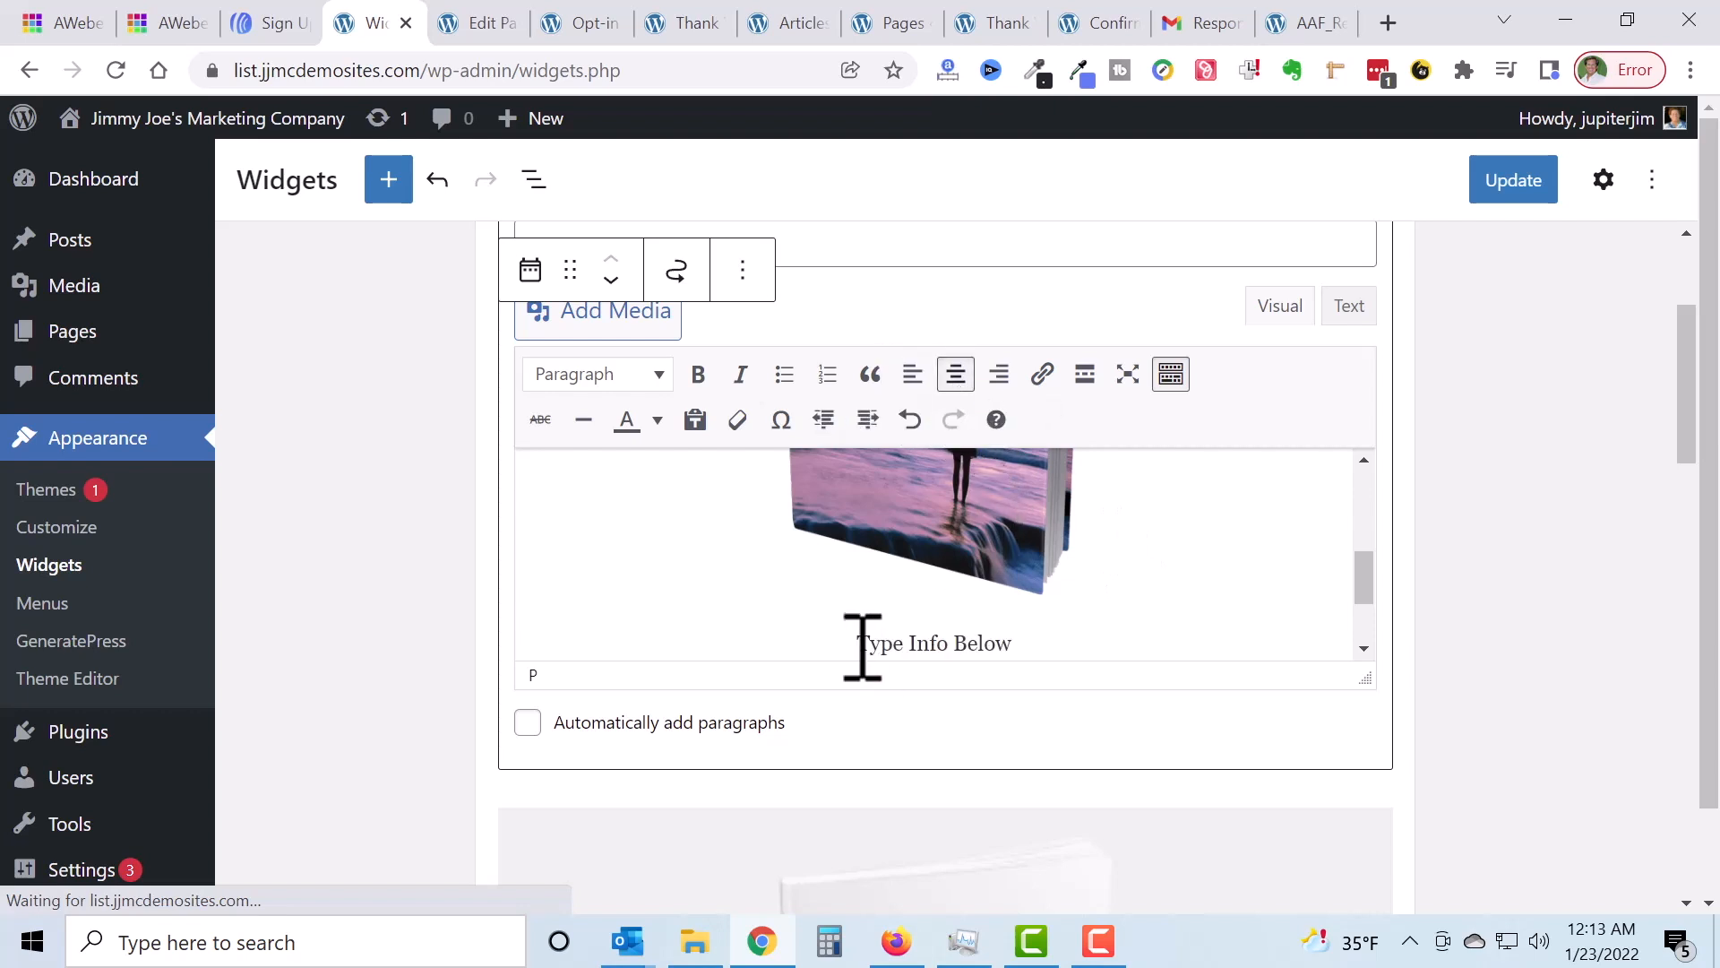
pyautogui.moveTo(858, 643); pyautogui.dragTo(1082, 622)
pyautogui.click(698, 376)
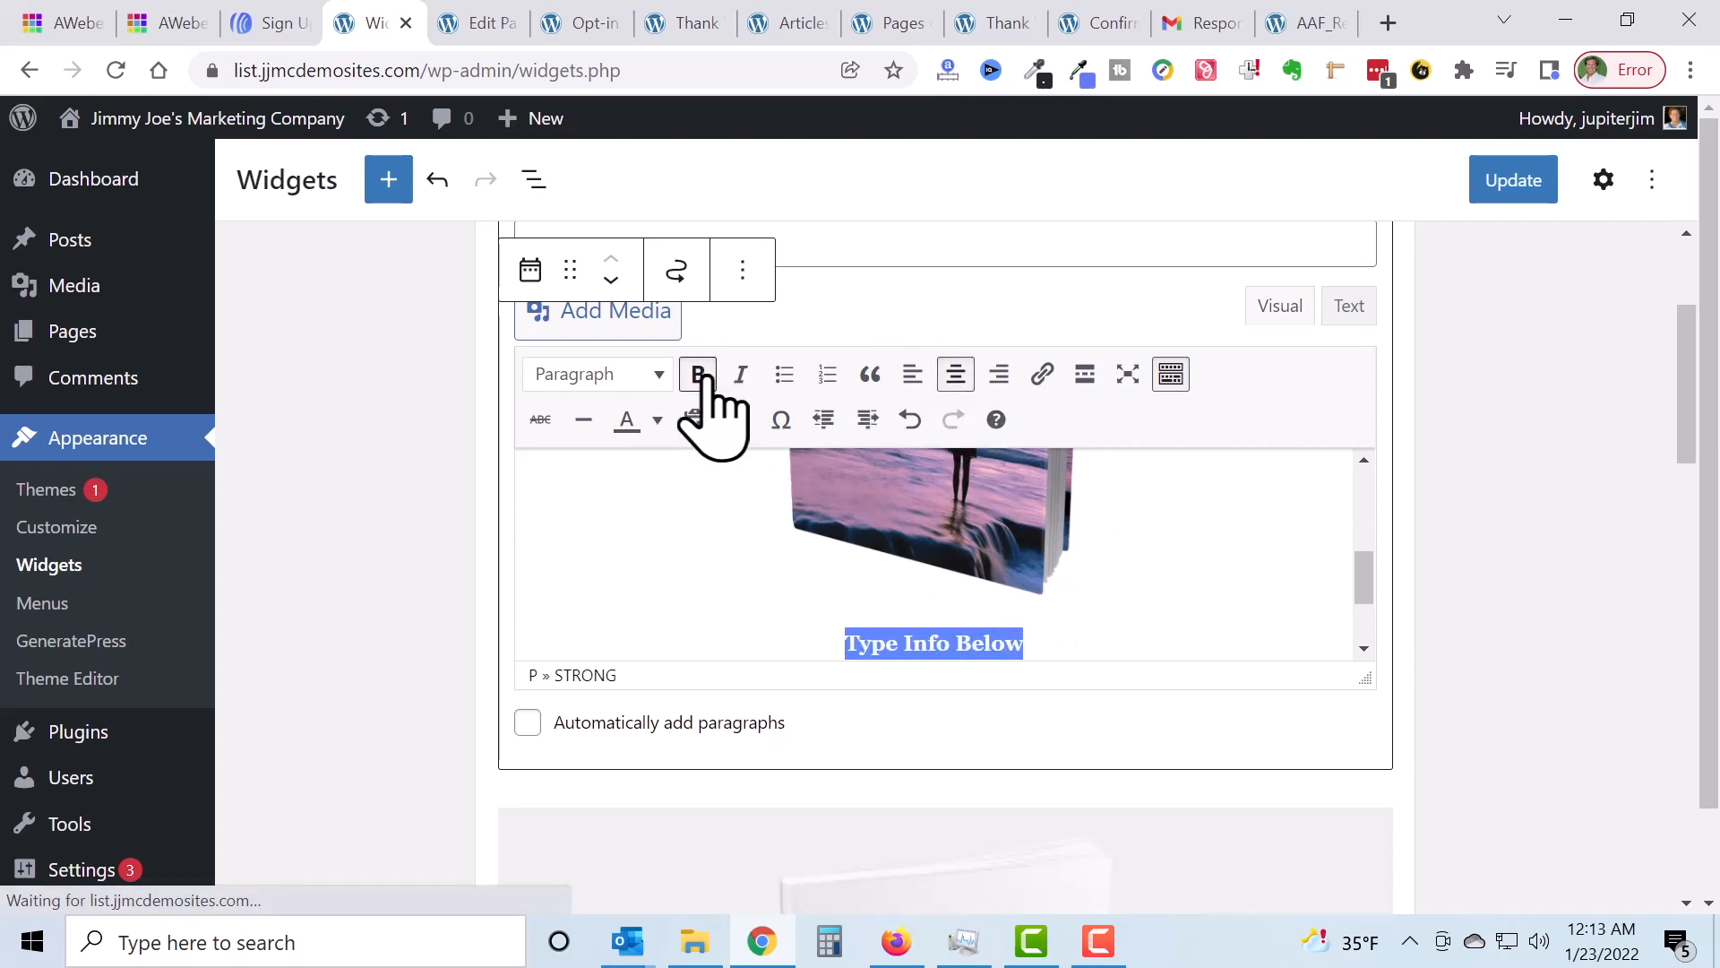
pyautogui.click(1512, 183)
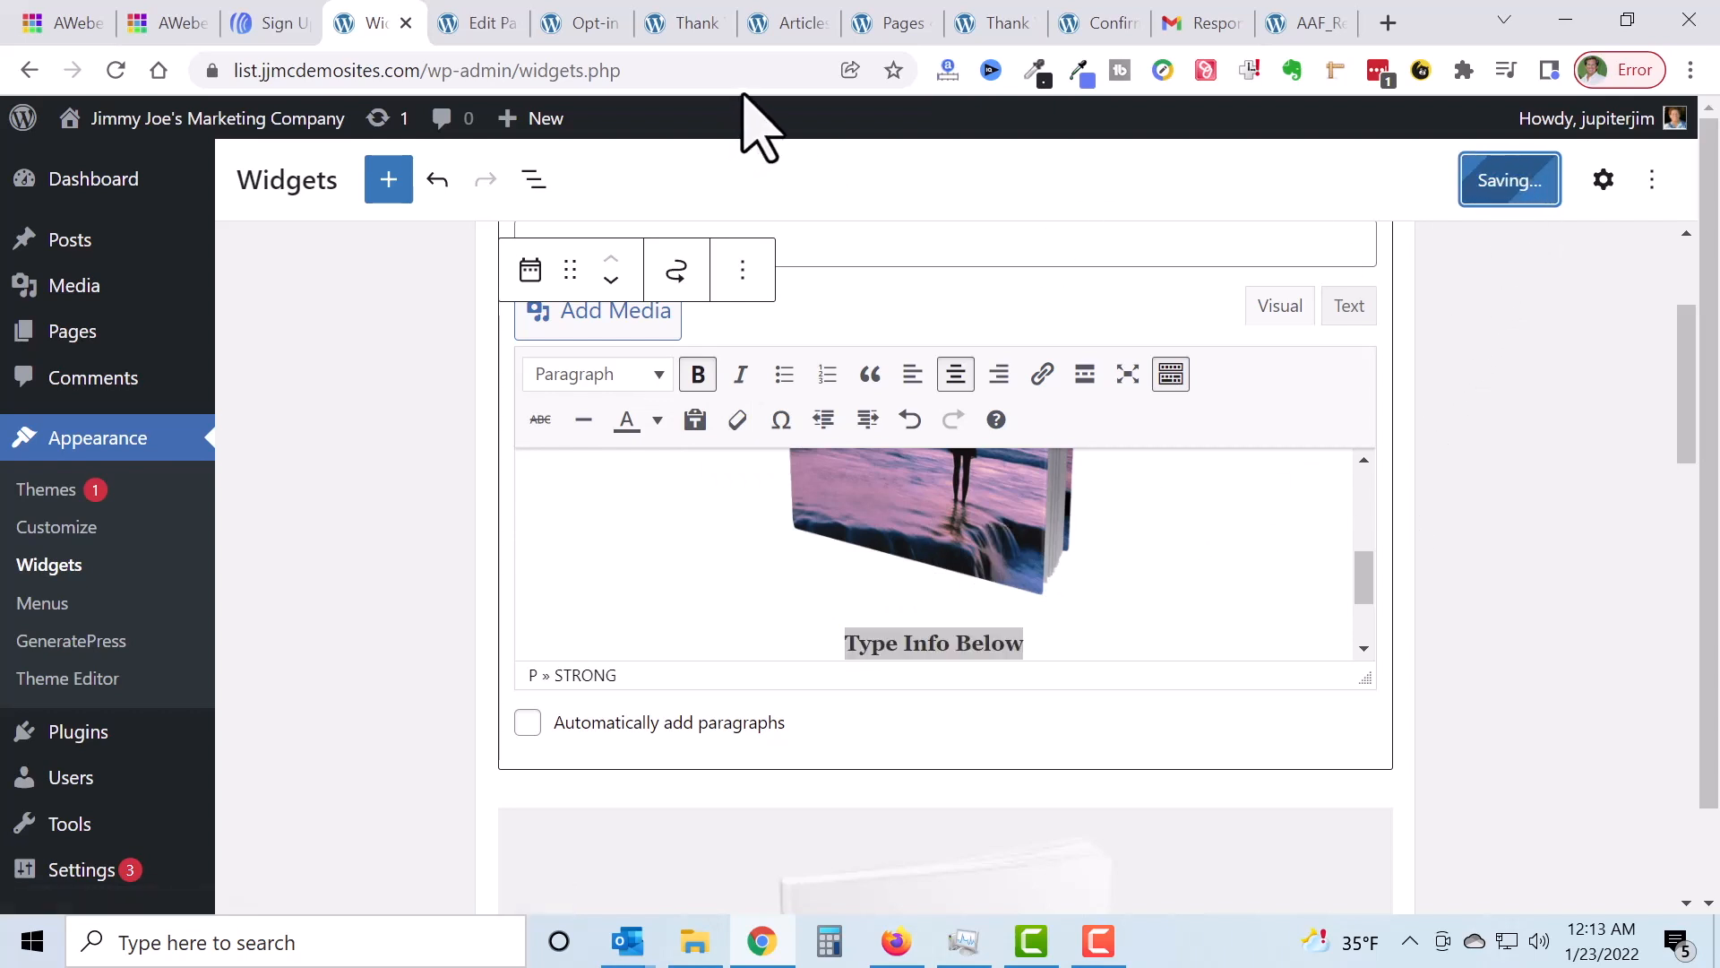
pyautogui.click(788, 19)
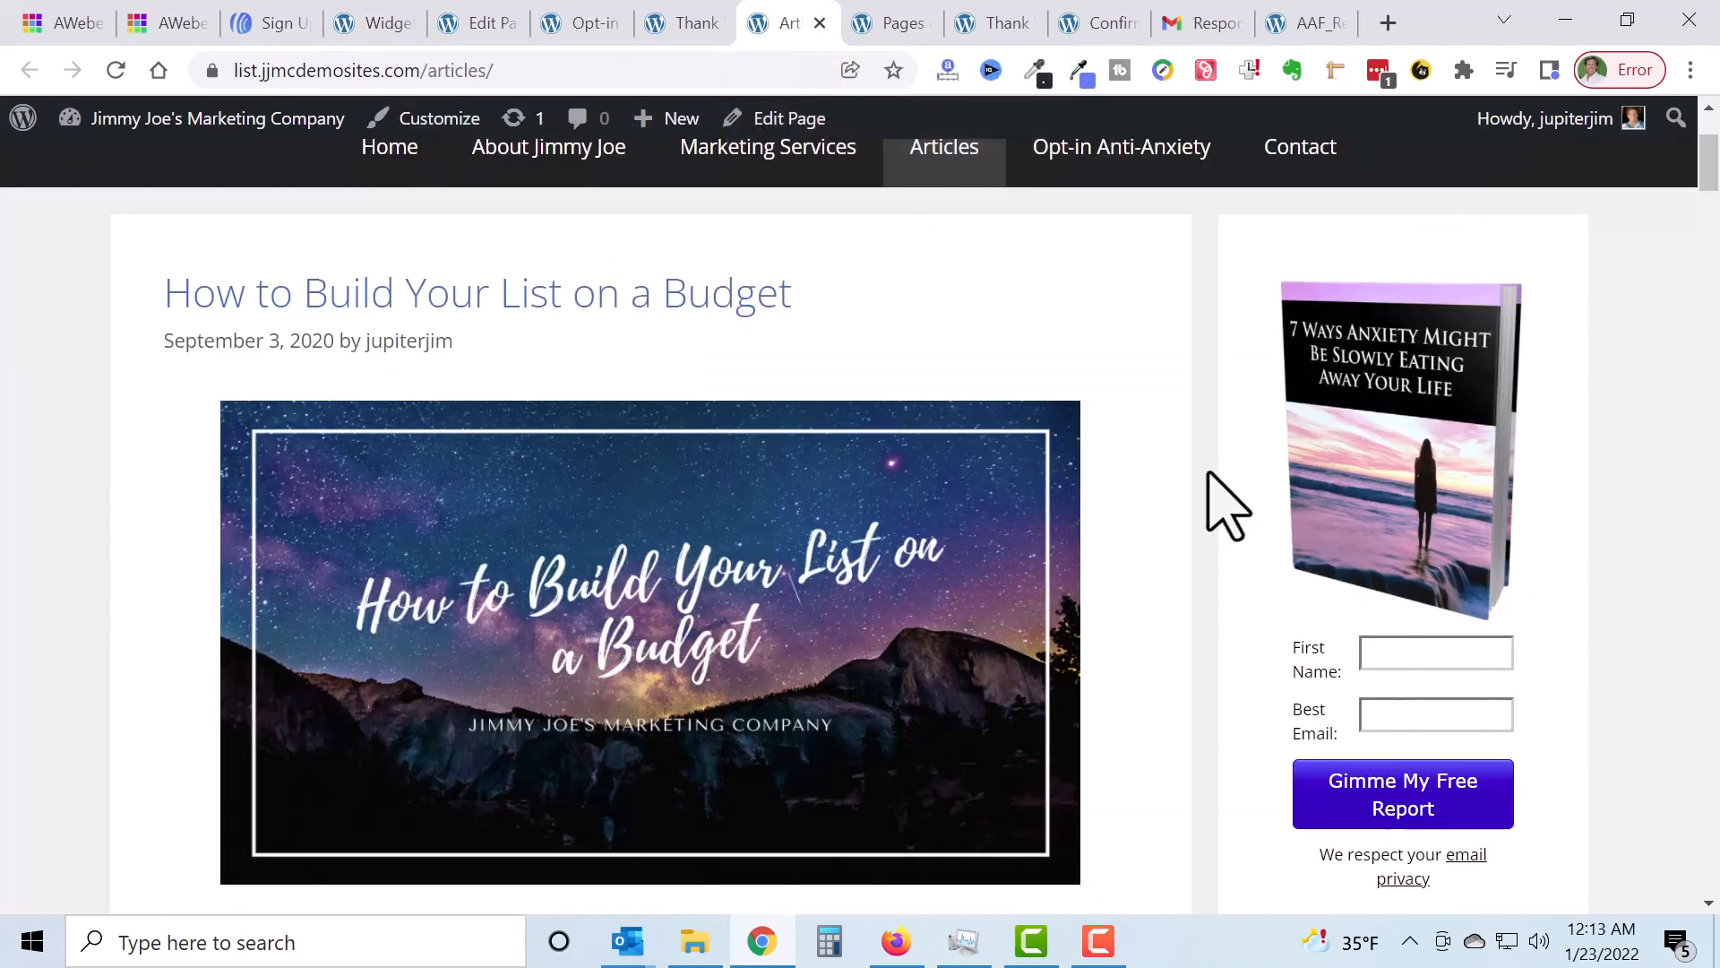
# Step: Reload the Articles page to verify the 'Type Info' line sits between the ebook cover and sign-up form
pyautogui.scroll(-1, 1532, 793)
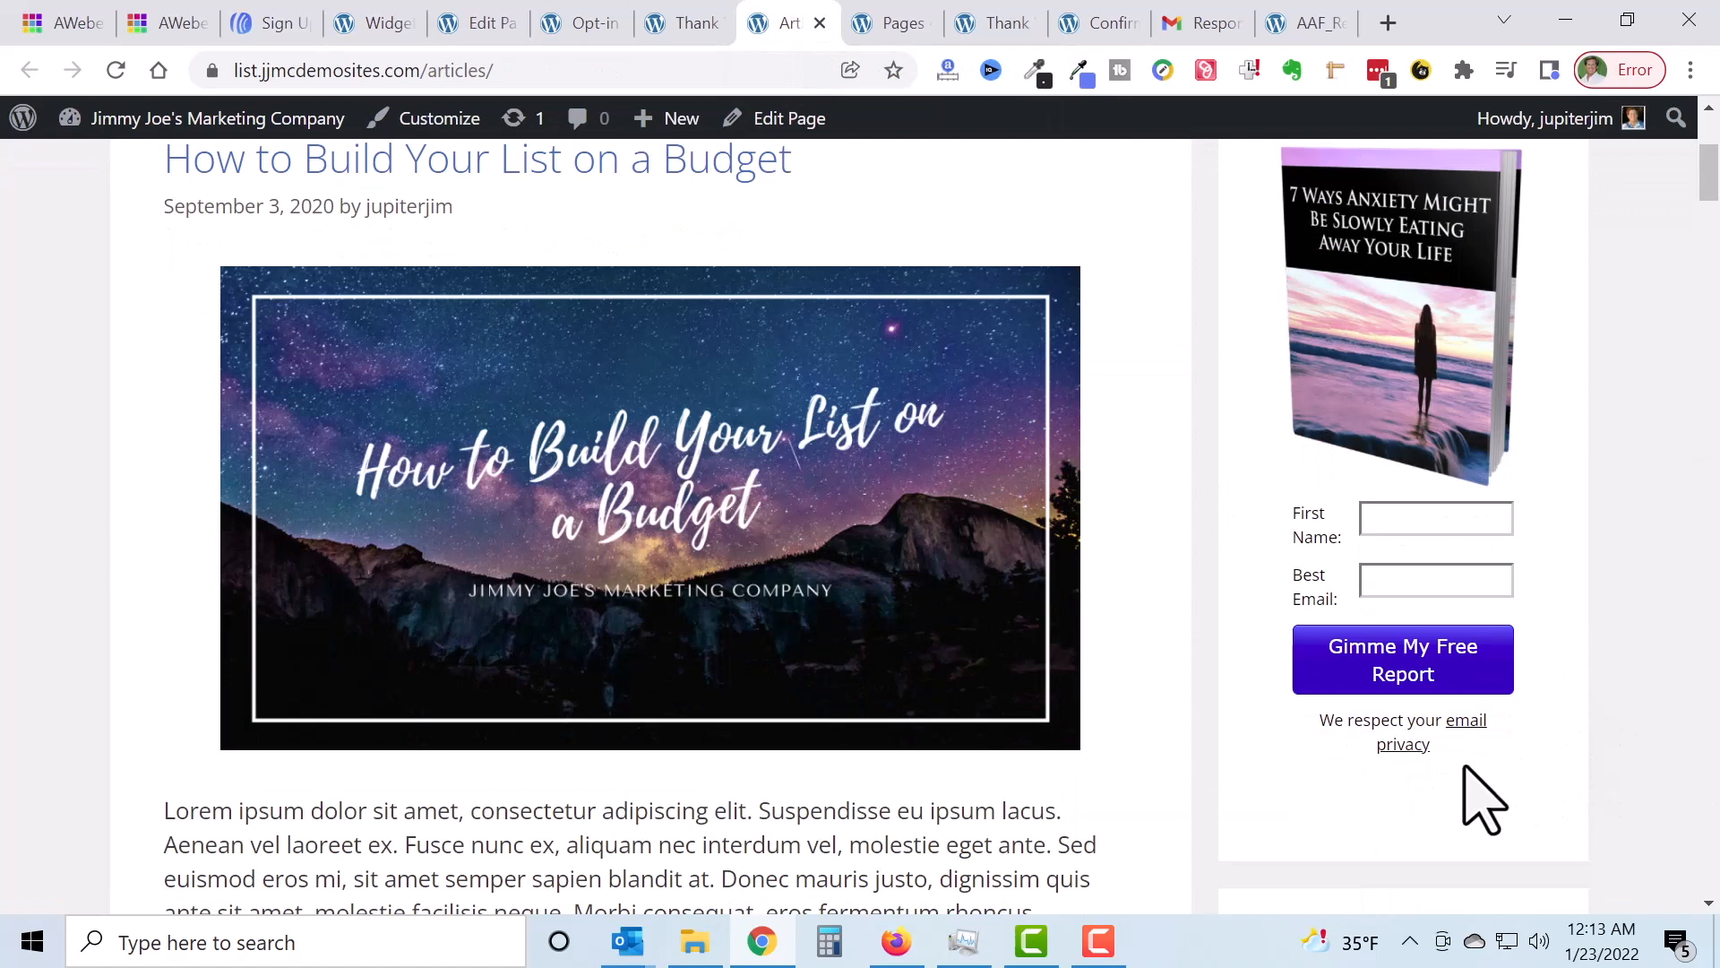
pyautogui.click(116, 70)
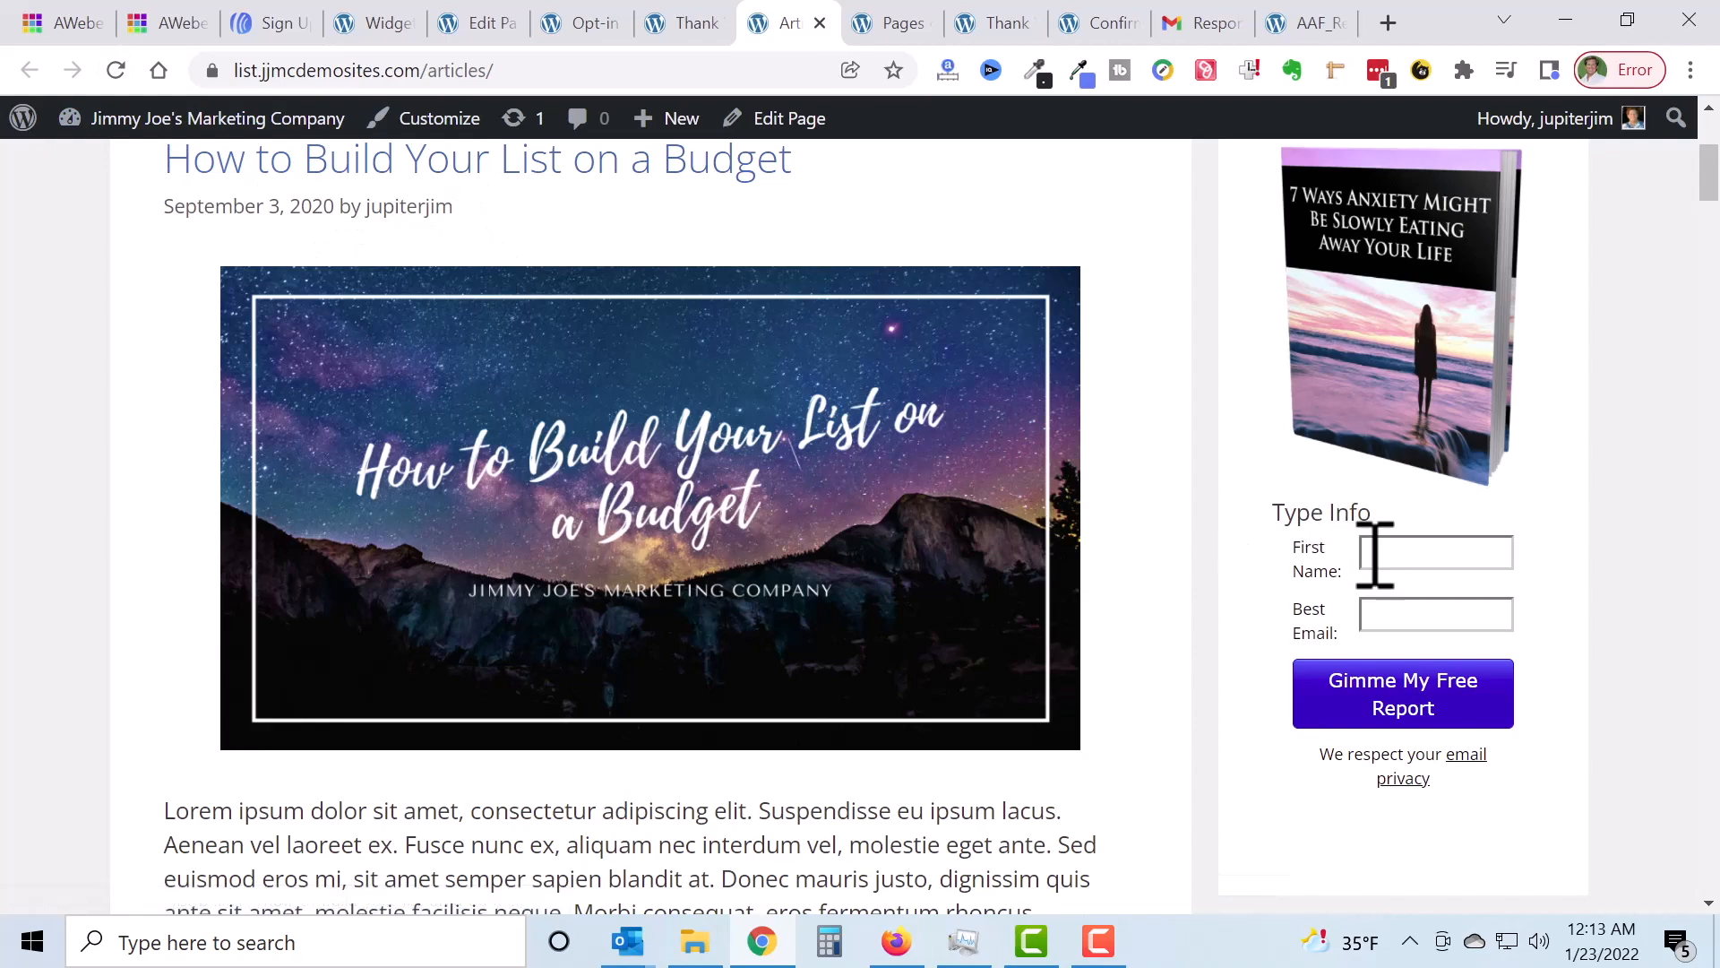
pyautogui.scroll(-3, 1380, 560)
pyautogui.scroll(5, 1394, 594)
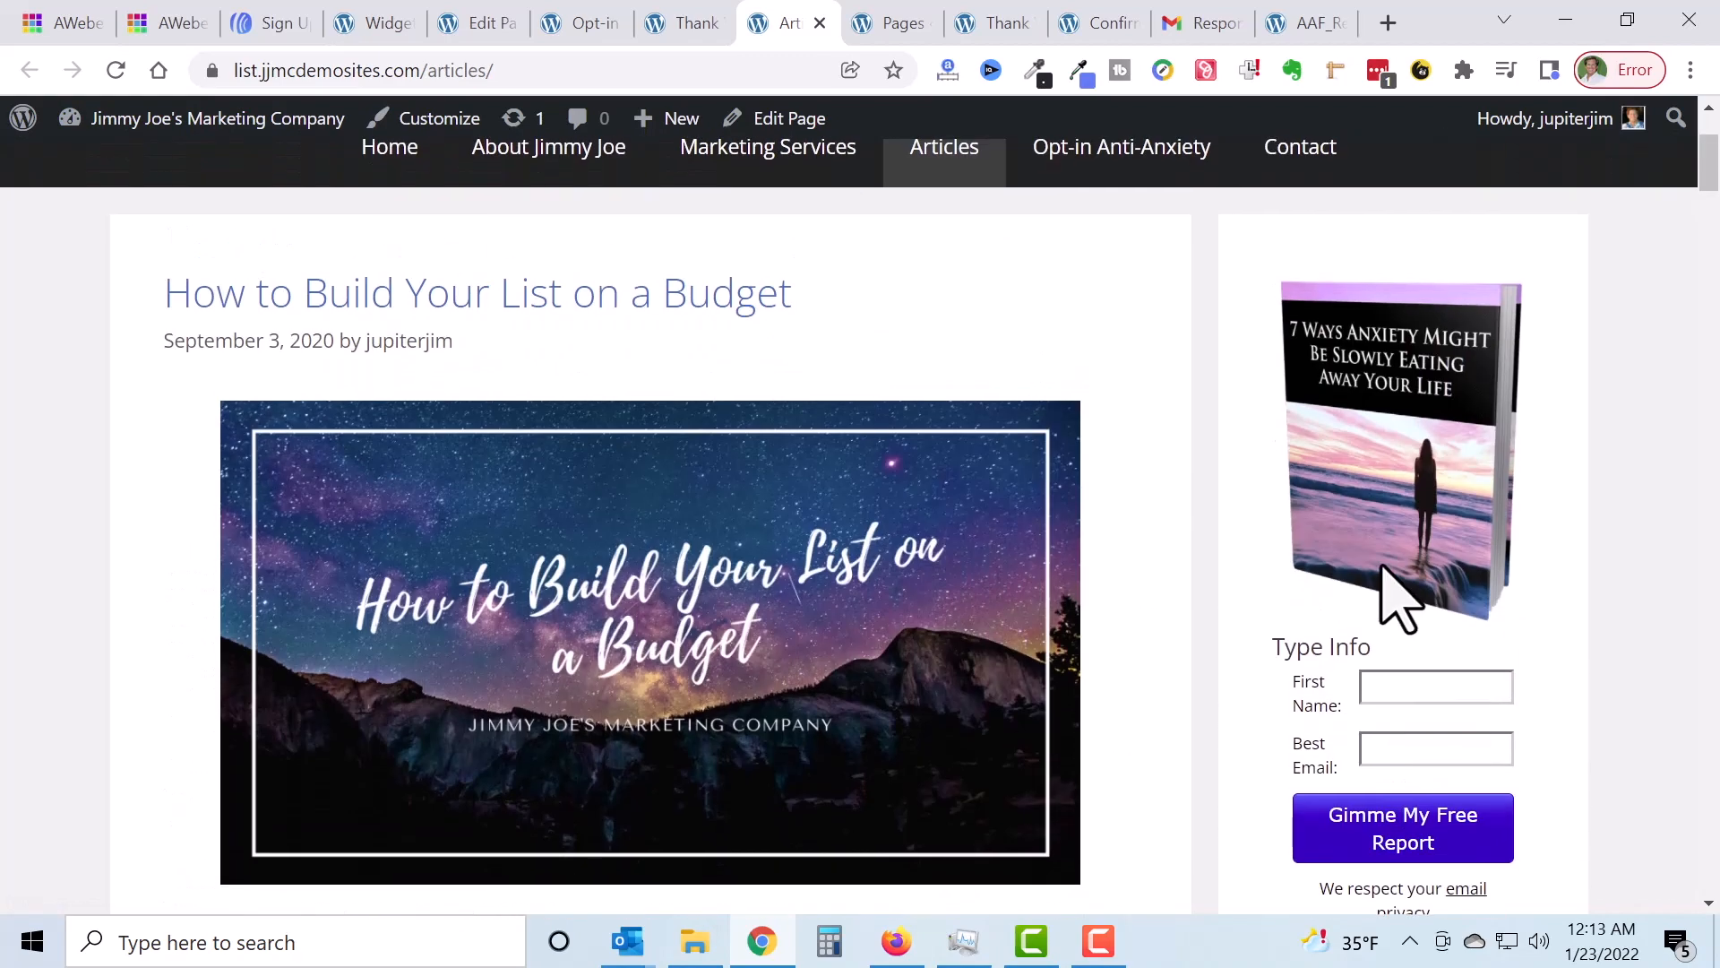